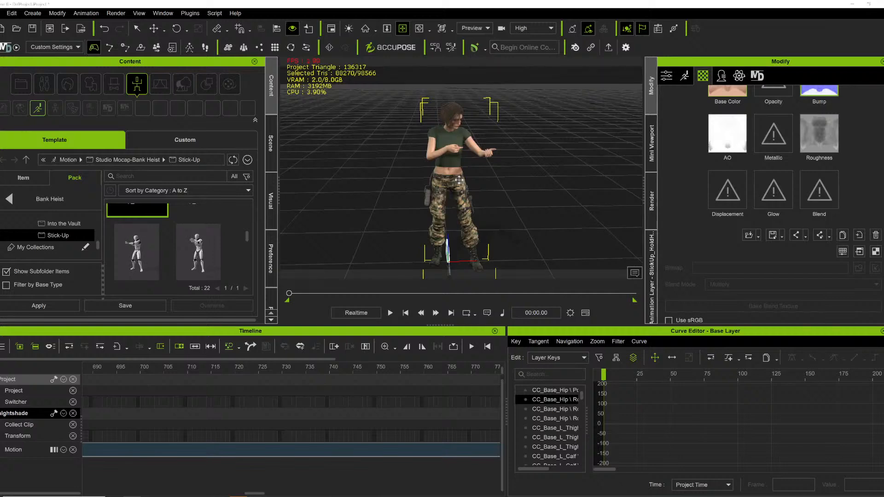
# - Select the shotgun lying at the character's feet and rotate it horizontally toward the direction her arms are aiming
pyautogui.moveTo(474, 212); pyautogui.dragTo(562, 225, button='right')
pyautogui.moveTo(539, 213); pyautogui.dragTo(535, 120, button='middle')
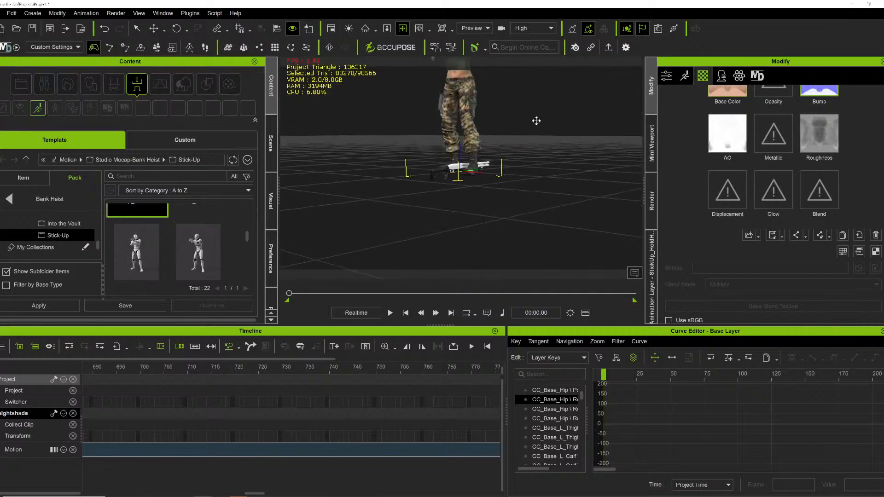
pyautogui.moveTo(535, 121); pyautogui.dragTo(467, 106, button='right')
pyautogui.moveTo(467, 107); pyautogui.dragTo(470, 192, button='middle')
pyautogui.moveTo(471, 192); pyautogui.dragTo(417, 250, button='right')
pyautogui.click(435, 247)
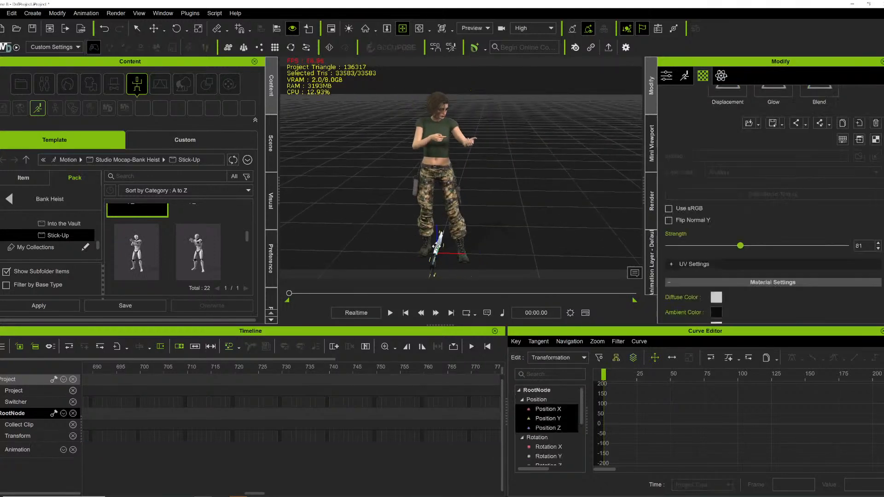
pyautogui.moveTo(418, 207); pyautogui.dragTo(432, 150, button='middle')
pyautogui.moveTo(432, 150); pyautogui.dragTo(437, 187, button='right')
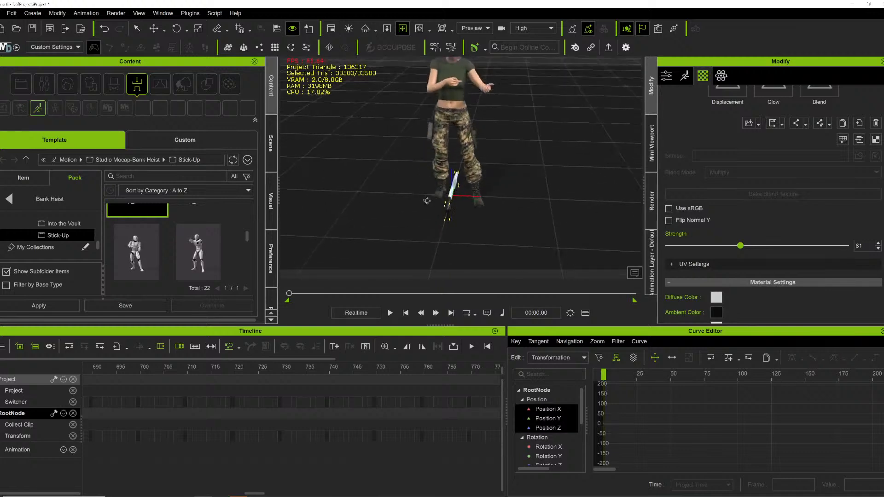
pyautogui.press('w')
pyautogui.press('e')
pyautogui.moveTo(473, 208); pyautogui.dragTo(417, 216)
# - Raise the shotgun to chest height and move it sideways into the character's hands
pyautogui.press('w')
pyautogui.moveTo(453, 161); pyautogui.dragTo(472, 47)
pyautogui.moveTo(413, 69); pyautogui.dragTo(436, 129, button='middle')
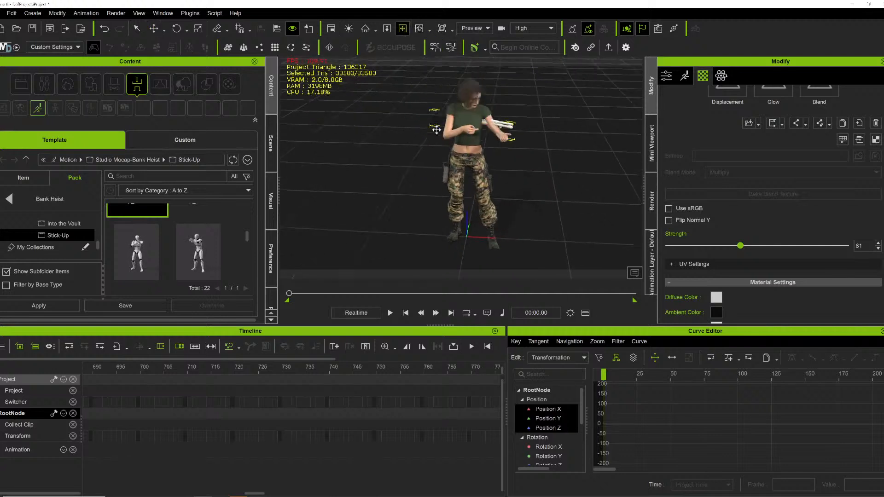
pyautogui.moveTo(436, 129); pyautogui.dragTo(272, 178, button='right')
pyautogui.scroll(5, 464, 130)
pyautogui.scroll(2, 465, 130)
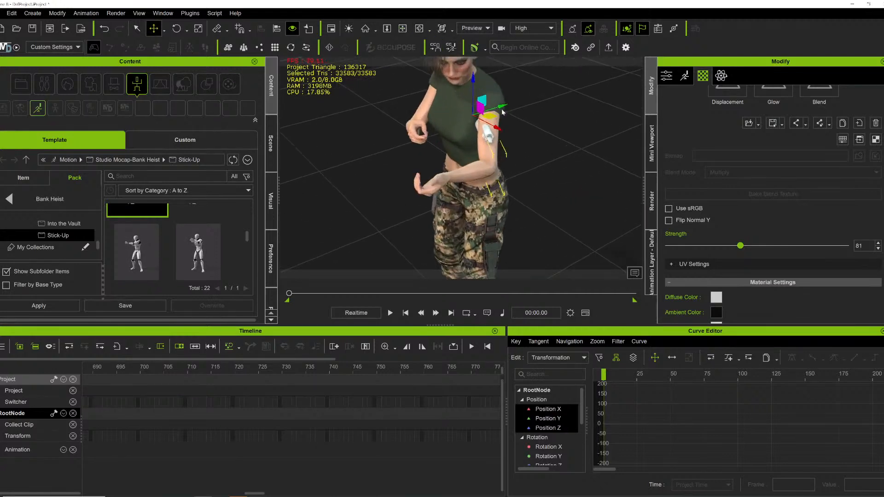
pyautogui.moveTo(501, 105); pyautogui.dragTo(430, 185)
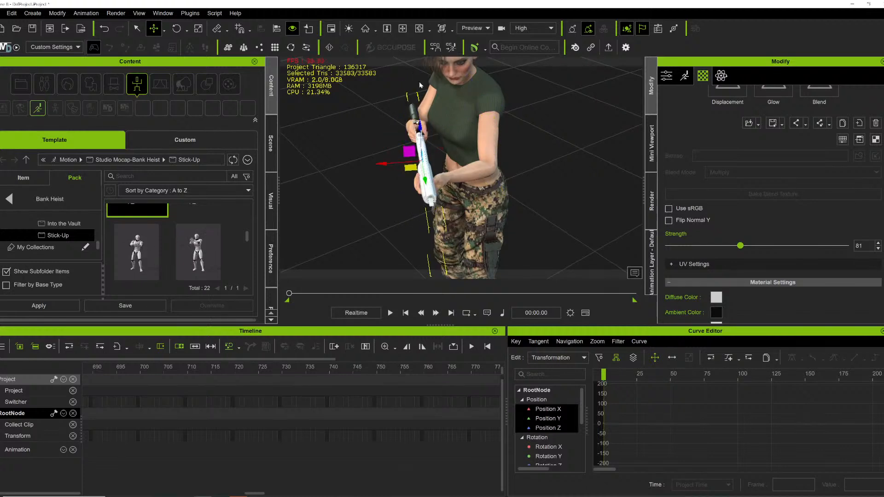
# - Raise the shotgun and shift it slightly forward to line up its grip with the character's trigger hand
pyautogui.click(402, 28)
pyautogui.moveTo(442, 152); pyautogui.dragTo(543, 83, button='right')
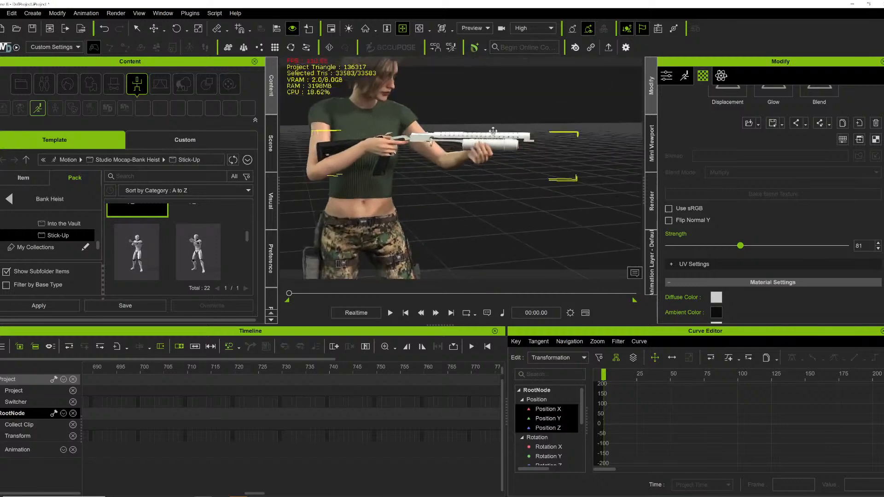
pyautogui.scroll(3, 426, 146)
pyautogui.scroll(-5, 427, 145)
pyautogui.moveTo(426, 145); pyautogui.dragTo(429, 104, button='right')
pyautogui.scroll(-2, 421, 146)
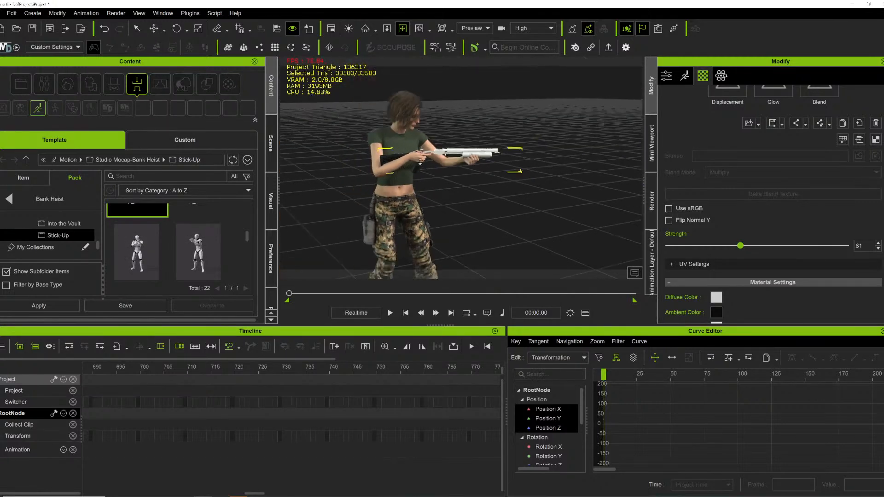
pyautogui.scroll(5, 412, 165)
pyautogui.scroll(-3, 411, 165)
pyautogui.press('w')
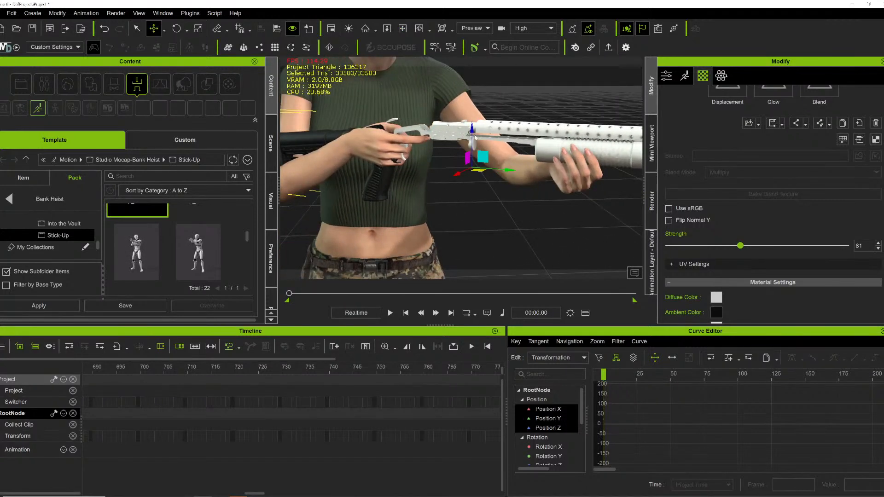
pyautogui.moveTo(471, 128); pyautogui.dragTo(479, 106)
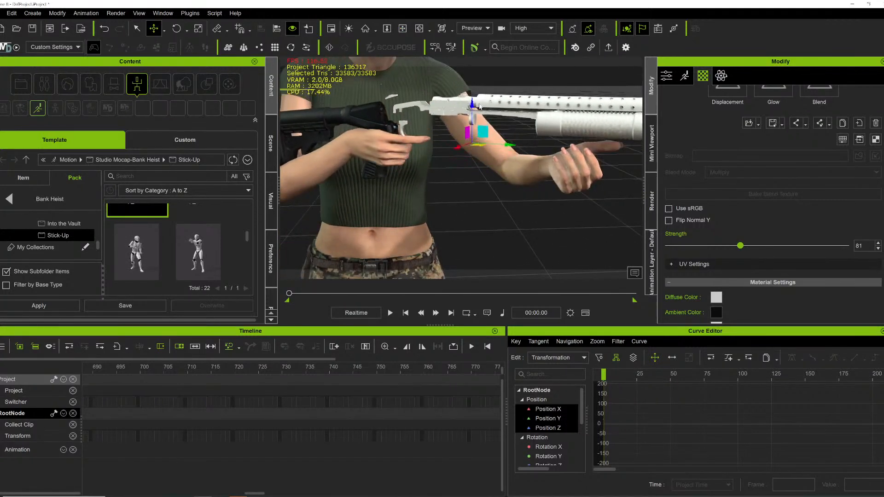
pyautogui.moveTo(510, 148); pyautogui.dragTo(515, 146)
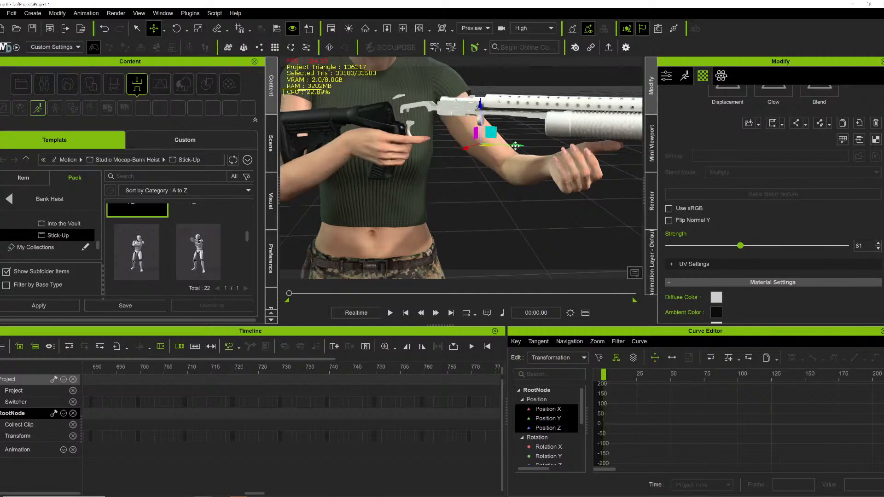
pyautogui.moveTo(480, 105); pyautogui.dragTo(483, 112)
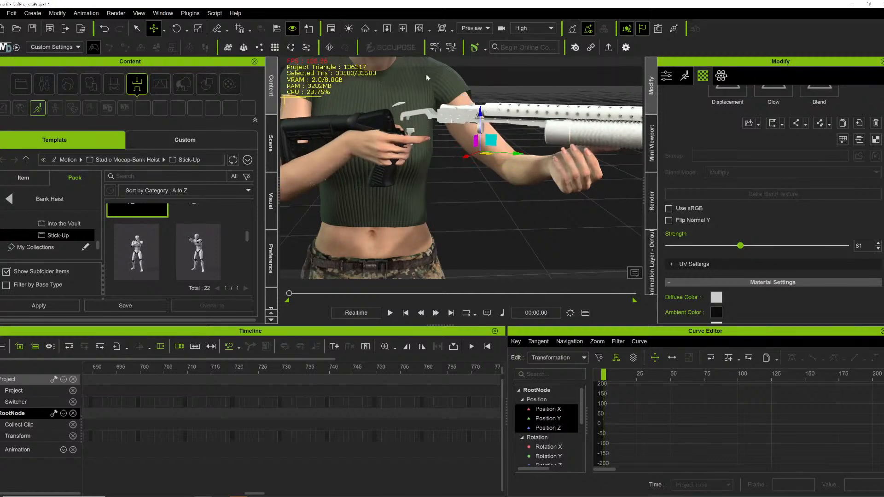
# - Play the animation briefly to check the shotgun against the moving hands, and return to the first frame
pyautogui.click(388, 28)
pyautogui.press('space')
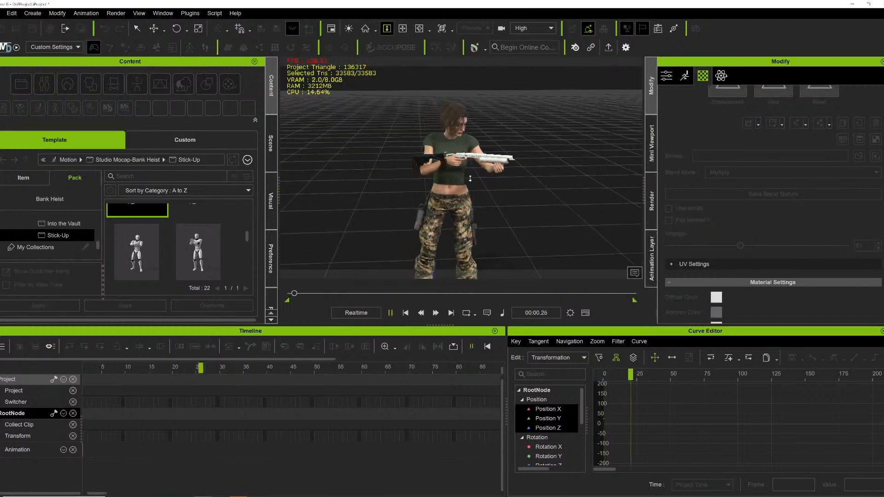
pyautogui.press('space')
pyautogui.moveTo(303, 295); pyautogui.dragTo(277, 295)
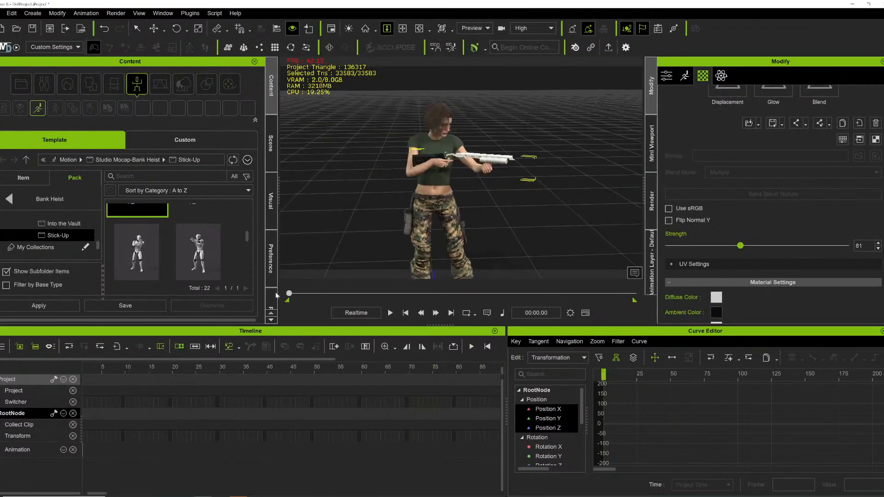
# - Examine how the shotgun's grip and fore-end line up with both hands from close up and further away
pyautogui.scroll(5, 483, 153)
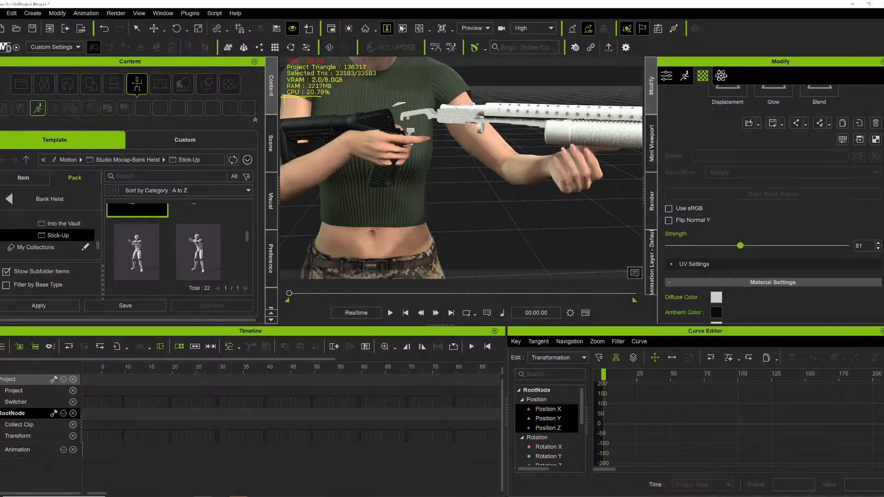
pyautogui.click(402, 29)
pyautogui.moveTo(451, 119); pyautogui.dragTo(507, 152, button='right')
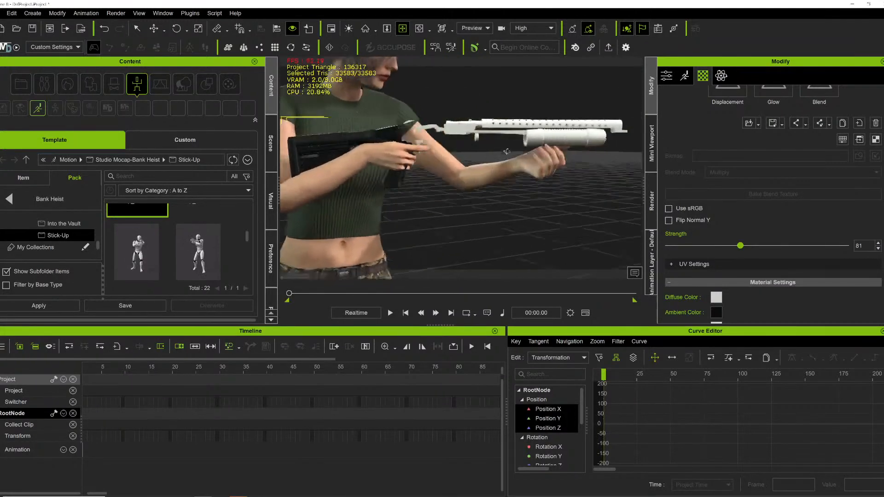
pyautogui.moveTo(507, 152); pyautogui.dragTo(458, 148, button='middle')
pyautogui.scroll(3, 459, 148)
pyautogui.moveTo(459, 148); pyautogui.dragTo(419, 187, button='right')
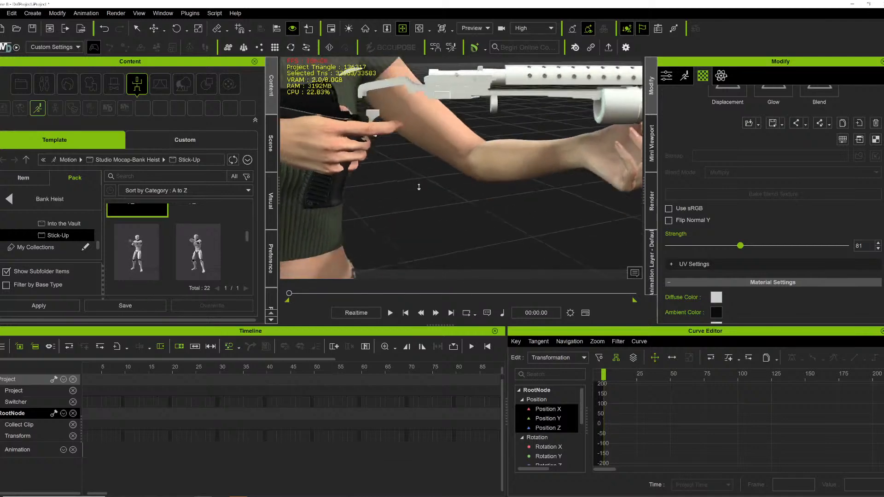
pyautogui.scroll(-5, 419, 187)
pyautogui.scroll(-3, 407, 148)
# - Toggle the 2-sided option of the shotgun's _2gauge material on the Cylinder.002 mesh
pyautogui.scroll(8, 714, 167)
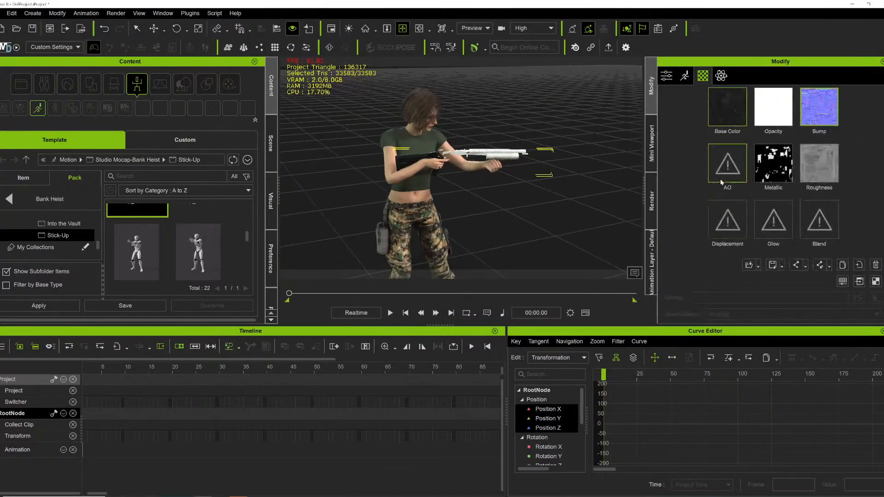
pyautogui.click(714, 167)
pyautogui.scroll(-8, 741, 268)
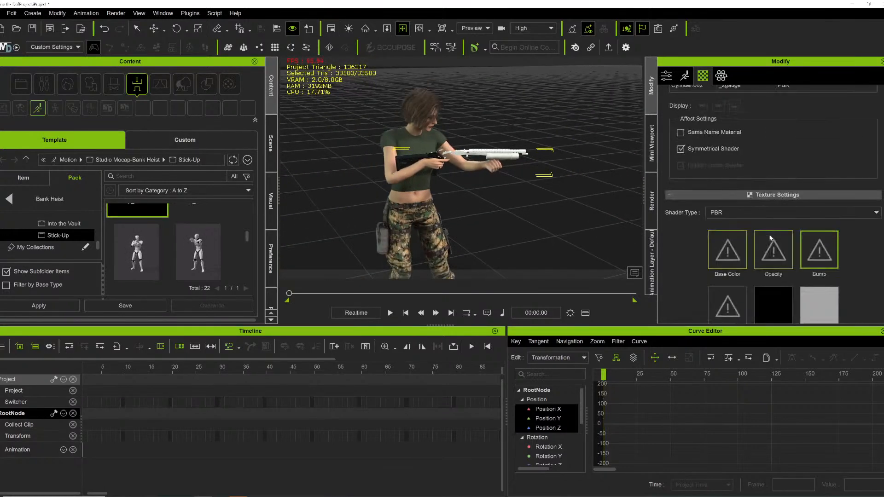
pyautogui.scroll(-5, 737, 269)
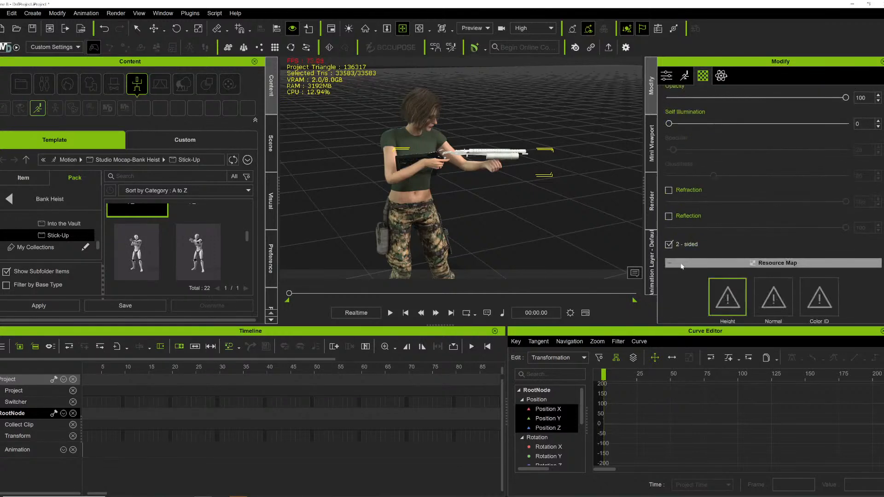
pyautogui.click(670, 245)
# - Check the 2-sided option in the shotgun's m590_receiver material settings
pyautogui.scroll(12, 730, 228)
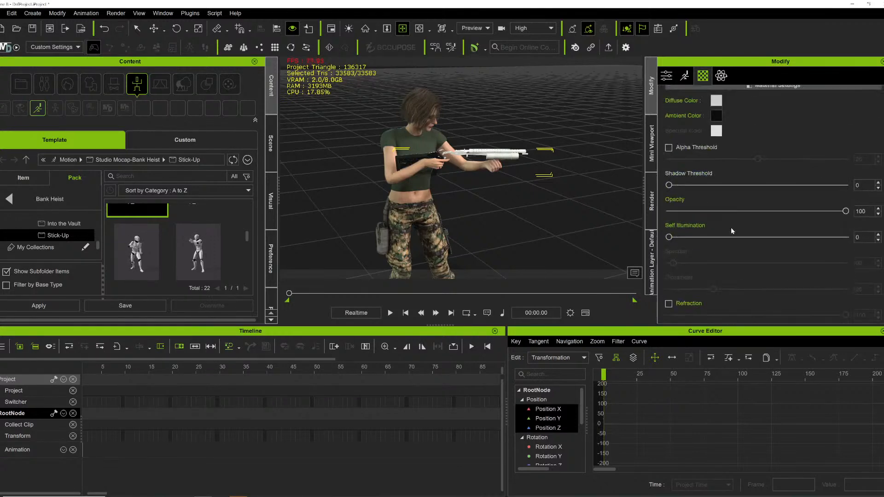
pyautogui.click(703, 151)
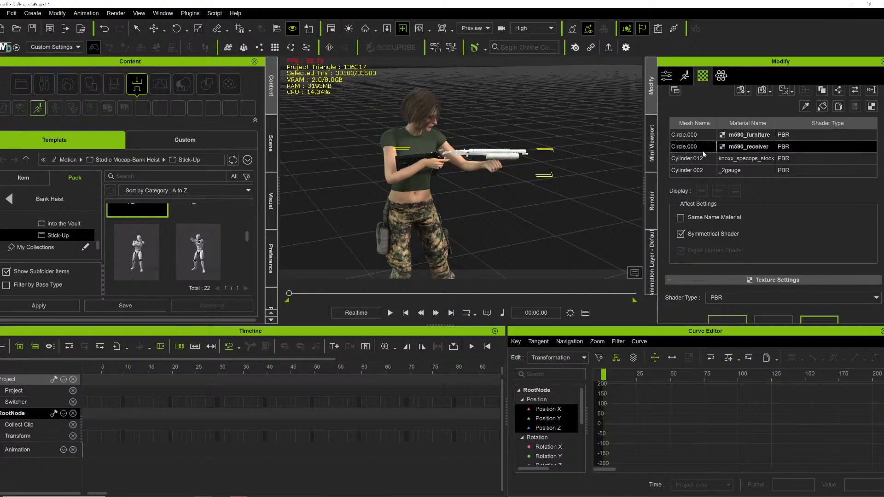
pyautogui.scroll(-10, 771, 227)
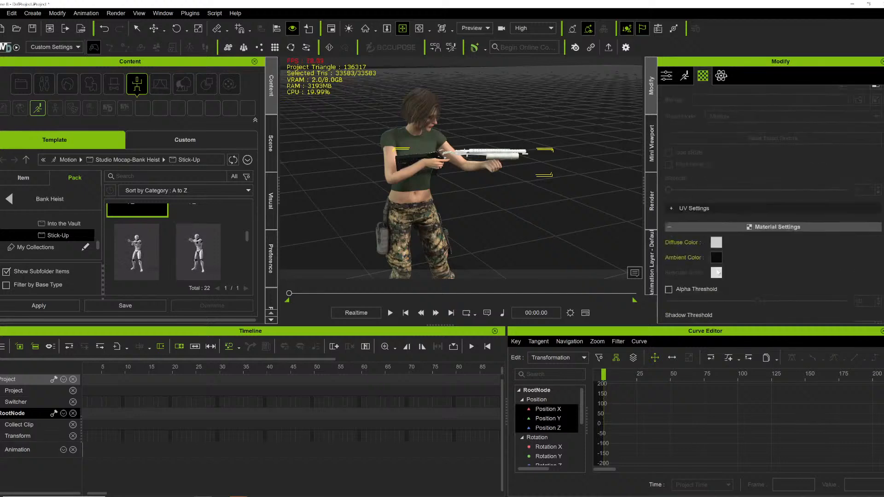
pyautogui.scroll(-2, 697, 267)
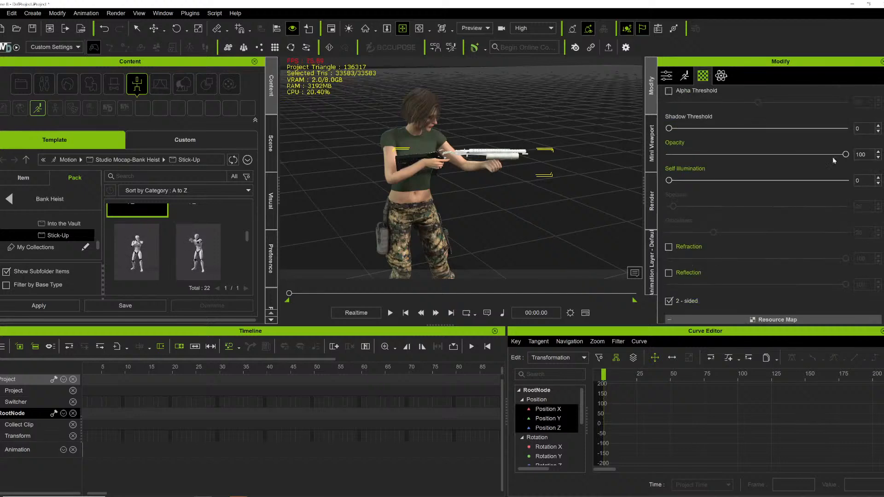
# - Inspect the shotgun from the front and display the motion editing options for it and for the character
pyautogui.scroll(5, 459, 162)
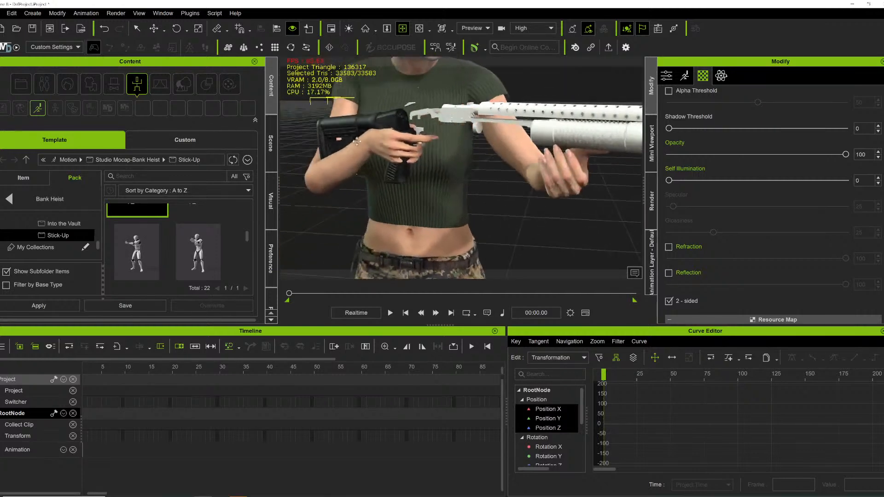
pyautogui.moveTo(435, 145); pyautogui.dragTo(294, 133, button='right')
pyautogui.moveTo(532, 123); pyautogui.dragTo(470, 122, button='right')
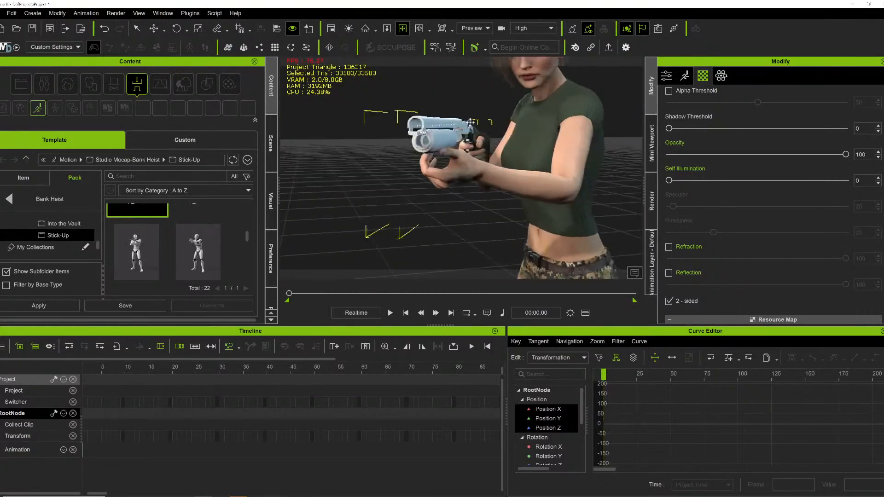
pyautogui.click(683, 75)
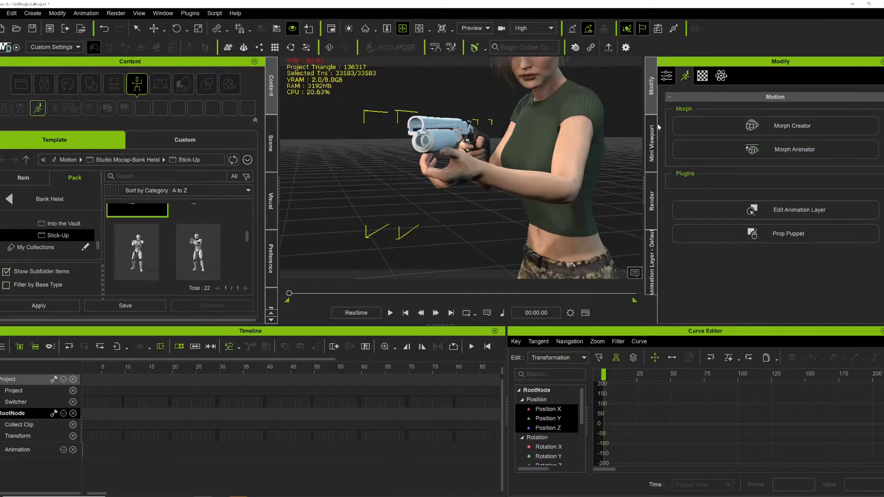
pyautogui.moveTo(565, 108); pyautogui.dragTo(567, 108, button='middle')
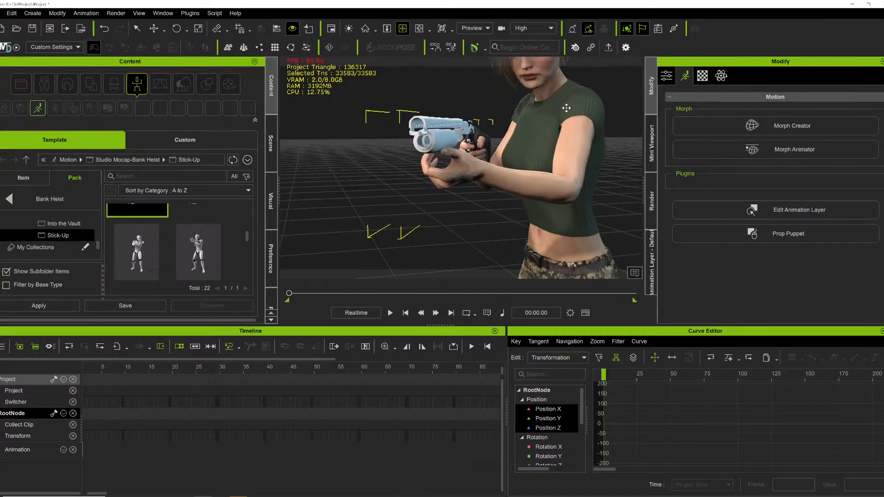
pyautogui.click(552, 121)
pyautogui.scroll(-3, 549, 126)
pyautogui.scroll(2, 548, 127)
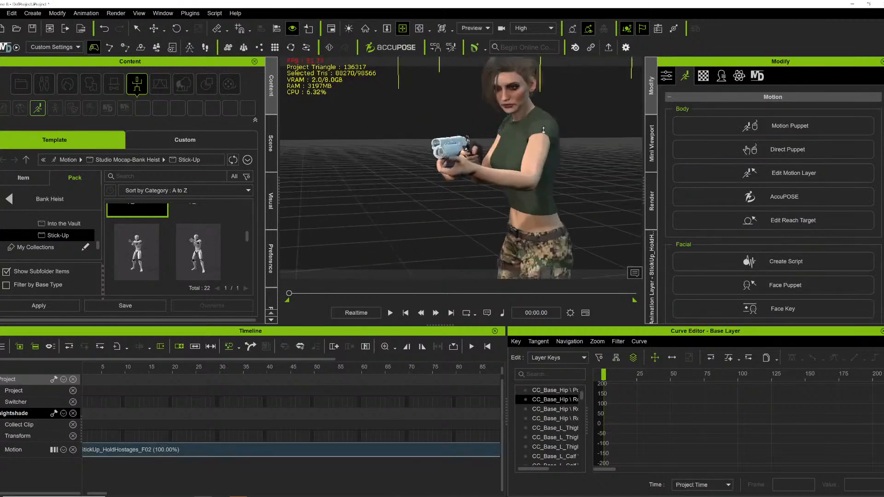
# - Select the shotgun's RootNode in the scene list and slightly adjust its height in the character's hands
pyautogui.moveTo(548, 127); pyautogui.dragTo(616, 126, button='right')
pyautogui.click(271, 143)
pyautogui.click(51, 233)
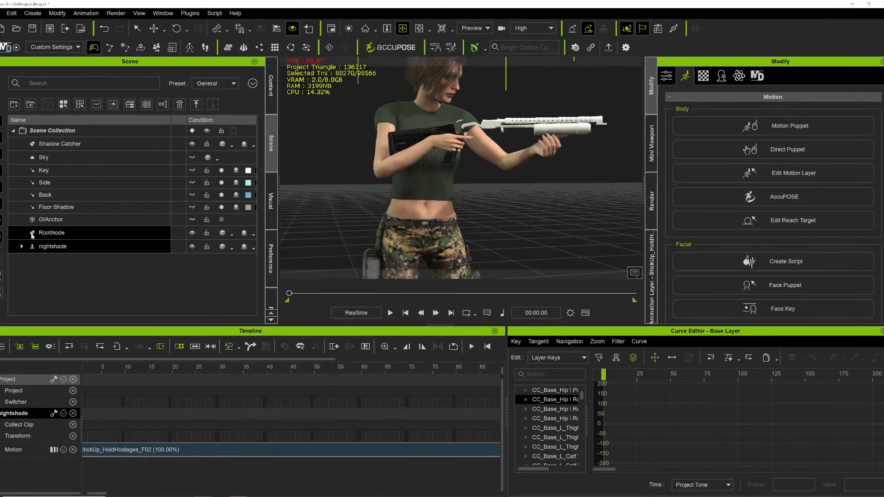
pyautogui.scroll(2, 559, 99)
pyautogui.press('w')
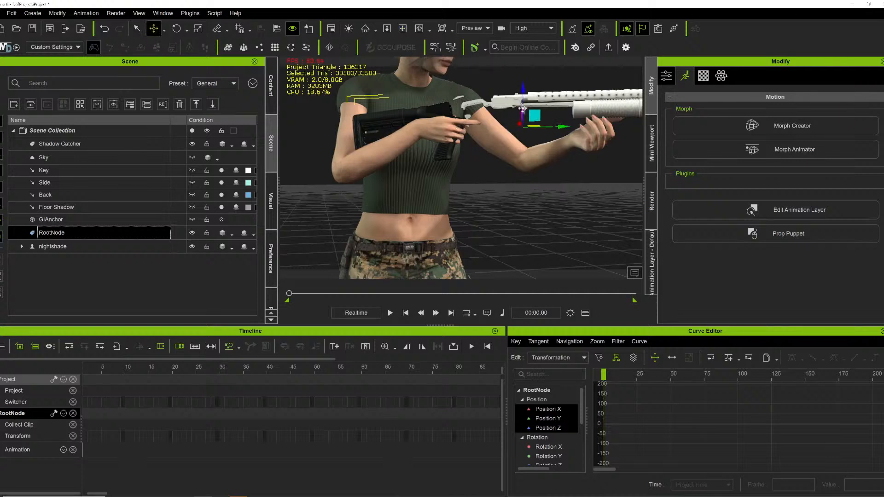
pyautogui.moveTo(523, 93); pyautogui.dragTo(529, 91)
pyautogui.scroll(-2, 478, 110)
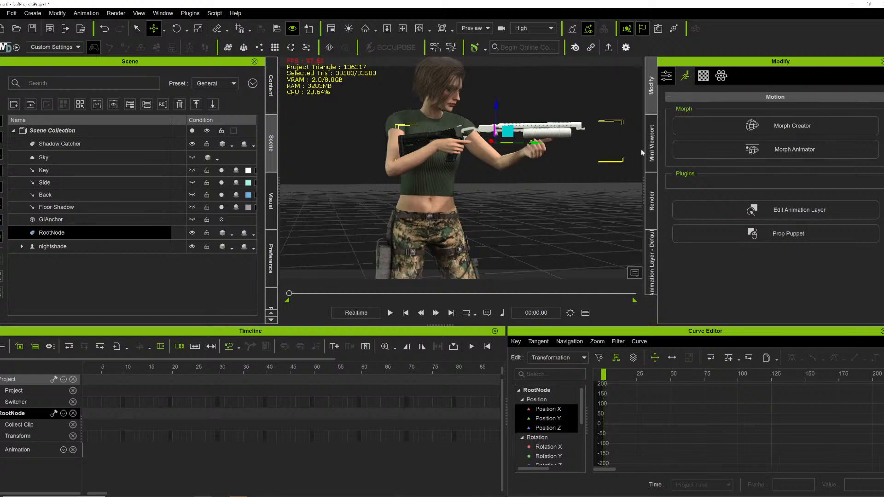
# - Edit the nightshade character's motion layer and raise her left hand up to the shotgun's fore-end
pyautogui.click(402, 27)
pyautogui.moveTo(405, 133); pyautogui.dragTo(277, 158, button='right')
pyautogui.scroll(3, 525, 156)
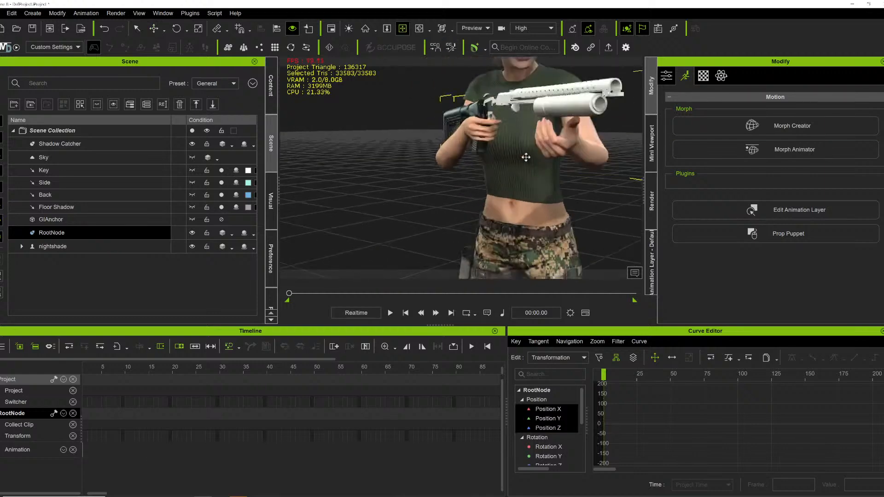
pyautogui.moveTo(524, 156); pyautogui.dragTo(539, 128, button='right')
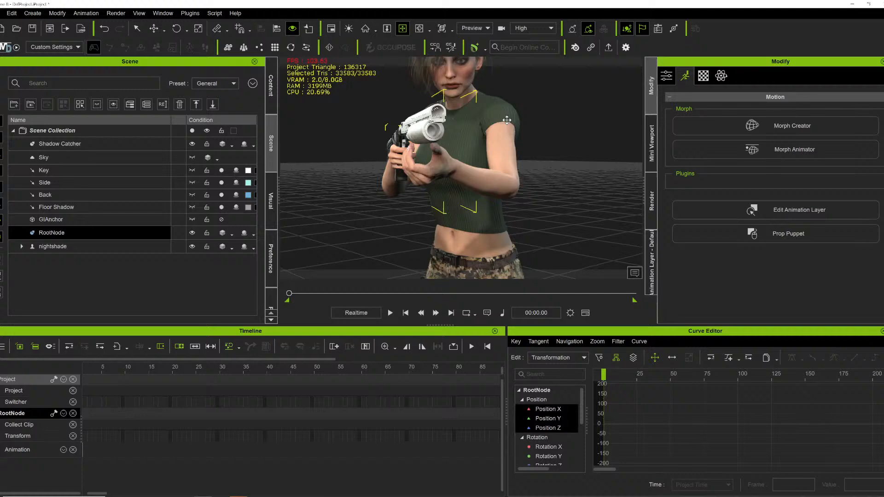
pyautogui.click(507, 120)
pyautogui.scroll(-3, 500, 134)
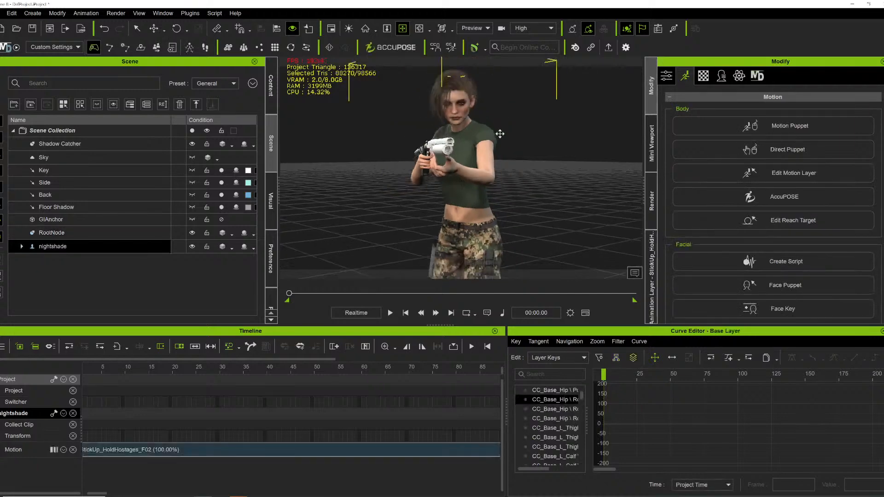
pyautogui.click(739, 180)
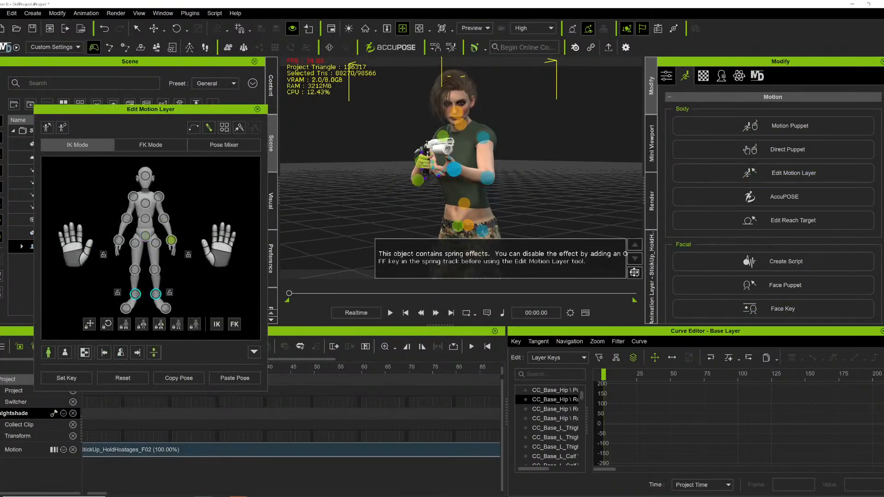
pyautogui.scroll(2, 451, 166)
pyautogui.click(451, 169)
pyautogui.scroll(1, 447, 158)
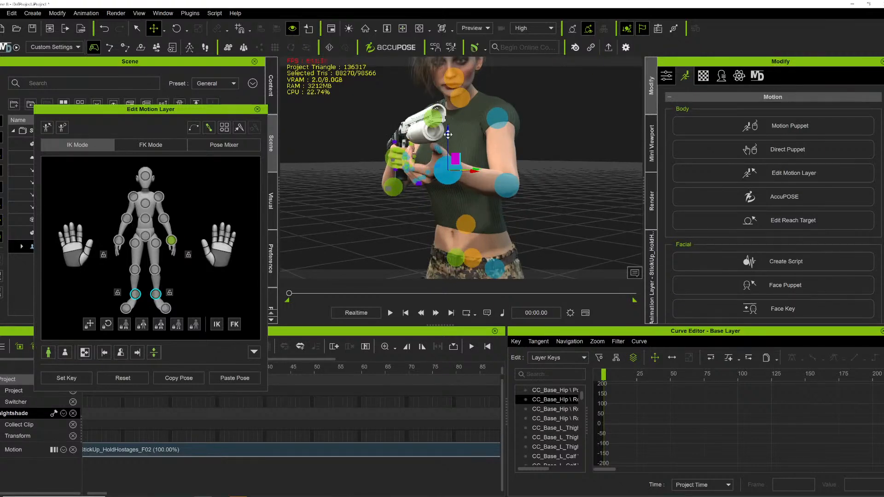
pyautogui.moveTo(448, 134); pyautogui.dragTo(454, 121)
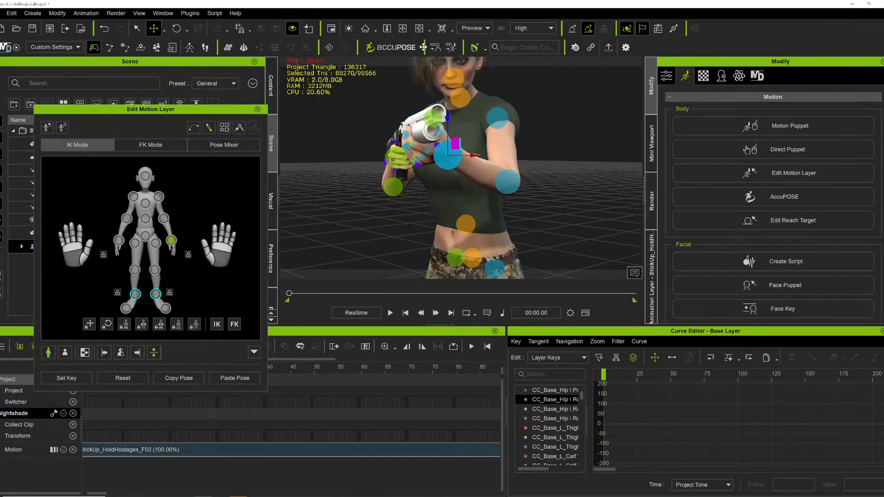
# - Play the start of the animation to check the raised hand, return to frame 0 and close the motion layer editor
pyautogui.press('space')
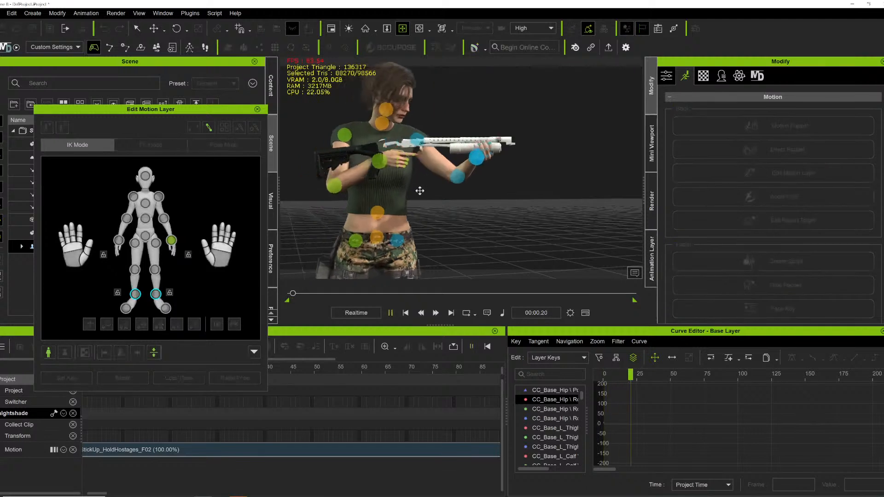
pyautogui.press('space')
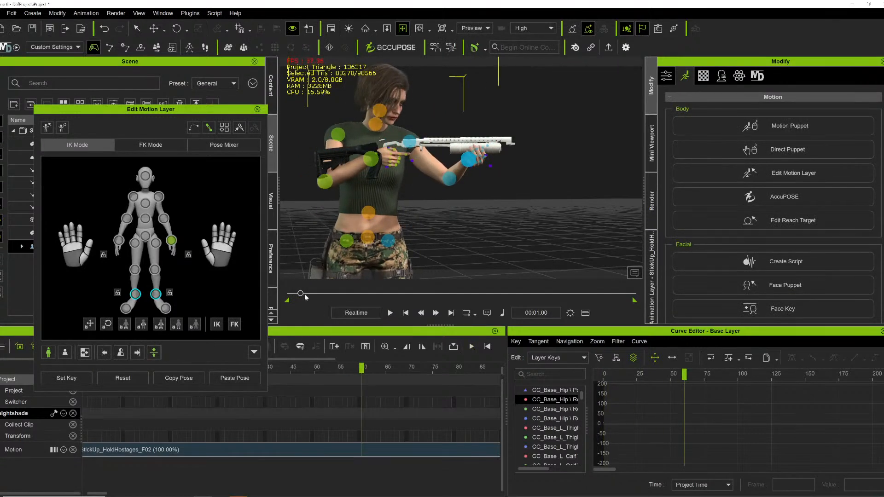
pyautogui.moveTo(304, 297); pyautogui.dragTo(283, 295)
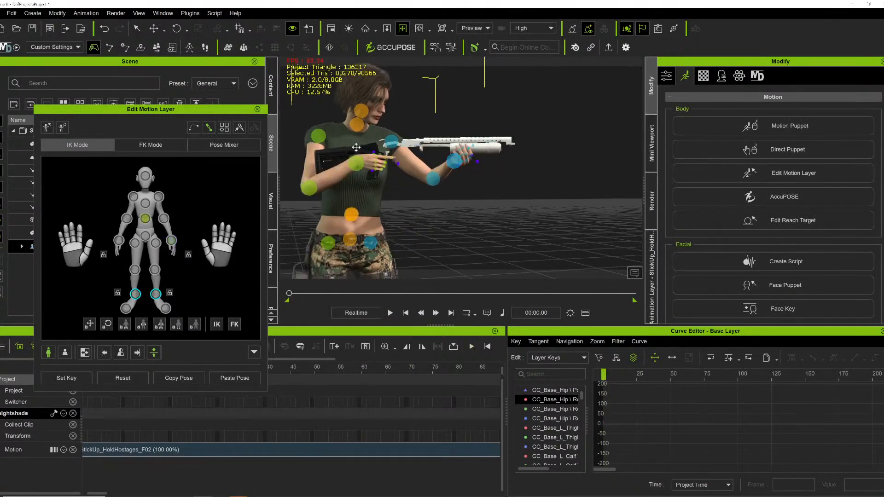
pyautogui.click(257, 110)
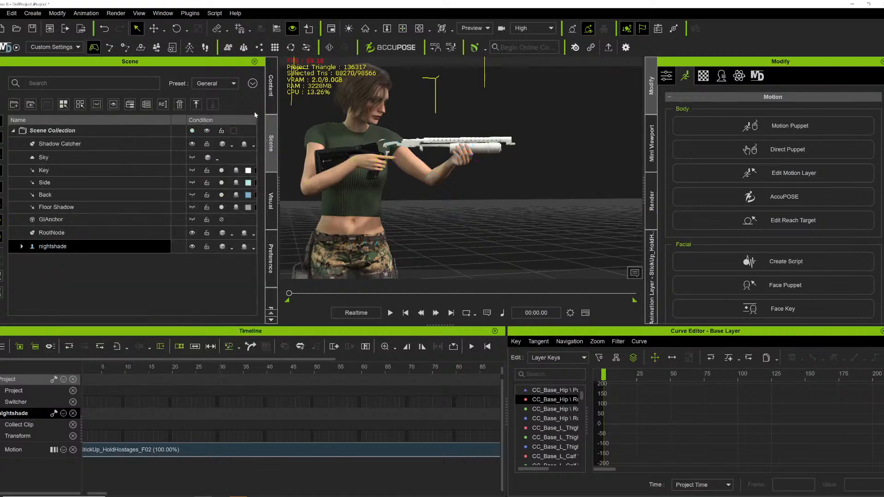
# - Attach the shotgun's RootNode to the character's right hand
pyautogui.click(366, 151)
pyautogui.rightClick(365, 152)
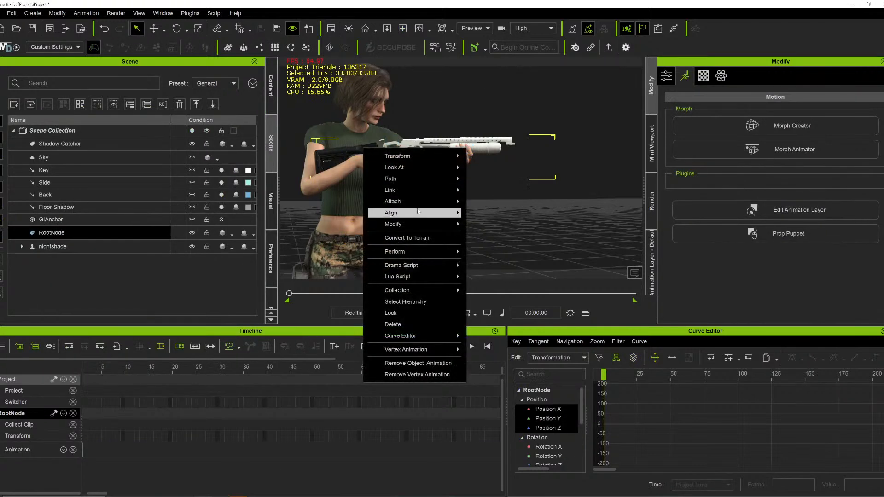
pyautogui.moveTo(438, 201)
pyautogui.click(491, 201)
pyautogui.click(367, 163)
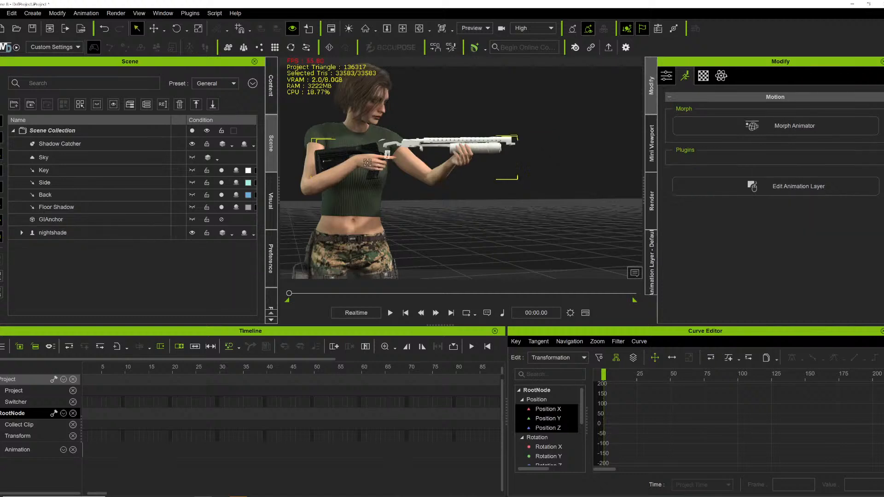
# - Play the animation to check how the attached shotgun follows the hand, return to frame 0 and inspect it from the front
pyautogui.press('space')
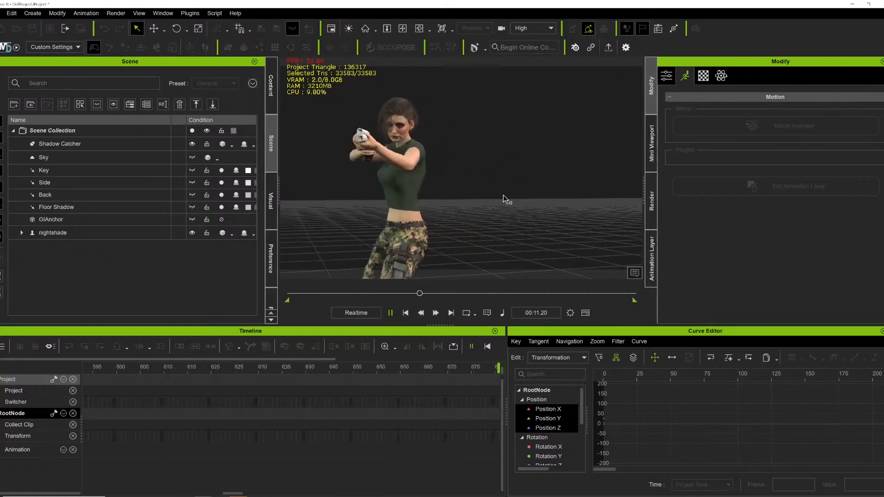
pyautogui.press('space')
pyautogui.moveTo(420, 293); pyautogui.dragTo(283, 293)
pyautogui.moveTo(416, 68); pyautogui.dragTo(475, 87)
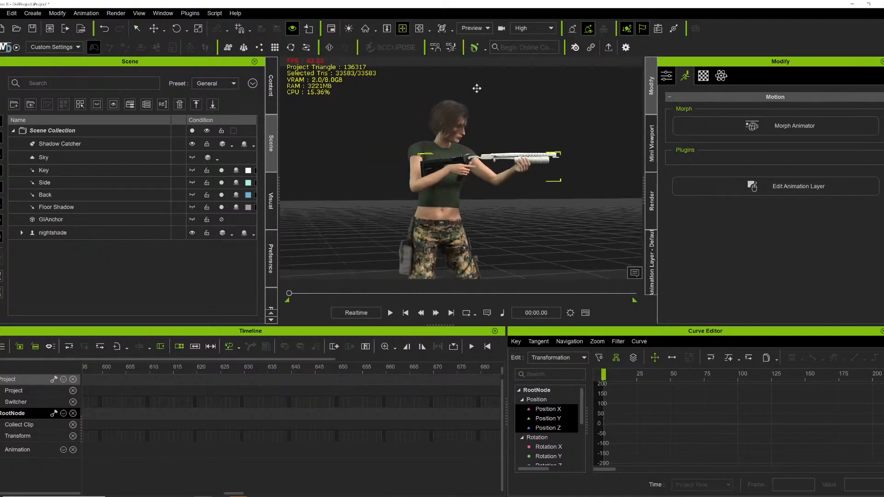
pyautogui.moveTo(476, 87); pyautogui.dragTo(359, 144, button='right')
pyautogui.scroll(4, 468, 141)
pyautogui.moveTo(501, 139); pyautogui.dragTo(393, 174, button='right')
pyautogui.scroll(-5, 420, 151)
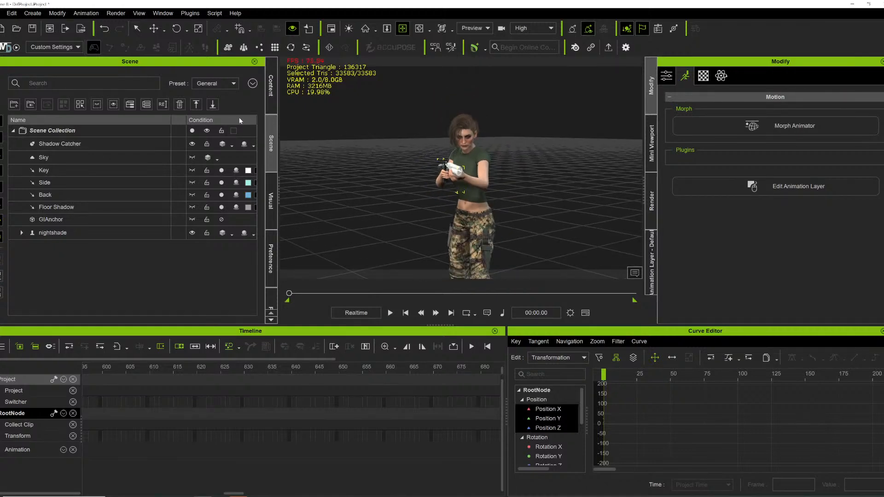
# - Show all template packs in the content library
pyautogui.click(270, 93)
pyautogui.moveTo(399, 137); pyautogui.dragTo(480, 138, button='right')
pyautogui.click(10, 198)
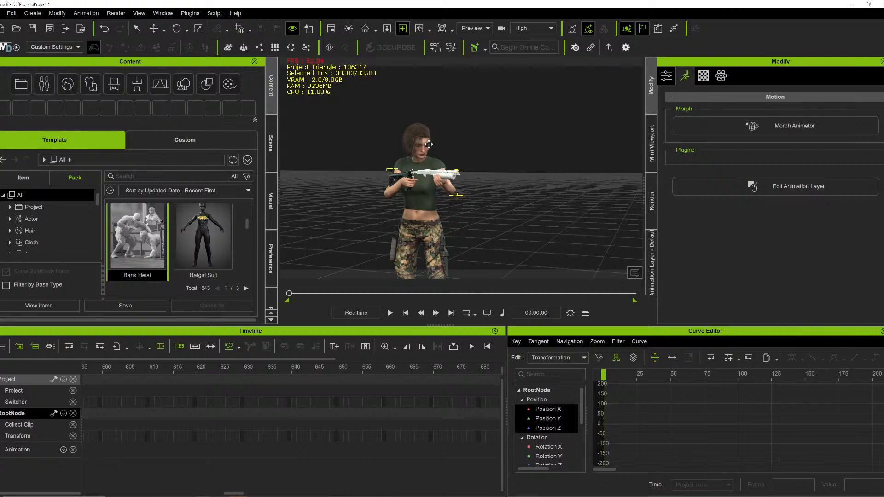
# - Examine the shotgun's fit in the character's hands and against her shoulder from the side, front and above
pyautogui.moveTo(421, 160); pyautogui.dragTo(475, 161, button='right')
pyautogui.scroll(8, 476, 162)
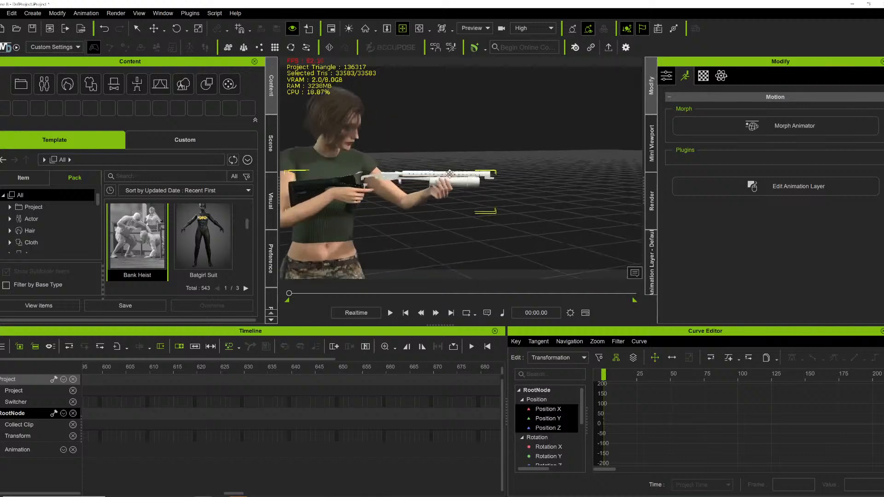
pyautogui.scroll(-4, 475, 162)
pyautogui.moveTo(475, 162); pyautogui.dragTo(524, 164, button='middle')
pyautogui.moveTo(524, 164); pyautogui.dragTo(544, 173, button='right')
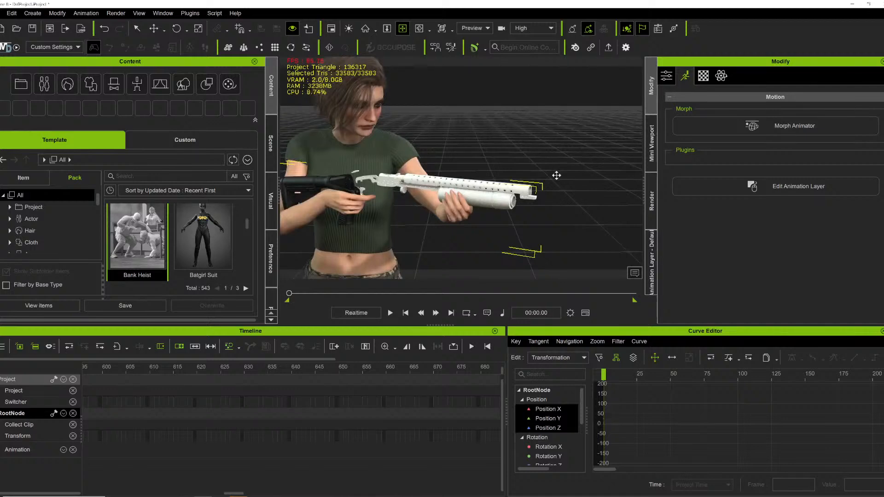
pyautogui.moveTo(441, 178); pyautogui.dragTo(532, 177, button='middle')
pyautogui.moveTo(532, 176); pyautogui.dragTo(247, 160, button='right')
pyautogui.scroll(-5, 458, 140)
pyautogui.moveTo(458, 140); pyautogui.dragTo(422, 156, button='right')
pyautogui.scroll(5, 531, 162)
pyautogui.moveTo(530, 162); pyautogui.dragTo(448, 156, button='right')
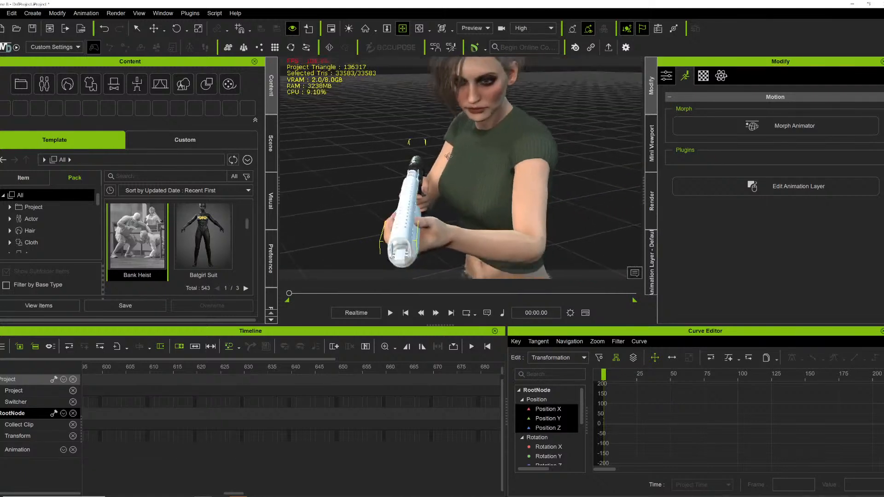
# - Select the nightshade character, view her Face Key muscle options and close the editor
pyautogui.click(502, 148)
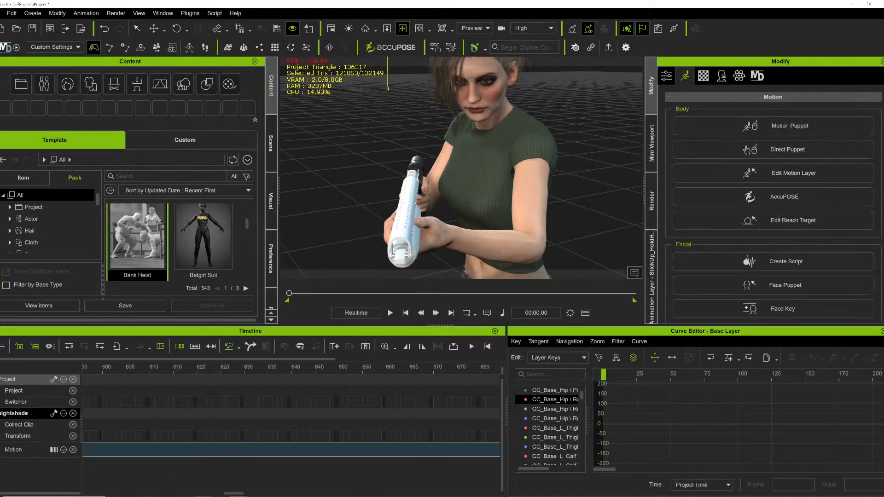
pyautogui.scroll(-3, 488, 125)
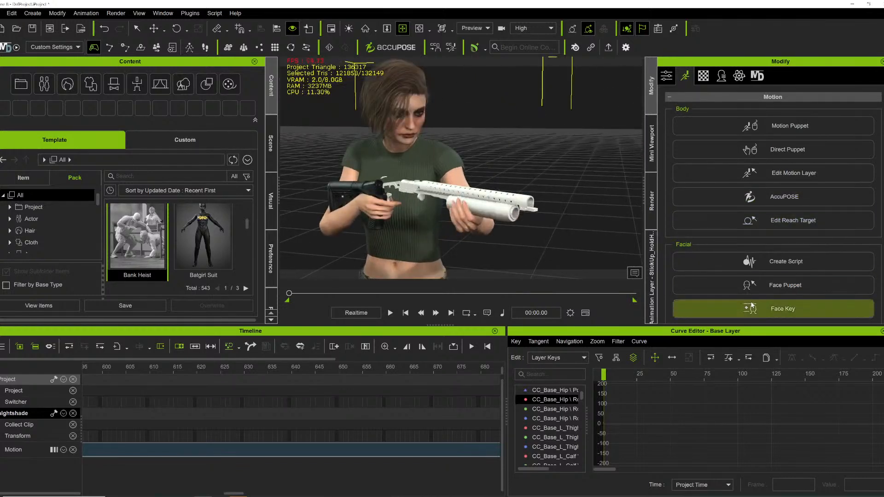
pyautogui.click(782, 309)
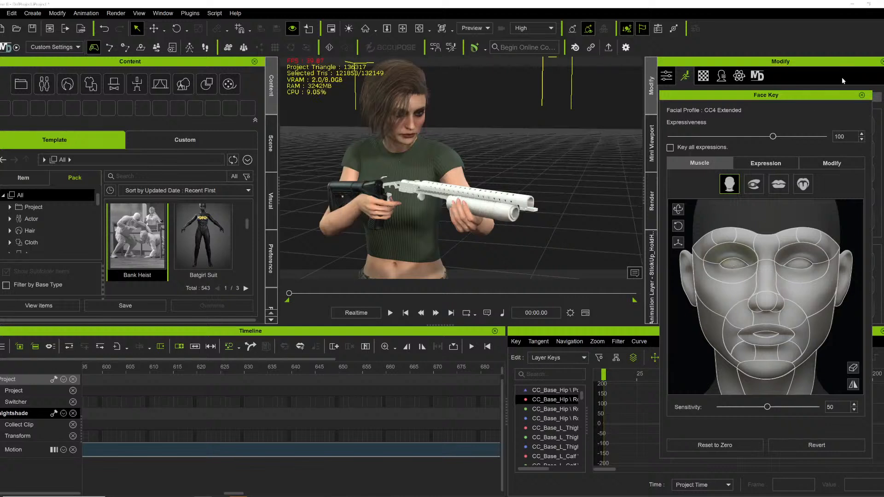
pyautogui.click(861, 95)
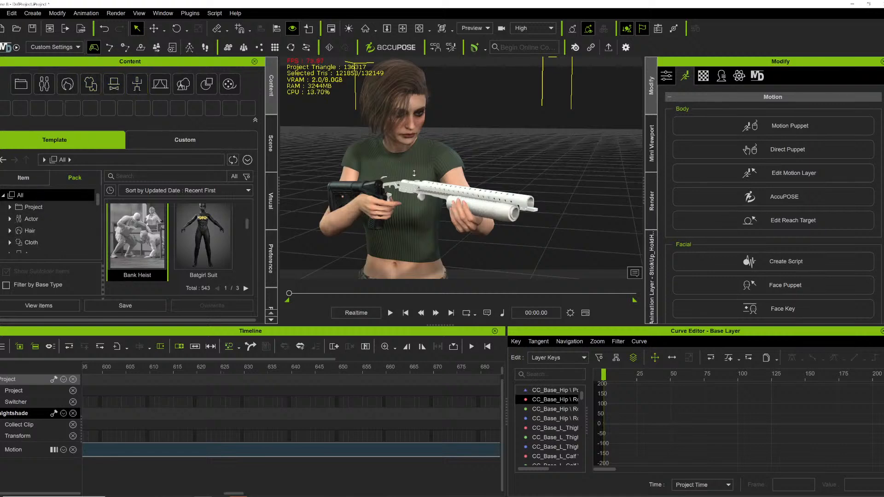
# - Browse the Animation packs' Expression category and open the Digital Soul pack
pyautogui.scroll(-3, 304, 139)
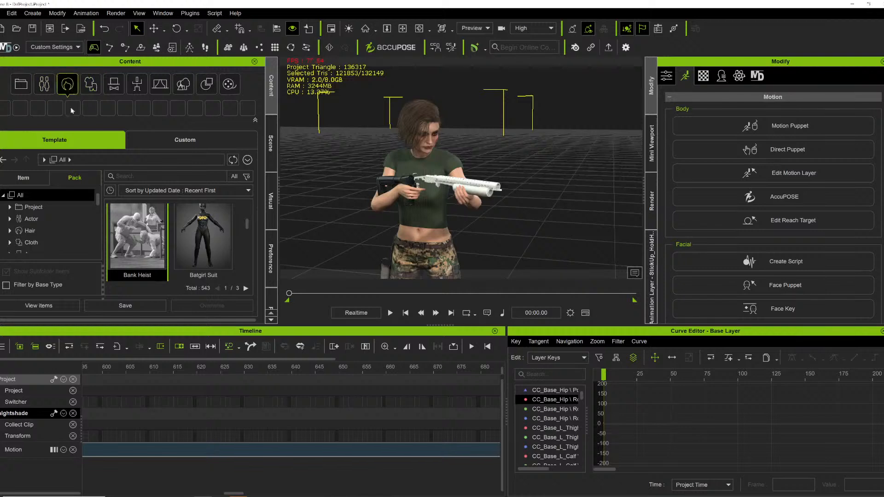
pyautogui.scroll(-1, 55, 232)
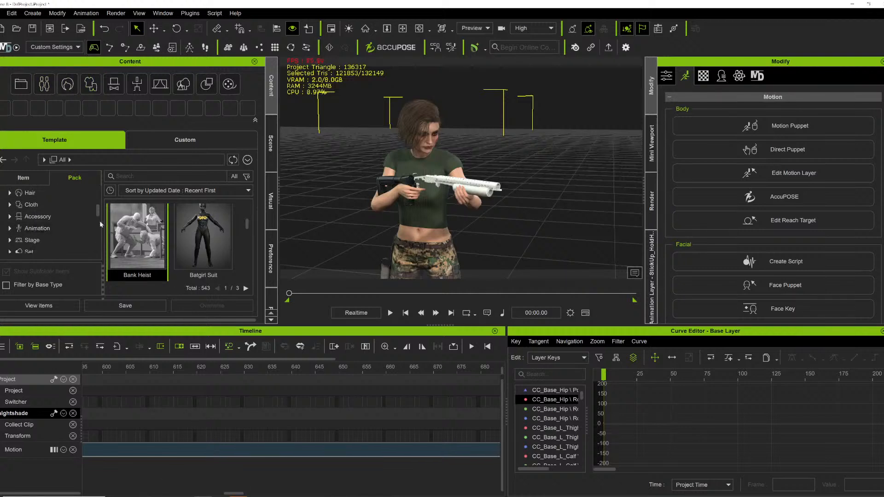
pyautogui.click(147, 85)
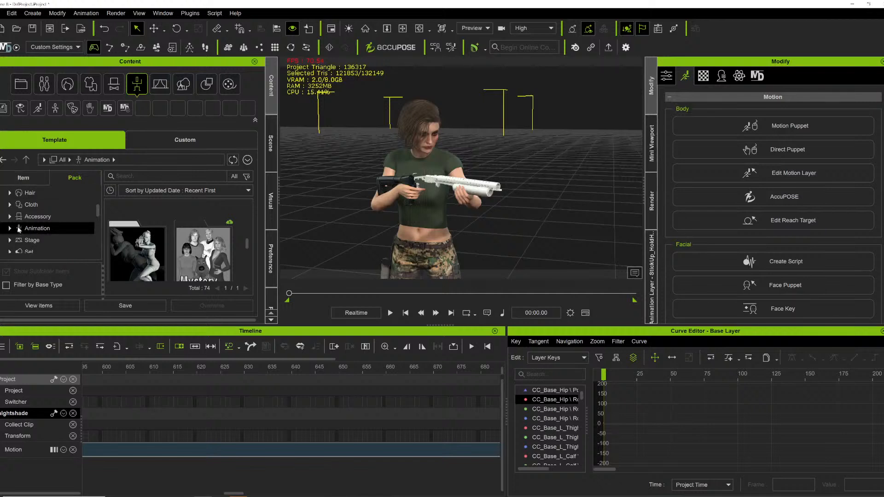
pyautogui.click(9, 229)
pyautogui.click(73, 109)
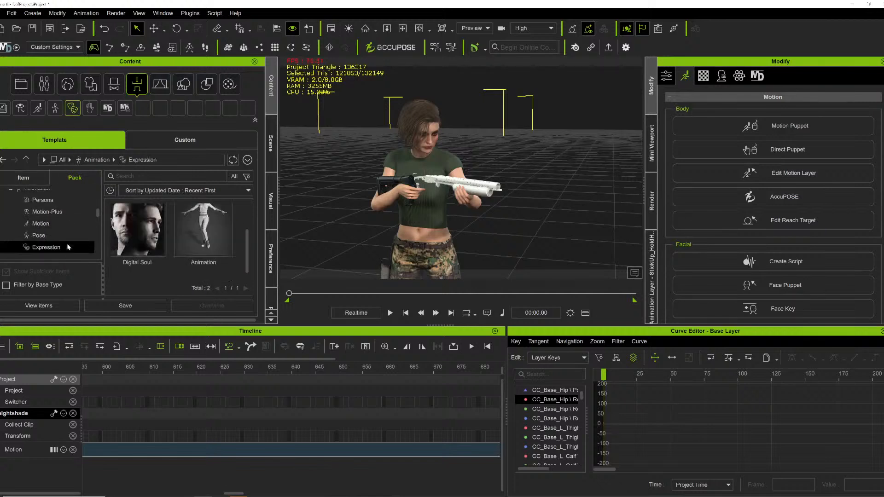
pyautogui.doubleClick(32, 248)
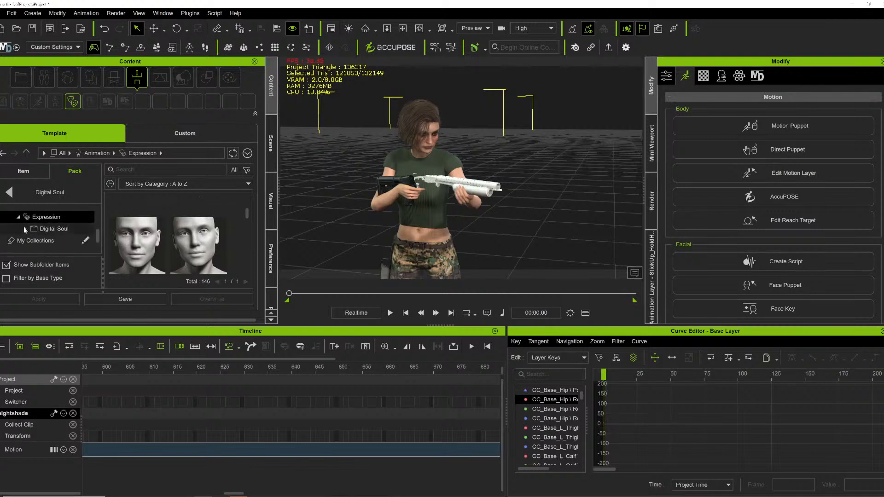
# - Open Digital Soul's 1.Unhappy folder within 5.Feel_Dislike and pick the Contempt_F.iTalk expression
pyautogui.click(26, 230)
pyautogui.scroll(-2, 35, 236)
pyautogui.click(32, 231)
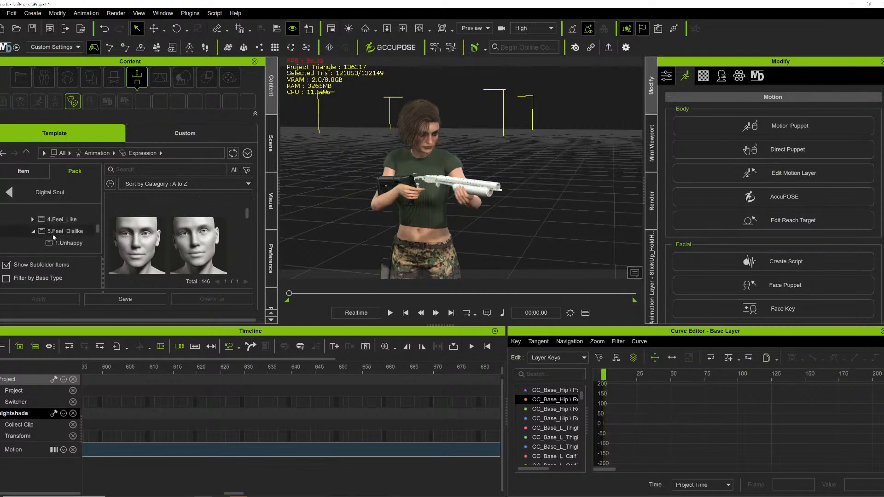
pyautogui.scroll(-2, 62, 230)
pyautogui.click(64, 225)
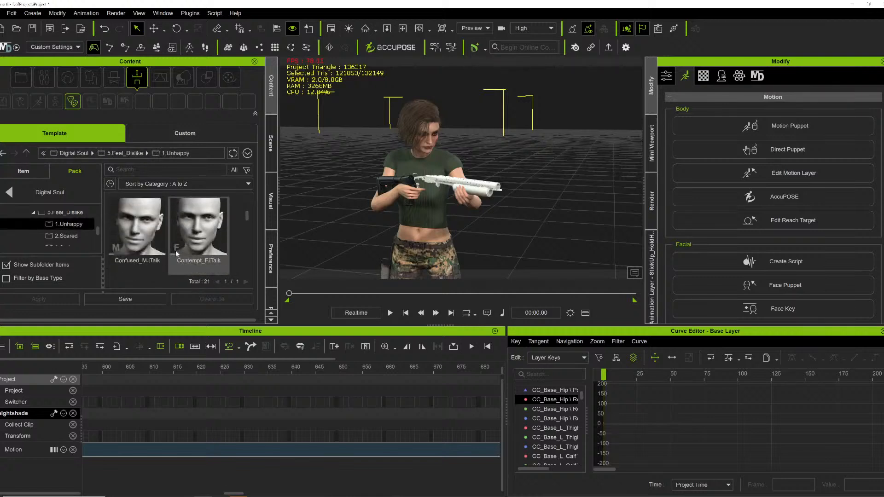
pyautogui.click(189, 244)
pyautogui.moveTo(366, 147); pyautogui.dragTo(479, 193)
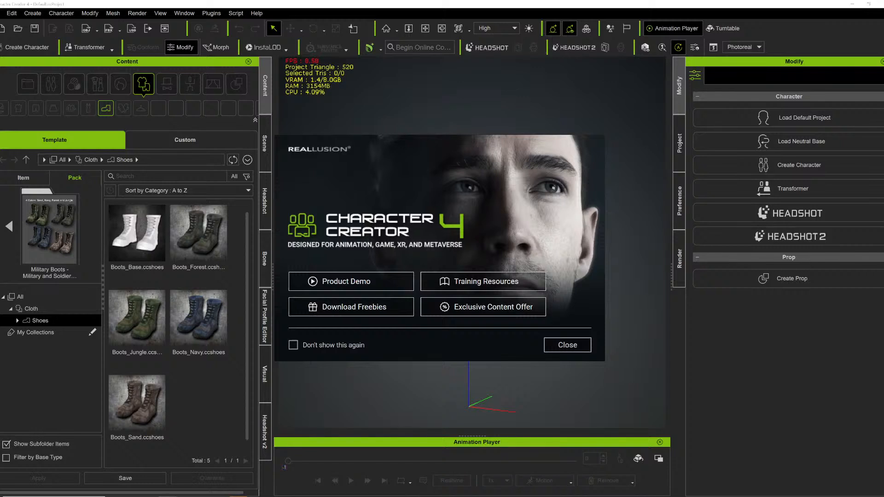
# - Switch to Character Creator 4, dismiss its welcome window and bring up the nightshade character
pyautogui.click(567, 344)
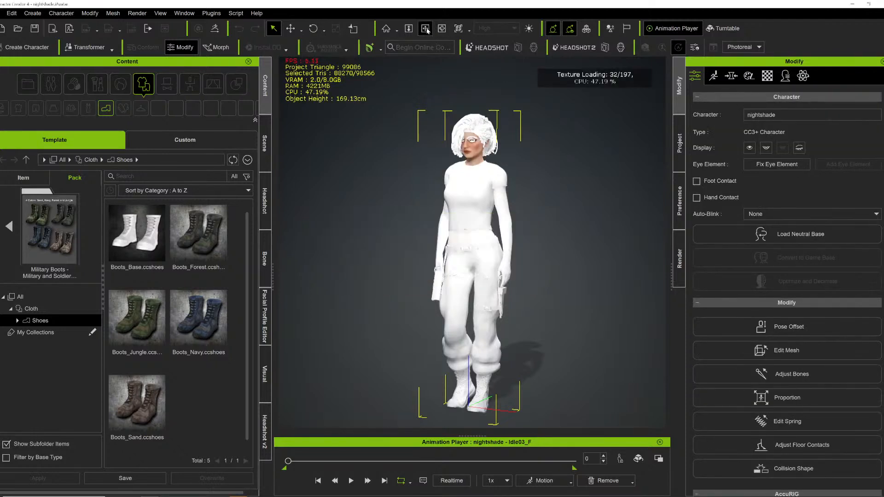
pyautogui.click(425, 28)
pyautogui.moveTo(406, 248); pyautogui.dragTo(419, 288)
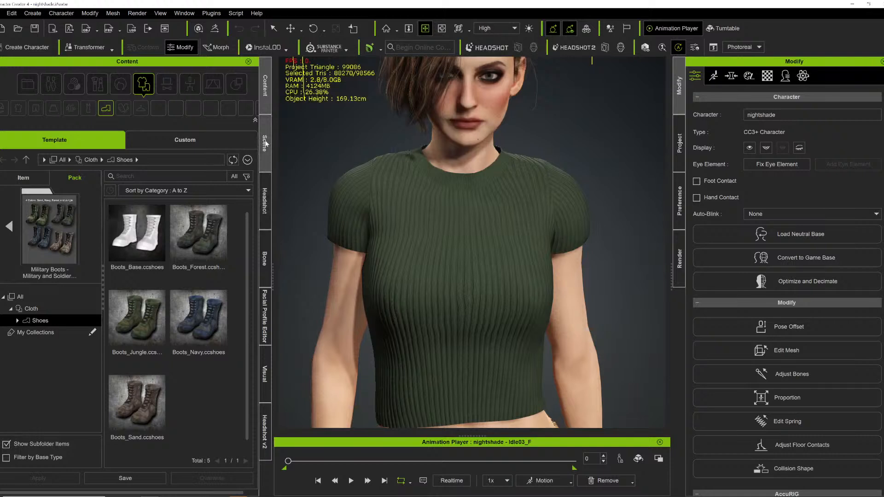
# - Browse the Motion packs within the Animation category and open the Animation pack
pyautogui.click(9, 227)
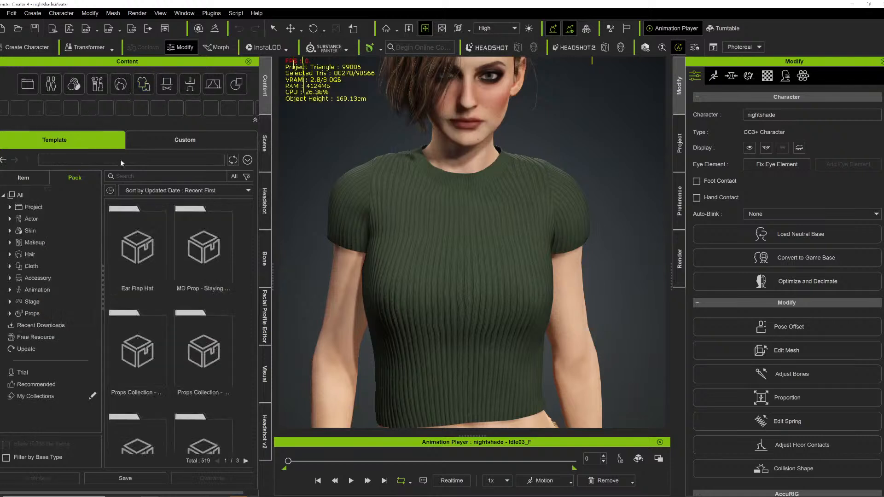
pyautogui.click(40, 291)
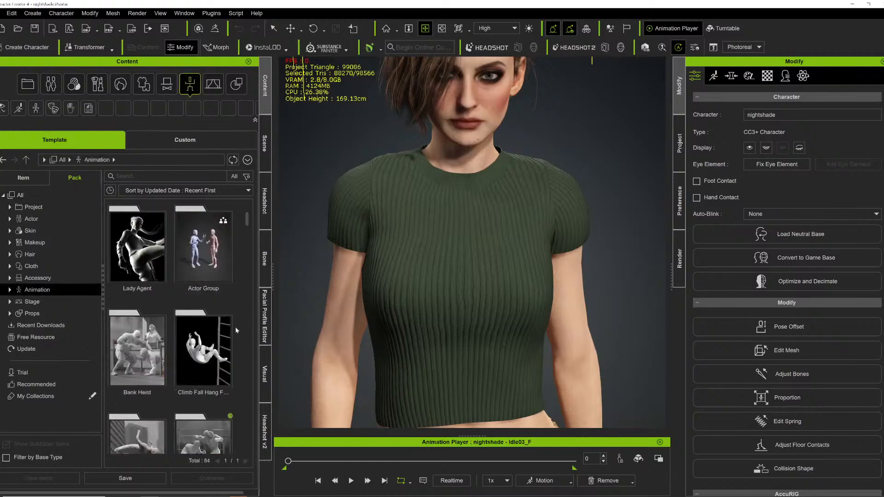
pyautogui.click(10, 290)
pyautogui.scroll(-1, 38, 309)
pyautogui.click(40, 275)
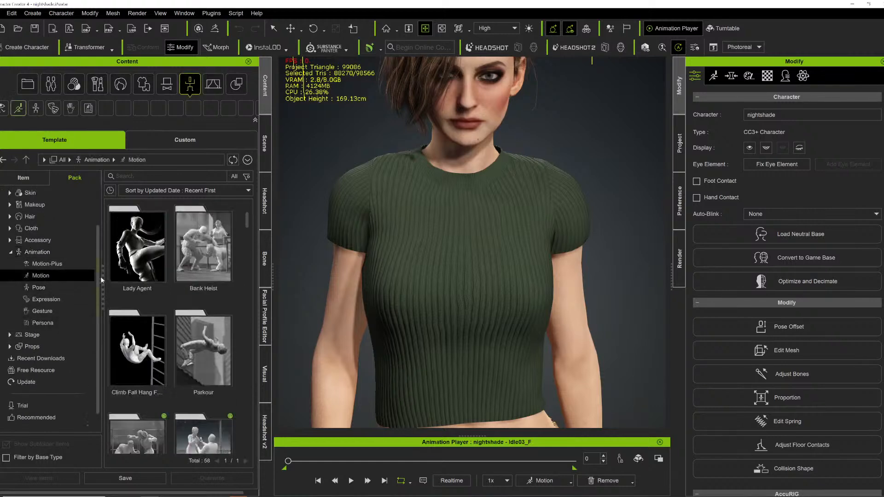
pyautogui.scroll(-3, 200, 364)
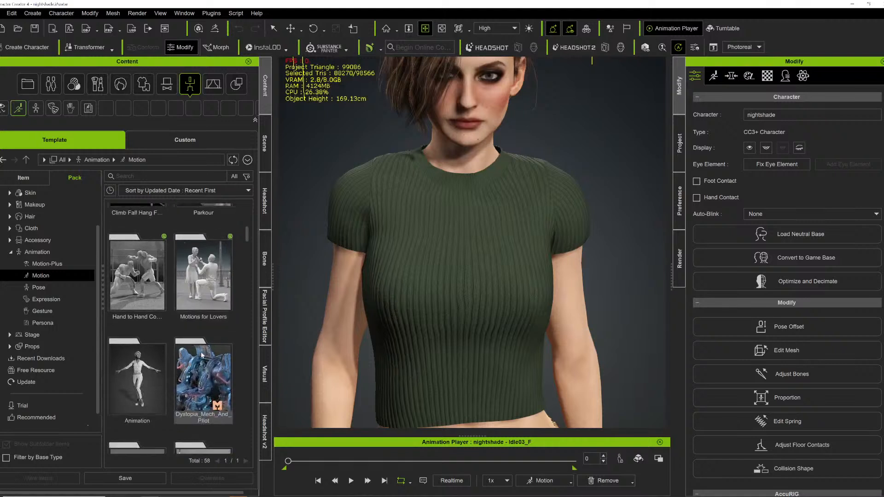
pyautogui.doubleClick(153, 373)
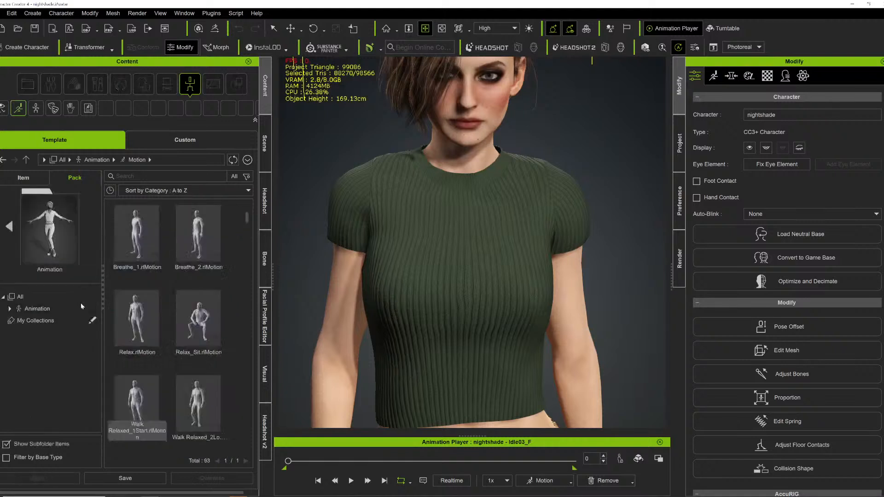
# - Find the Calibration folder under Pose and apply A-Pose.rlPose to the nightshade character
pyautogui.click(11, 310)
pyautogui.click(18, 344)
pyautogui.scroll(-2, 30, 347)
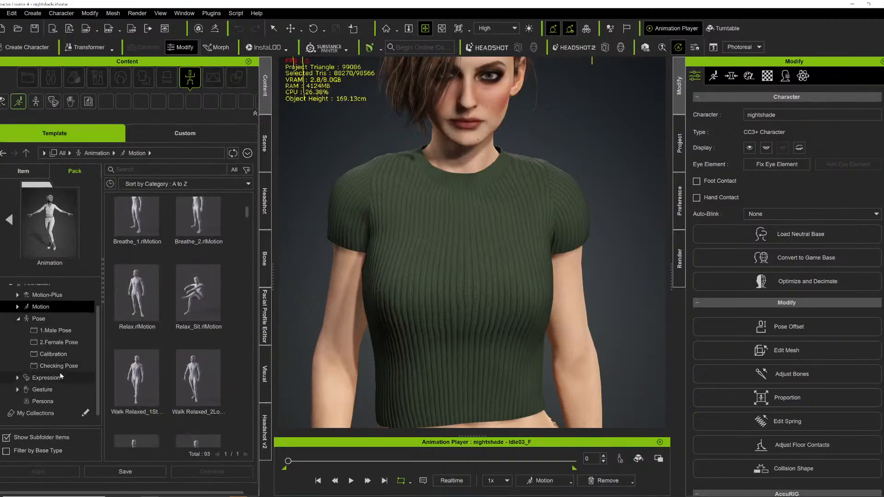
pyautogui.click(59, 376)
pyautogui.click(54, 354)
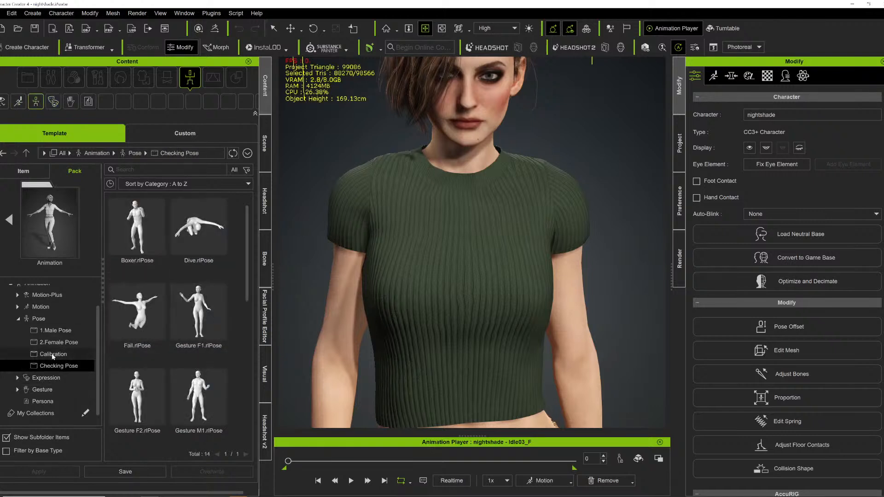
pyautogui.moveTo(151, 250); pyautogui.dragTo(485, 230)
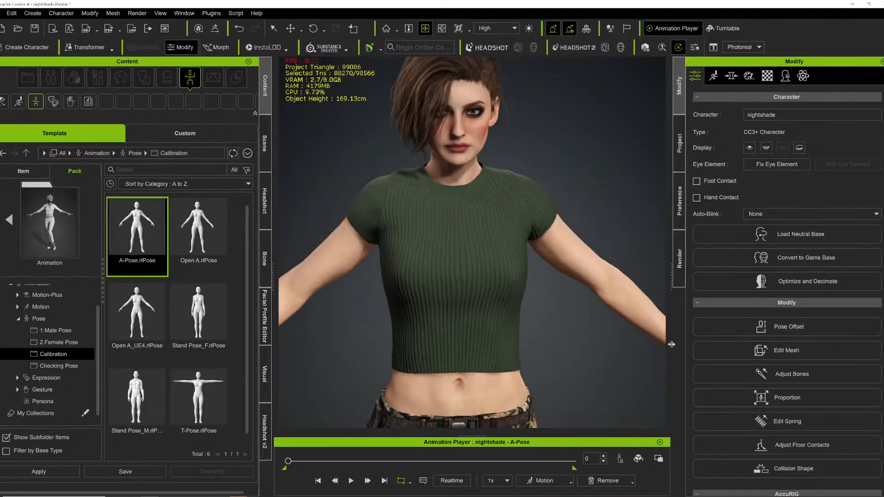
# - Edit the nightshade body mesh in Face mode and hide the torso faces beneath the crop top
pyautogui.click(265, 144)
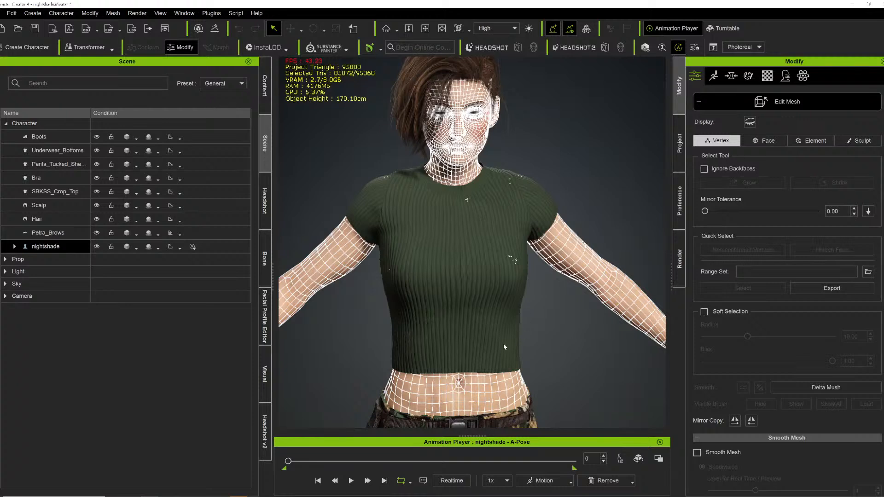
pyautogui.click(763, 140)
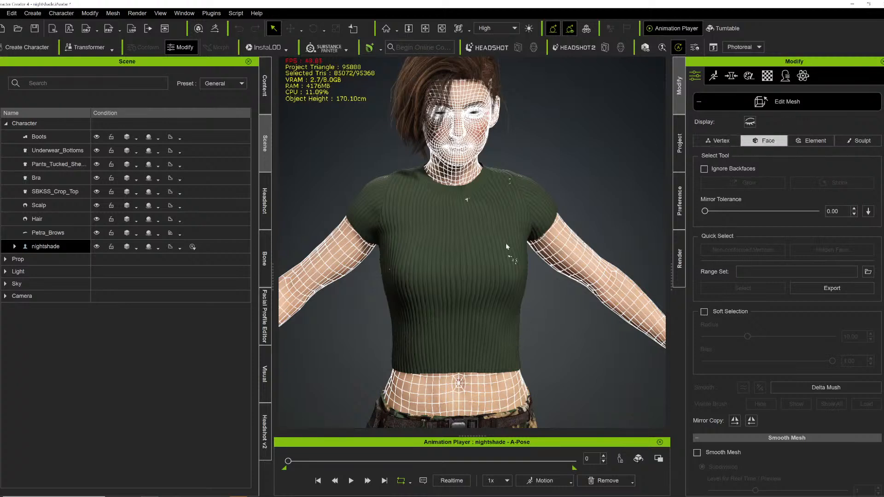
pyautogui.moveTo(405, 196); pyautogui.dragTo(522, 343)
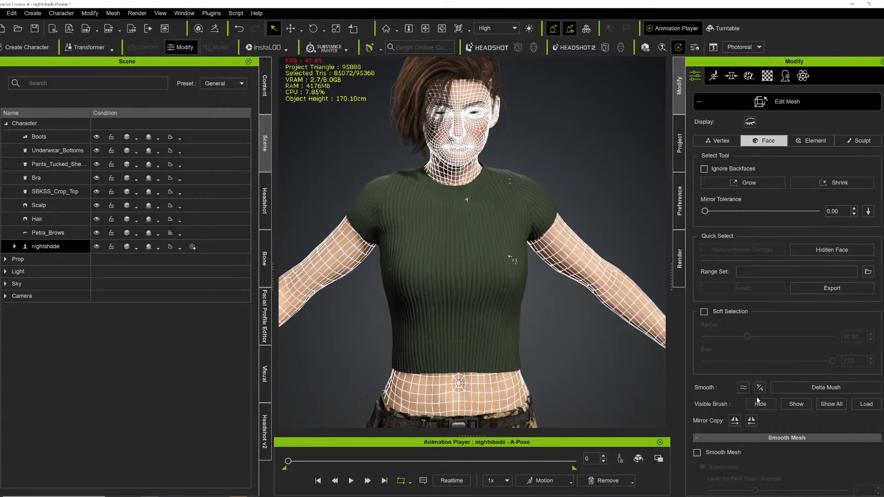
pyautogui.moveTo(463, 340); pyautogui.dragTo(382, 200)
pyautogui.click(760, 404)
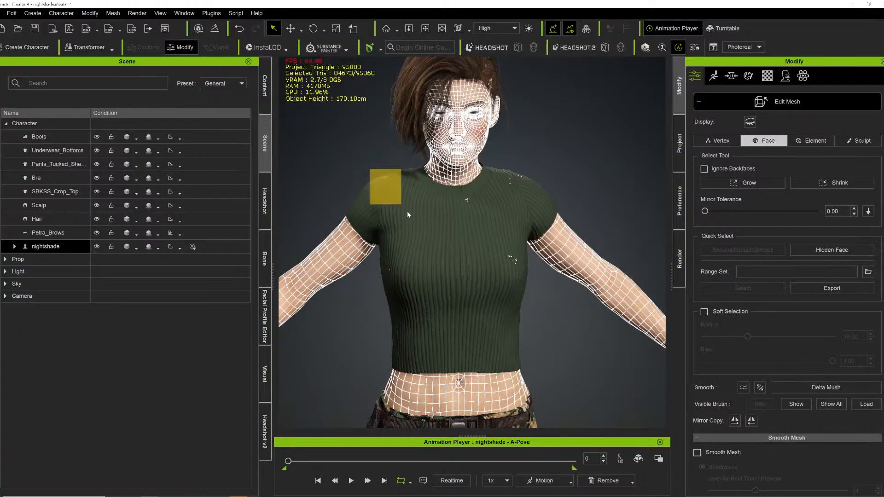
# - Hide the body faces beneath both shoulders of the crop top and finish editing the nightshade mesh
pyautogui.moveTo(407, 212); pyautogui.dragTo(411, 234)
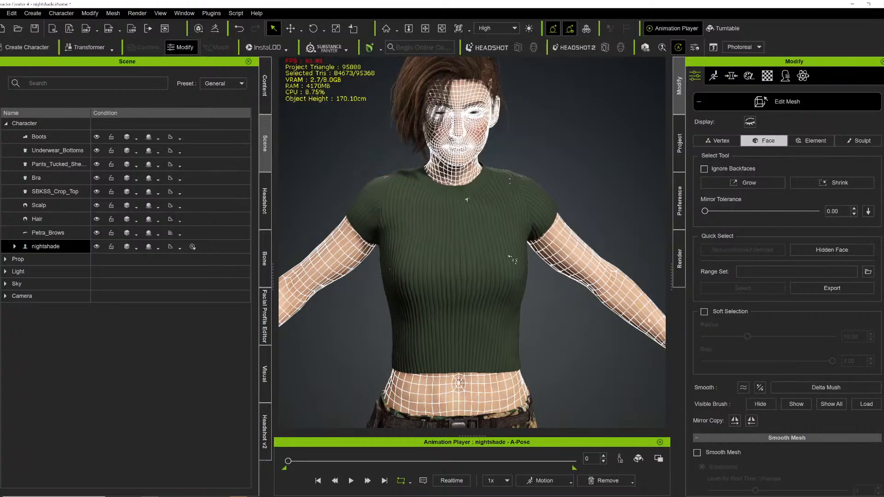
pyautogui.click(771, 407)
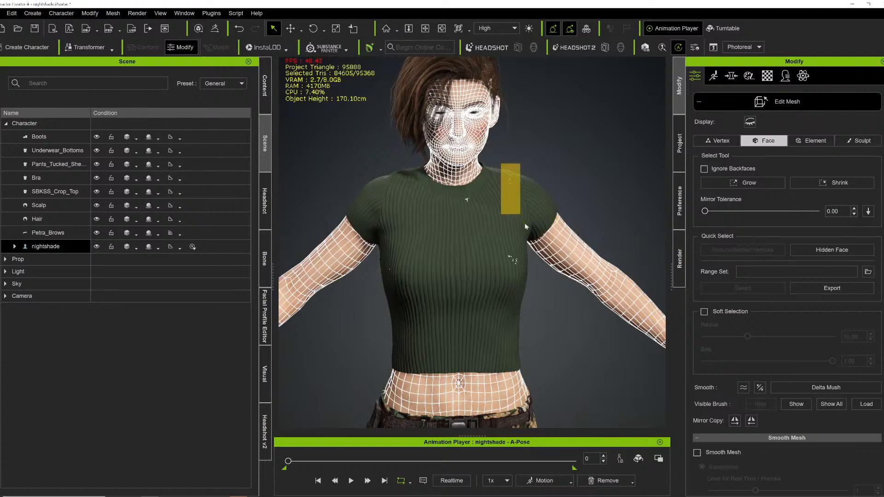
pyautogui.moveTo(525, 226)
pyautogui.mouseDown()
pyautogui.moveTo(534, 251)
pyautogui.moveTo(526, 247)
pyautogui.mouseUp()
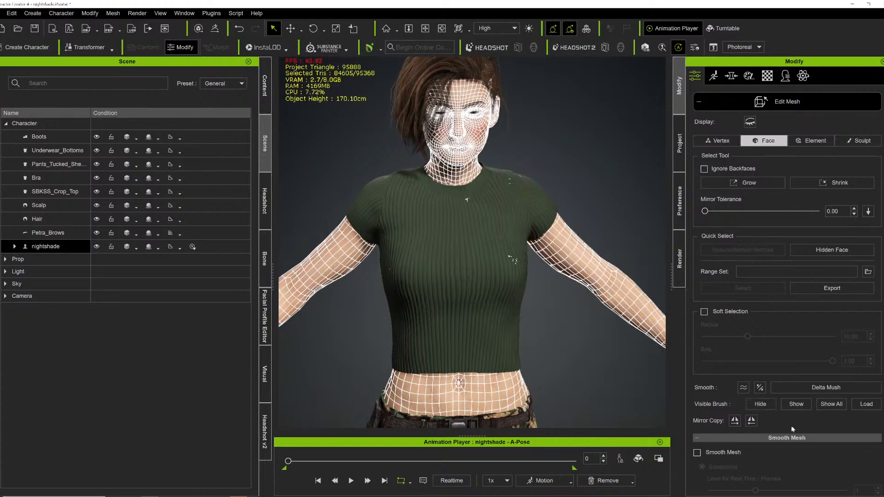
pyautogui.click(760, 404)
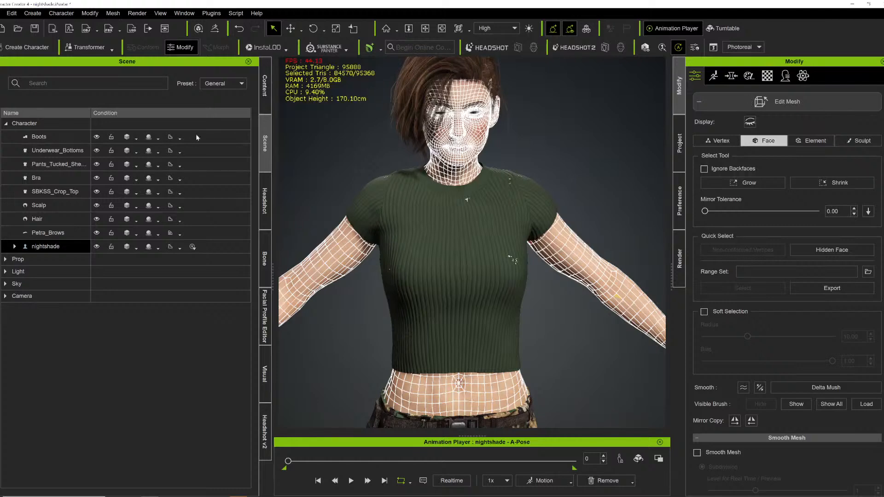
pyautogui.click(38, 247)
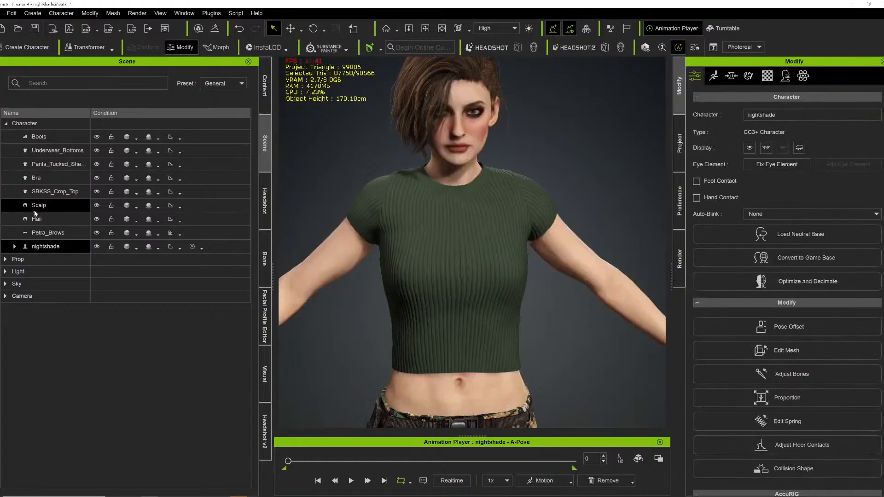
# - Delete the Bra clothing item from the character
pyautogui.click(46, 165)
pyautogui.doubleClick(34, 179)
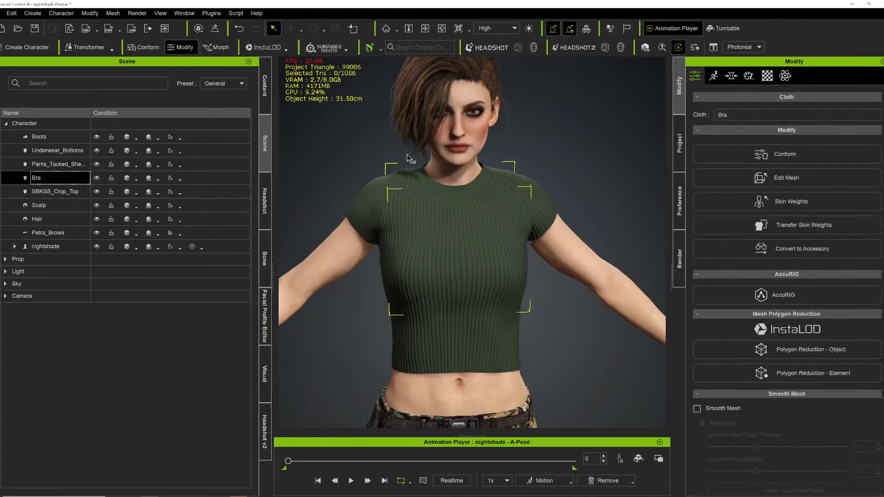
pyautogui.press('Delete')
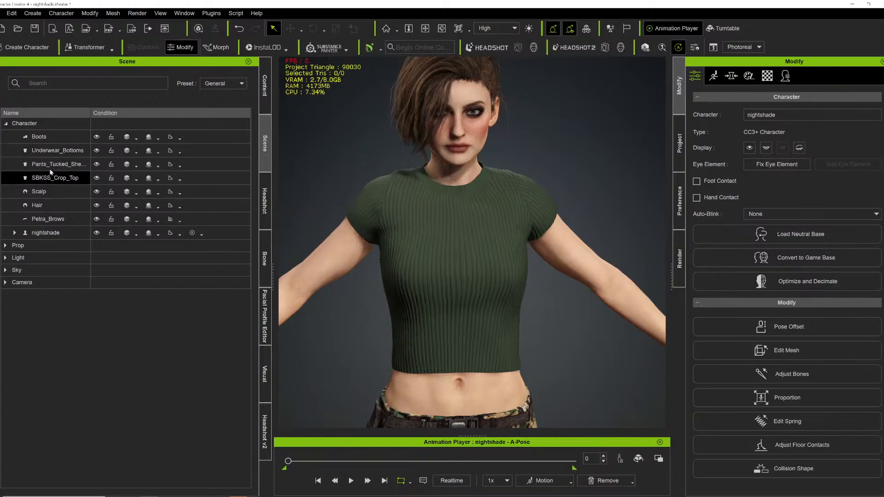
# - Conform SBKSS_Crop_Top to the body by calculating its collision, and leave the Conform settings
pyautogui.click(54, 181)
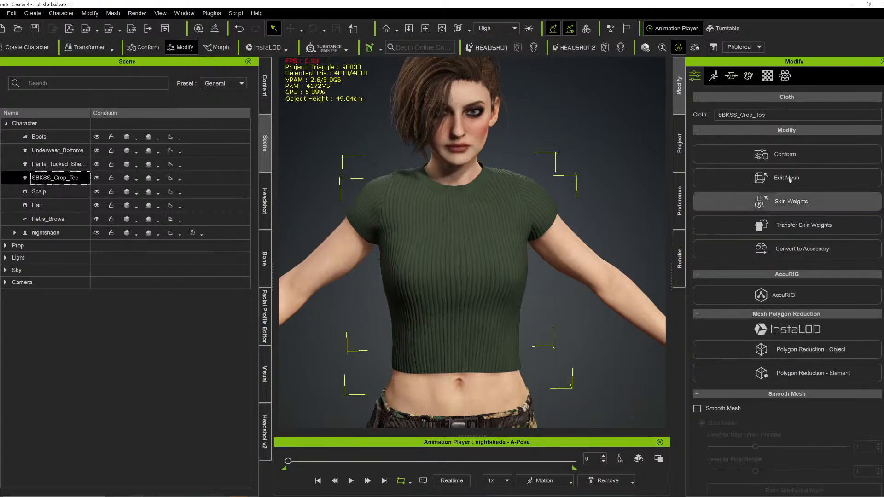
pyautogui.click(772, 164)
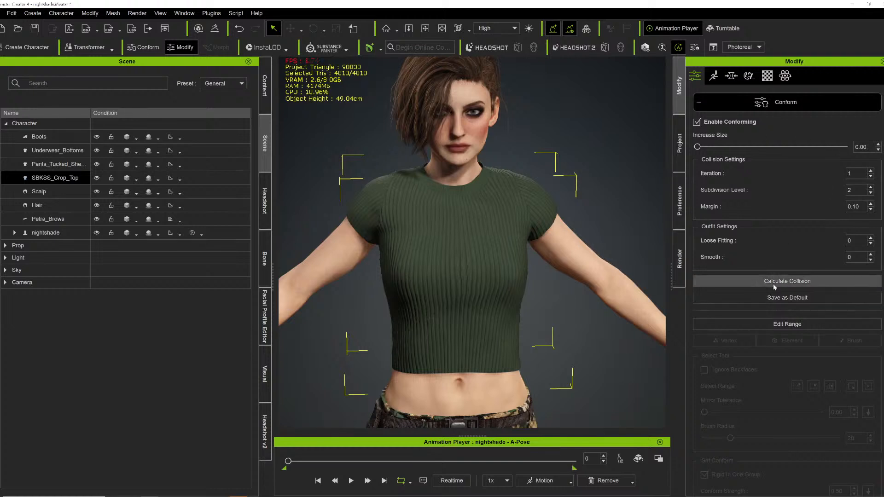
pyautogui.scroll(-5, 530, 214)
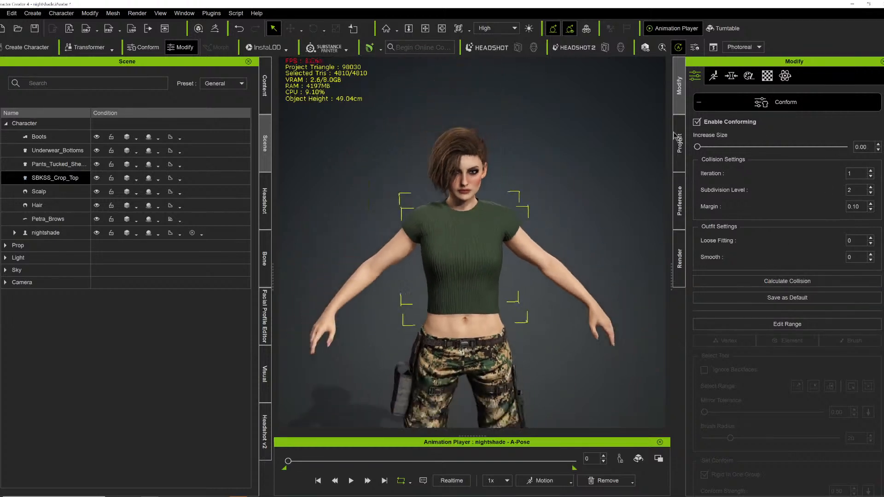
pyautogui.click(772, 102)
pyautogui.scroll(-2, 374, 205)
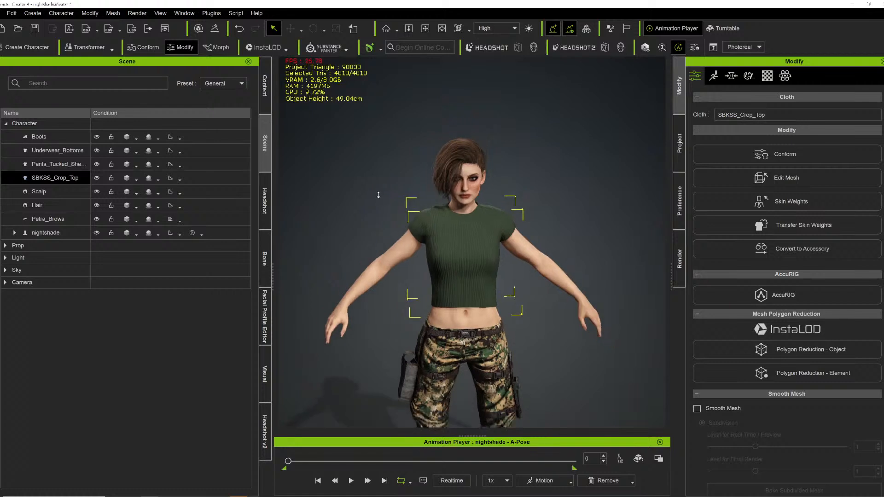
# - Export the character as an iClone avatar with a limited maximum texture size, overwriting the existing nightshade file
pyautogui.click(4, 13)
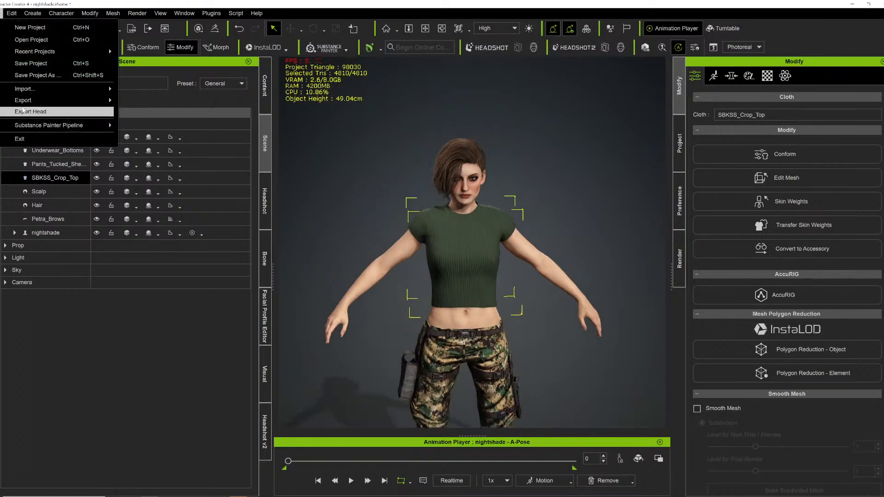
pyautogui.moveTo(55, 100)
pyautogui.click(146, 101)
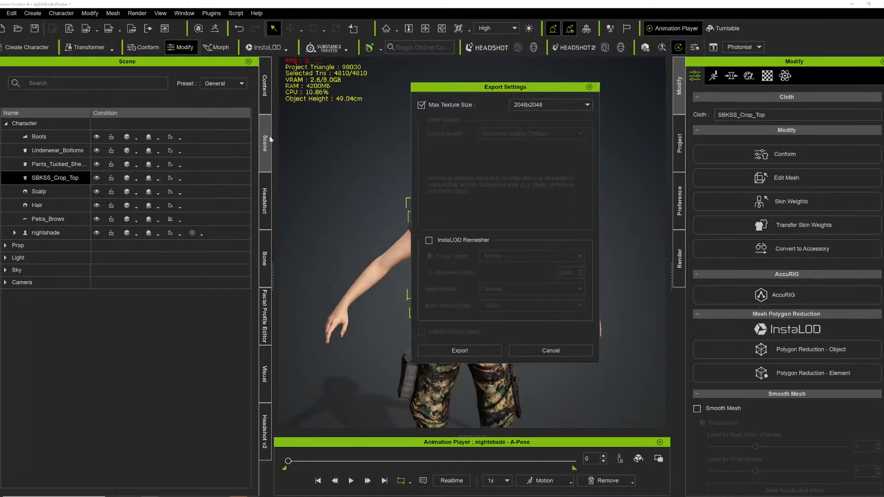
pyautogui.click(566, 105)
pyautogui.click(543, 140)
pyautogui.click(459, 350)
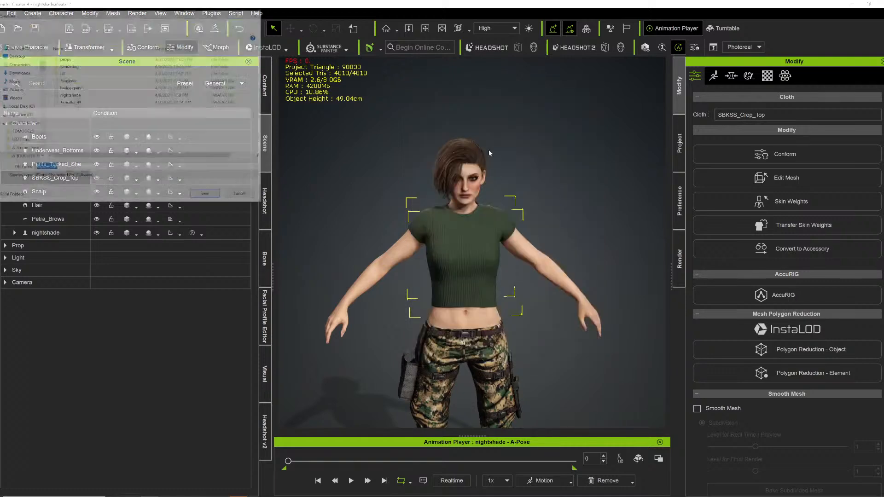
pyautogui.click(79, 95)
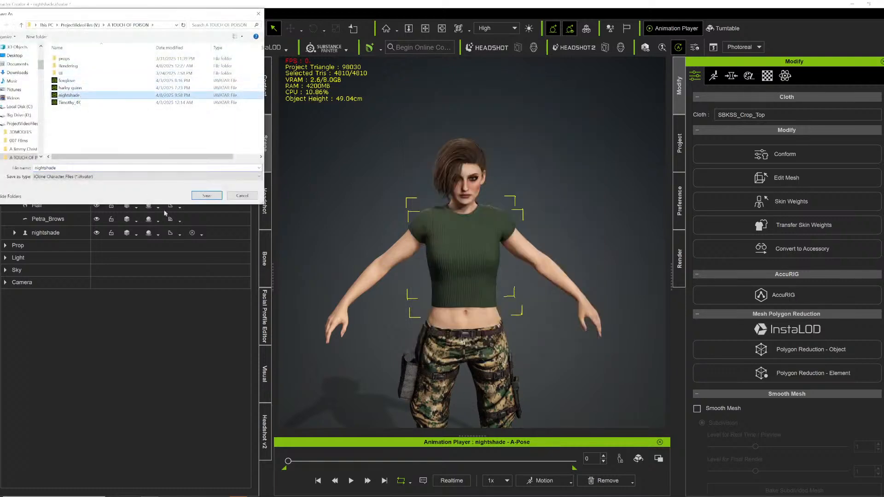
pyautogui.click(202, 195)
pyautogui.click(449, 252)
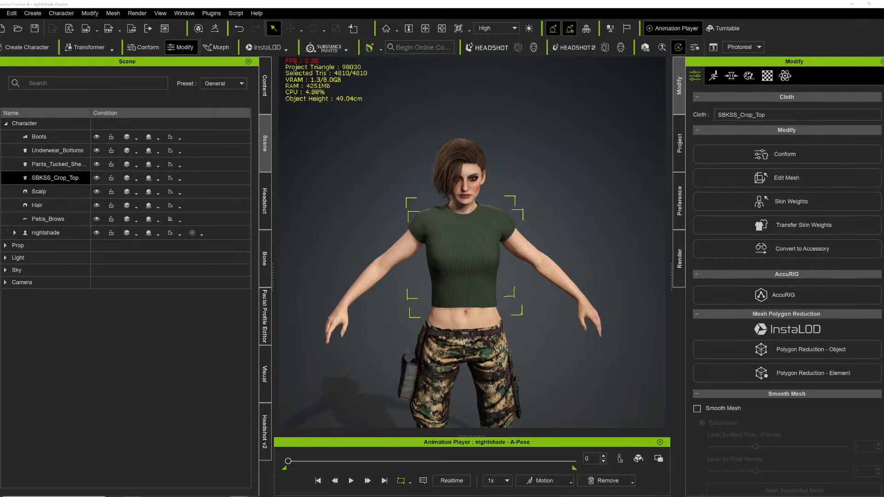
# - Switch to iClone and replace the nightshade character in the scene with the re-exported avatar
pyautogui.click(449, 273)
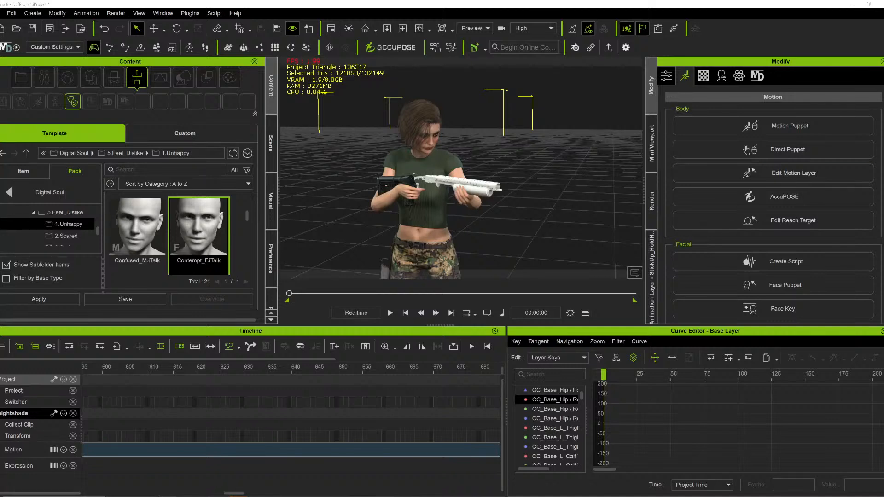
pyautogui.moveTo(199, 226); pyautogui.dragTo(413, 145)
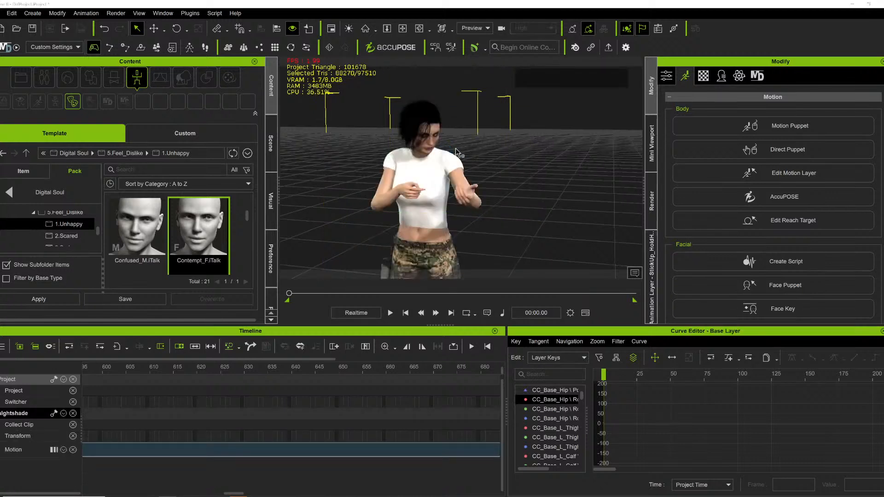
pyautogui.scroll(-2, 454, 148)
pyautogui.scroll(6, 455, 150)
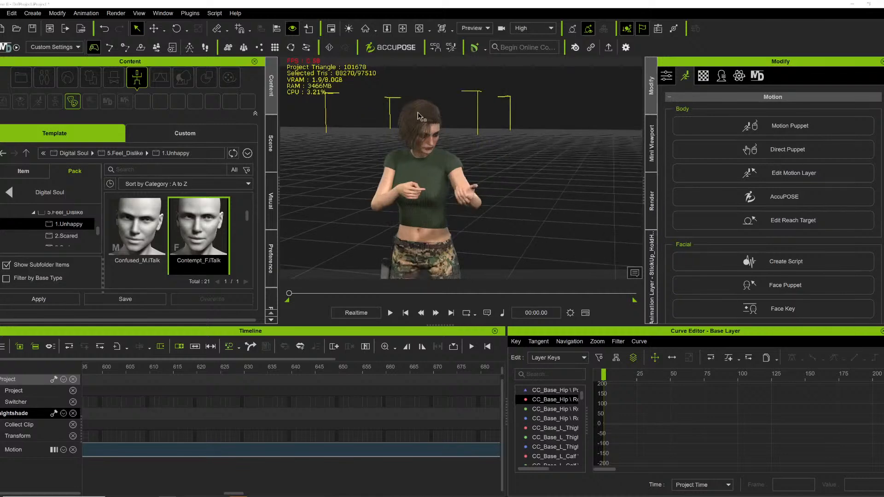
# - Play back the replaced character's motion, examine her top and hands from several angles, and return to the first frame
pyautogui.click(403, 27)
pyautogui.moveTo(442, 152); pyautogui.dragTo(110, 156, button='right')
pyautogui.scroll(-3, 449, 153)
pyautogui.press('space')
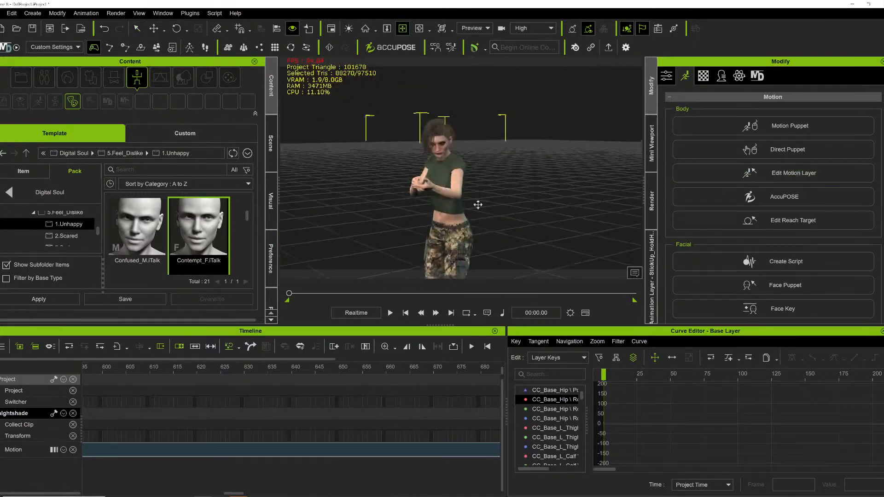
pyautogui.moveTo(509, 198); pyautogui.dragTo(830, 197, button='right')
pyautogui.moveTo(441, 199); pyautogui.dragTo(417, 202, button='right')
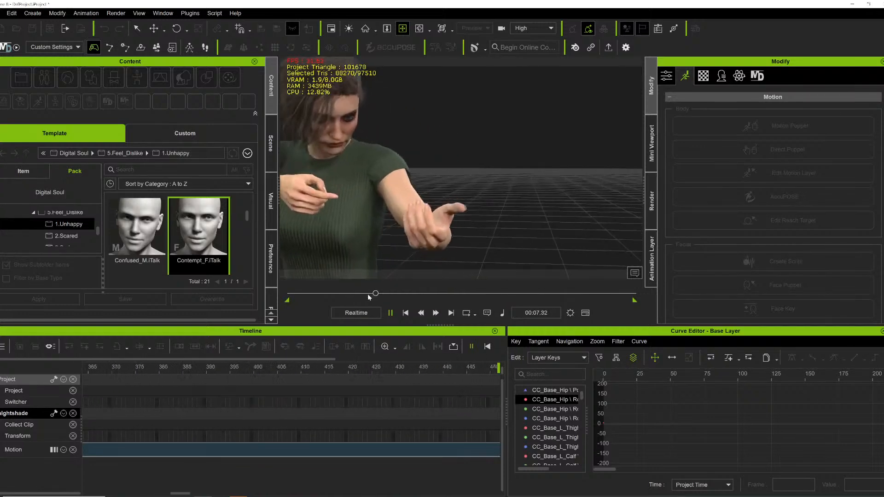
pyautogui.press('space')
pyautogui.click(290, 293)
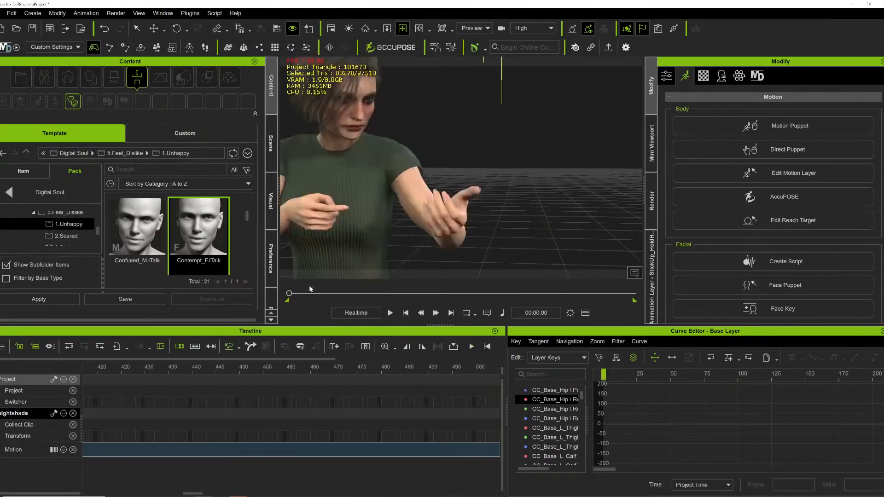
# - Show the Expression track for the nightshade character in the timeline
pyautogui.click(64, 413)
pyautogui.click(73, 348)
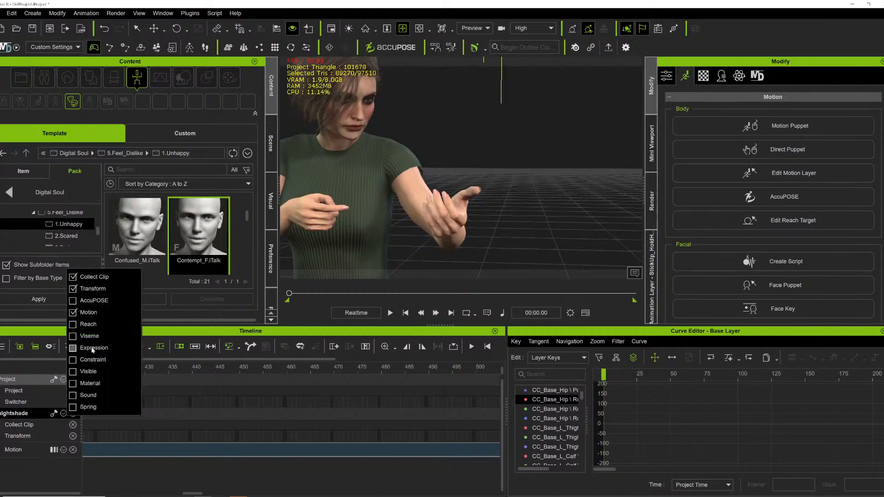
pyautogui.click(202, 430)
pyautogui.click(1, 466)
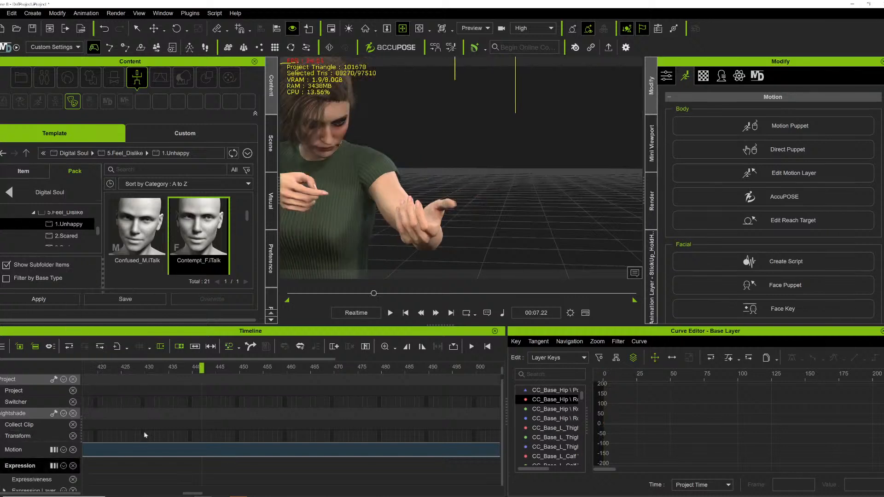
# - Apply the Irritated_F.iTalk expression after the Contempt_F clip and shift it back to about frame 256 so the two clips overlap
pyautogui.moveTo(155, 496)
pyautogui.mouseDown()
pyautogui.moveTo(135, 494)
pyautogui.moveTo(150, 488)
pyautogui.mouseUp()
pyautogui.click(247, 375)
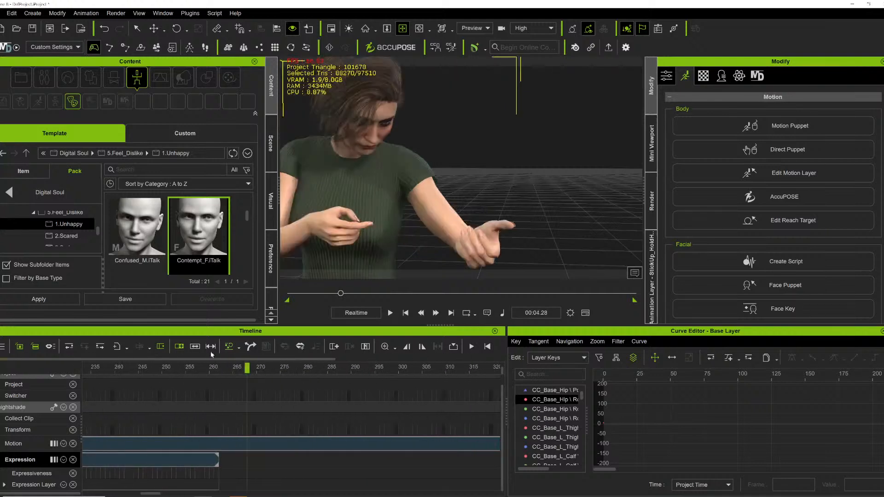
pyautogui.scroll(-2, 164, 247)
pyautogui.scroll(-1, 165, 247)
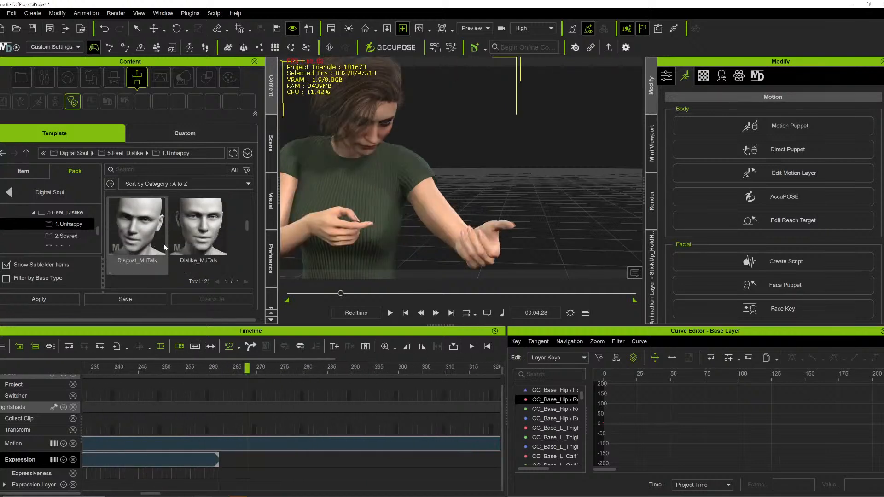
pyautogui.scroll(-2, 165, 247)
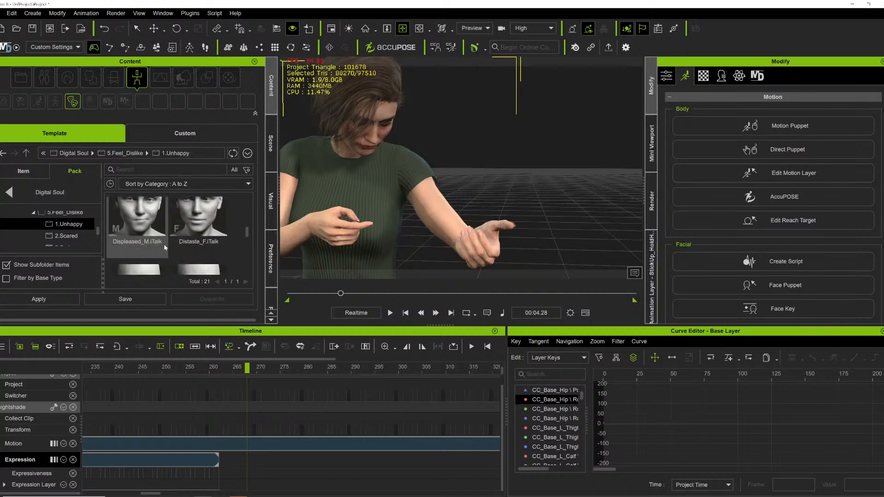
pyautogui.scroll(-2, 166, 248)
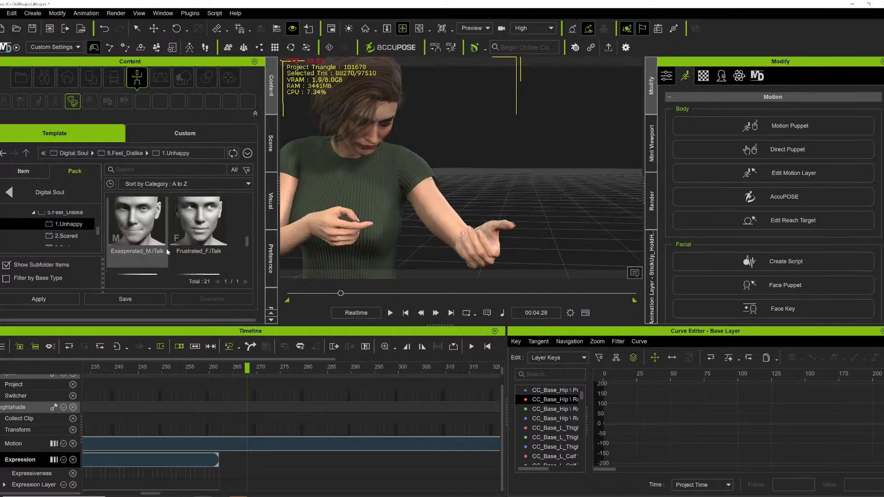
pyautogui.moveTo(203, 247); pyautogui.dragTo(335, 141)
pyautogui.moveTo(319, 459); pyautogui.dragTo(262, 459)
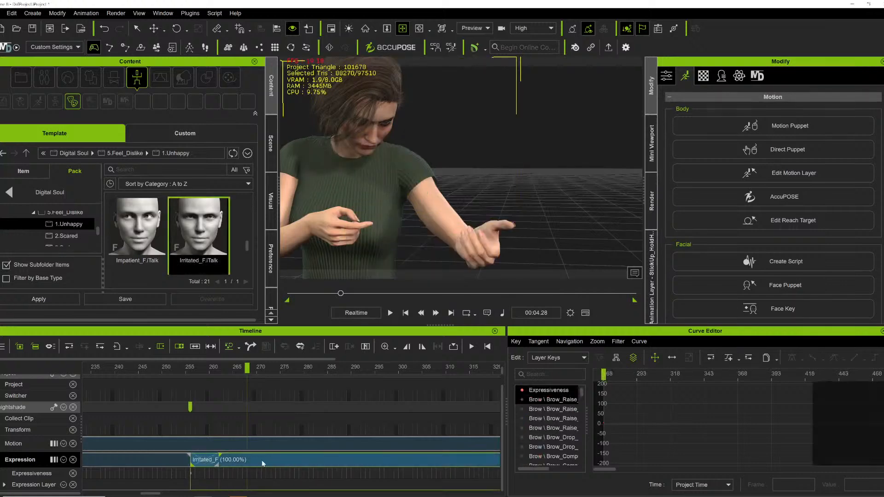
# - Play the animation past the end of the Irritated_F clip to examine the character's expression
pyautogui.press('space')
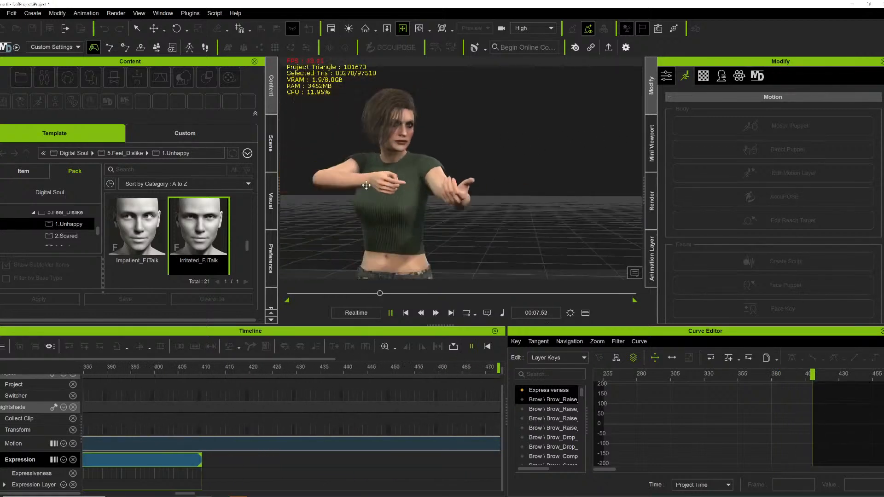
pyautogui.press('space')
pyautogui.press('space')
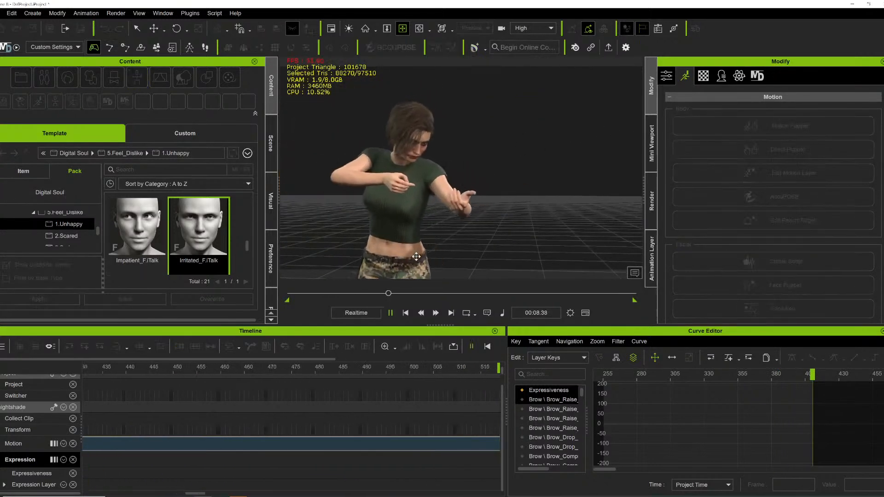
pyautogui.press('space')
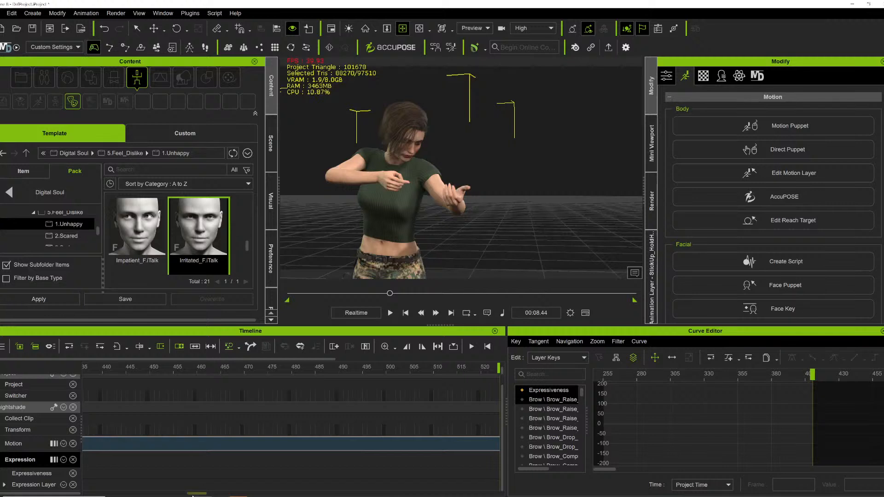
# - Apply the Miffed_F.iTalk expression near the end of the Irritated_F clip, at about frame 409
pyautogui.moveTo(193, 496); pyautogui.dragTo(183, 483)
pyautogui.moveTo(192, 367); pyautogui.dragTo(172, 367)
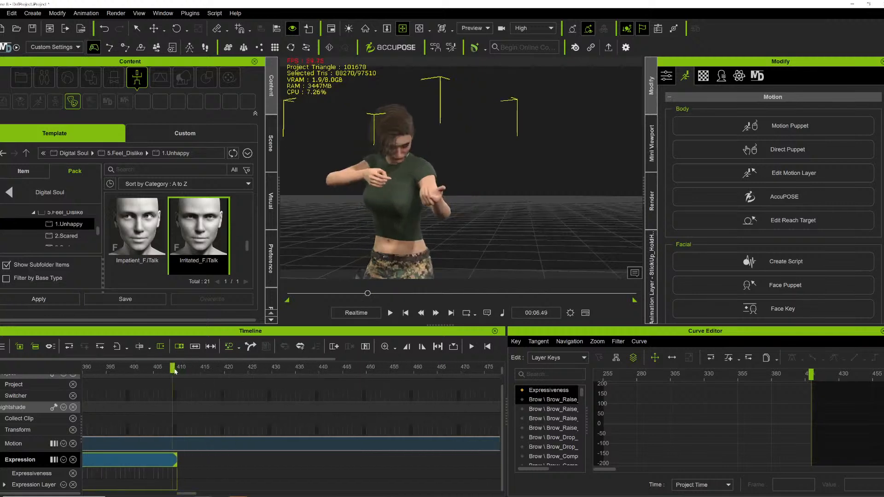
pyautogui.scroll(-2, 162, 252)
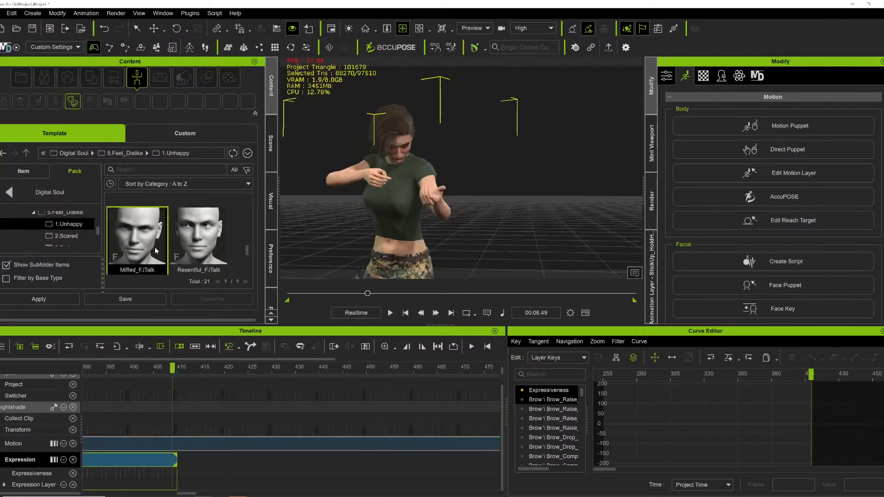
pyautogui.doubleClick(155, 250)
# - Play the rest of the motion and examine the Miffed_F expression from several angles, stopping past the end of the motion clip
pyautogui.press('space')
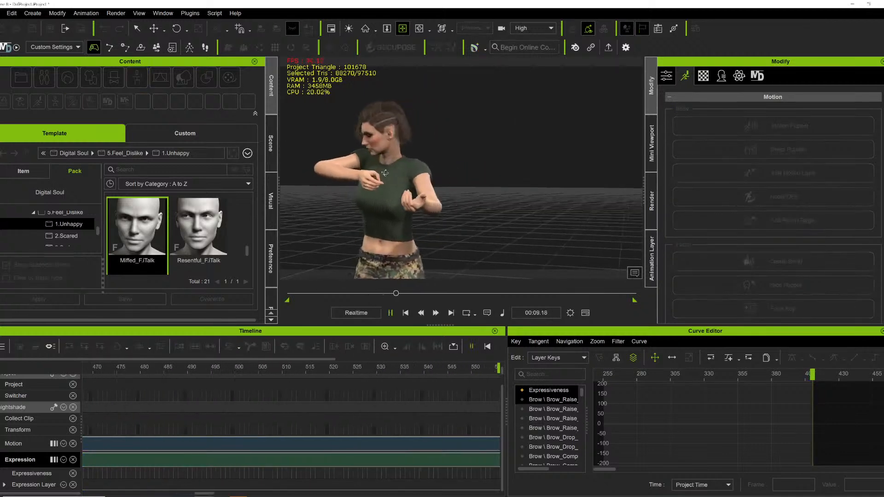
pyautogui.press('space')
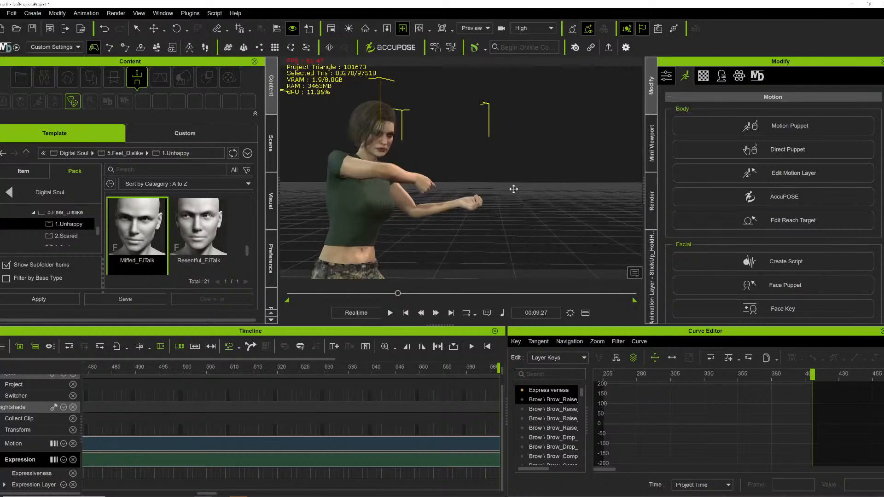
pyautogui.press('space')
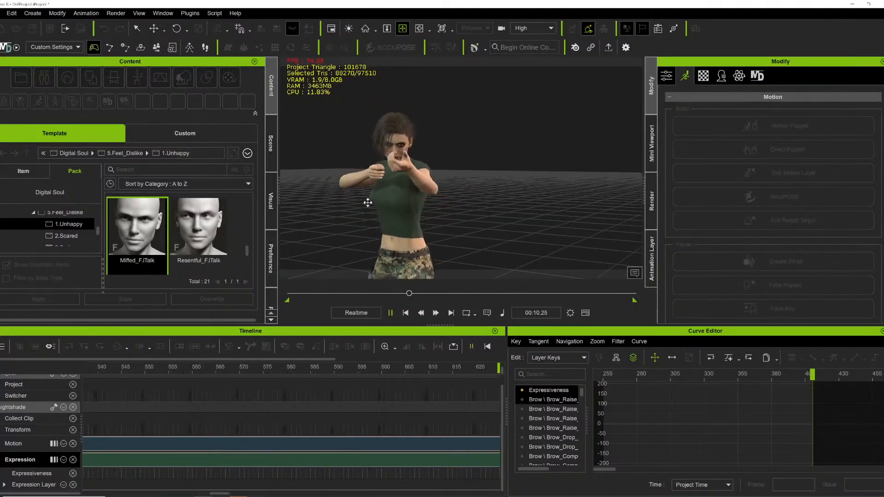
pyautogui.press('space')
pyautogui.moveTo(543, 196); pyautogui.dragTo(421, 189, button='right')
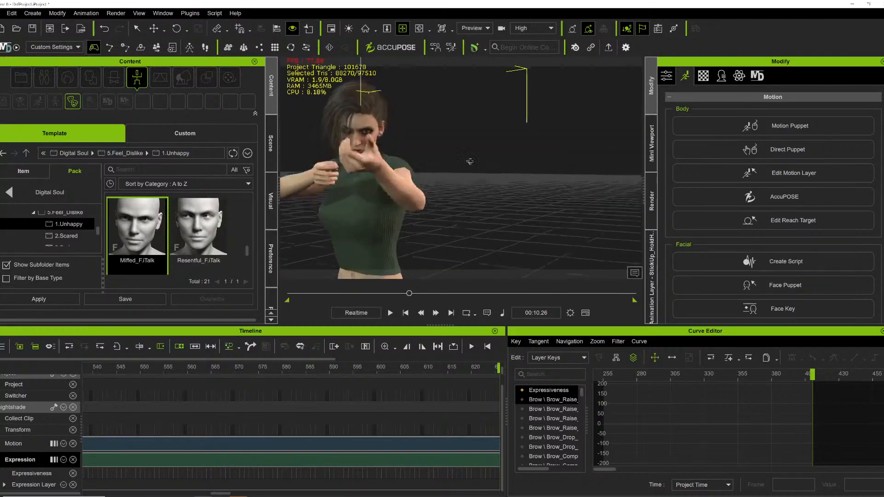
pyautogui.press('space')
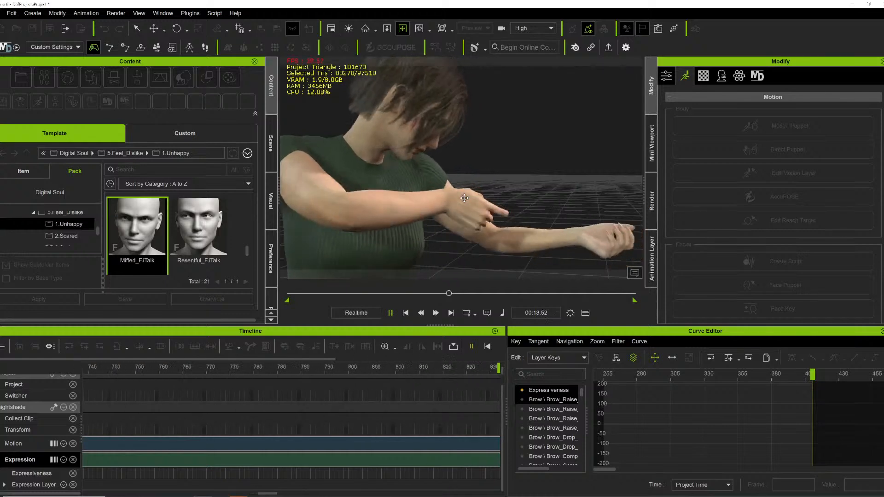
pyautogui.moveTo(451, 187); pyautogui.dragTo(385, 177, button='right')
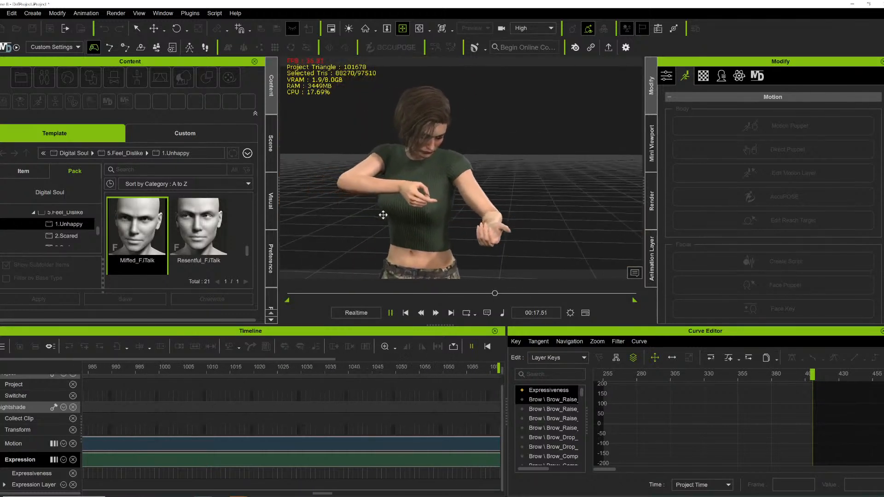
pyautogui.press('space')
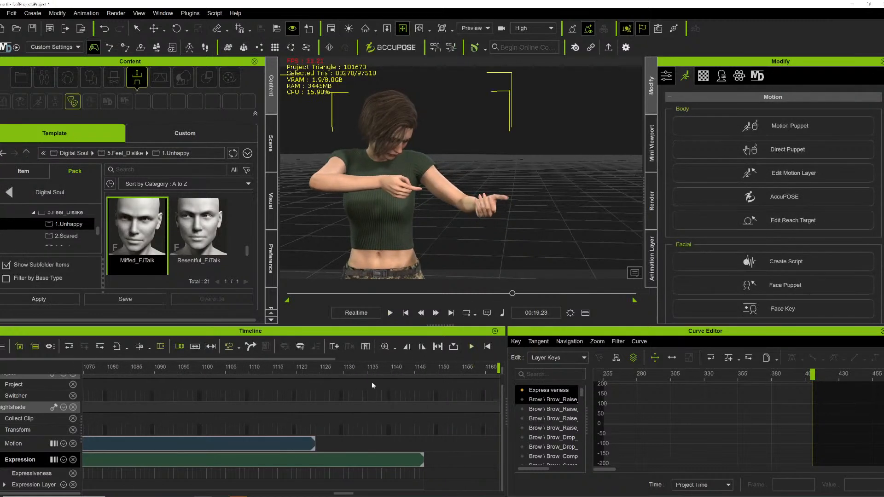
# - Merge the Contempt_F, Irritated_F and Miffed_F clips on the Expression track into one clip
pyautogui.click(390, 349)
pyautogui.press('-')
pyautogui.press('-')
pyautogui.press('-')
pyautogui.press('-')
pyautogui.press('-')
pyautogui.press('-')
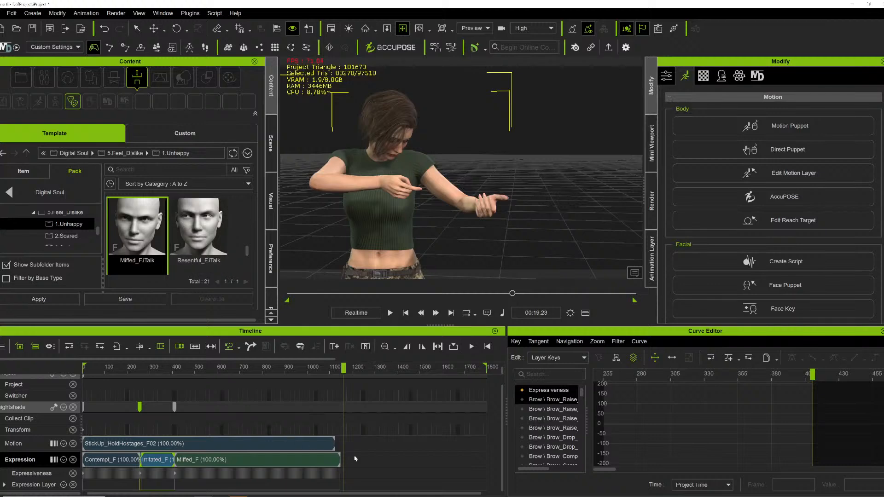
pyautogui.moveTo(372, 466); pyautogui.dragTo(55, 454)
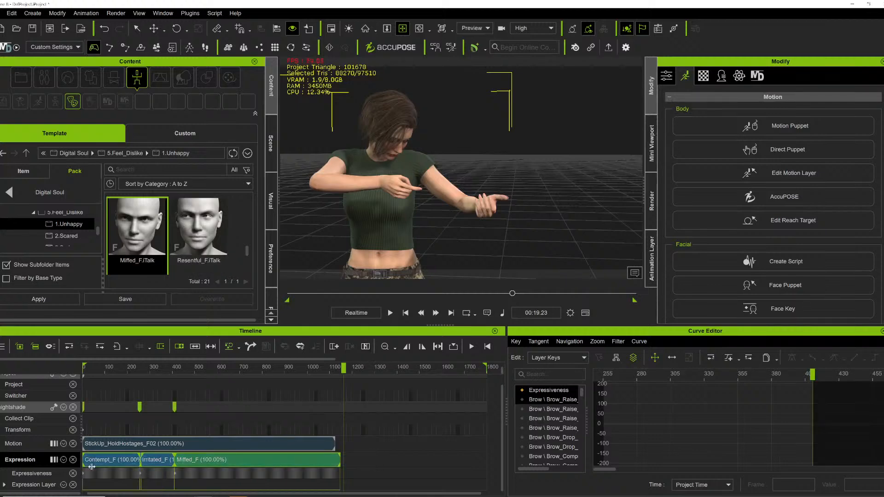
pyautogui.rightClick(125, 463)
pyautogui.click(181, 318)
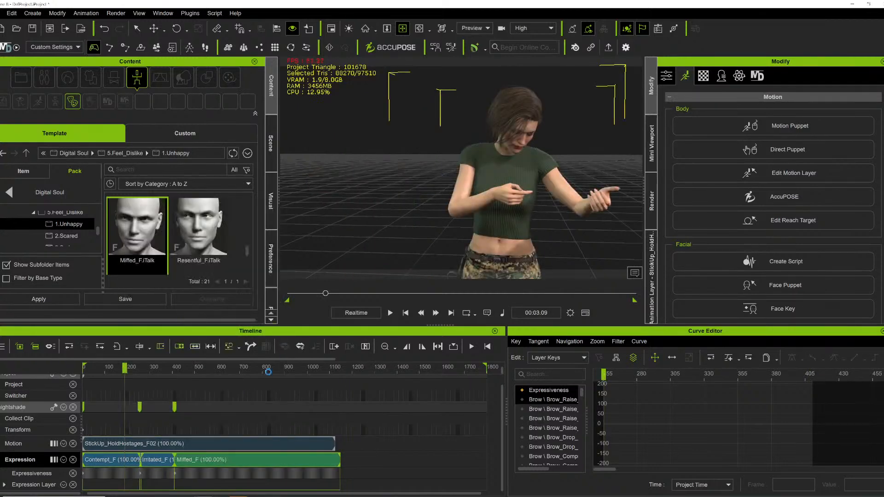
# - Flatten the merged expression clip
pyautogui.rightClick(194, 463)
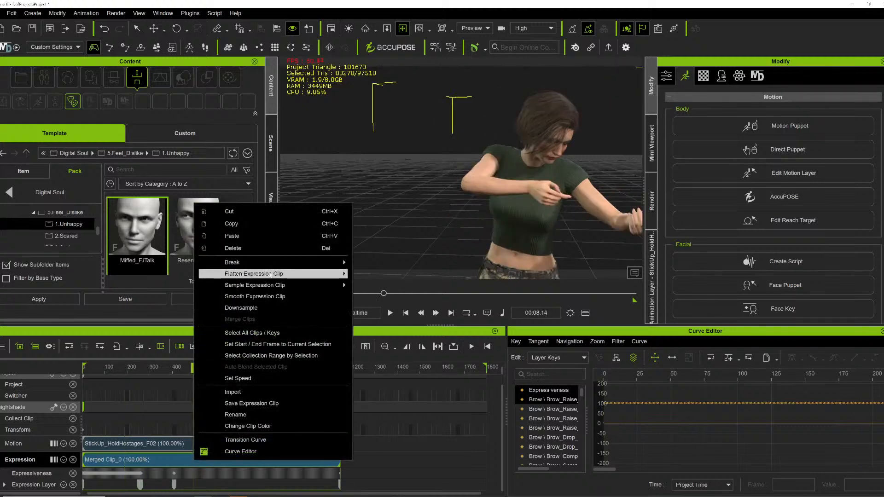
pyautogui.moveTo(270, 273)
pyautogui.click(402, 274)
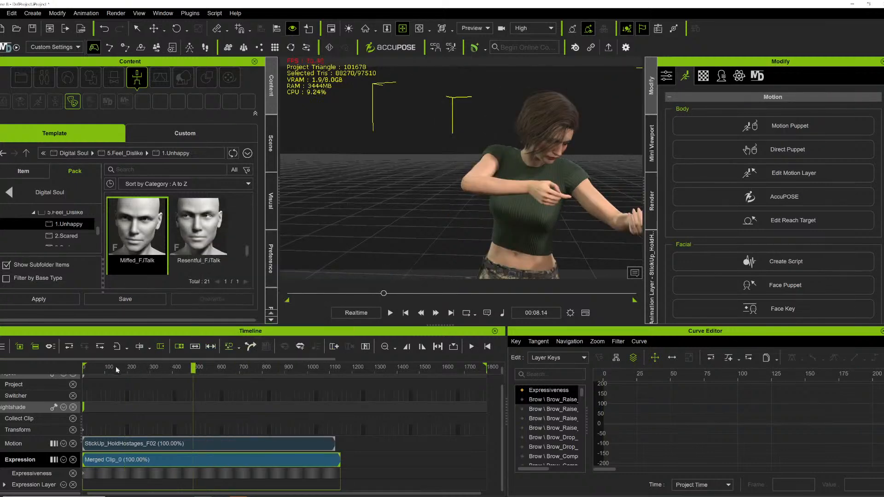
# - Return to the first frame, open the Face Key muscle editor and key the gaze direction of both eyes
pyautogui.moveTo(116, 370); pyautogui.dragTo(71, 373)
pyautogui.scroll(3, 518, 181)
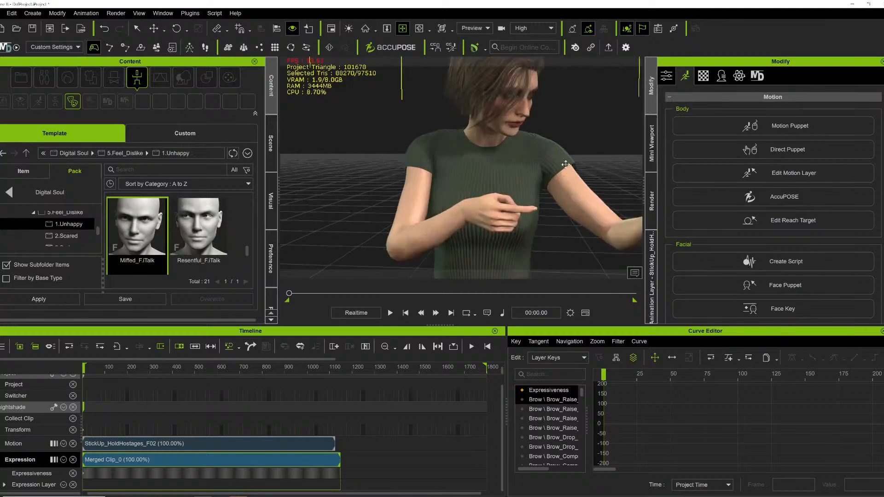
pyautogui.moveTo(589, 122); pyautogui.dragTo(561, 145, button='right')
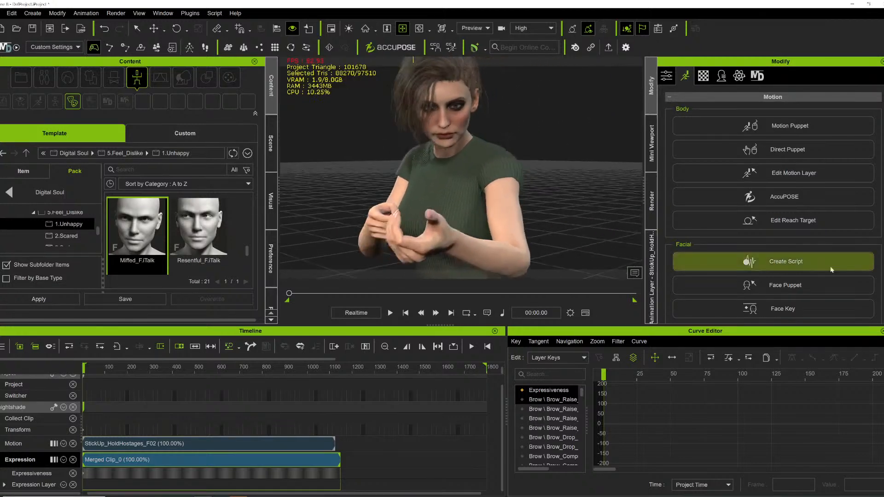
pyautogui.click(793, 309)
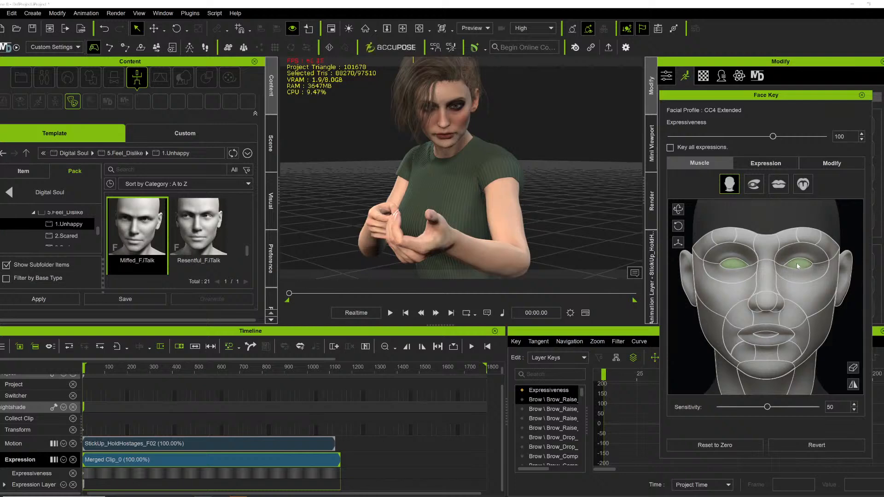
pyautogui.scroll(-3, 554, 171)
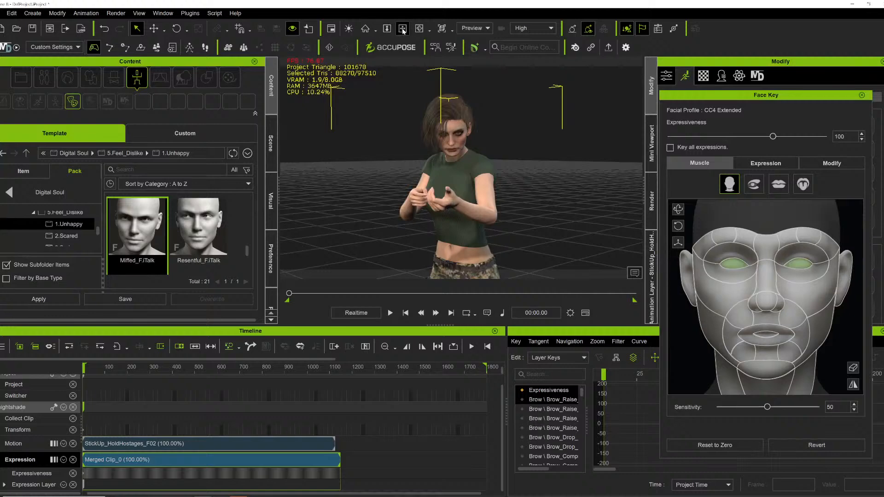
# - Advance the motion to 00:01.18 with the face in close view and key the gaze of both eyes there
pyautogui.click(402, 30)
pyautogui.moveTo(500, 142); pyautogui.dragTo(464, 152)
pyautogui.press('space')
pyautogui.scroll(4, 463, 151)
pyautogui.moveTo(446, 171); pyautogui.dragTo(560, 171, button='right')
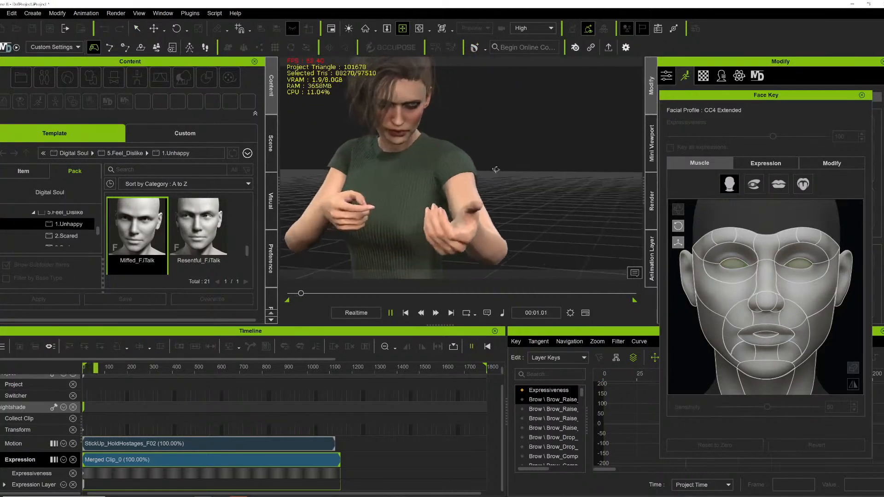
pyautogui.press('space')
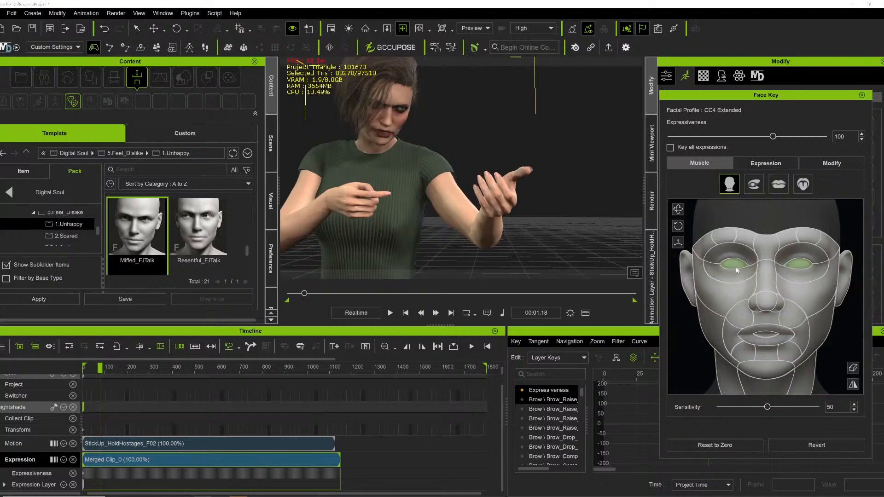
# - Advance the motion to 00:03.08, check the face from several angles and key the eyes' gaze direction there
pyautogui.scroll(-4, 547, 149)
pyautogui.moveTo(547, 149); pyautogui.dragTo(622, 169, button='right')
pyautogui.press('space')
pyautogui.press('space')
pyautogui.press('space')
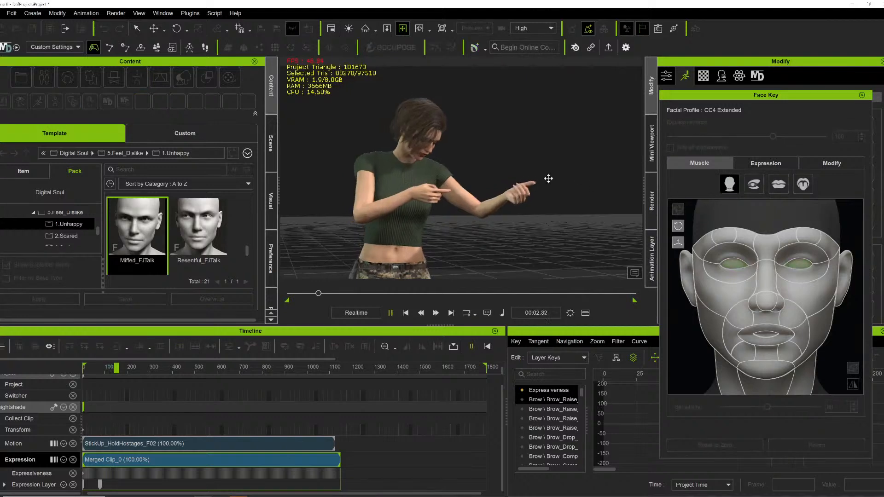
pyautogui.press('space')
pyautogui.moveTo(546, 180); pyautogui.dragTo(485, 169, button='right')
pyautogui.scroll(3, 487, 165)
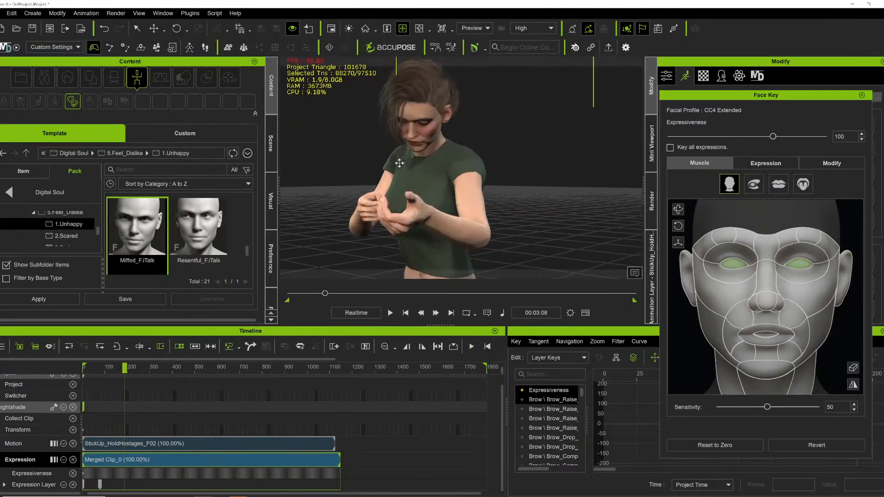
pyautogui.moveTo(398, 164); pyautogui.dragTo(492, 160, button='right')
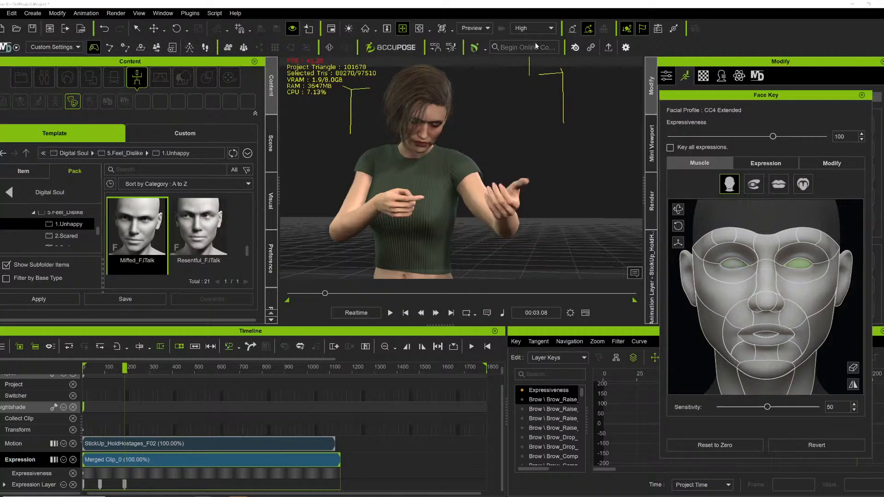
# - Advance the motion to about 00:05.17 and key the gaze direction of both eyes there
pyautogui.press('space')
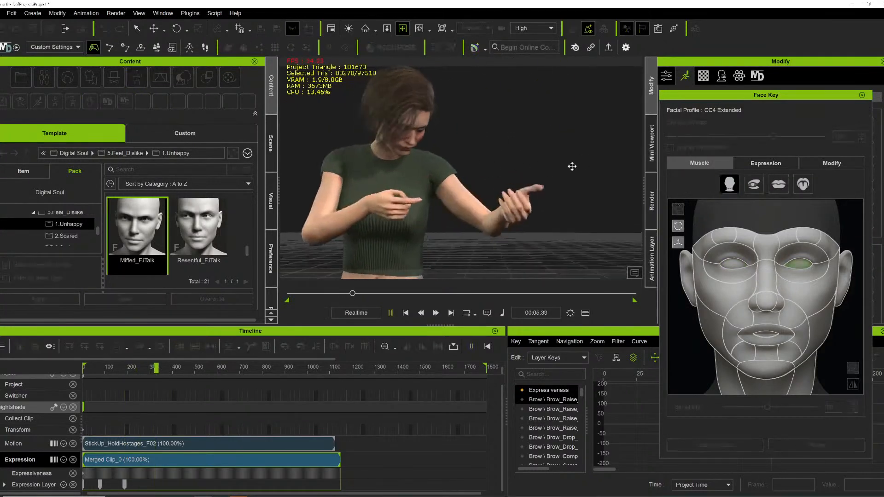
pyautogui.press('space')
pyautogui.moveTo(454, 199); pyautogui.dragTo(359, 149, button='right')
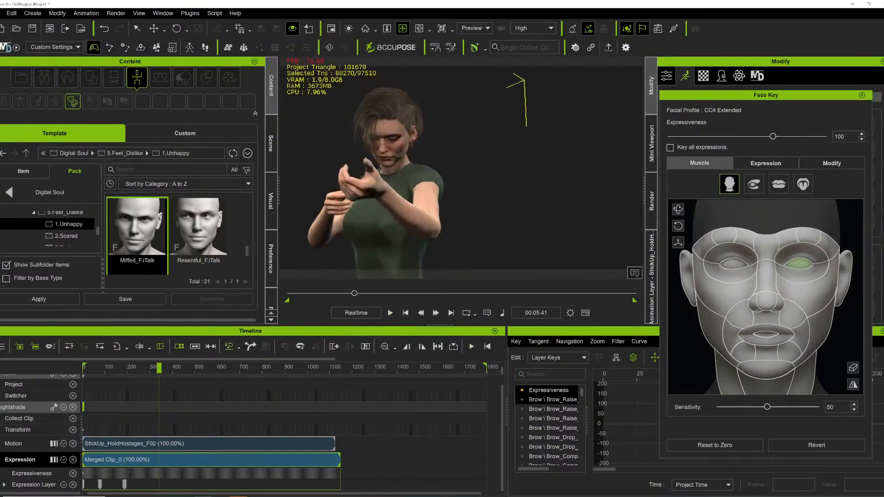
pyautogui.moveTo(159, 368); pyautogui.dragTo(154, 368)
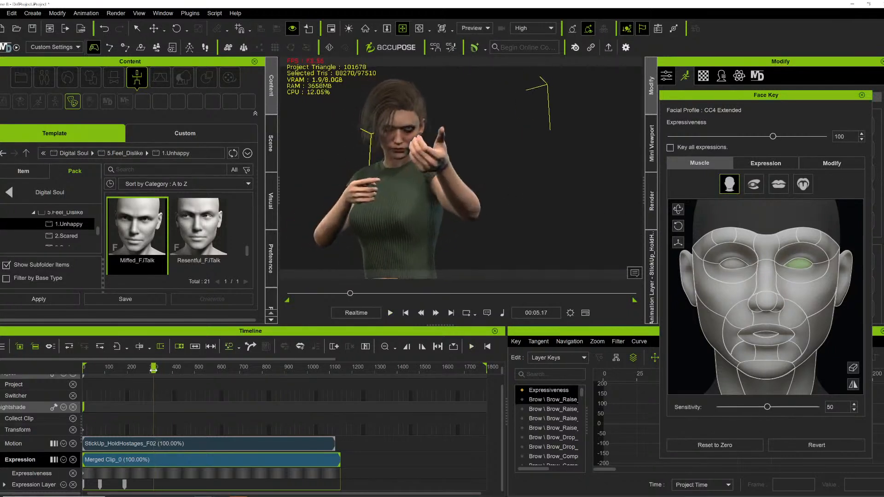
pyautogui.click(153, 485)
# - Move on to 00:06.01, check the face from several angles and key the gaze of both eyes there
pyautogui.moveTo(152, 369); pyautogui.dragTo(160, 369)
pyautogui.moveTo(424, 173); pyautogui.dragTo(654, 214, button='right')
pyautogui.moveTo(489, 175); pyautogui.dragTo(495, 205, button='right')
pyautogui.press('space')
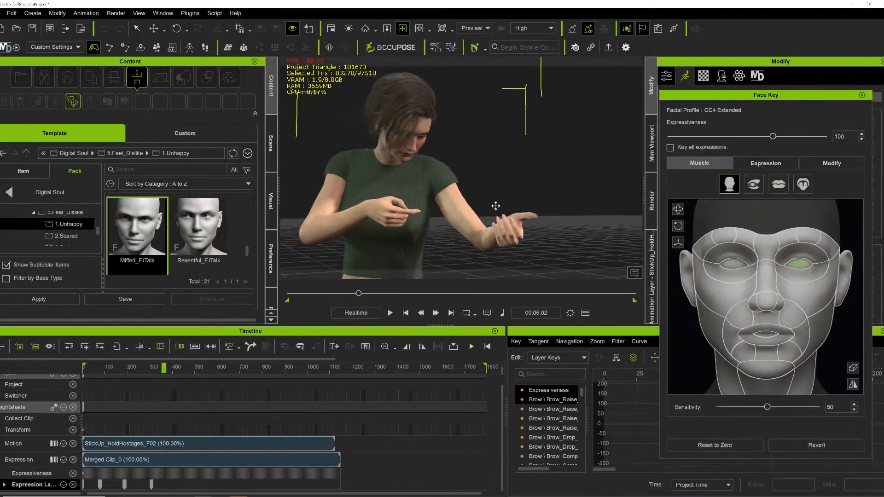
pyautogui.moveTo(159, 369); pyautogui.dragTo(164, 366)
pyautogui.moveTo(579, 96); pyautogui.dragTo(608, 225, button='right')
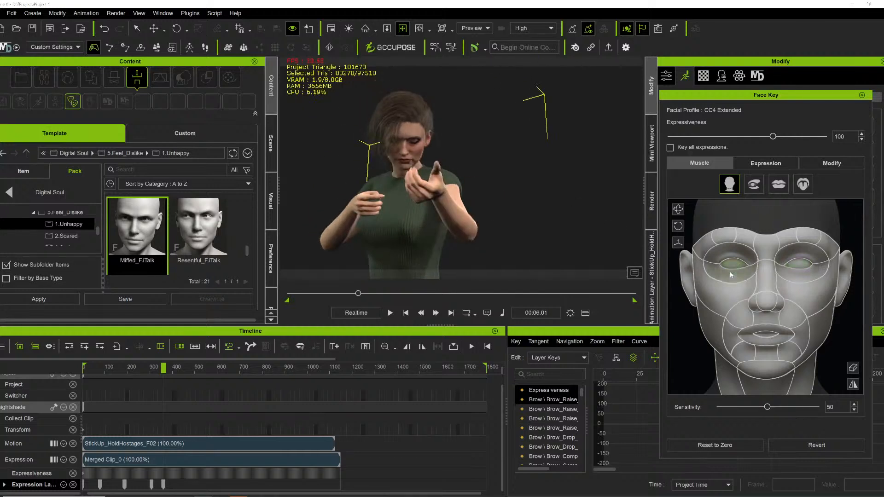
pyautogui.scroll(5, 574, 236)
pyautogui.moveTo(439, 149); pyautogui.dragTo(558, 246)
pyautogui.moveTo(558, 246); pyautogui.dragTo(592, 197, button='right')
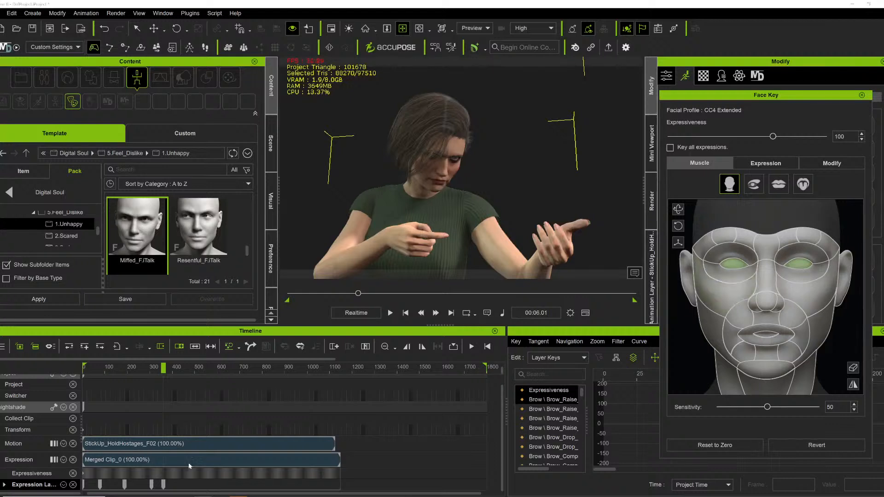
# - Go back to 00:05.32 and key an in-between gaze direction for both eyes
pyautogui.moveTo(163, 370); pyautogui.dragTo(157, 370)
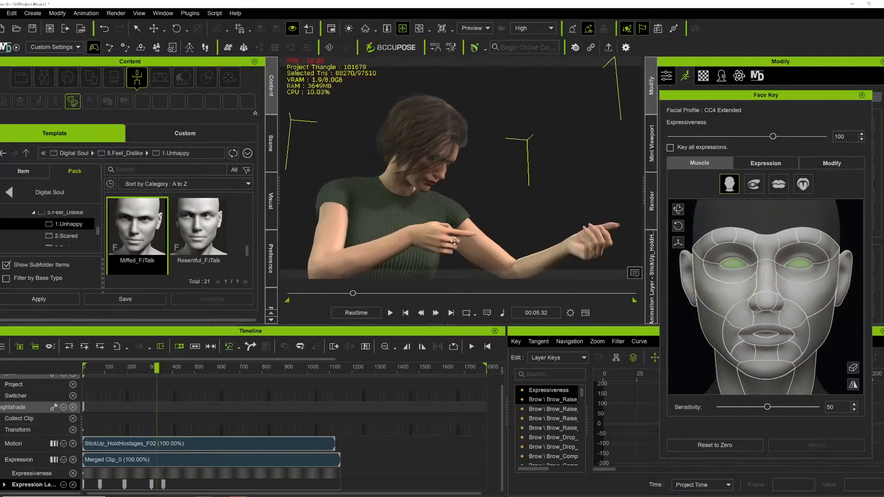
pyautogui.moveTo(383, 127); pyautogui.dragTo(329, 119, button='right')
pyautogui.scroll(5, 417, 153)
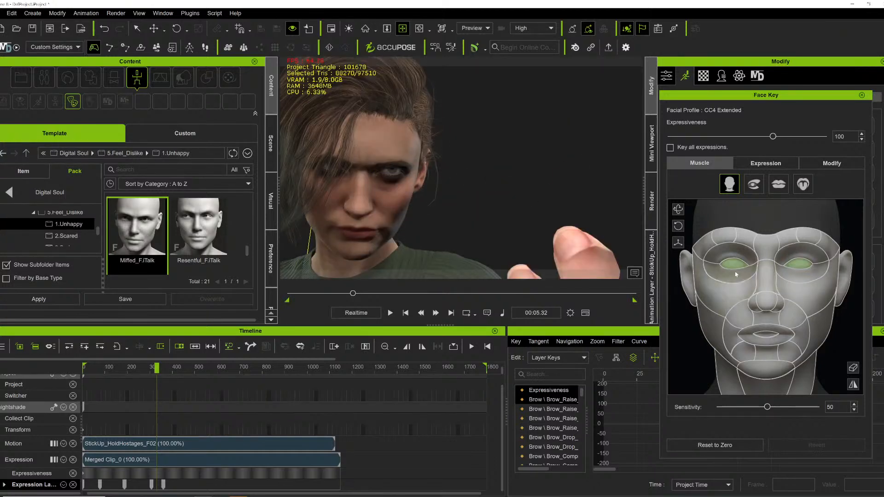
pyautogui.scroll(-5, 388, 158)
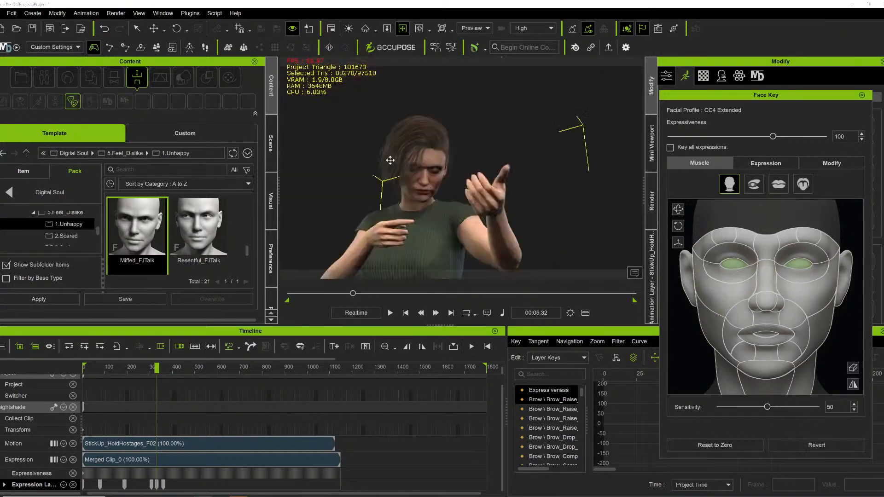
pyautogui.moveTo(388, 159); pyautogui.dragTo(567, 219, button='right')
pyautogui.moveTo(566, 219); pyautogui.dragTo(477, 181, button='middle')
pyautogui.moveTo(477, 181); pyautogui.dragTo(389, 158, button='right')
pyautogui.scroll(3, 389, 158)
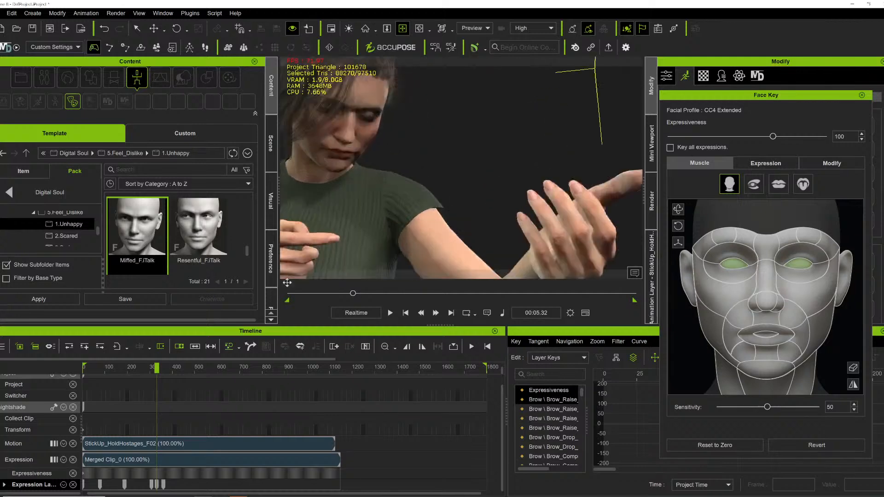
# - Play the motion onward from the last gaze keys, checking the face, and add an eye gaze key at 00:06.58
pyautogui.moveTo(353, 294); pyautogui.dragTo(356, 294)
pyautogui.moveTo(419, 189); pyautogui.dragTo(396, 193, button='right')
pyautogui.press('space')
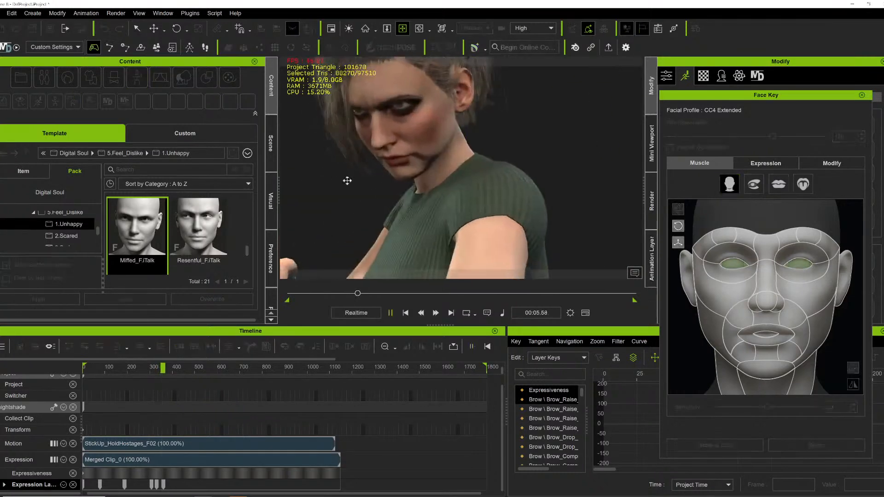
pyautogui.press('space')
pyautogui.scroll(-5, 471, 193)
pyautogui.press('space')
pyautogui.moveTo(471, 194); pyautogui.dragTo(429, 166, button='right')
pyautogui.press('space')
pyautogui.scroll(5, 429, 167)
pyautogui.moveTo(430, 168); pyautogui.dragTo(439, 190, button='middle')
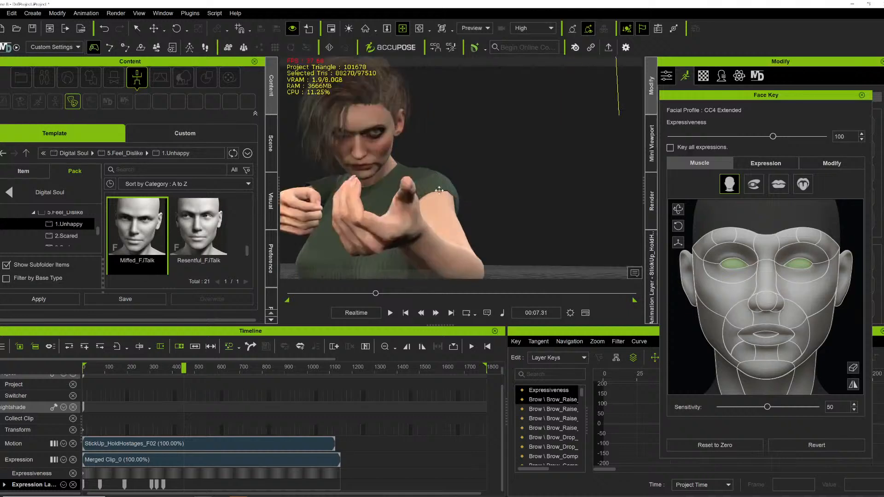
pyautogui.doubleClick(176, 485)
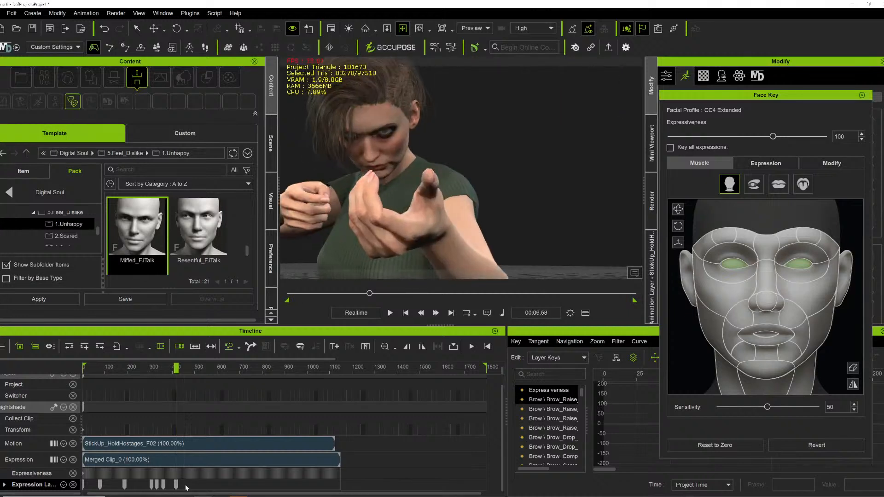
# - Key the gaze direction of both eyes at 00:07.38 and again at 00:08.33
pyautogui.click(185, 485)
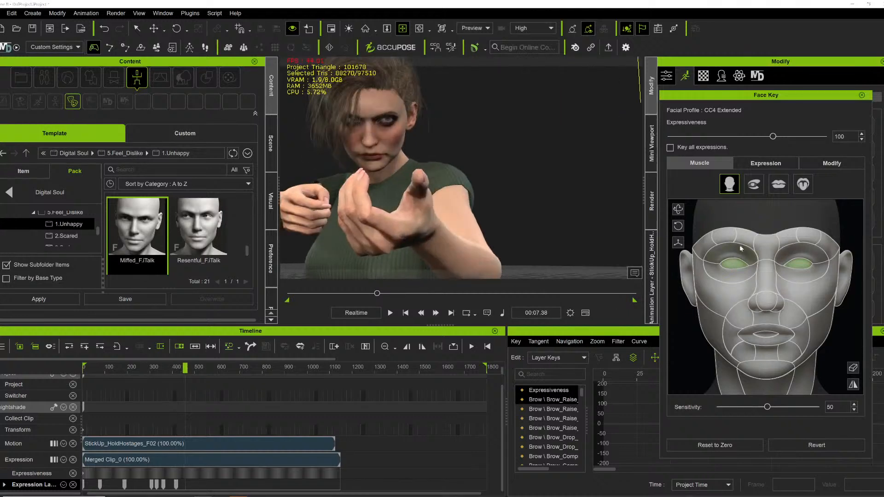
pyautogui.scroll(-5, 474, 134)
pyautogui.moveTo(473, 134); pyautogui.dragTo(580, 147, button='right')
pyautogui.press('space')
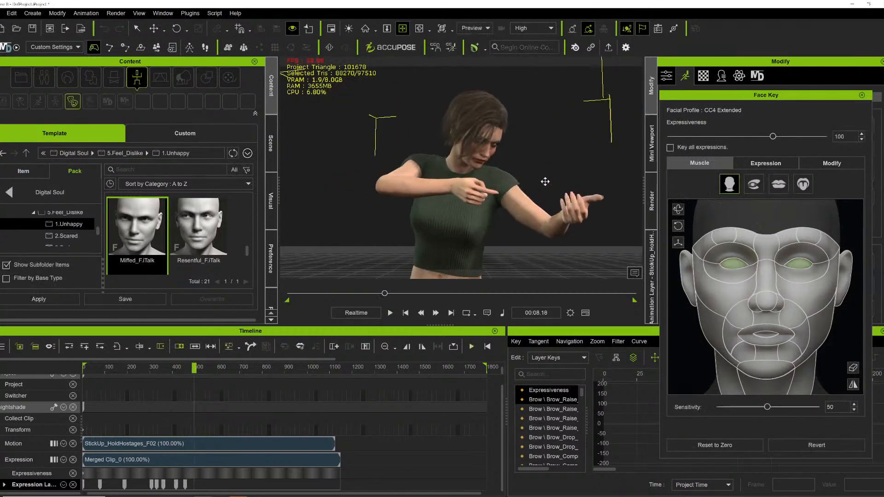
pyautogui.press('space')
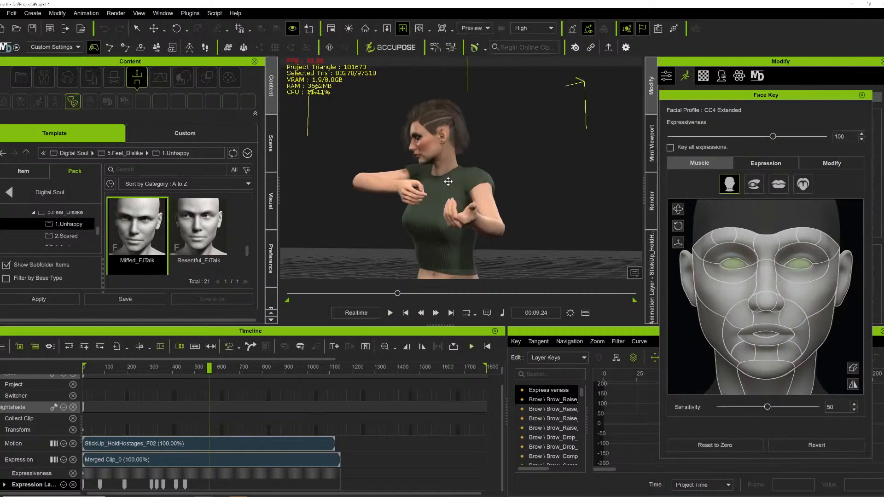
pyautogui.click(198, 487)
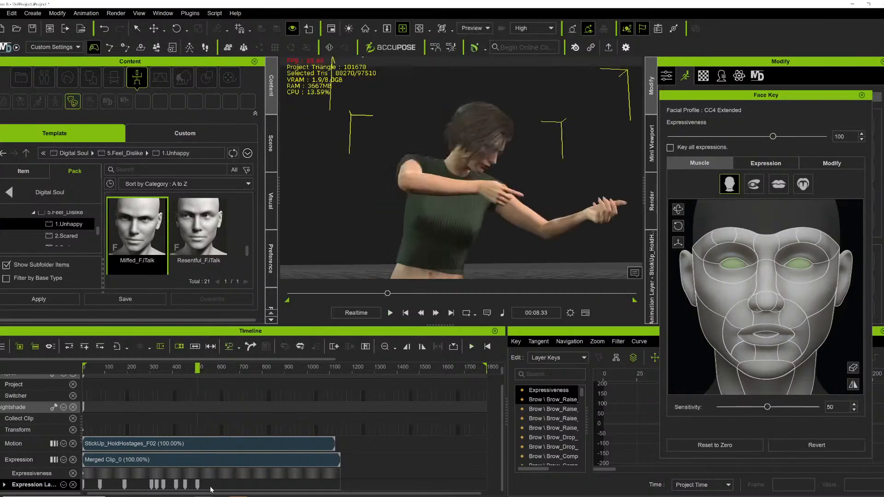
# - Check the face at 00:09.28, step back to 00:09.09 and key the gaze of both eyes there
pyautogui.click(212, 488)
pyautogui.moveTo(378, 163); pyautogui.dragTo(512, 187, button='right')
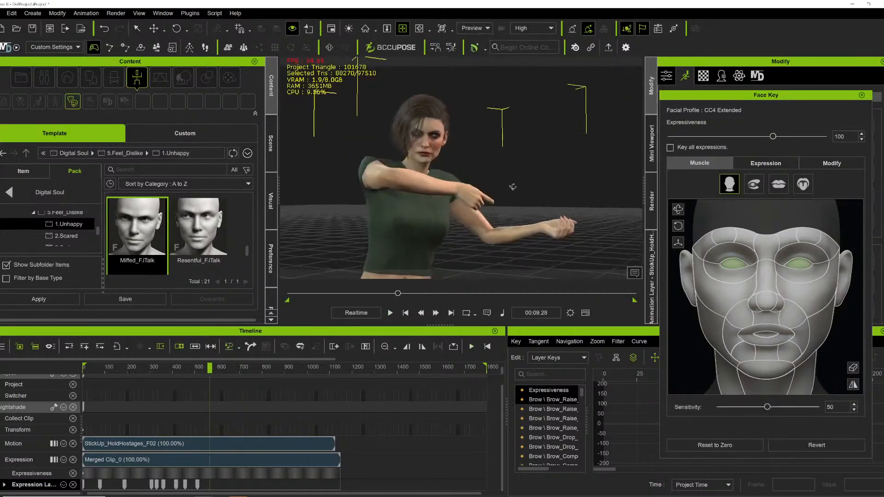
pyautogui.scroll(5, 389, 169)
pyautogui.moveTo(388, 168); pyautogui.dragTo(428, 180, button='right')
pyautogui.moveTo(428, 180); pyautogui.dragTo(451, 206)
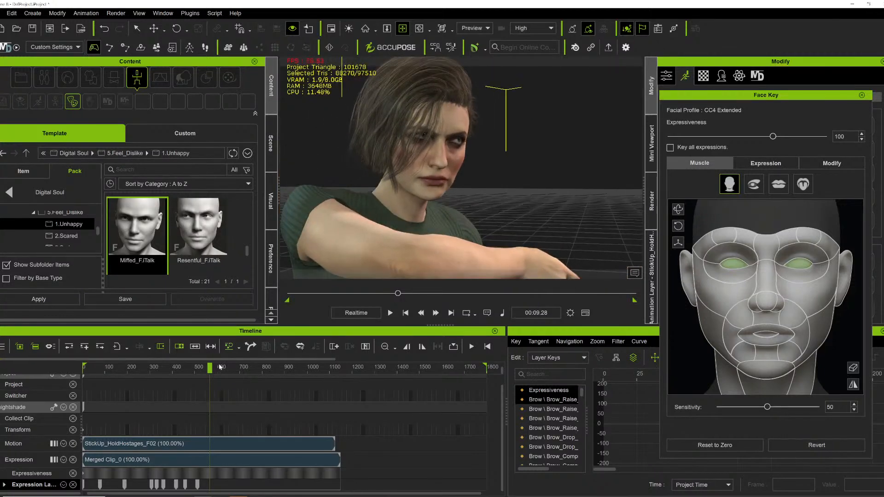
pyautogui.moveTo(220, 367)
pyautogui.mouseDown()
pyautogui.moveTo(227, 367)
pyautogui.moveTo(206, 367)
pyautogui.mouseUp()
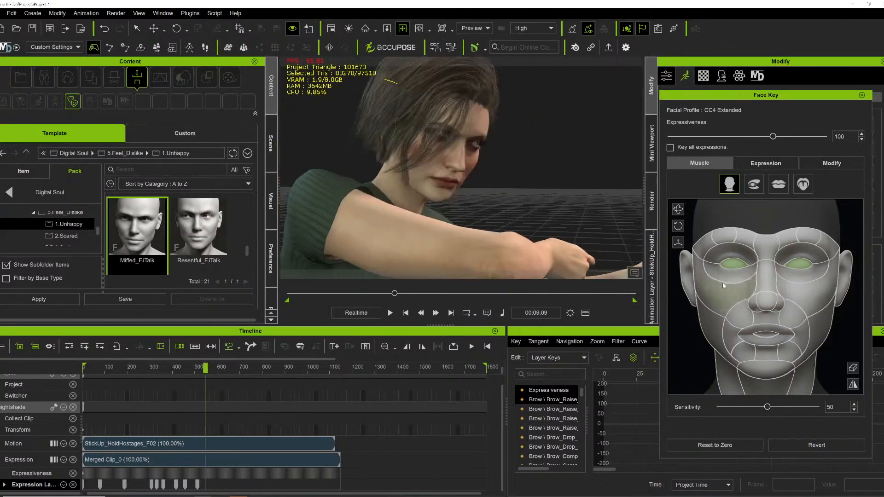
pyautogui.scroll(-5, 481, 171)
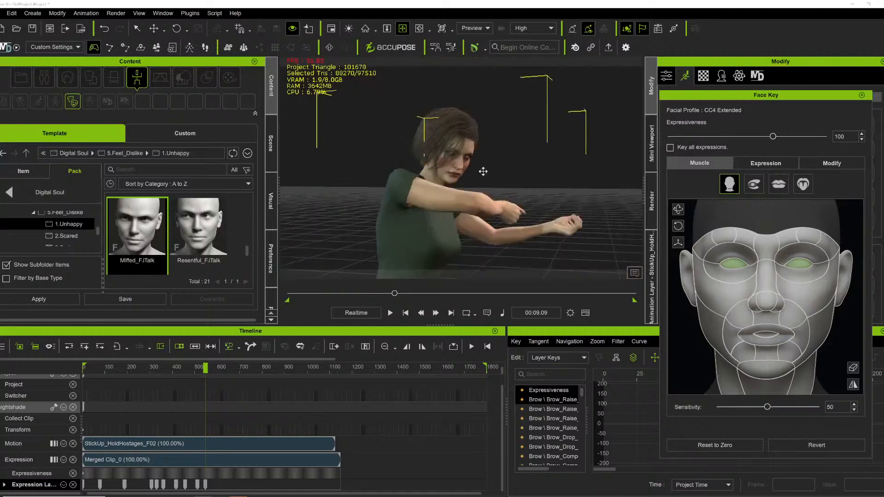
# - Add eye gaze keys at 00:09.28 and 00:09.59 to follow the head turn
pyautogui.press('space')
pyautogui.moveTo(482, 172)
pyautogui.mouseDown(button='right')
pyautogui.moveTo(458, 177)
pyautogui.moveTo(475, 175)
pyautogui.mouseUp(button='right')
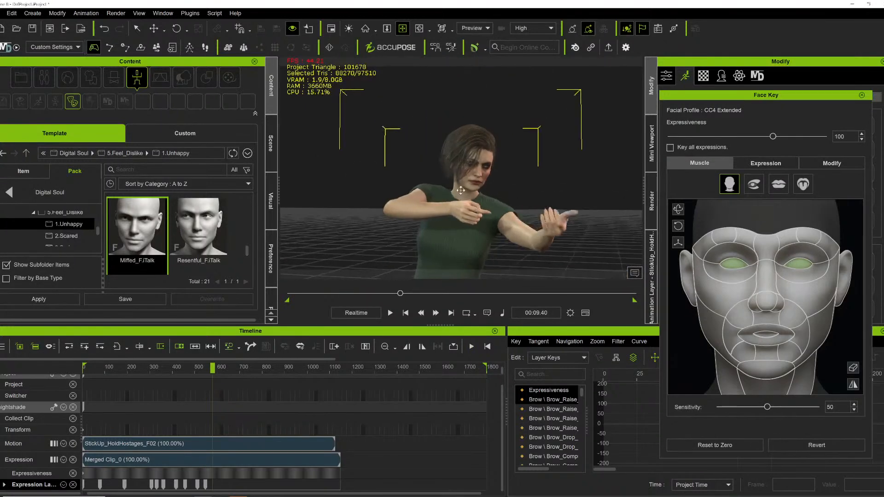
pyautogui.scroll(2, 475, 175)
pyautogui.click(210, 487)
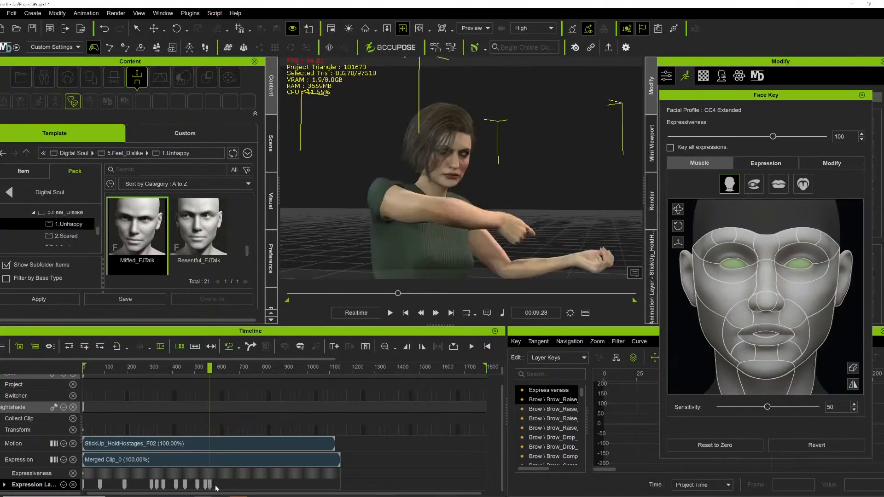
pyautogui.click(218, 487)
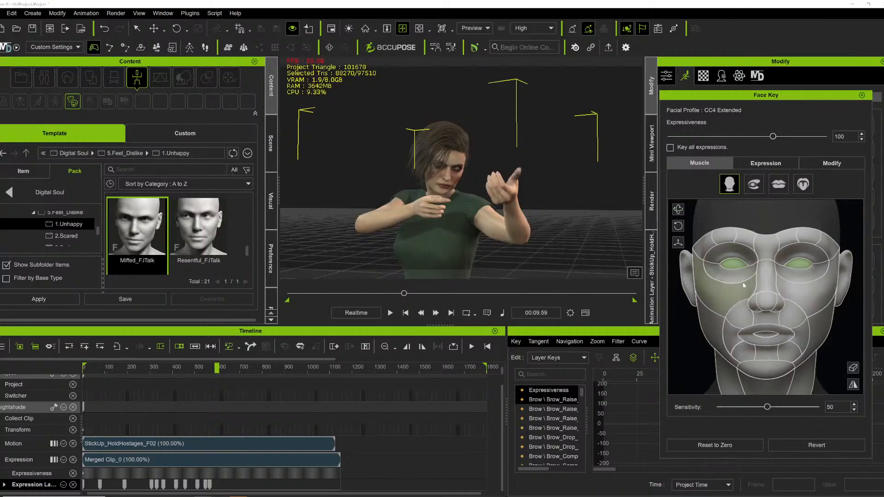
pyautogui.moveTo(744, 285); pyautogui.dragTo(743, 275)
# - Inspect the gaze up close at 00:10.20, then return to the 00:09.59 key and readjust the eyes' direction
pyautogui.click(222, 487)
pyautogui.moveTo(453, 203); pyautogui.dragTo(399, 199, button='right')
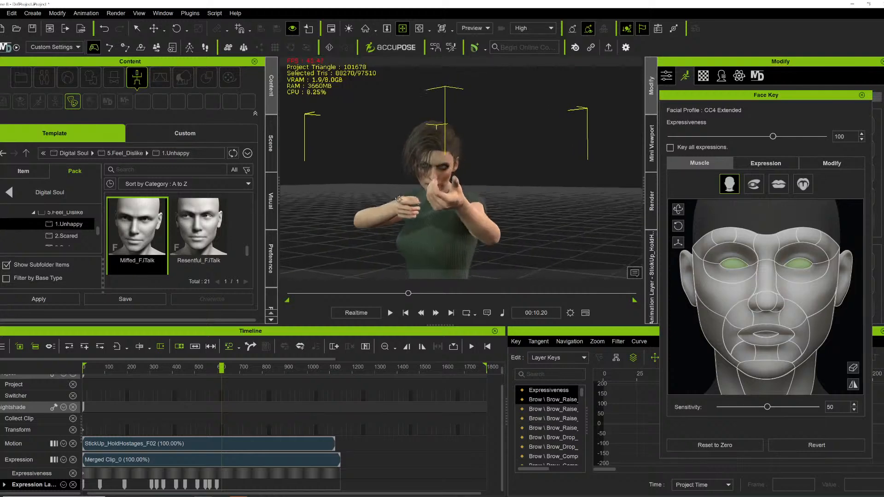
pyautogui.scroll(6, 400, 199)
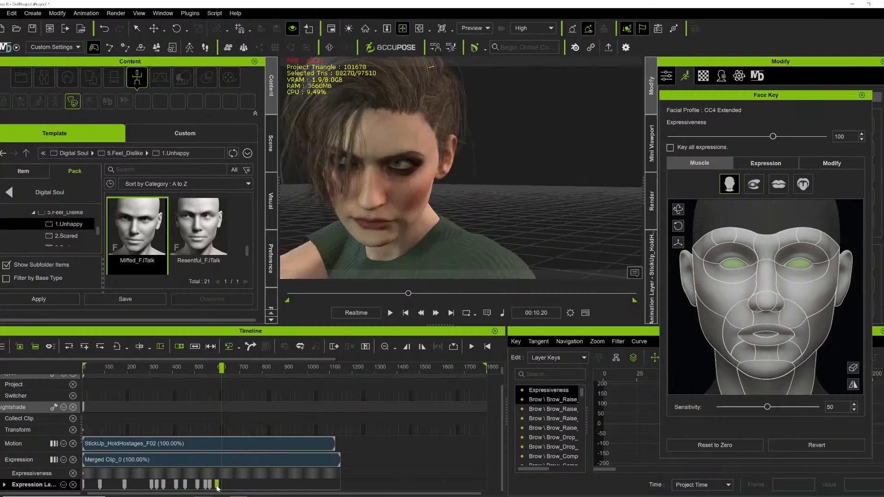
pyautogui.doubleClick(218, 488)
pyautogui.scroll(-5, 409, 198)
pyautogui.moveTo(410, 198); pyautogui.dragTo(437, 198, button='right')
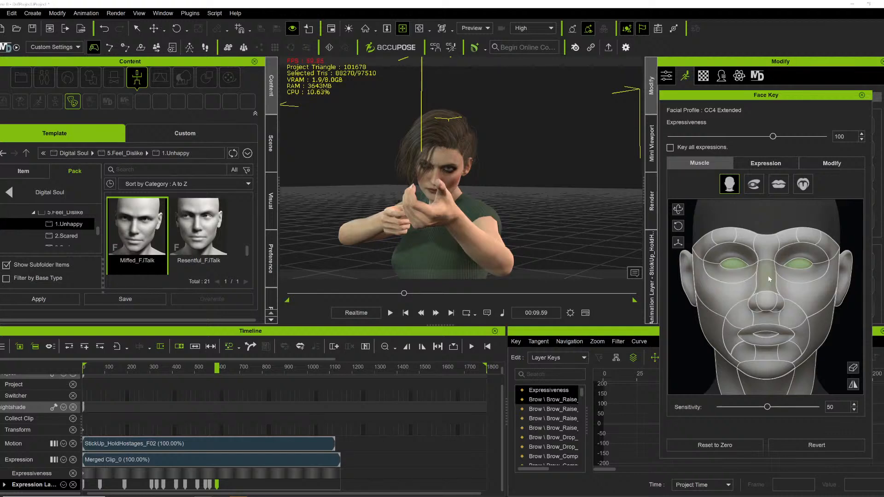
pyautogui.scroll(-3, 543, 207)
pyautogui.moveTo(543, 207); pyautogui.dragTo(365, 264, button='right')
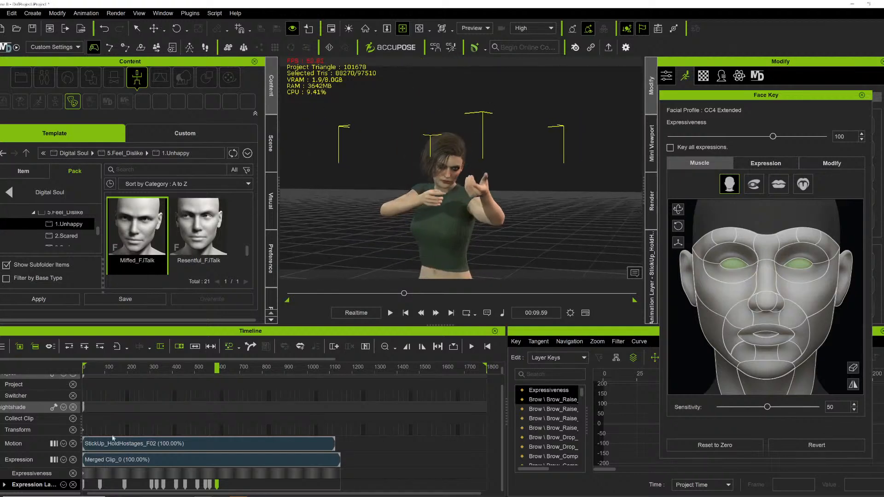
# - Replay the motion between about 00:09 and 00:10.30 from several angles to examine how the gaze follows the head turn
pyautogui.click(201, 368)
pyautogui.press('space')
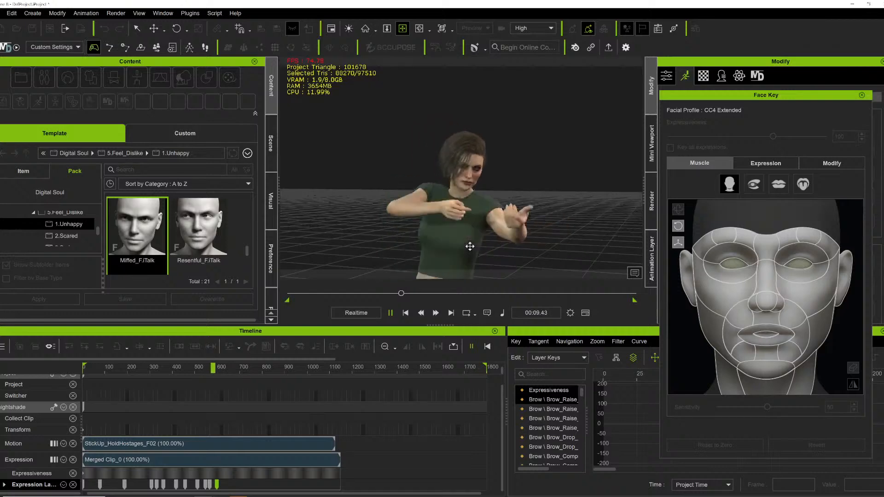
pyautogui.press('space')
pyautogui.press('space')
pyautogui.press('space')
pyautogui.moveTo(461, 230); pyautogui.dragTo(412, 198, button='right')
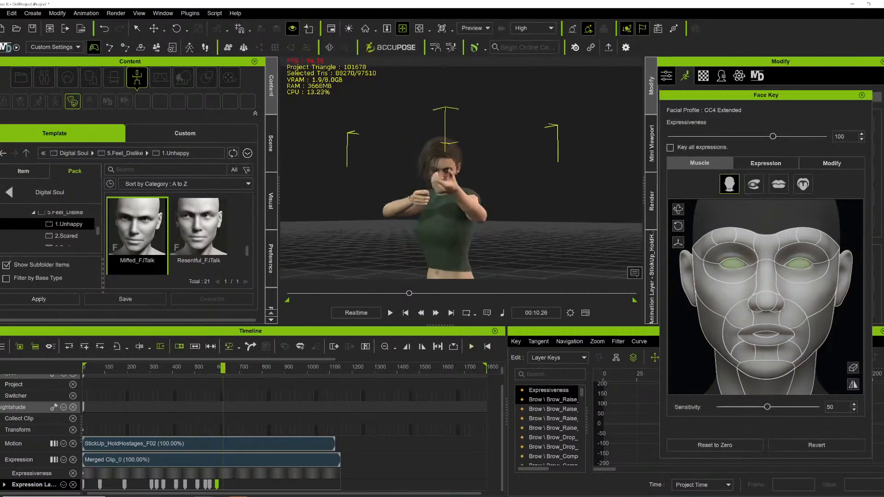
pyautogui.click(207, 369)
pyautogui.scroll(4, 460, 230)
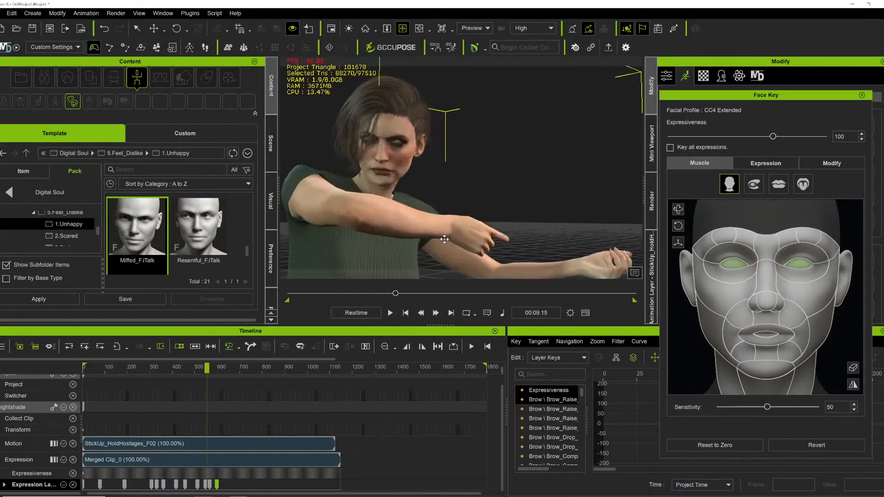
pyautogui.moveTo(465, 230); pyautogui.dragTo(549, 239, button='right')
pyautogui.press('space')
pyautogui.press('space')
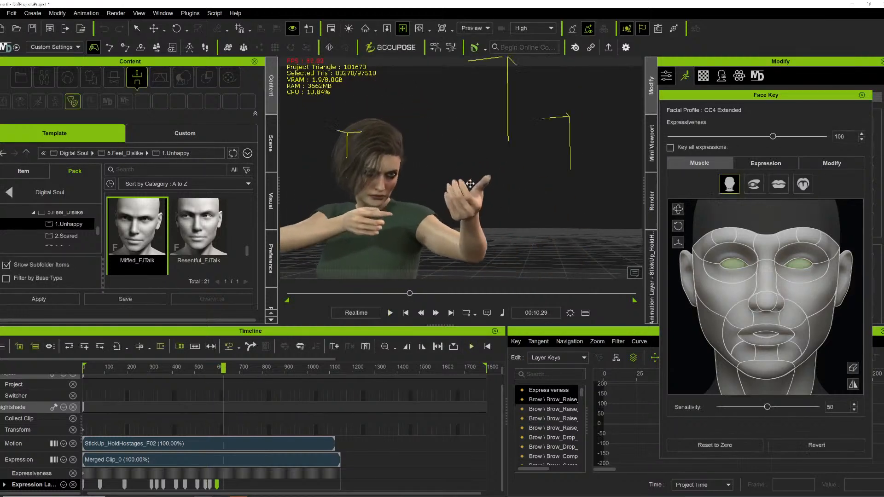
pyautogui.moveTo(373, 189); pyautogui.dragTo(479, 187, button='right')
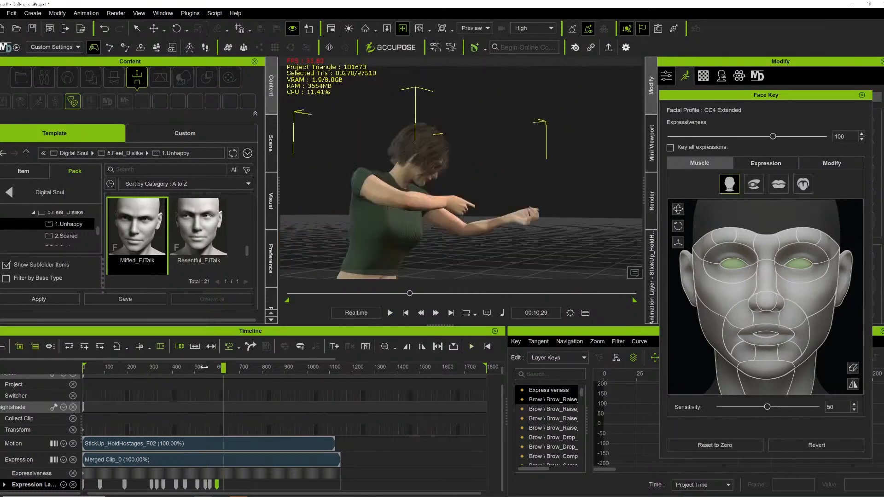
pyautogui.click(203, 368)
pyautogui.press('space')
pyautogui.press('space')
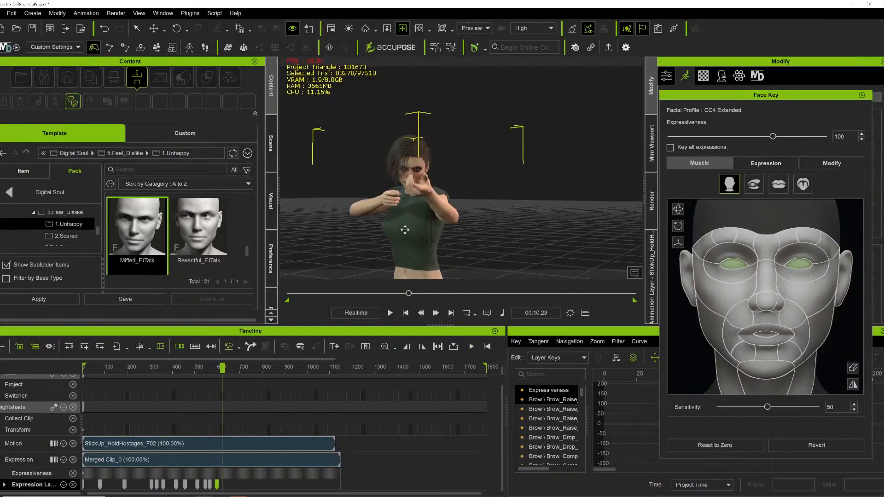
# - Play the motion to 00:11.08, check the face up close and key the gaze of both eyes there
pyautogui.moveTo(405, 230); pyautogui.dragTo(359, 189, button='right')
pyautogui.press('space')
pyautogui.scroll(4, 405, 194)
pyautogui.press('space')
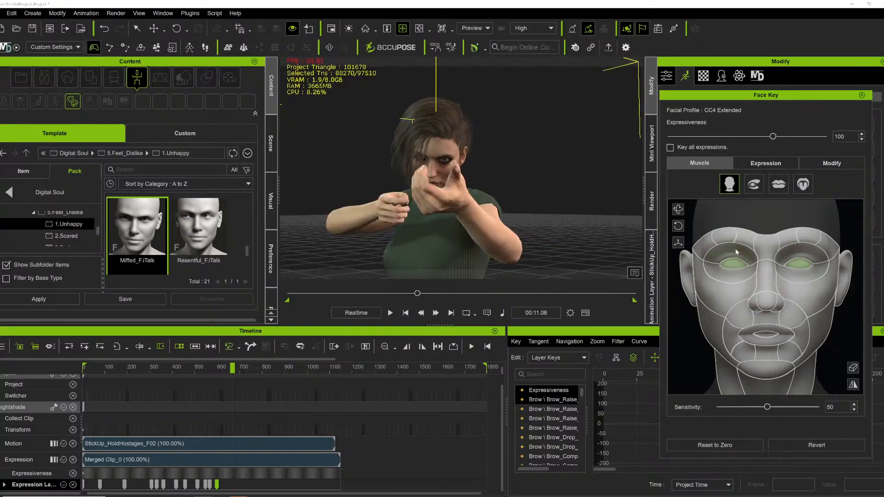
pyautogui.moveTo(737, 250); pyautogui.dragTo(737, 251)
# - Check the motion up to 00:11.32, go back to 00:10.27 and add an eye gaze key there
pyautogui.scroll(-3, 450, 164)
pyautogui.moveTo(450, 164); pyautogui.dragTo(489, 161, button='right')
pyautogui.press('space')
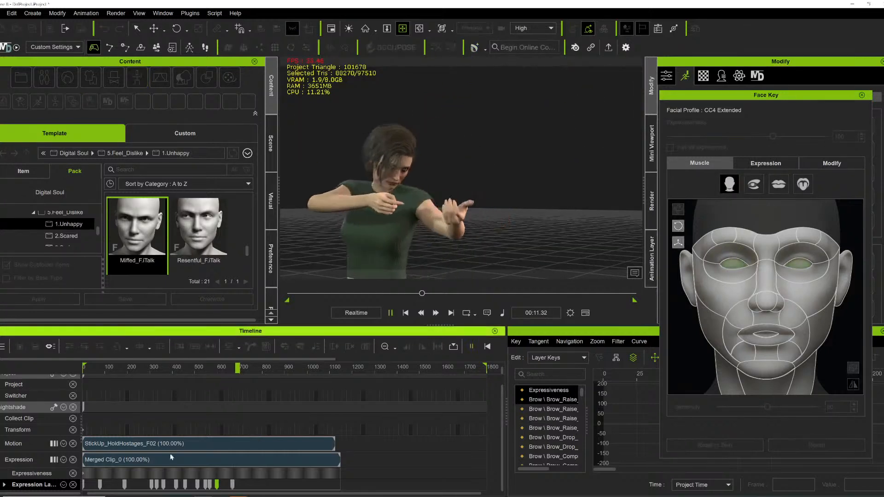
pyautogui.press('space')
pyautogui.scroll(3, 496, 143)
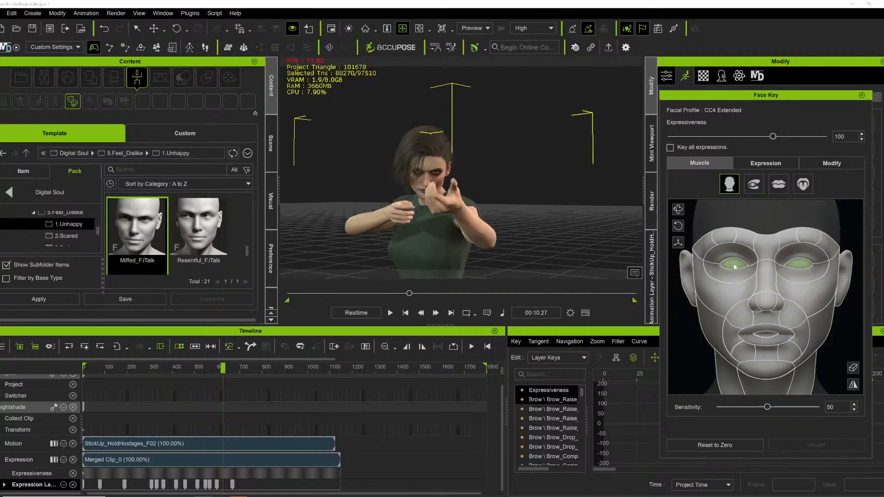
pyautogui.scroll(2, 474, 190)
# - Add eye gaze keys at 00:11.24 and 00:12.04 to suit the character's head direction
pyautogui.press('space')
pyautogui.scroll(2, 477, 189)
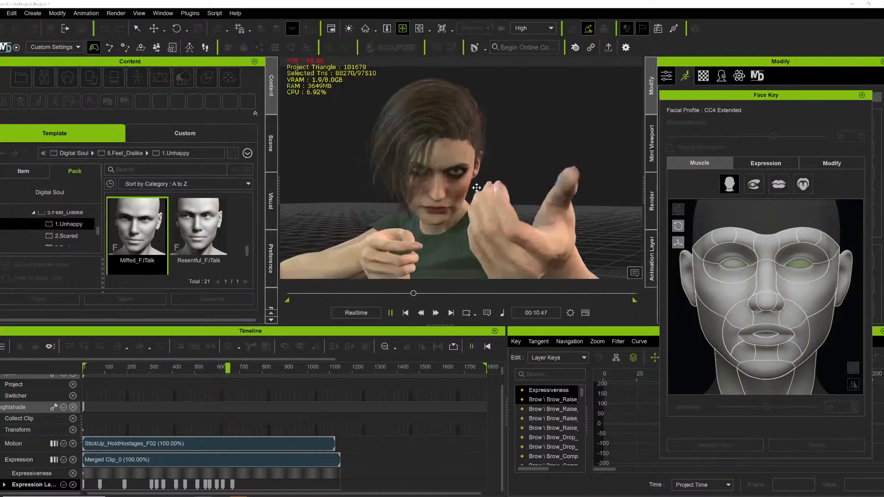
pyautogui.scroll(-4, 473, 189)
pyautogui.moveTo(472, 190); pyautogui.dragTo(377, 165, button='right')
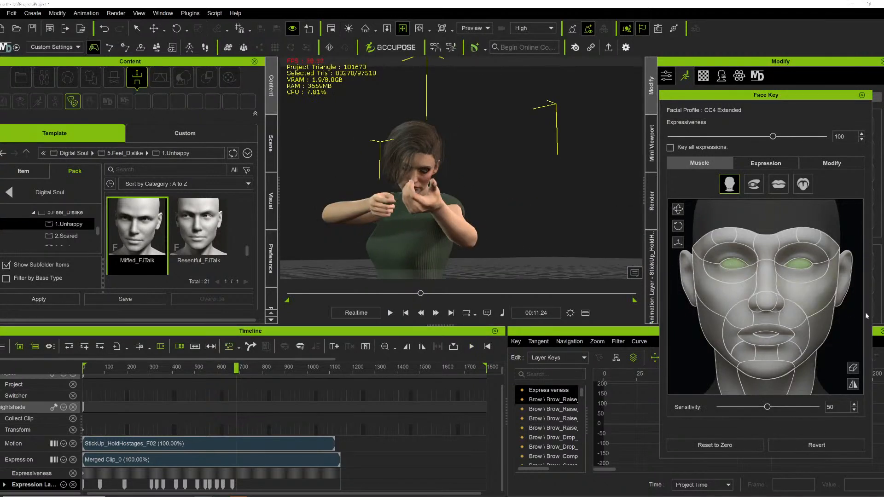
pyautogui.moveTo(702, 257); pyautogui.dragTo(699, 256)
pyautogui.moveTo(488, 177); pyautogui.dragTo(493, 219, button='right')
pyautogui.press('space')
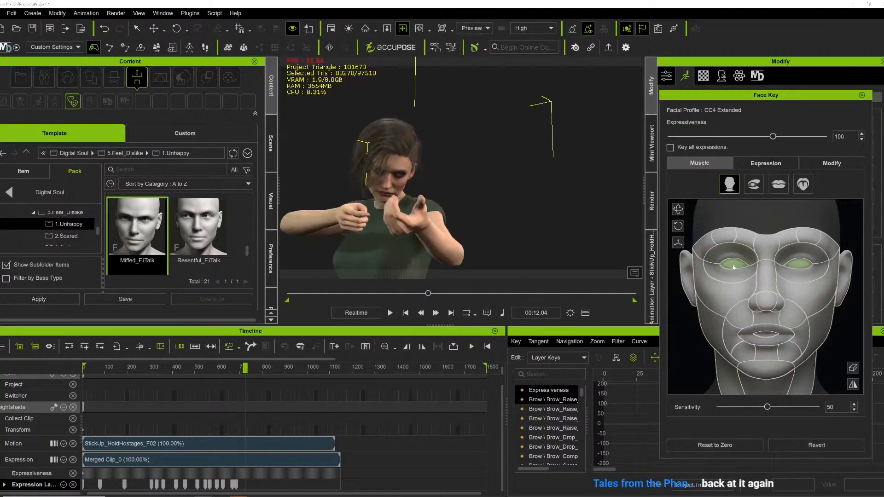
pyautogui.press('space')
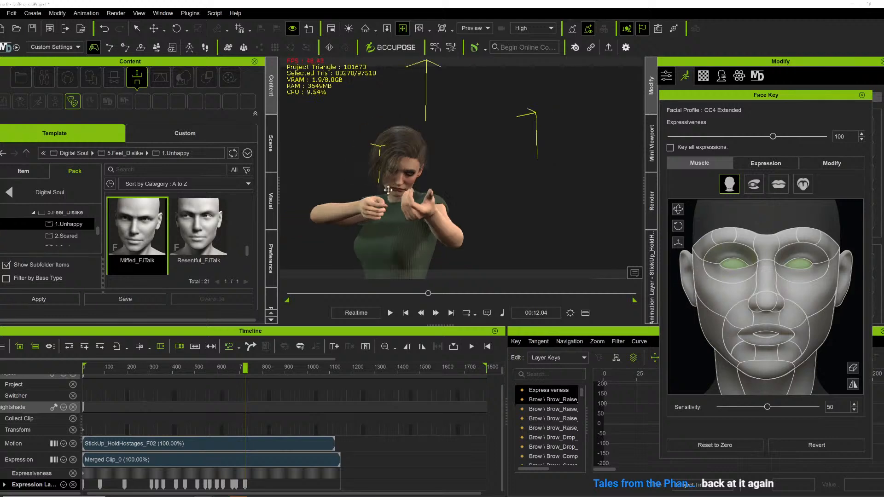
# - Play the motion on to 00:14.00 and key the gaze of both eyes at that frame
pyautogui.press('space')
pyautogui.moveTo(428, 212); pyautogui.dragTo(316, 141, button='right')
pyautogui.press('space')
pyautogui.press('space')
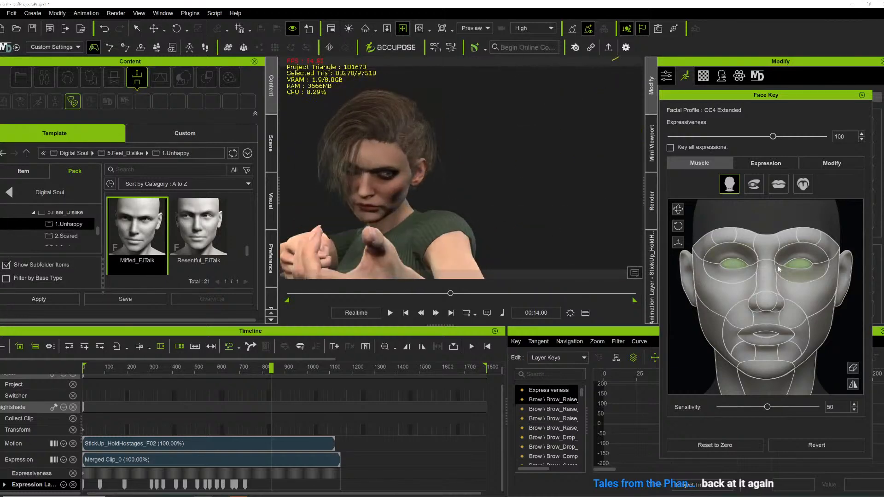
pyautogui.scroll(-5, 467, 169)
# - Review the motion up to 00:14.46, return to 00:13.02 and key the eyes' direction there
pyautogui.press('space')
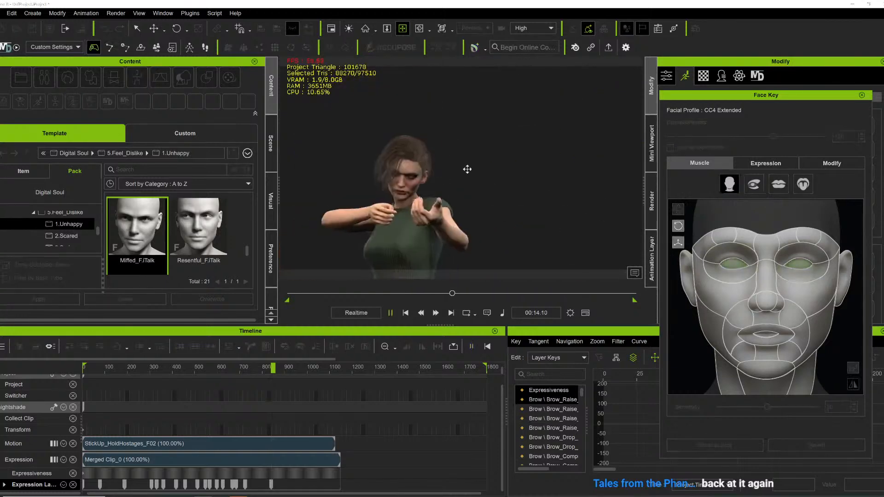
pyautogui.press('space')
pyautogui.moveTo(501, 195); pyautogui.dragTo(504, 220, button='right')
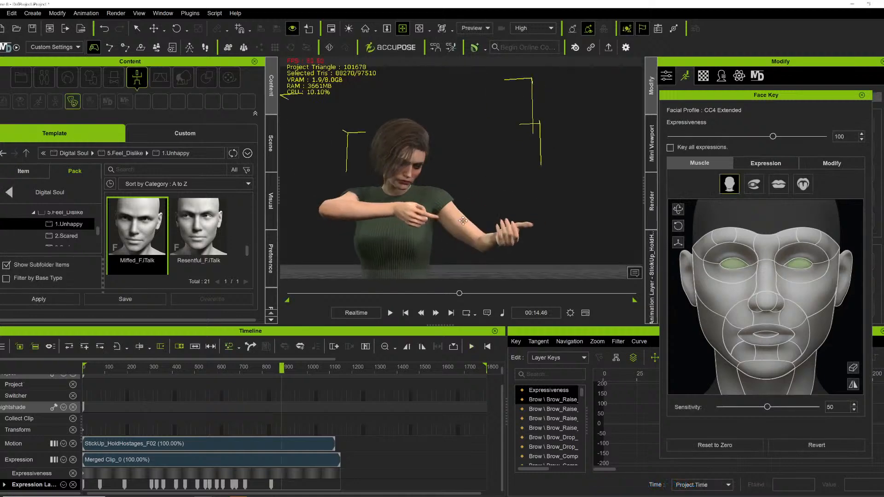
pyautogui.press('space')
pyautogui.press('space')
pyautogui.click(259, 483)
pyautogui.scroll(2, 446, 195)
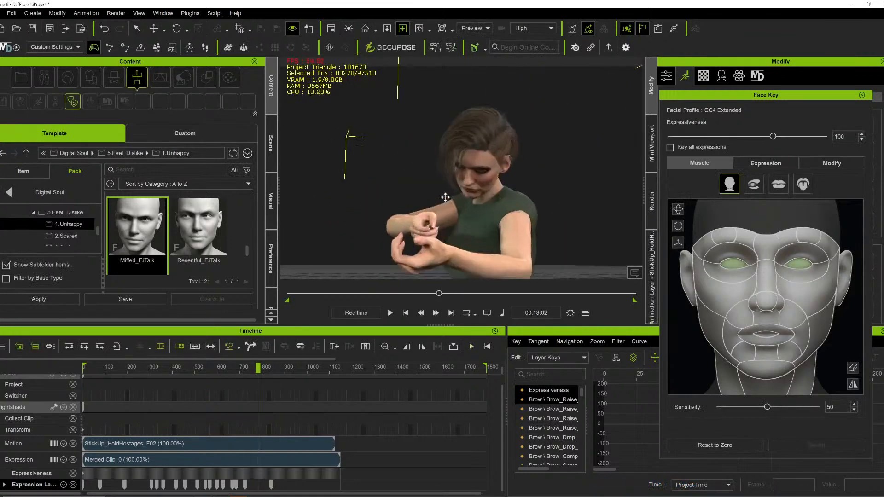
pyautogui.moveTo(446, 195); pyautogui.dragTo(538, 150, button='right')
pyautogui.scroll(5, 507, 193)
pyautogui.scroll(-2, 528, 200)
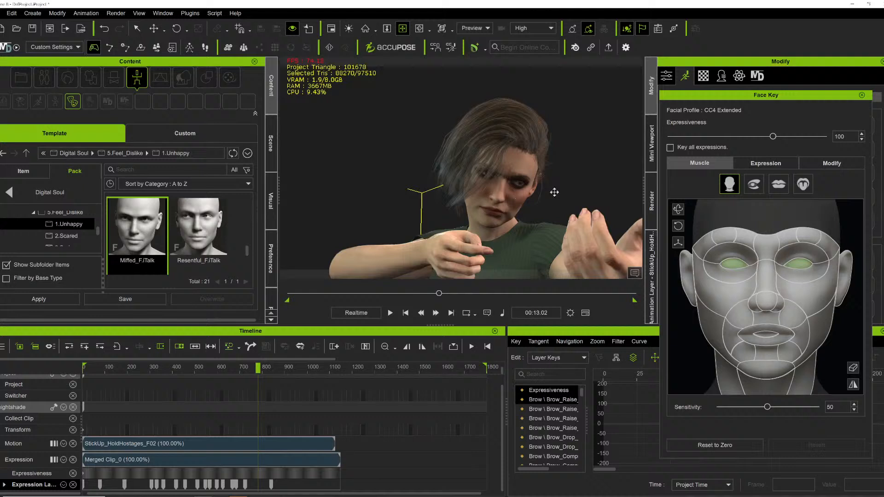
pyautogui.moveTo(555, 192); pyautogui.dragTo(500, 167)
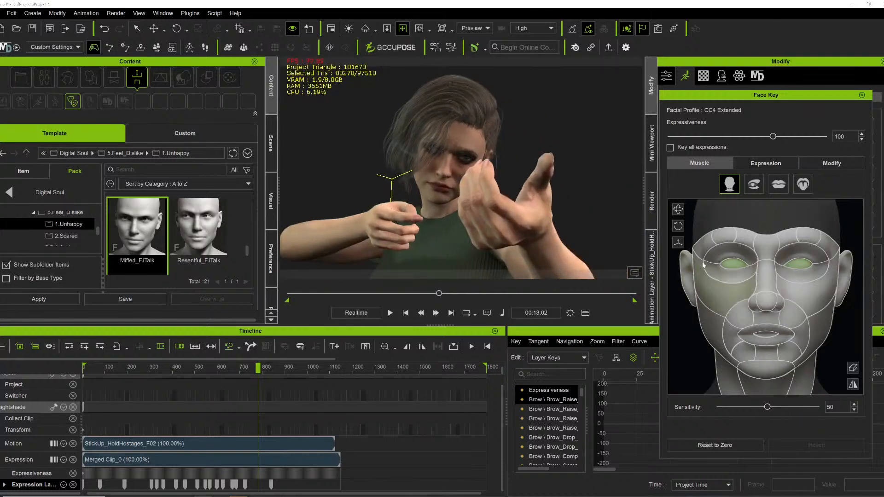
pyautogui.scroll(-3, 435, 148)
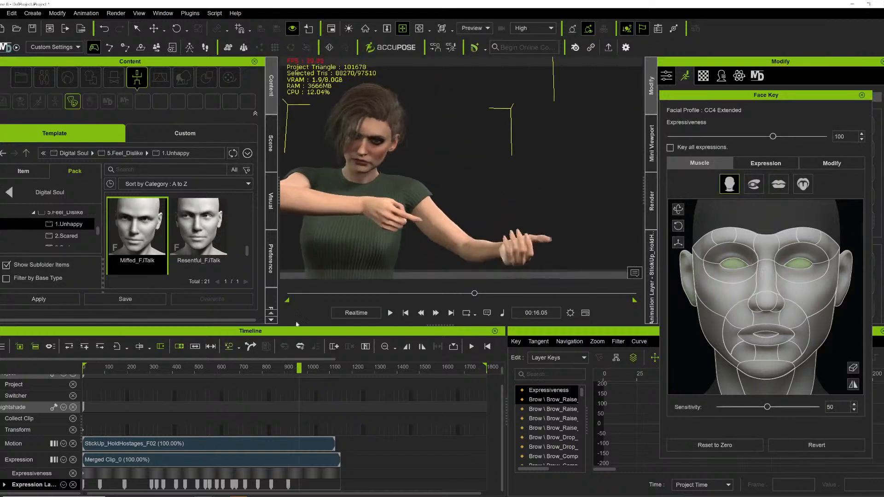
# - Step back from 00:16.05 to 00:15.42 and add an eye gaze key
pyautogui.click(297, 485)
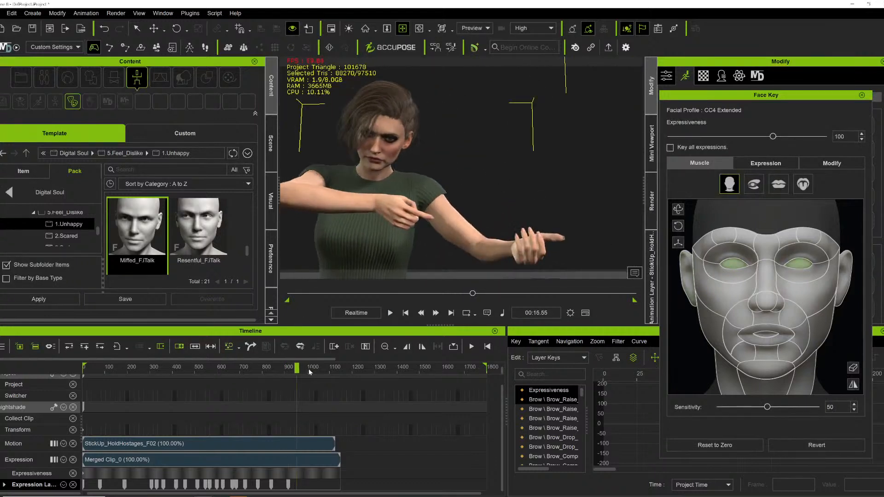
pyautogui.moveTo(296, 367); pyautogui.dragTo(294, 367)
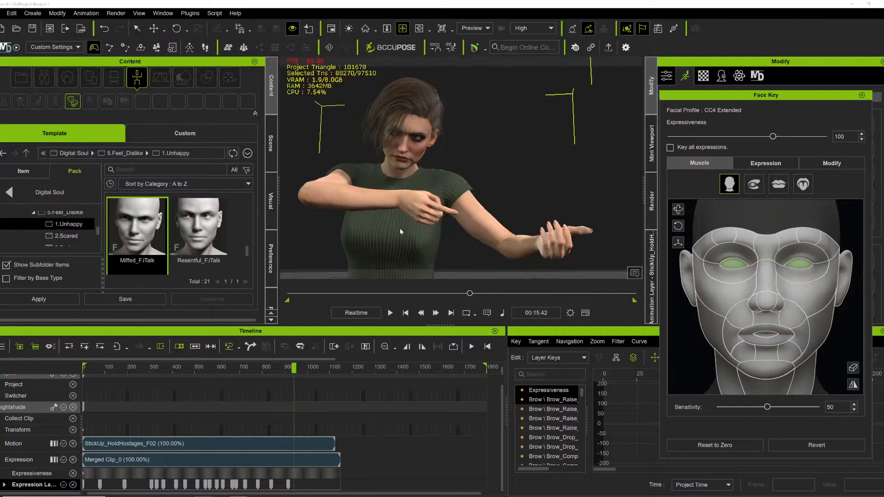
pyautogui.press('space')
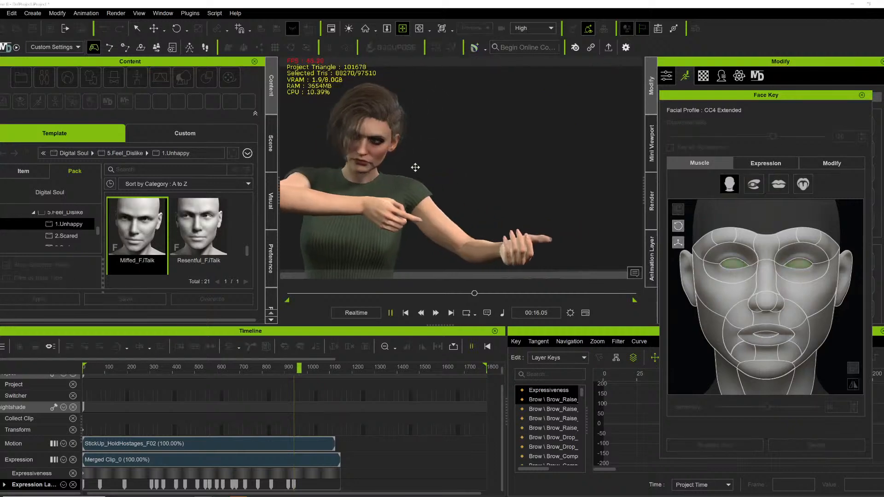
# - Examine the gaze up to 00:16.40, then key both eyes' direction at 00:16.01 and 00:16.33
pyautogui.press('space')
pyautogui.moveTo(556, 188); pyautogui.dragTo(373, 247, button='right')
pyautogui.scroll(3, 374, 241)
pyautogui.moveTo(381, 213); pyautogui.dragTo(302, 198, button='right')
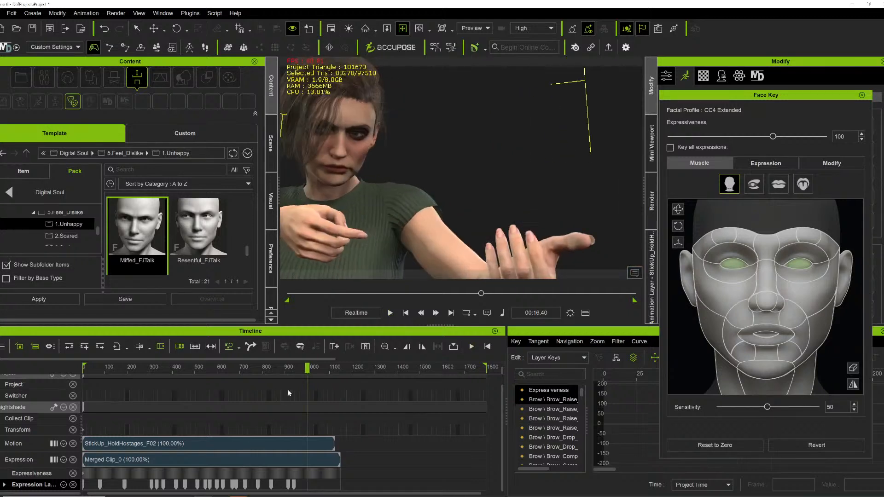
pyautogui.click(298, 367)
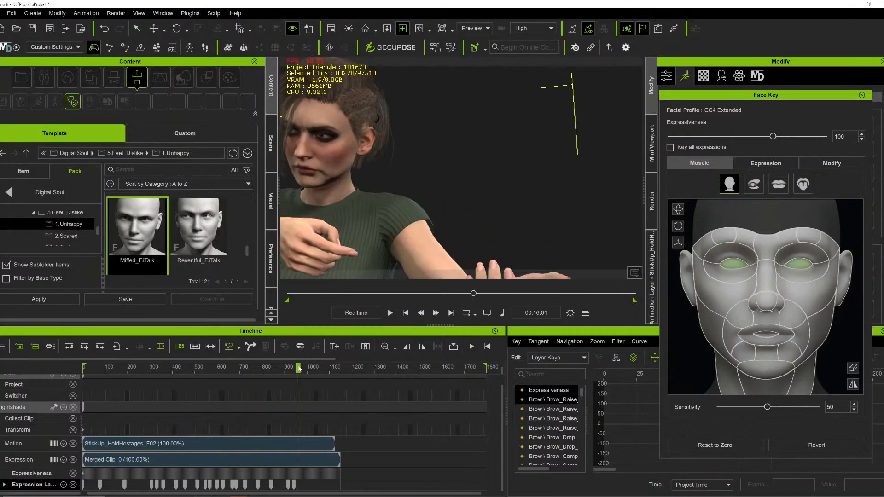
pyautogui.doubleClick(298, 485)
pyautogui.moveTo(299, 368); pyautogui.dragTo(305, 368)
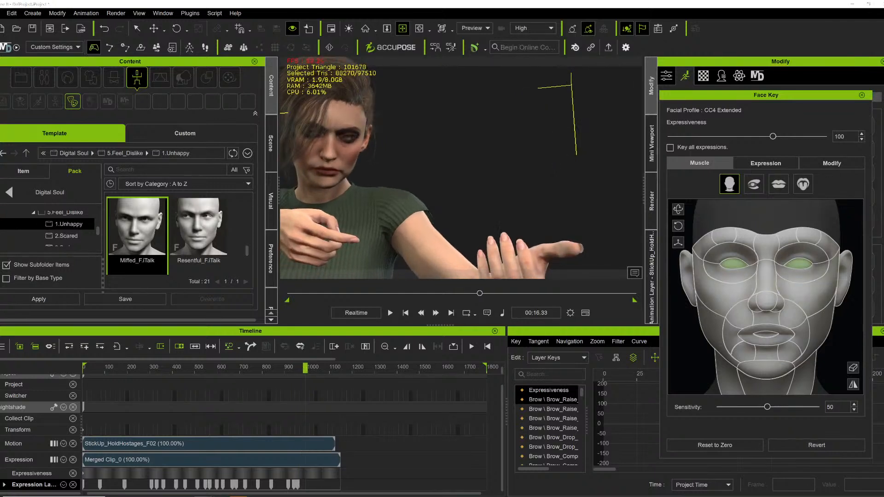
# - Play the motion to 00:18.40, then replay it from near the start to 00:09.36 to check the expressions and gaze
pyautogui.press('space')
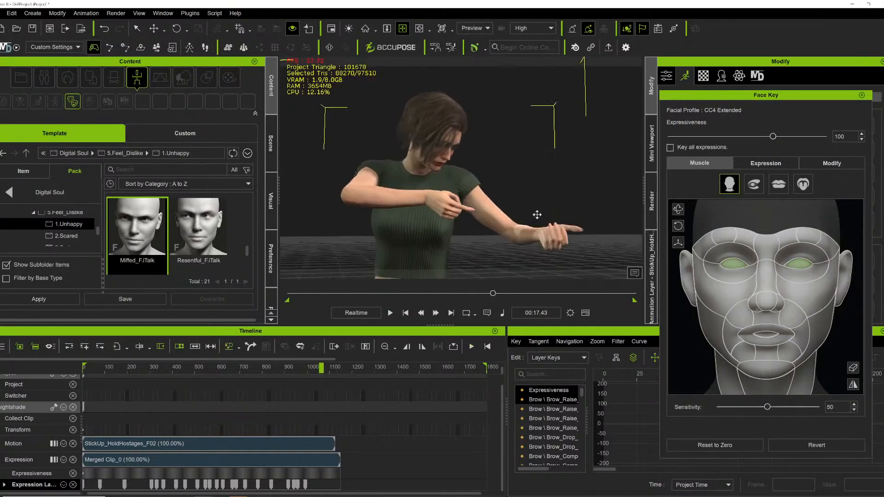
pyautogui.press('space')
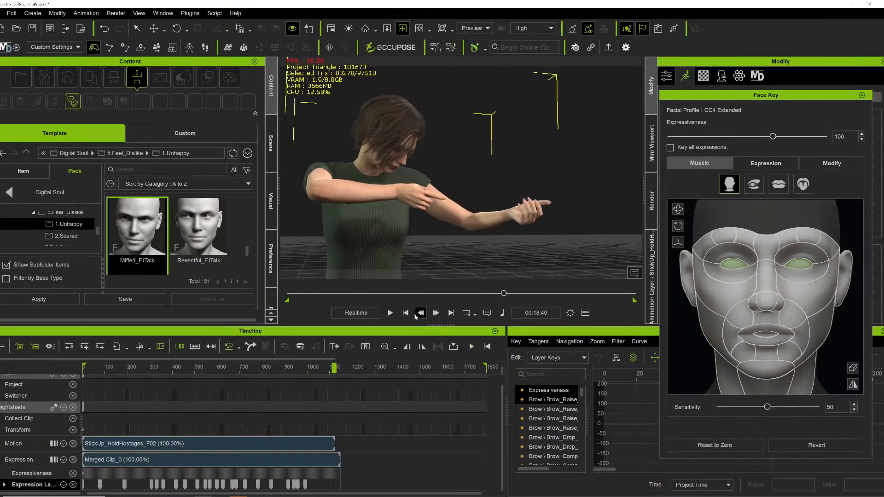
pyautogui.click(114, 370)
pyautogui.press('space')
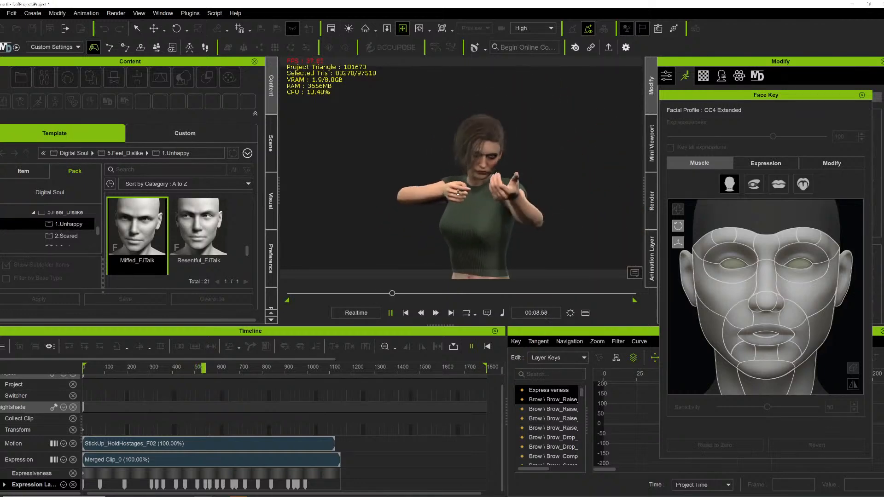
pyautogui.press('space')
pyautogui.moveTo(482, 199); pyautogui.dragTo(607, 198, button='right')
pyautogui.scroll(3, 608, 198)
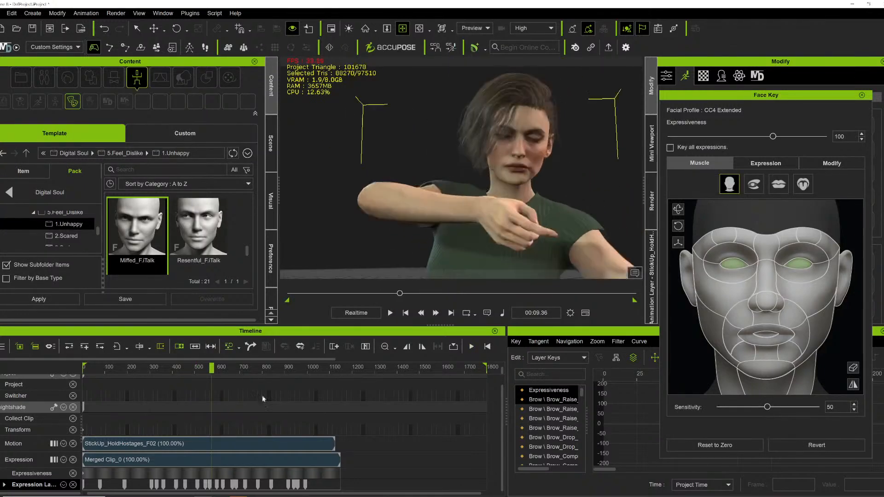
# - Replay the head turn before 00:11.05 several times from different angles to examine the eye movement
pyautogui.click(192, 369)
pyautogui.moveTo(526, 223); pyautogui.dragTo(398, 175, button='middle')
pyautogui.scroll(-2, 377, 169)
pyautogui.press('space')
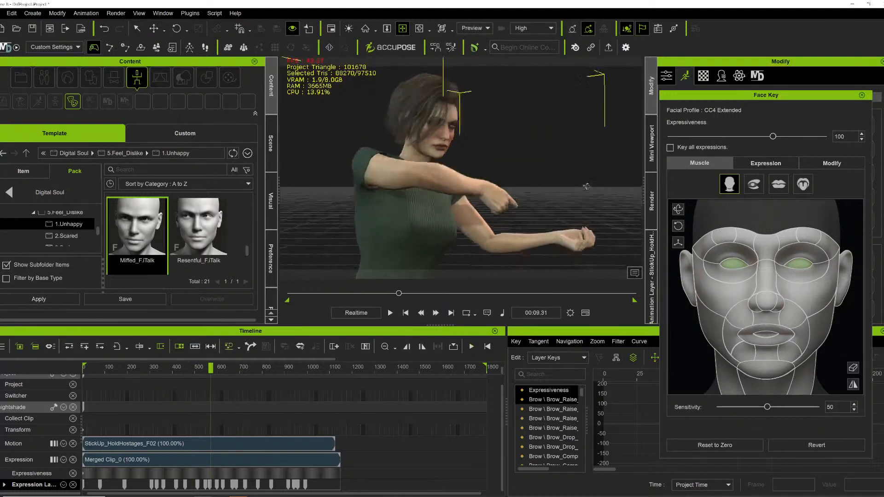
pyautogui.press('space')
pyautogui.moveTo(515, 182); pyautogui.dragTo(404, 183, button='right')
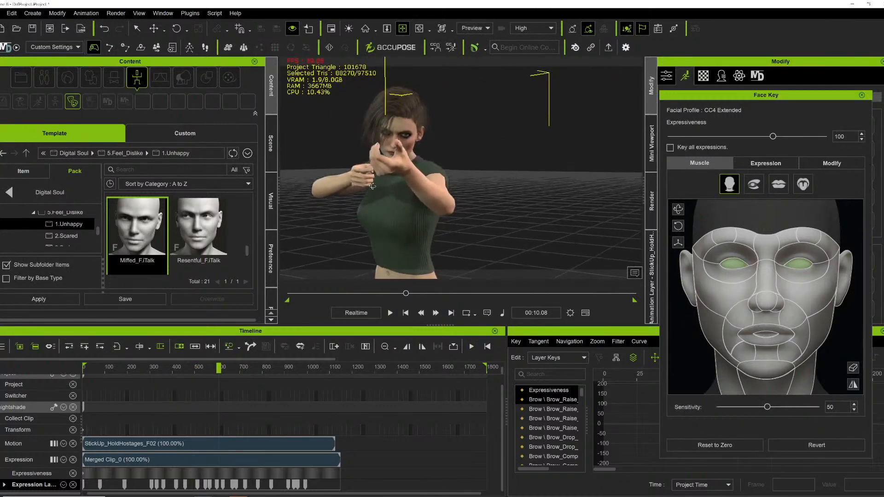
pyautogui.press('space')
pyautogui.scroll(2, 371, 198)
pyautogui.press('space')
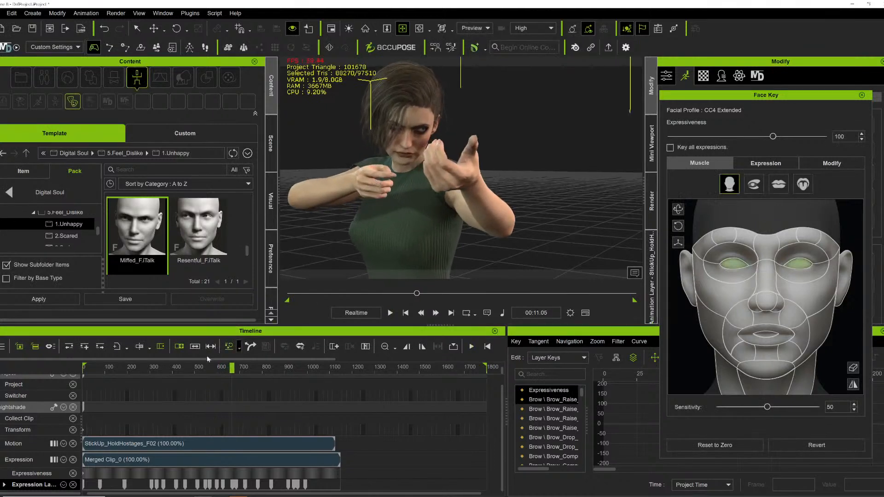
pyautogui.click(191, 370)
pyautogui.press('space')
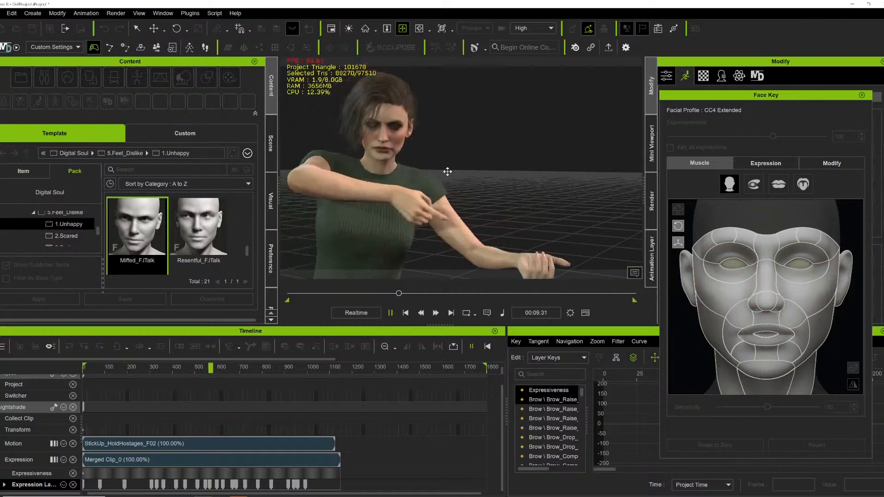
pyautogui.press('space')
pyautogui.moveTo(472, 165); pyautogui.dragTo(345, 241, button='right')
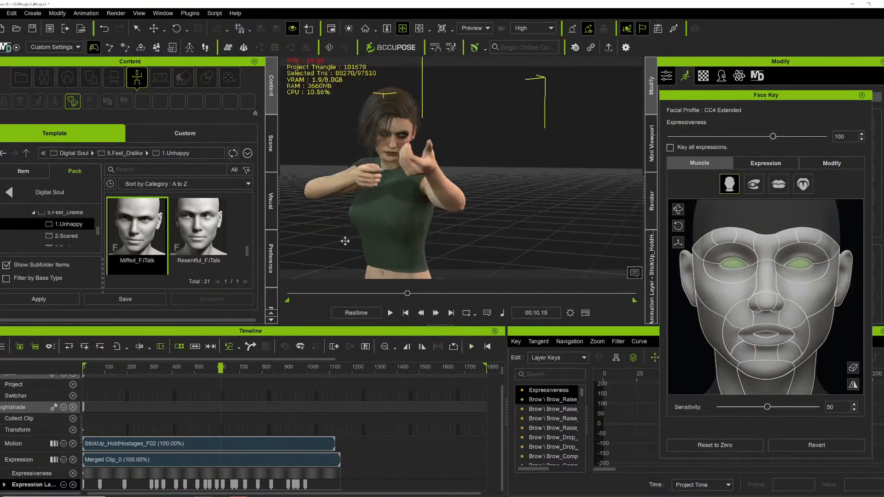
pyautogui.click(193, 370)
pyautogui.press('space')
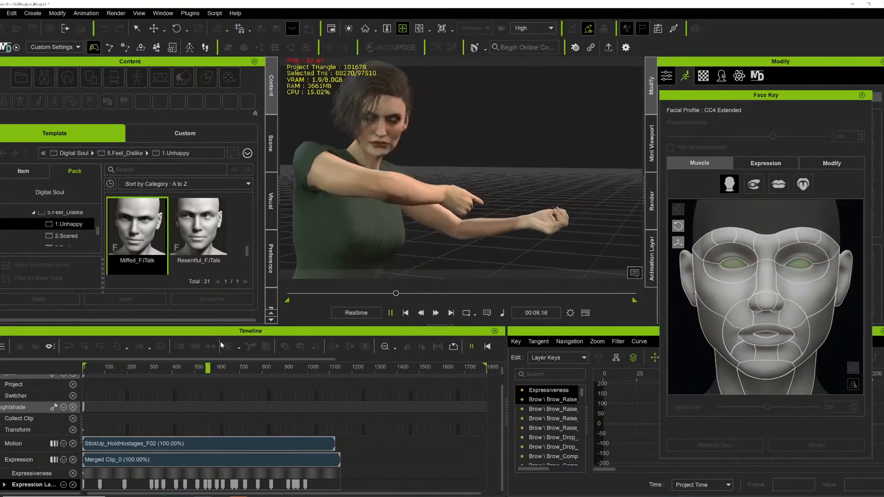
pyautogui.press('space')
pyautogui.press('space')
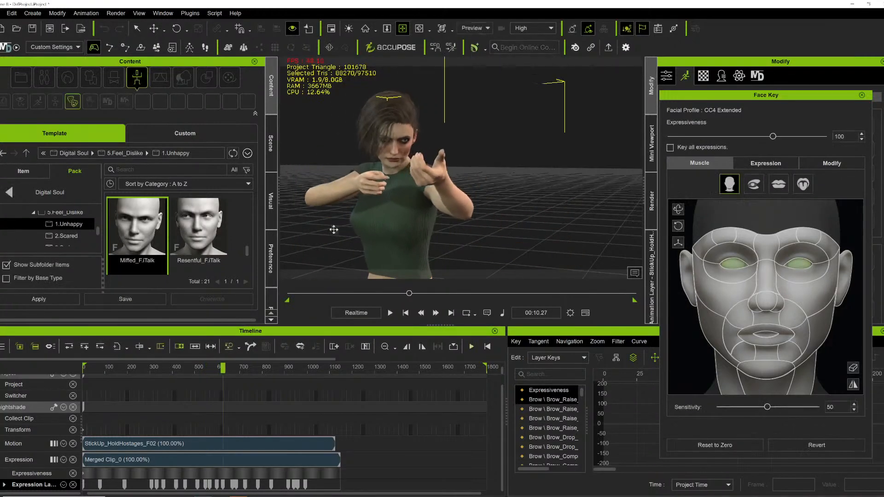
# - Return to the expression key at 00:09.28, readjust the eye gaze there and replay to 00:10.13
pyautogui.moveTo(207, 370); pyautogui.dragTo(209, 370)
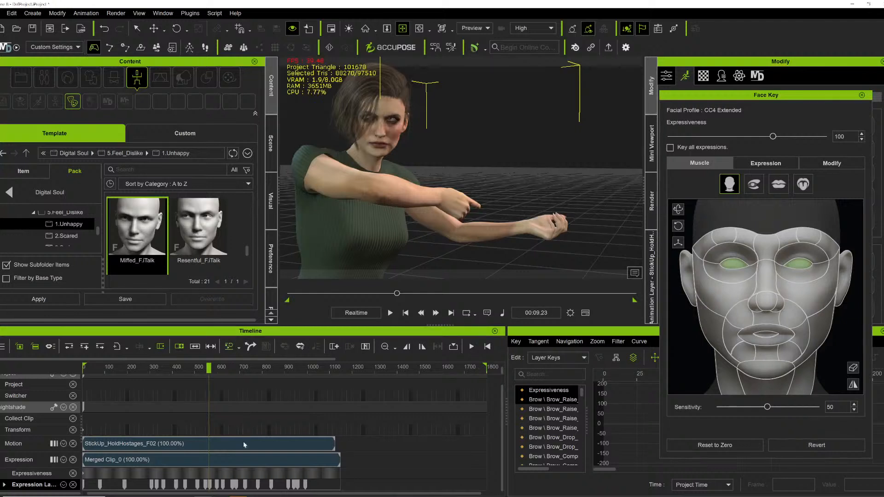
pyautogui.doubleClick(209, 487)
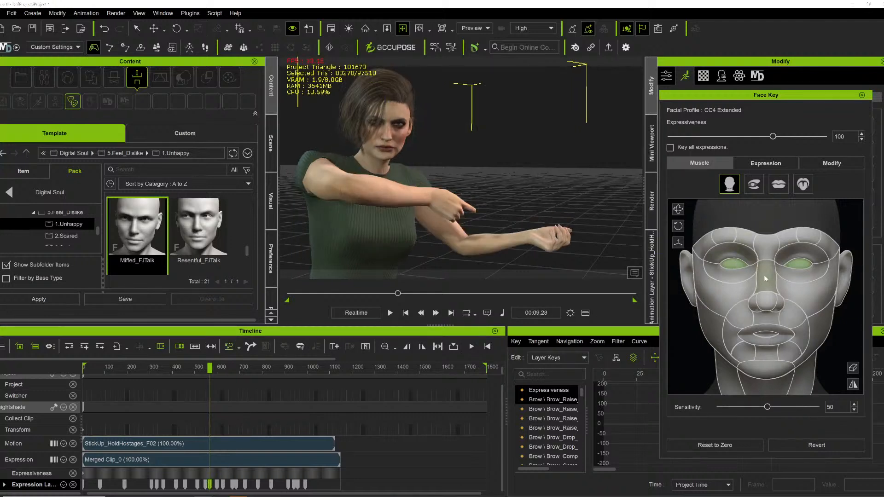
pyautogui.scroll(-3, 478, 214)
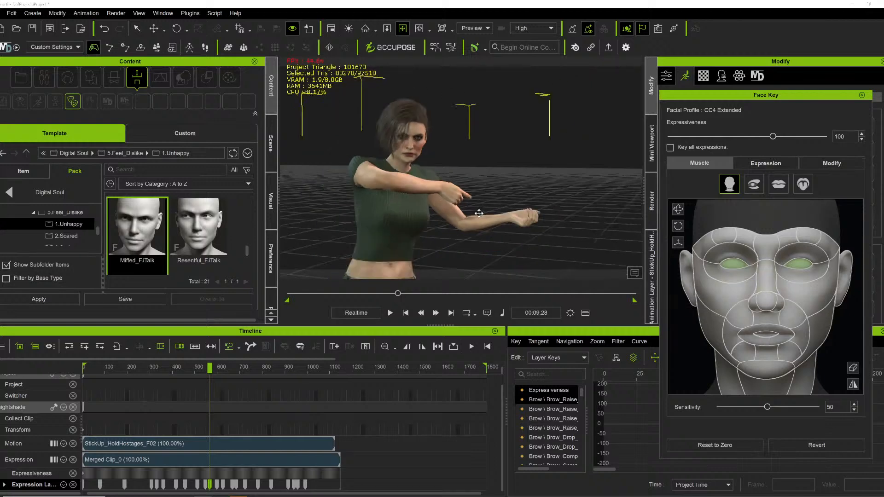
pyautogui.press('space')
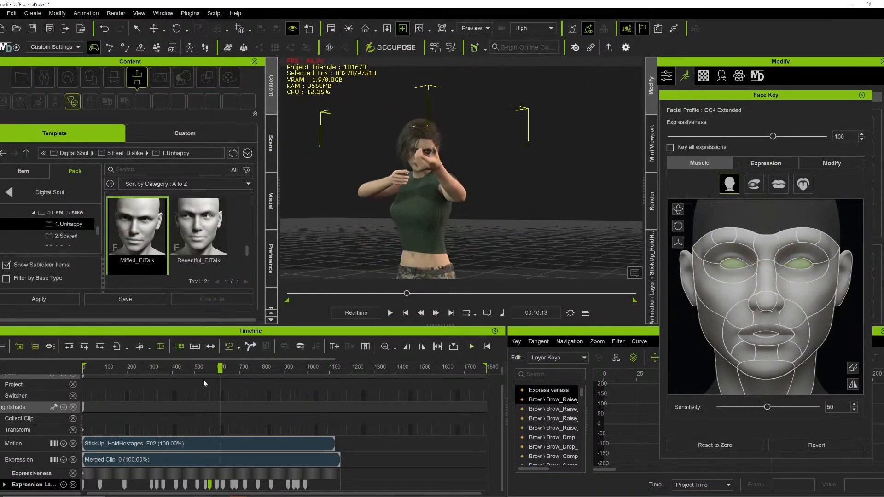
# - Replay the motion up to 00:17.12, then replay the head turn again up to 00:10.18 to examine the face and gaze from different angles
pyautogui.click(209, 371)
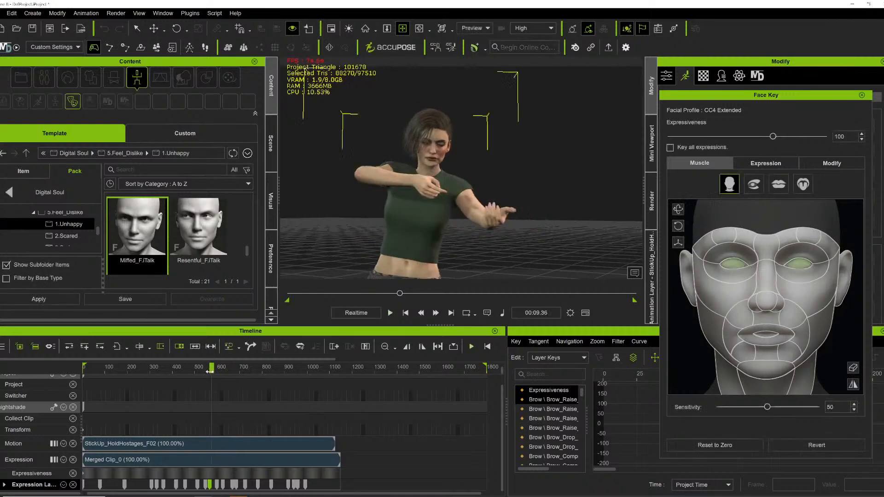
pyautogui.press('space')
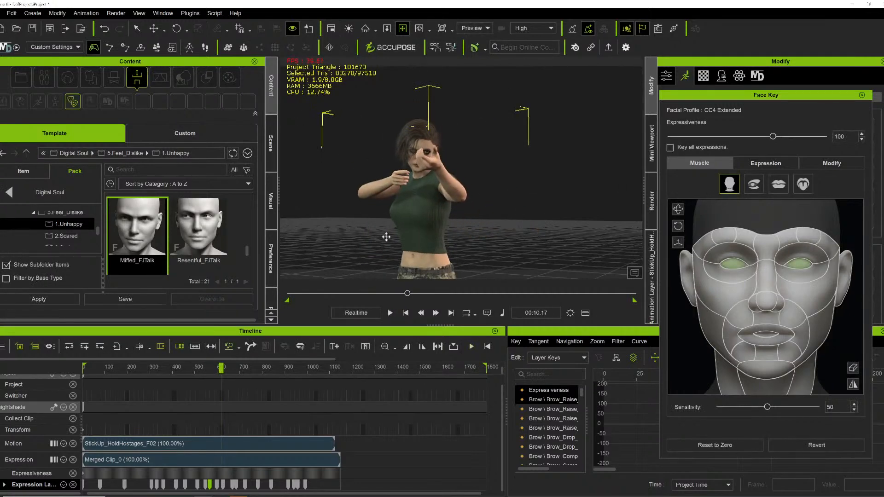
pyautogui.press('space')
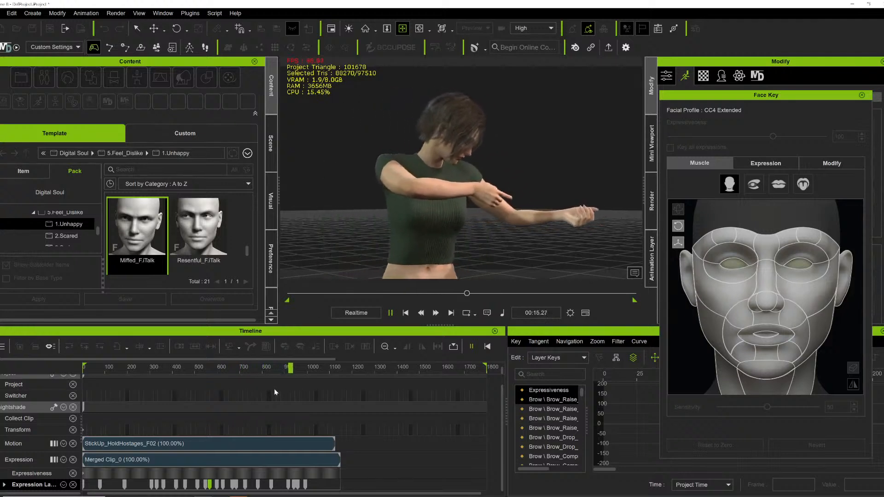
pyautogui.press('space')
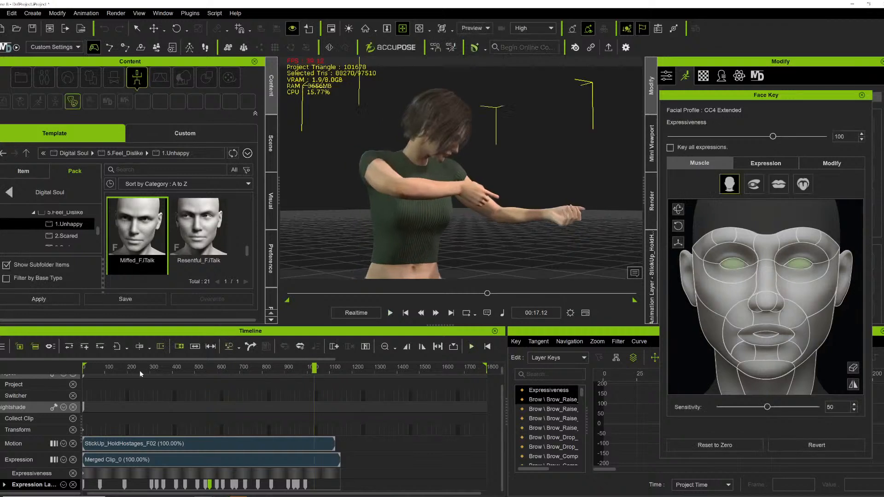
pyautogui.click(140, 369)
pyautogui.press('space')
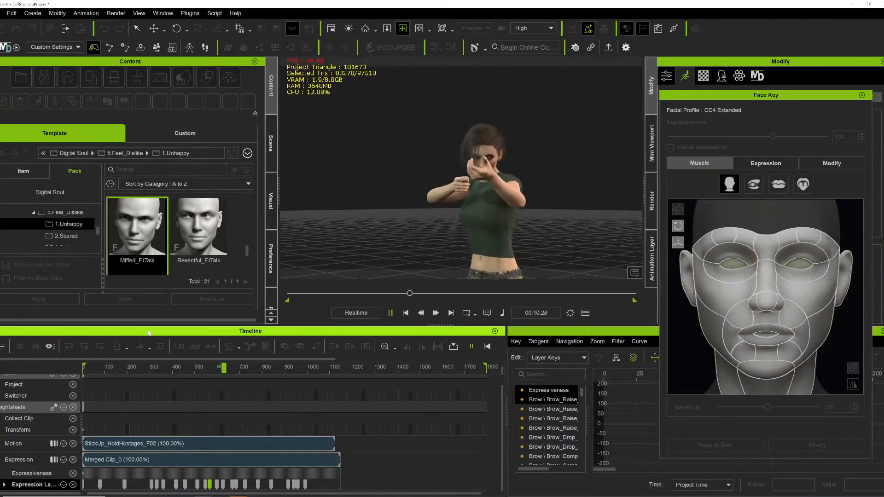
pyautogui.click(154, 371)
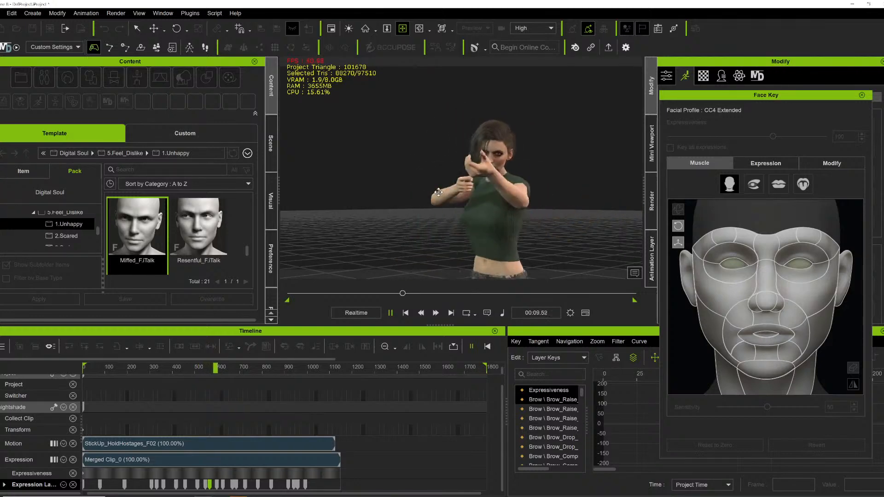
pyautogui.press('space')
pyautogui.moveTo(497, 174); pyautogui.dragTo(597, 184, button='right')
pyautogui.moveTo(513, 192); pyautogui.dragTo(406, 164, button='right')
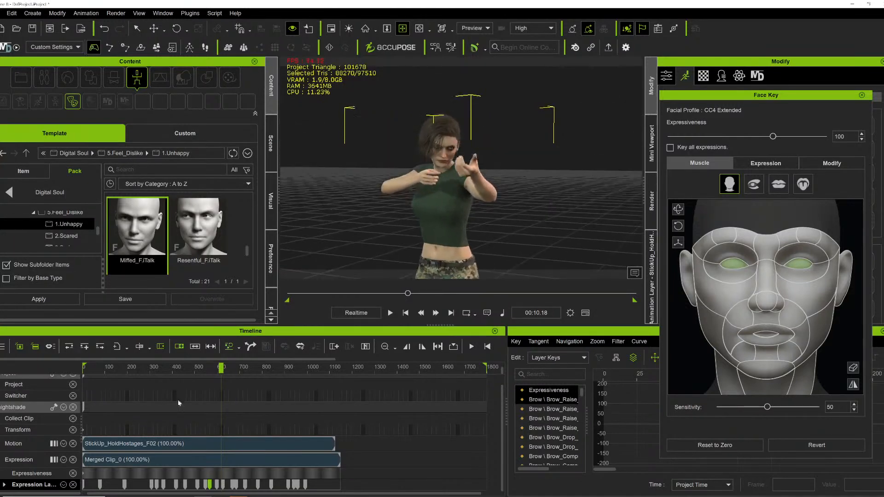
# - Set the end of the playback range at 00:18.41 and flatten the Merged Clip_0 expression clip
pyautogui.moveTo(310, 369); pyautogui.dragTo(336, 372)
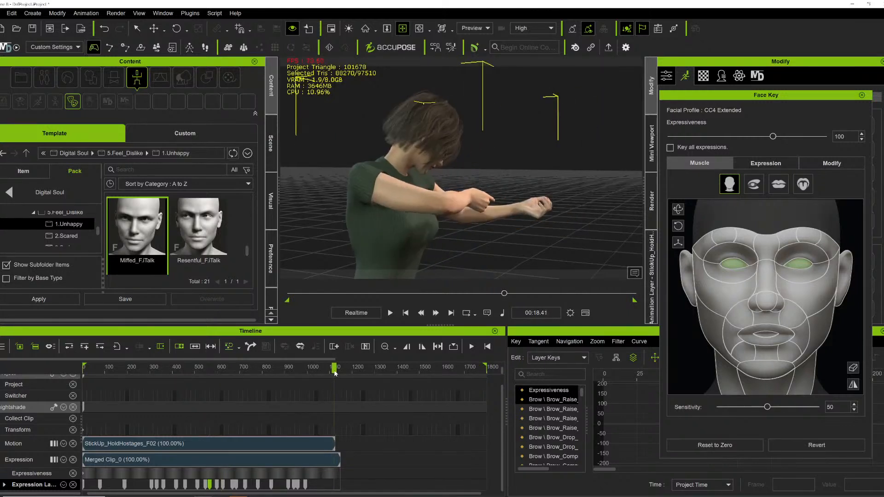
pyautogui.click(170, 454)
pyautogui.rightClick(162, 463)
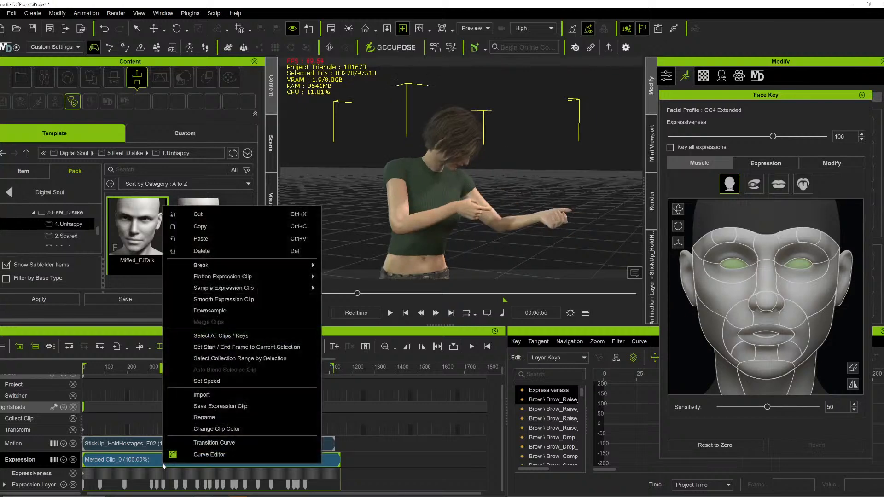
pyautogui.moveTo(294, 276)
pyautogui.click(360, 276)
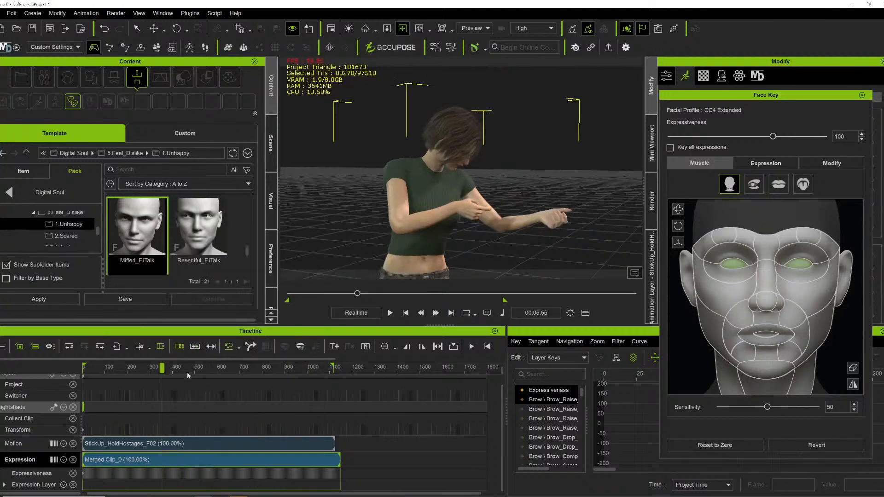
# - Add expression layer keys at 00:09.07 and shortly after 00:10.01 to bracket the head turn
pyautogui.moveTo(163, 367); pyautogui.dragTo(206, 376)
pyautogui.click(205, 484)
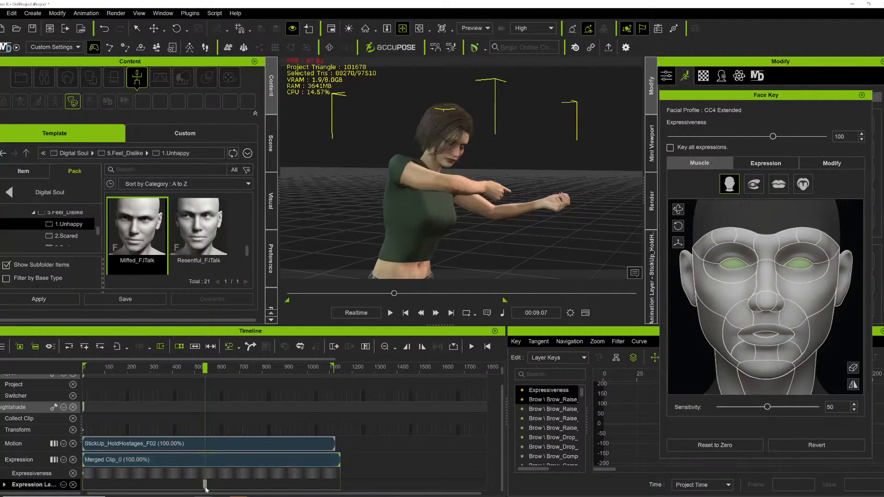
pyautogui.click(218, 488)
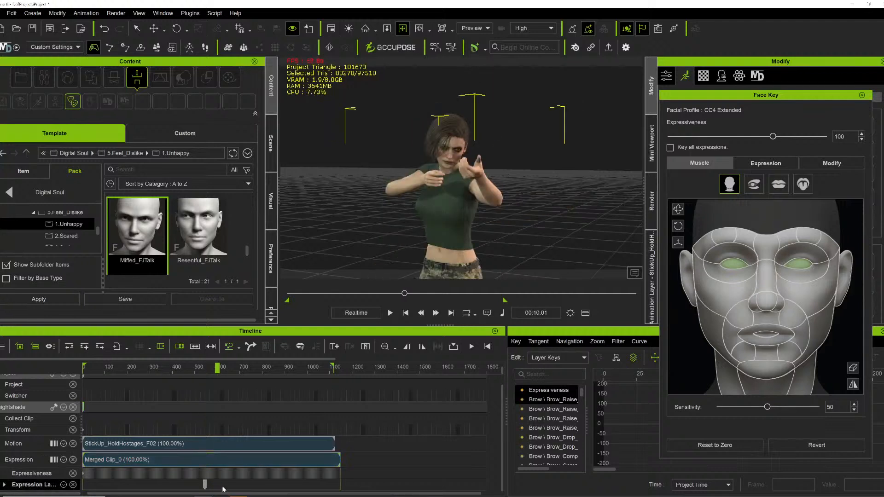
pyautogui.click(229, 487)
# - Key an eye and brow adjustment on the face at 00:09.49, then play to 00:10.33 to check it
pyautogui.click(215, 486)
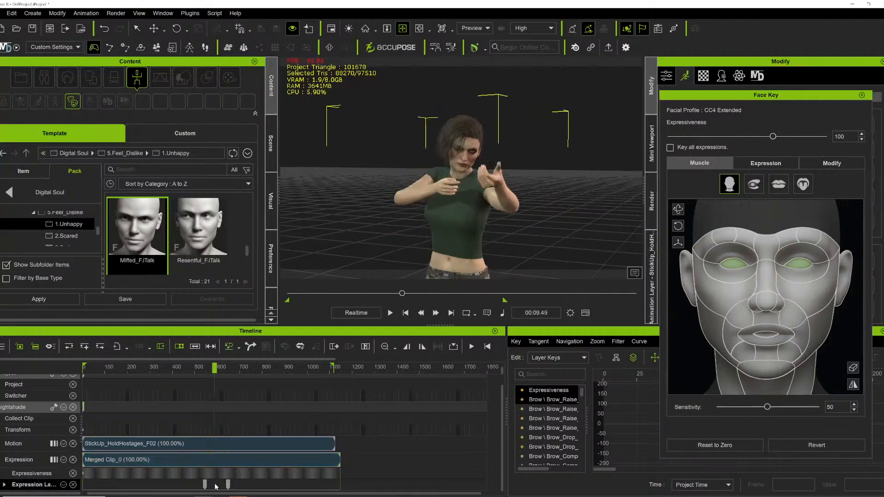
pyautogui.scroll(5, 486, 129)
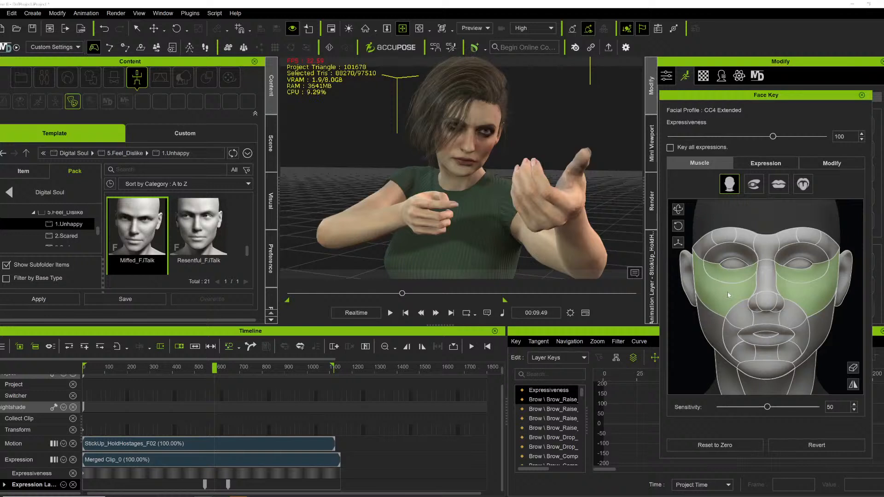
pyautogui.moveTo(733, 272); pyautogui.dragTo(736, 246)
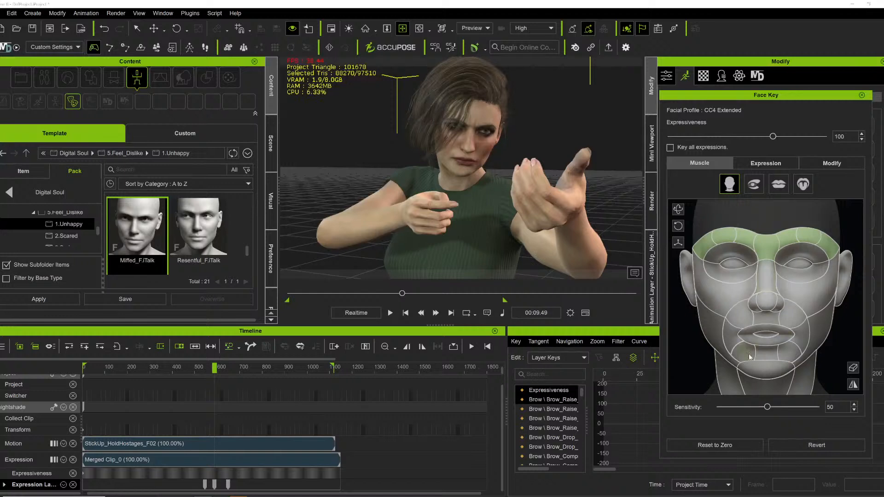
pyautogui.moveTo(753, 231); pyautogui.dragTo(750, 287)
pyautogui.click(390, 313)
pyautogui.press('space')
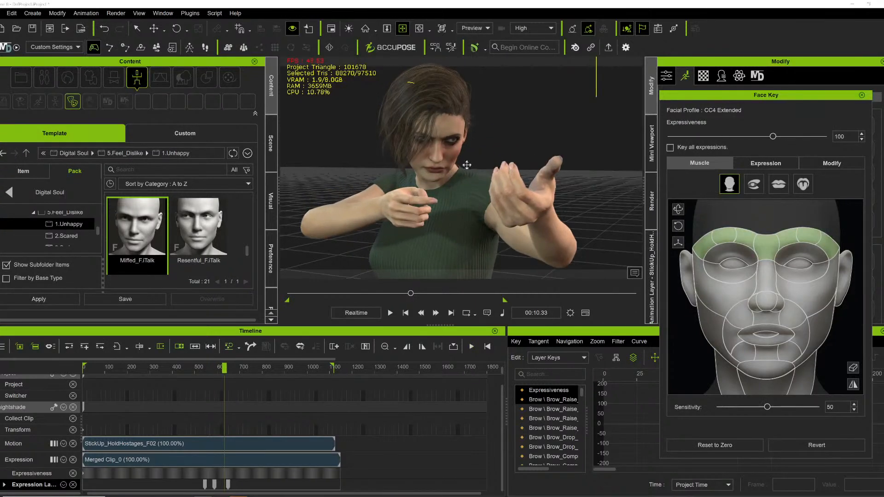
# - Shift the expression key at the start of the head turn slightly earlier than 00:09.04
pyautogui.moveTo(467, 165); pyautogui.dragTo(425, 158, button='right')
pyautogui.click(206, 372)
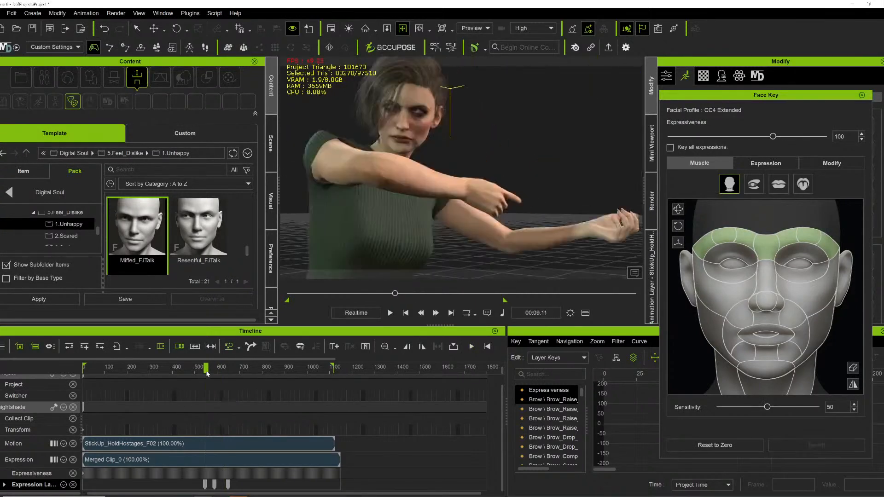
pyautogui.click(199, 484)
pyautogui.click(205, 484)
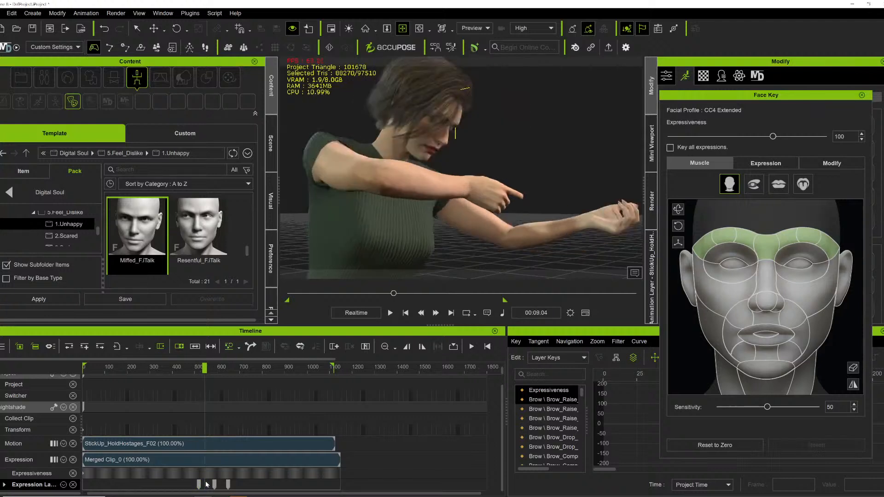
# - Key the facial expression at 00:09.13 and play the head turn to 00:10.32 to check it
pyautogui.click(207, 371)
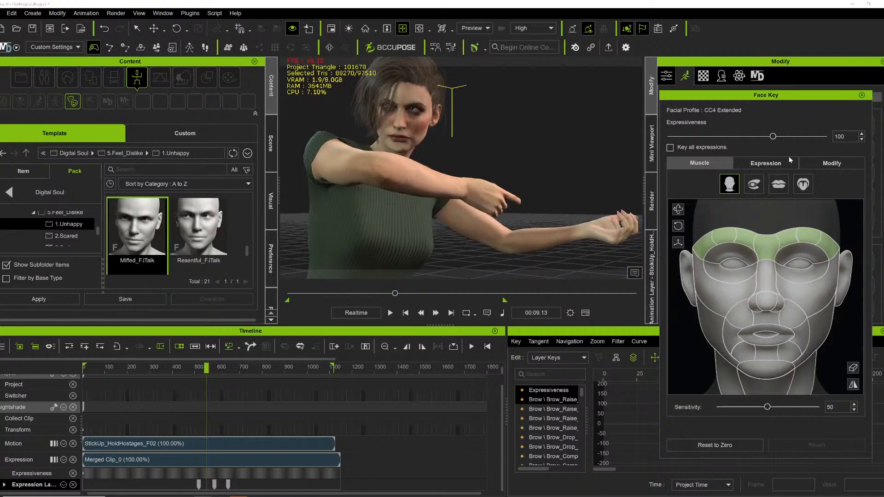
pyautogui.scroll(-3, 541, 133)
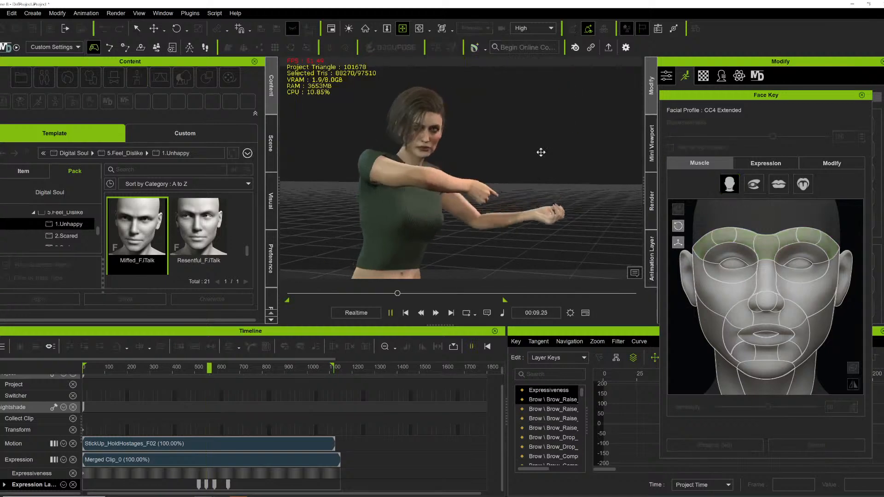
pyautogui.press('space')
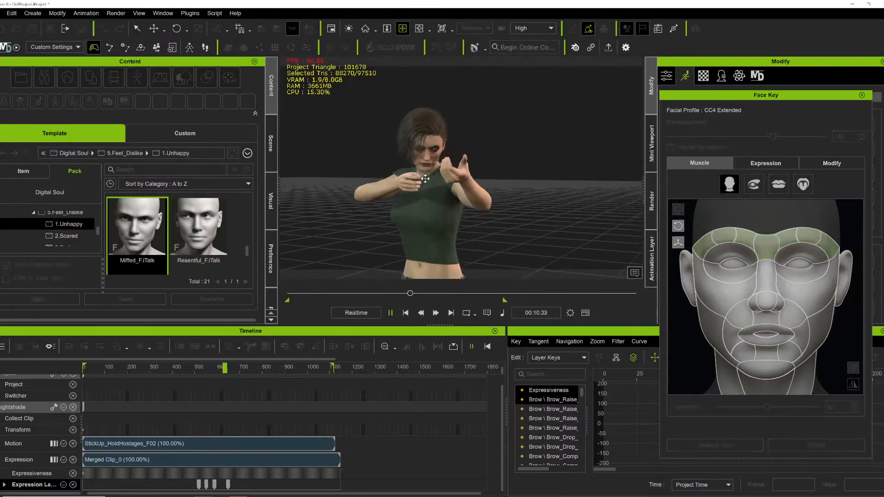
pyautogui.press('space')
# - Key a brow adjustment at 00:09.34 between the existing expression keys and replay the head turn to check it
pyautogui.click(218, 486)
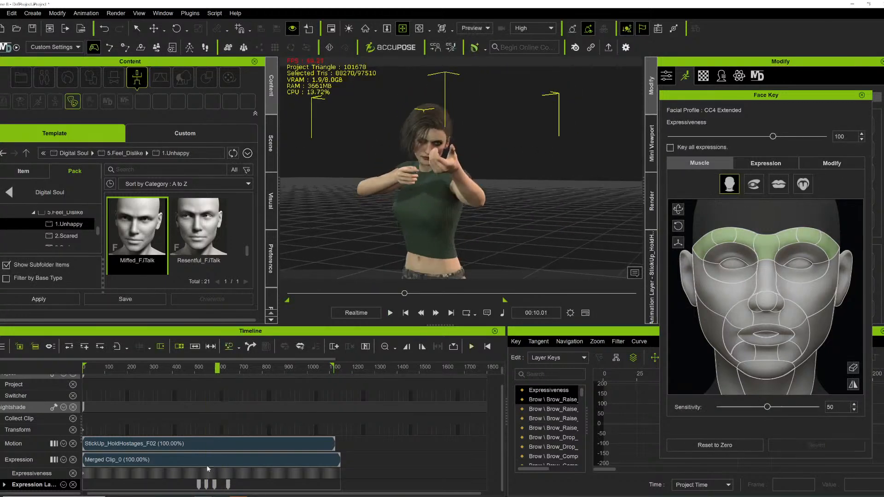
pyautogui.click(209, 482)
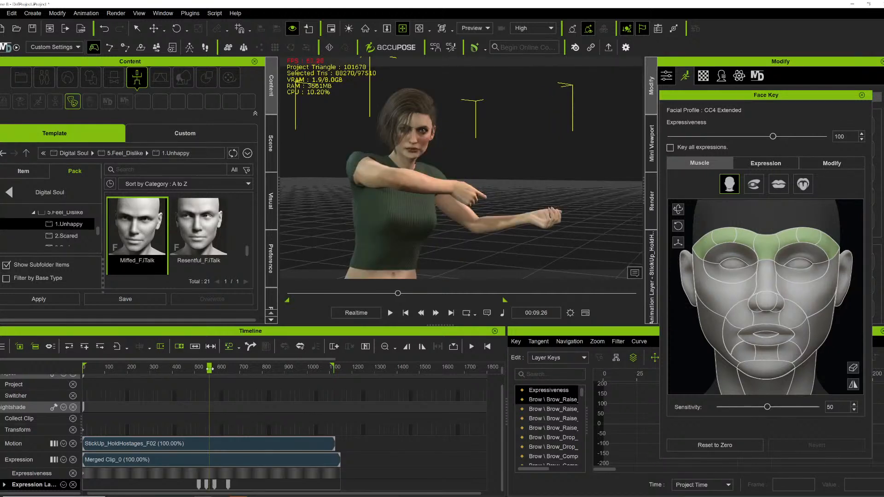
pyautogui.moveTo(210, 369); pyautogui.dragTo(211, 369)
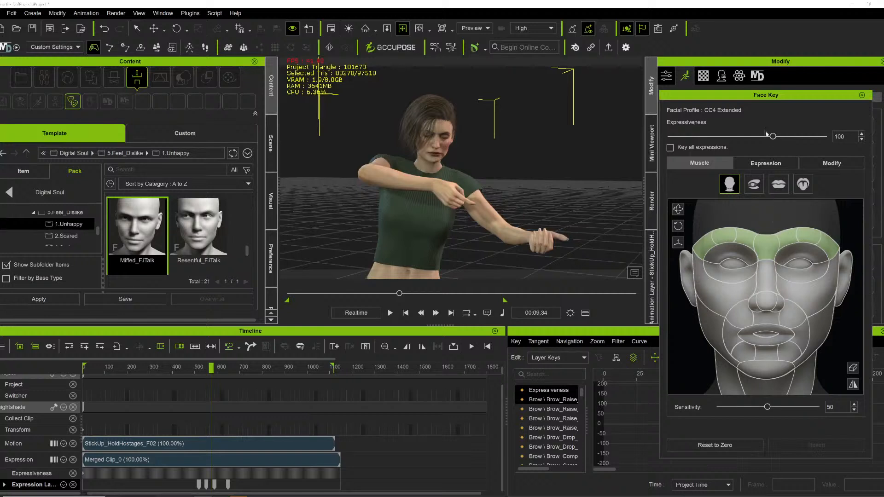
pyautogui.moveTo(766, 134); pyautogui.dragTo(762, 125)
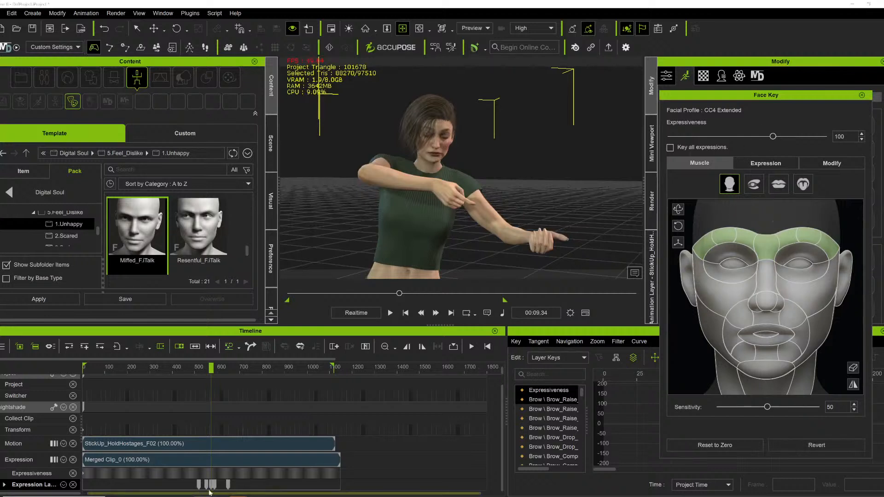
pyautogui.press('space')
pyautogui.press('space')
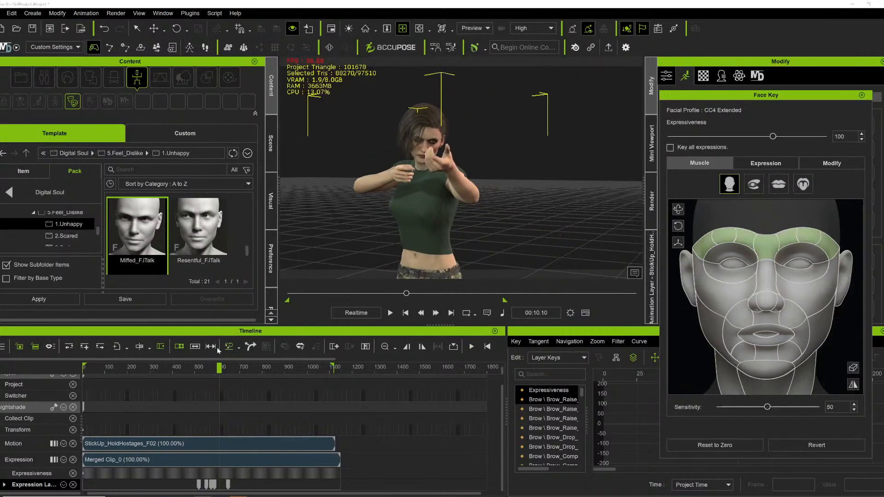
pyautogui.click(202, 368)
pyautogui.press('space')
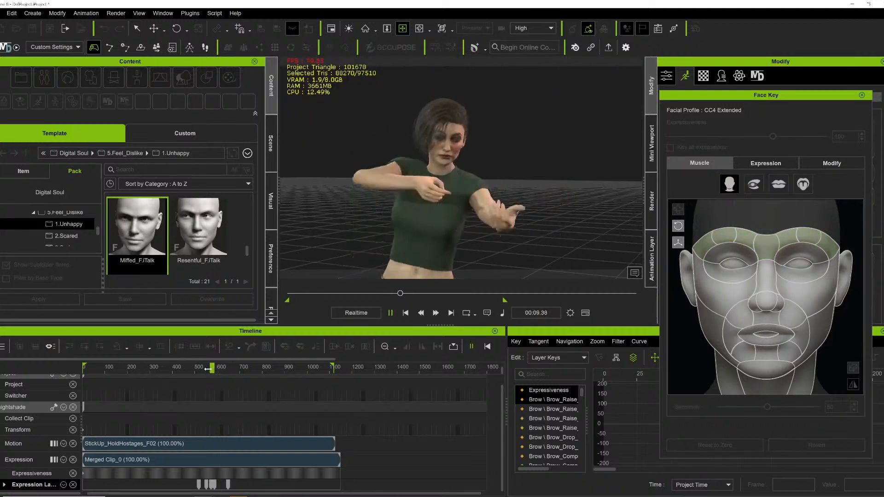
pyautogui.press('space')
# - Return to the expression key at 00:09.34, lower the brows there and replay to 00:10.12
pyautogui.scroll(2, 372, 214)
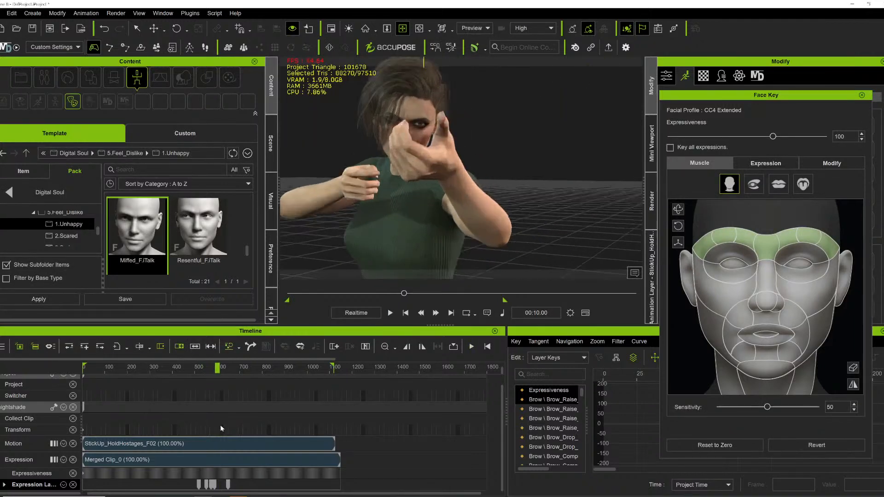
pyautogui.click(212, 484)
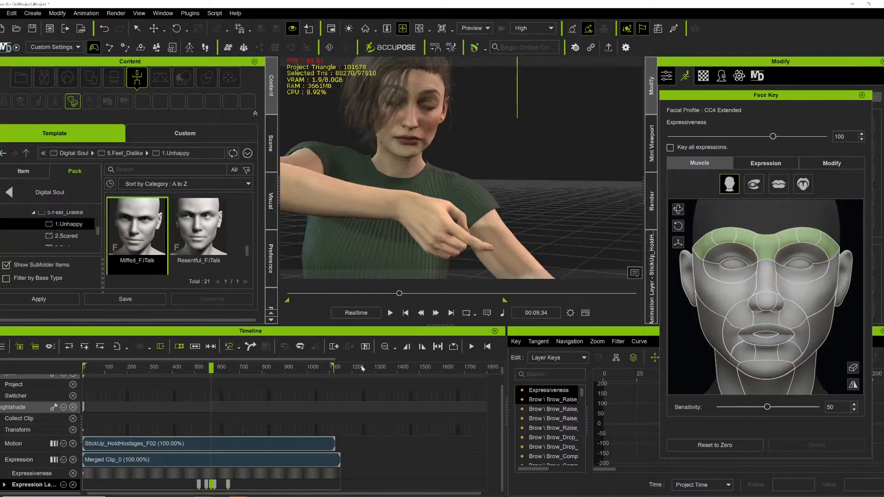
pyautogui.moveTo(757, 235); pyautogui.dragTo(747, 254)
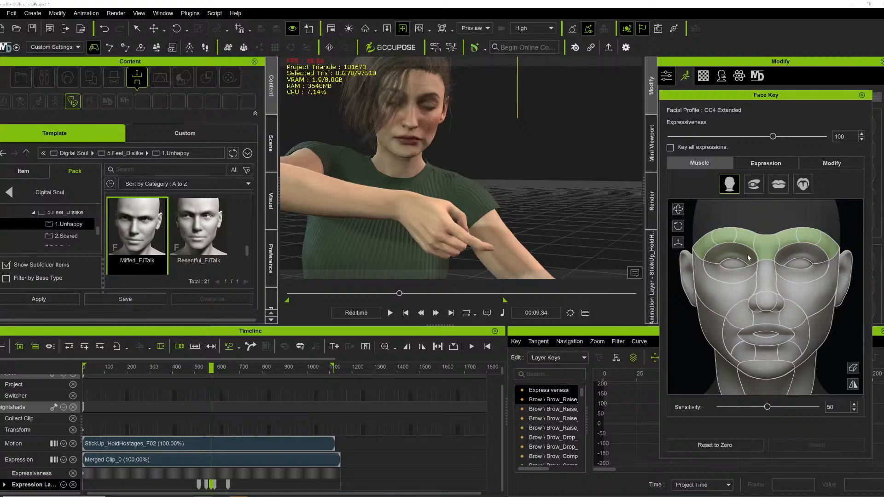
pyautogui.scroll(-2, 517, 159)
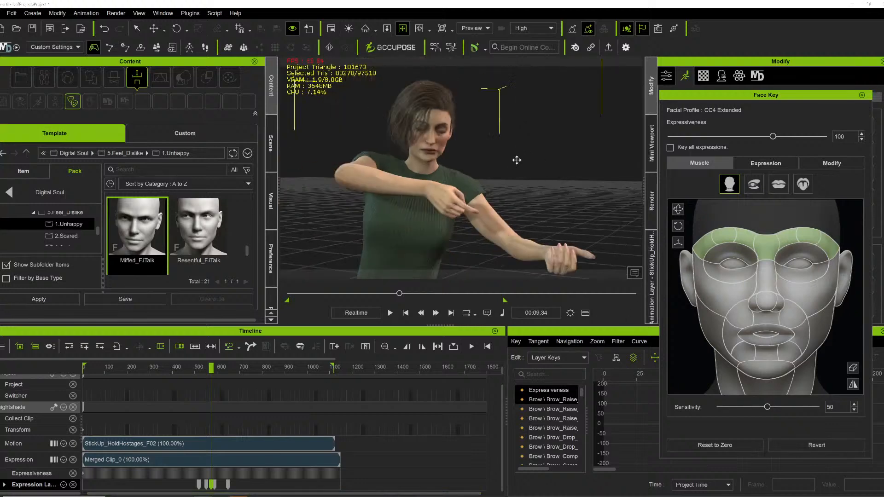
pyautogui.press('space')
pyautogui.press('space')
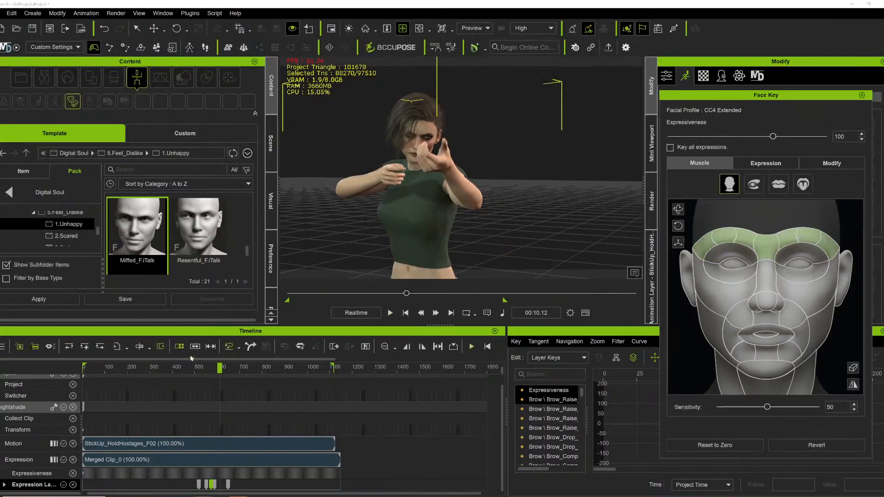
# - Replay the head turn from 00:08.29 to 00:09.26 and examine the face there close up
pyautogui.click(194, 369)
pyautogui.press('space')
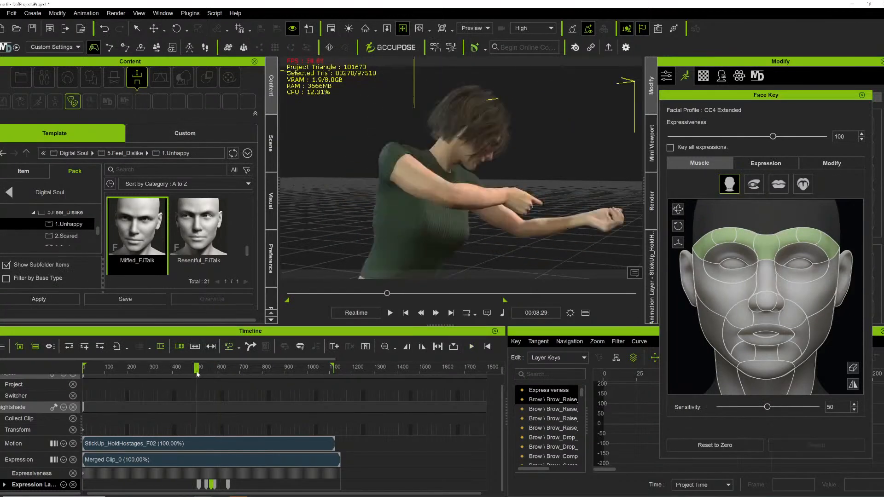
pyautogui.press('space')
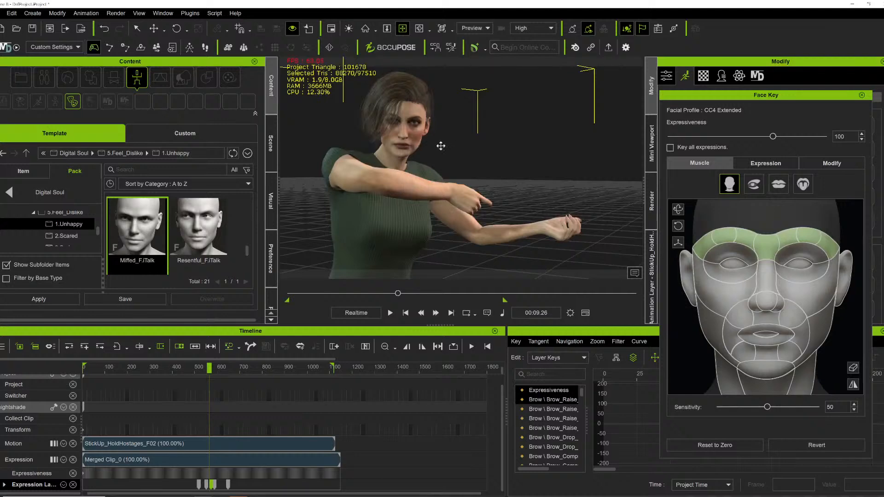
pyautogui.scroll(2, 501, 153)
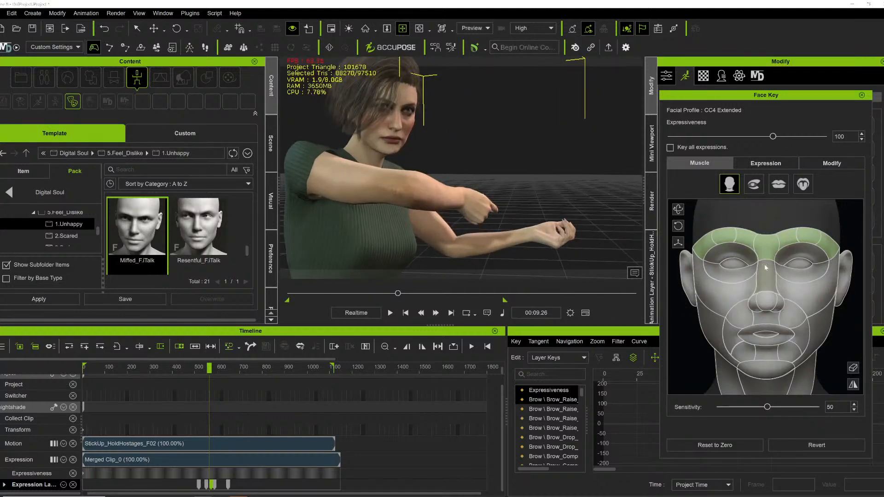
# - Play the head turn onward from 00:09.26, and replay it from just after frame 500 to 00:10.24
pyautogui.press('space')
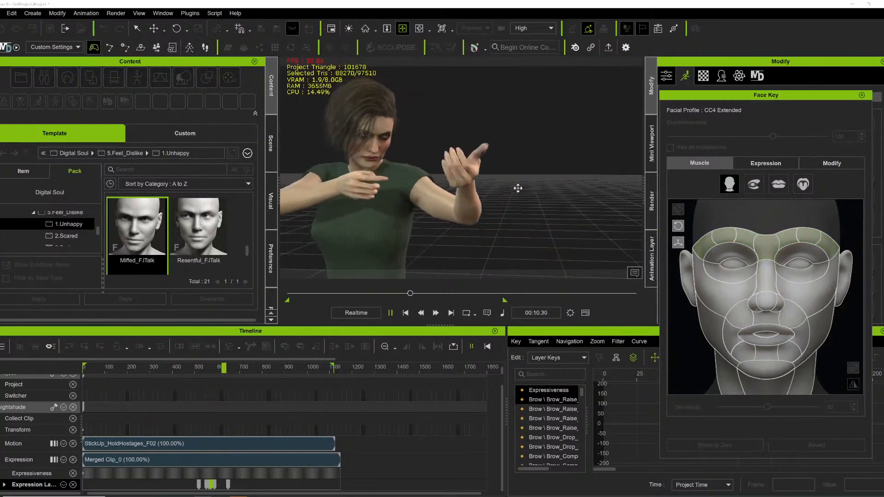
pyautogui.press('space')
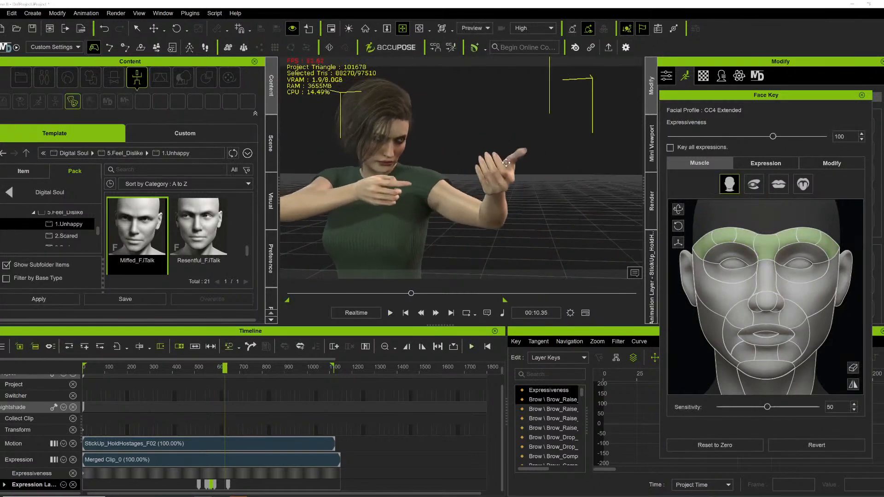
pyautogui.click(201, 367)
pyautogui.press('space')
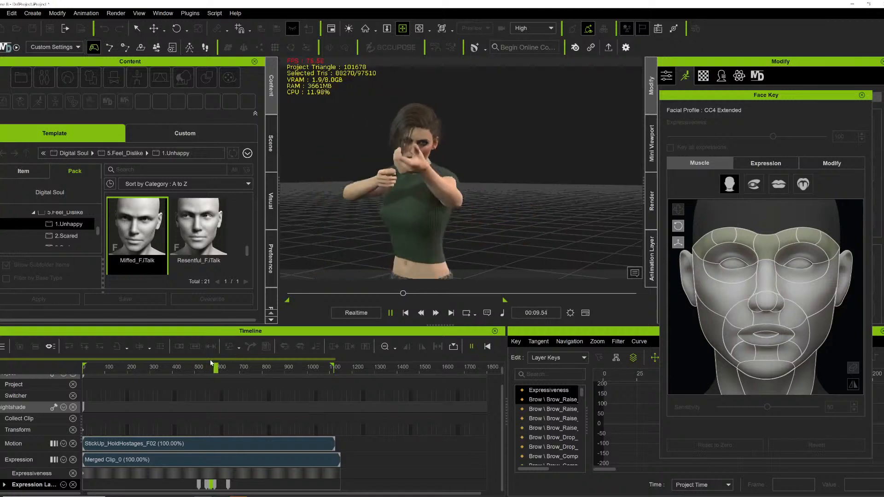
pyautogui.press('space')
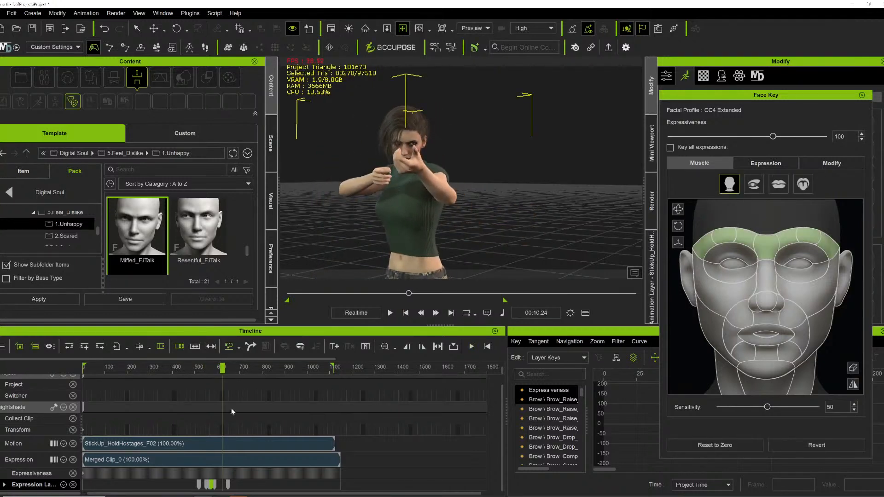
# - Play the hold-hostages motion from about frame 100 to 00:10.32 while viewing the character from the side and front
pyautogui.click(106, 367)
pyautogui.press('space')
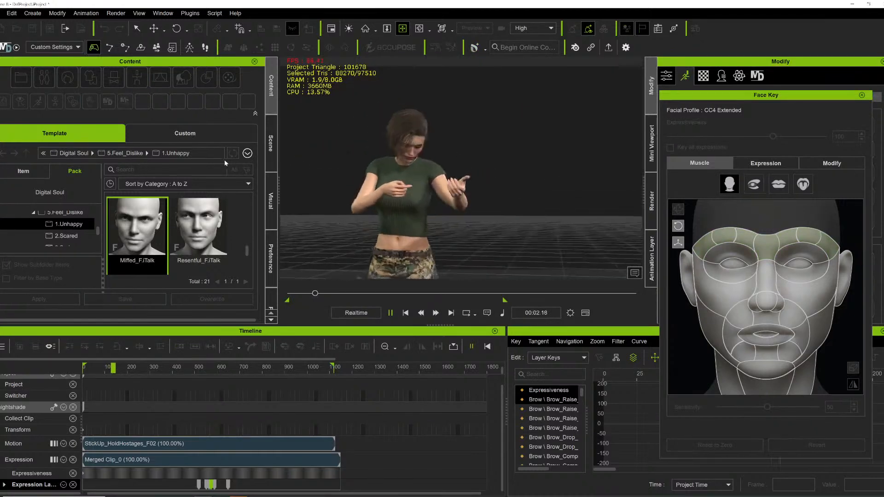
pyautogui.moveTo(407, 165); pyautogui.dragTo(463, 186, button='right')
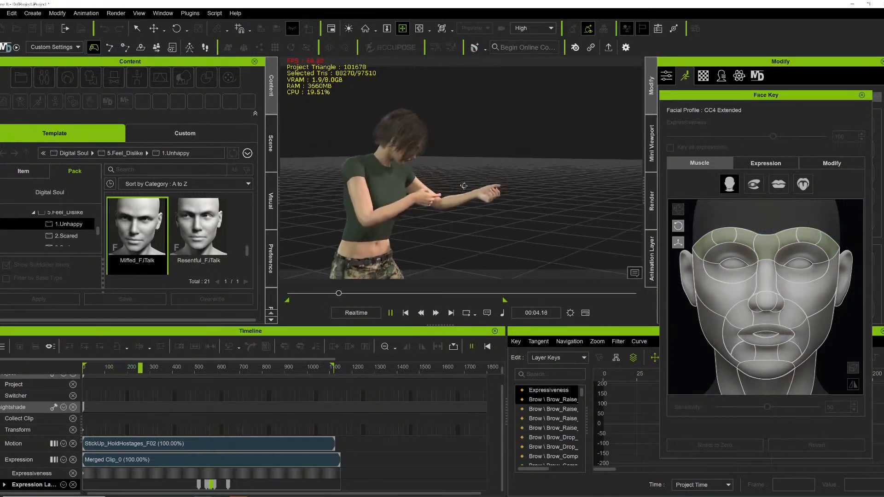
pyautogui.moveTo(464, 186); pyautogui.dragTo(485, 205, button='middle')
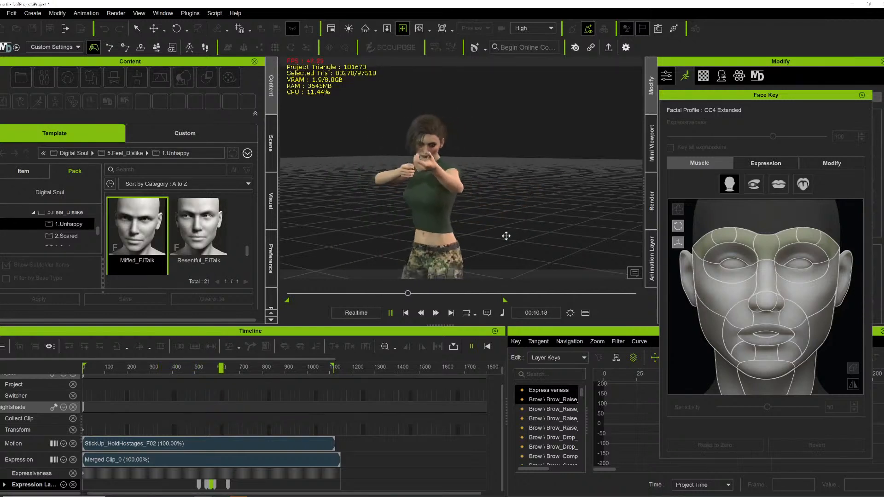
pyautogui.press('space')
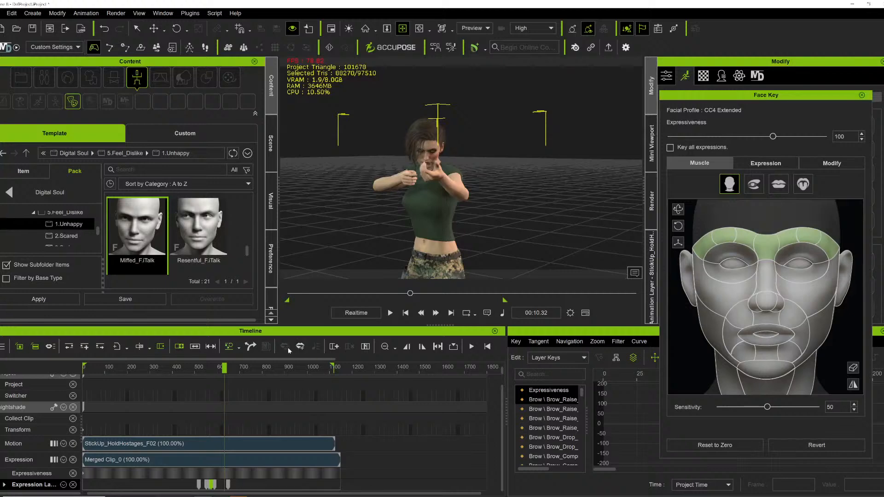
# - Examine the character's pose at 00:10.32 from several angles, from a close view of the face to the full body
pyautogui.moveTo(426, 147); pyautogui.dragTo(582, 150, button='right')
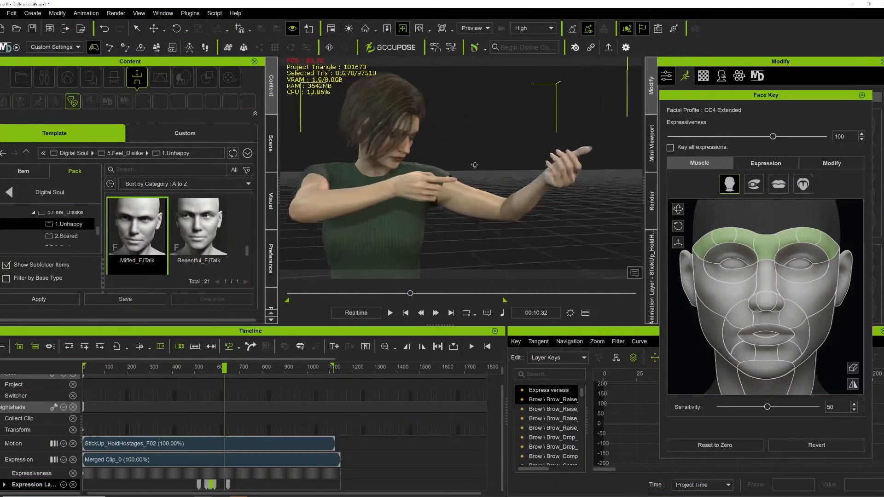
pyautogui.moveTo(507, 150); pyautogui.dragTo(366, 143, button='right')
pyautogui.scroll(-4, 379, 151)
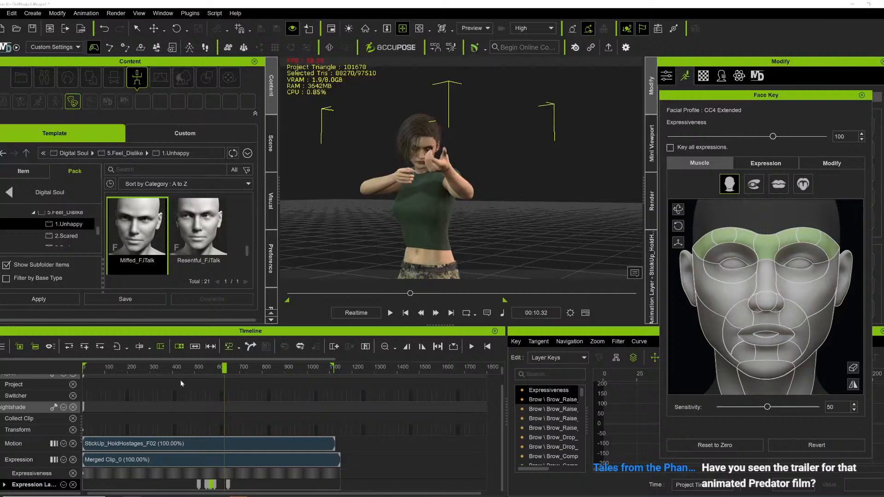
pyautogui.moveTo(421, 166); pyautogui.dragTo(561, 231, button='right')
pyautogui.scroll(-5, 517, 216)
pyautogui.moveTo(480, 203); pyautogui.dragTo(474, 106, button='middle')
pyautogui.moveTo(474, 106); pyautogui.dragTo(337, 161, button='right')
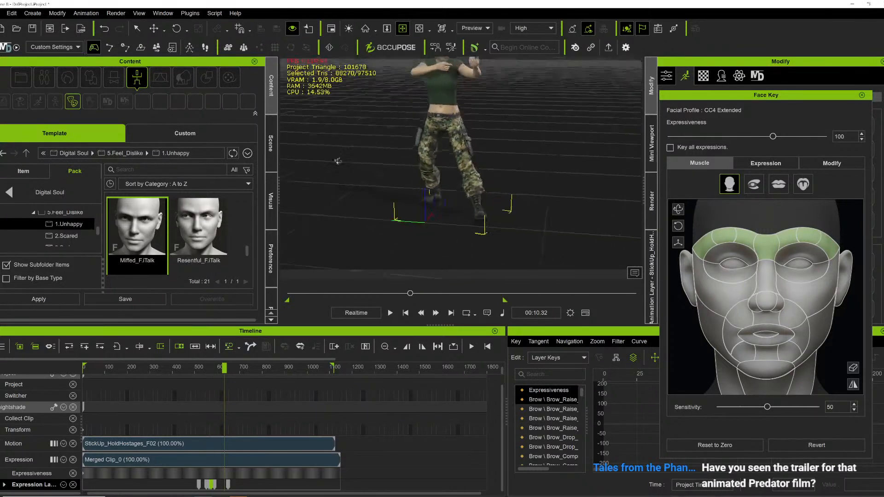
pyautogui.moveTo(470, 137); pyautogui.dragTo(473, 178, button='middle')
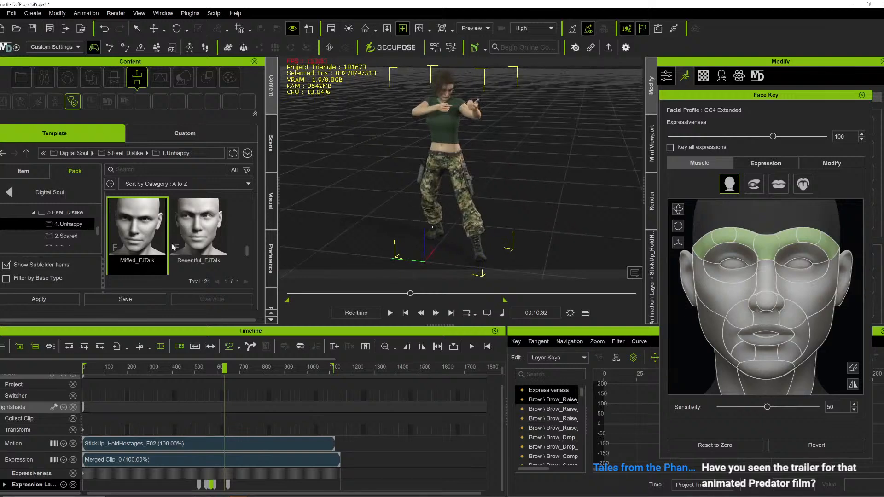
# - Play the motion from the start to 00:03.42 with the whole body in view
pyautogui.press('space')
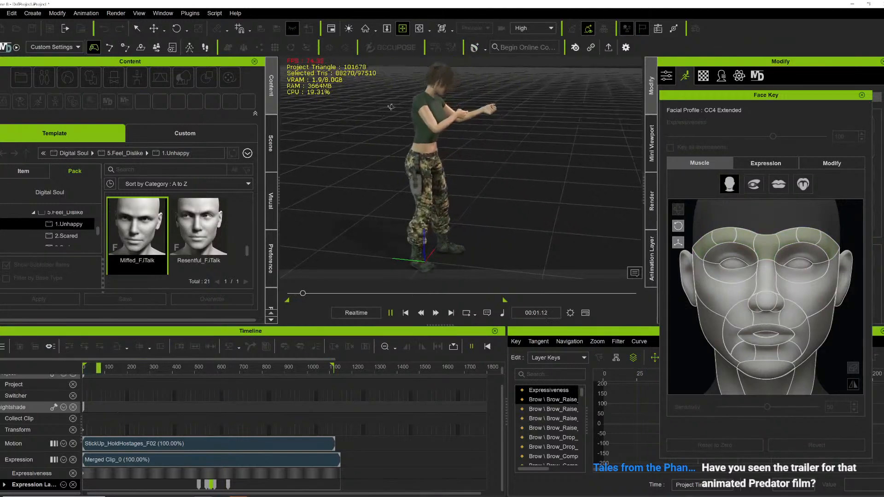
pyautogui.moveTo(544, 108); pyautogui.dragTo(337, 154, button='right')
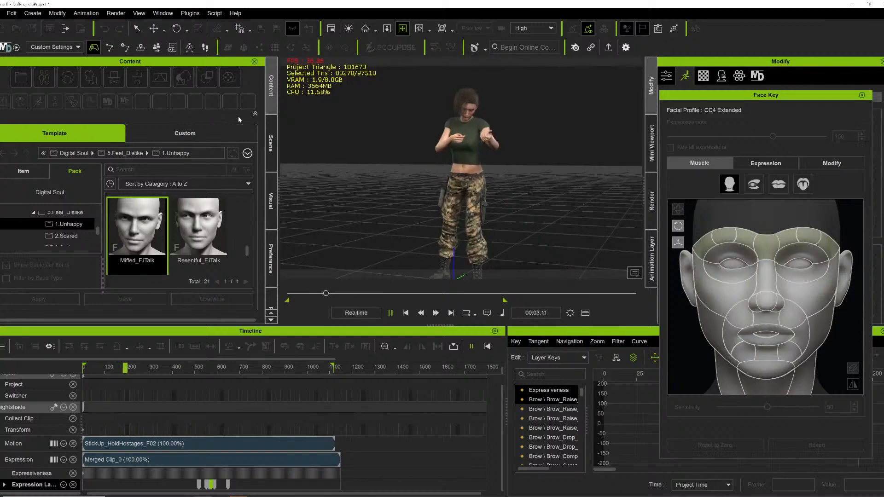
pyautogui.press('space')
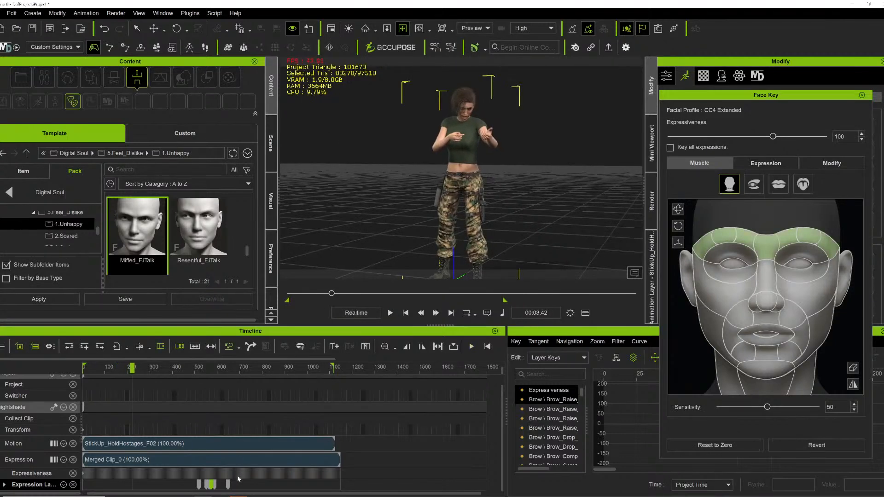
# - Switch to the Epic Games Launcher, open the ATOUCHOFPOISON project from the Unreal Engine library and minimise the launcher
pyautogui.click(221, 496)
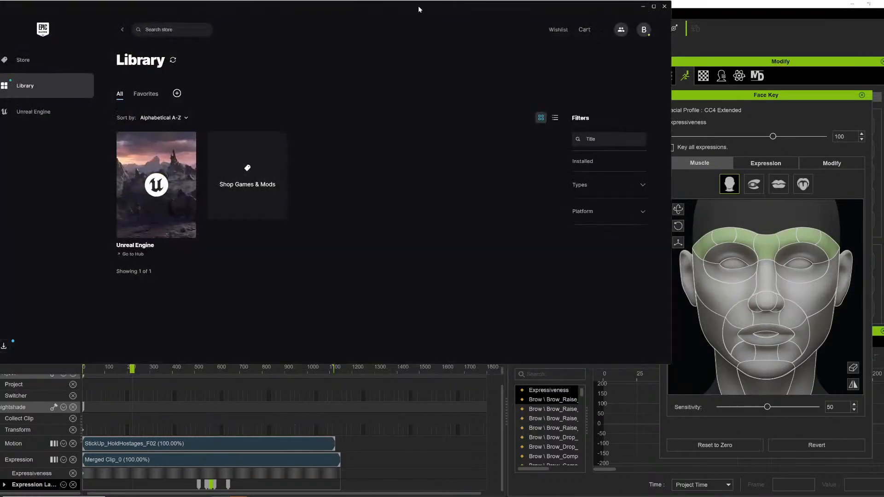
pyautogui.moveTo(419, 6); pyautogui.dragTo(471, 20)
pyautogui.click(218, 186)
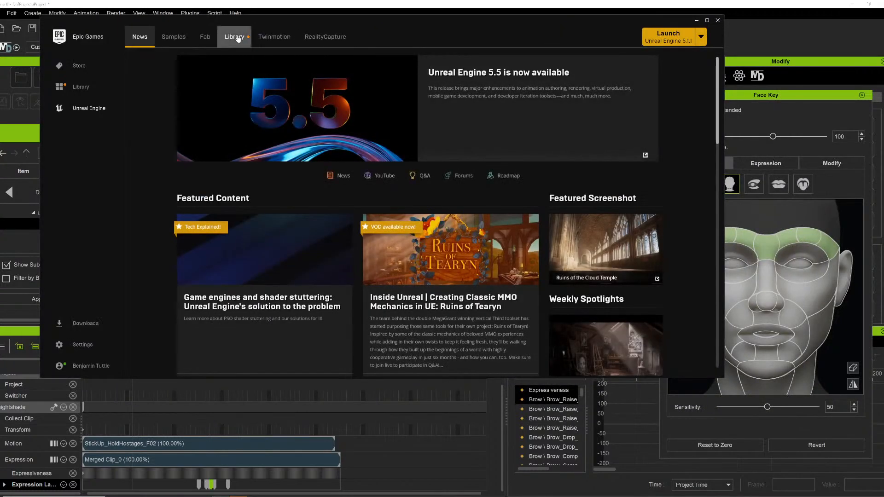
pyautogui.click(235, 37)
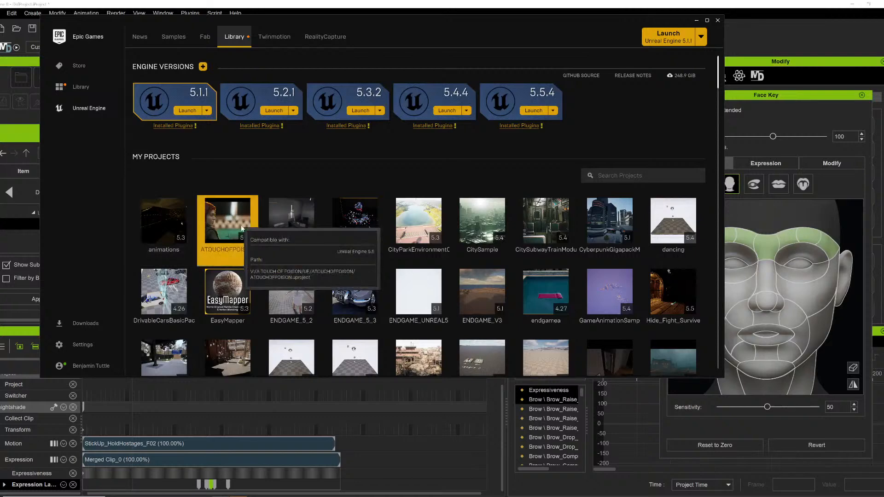
pyautogui.click(696, 20)
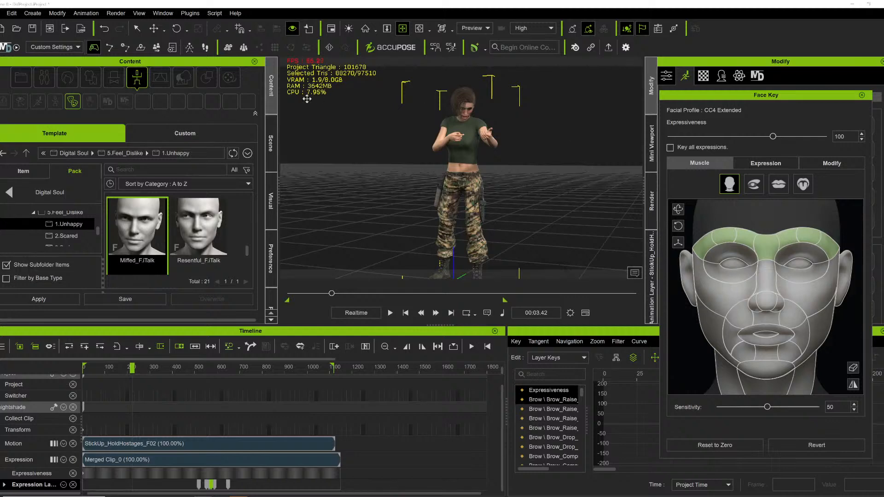
# - Examine the character's upper body and face at 00:03.42 from several sides and close the Face Key window
pyautogui.moveTo(417, 118); pyautogui.dragTo(526, 123, button='right')
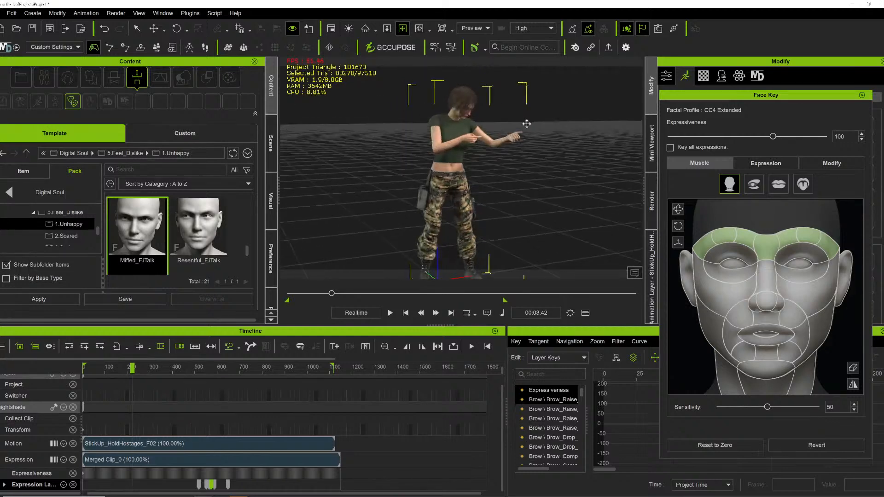
pyautogui.moveTo(526, 124); pyautogui.dragTo(505, 150, button='middle')
pyautogui.scroll(5, 505, 150)
pyautogui.moveTo(496, 151); pyautogui.dragTo(422, 117, button='right')
pyautogui.moveTo(422, 116); pyautogui.dragTo(499, 168, button='middle')
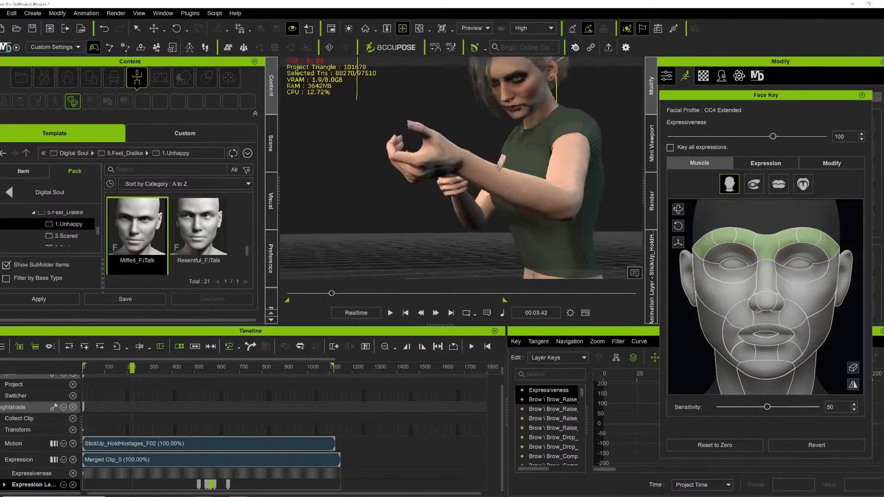
pyautogui.moveTo(499, 168); pyautogui.dragTo(537, 164, button='right')
pyautogui.moveTo(536, 164); pyautogui.dragTo(472, 178, button='middle')
pyautogui.scroll(-5, 472, 177)
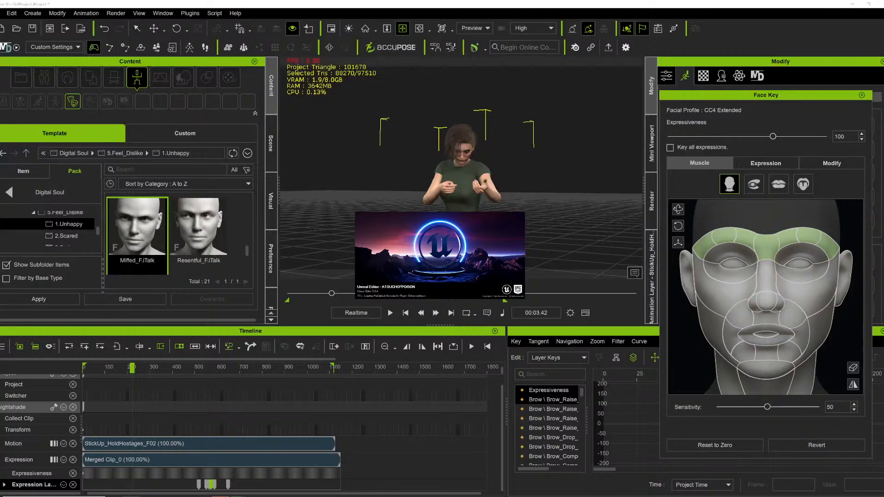
pyautogui.click(861, 95)
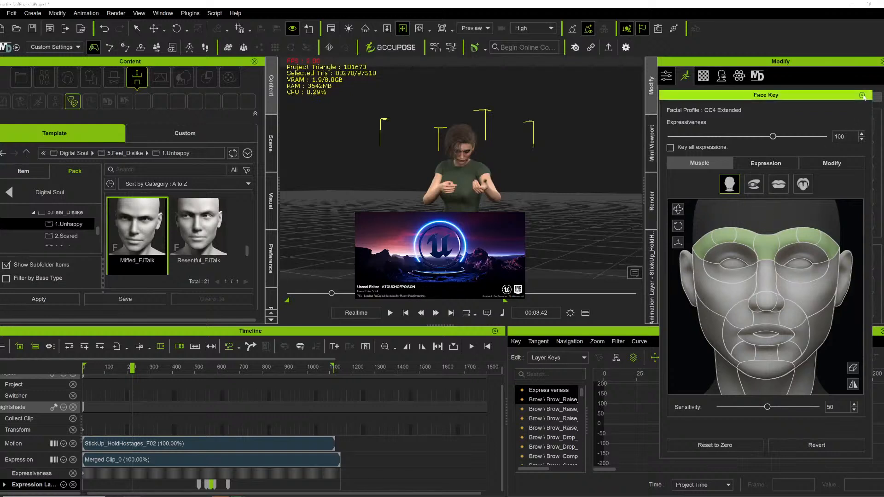
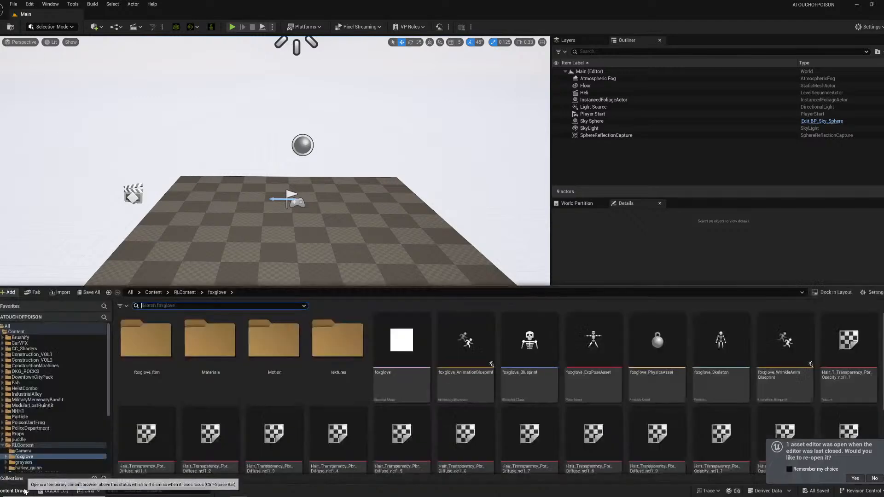
# - In the ATOUCHOFPOISON Unreal project, open the diner level from the Sets content folder
pyautogui.click(19, 491)
pyautogui.scroll(-3, 81, 441)
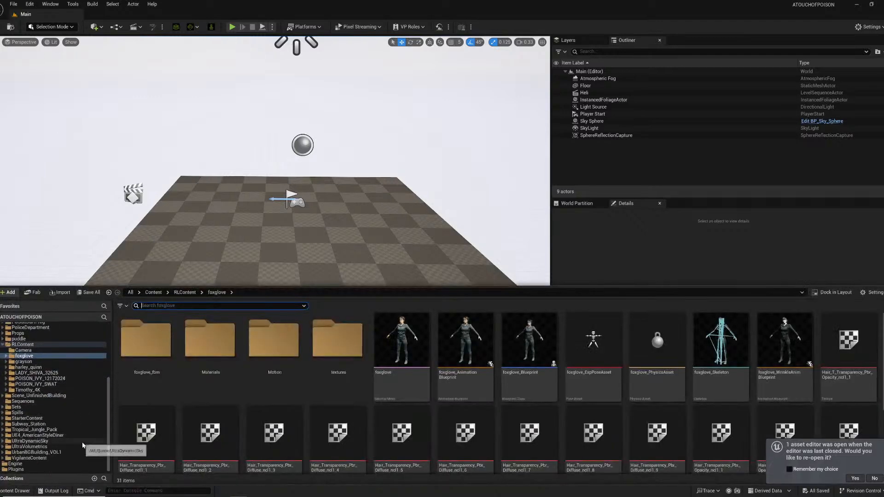
pyautogui.scroll(3, 82, 445)
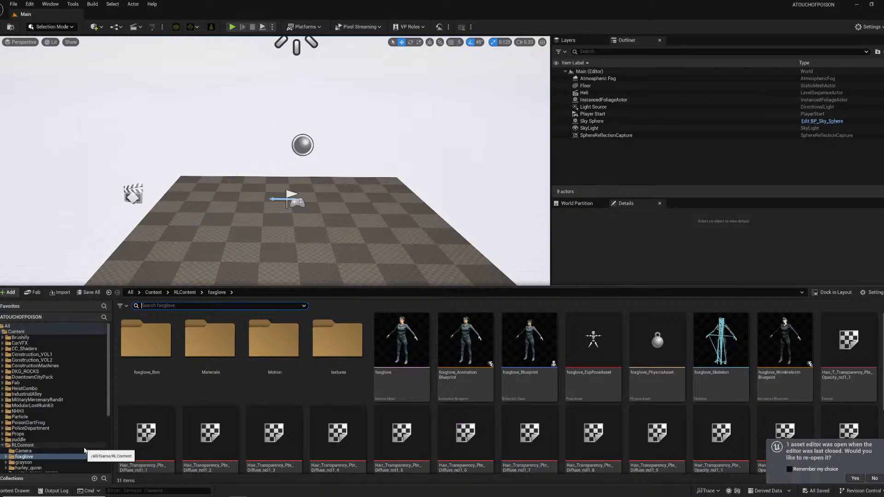
pyautogui.click(17, 332)
pyautogui.scroll(-9, 35, 424)
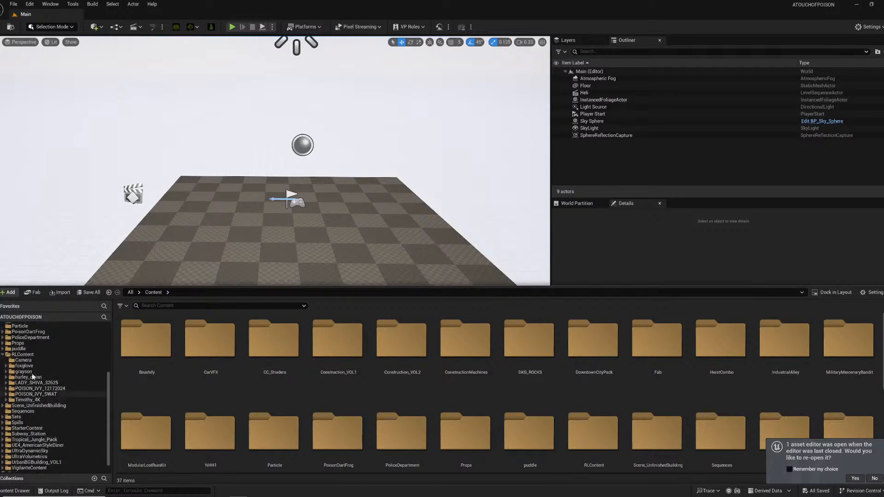
pyautogui.click(26, 407)
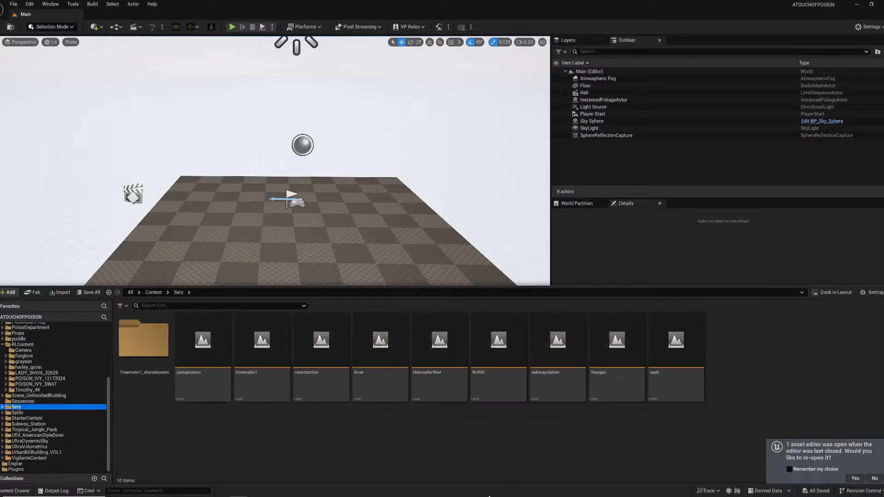
pyautogui.doubleClick(387, 358)
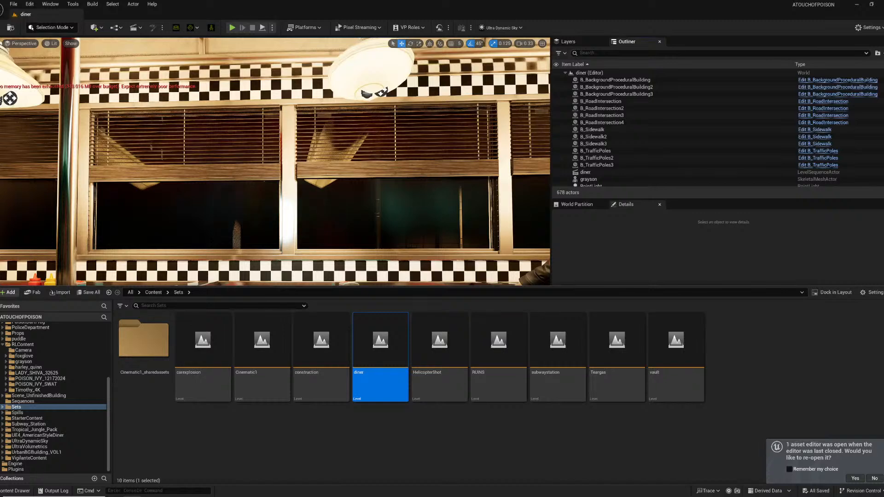
# - Switch to the browser's Fab listing for Painterly Cel Toon Outline Post Process Material and view its early preview images
pyautogui.moveTo(883, 230); pyautogui.dragTo(189, 1)
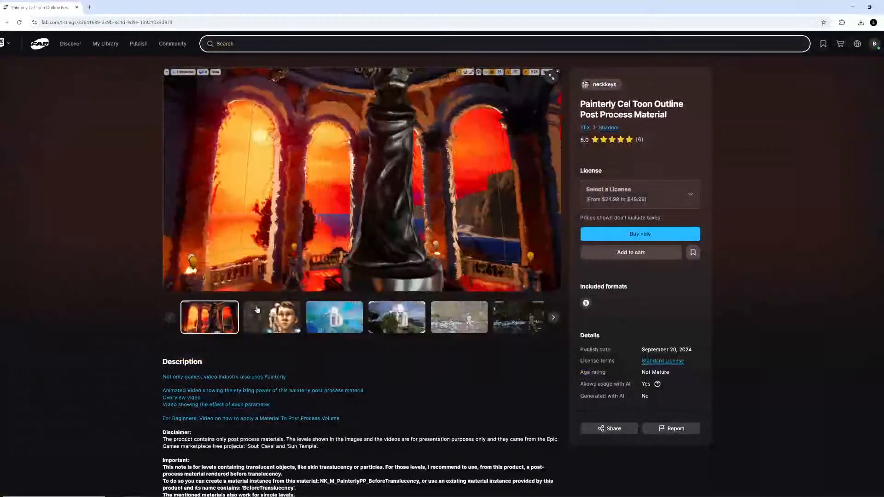
pyautogui.click(285, 323)
pyautogui.click(374, 328)
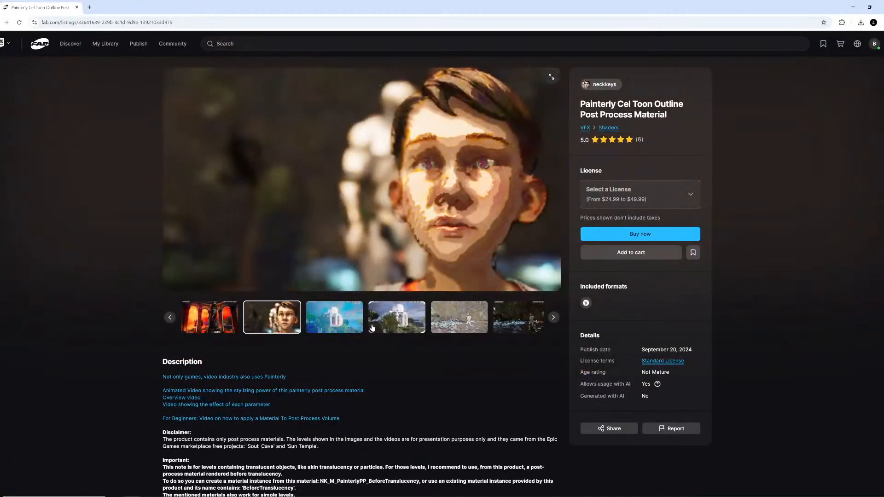
pyautogui.click(449, 322)
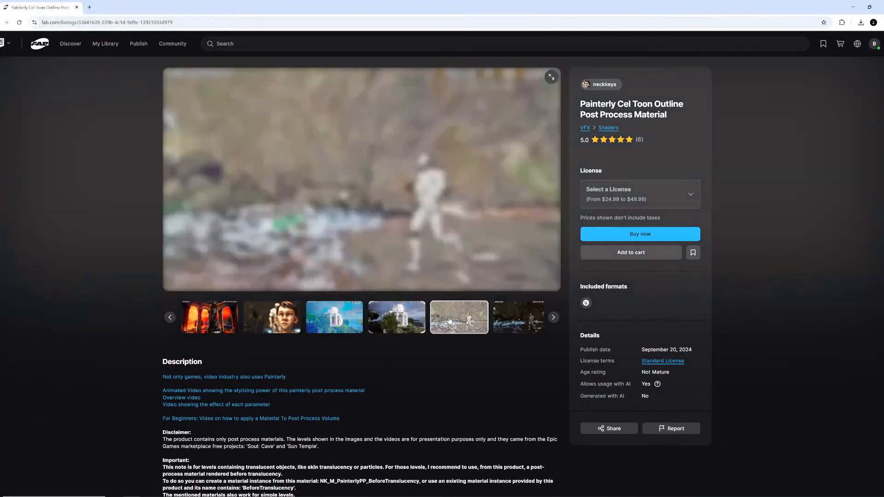
# - Go through the rest of the listing's preview gallery to the last image, examining the painterly, outline and colour variations
pyautogui.click(553, 318)
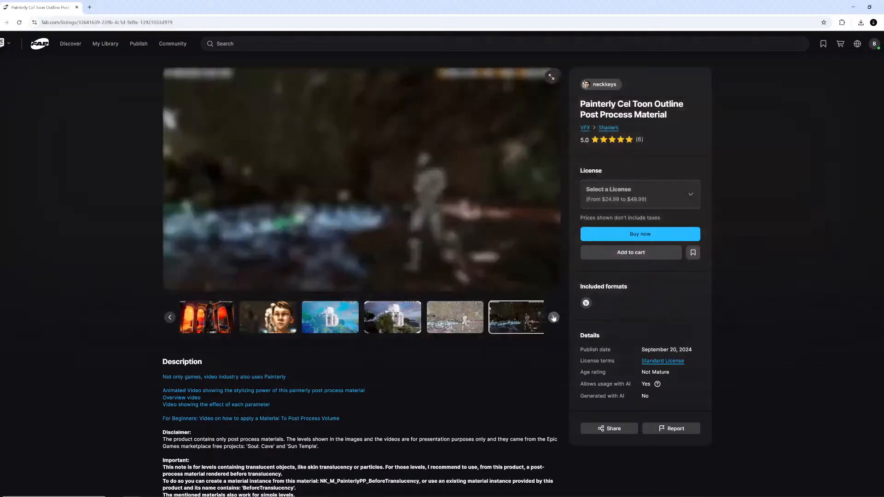
pyautogui.click(554, 318)
pyautogui.click(554, 318)
pyautogui.click(553, 318)
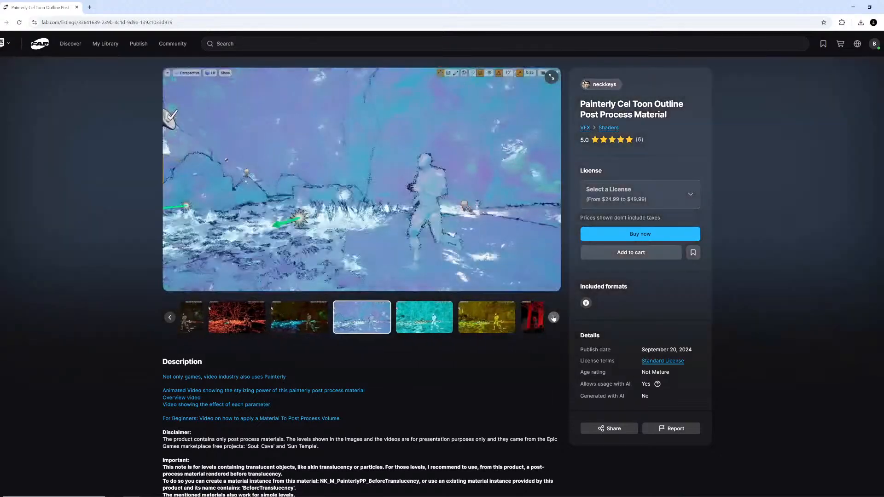
pyautogui.click(553, 318)
pyautogui.click(553, 318)
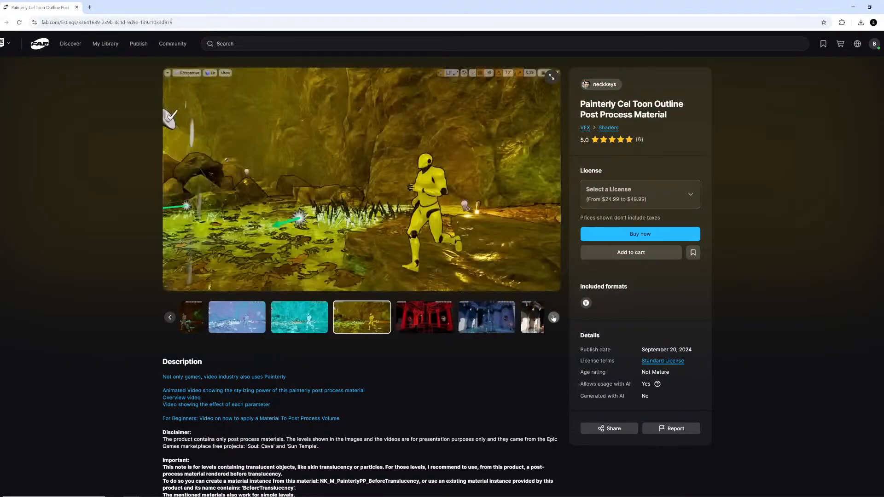
pyautogui.click(553, 318)
pyautogui.click(553, 318)
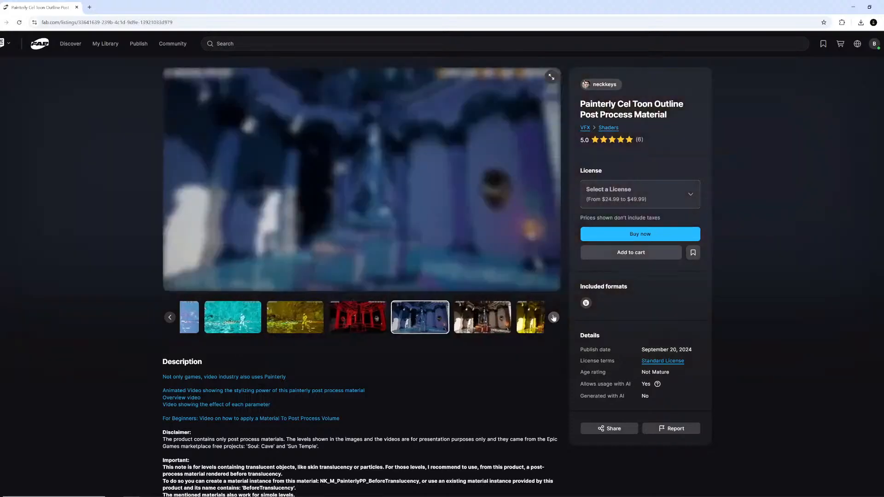
pyautogui.click(553, 318)
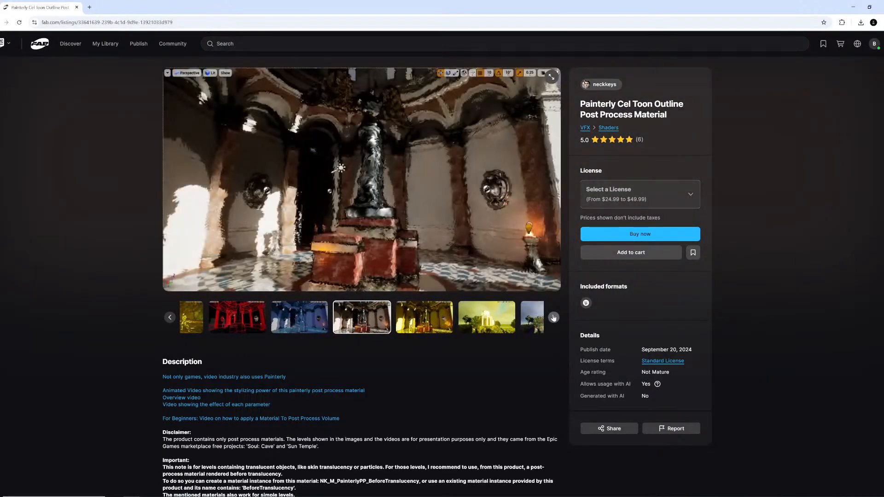
pyautogui.click(553, 318)
pyautogui.click(553, 317)
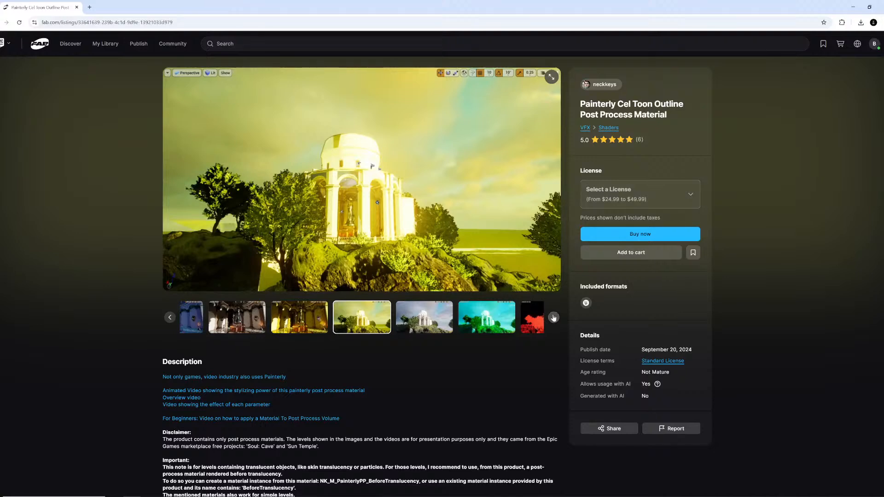
pyautogui.click(553, 317)
pyautogui.click(553, 318)
pyautogui.click(553, 318)
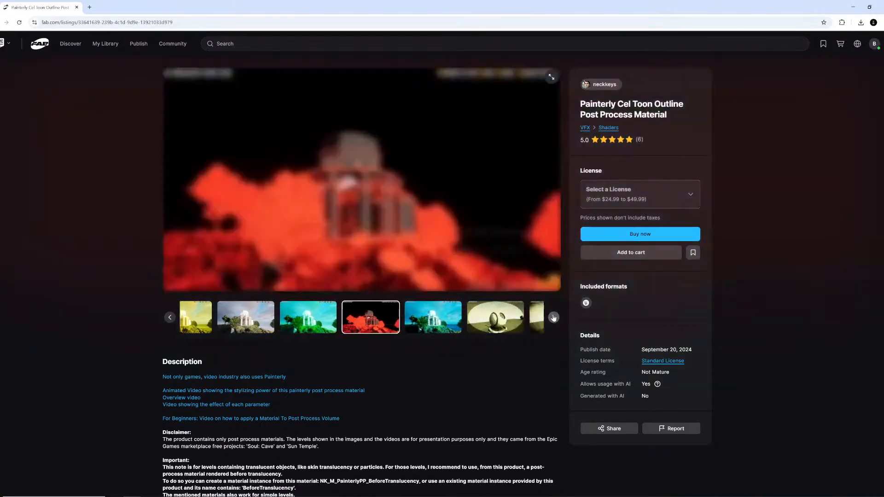
pyautogui.click(554, 317)
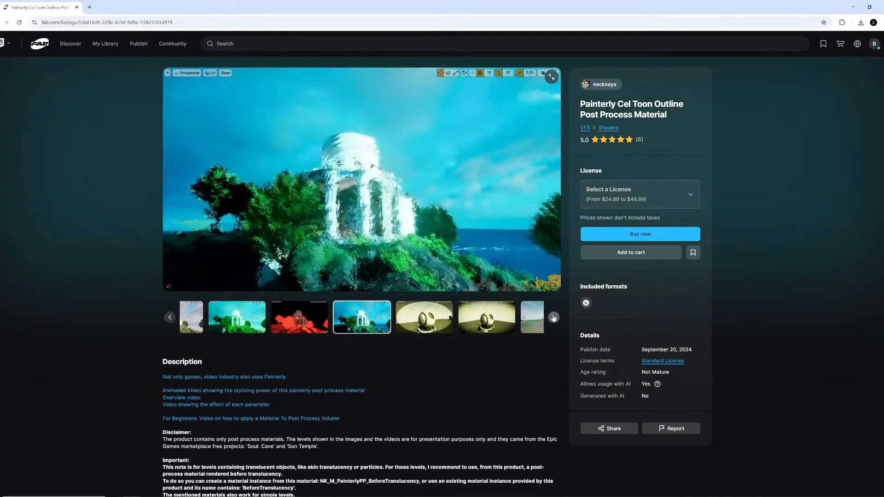
pyautogui.click(553, 318)
pyautogui.click(553, 318)
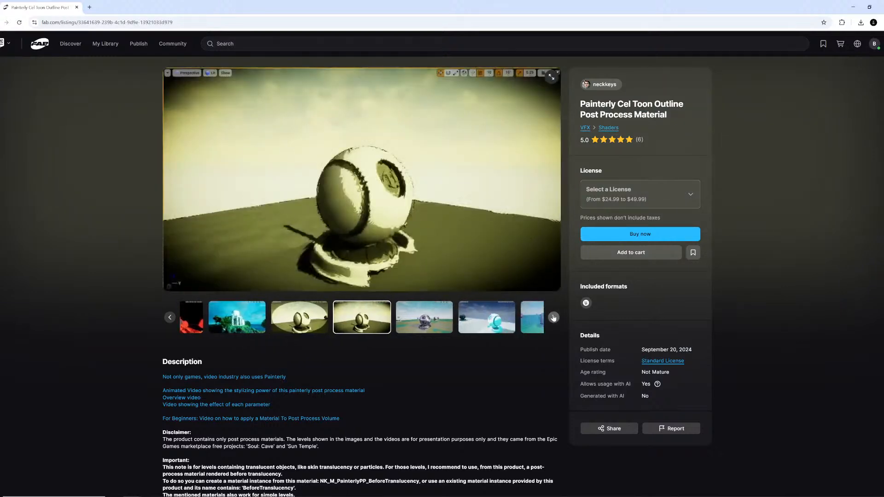
pyautogui.click(553, 317)
pyautogui.click(554, 318)
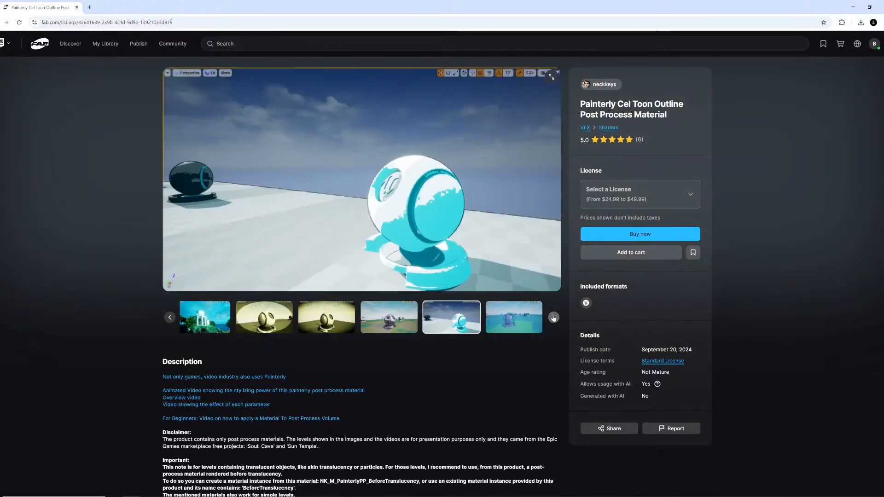
pyautogui.click(553, 317)
# - Compare the material-ball preview images at the end of the listing's gallery once more
pyautogui.click(326, 325)
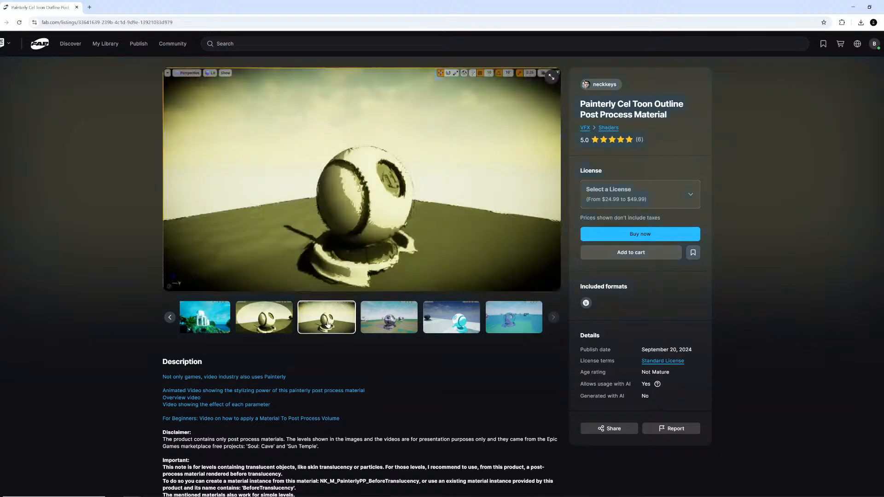
pyautogui.click(275, 324)
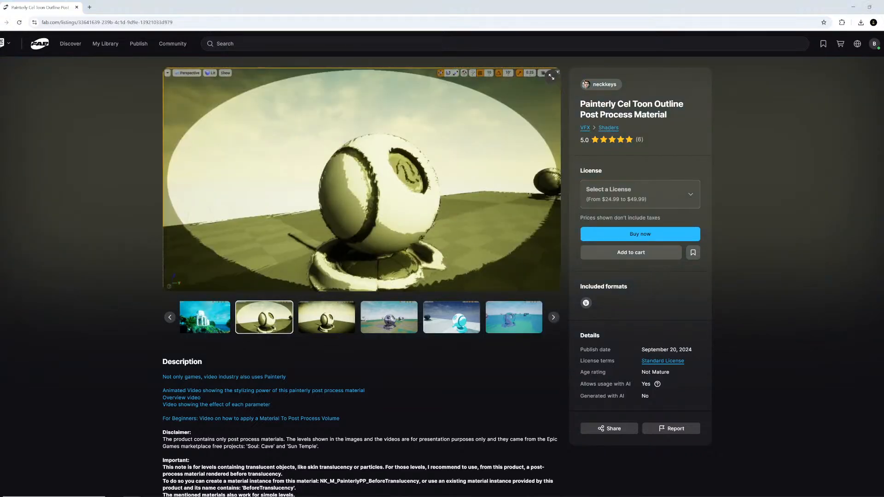
pyautogui.click(208, 316)
pyautogui.click(259, 317)
pyautogui.click(329, 320)
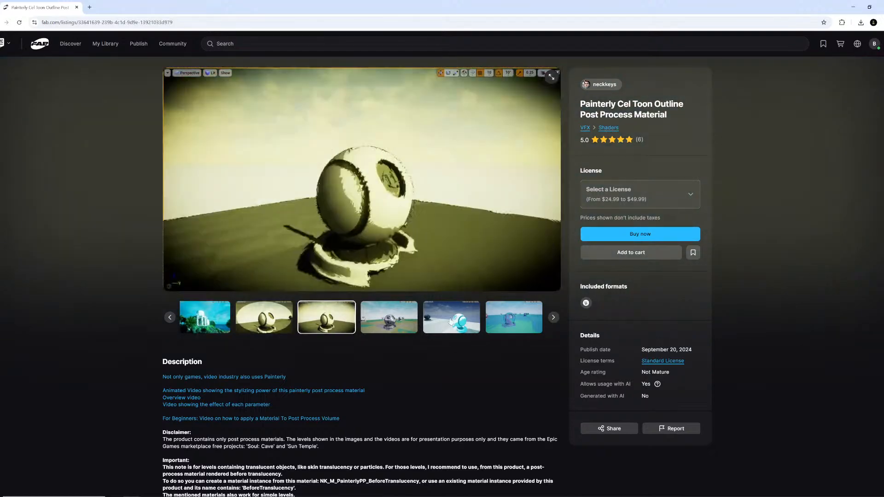
pyautogui.click(451, 320)
pyautogui.click(512, 319)
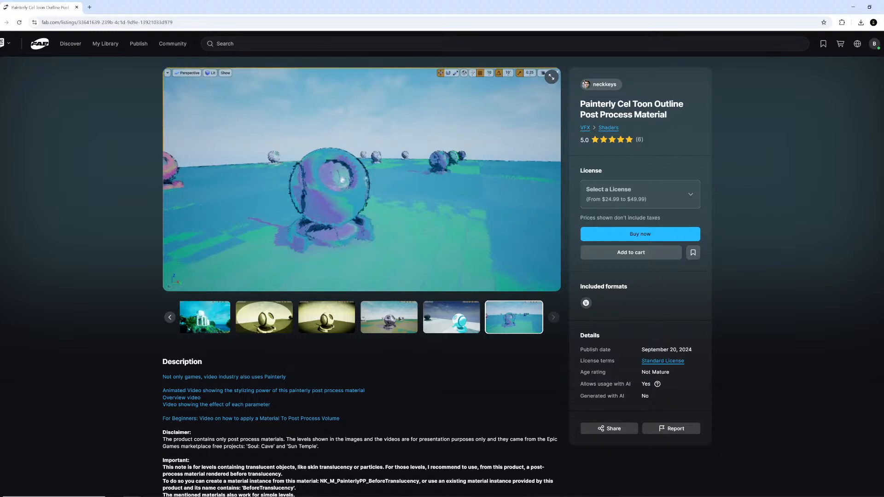
# - Switch to the Epic Games Launcher and open the Fab Library section of the Unreal Engine library
pyautogui.click(838, 496)
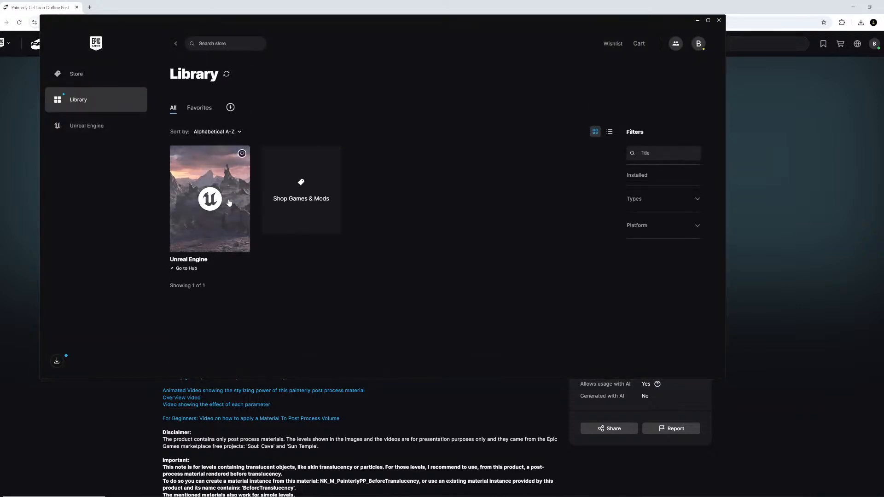
pyautogui.click(228, 203)
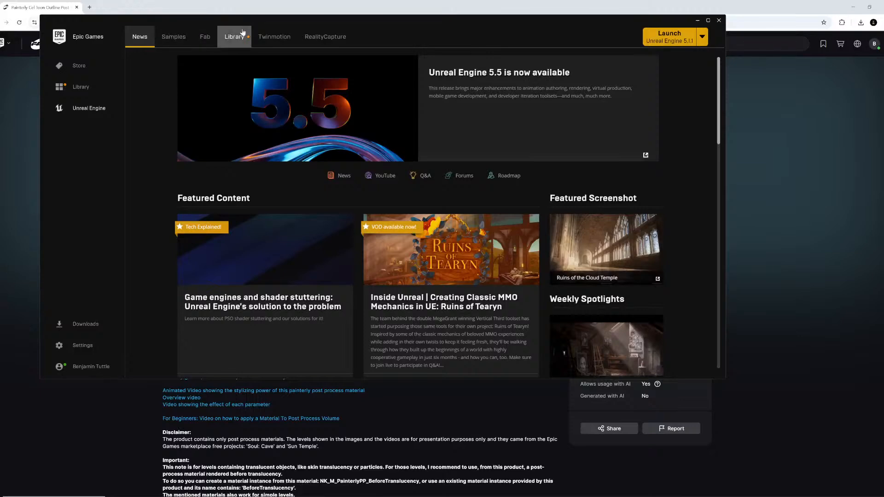
pyautogui.click(242, 33)
pyautogui.scroll(-3, 549, 307)
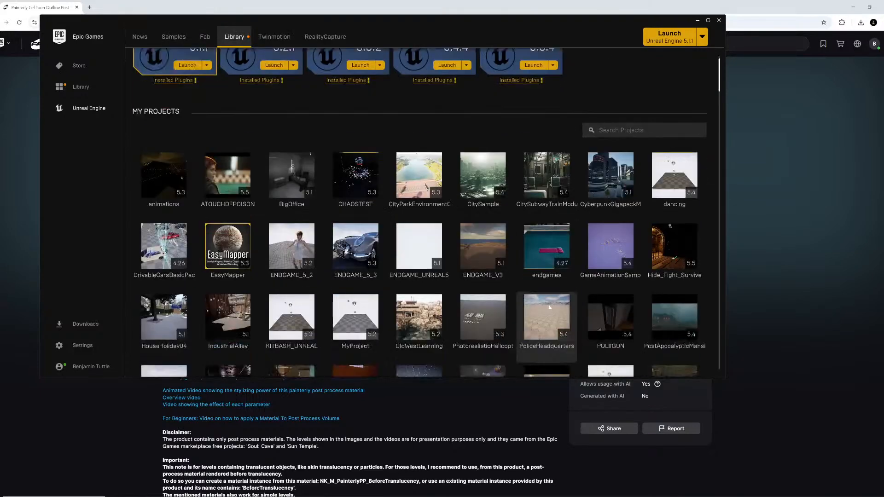
pyautogui.scroll(-8, 549, 307)
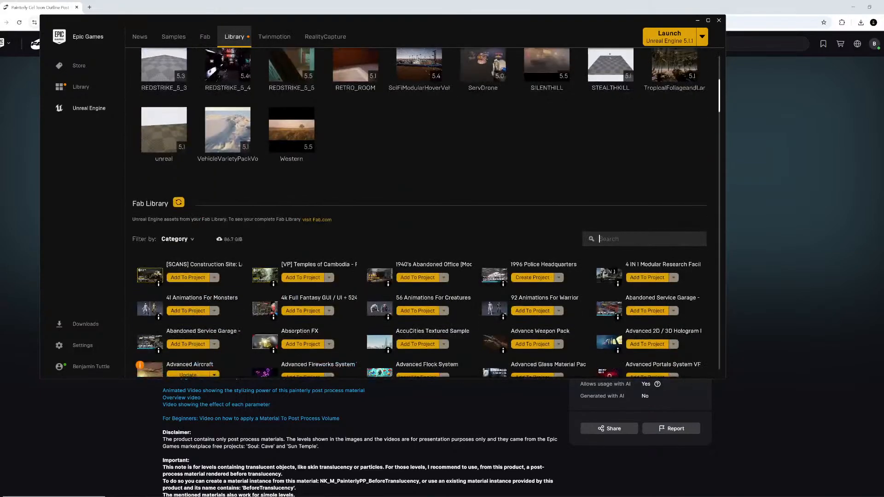
# - Search the Fab Library for "toon"
pyautogui.click(644, 239)
pyautogui.write('tppn')
pyautogui.press('BackSpace')
pyautogui.press('BackSpace')
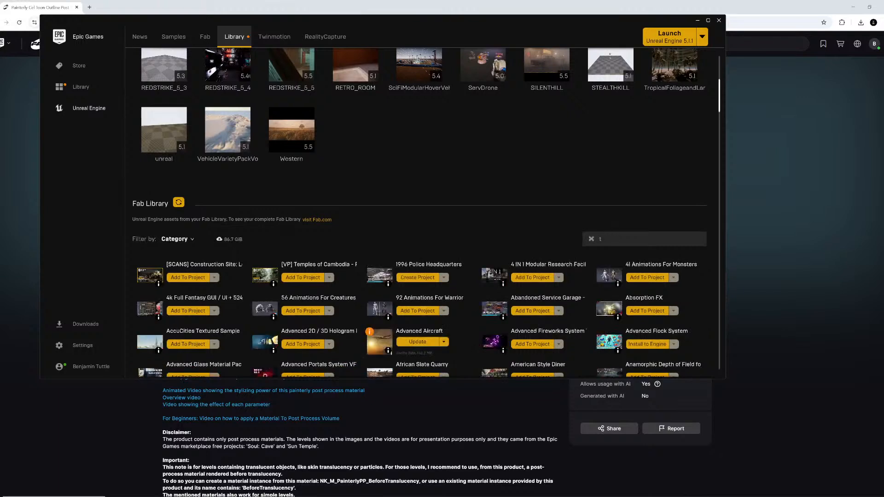
pyautogui.write('oon')
pyautogui.scroll(-1, 509, 227)
# - Replace the Fab Library search term with "shader", clearing and entering it a second time
pyautogui.moveTo(616, 205); pyautogui.dragTo(588, 205)
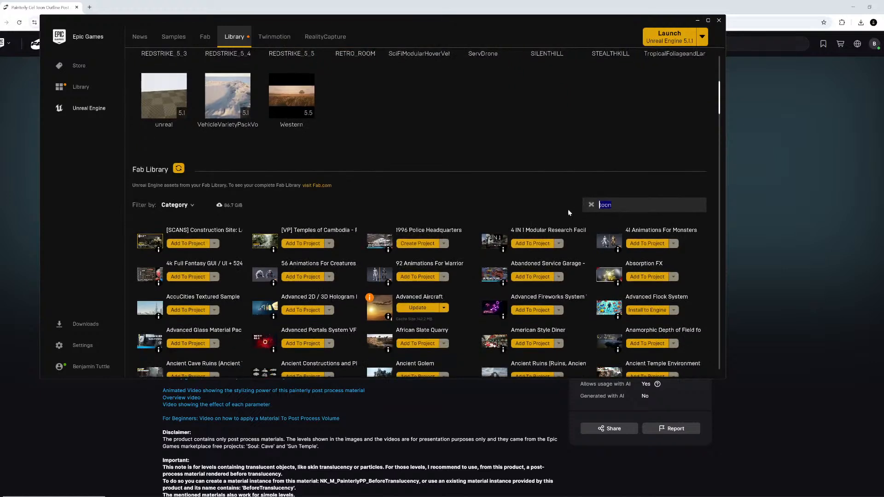
pyautogui.write('shader')
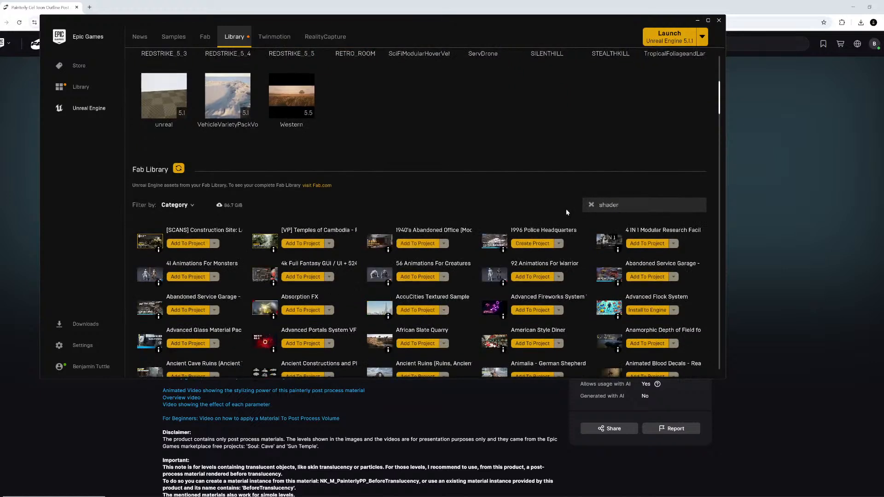
pyautogui.click(591, 204)
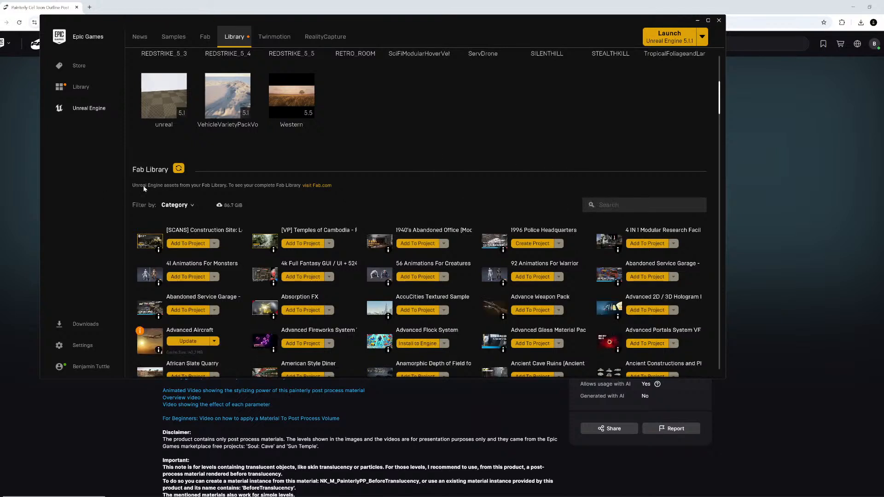
pyautogui.click(607, 204)
pyautogui.write('shader')
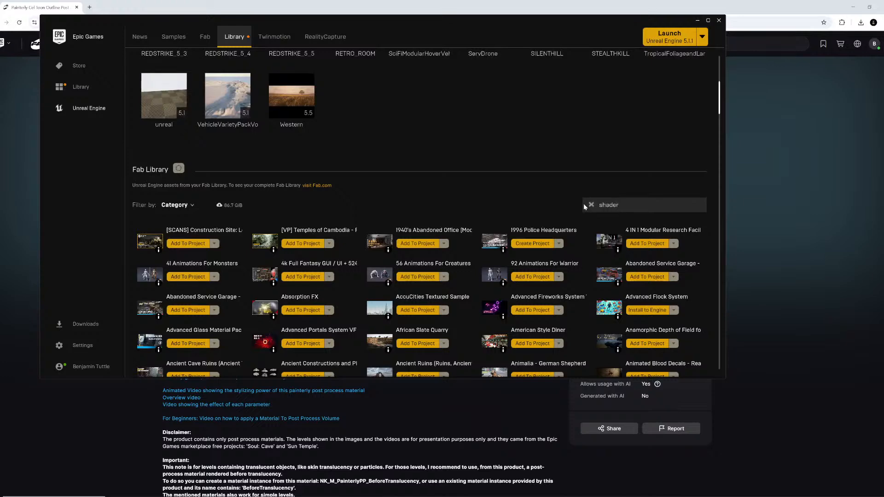
# - Look through the Fab Library assets for a toon or painterly shader, then return to the start of the list
pyautogui.scroll(-4, 534, 261)
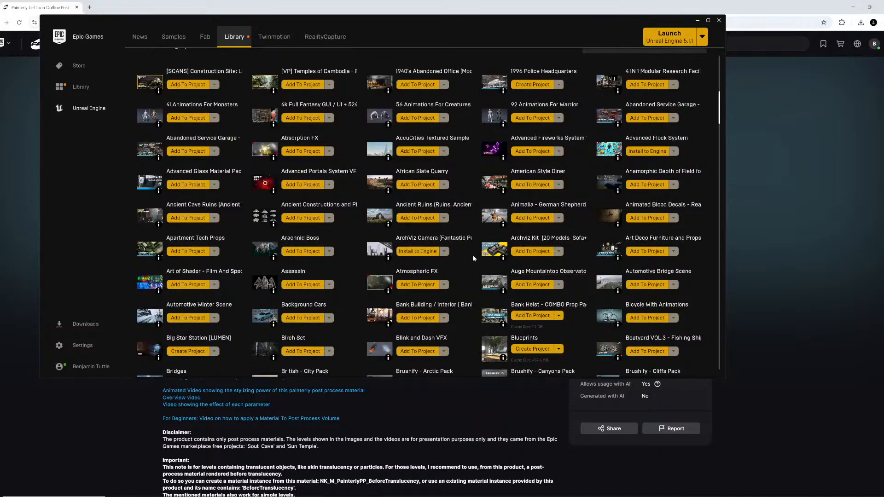
pyautogui.scroll(-1, 477, 245)
pyautogui.scroll(-2, 477, 246)
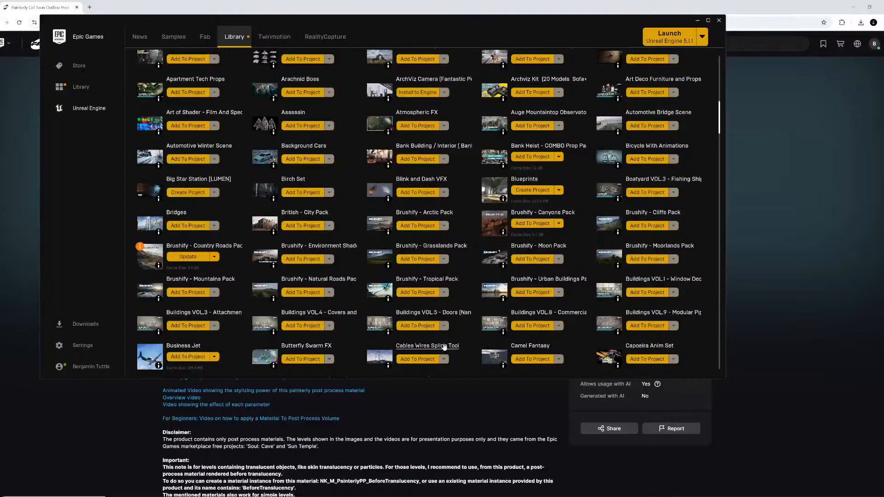
pyautogui.scroll(-5, 449, 356)
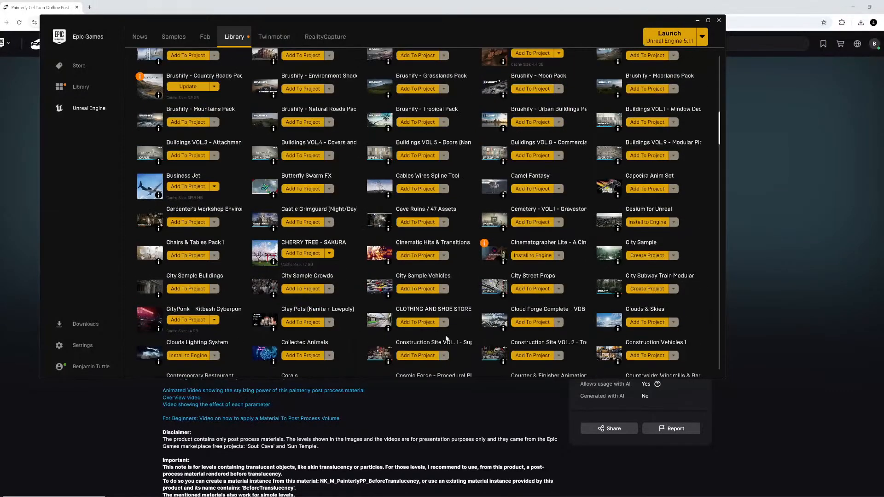
pyautogui.scroll(-5, 446, 339)
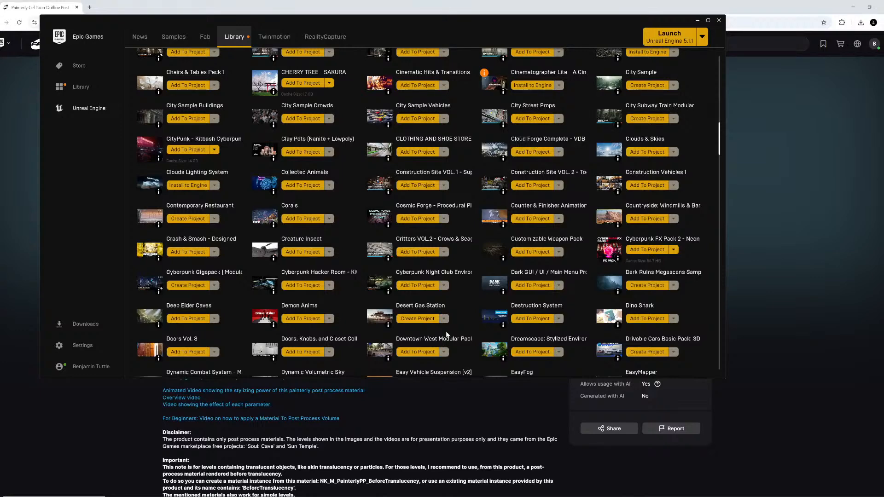
pyautogui.scroll(3, 451, 331)
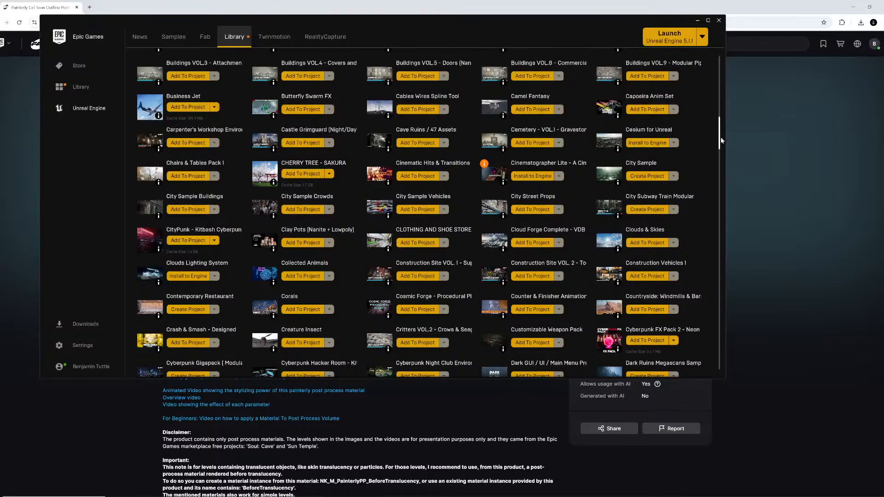
pyautogui.moveTo(719, 137); pyautogui.dragTo(698, 286)
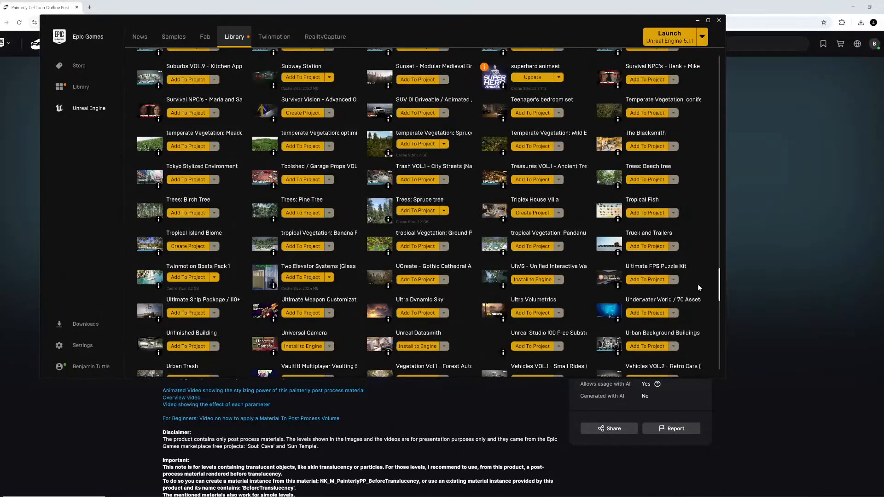
pyautogui.moveTo(697, 284); pyautogui.dragTo(706, 103)
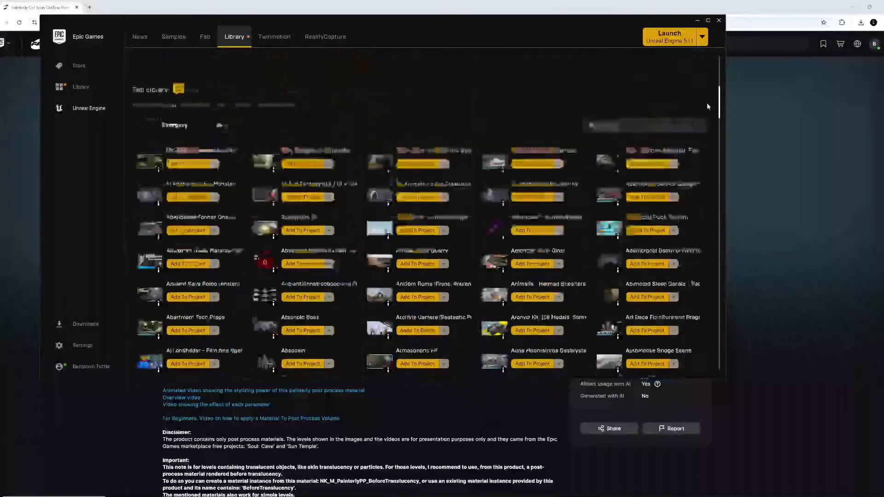
# - Clear the "shader" filter and search the Fab Library for "toon" again
pyautogui.click(591, 111)
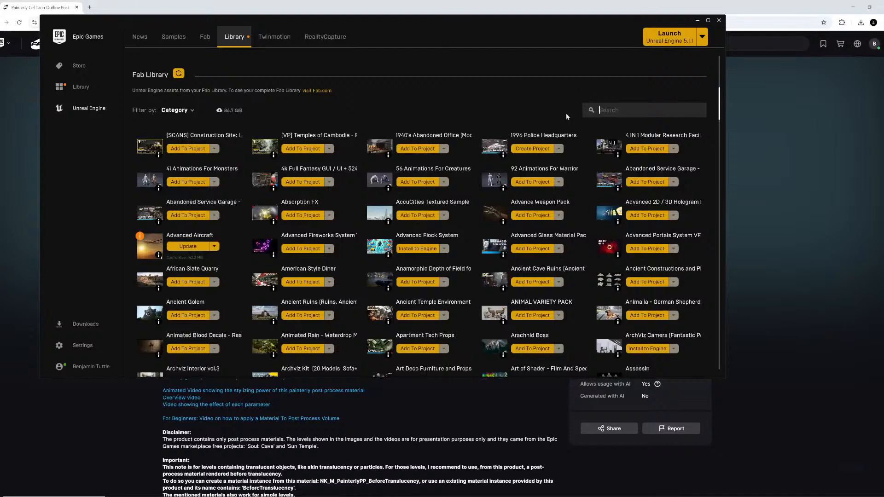
pyautogui.write('toon')
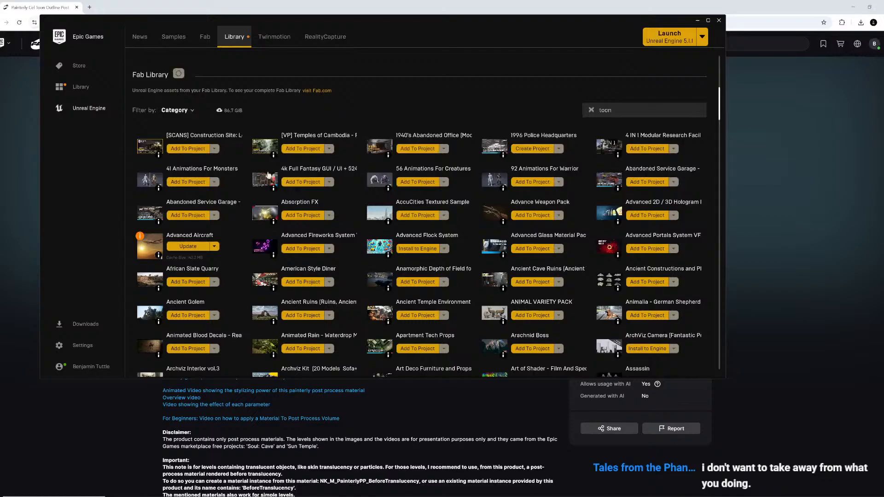
# - Examine the full Fab Library from the last assets back to the first for a toon or stylized shader, then clear the "toon" search
pyautogui.scroll(-3, 268, 175)
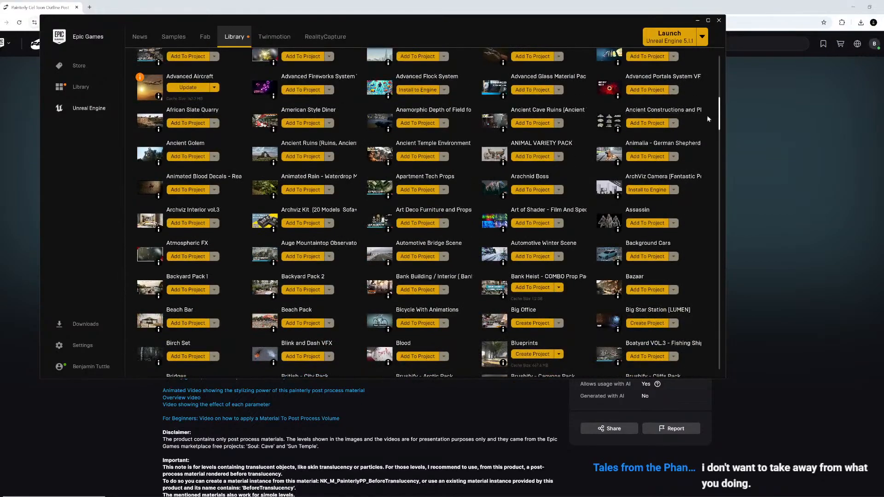
pyautogui.moveTo(716, 119); pyautogui.dragTo(698, 358)
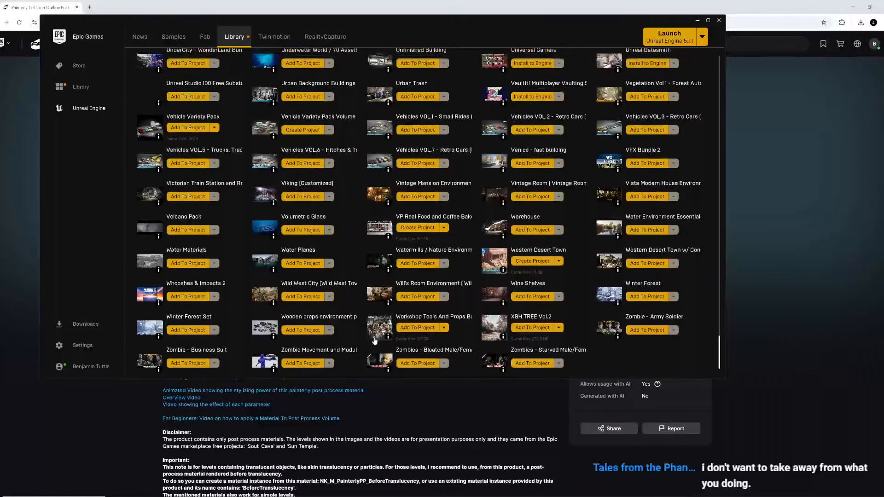
pyautogui.scroll(2, 374, 340)
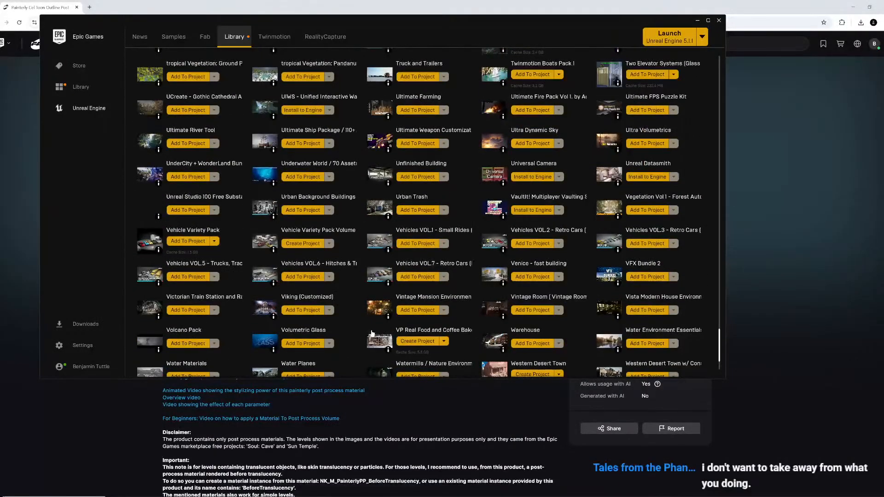
pyautogui.scroll(1, 371, 332)
pyautogui.scroll(5, 374, 331)
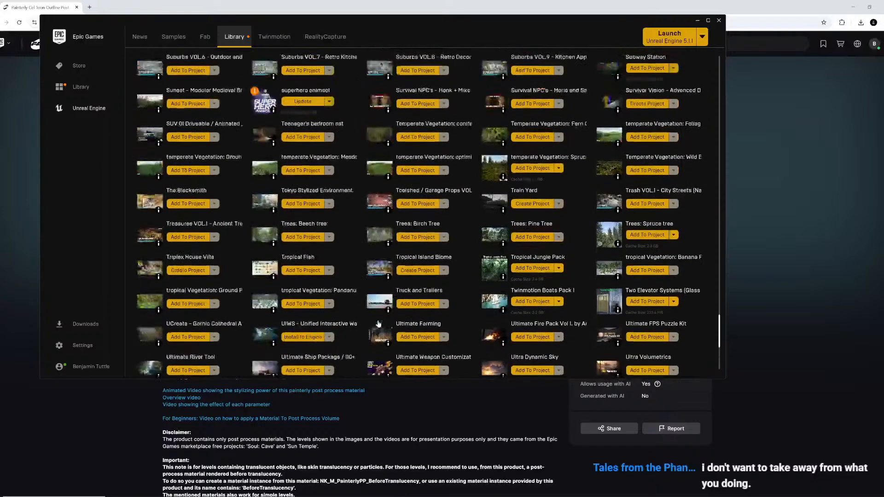
pyautogui.scroll(4, 382, 322)
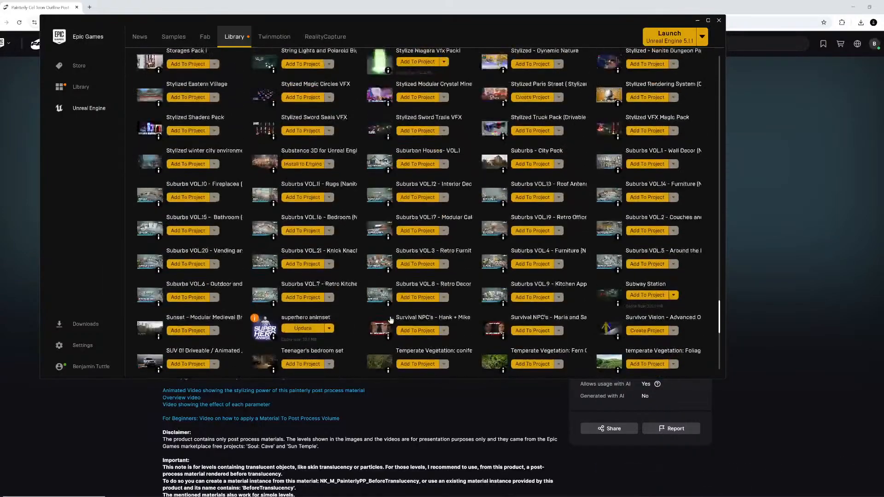
pyautogui.scroll(2, 391, 319)
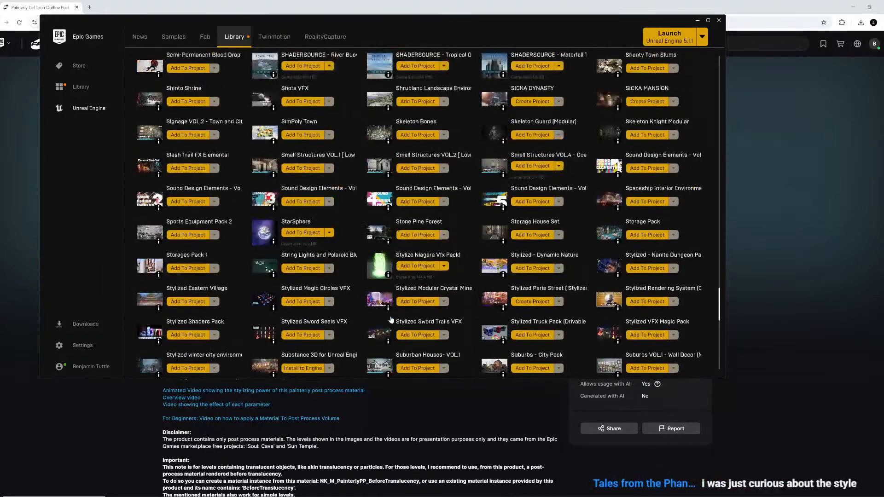
pyautogui.scroll(3, 396, 329)
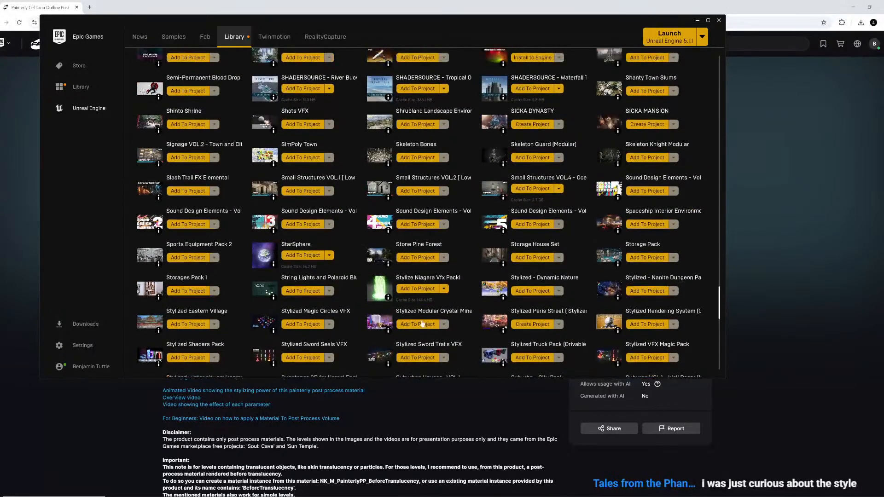
pyautogui.scroll(1, 415, 330)
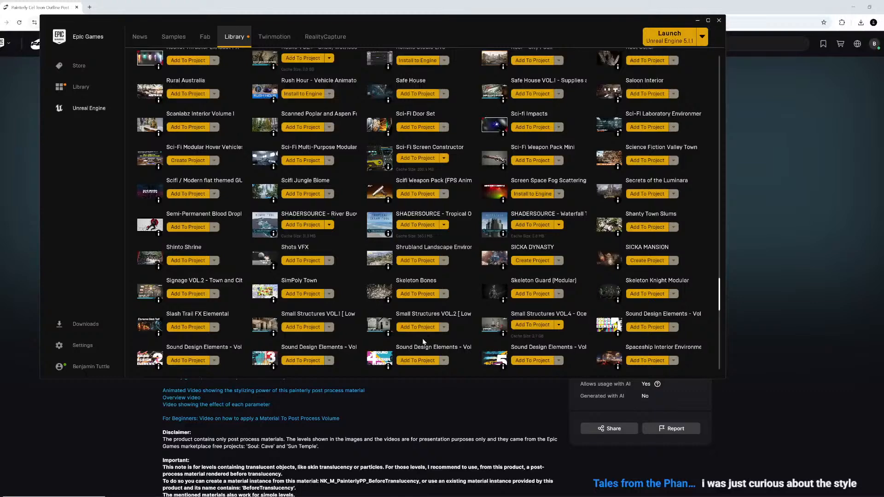
pyautogui.scroll(5, 423, 341)
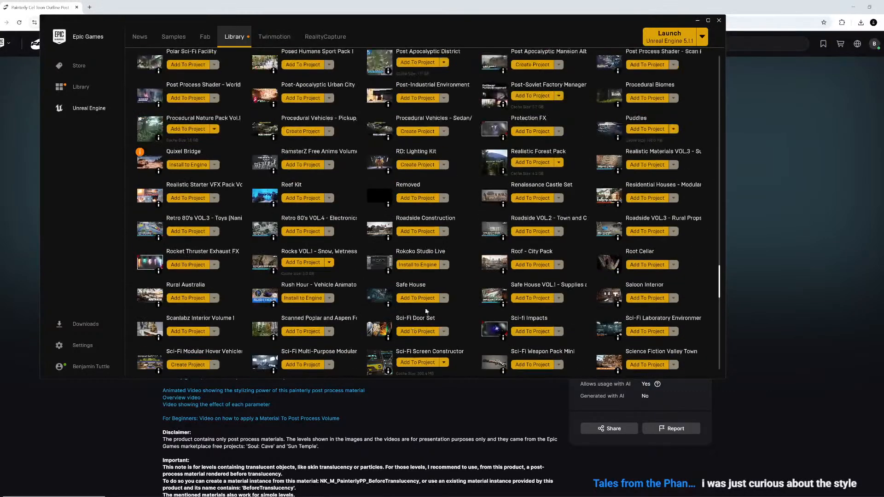
pyautogui.scroll(3, 426, 312)
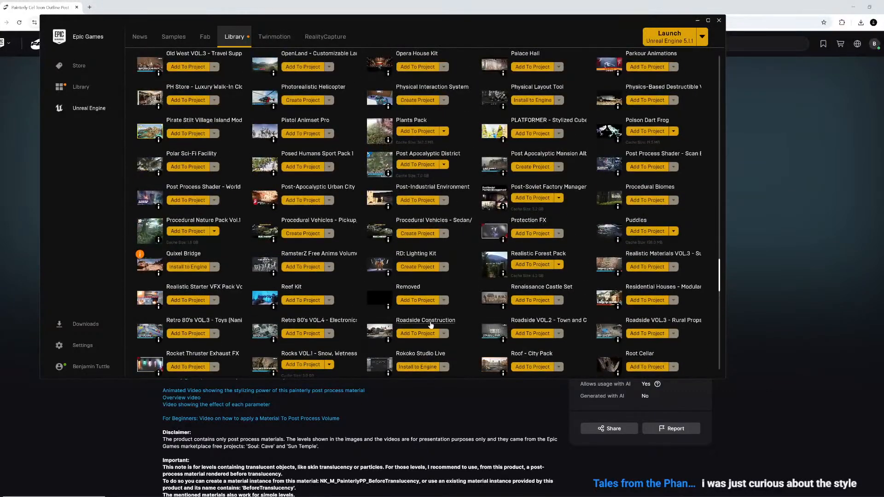
pyautogui.scroll(2, 431, 325)
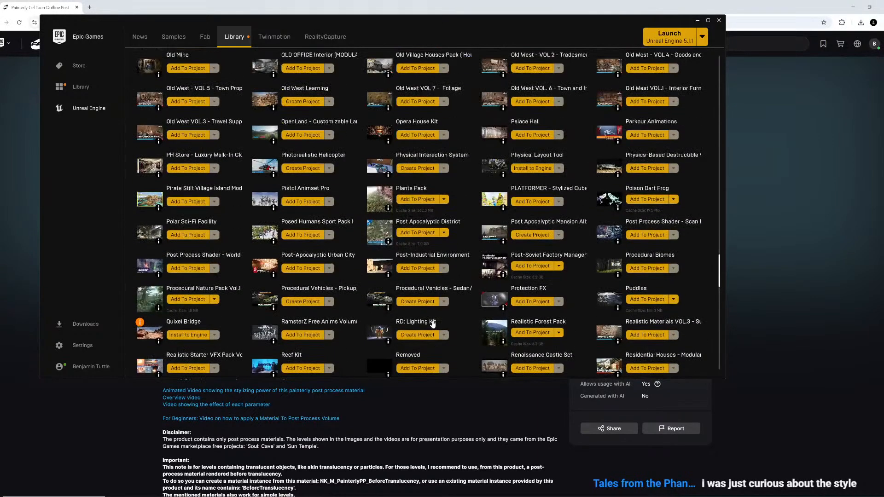
pyautogui.scroll(7, 433, 323)
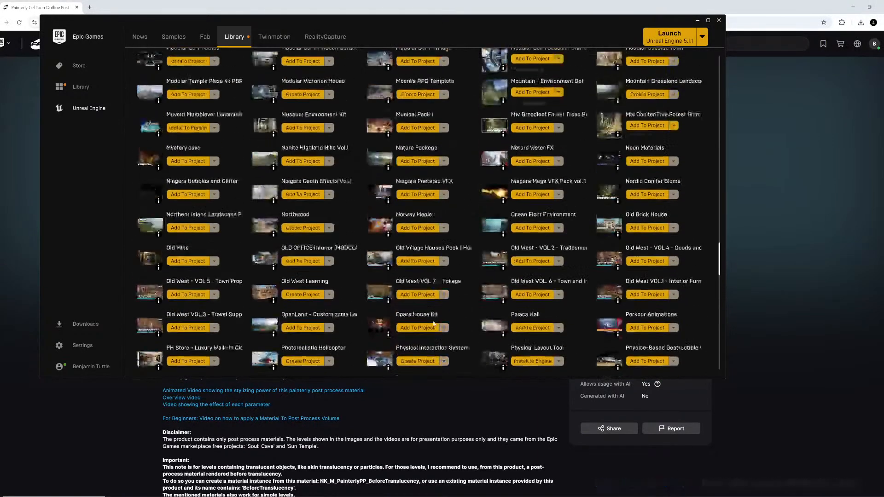
pyautogui.scroll(8, 433, 324)
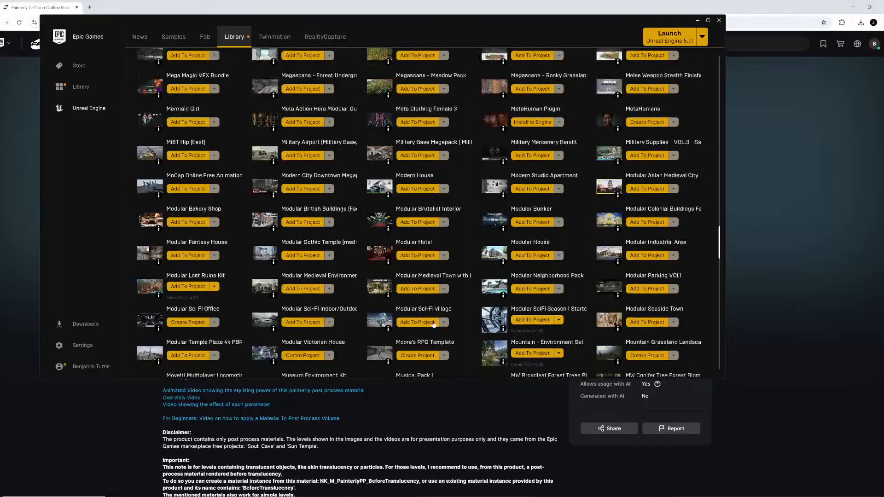
pyautogui.scroll(7, 433, 324)
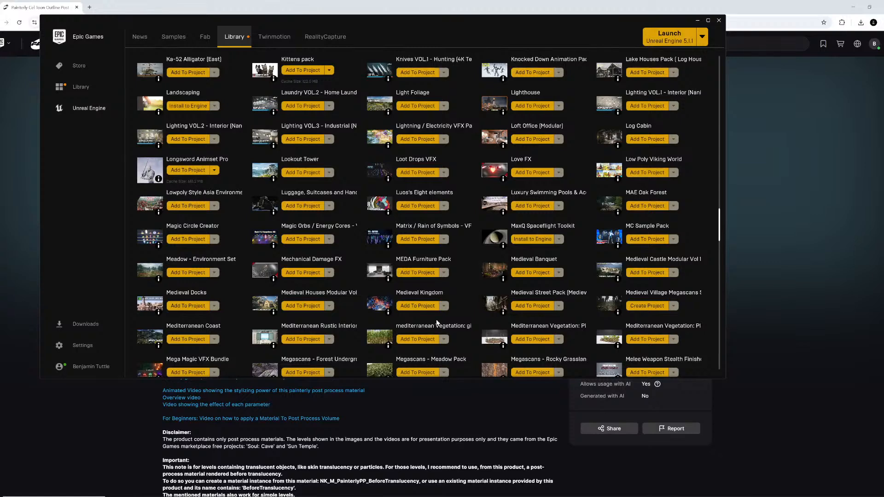
pyautogui.scroll(8, 437, 322)
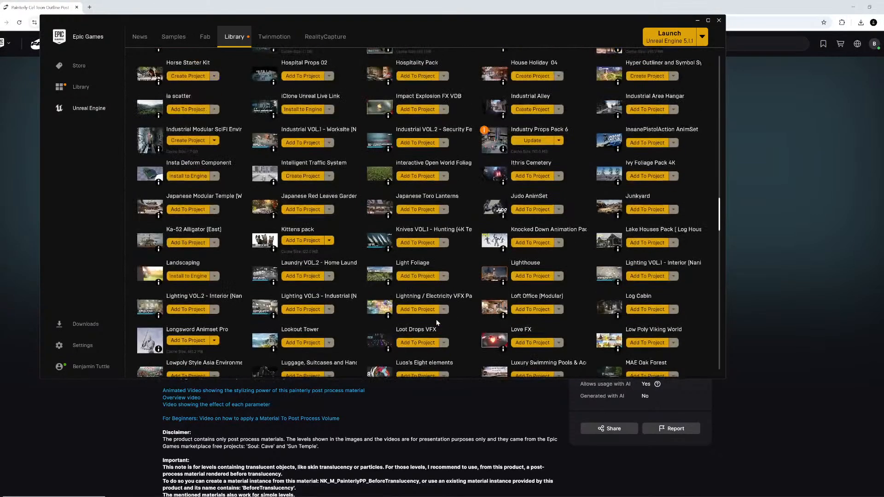
pyautogui.scroll(3, 439, 324)
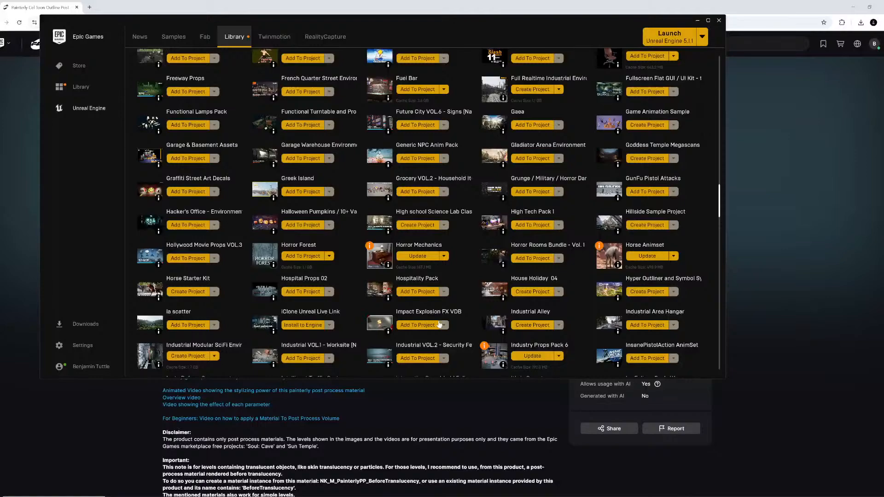
pyautogui.scroll(2, 439, 325)
pyautogui.scroll(8, 439, 325)
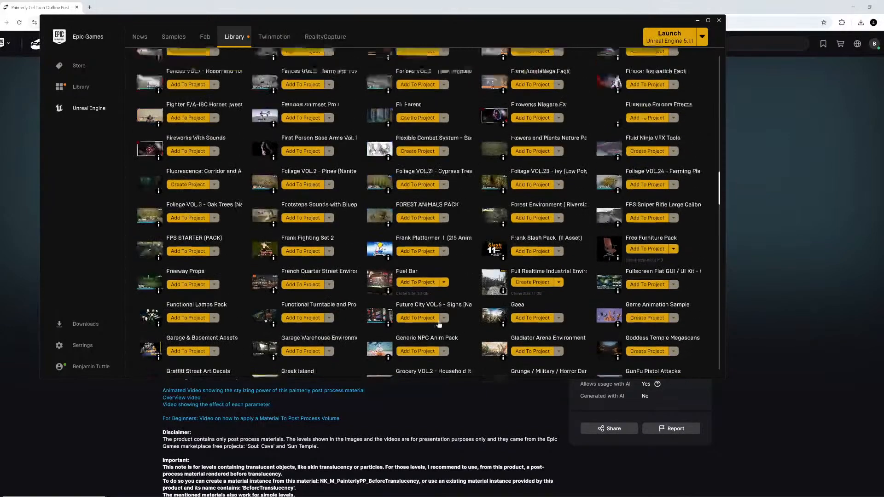
pyautogui.scroll(6, 441, 319)
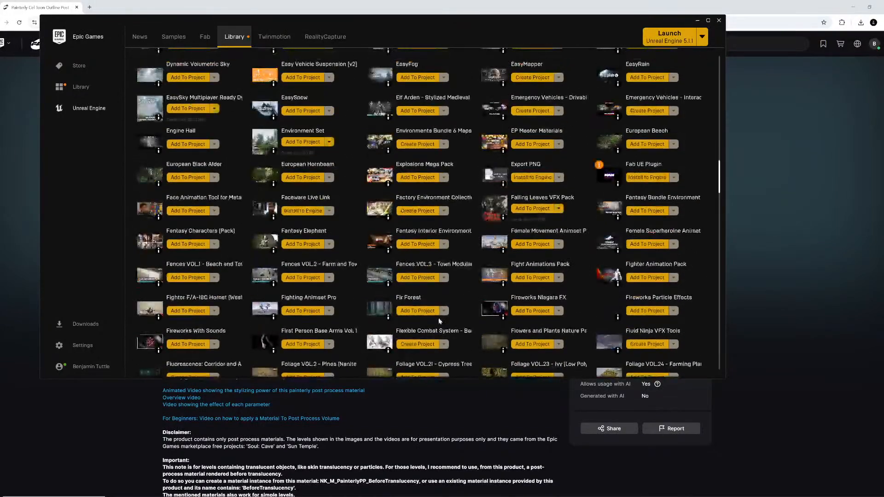
pyautogui.scroll(10, 440, 323)
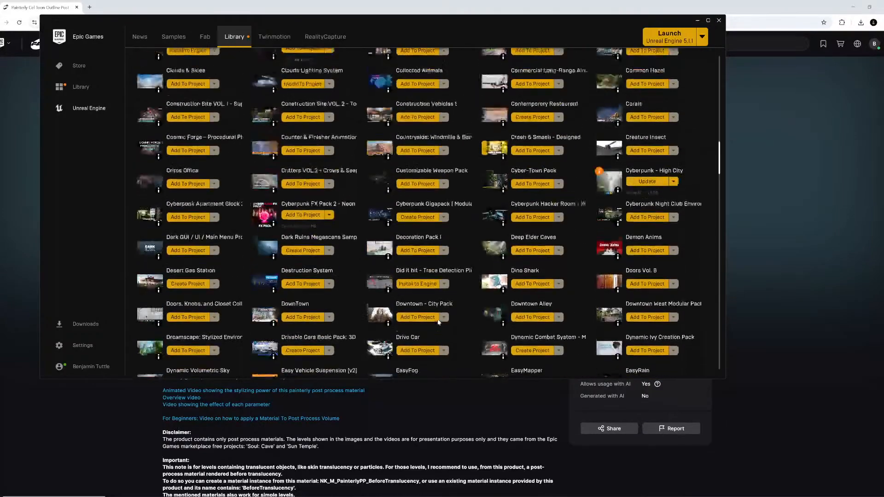
pyautogui.scroll(5, 440, 324)
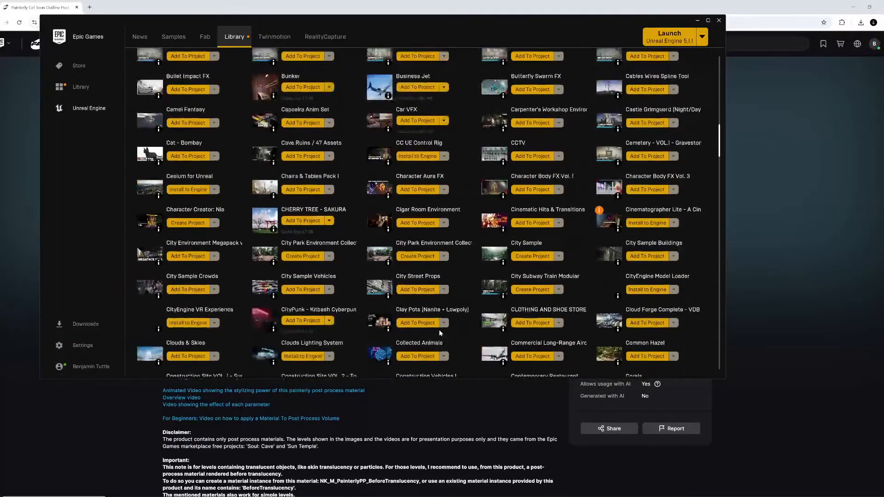
pyautogui.scroll(2, 441, 330)
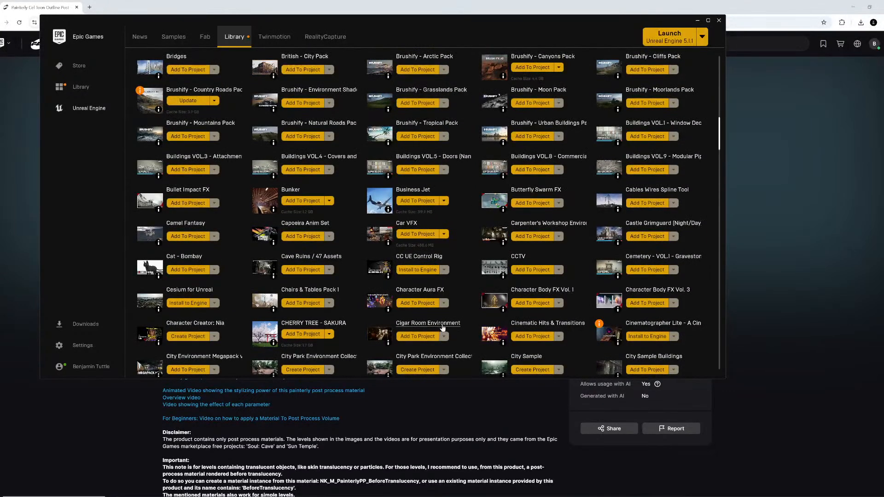
pyautogui.scroll(8, 442, 328)
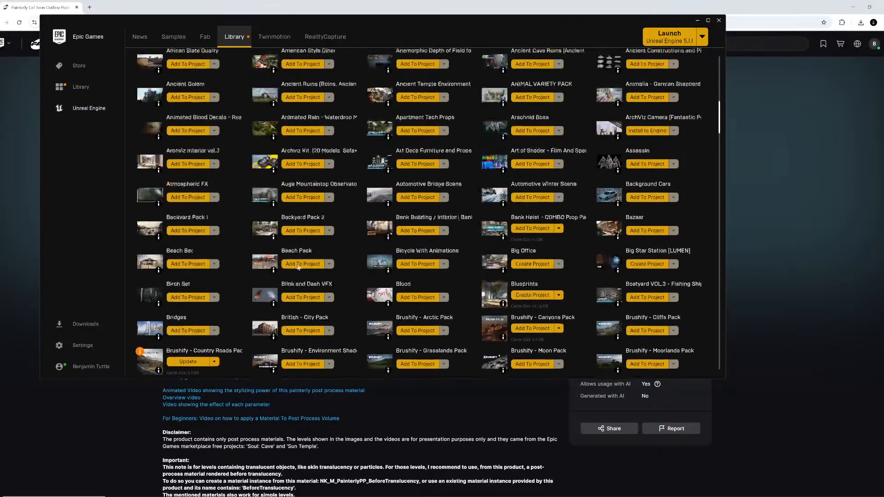
pyautogui.scroll(2, 331, 280)
pyautogui.scroll(3, 344, 264)
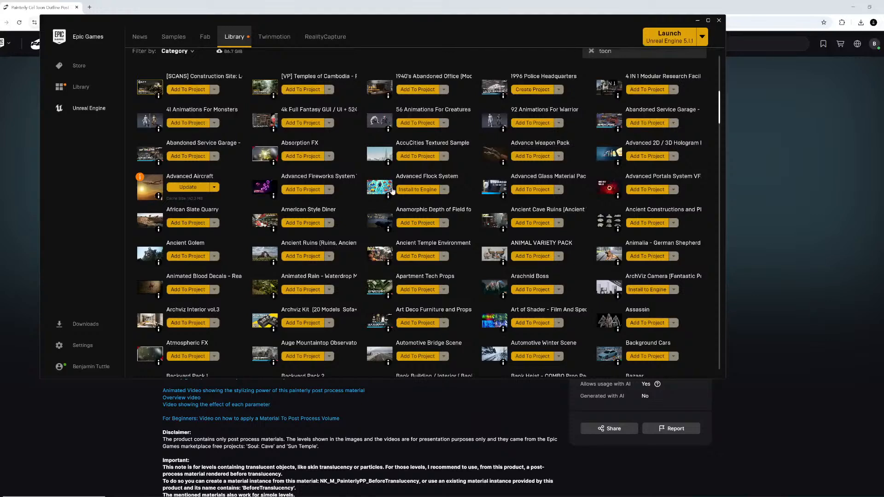
pyautogui.scroll(1, 398, 187)
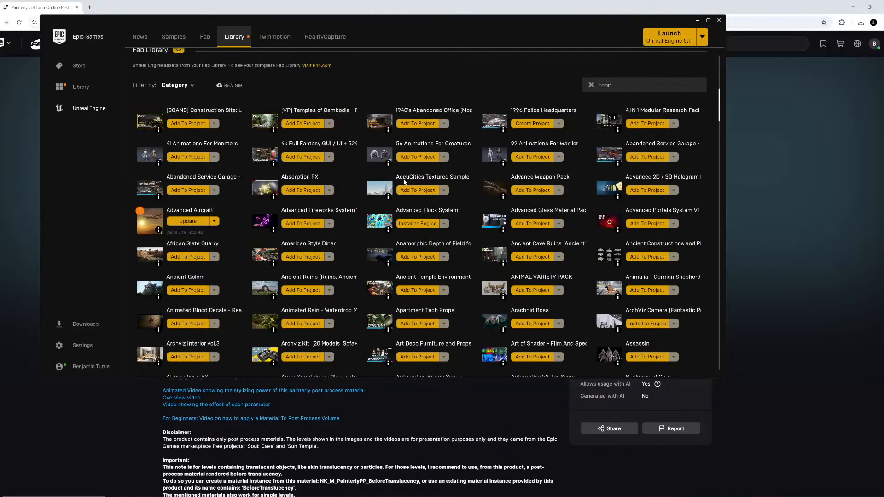
pyautogui.click(591, 85)
pyautogui.scroll(-1, 297, 136)
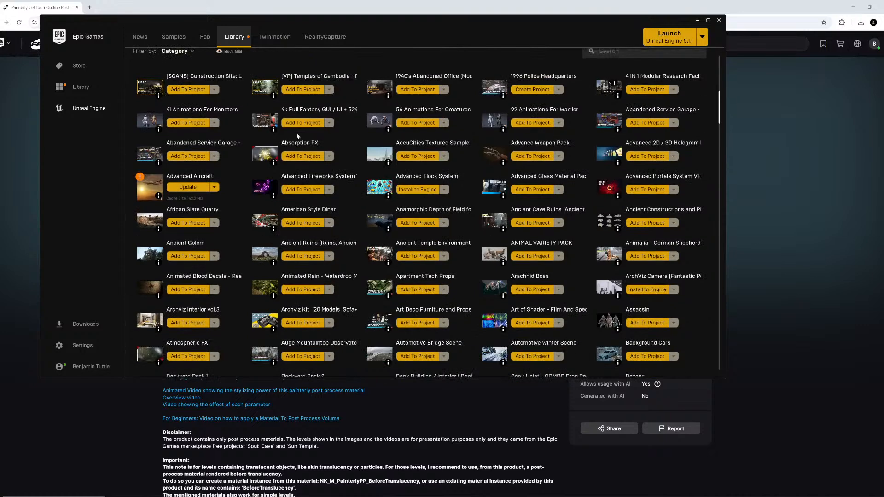
# - Close the launcher, switch from the browser to the diner level in Unreal Engine, and open My Library in Fab
pyautogui.click(719, 20)
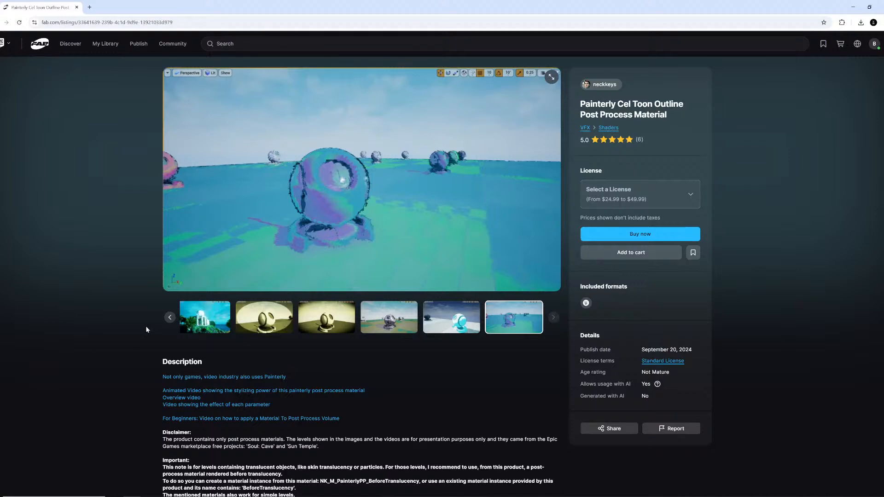
pyautogui.click(853, 6)
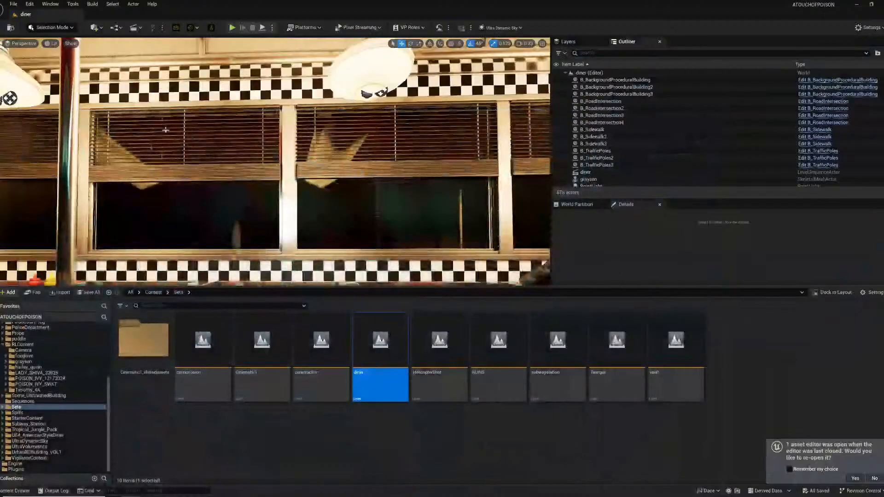
pyautogui.click(33, 293)
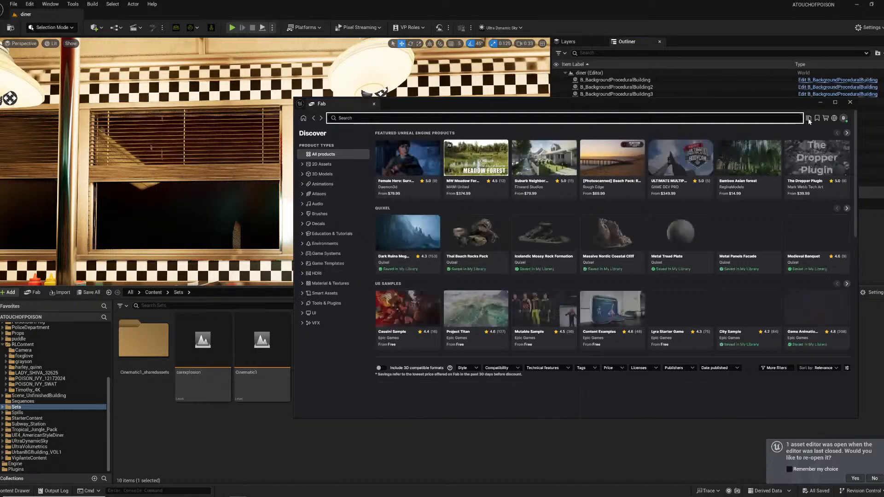
pyautogui.click(808, 118)
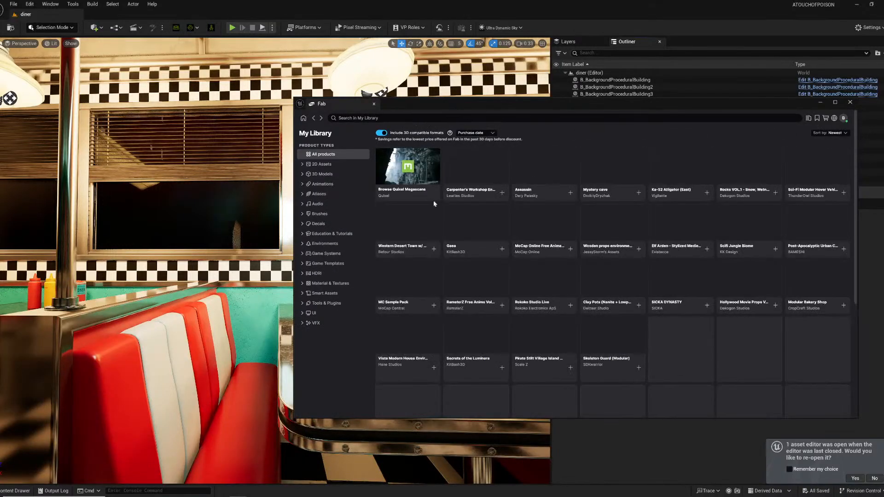
# - Search My Library in Fab for "toon"
pyautogui.scroll(-2, 421, 197)
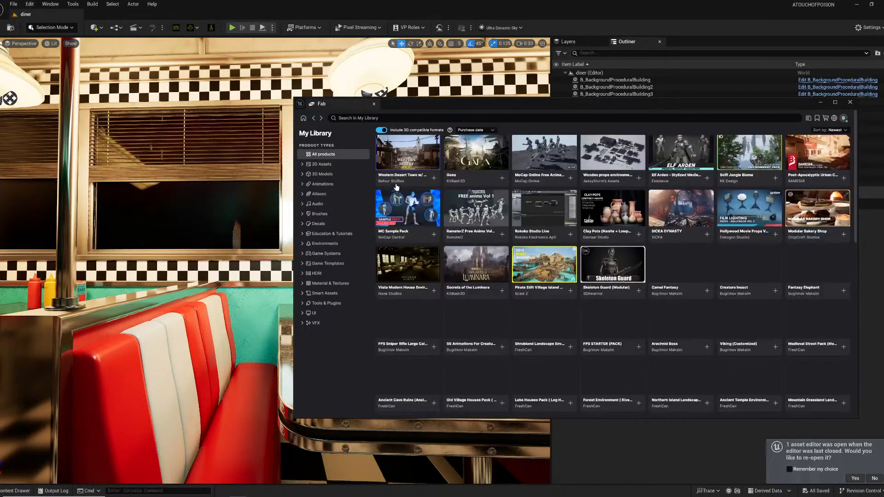
pyautogui.click(394, 119)
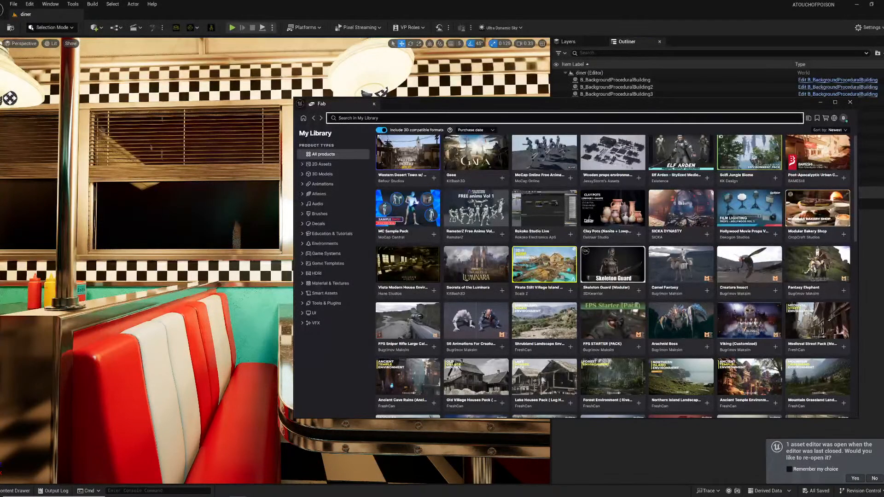
pyautogui.write('toon')
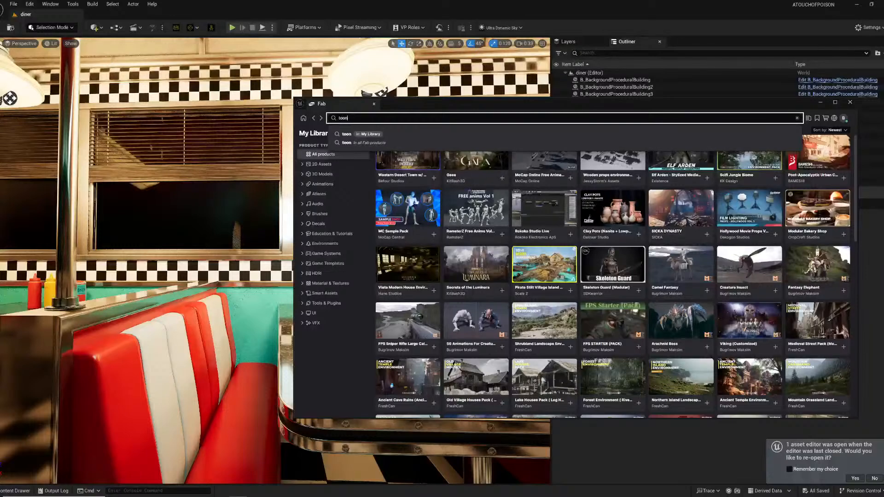
# - Search My Library in Fab for "toon" products and for "anime" products
pyautogui.press('Return')
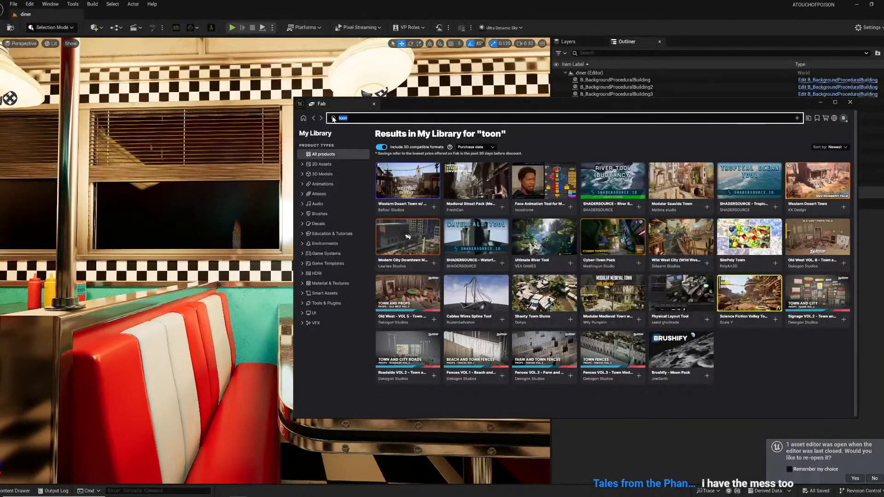
pyautogui.write('anime')
pyautogui.press('Return')
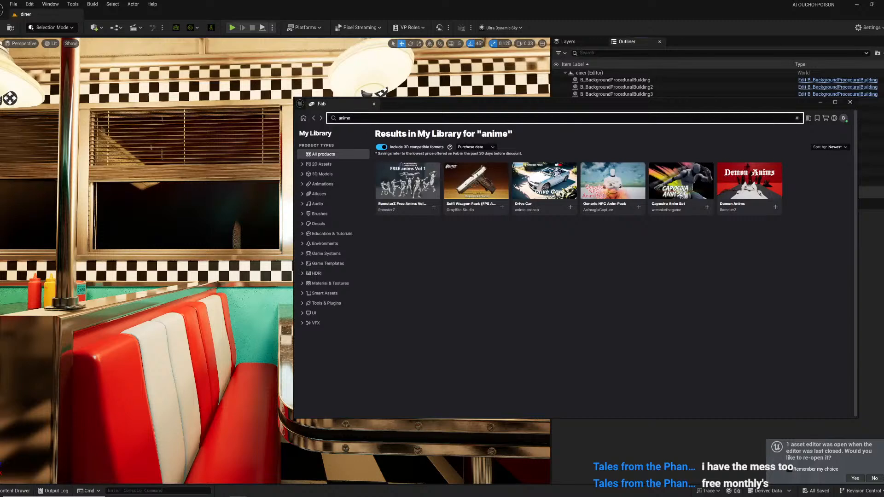
# - Clear the library search and look through the full list of owned products for a stylized shader pack
pyautogui.click(797, 118)
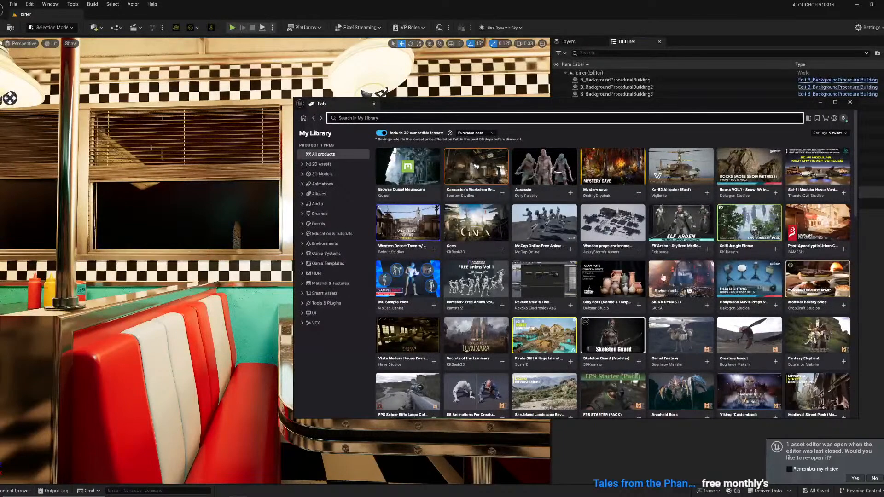
pyautogui.scroll(-2, 822, 182)
pyautogui.scroll(-4, 822, 181)
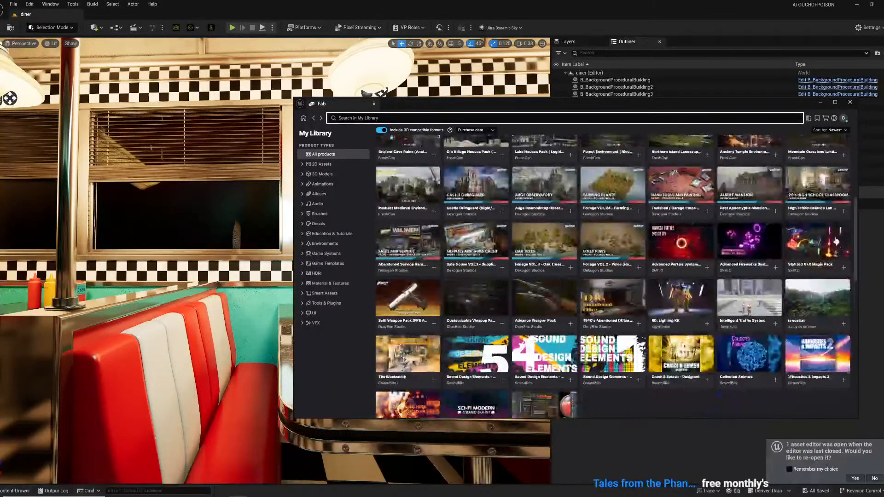
pyautogui.scroll(3, 786, 305)
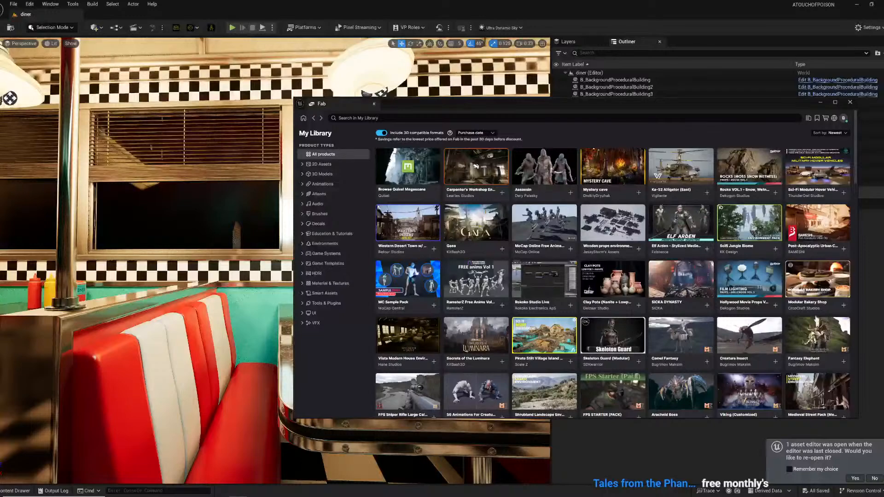
pyautogui.scroll(-5, 852, 227)
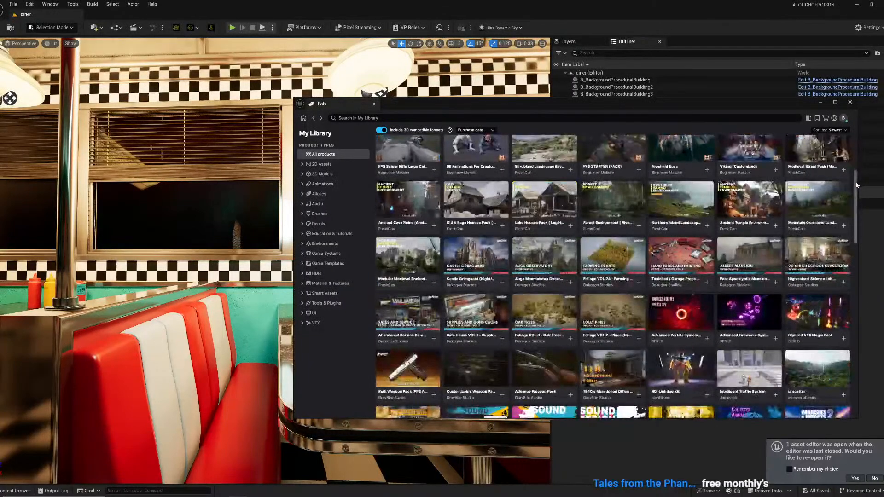
pyautogui.scroll(-1, 852, 226)
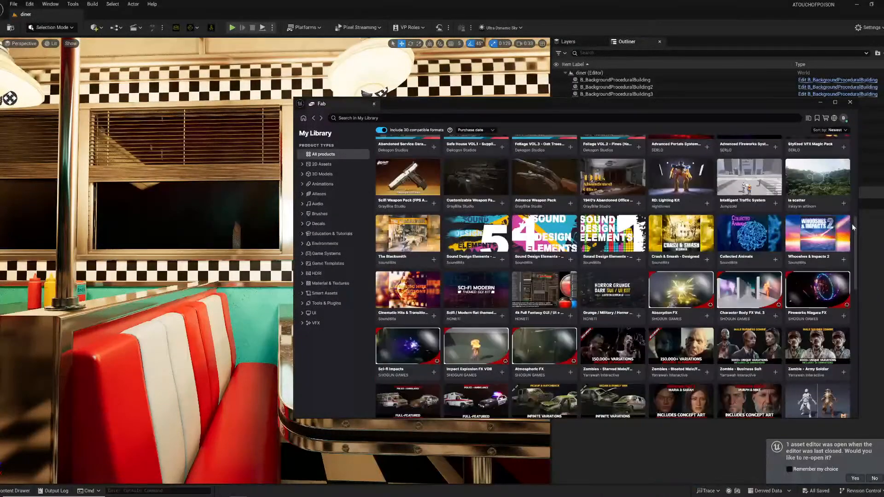
pyautogui.scroll(-10, 667, 342)
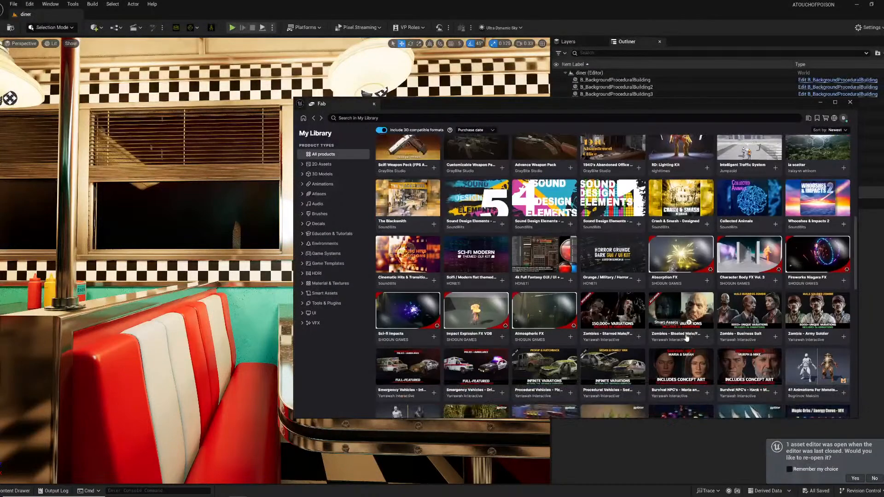
pyautogui.scroll(-10, 705, 336)
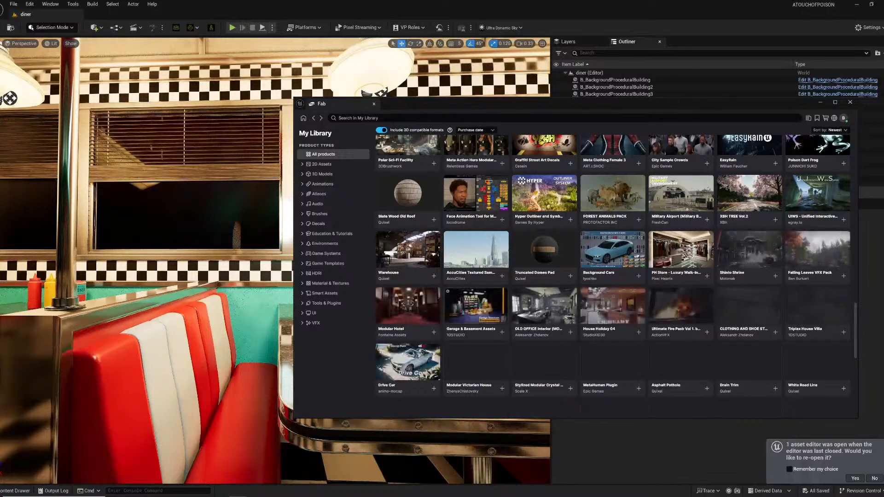
# - Search My Library for "shader" and open the Stylized Rendering System (Cel-Shader) product page
pyautogui.click(478, 119)
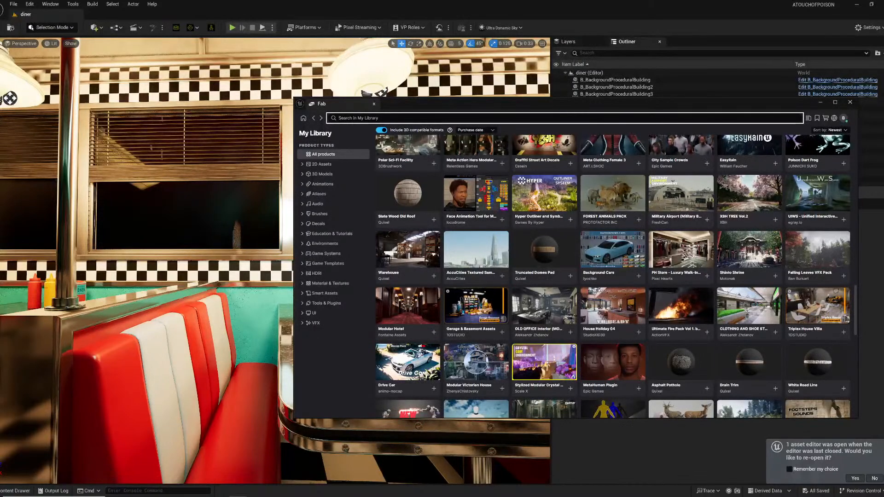
pyautogui.write('shader')
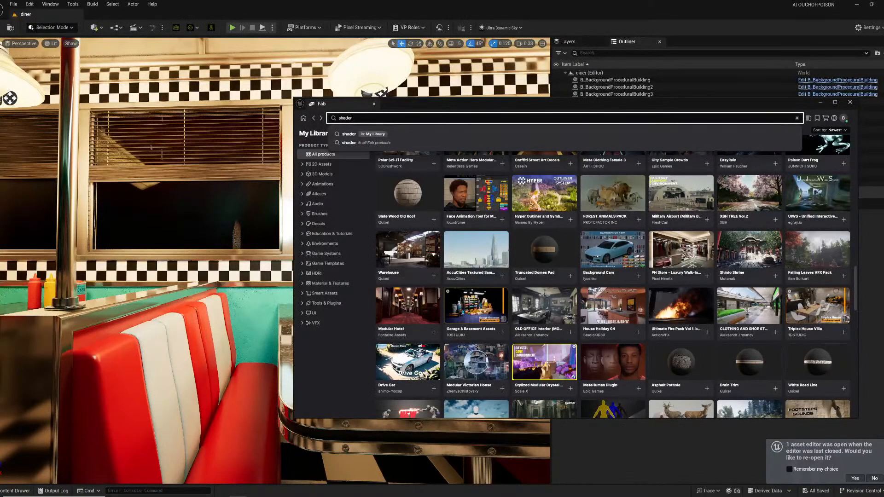
pyautogui.press('Return')
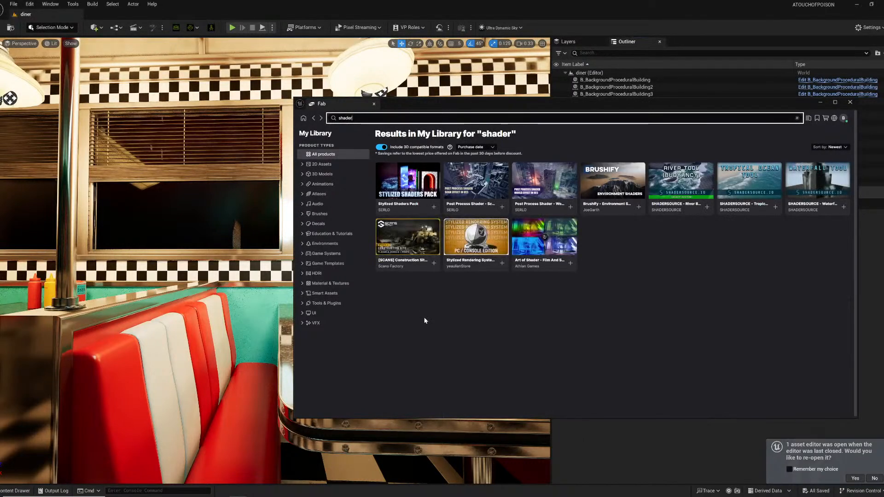
pyautogui.click(471, 225)
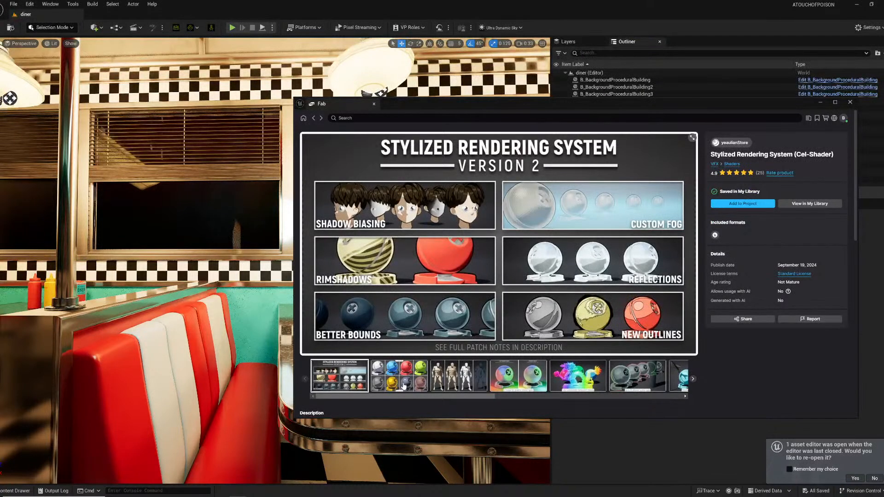
# - Examine the cel-shader's preview images, from the shaded mannequins and outline types to the Major Content Update I image
pyautogui.click(470, 373)
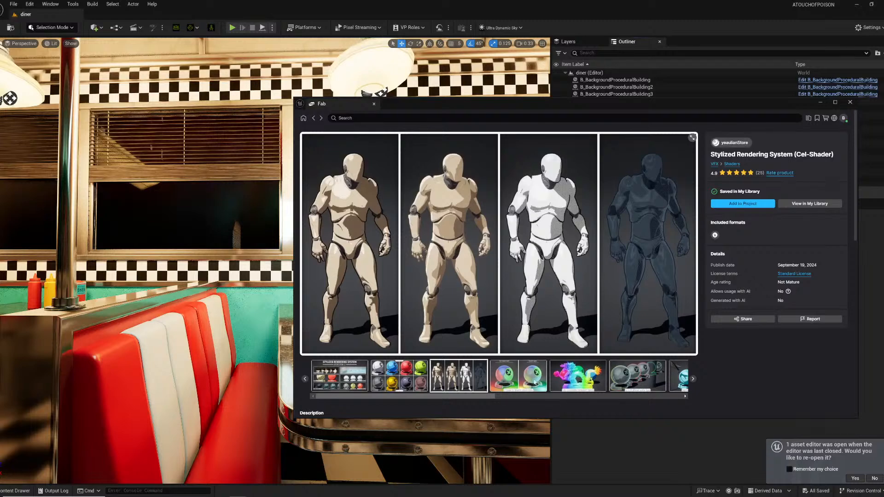
pyautogui.click(575, 374)
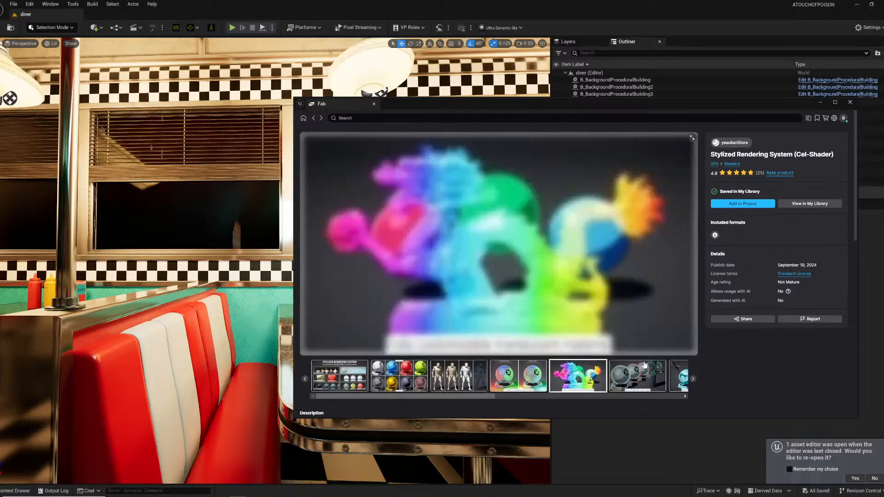
pyautogui.click(630, 384)
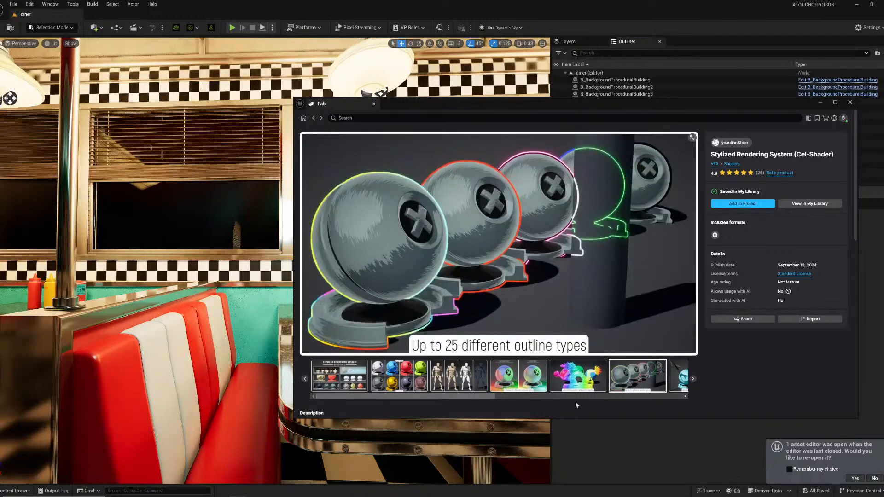
pyautogui.moveTo(461, 396); pyautogui.dragTo(648, 399)
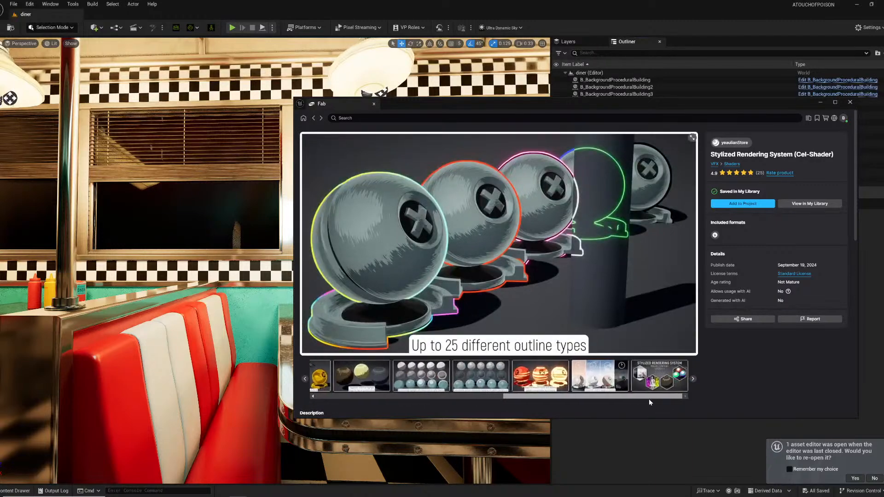
pyautogui.click(651, 375)
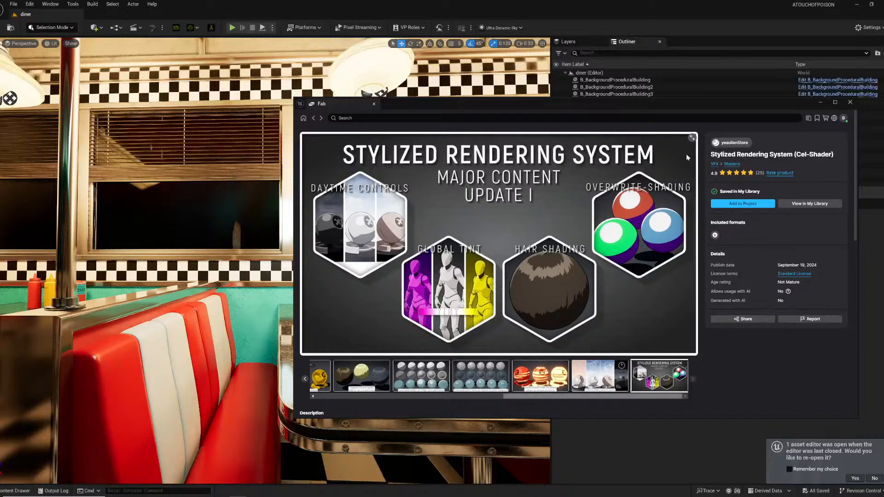
# - Close the Fab window, pull the view back over the diner interior and show the project's Content Drawer
pyautogui.click(849, 101)
pyautogui.moveTo(353, 237); pyautogui.dragTo(376, 233, button='right')
pyautogui.press('s')
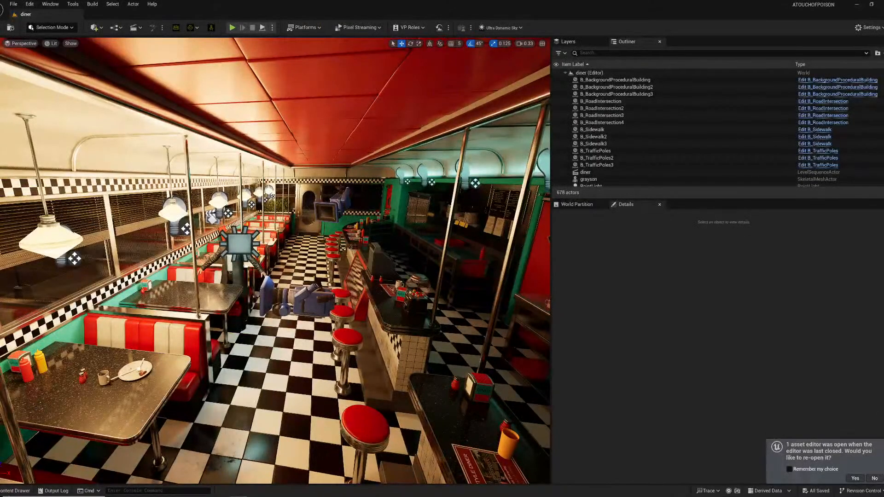
pyautogui.click(13, 491)
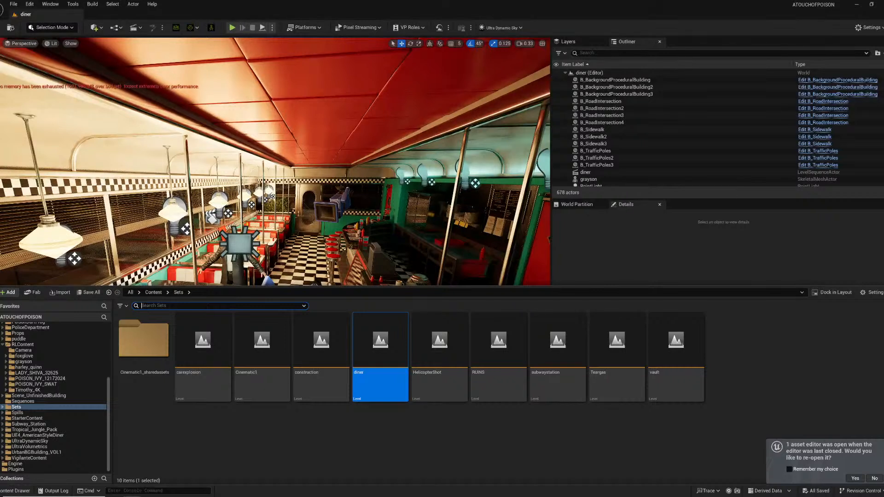
# - Bring in the web browser with Fab's Limited-Time Free page, maximize it and open the Carpenter's Workshop Environment listing
pyautogui.moveTo(883, 248); pyautogui.dragTo(446, 126)
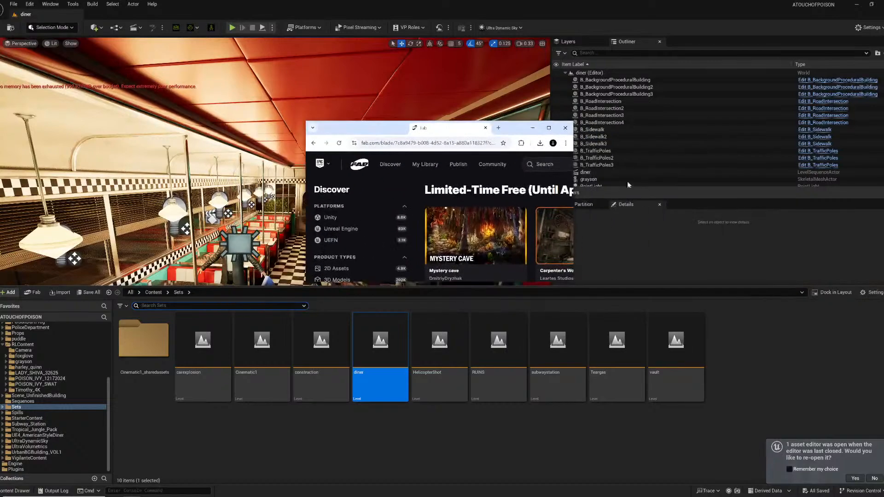
pyautogui.click(550, 127)
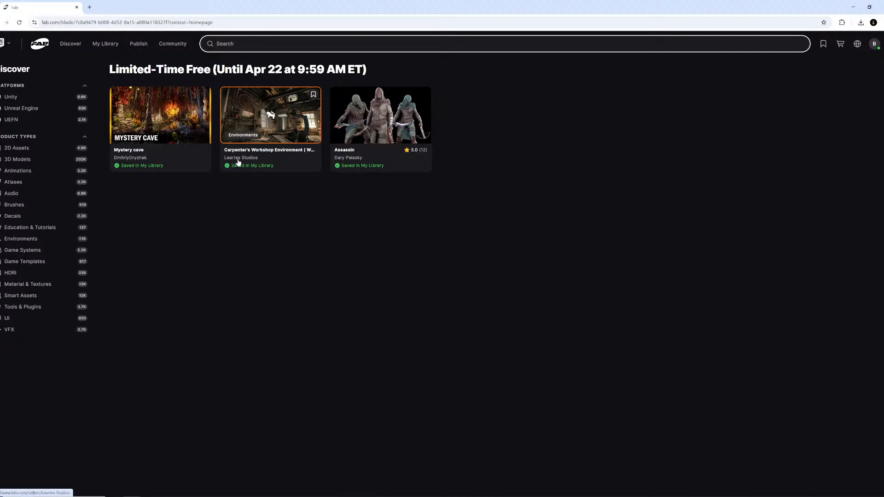
pyautogui.click(286, 112)
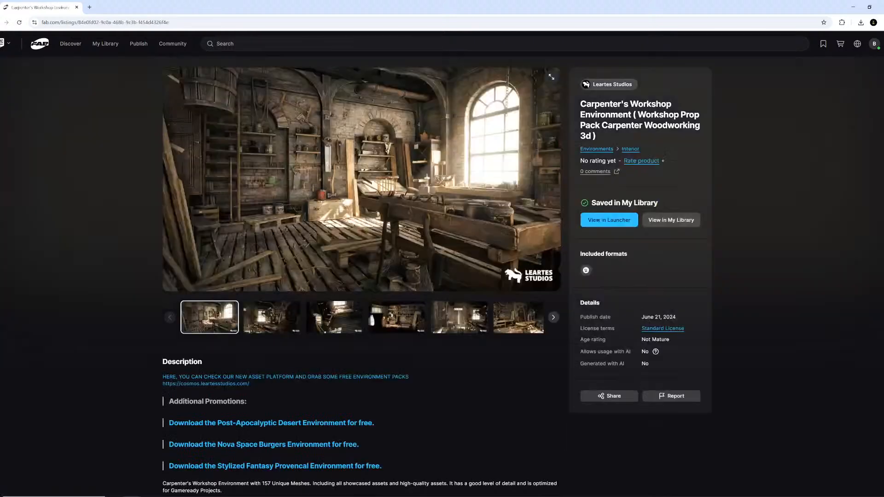
# - Look through the Carpenter's Workshop Environment gallery images, including the asset overview at the end
pyautogui.click(271, 318)
pyautogui.click(334, 317)
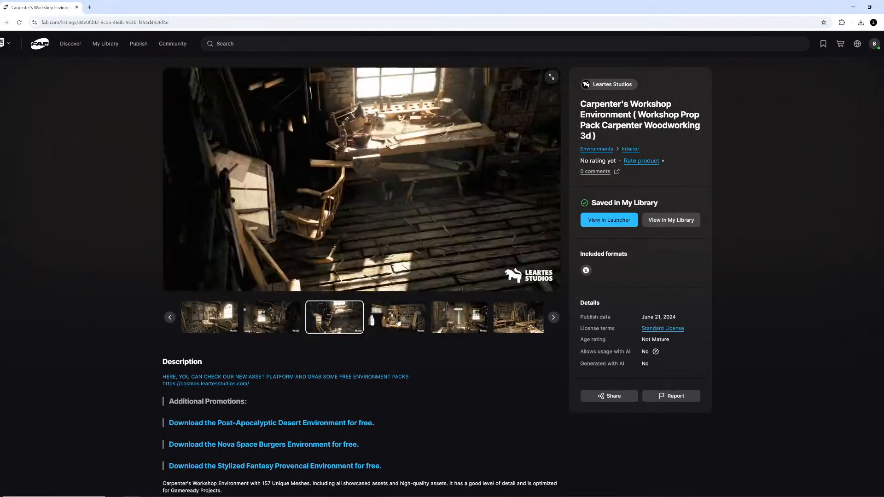
pyautogui.click(397, 317)
pyautogui.click(438, 317)
pyautogui.click(506, 320)
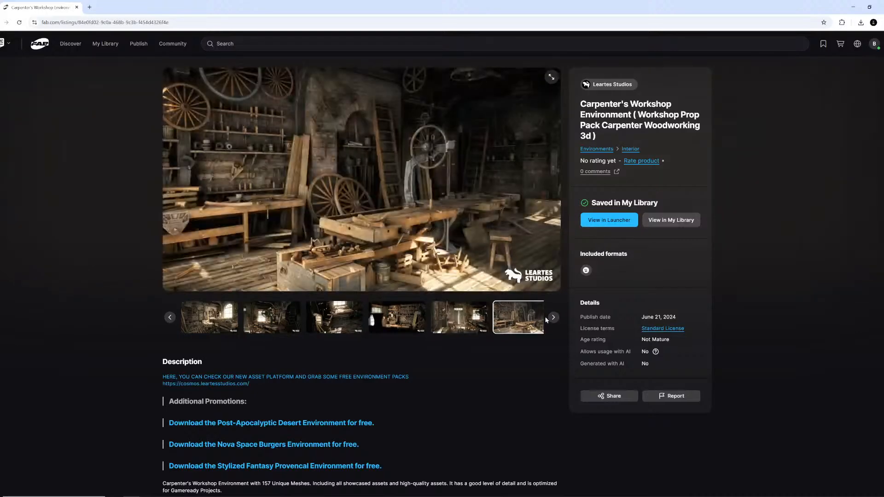
pyautogui.click(554, 318)
pyautogui.click(554, 317)
pyautogui.click(554, 317)
pyautogui.click(554, 317)
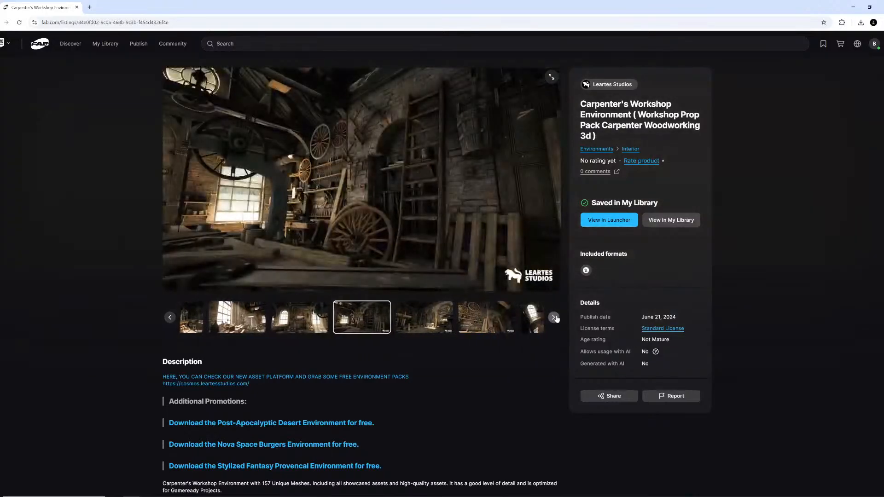
pyautogui.click(554, 318)
pyautogui.click(553, 317)
pyautogui.click(554, 317)
pyautogui.click(554, 318)
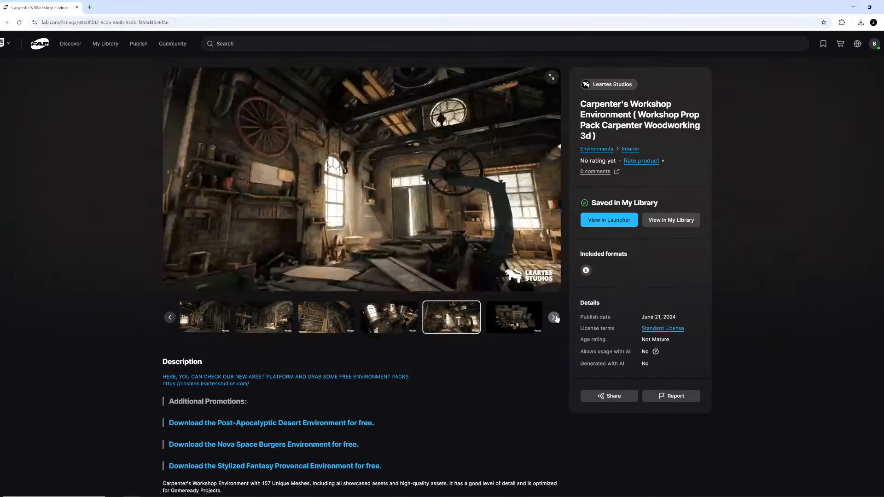
pyautogui.click(554, 317)
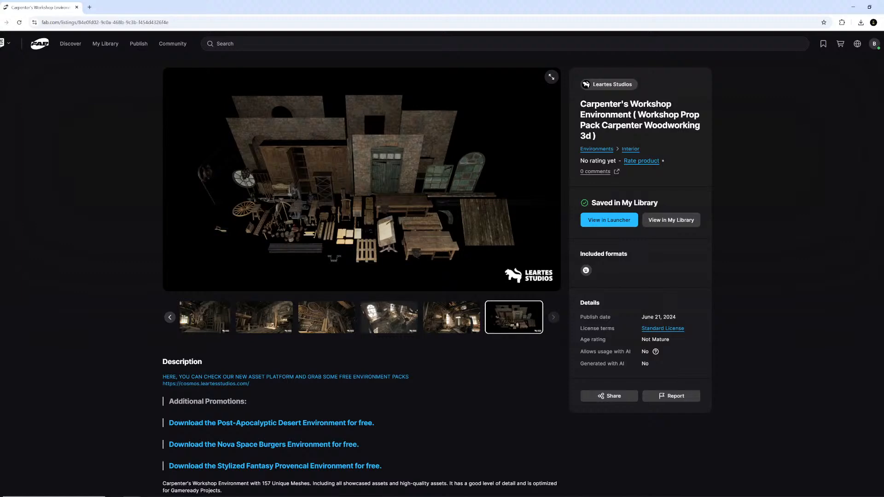
pyautogui.click(441, 321)
pyautogui.click(390, 321)
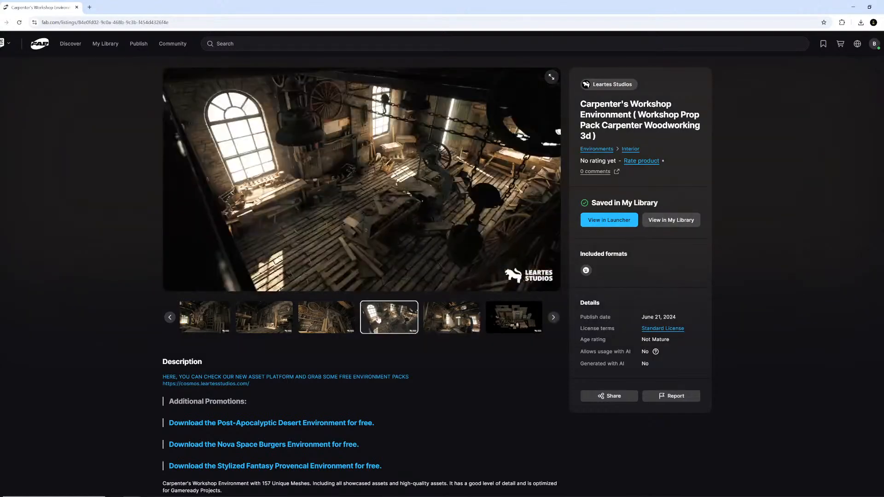
# - Return to the Limited-Time Free page, view the Assassin character listing and put the browser window away
pyautogui.hotkey('alt', 'Left')
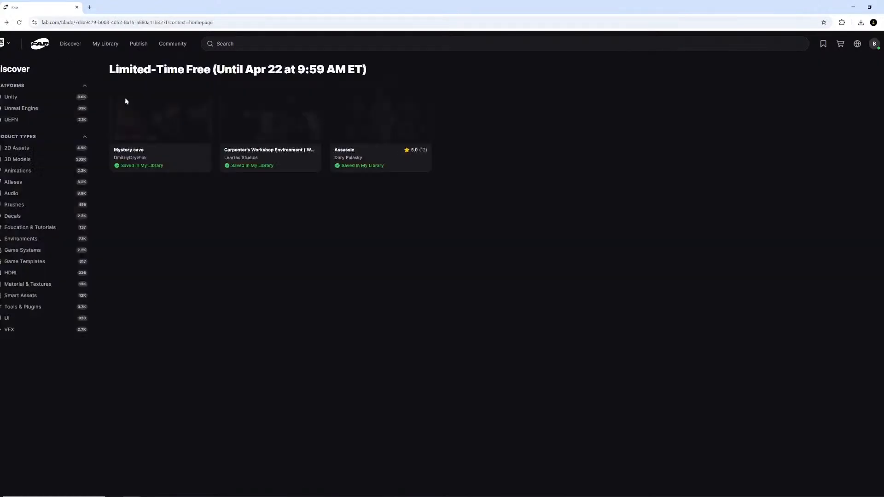
pyautogui.click(385, 127)
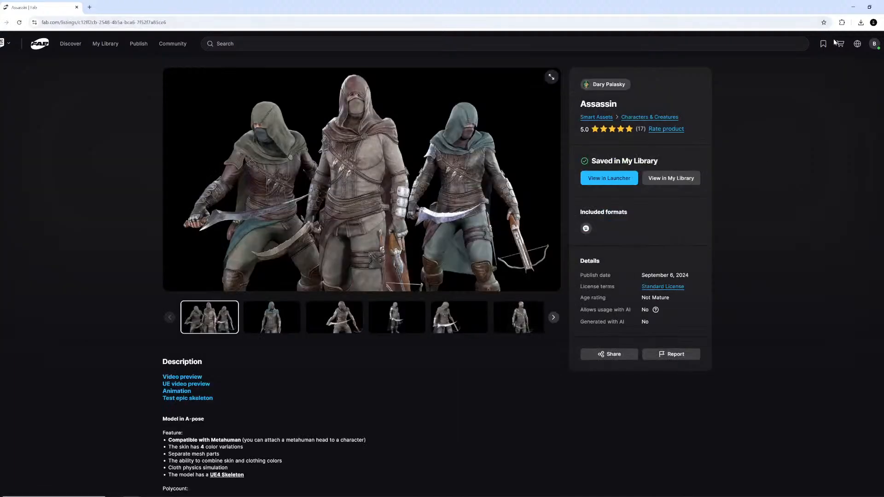
pyautogui.click(870, 7)
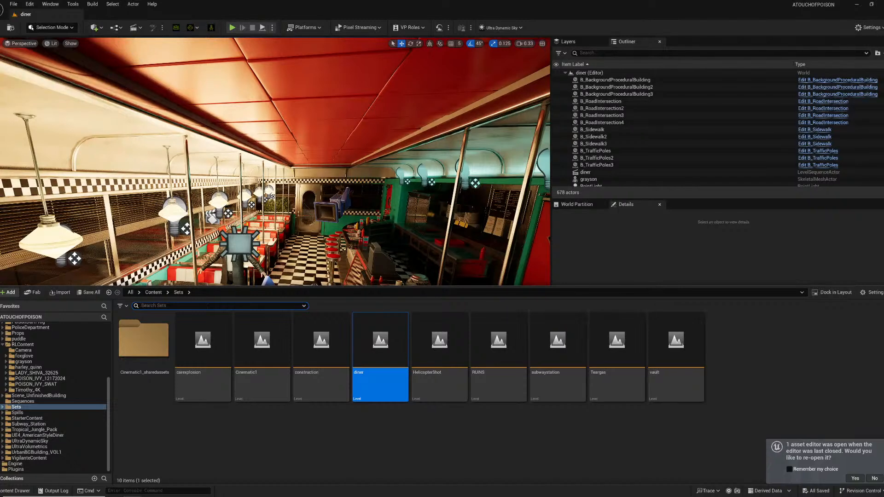
# - Switch to iClone, show the scene's object list in place of the content library and widen it slightly
pyautogui.moveTo(313, 251); pyautogui.dragTo(328, 259, button='right')
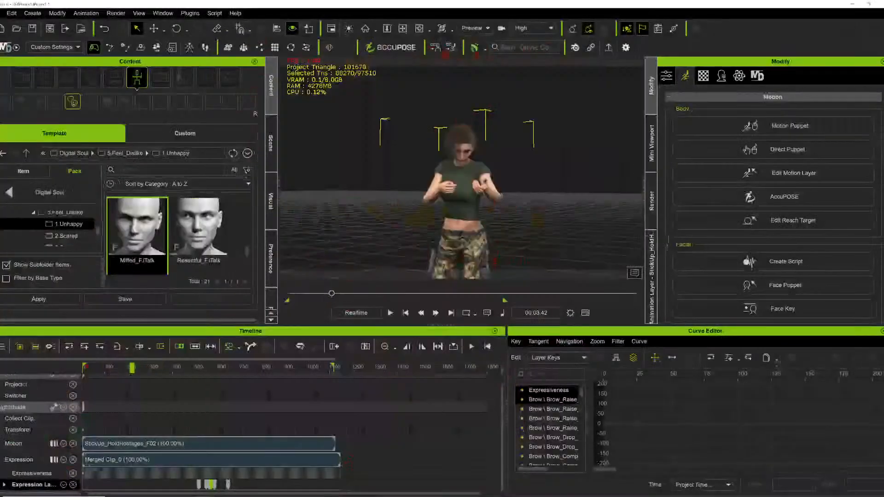
pyautogui.click(272, 152)
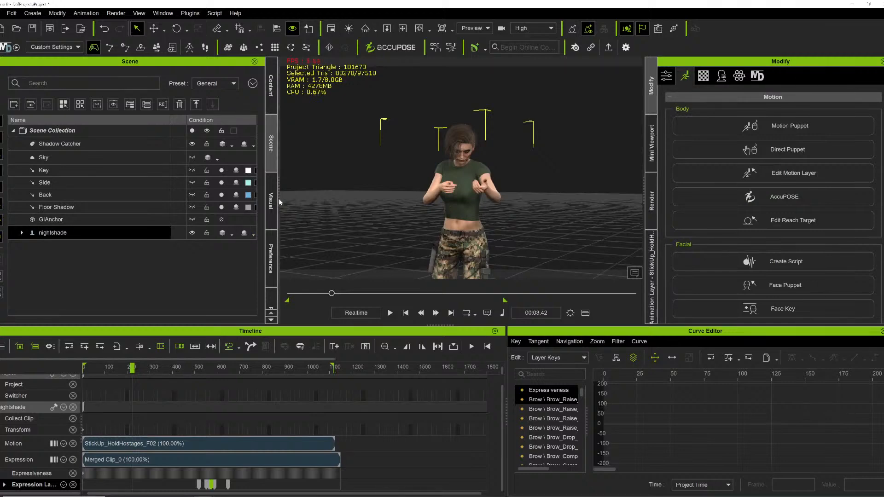
pyautogui.moveTo(279, 203); pyautogui.dragTo(359, 203)
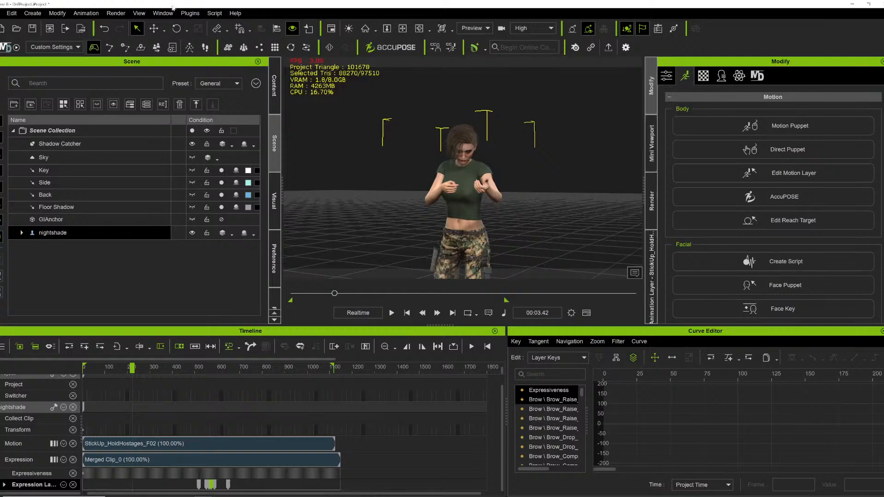
# - Open the Unreal Live Link transfer settings and include motion for a frame range instead of the current frame
pyautogui.click(189, 13)
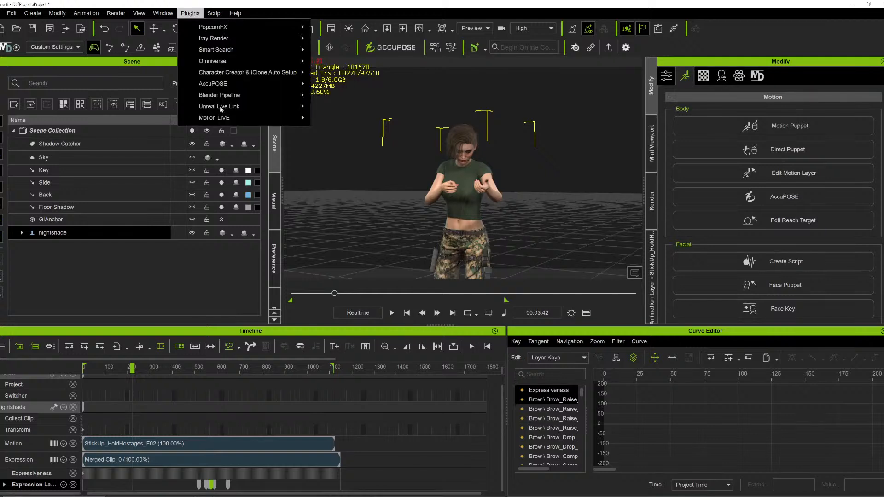
pyautogui.moveTo(220, 105)
pyautogui.click(358, 107)
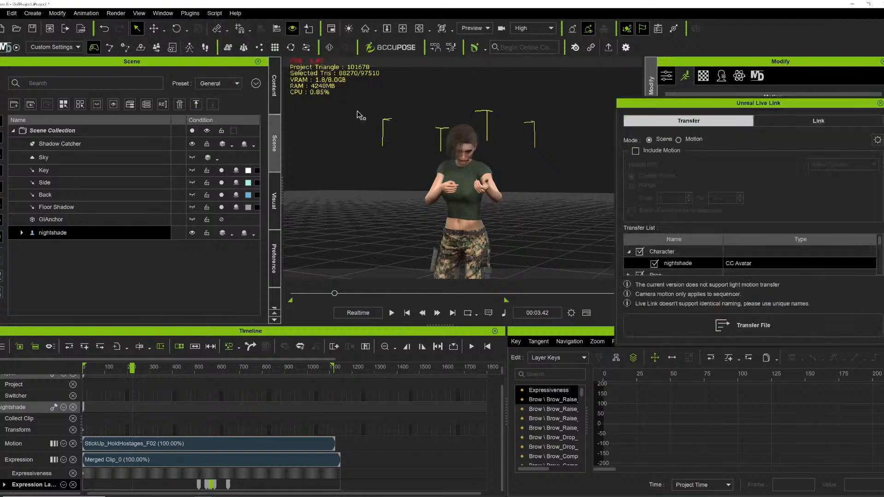
pyautogui.click(636, 151)
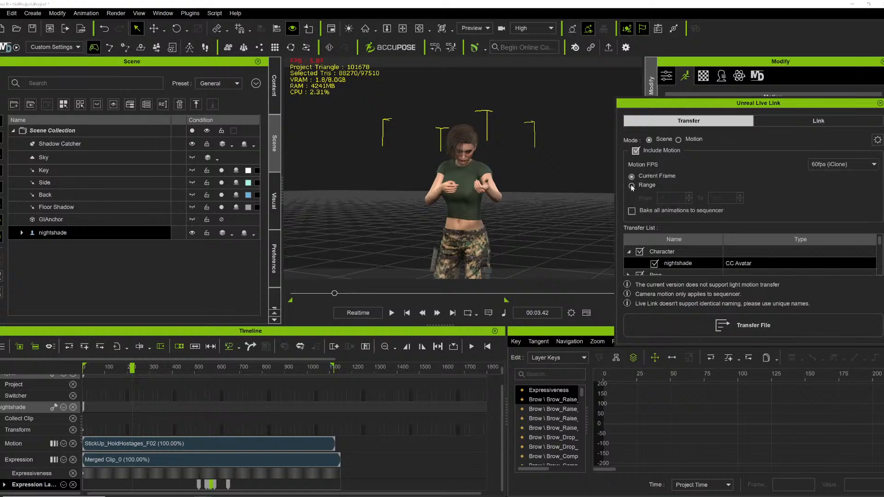
pyautogui.click(631, 186)
# - Exclude all lights from the Unreal Live Link transfer list
pyautogui.scroll(-3, 638, 265)
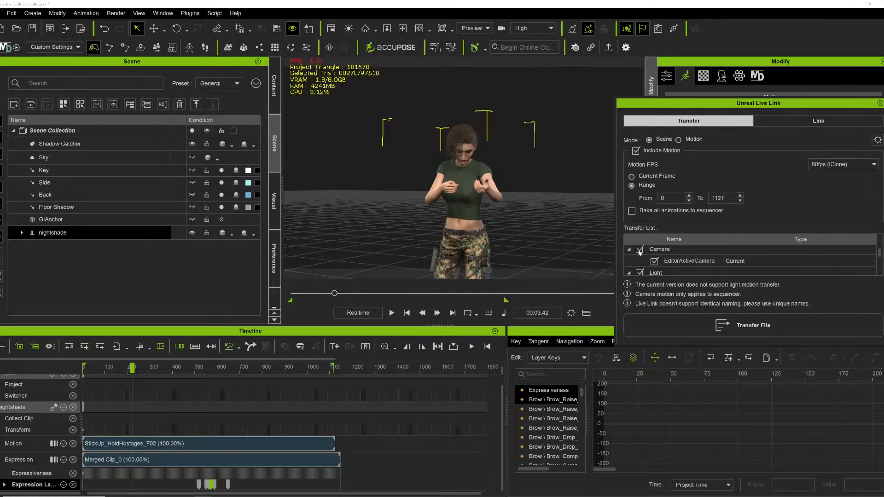
pyautogui.click(641, 258)
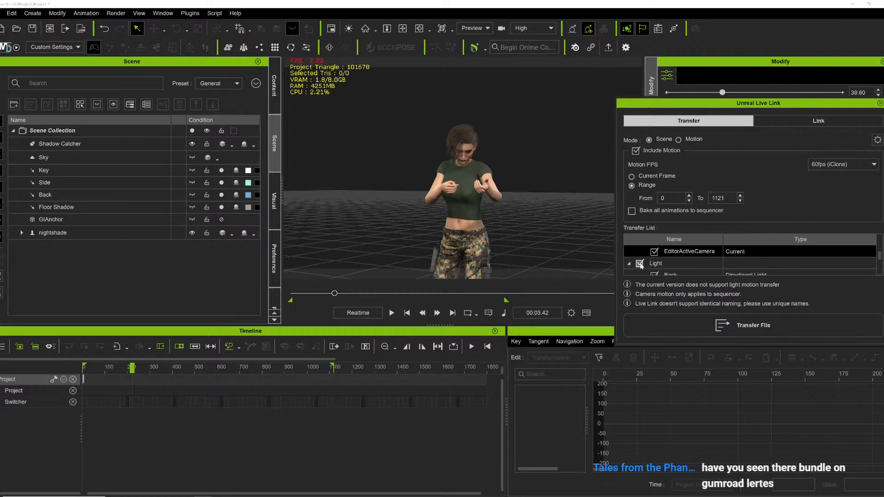
pyautogui.click(640, 264)
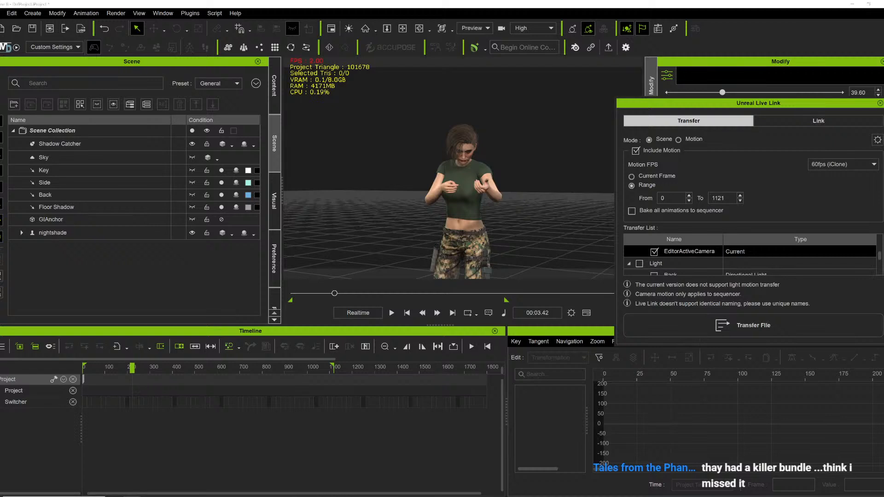
# - Switch to the web browser, maximize it and look through the items of Humble's Epic Adventures Asset Mega Pack
pyautogui.moveTo(323, 131); pyautogui.dragTo(345, 76)
pyautogui.click(443, 82)
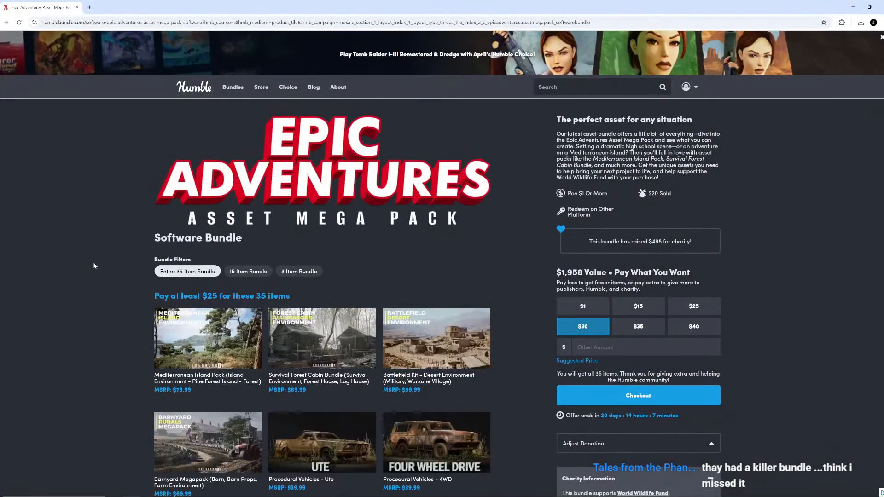
pyautogui.scroll(-2, 93, 266)
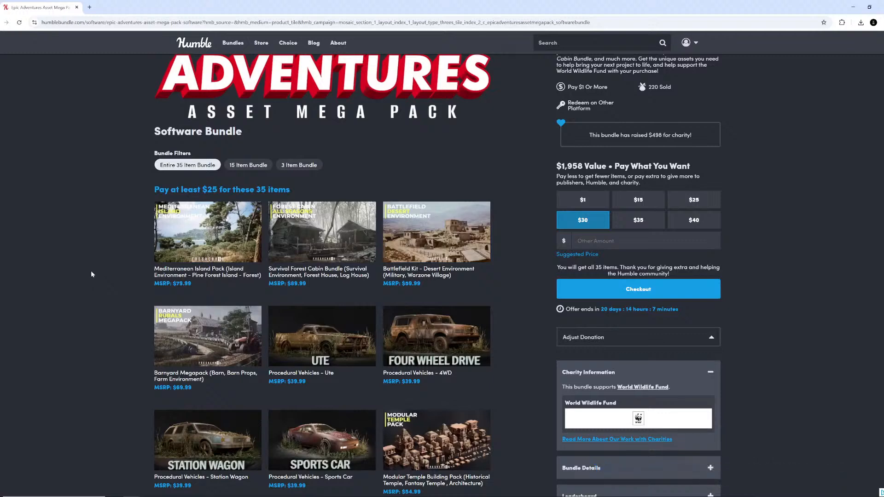
pyautogui.scroll(-5, 94, 272)
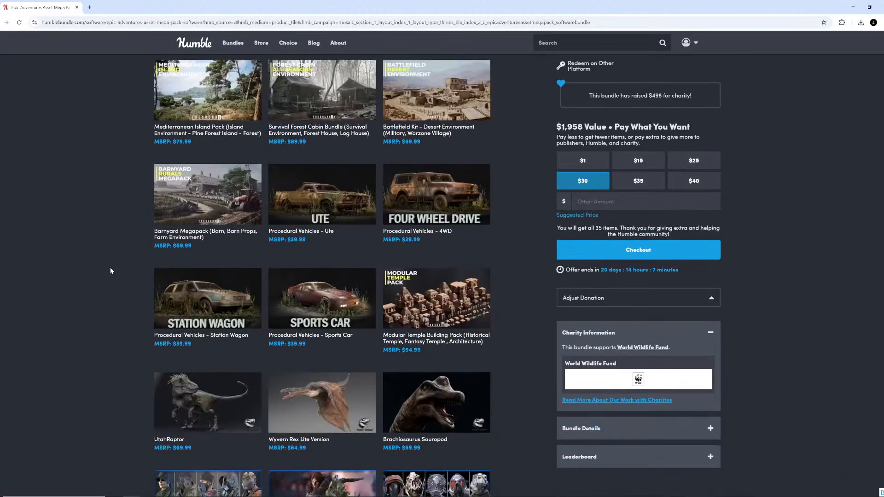
pyautogui.scroll(-3, 83, 272)
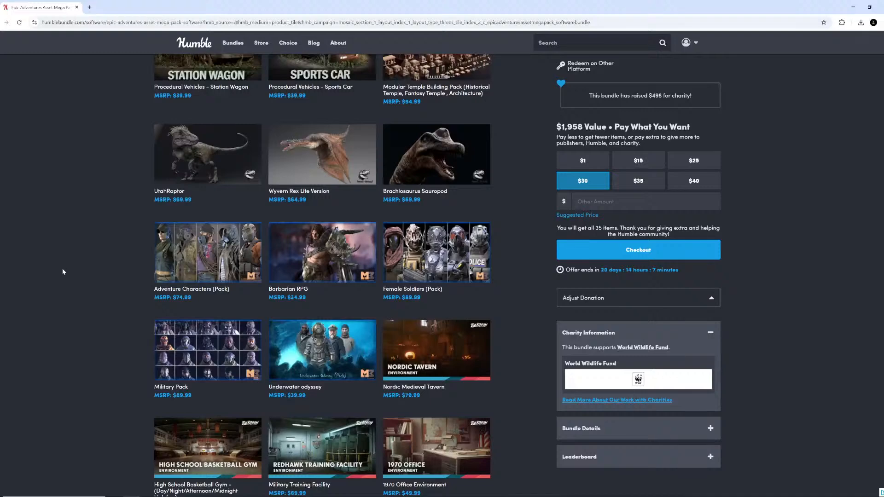
pyautogui.scroll(-3, 71, 276)
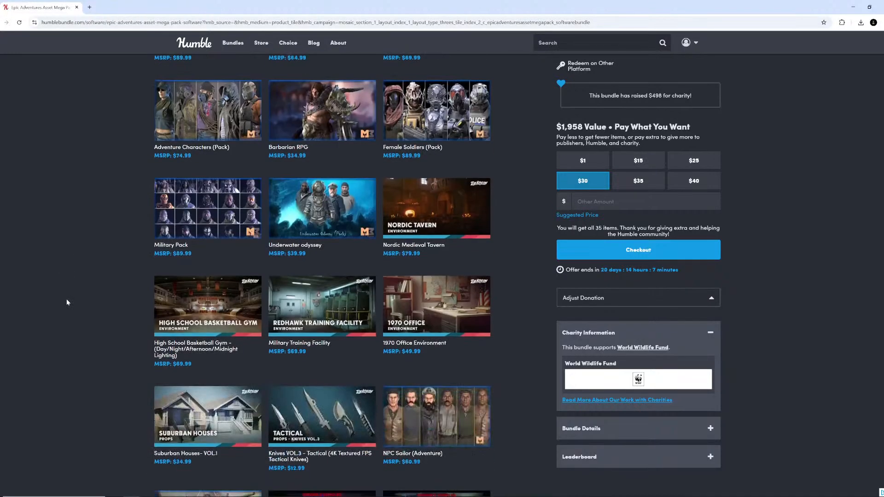
pyautogui.scroll(-3, 68, 301)
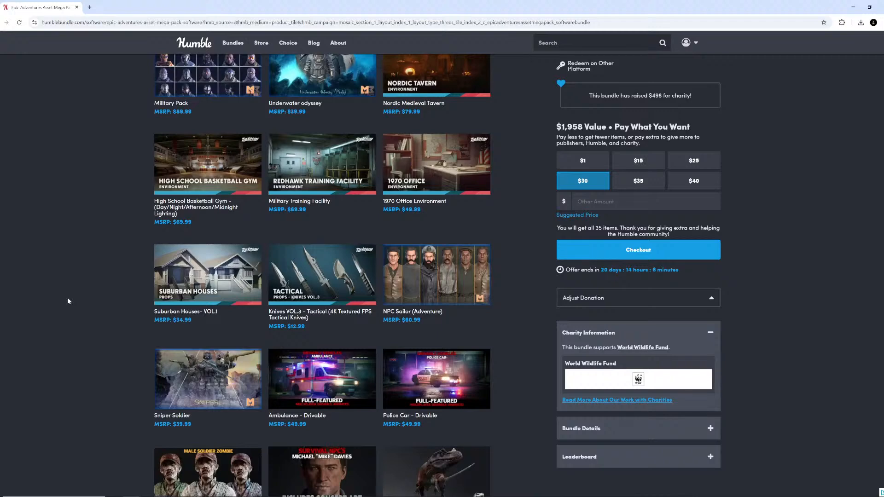
pyautogui.scroll(-6, 68, 301)
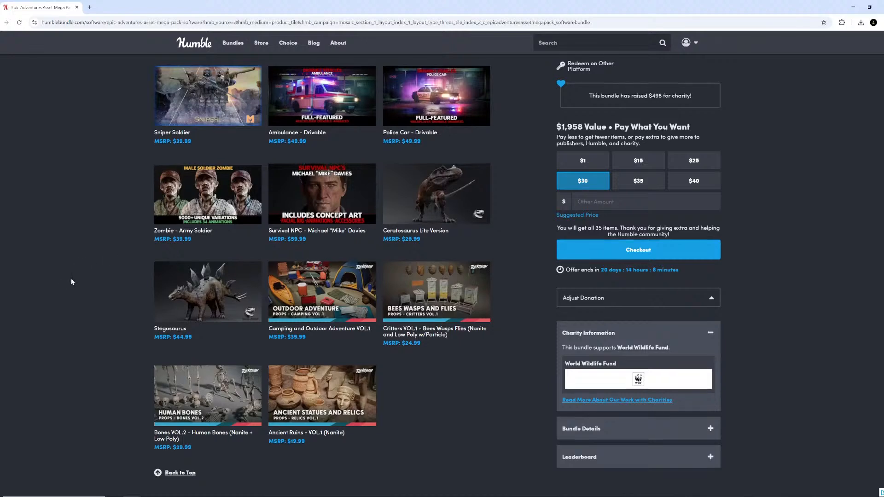
pyautogui.scroll(8, 71, 281)
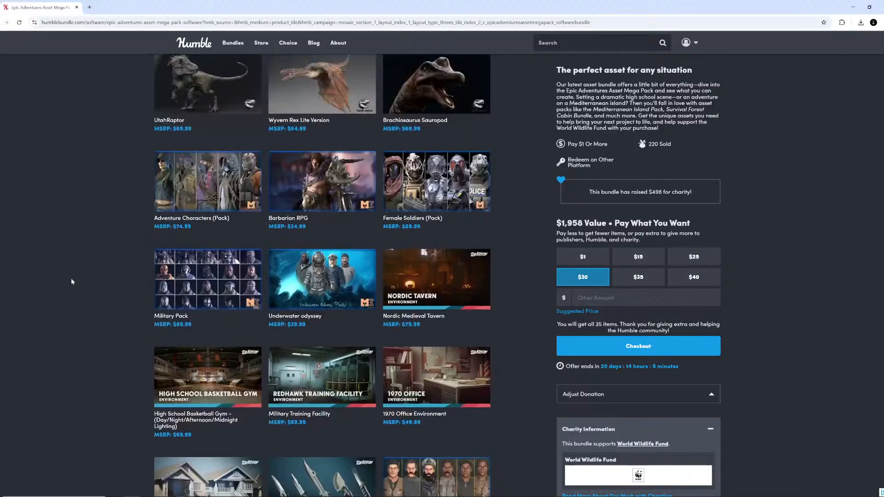
pyautogui.scroll(6, 72, 281)
pyautogui.scroll(3, 72, 281)
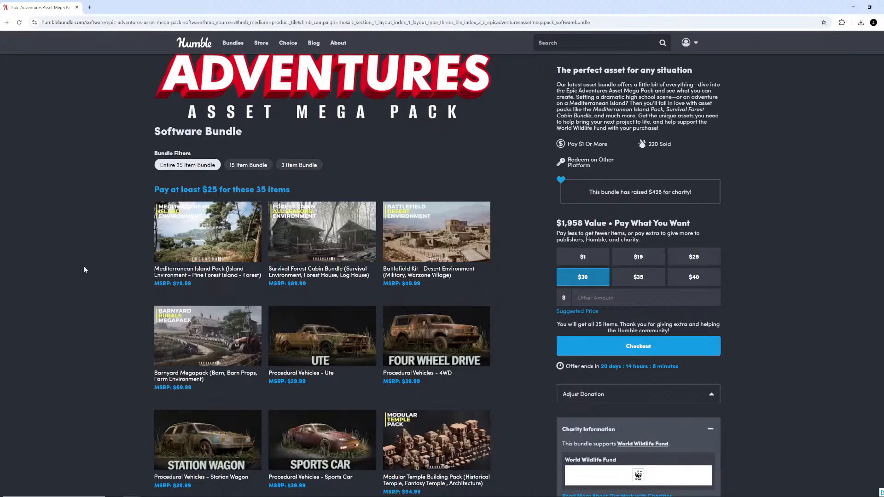
pyautogui.scroll(-2, 93, 269)
pyautogui.scroll(-2, 93, 270)
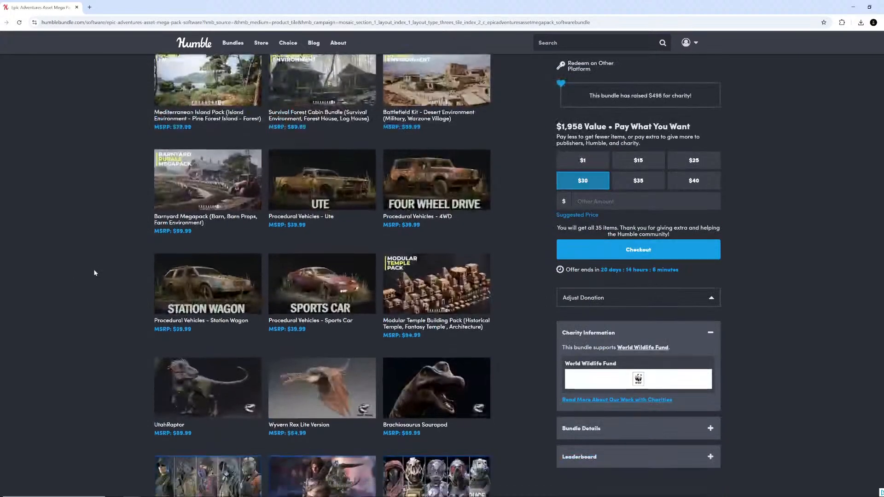
pyautogui.scroll(7, 93, 269)
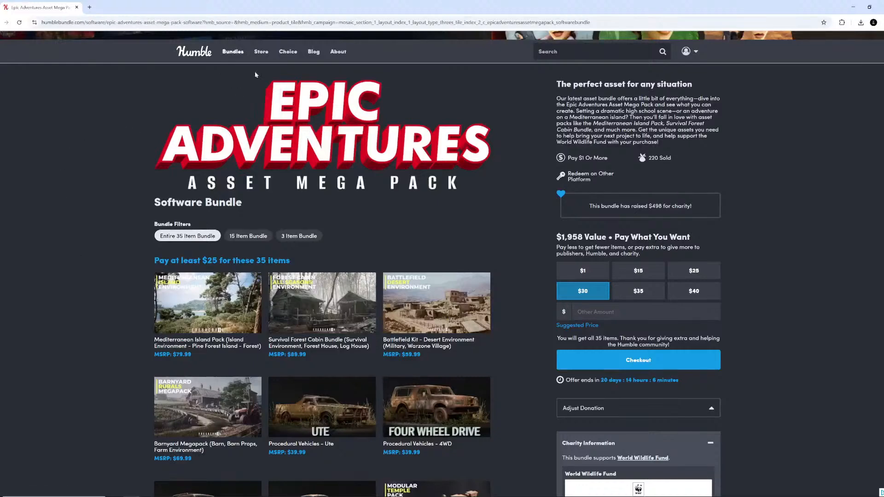
# - Go to Humble's software bundles overview and open the Legendary Game Dev Environments Bundle
pyautogui.moveTo(233, 55)
pyautogui.click(252, 103)
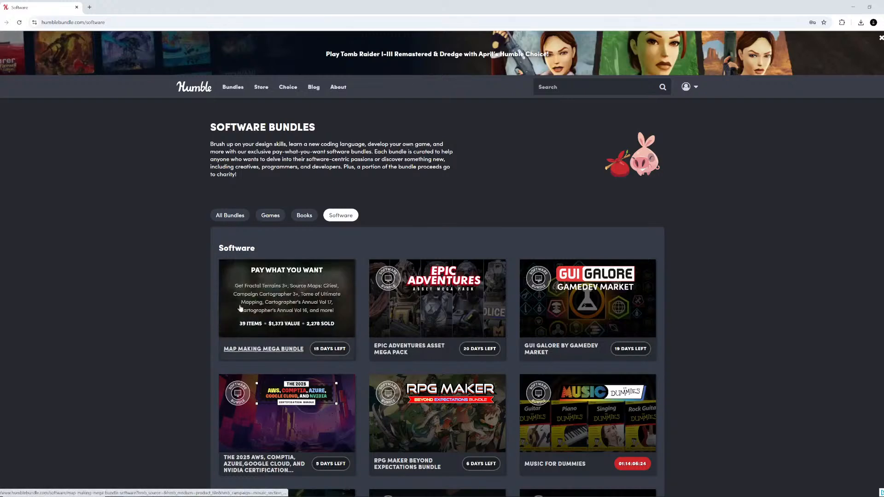
pyautogui.scroll(-2, 134, 292)
pyautogui.scroll(-4, 137, 288)
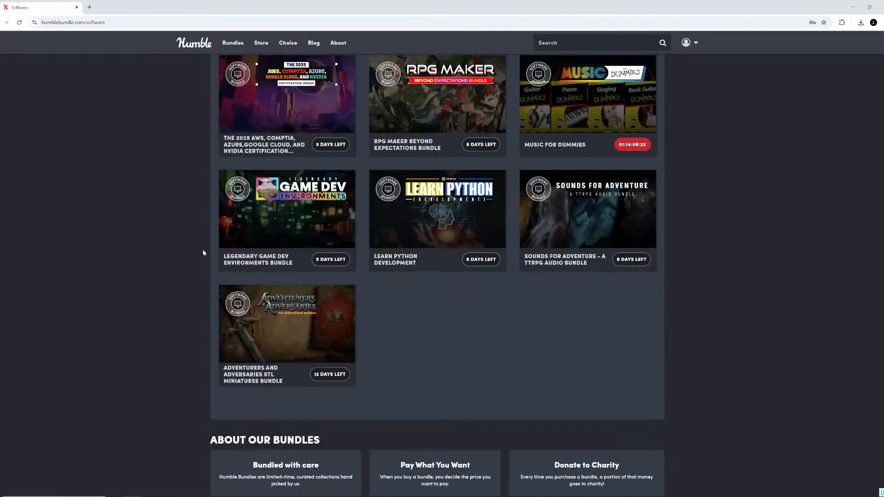
pyautogui.click(269, 236)
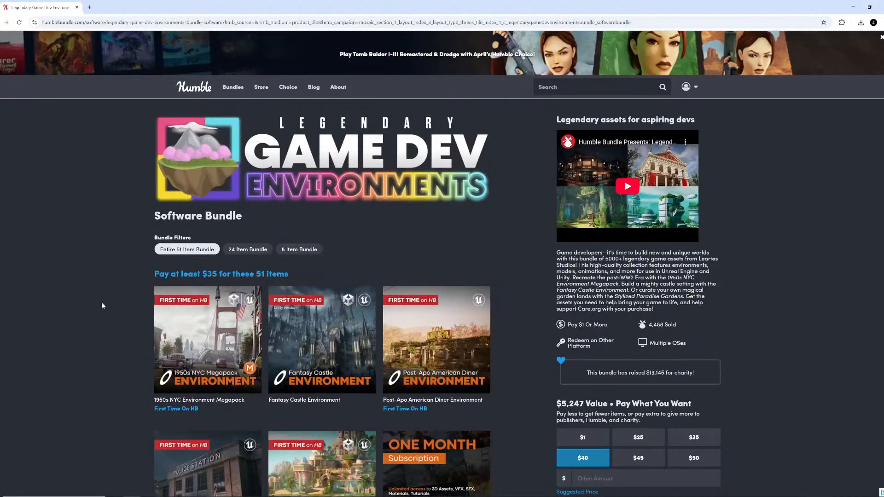
# - Examine the full item list of the Legendary Game Dev Environments Bundle down to its end and back up
pyautogui.scroll(-3, 104, 308)
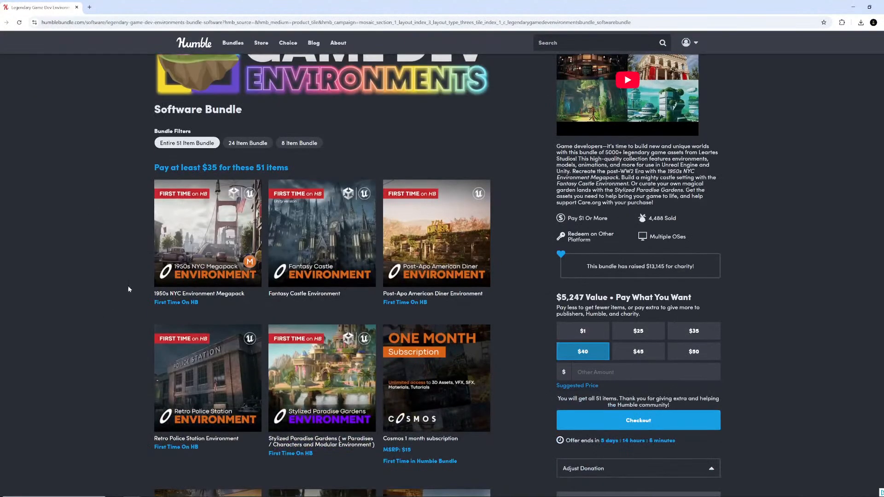
pyautogui.scroll(2, 276, 248)
pyautogui.scroll(1, 432, 305)
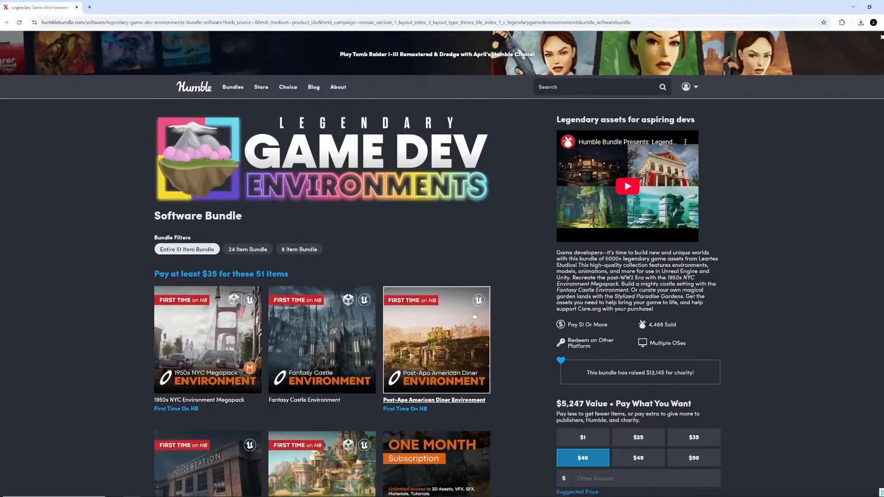
pyautogui.scroll(-1, 476, 315)
pyautogui.scroll(-3, 465, 326)
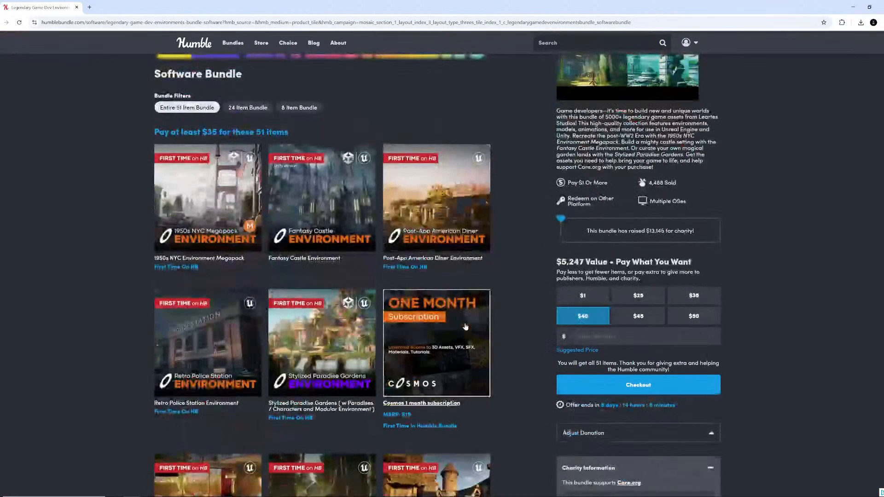
pyautogui.scroll(-3, 464, 327)
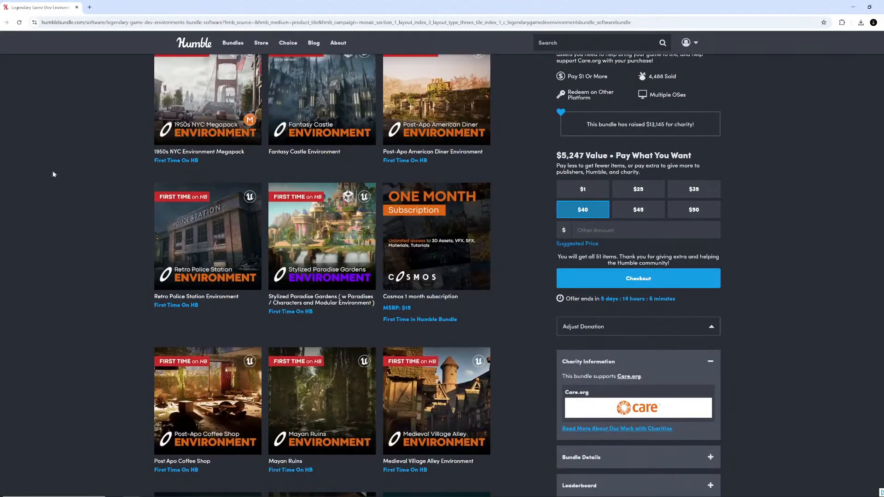
pyautogui.scroll(-7, 60, 272)
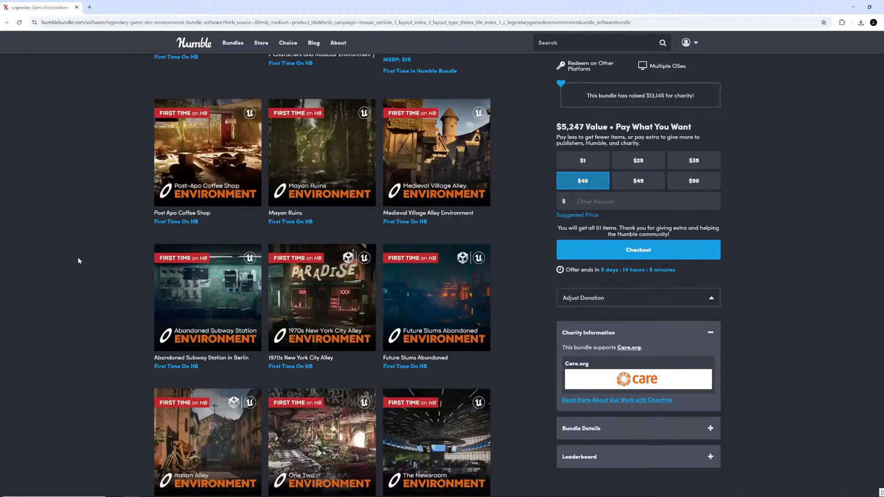
pyautogui.scroll(-4, 78, 260)
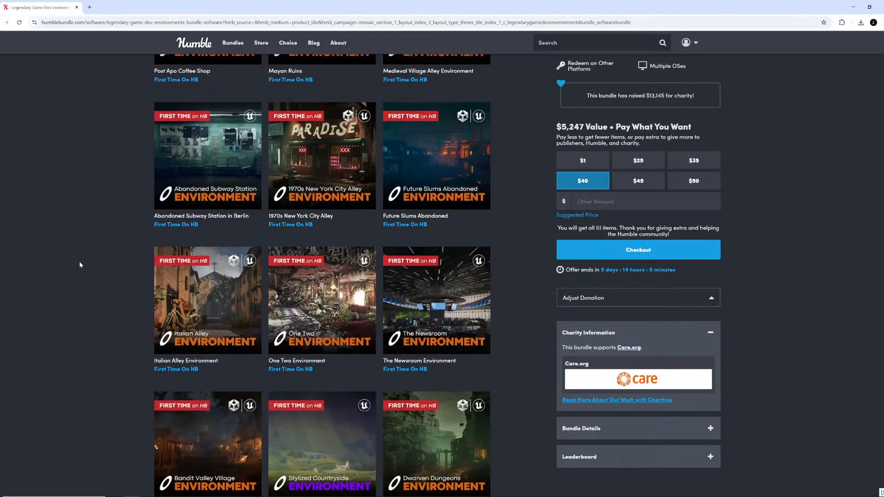
pyautogui.scroll(-3, 79, 263)
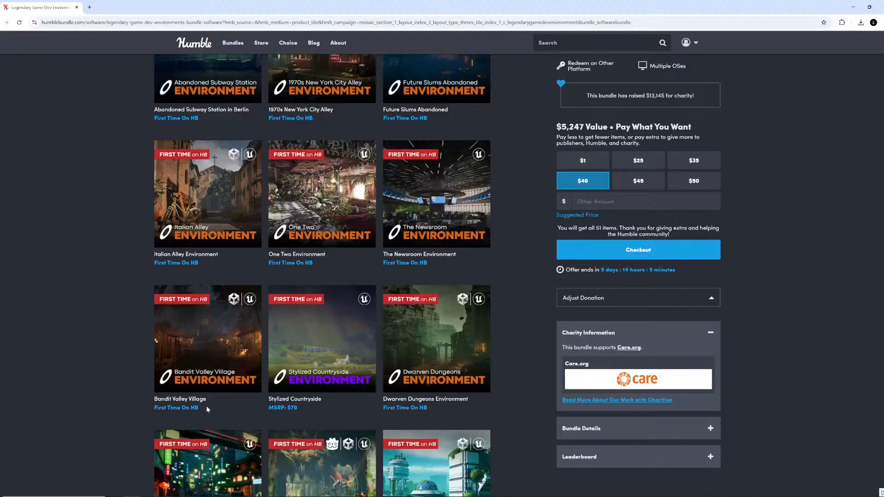
pyautogui.scroll(-10, 205, 403)
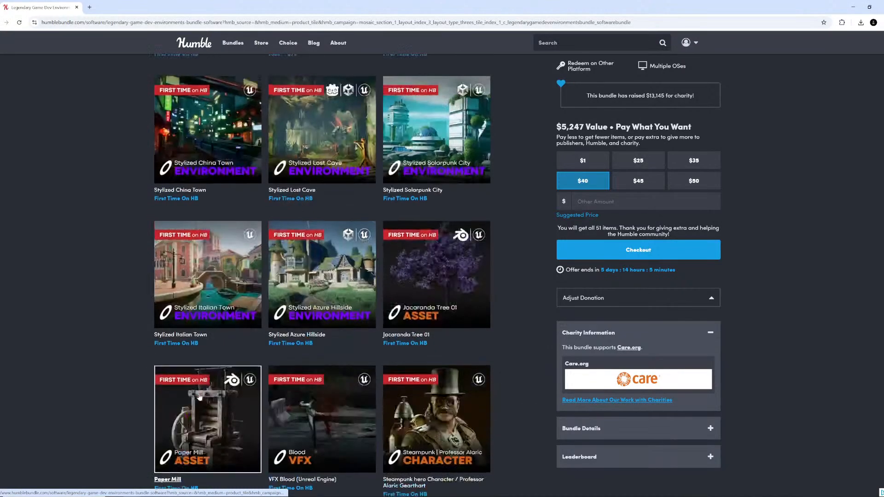
pyautogui.scroll(-3, 170, 421)
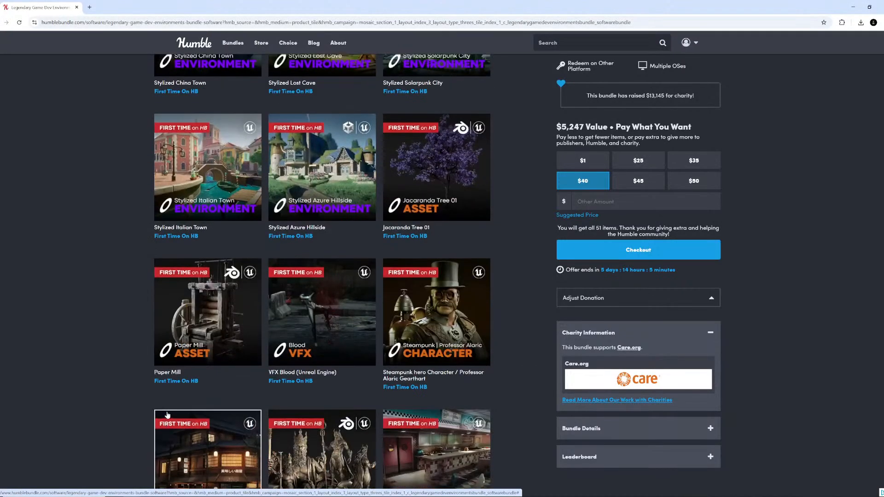
pyautogui.scroll(-11, 167, 415)
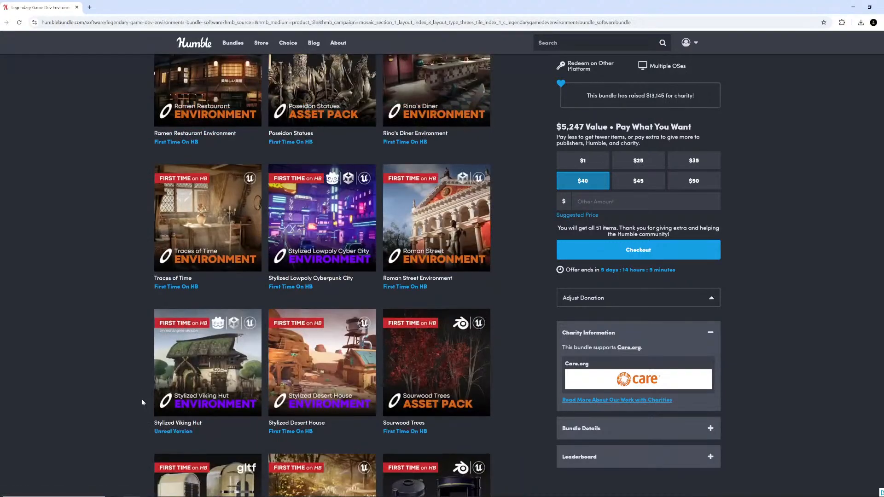
pyautogui.scroll(-5, 137, 288)
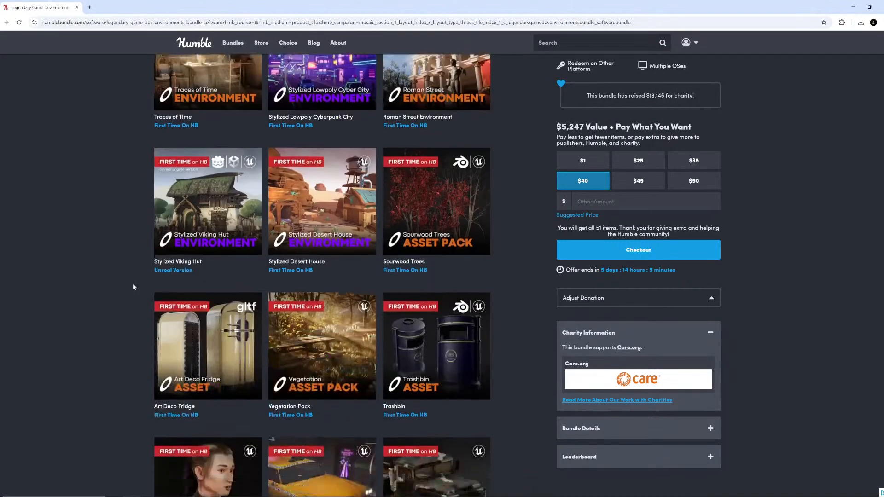
pyautogui.scroll(-9, 133, 288)
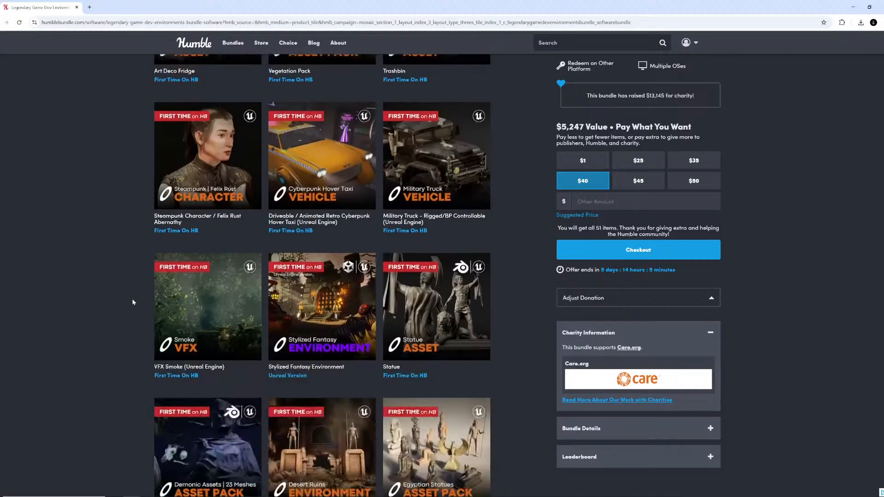
pyautogui.scroll(-7, 133, 302)
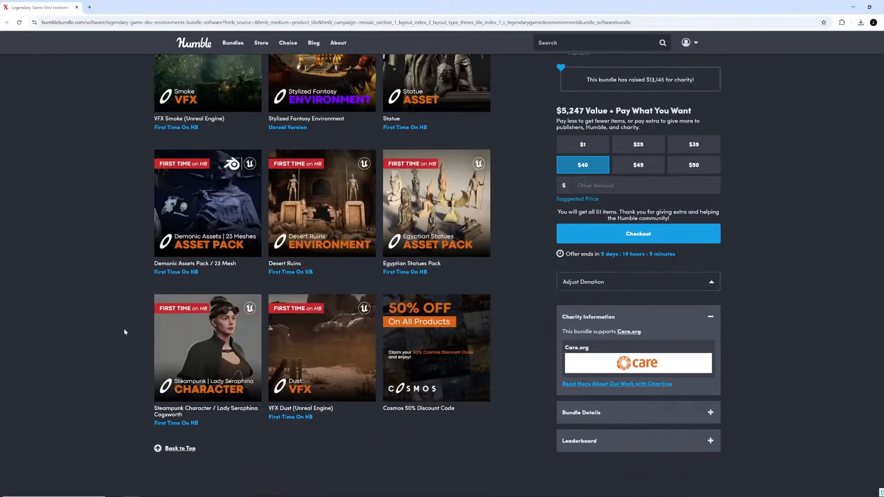
pyautogui.scroll(16, 125, 330)
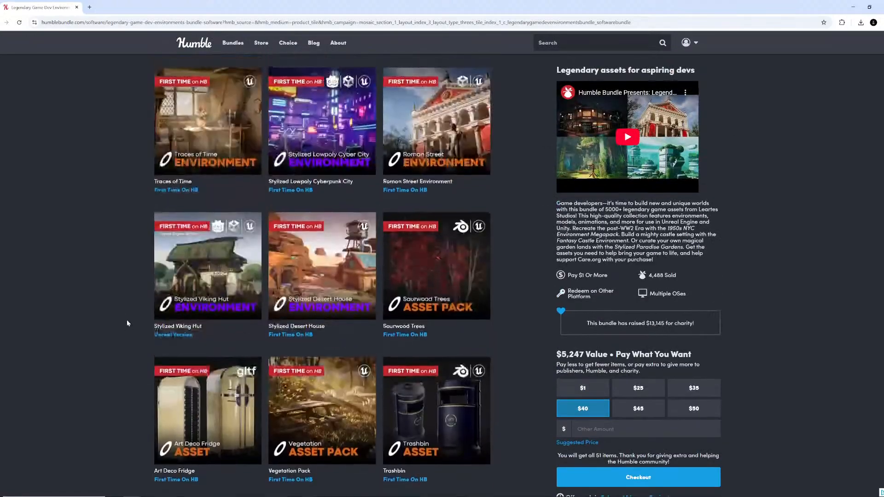
pyautogui.scroll(20, 133, 321)
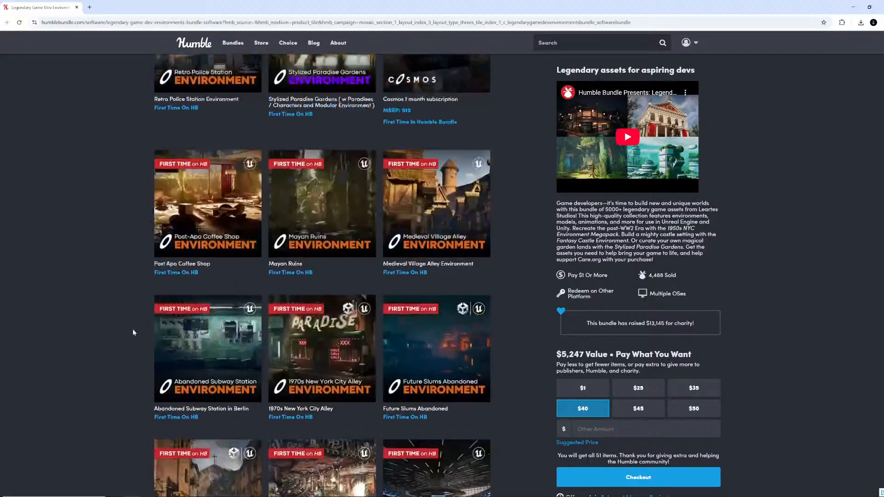
# - Return from the Legendary Game Dev Environments Bundle to the software bundles overview and open the Epic Adventures Asset Mega Pack
pyautogui.scroll(9, 134, 328)
pyautogui.scroll(-10, 136, 328)
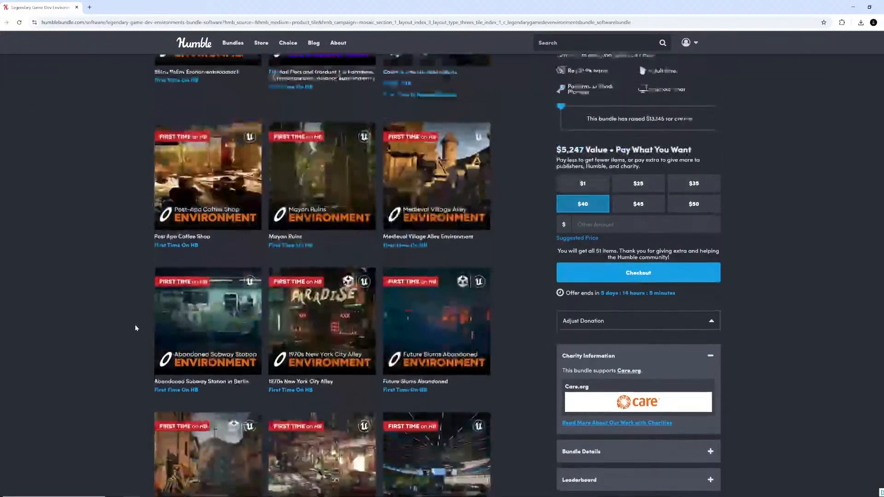
pyautogui.scroll(11, 135, 328)
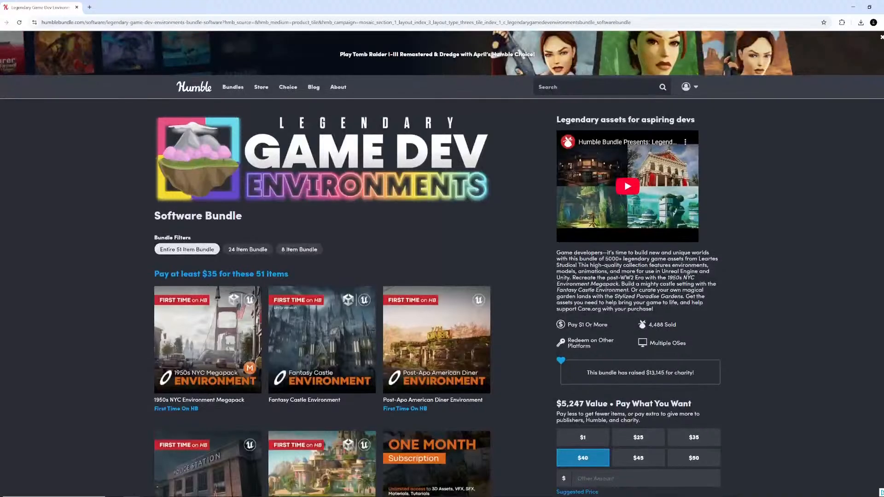
pyautogui.click(0, 23)
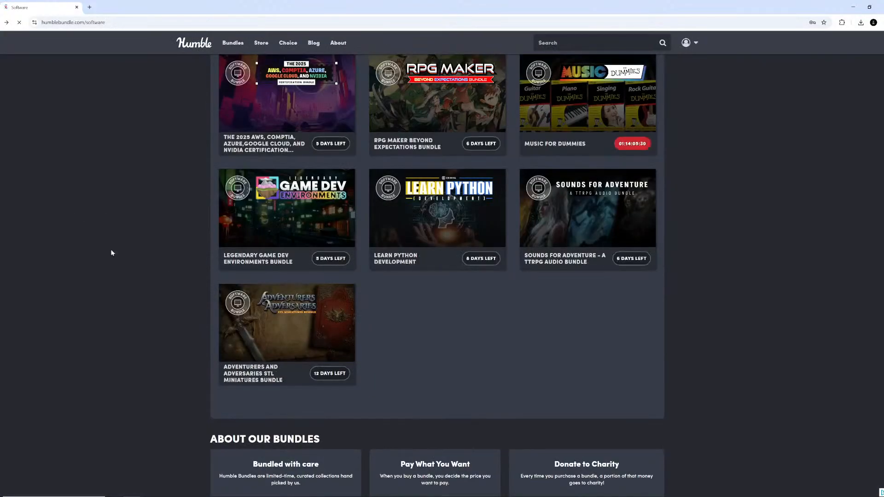
pyautogui.scroll(3, 120, 241)
pyautogui.scroll(3, 119, 244)
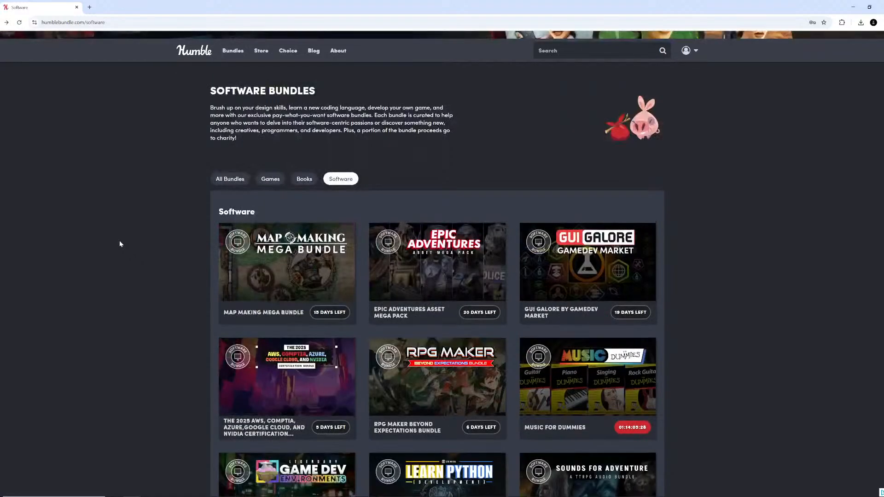
pyautogui.scroll(-2, 121, 243)
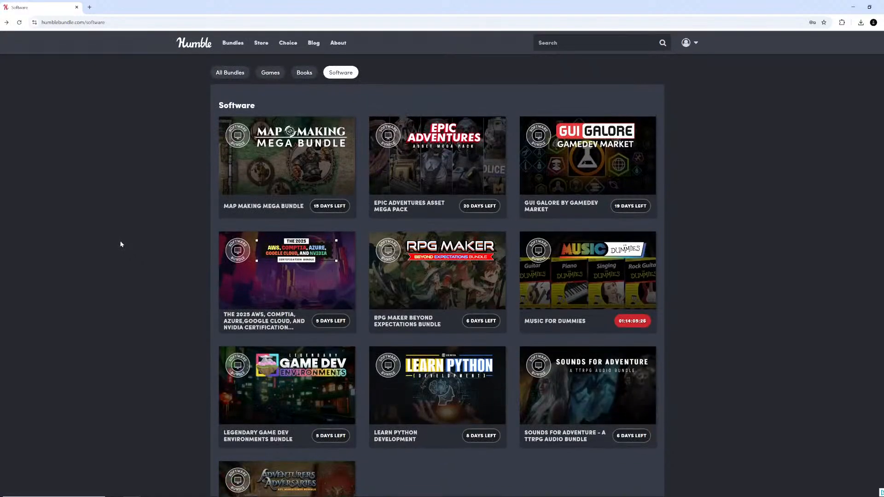
pyautogui.click(462, 148)
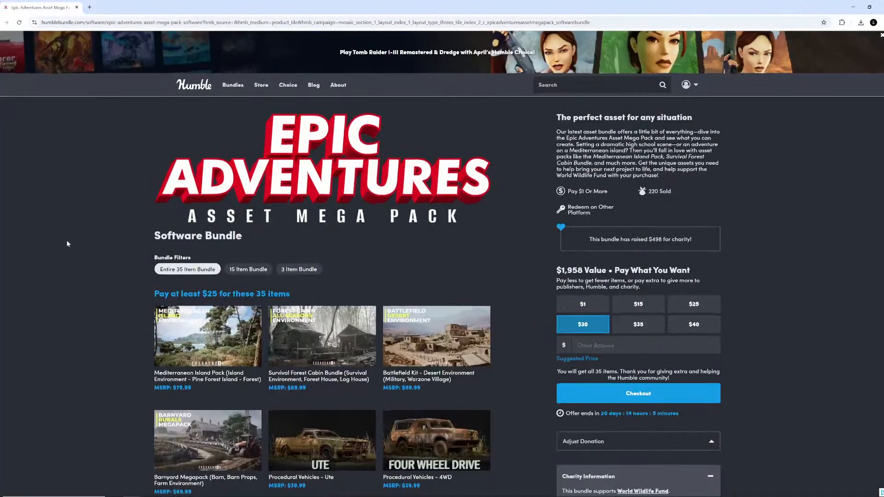
# - View the details of the Modular Temple Building Pack in the bundle and close them again
pyautogui.scroll(-7, 68, 240)
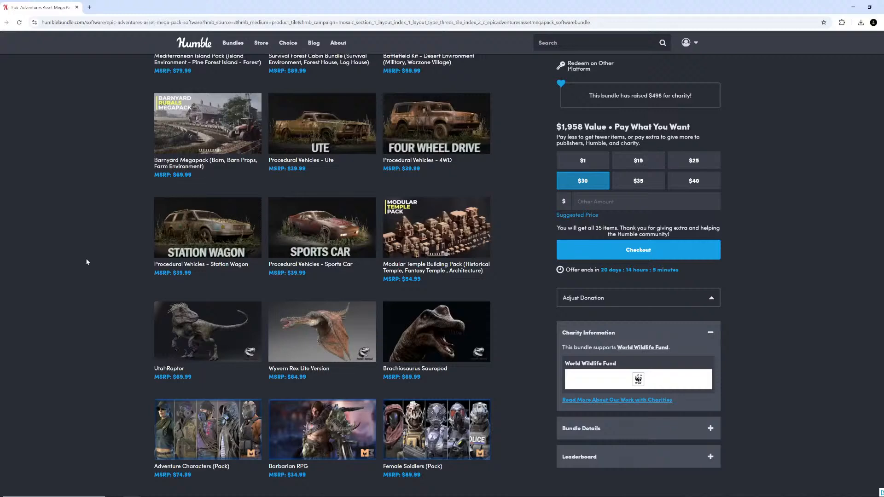
pyautogui.click(438, 222)
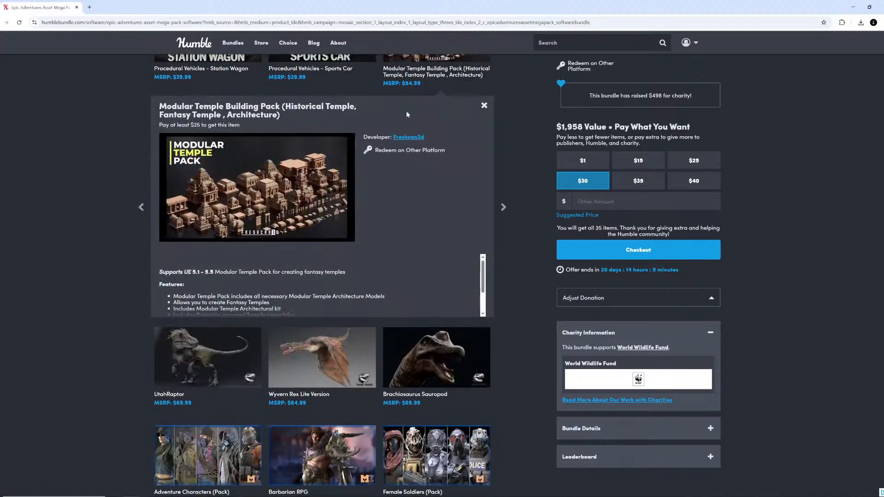
pyautogui.click(482, 107)
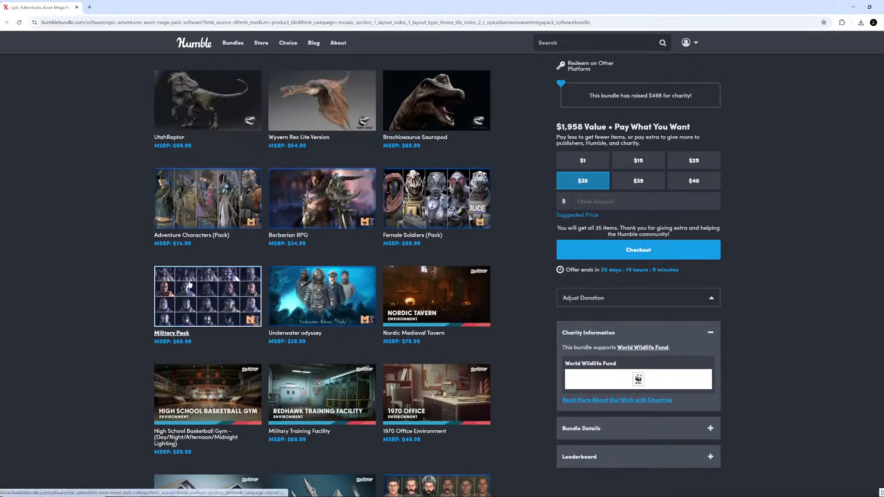
# - Open the Military Pack's Fab listing from its bundle details and look through its preview images to the last one
pyautogui.click(173, 281)
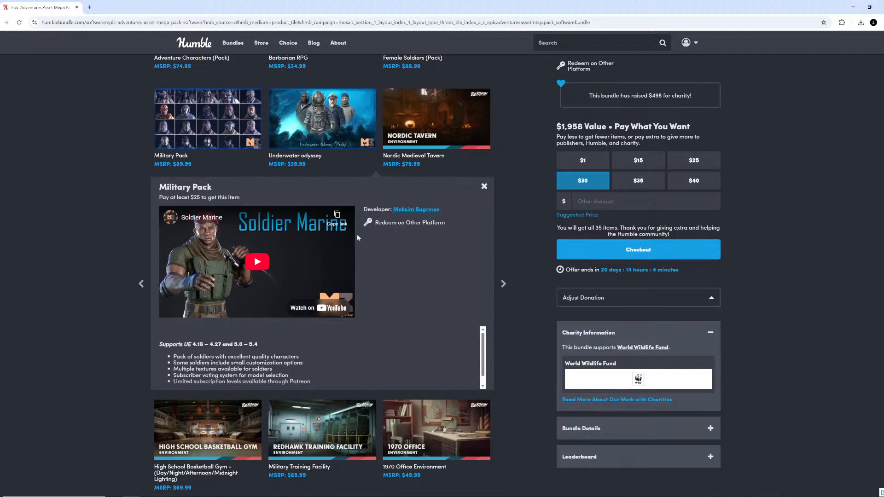
pyautogui.click(403, 210)
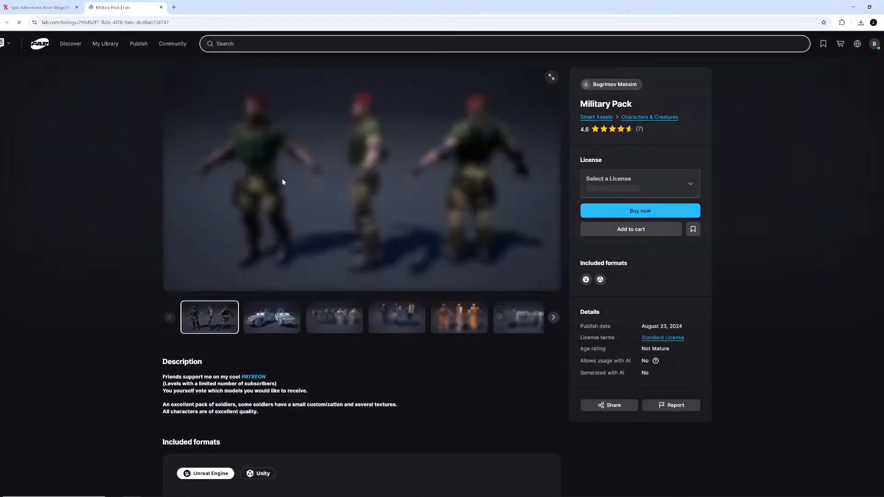
pyautogui.click(328, 318)
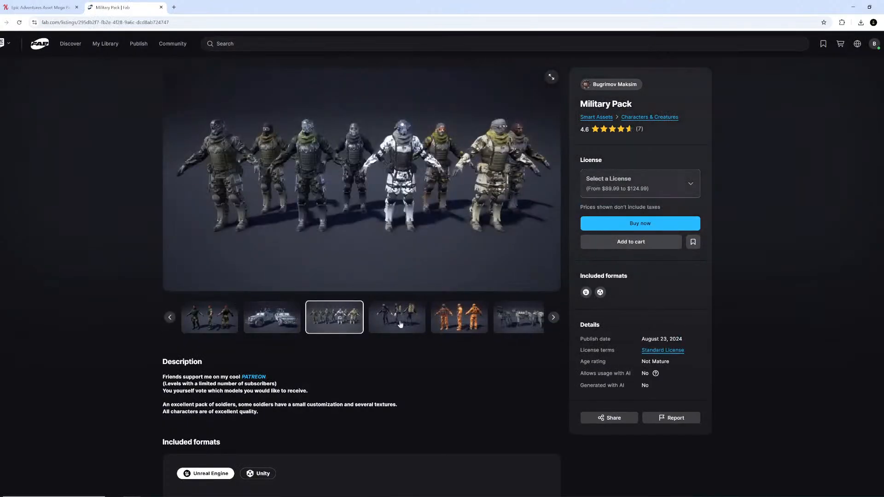
pyautogui.click(371, 321)
pyautogui.click(460, 322)
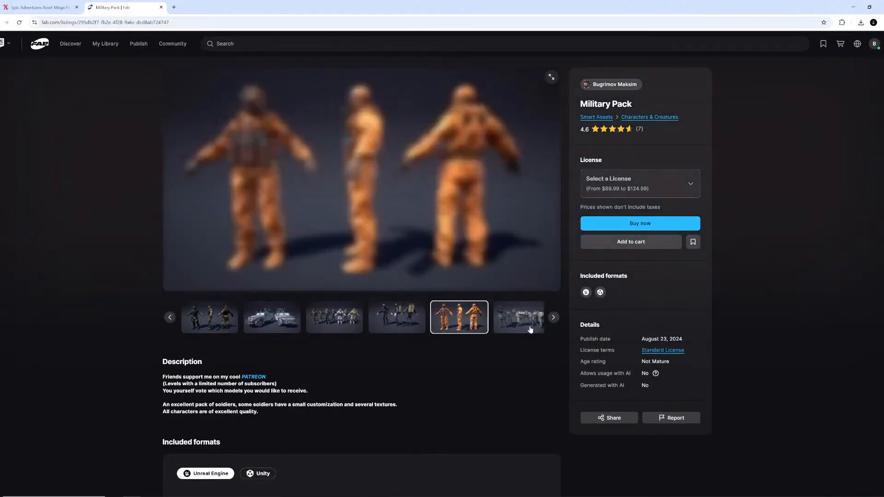
pyautogui.click(524, 325)
pyautogui.click(554, 318)
pyautogui.click(554, 317)
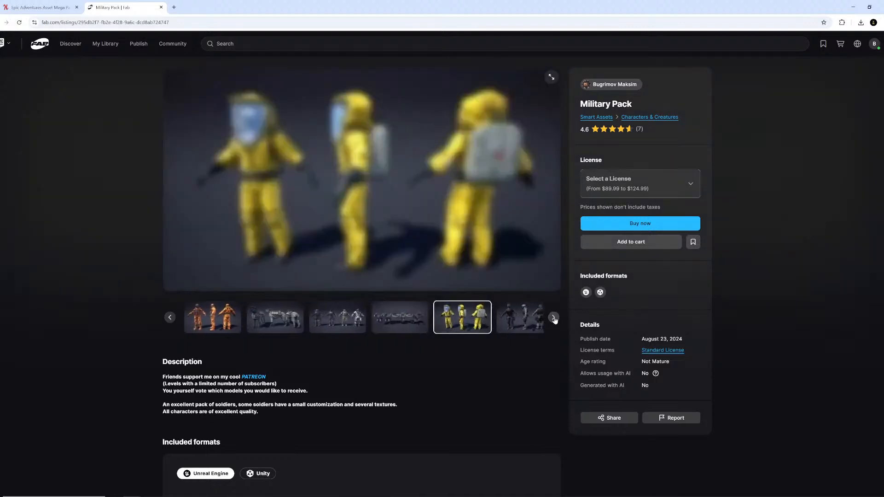
pyautogui.click(553, 318)
pyautogui.click(553, 318)
pyautogui.click(553, 317)
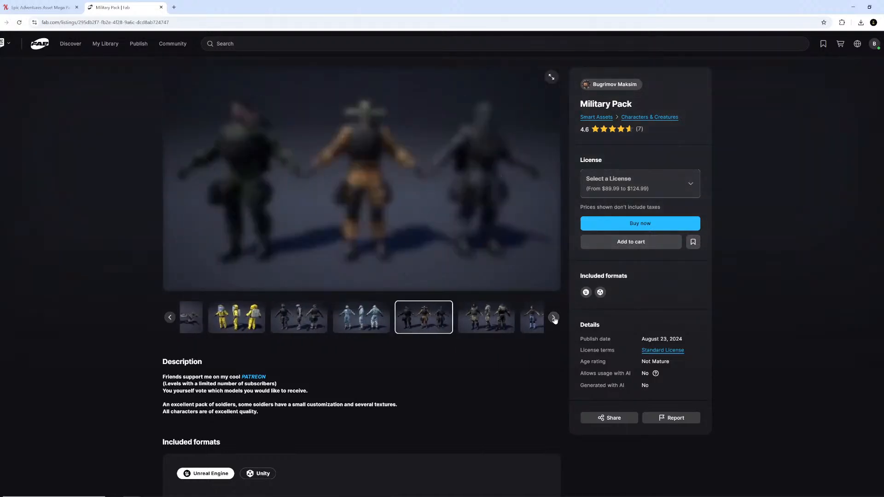
pyautogui.click(553, 318)
pyautogui.click(554, 318)
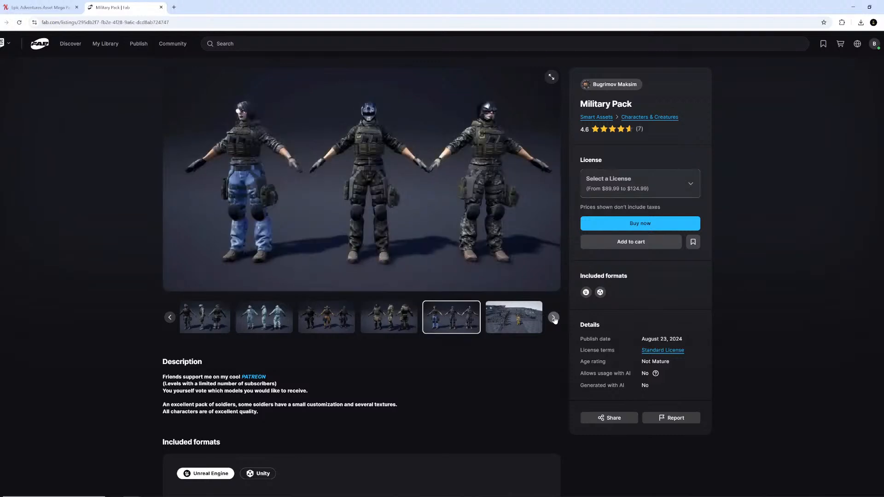
pyautogui.click(553, 318)
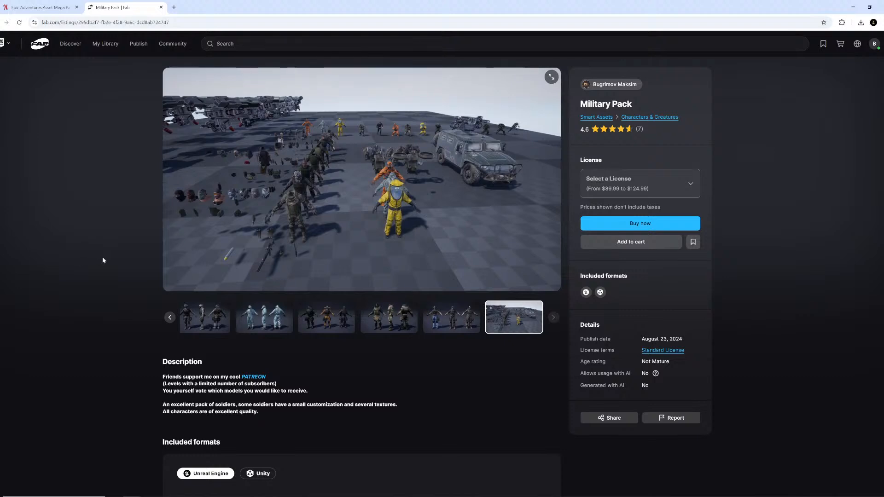
# - Close the Military Pack listing and examine the remaining items of the Epic Adventures bundle down to the end and back up
pyautogui.click(161, 8)
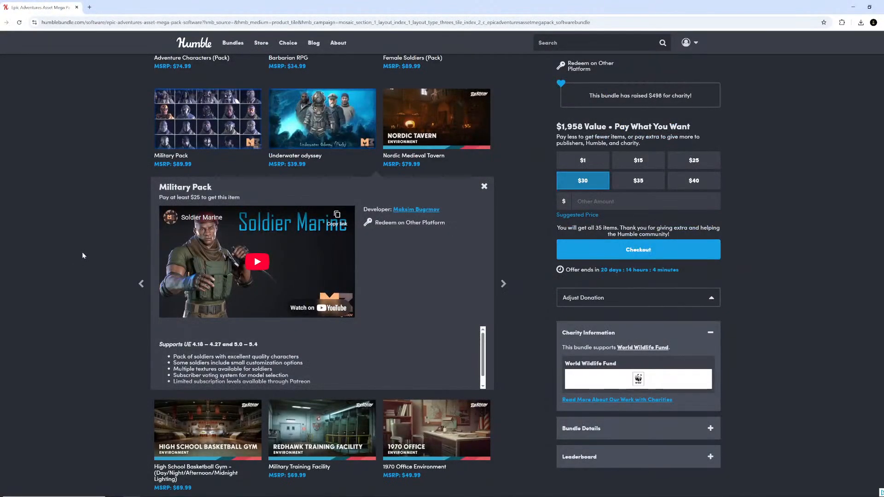
pyautogui.scroll(-2, 83, 255)
pyautogui.scroll(-1, 83, 255)
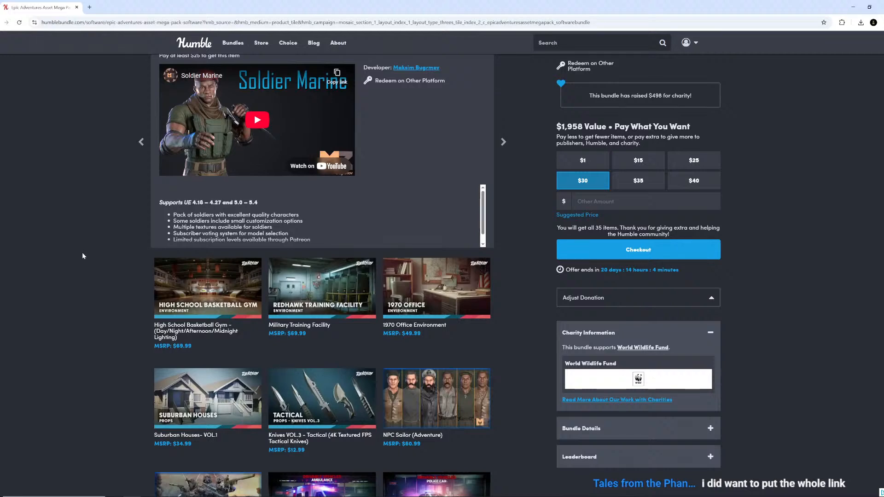
pyautogui.scroll(-2, 83, 256)
pyautogui.scroll(-3, 77, 281)
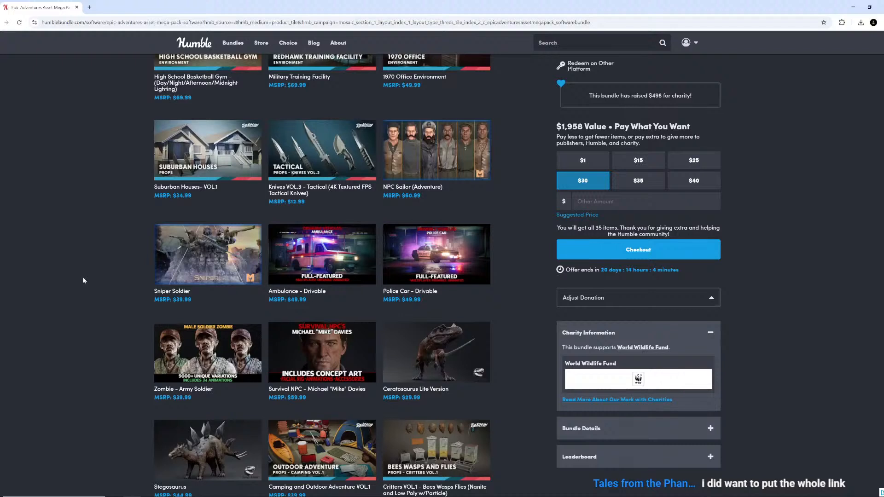
pyautogui.scroll(-2, 83, 280)
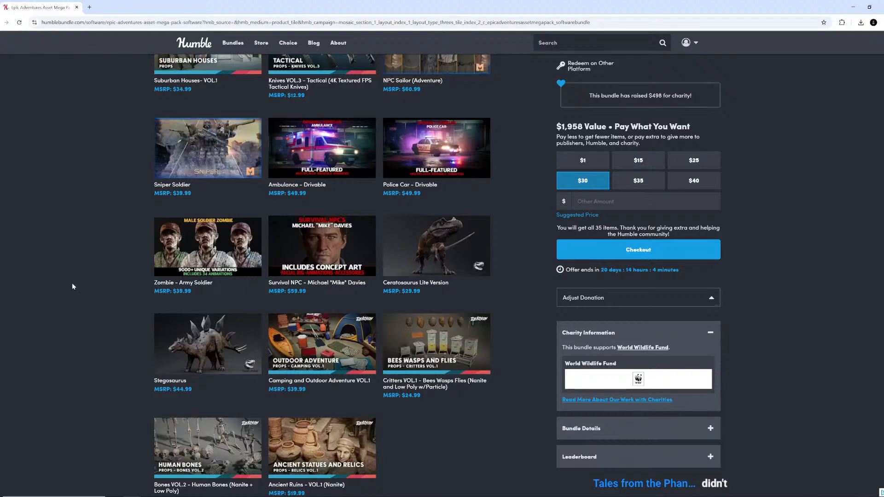
pyautogui.scroll(-2, 78, 282)
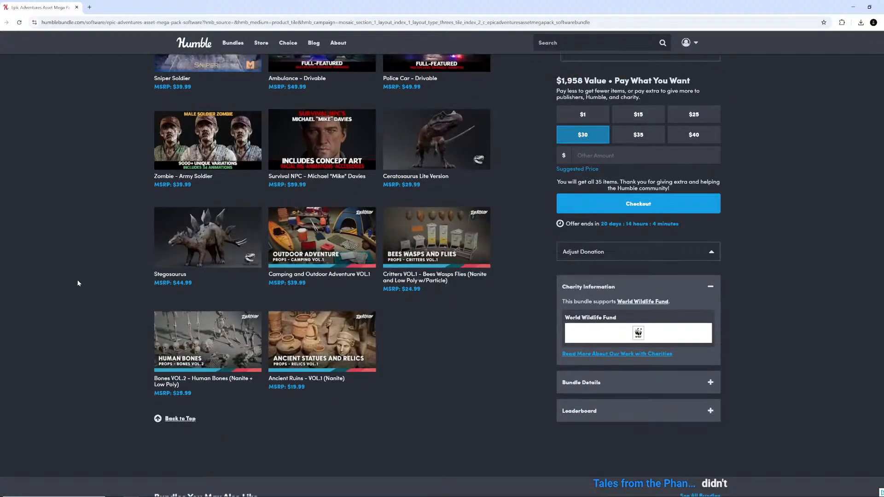
pyautogui.scroll(2, 78, 283)
pyautogui.scroll(15, 77, 283)
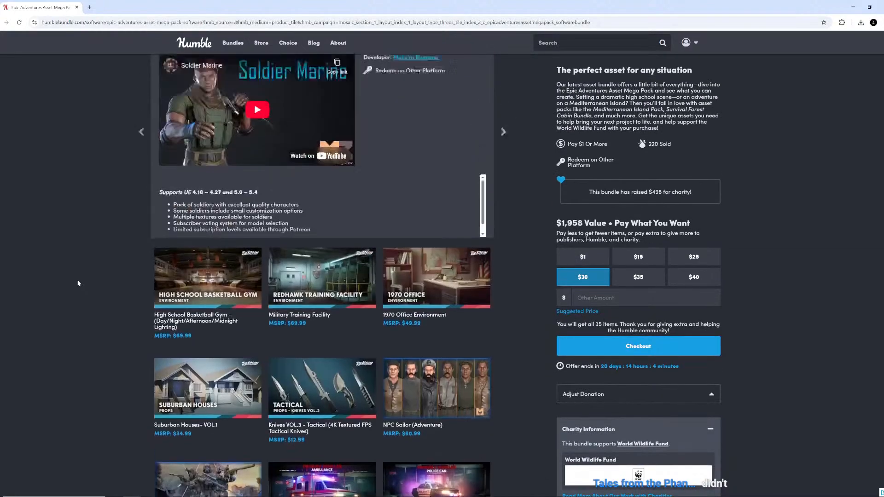
pyautogui.scroll(7, 70, 202)
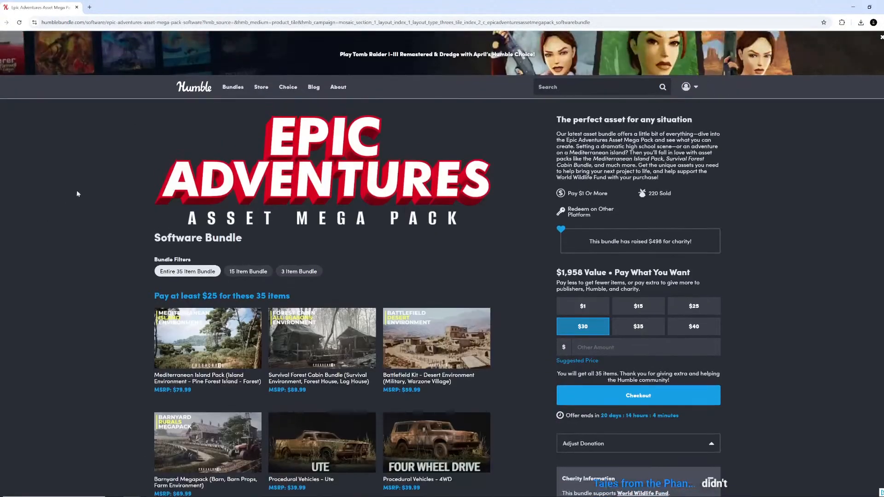
# - Copy the full web address of the Epic Adventures Asset Mega Pack page
pyautogui.click(562, 21)
pyautogui.rightClick(562, 21)
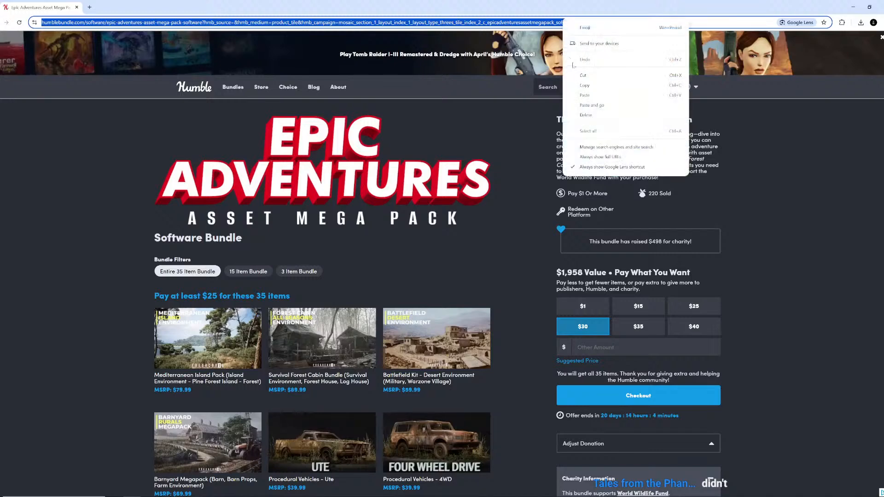
pyautogui.click(583, 86)
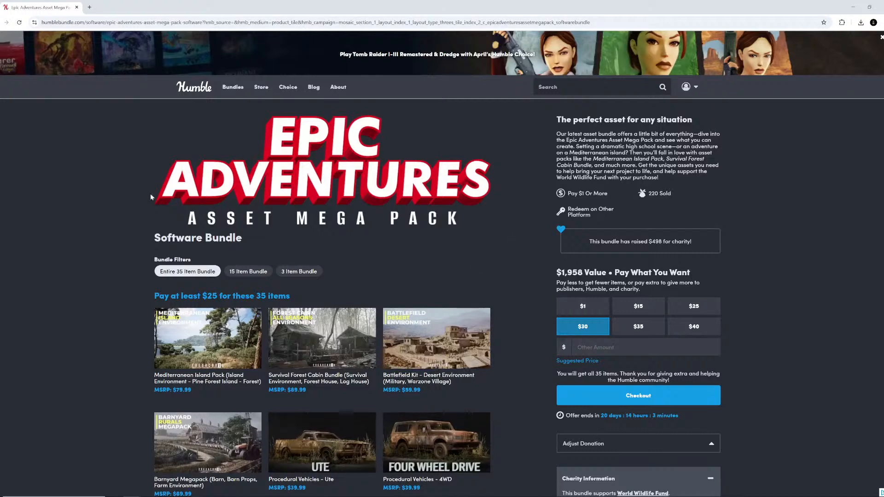
# - Open the Barnyard Megapack's details in the bundle and go to its Fab listing
pyautogui.scroll(-5, 134, 272)
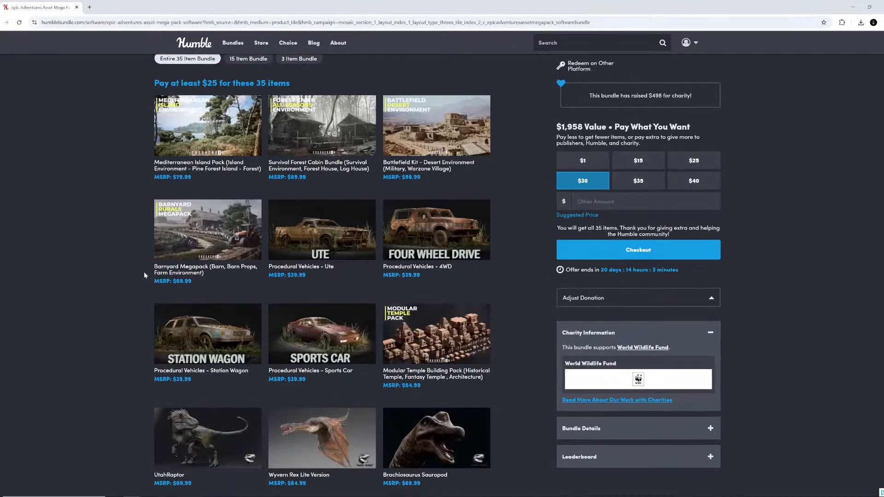
pyautogui.click(210, 222)
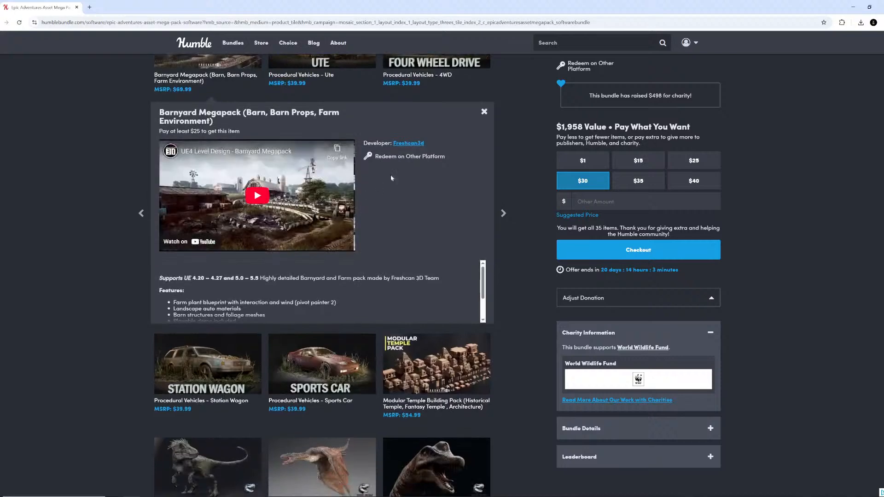
pyautogui.click(403, 144)
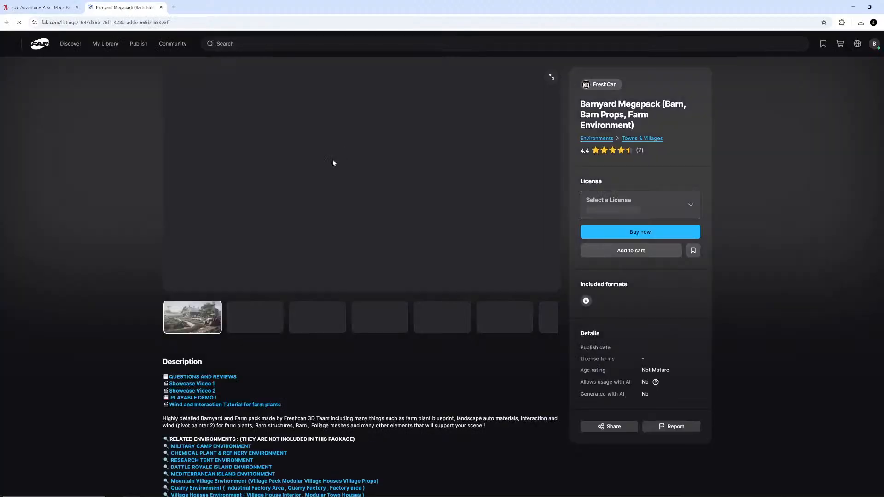
# - Look through the preview images of the Barnyard Megapack on Fab
pyautogui.click(273, 318)
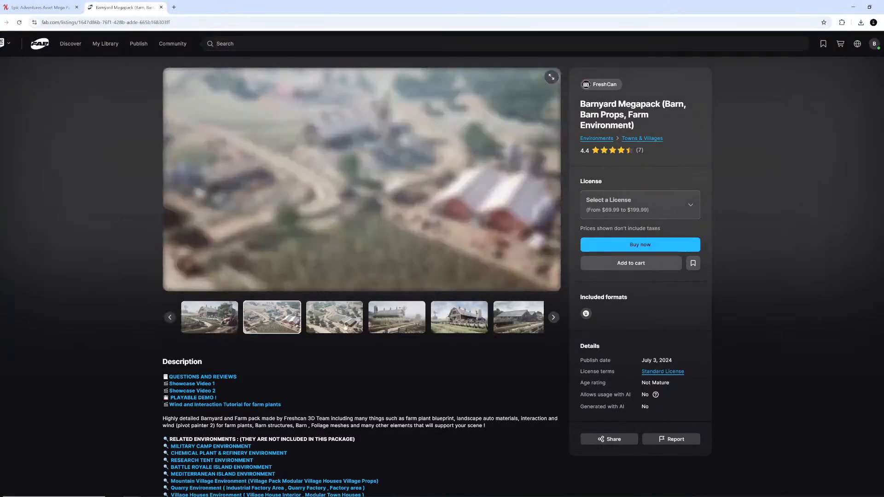
pyautogui.click(345, 327)
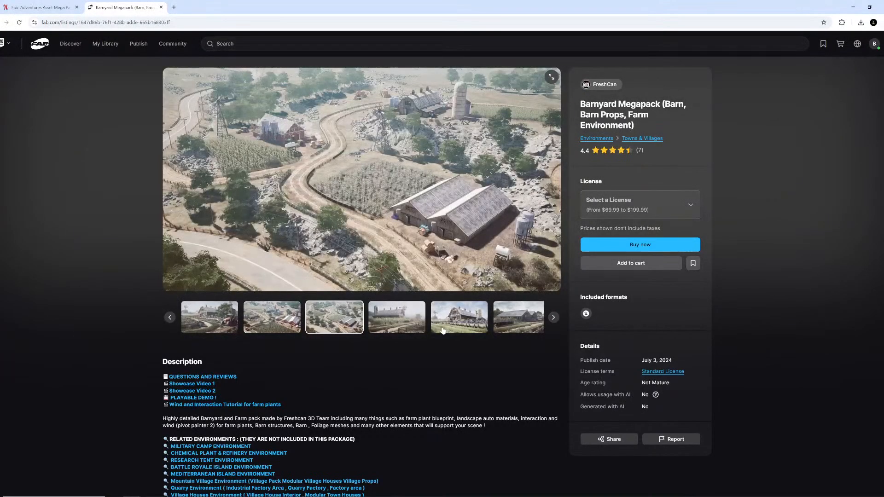
pyautogui.click(461, 319)
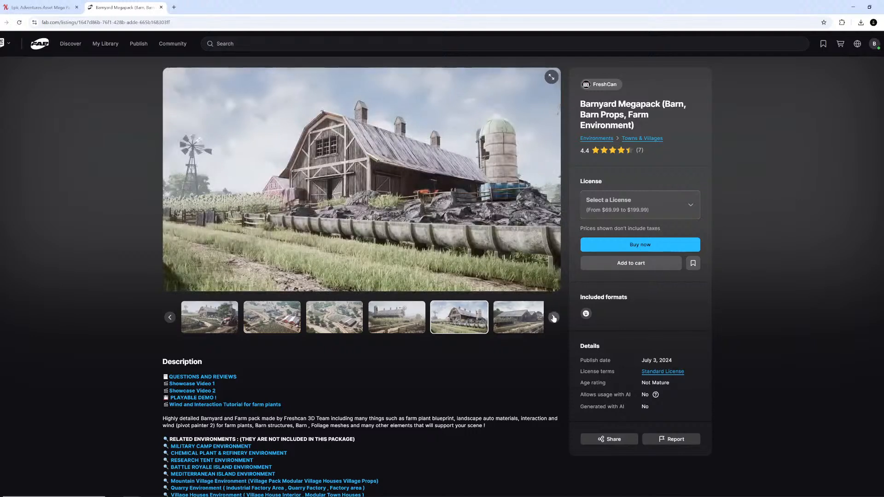
pyautogui.click(553, 318)
pyautogui.click(553, 317)
pyautogui.click(553, 317)
pyautogui.click(554, 318)
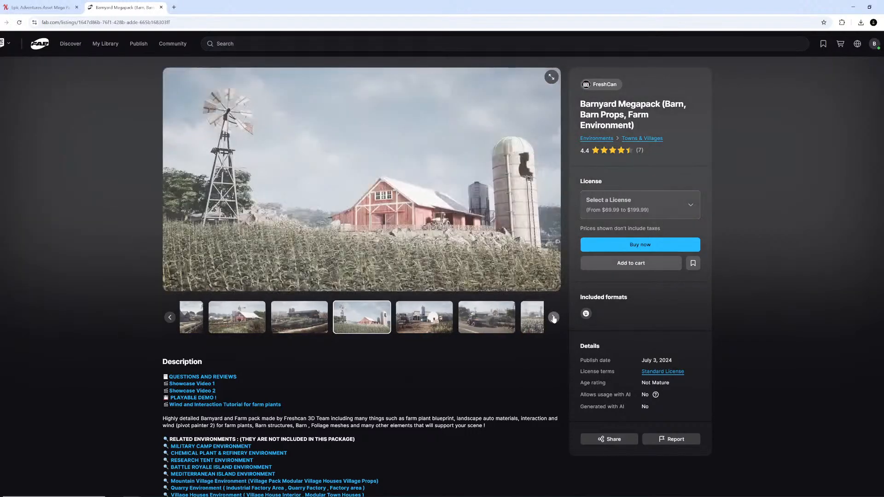
pyautogui.click(553, 318)
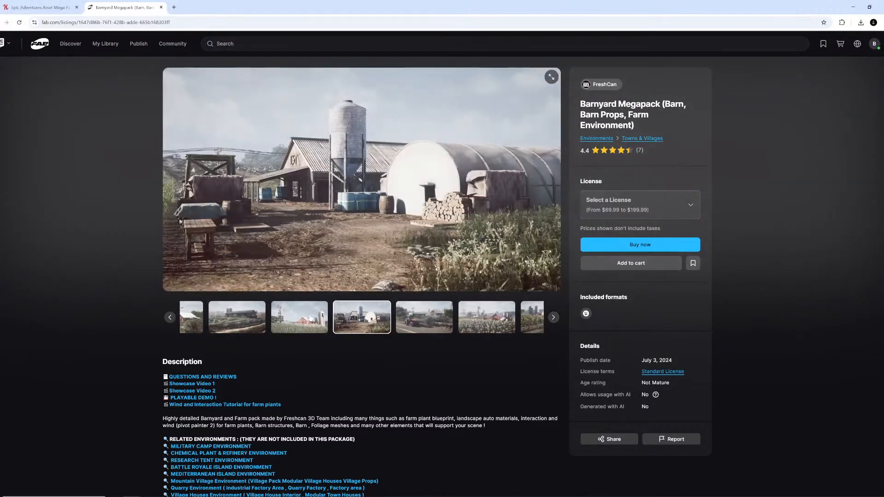
pyautogui.click(310, 318)
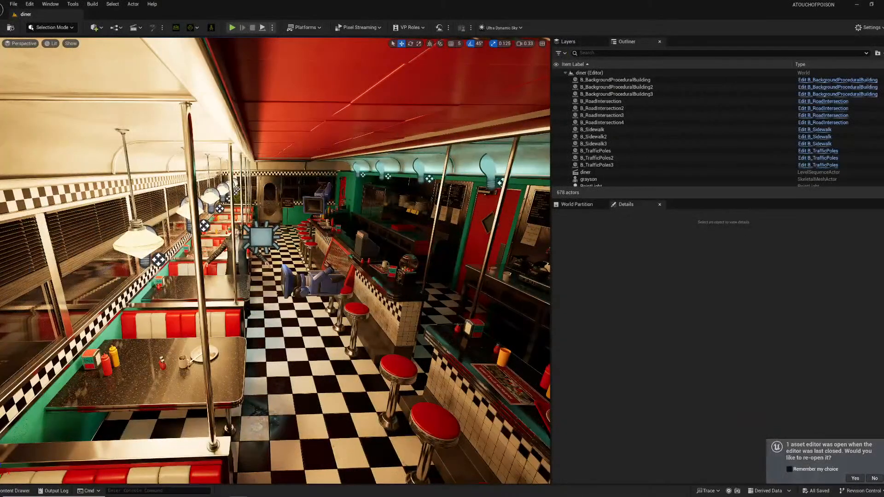
# - In iClone, exclude EditorActiveCamera from the Unreal Live Link transfer and enlarge the transfer window to show the full Transfer List
pyautogui.click(18, 490)
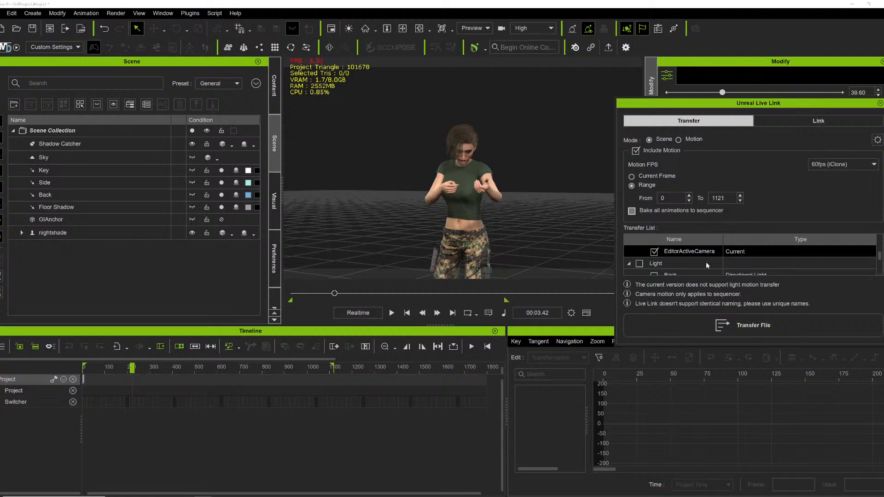
pyautogui.scroll(-3, 705, 262)
pyautogui.scroll(3, 705, 258)
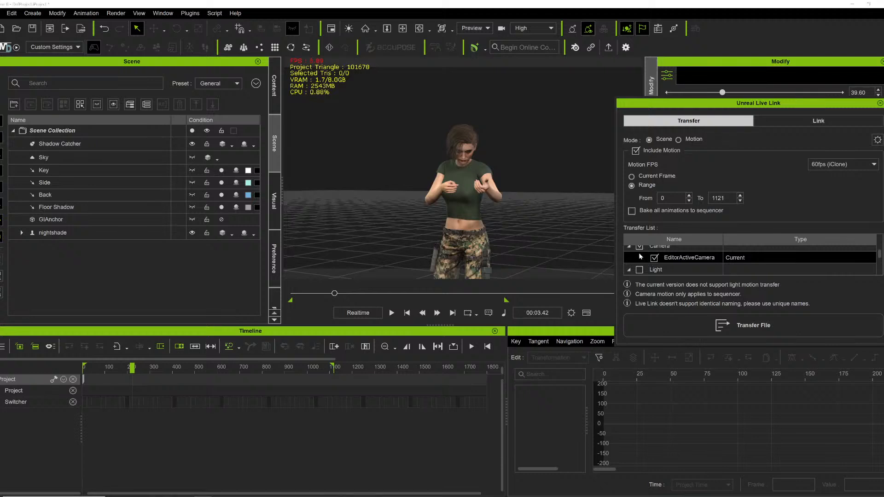
pyautogui.scroll(1, 641, 258)
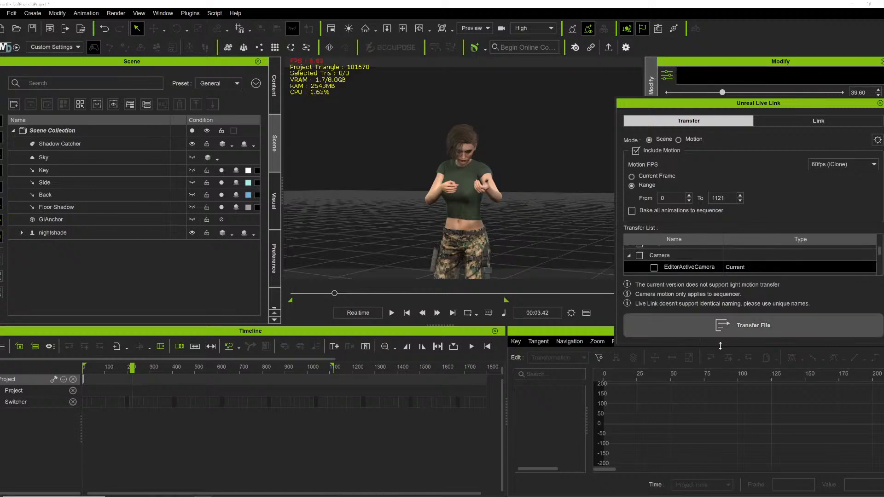
pyautogui.moveTo(721, 345); pyautogui.dragTo(709, 468)
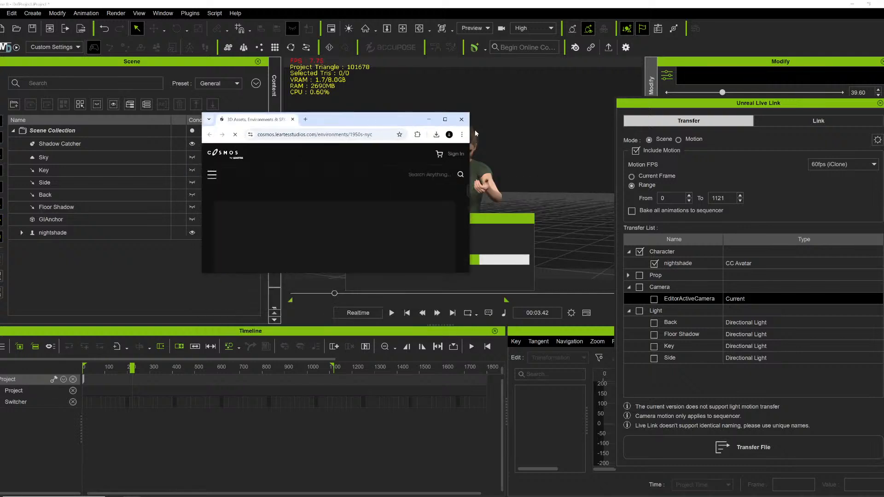
# - Maximize the Cosmos 1950s NYC Megapack page in the browser and view its city street, restaurant and market preview images
pyautogui.click(447, 120)
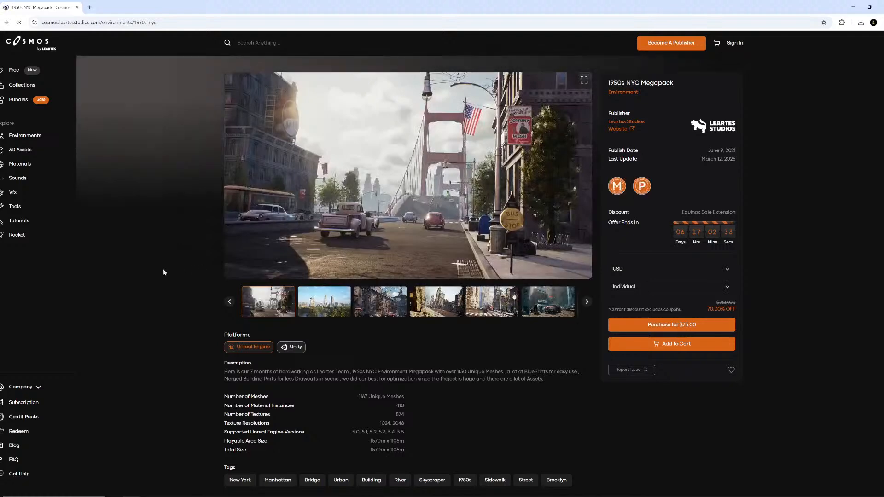
pyautogui.click(336, 300)
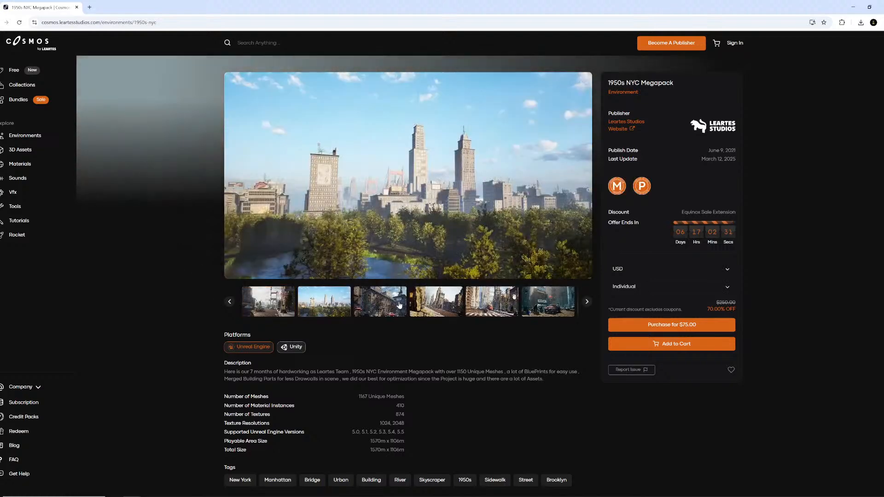
pyautogui.click(399, 303)
pyautogui.click(583, 305)
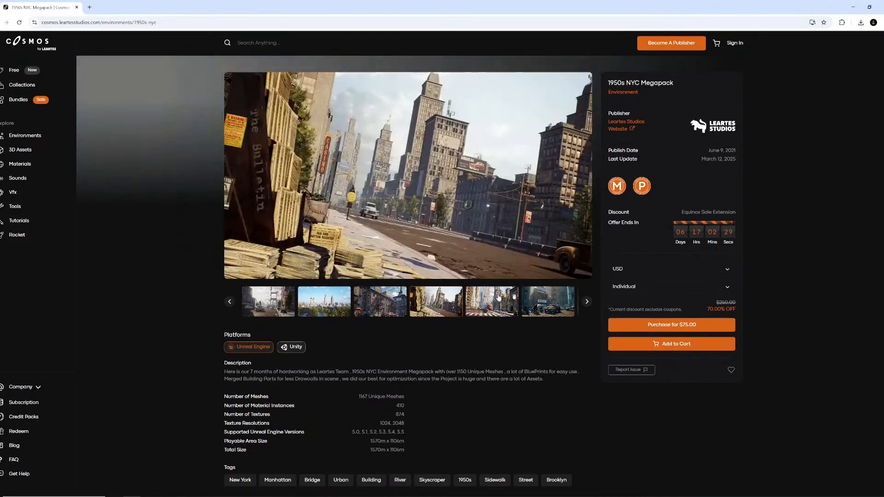
pyautogui.click(584, 305)
pyautogui.click(585, 302)
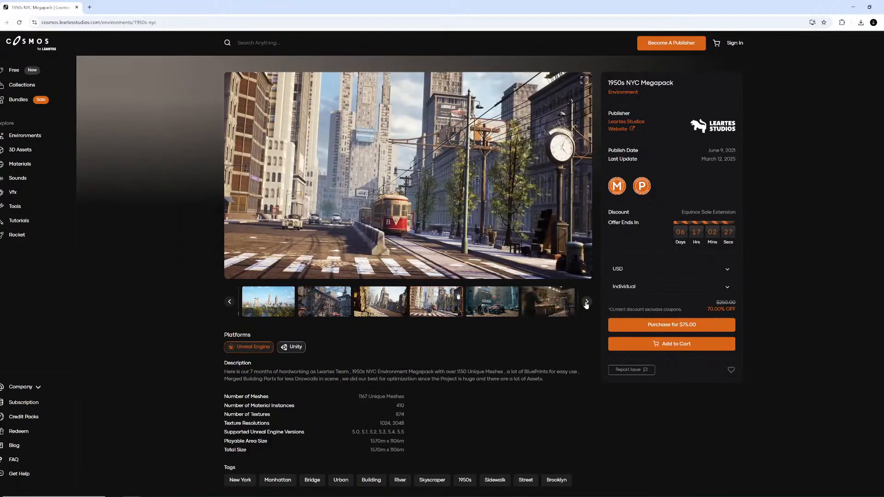
pyautogui.click(586, 304)
pyautogui.click(586, 303)
pyautogui.click(586, 302)
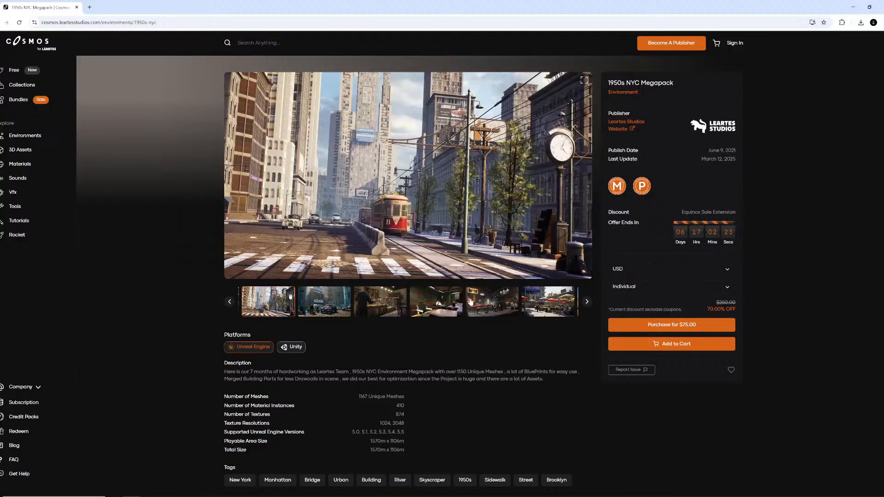
pyautogui.click(470, 302)
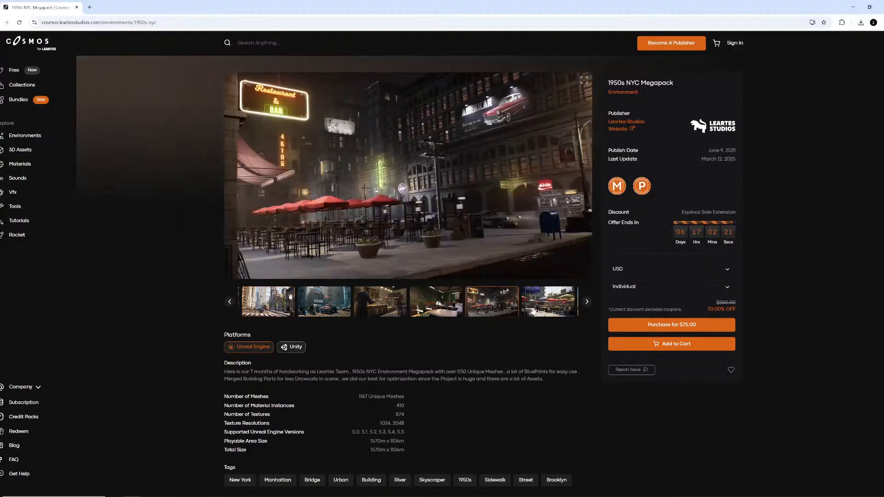
pyautogui.click(549, 312)
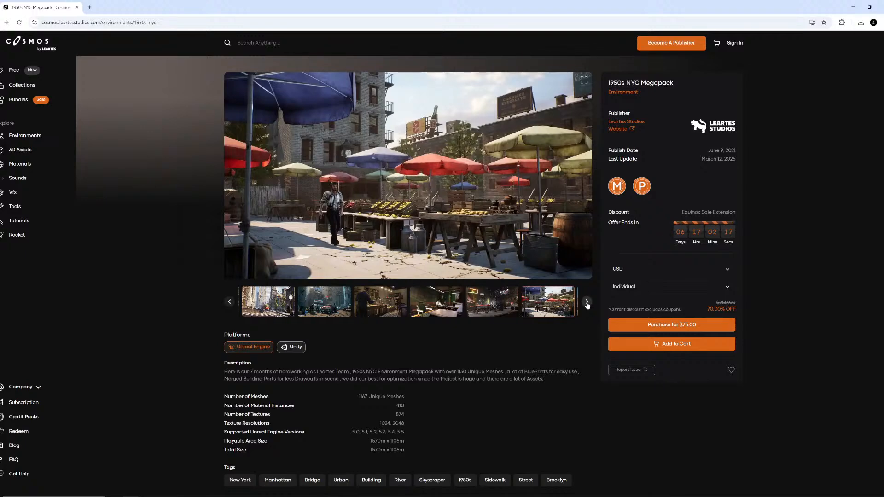
# - Advance through the 1950s NYC Megapack gallery and view the skyline and park fountain previews
pyautogui.click(586, 304)
pyautogui.click(586, 304)
pyautogui.click(586, 303)
pyautogui.click(586, 303)
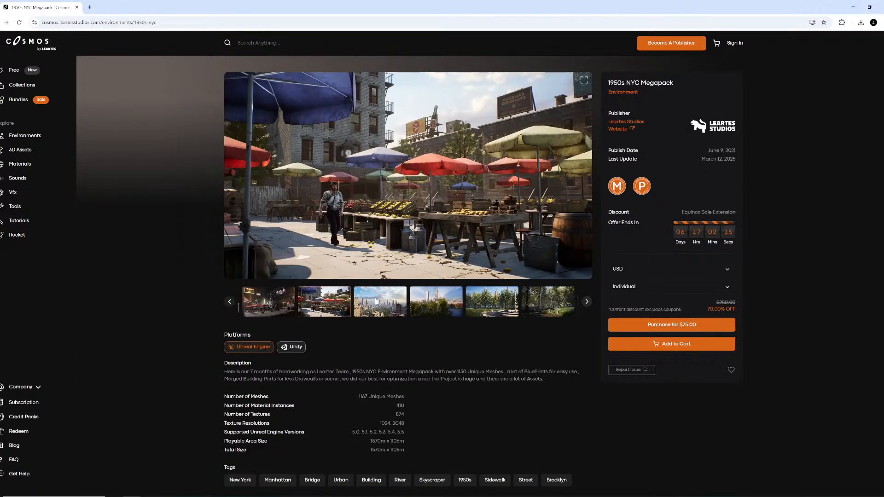
pyautogui.click(375, 301)
pyautogui.click(421, 306)
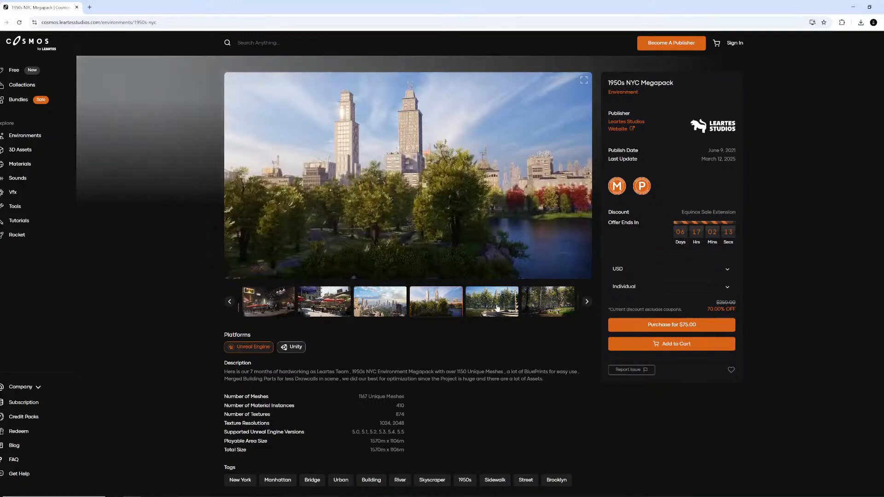
pyautogui.click(497, 308)
# - View the night-time street previews near the end of the 1950s NYC Megapack gallery, including the telephone booth scene
pyautogui.click(587, 303)
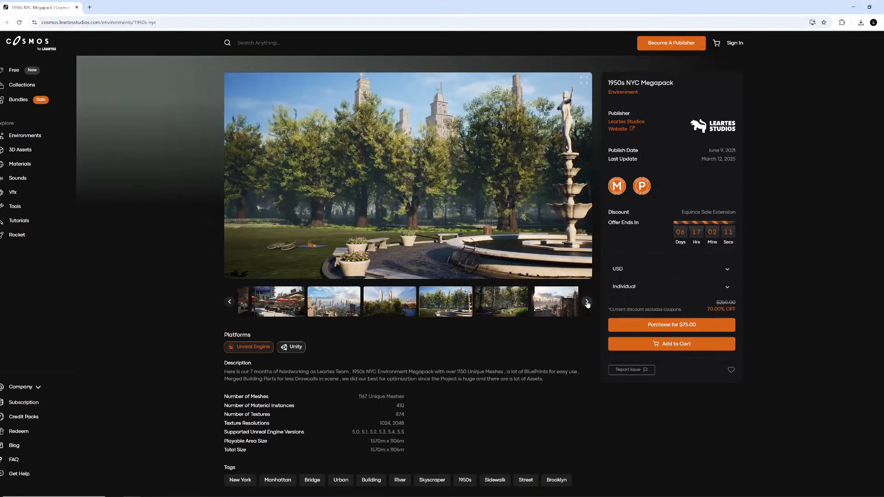
pyautogui.click(586, 303)
pyautogui.click(587, 303)
pyautogui.click(587, 303)
pyautogui.click(587, 303)
pyautogui.click(587, 302)
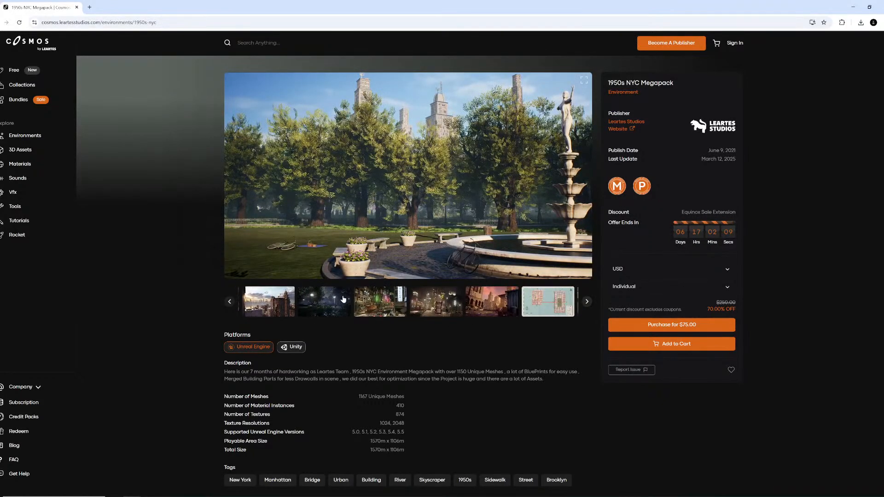
pyautogui.click(342, 300)
pyautogui.click(373, 306)
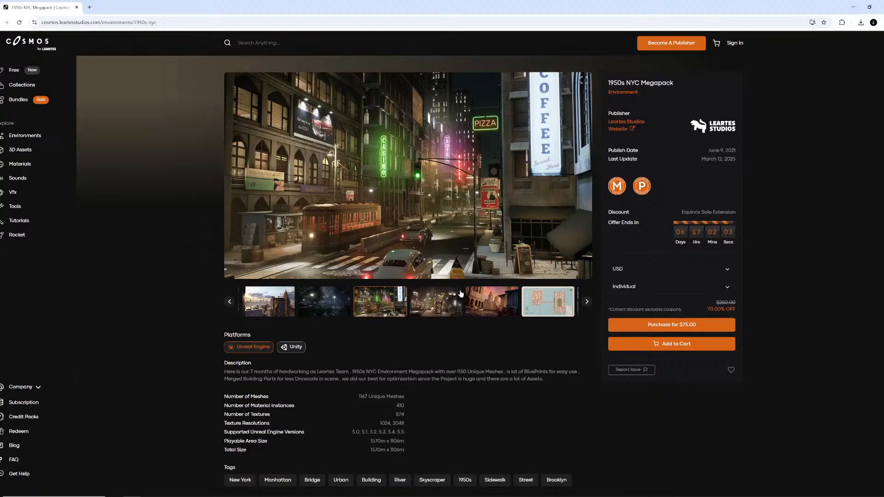
pyautogui.click(497, 310)
pyautogui.click(453, 311)
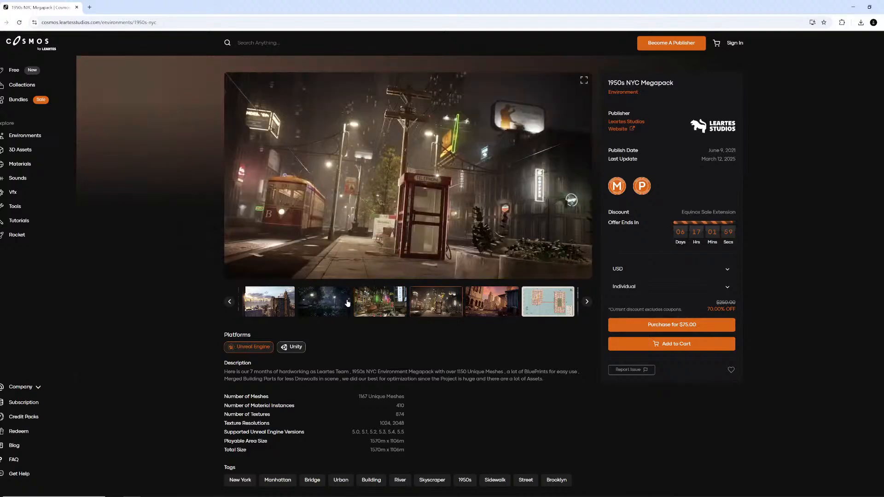
# - Go back through the 1950s NYC Megapack gallery and view the bakery interior preview
pyautogui.click(230, 302)
pyautogui.click(230, 302)
pyautogui.click(230, 302)
pyautogui.click(230, 302)
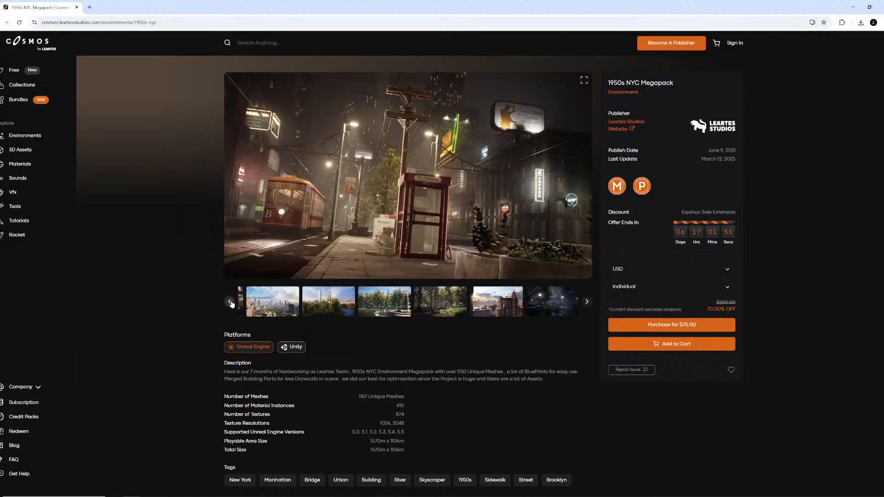
pyautogui.click(230, 302)
pyautogui.click(231, 302)
pyautogui.click(230, 302)
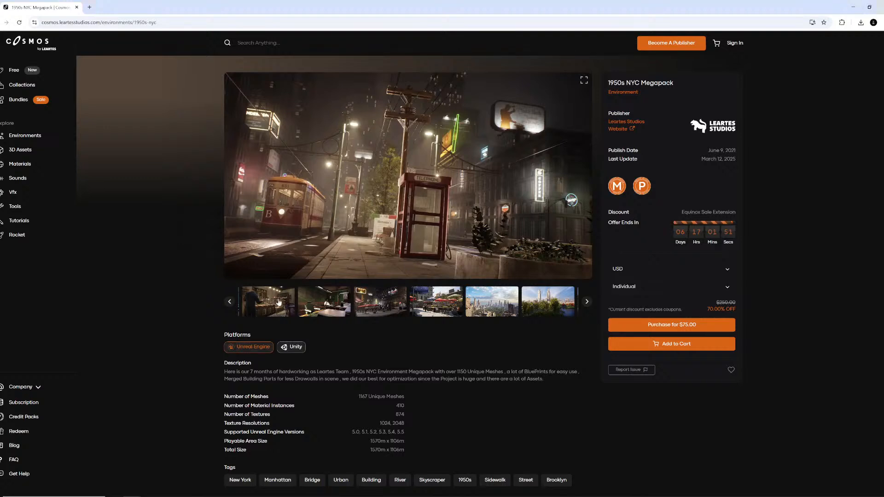
pyautogui.click(240, 302)
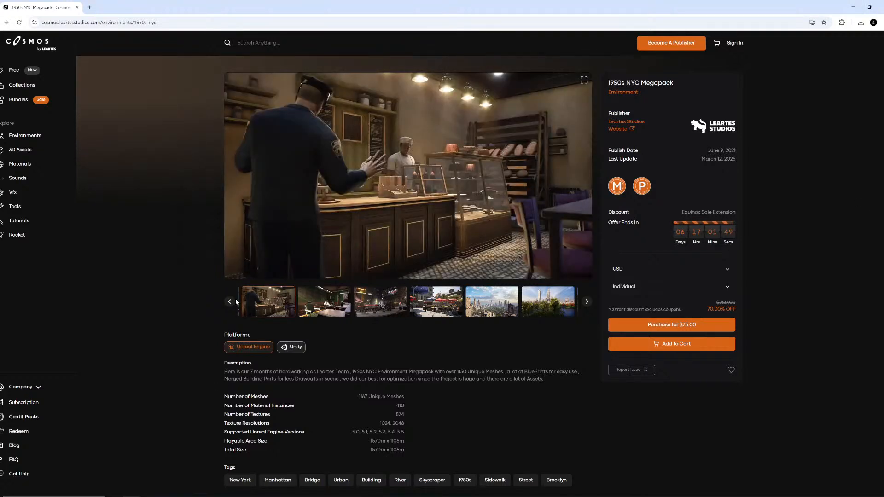
# - Return to the start of the 1950s NYC Megapack gallery, view its first four previews again and close the page
pyautogui.click(229, 302)
pyautogui.click(229, 302)
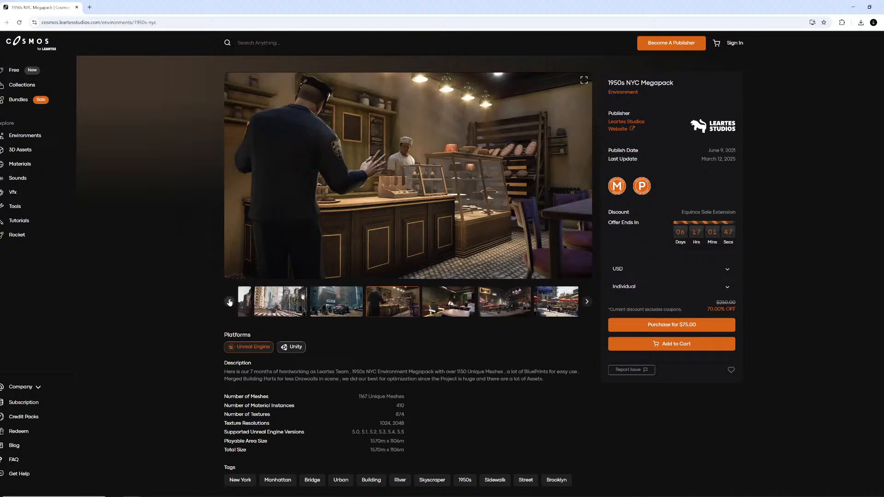
pyautogui.click(230, 302)
pyautogui.click(229, 302)
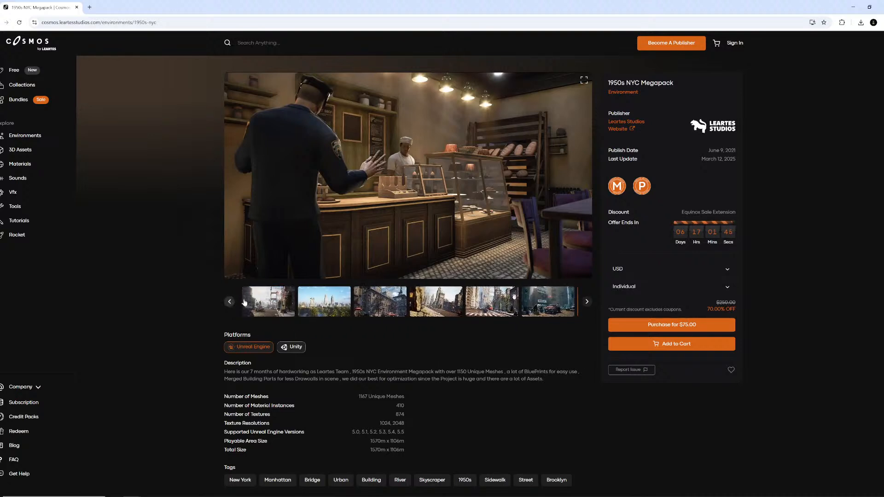
pyautogui.click(245, 303)
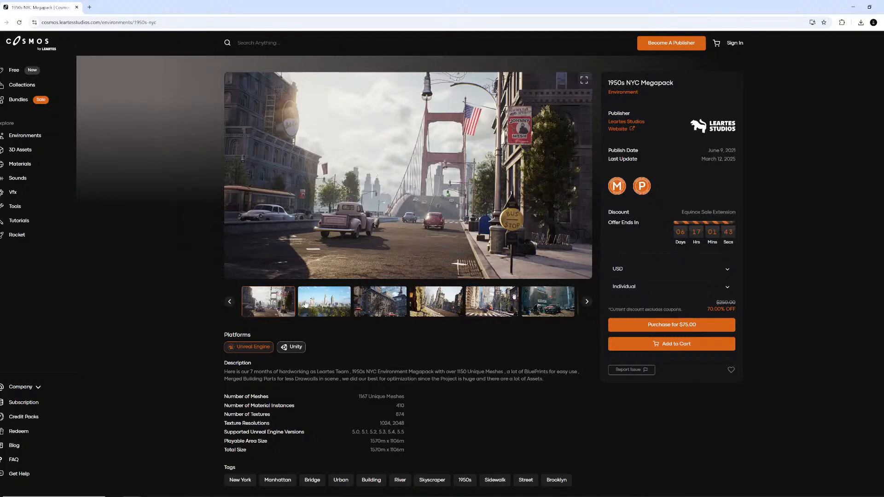
pyautogui.click(336, 309)
pyautogui.click(396, 304)
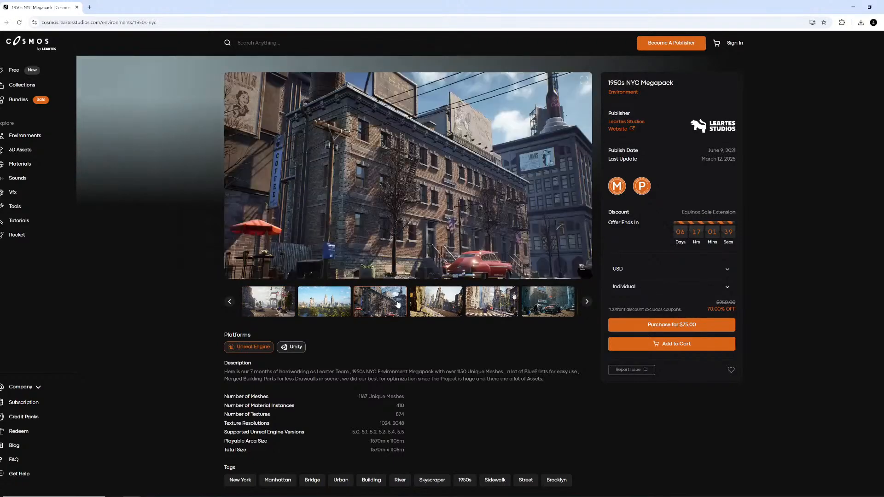
pyautogui.click(438, 303)
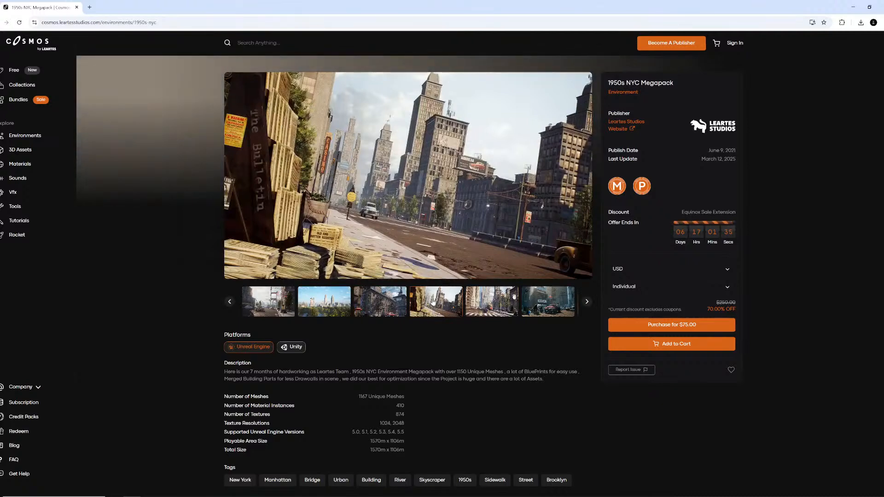
pyautogui.click(880, 7)
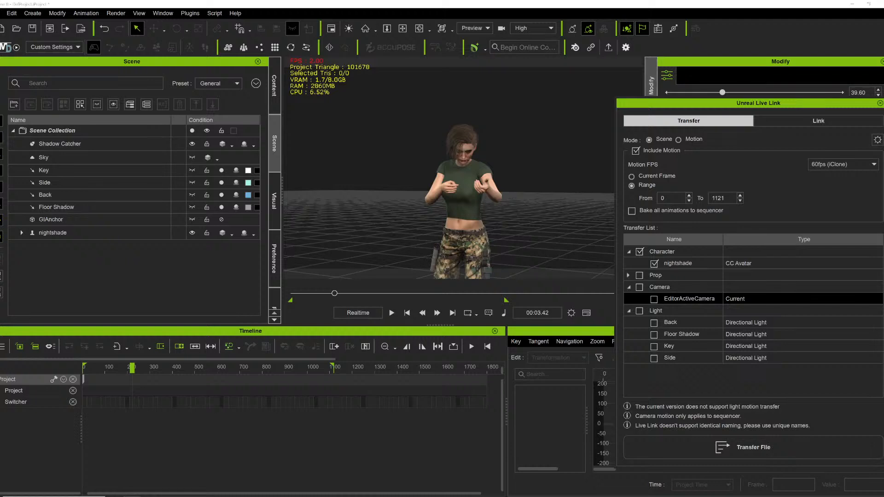
# - Bring up the Supernova Unreal Engine Bundle page on Gumroad at full size and examine its contents down to the Cosmos subscription item
pyautogui.moveTo(420, 496); pyautogui.dragTo(424, 127)
pyautogui.click(508, 126)
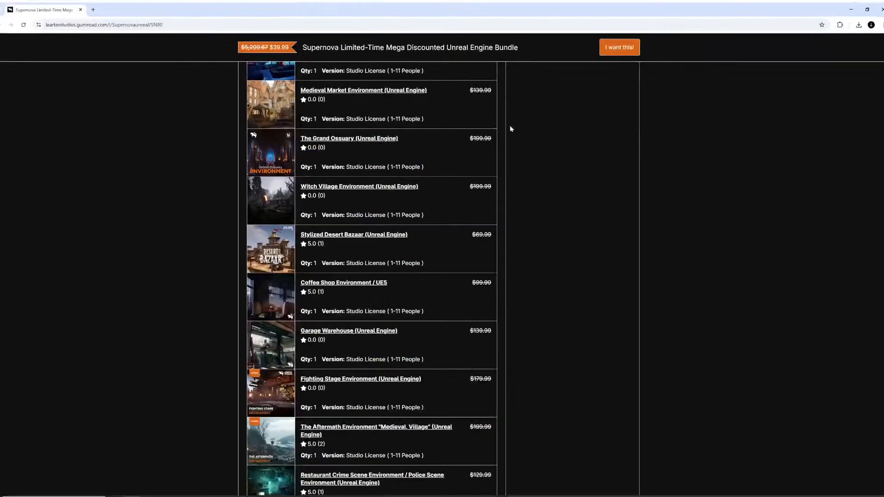
pyautogui.scroll(-3, 666, 333)
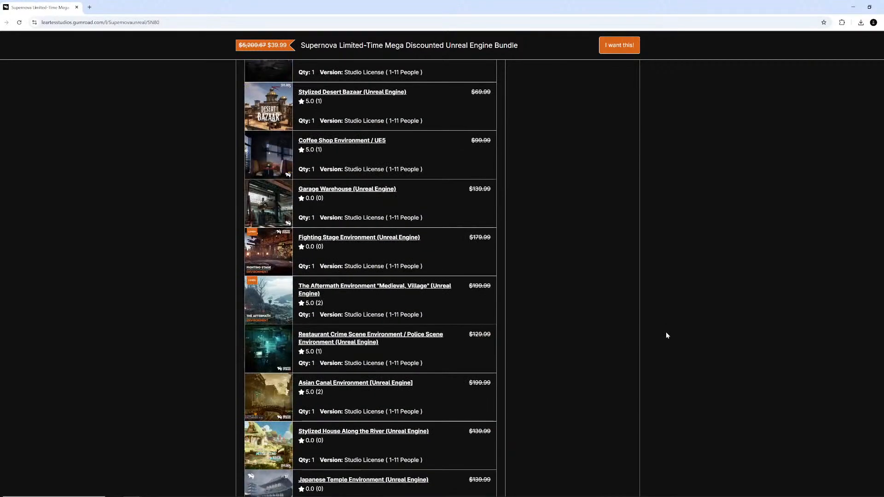
pyautogui.scroll(-3, 666, 335)
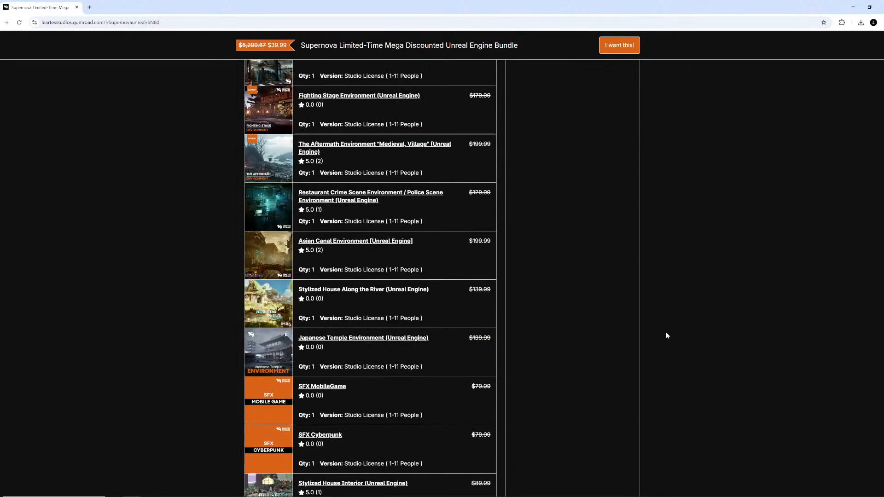
pyautogui.scroll(-5, 666, 335)
pyautogui.scroll(-8, 666, 335)
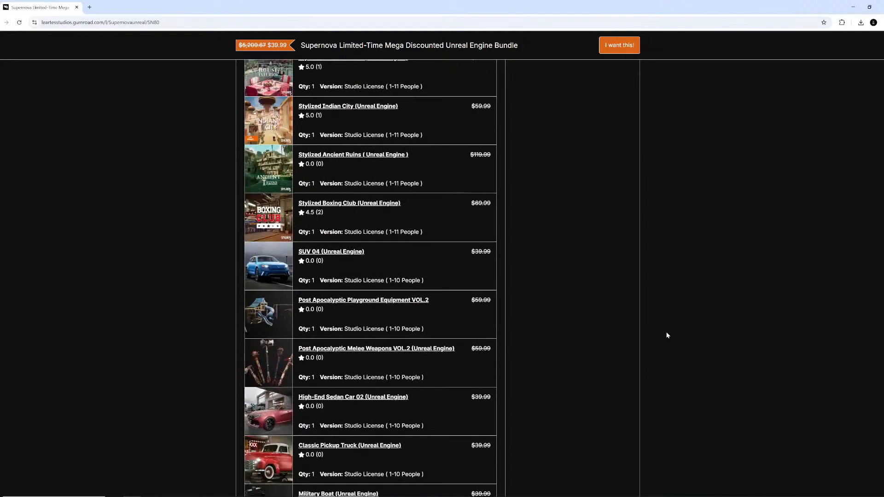
pyautogui.scroll(-9, 667, 334)
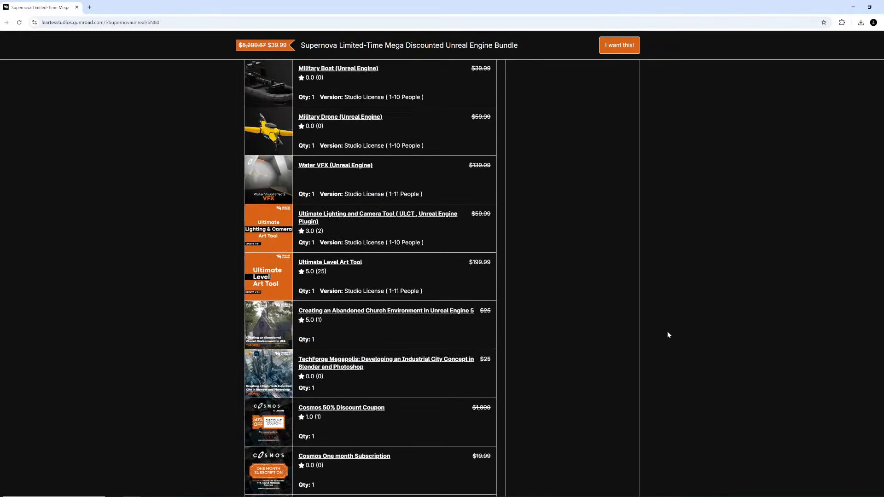
# - Return to the beginning of the Supernova bundle's contents and open the Neo Tokyo Environment listing
pyautogui.scroll(4, 668, 335)
pyautogui.scroll(20, 667, 335)
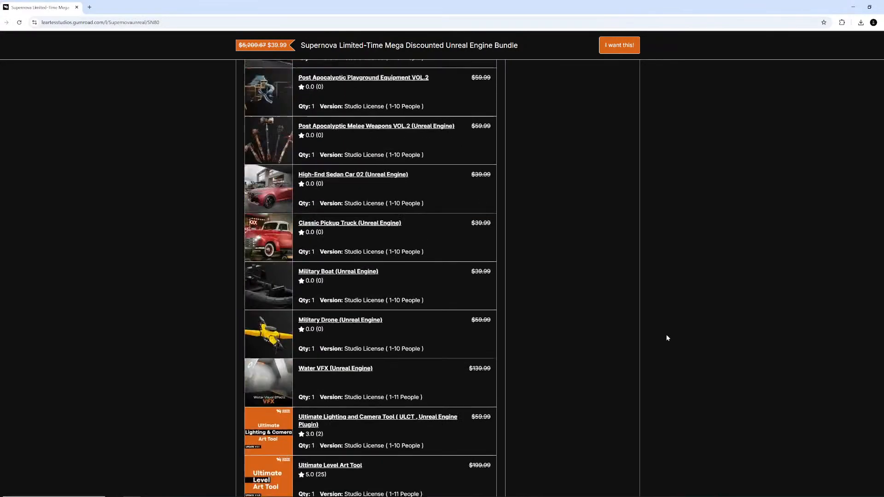
pyautogui.scroll(15, 657, 343)
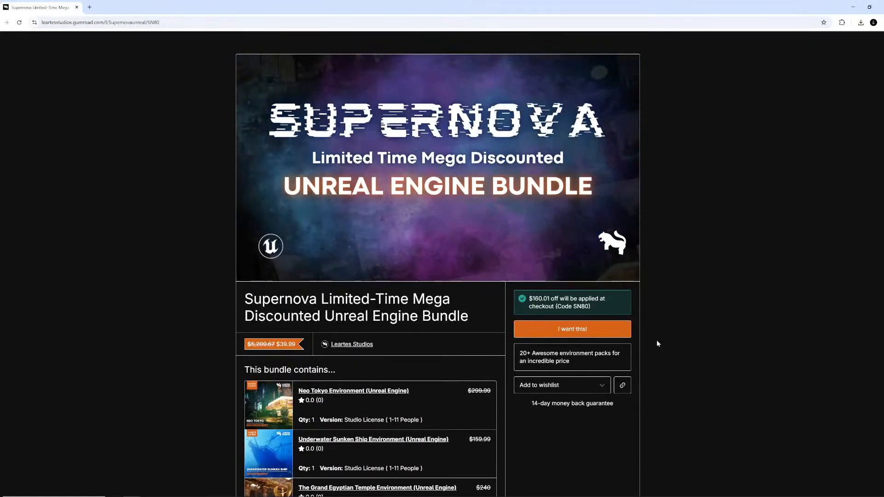
pyautogui.scroll(-2, 657, 344)
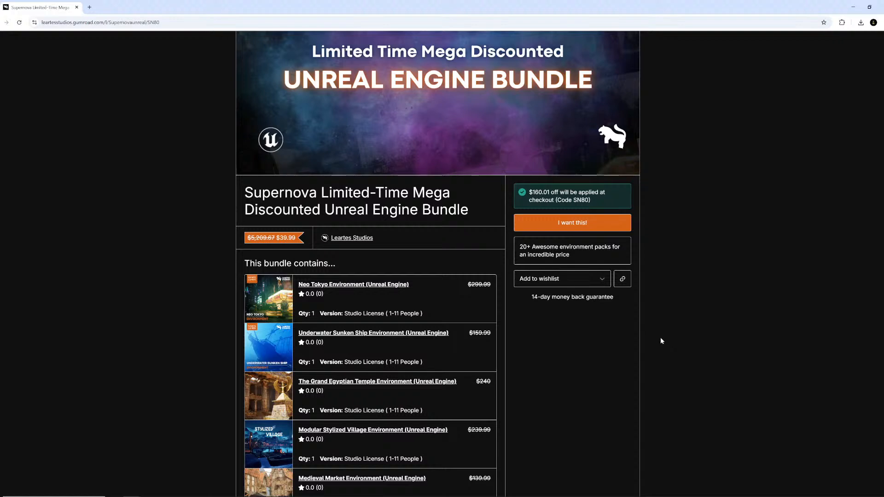
pyautogui.click(385, 286)
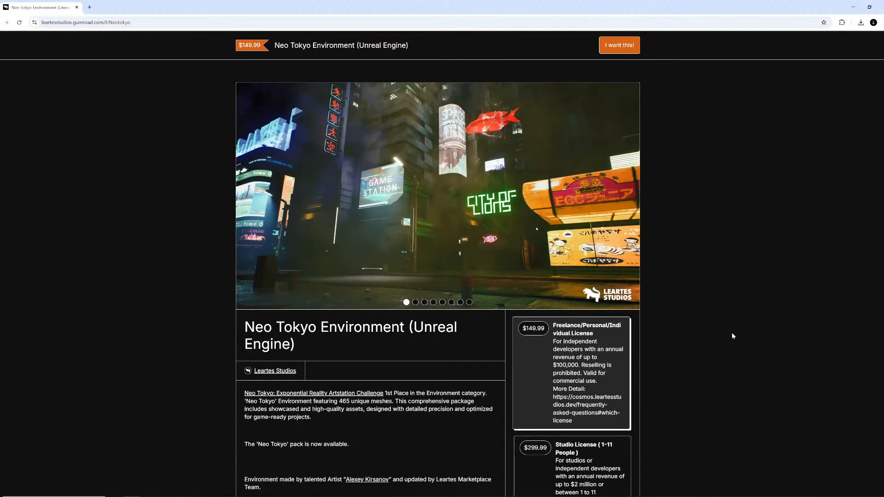
# - View the Neo Tokyo Environment gallery previews from the third through the last, and close the page
pyautogui.click(425, 302)
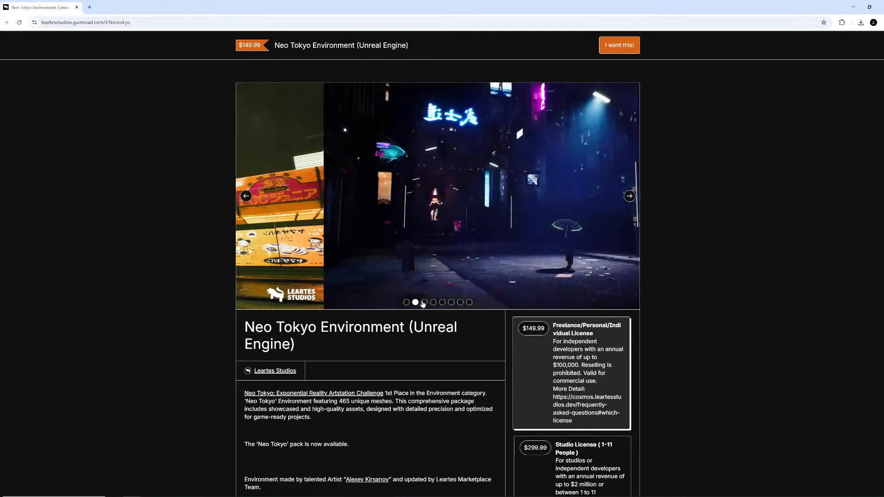
pyautogui.click(433, 303)
pyautogui.click(442, 302)
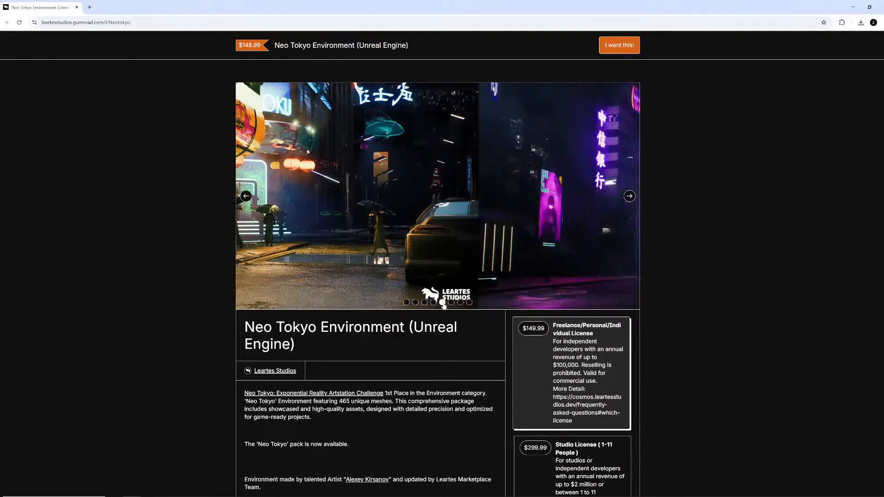
pyautogui.click(451, 303)
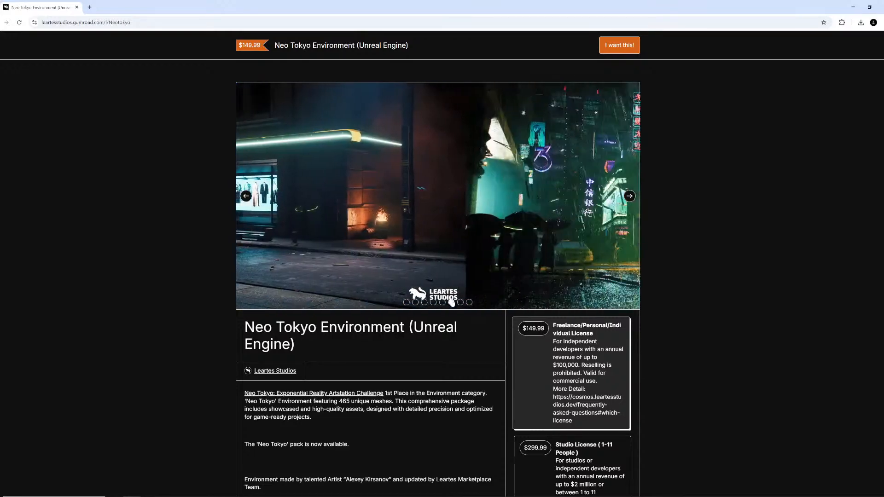
pyautogui.click(460, 302)
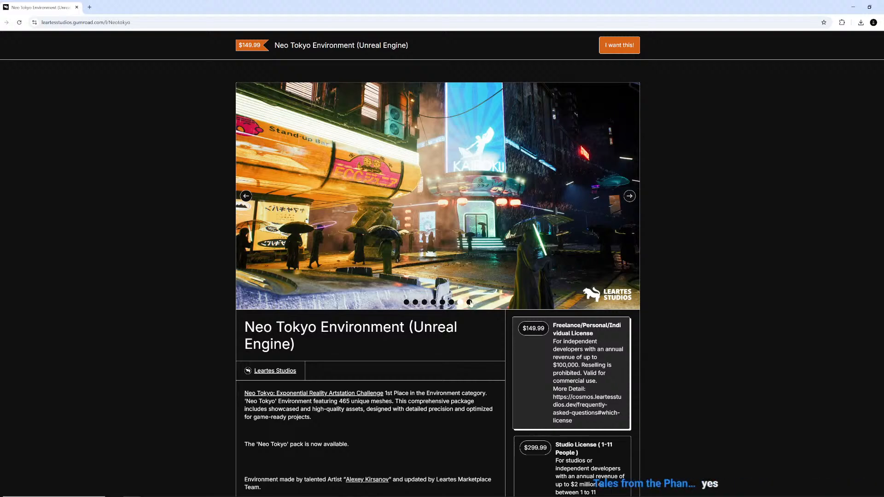
pyautogui.click(469, 302)
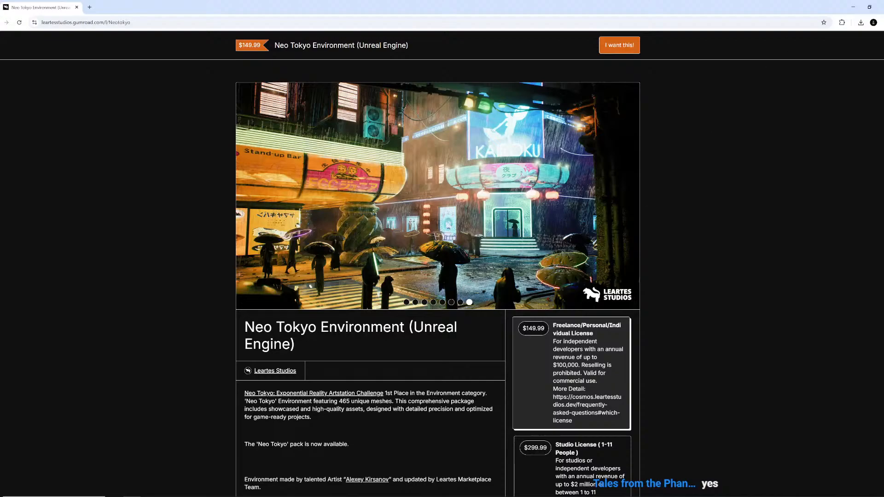
pyautogui.click(880, 7)
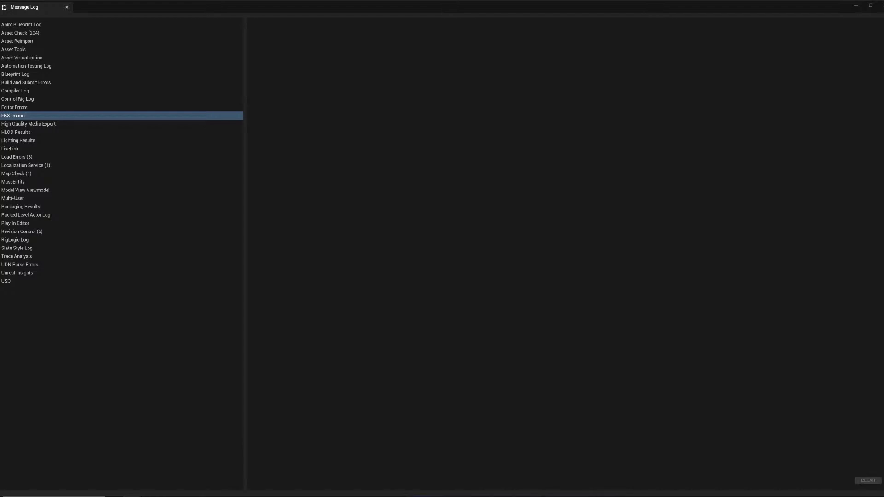
# - Bring up the Fab listing Tokyo Back Alleys - Buildings at full size and view its first two street previews
pyautogui.moveTo(883, 207); pyautogui.dragTo(408, 138)
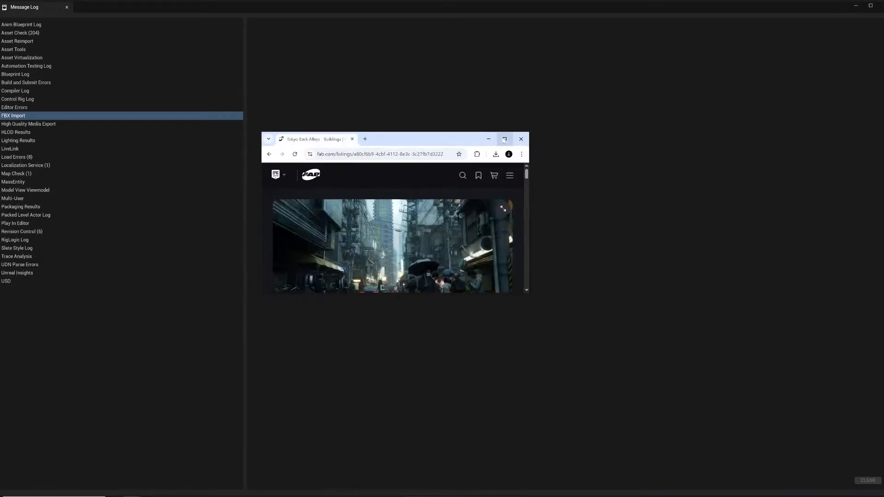
pyautogui.click(511, 140)
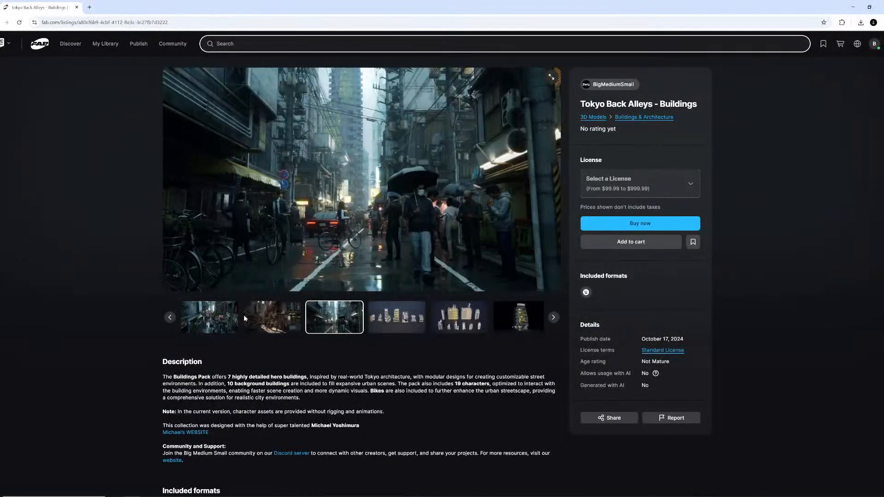
pyautogui.click(271, 318)
pyautogui.click(221, 323)
pyautogui.click(247, 322)
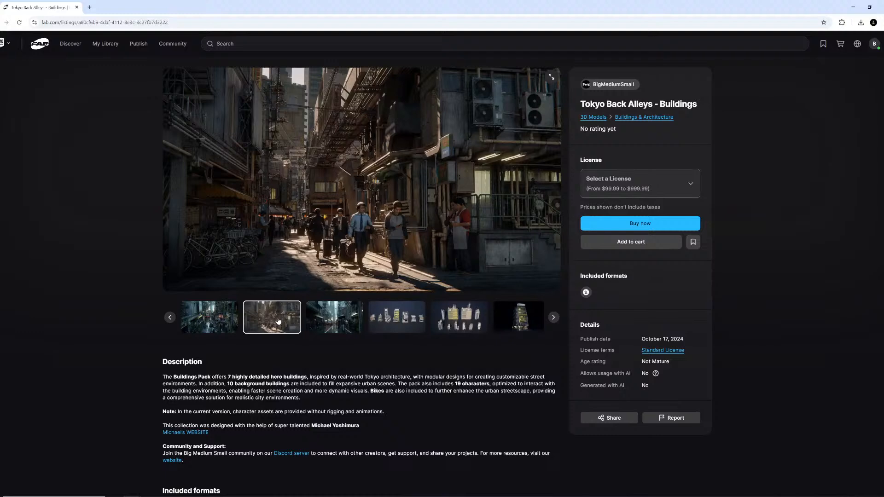
pyautogui.click(216, 314)
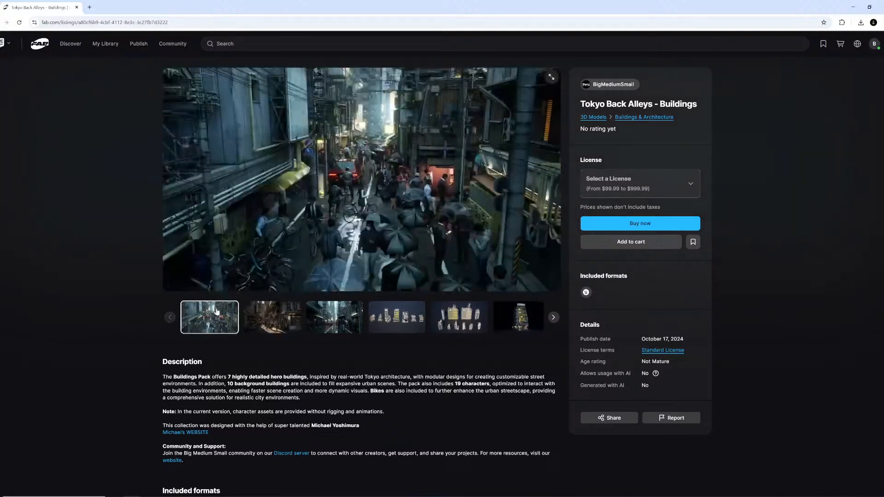
# - Compare the first three street-scene previews of the Tokyo Back Alleys pack
pyautogui.click(390, 323)
pyautogui.click(310, 321)
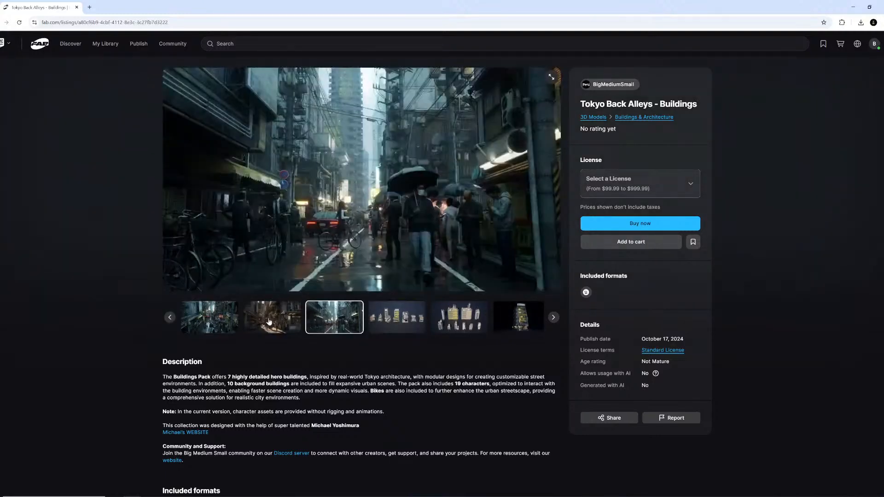
pyautogui.click(185, 322)
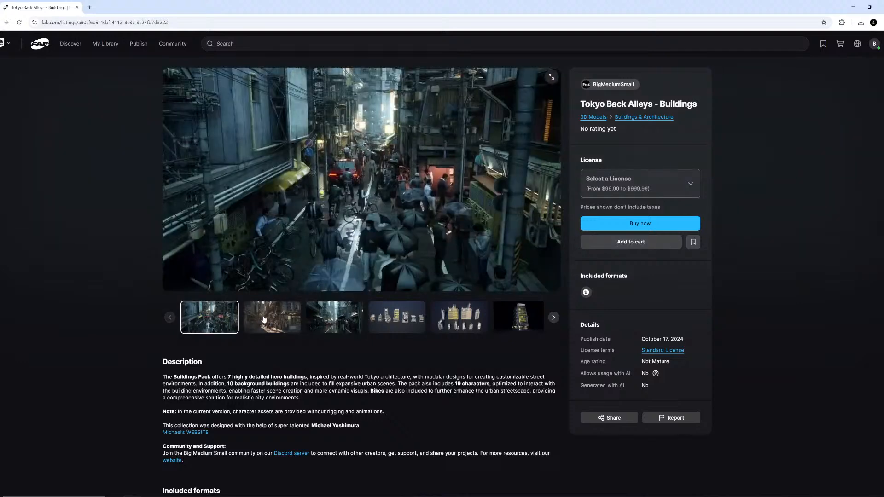
pyautogui.click(264, 319)
pyautogui.click(337, 320)
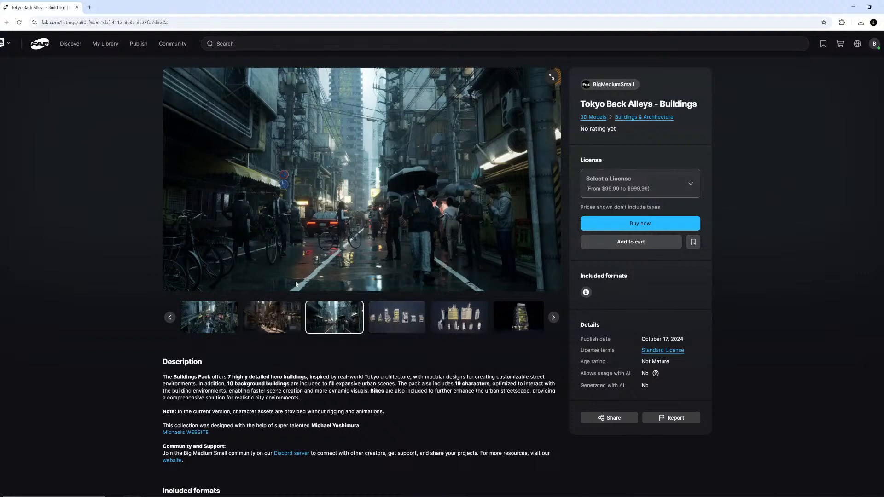
pyautogui.click(229, 325)
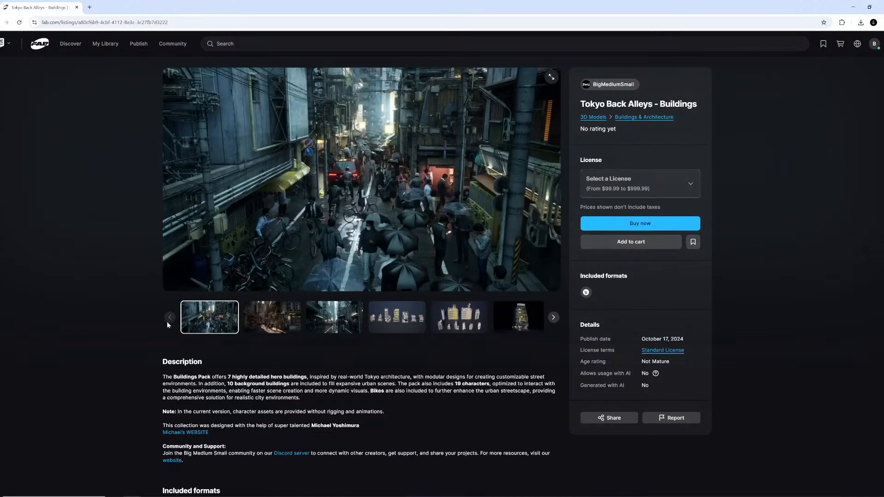
pyautogui.click(272, 319)
pyautogui.click(334, 318)
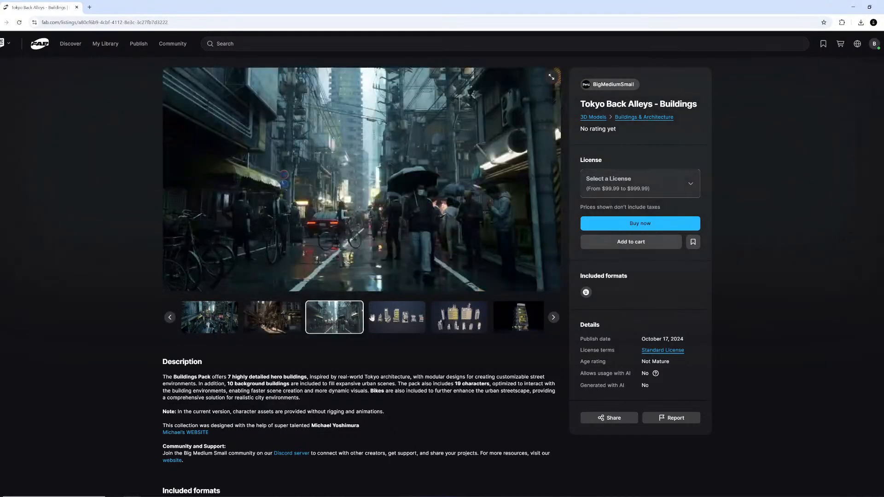
# - Examine the building line-up previews and the individual shop buildings up to the wooden restaurant with orange lanterns
pyautogui.click(409, 318)
pyautogui.click(475, 323)
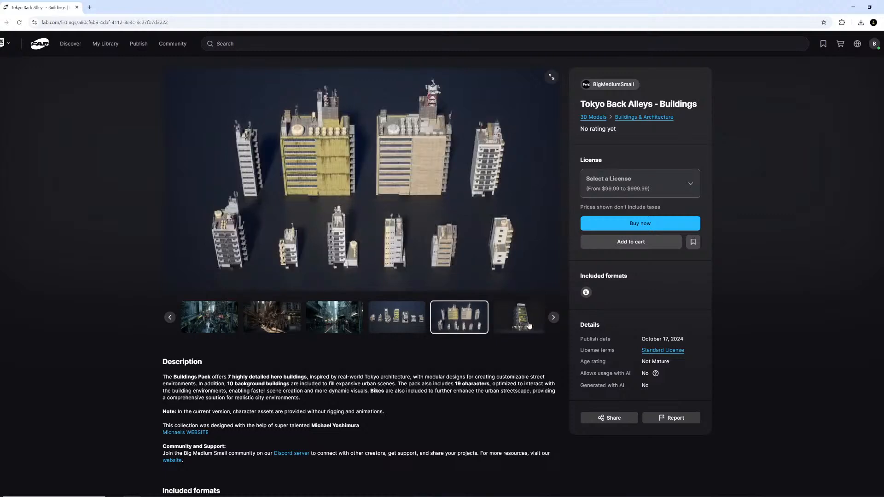
pyautogui.click(414, 315)
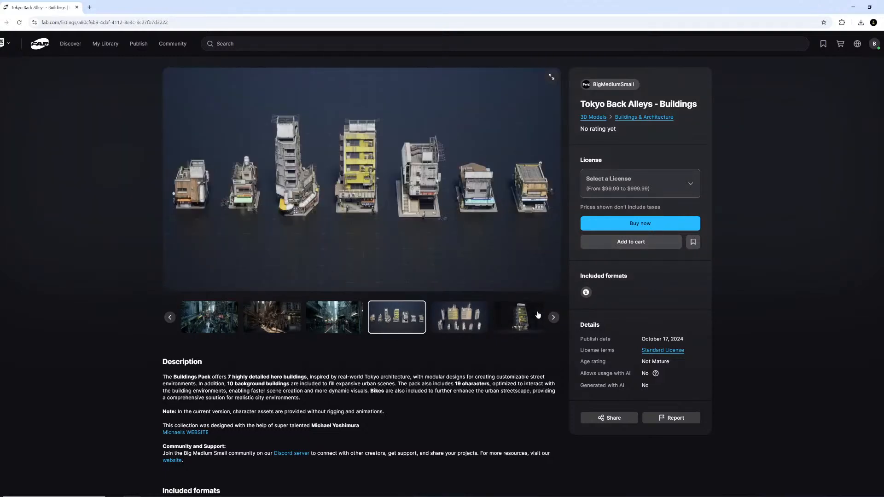
pyautogui.click(553, 317)
pyautogui.click(553, 317)
pyautogui.click(552, 317)
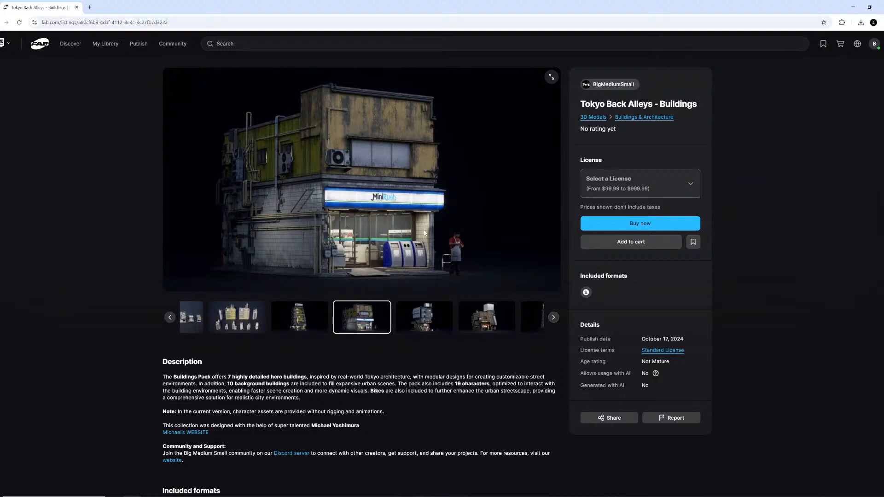
pyautogui.click(424, 322)
pyautogui.click(512, 328)
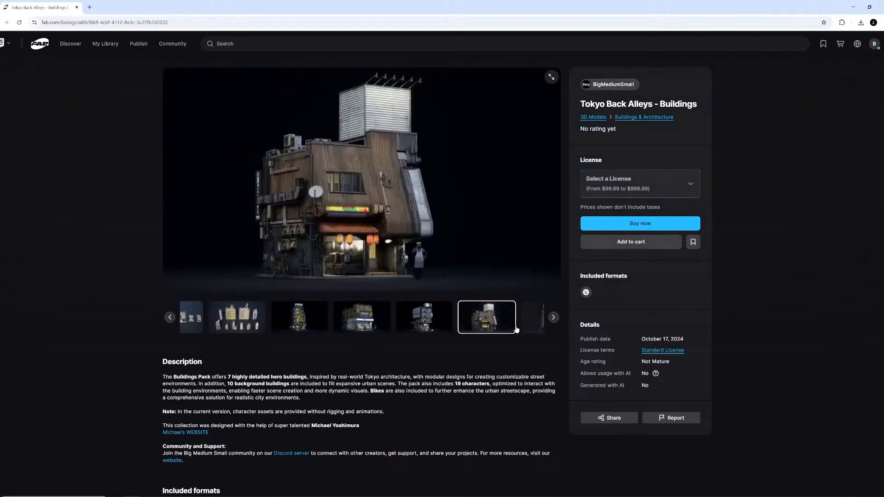
# - Advance through the remaining Tokyo Back Alleys building previews to the last image of the gallery
pyautogui.click(554, 321)
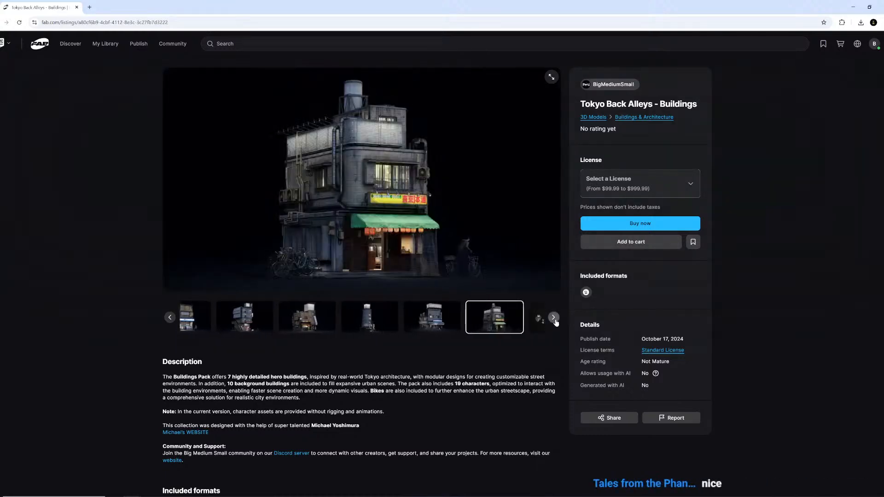
pyautogui.click(555, 321)
pyautogui.click(555, 322)
pyautogui.click(555, 322)
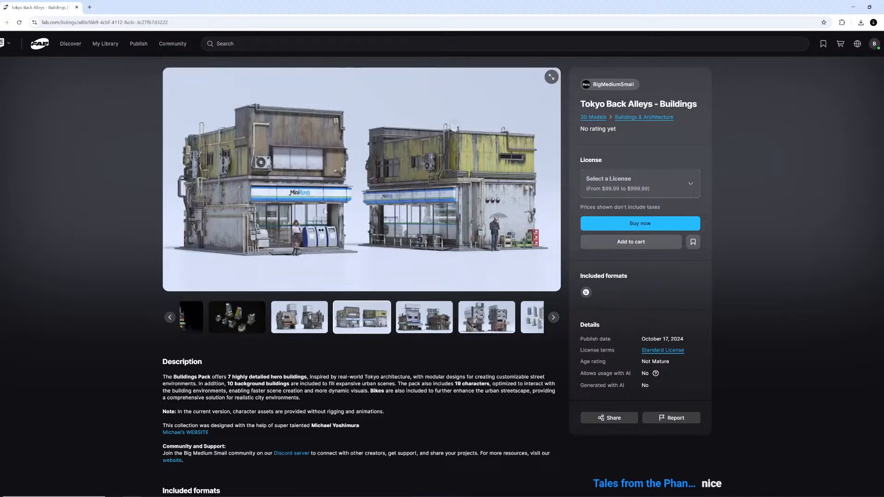
pyautogui.click(529, 319)
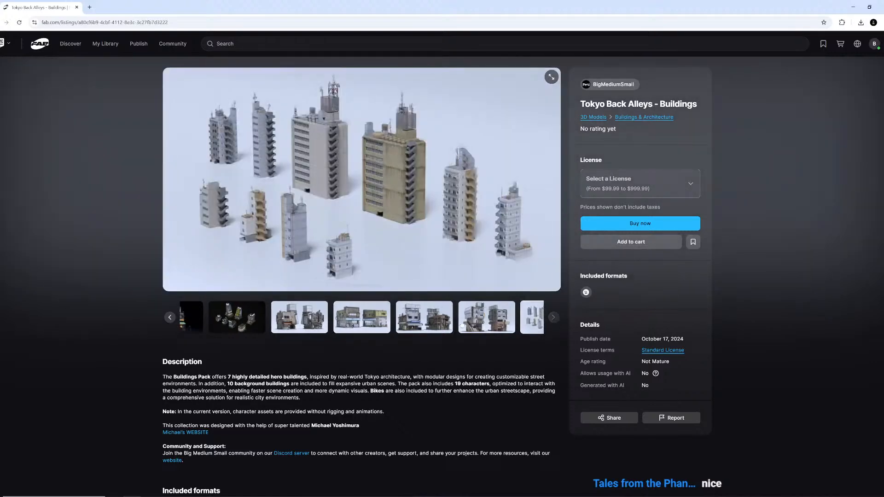
# - Go back through the light-background building previews to the night-time overview of the hero buildings
pyautogui.click(488, 319)
pyautogui.click(428, 318)
pyautogui.click(371, 318)
pyautogui.click(308, 320)
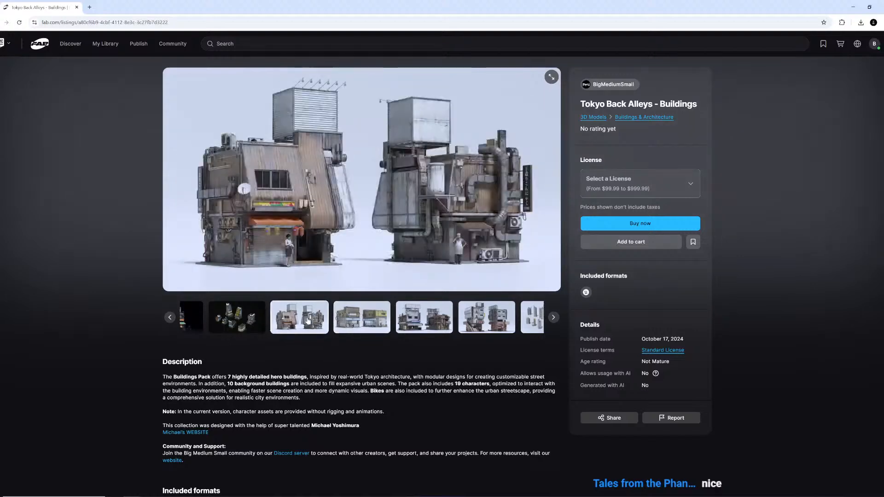
pyautogui.click(236, 319)
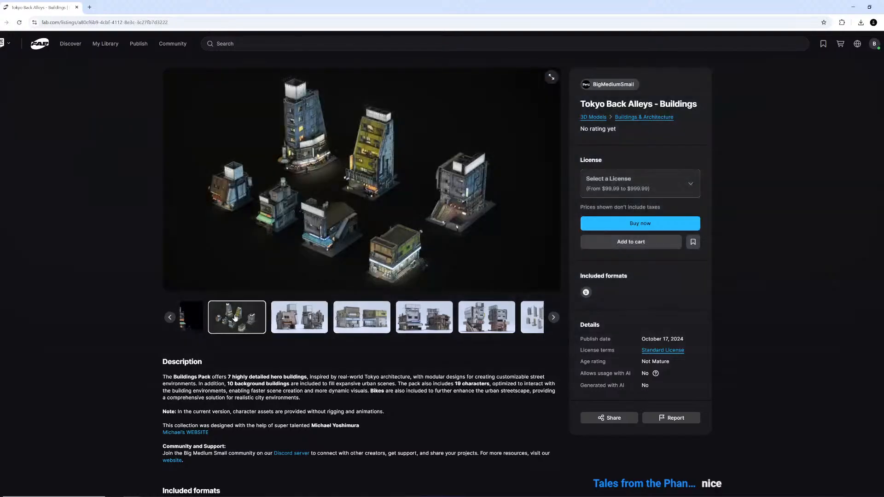
# - Step back through the night-time building previews to the first street image of the Tokyo Back Alleys gallery
pyautogui.click(172, 317)
pyautogui.click(172, 317)
pyautogui.click(171, 318)
pyautogui.click(172, 318)
pyautogui.click(171, 317)
pyautogui.click(170, 317)
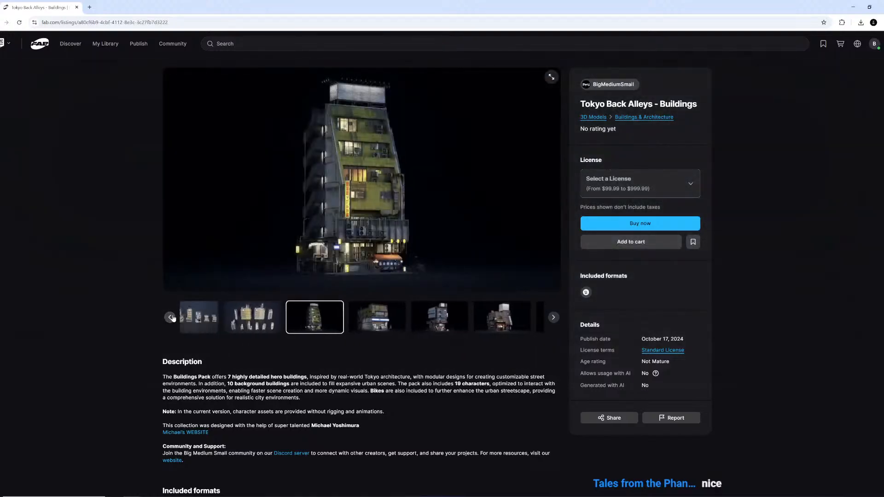
pyautogui.click(171, 317)
pyautogui.click(170, 317)
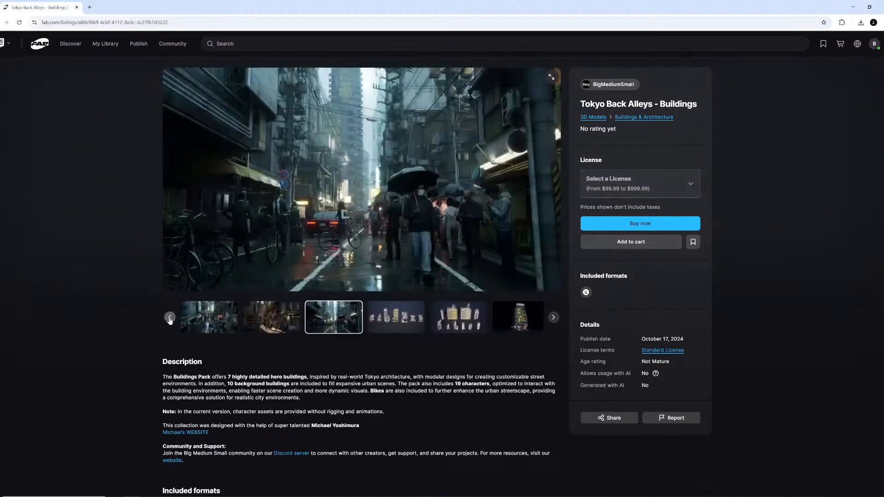
pyautogui.click(170, 318)
pyautogui.click(170, 317)
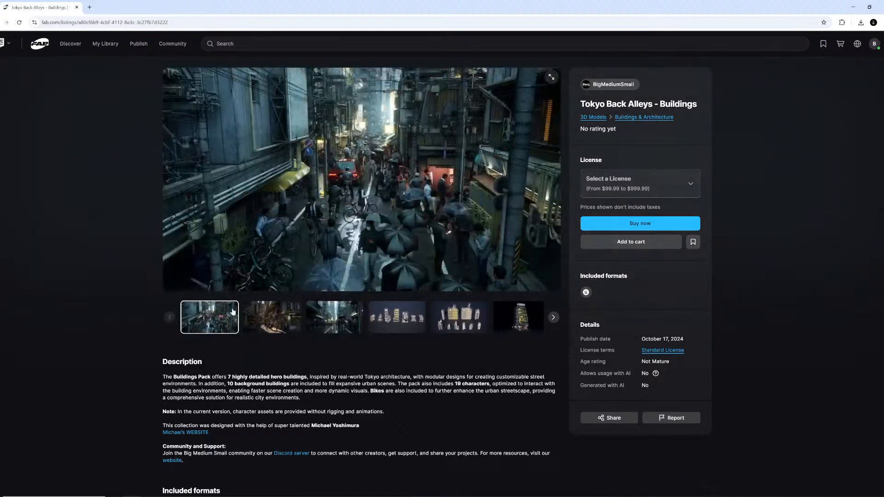
# - View the sunlit alley and rainy street previews once more and close the Tokyo Back Alleys listing
pyautogui.click(247, 316)
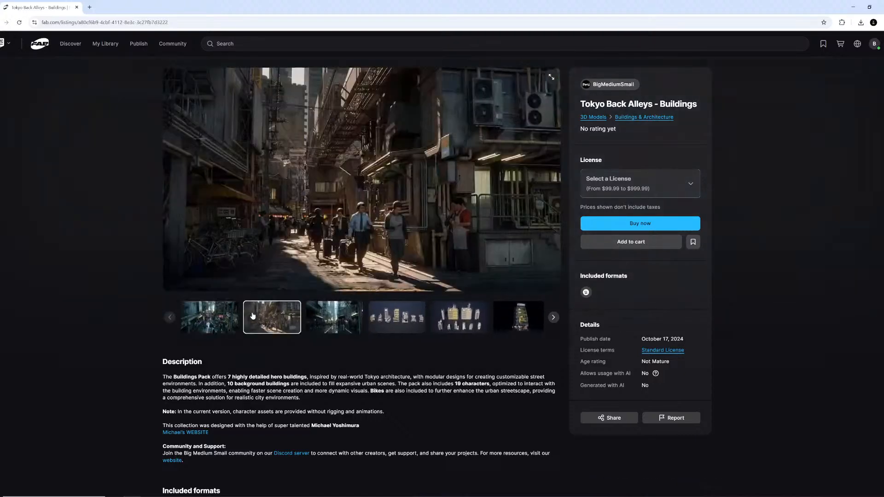
pyautogui.click(323, 330)
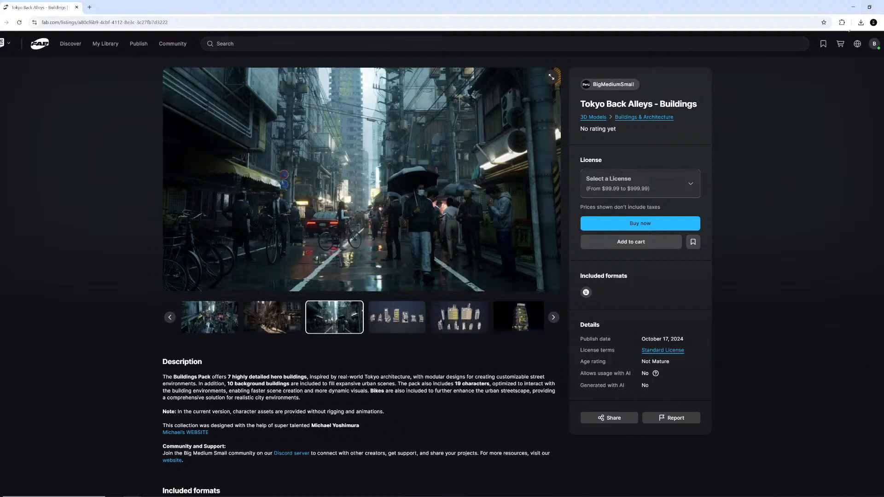
pyautogui.click(878, 13)
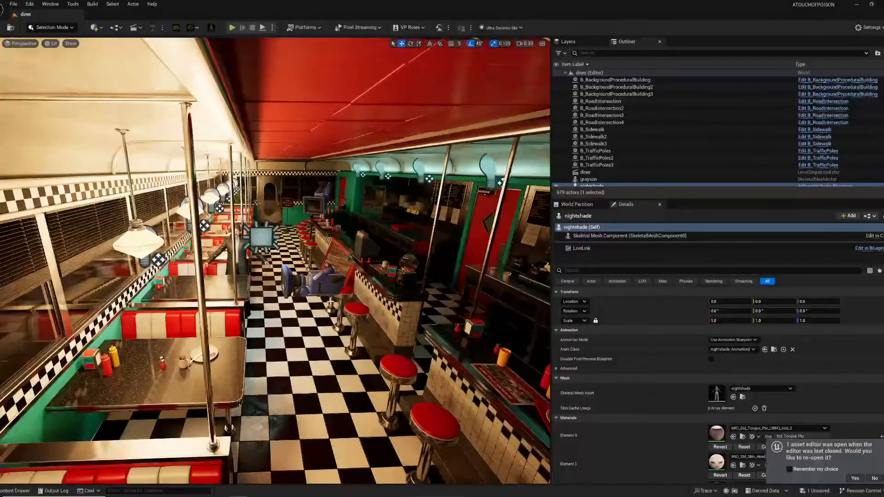
# - Delete the nightshade character from the diner level in Unreal Editor
pyautogui.moveTo(331, 303); pyautogui.dragTo(193, 209, button='right')
pyautogui.press('w')
pyautogui.press('w')
pyautogui.press('s')
pyautogui.press('a')
pyautogui.press('w')
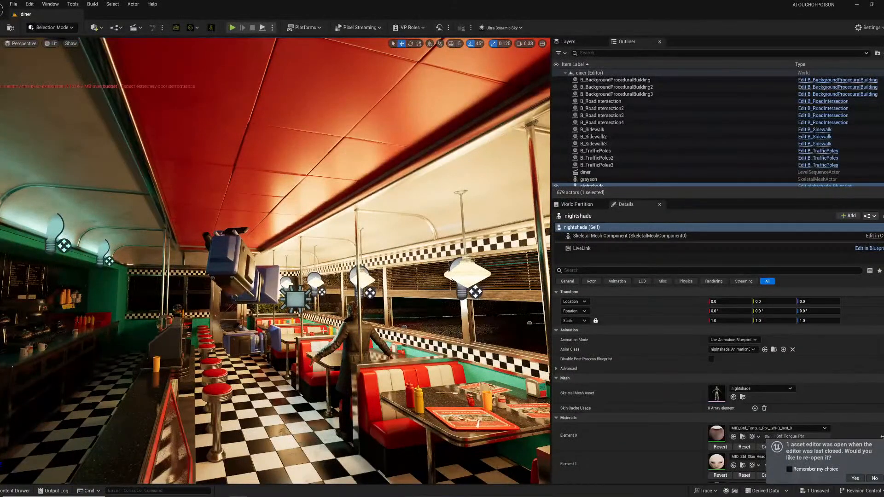
pyautogui.rightClick(255, 282)
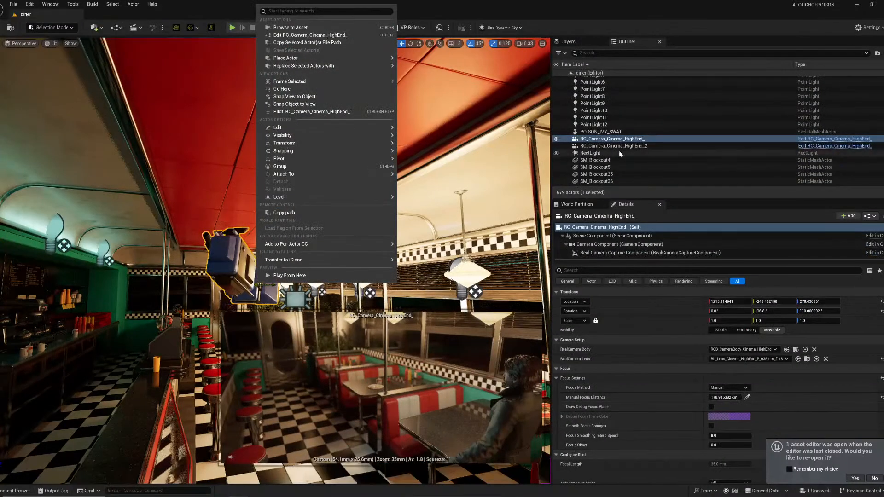
pyautogui.click(620, 90)
pyautogui.scroll(10, 608, 131)
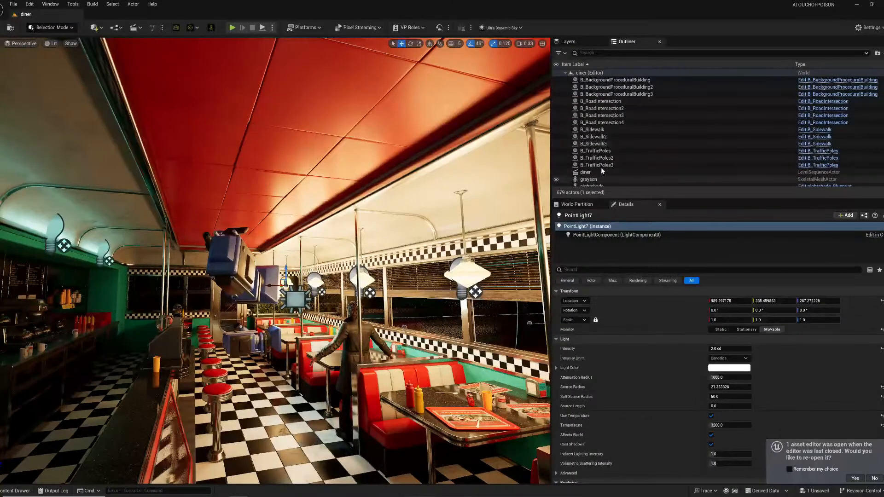
pyautogui.scroll(-3, 600, 171)
pyautogui.click(591, 136)
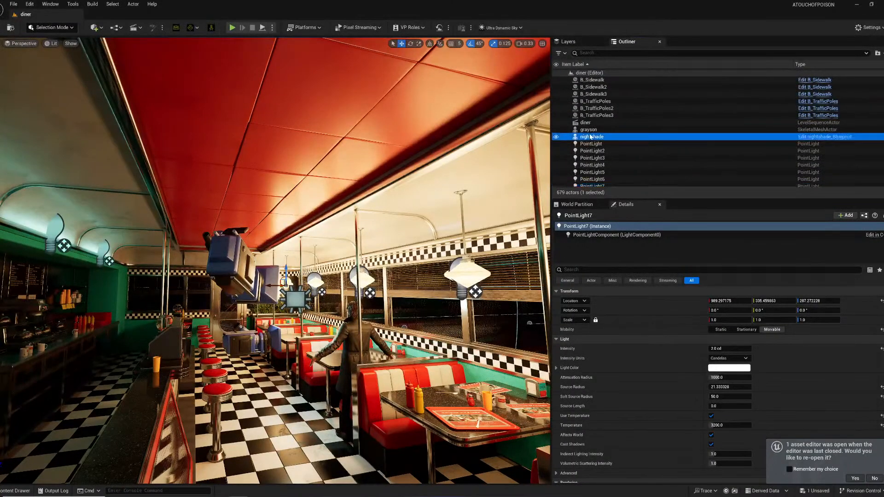
pyautogui.press('Delete')
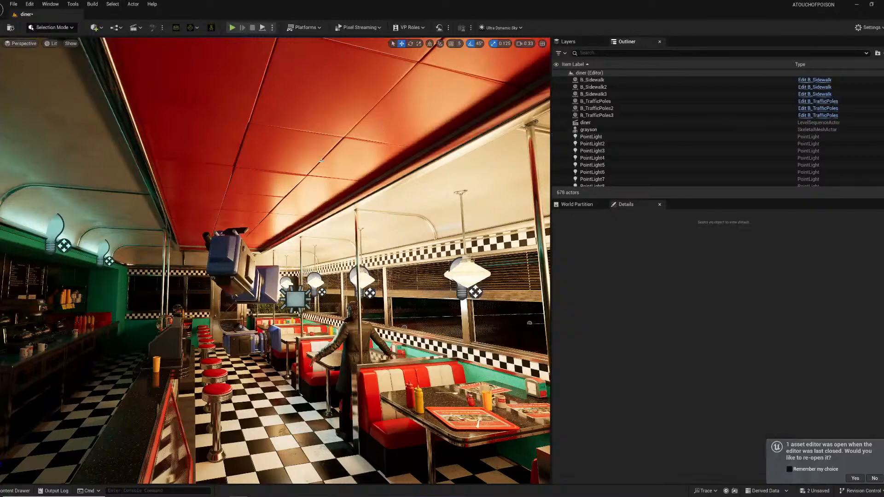
# - Save the diner level
pyautogui.moveTo(334, 236); pyautogui.dragTo(276, 231, button='right')
pyautogui.press('s')
pyautogui.hotkey('ctrl', 's')
pyautogui.press('w')
pyautogui.press('w')
pyautogui.press('a')
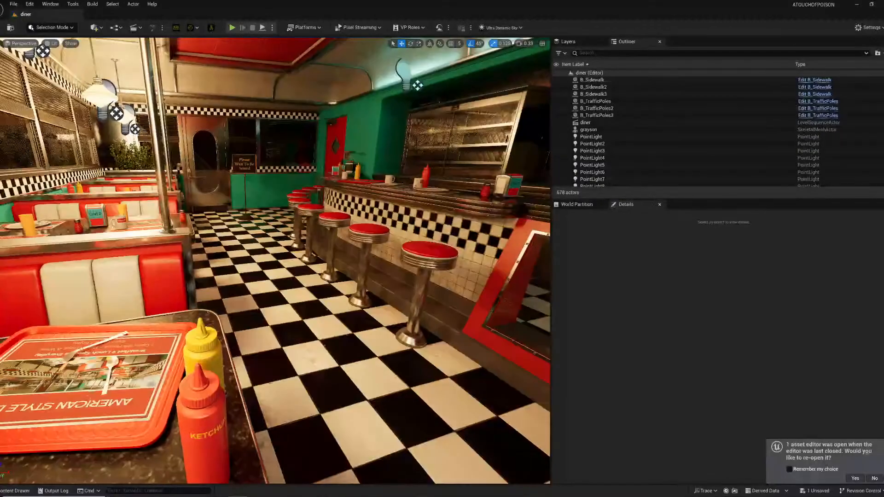
# - Close iClone without saving its project and display the Sets folder contents in Unreal Editor
pyautogui.click(14, 491)
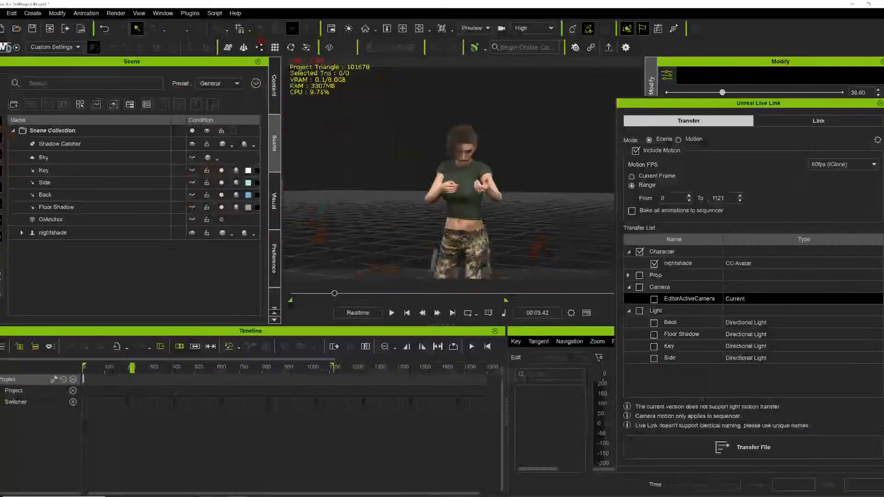
pyautogui.click(881, 3)
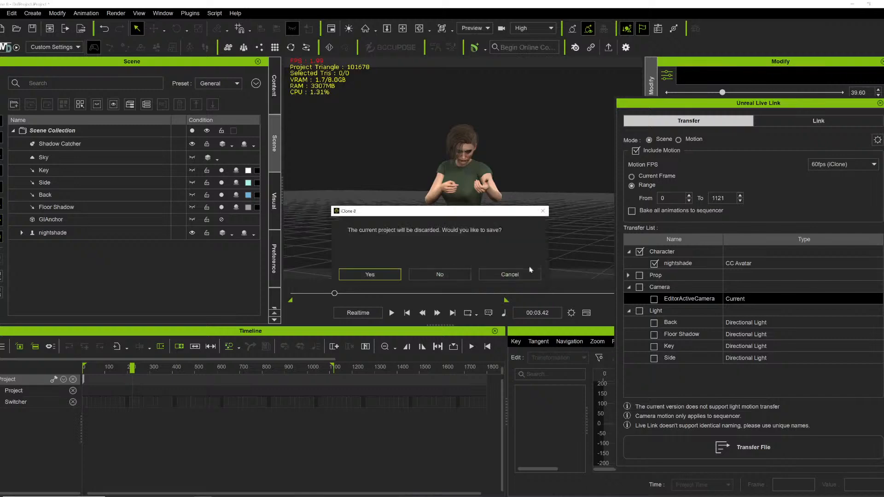
pyautogui.click(470, 275)
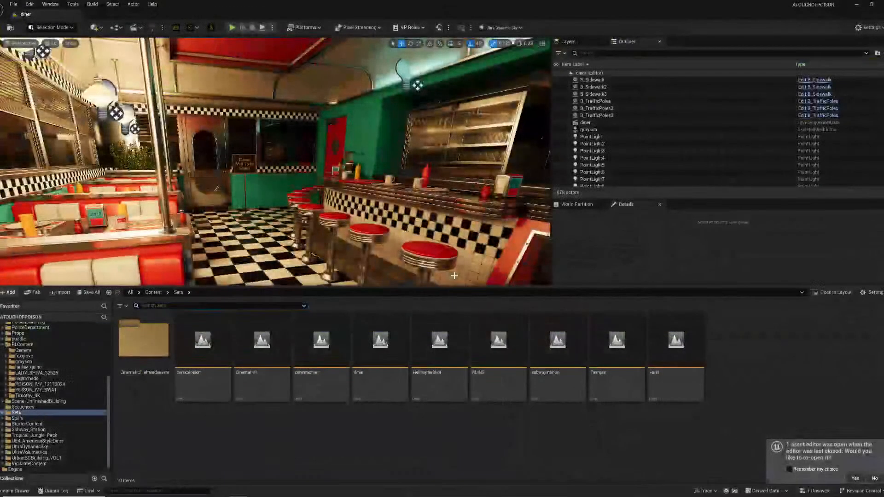
pyautogui.click(21, 491)
pyautogui.click(22, 491)
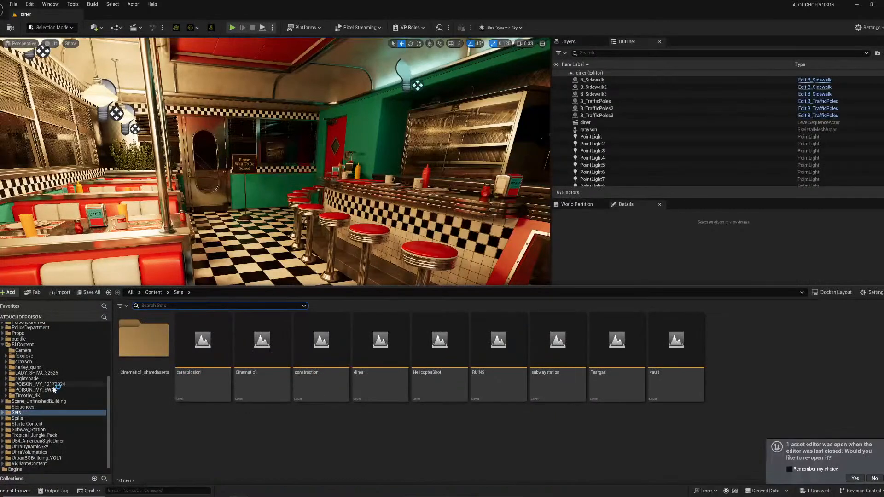
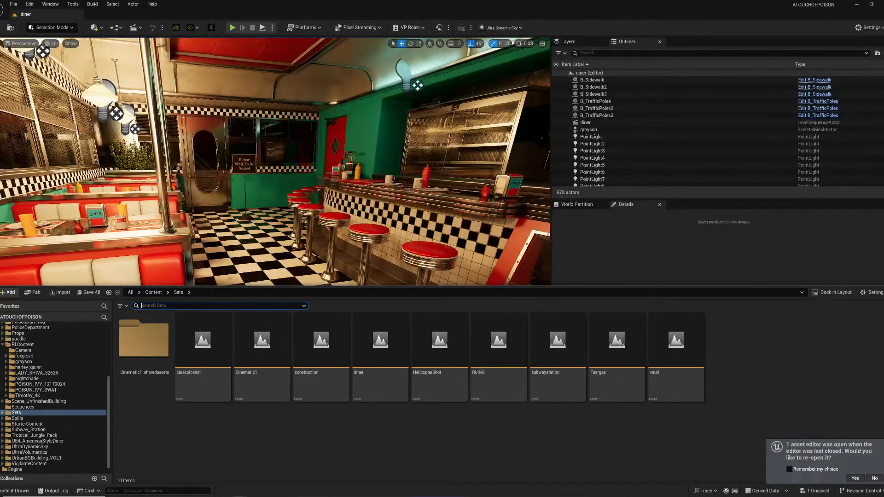
# - Select the cinema camera RC_Camera_Cinema_HighEnd_2 in the aisle and start piloting it
pyautogui.press('s')
pyautogui.moveTo(276, 198); pyautogui.dragTo(281, 205, button='right')
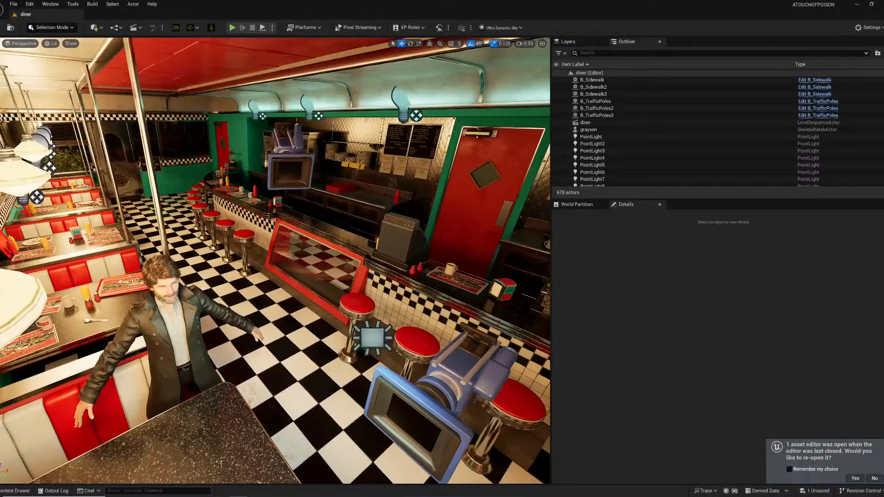
pyautogui.moveTo(275, 260); pyautogui.dragTo(310, 286, button='right')
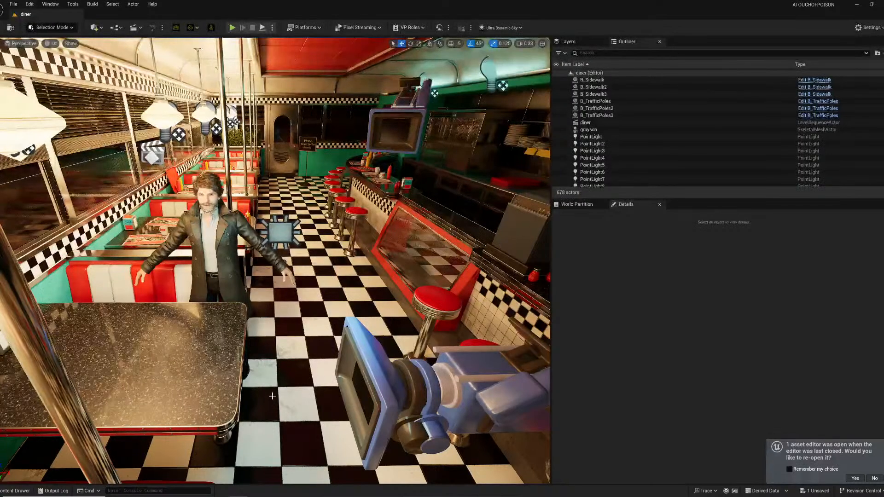
pyautogui.click(368, 381)
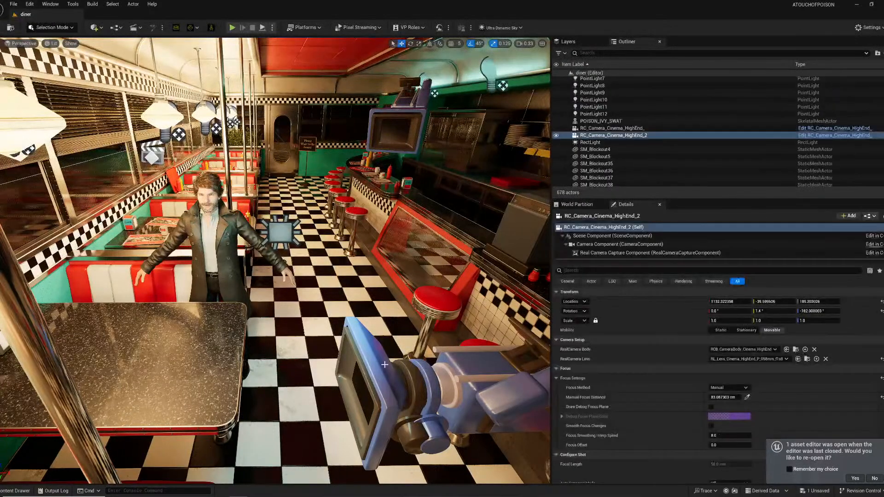
pyautogui.rightClick(613, 136)
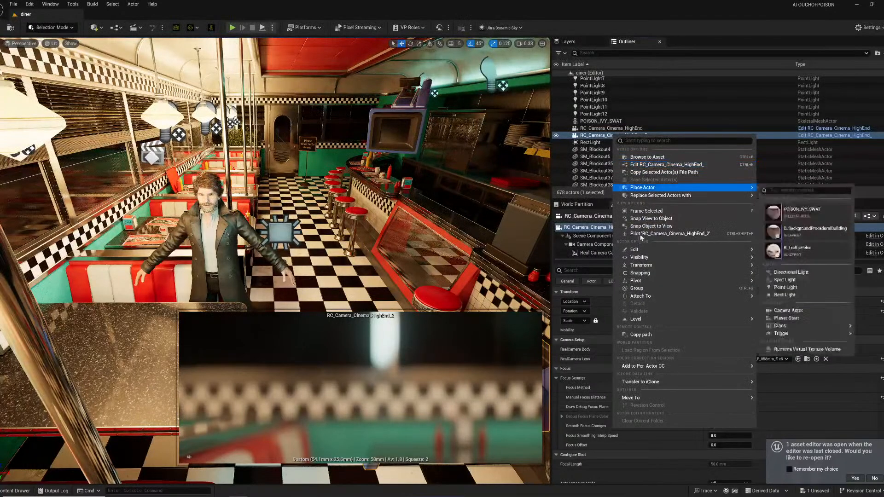
pyautogui.moveTo(639, 251)
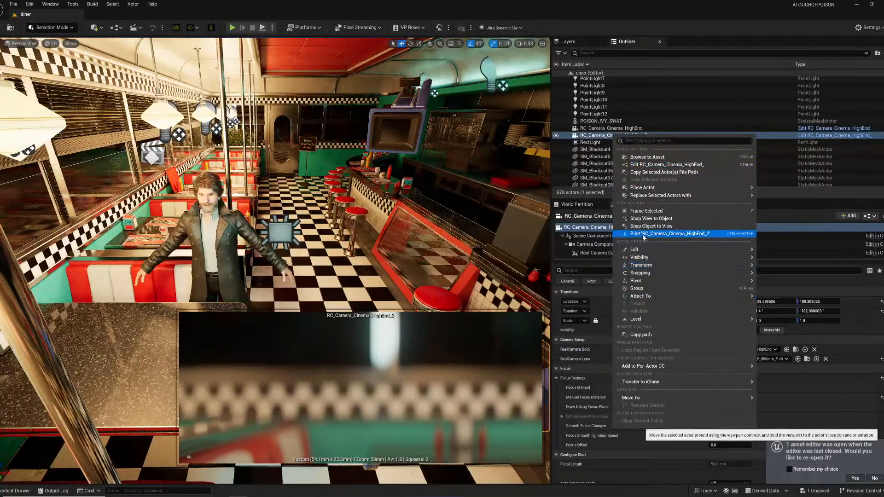
pyautogui.click(644, 233)
# - Move the piloted camera toward the diner counter and stools, sampling its manual focus distance from the counter
pyautogui.press('w')
pyautogui.moveTo(276, 261); pyautogui.dragTo(354, 258, button='right')
pyautogui.press('w')
pyautogui.press('s')
pyautogui.press('w')
pyautogui.press('w')
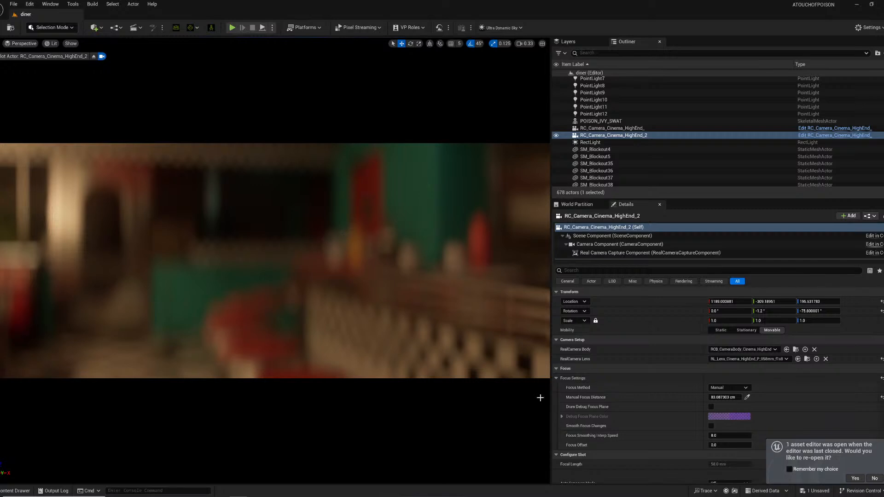
pyautogui.click(747, 396)
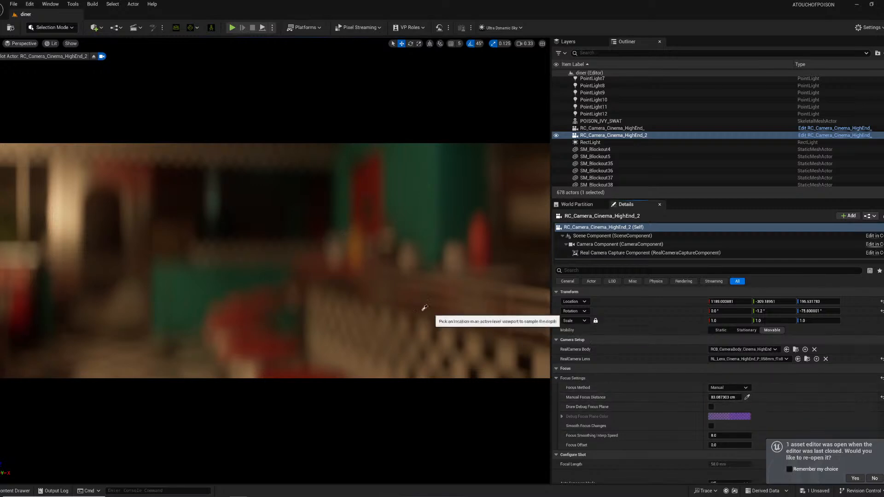
pyautogui.click(390, 273)
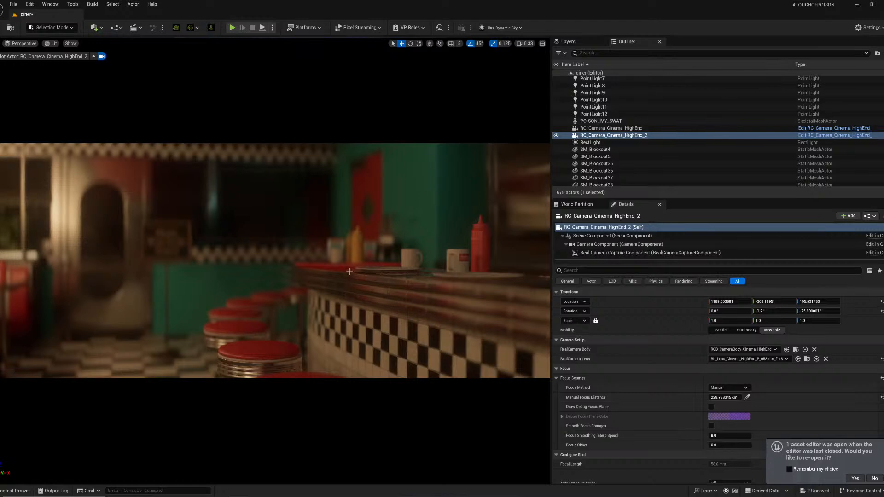
pyautogui.moveTo(305, 287)
pyautogui.mouseDown(button='right')
pyautogui.moveTo(281, 313)
pyautogui.moveTo(262, 364)
pyautogui.moveTo(286, 341)
pyautogui.moveTo(273, 332)
pyautogui.moveTo(296, 290)
pyautogui.mouseUp(button='right')
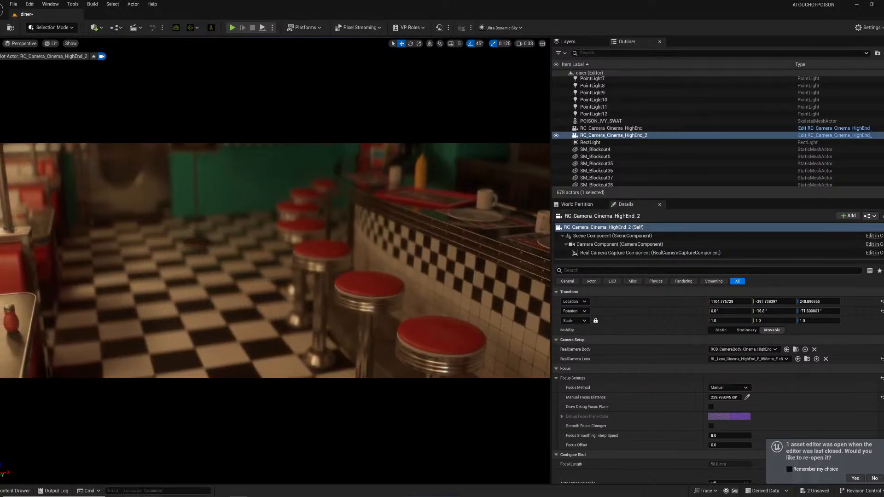
# - Place the nightshade skeletal mesh from the RLContent/nightshade folder on the checkered floor beside the counter stools
pyautogui.click(14, 490)
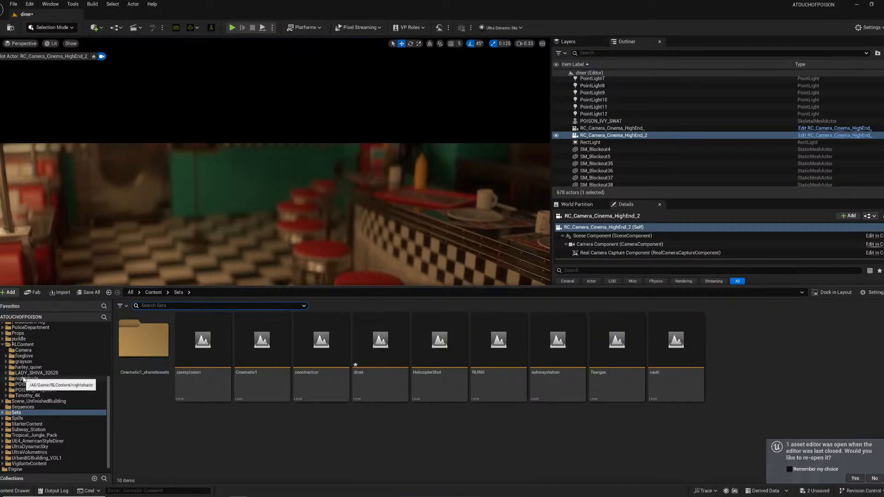
pyautogui.click(47, 379)
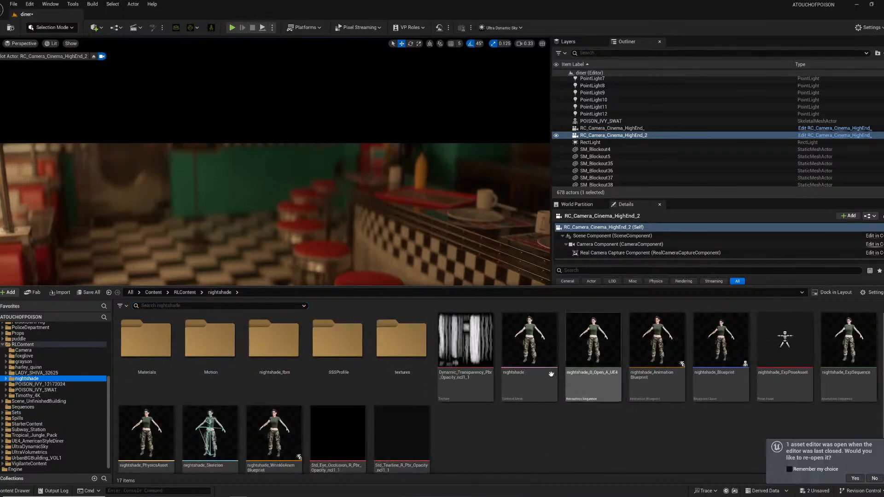
pyautogui.moveTo(551, 374); pyautogui.dragTo(231, 358)
pyautogui.moveTo(284, 292); pyautogui.dragTo(281, 310, button='right')
pyautogui.press('s')
pyautogui.moveTo(267, 312); pyautogui.dragTo(220, 320)
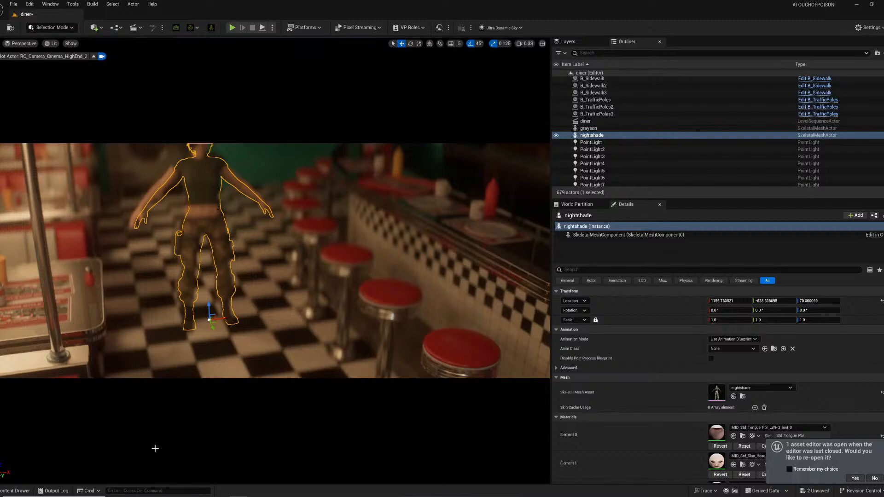
# - Move the piloted camera to frame the nightshade character's head and shoulders
pyautogui.moveTo(218, 321); pyautogui.dragTo(156, 176, button='right')
pyautogui.press('w')
pyautogui.press('s')
pyautogui.press('w')
pyautogui.press('s')
pyautogui.press('w')
pyautogui.press('s')
pyautogui.press('w')
pyautogui.moveTo(286, 330); pyautogui.dragTo(272, 348, button='right')
pyautogui.press('s')
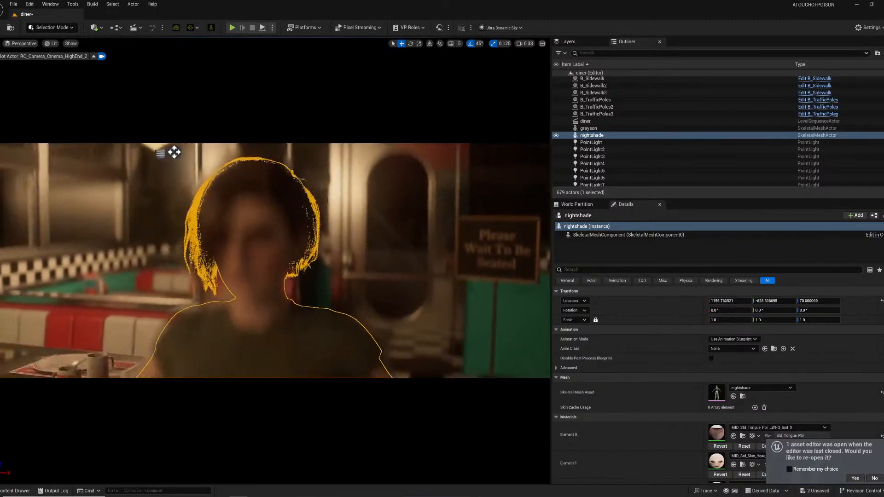
# - Sample the manual focus distance of RC_Camera_Cinema_HighEnd_2 from the nightshade character's face and reframe the shot
pyautogui.scroll(-6, 645, 138)
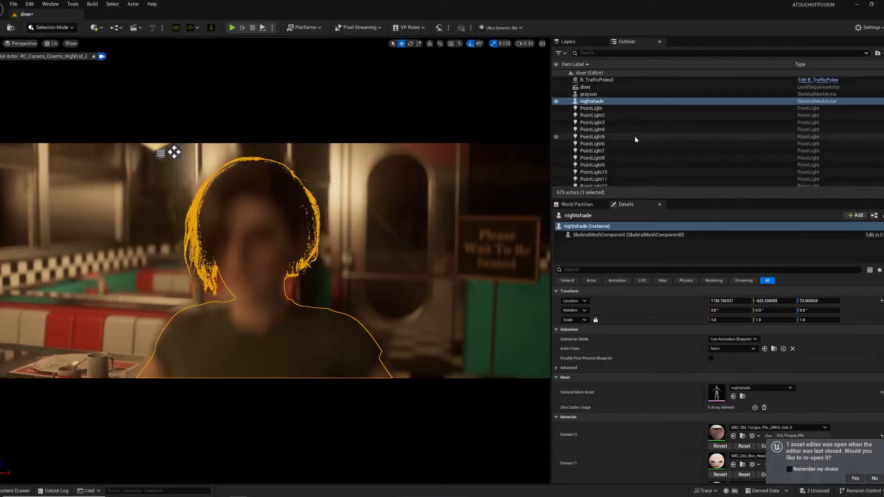
pyautogui.click(656, 119)
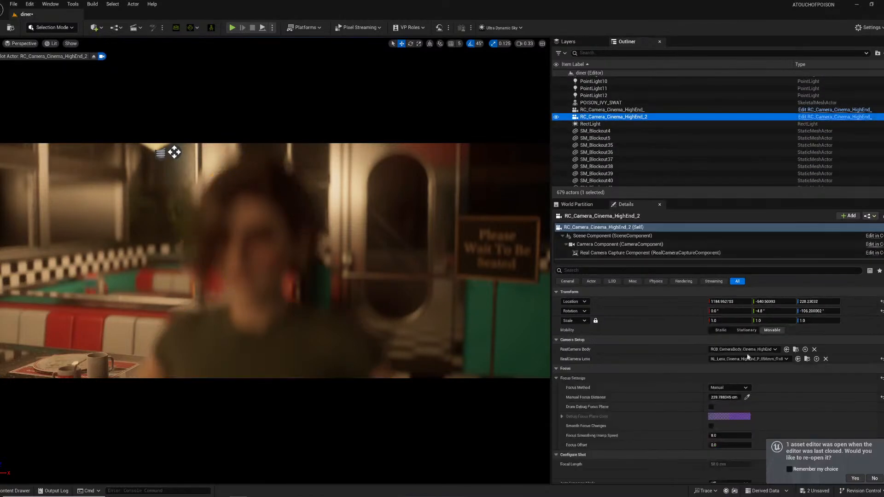
pyautogui.click(747, 397)
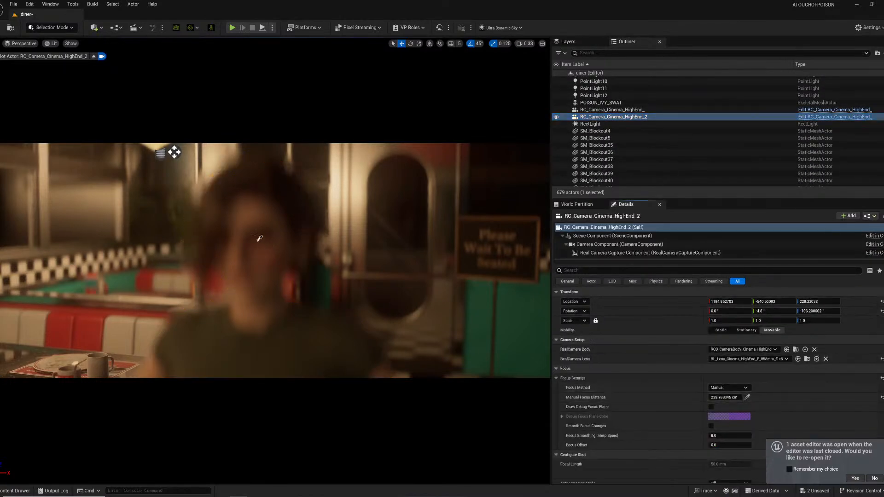
pyautogui.click(278, 248)
pyautogui.moveTo(344, 267); pyautogui.dragTo(376, 258, button='right')
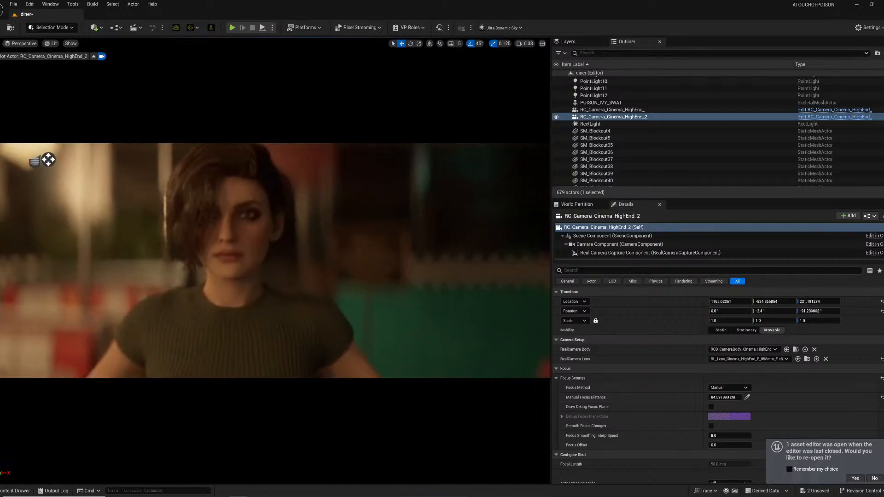
# - Resample the focus distance on the character's face, checking it with the debug focus plane, and save the level
pyautogui.click(747, 397)
pyautogui.click(272, 230)
pyautogui.click(712, 407)
pyautogui.click(712, 407)
pyautogui.hotkey('ctrl', 's')
# - Reframe the piloted camera as a frontal head-and-shoulders close-up of the nightshade character
pyautogui.moveTo(375, 273)
pyautogui.mouseDown(button='right')
pyautogui.moveTo(401, 276)
pyautogui.moveTo(388, 276)
pyautogui.mouseUp(button='right')
pyautogui.press('s')
pyautogui.press('d')
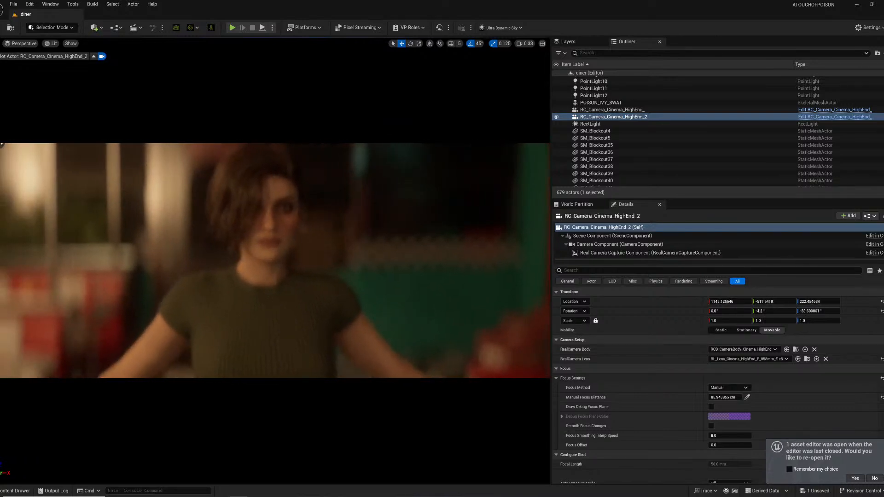
pyautogui.moveTo(1, 145); pyautogui.dragTo(33, 181, button='right')
pyautogui.press('w')
pyautogui.press('s')
pyautogui.press('w')
pyautogui.press('s')
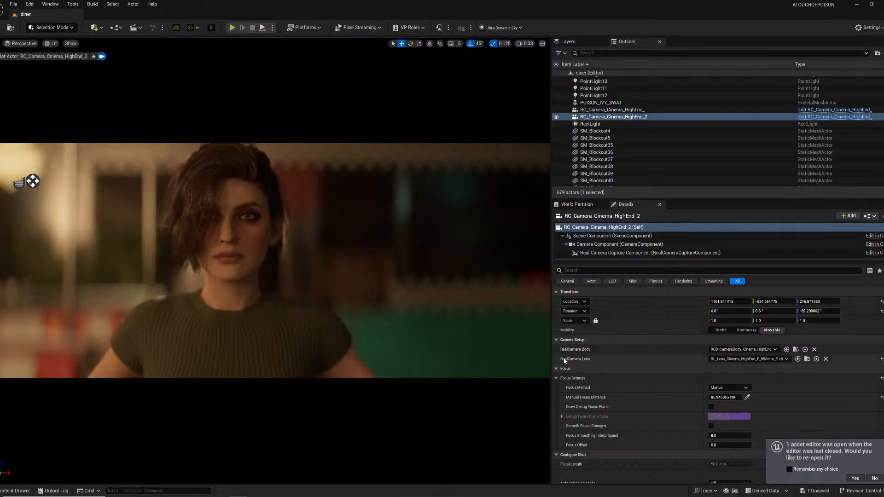
# - Refocus the close-up on the character's face with the aid of the debug focus plane and save the level
pyautogui.click(747, 398)
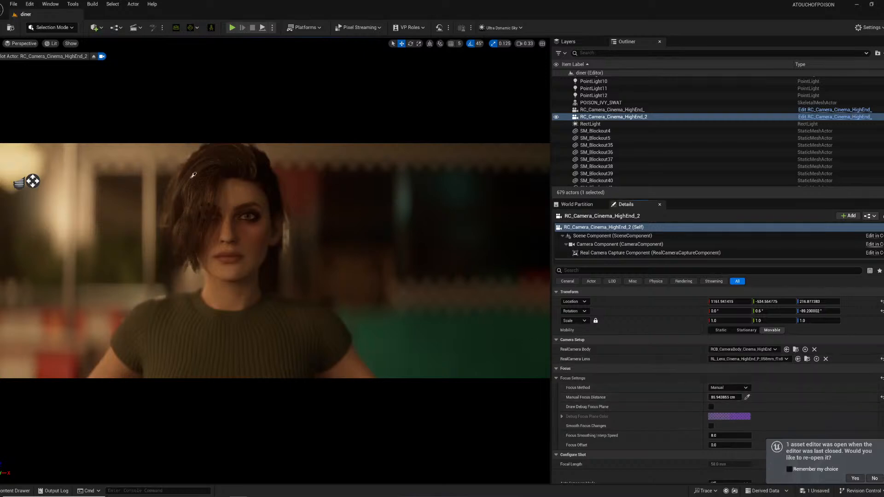
pyautogui.click(224, 203)
pyautogui.click(747, 397)
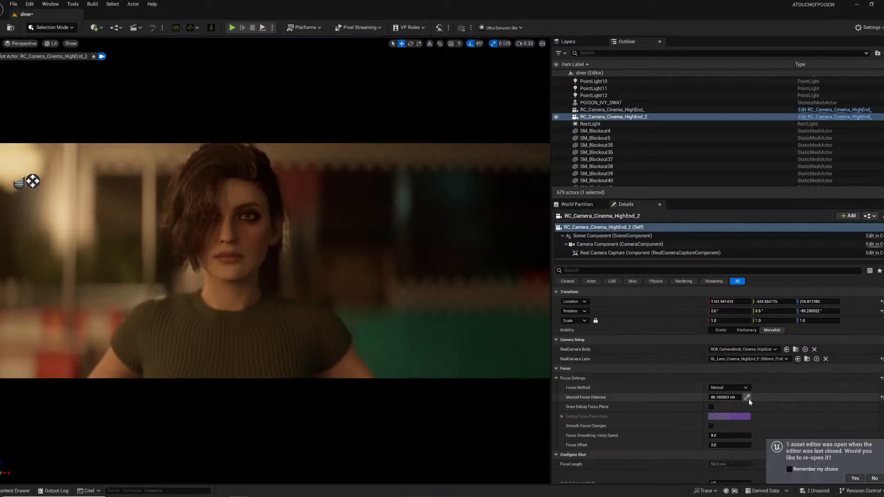
pyautogui.click(232, 193)
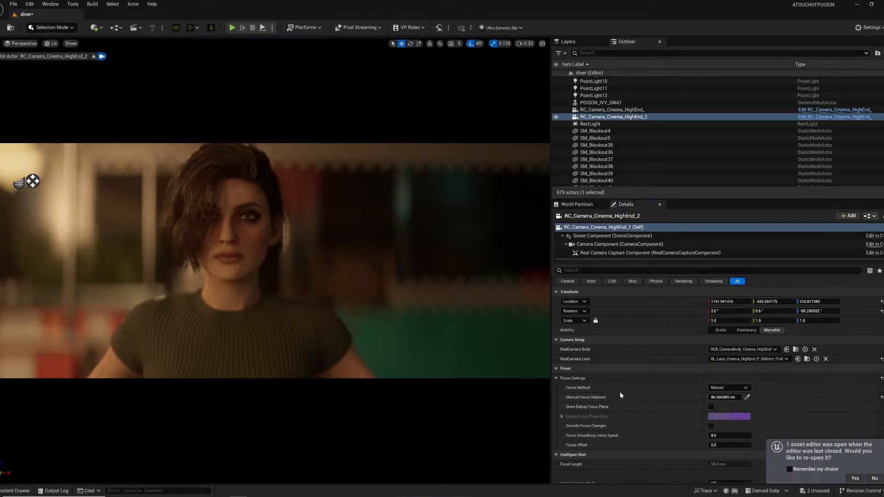
pyautogui.click(712, 406)
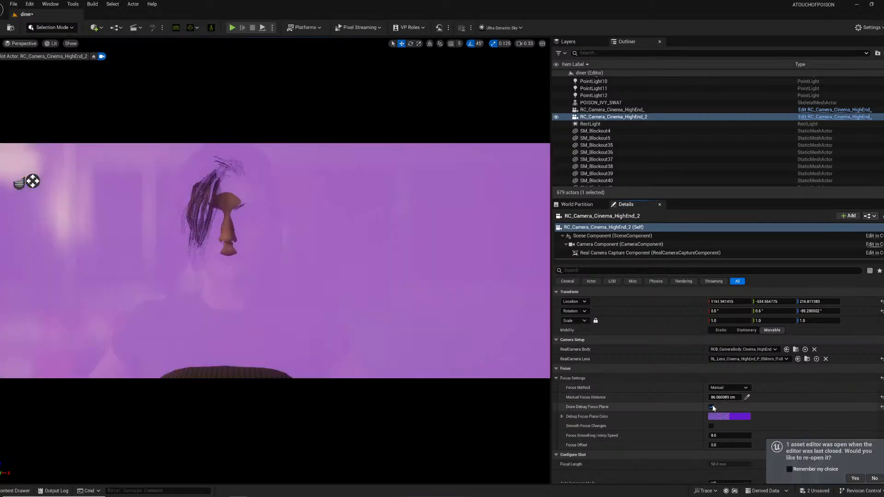
pyautogui.click(711, 406)
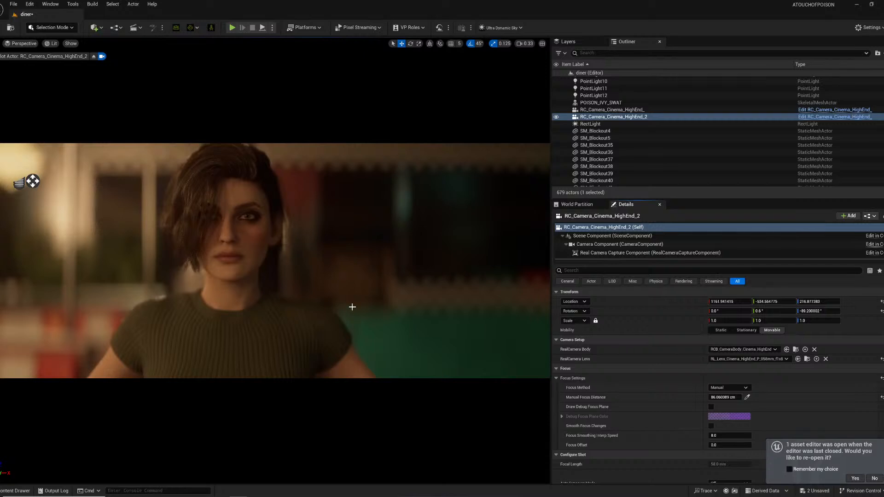
pyautogui.hotkey('ctrl', 's')
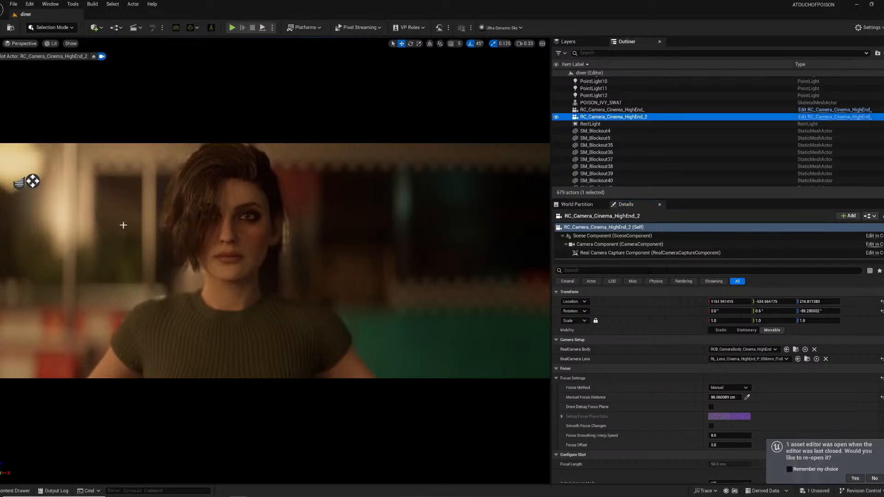
# - Stop piloting RC_Camera_Cinema_HighEnd_2, clear the camera selection, and save the diner level
pyautogui.rightClick(611, 118)
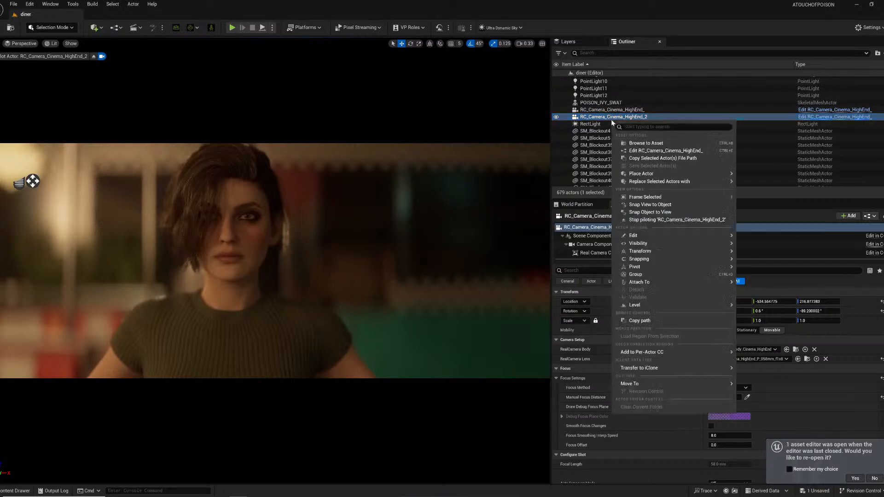
pyautogui.click(640, 220)
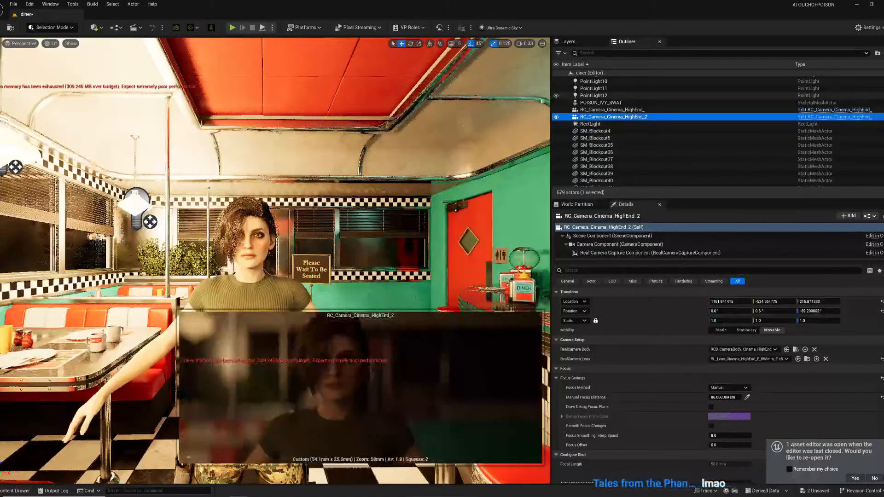
pyautogui.click(592, 72)
pyautogui.moveTo(277, 258); pyautogui.dragTo(360, 192, button='right')
pyautogui.press('s')
pyautogui.hotkey('ctrl', 's')
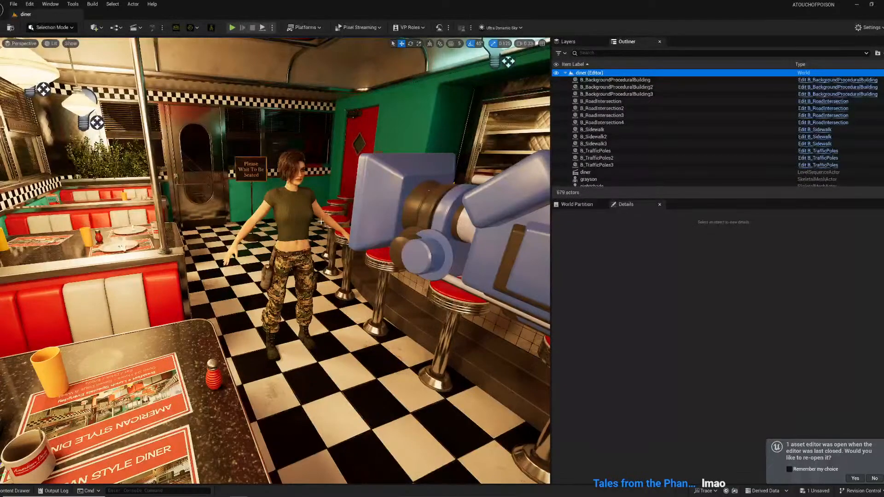
pyautogui.press('w')
pyautogui.moveTo(295, 248); pyautogui.dragTo(348, 256, button='right')
pyautogui.press('s')
pyautogui.press('w')
pyautogui.press('s')
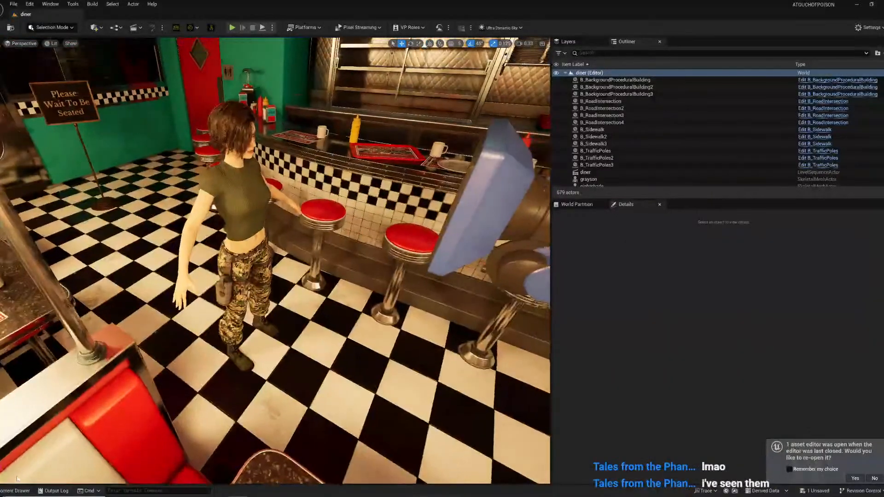
# - Create a folder named Mossberg inside the Props content folder and open it
pyautogui.click(14, 490)
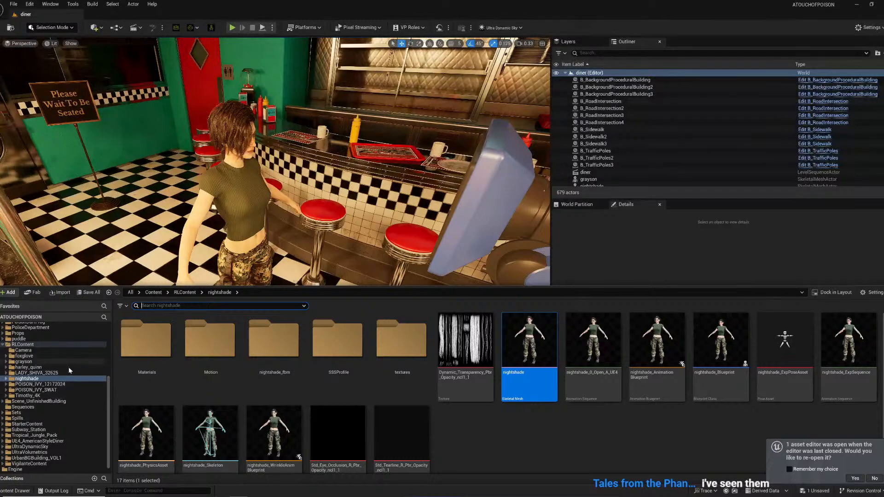
pyautogui.scroll(2, 69, 371)
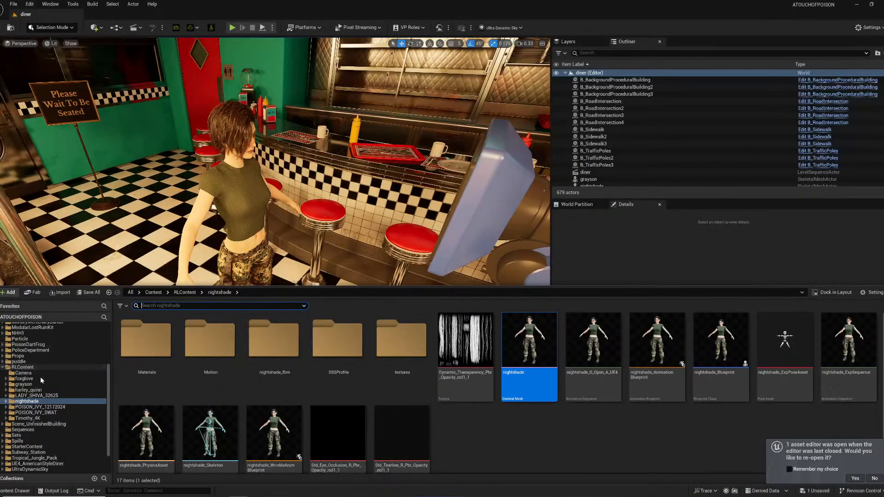
pyautogui.scroll(5, 47, 381)
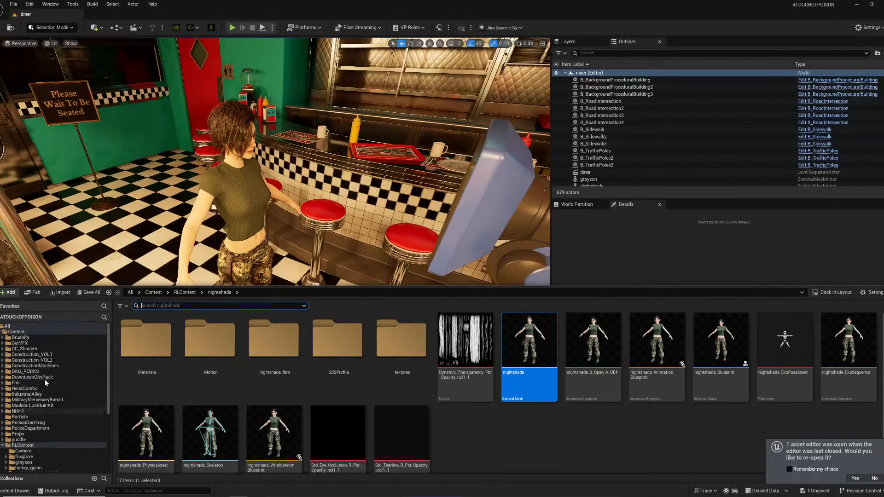
pyautogui.click(3, 445)
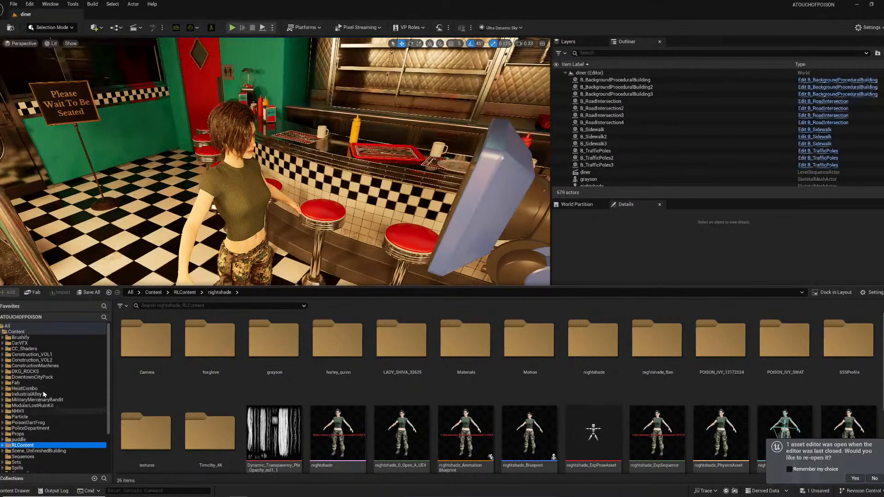
pyautogui.scroll(-4, 40, 412)
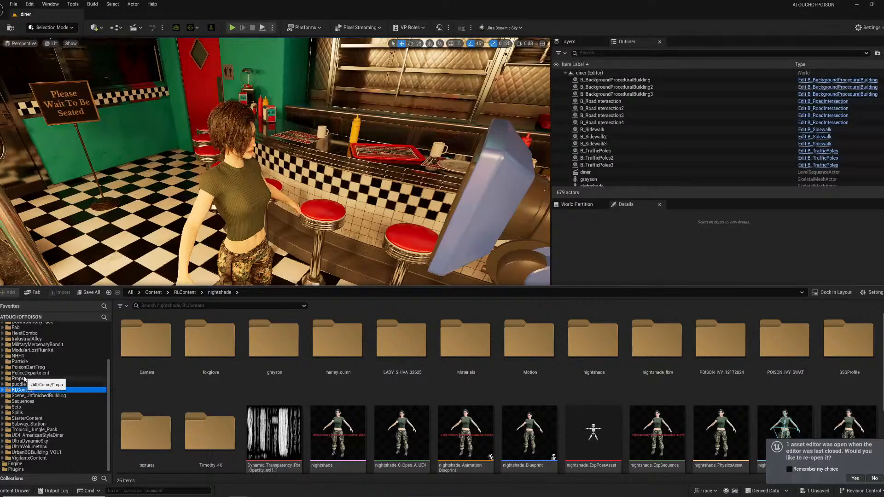
pyautogui.click(24, 379)
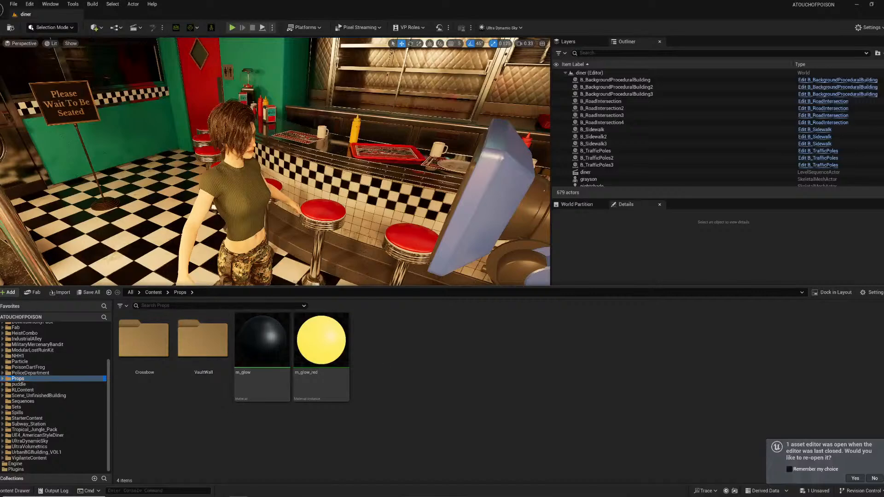
pyautogui.rightClick(398, 340)
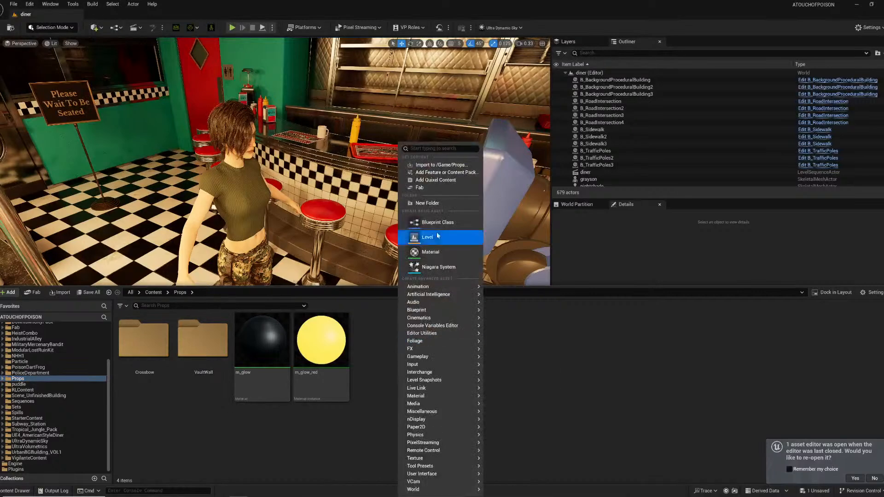
pyautogui.click(444, 205)
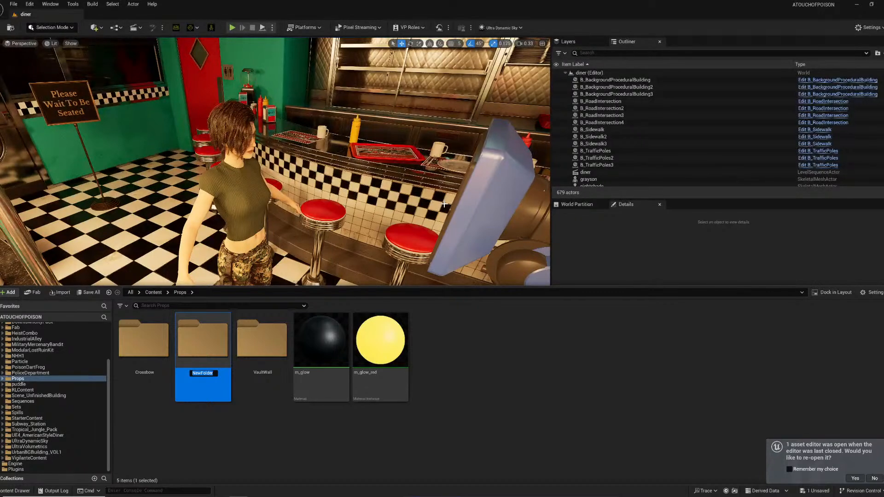
pyautogui.write('Mossberg')
pyautogui.press('Return')
pyautogui.doubleClick(206, 341)
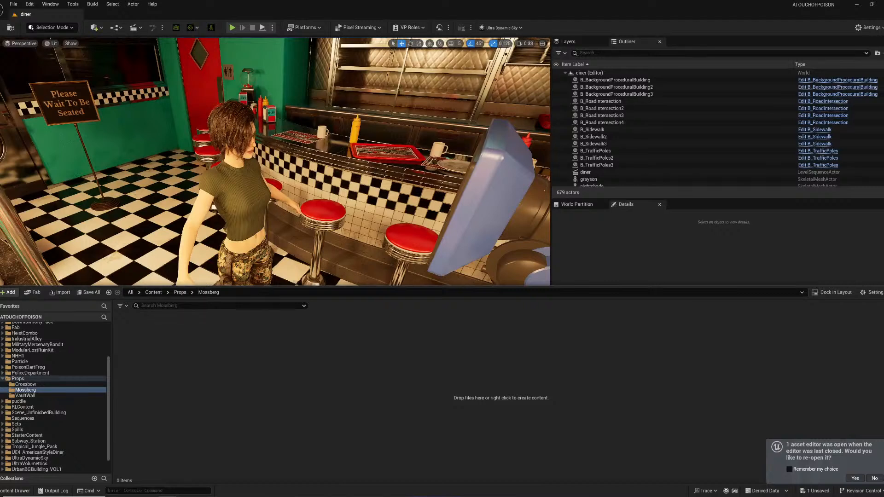
# - Import the mossberg_m590 FBX as a skeletal mesh into the Mossberg folder and save all of its imported assets
pyautogui.moveTo(398, 348); pyautogui.dragTo(313, 368)
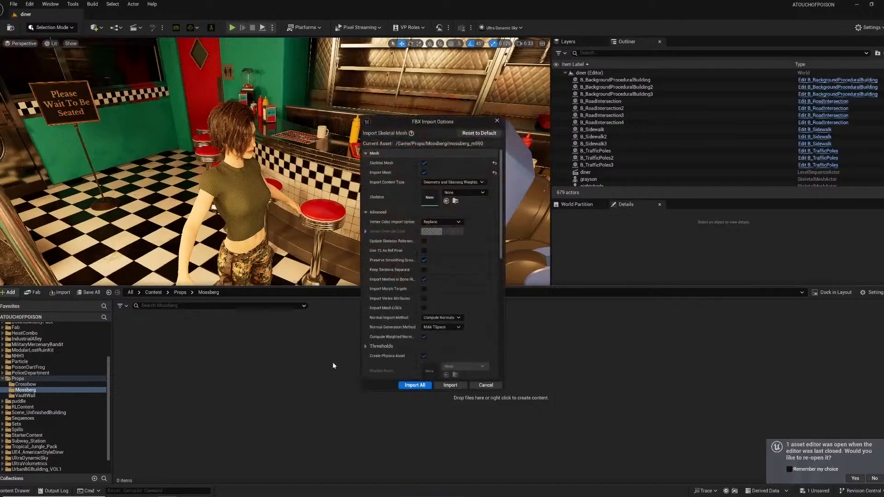
pyautogui.click(419, 385)
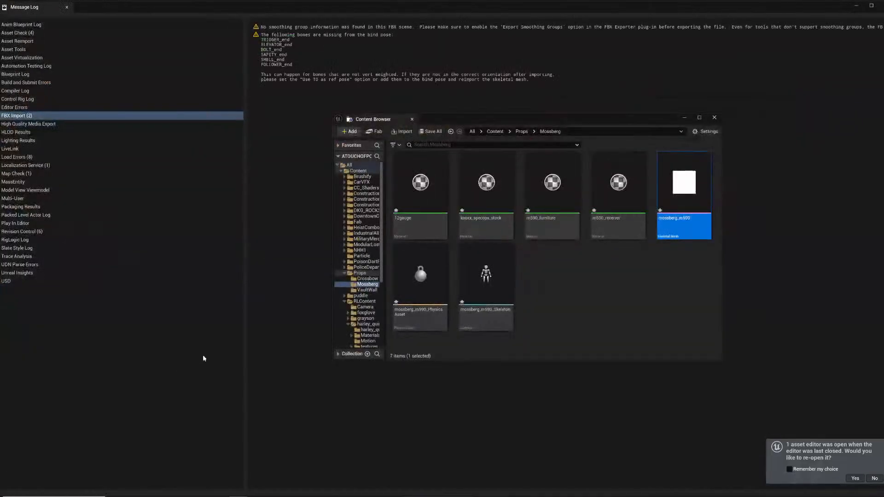
pyautogui.moveTo(436, 235); pyautogui.dragTo(496, 314)
pyautogui.click(503, 302)
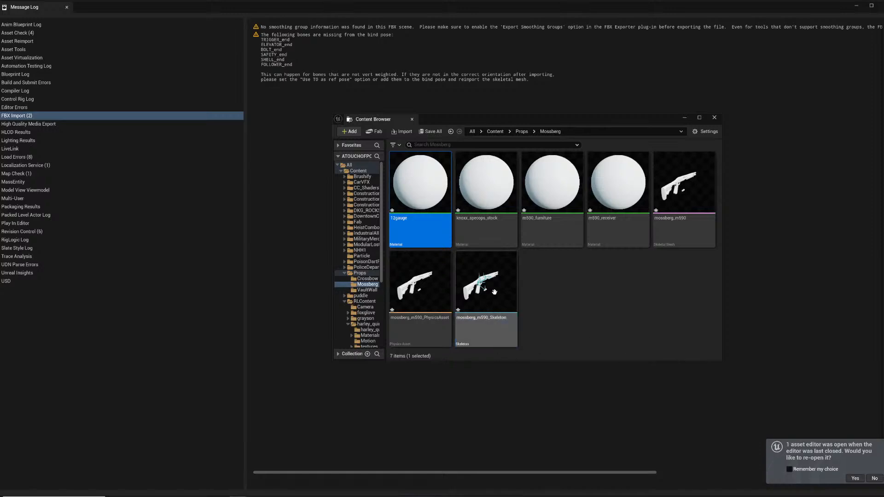
pyautogui.keyDown('shift'); pyautogui.click(432, 180); pyautogui.keyUp('shift')
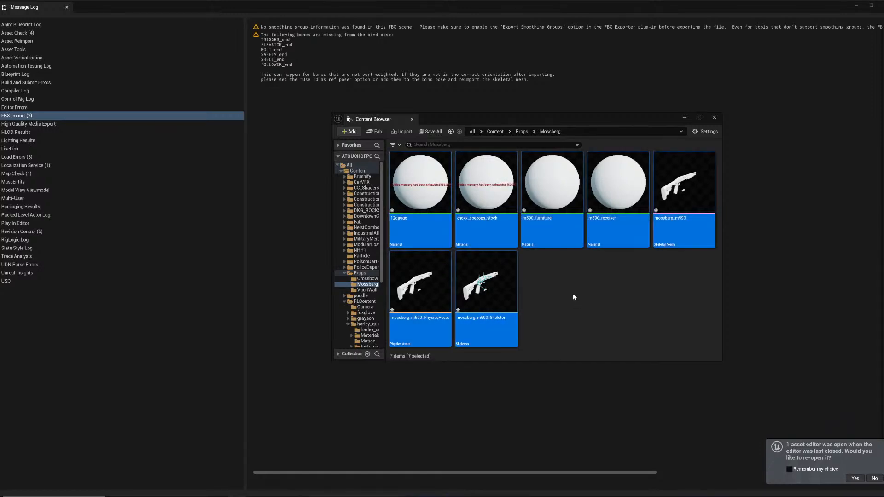
pyautogui.hotkey('ctrl', 's')
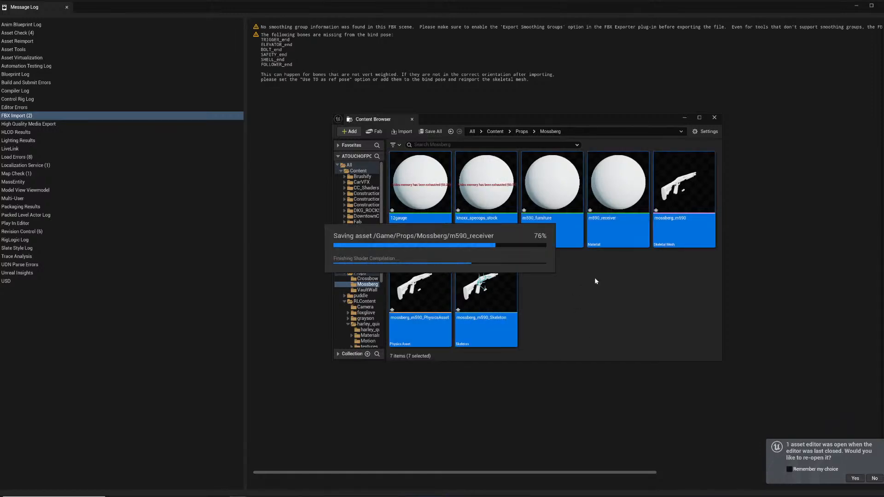
# - Put away the Message Log window and close the floating Content Browser to return to the diner level
pyautogui.click(573, 301)
pyautogui.click(857, 6)
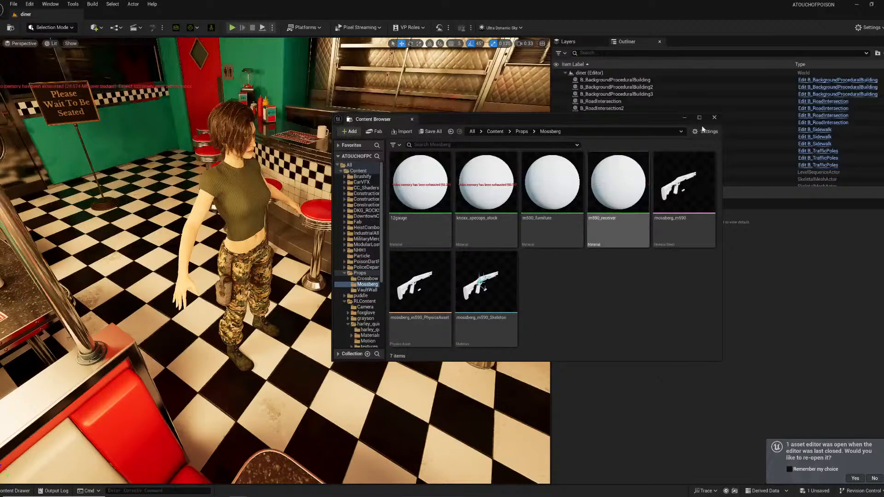
pyautogui.click(714, 117)
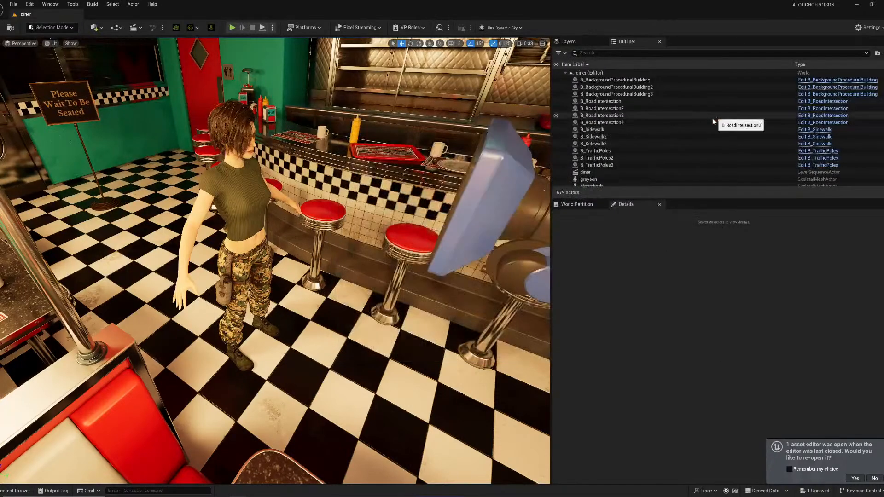
# - Place the mossberg_m590 skeletal mesh beside nightshade, scaled uniformly to 0.1 and raised to chest height at about Z 194
pyautogui.click(20, 491)
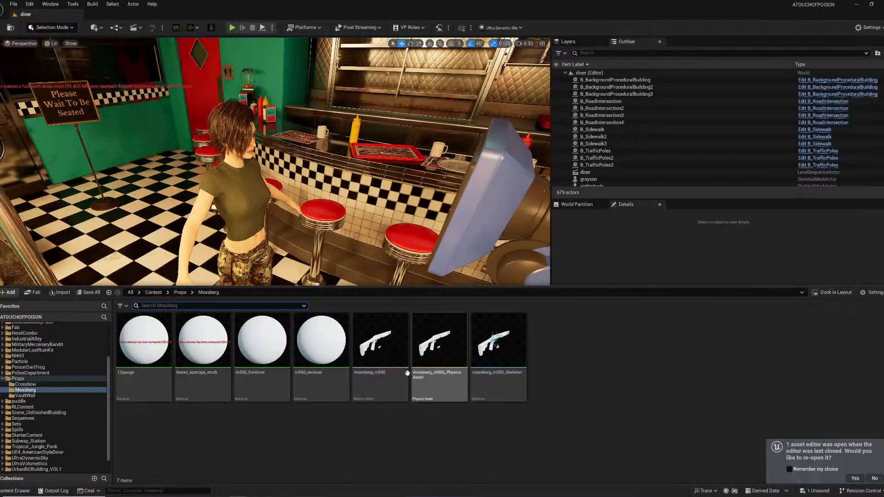
pyautogui.moveTo(407, 373); pyautogui.dragTo(279, 343)
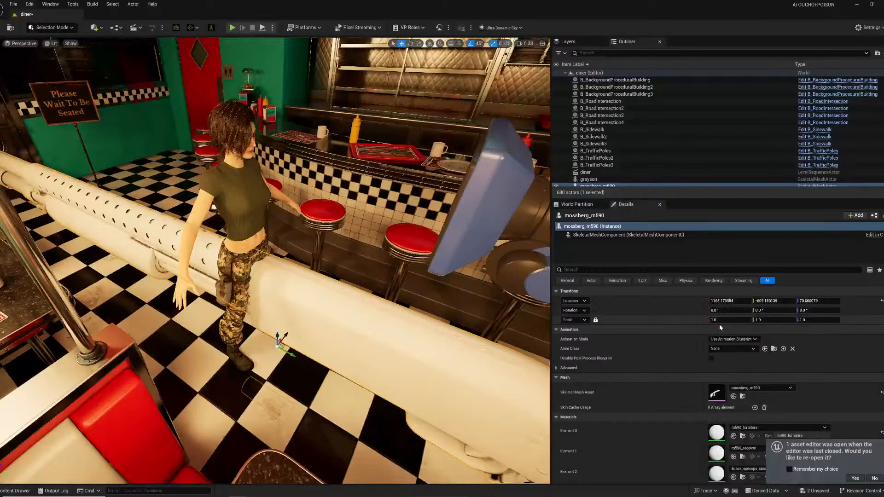
pyautogui.click(721, 320)
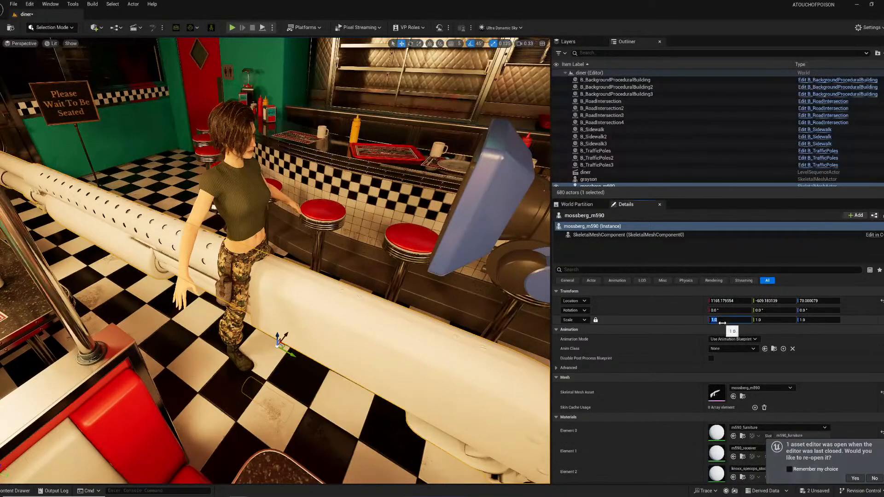
pyautogui.write('.1')
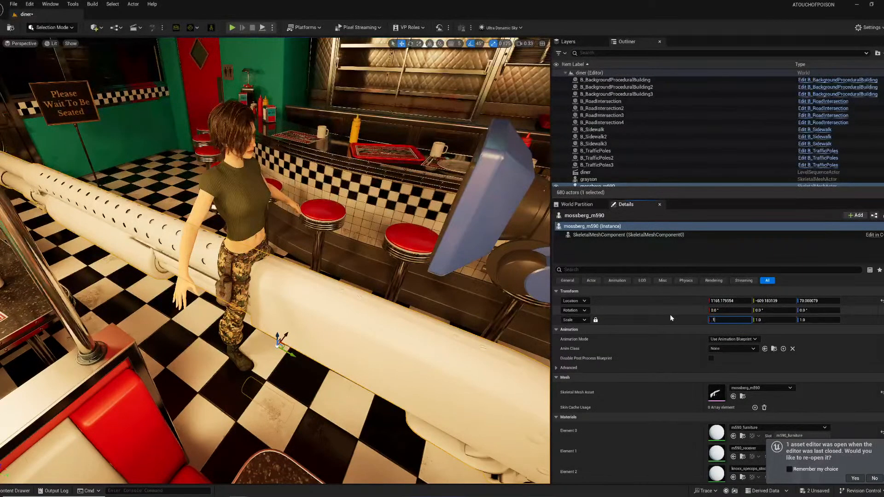
pyautogui.press('Return')
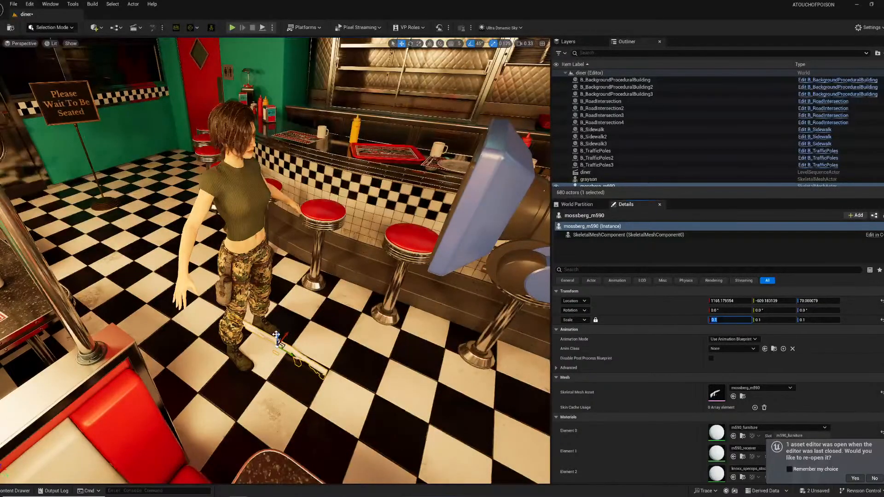
pyautogui.moveTo(276, 335); pyautogui.dragTo(282, 185)
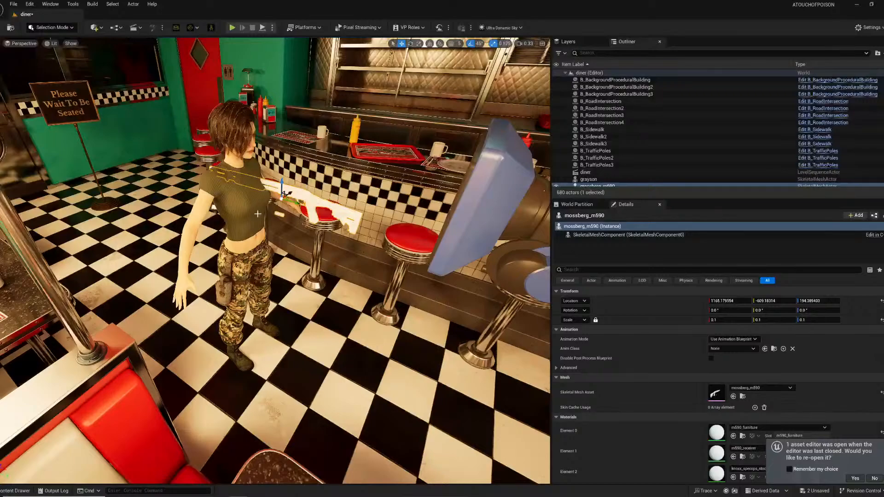
# - Rotate the mossberg_m590 shotgun 90° about the vertical axis so it lies across the front of nightshade's body
pyautogui.click(242, 219)
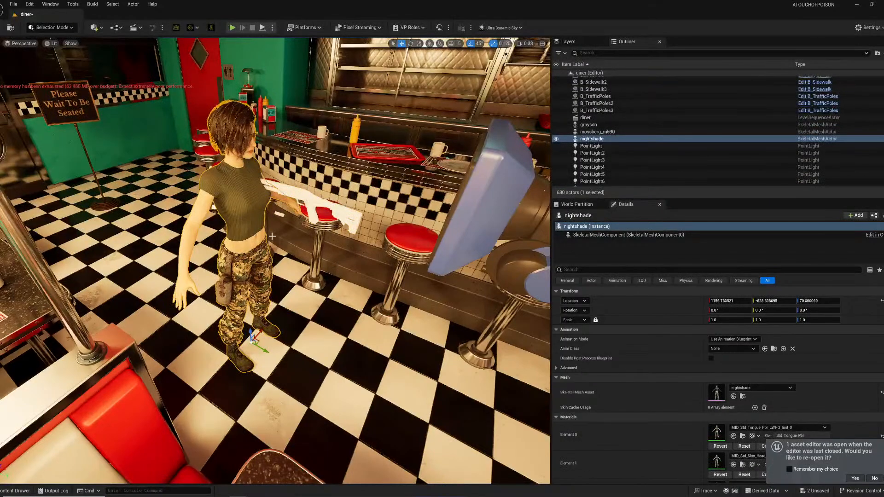
pyautogui.press('d')
pyautogui.moveTo(241, 219); pyautogui.dragTo(46, 217, button='right')
pyautogui.press('d')
pyautogui.press('w')
pyautogui.press('w')
pyautogui.press('d')
pyautogui.keyDown('alt'); pyautogui.moveTo(69, 92); pyautogui.dragTo(85, 75); pyautogui.keyUp('alt')
pyautogui.press('s')
pyautogui.moveTo(271, 238); pyautogui.dragTo(290, 211, button='right')
pyautogui.press('w')
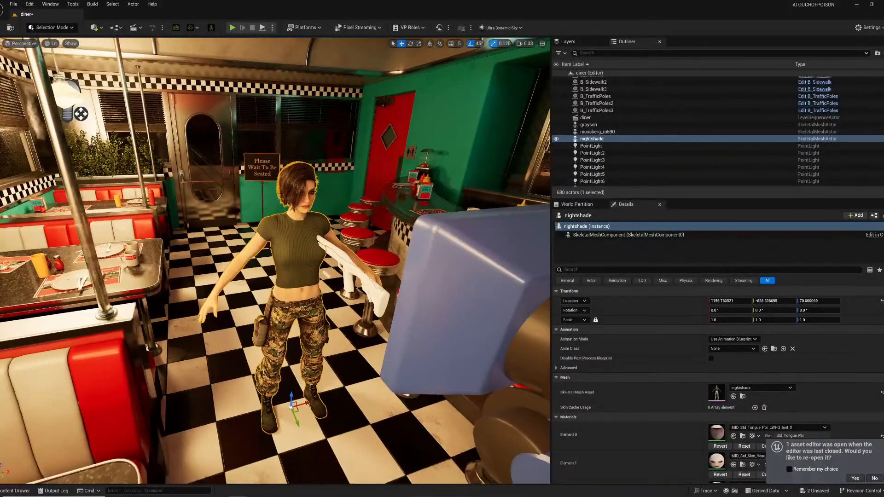
pyautogui.click(344, 264)
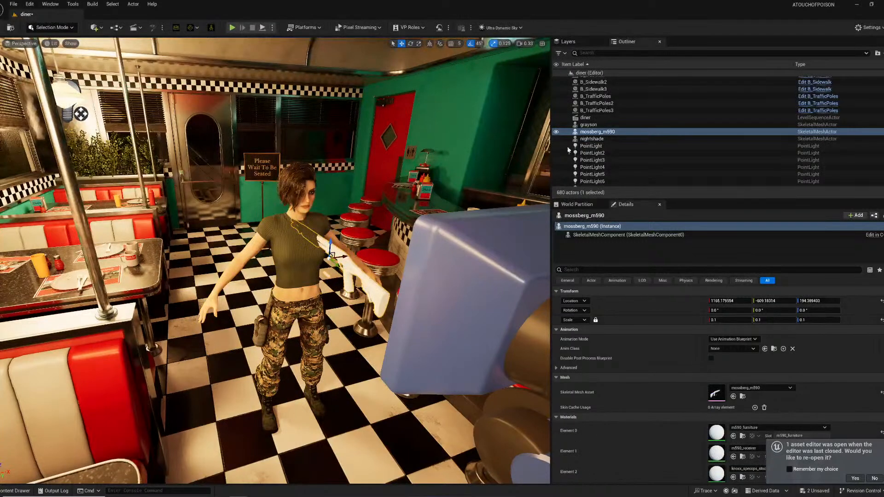
pyautogui.press('e')
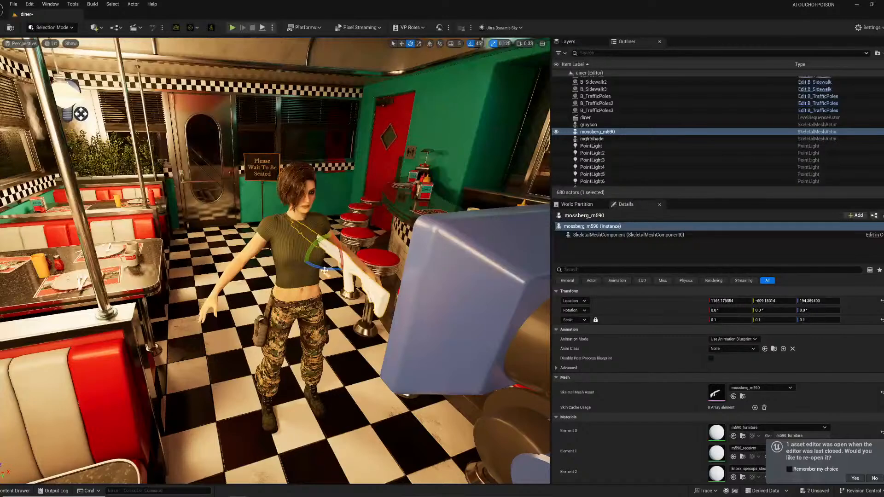
pyautogui.moveTo(338, 267); pyautogui.dragTo(301, 282)
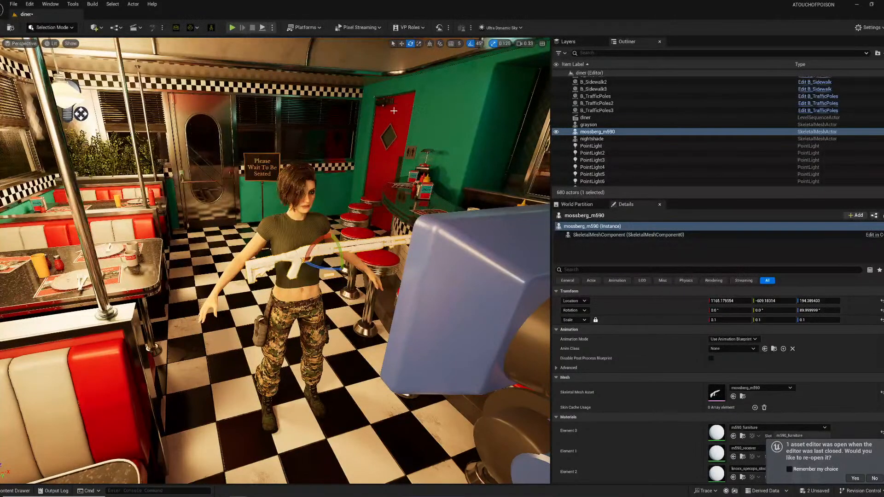
# - Move the shotgun horizontally in front of nightshade so that its stock end lines up with her right hand
pyautogui.moveTo(245, 240); pyautogui.dragTo(287, 258, button='right')
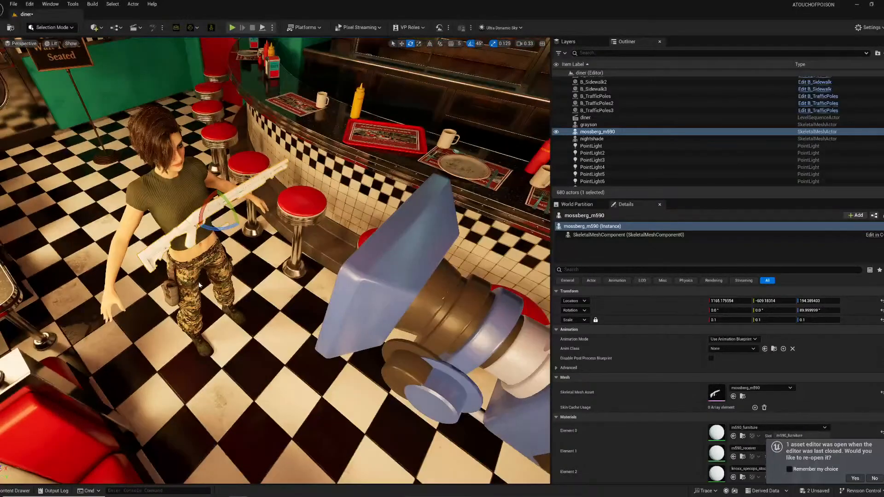
pyautogui.press('w')
pyautogui.moveTo(208, 222); pyautogui.dragTo(182, 210)
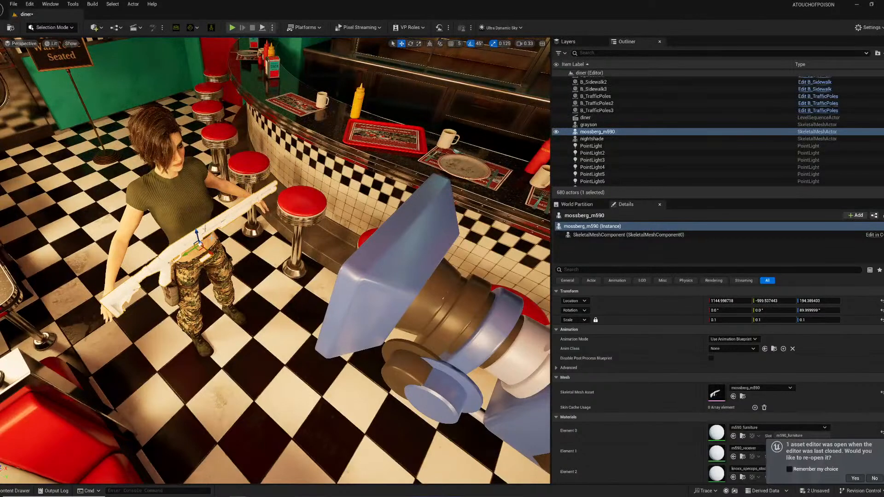
# - Attach the mossberg_m590 actor to nightshade's hand_r bone and select the nightshade character
pyautogui.click(183, 210)
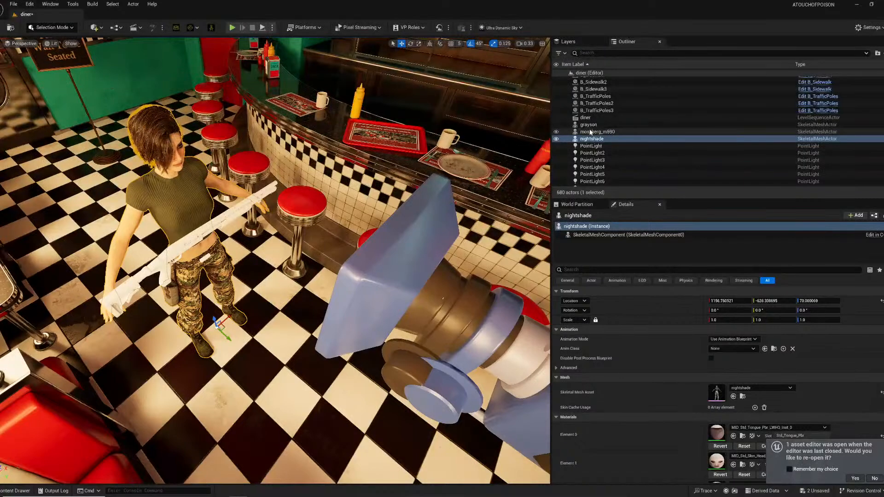
pyautogui.moveTo(591, 132)
pyautogui.mouseDown()
pyautogui.moveTo(606, 136)
pyautogui.moveTo(599, 140)
pyautogui.mouseUp()
pyautogui.scroll(-3, 617, 276)
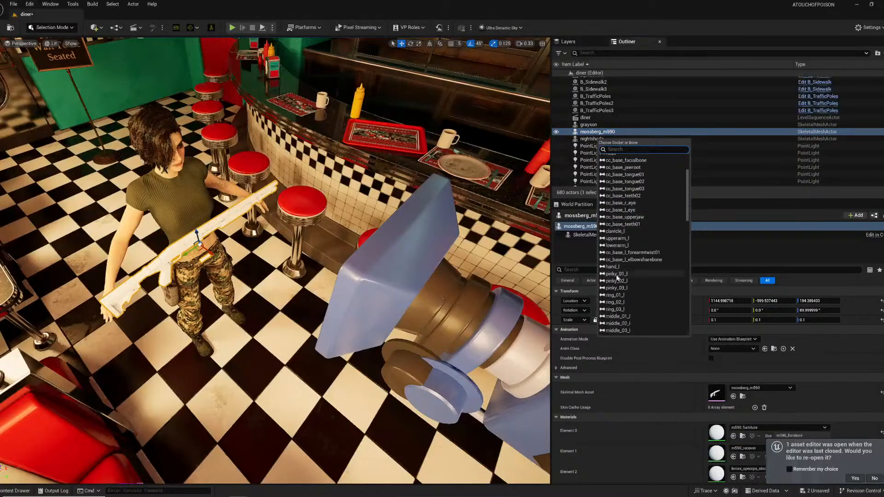
pyautogui.scroll(-5, 617, 276)
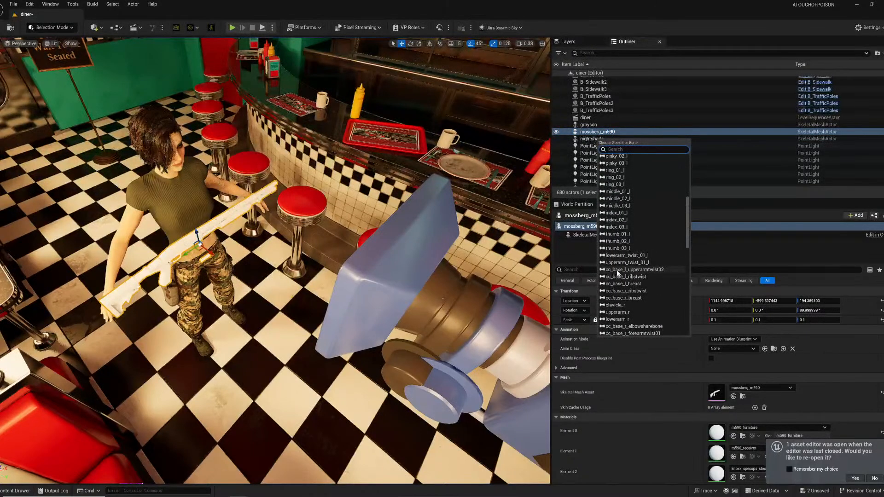
pyautogui.scroll(-5, 616, 277)
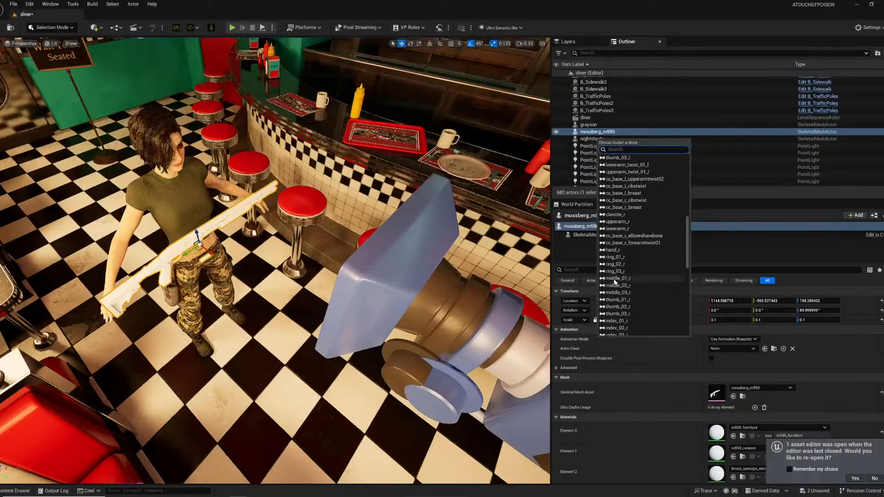
pyautogui.scroll(-1, 615, 282)
pyautogui.click(612, 238)
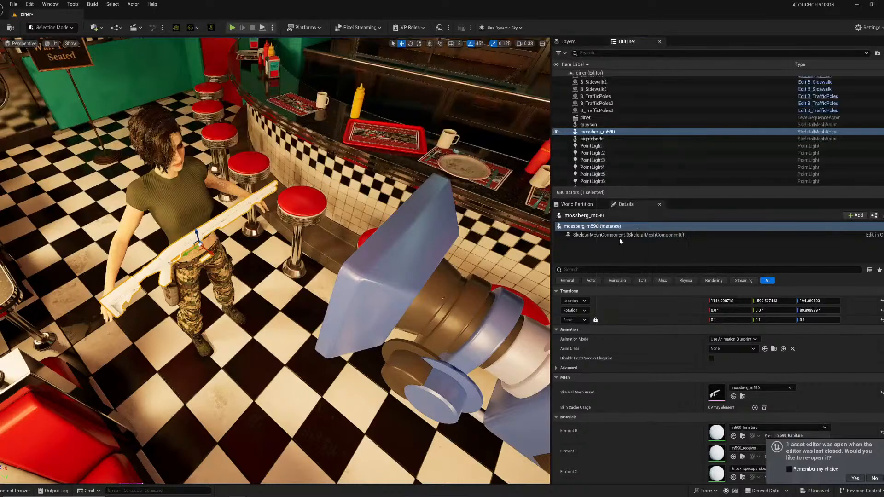
pyautogui.click(184, 177)
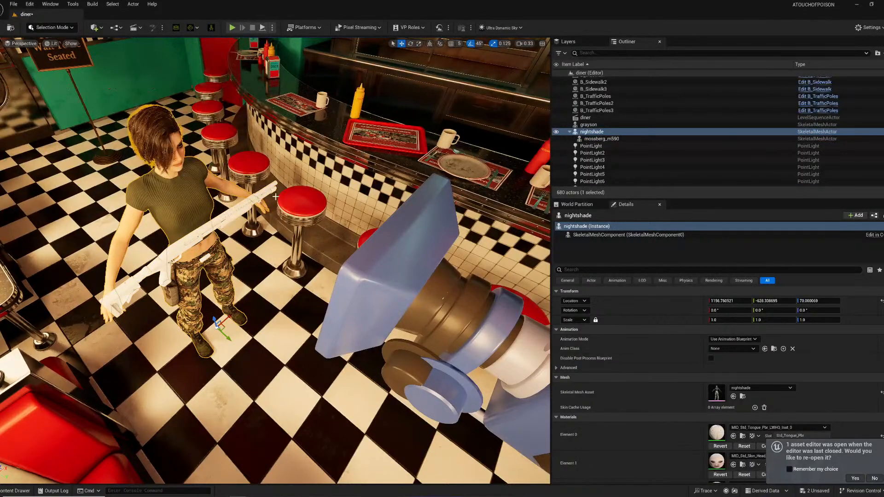
# - Switch nightshade's animation mode to Use Animation Asset and assign her dated nightshade animation sequence
pyautogui.click(732, 340)
pyautogui.click(729, 354)
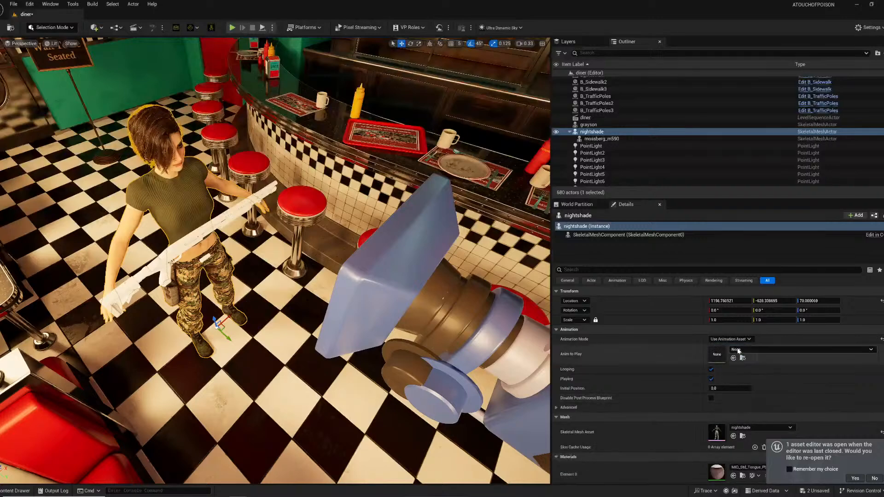
pyautogui.click(755, 350)
pyautogui.click(778, 323)
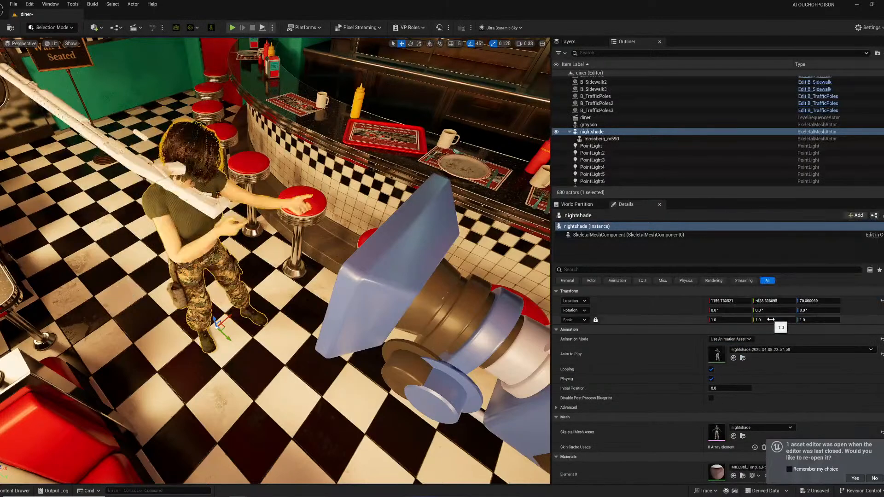
# - Delete the mossberg_m590 shotgun attached to nightshade from the level
pyautogui.click(602, 139)
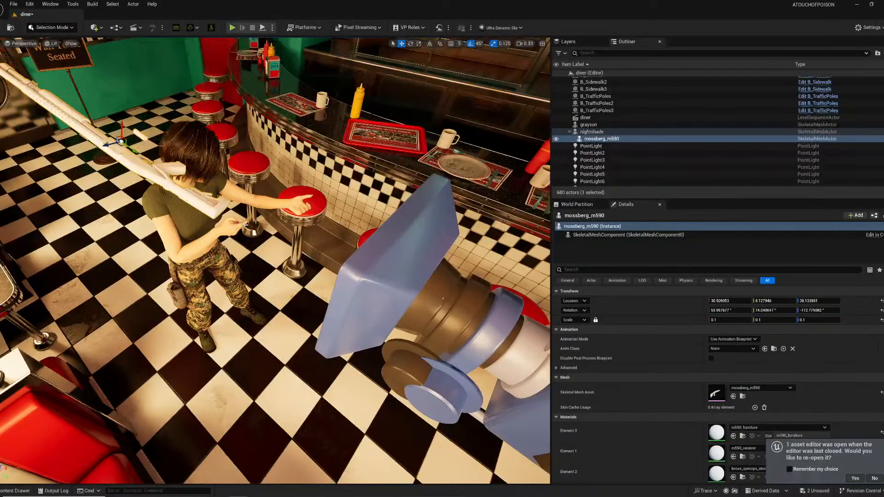
pyautogui.press('e')
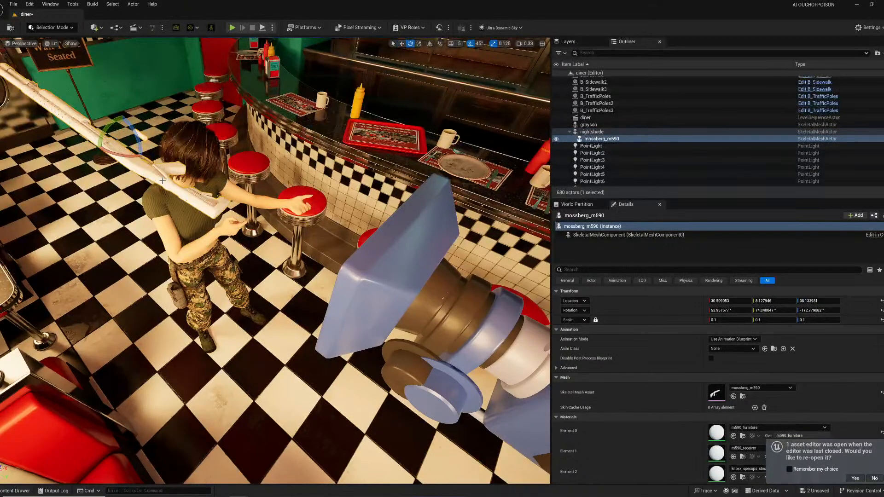
pyautogui.click(601, 139)
pyautogui.press('Delete')
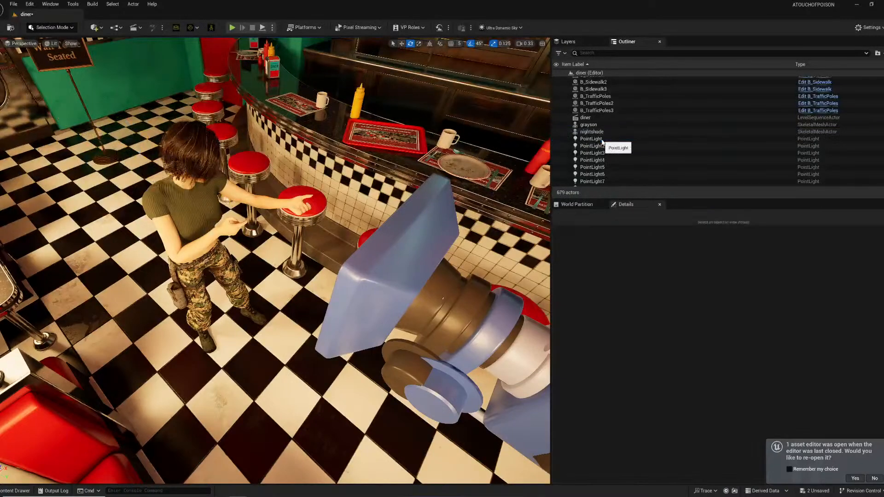
# - Place a fresh mossberg_m590 skeletal mesh on the diner floor in front of nightshade
pyautogui.press('w')
pyautogui.moveTo(276, 258); pyautogui.dragTo(260, 182, button='right')
pyautogui.press('s')
pyautogui.press('d')
pyautogui.press('a')
pyautogui.press('a')
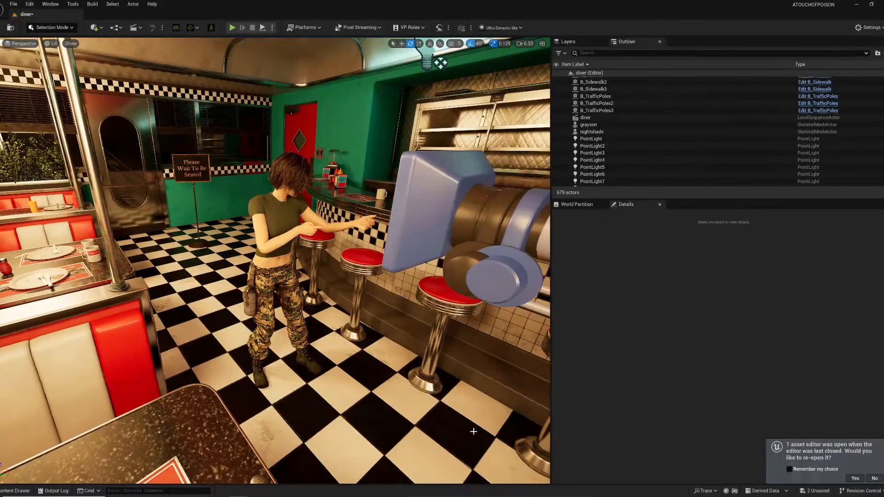
pyautogui.press('d')
pyautogui.moveTo(474, 431); pyautogui.dragTo(525, 412, button='right')
pyautogui.press('w')
pyautogui.press('w')
pyautogui.press('s')
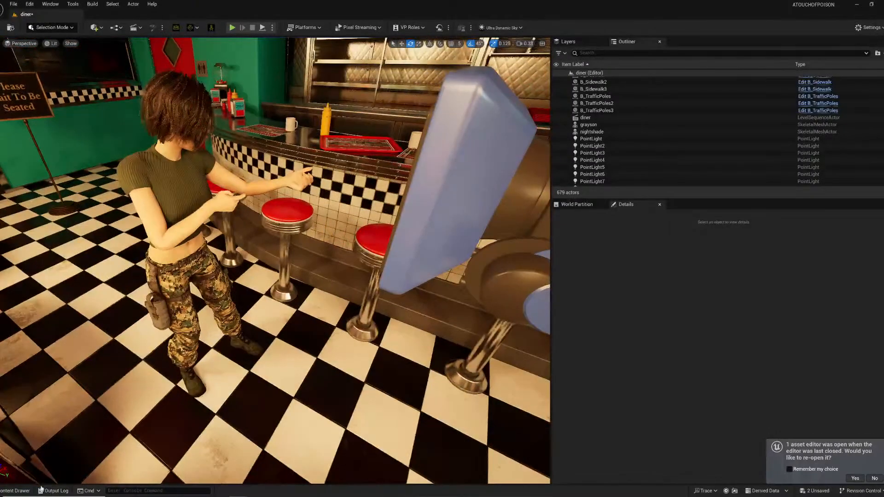
pyautogui.click(17, 491)
pyautogui.moveTo(383, 397); pyautogui.dragTo(262, 339)
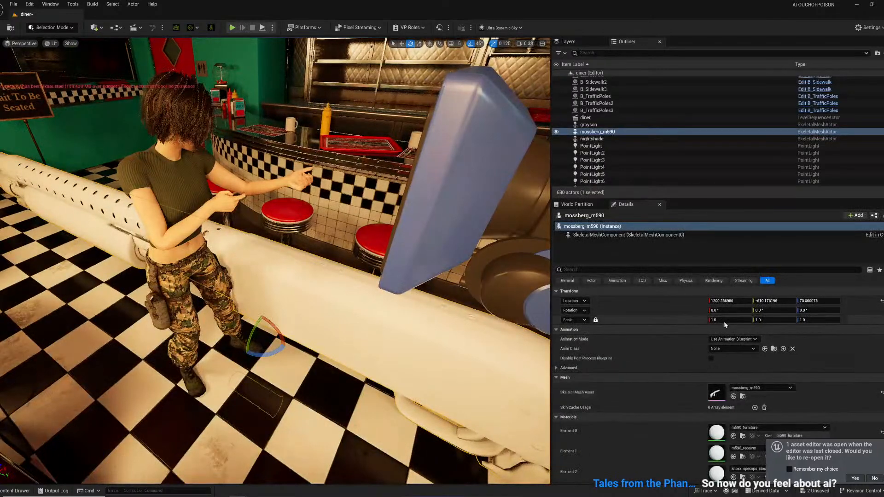
# - Scale the mossberg_m590 uniformly to 0.1 and raise it to about Z 178, near nightshade's hands
pyautogui.click(736, 326)
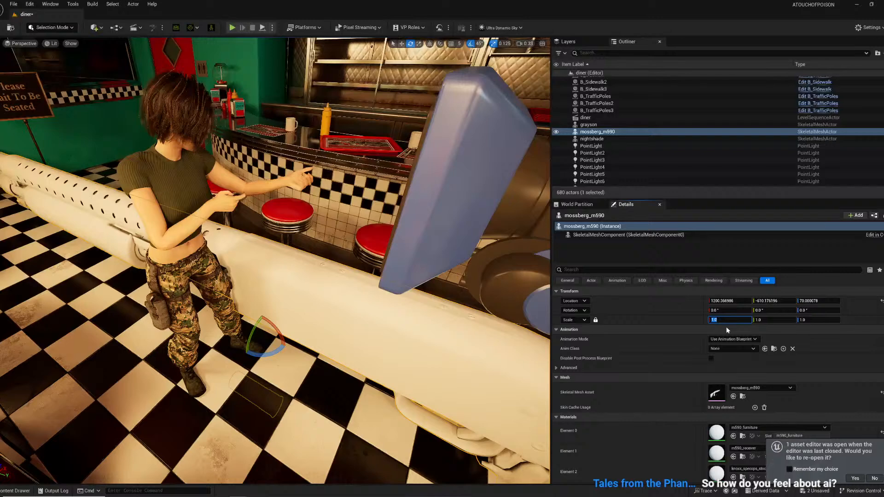
pyautogui.write('0.1')
pyautogui.press('Return')
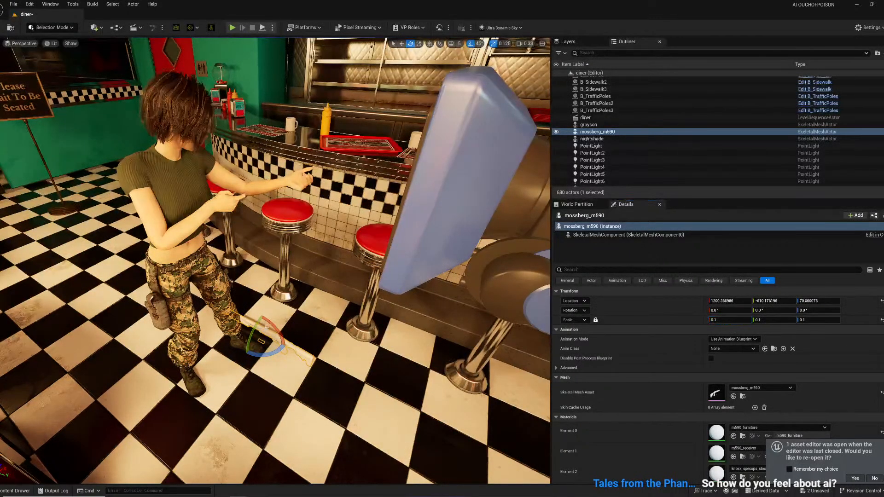
pyautogui.press('w')
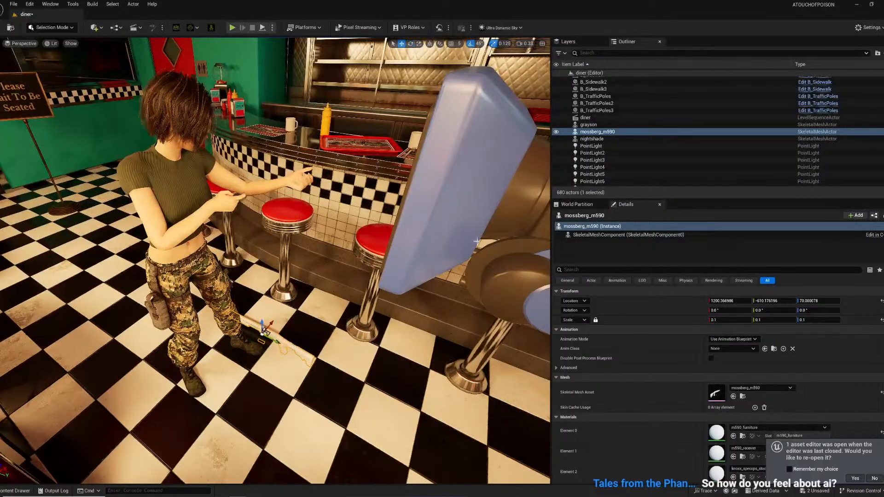
pyautogui.moveTo(262, 323); pyautogui.dragTo(259, 185)
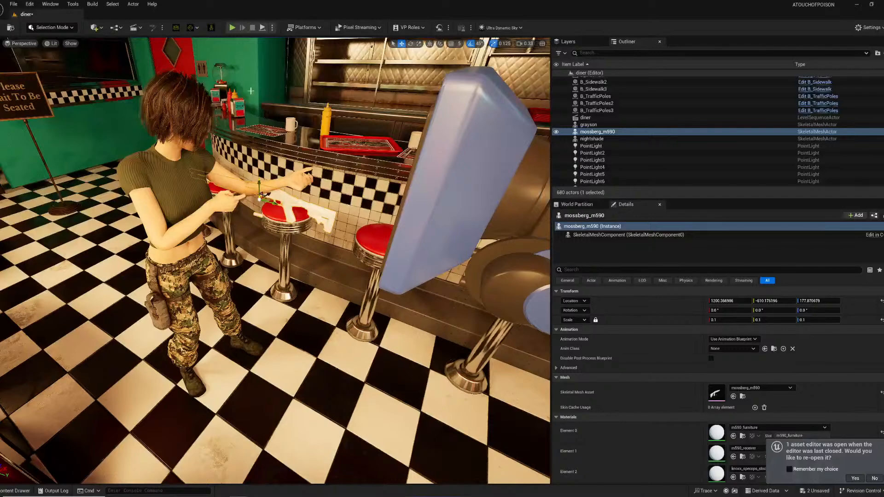
# - Rotate the mossberg_m590 shotgun 90° about the vertical axis
pyautogui.press('s')
pyautogui.moveTo(215, 217); pyautogui.dragTo(225, 161, button='right')
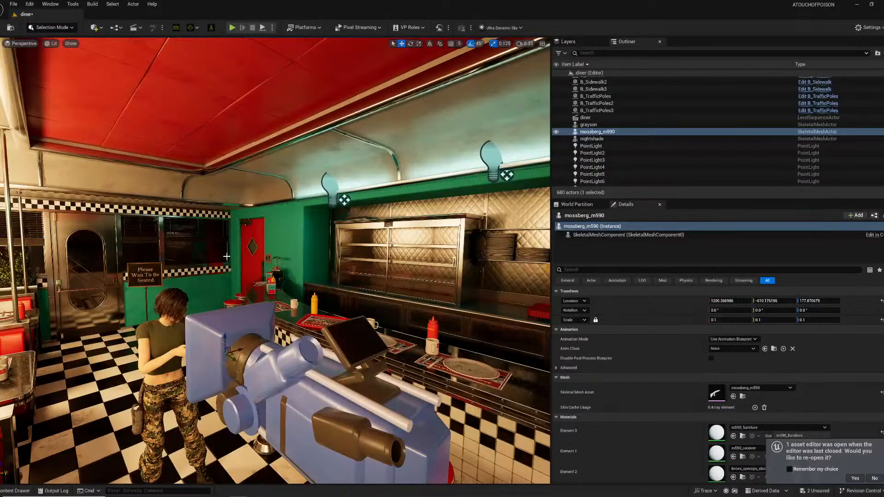
pyautogui.press('w')
pyautogui.moveTo(206, 290); pyautogui.dragTo(234, 321, button='right')
pyautogui.press('a')
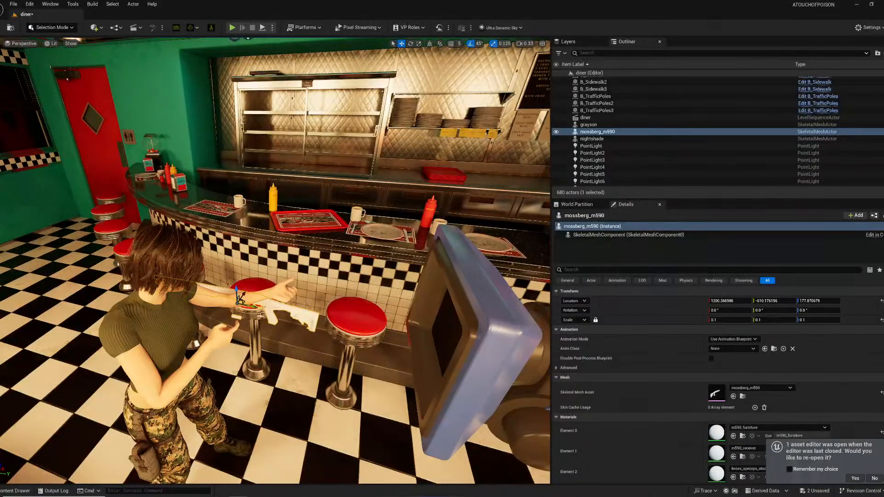
pyautogui.press('e')
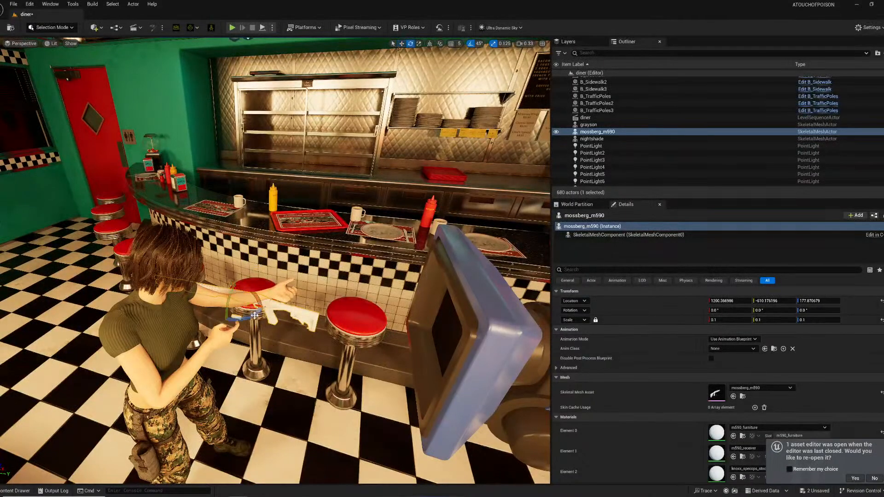
pyautogui.moveTo(246, 290); pyautogui.dragTo(263, 332)
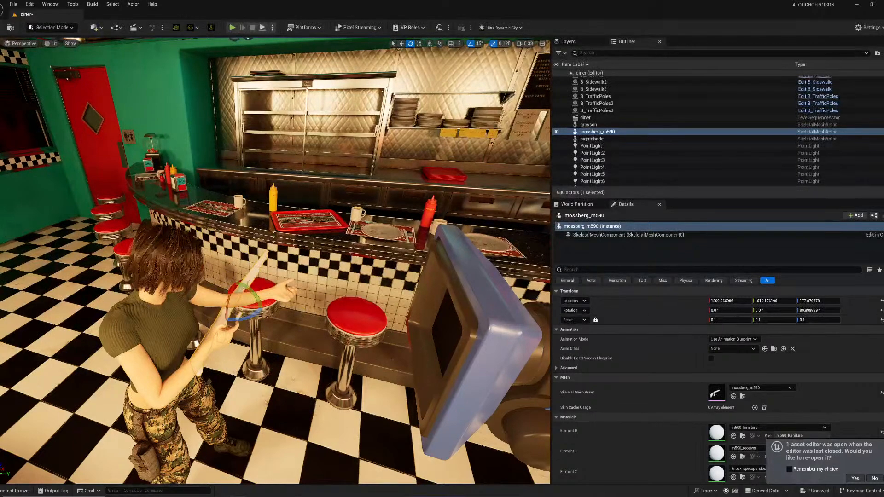
# - Move the shotgun into nightshade's posed hands at about X 1184, Y -589, Z 193
pyautogui.press('f')
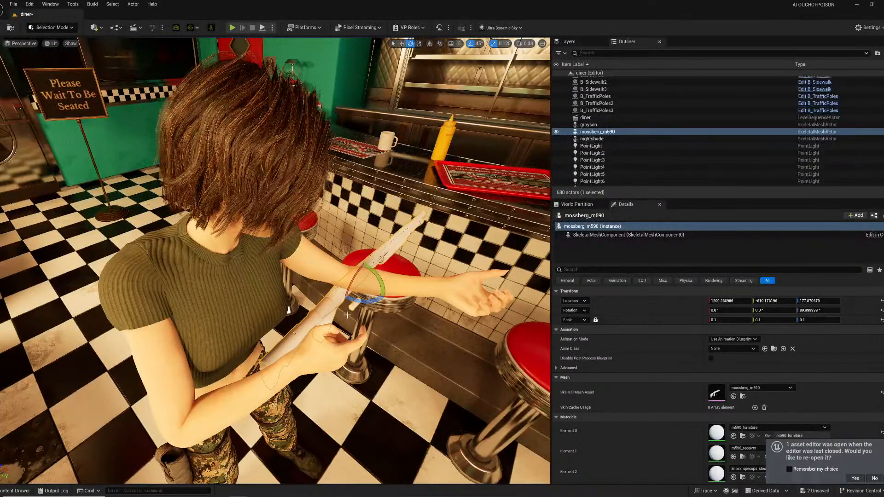
pyautogui.press('w')
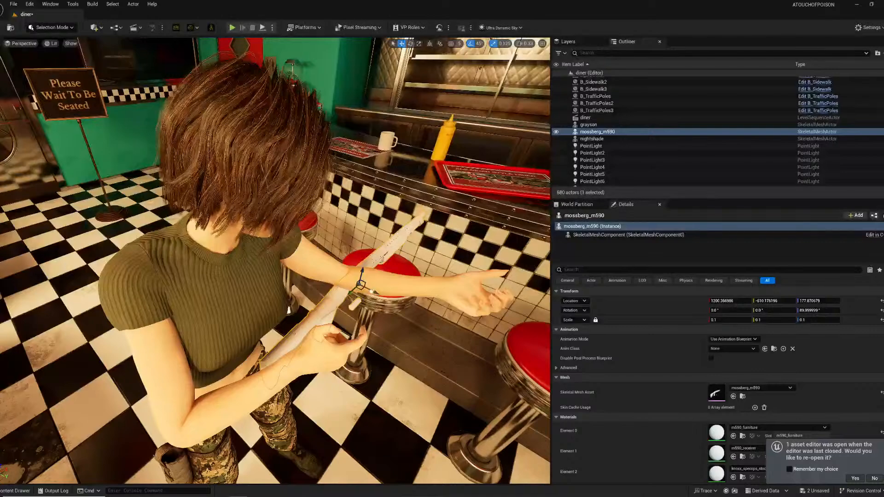
pyautogui.moveTo(364, 288); pyautogui.dragTo(412, 313)
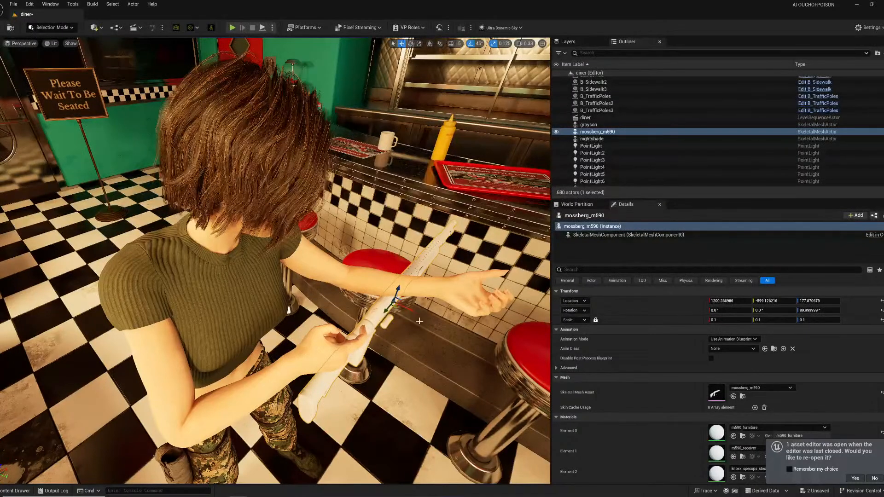
pyautogui.moveTo(395, 304); pyautogui.dragTo(392, 341, button='right')
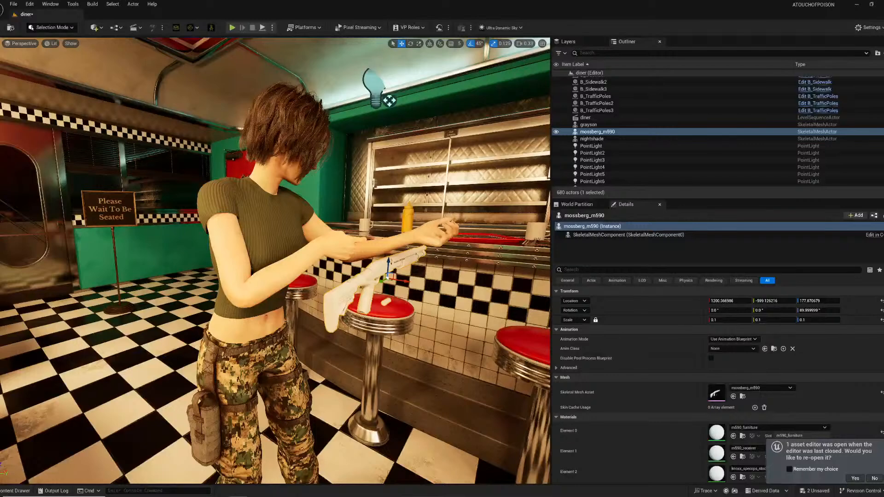
pyautogui.moveTo(389, 265); pyautogui.dragTo(391, 221)
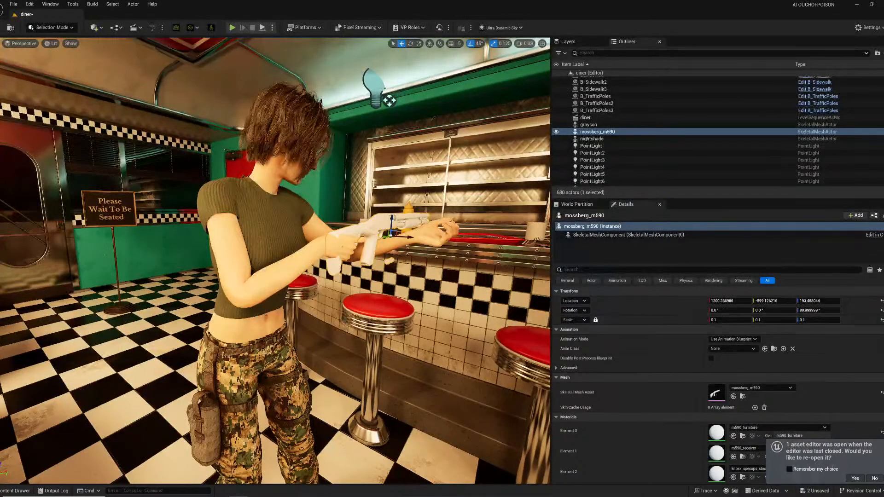
pyautogui.moveTo(340, 199); pyautogui.dragTo(389, 174, button='right')
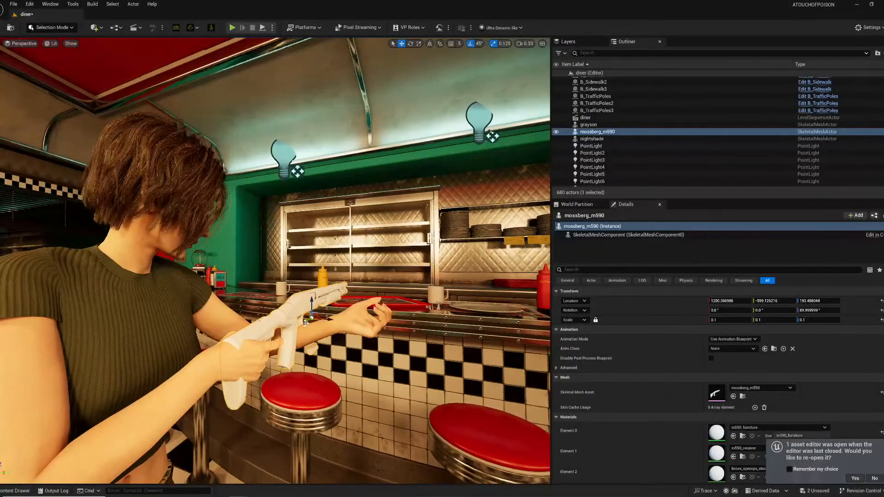
pyautogui.moveTo(306, 320); pyautogui.dragTo(318, 335)
# - Turn the shotgun to a yaw of about 110° and shift it towards her right-hand grip, at about X 1182
pyautogui.press('e')
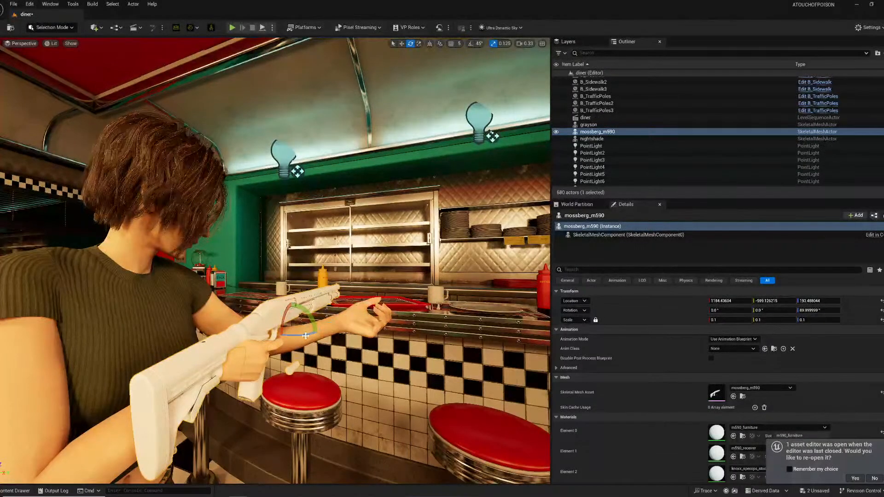
pyautogui.moveTo(296, 338); pyautogui.dragTo(316, 338)
pyautogui.moveTo(316, 337)
pyautogui.mouseDown(button='right')
pyautogui.moveTo(315, 276)
pyautogui.moveTo(317, 363)
pyautogui.moveTo(316, 344)
pyautogui.mouseUp(button='right')
pyautogui.press('w')
pyautogui.press('w')
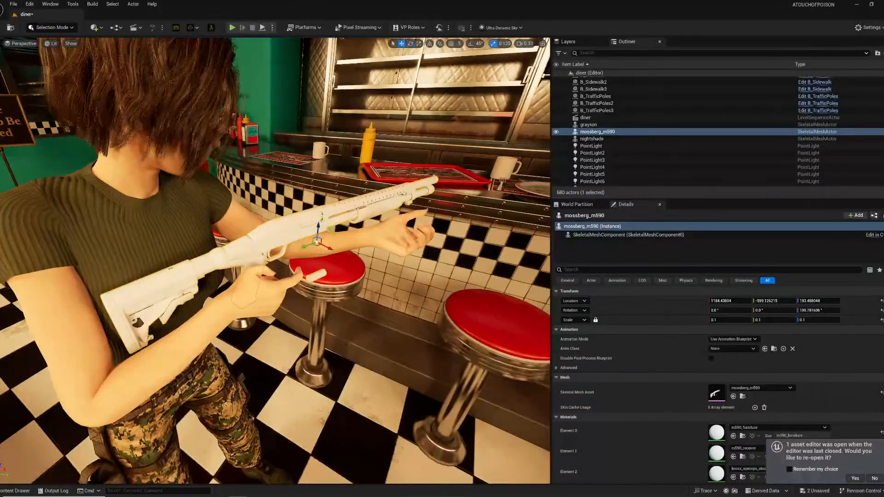
pyautogui.moveTo(332, 248); pyautogui.dragTo(371, 262)
pyautogui.moveTo(347, 268); pyautogui.dragTo(345, 232, button='right')
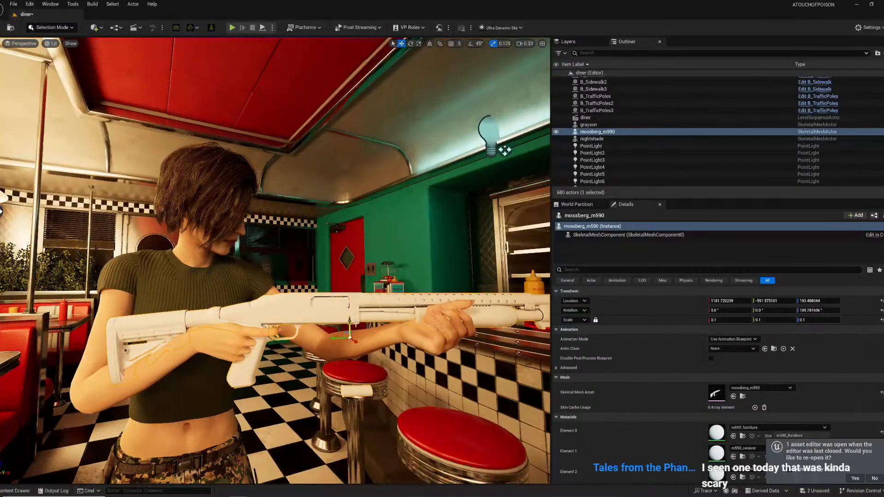
# - Fine-tune the shotgun's yaw to about 118° and nudge it to about X 1181, Y -590 in her hands
pyautogui.press('e')
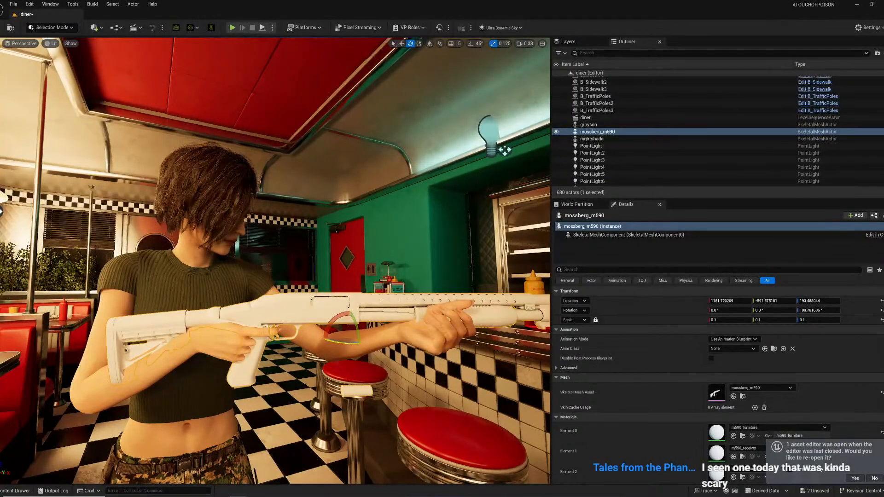
pyautogui.moveTo(341, 343); pyautogui.dragTo(355, 341)
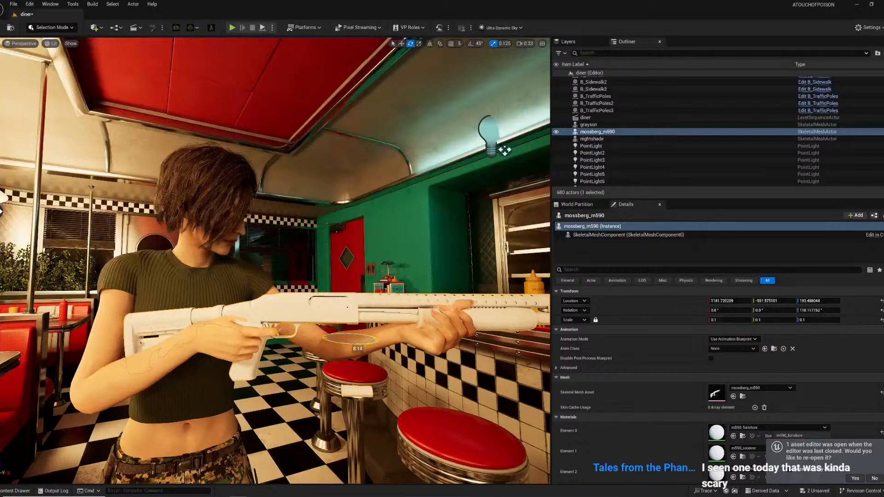
pyautogui.moveTo(355, 342); pyautogui.dragTo(357, 378, button='right')
pyautogui.press('w')
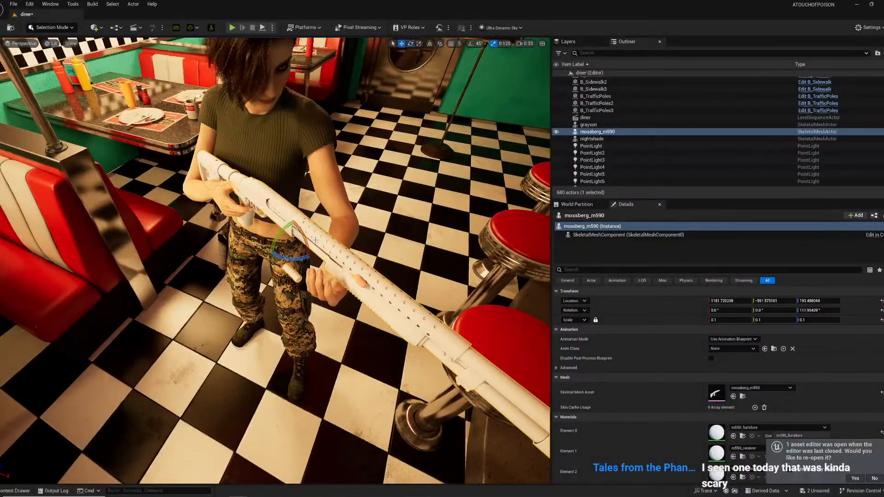
pyautogui.moveTo(276, 249); pyautogui.dragTo(266, 255)
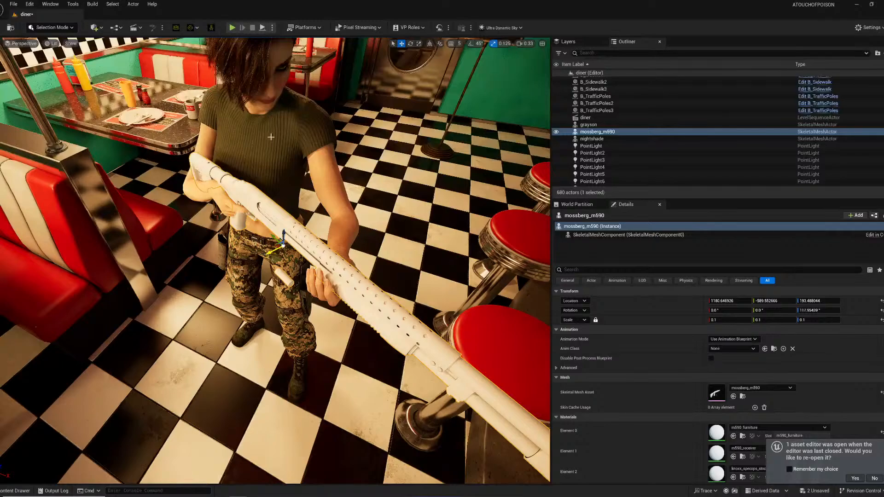
pyautogui.moveTo(244, 162)
pyautogui.mouseDown(button='right')
pyautogui.moveTo(267, 166)
pyautogui.moveTo(317, 122)
pyautogui.moveTo(324, 99)
pyautogui.moveTo(299, 104)
pyautogui.moveTo(247, 179)
pyautogui.mouseUp(button='right')
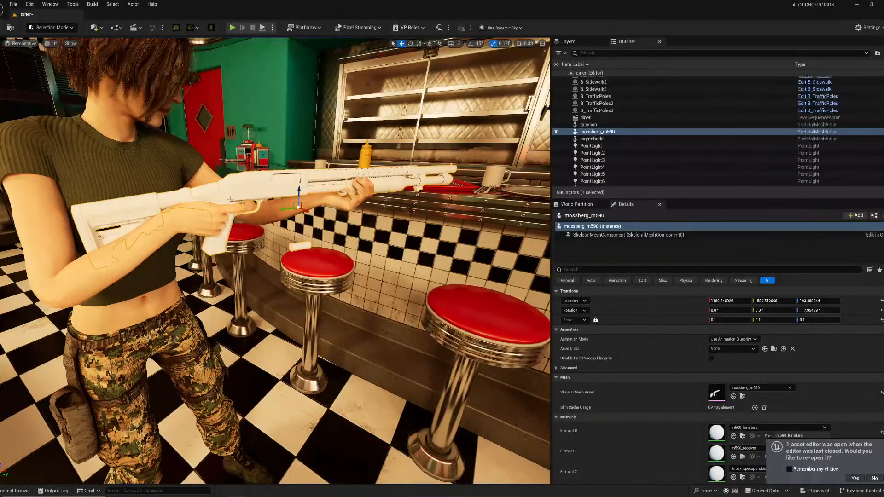
# - Attach the mossberg_m590 shotgun to the nightshade actor at her right-hand bone
pyautogui.click(261, 305)
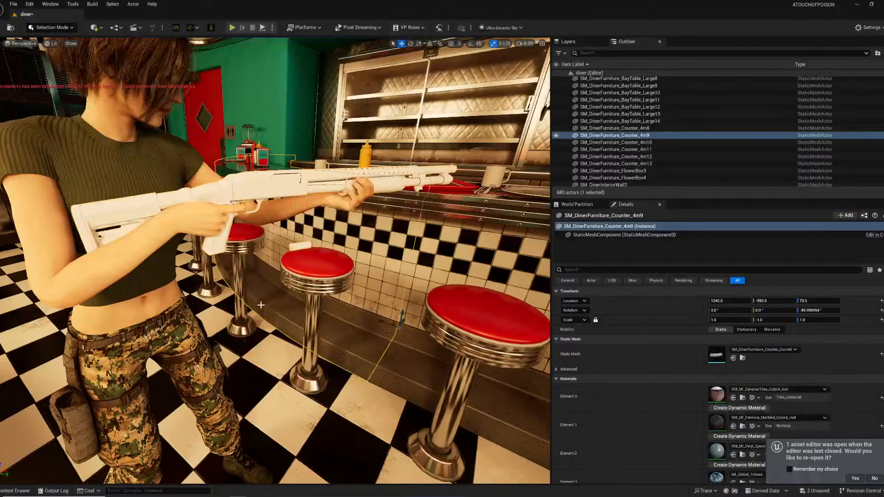
pyautogui.click(263, 182)
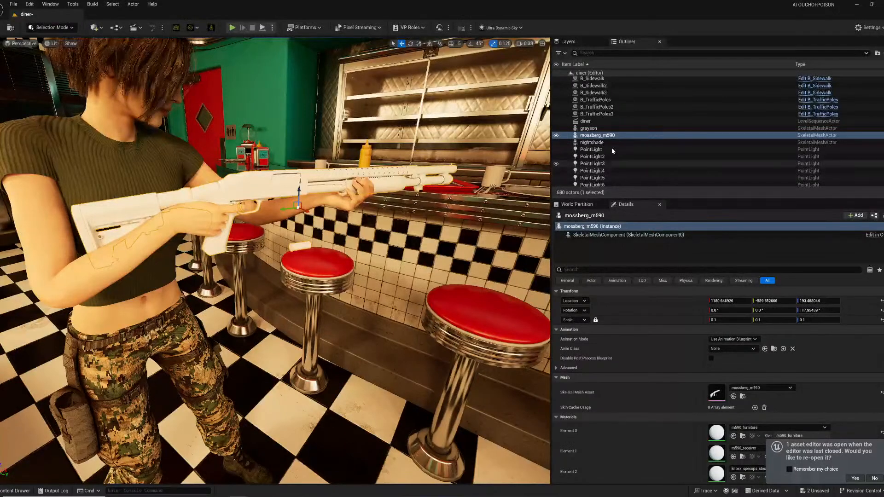
pyautogui.moveTo(601, 137); pyautogui.dragTo(586, 146)
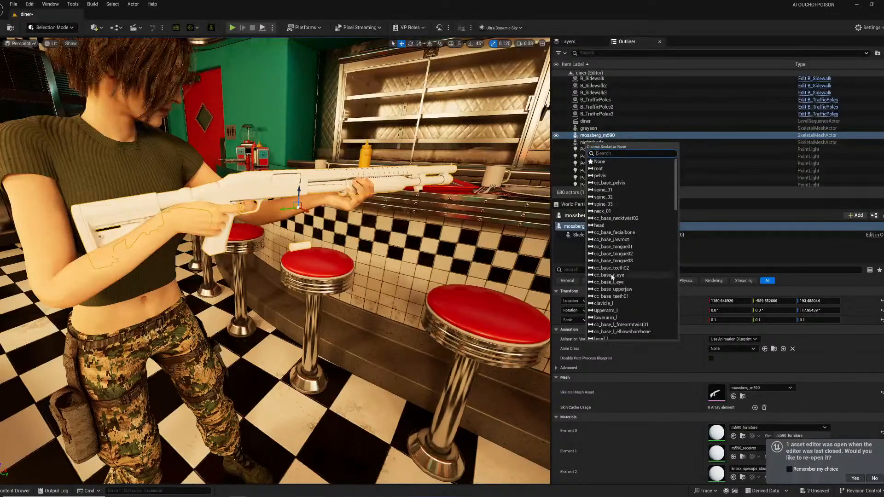
pyautogui.scroll(-2, 602, 272)
pyautogui.scroll(-7, 601, 272)
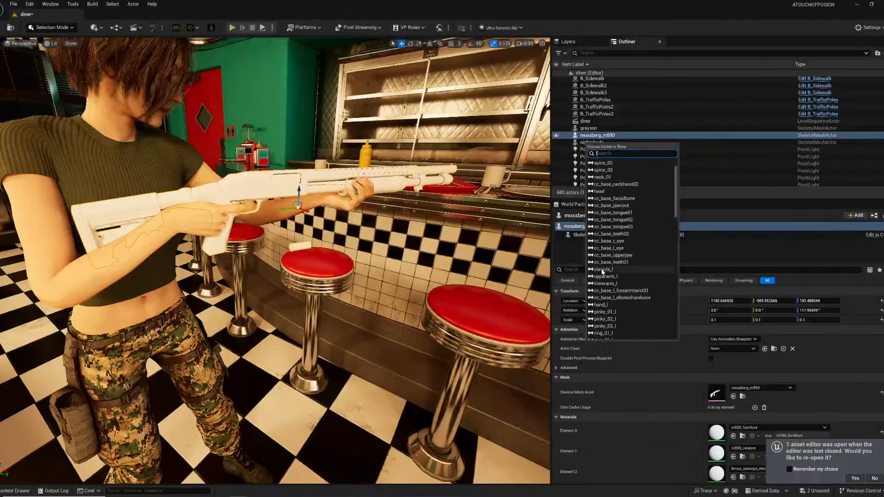
pyautogui.scroll(-5, 612, 291)
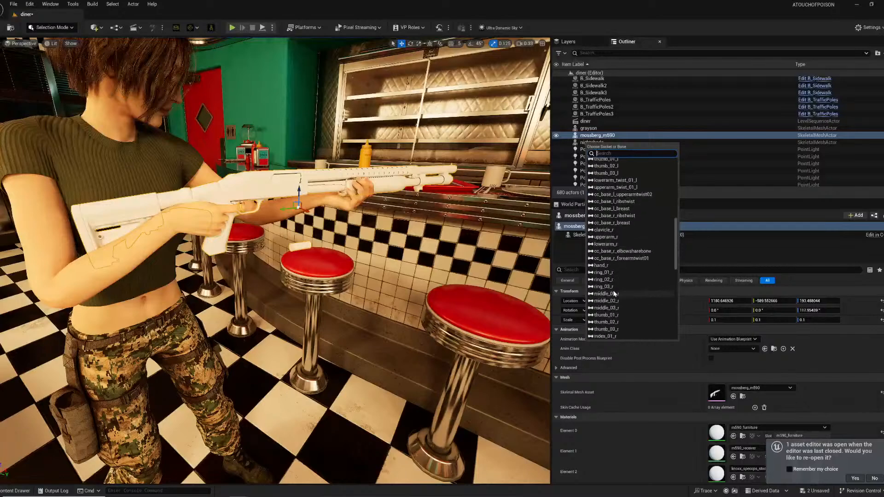
pyautogui.click(609, 223)
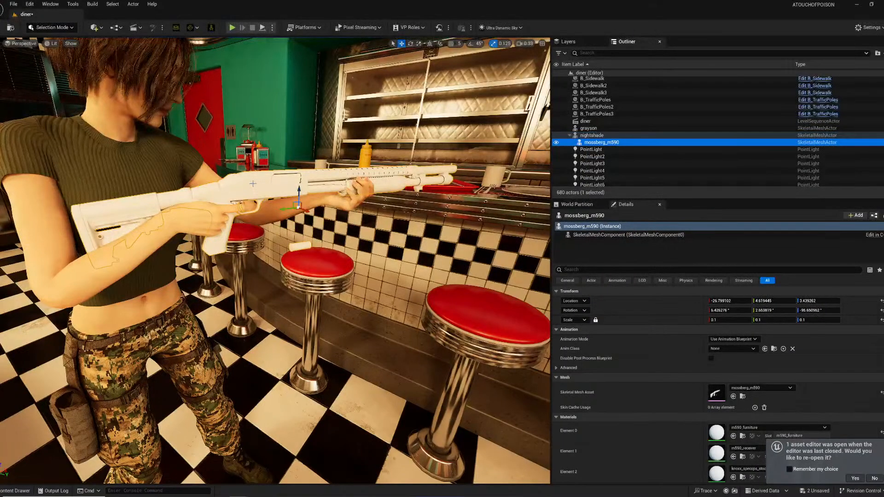
# - Back away from nightshade in the diner and pilot the RC_Camera_Cinema_HighEnd_2 camera
pyautogui.click(259, 170)
pyautogui.press('s')
pyautogui.moveTo(259, 169)
pyautogui.mouseDown(button='right')
pyautogui.moveTo(175, 165)
pyautogui.moveTo(207, 171)
pyautogui.moveTo(199, 155)
pyautogui.moveTo(256, 156)
pyautogui.mouseUp(button='right')
pyautogui.press('w')
pyautogui.press('w')
pyautogui.press('s')
pyautogui.press('s')
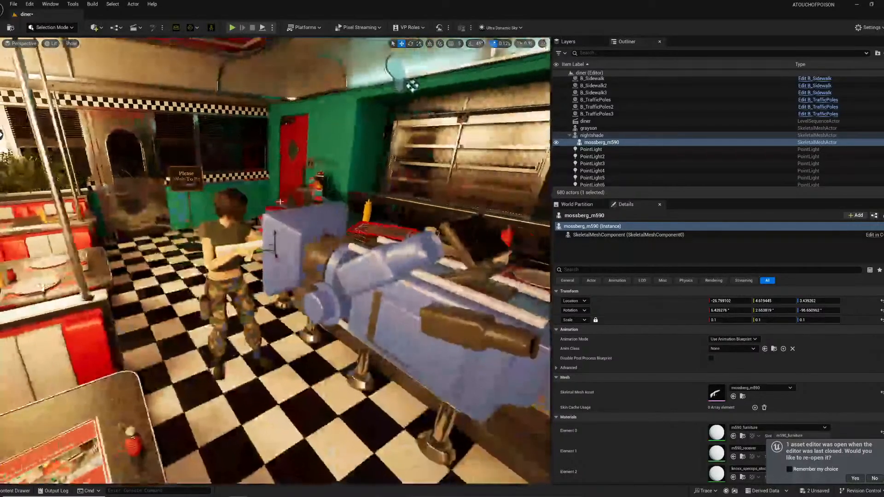
pyautogui.click(322, 267)
pyautogui.rightClick(323, 267)
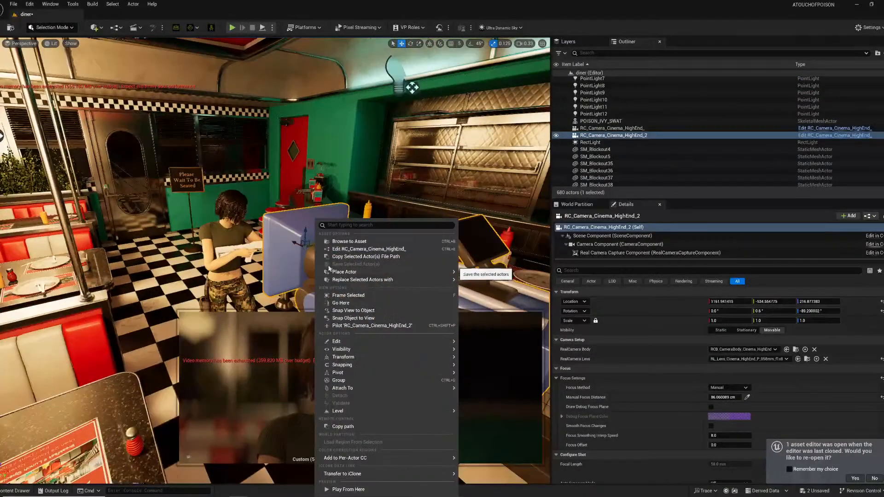
pyautogui.click(378, 326)
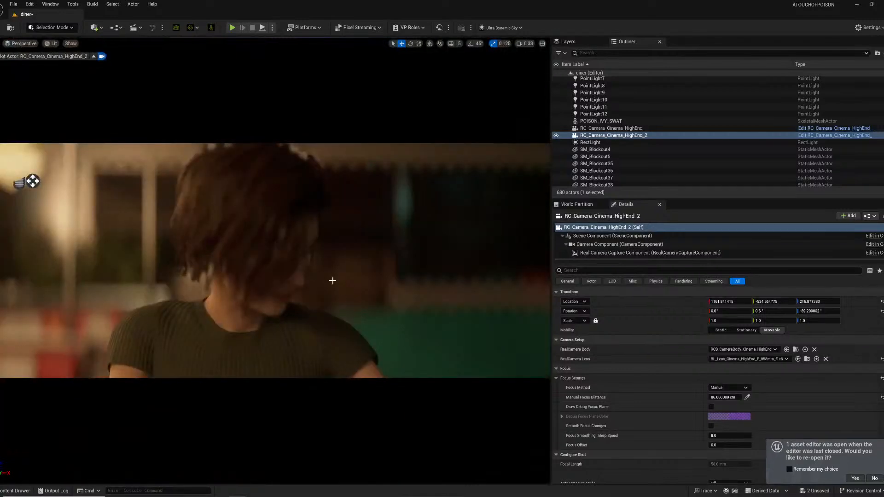
# - Move the piloted camera to about X 1210, Y -510, Z 213, facing nightshade, and sample the manual focus distance on her
pyautogui.moveTo(340, 254); pyautogui.dragTo(302, 252, button='right')
pyautogui.press('s')
pyautogui.press('w')
pyautogui.press('w')
pyautogui.press('d')
pyautogui.press('s')
pyautogui.press('w')
pyautogui.press('s')
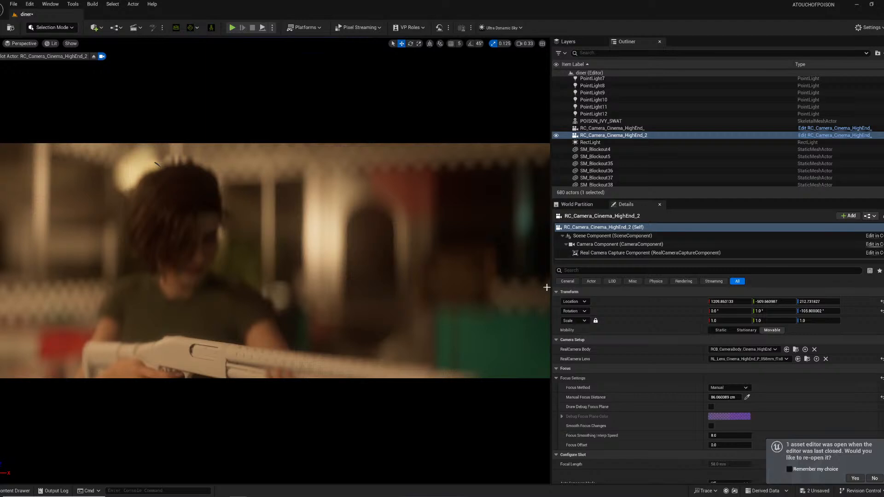
pyautogui.click(747, 397)
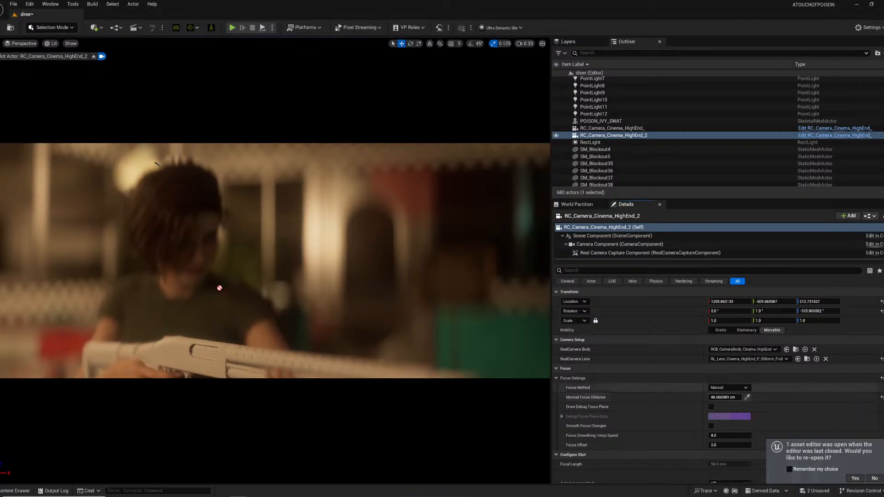
pyautogui.click(196, 251)
# - Pull the camera back to about X 1174, Y -454, Z 199 to frame nightshade with the full shotgun
pyautogui.moveTo(255, 254)
pyautogui.mouseDown(button='right')
pyautogui.moveTo(269, 290)
pyautogui.moveTo(229, 278)
pyautogui.moveTo(212, 299)
pyautogui.moveTo(194, 258)
pyautogui.moveTo(263, 255)
pyautogui.moveTo(281, 241)
pyautogui.moveTo(292, 260)
pyautogui.moveTo(299, 248)
pyautogui.moveTo(299, 268)
pyautogui.moveTo(301, 256)
pyautogui.moveTo(252, 253)
pyautogui.mouseUp(button='right')
pyautogui.press('d')
pyautogui.press('w')
pyautogui.press('s')
pyautogui.press('a')
pyautogui.press('w')
pyautogui.press('s')
pyautogui.press('w')
pyautogui.press('s')
pyautogui.press('w')
pyautogui.press('s')
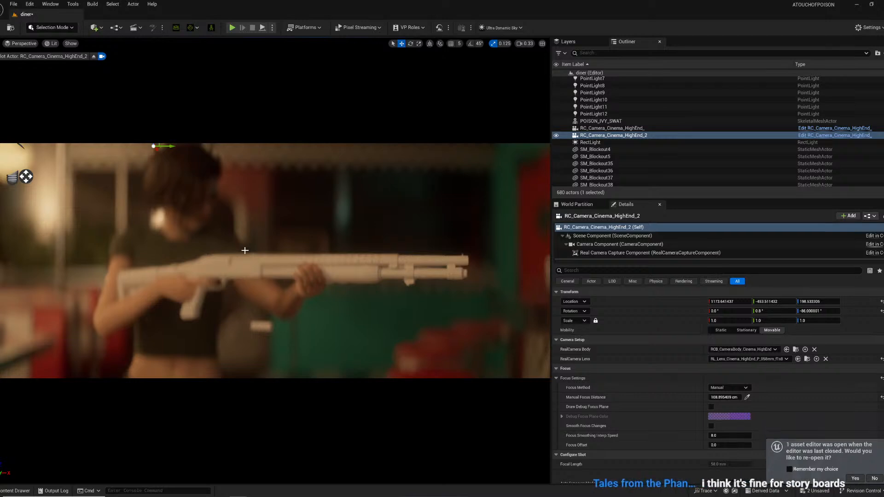
# - Reframe the camera at about X 1158, Y -437 with a yaw of -83°, and sample a manual focus distance of about 170 cm
pyautogui.press('a')
pyautogui.moveTo(285, 200); pyautogui.dragTo(292, 202, button='right')
pyautogui.press('s')
pyautogui.press('w')
pyautogui.press('s')
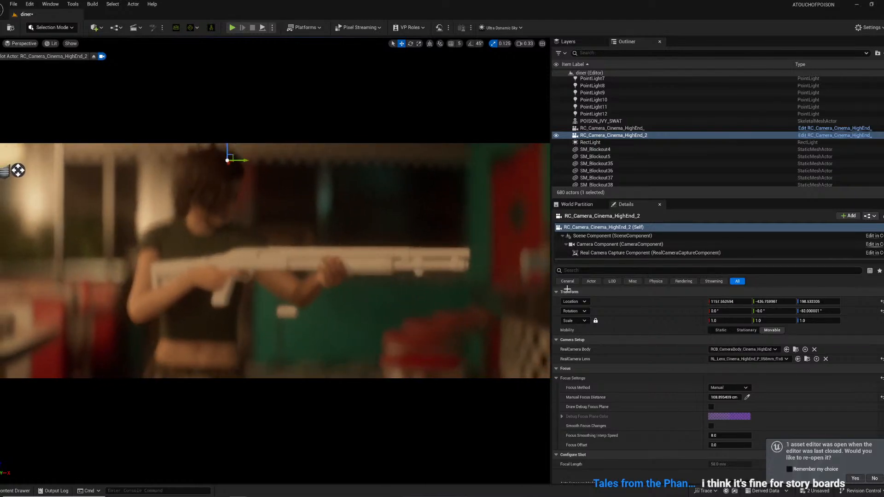
pyautogui.click(748, 397)
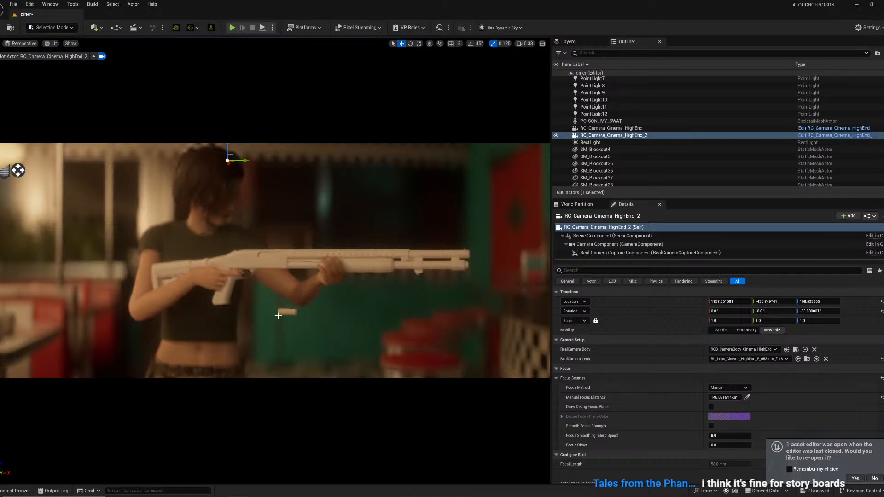
pyautogui.click(747, 398)
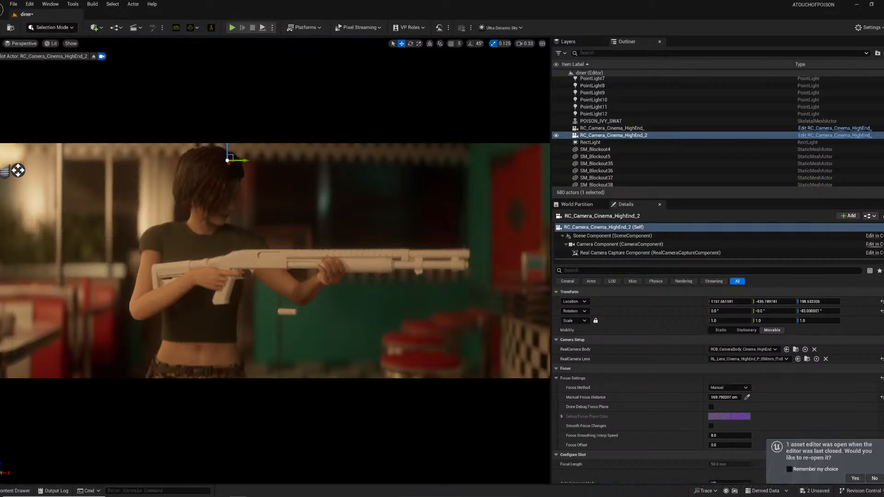
# - Slide the attached shotgun slightly back towards nightshade's shoulder, to a relative X of about -25, and clear the selection
pyautogui.click(250, 267)
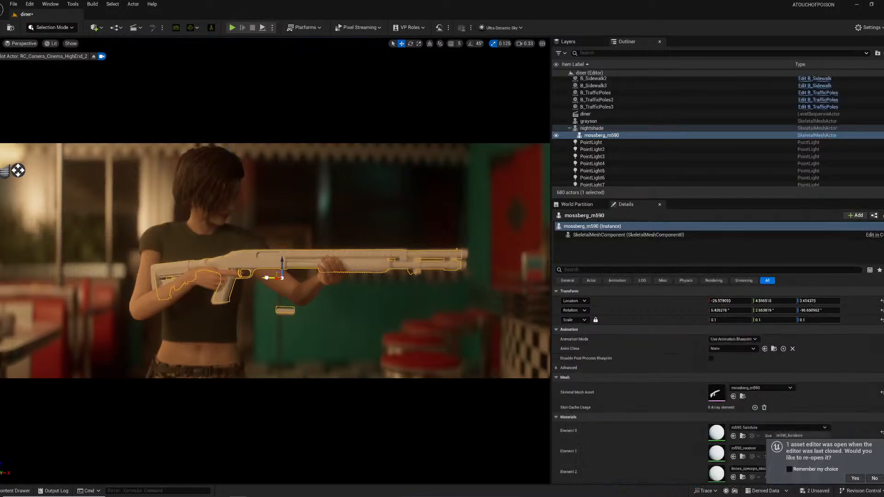
pyautogui.moveTo(266, 277); pyautogui.dragTo(260, 277)
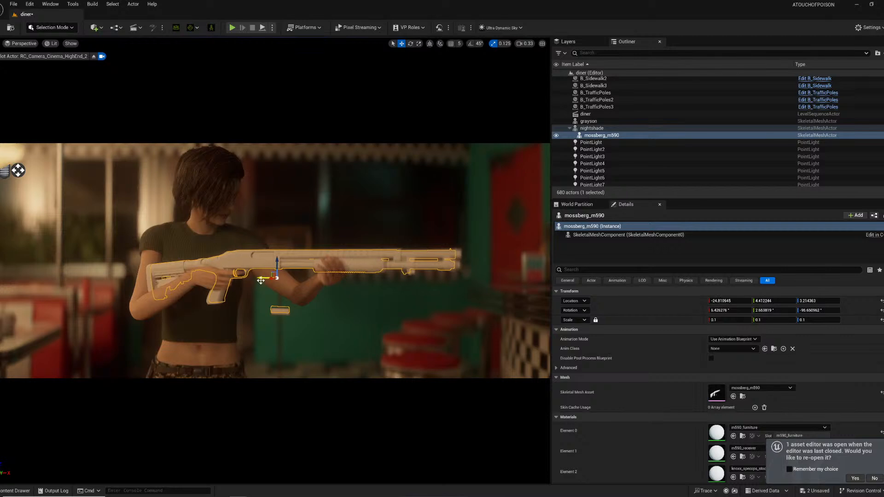
pyautogui.click(315, 348)
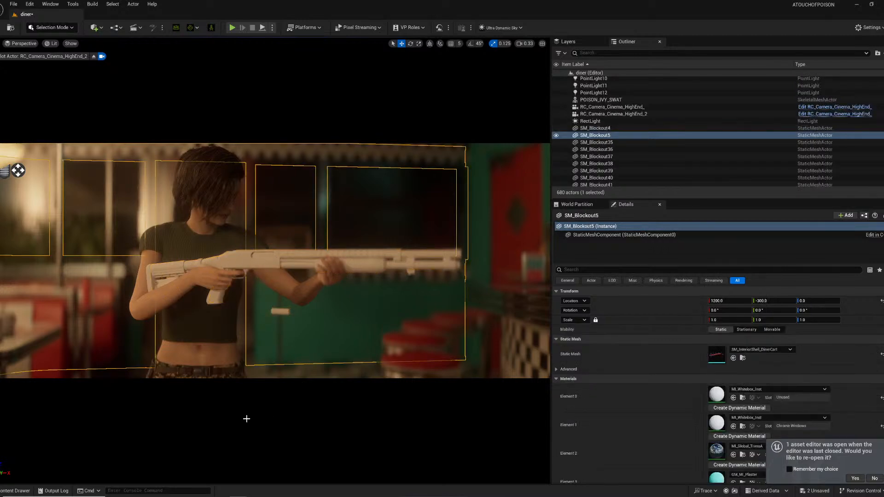
pyautogui.click(274, 260)
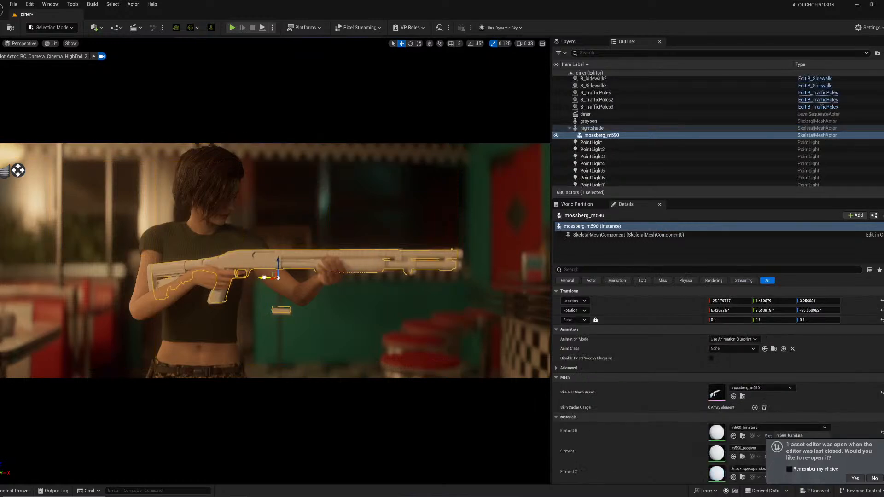
pyautogui.moveTo(263, 278); pyautogui.dragTo(263, 278)
pyautogui.click(304, 296)
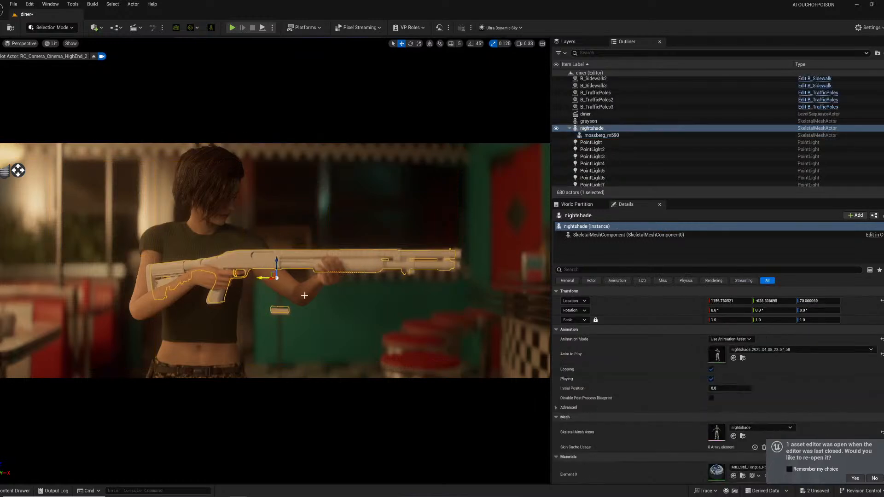
pyautogui.click(341, 370)
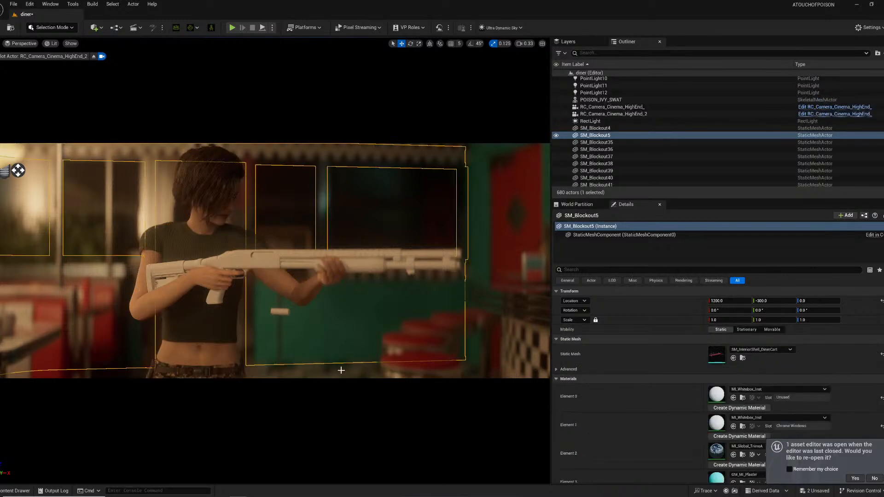
pyautogui.click(590, 72)
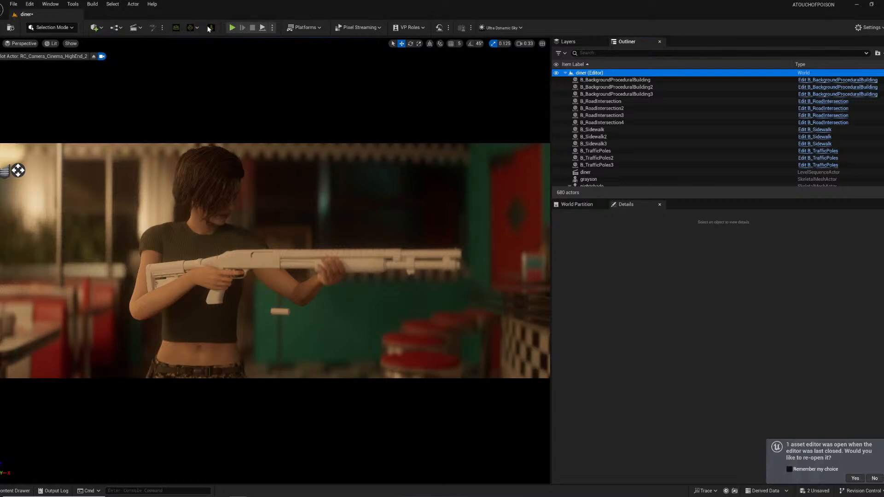
# - Add a level sequence named nightshade in the Content folder and set its display rate to 48 fps
pyautogui.click(136, 27)
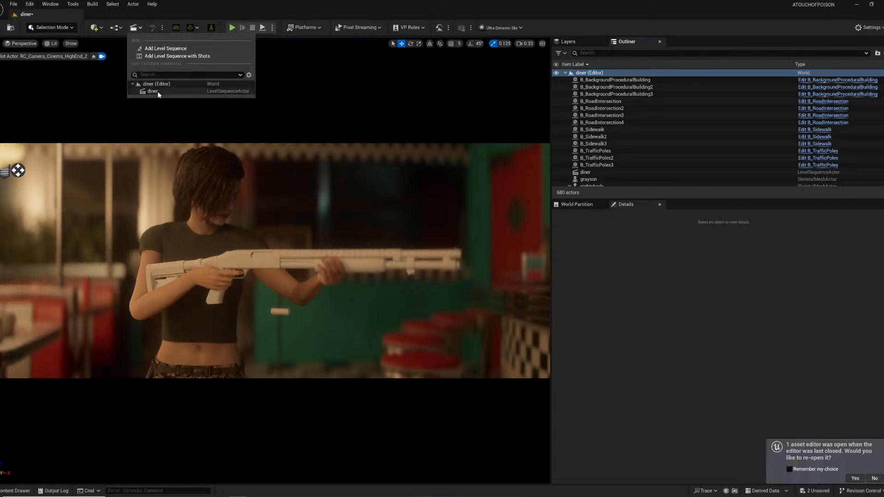
pyautogui.click(166, 49)
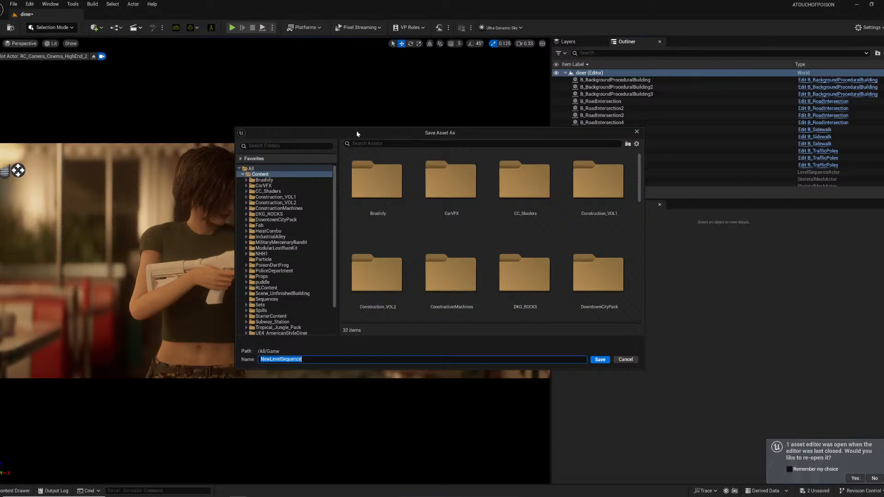
pyautogui.moveTo(356, 134); pyautogui.dragTo(546, 118)
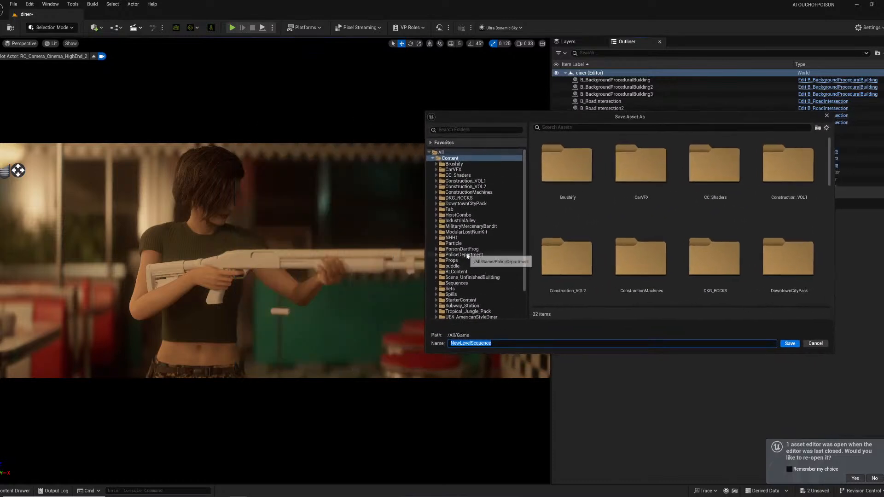
pyautogui.write('nightsha')
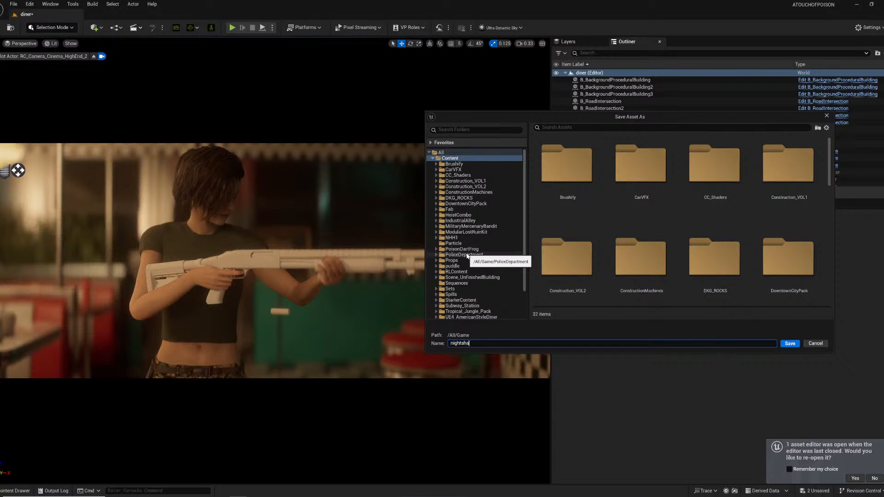
pyautogui.write('de')
pyautogui.press('Return')
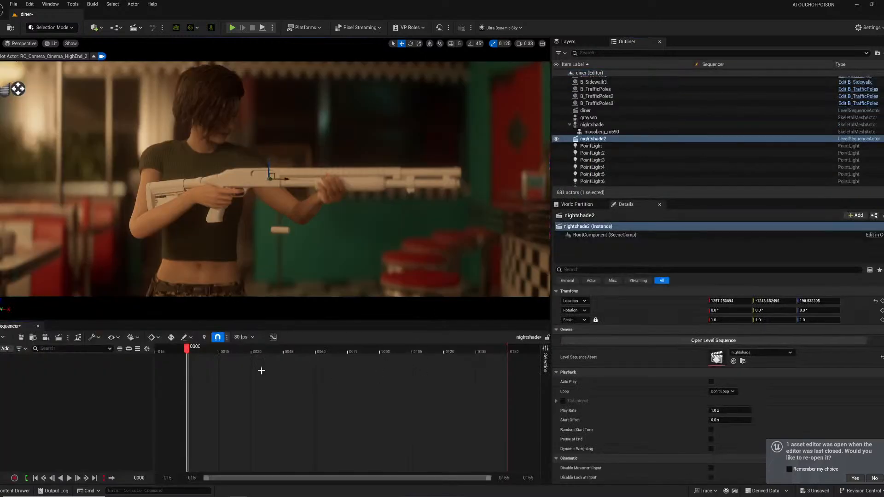
pyautogui.click(252, 339)
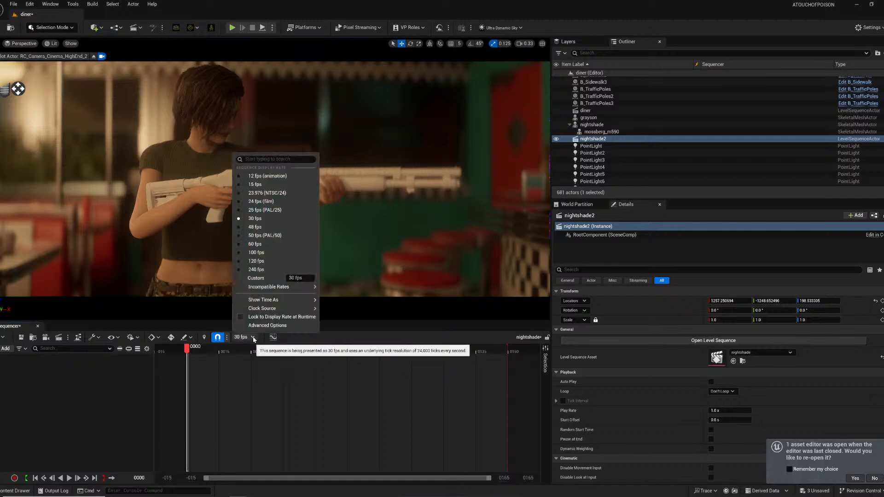
pyautogui.click(269, 240)
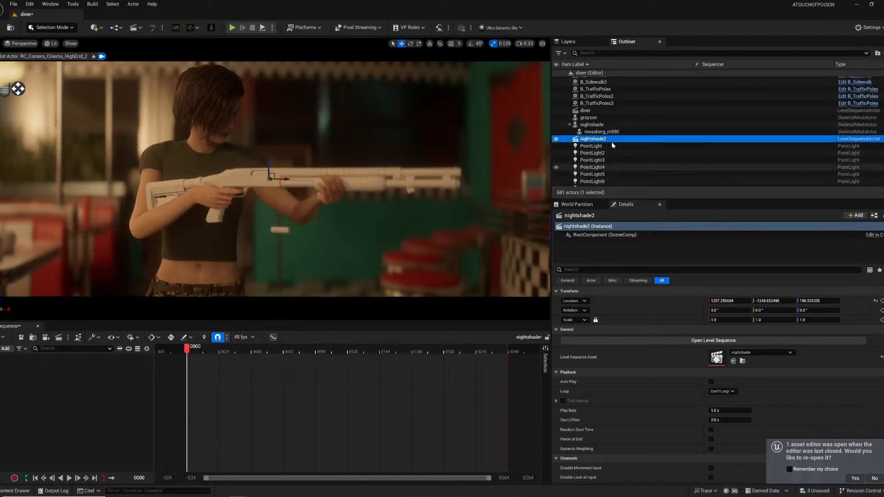
# - Add the nightshade actor to the sequence with the nightshade_2025_04_08_22_57_58 animation and play it back
pyautogui.click(624, 125)
pyautogui.moveTo(624, 126); pyautogui.dragTo(84, 387)
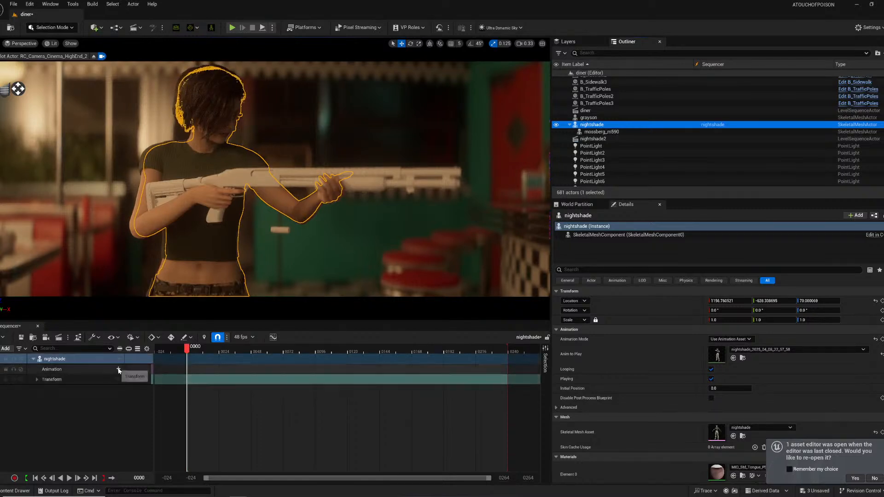
pyautogui.click(118, 368)
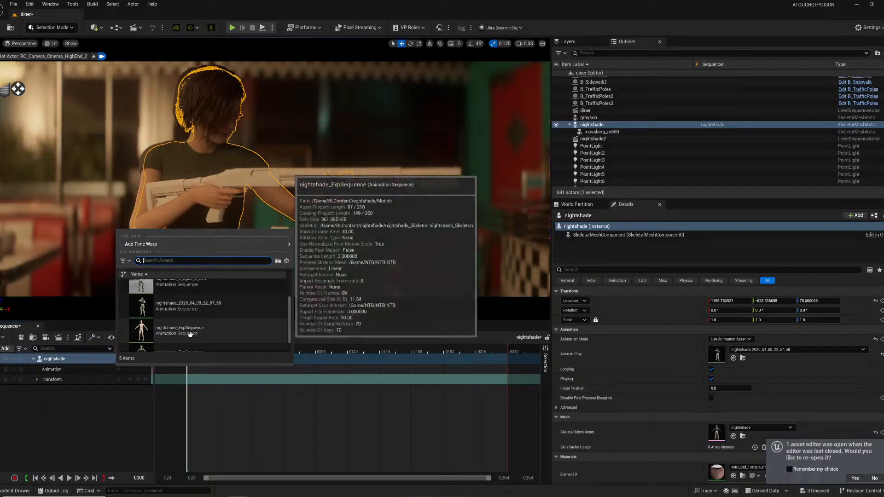
pyautogui.scroll(-2, 198, 332)
pyautogui.click(201, 300)
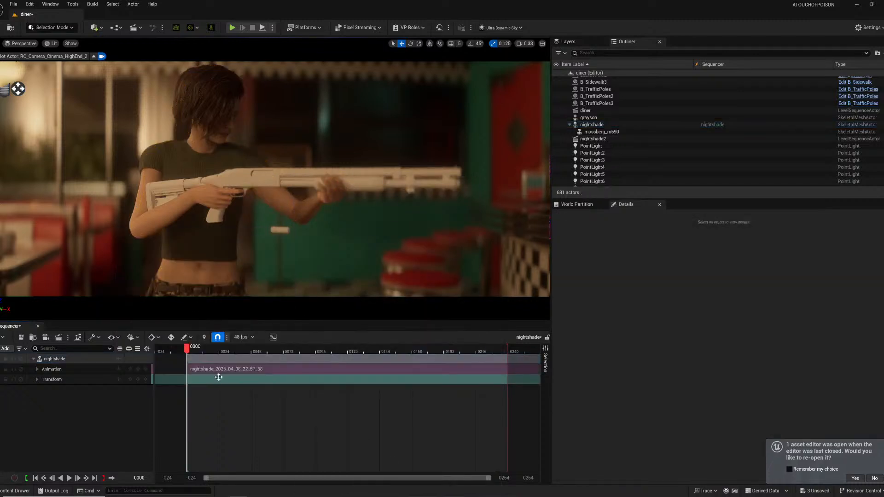
pyautogui.press('space')
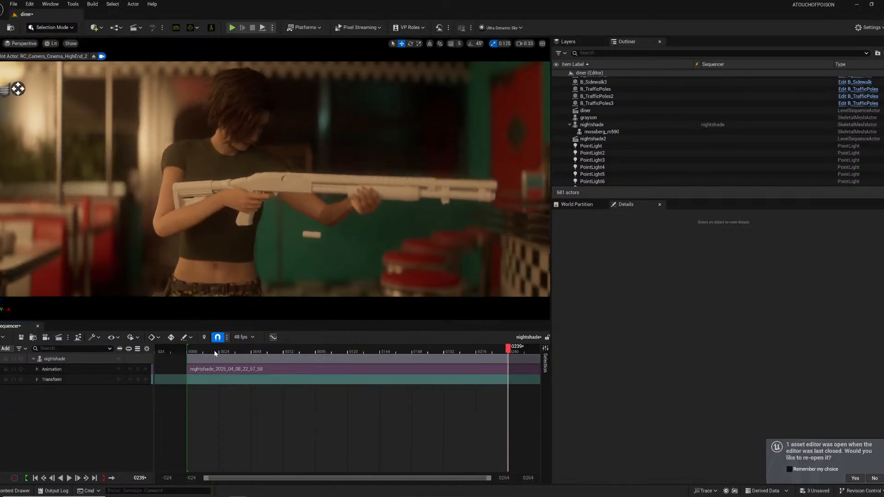
# - Extend the end of the sequence timeline's visible range to frame 1150, trying 750 first
pyautogui.click(504, 478)
pyautogui.write('750')
pyautogui.press('Return')
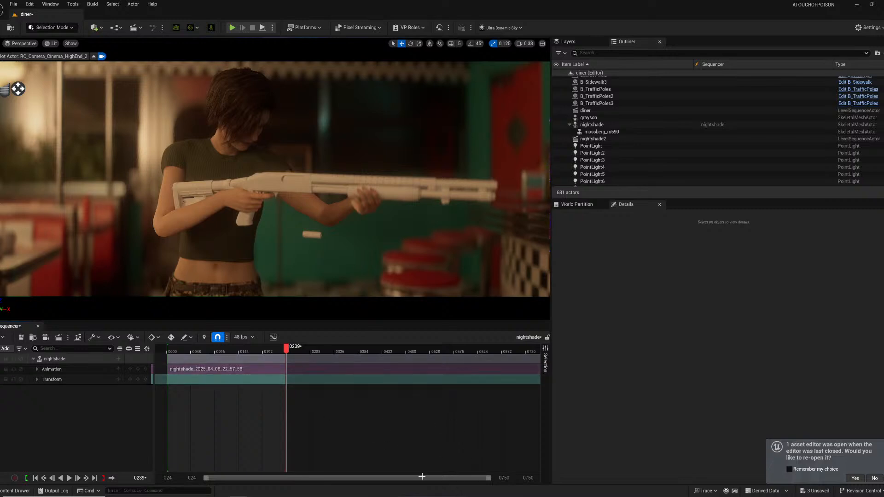
pyautogui.click(504, 478)
pyautogui.write('1150')
pyautogui.press('Return')
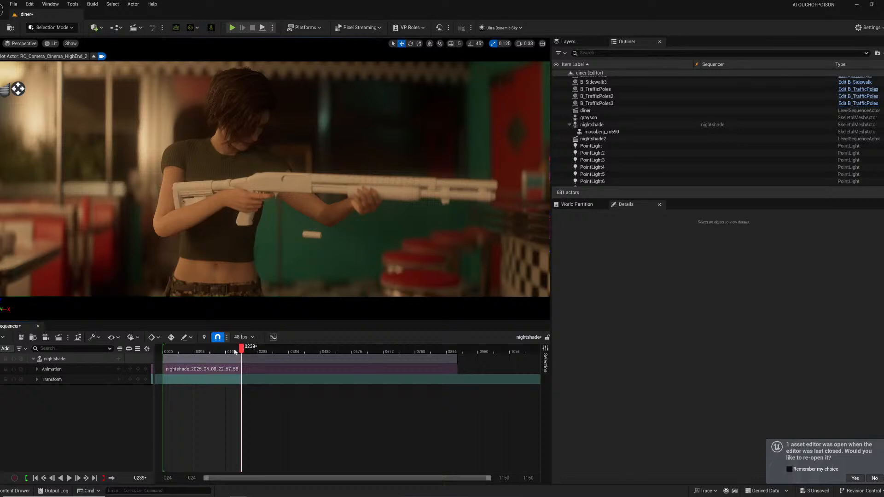
# - Extend the sequence's playback range to the end of nightshade's animation clip and play it back
pyautogui.click(220, 352)
pyautogui.moveTo(239, 350); pyautogui.dragTo(457, 348)
pyautogui.press('space')
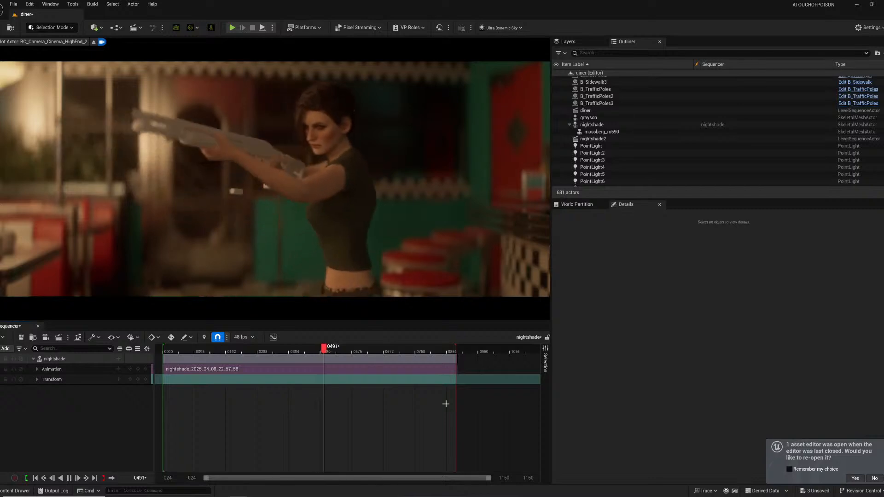
pyautogui.press('space')
# - Move the piloted cinema camera back for a wider view of the diner aisle and scrub the sequence to frame 491
pyautogui.press('a')
pyautogui.moveTo(337, 251); pyautogui.dragTo(481, 256, button='right')
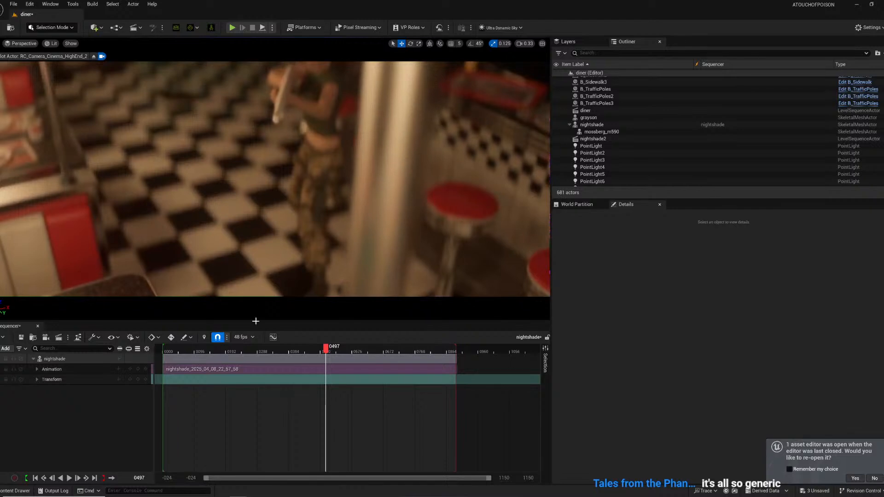
pyautogui.click(170, 353)
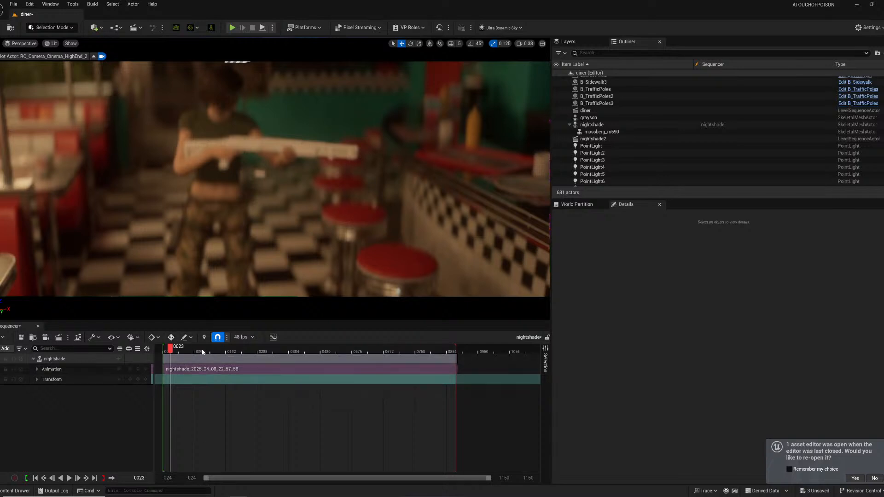
pyautogui.moveTo(171, 348); pyautogui.dragTo(325, 351)
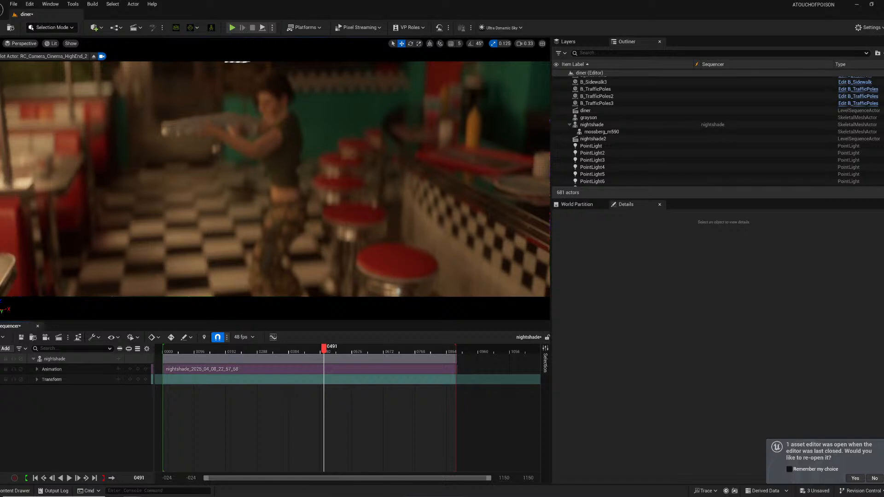
# - Rotate nightshade to about -31° around Z and shift the actor along the world X axis to about 1138
pyautogui.moveTo(275, 179); pyautogui.dragTo(260, 244, button='right')
pyautogui.click(277, 195)
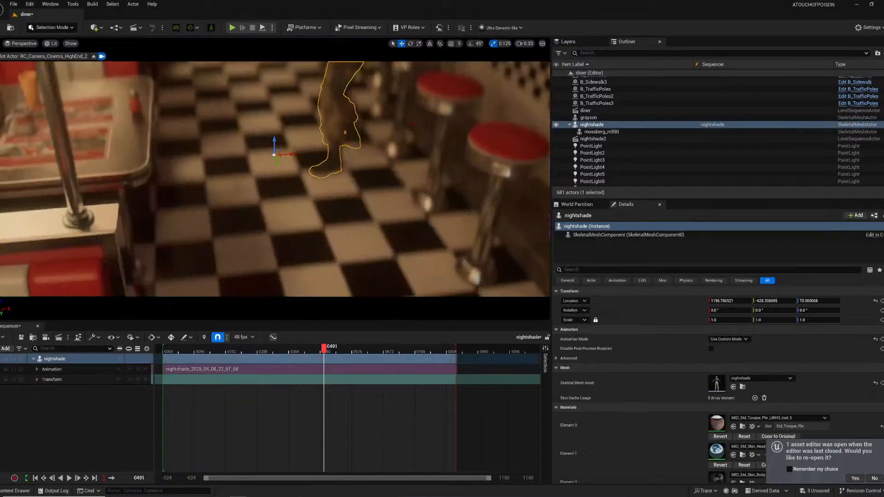
pyautogui.press('e')
pyautogui.moveTo(279, 169); pyautogui.dragTo(320, 163)
pyautogui.moveTo(294, 167); pyautogui.dragTo(302, 126, button='right')
pyautogui.moveTo(262, 209); pyautogui.dragTo(270, 233, button='right')
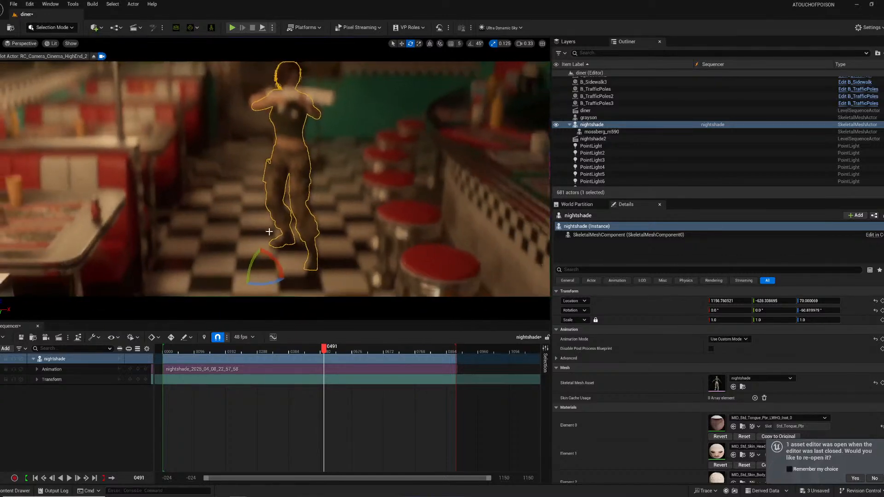
pyautogui.moveTo(269, 283); pyautogui.dragTo(283, 281)
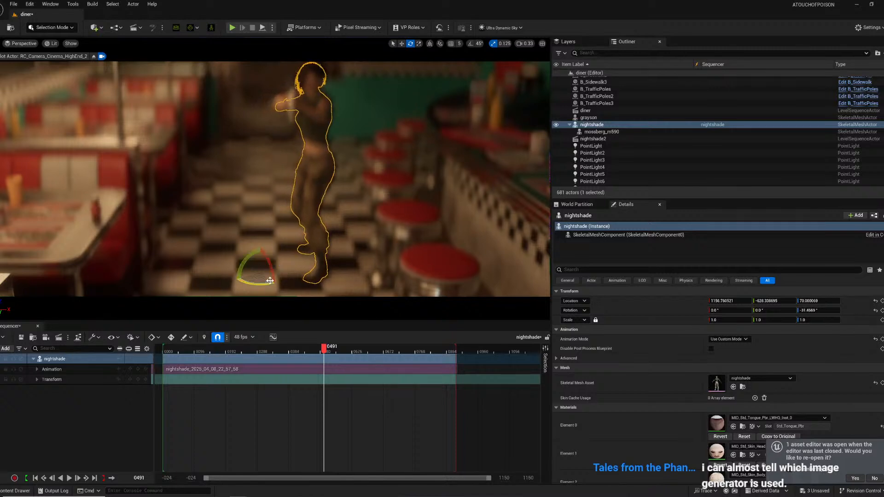
pyautogui.press('w')
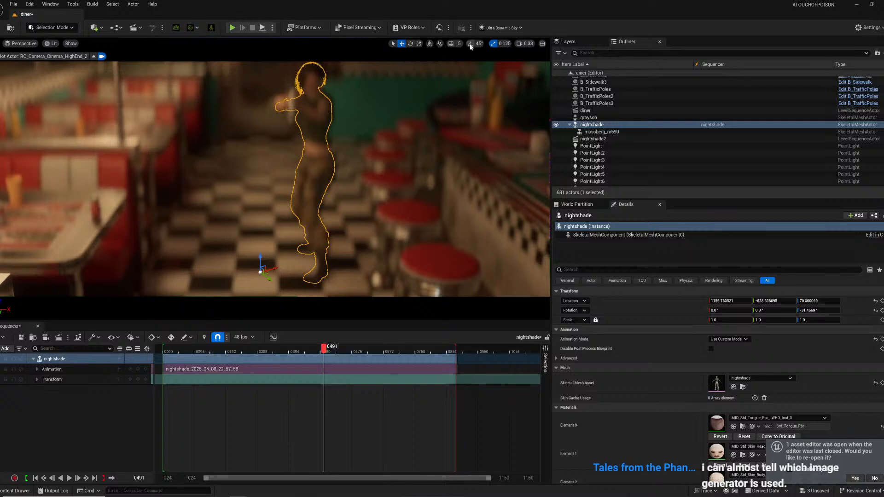
pyautogui.click(430, 45)
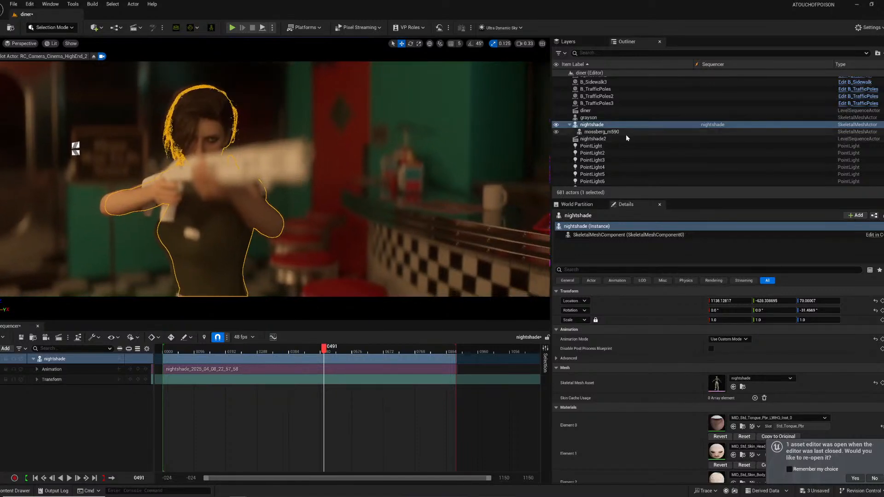
# - Set the manual focus distance of RC_Camera_Cinema_HighEnd_2 by sampling the shotgun in the camera view
pyautogui.scroll(-4, 659, 142)
pyautogui.scroll(-2, 645, 142)
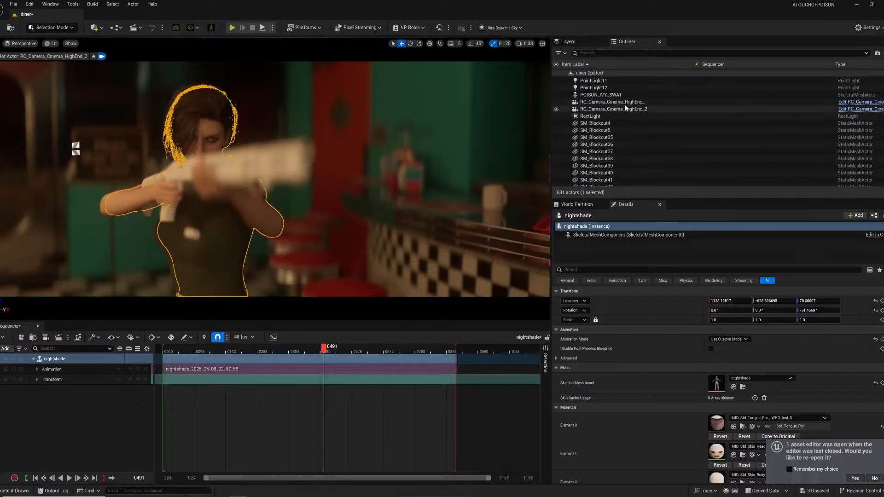
pyautogui.click(626, 109)
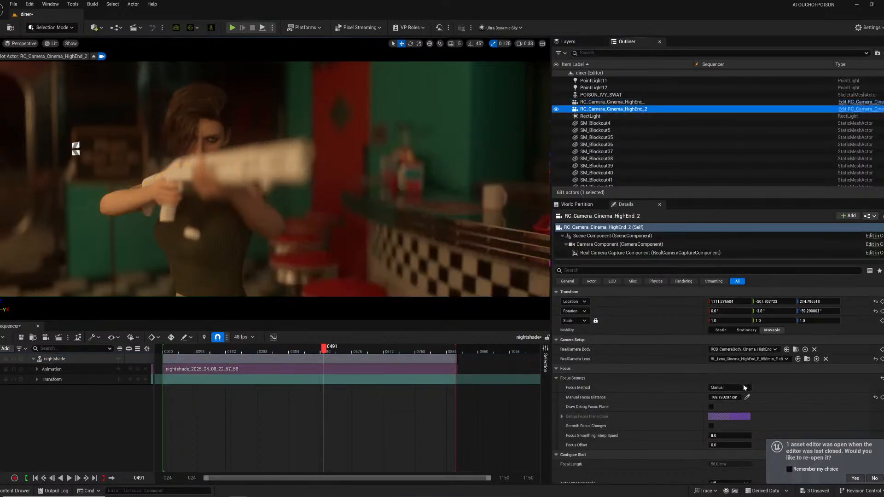
pyautogui.click(747, 397)
pyautogui.click(216, 170)
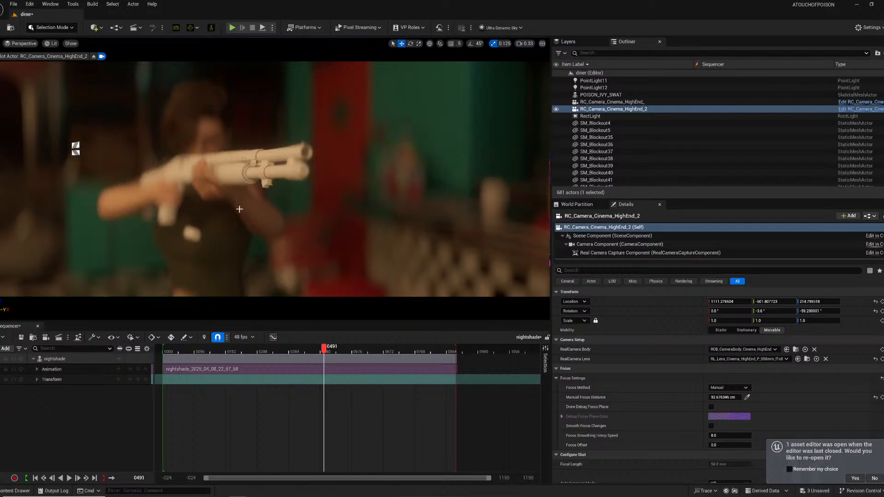
# - Set the aperture of RC_Camera_Cinema_HighEnd_2 to 4.0
pyautogui.scroll(-5, 693, 430)
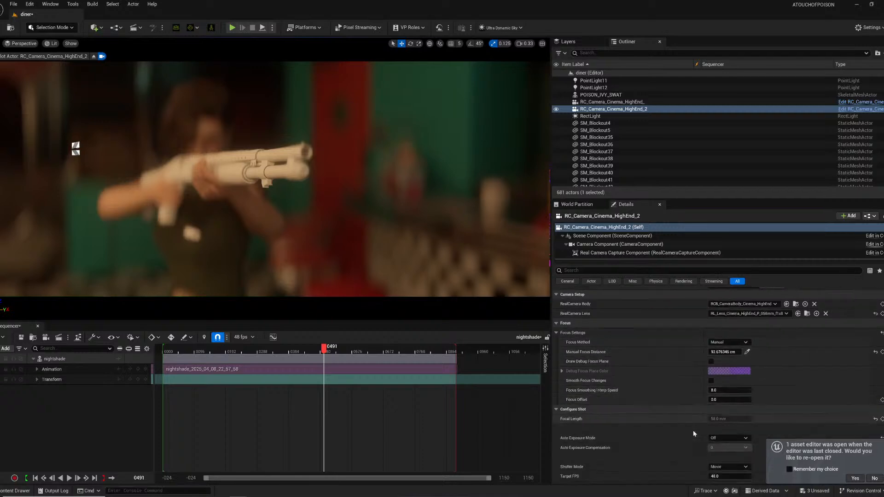
pyautogui.click(730, 426)
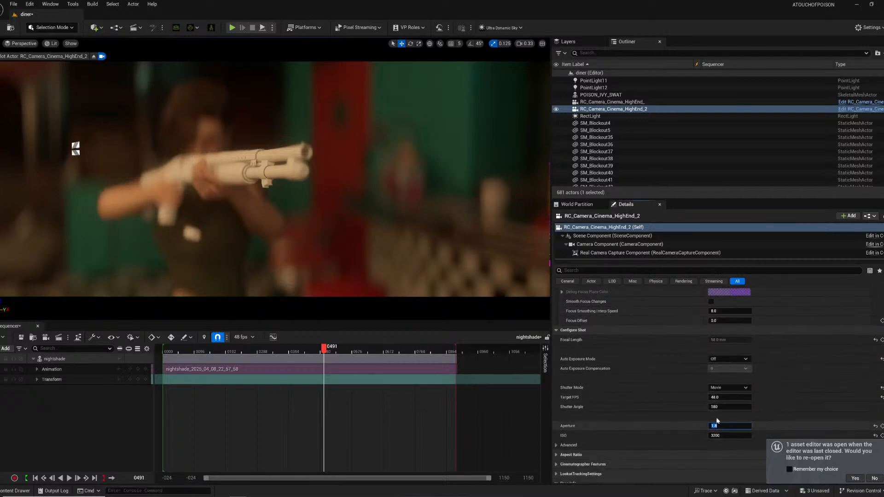
pyautogui.write('4')
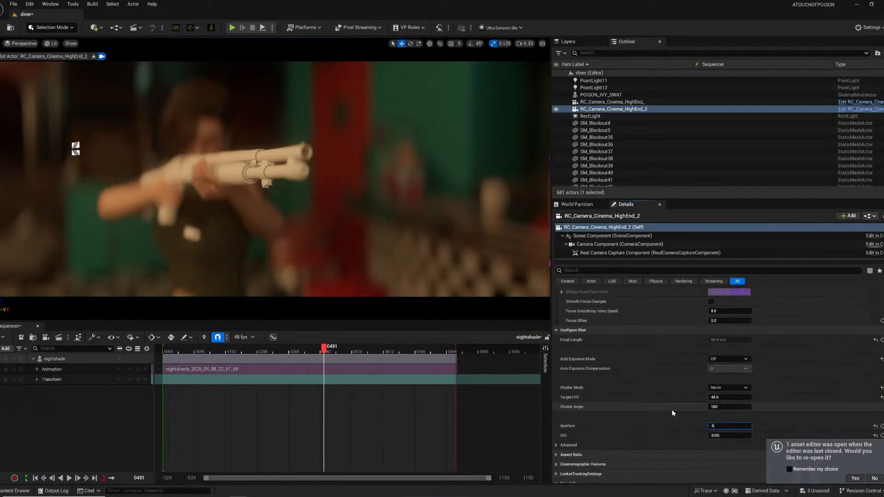
pyautogui.press('Return')
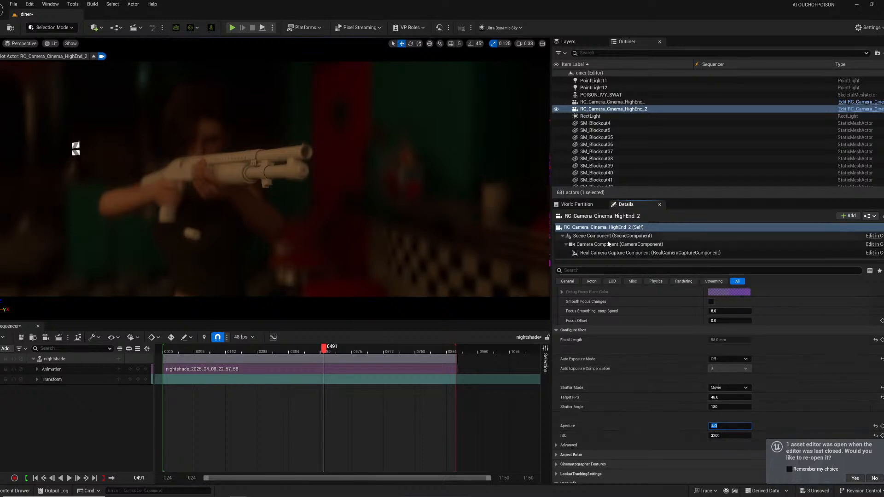
# - Set the exposure compensation of the cinema camera's Camera Component to 5.0, trying 4 and 6 first
pyautogui.click(644, 243)
pyautogui.scroll(-3, 662, 401)
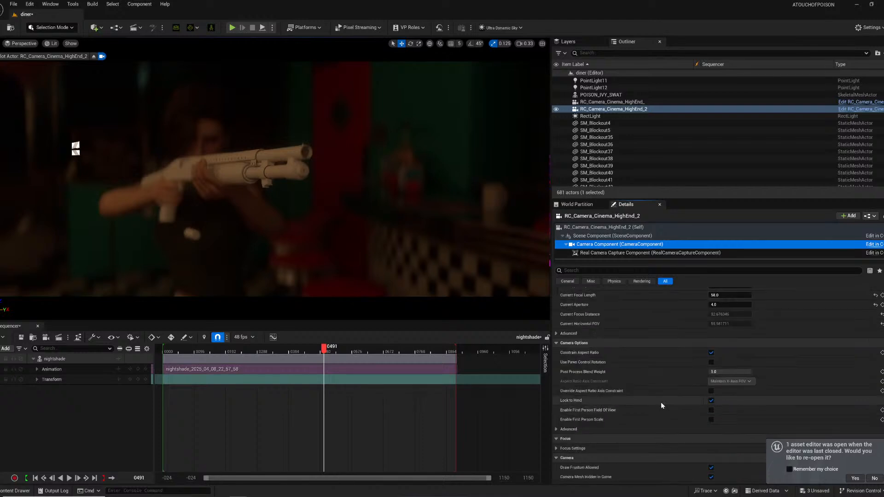
pyautogui.scroll(-7, 657, 402)
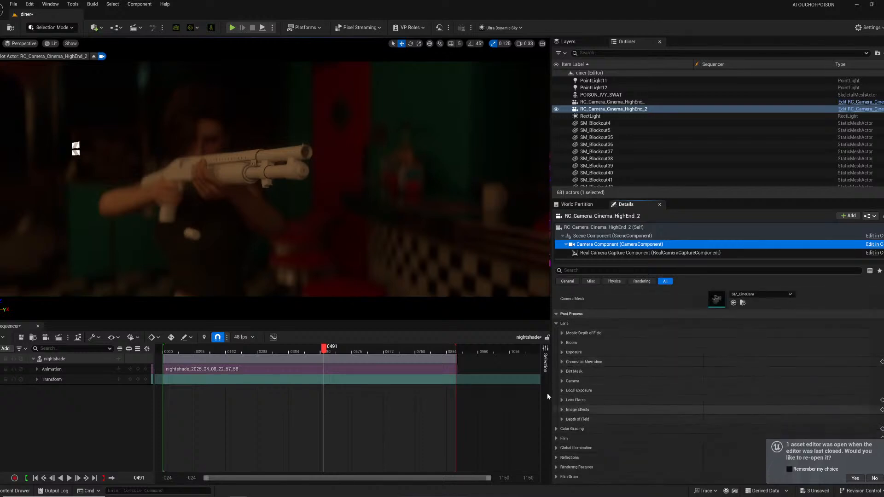
pyautogui.click(563, 352)
pyautogui.click(730, 371)
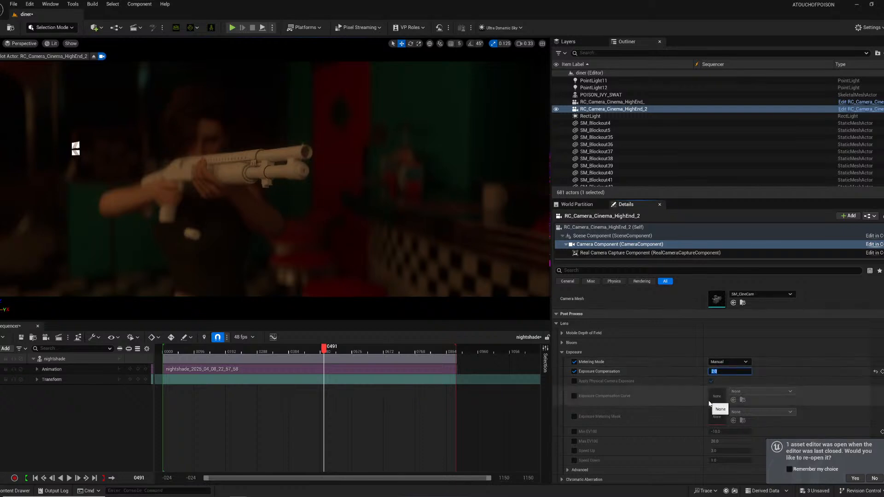
pyautogui.write('4')
pyautogui.press('Return')
pyautogui.write('6')
pyautogui.press('Return')
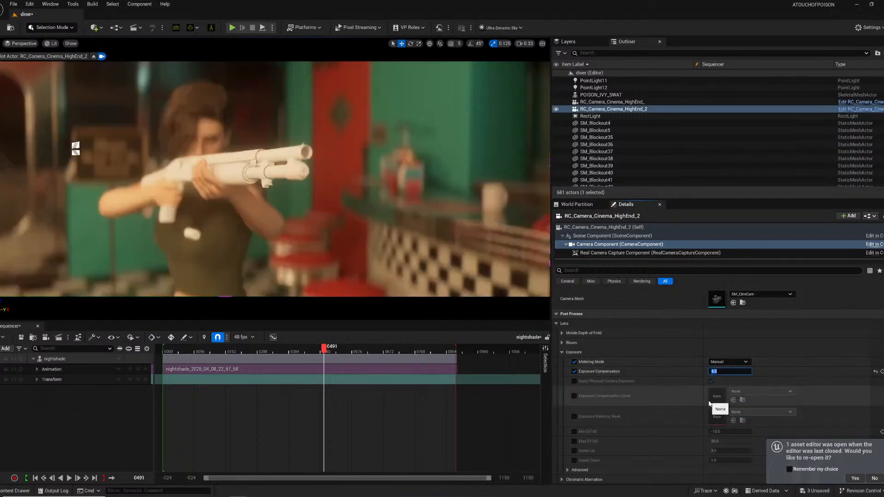
pyautogui.write('5')
pyautogui.press('Return')
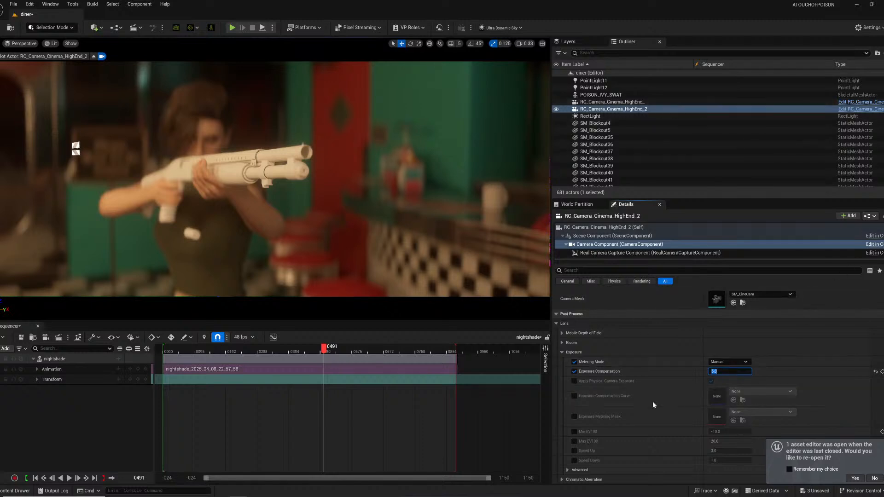
pyautogui.scroll(10, 658, 385)
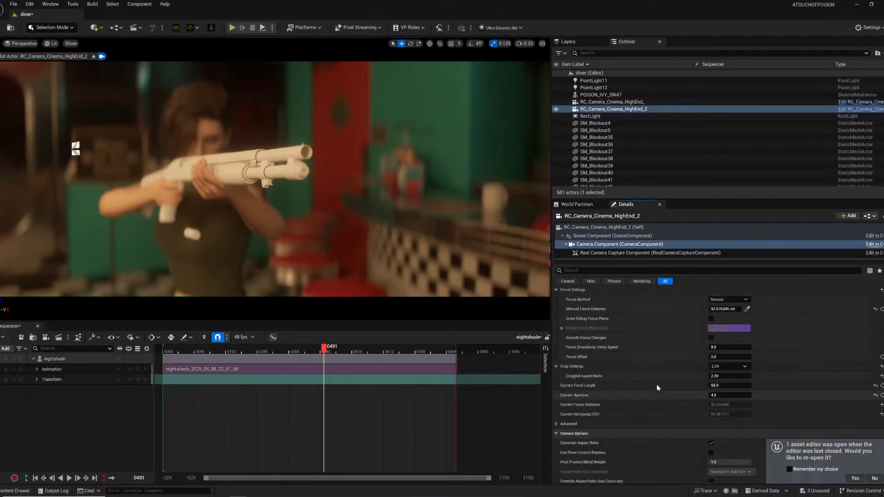
# - Set the cinema camera's manual focus distance so the woman's face is sharp, using the debug focus plane as a temporary guide
pyautogui.scroll(3, 657, 385)
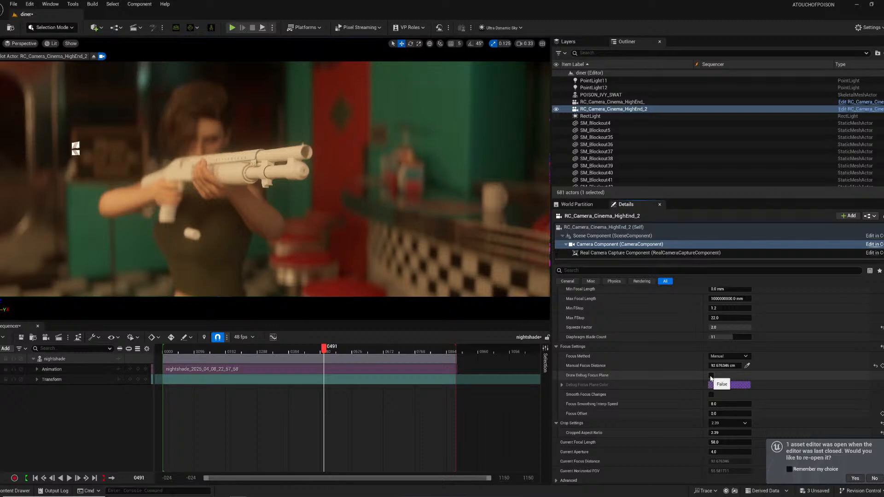
pyautogui.click(627, 236)
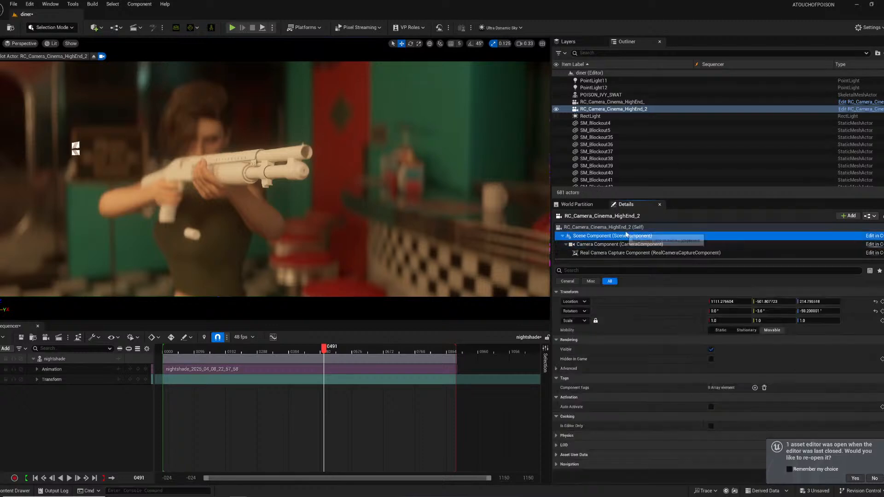
pyautogui.click(627, 228)
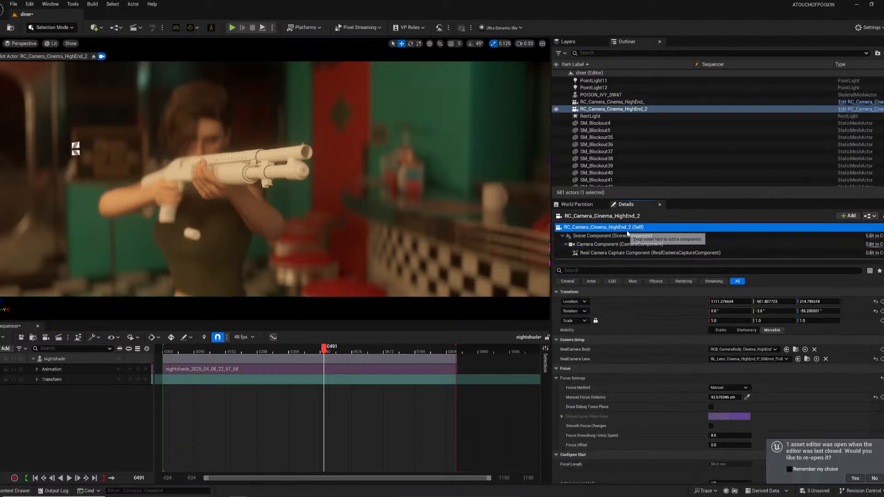
pyautogui.click(711, 407)
pyautogui.moveTo(725, 397); pyautogui.dragTo(735, 397)
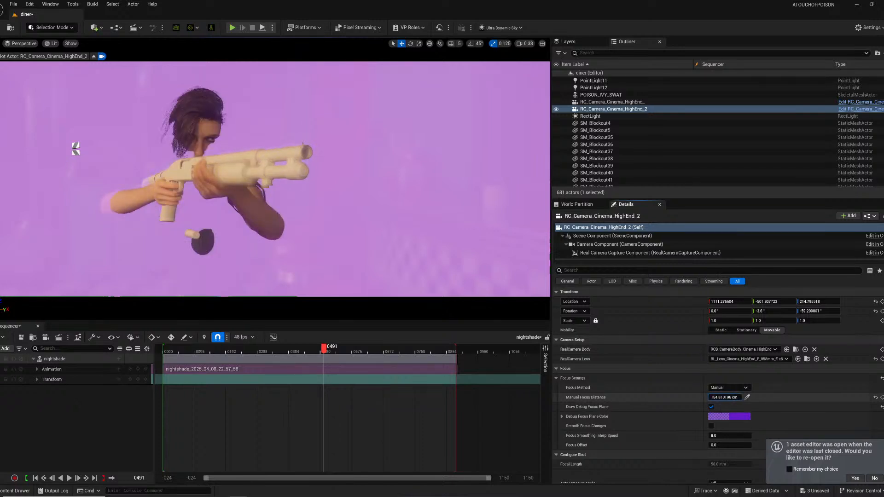
pyautogui.click(711, 407)
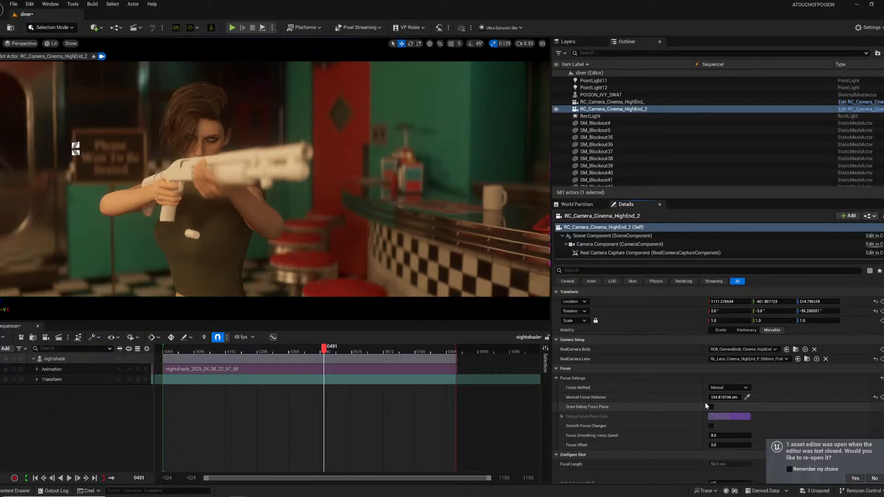
# - Play back part of the nightshade sequence to review the camera's focus on the character
pyautogui.moveTo(268, 353); pyautogui.dragTo(257, 350)
pyautogui.press('space')
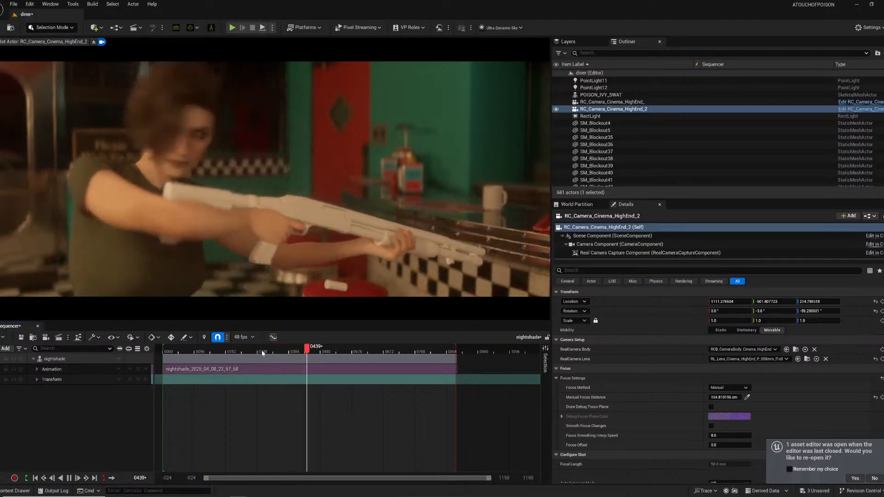
pyautogui.press('space')
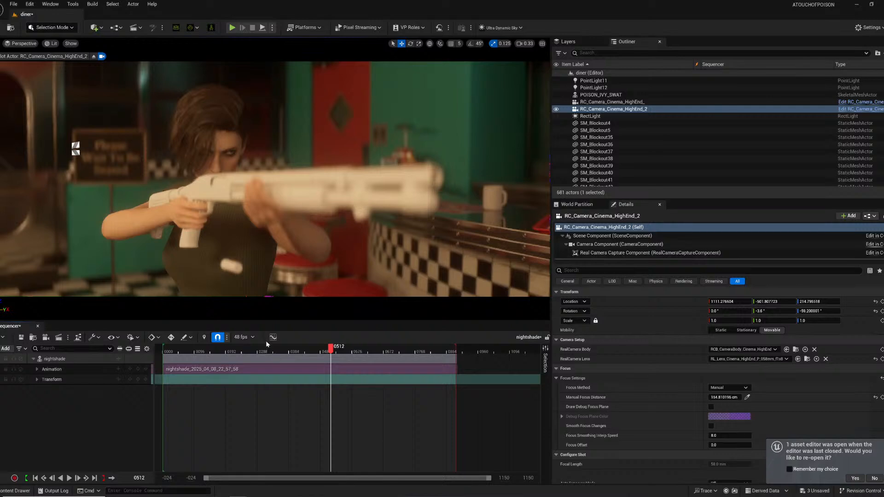
# - At frame 190, move the nightshade character across the diner floor to about X 1108.6, Y -851.9
pyautogui.moveTo(239, 351); pyautogui.dragTo(225, 350)
pyautogui.moveTo(208, 170); pyautogui.dragTo(167, 174, button='right')
pyautogui.click(214, 260)
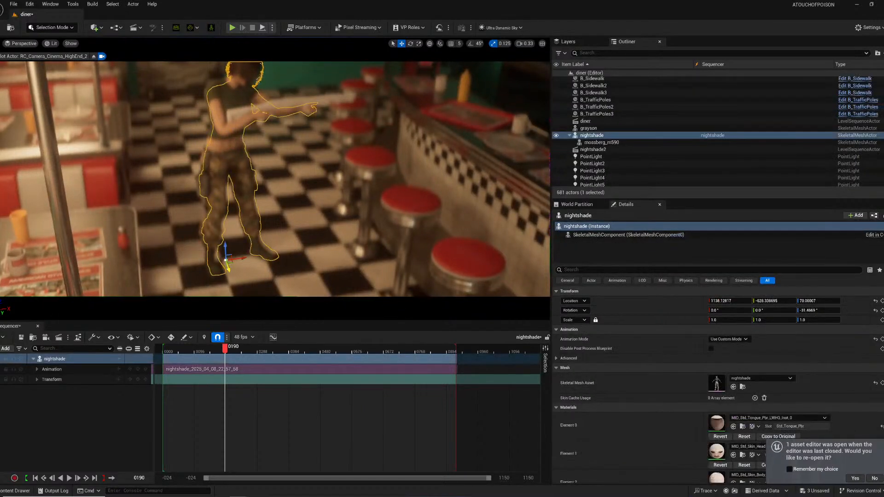
pyautogui.moveTo(227, 270); pyautogui.dragTo(183, 159)
# - Add the mossberg_m590 shotgun attached to nightshade to the level sequence as its own track
pyautogui.moveTo(183, 159); pyautogui.dragTo(164, 115, button='right')
pyautogui.press('w')
pyautogui.press('s')
pyautogui.press('w')
pyautogui.press('s')
pyautogui.press('s')
pyautogui.press('d')
pyautogui.press('a')
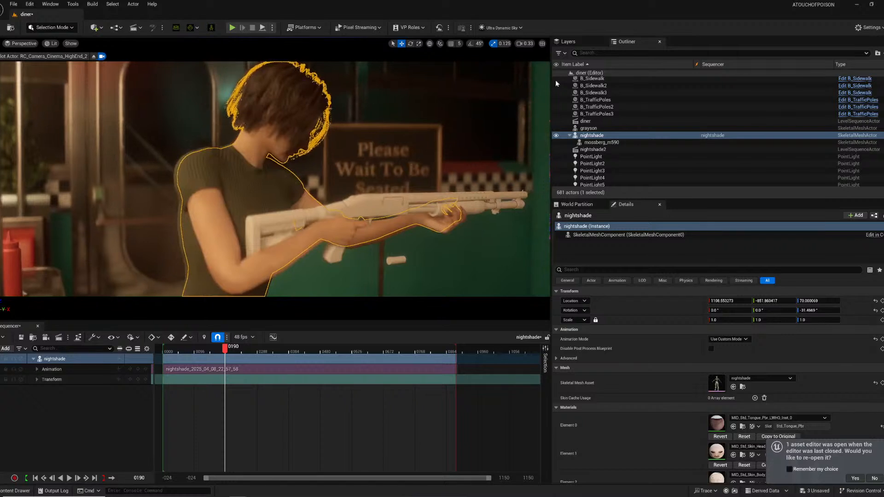
pyautogui.moveTo(608, 143); pyautogui.dragTo(86, 427)
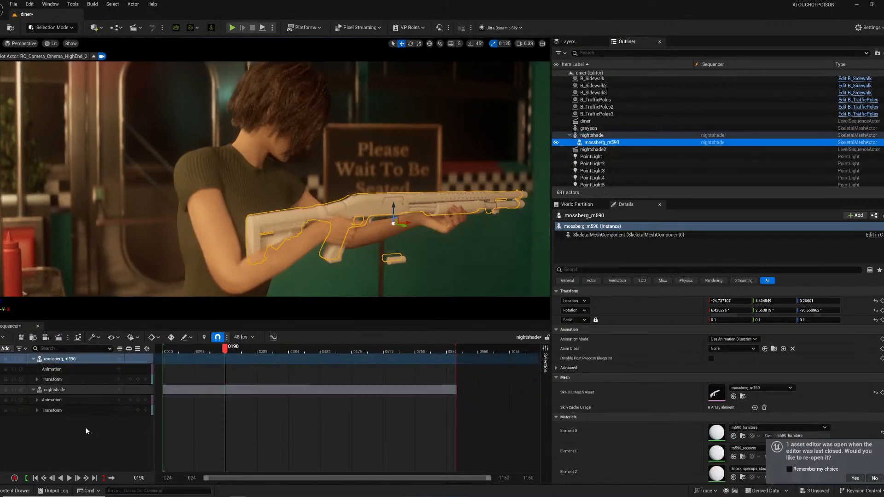
# - Try an FK Control Rig track on the nightshade character and undo it
pyautogui.click(118, 390)
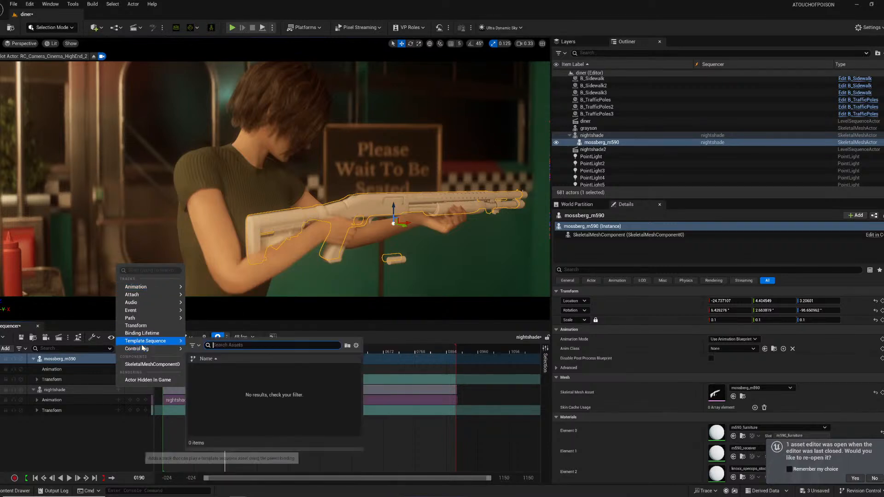
pyautogui.moveTo(138, 348)
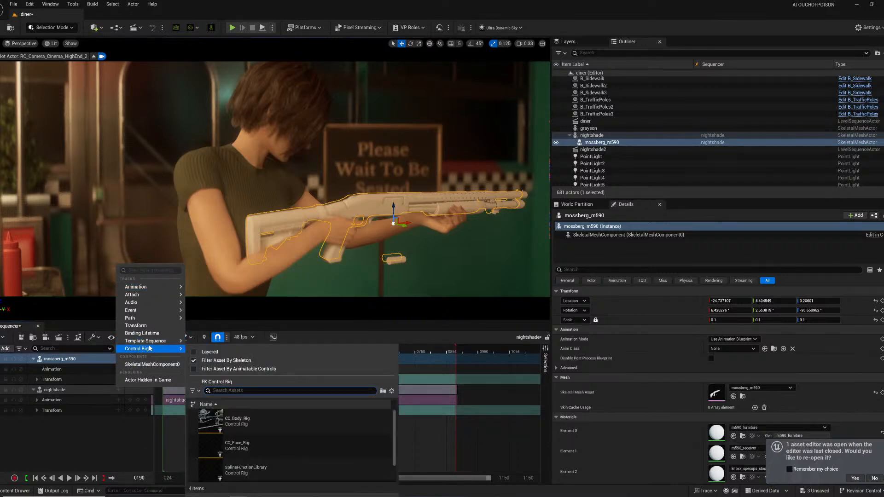
pyautogui.click(247, 382)
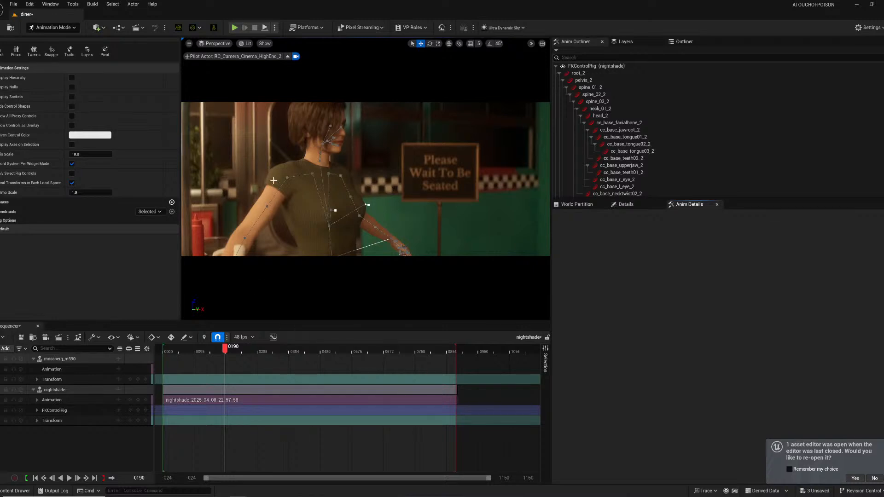
pyautogui.moveTo(273, 180); pyautogui.dragTo(254, 255, button='right')
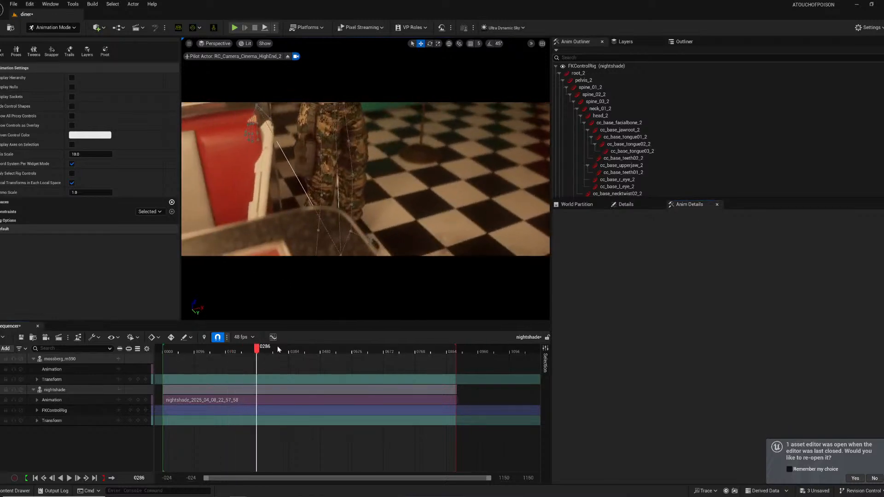
pyautogui.click(37, 411)
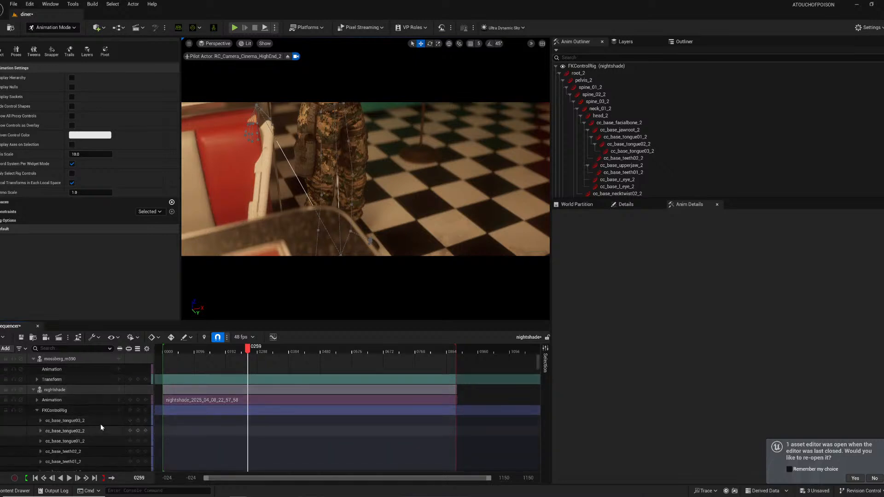
pyautogui.click(59, 392)
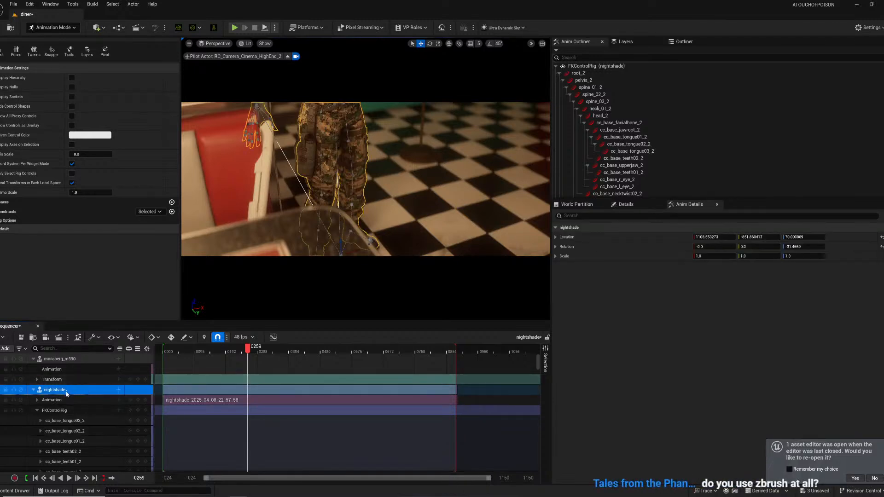
pyautogui.hotkey('ctrl', 'z')
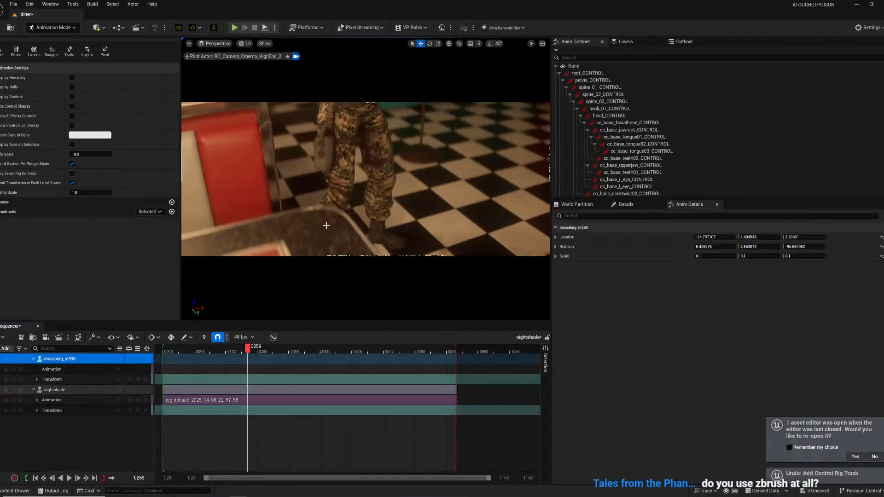
# - Frame the shotgun in the camera view and return the editor to Selection Mode
pyautogui.rightClick(74, 362)
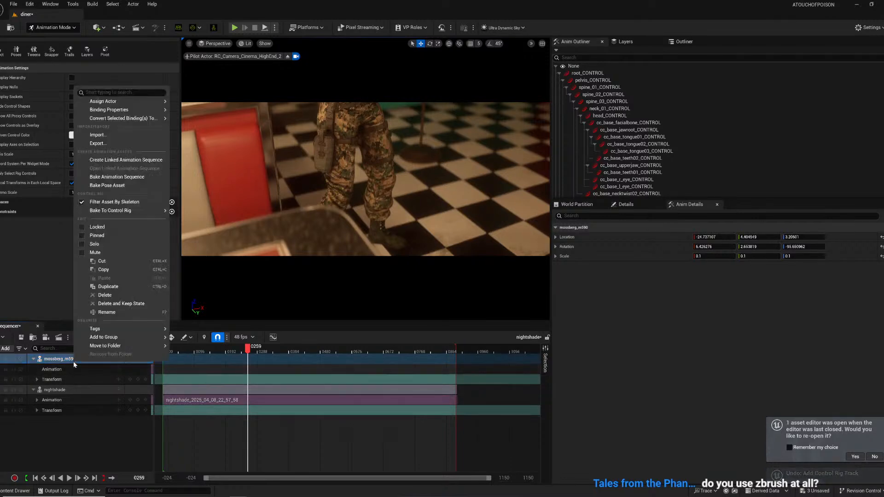
pyautogui.moveTo(383, 206); pyautogui.dragTo(417, 173, button='right')
pyautogui.press('w')
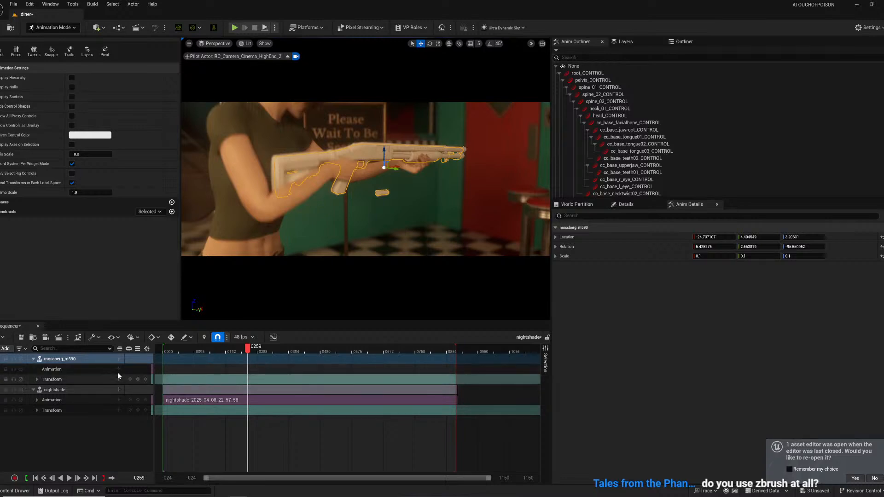
pyautogui.rightClick(105, 364)
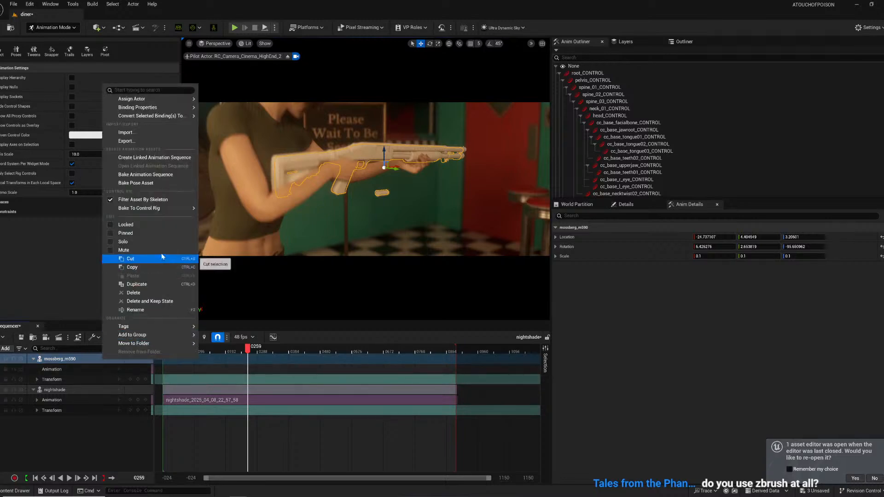
pyautogui.moveTo(147, 208)
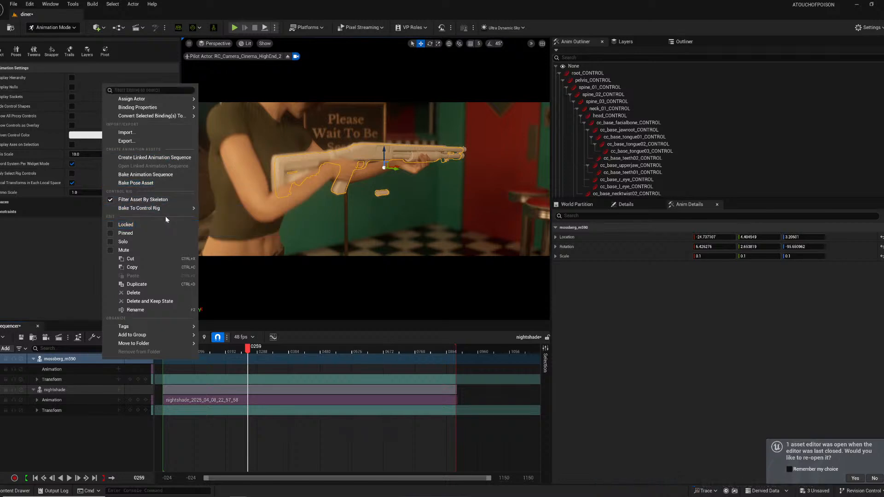
pyautogui.click(67, 28)
pyautogui.click(53, 41)
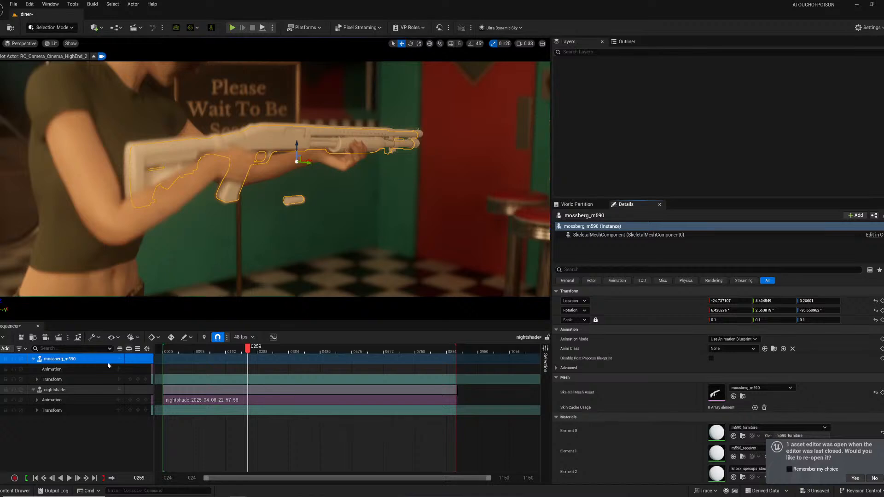
pyautogui.rightClick(90, 359)
pyautogui.moveTo(134, 206)
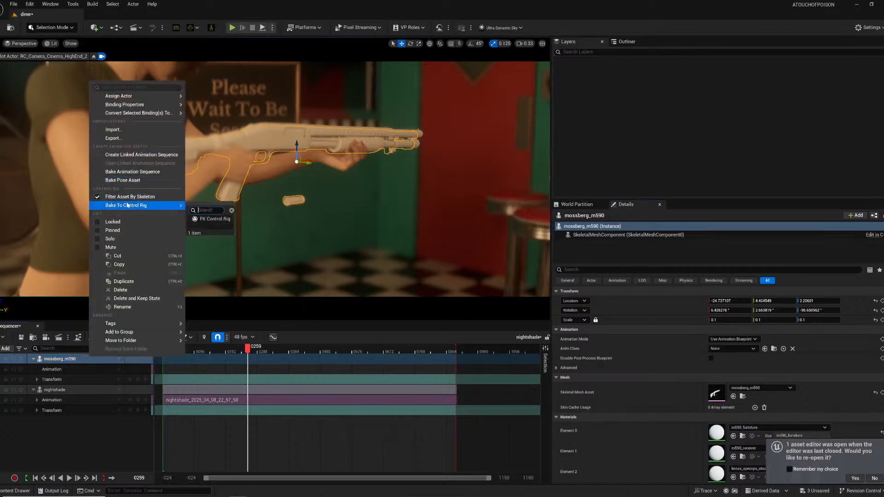
pyautogui.click(213, 219)
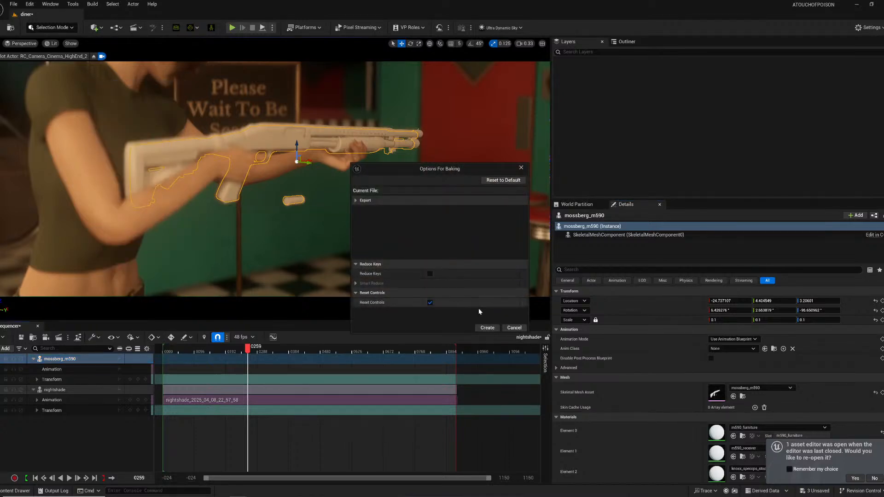
pyautogui.click(520, 168)
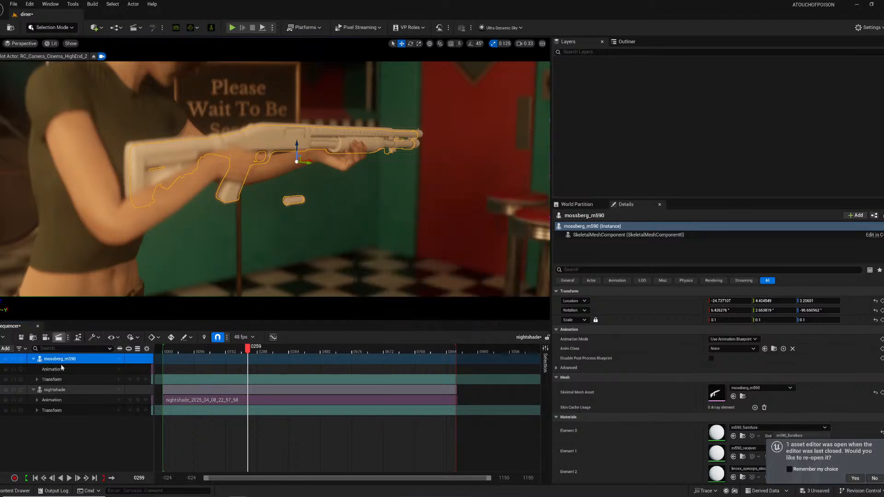
# - Examine the mossberg_m590's control rig baking, animation track and attachment options for a way to animate the shotgun
pyautogui.rightClick(86, 362)
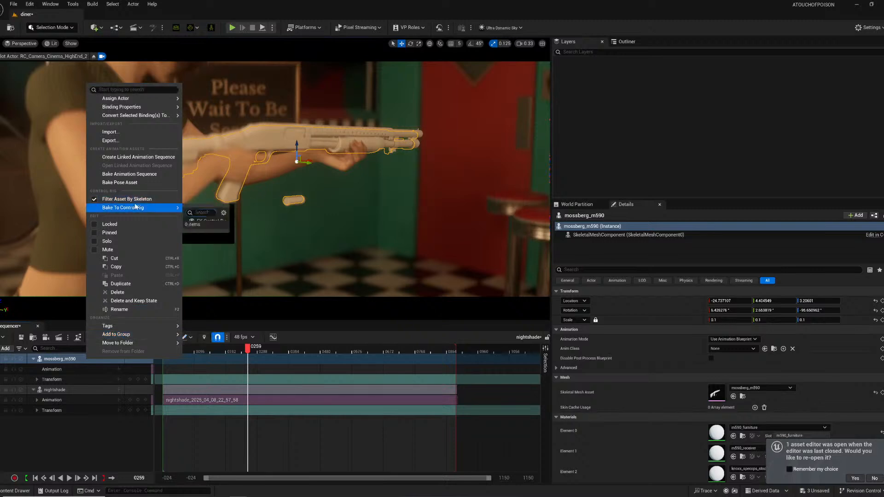
pyautogui.moveTo(136, 211)
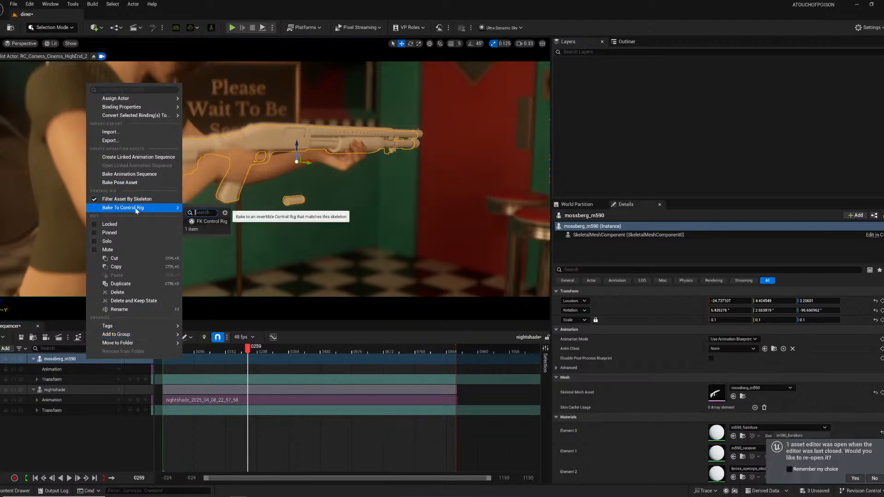
pyautogui.click(68, 370)
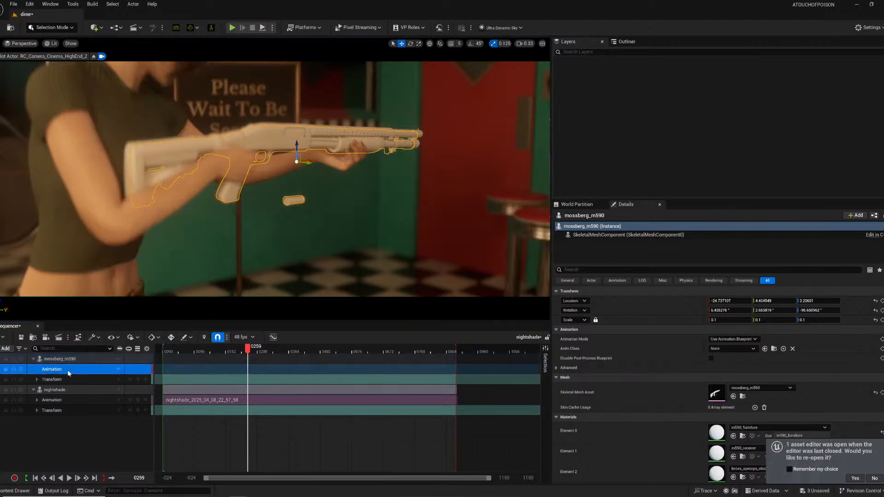
pyautogui.rightClick(72, 368)
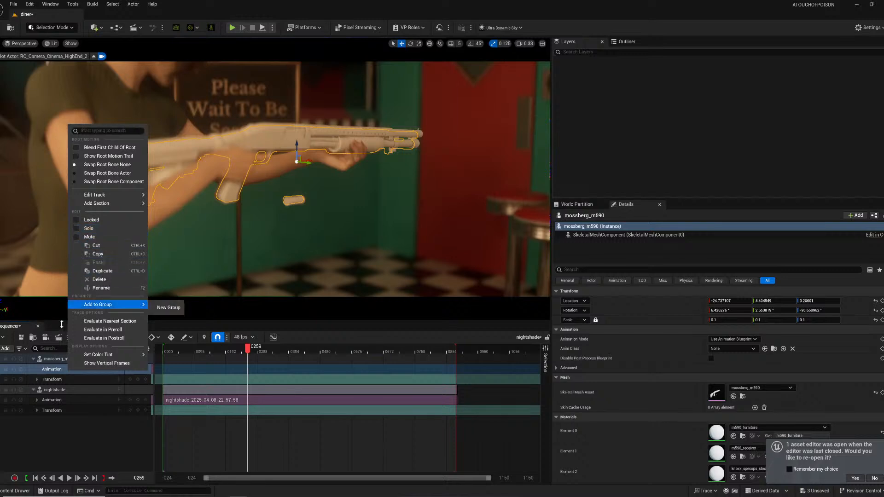
pyautogui.click(284, 151)
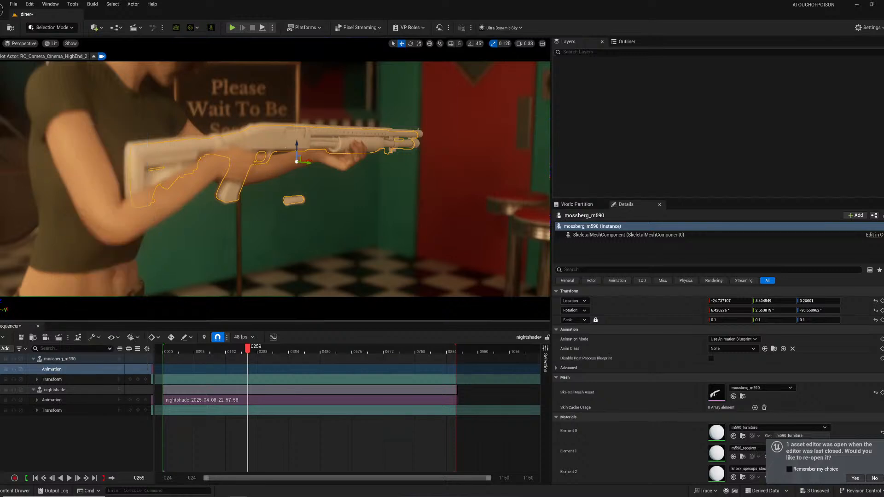
pyautogui.rightClick(286, 143)
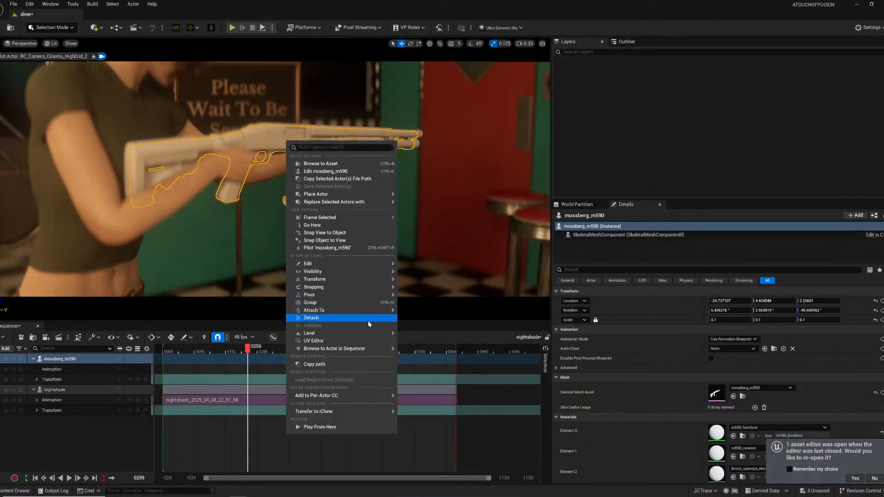
pyautogui.moveTo(367, 310)
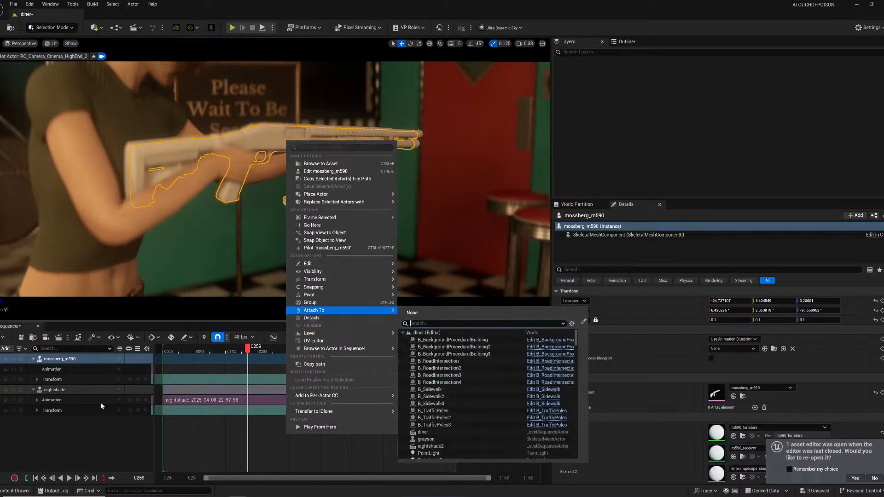
pyautogui.click(57, 379)
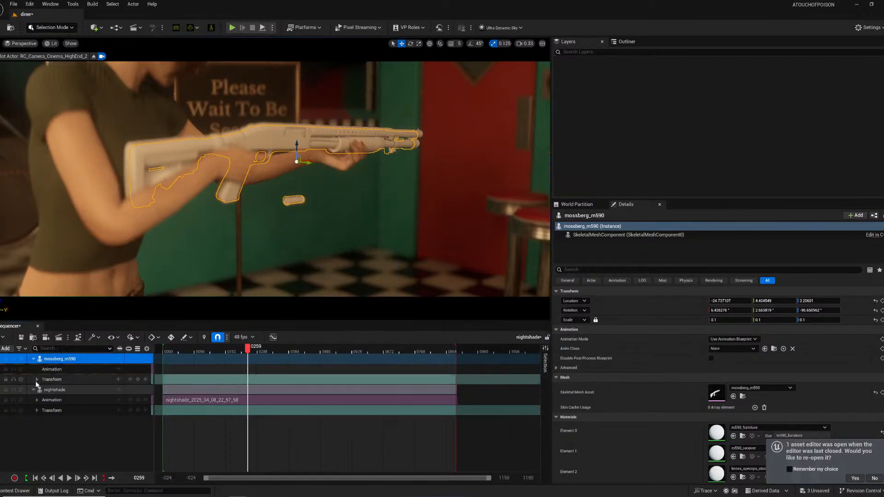
pyautogui.click(117, 369)
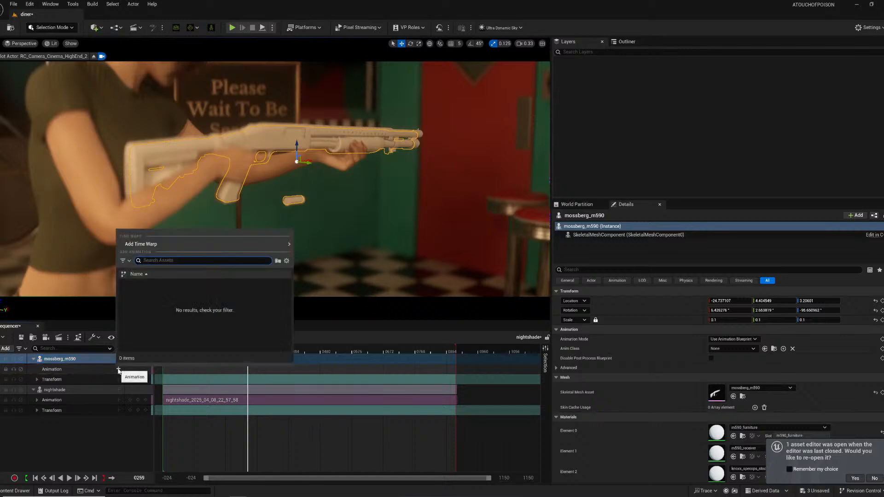
pyautogui.click(72, 373)
pyautogui.rightClick(70, 371)
pyautogui.click(49, 362)
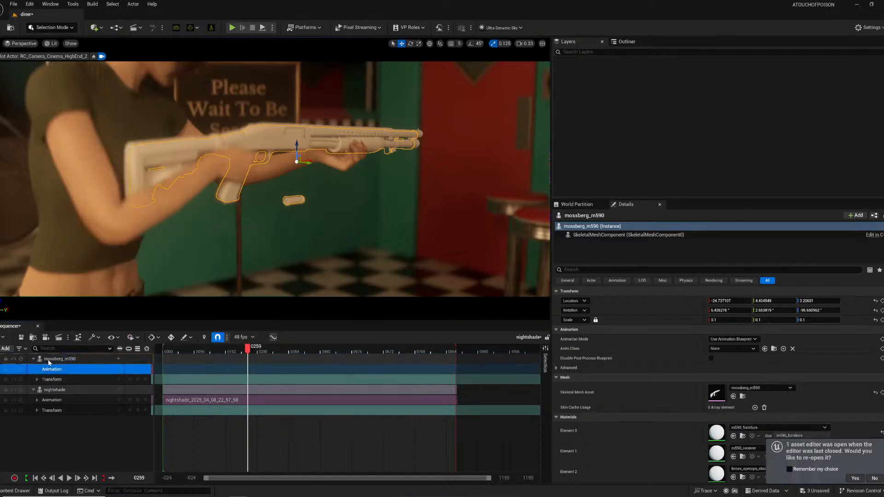
# - Bake the mossberg_m590 track to an FK Control Rig with the default baking options
pyautogui.rightClick(49, 362)
pyautogui.moveTo(107, 211)
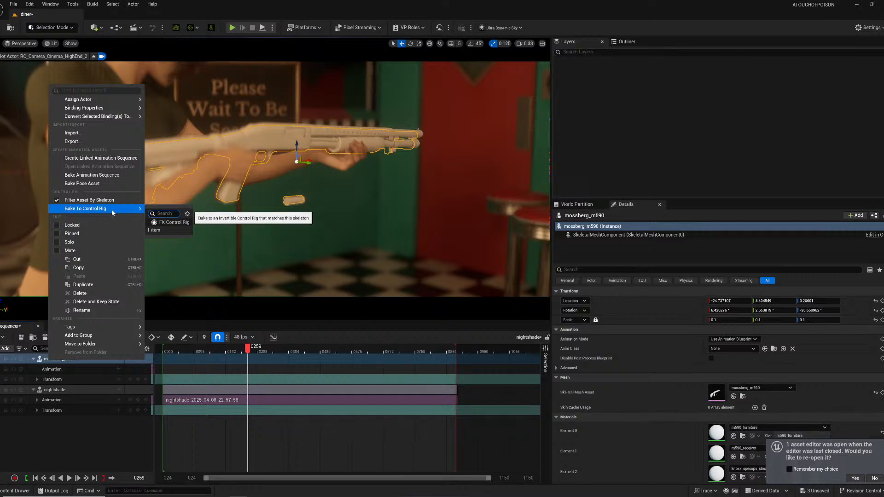
pyautogui.click(162, 222)
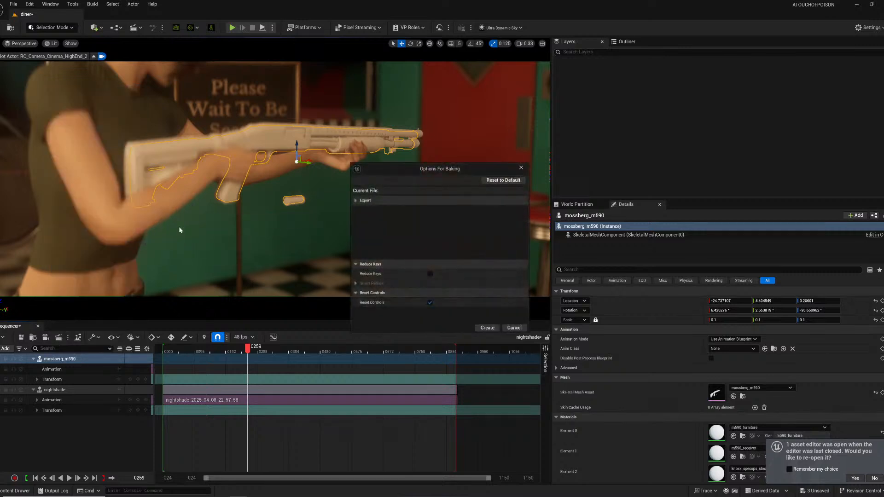
pyautogui.click(487, 328)
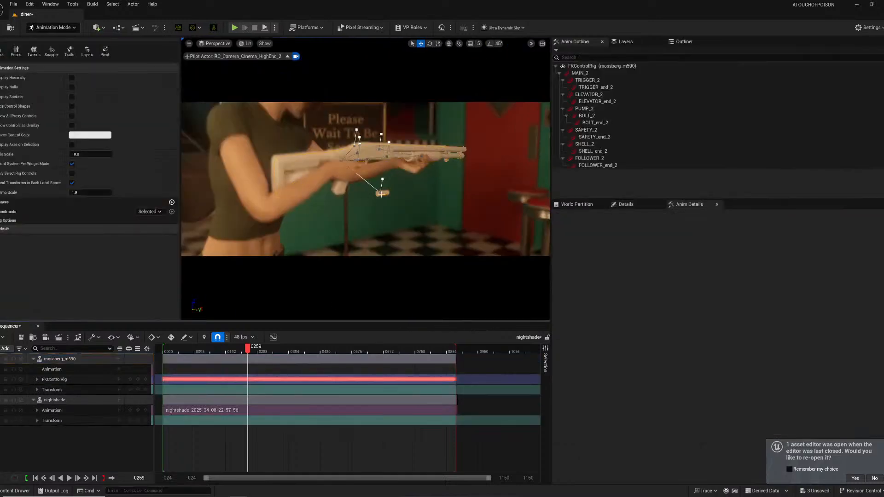
# - Try to move the whole shotgun upward with its MAIN_2 control and undo the move
pyautogui.click(382, 194)
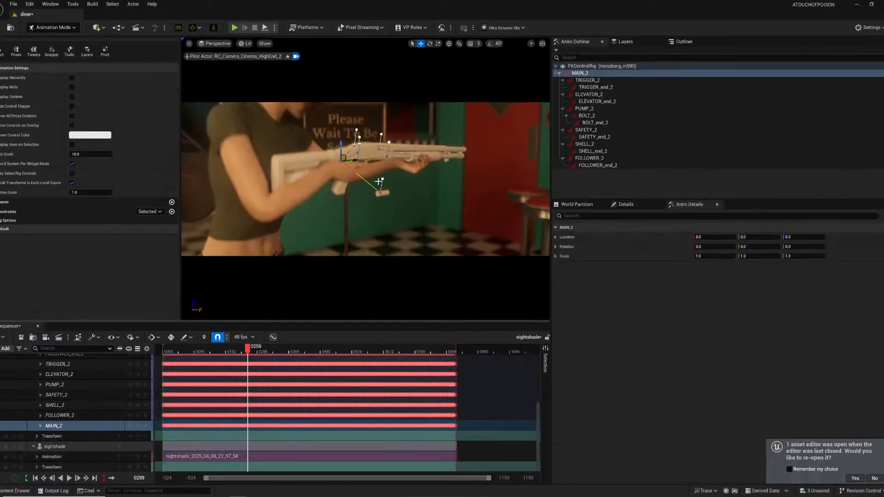
pyautogui.moveTo(341, 144); pyautogui.dragTo(338, 136)
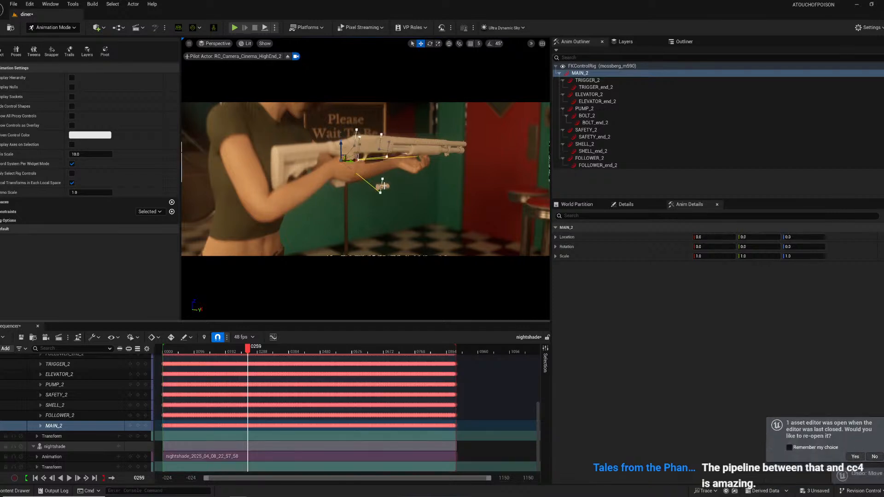
pyautogui.hotkey('ctrl', 'z')
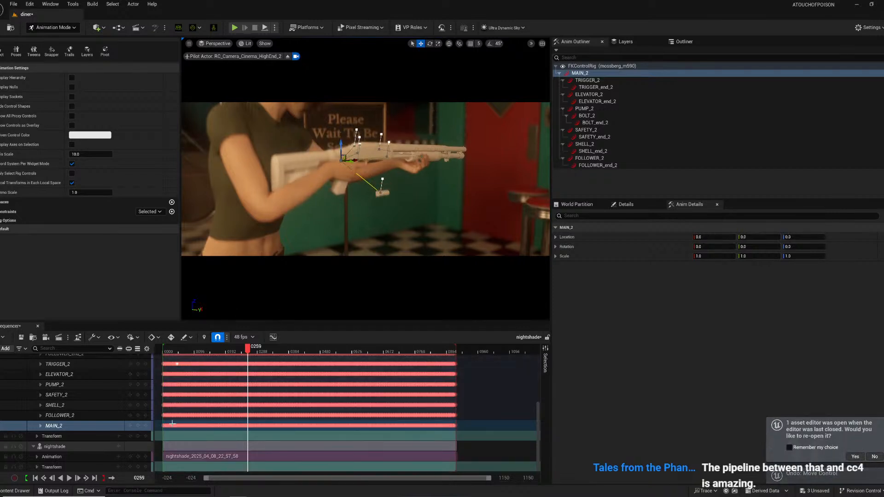
# - Go to frame 0000 and add an Additive section to the shotgun's FKControlRig track
pyautogui.scroll(6, 142, 426)
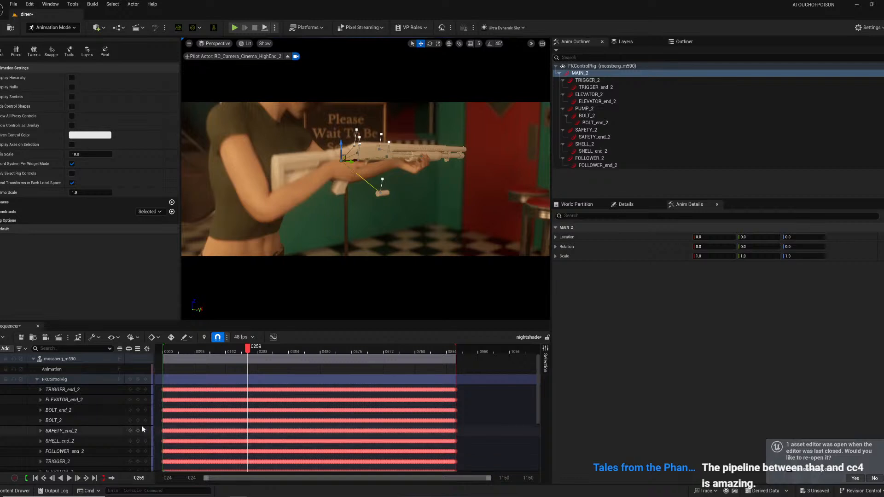
pyautogui.click(176, 349)
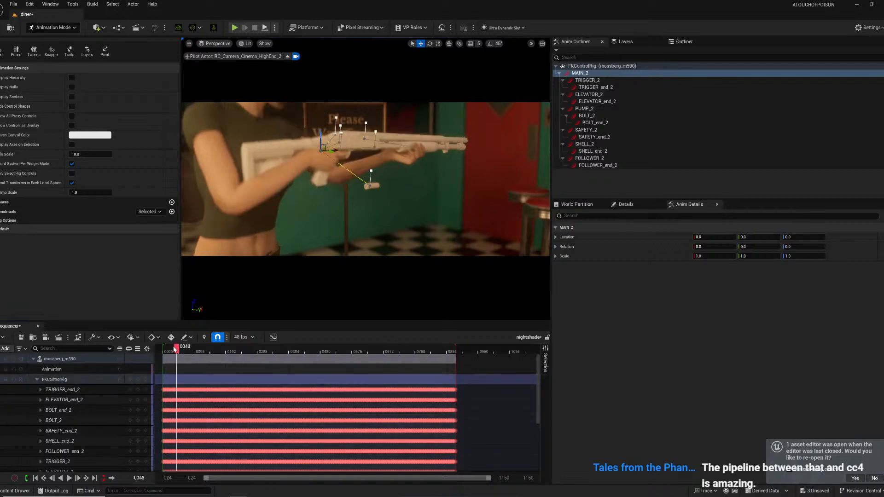
pyautogui.moveTo(176, 349); pyautogui.dragTo(164, 349)
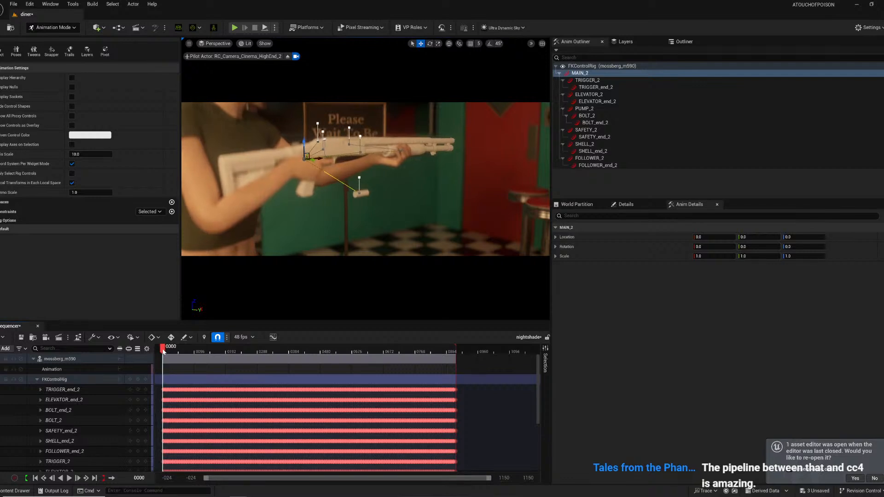
pyautogui.click(118, 379)
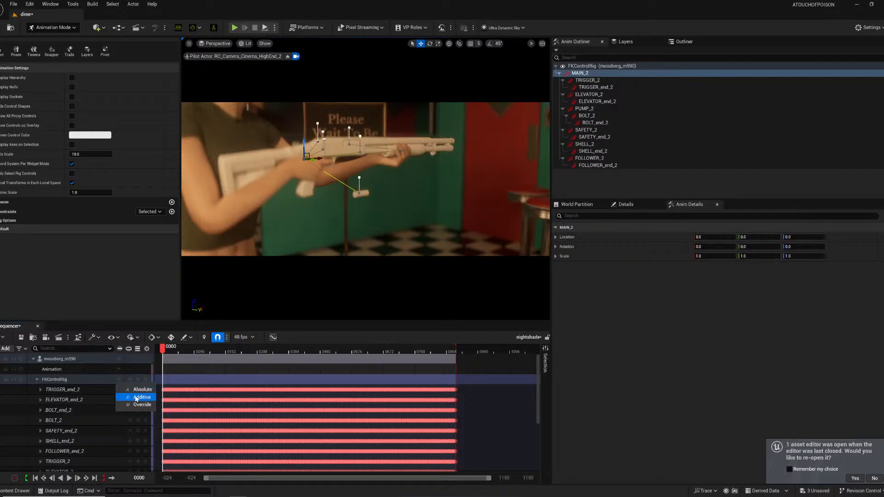
pyautogui.click(135, 397)
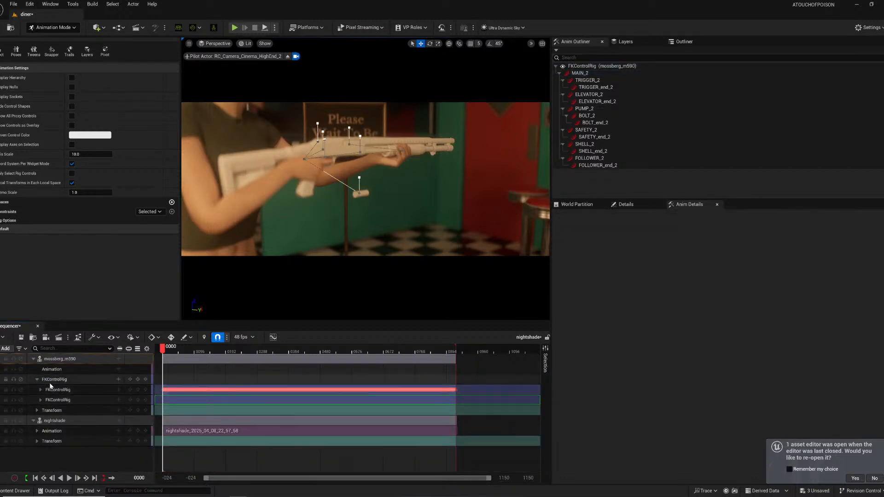
# - Try moving the SAFETY_end_2 and SHELL_end_2 controls of the additive FKControlRig section, undoing the safety move
pyautogui.click(41, 400)
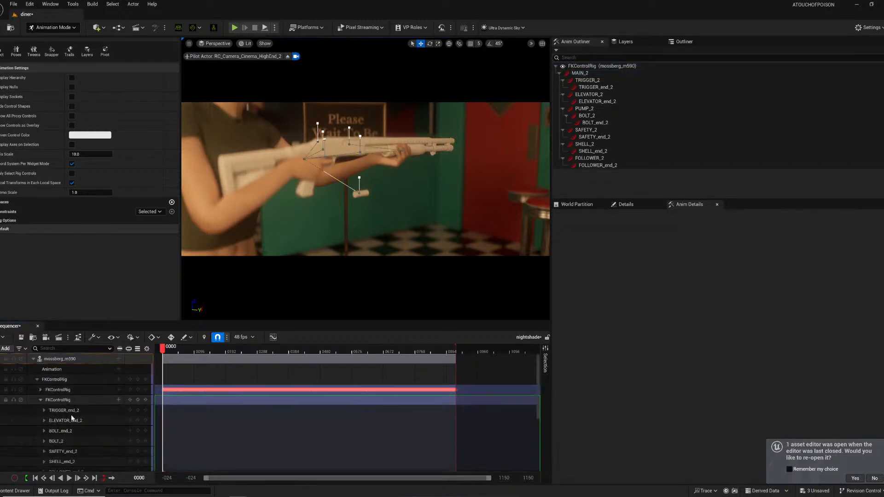
pyautogui.scroll(-2, 88, 433)
pyautogui.click(81, 419)
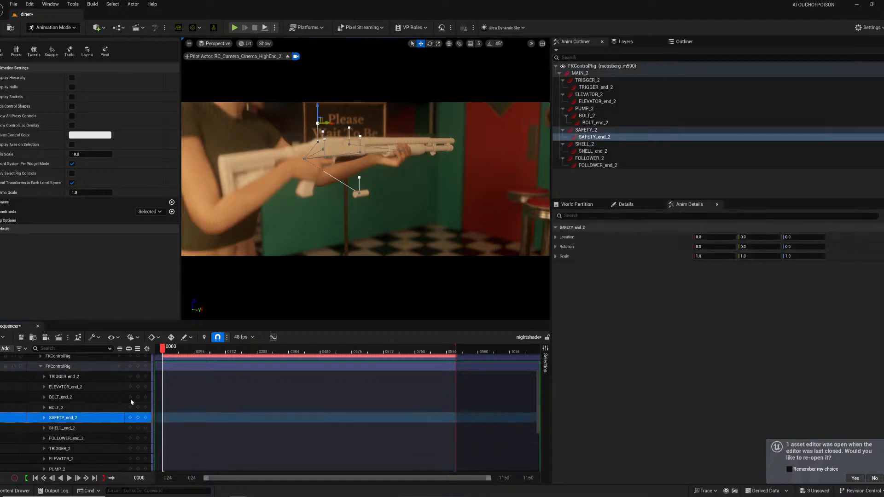
pyautogui.moveTo(317, 108); pyautogui.dragTo(317, 102)
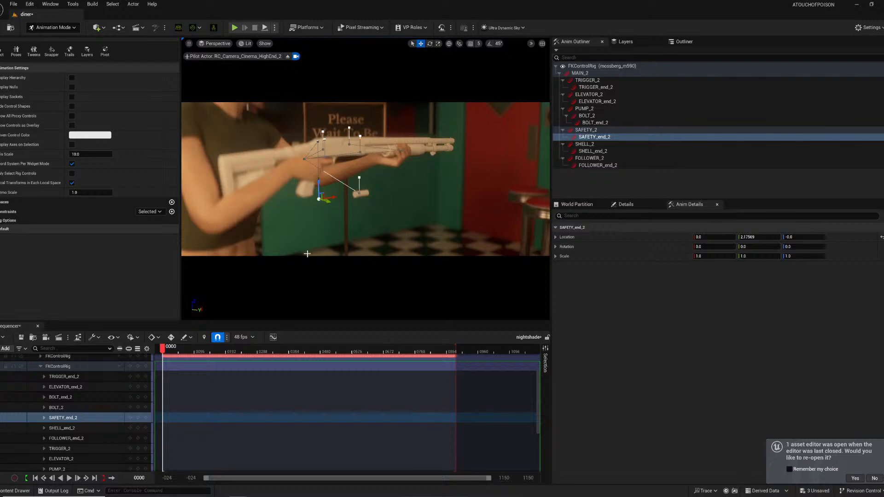
pyautogui.hotkey('ctrl', 'z')
pyautogui.click(123, 427)
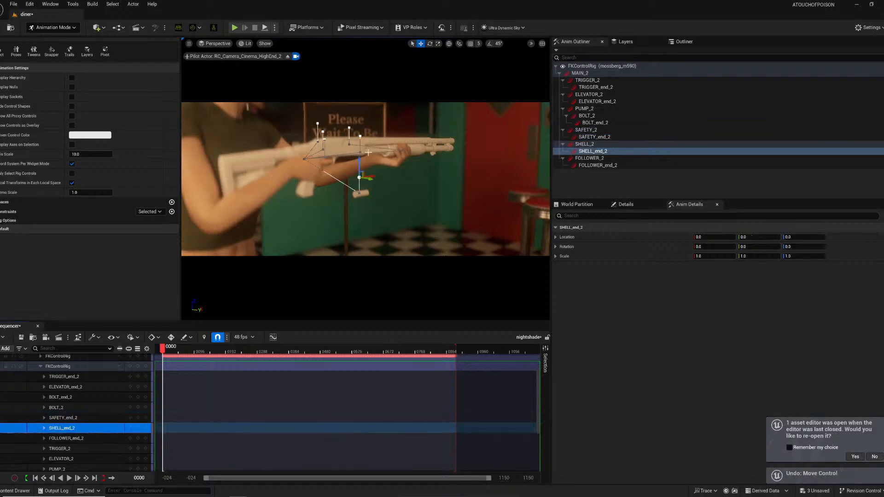
pyautogui.moveTo(357, 160); pyautogui.dragTo(361, 151)
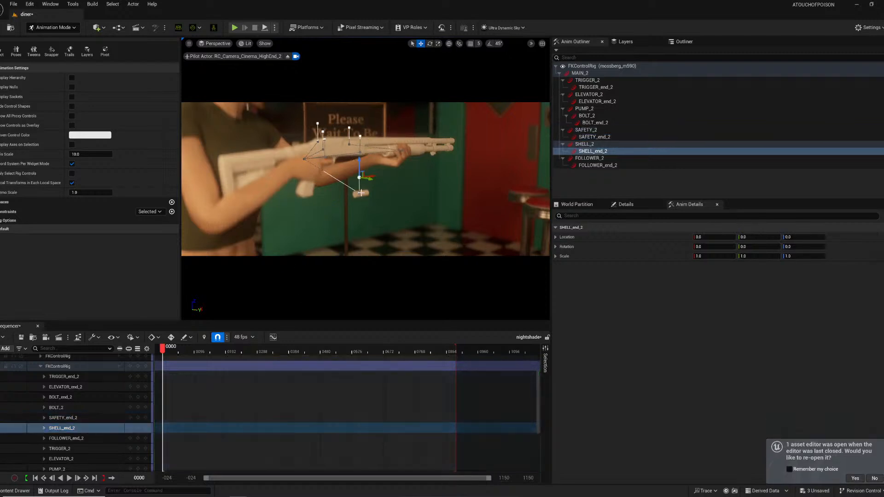
# - Move the loose shell up into the shotgun with the SHELL_2 control, about -1.62 in Y, and return to Selection Mode
pyautogui.click(364, 193)
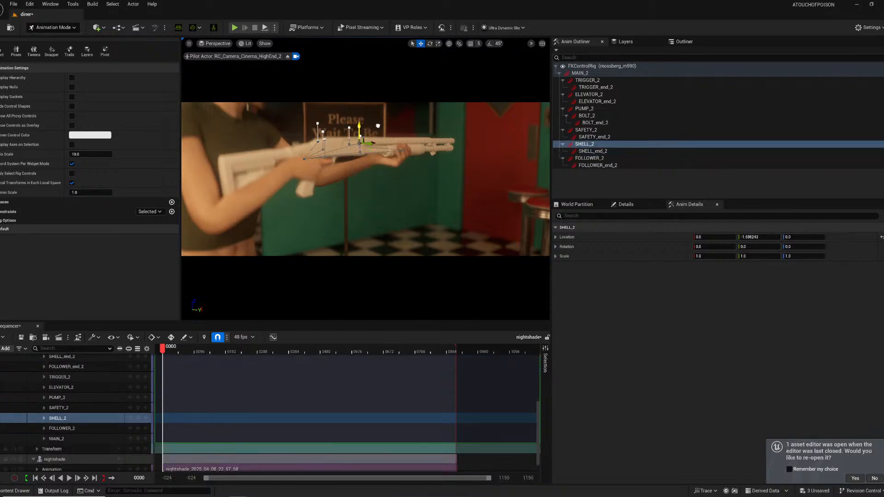
pyautogui.scroll(2, 93, 377)
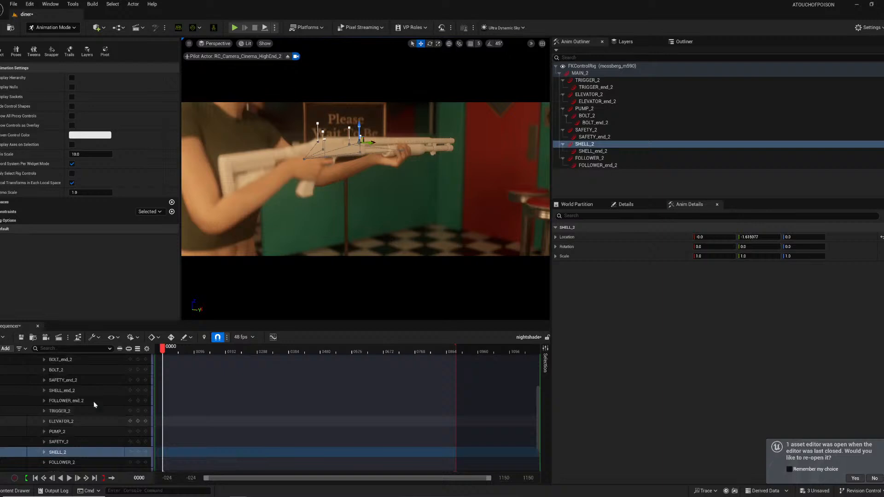
pyautogui.click(74, 28)
pyautogui.click(78, 41)
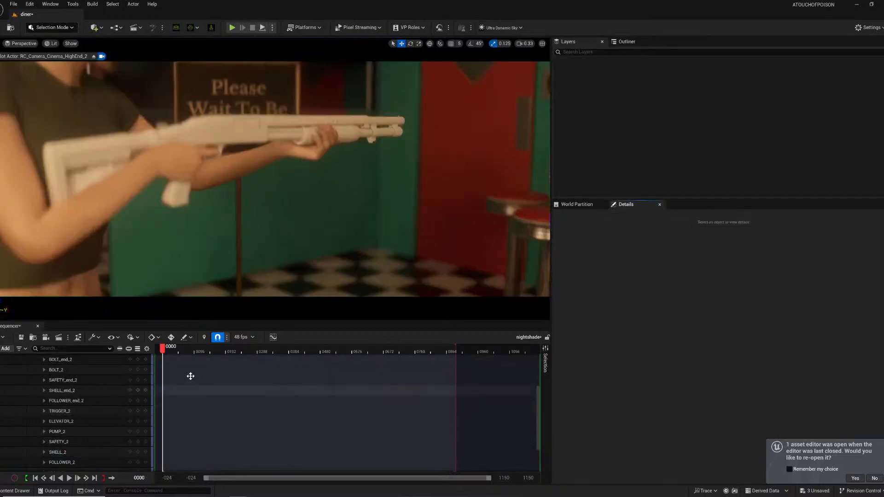
# - Play back the sequence and nudge the mossberg_m590 upward in the character's hands at frame 0360
pyautogui.press('space')
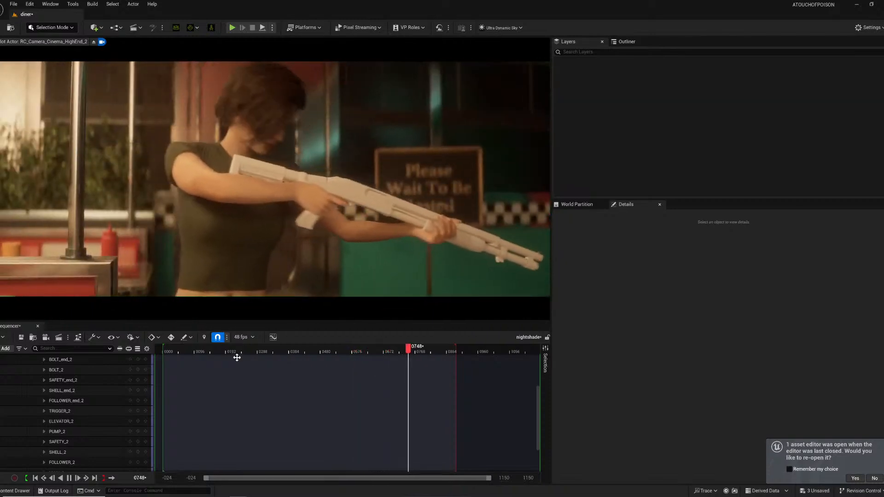
pyautogui.click(178, 351)
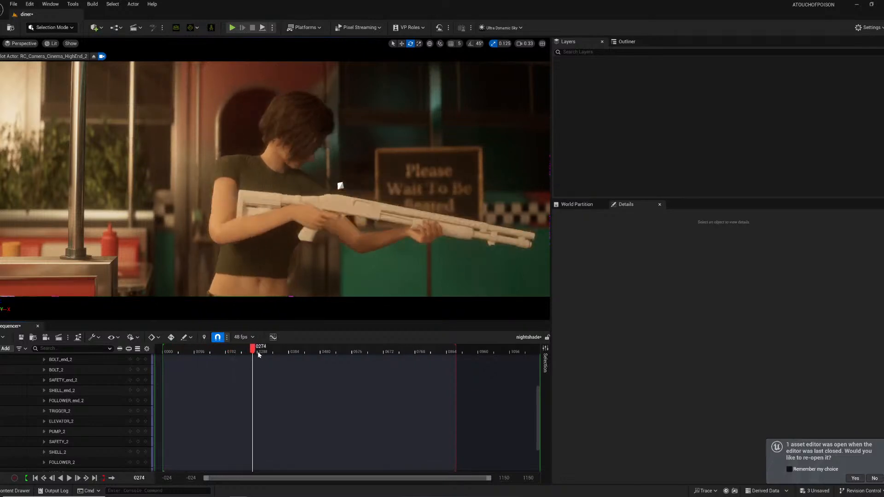
pyautogui.moveTo(258, 354); pyautogui.dragTo(282, 351)
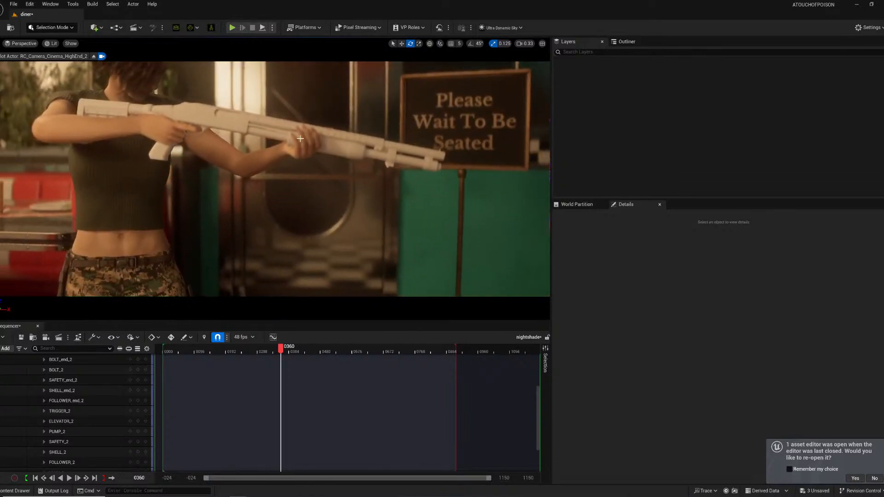
pyautogui.click(243, 142)
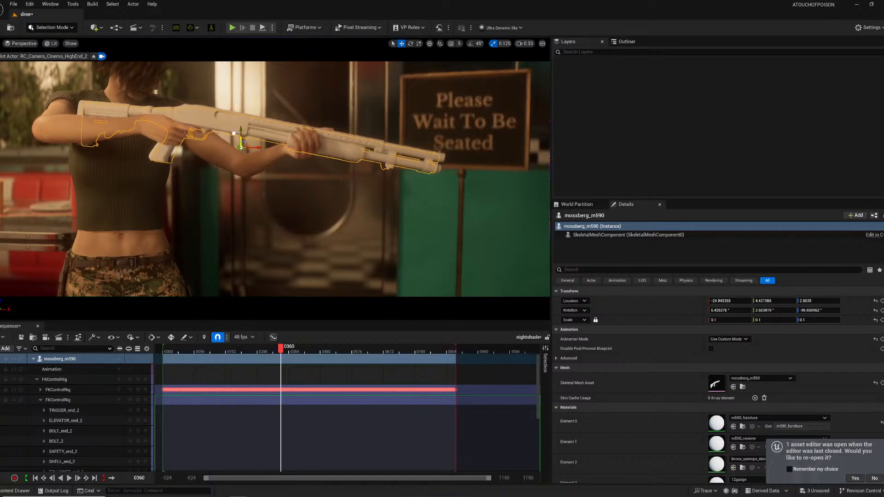
pyautogui.moveTo(231, 134); pyautogui.dragTo(240, 129)
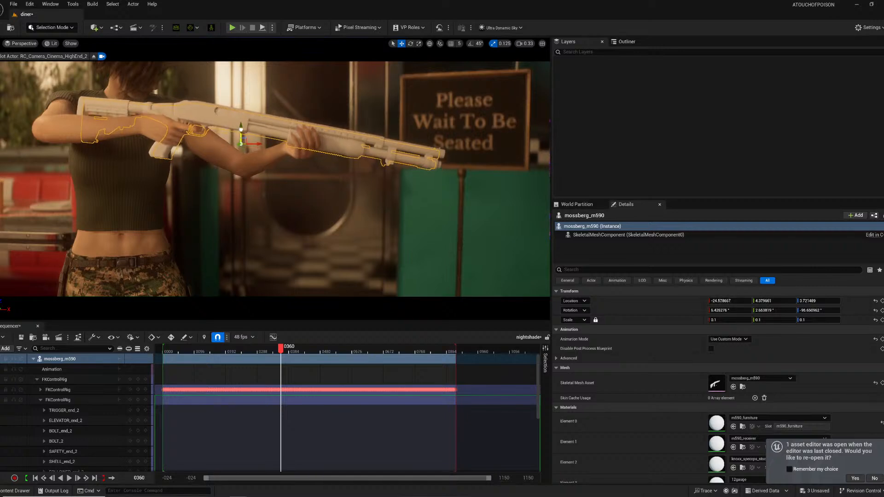
# - Pull the piloted cinema camera back to frame the character's upper body together with the shotgun
pyautogui.click(317, 206)
pyautogui.moveTo(316, 206); pyautogui.dragTo(345, 198, button='right')
pyautogui.press('s')
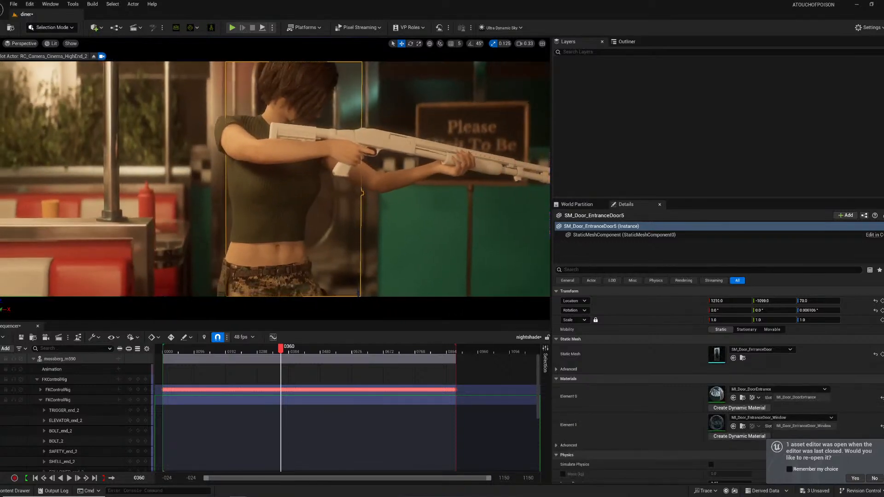
# - Review the sequence and lower the mossberg_m590 in the character's hands at frame 0070, to location about -24.70, 4.27, 2.88
pyautogui.click(193, 345)
pyautogui.press('space')
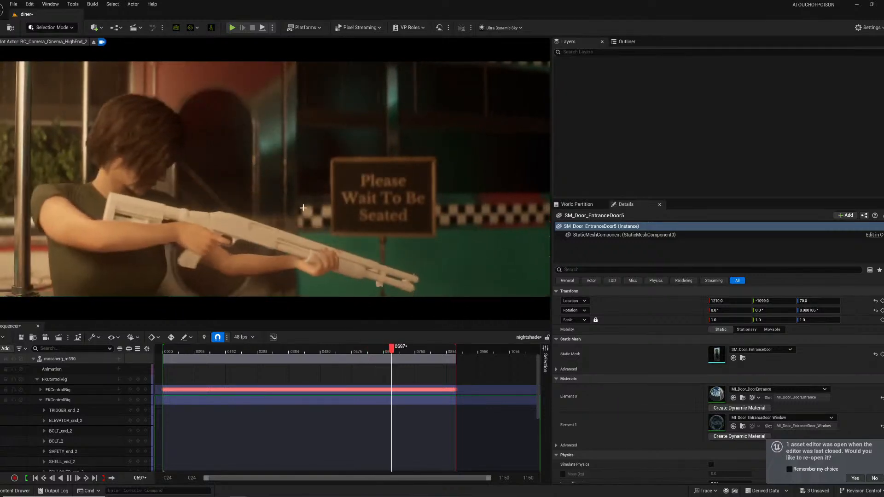
pyautogui.moveTo(363, 350)
pyautogui.mouseDown()
pyautogui.moveTo(319, 349)
pyautogui.moveTo(354, 341)
pyautogui.mouseUp()
pyautogui.click(227, 344)
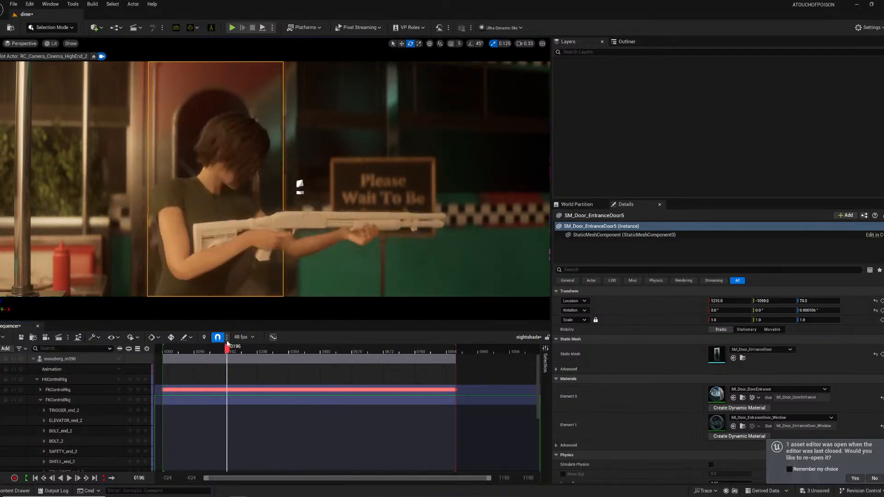
pyautogui.moveTo(241, 346); pyautogui.dragTo(186, 346)
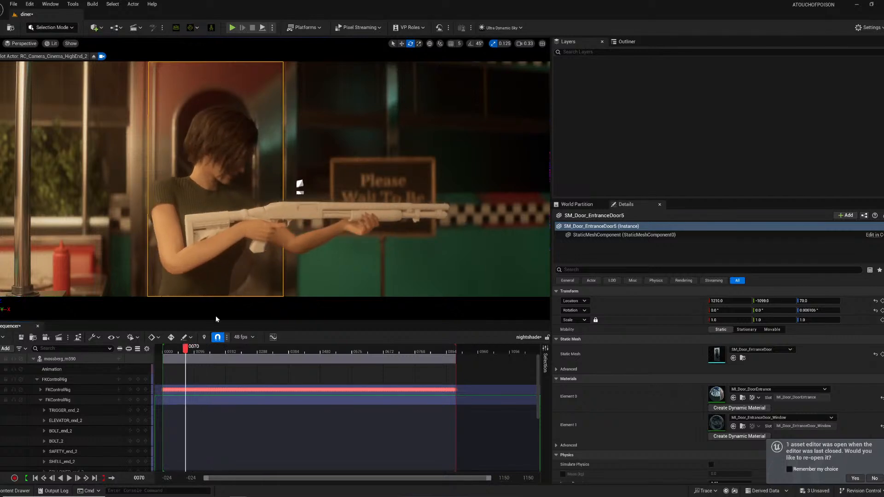
pyautogui.click(280, 207)
pyautogui.press('w')
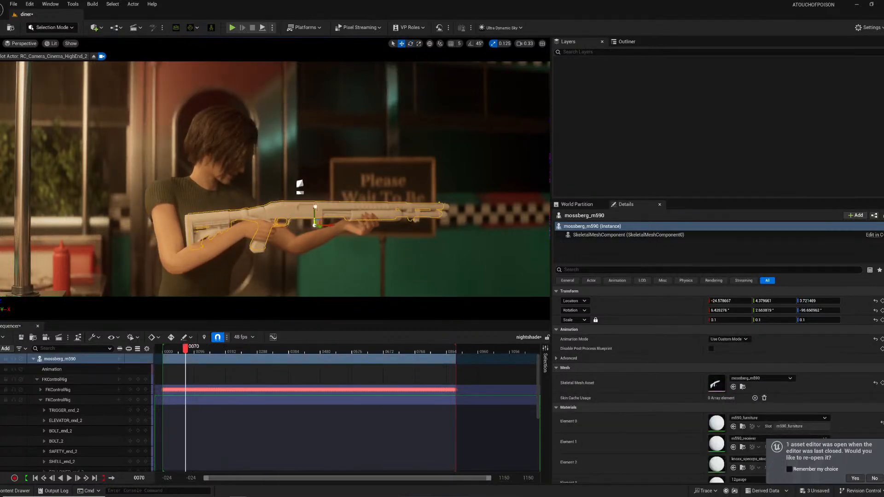
pyautogui.moveTo(315, 207); pyautogui.dragTo(313, 209)
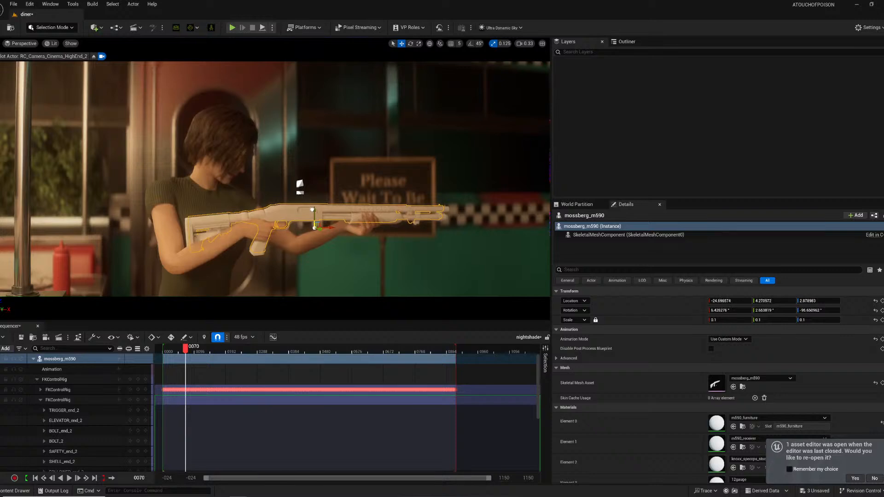
# - Select the nightshade character, return the playhead to frame 0004 and save all modified files
pyautogui.click(207, 173)
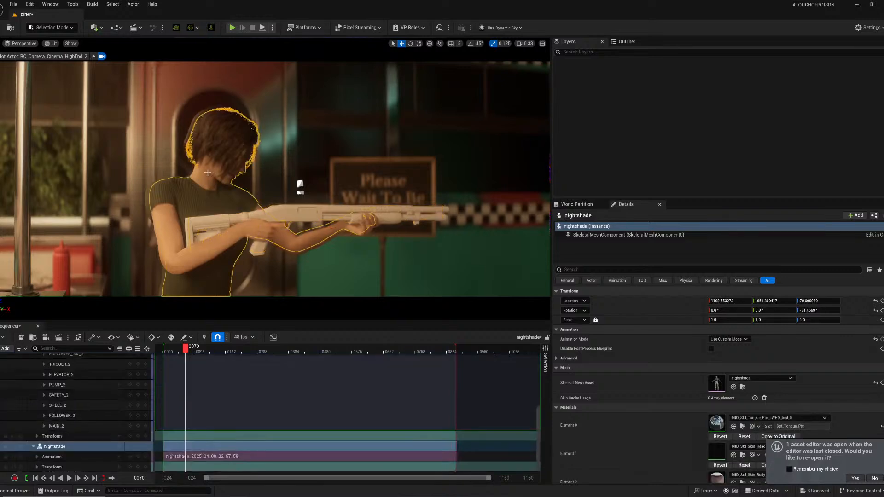
pyautogui.rightClick(217, 158)
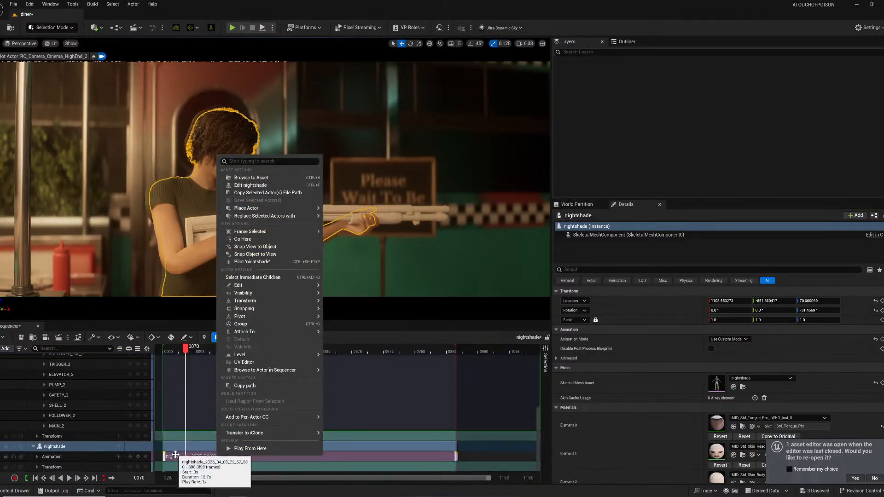
pyautogui.click(165, 349)
pyautogui.moveTo(165, 349); pyautogui.dragTo(163, 351)
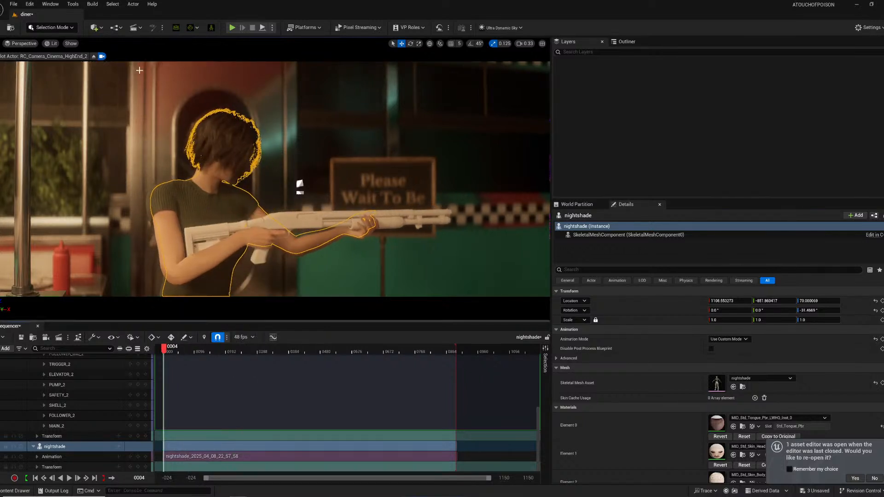
pyautogui.click(11, 4)
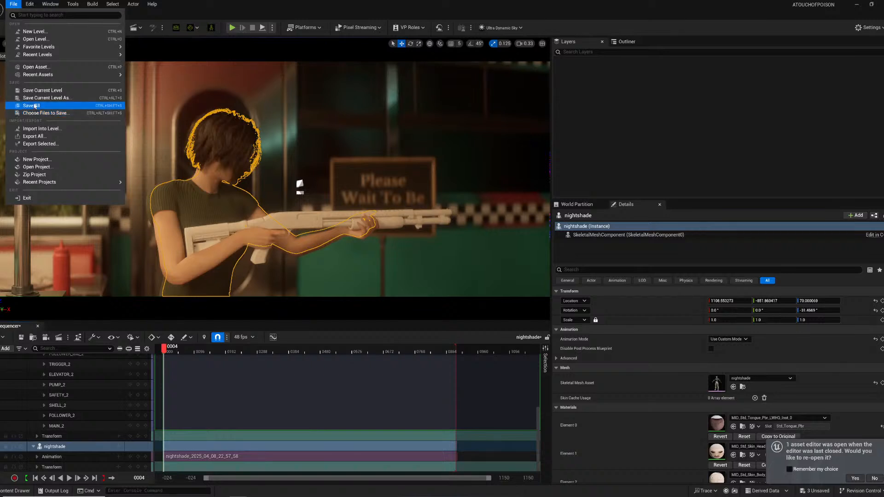
pyautogui.click(35, 107)
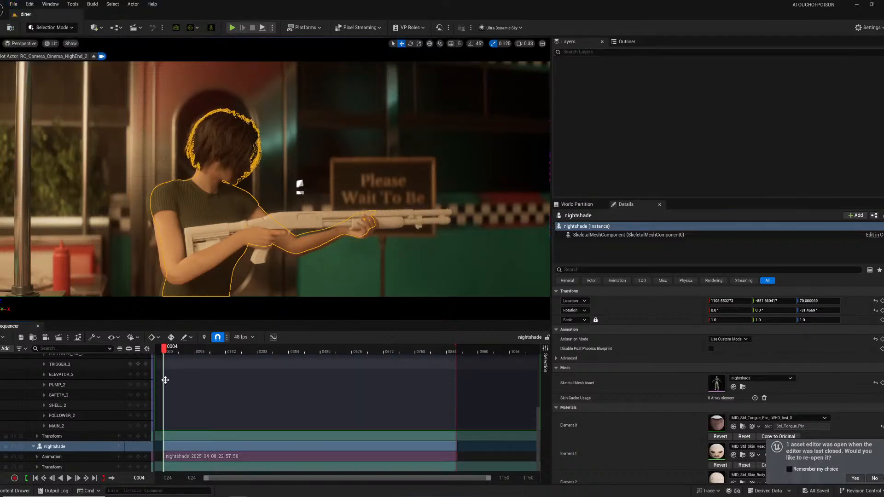
# - Open nightshade's animation from its Sequencer track and examine the character's hand pose up close at the start of the animation
pyautogui.rightClick(169, 456)
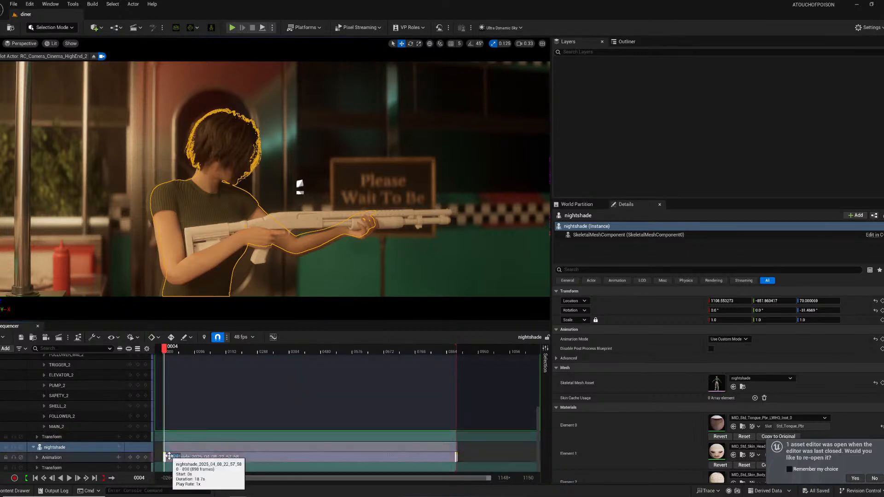
pyautogui.moveTo(233, 251)
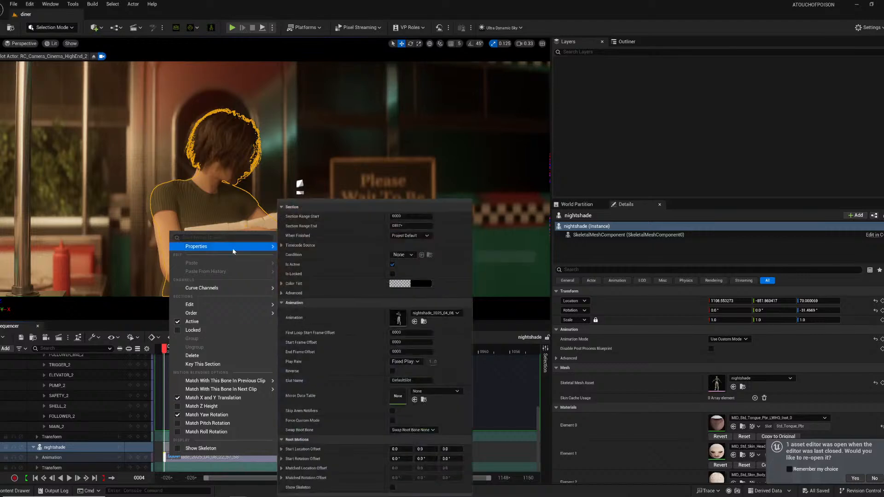
pyautogui.press('Escape')
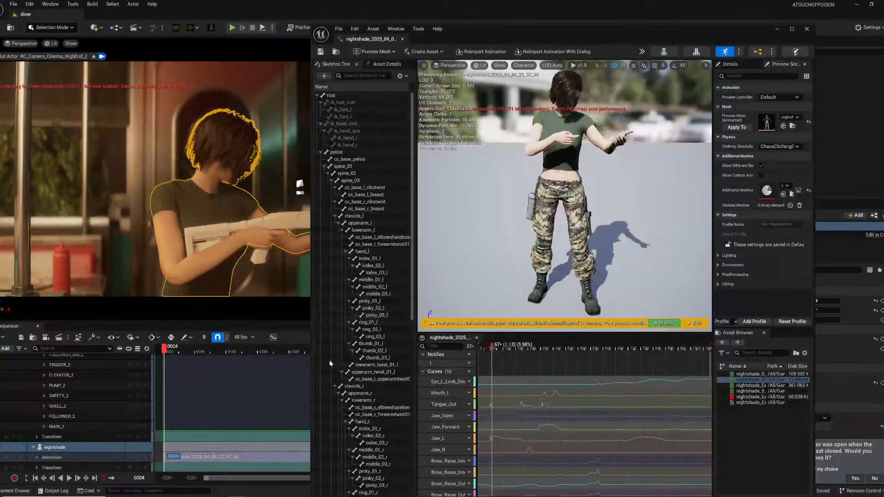
pyautogui.click(481, 346)
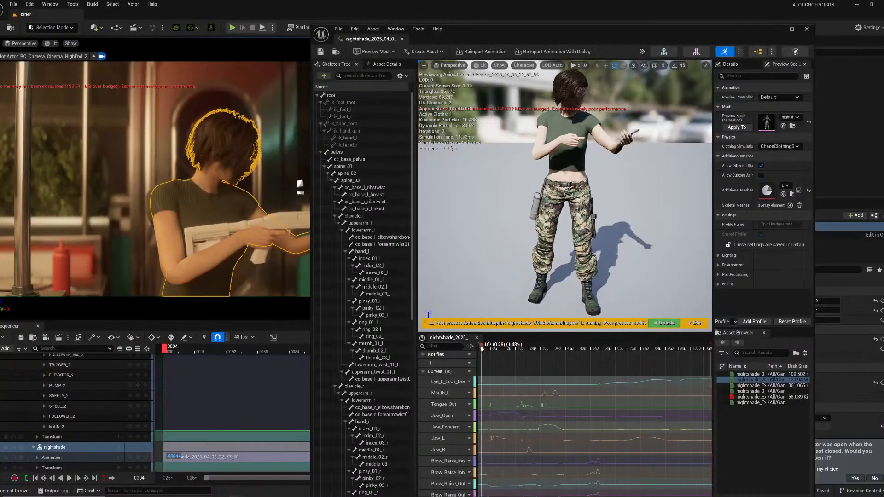
pyautogui.moveTo(479, 348); pyautogui.dragTo(482, 350)
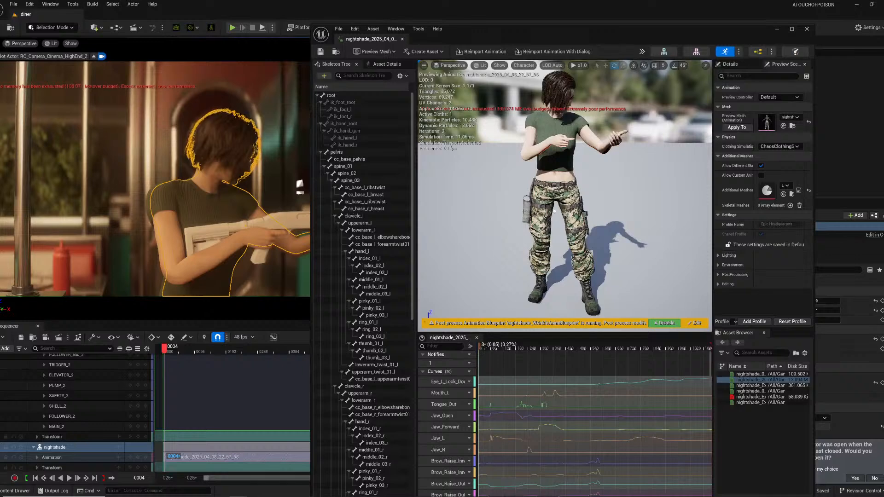
pyautogui.moveTo(554, 211)
pyautogui.mouseDown(button='right')
pyautogui.moveTo(640, 188)
pyautogui.moveTo(573, 202)
pyautogui.moveTo(577, 209)
pyautogui.moveTo(557, 225)
pyautogui.moveTo(617, 200)
pyautogui.moveTo(573, 210)
pyautogui.moveTo(557, 228)
pyautogui.mouseUp(button='right')
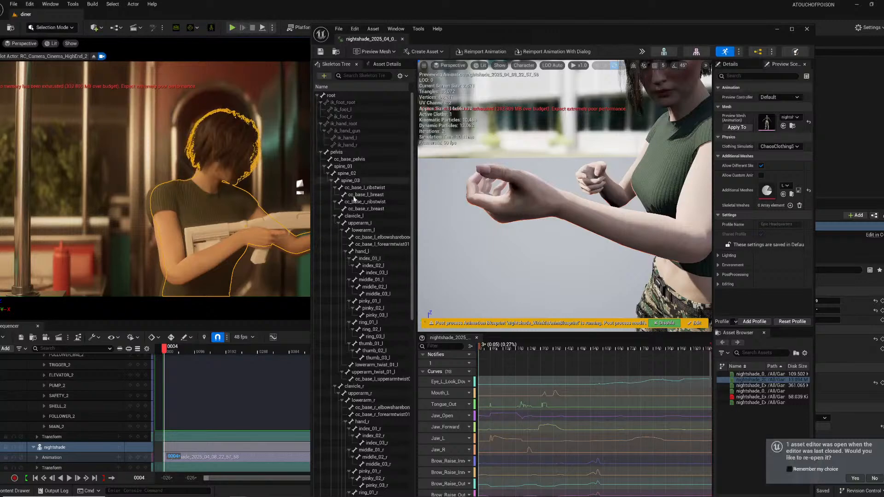
# - Locate the thumb_01_r and thumb_01_l bones in the skeleton hierarchy, and close the animation editor
pyautogui.scroll(-3, 374, 324)
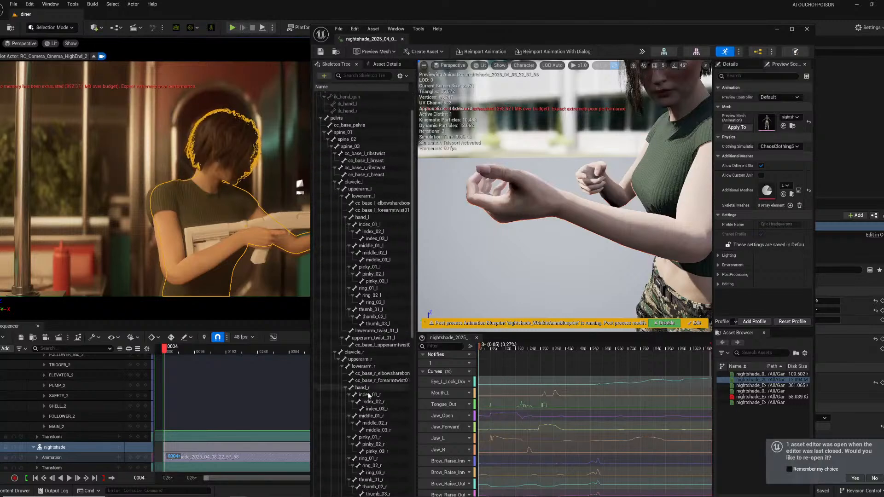
pyautogui.scroll(-3, 375, 424)
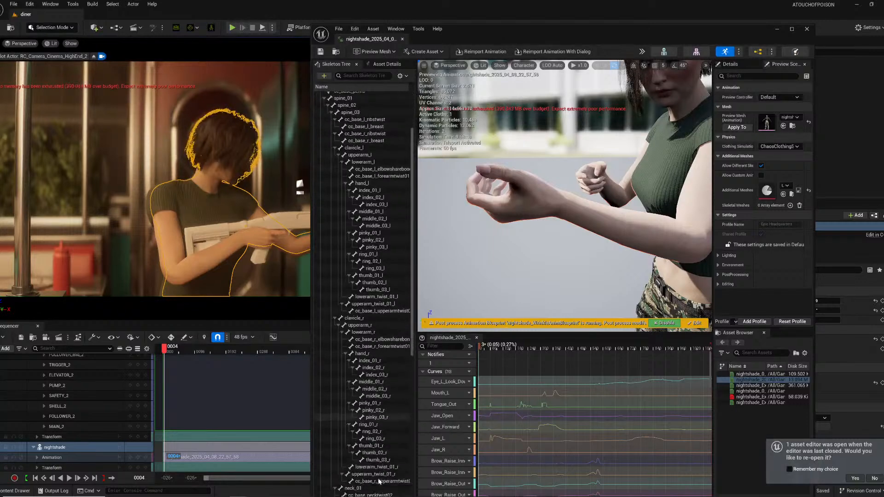
pyautogui.click(374, 446)
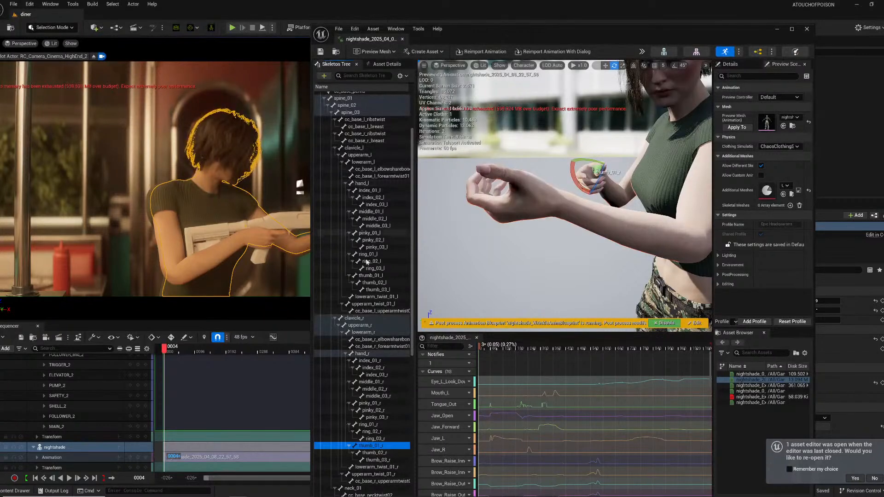
pyautogui.click(365, 278)
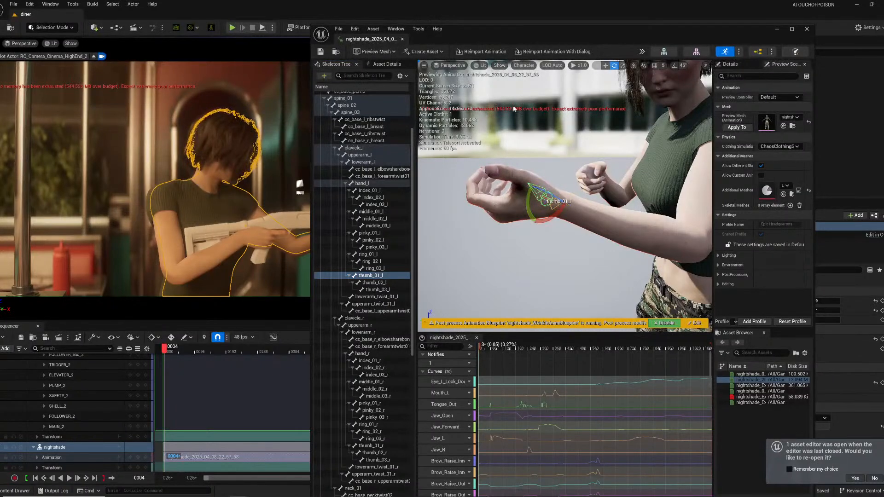
pyautogui.click(403, 42)
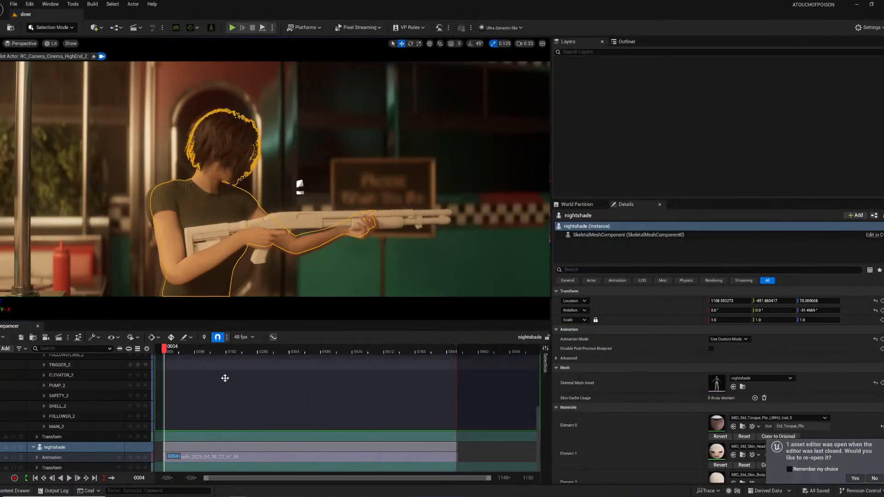
# - Play back the sequence and raise the mossberg_m590 in the character's hands at frame 0431, to location about -24.4, 4.2, 3.6
pyautogui.press('space')
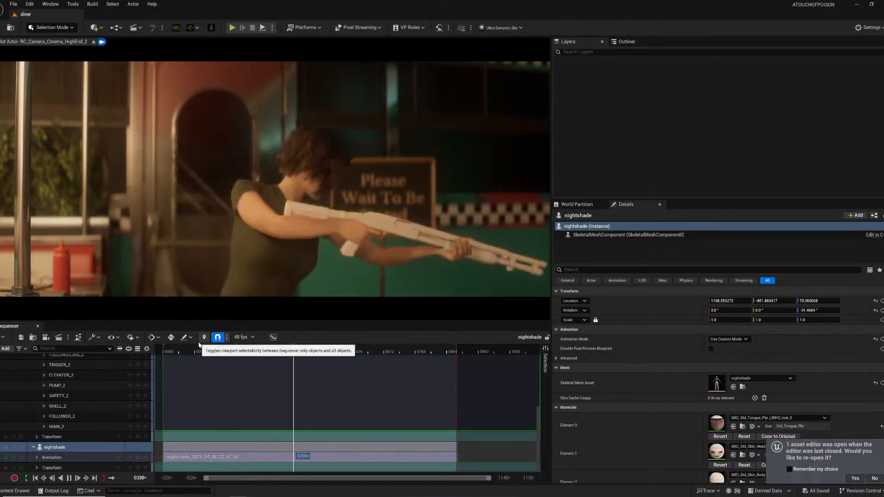
pyautogui.press('space')
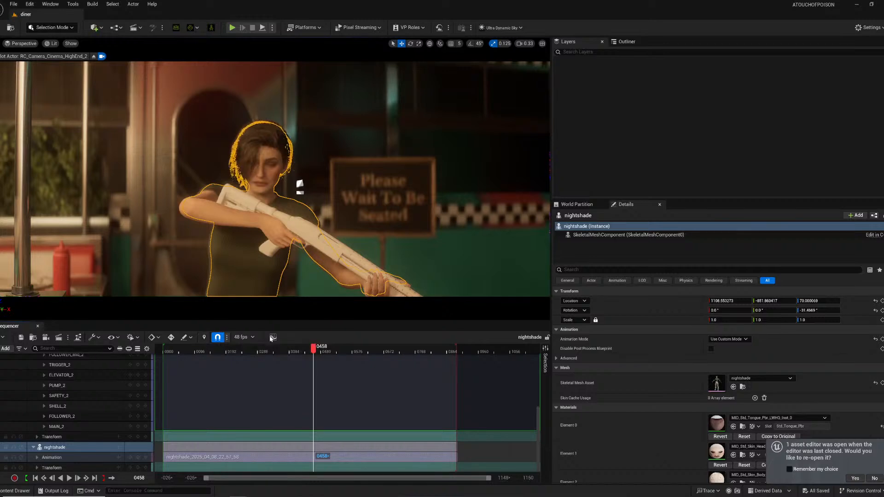
pyautogui.moveTo(312, 350); pyautogui.dragTo(305, 349)
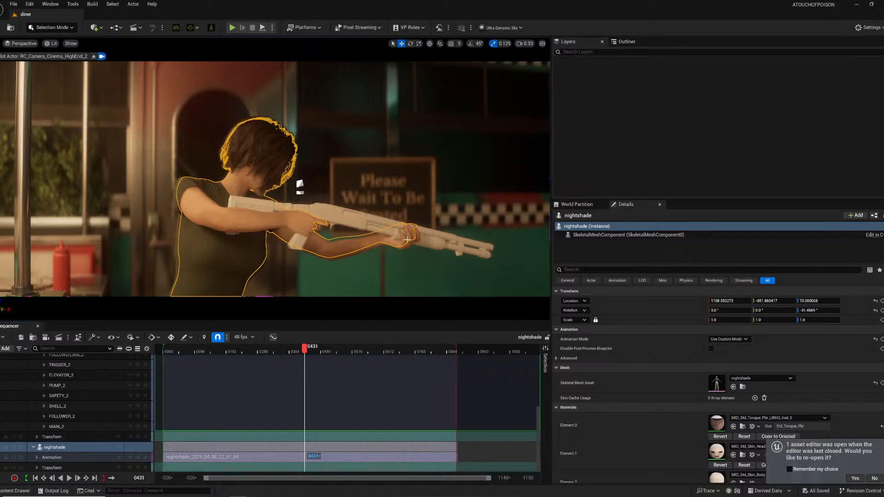
pyautogui.click(371, 222)
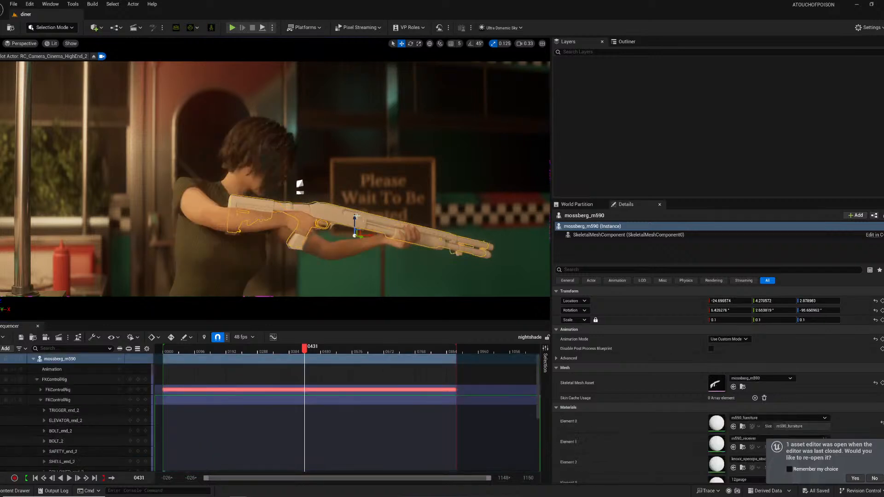
pyautogui.moveTo(356, 216); pyautogui.dragTo(357, 213)
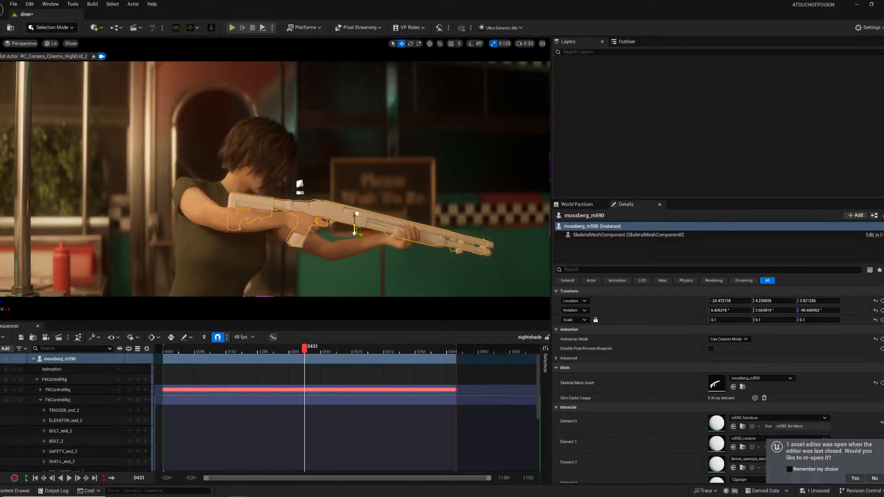
# - Replay the sequence from frame 0232, move the piloted cinema camera closer to the character at frame 0503, and check the framing at frame 0280
pyautogui.click(241, 348)
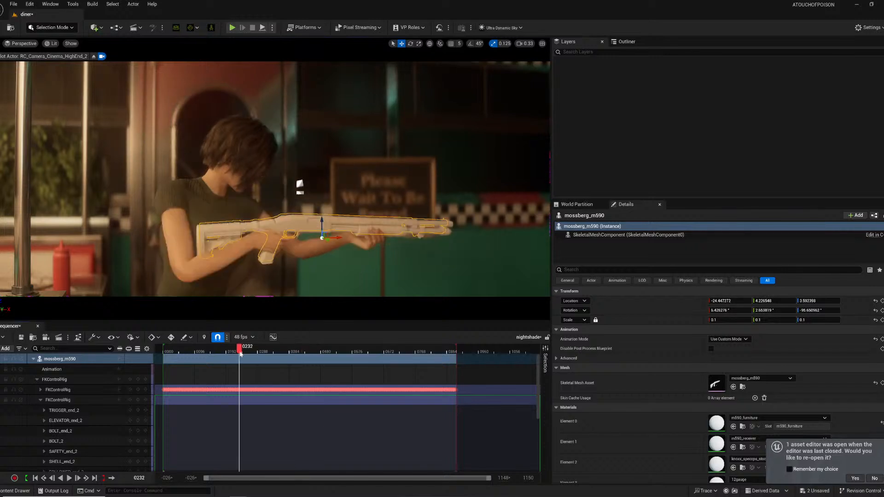
pyautogui.press('space')
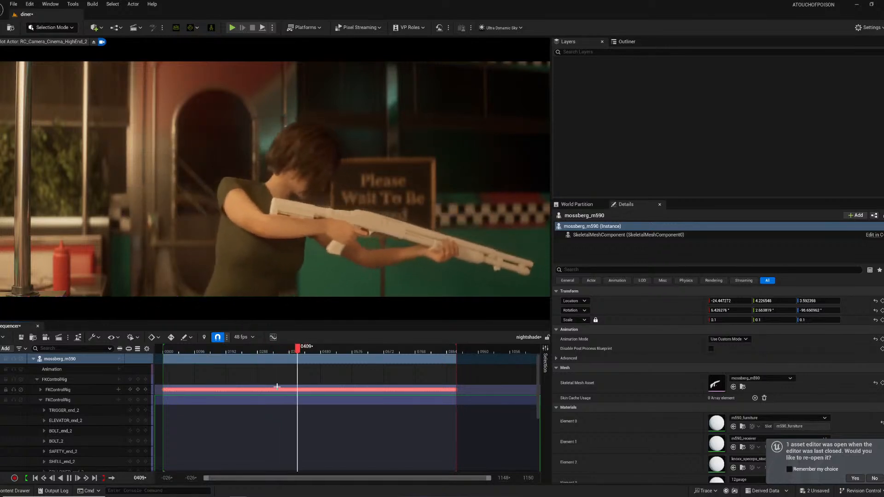
pyautogui.press('space')
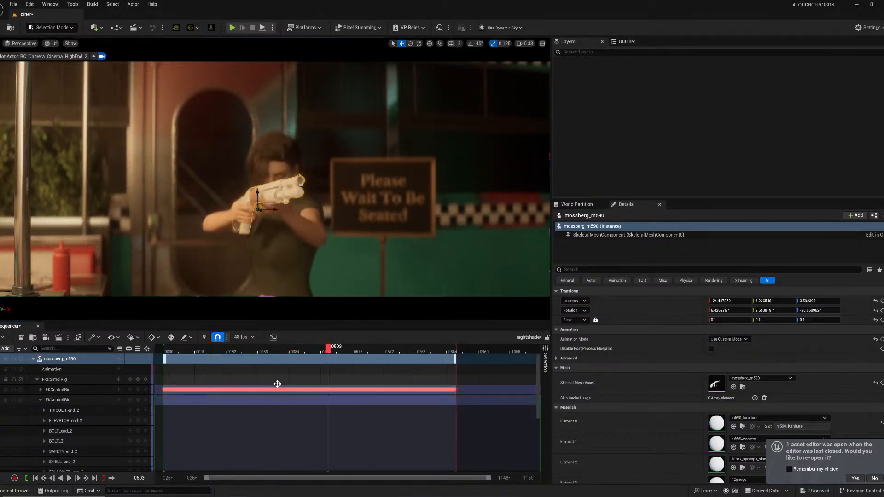
pyautogui.moveTo(292, 257); pyautogui.dragTo(366, 256, button='right')
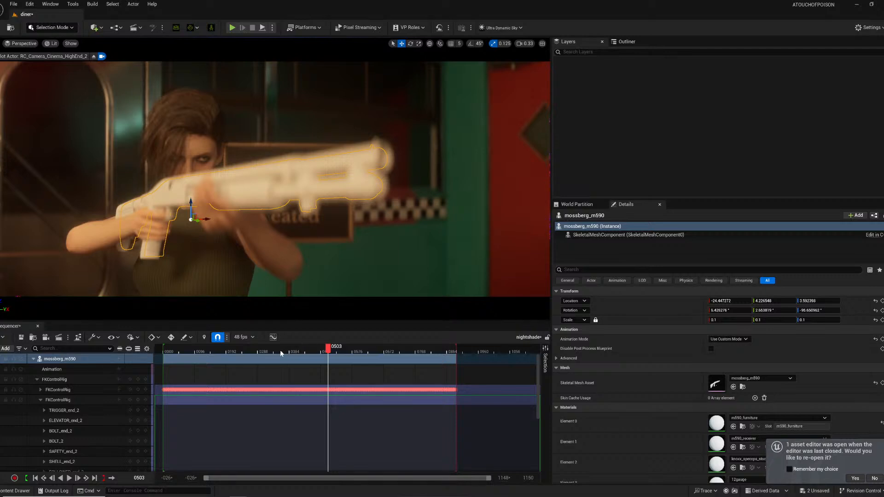
pyautogui.moveTo(280, 352); pyautogui.dragTo(255, 352)
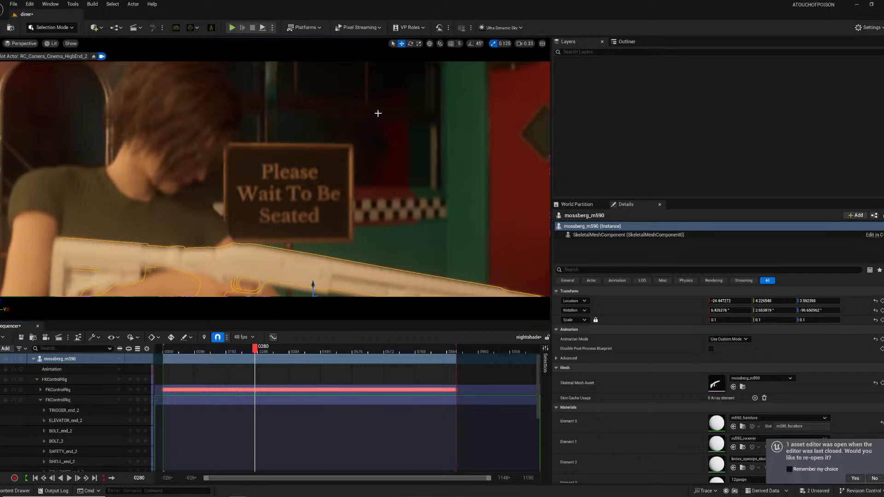
pyautogui.click(18, 491)
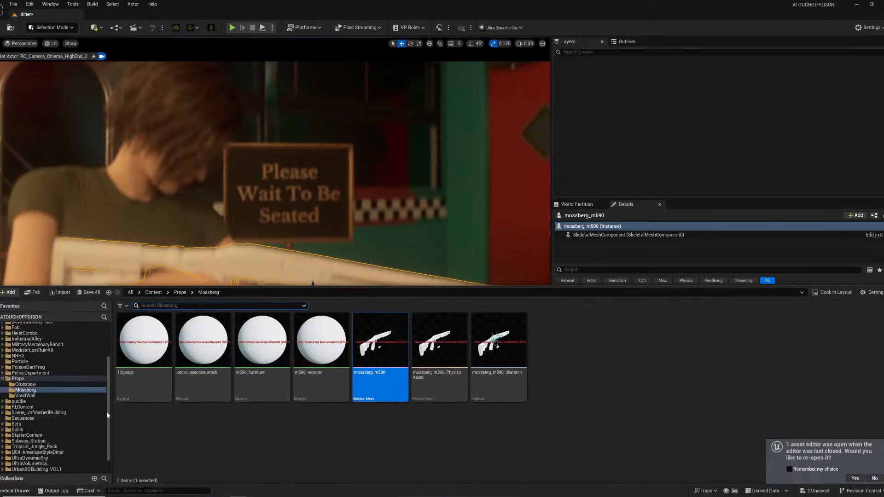
pyautogui.moveTo(110, 405); pyautogui.dragTo(111, 354)
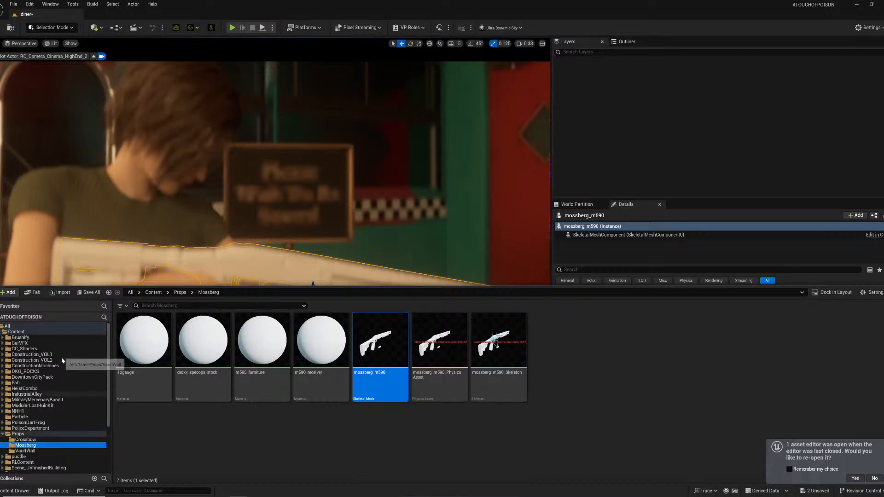
pyautogui.click(29, 332)
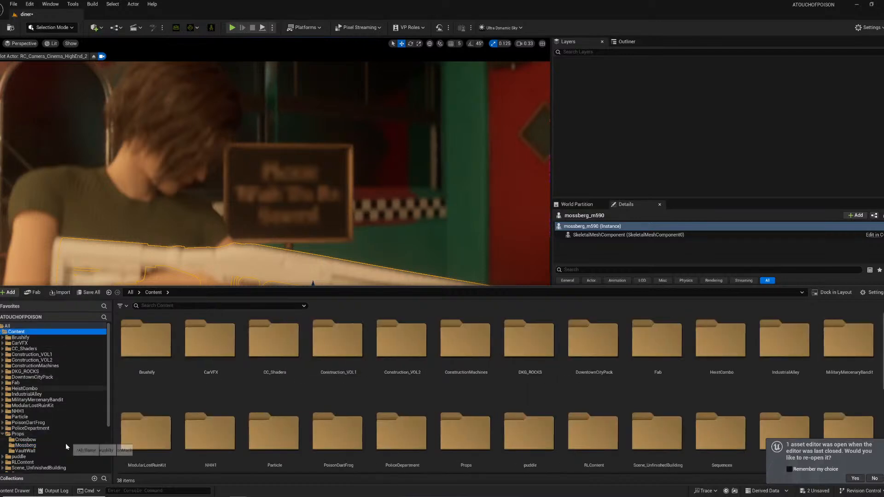
pyautogui.scroll(-4, 64, 444)
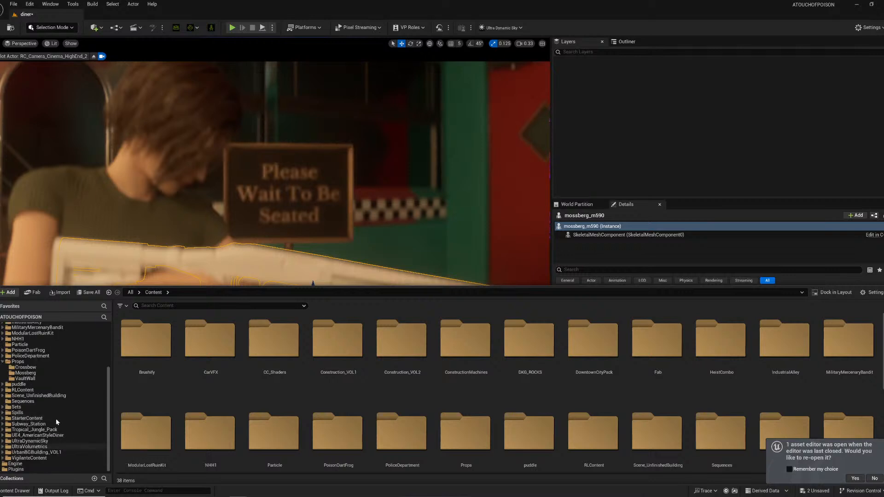
pyautogui.click(19, 490)
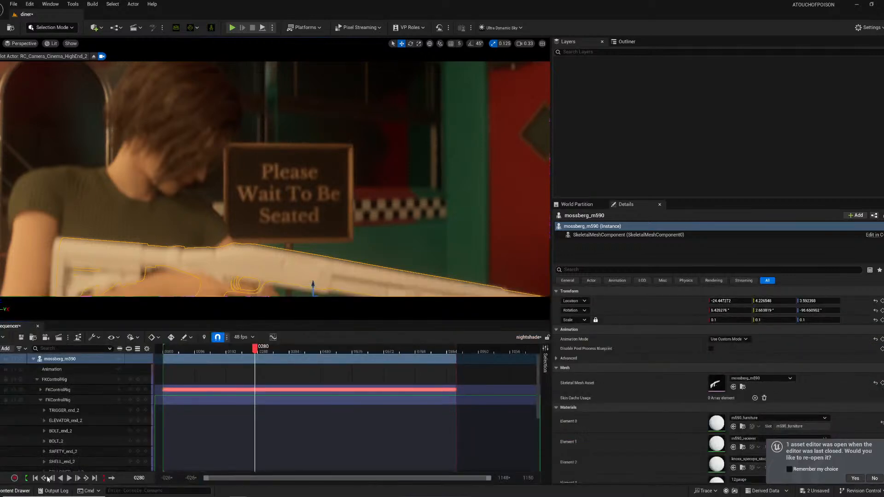
# - Collapse the mossberg_m590 and nightshade tracks and add the RC_Camera_Cinema_HighEnd_2 camera to the sequence
pyautogui.click(33, 359)
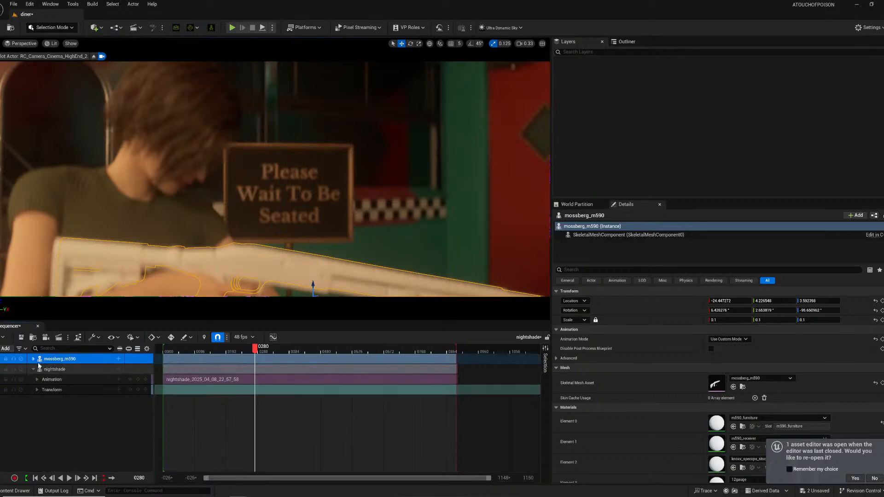
pyautogui.click(34, 369)
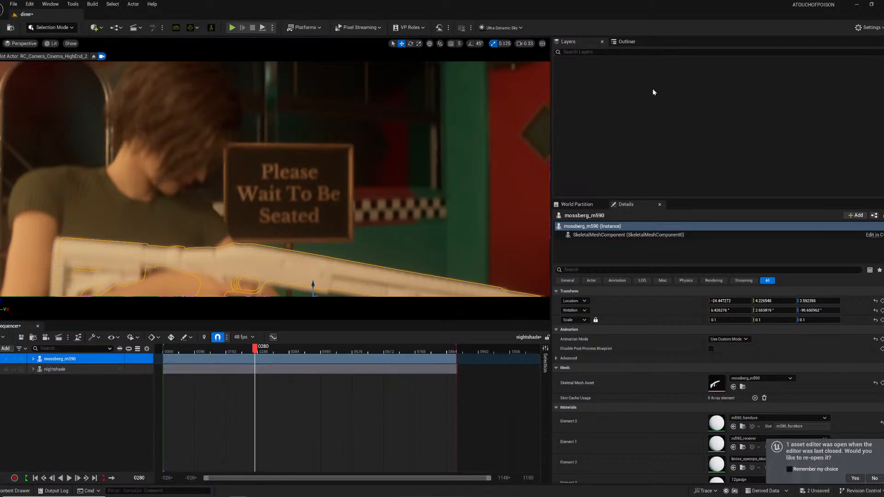
pyautogui.click(626, 42)
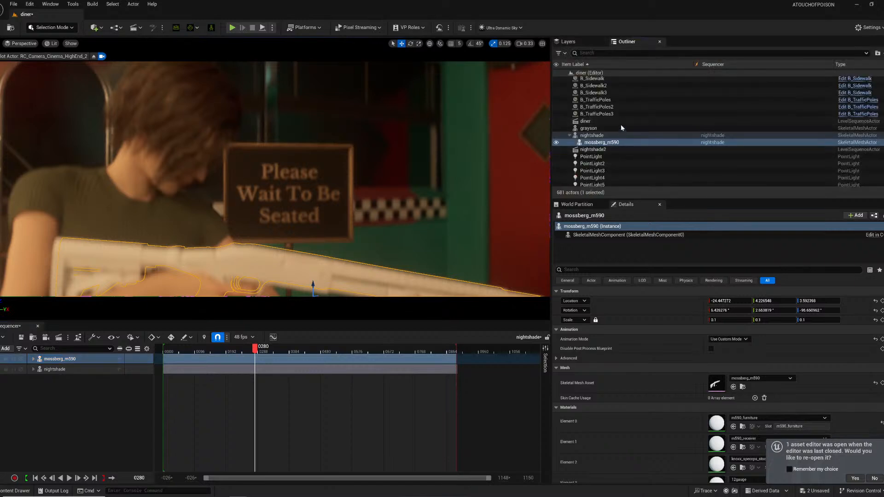
pyautogui.scroll(-3, 615, 145)
pyautogui.scroll(-3, 615, 148)
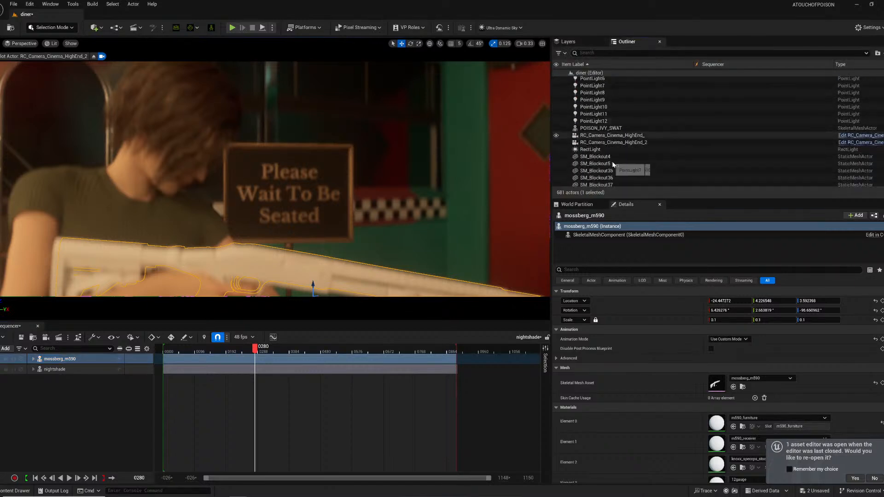
pyautogui.click(620, 135)
pyautogui.click(622, 143)
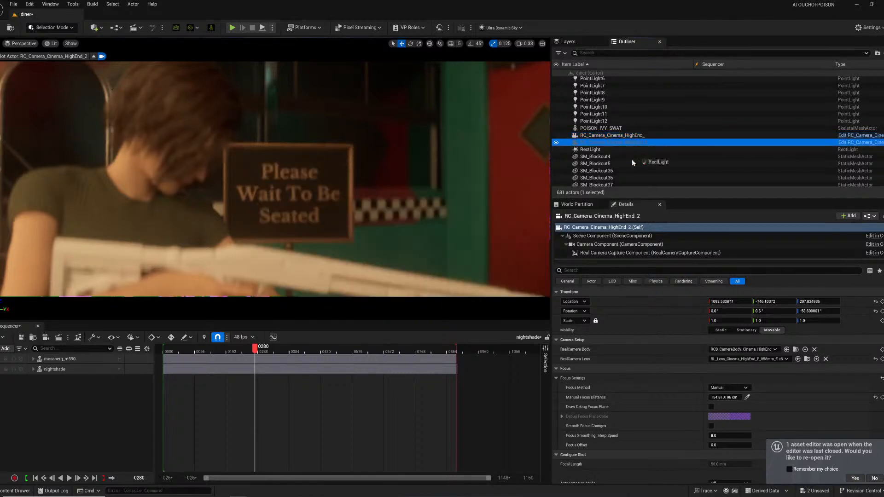
pyautogui.moveTo(92, 405); pyautogui.dragTo(92, 405)
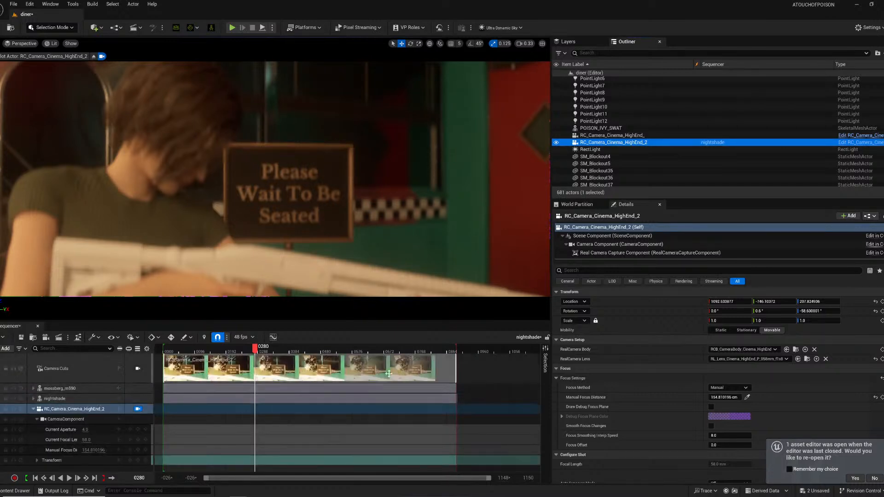
# - Sample the character's head to set the camera's manual focus distance to about 94 cm, and check the focus at frame 0360
pyautogui.click(747, 396)
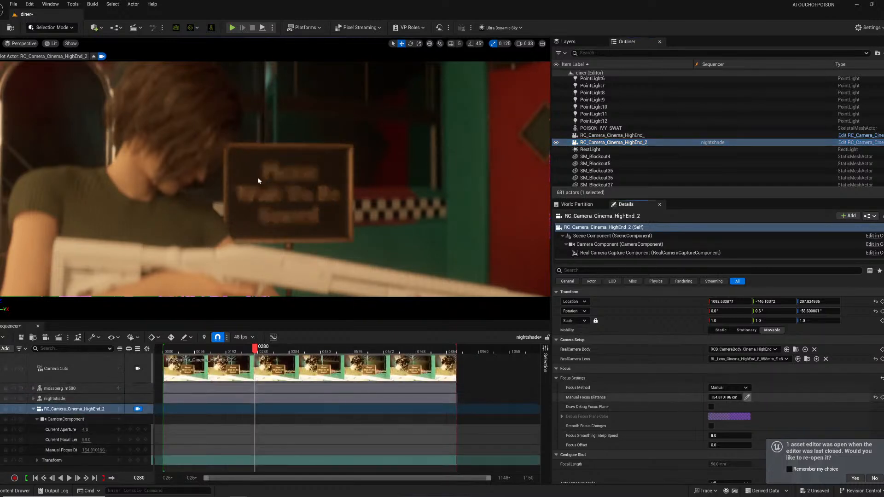
pyautogui.click(177, 129)
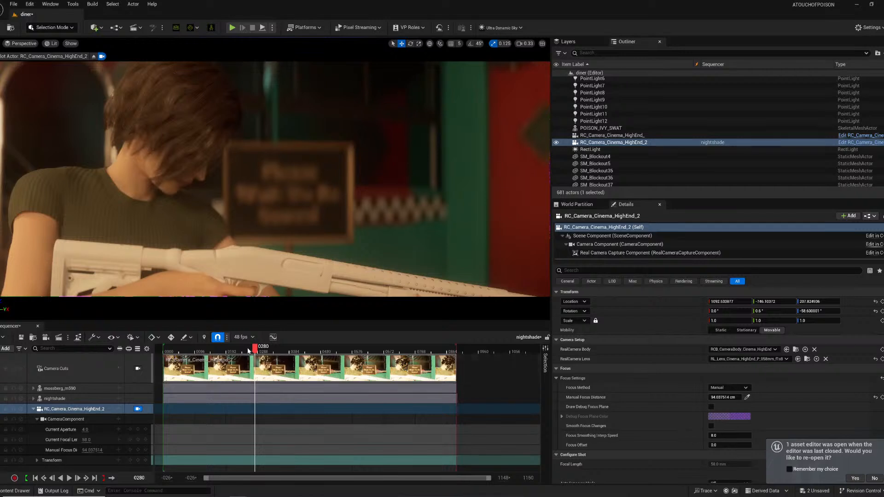
pyautogui.moveTo(248, 351); pyautogui.dragTo(282, 354)
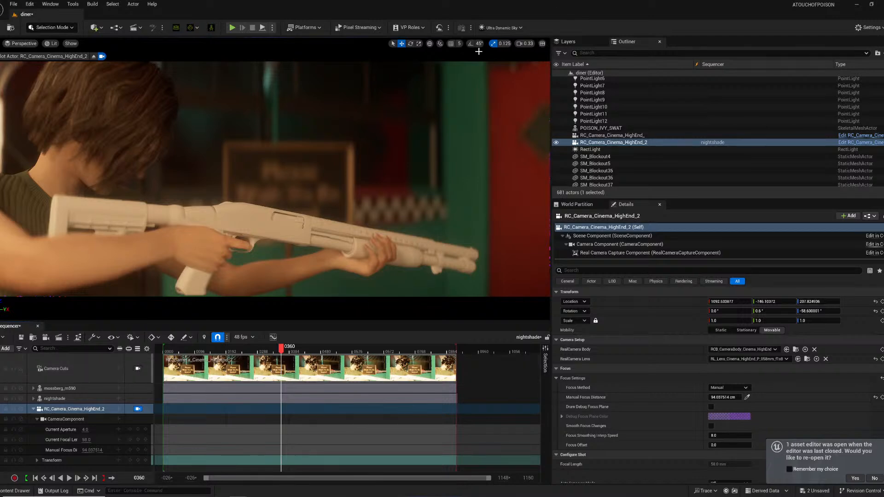
# - Switch the viewport to Cinematic Viewport and view it through the sequence's camera cuts
pyautogui.click(24, 46)
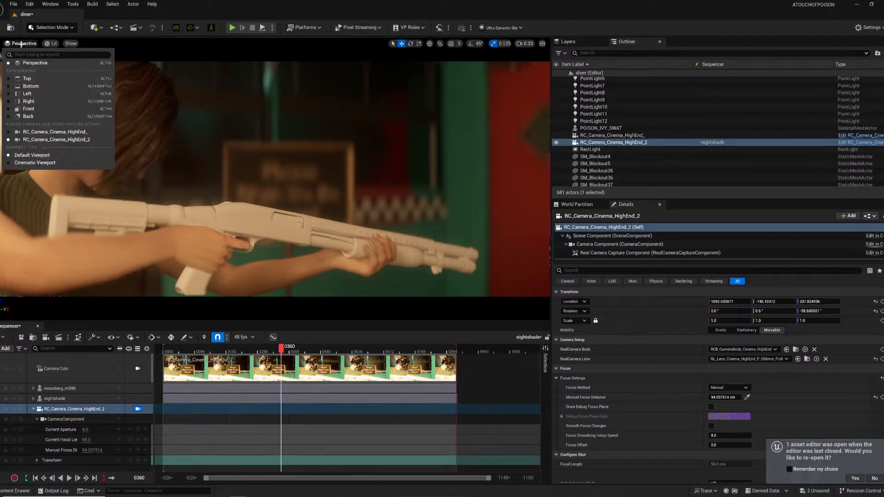
pyautogui.click(27, 159)
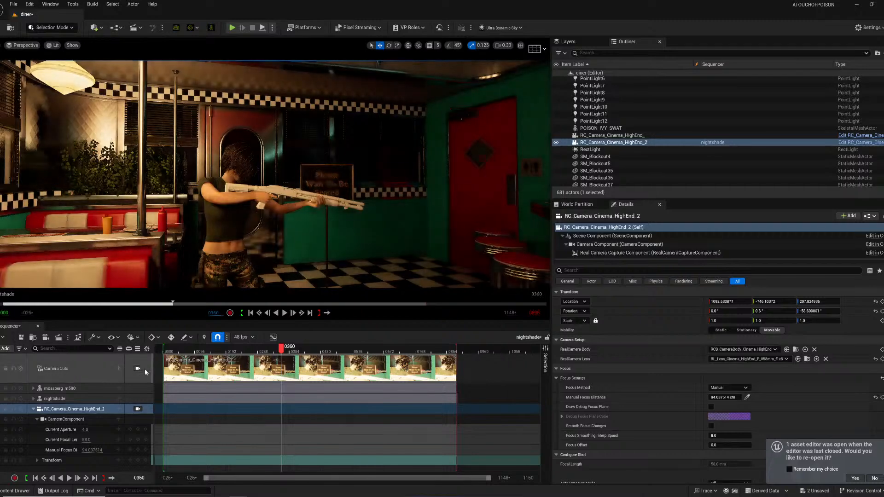
pyautogui.click(138, 369)
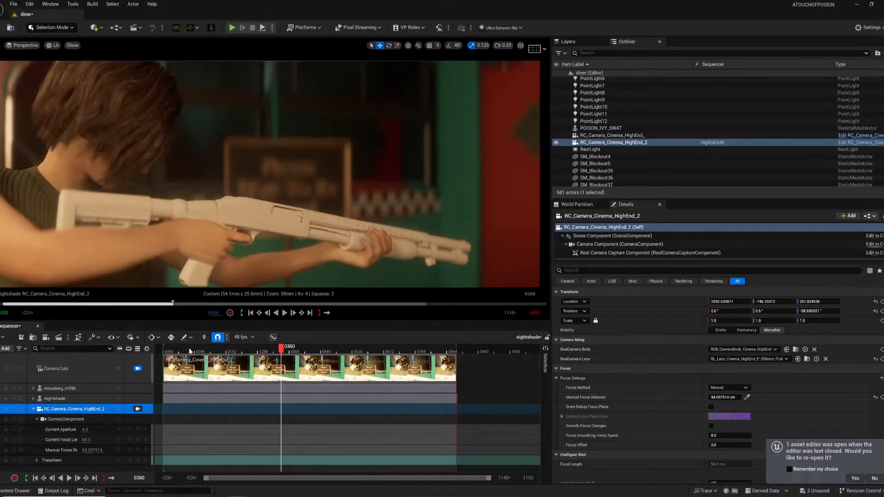
# - Play the sequence from near its start and overlay the Grid (3x3) composition guide on the shot
pyautogui.click(178, 348)
pyautogui.press('space')
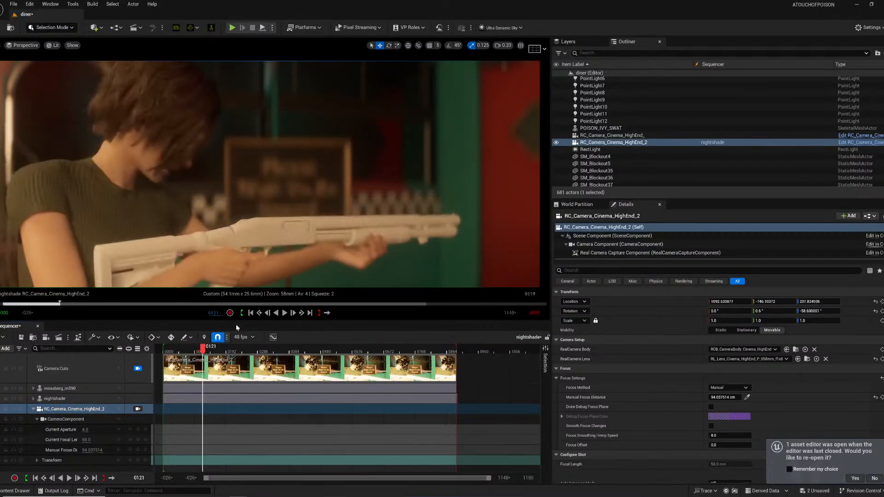
pyautogui.click(536, 49)
pyautogui.click(576, 80)
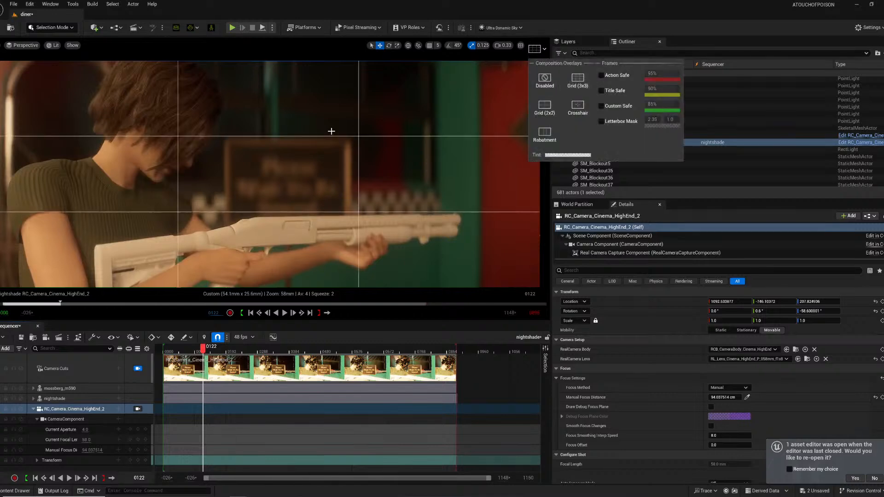
pyautogui.press('space')
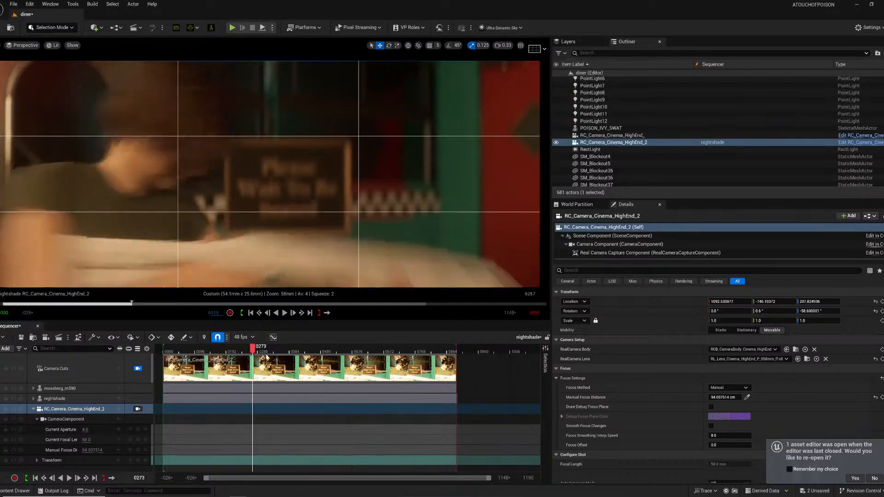
# - Scrub and replay the middle of the sequence repeatedly to examine the character's head turn and gaze, stopping at frame 0445
pyautogui.moveTo(276, 357); pyautogui.dragTo(300, 354)
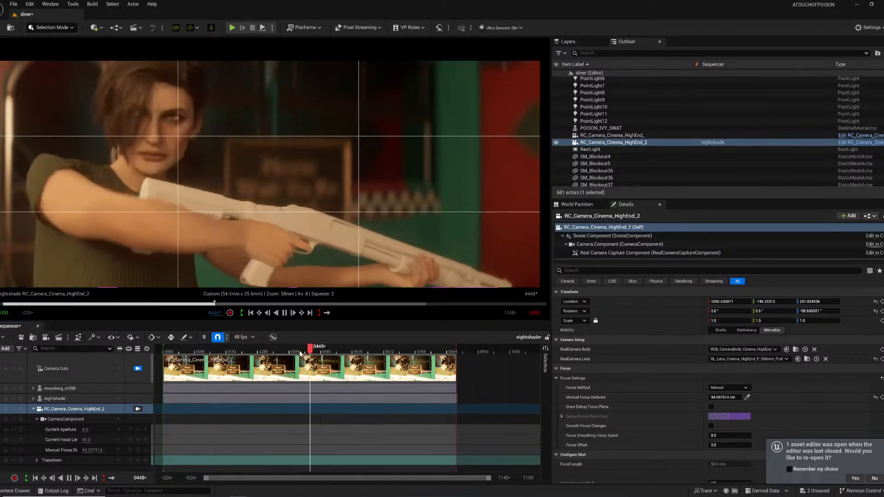
pyautogui.press('space')
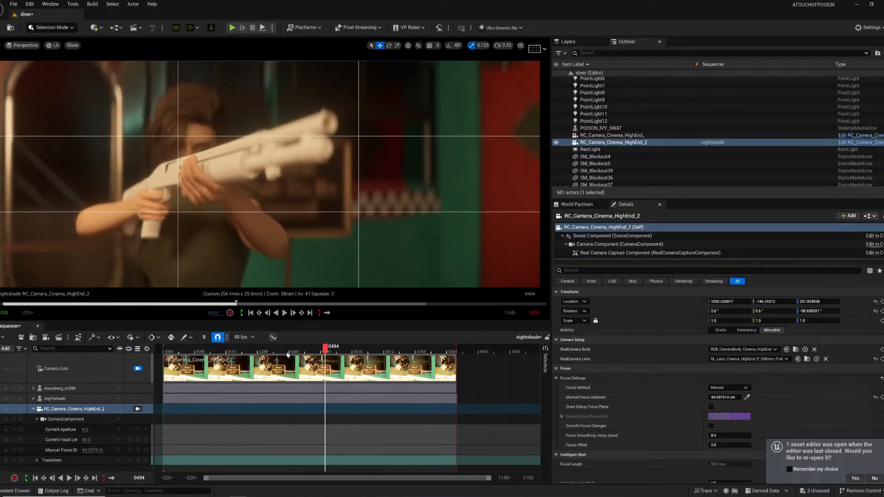
pyautogui.click(288, 354)
pyautogui.press('space')
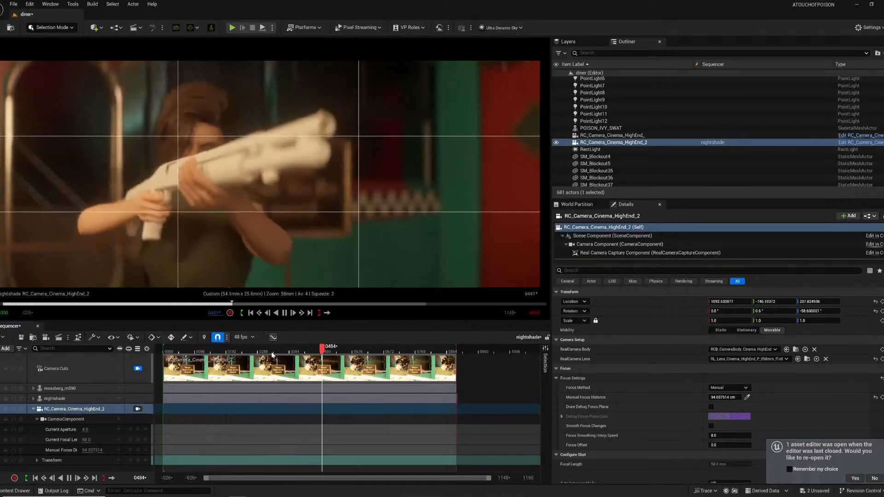
pyautogui.press('space')
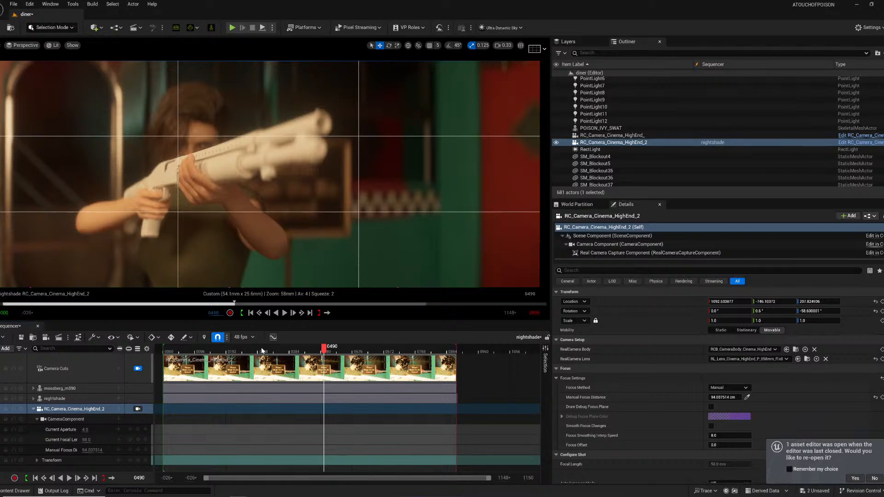
pyautogui.moveTo(261, 350); pyautogui.dragTo(303, 341)
pyautogui.press('space')
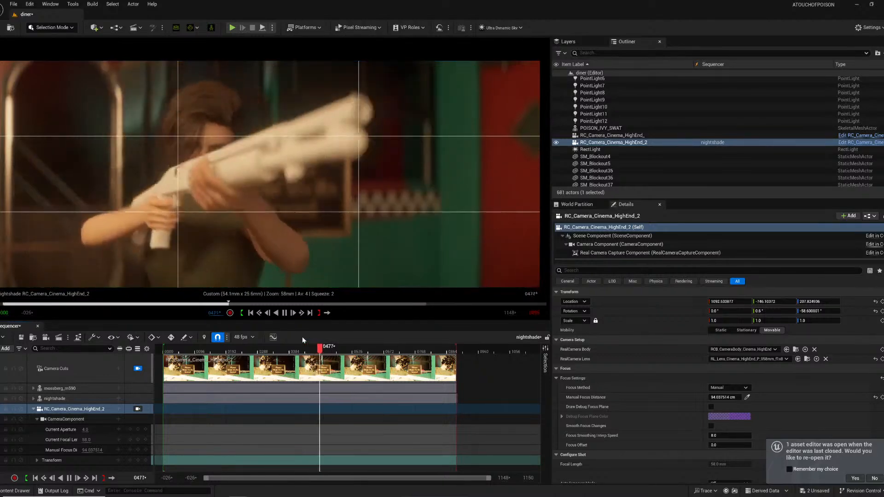
pyautogui.click(245, 352)
pyautogui.press('space')
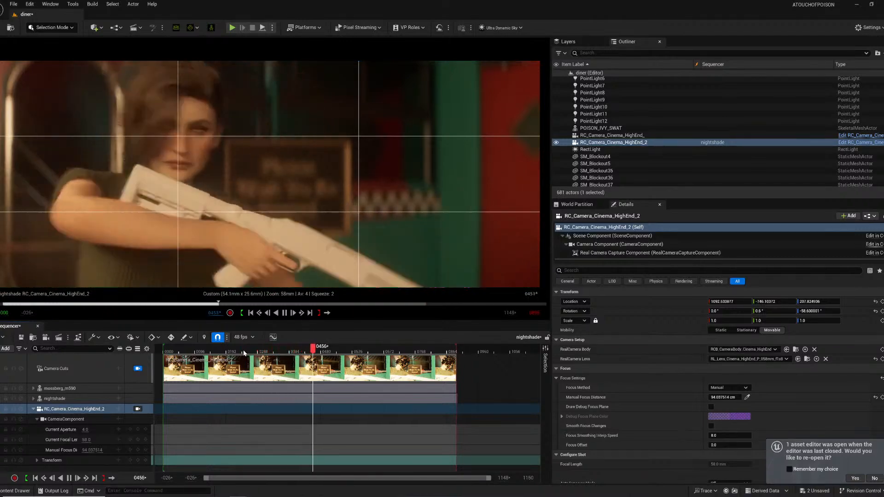
pyautogui.press('space')
pyautogui.moveTo(311, 350); pyautogui.dragTo(310, 352)
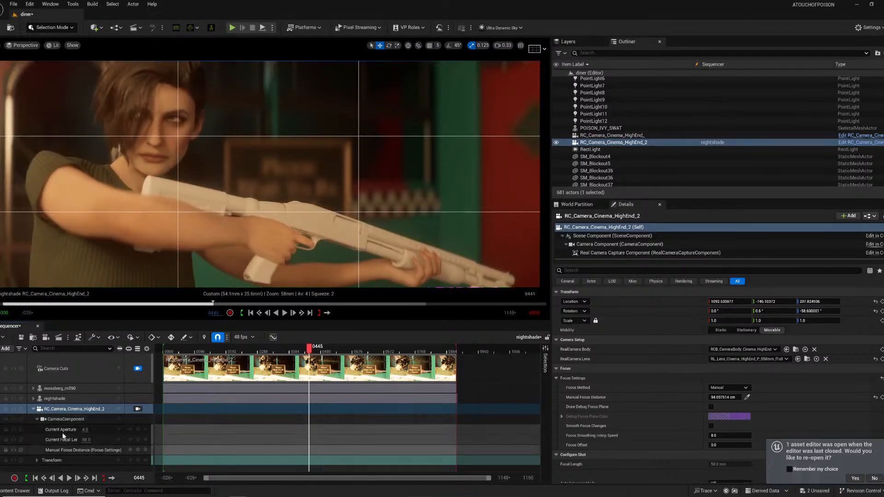
# - Expand the nightshade track and open its animation clip nightshade_2025_04_08_22_57_58 in the animation editor
pyautogui.click(33, 398)
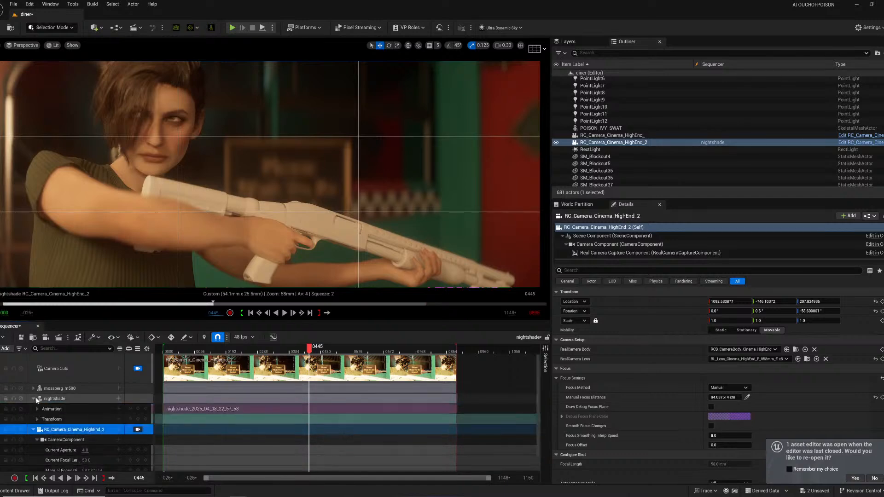
pyautogui.rightClick(311, 409)
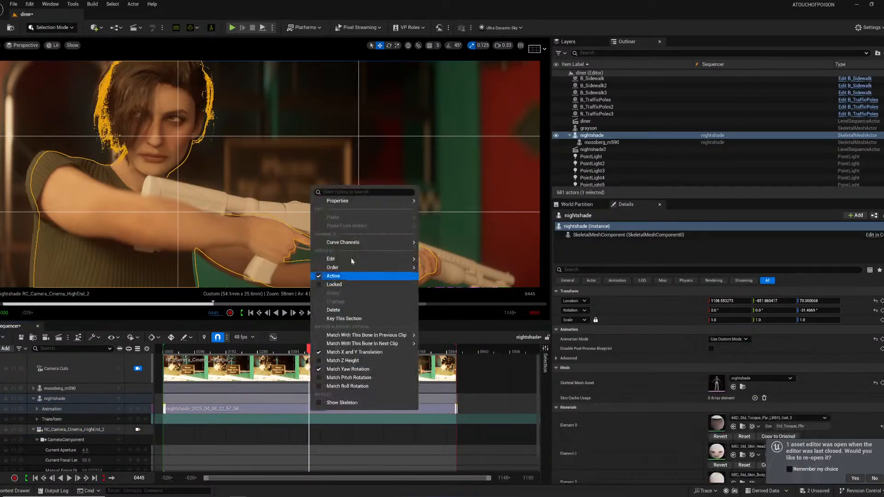
pyautogui.click(535, 313)
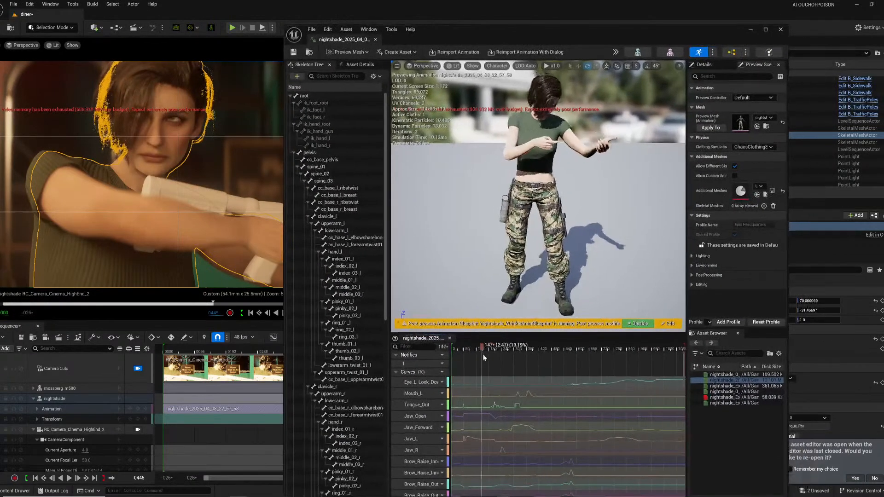
# - Scrub the animation to frame 556 and frame the character's face close up to examine the eyes
pyautogui.moveTo(490, 349); pyautogui.dragTo(569, 362)
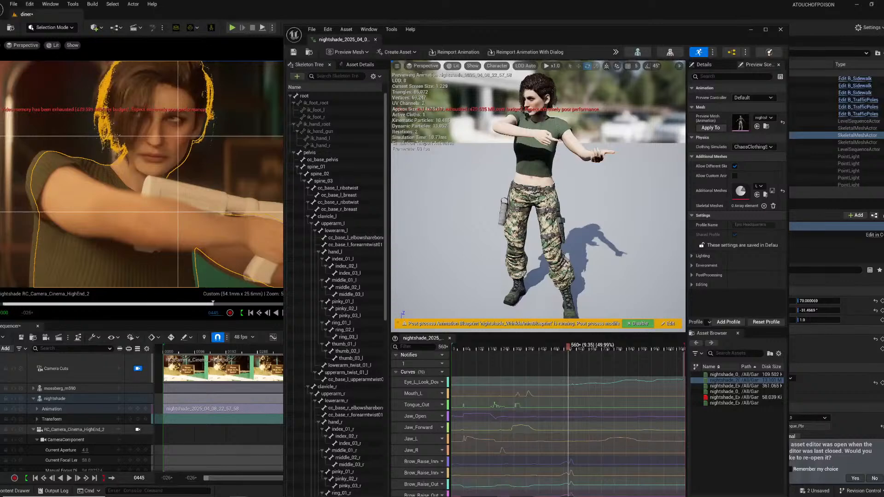
pyautogui.moveTo(538, 198); pyautogui.dragTo(560, 173, button='right')
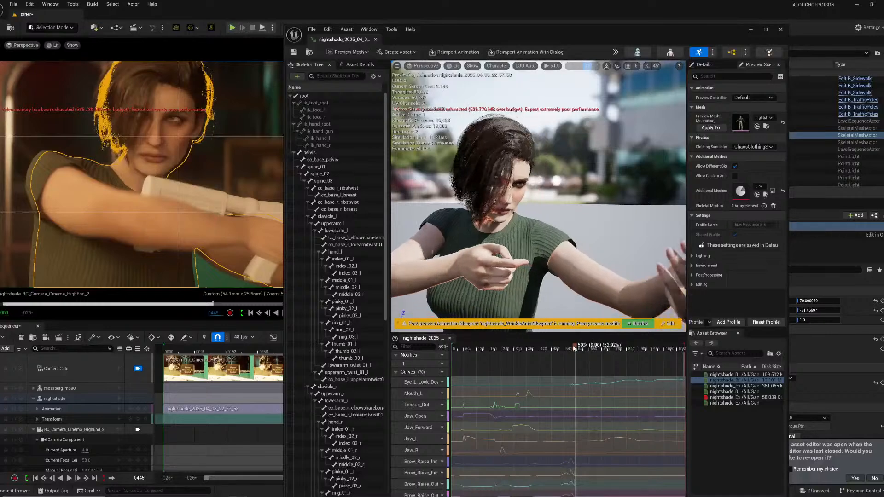
pyautogui.click(568, 349)
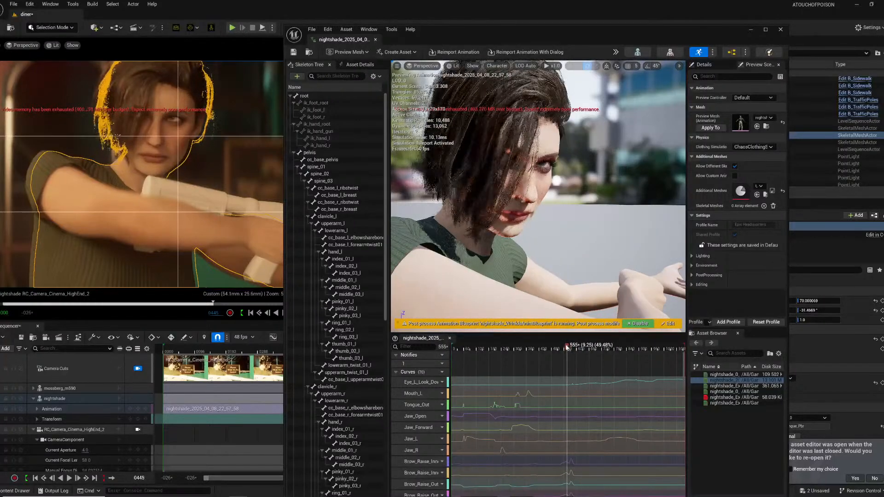
pyautogui.moveTo(566, 348); pyautogui.dragTo(567, 346)
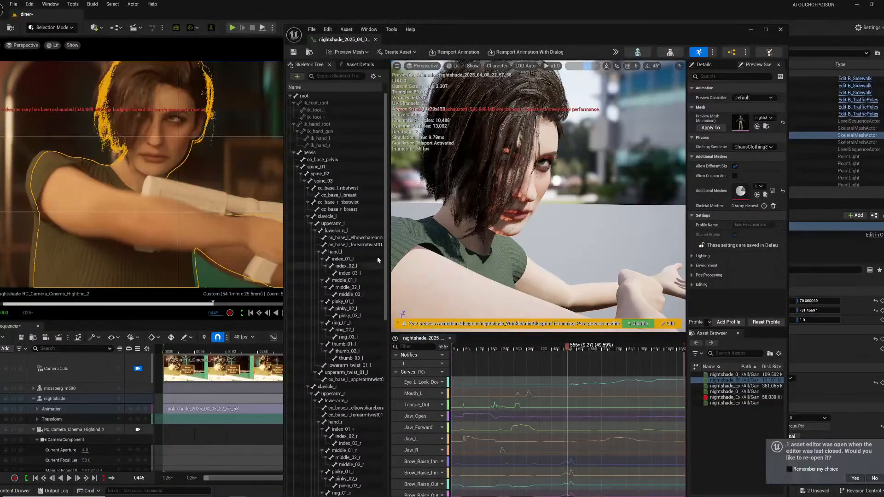
# - Add additive keys for the eye bones at frames 556 and 488, using cc_base_r_eye and cc_base_l_eye in the skeleton
pyautogui.moveTo(386, 264); pyautogui.dragTo(370, 482)
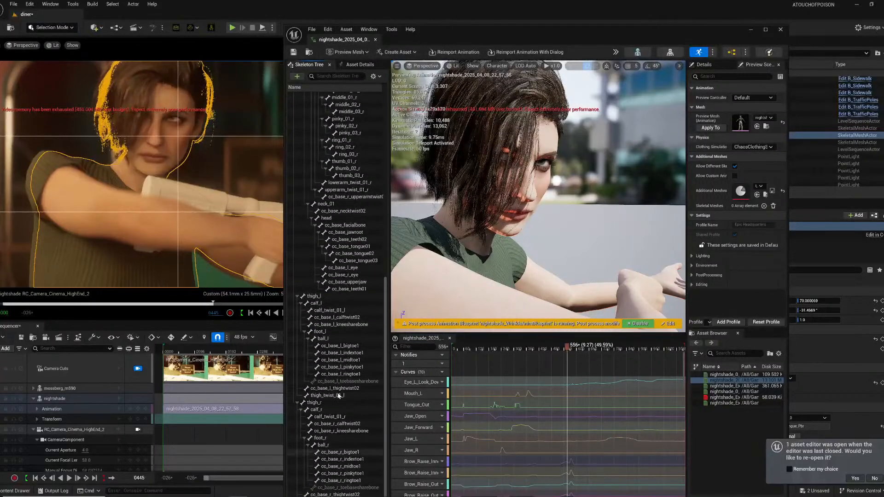
pyautogui.click(343, 275)
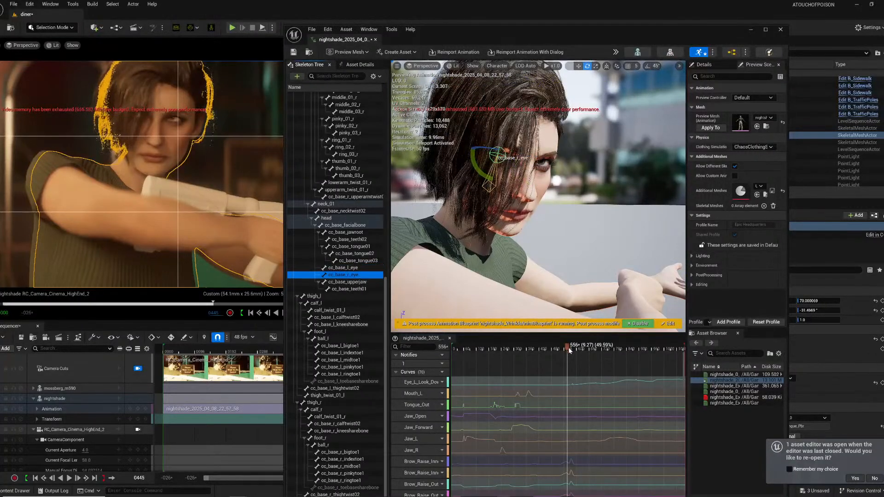
pyautogui.moveTo(573, 349); pyautogui.dragTo(552, 350)
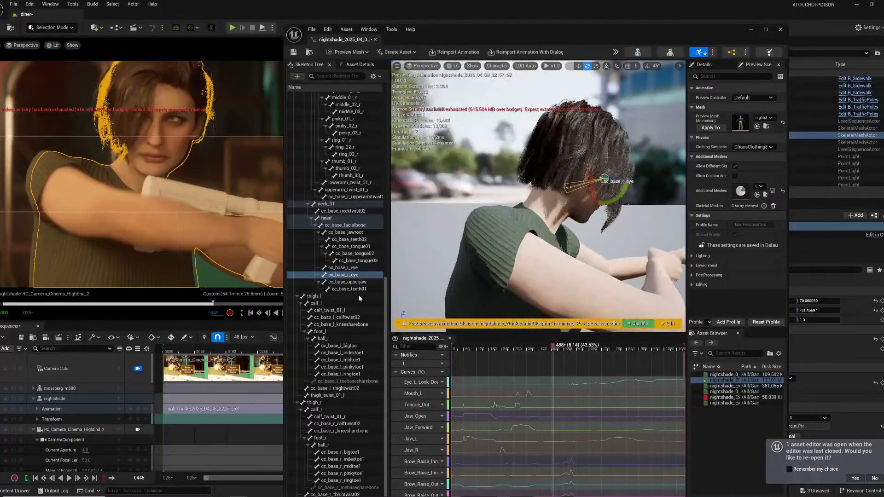
pyautogui.keyDown('ctrl'); pyautogui.click(351, 267); pyautogui.keyUp('ctrl')
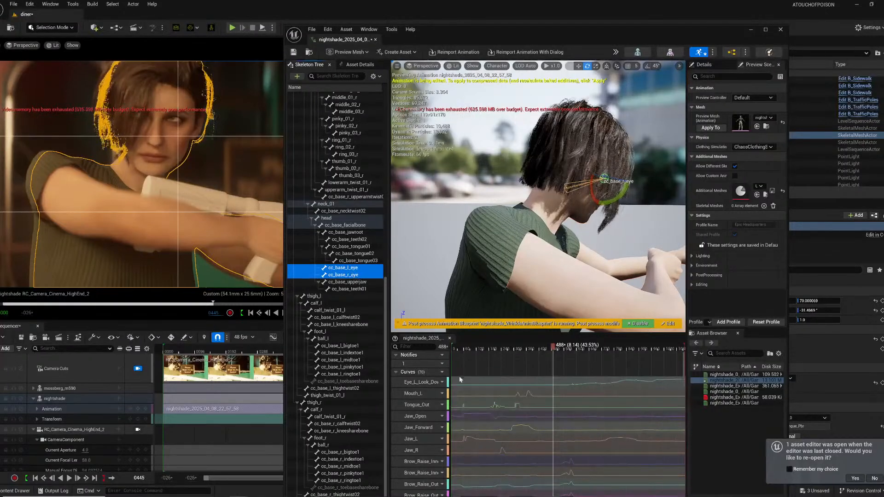
# - Open the cc_base_l_eye and cc_base_r_eye additive layer tracks together in the Curve Editor
pyautogui.scroll(-4, 435, 410)
pyautogui.scroll(-8, 433, 421)
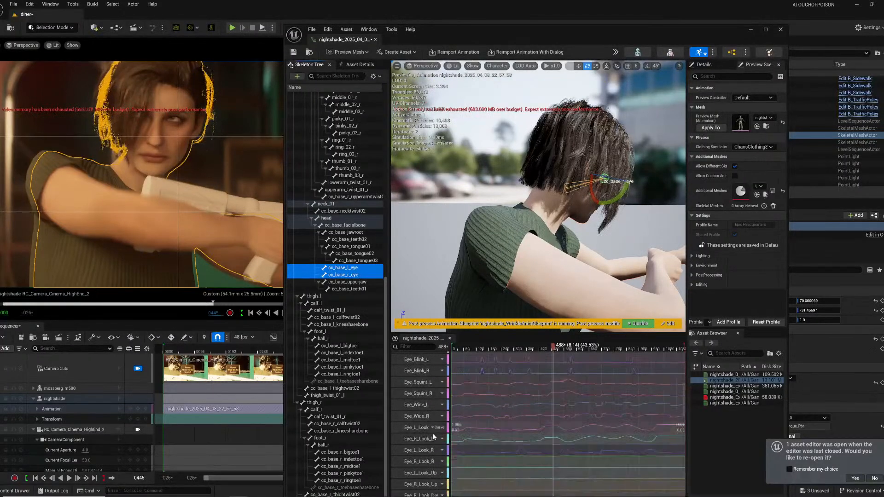
pyautogui.scroll(-8, 433, 440)
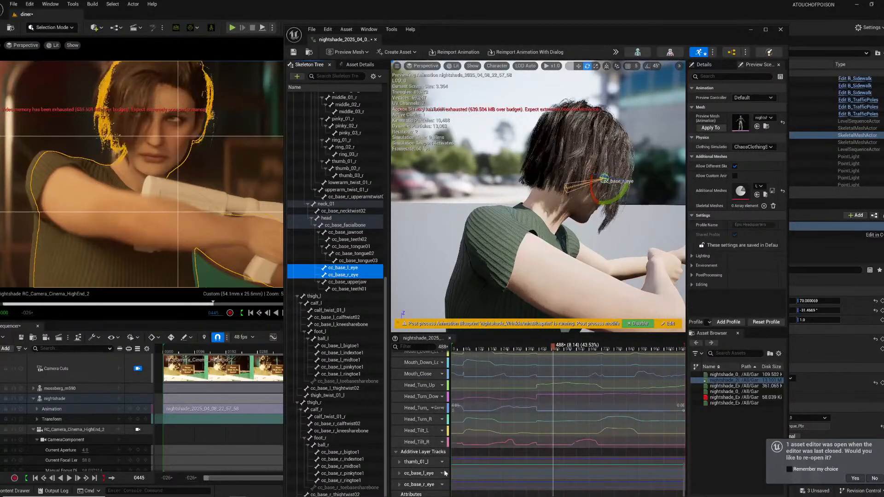
pyautogui.doubleClick(423, 474)
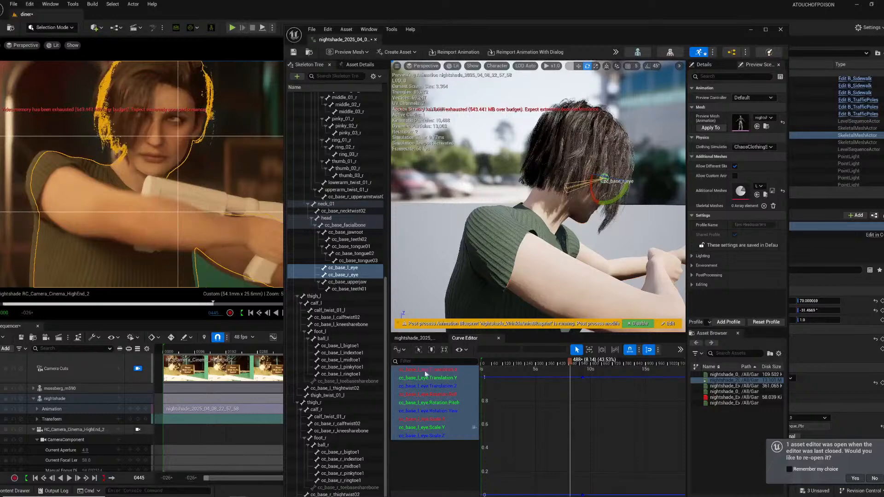
pyautogui.click(414, 338)
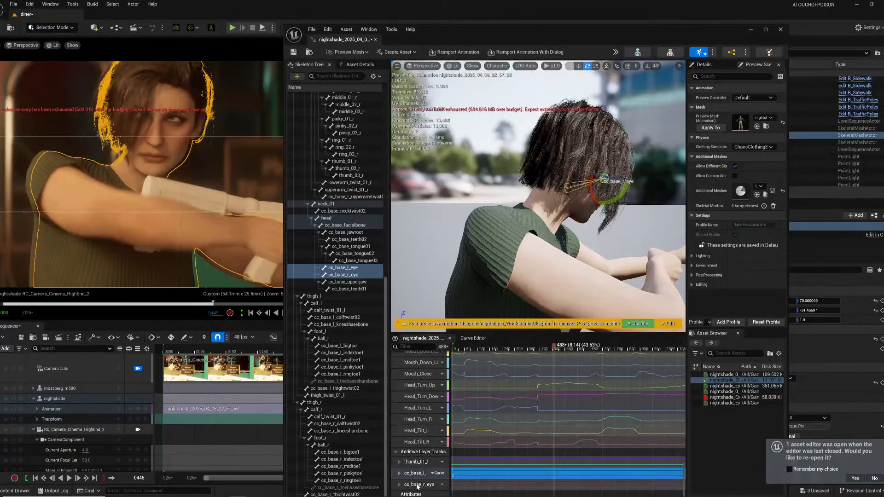
pyautogui.doubleClick(417, 484)
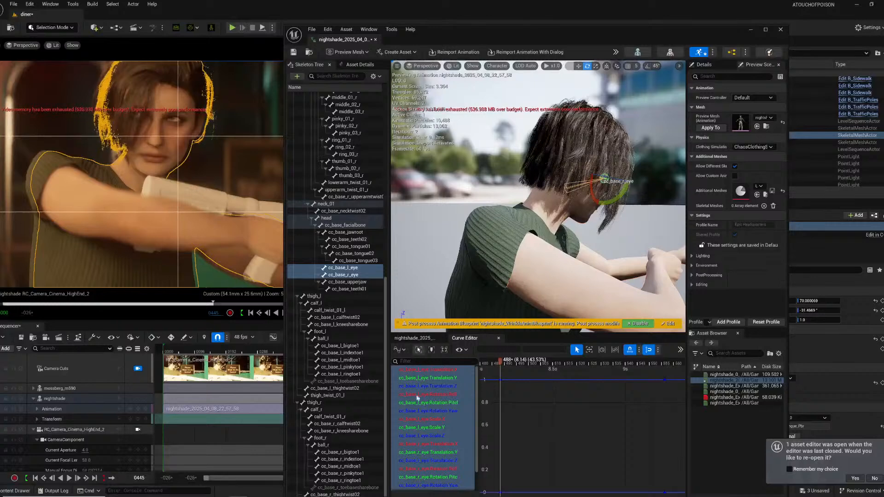
pyautogui.scroll(-5, 570, 439)
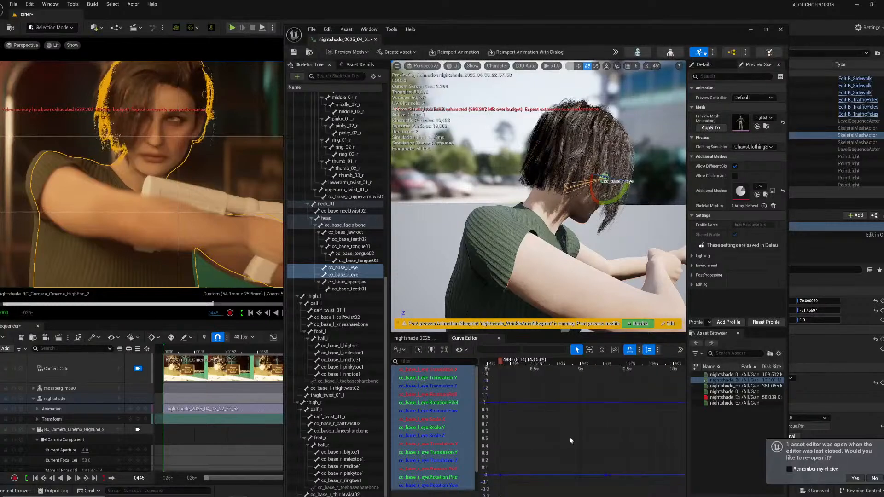
pyautogui.scroll(1, 515, 371)
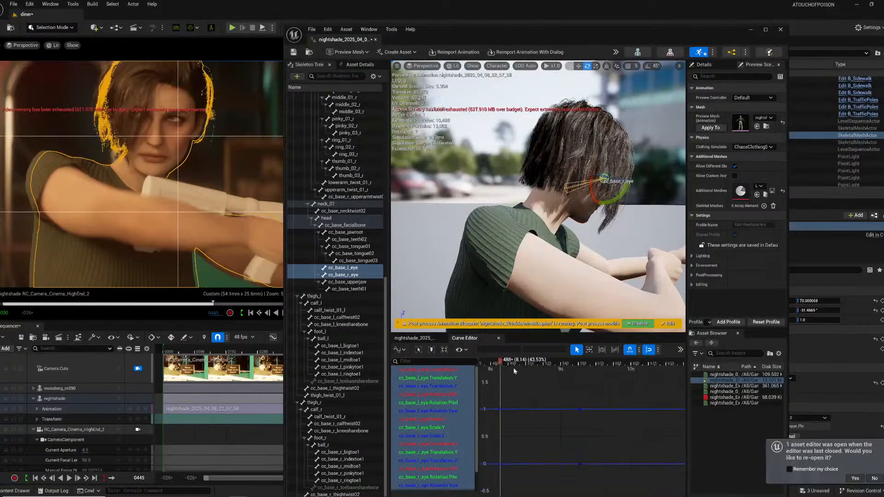
# - At frame 556, rotate the cc_base_l_eye and cc_base_r_eye bones individually to correct the character's eye direction
pyautogui.moveTo(532, 362); pyautogui.dragTo(601, 370)
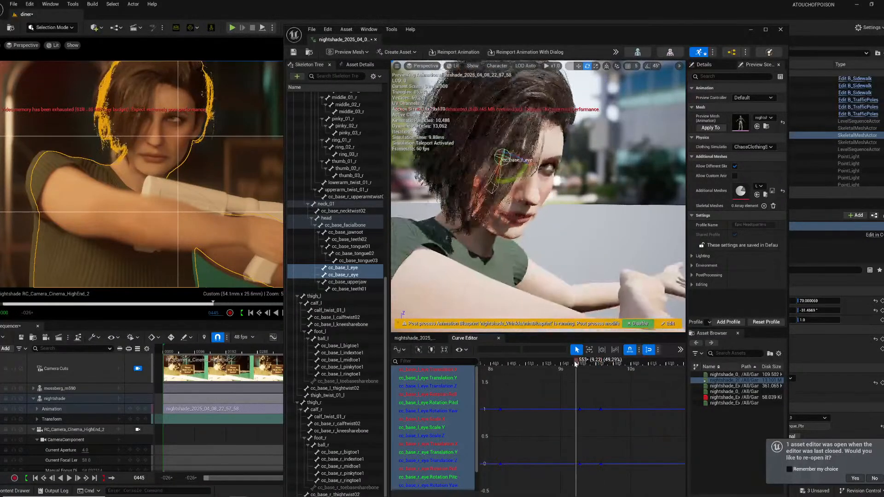
pyautogui.click(579, 365)
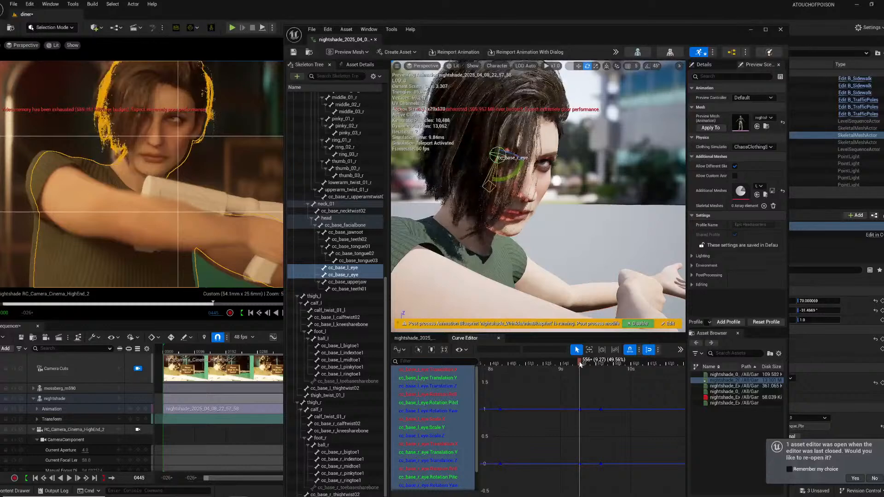
pyautogui.moveTo(523, 179); pyautogui.dragTo(588, 178, button='right')
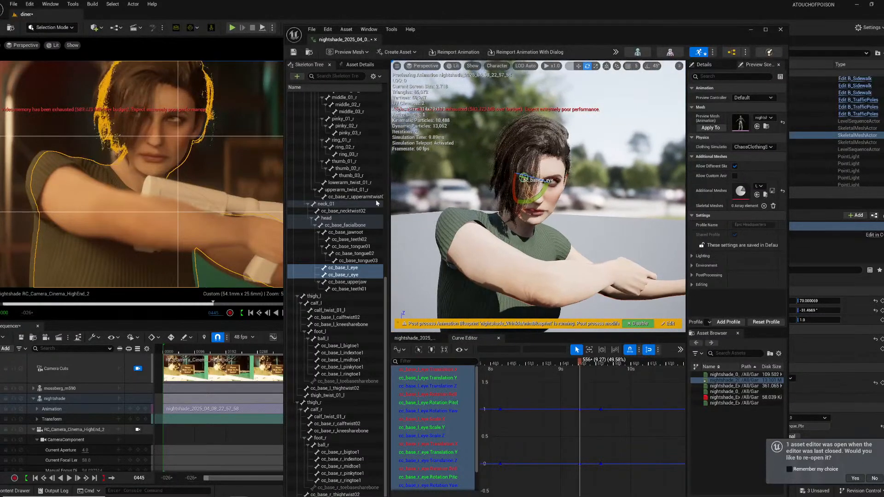
pyautogui.click(351, 268)
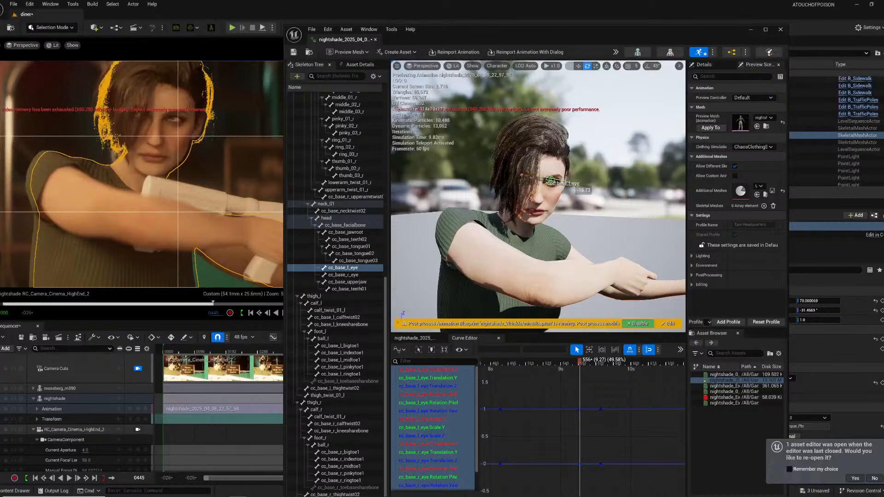
pyautogui.click(343, 275)
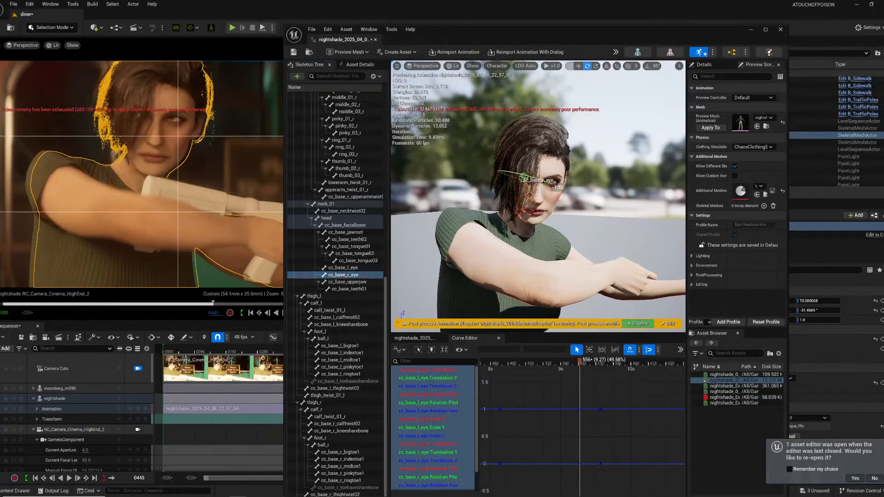
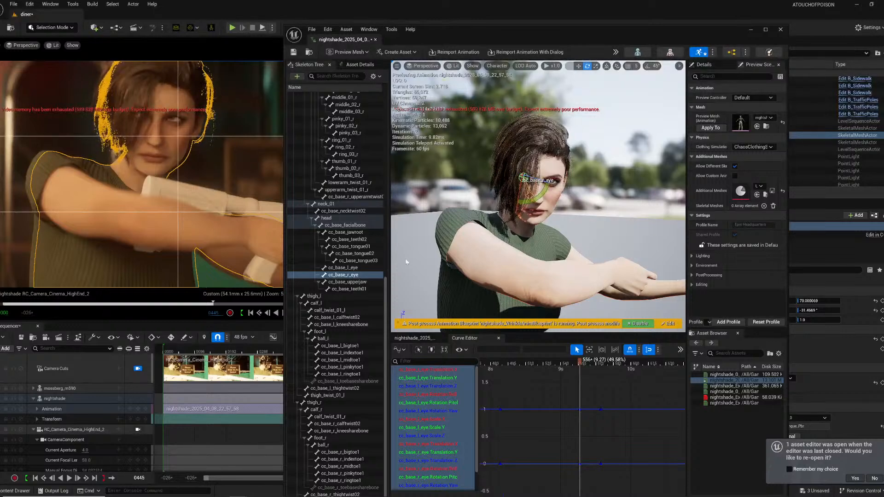
pyautogui.click(354, 268)
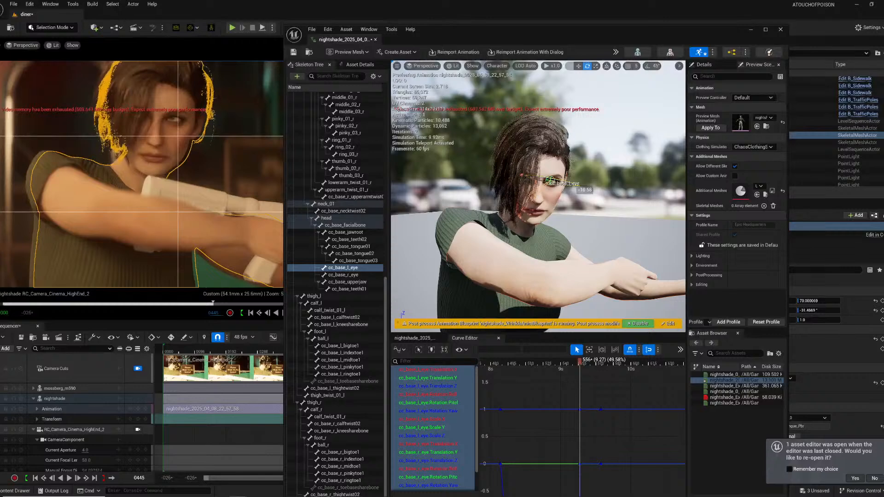
# - Play the animation from about frame 478 to check the eyes, and save the clip and close its editor
pyautogui.scroll(2, 569, 188)
pyautogui.scroll(-2, 554, 194)
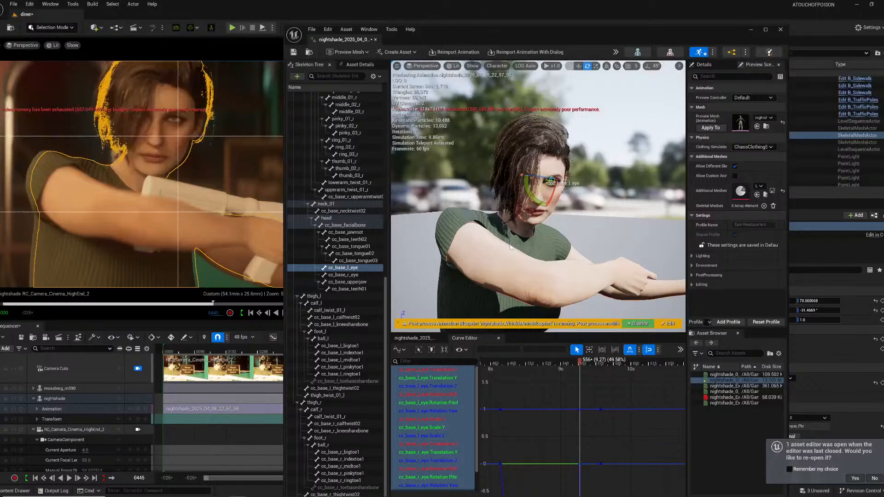
pyautogui.scroll(-5, 590, 424)
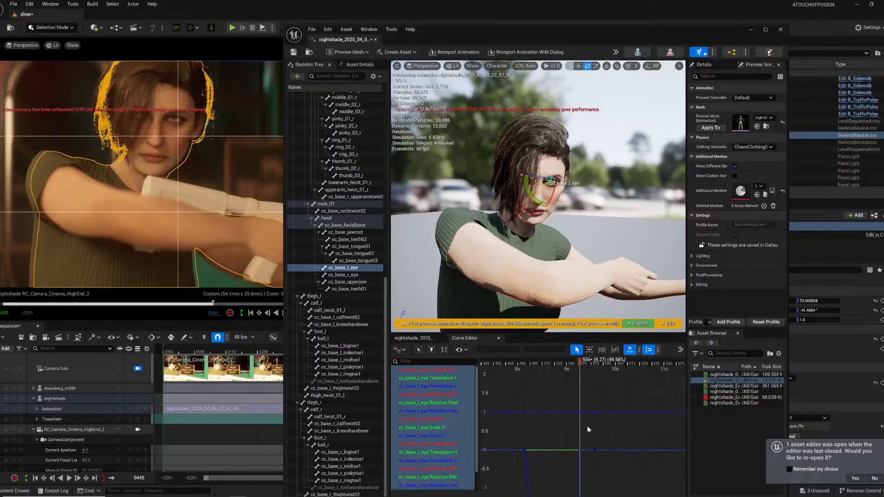
pyautogui.click(543, 360)
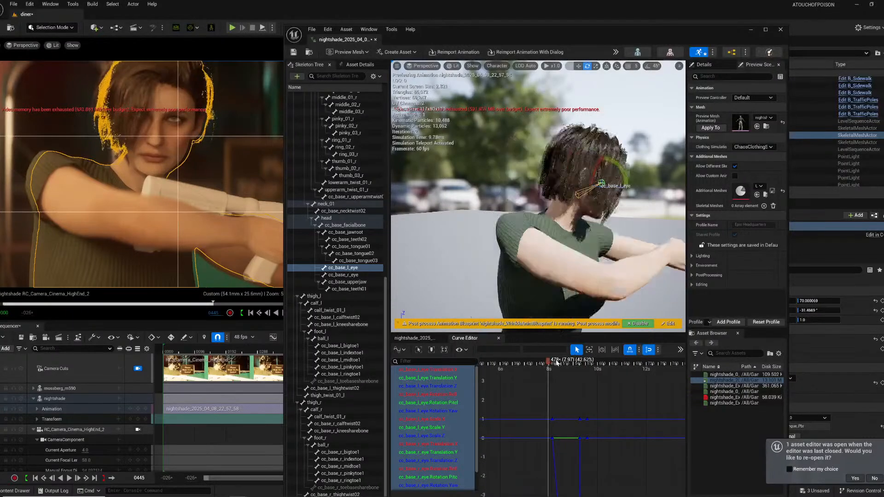
pyautogui.press('space')
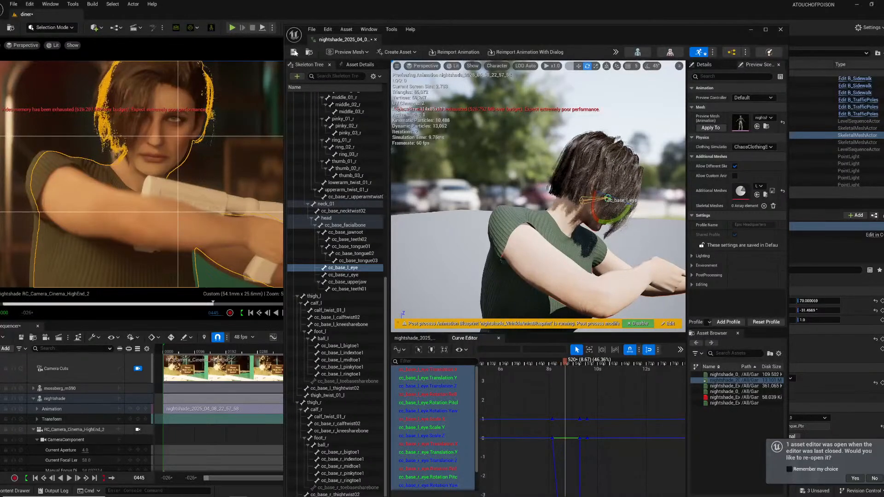
pyautogui.click(294, 52)
pyautogui.click(375, 40)
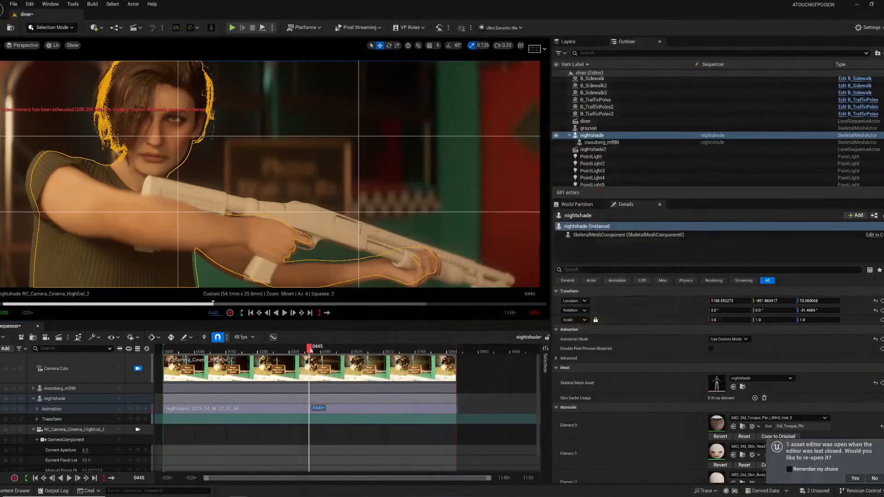
# - Play the diner shot up to about frame 493 to review the corrected eye direction through the camera
pyautogui.click(275, 351)
pyautogui.press('space')
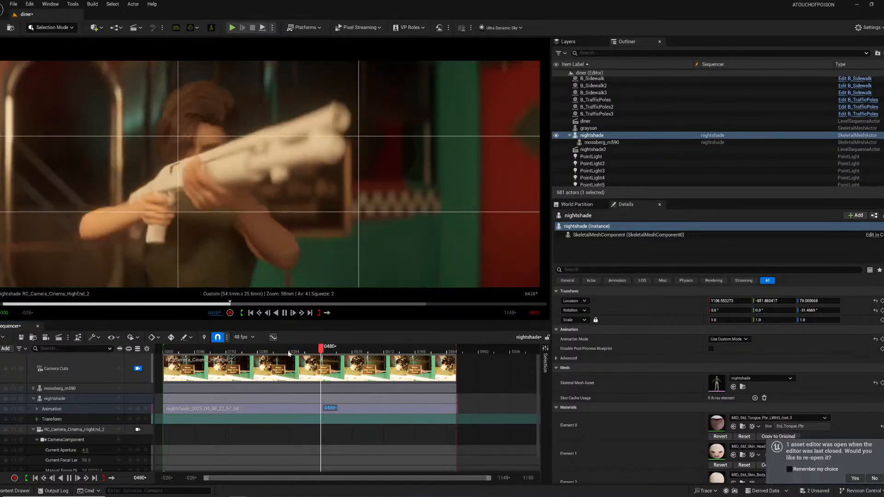
pyautogui.press('space')
pyautogui.moveTo(298, 352)
pyautogui.mouseDown()
pyautogui.moveTo(324, 350)
pyautogui.moveTo(287, 341)
pyautogui.mouseUp()
pyautogui.press('space')
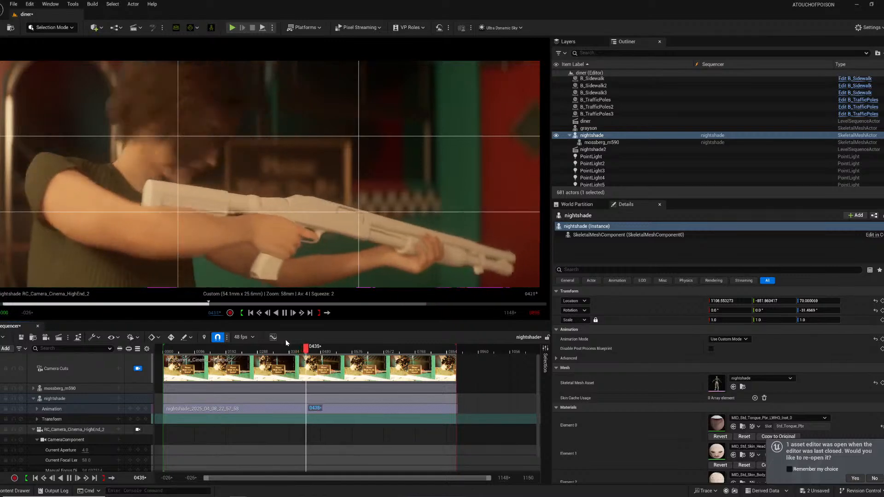
pyautogui.press('space')
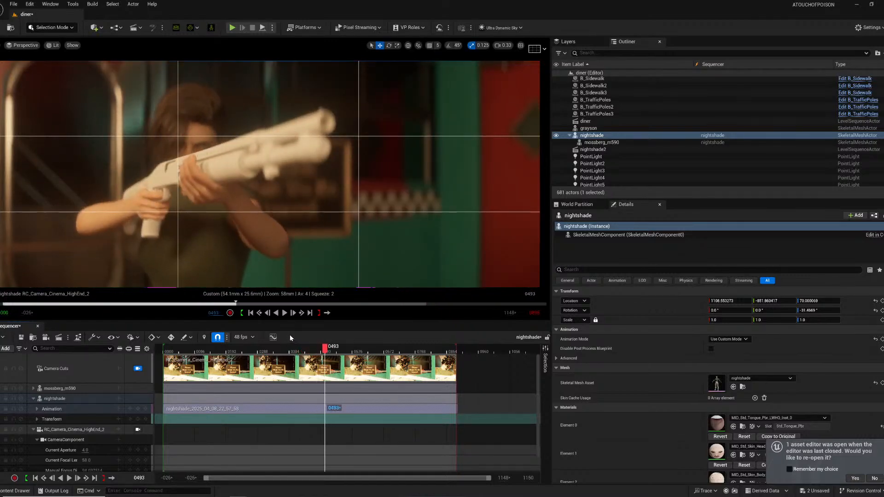
# - Add the camerashakea camera shake to RC_Camera_Cinema_HighEnd_2's CameraComponent and stretch its section from frame 0 past the end of the shot
pyautogui.scroll(-1, 107, 425)
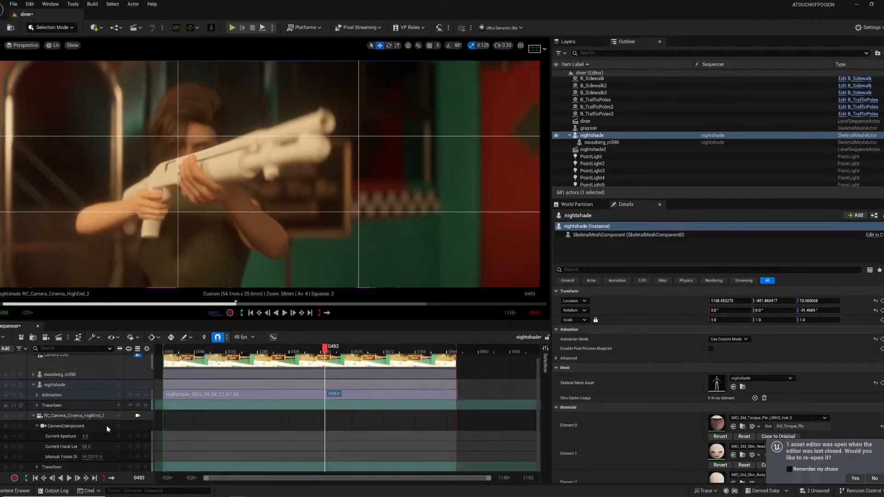
pyautogui.click(72, 417)
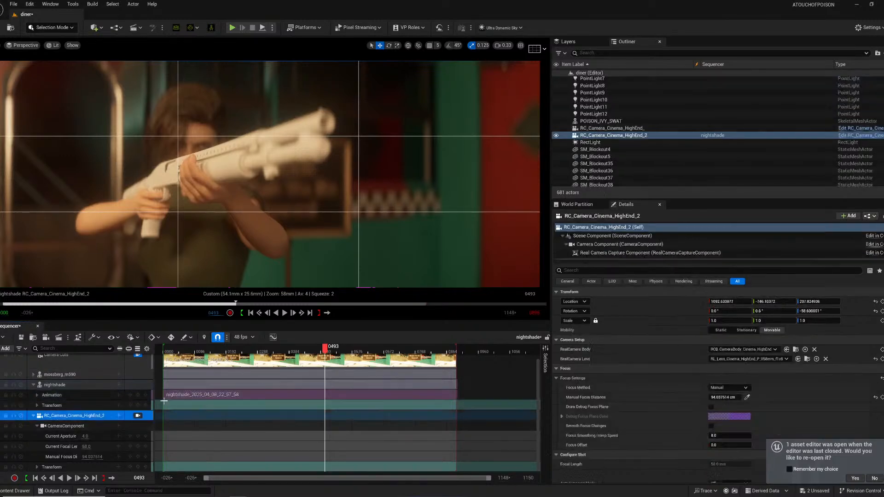
pyautogui.click(119, 426)
pyautogui.click(286, 272)
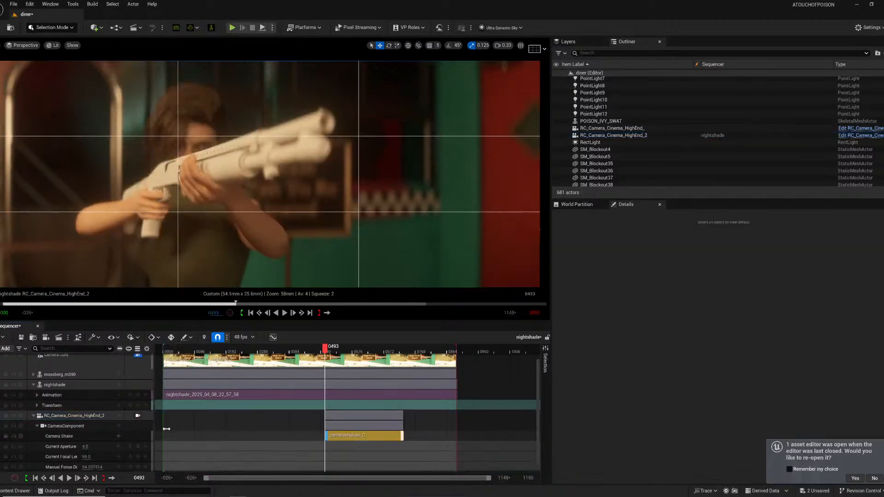
pyautogui.moveTo(166, 429); pyautogui.dragTo(164, 435)
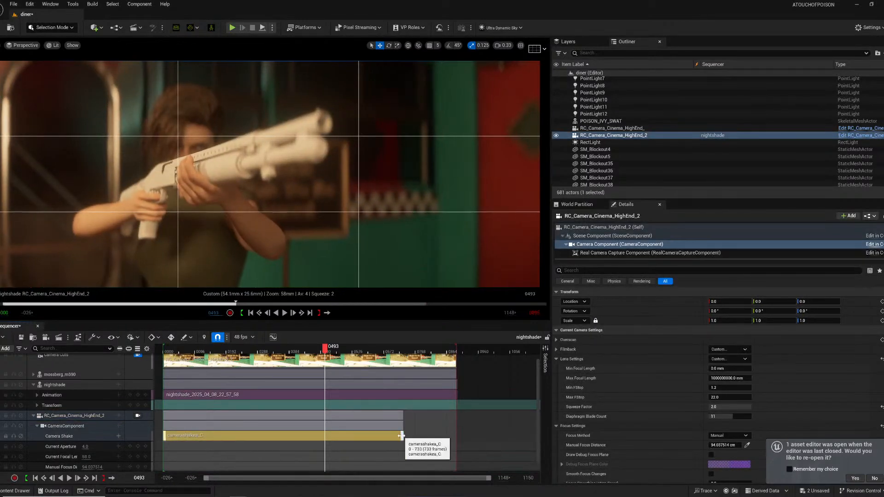
pyautogui.moveTo(401, 436); pyautogui.dragTo(481, 435)
# - Play the sequence from frame 157 to examine the camera shake
pyautogui.click(215, 348)
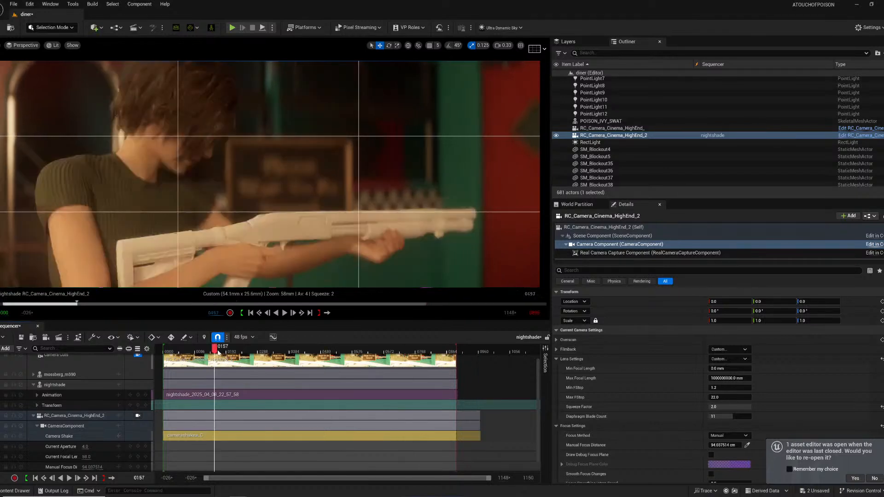
pyautogui.press('space')
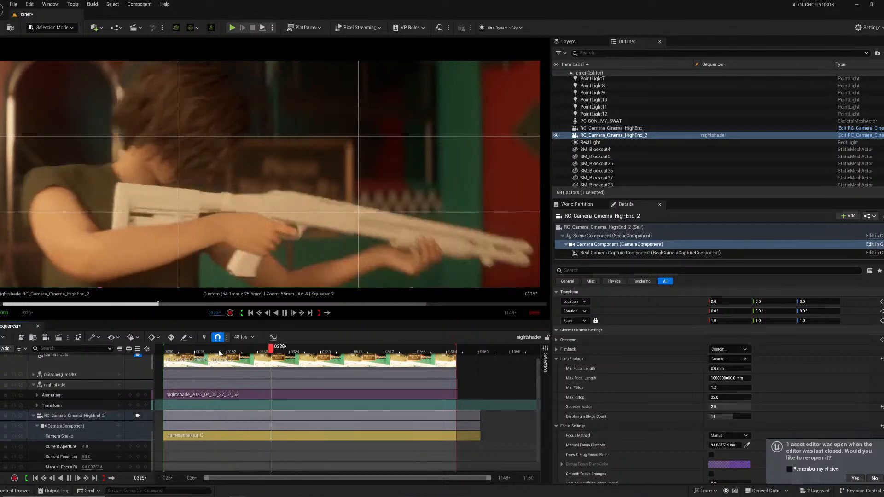
pyautogui.press('space')
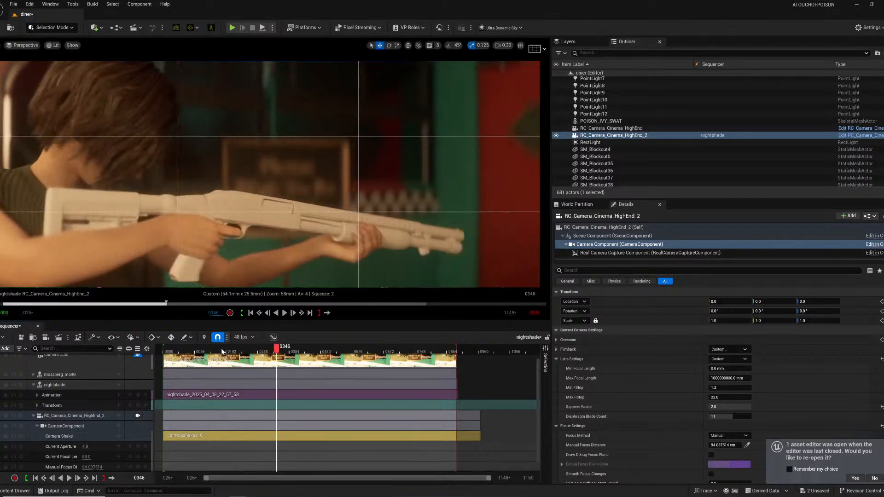
# - At frame 175, use the debug focus plane to sample the camera's focus on the character's head at about 99.2 cm, and hide the plane
pyautogui.click(221, 352)
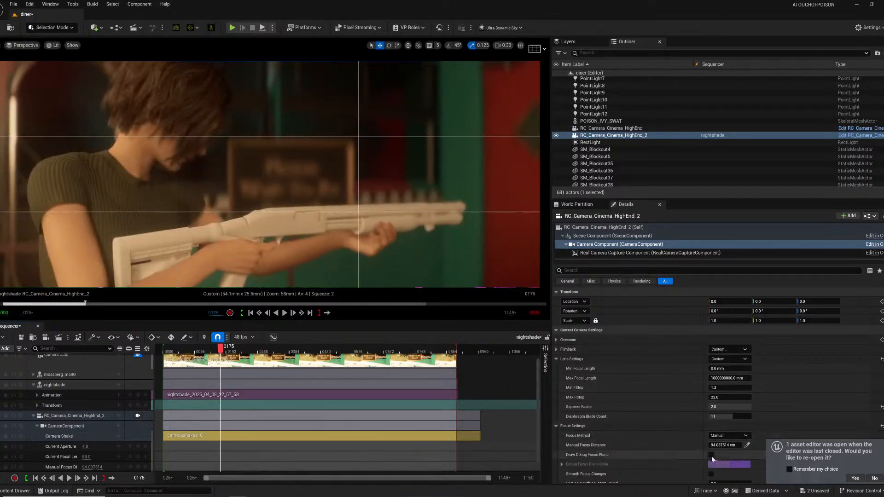
pyautogui.click(610, 227)
pyautogui.click(711, 406)
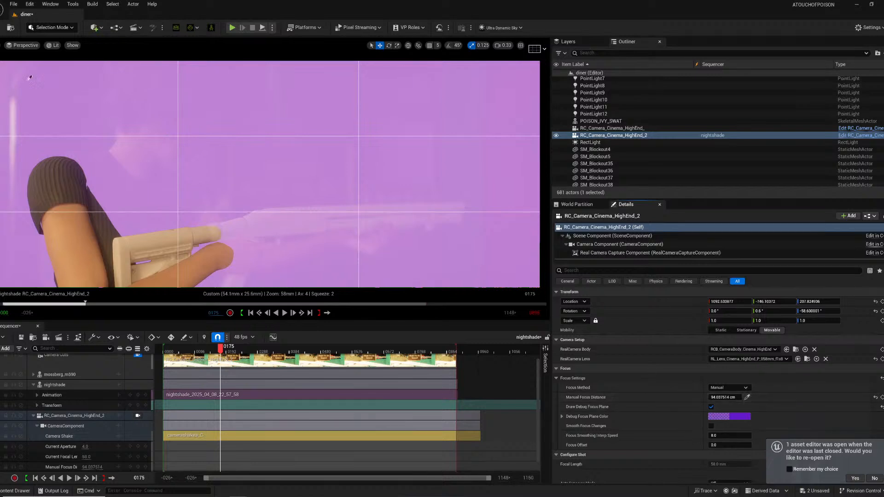
pyautogui.click(172, 133)
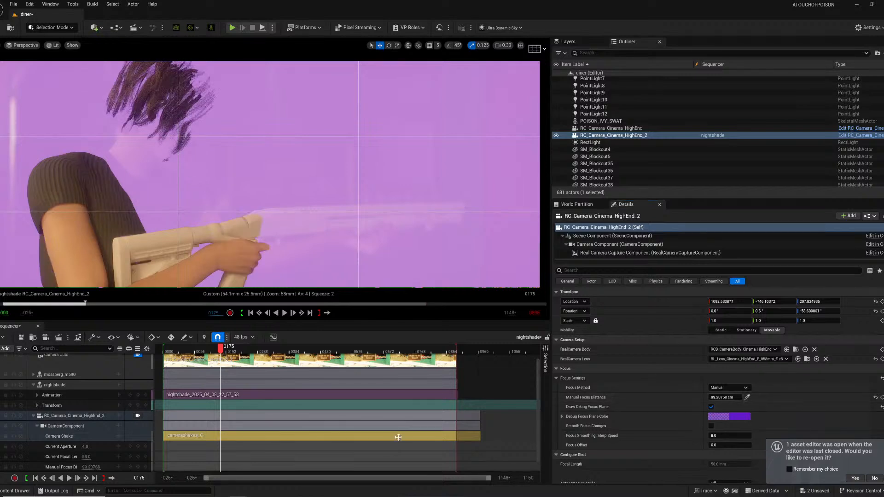
pyautogui.click(711, 407)
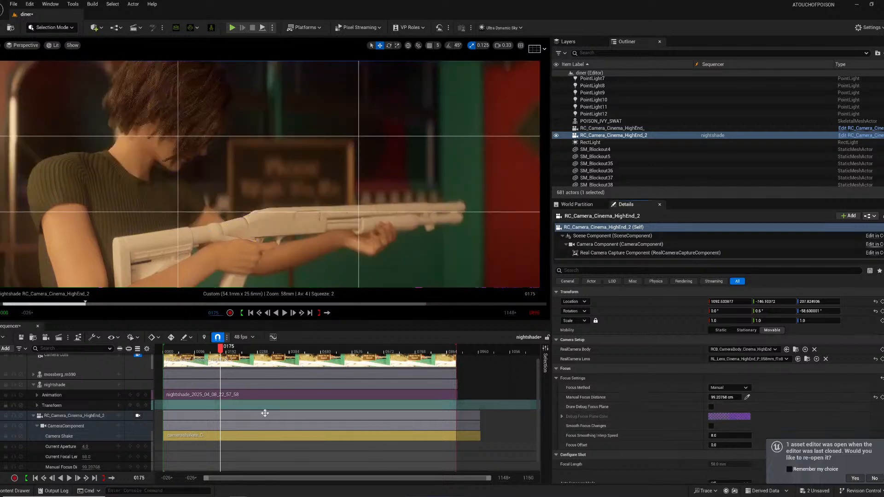
# - Check the debug focus plane at frame 291 and add a keyframe there for the camera's manual focus distance
pyautogui.moveTo(220, 350); pyautogui.dragTo(259, 355)
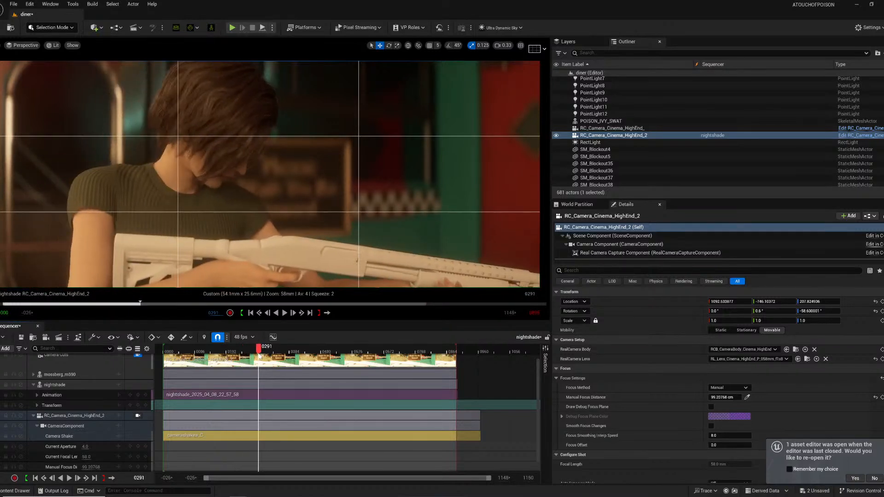
pyautogui.click(712, 407)
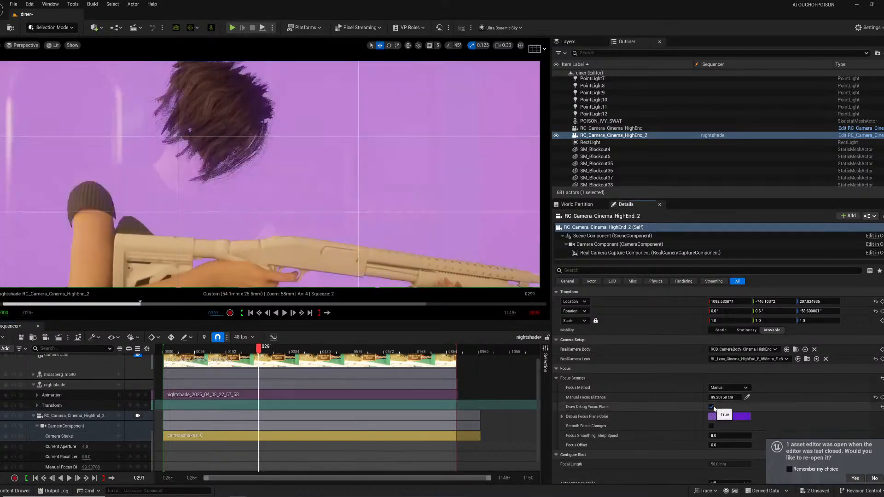
pyautogui.click(711, 408)
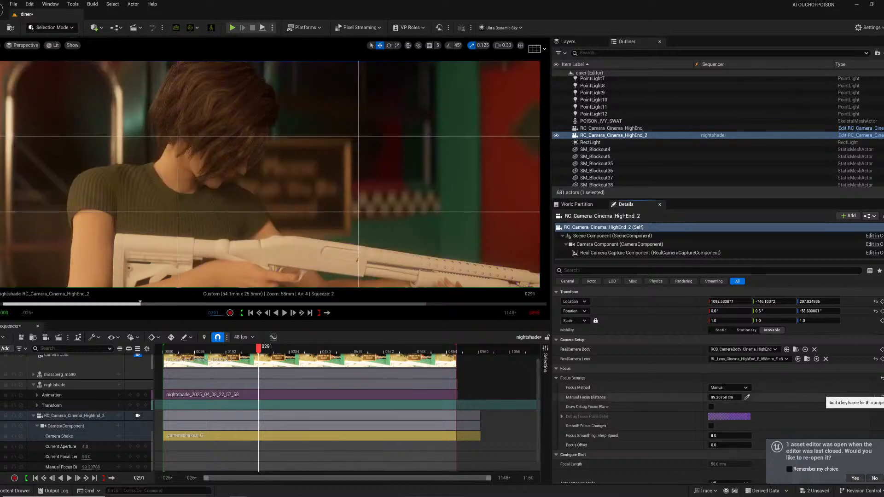
pyautogui.click(881, 398)
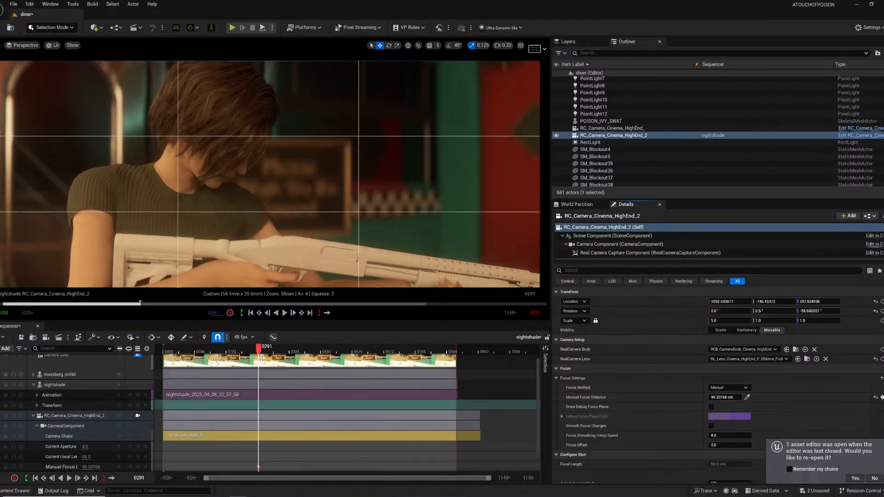
# - Expand the camera's Transform and Rotation tracks and add a yaw keyframe at frame 282
pyautogui.moveTo(272, 351)
pyautogui.mouseDown()
pyautogui.moveTo(288, 353)
pyautogui.moveTo(279, 353)
pyautogui.mouseUp()
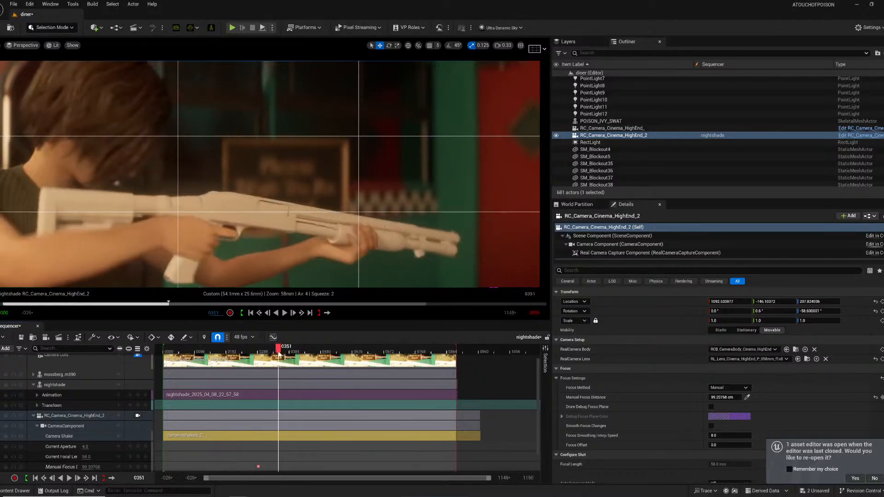
pyautogui.scroll(-2, 79, 424)
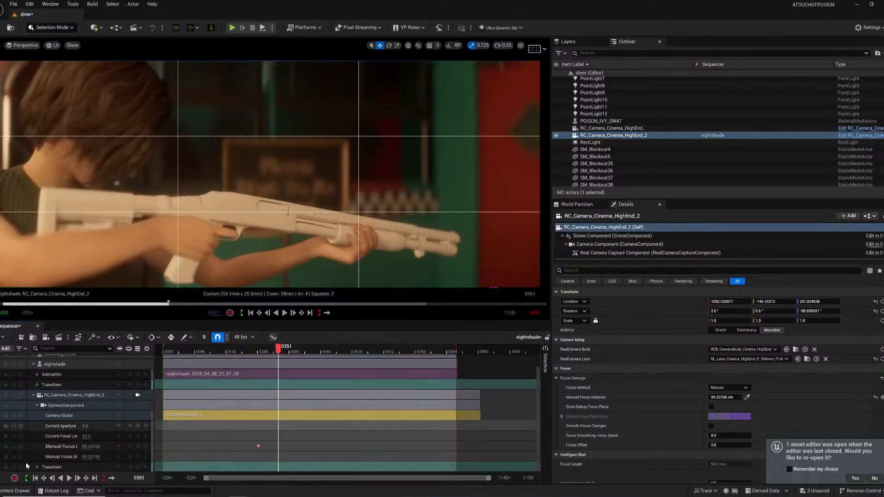
pyautogui.click(37, 467)
pyautogui.scroll(-2, 69, 465)
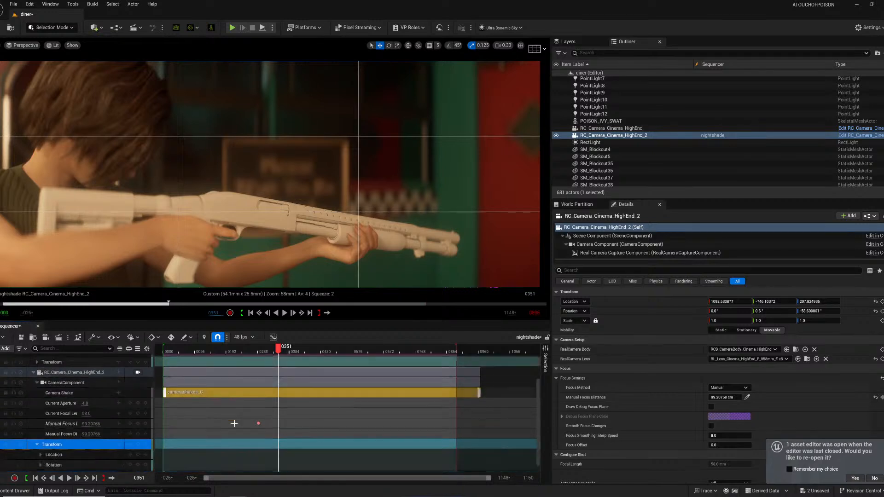
pyautogui.click(41, 456)
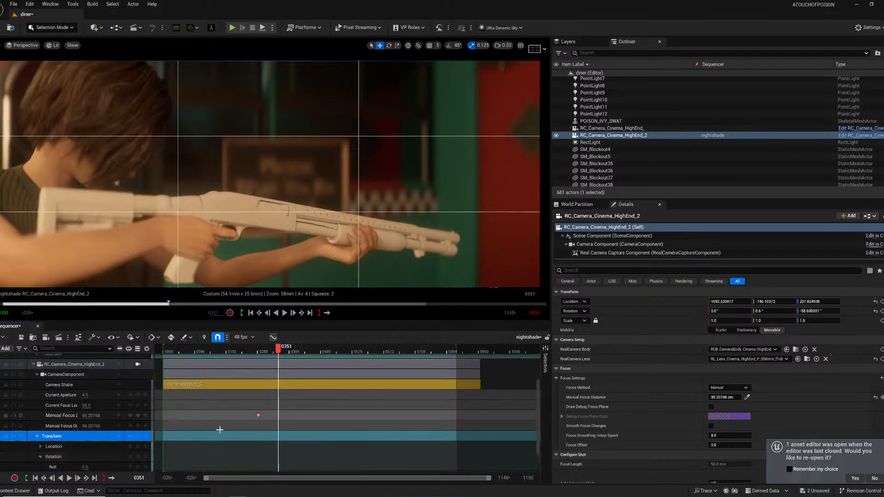
pyautogui.scroll(-2, 247, 367)
pyautogui.click(255, 352)
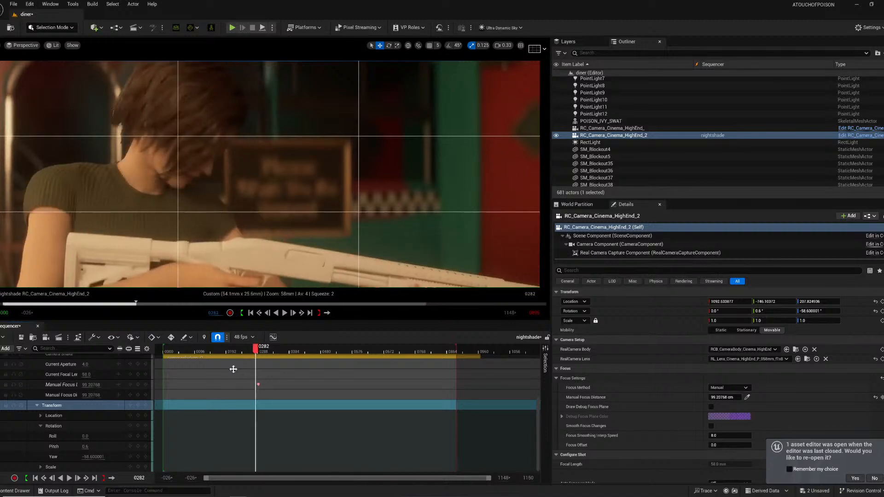
pyautogui.click(138, 457)
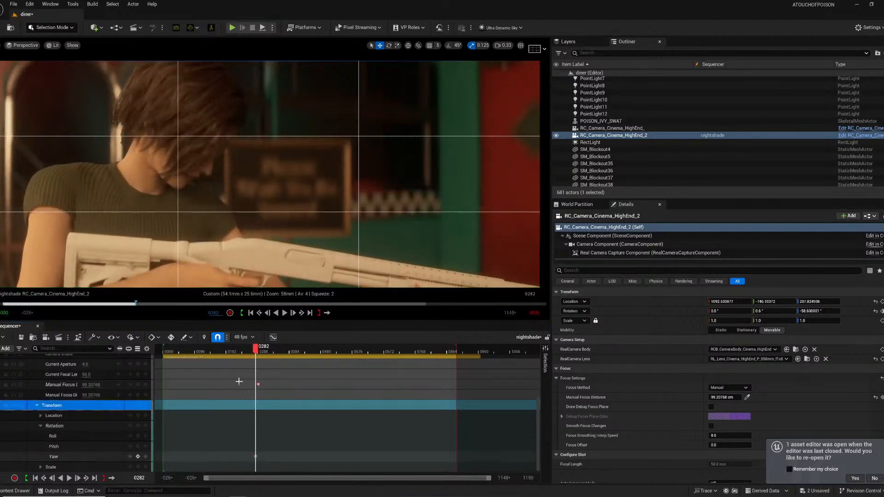
# - Add a camera yaw keyframe at frame 311, keeping the current angle, and set the yaw to -67° at frame 343
pyautogui.moveTo(262, 351)
pyautogui.mouseDown()
pyautogui.moveTo(272, 355)
pyautogui.moveTo(265, 352)
pyautogui.mouseUp()
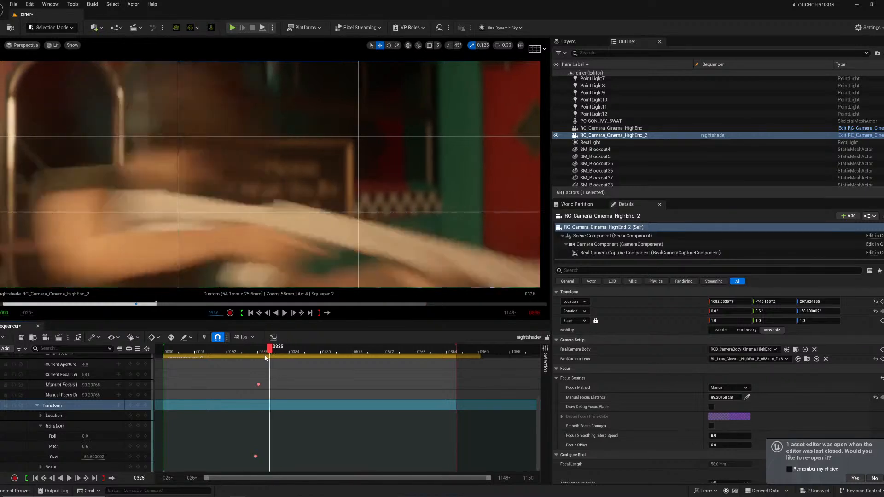
pyautogui.click(138, 456)
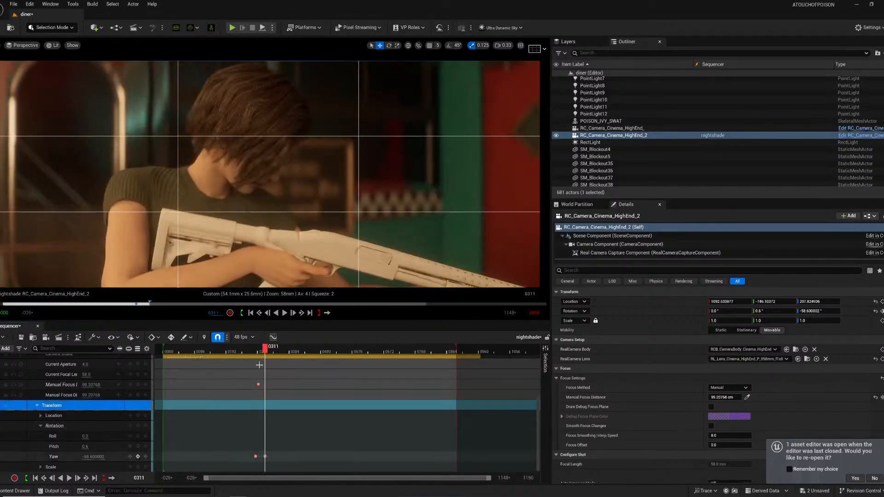
pyautogui.click(275, 348)
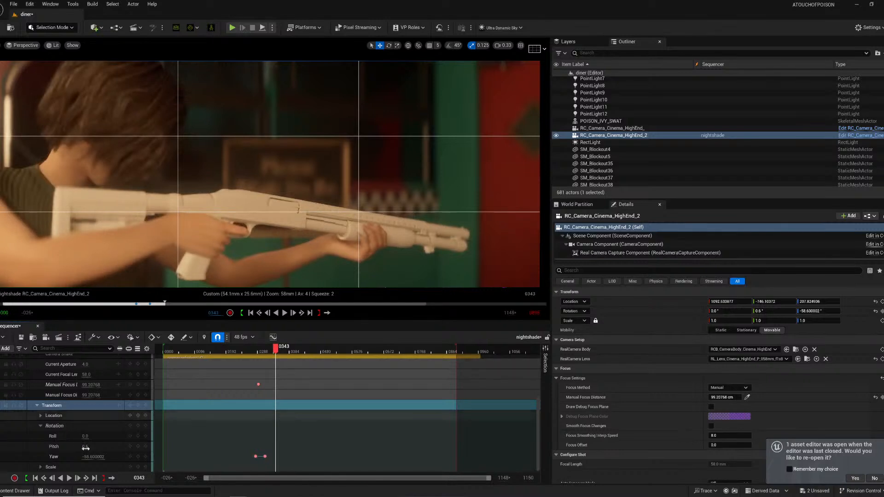
pyautogui.moveTo(93, 457); pyautogui.dragTo(86, 456)
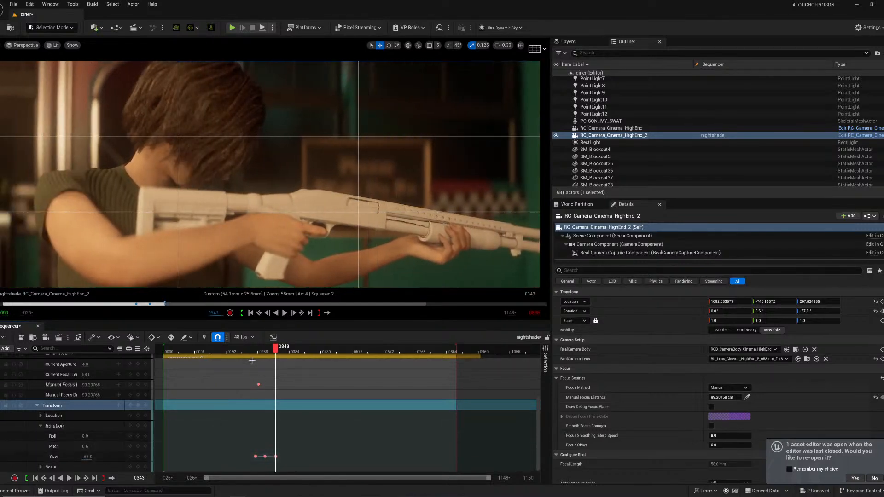
# - Play through the yaw keys, and at frame 375 key the camera's yaw at -54° and pitch at 1.0°
pyautogui.click(252, 351)
pyautogui.press('space')
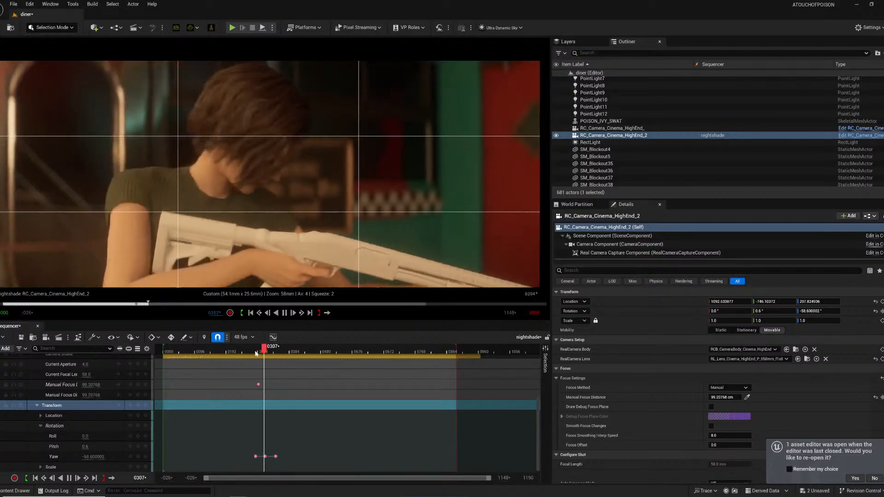
pyautogui.press('space')
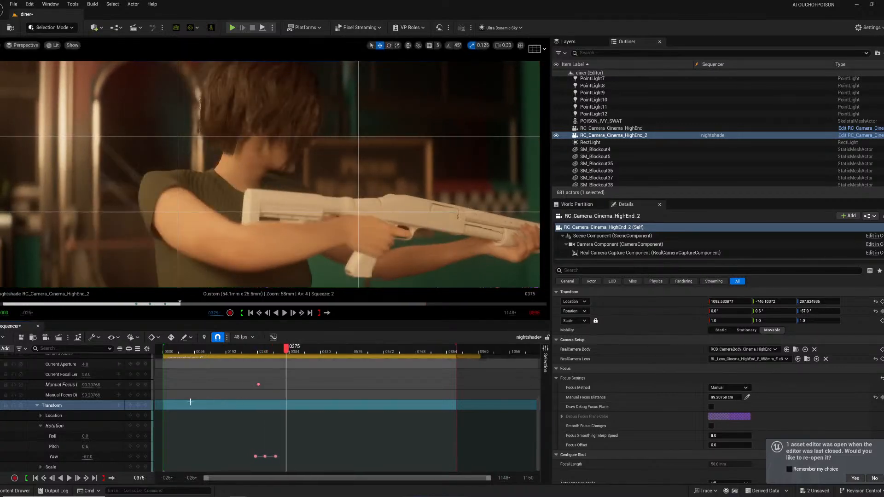
pyautogui.moveTo(90, 457); pyautogui.dragTo(91, 451)
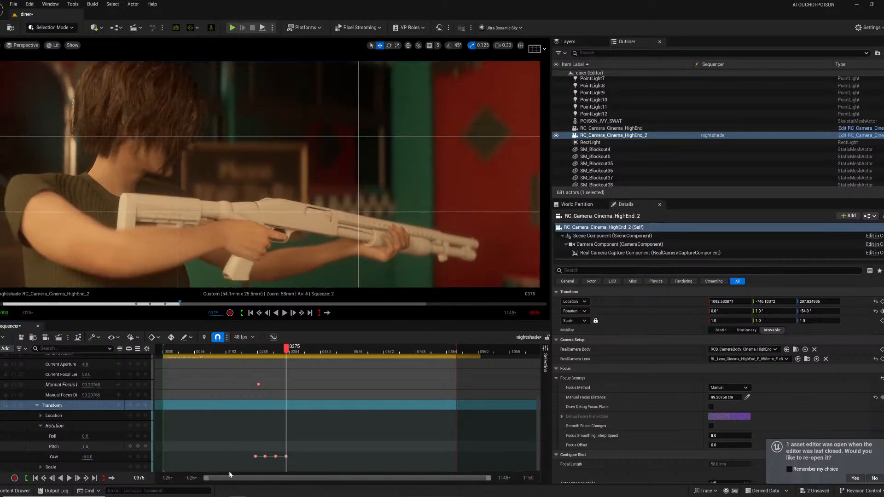
pyautogui.click(137, 447)
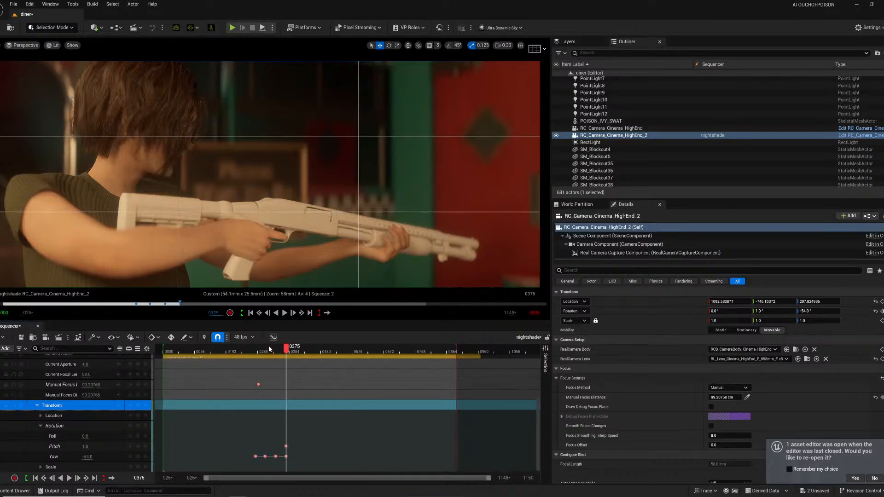
# - Set the camera's pitch to -2° at frame 317 and play the movement to check it
pyautogui.click(270, 348)
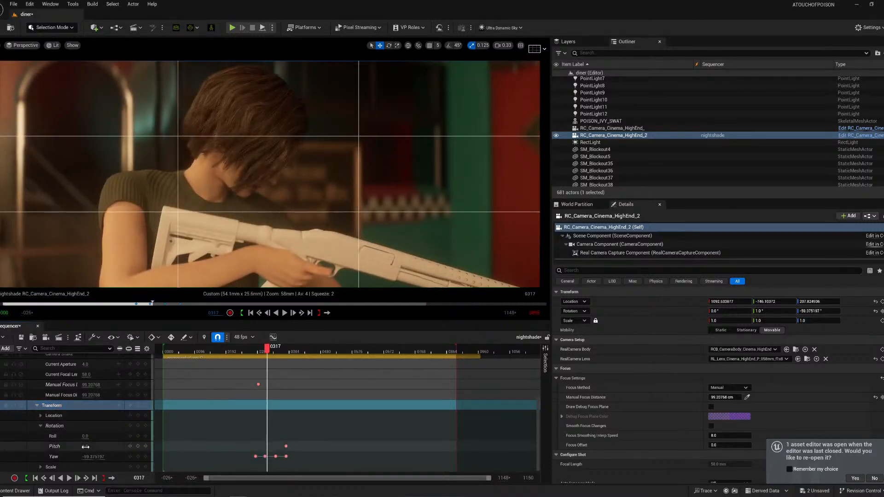
pyautogui.moveTo(85, 446); pyautogui.dragTo(85, 449)
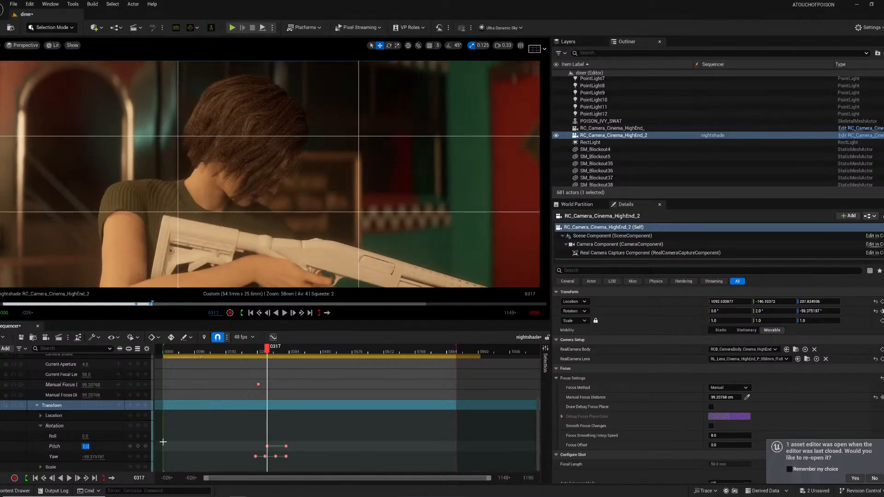
pyautogui.write('-2')
pyautogui.press('Return')
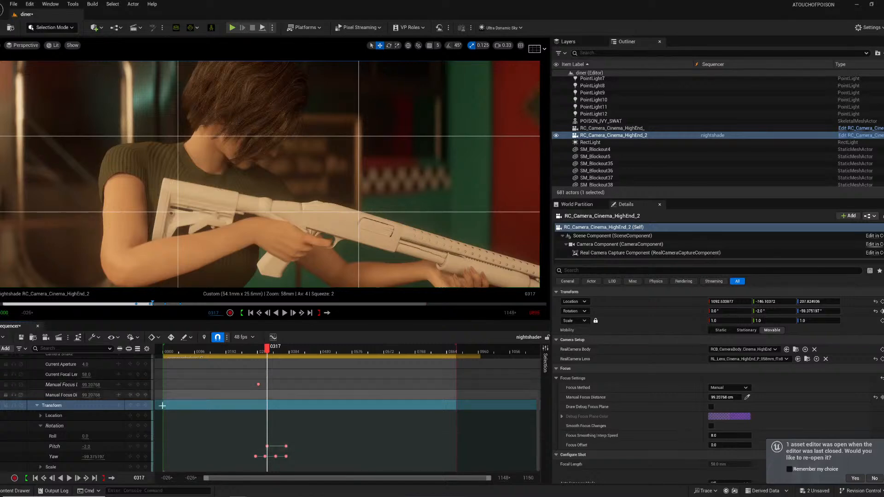
pyautogui.press('space')
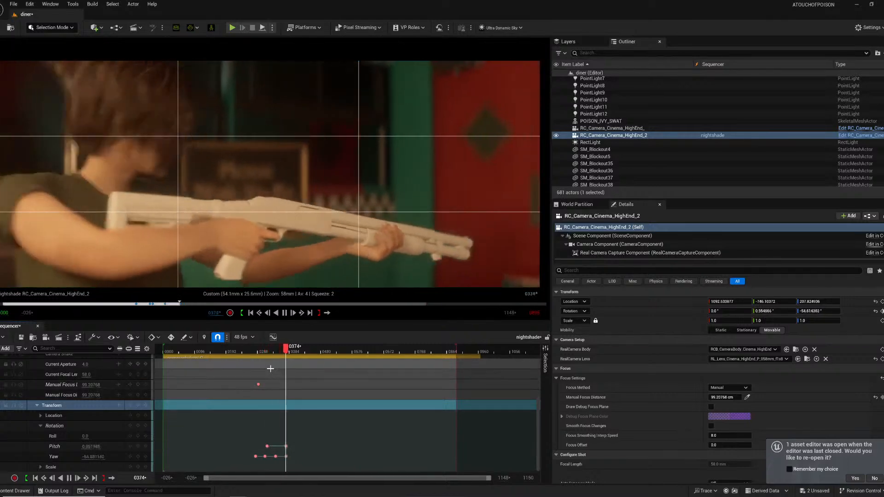
pyautogui.press('space')
# - Copy the frame 343 yaw key slightly further along, move the -54° yaw key to about frame 413, and play from frame 343
pyautogui.moveTo(275, 353); pyautogui.dragTo(276, 353)
pyautogui.moveTo(287, 457); pyautogui.dragTo(308, 456)
pyautogui.click(276, 457)
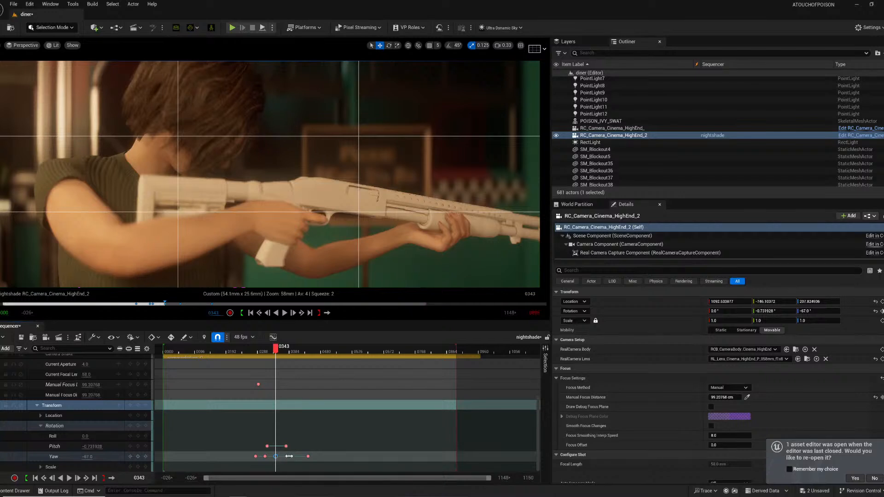
pyautogui.moveTo(281, 354); pyautogui.dragTo(300, 363)
pyautogui.click(308, 456)
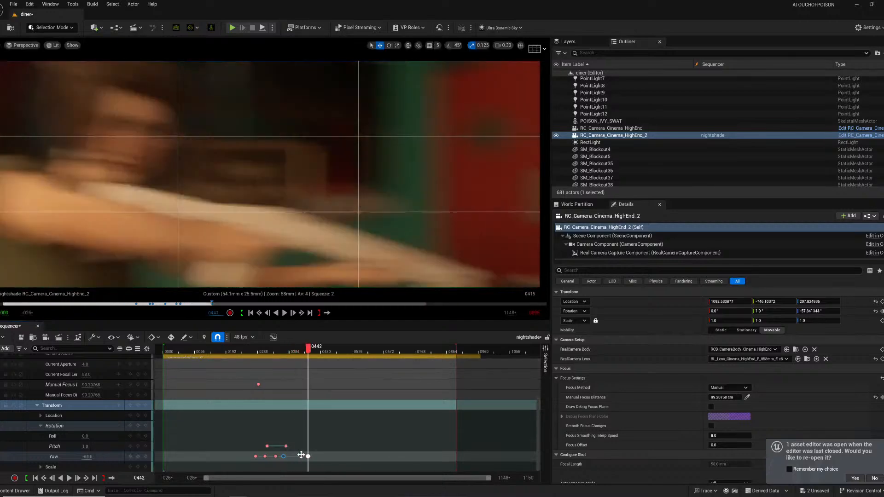
pyautogui.moveTo(301, 454); pyautogui.dragTo(299, 456)
pyautogui.click(276, 352)
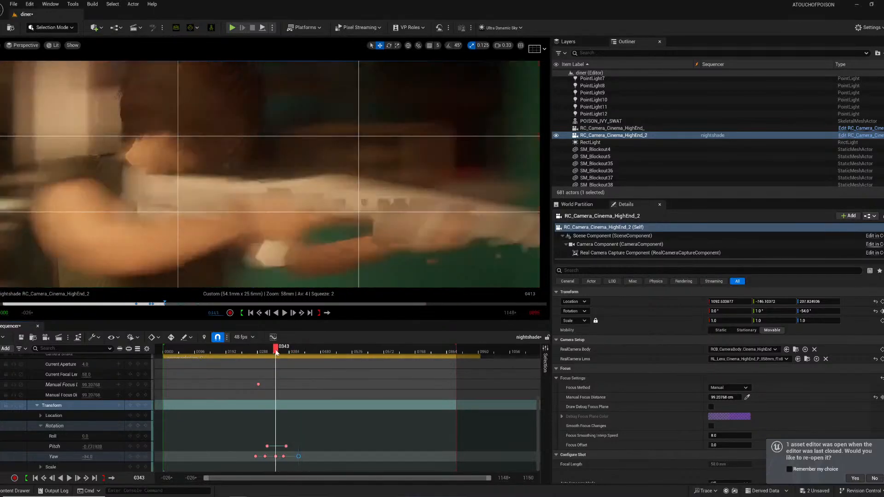
pyautogui.press('space')
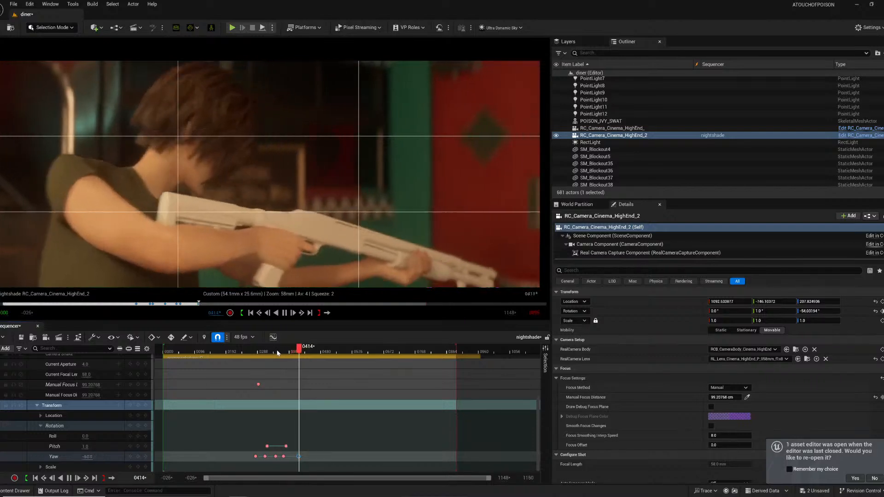
pyautogui.press('space')
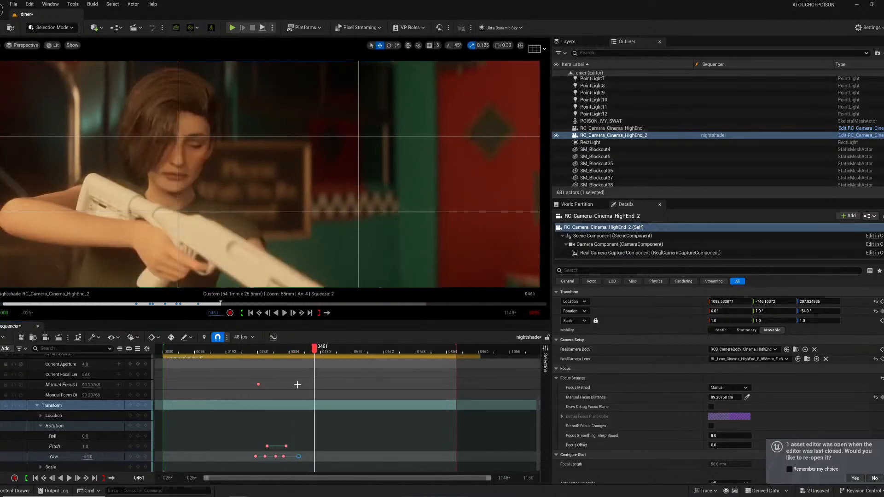
# - At frame 450, set the camera's yaw to -61° so the pan follows the character back
pyautogui.click(312, 353)
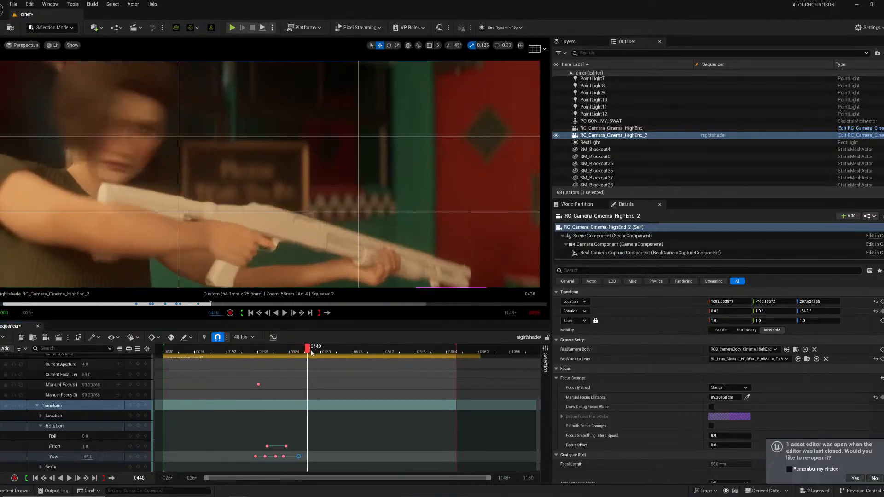
pyautogui.click(311, 352)
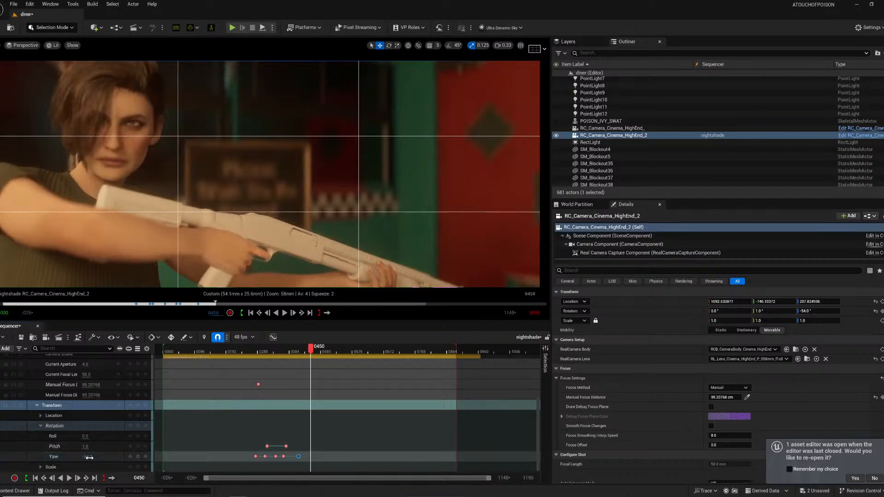
pyautogui.click(286, 417)
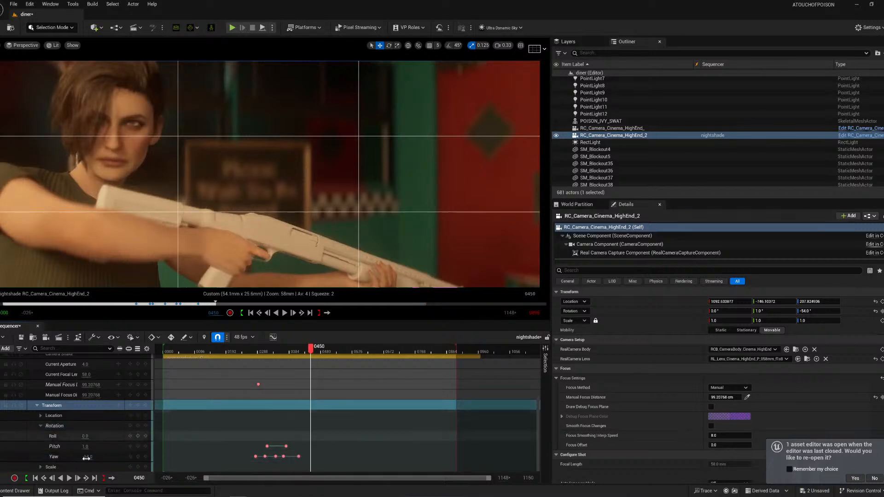
pyautogui.moveTo(87, 457); pyautogui.dragTo(83, 457)
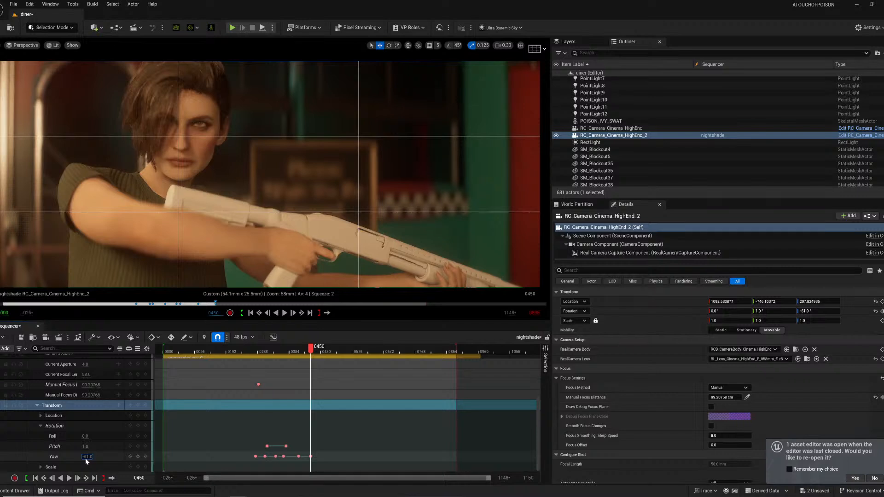
# - Play the new pan from frame 428, and add a manual focus distance keyframe at frame 431 with the current distance
pyautogui.click(302, 353)
pyautogui.click(304, 353)
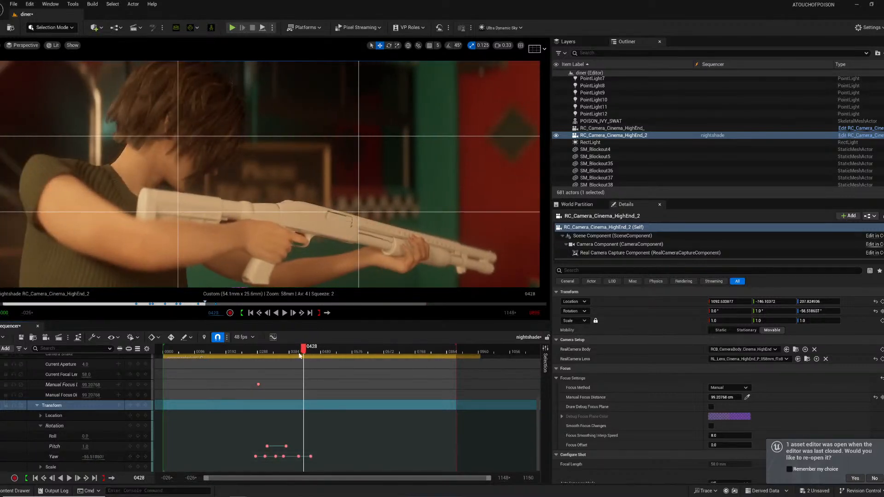
pyautogui.press('space')
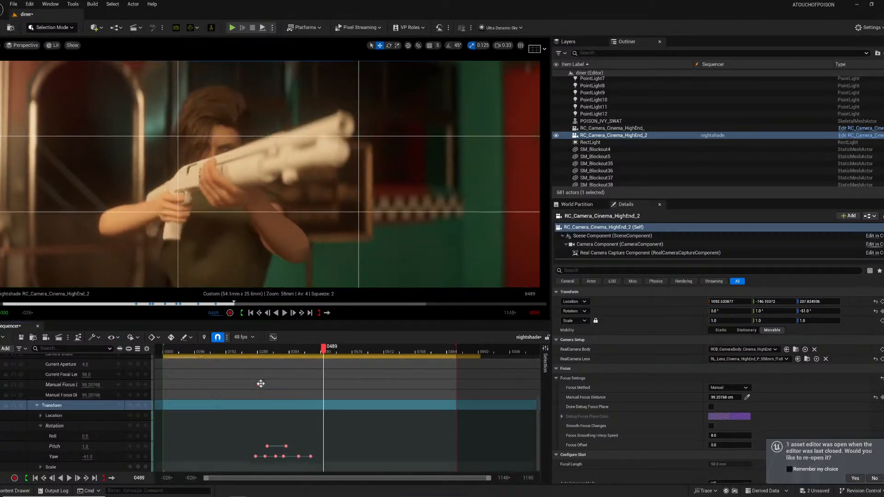
pyautogui.click(299, 351)
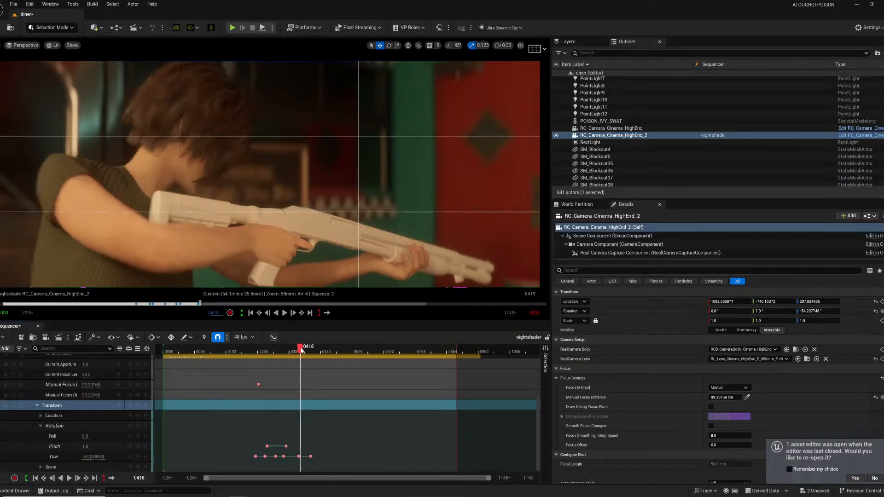
pyautogui.click(881, 397)
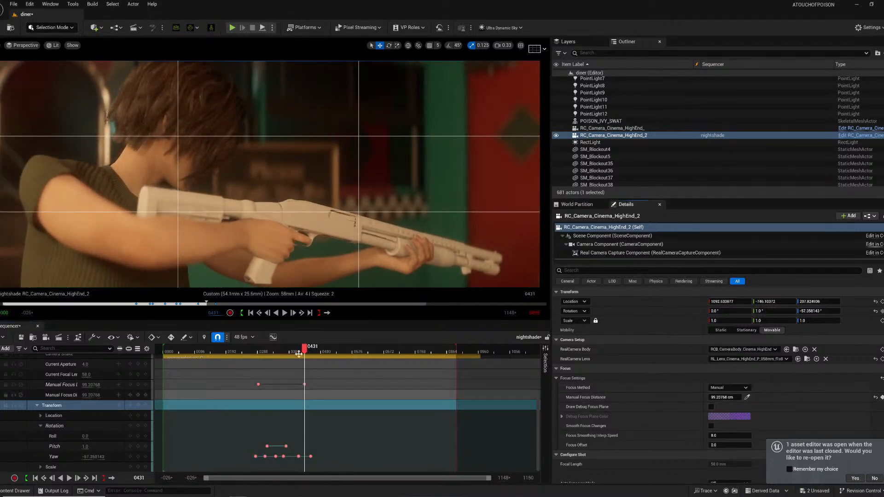
# - At frame 474, set the manual focus distance to 45 cm on the gun's muzzle with the debug focus plane as a guide, and keyframe it
pyautogui.moveTo(312, 352); pyautogui.dragTo(320, 354)
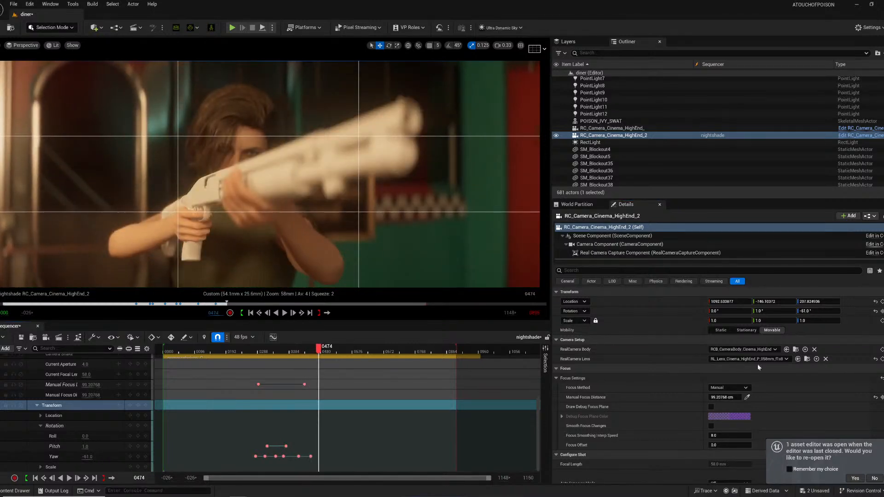
pyautogui.click(396, 142)
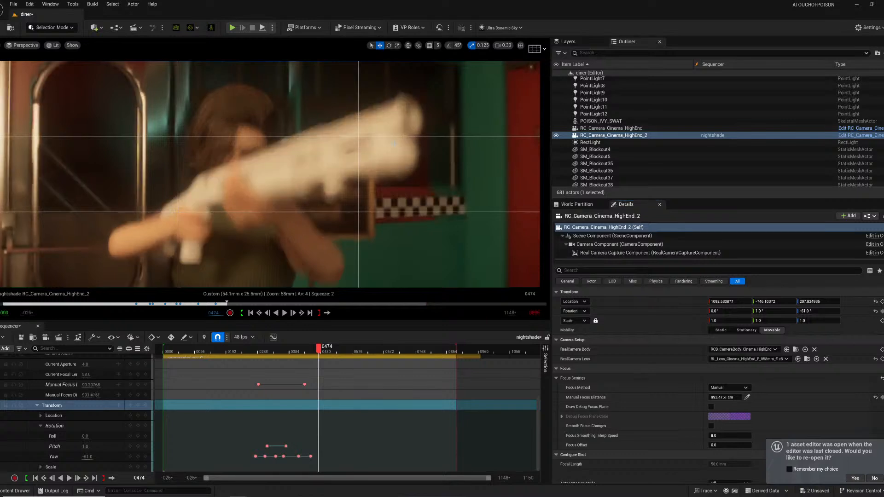
pyautogui.click(711, 407)
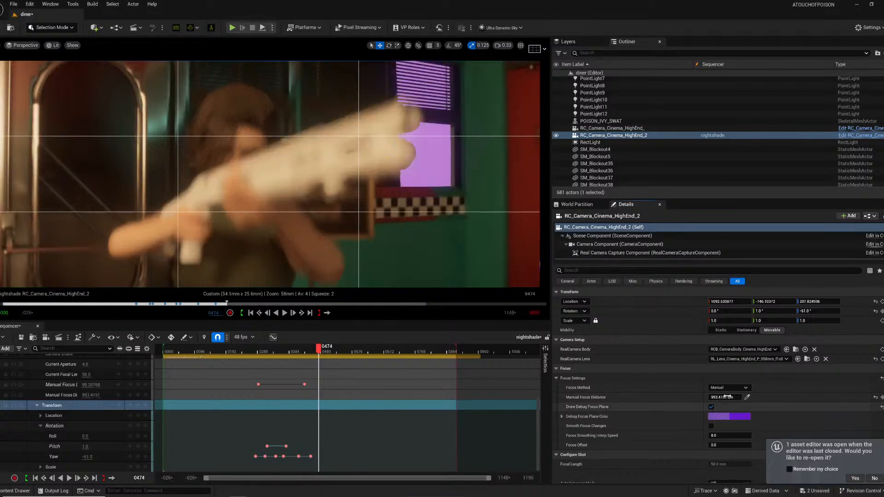
pyautogui.moveTo(725, 397); pyautogui.dragTo(672, 397)
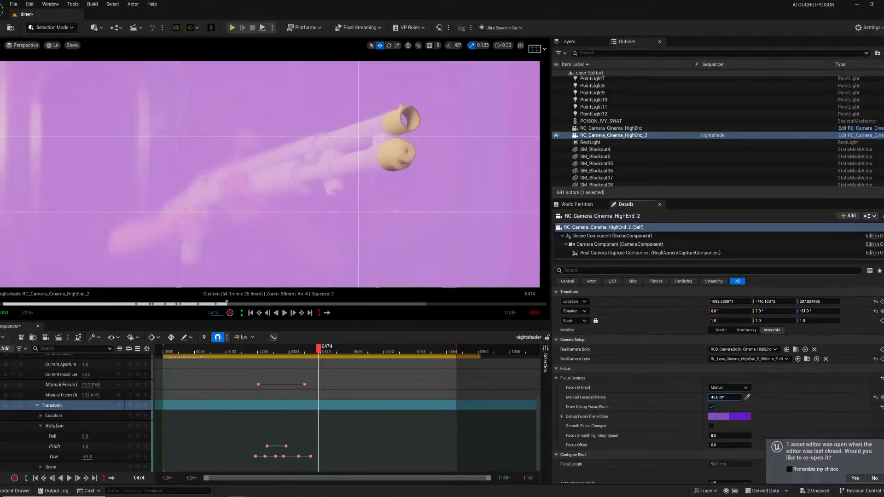
pyautogui.click(711, 407)
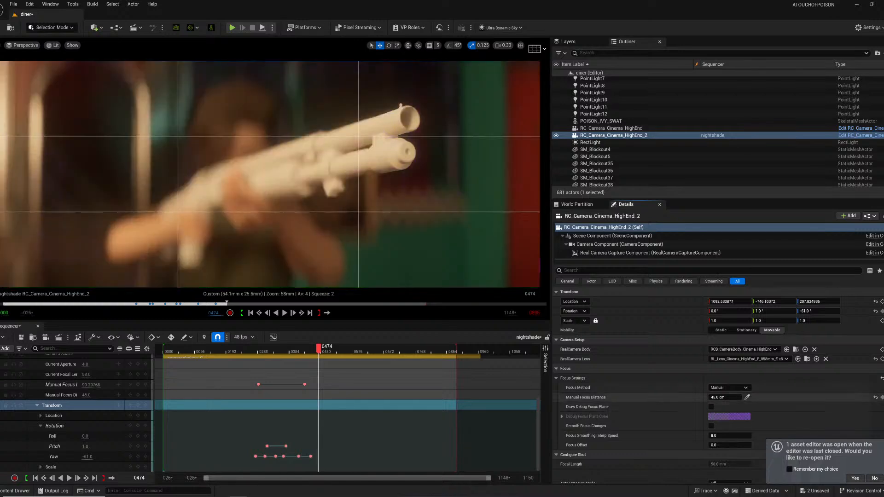
pyautogui.click(881, 398)
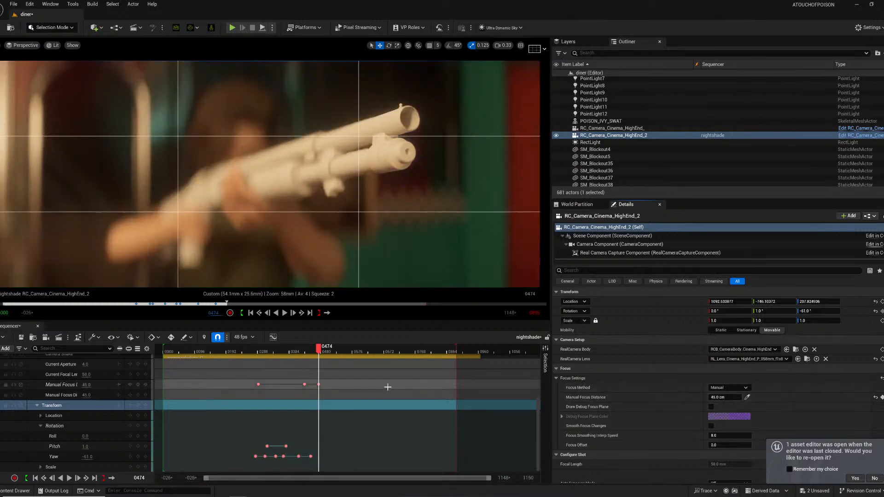
# - Play the focus pull to the muzzle, and return to the frame 474 focus key to check its distance
pyautogui.click(302, 353)
pyautogui.press('space')
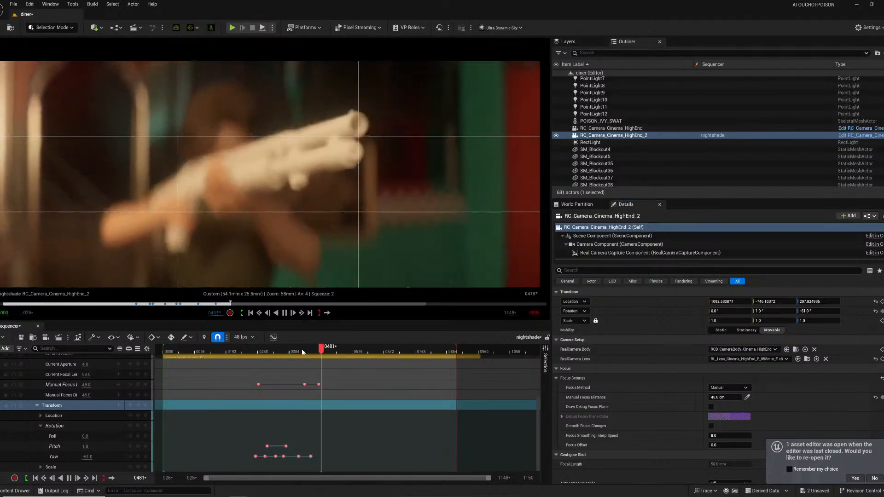
pyautogui.press('space')
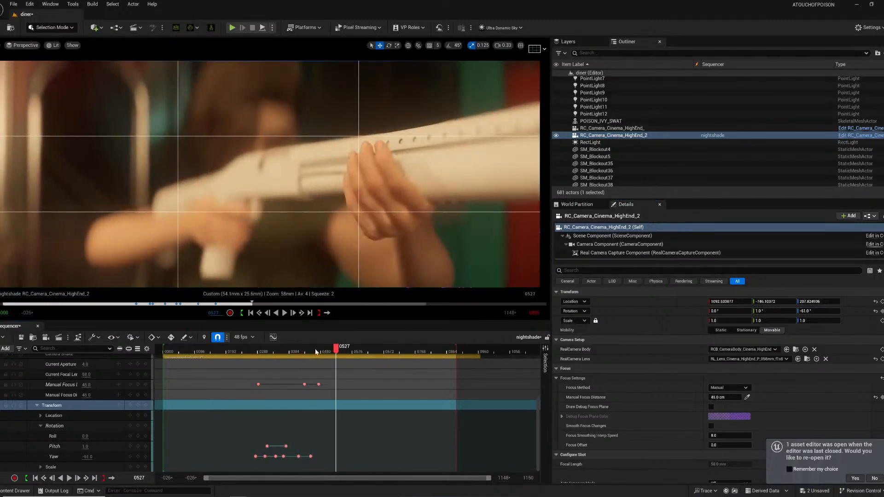
pyautogui.moveTo(314, 349); pyautogui.dragTo(322, 353)
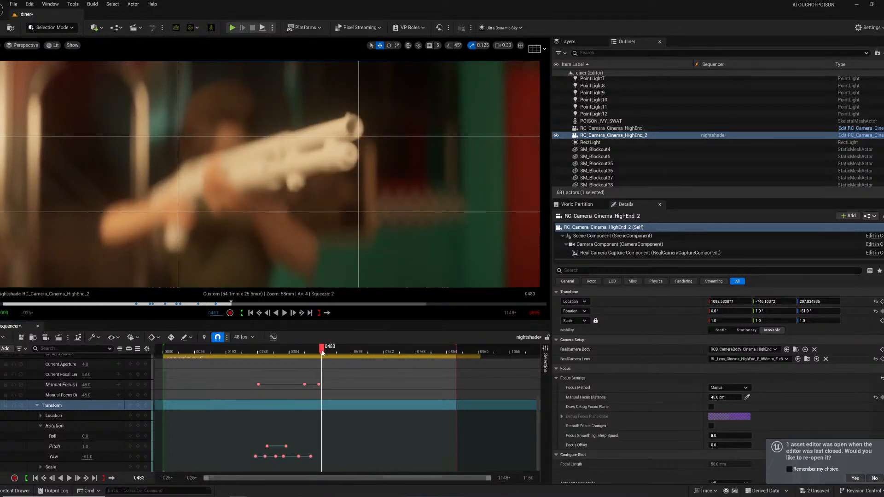
pyautogui.click(131, 384)
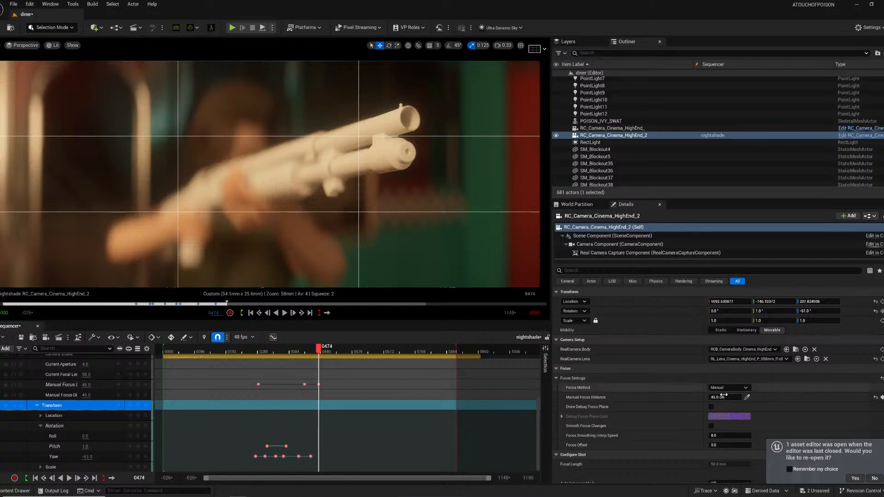
pyautogui.moveTo(725, 397)
pyautogui.mouseDown()
pyautogui.moveTo(744, 397)
pyautogui.moveTo(735, 397)
pyautogui.mouseUp()
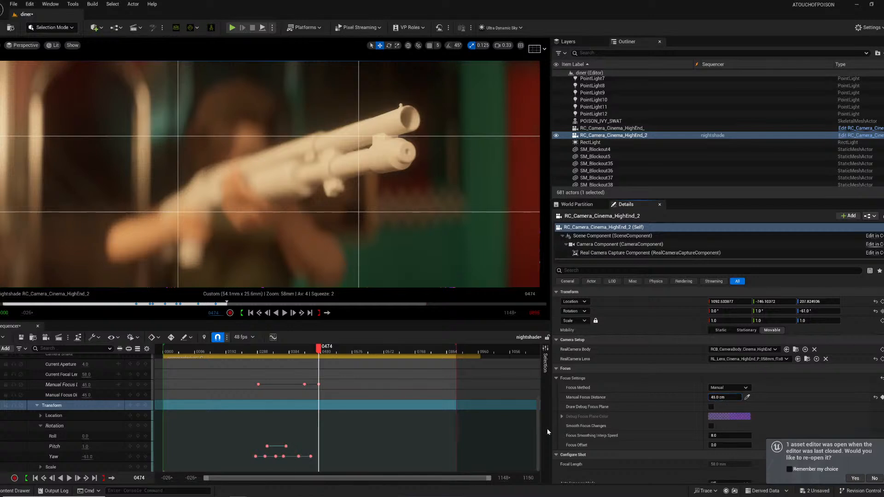
# - At frame 507, pick the focus distance from the character's face, add a manual focus distance keyframe, and play the focus pull
pyautogui.click(331, 348)
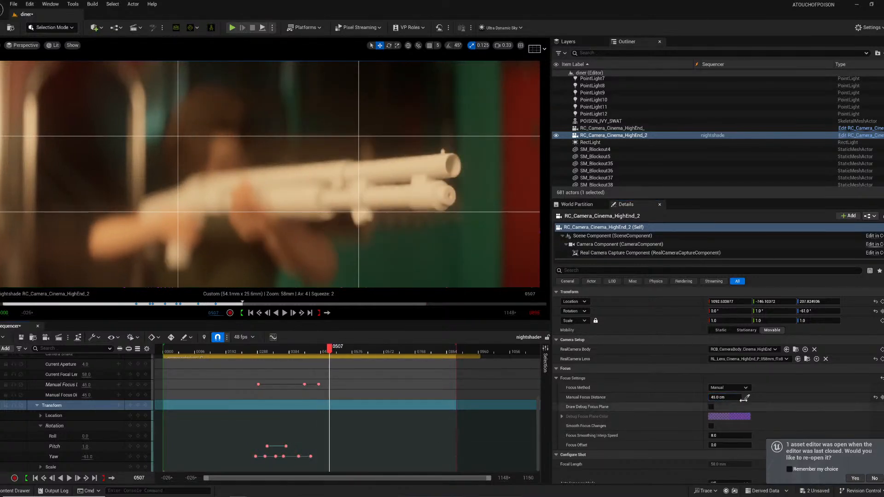
pyautogui.click(747, 396)
pyautogui.click(229, 162)
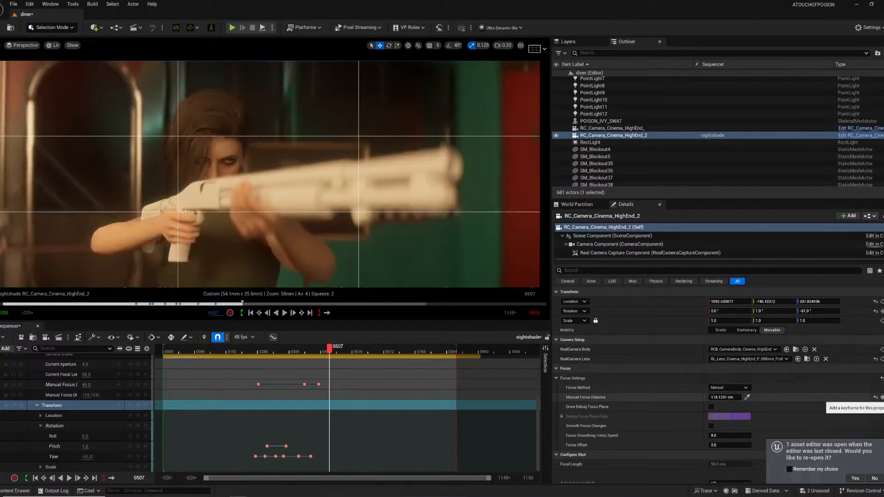
pyautogui.click(881, 397)
pyautogui.click(296, 350)
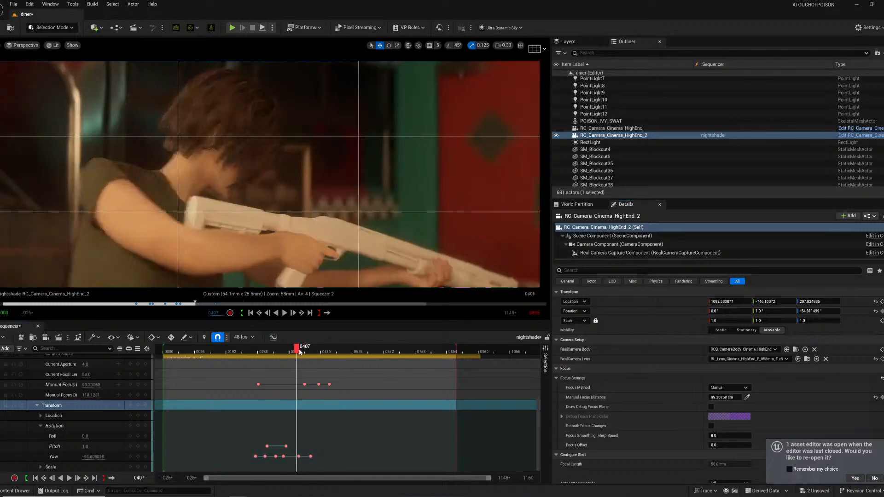
pyautogui.press('space')
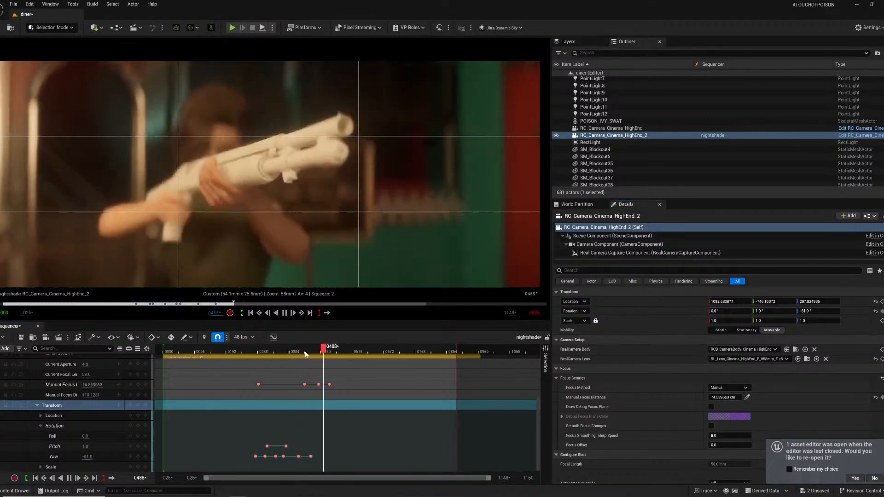
pyautogui.press('space')
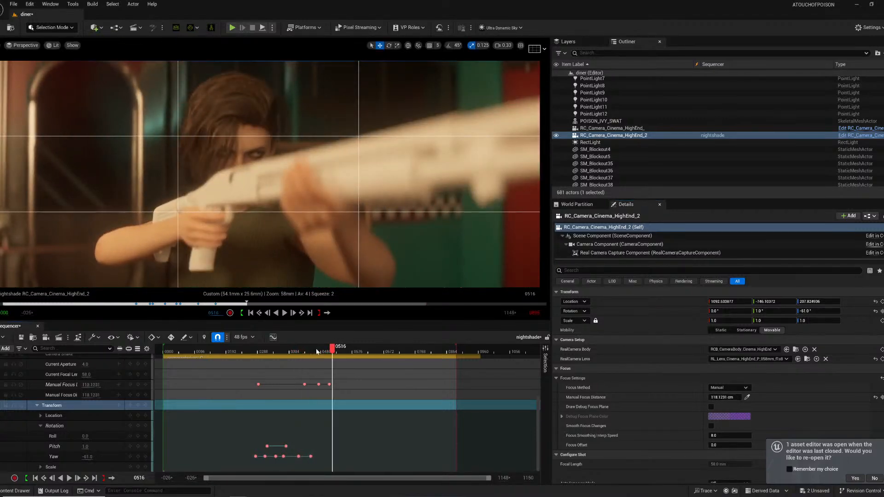
# - At frame 508, set the camera's pitch to -1° and its yaw to -56° to reframe the aiming character
pyautogui.moveTo(317, 352); pyautogui.dragTo(329, 353)
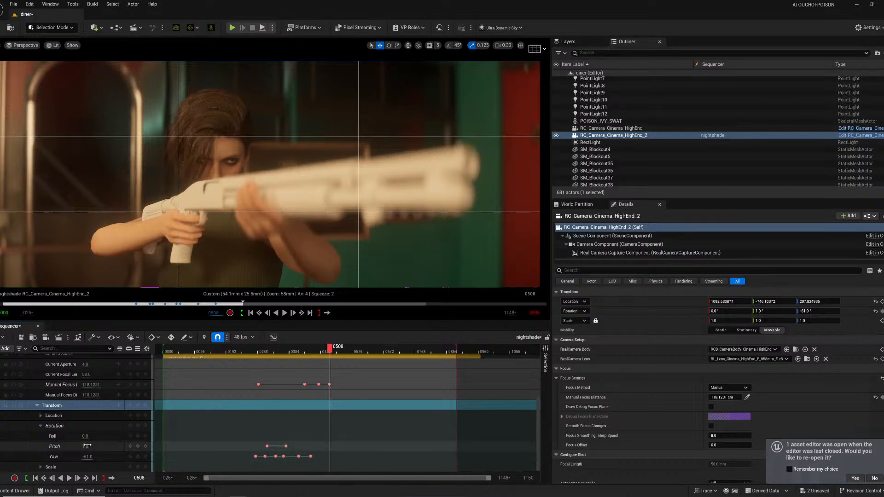
pyautogui.write('0')
pyautogui.press('Return')
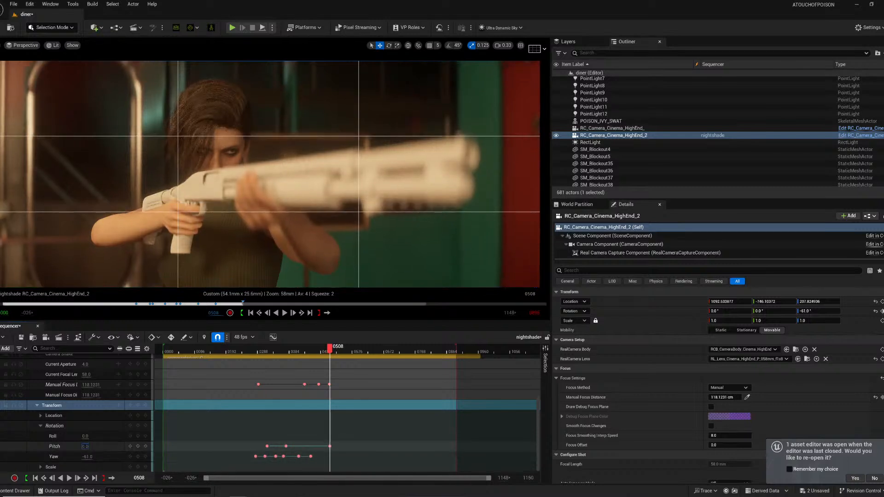
pyautogui.write('-1')
pyautogui.press('Return')
pyautogui.write('0')
pyautogui.press('Return')
pyautogui.moveTo(86, 446); pyautogui.dragTo(85, 446)
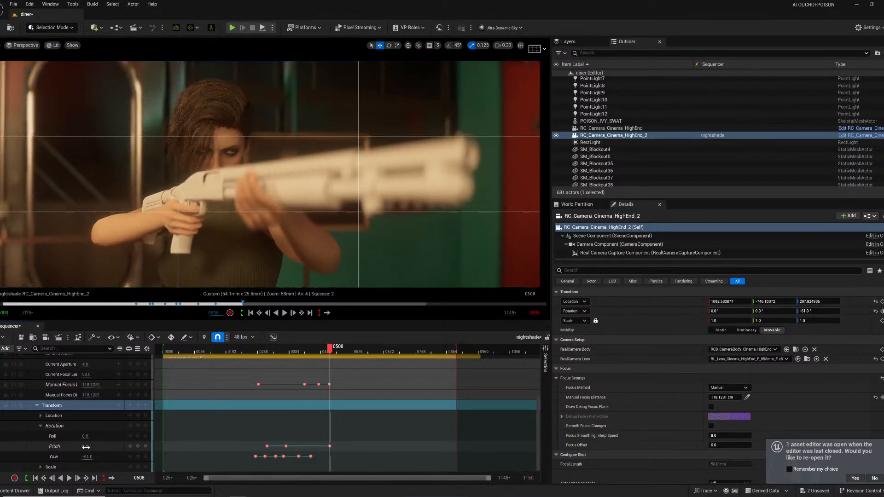
pyautogui.write('-2')
pyautogui.press('Return')
pyautogui.moveTo(84, 447); pyautogui.dragTo(86, 446)
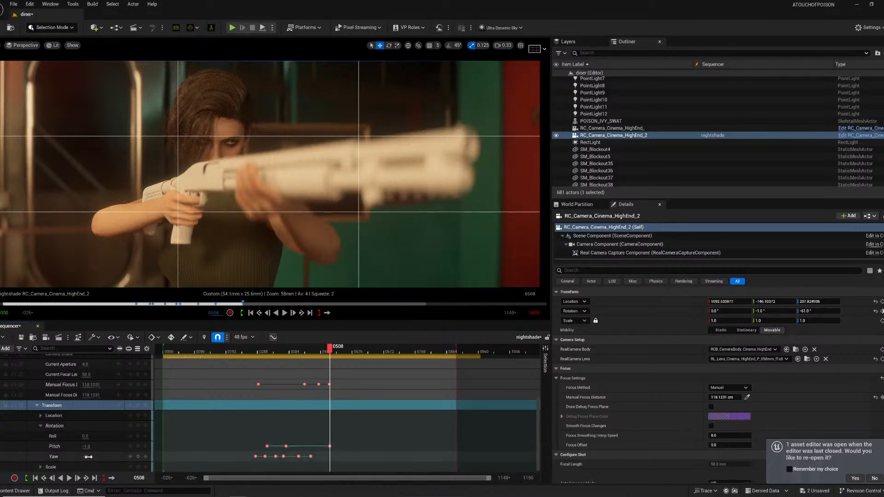
pyautogui.moveTo(86, 457); pyautogui.dragTo(90, 459)
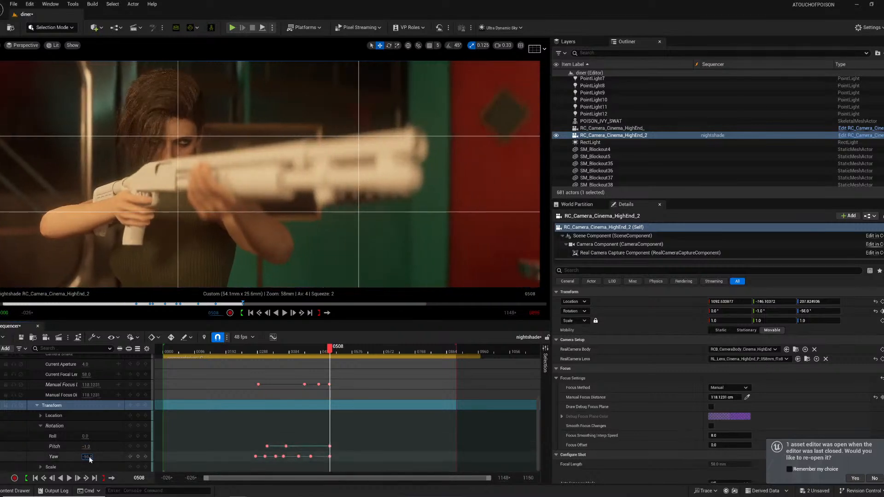
# - At frame 457, set the camera's pitch to 1° and play the movement to check it
pyautogui.moveTo(329, 349); pyautogui.dragTo(313, 353)
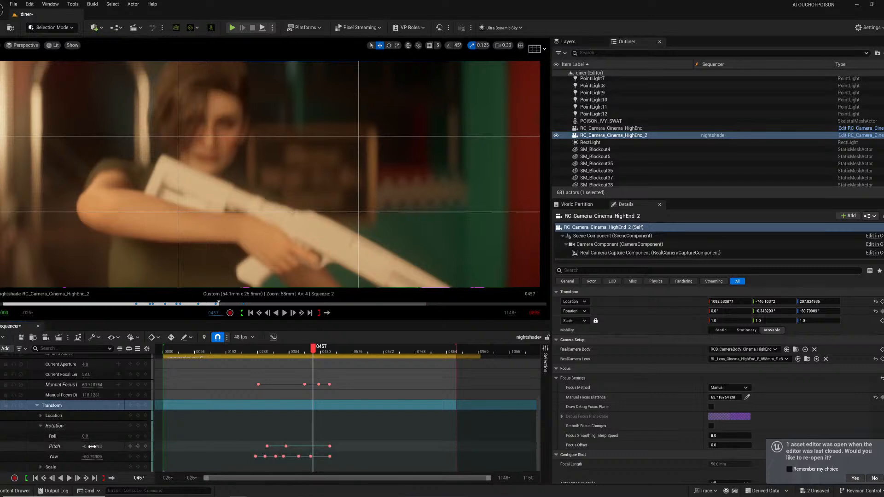
pyautogui.moveTo(90, 447); pyautogui.dragTo(91, 446)
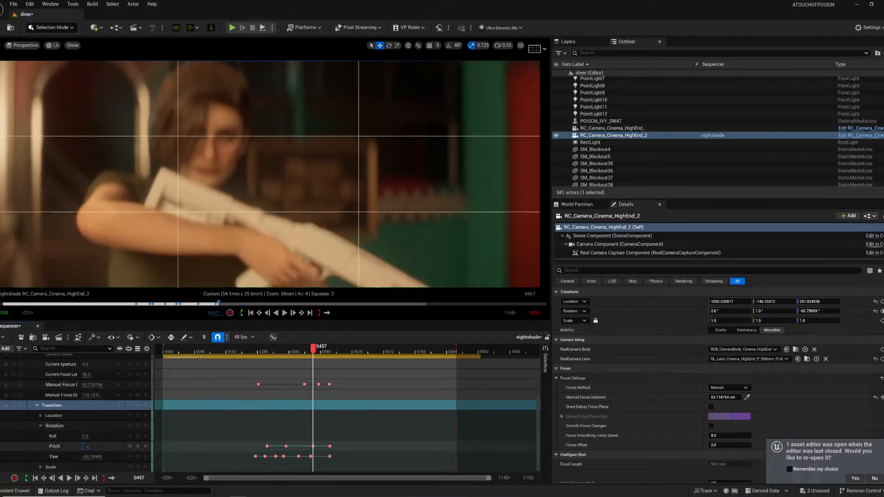
pyautogui.press('space')
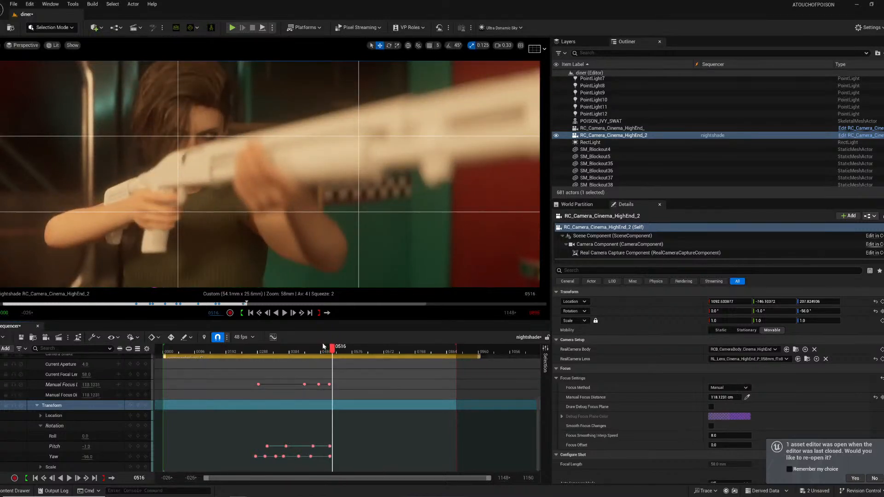
pyautogui.press('space')
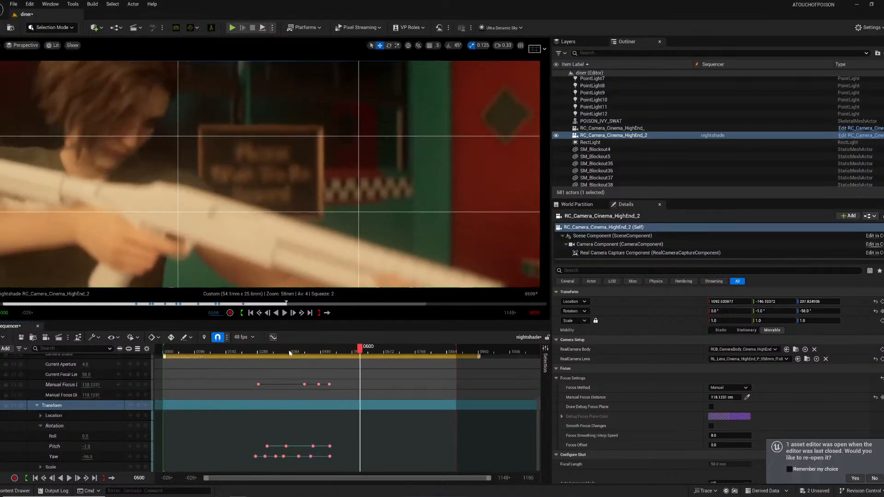
pyautogui.click(283, 351)
pyautogui.press('space')
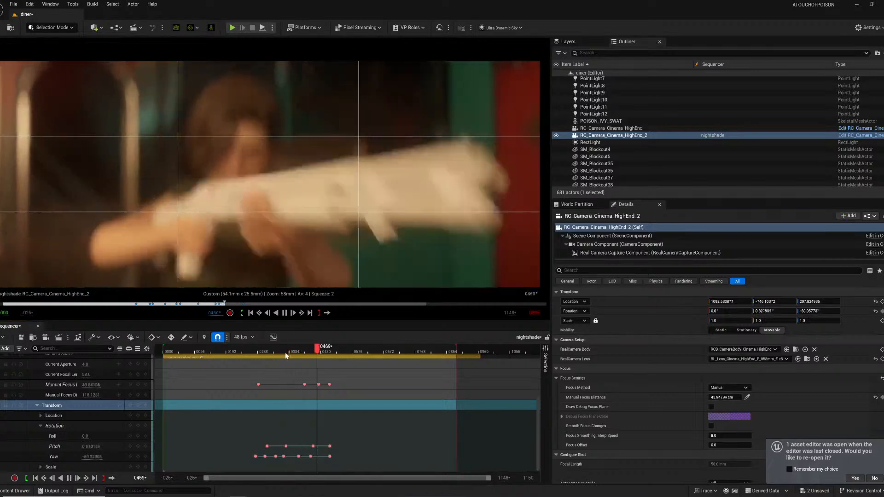
pyautogui.press('space')
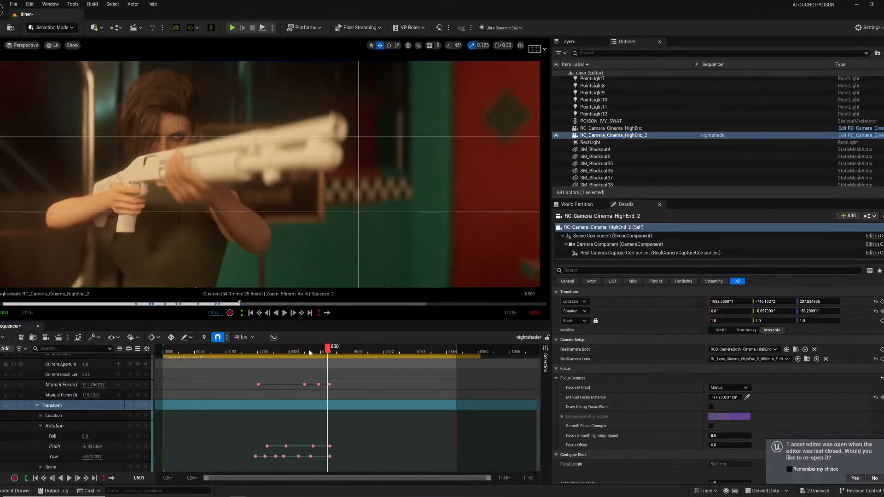
# - At frame 491, set the manual focus distance to about 61.4 cm on the muzzle, keyframe it, and play the focus pull
pyautogui.moveTo(307, 353); pyautogui.dragTo(325, 353)
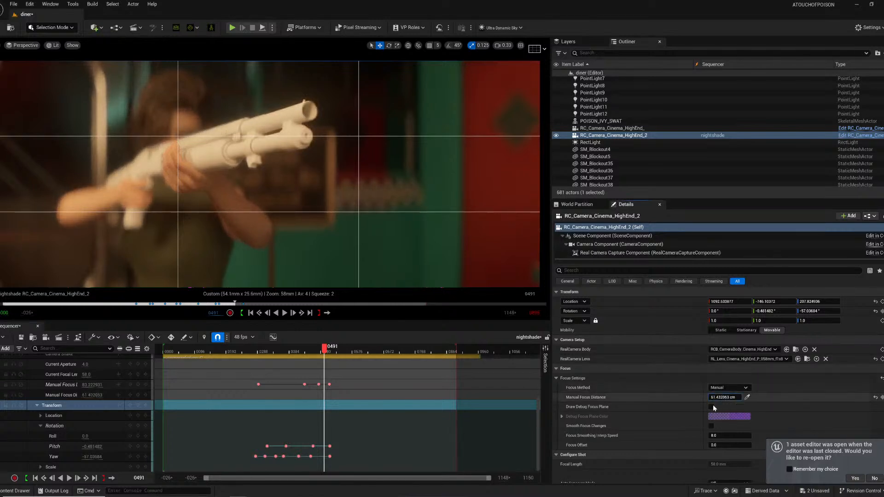
pyautogui.click(881, 397)
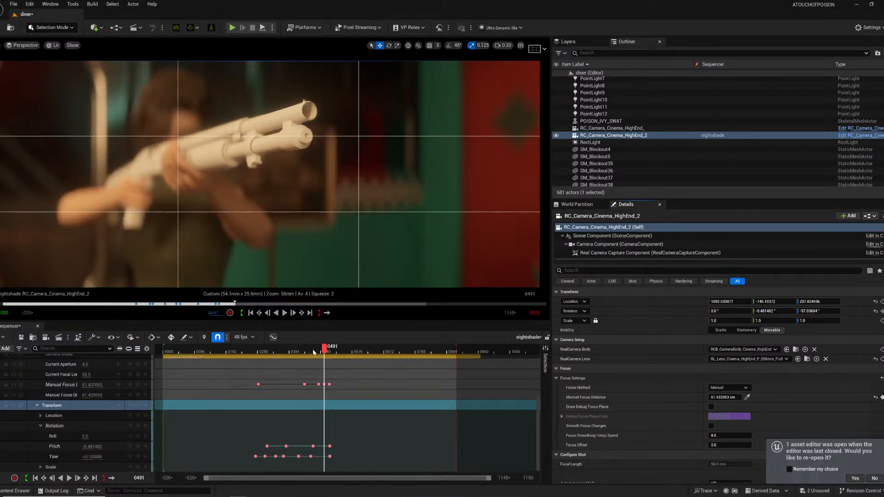
pyautogui.press('space')
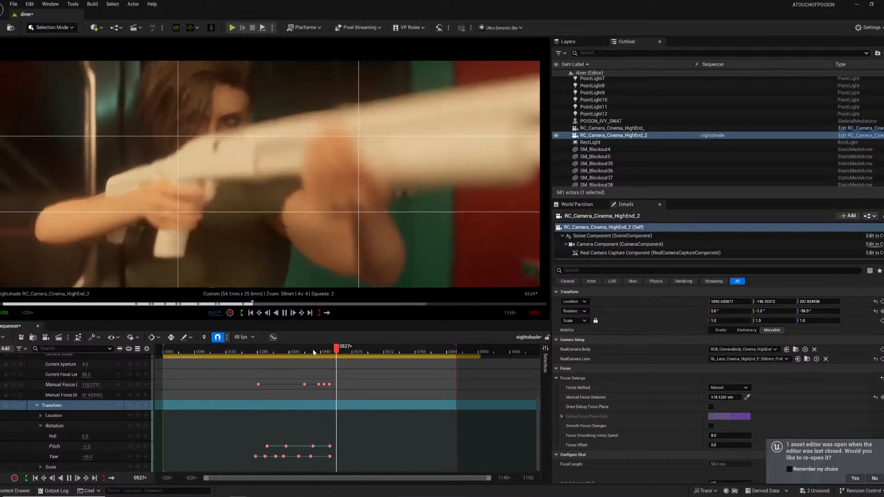
pyautogui.press('space')
pyautogui.click(309, 350)
pyautogui.press('space')
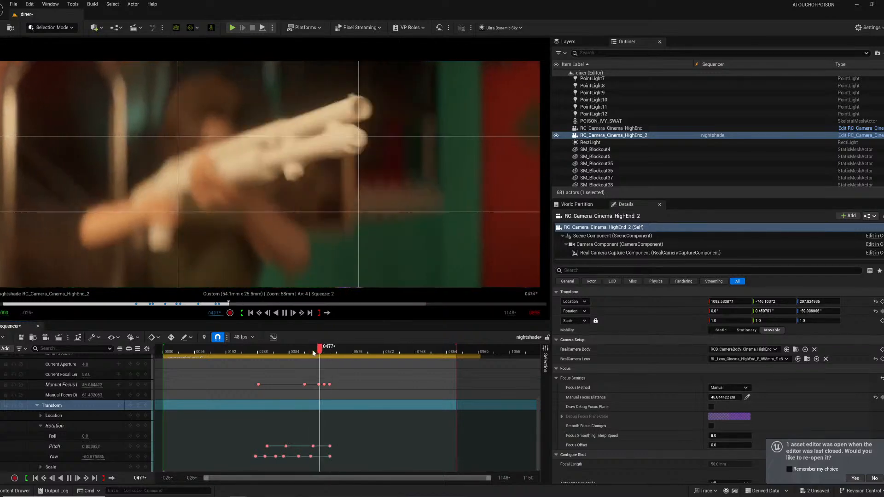
pyautogui.press('space')
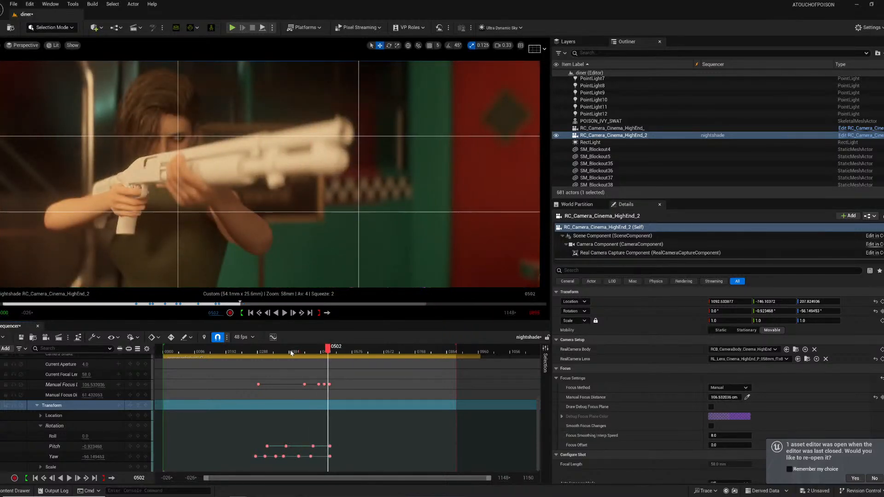
# - Play the shot through the raising of the shotgun to check the focus pull
pyautogui.click(291, 350)
pyautogui.press('space')
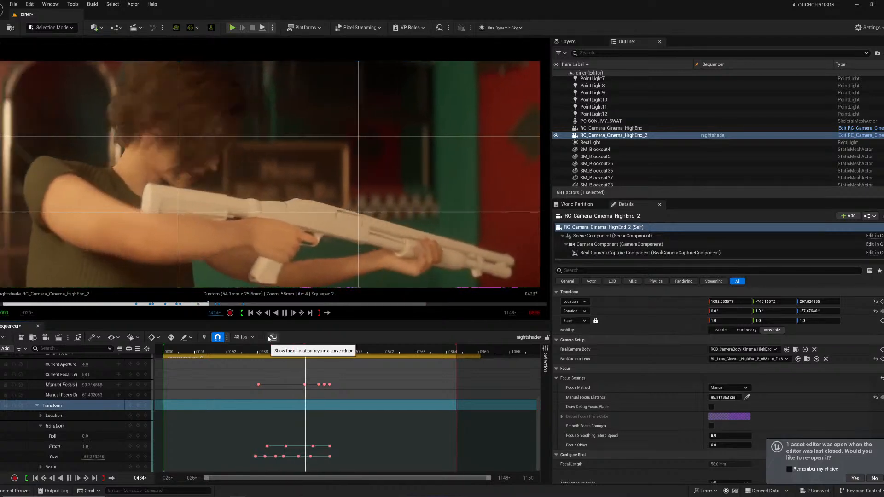
pyautogui.press('space')
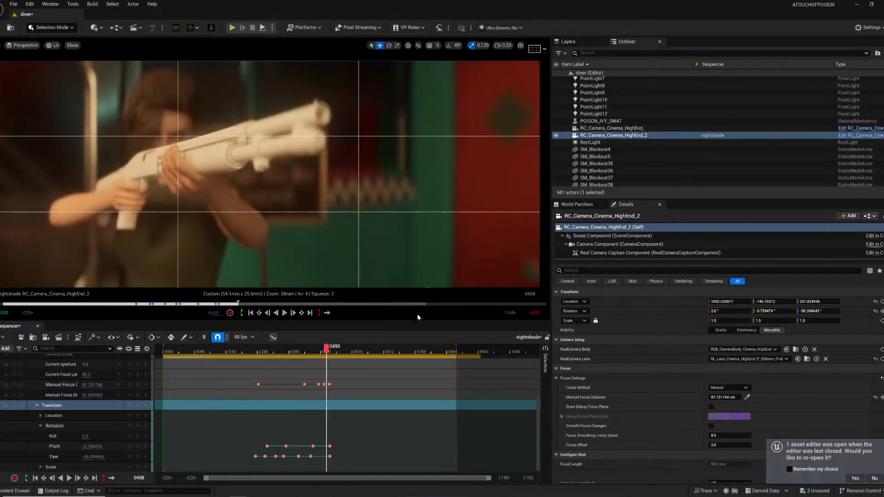
# - At frame 541, set the manual focus distance to about 70.9 cm, keyframe it, and play the focus pull
pyautogui.click(302, 313)
pyautogui.moveTo(332, 349); pyautogui.dragTo(342, 352)
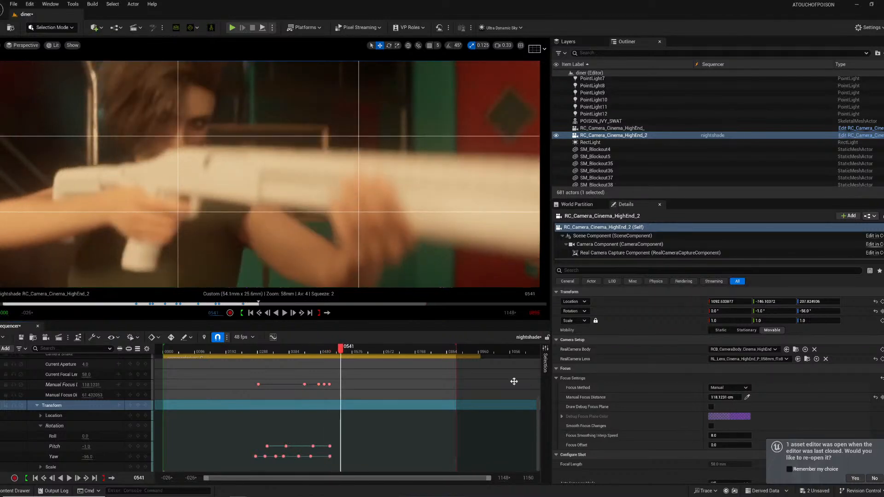
pyautogui.moveTo(723, 397); pyautogui.dragTo(716, 396)
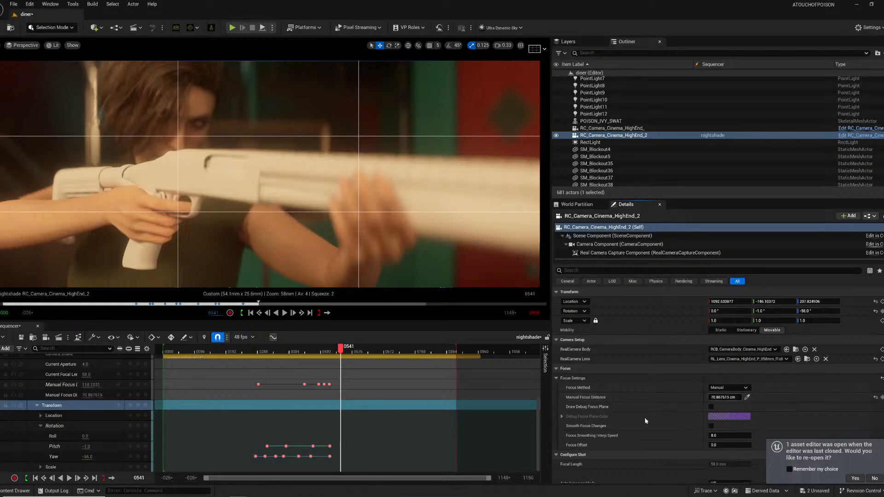
pyautogui.click(882, 397)
pyautogui.moveTo(337, 351); pyautogui.dragTo(334, 351)
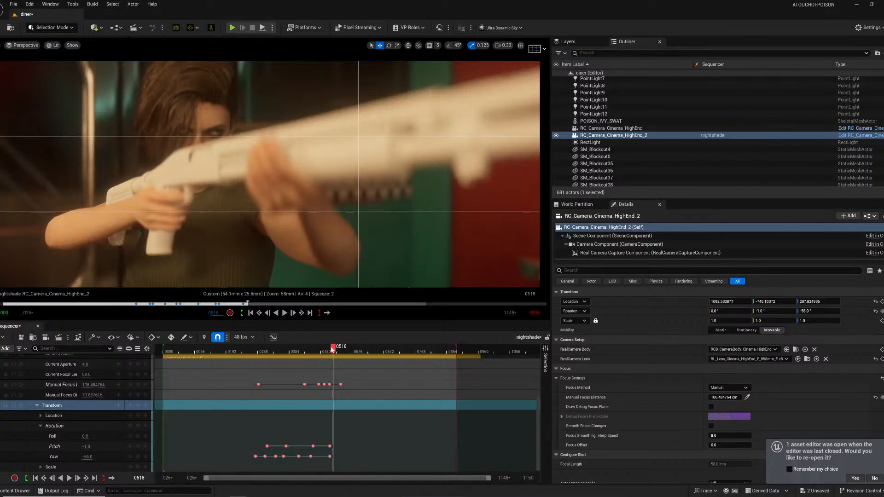
pyautogui.click(289, 353)
pyautogui.press('space')
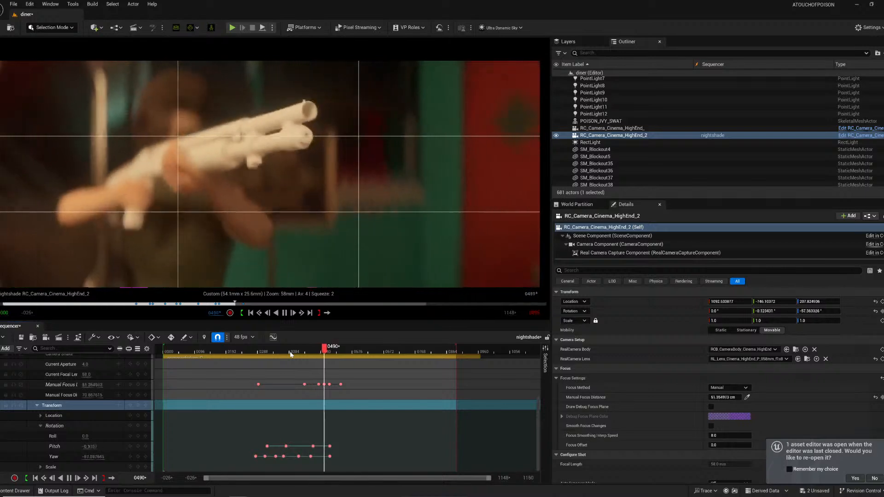
pyautogui.press('space')
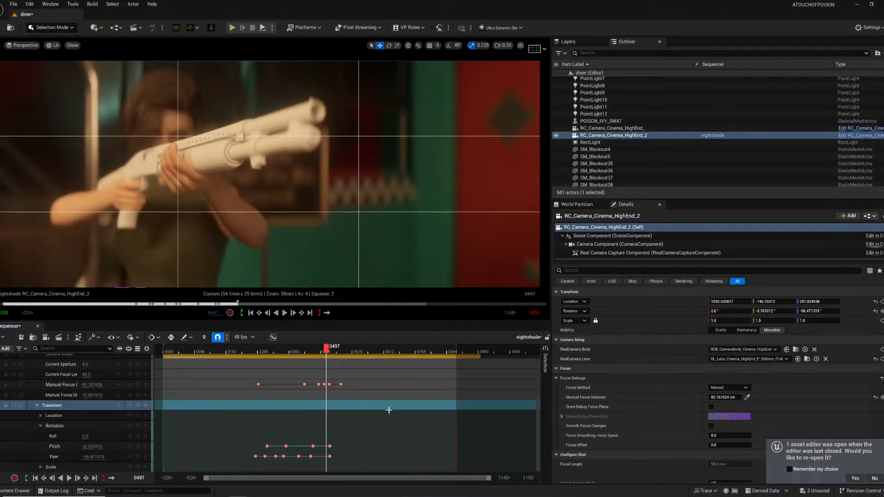
# - At frame 497, set the manual focus distance to about 61.9 cm on the muzzle, keyframe it, and play the result
pyautogui.moveTo(723, 397); pyautogui.dragTo(690, 396)
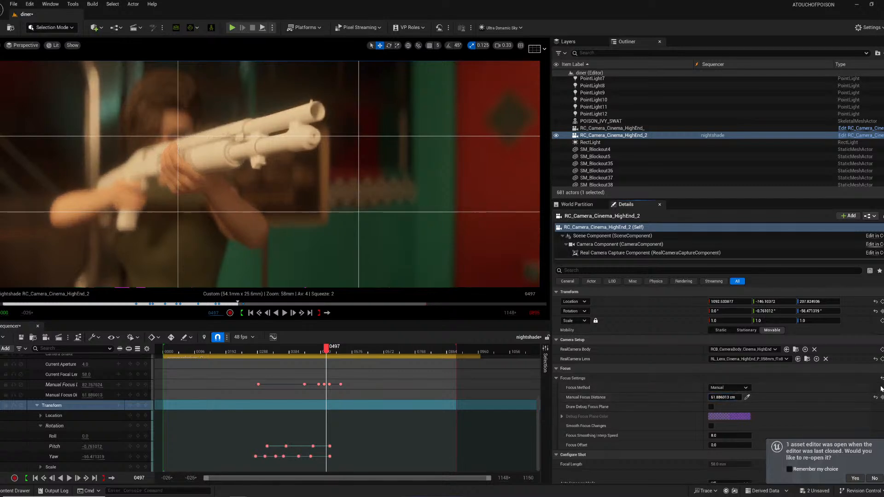
pyautogui.click(881, 397)
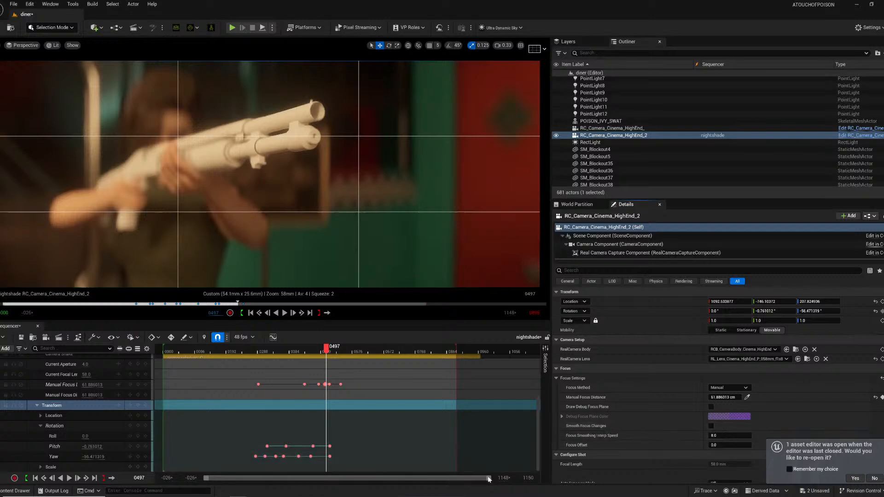
pyautogui.moveTo(489, 477); pyautogui.dragTo(372, 477)
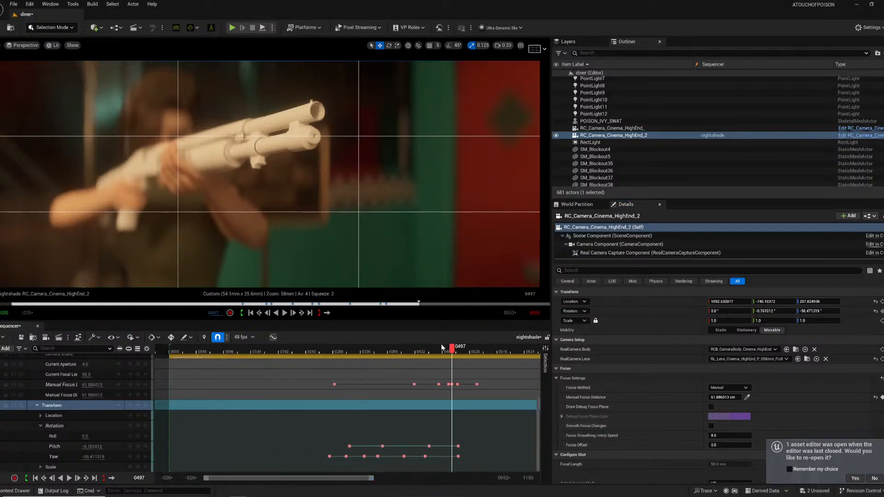
pyautogui.press('space')
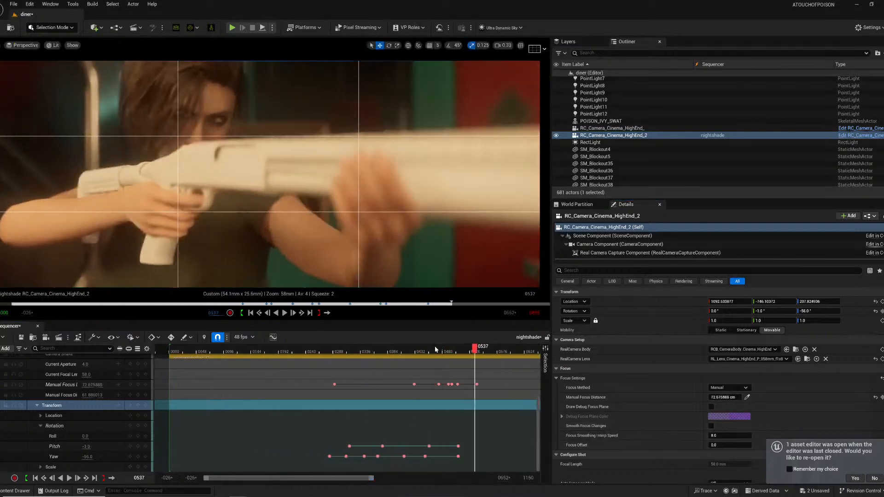
pyautogui.click(430, 345)
pyautogui.press('space')
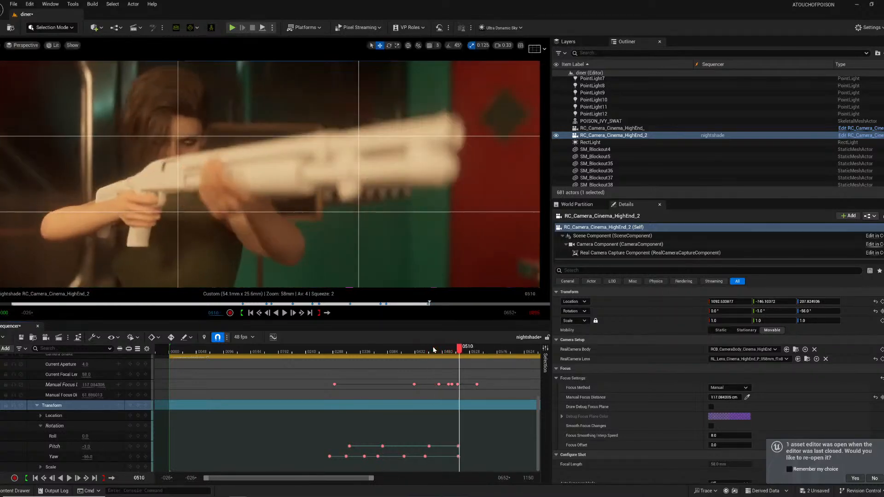
pyautogui.click(423, 350)
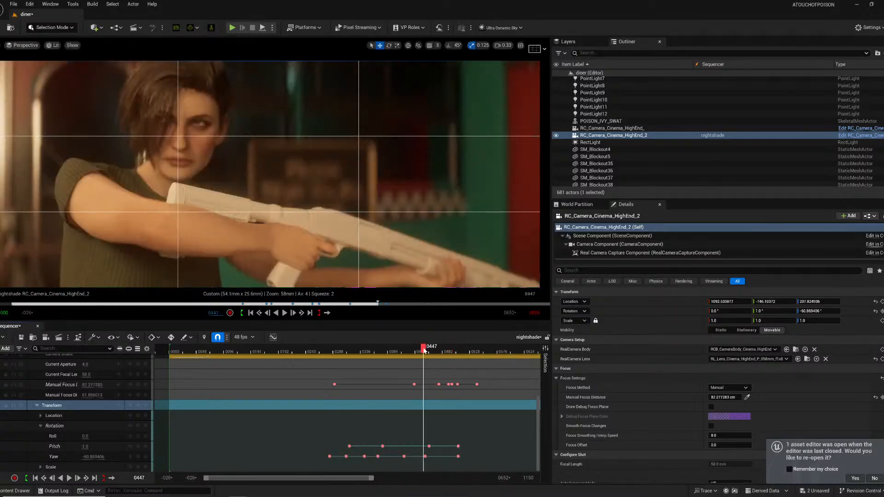
pyautogui.press('space')
pyautogui.press('space')
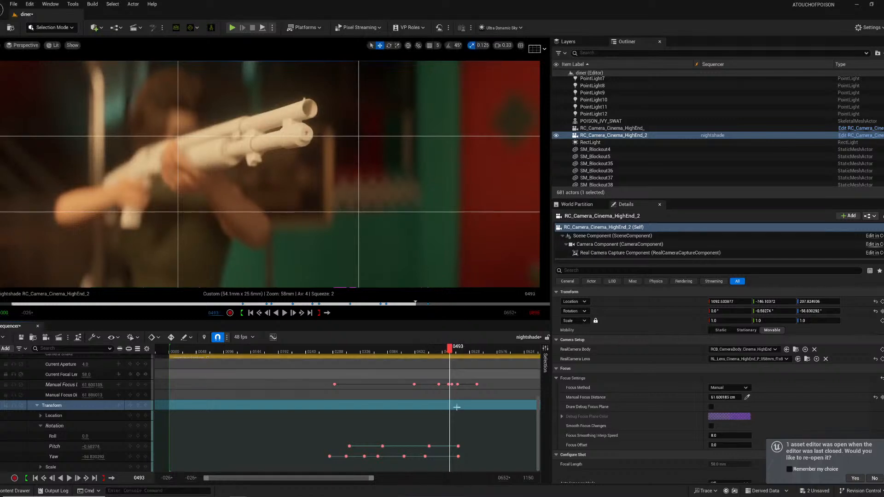
# - Split nightshade's animation section at frame 507 and delete the part after the cut
pyautogui.scroll(3, 460, 424)
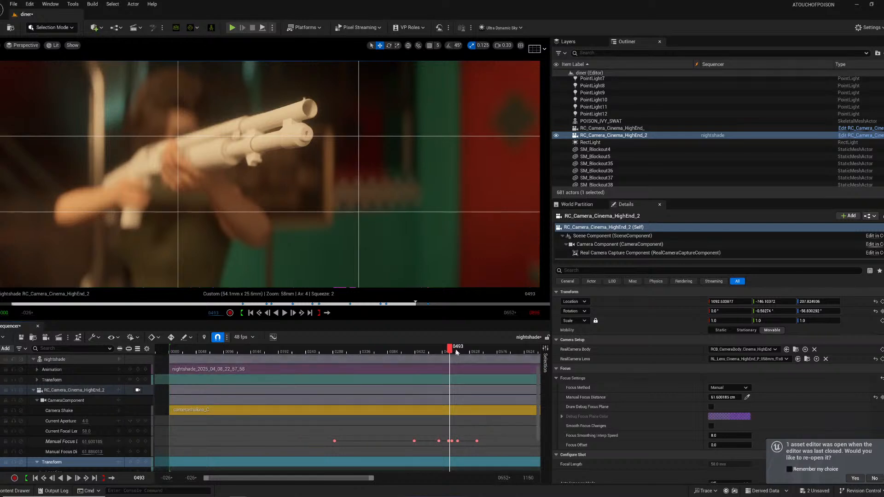
pyautogui.moveTo(456, 352); pyautogui.dragTo(449, 352)
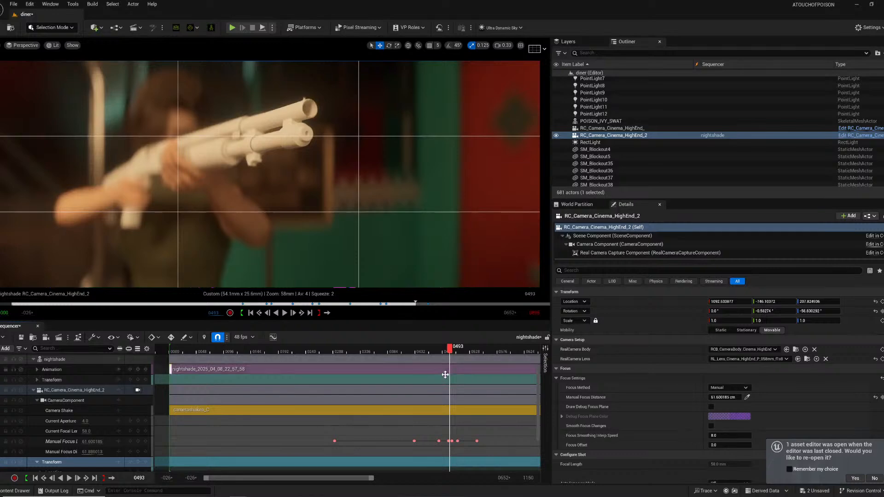
pyautogui.rightClick(451, 375)
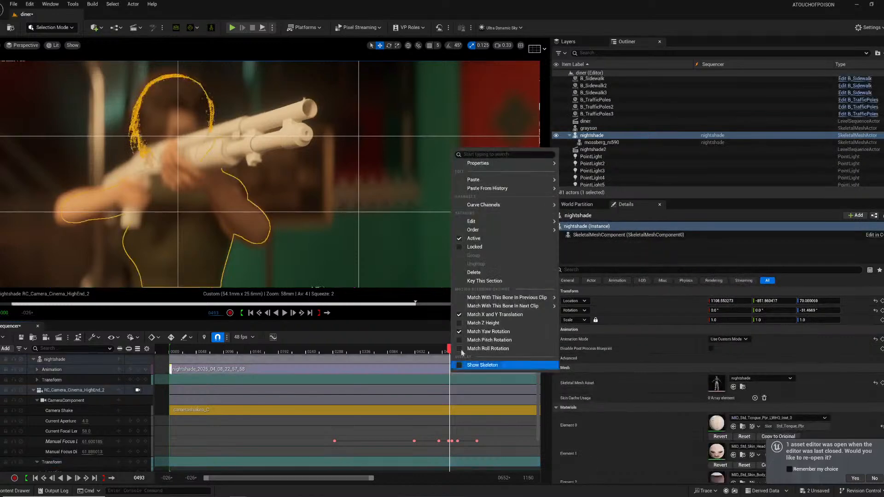
pyautogui.moveTo(491, 183)
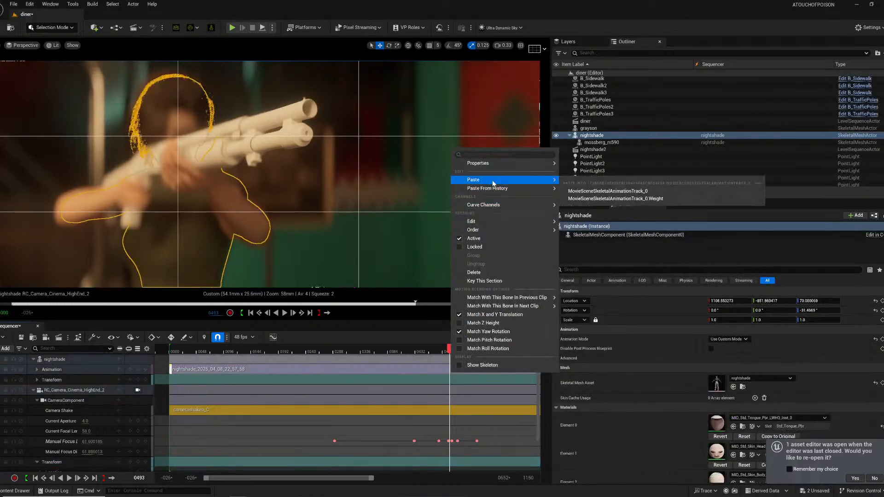
pyautogui.moveTo(519, 168)
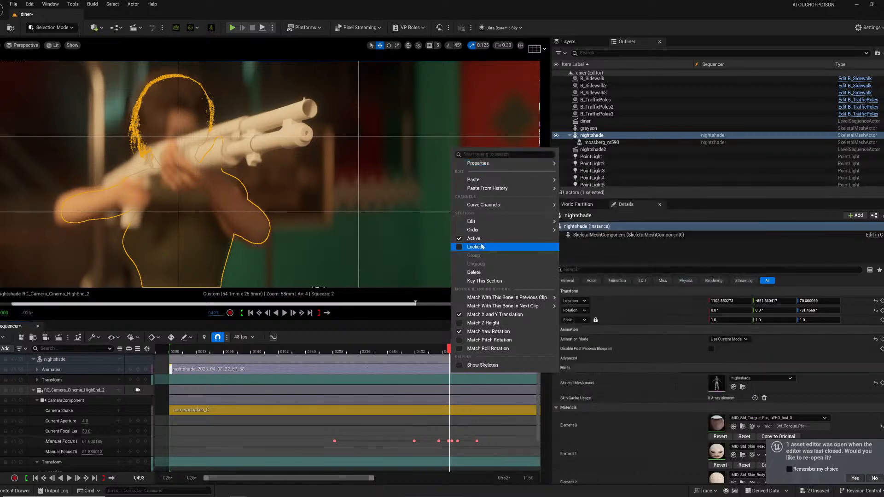
pyautogui.moveTo(497, 229)
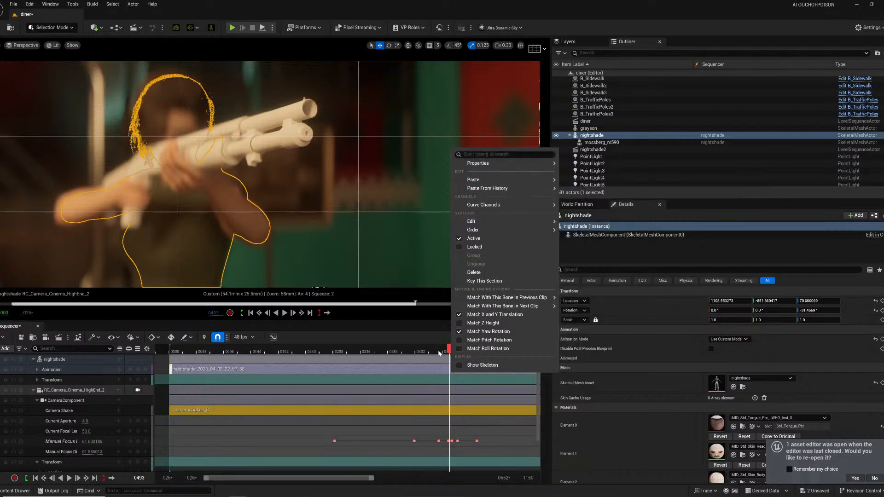
pyautogui.click(446, 353)
pyautogui.moveTo(446, 352); pyautogui.dragTo(459, 374)
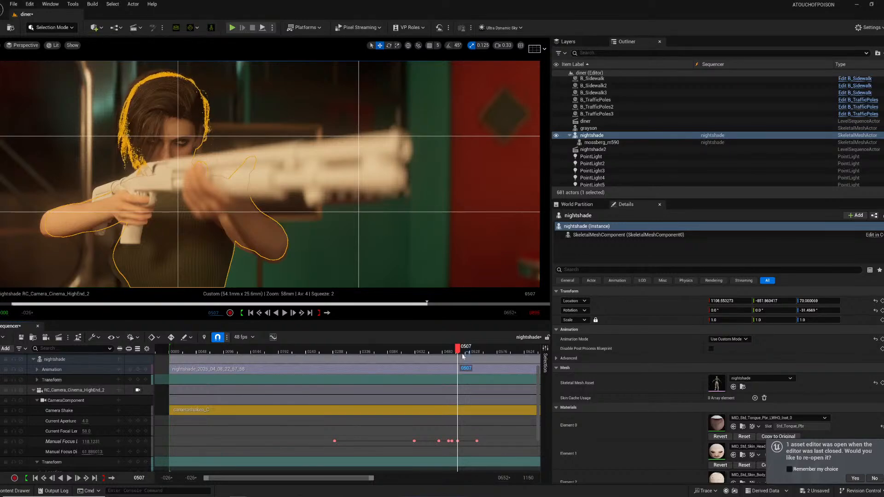
pyautogui.rightClick(460, 369)
pyautogui.moveTo(497, 198)
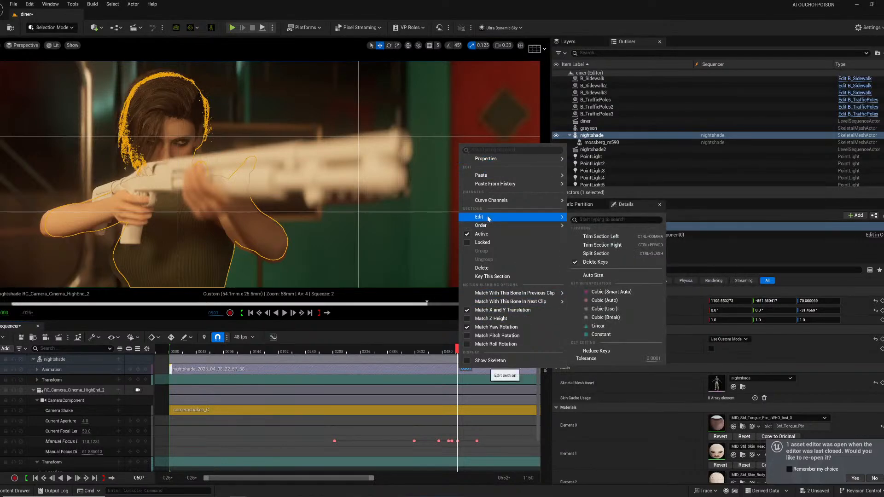
pyautogui.click(607, 255)
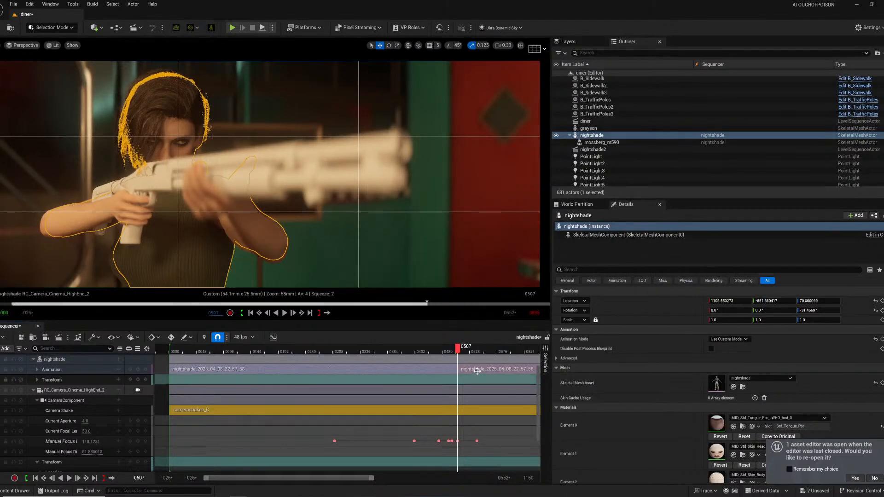
pyautogui.click(477, 371)
pyautogui.press('Delete')
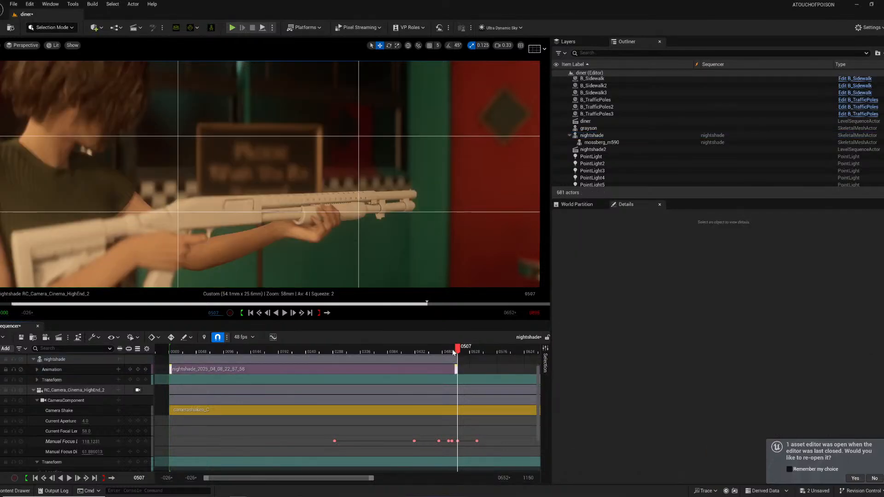
# - Set nightshade's remaining animation section to Keep State when finished, and play the end of the shot to check the held pose
pyautogui.rightClick(445, 366)
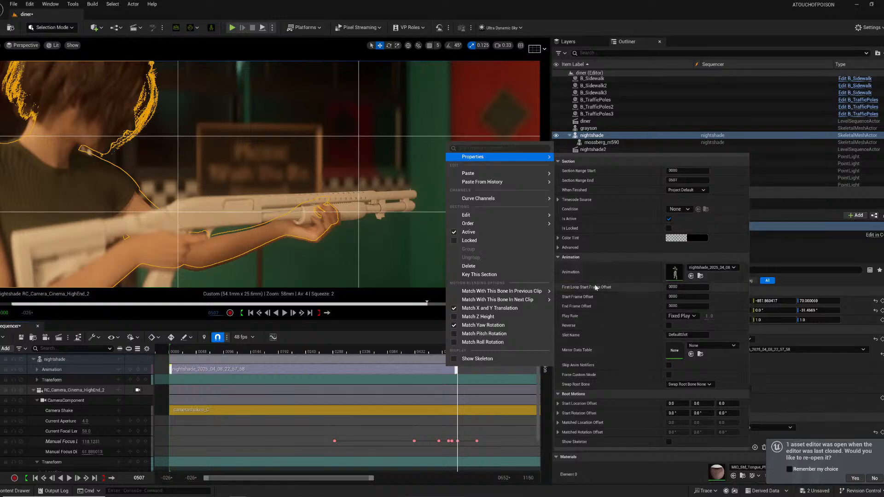
pyautogui.click(685, 190)
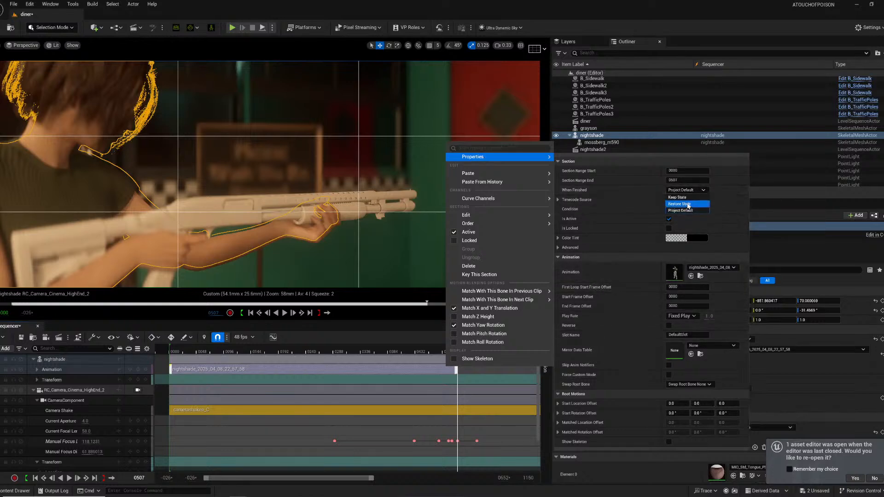
pyautogui.click(687, 199)
pyautogui.click(366, 350)
pyautogui.press('space')
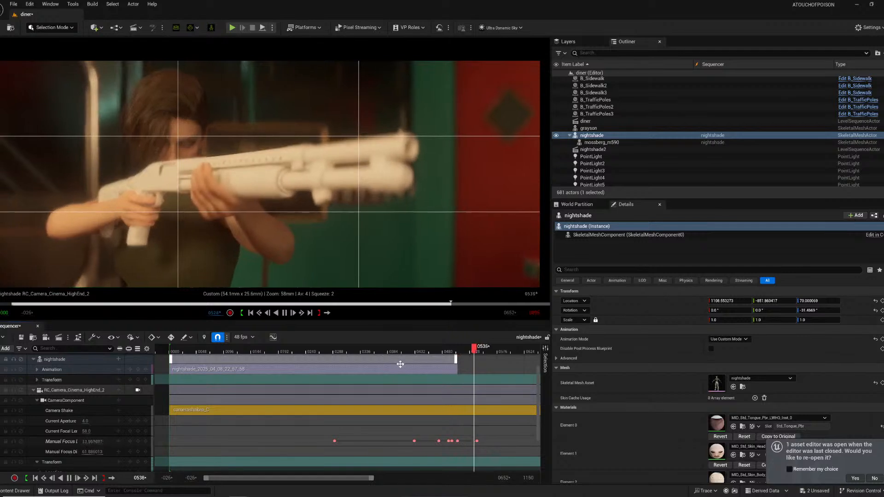
pyautogui.press('space')
pyautogui.click(444, 352)
pyautogui.press('space')
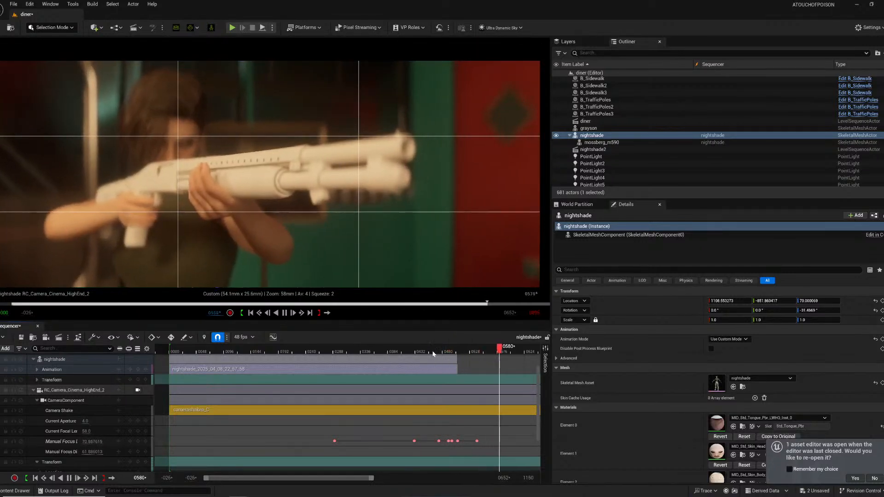
pyautogui.press('space')
pyautogui.click(419, 346)
pyautogui.press('space')
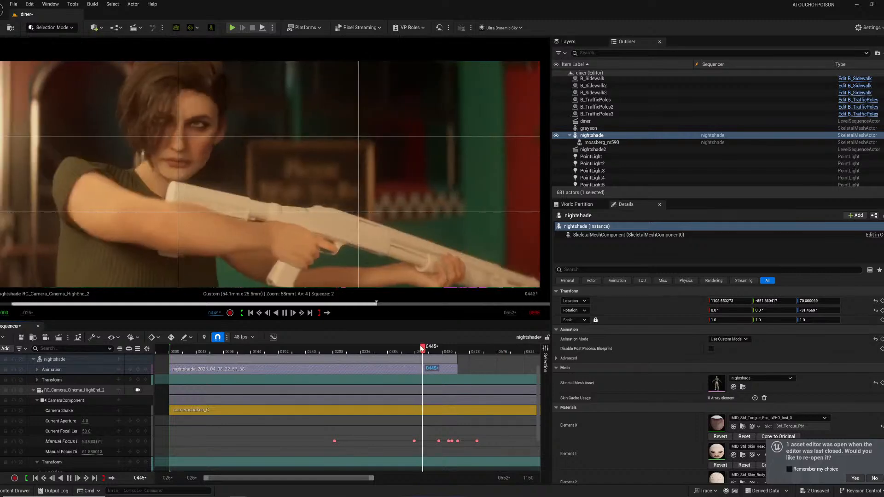
pyautogui.press('space')
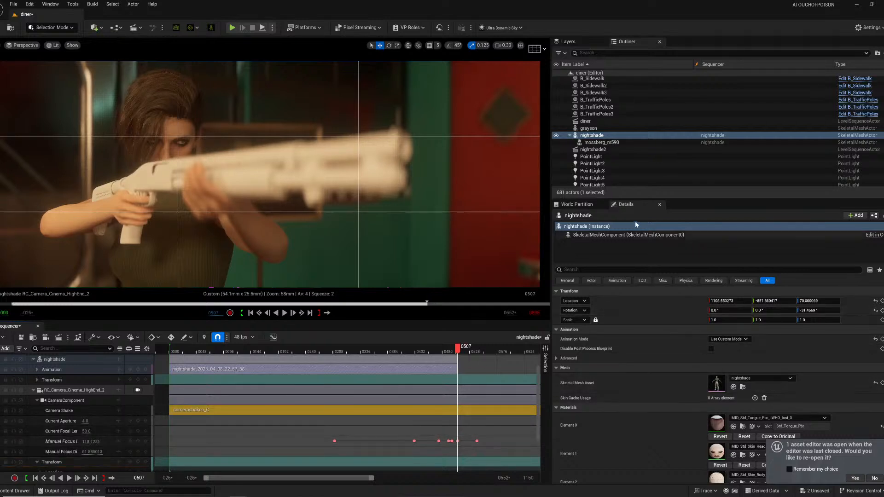
pyautogui.scroll(-10, 644, 382)
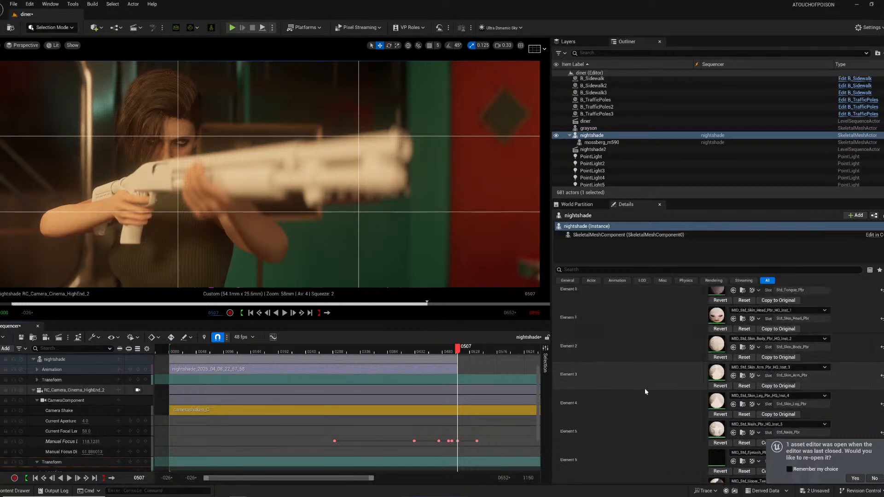
pyautogui.scroll(6, 645, 388)
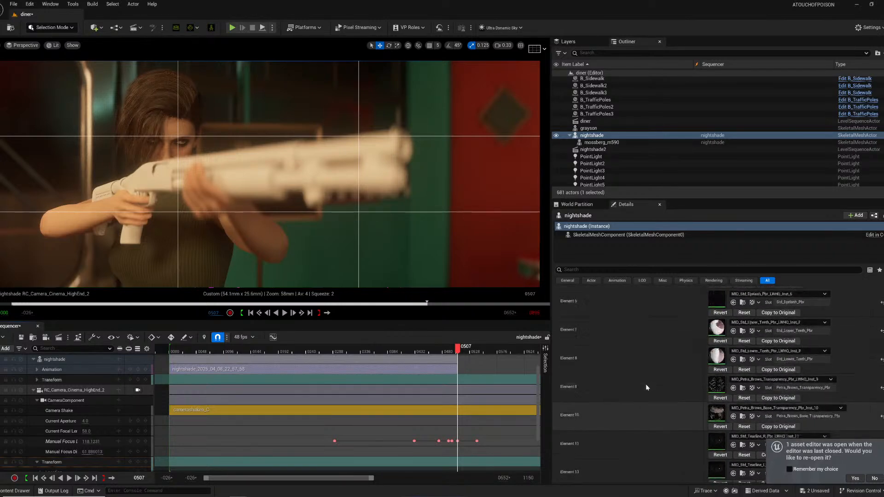
pyautogui.scroll(3, 648, 388)
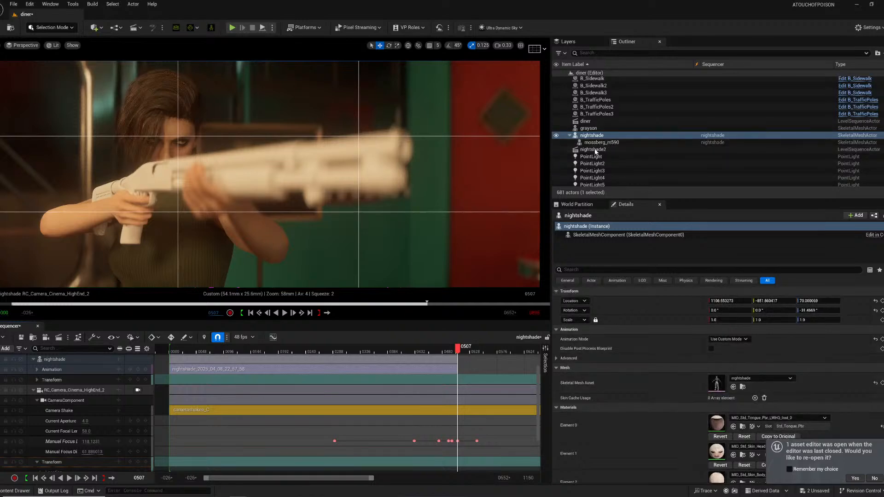
# - At frame 515, set RC_Camera_Cinema_HighEnd_2's manual focus distance to about 54.6 cm on the muzzle and keyframe it
pyautogui.click(607, 144)
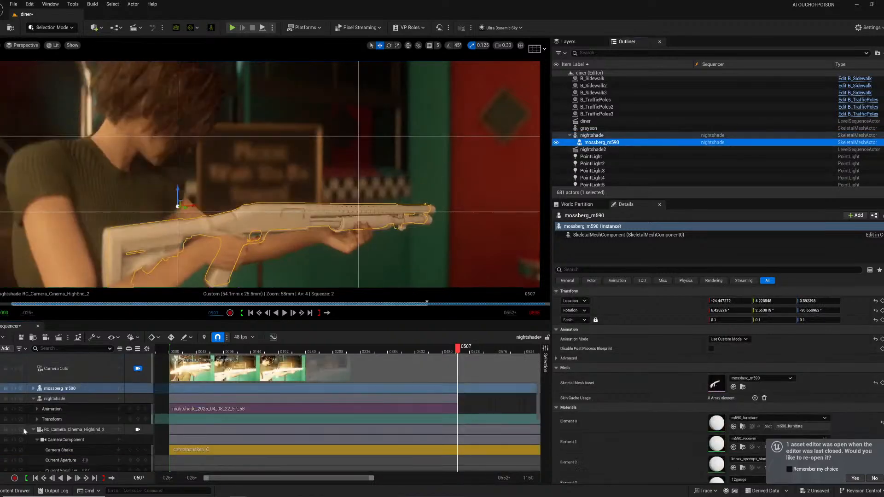
pyautogui.click(76, 431)
pyautogui.scroll(-5, 345, 388)
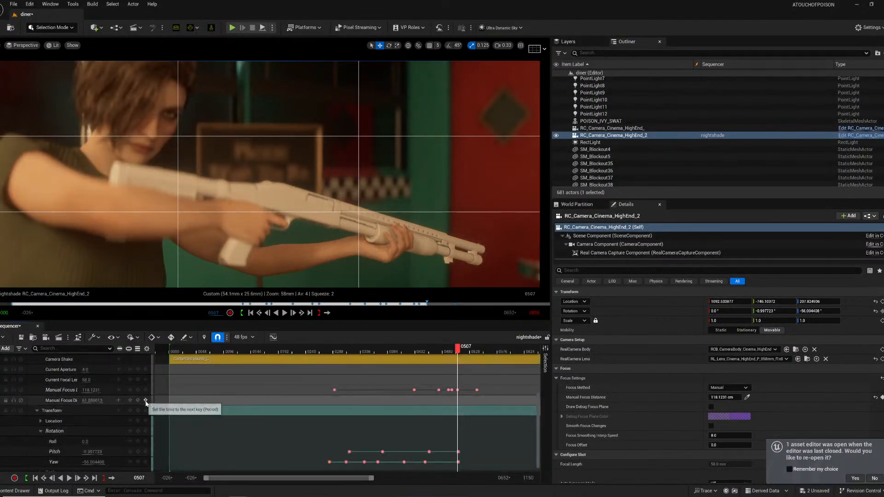
pyautogui.scroll(5, 299, 415)
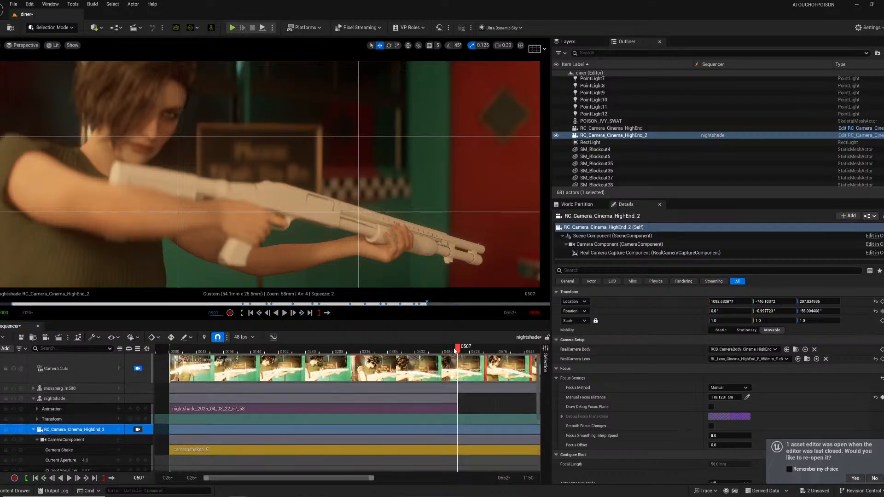
pyautogui.moveTo(446, 353); pyautogui.dragTo(461, 350)
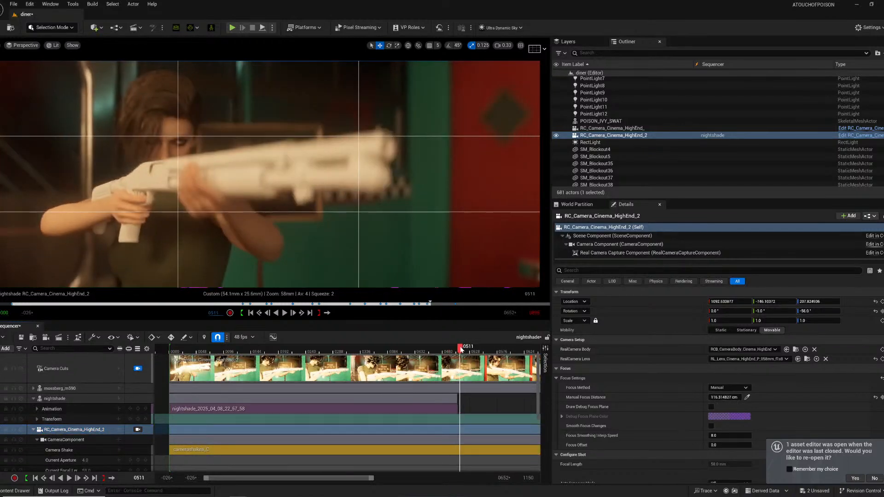
pyautogui.click(748, 397)
pyautogui.click(371, 164)
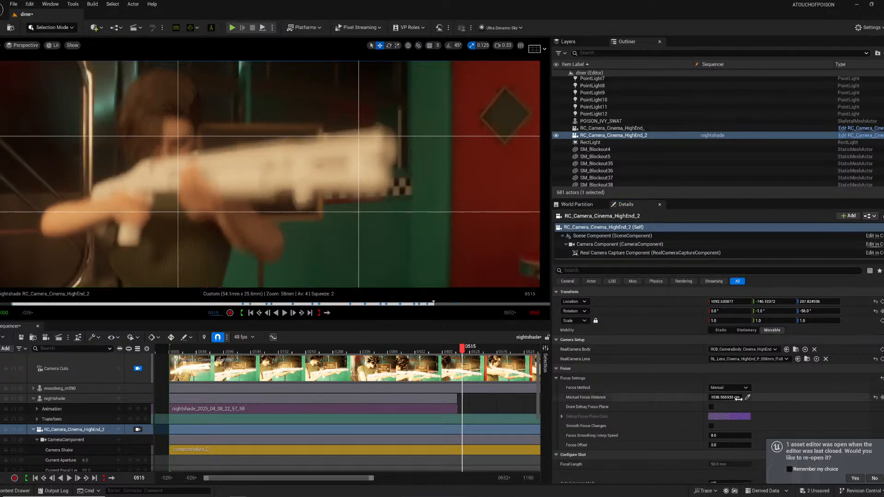
pyautogui.moveTo(725, 397); pyautogui.dragTo(687, 397)
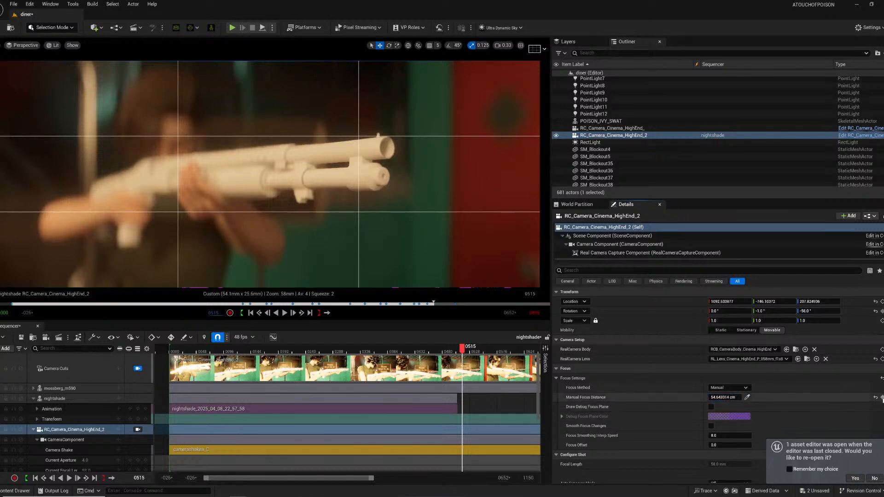
# - Delete the camera's last manual focus keyframe, at frame 541, and play the end of the shot
pyautogui.scroll(-2, 485, 414)
pyautogui.scroll(-2, 484, 415)
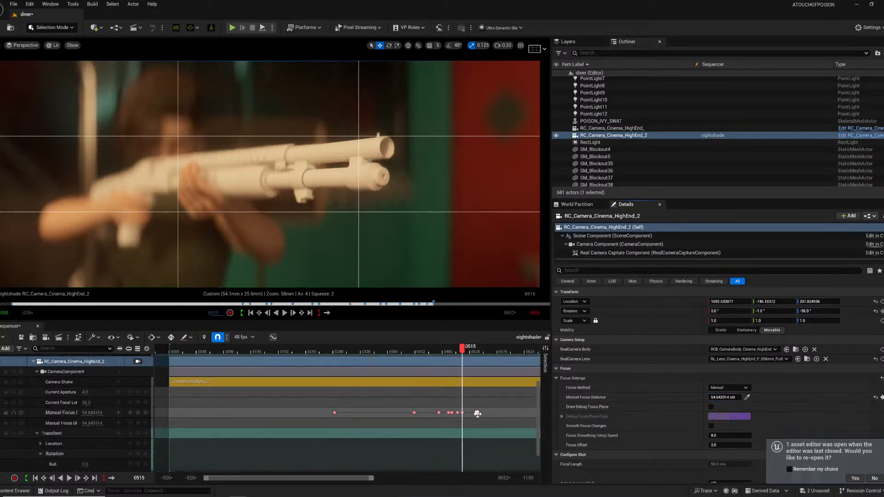
pyautogui.click(477, 413)
pyautogui.press('Delete')
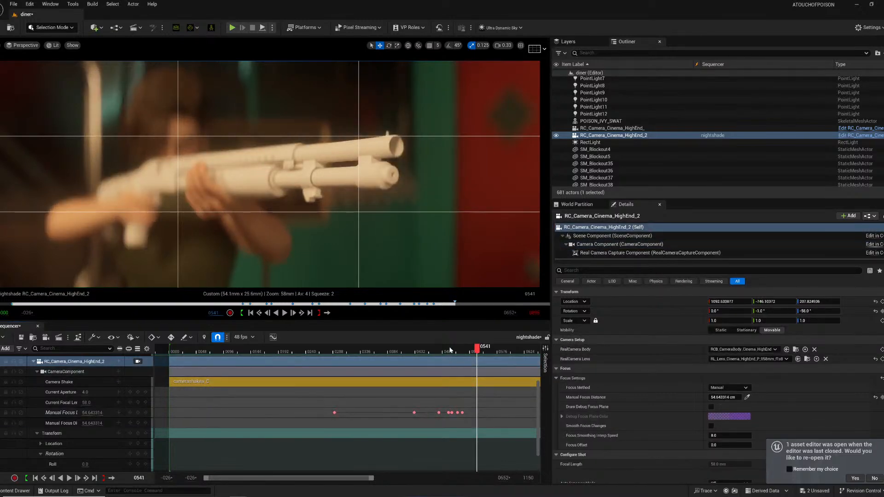
pyautogui.click(450, 351)
pyautogui.press('space')
pyautogui.press('space')
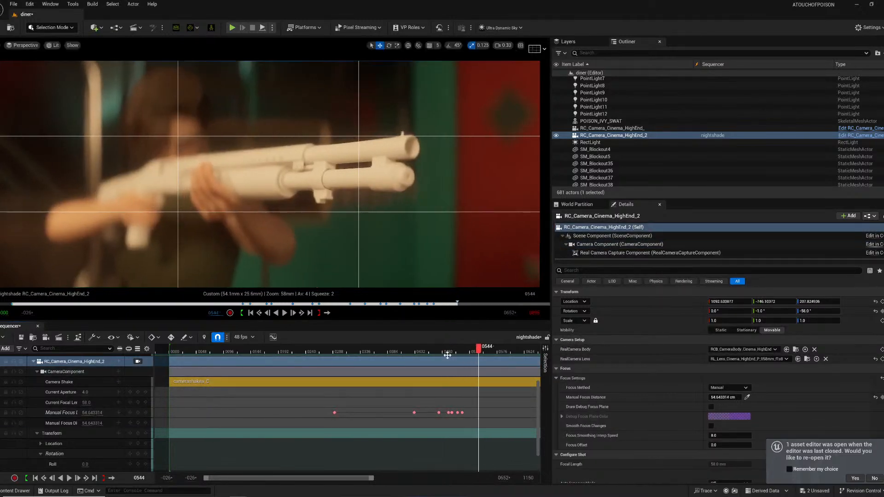
# - Delete the manual focus keyframe at frame 507 and replay the aiming motion to check the focus pull
pyautogui.click(438, 349)
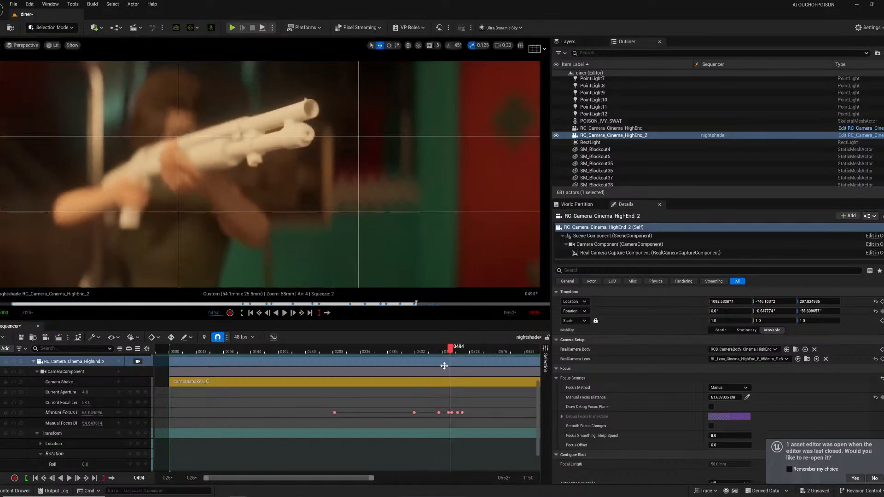
pyautogui.click(146, 413)
pyautogui.click(146, 413)
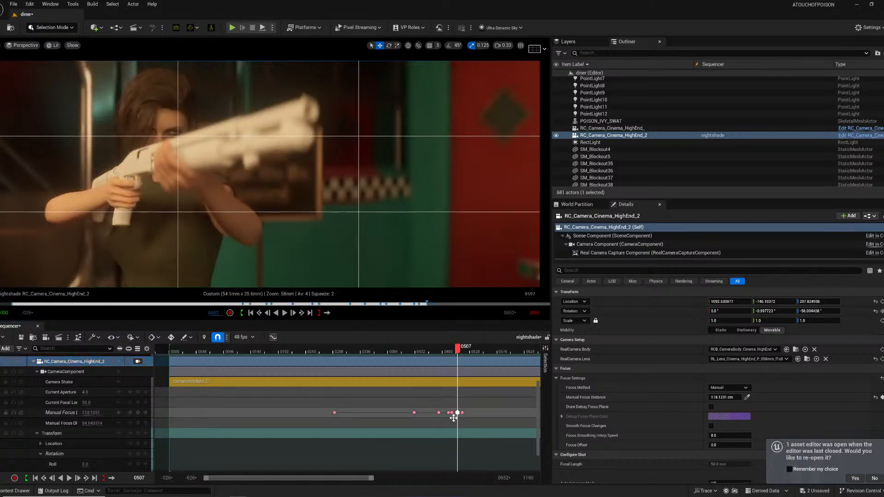
pyautogui.press('Delete')
pyautogui.press('space')
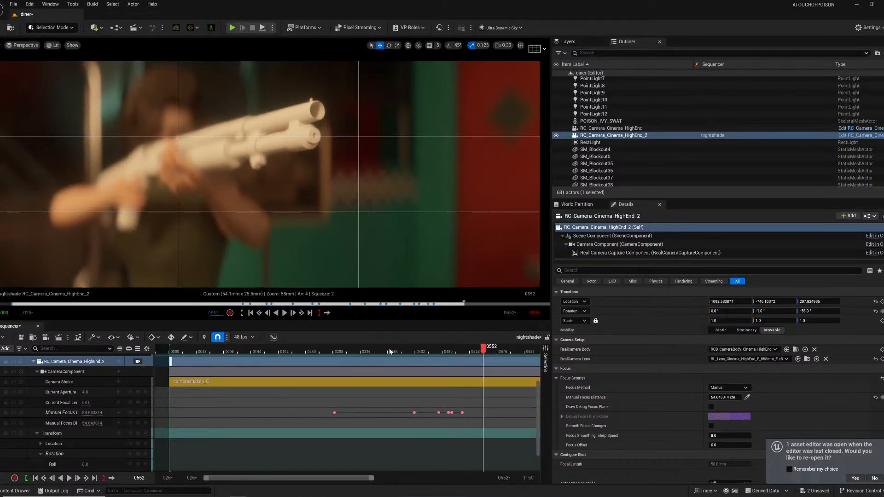
pyautogui.click(374, 348)
pyautogui.press('space')
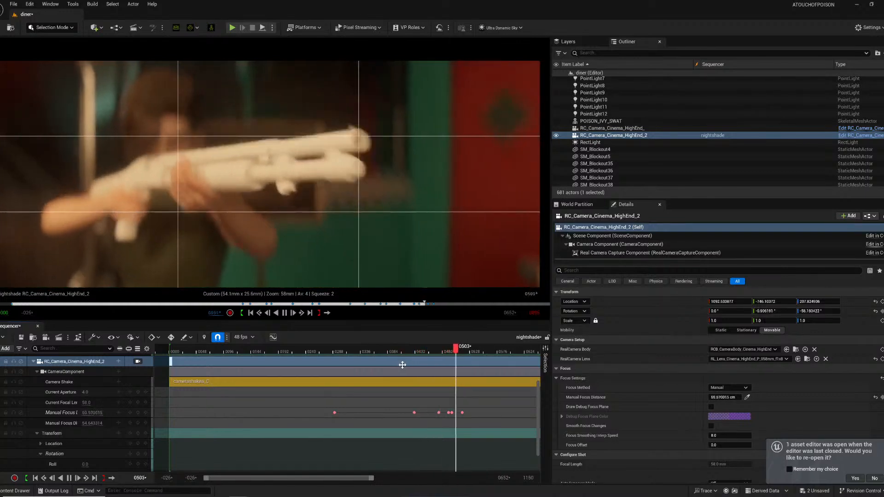
pyautogui.press('space')
pyautogui.press('space')
pyautogui.press('space')
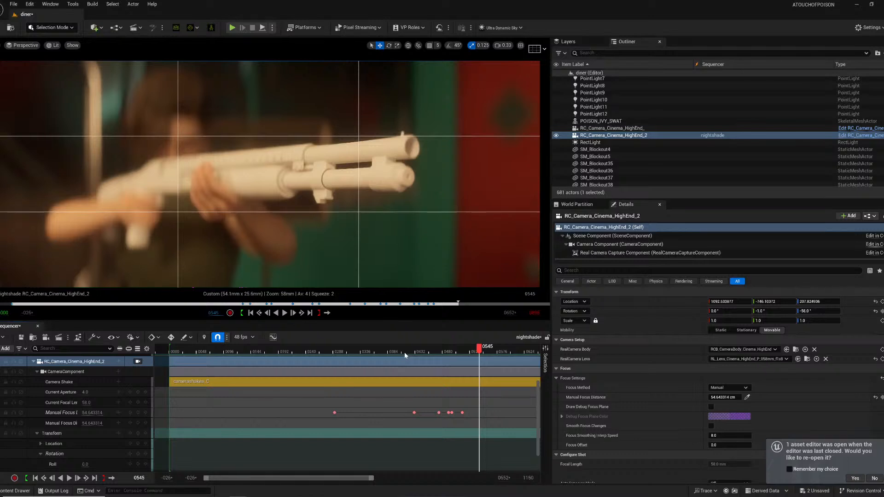
# - Play the shot from near its beginning, and scrub to frame 449 to inspect nightshade's face
pyautogui.click(193, 352)
pyautogui.press('space')
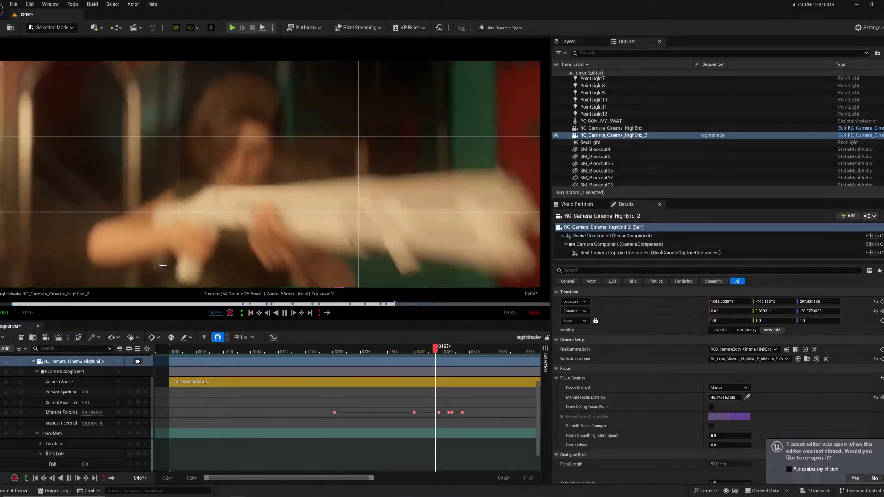
pyautogui.press('space')
pyautogui.moveTo(411, 353); pyautogui.dragTo(426, 353)
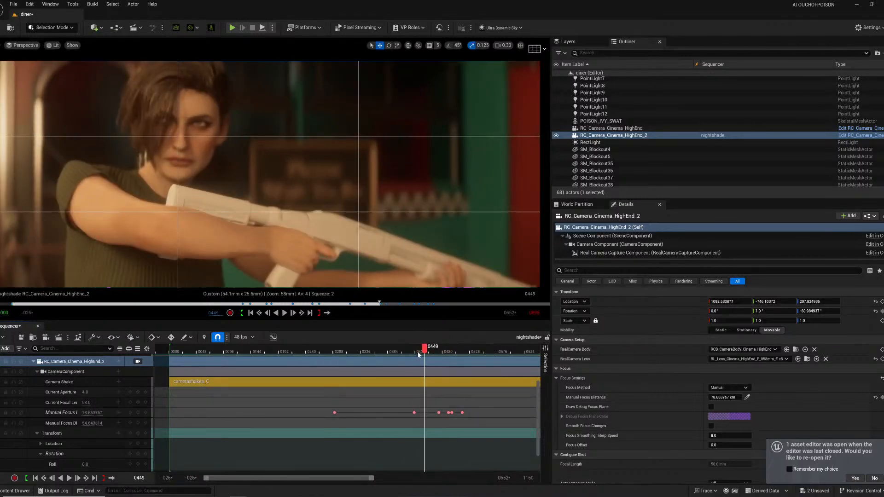
# - Open the source animation of nightshade's section for editing and scrub it to the aiming pose at frame 563
pyautogui.scroll(5, 386, 379)
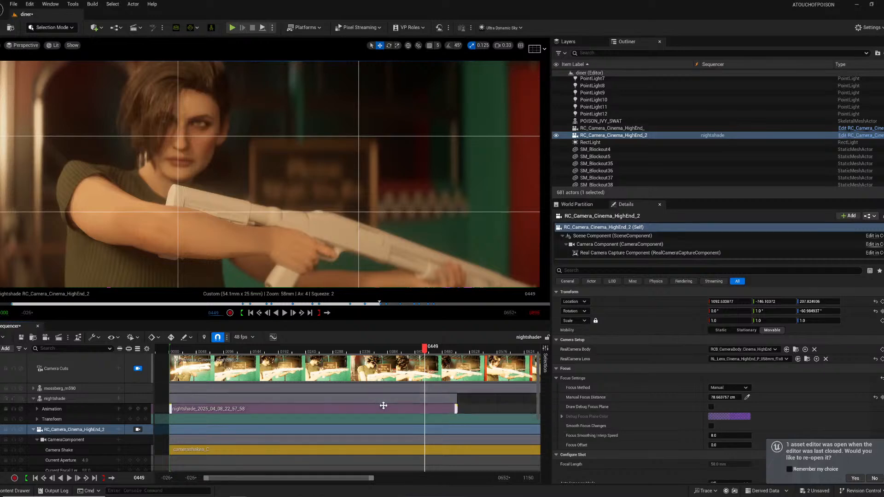
pyautogui.rightClick(405, 396)
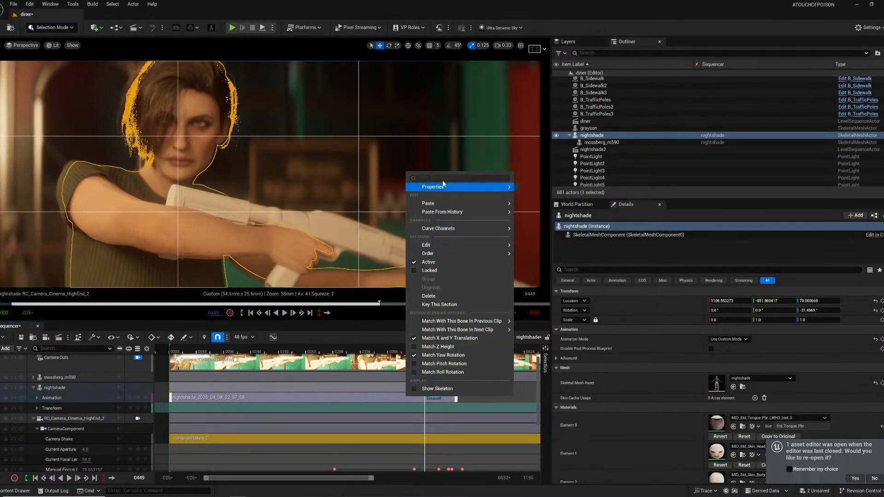
pyautogui.moveTo(442, 188)
pyautogui.doubleClick(632, 299)
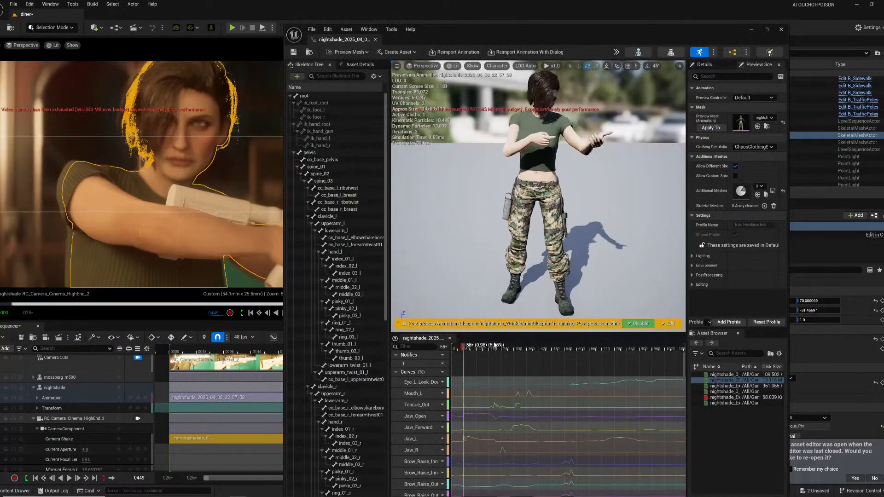
pyautogui.moveTo(513, 350); pyautogui.dragTo(569, 350)
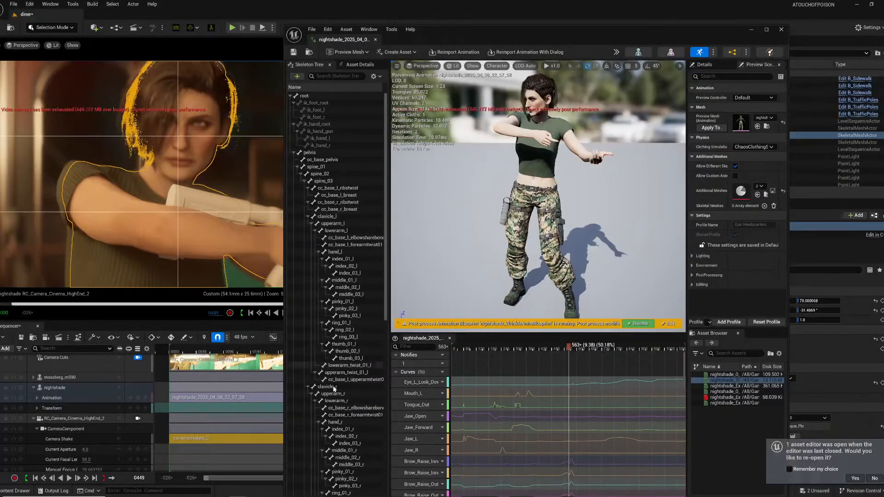
# - Adjust the head bone's rotation for the aiming motion, and save and close the animation
pyautogui.scroll(-8, 335, 414)
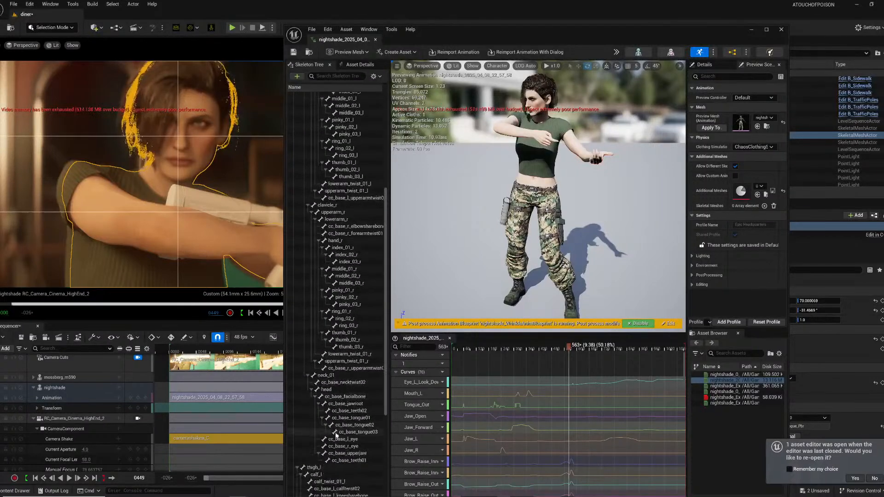
pyautogui.click(326, 390)
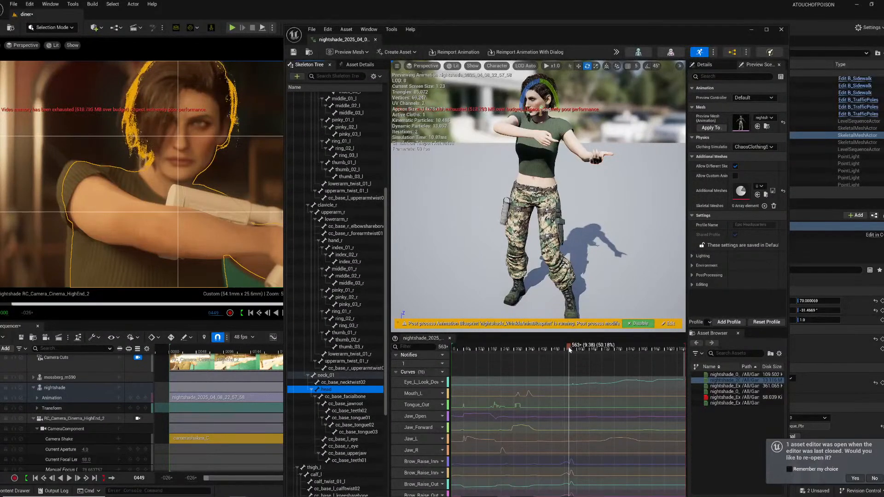
pyautogui.moveTo(568, 349)
pyautogui.mouseDown()
pyautogui.moveTo(579, 349)
pyautogui.moveTo(568, 350)
pyautogui.mouseUp()
pyautogui.moveTo(558, 276); pyautogui.dragTo(489, 200, button='right')
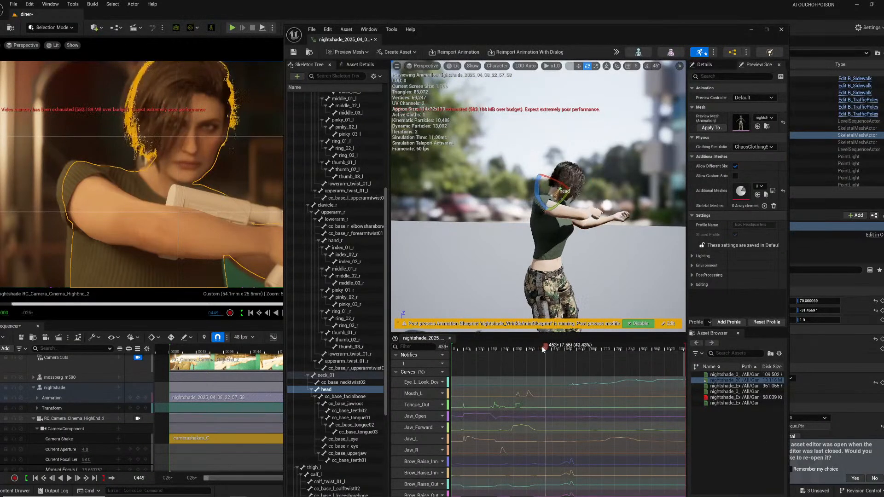
pyautogui.click(293, 52)
pyautogui.click(376, 40)
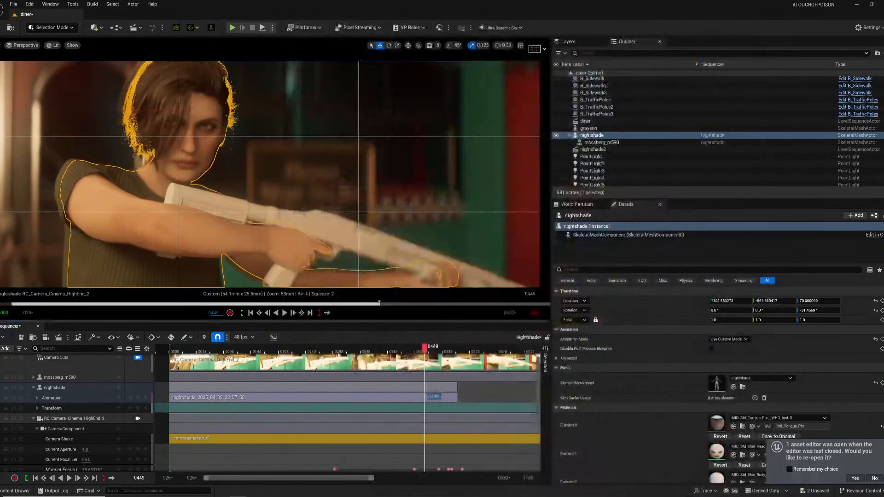
# - Play the aiming motion in the sequence and scrub through earlier frames to check nightshade's adjusted head movement
pyautogui.click(395, 353)
pyautogui.press('space')
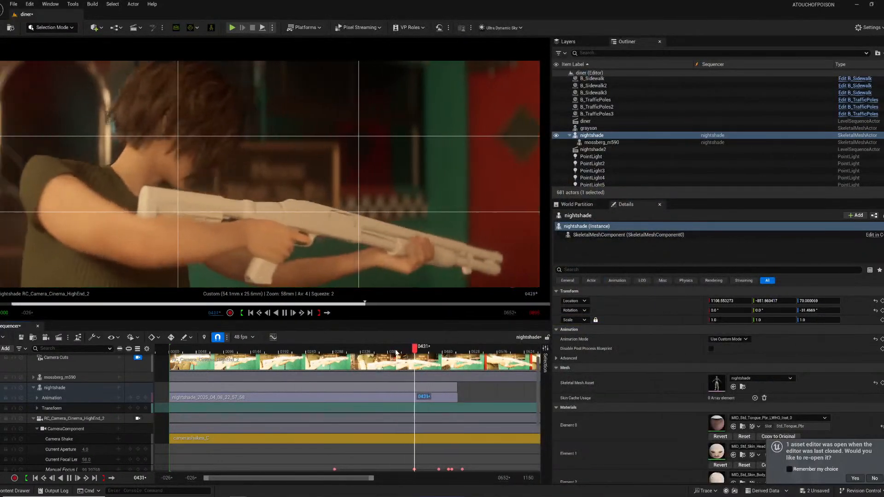
pyautogui.press('space')
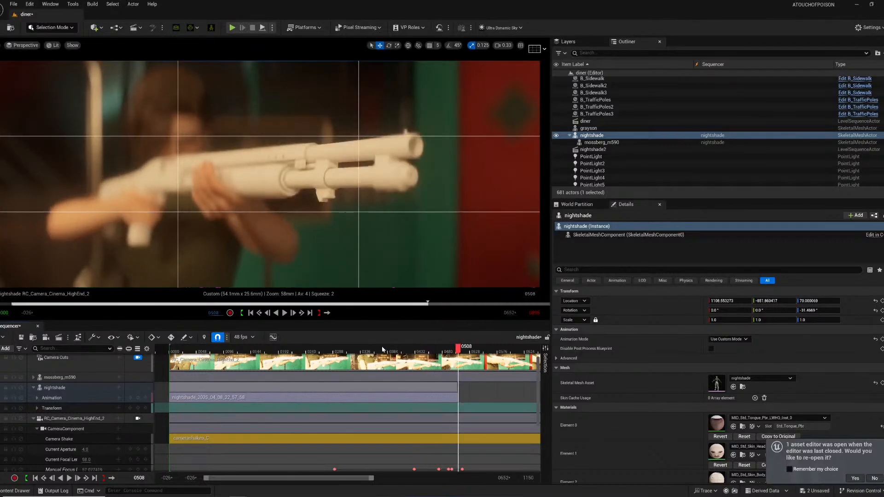
pyautogui.click(372, 351)
pyautogui.press('space')
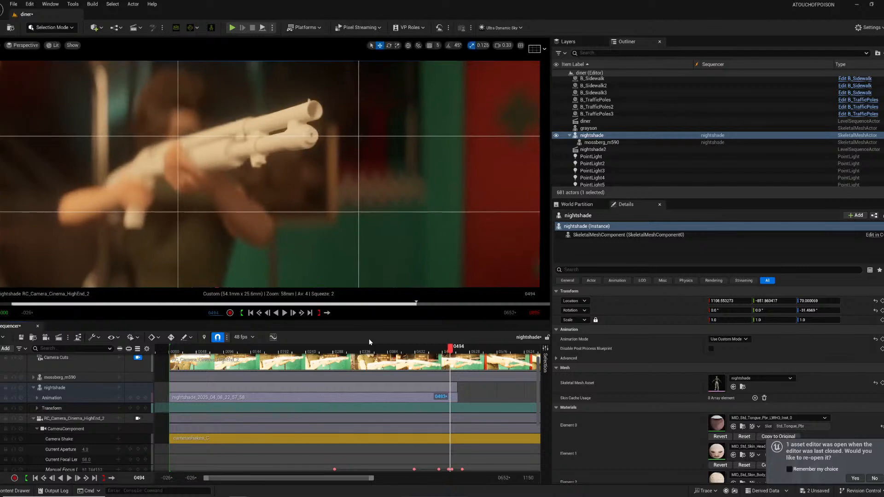
pyautogui.press('space')
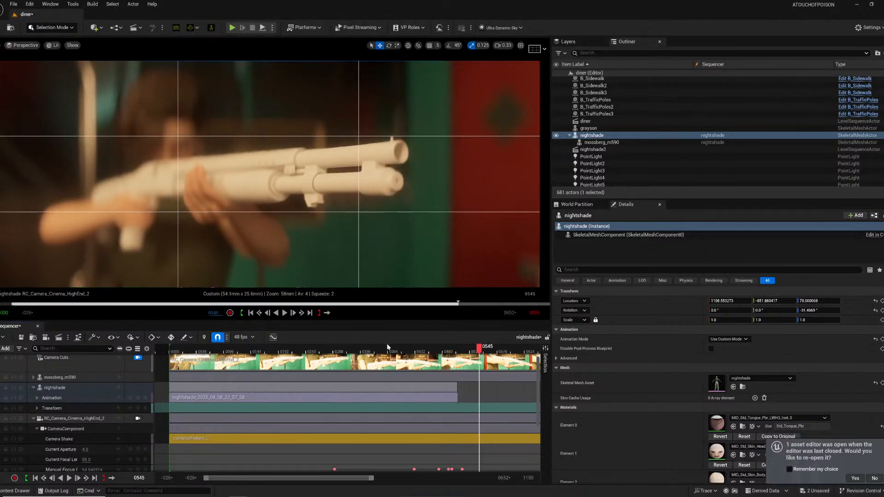
pyautogui.moveTo(437, 353); pyautogui.dragTo(263, 352)
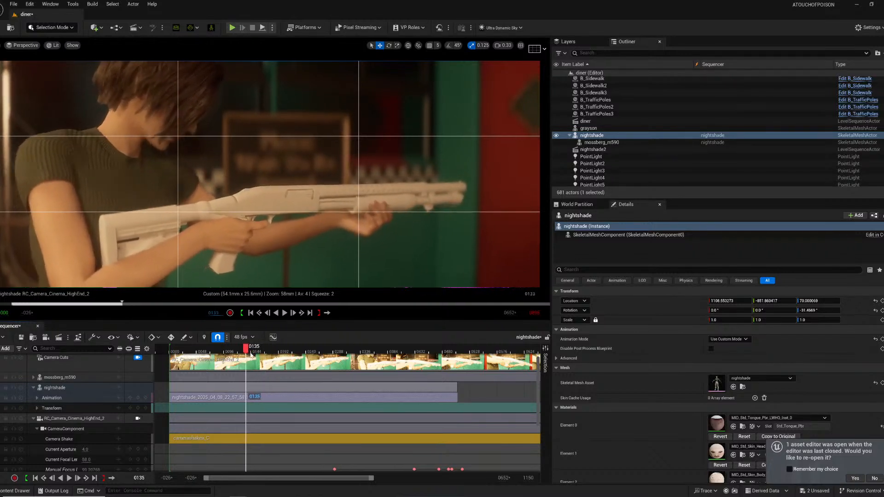
pyautogui.moveTo(251, 355); pyautogui.dragTo(317, 358)
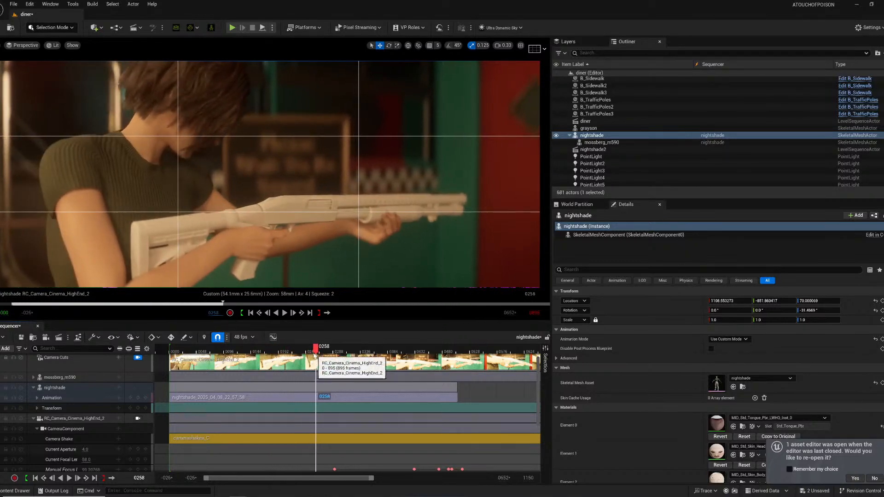
# - Save all unsaved assets and play the shot's aiming motion and focus pull again
pyautogui.click(14, 3)
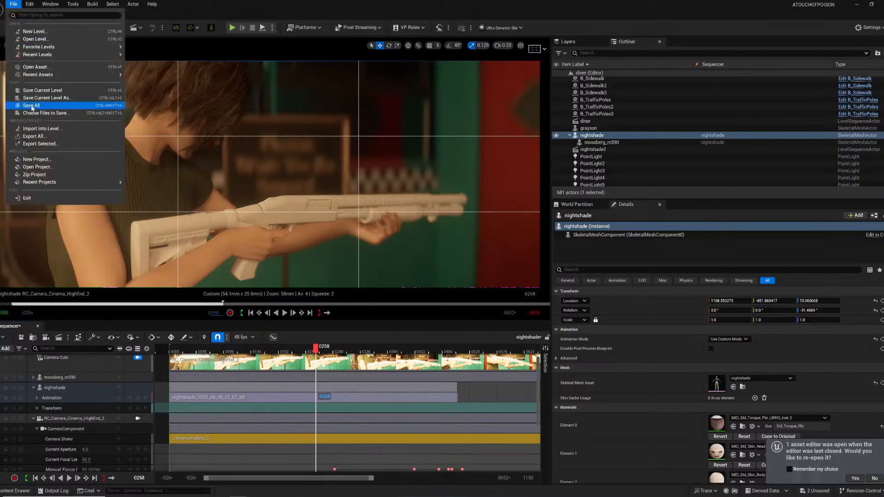
pyautogui.click(32, 106)
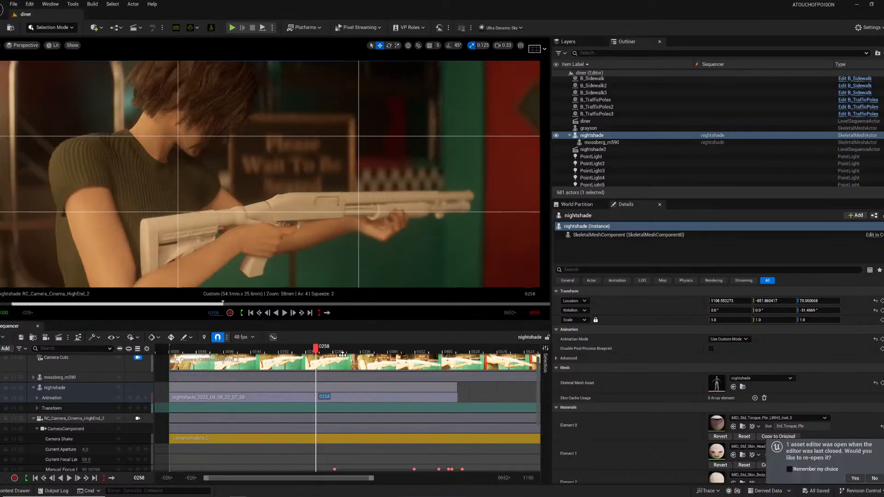
pyautogui.press('space')
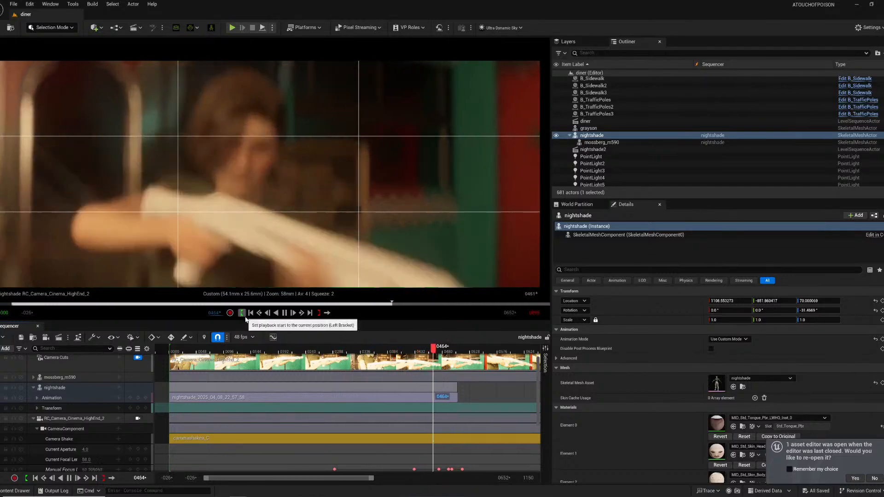
pyautogui.press('space')
pyautogui.click(415, 352)
pyautogui.press('space')
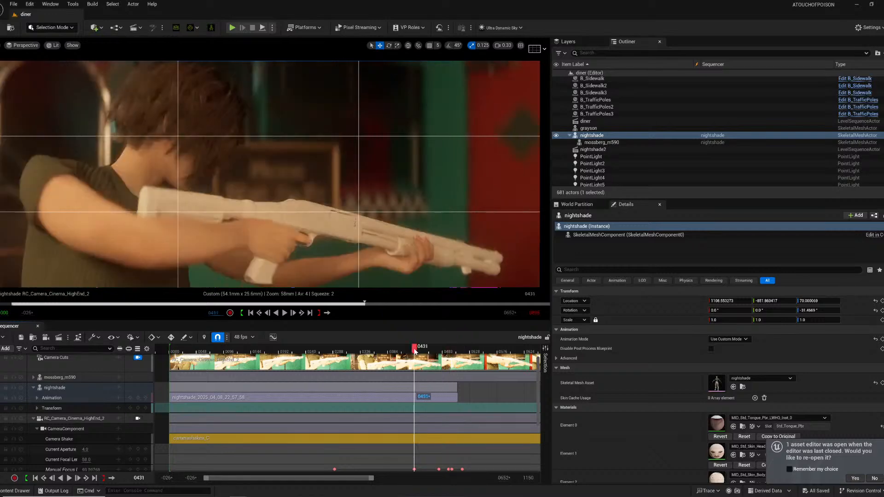
pyautogui.press('space')
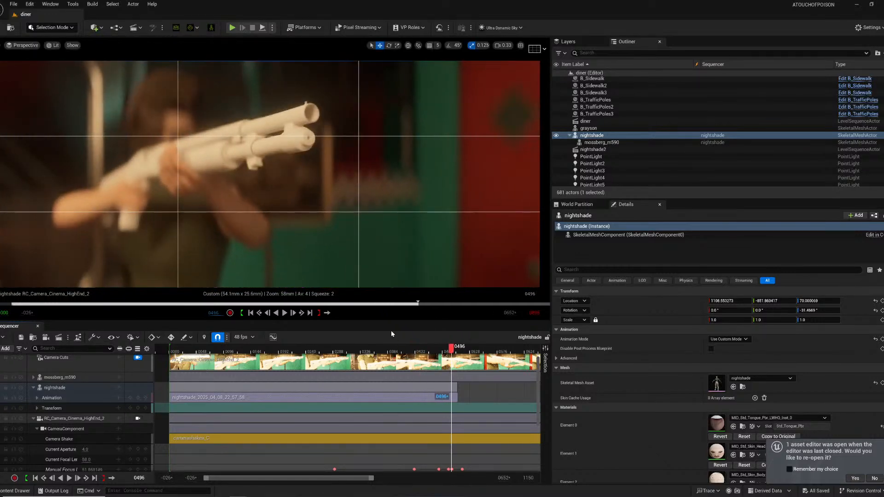
# - Replay the aiming motion and focus pull, restarting from frame 404 and stopping at frame 500
pyautogui.press('space')
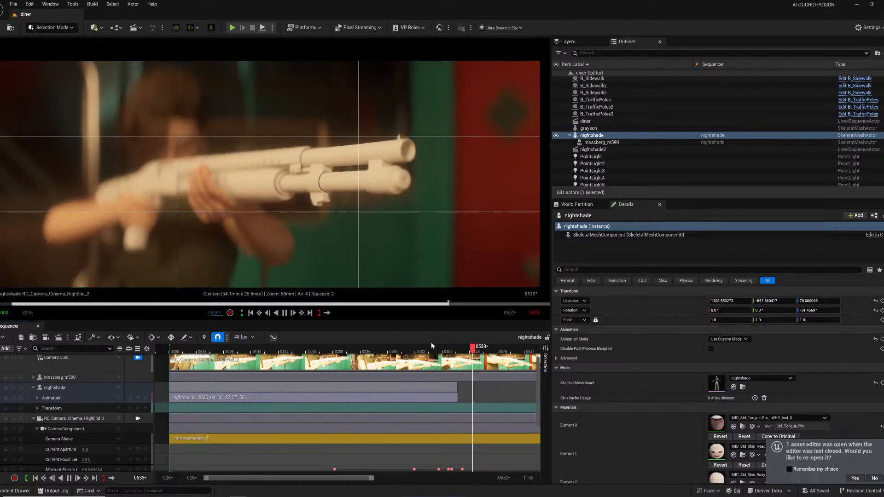
pyautogui.click(395, 354)
pyautogui.click(399, 352)
pyautogui.press('space')
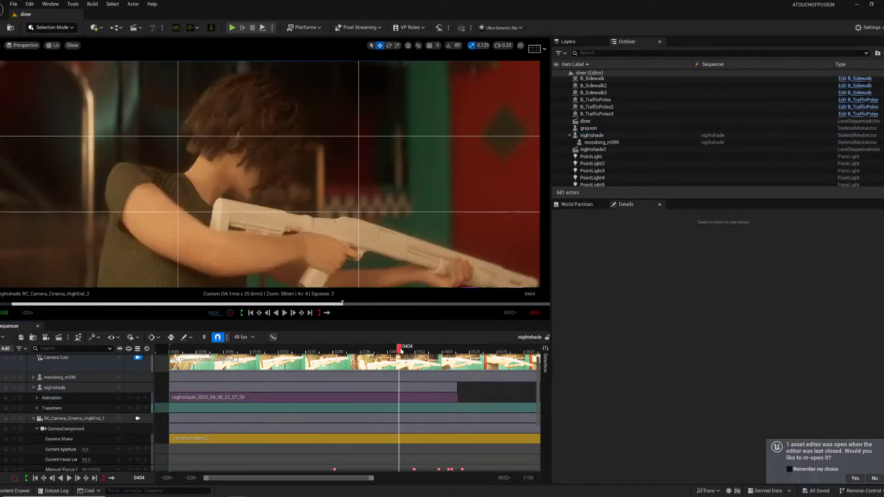
pyautogui.press('space')
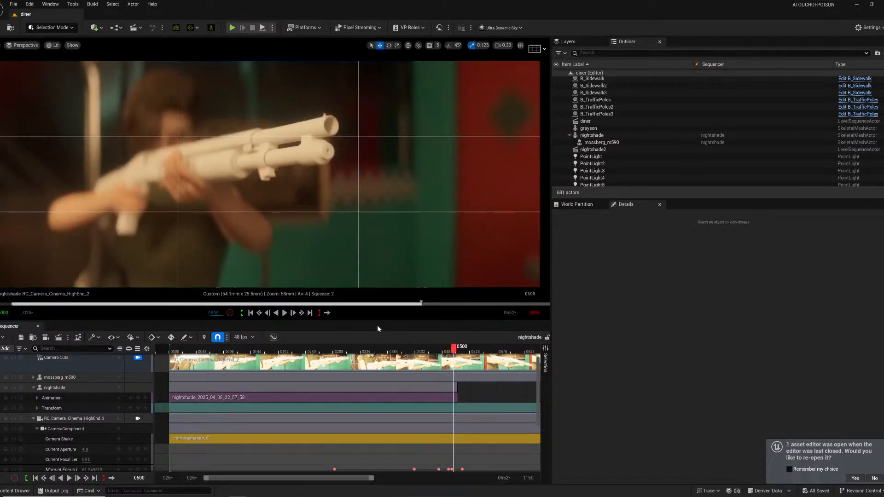
# - Save all unsaved assets and disable the viewport's composition grid overlay
pyautogui.click(14, 5)
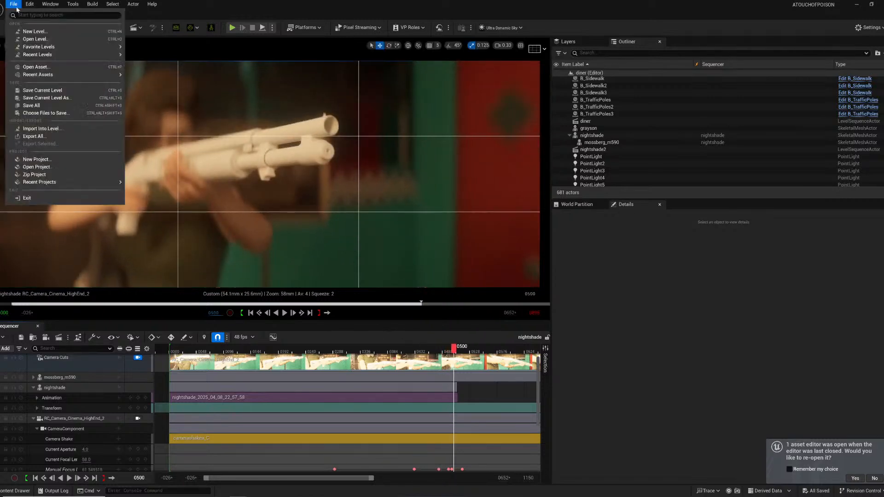
pyautogui.click(33, 104)
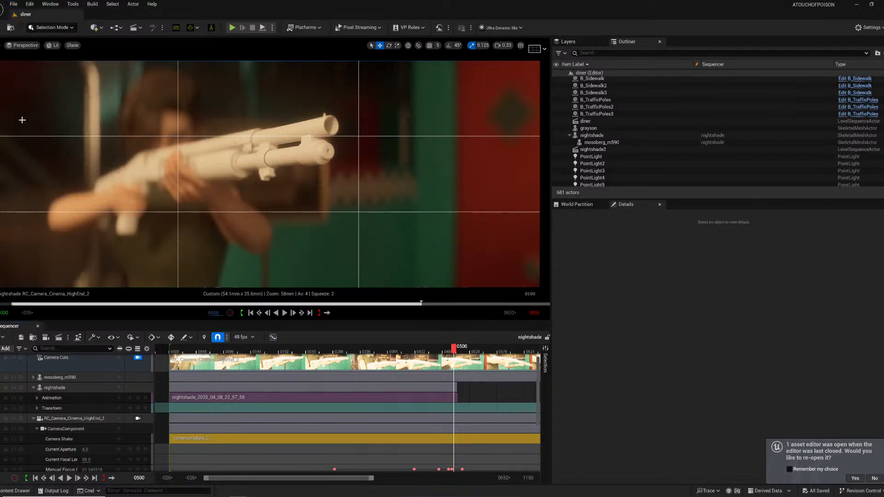
pyautogui.click(16, 491)
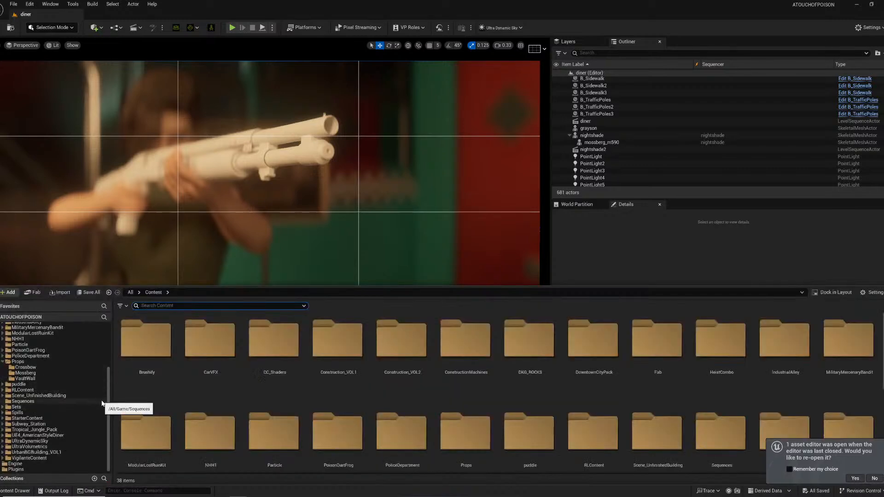
pyautogui.click(534, 48)
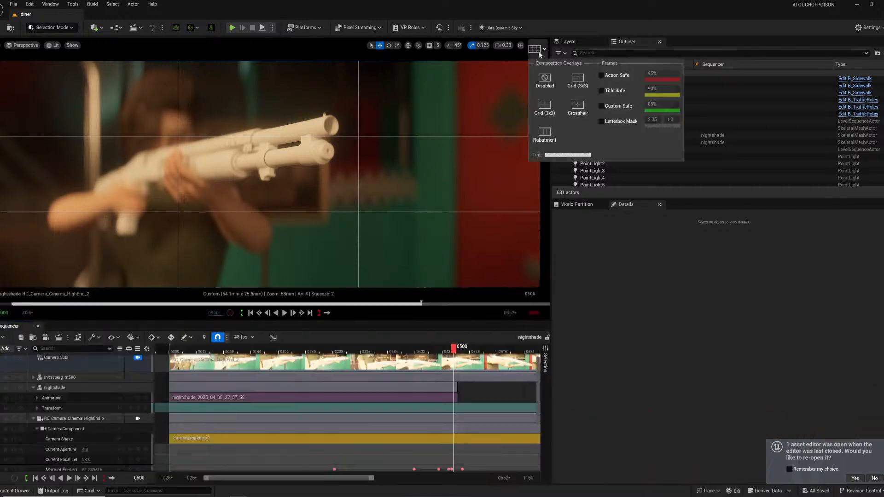
pyautogui.click(549, 79)
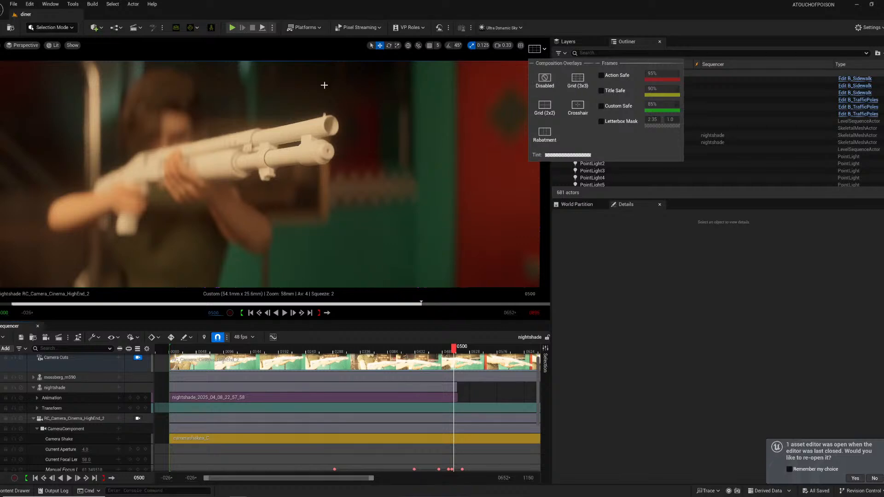
# - Examine the exposure, lens and focus settings of RC_Camera_Cinema_HighEnd_2 and its camera component
pyautogui.click(74, 419)
pyautogui.scroll(-10, 636, 370)
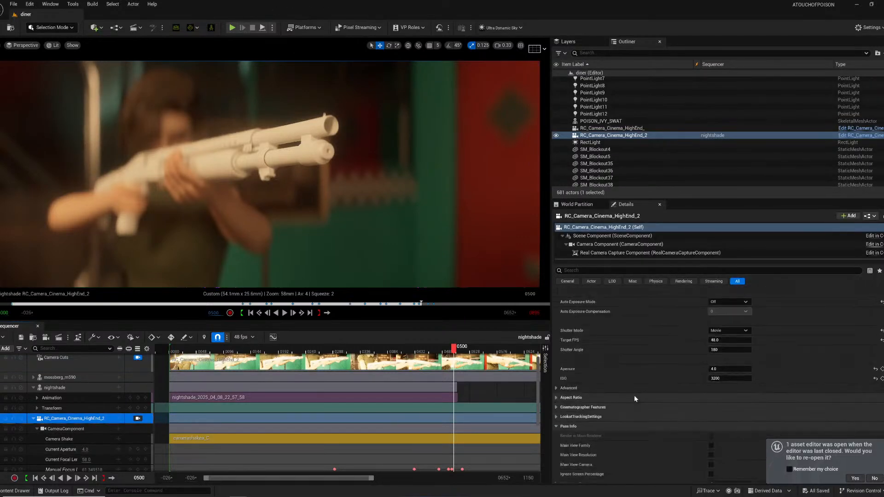
pyautogui.click(614, 243)
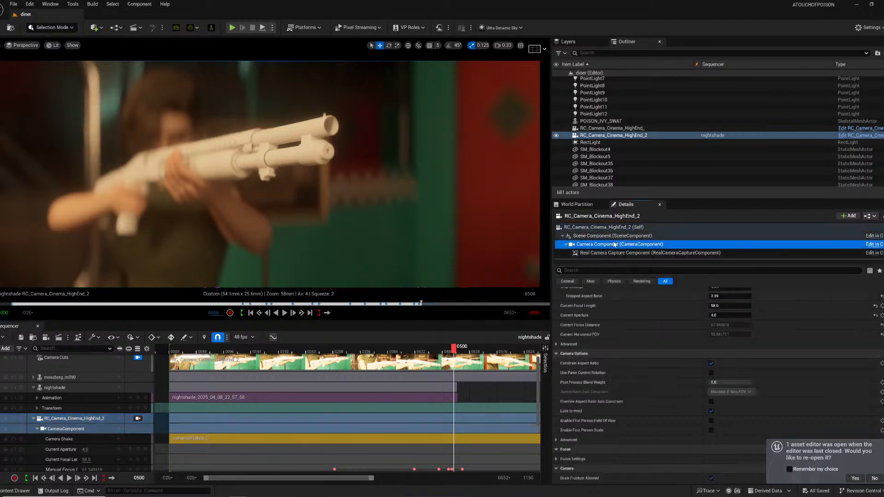
pyautogui.scroll(-10, 646, 372)
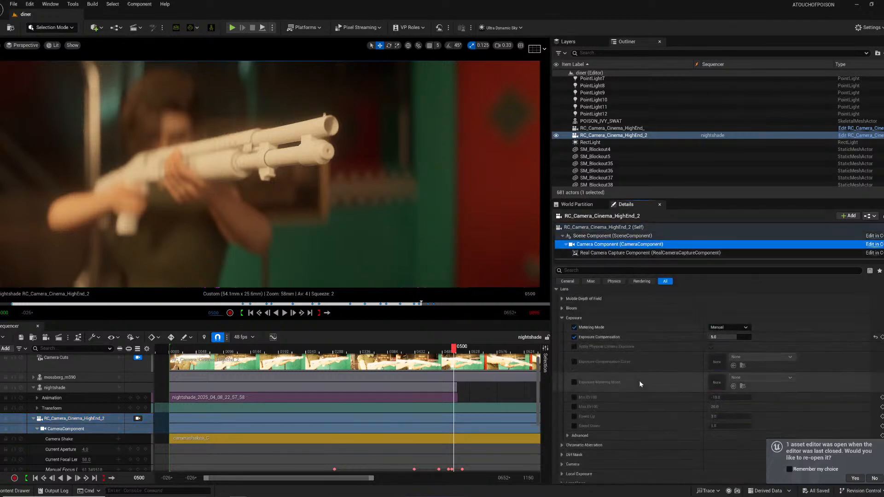
pyautogui.scroll(-3, 639, 383)
pyautogui.scroll(10, 617, 382)
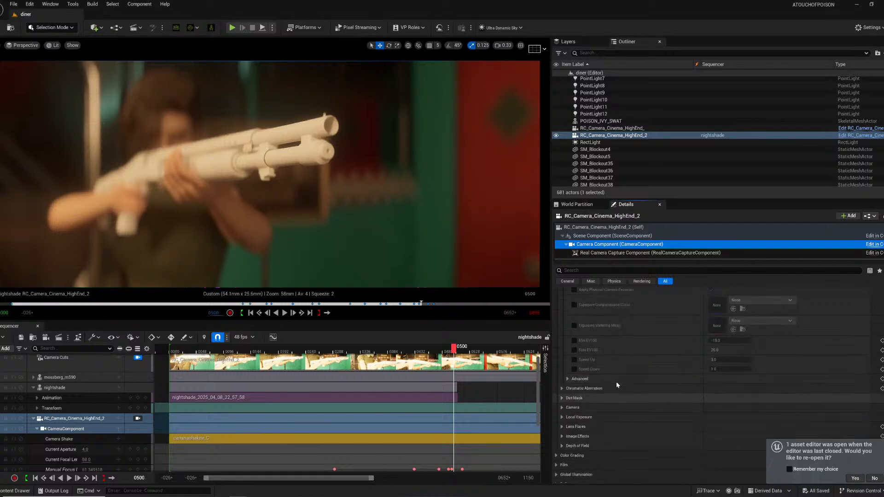
pyautogui.scroll(4, 617, 382)
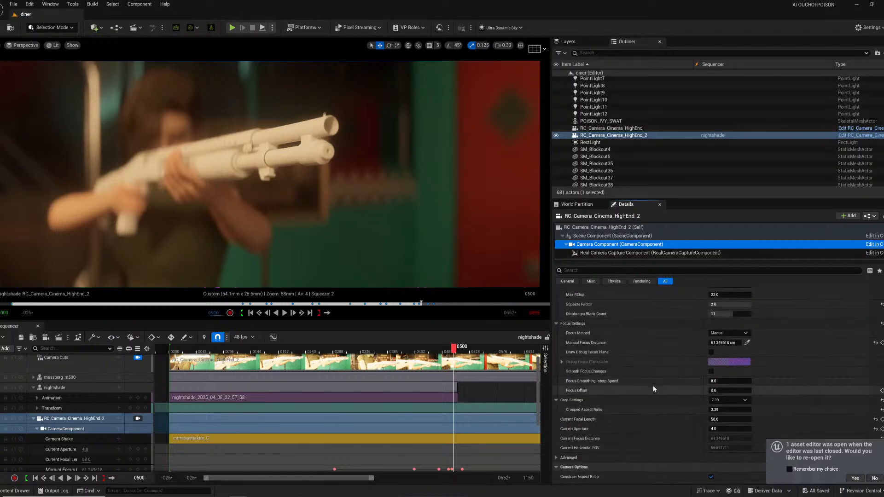
pyautogui.scroll(2, 649, 357)
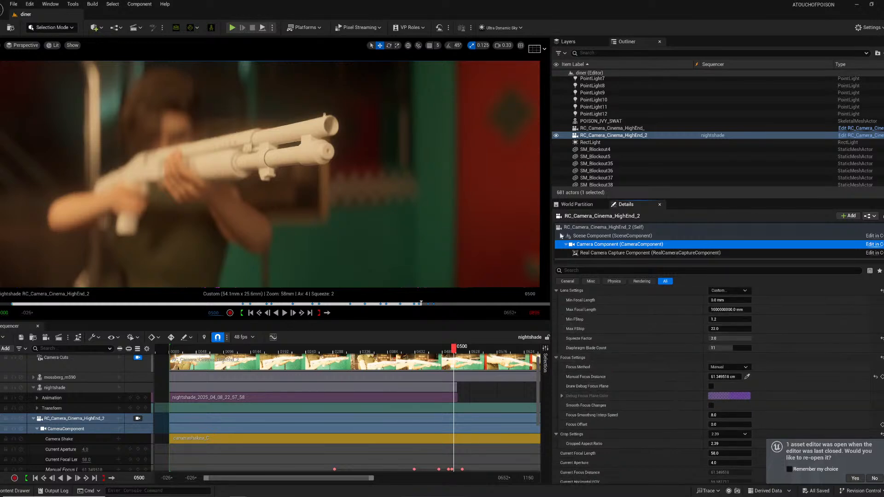
# - Create a folder named materials inside the Props/Mossberg content folder
pyautogui.hotkey('ctrl', 'space')
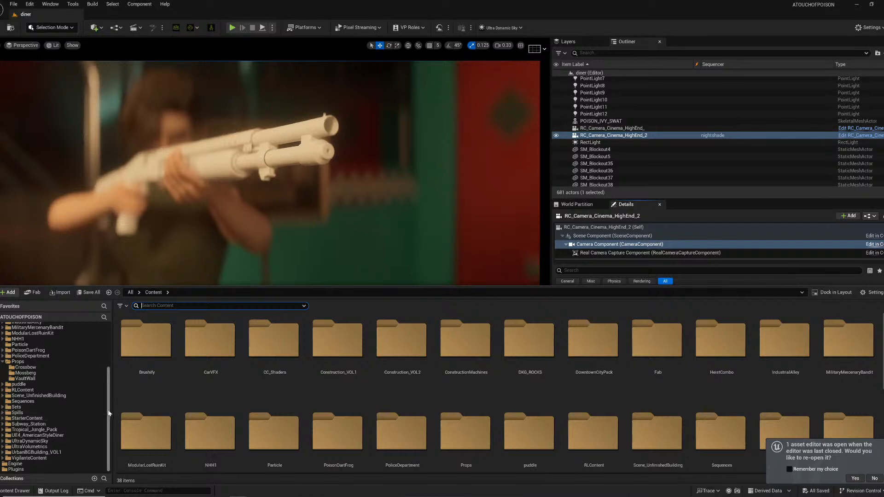
pyautogui.moveTo(108, 412); pyautogui.dragTo(111, 386)
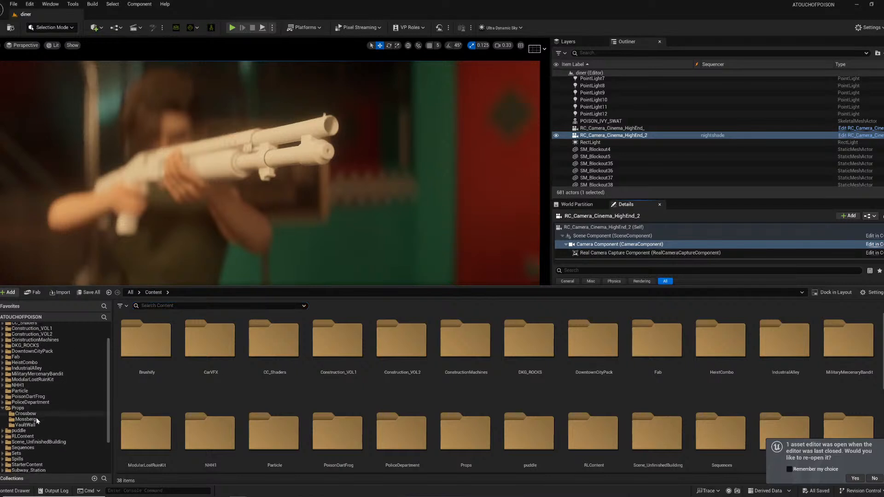
pyautogui.click(35, 419)
pyautogui.rightClick(616, 343)
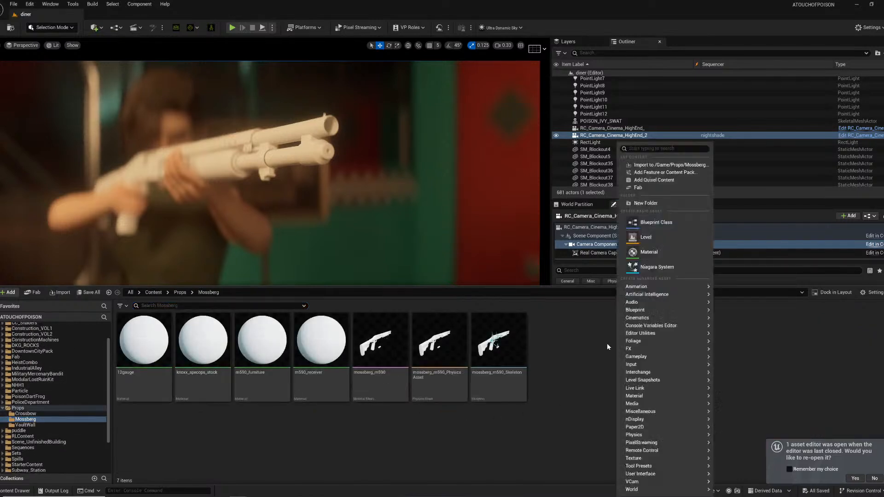
pyautogui.click(645, 203)
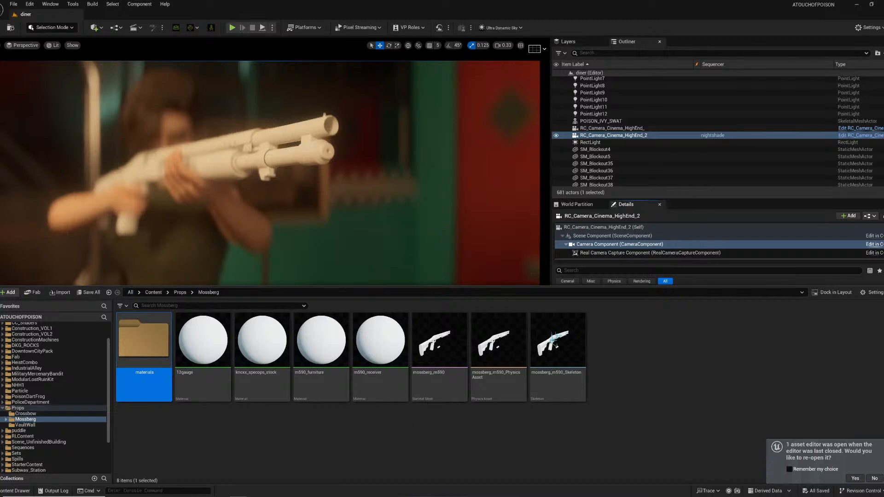
# - Import the knoxx_specops_stock texture folder into the materials folder and save all its textures
pyautogui.doubleClick(144, 382)
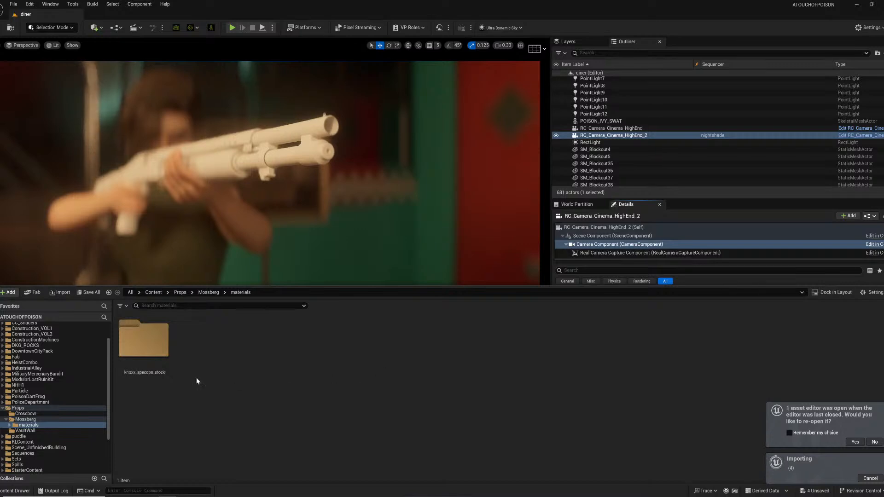
pyautogui.doubleClick(129, 351)
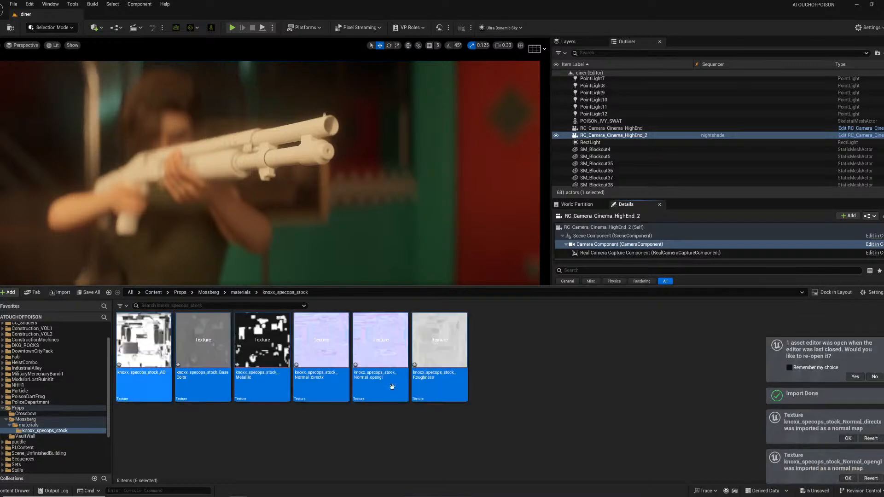
pyautogui.hotkey('ctrl', 'a')
pyautogui.hotkey('ctrl', 's')
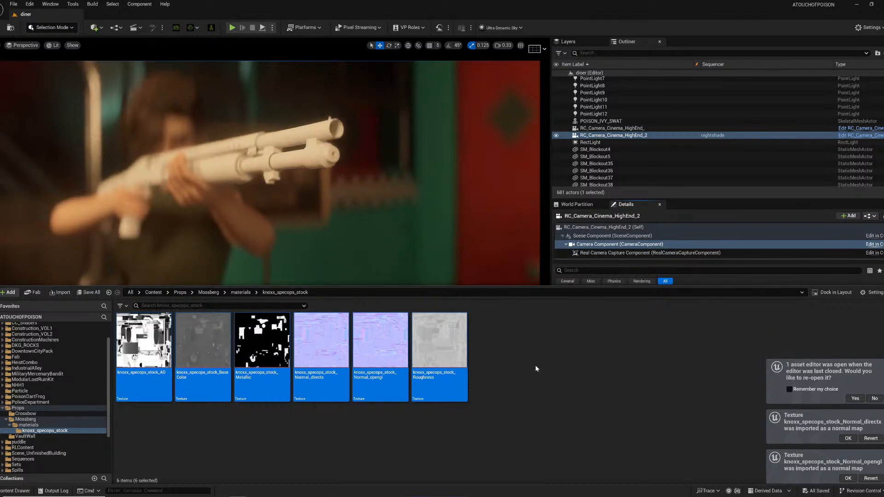
pyautogui.click(535, 365)
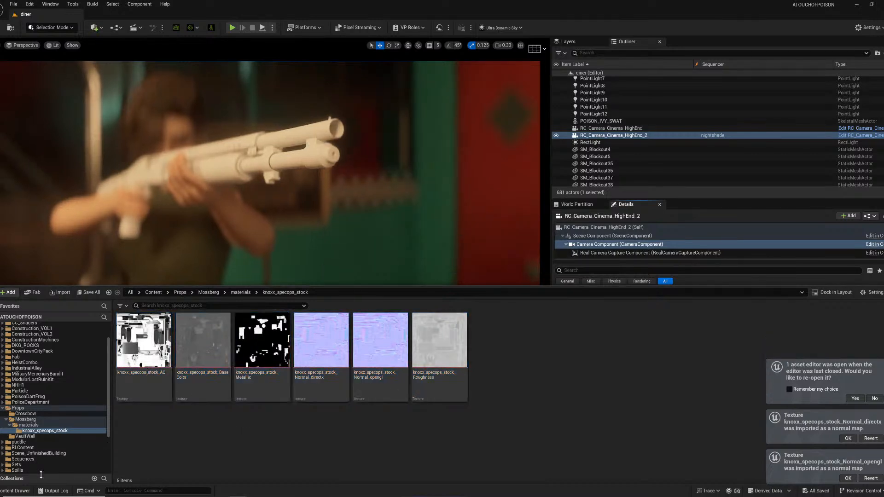
# - Disable sRGB on the knoxx_specops_stock_Roughness texture, and save and close it
pyautogui.moveTo(208, 358)
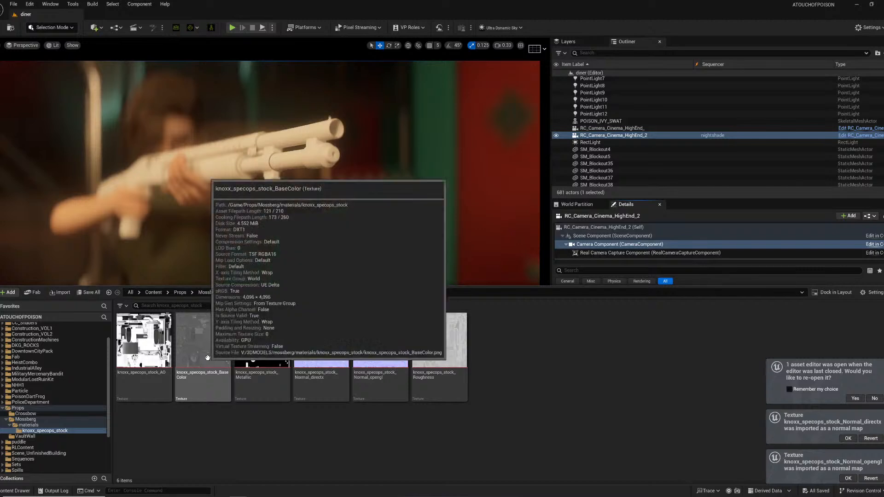
pyautogui.moveTo(264, 359)
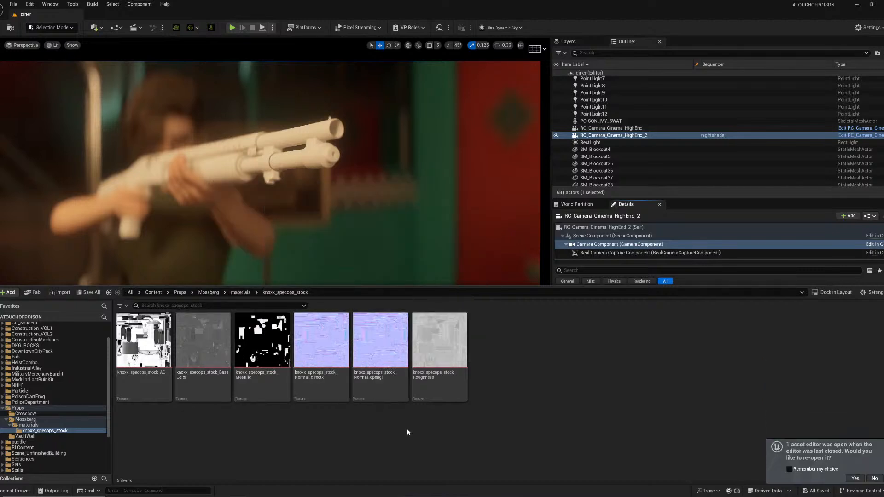
pyautogui.doubleClick(440, 357)
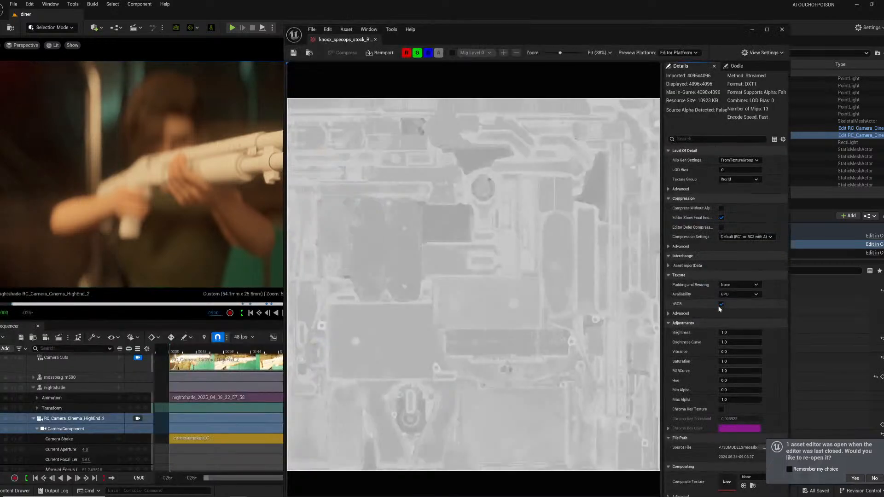
pyautogui.click(721, 305)
pyautogui.click(721, 304)
pyautogui.click(721, 305)
pyautogui.click(293, 54)
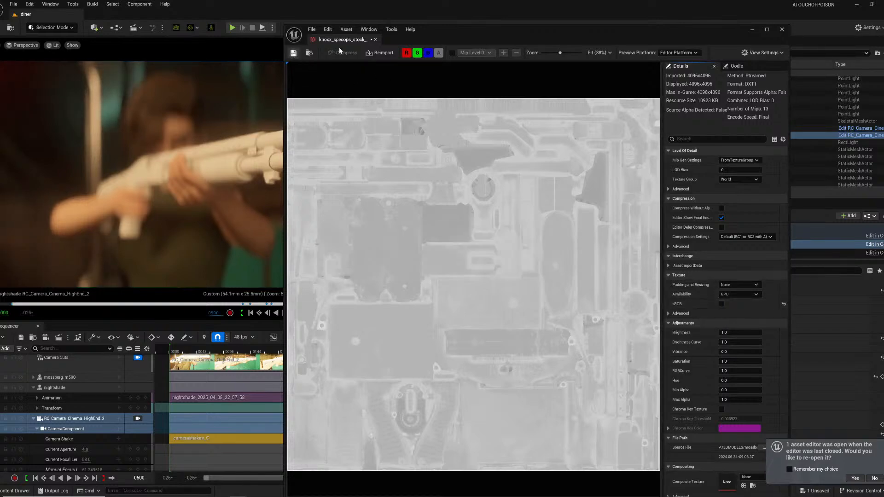
pyautogui.click(376, 40)
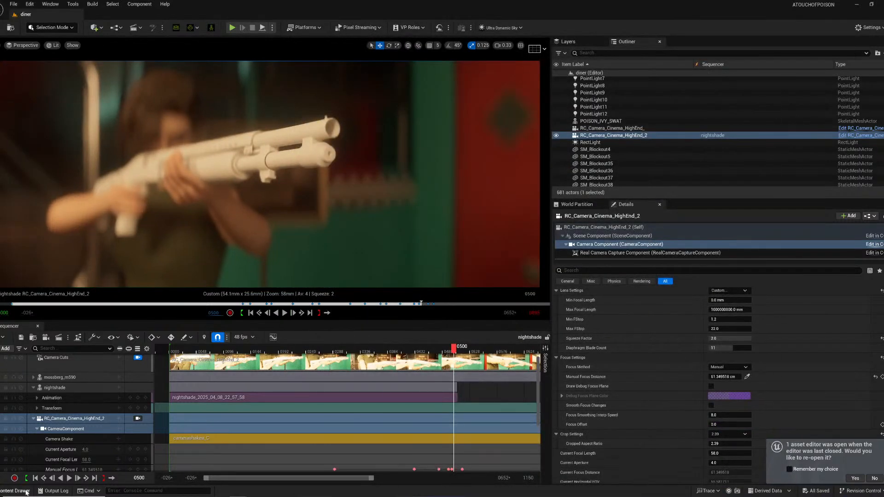
# - Disable sRGB on the knoxx_specops_stock_Metallic texture, and save and close it
pyautogui.click(26, 491)
pyautogui.click(267, 353)
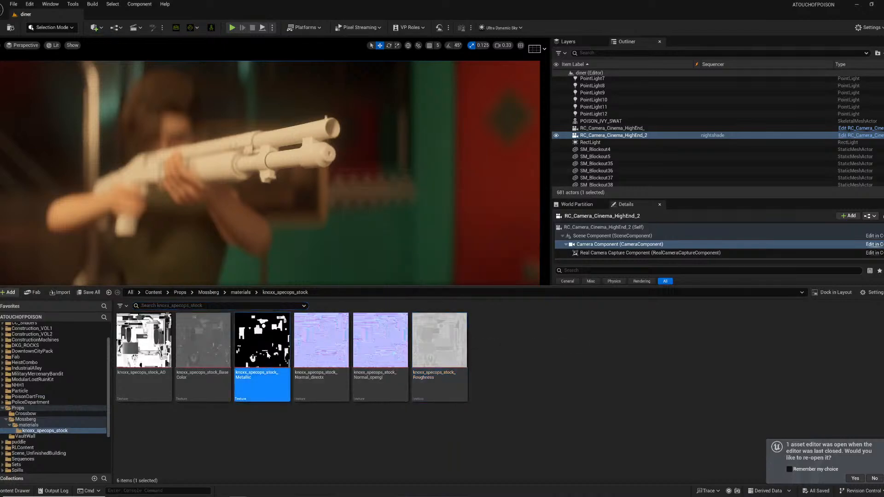
pyautogui.doubleClick(267, 354)
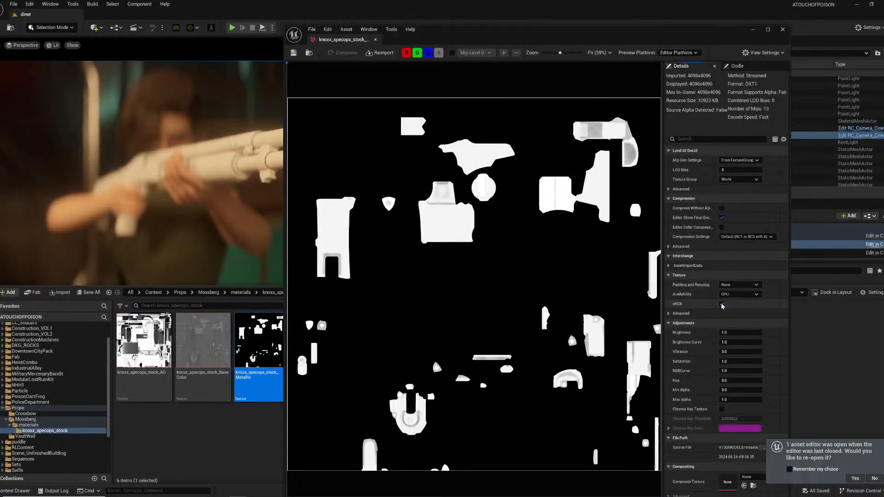
pyautogui.click(721, 304)
pyautogui.click(293, 54)
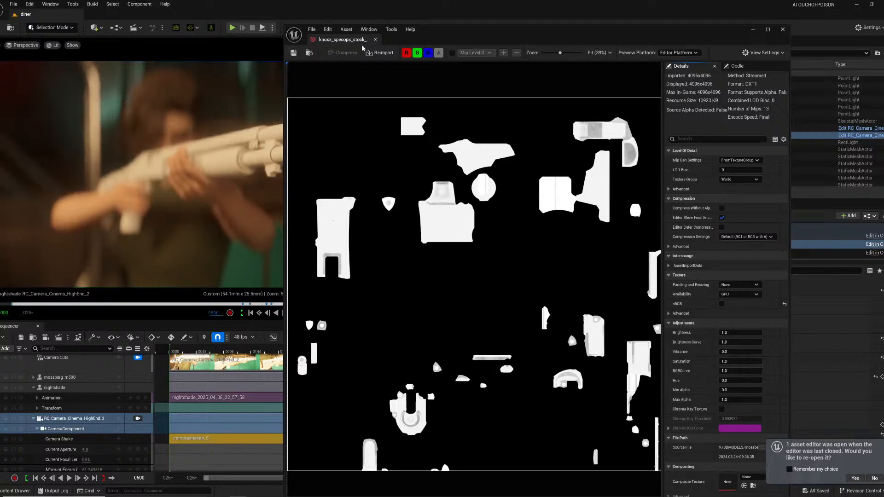
pyautogui.click(376, 40)
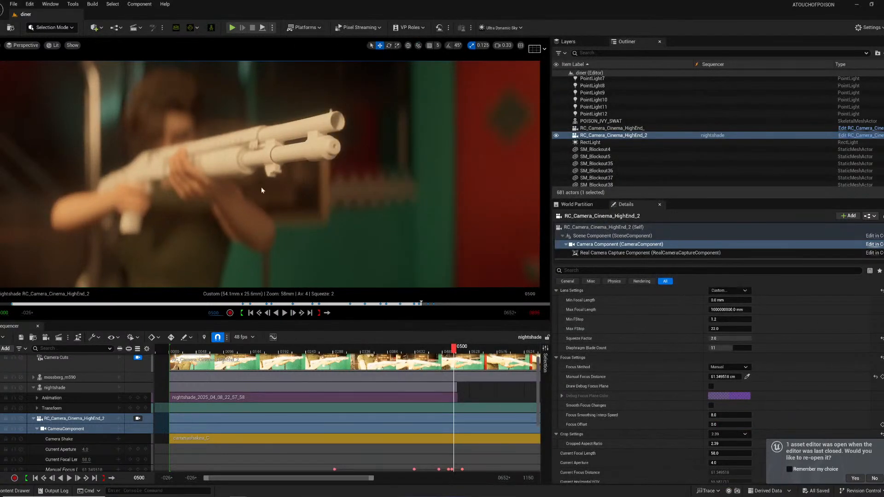
# - Disable sRGB on the knoxx_specops_stock_AO texture and save it
pyautogui.click(16, 491)
pyautogui.click(148, 342)
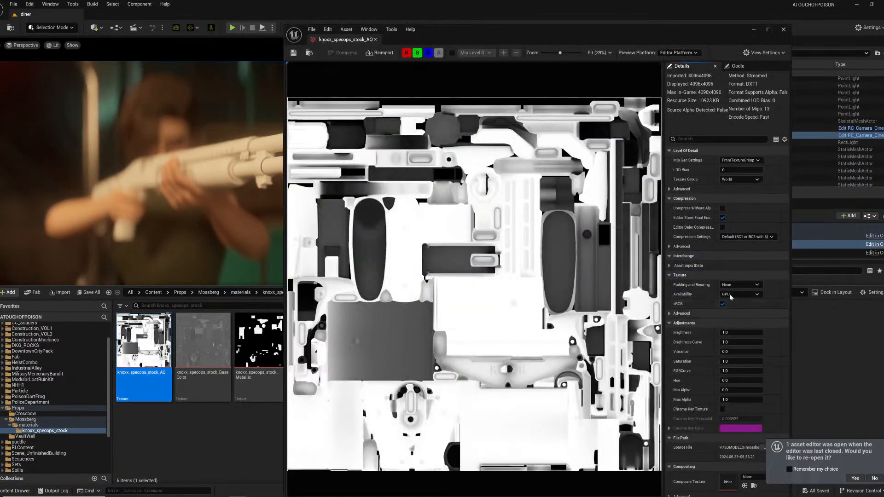
pyautogui.click(722, 304)
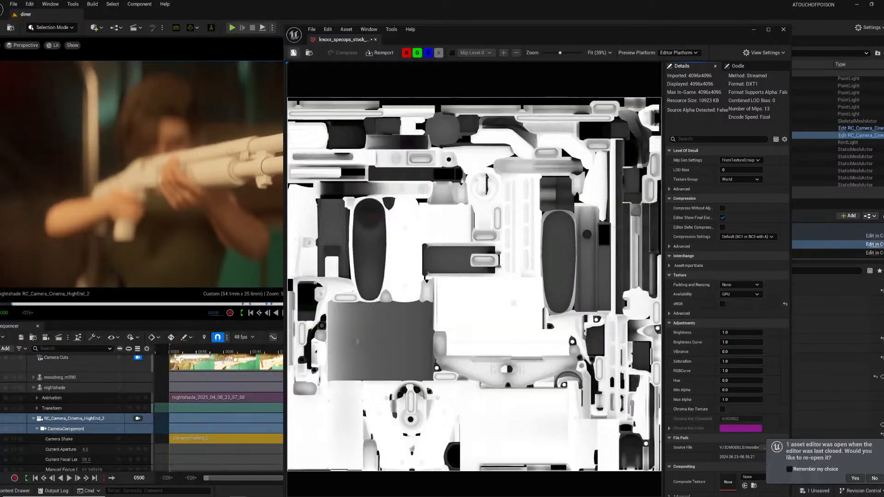
pyautogui.click(293, 53)
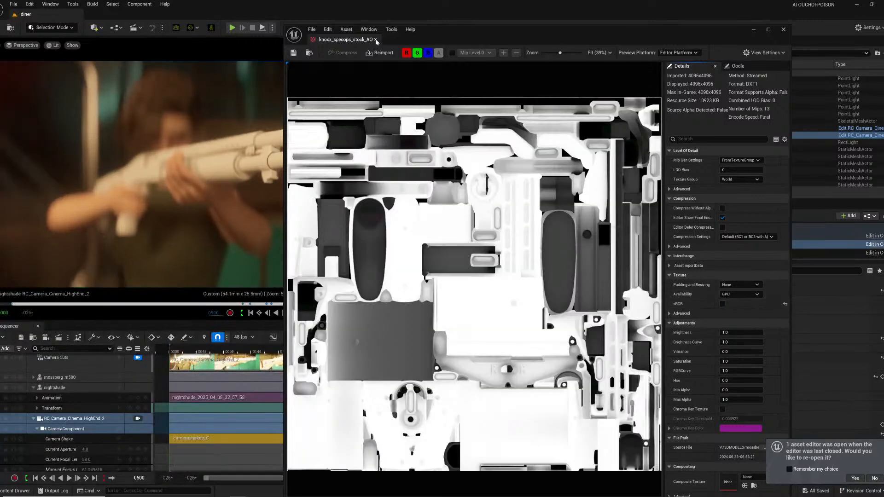
# - Close the ambient occlusion texture, then open the knoxx_specops_stock material in the Mossberg folder and delete its Param node
pyautogui.click(375, 39)
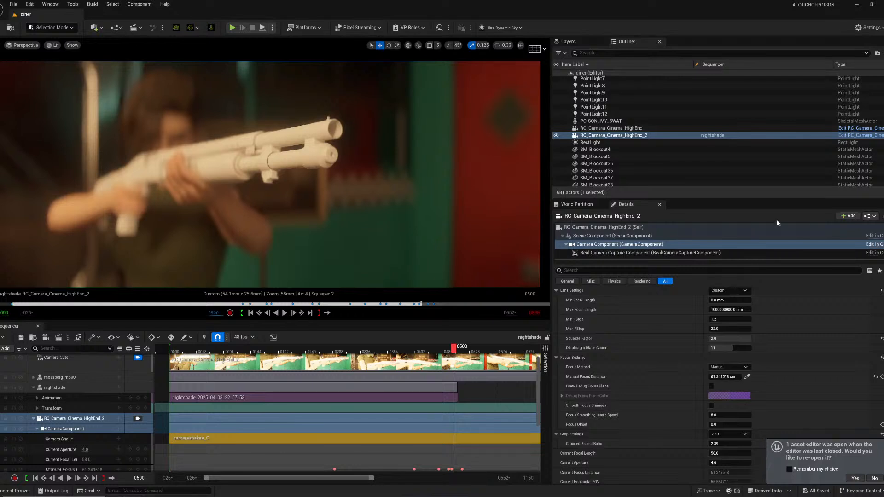
pyautogui.click(6, 492)
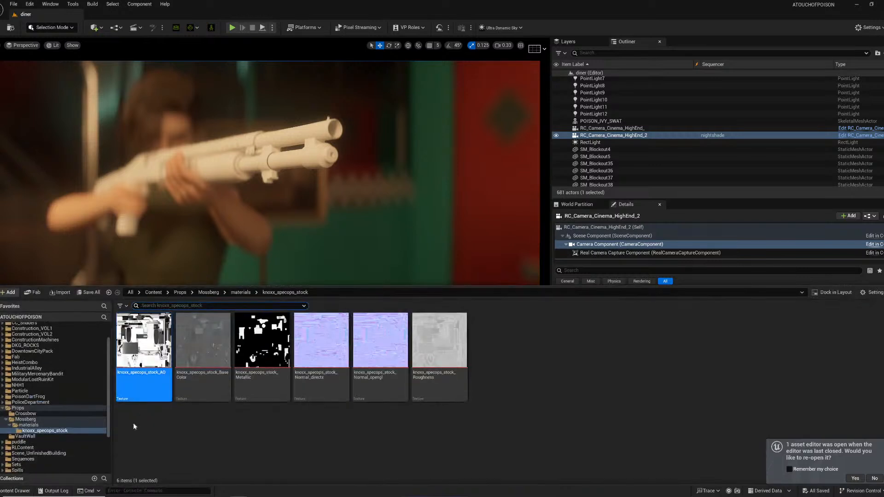
pyautogui.click(23, 419)
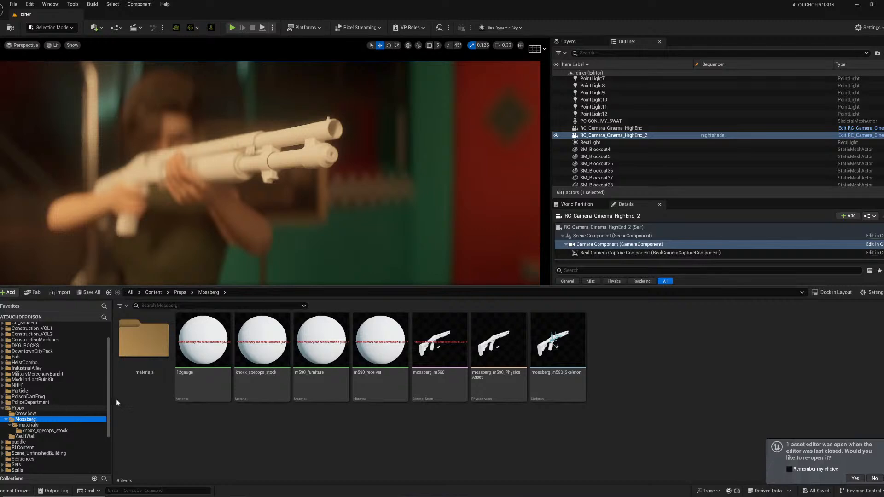
pyautogui.doubleClick(258, 365)
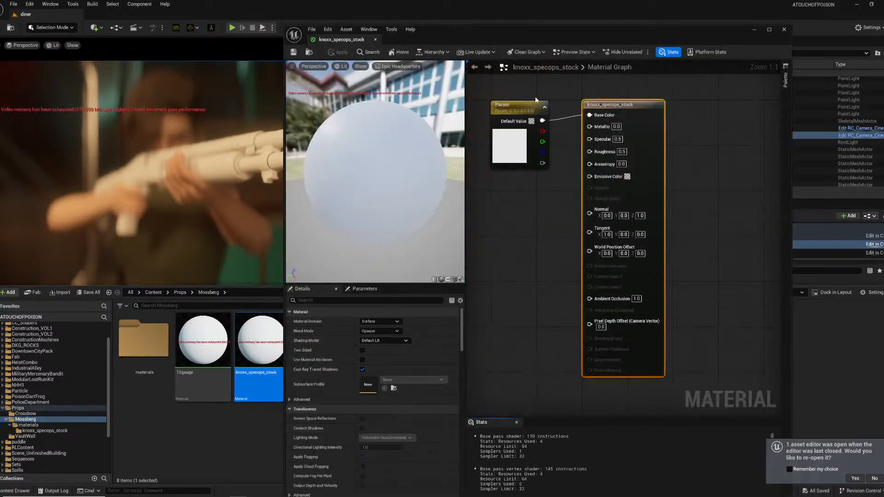
pyautogui.click(531, 107)
pyautogui.press('Delete')
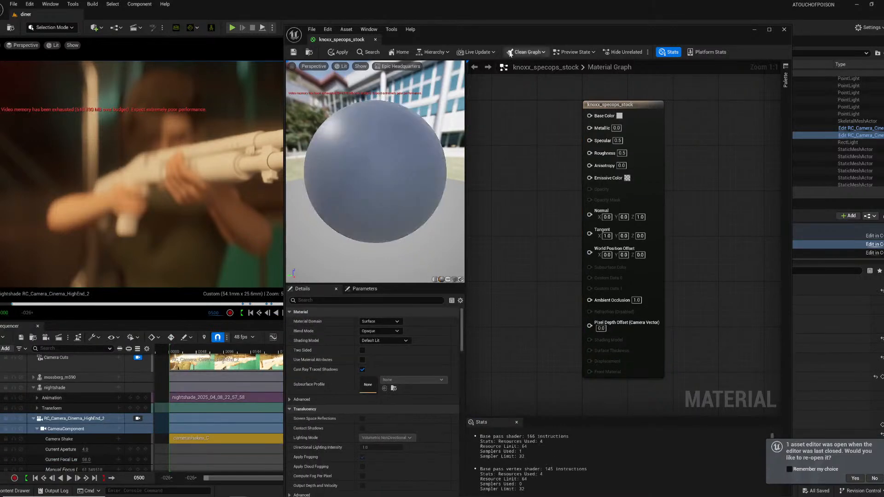
# - Add the knoxx_specops_stock_BaseColor texture from the materials subfolder to the graph and connect it to Base Color
pyautogui.moveTo(507, 37); pyautogui.dragTo(511, 12)
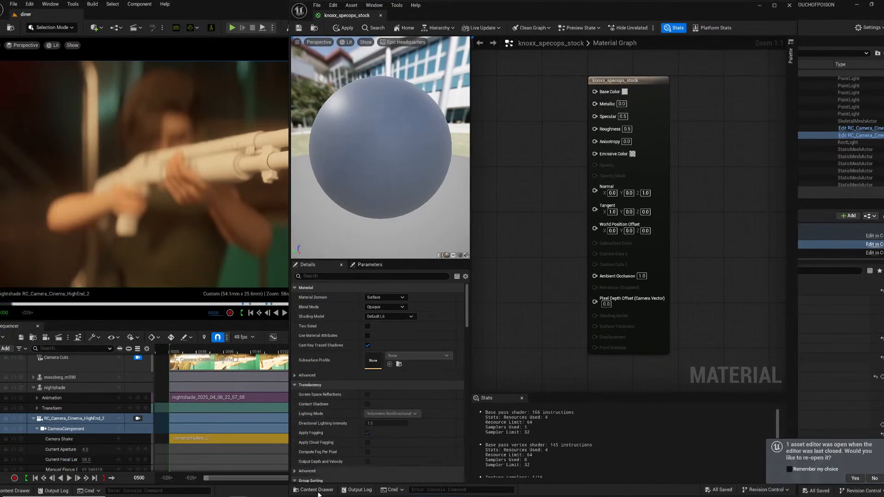
pyautogui.click(317, 492)
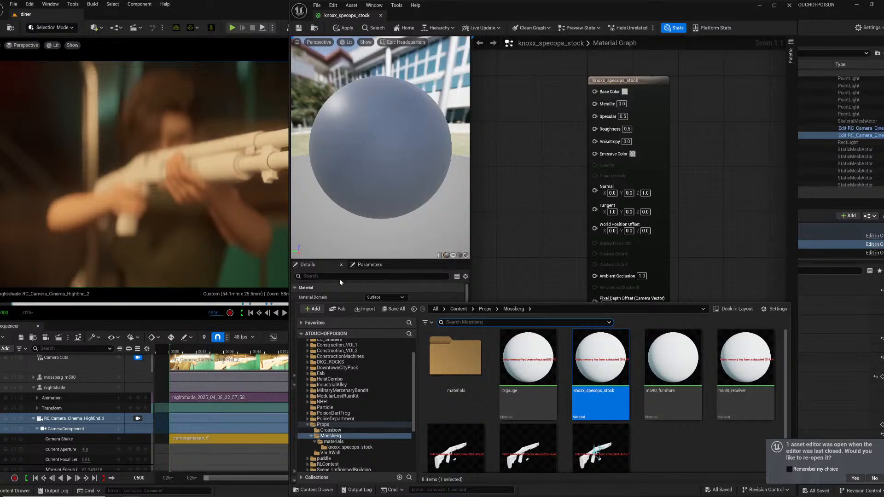
pyautogui.doubleClick(469, 368)
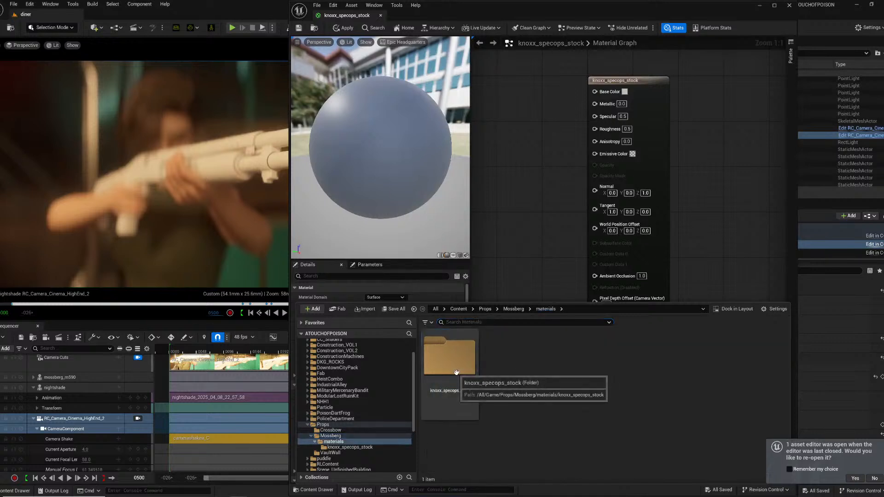
pyautogui.doubleClick(472, 373)
pyautogui.moveTo(511, 364); pyautogui.dragTo(527, 116)
pyautogui.moveTo(588, 133); pyautogui.dragTo(595, 91)
pyautogui.moveTo(493, 80); pyautogui.dragTo(487, 41)
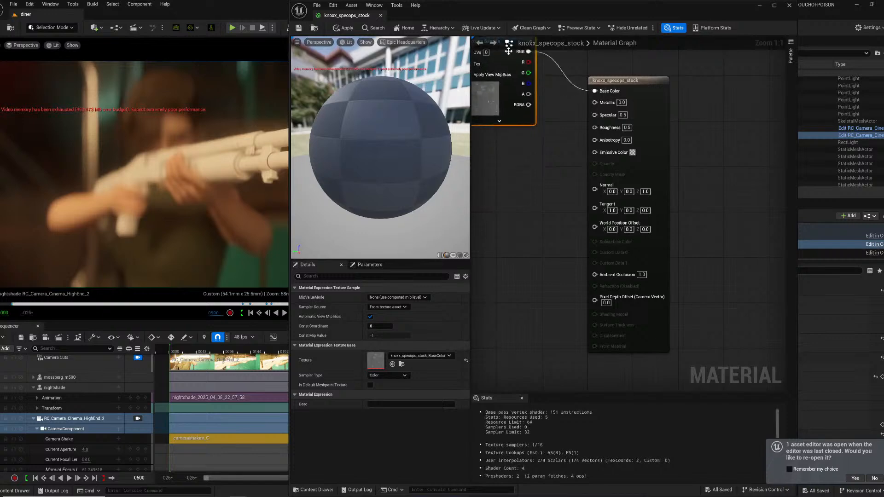
# - Add the knoxx_specops_stock_Metallic texture, connect its RGB output to Metallic, and place the node below the base color sample
pyautogui.click(317, 489)
pyautogui.moveTo(571, 385); pyautogui.dragTo(507, 149)
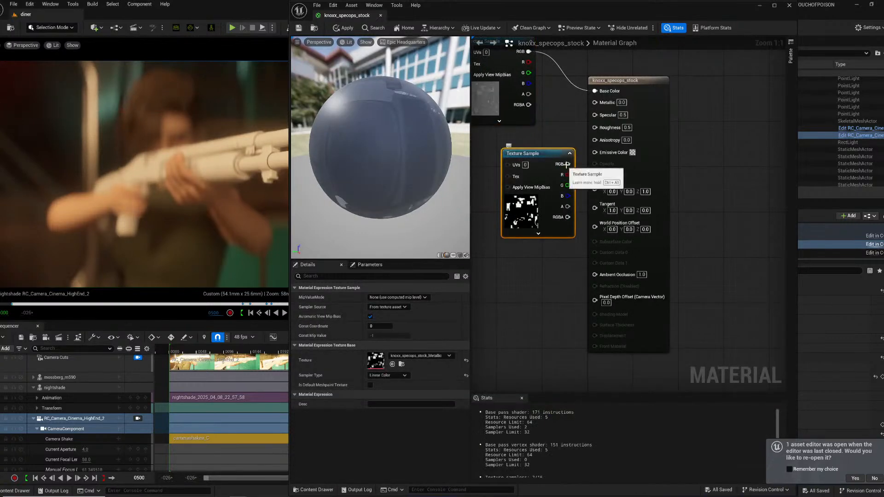
pyautogui.moveTo(568, 164); pyautogui.dragTo(595, 102)
pyautogui.moveTo(543, 153); pyautogui.dragTo(504, 137)
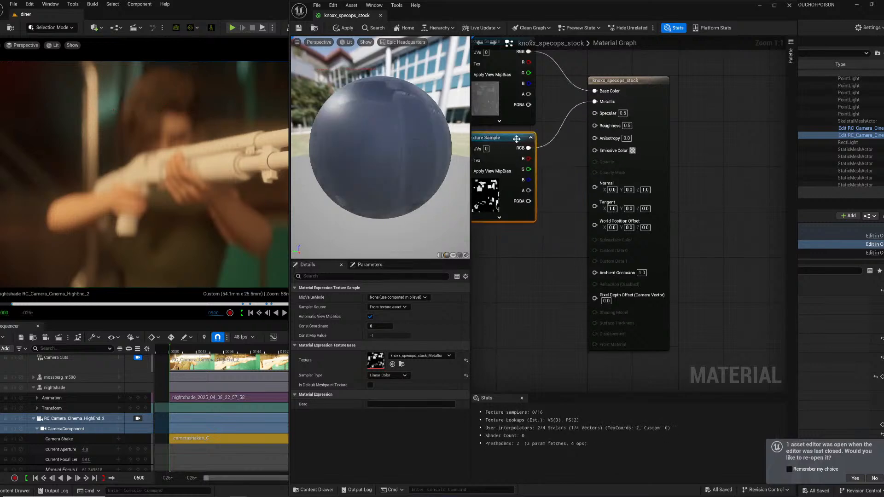
# - Add the knoxx_specops_stock_Normal_directx texture, connect its RGB output to Normal, and spread the material and normal nodes apart
pyautogui.click(316, 489)
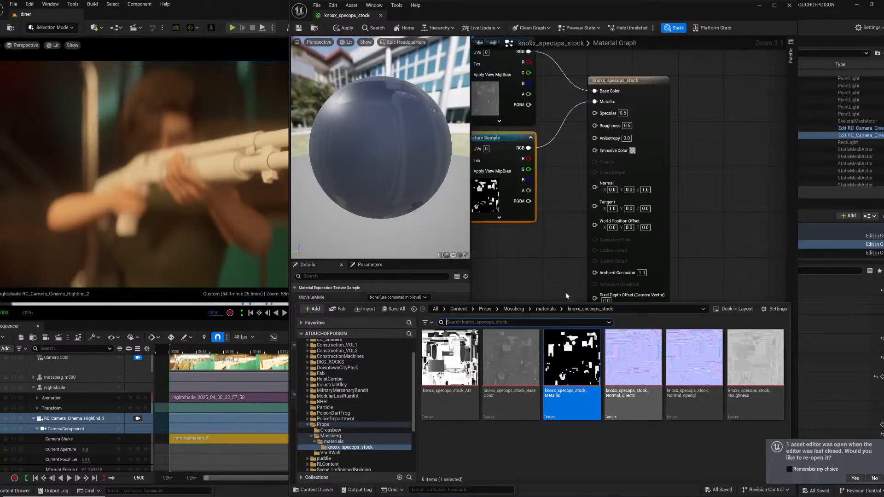
pyautogui.moveTo(627, 345); pyautogui.dragTo(497, 250)
pyautogui.moveTo(556, 264); pyautogui.dragTo(595, 183)
pyautogui.moveTo(375, 149); pyautogui.dragTo(447, 150)
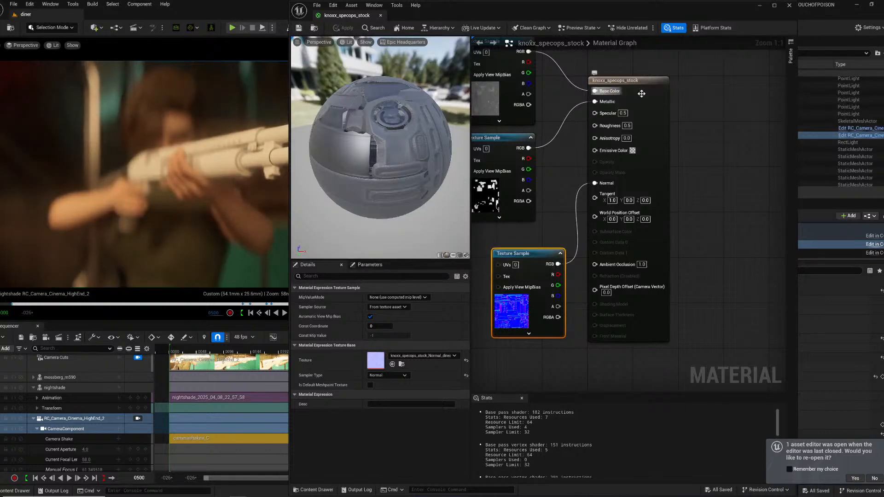
pyautogui.moveTo(666, 88); pyautogui.dragTo(745, 82)
pyautogui.moveTo(531, 261); pyautogui.dragTo(546, 292)
# - Add the knoxx_specops_stock_Roughness texture, connect it to Roughness, and inspect the preview sphere
pyautogui.click(316, 490)
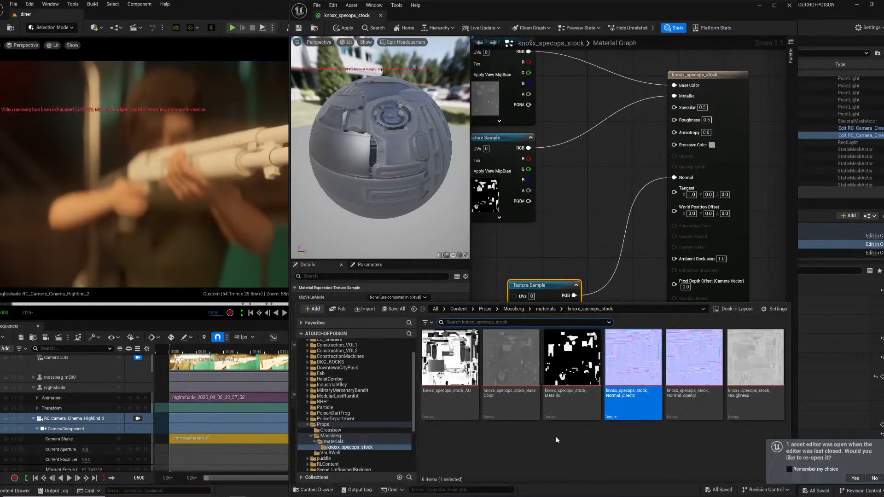
pyautogui.moveTo(748, 366); pyautogui.dragTo(675, 119)
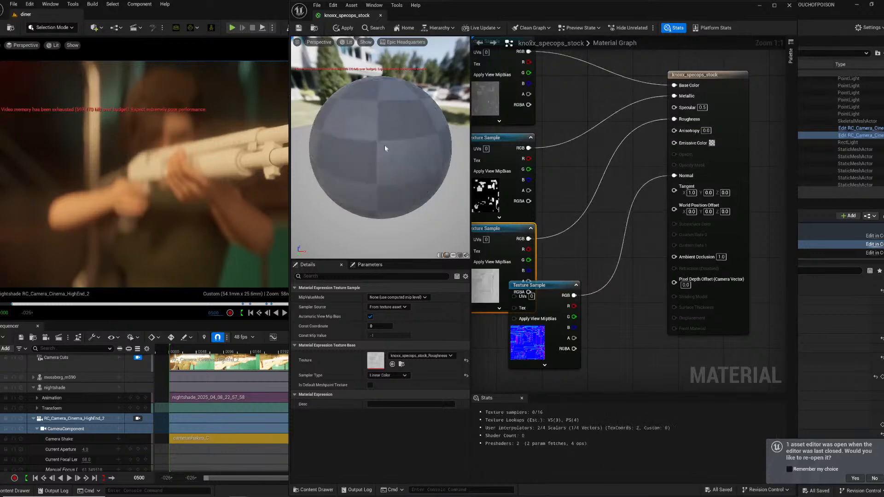
pyautogui.moveTo(386, 148); pyautogui.dragTo(515, 148)
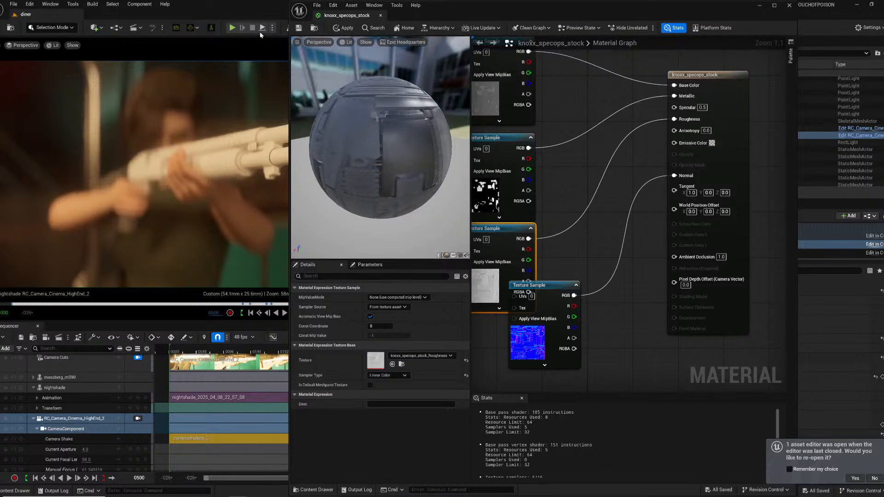
# - Save and close the stock material, scrub the sequence to frame 64, and close the base color reference image
pyautogui.click(298, 29)
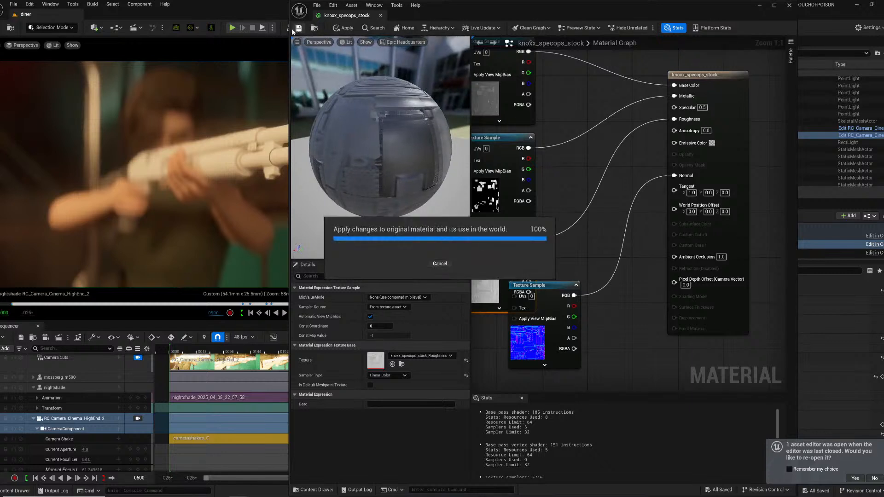
pyautogui.click(380, 15)
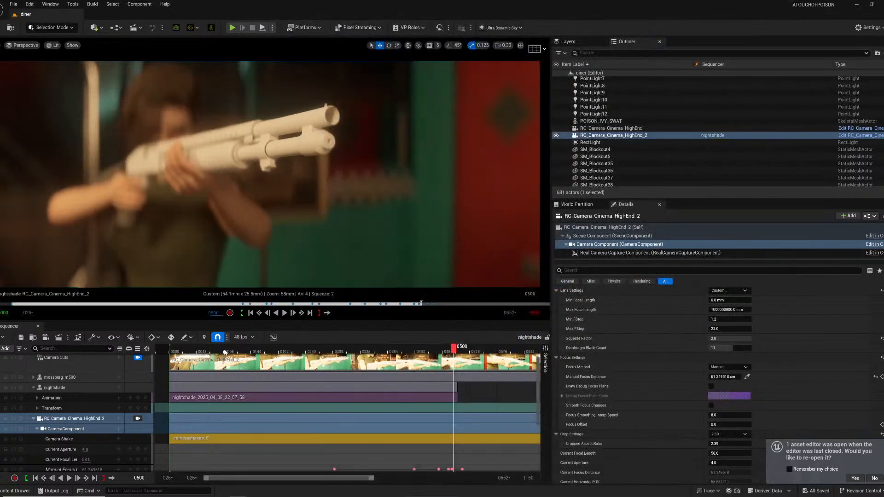
pyautogui.moveTo(224, 352); pyautogui.dragTo(205, 349)
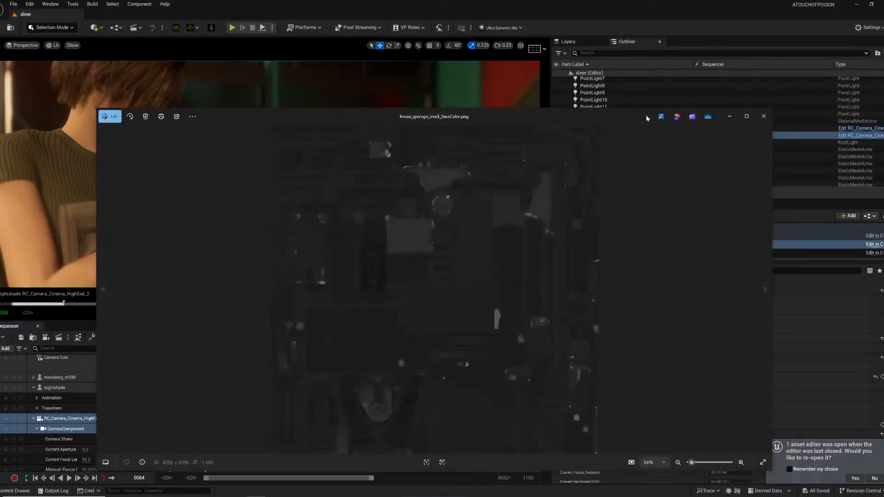
pyautogui.click(762, 116)
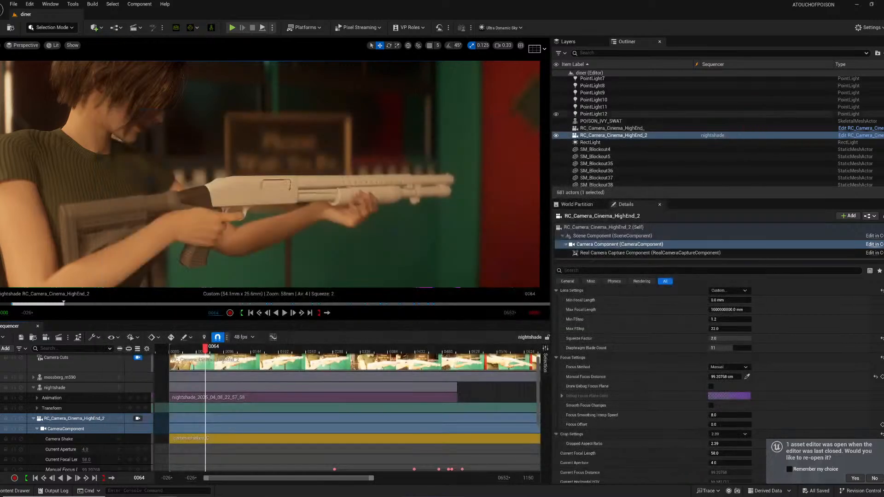
# - Open the knoxx_specops_stock_BaseColor texture, keep sRGB enabled, and set its brightness to 0.25
pyautogui.click(16, 490)
pyautogui.doubleClick(207, 349)
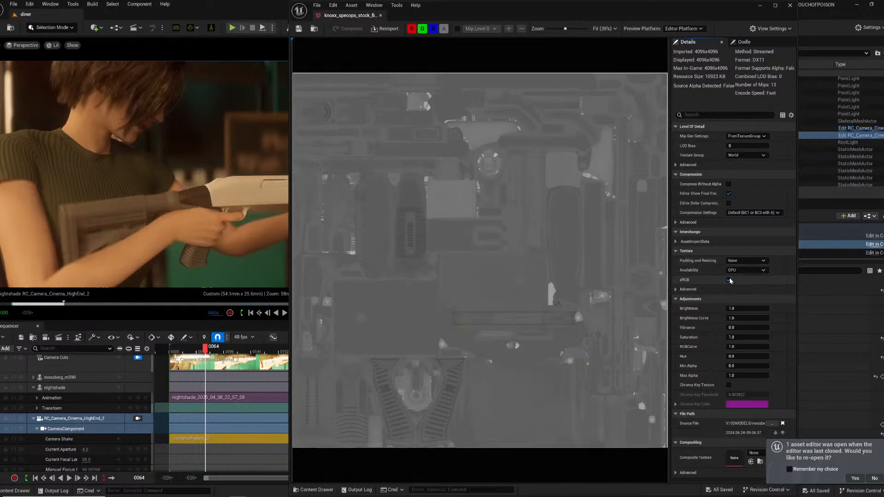
pyautogui.click(729, 279)
pyautogui.click(729, 279)
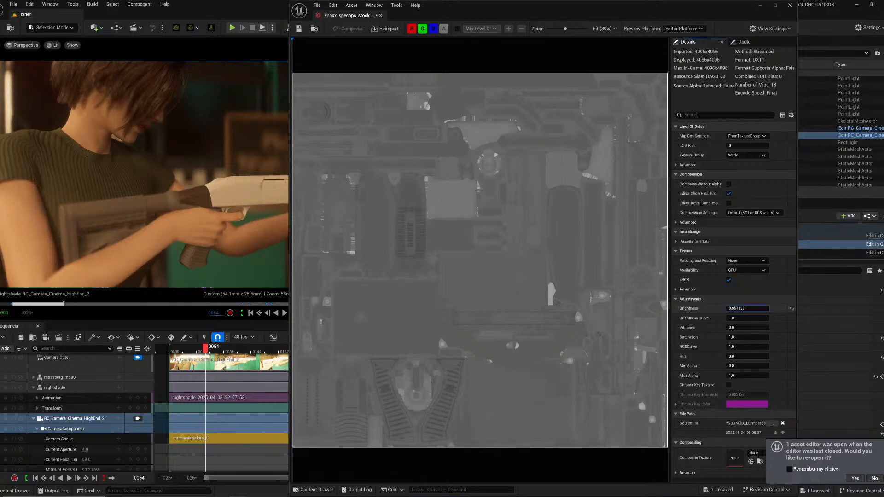
pyautogui.moveTo(748, 309); pyautogui.dragTo(737, 309)
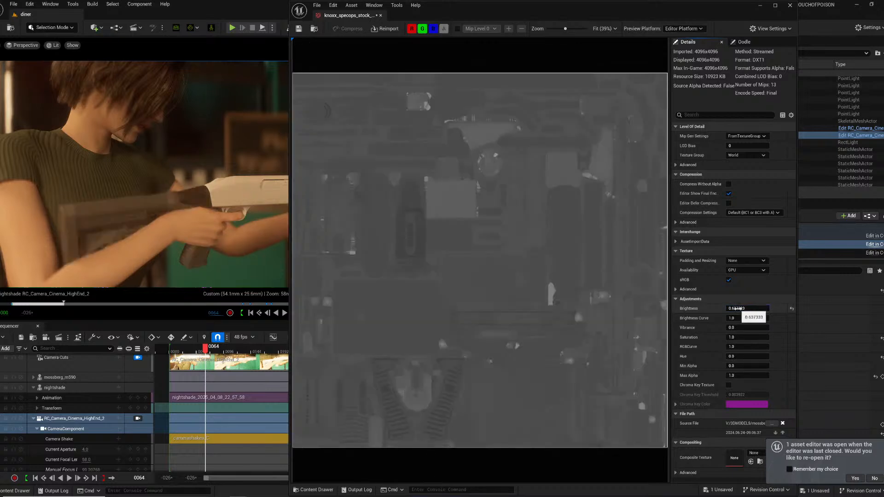
pyautogui.click(740, 309)
pyautogui.write('.25')
pyautogui.press('Return')
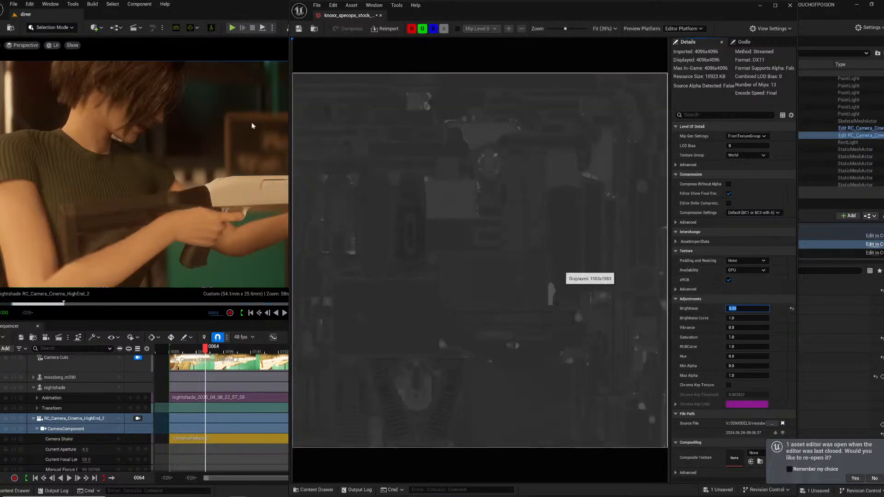
# - Save and close the base color texture, then play the sequence from frame 64 to review the shotgun and stop at frame 499
pyautogui.click(299, 29)
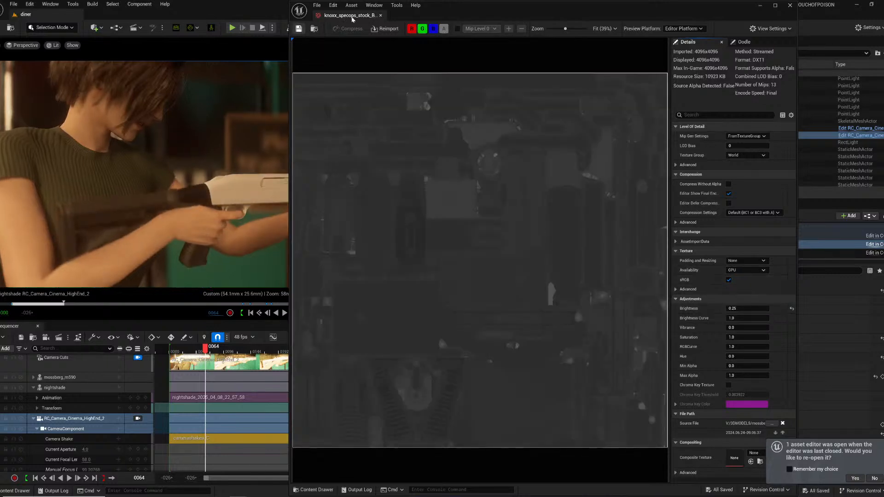
pyautogui.click(381, 16)
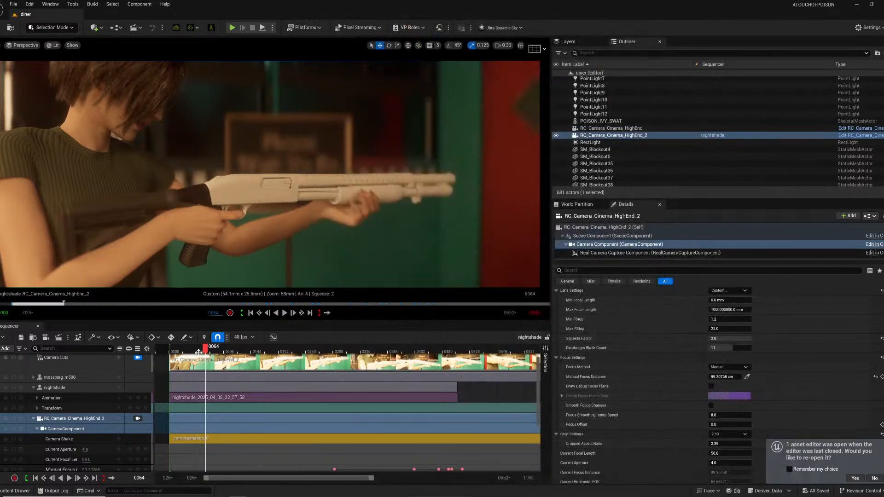
pyautogui.press('space')
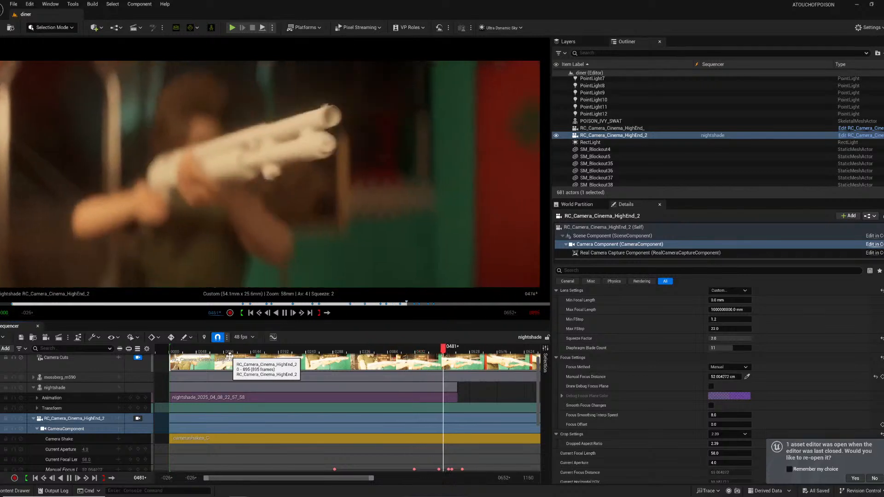
pyautogui.press('space')
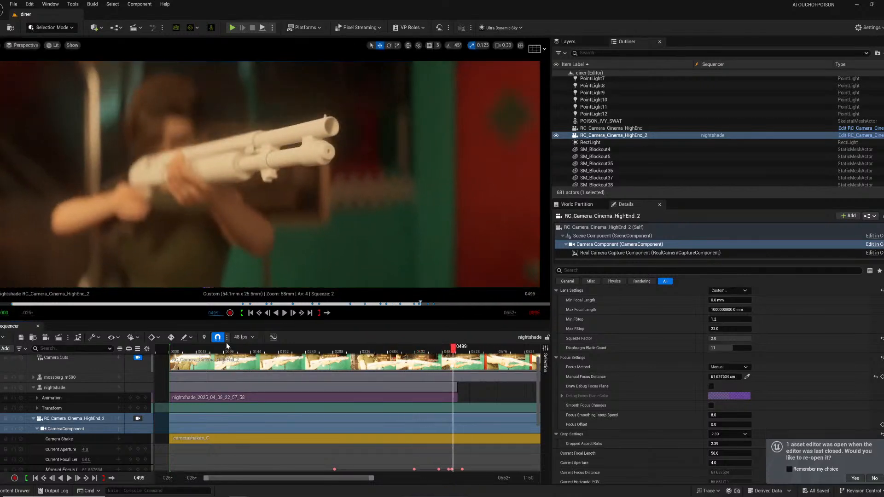
# - Import the m590_furniture_plastic texture folder into Mossberg's materials folder and open it
pyautogui.click(23, 490)
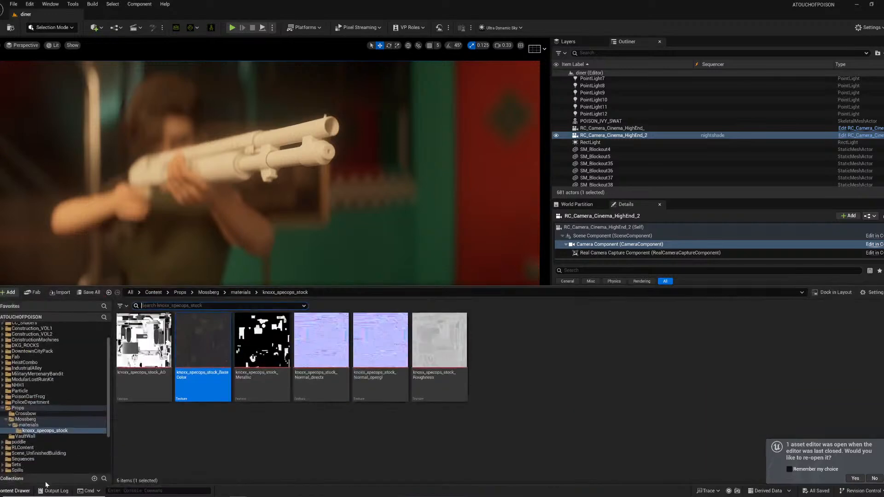
pyautogui.click(29, 425)
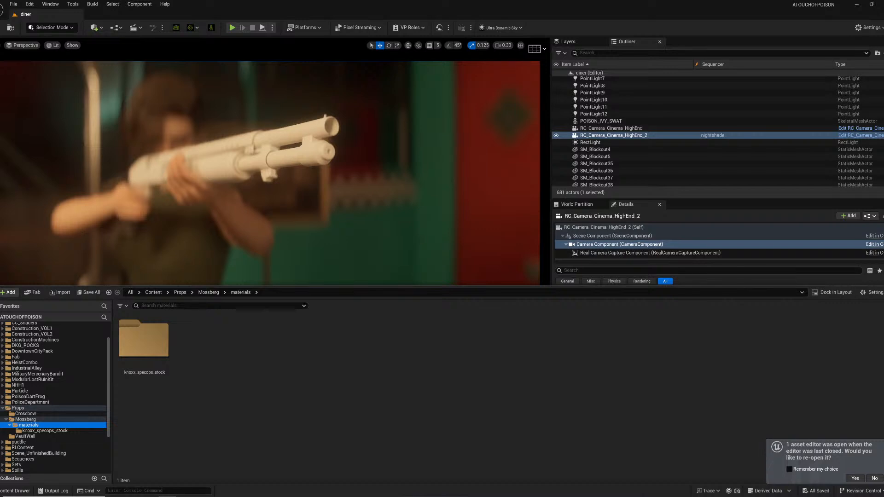
pyautogui.moveTo(311, 378); pyautogui.dragTo(305, 378)
pyautogui.doubleClick(216, 345)
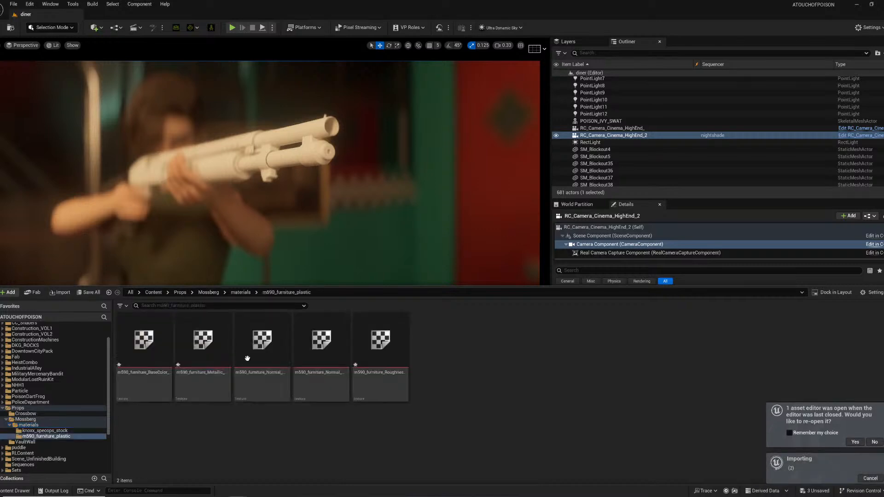
pyautogui.click(323, 431)
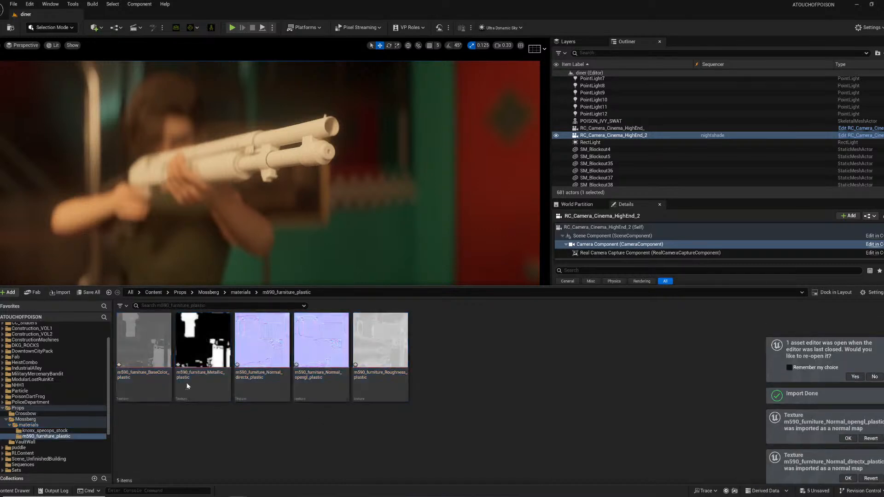
# - Replace the m590_furniture_BaseColor_plastic texture by deleting it and importing it again, and open it in the texture editor
pyautogui.click(167, 339)
pyautogui.press('Delete')
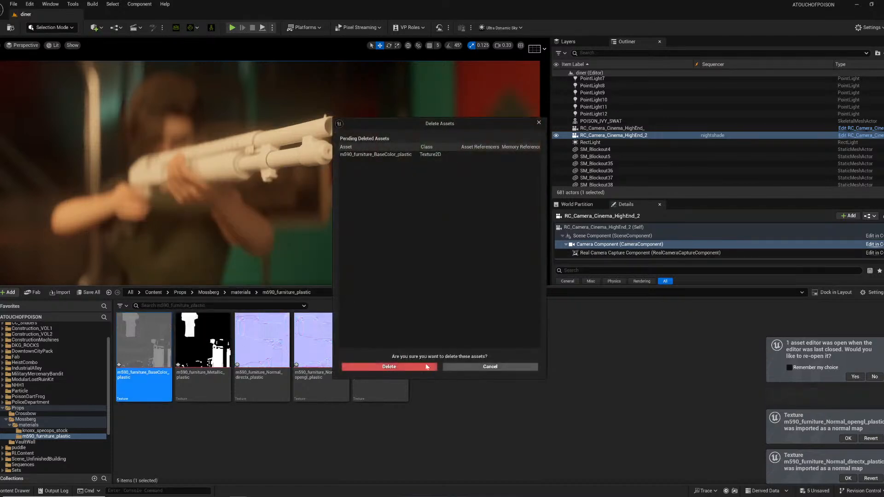
pyautogui.click(389, 366)
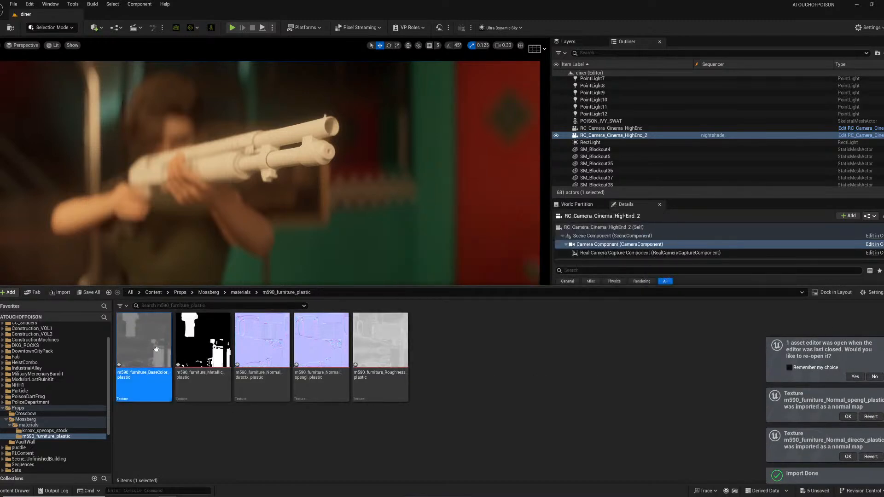
pyautogui.doubleClick(156, 348)
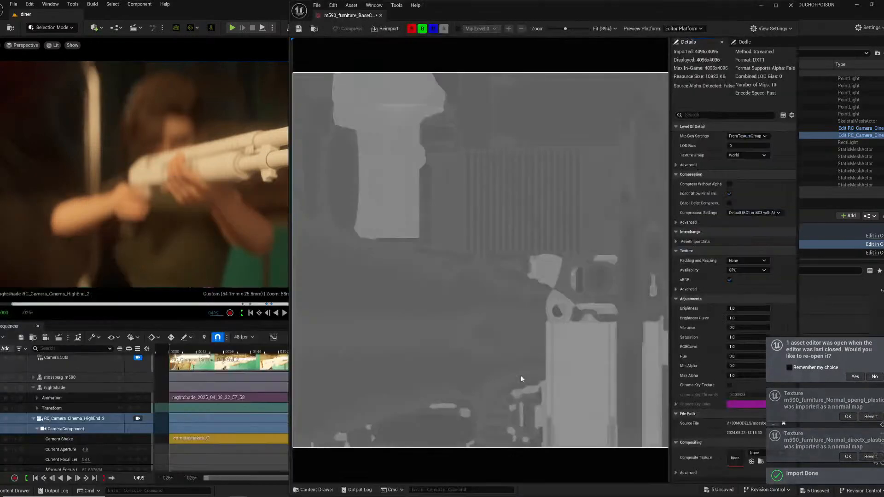
# - Set the brightness of the m590_furniture_BaseColor_plastic texture to 0.25, then save and close it
pyautogui.click(741, 308)
pyautogui.write('.2')
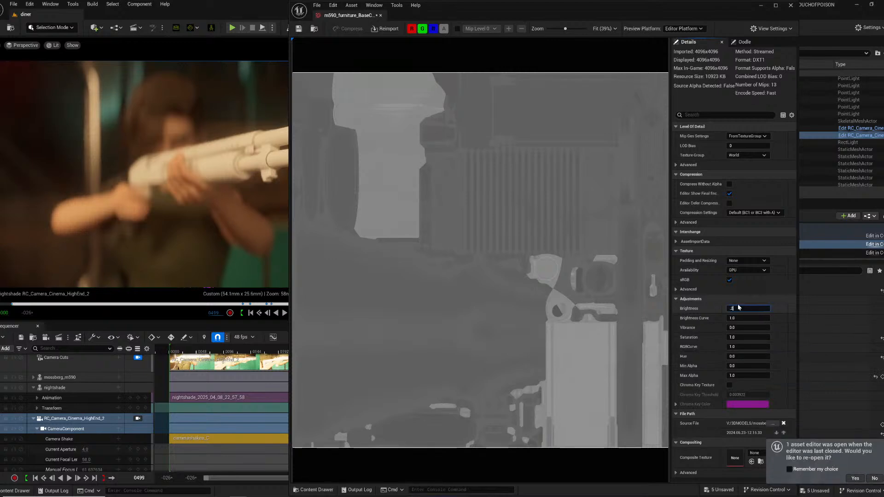
pyautogui.write('5')
pyautogui.press('Return')
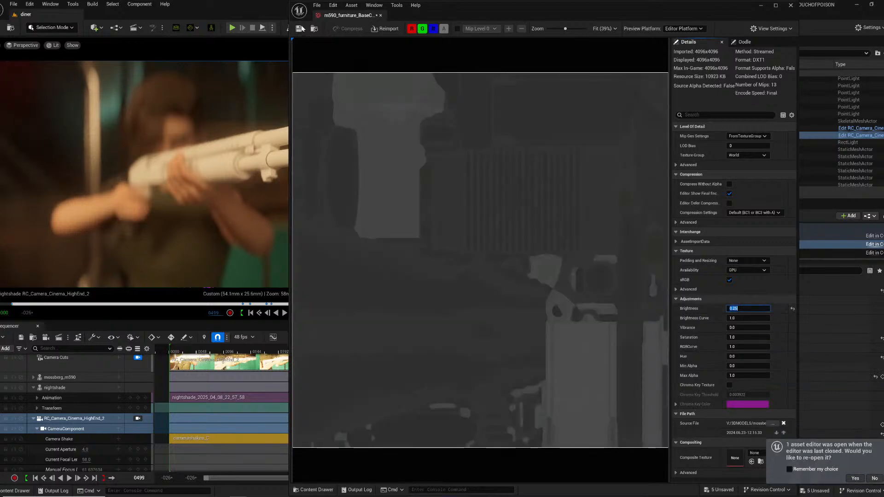
pyautogui.click(300, 29)
pyautogui.click(381, 15)
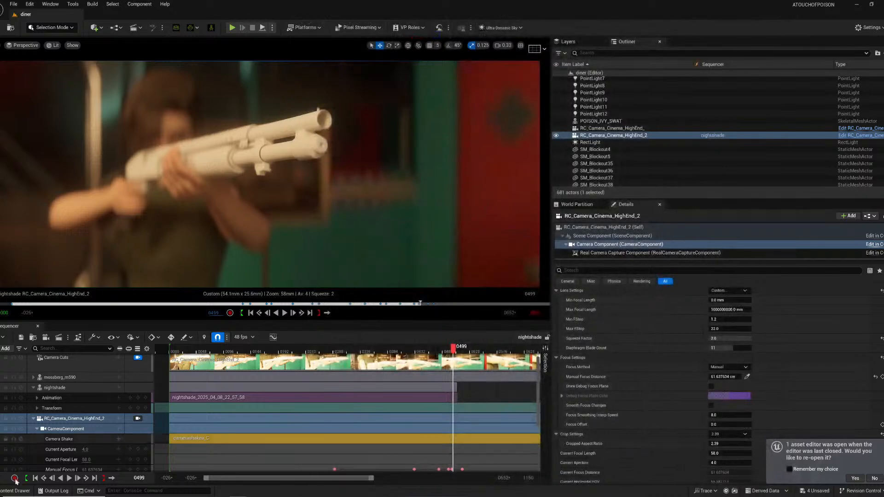
# - Open the m590_furniture_Metallic_plastic texture, disable sRGB, then save and close it
pyautogui.click(16, 491)
pyautogui.click(210, 368)
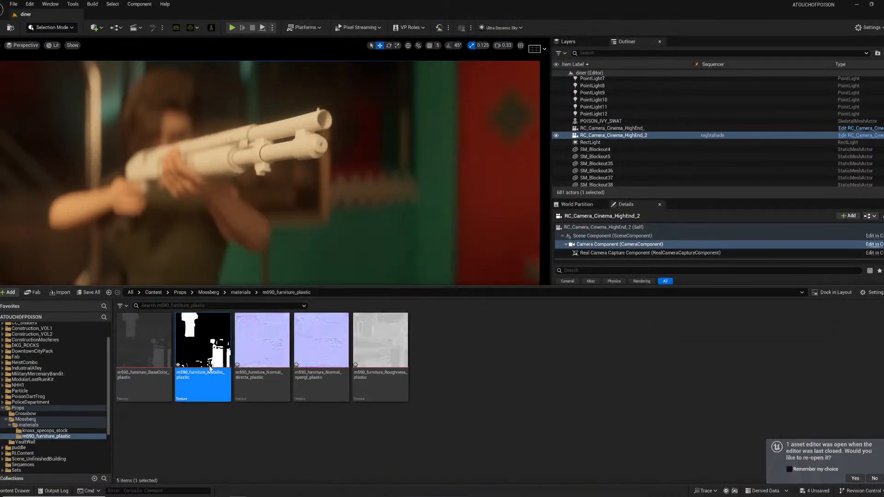
pyautogui.doubleClick(210, 368)
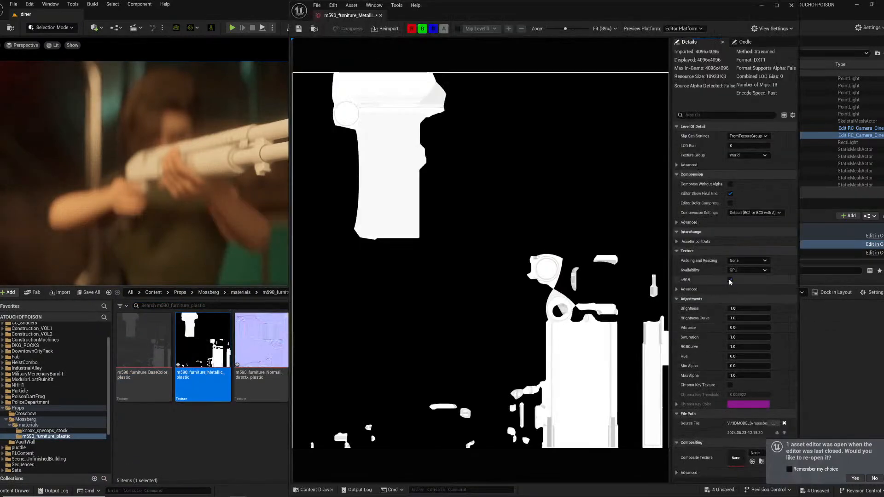
pyautogui.click(729, 280)
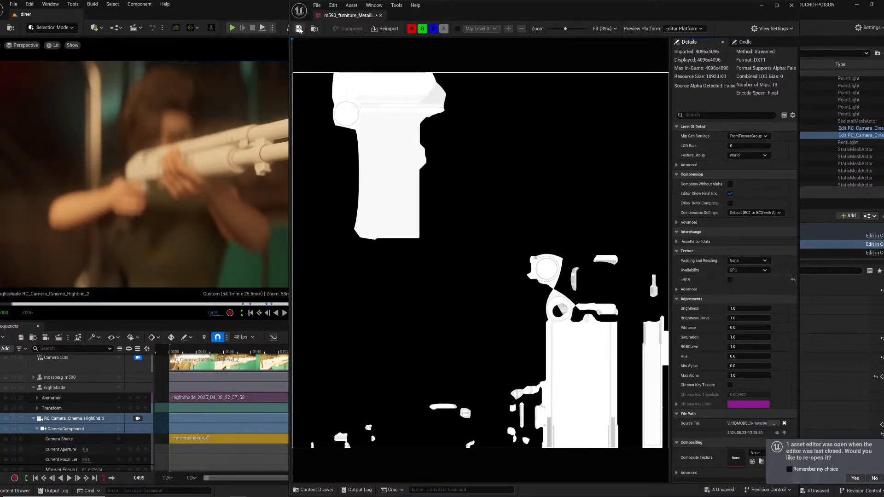
pyautogui.click(298, 29)
pyautogui.click(381, 17)
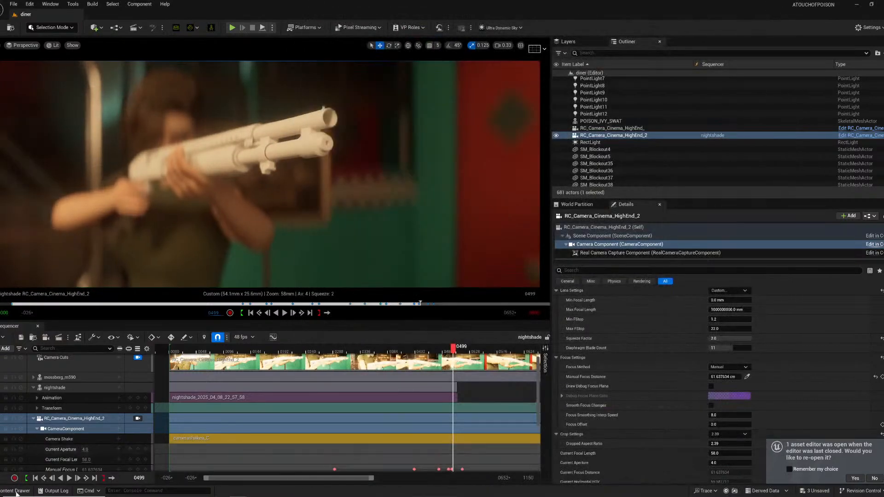
# - Save the m590_furniture_Normal_directx_plastic texture and delete the m590_furniture_Normal_opengl_plastic texture
pyautogui.click(15, 491)
pyautogui.click(260, 343)
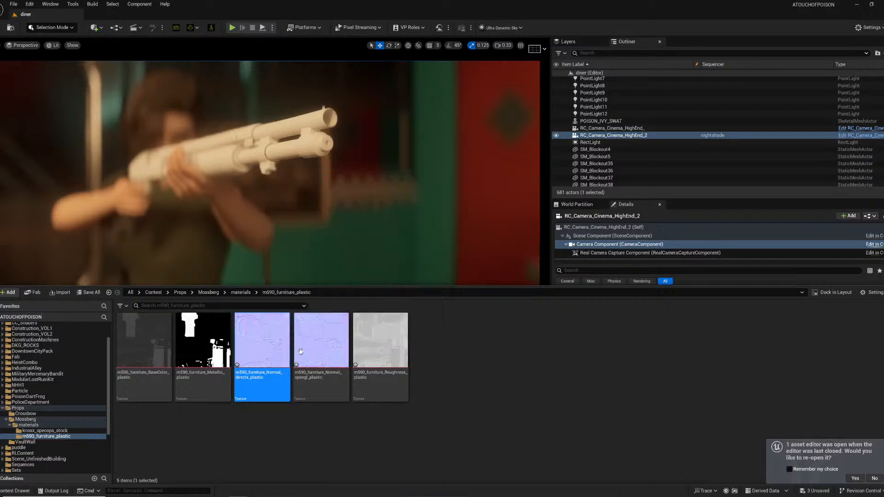
pyautogui.hotkey('ctrl', 's')
pyautogui.click(331, 345)
pyautogui.press('Delete')
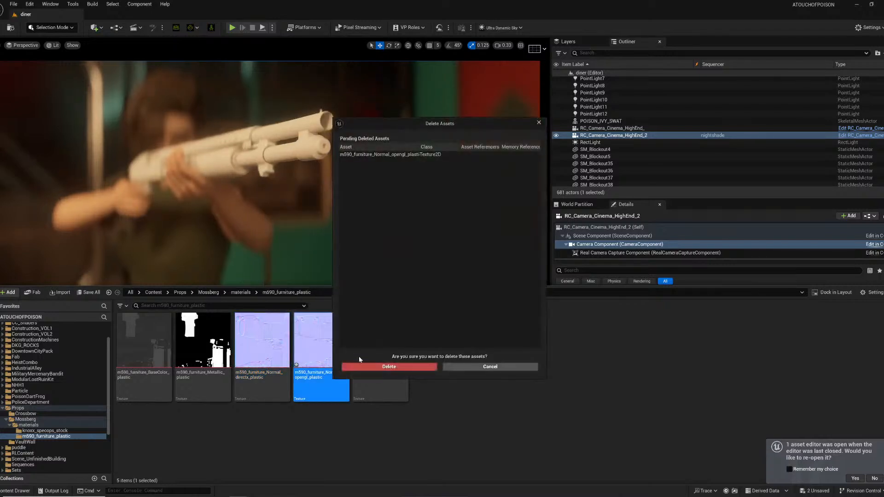
pyautogui.click(376, 365)
# - Open the m590_furniture_Roughness_plastic texture, disable sRGB, then save and close it
pyautogui.click(328, 338)
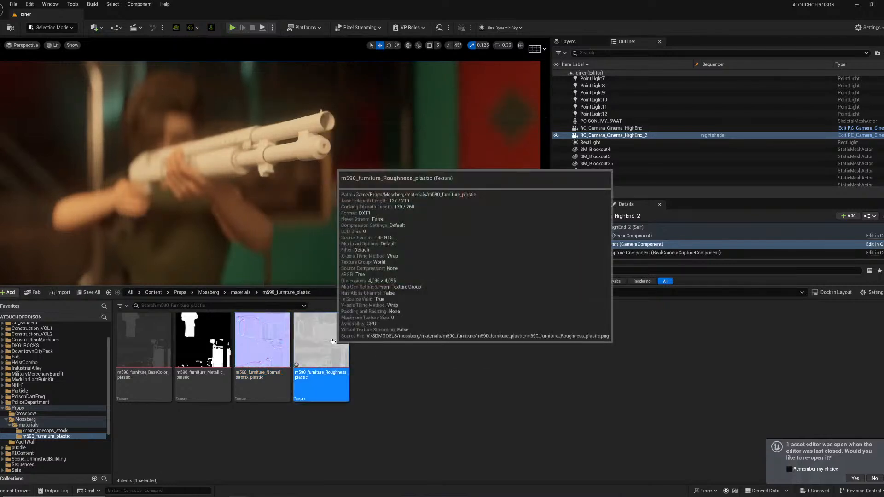
pyautogui.doubleClick(331, 354)
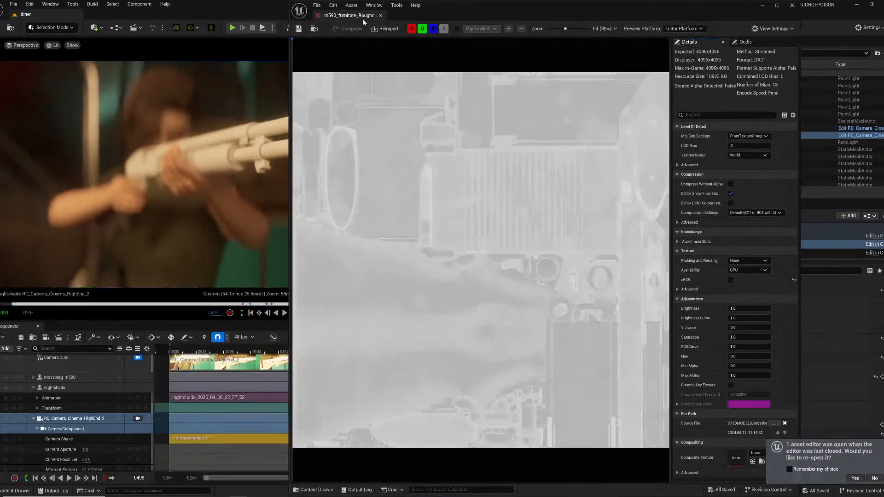
pyautogui.click(380, 15)
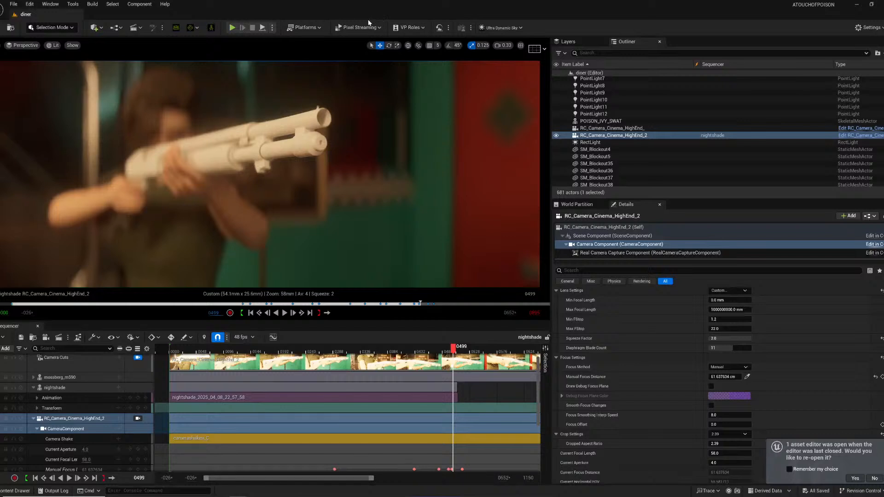
# - Open the m590_furniture material from the Mossberg folder and delete the Param node feeding Base Color
pyautogui.click(19, 491)
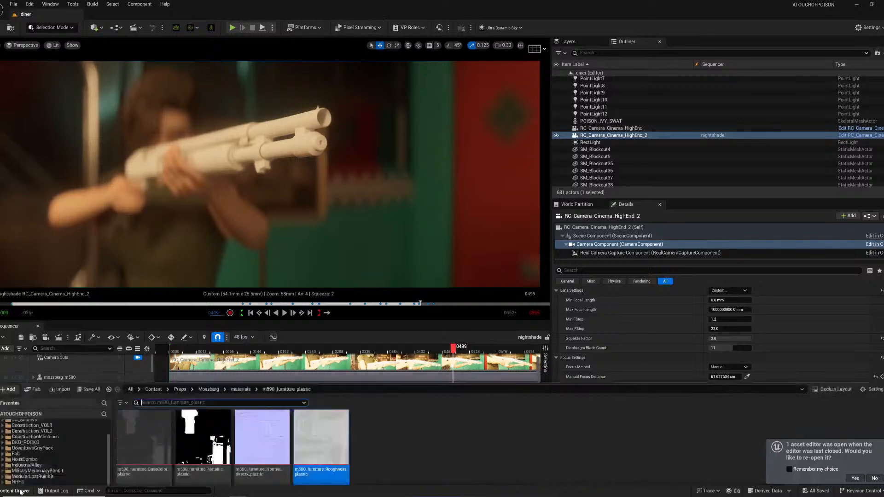
pyautogui.click(29, 425)
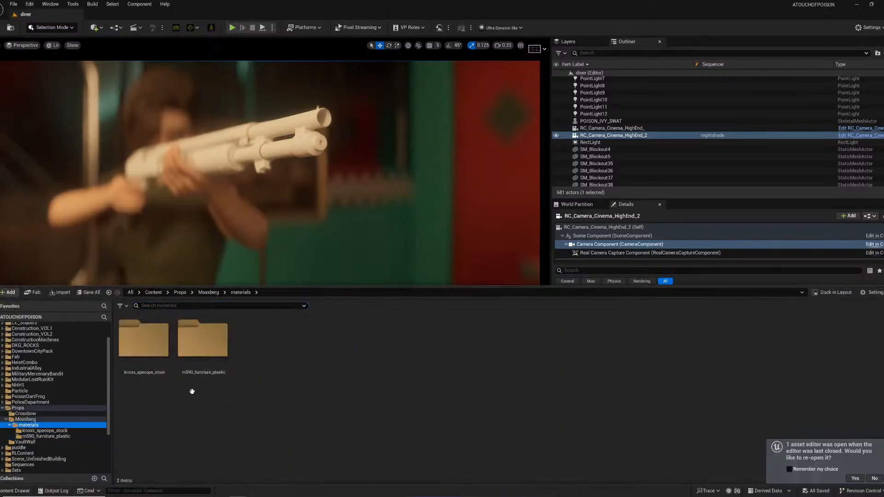
pyautogui.click(26, 420)
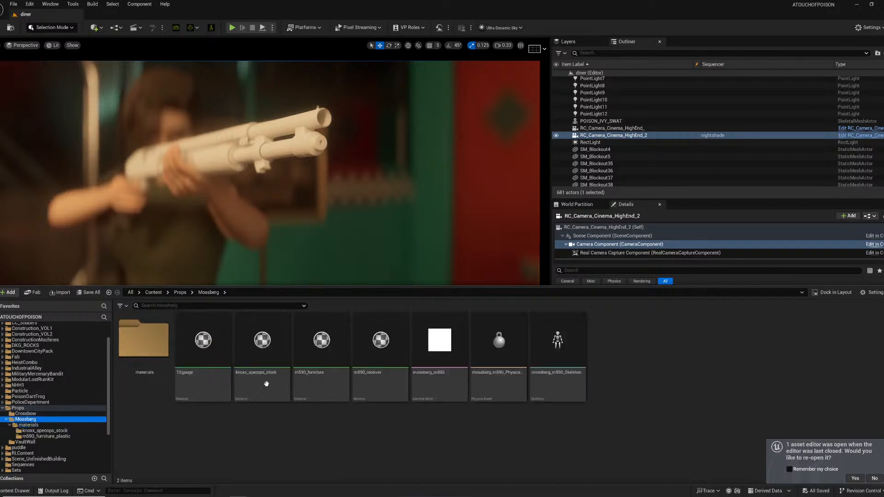
pyautogui.doubleClick(320, 350)
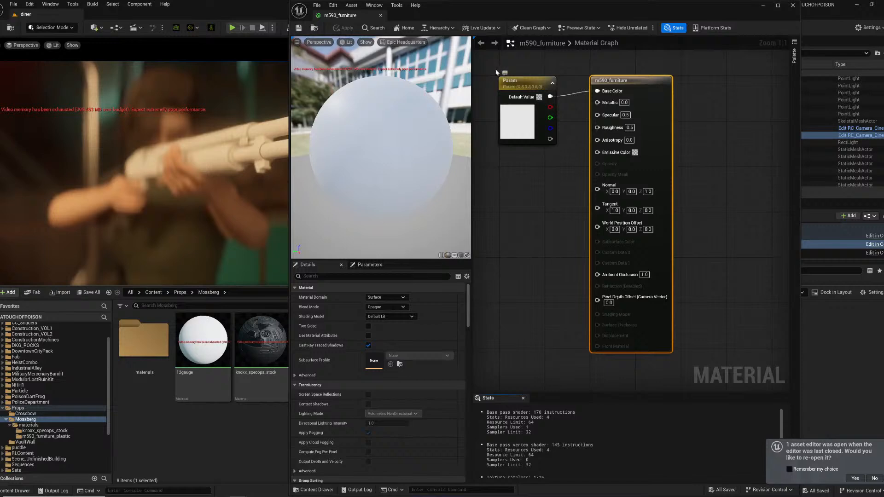
pyautogui.click(506, 84)
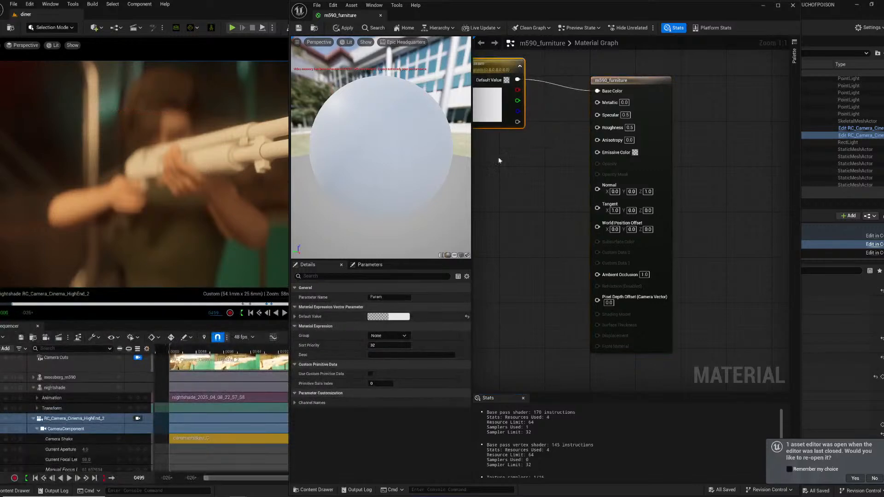
pyautogui.press('Delete')
# - Add the m590_furniture_BaseColor_plastic texture to the material graph and connect its RGB output to Base Color
pyautogui.click(322, 491)
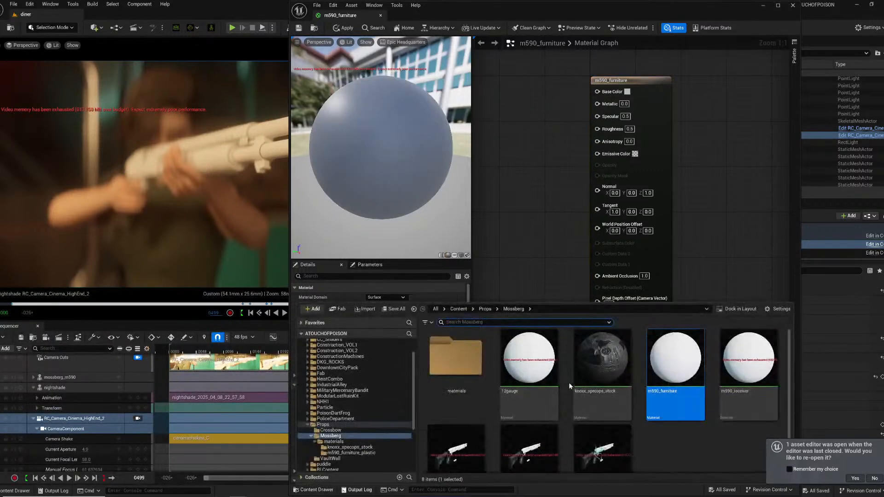
pyautogui.click(458, 364)
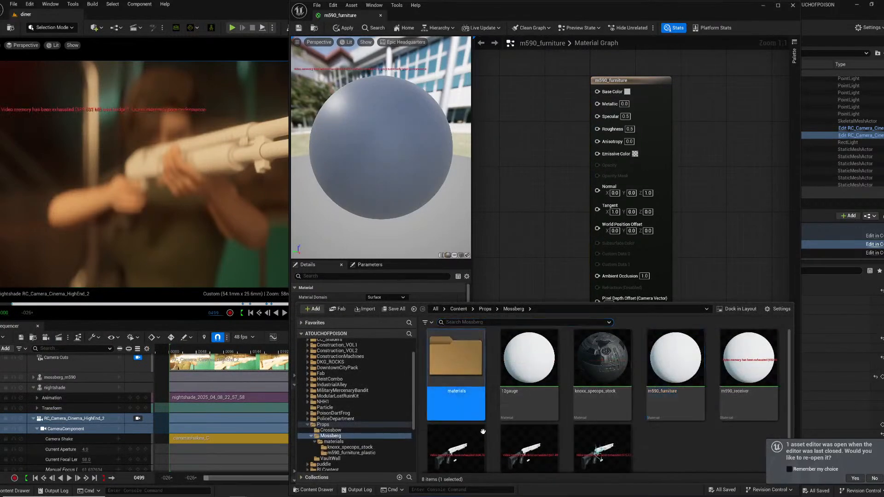
pyautogui.doubleClick(458, 364)
pyautogui.doubleClick(508, 373)
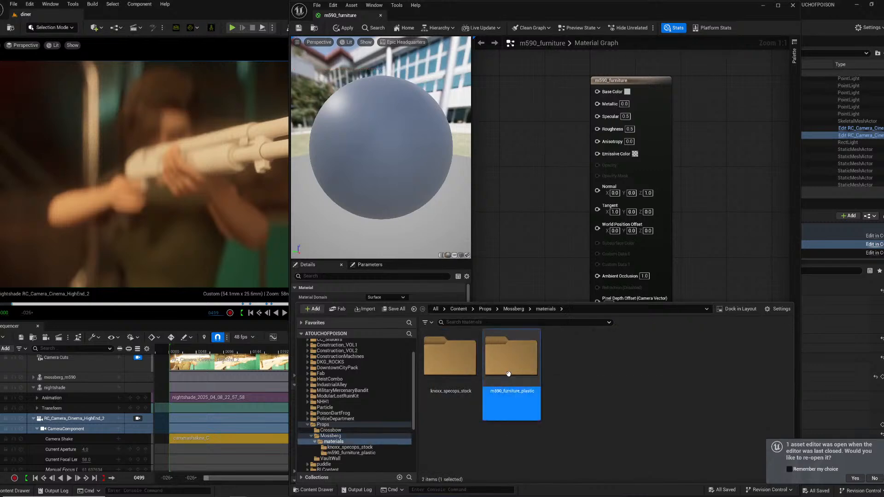
pyautogui.moveTo(458, 375); pyautogui.dragTo(507, 159)
pyautogui.moveTo(570, 154); pyautogui.dragTo(598, 91)
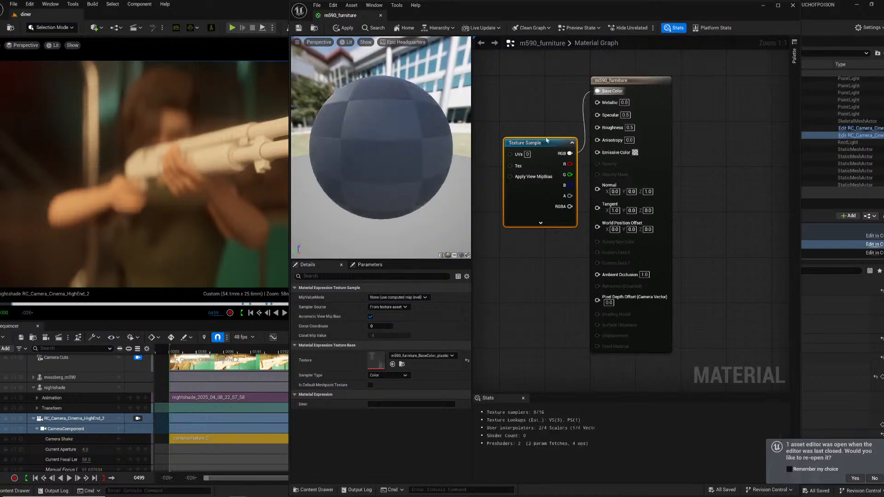
# - Add the m590_furniture_Metallic_plastic texture, connect its RGB output to Metallic, and place the node below the base color sample
pyautogui.click(314, 490)
pyautogui.moveTo(511, 359); pyautogui.dragTo(504, 184)
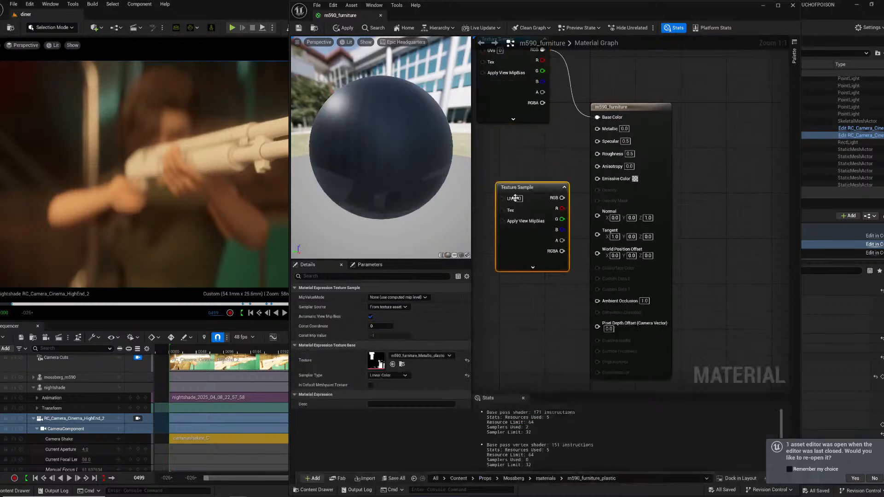
pyautogui.moveTo(562, 198); pyautogui.dragTo(597, 129)
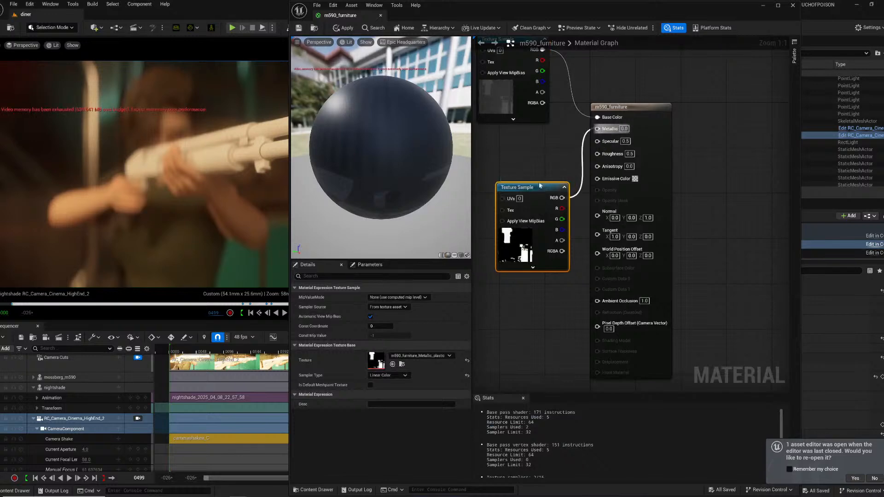
pyautogui.moveTo(525, 187); pyautogui.dragTo(502, 142)
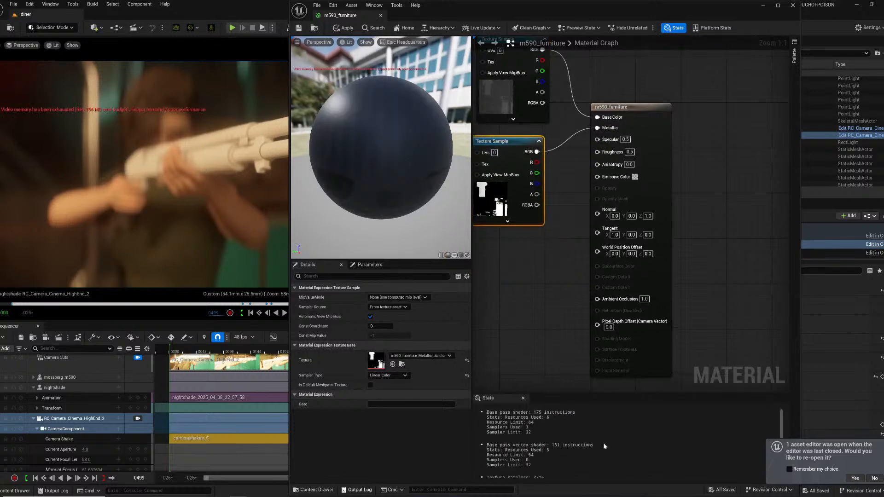
# - Add the m590_furniture_Normal_directx_plastic texture, connect its RGB output to Normal, and move the node lower, leaving space under the metallic sample
pyautogui.click(314, 490)
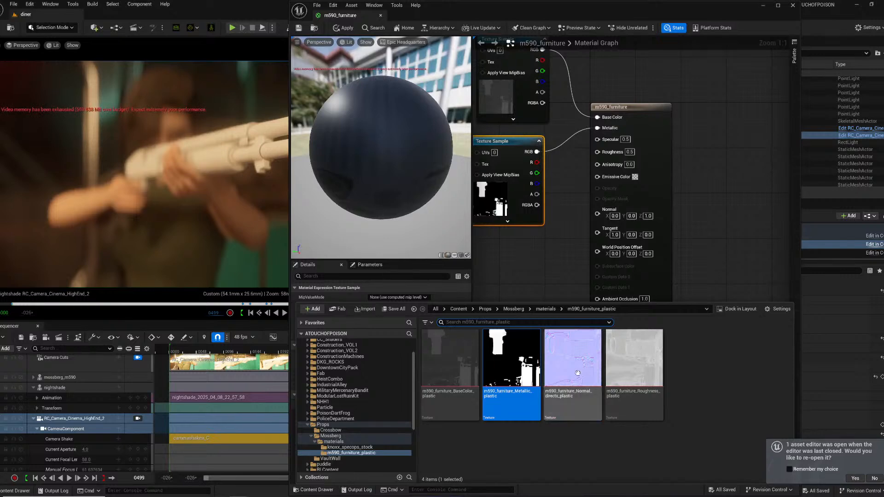
pyautogui.moveTo(578, 372); pyautogui.dragTo(525, 251)
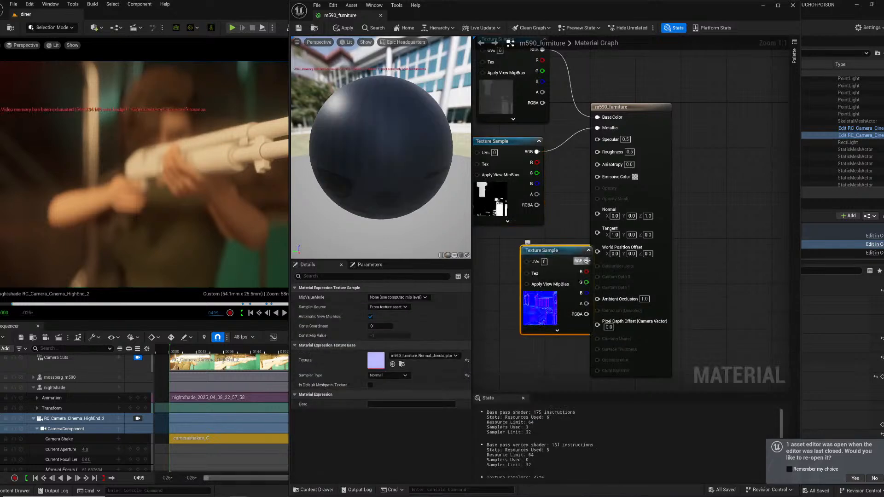
pyautogui.moveTo(586, 260); pyautogui.dragTo(597, 213)
pyautogui.moveTo(562, 262); pyautogui.dragTo(515, 335)
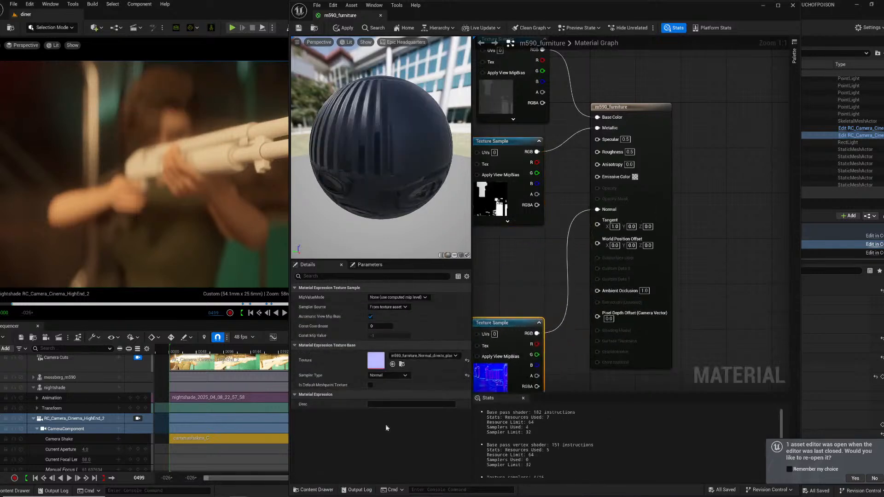
# - Connect the m590_furniture_Roughness_plastic texture's RGB output to Roughness, place its node under the metallic sample, then save and close the material
pyautogui.click(314, 489)
pyautogui.moveTo(633, 363); pyautogui.dragTo(491, 248)
pyautogui.moveTo(557, 261); pyautogui.dragTo(597, 151)
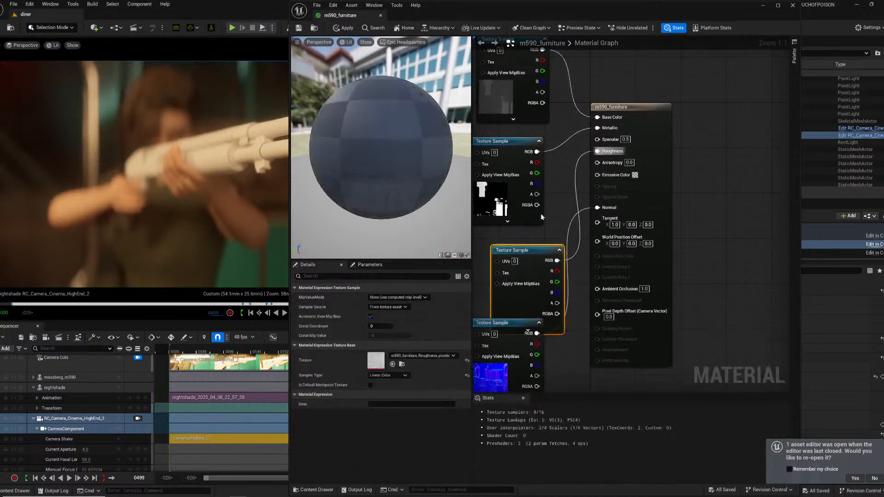
pyautogui.moveTo(539, 249); pyautogui.dragTo(519, 234)
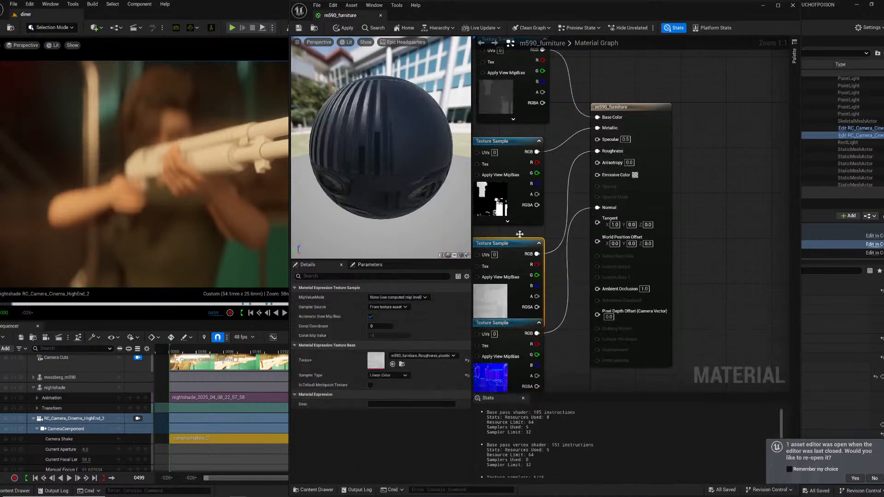
pyautogui.click(299, 28)
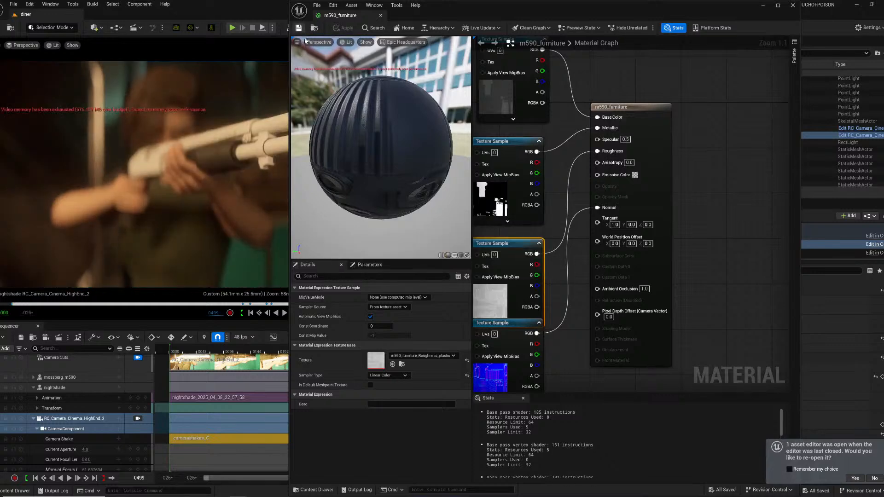
pyautogui.click(380, 17)
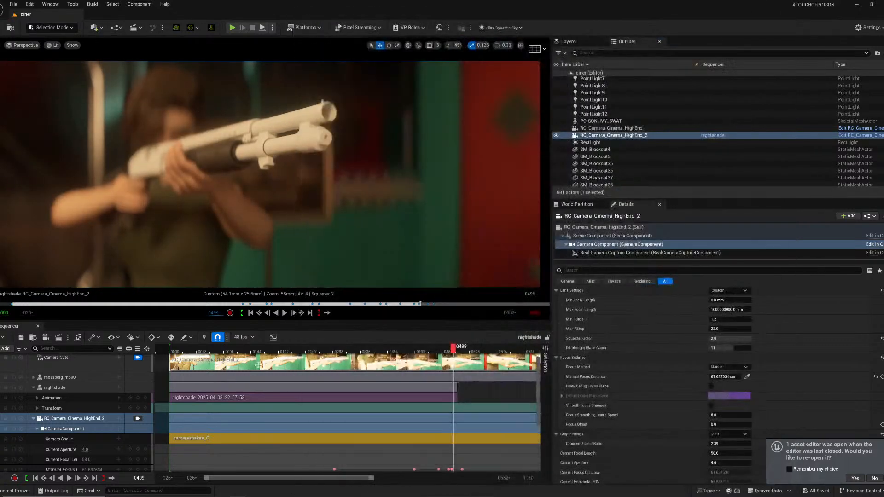
# - Play the sequence from near its start to review the shotgun, pausing at frame 512 and stopping at frame 546, and widen the visible timeline range
pyautogui.click(192, 351)
pyautogui.press('space')
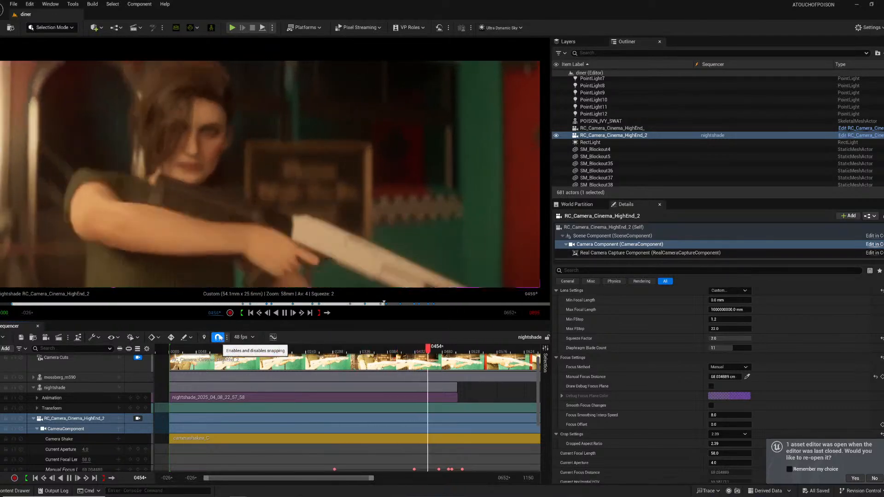
pyautogui.press('space')
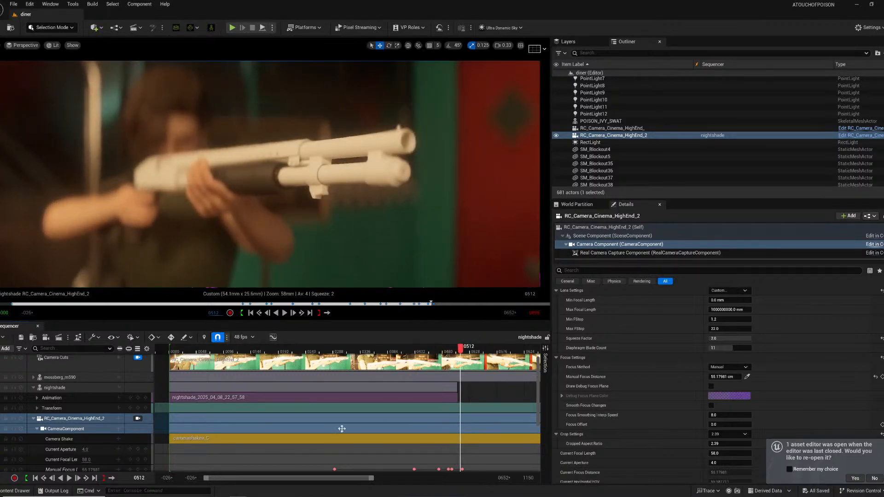
pyautogui.press('space')
pyautogui.press('space')
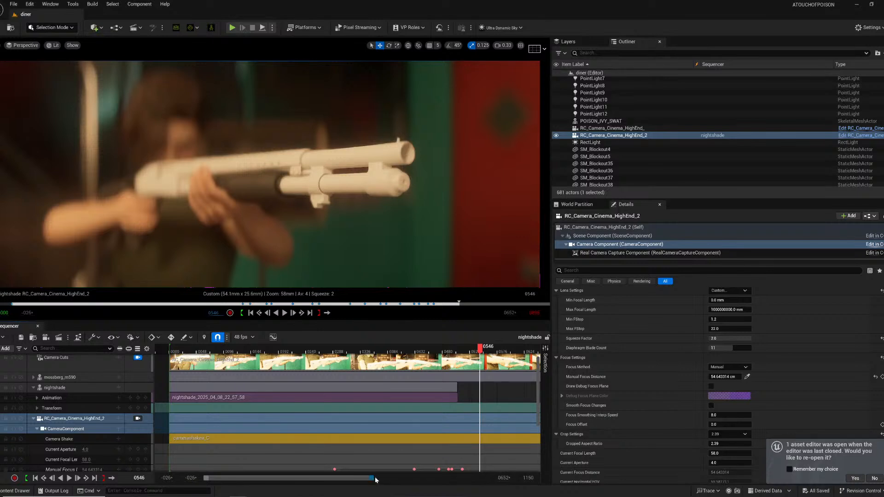
pyautogui.moveTo(375, 480); pyautogui.dragTo(457, 478)
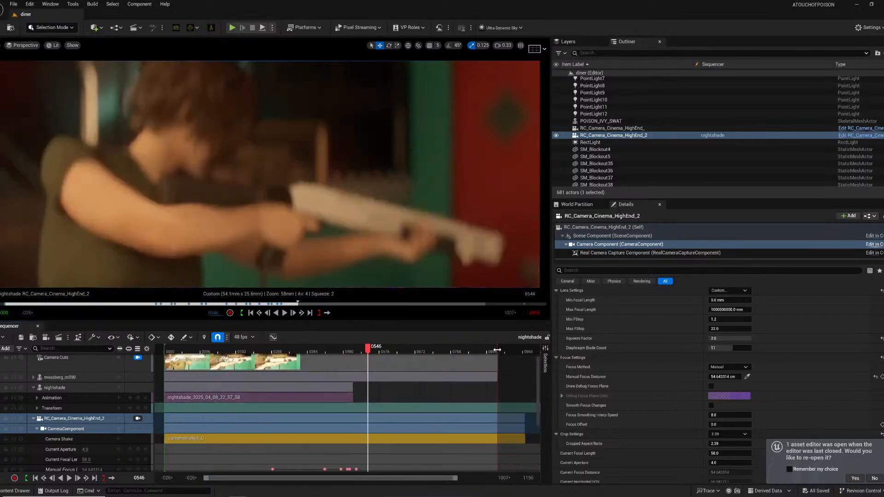
# - Shorten the sequence's playback range to end at frame 546, move the playhead back to frame 13, and save everything
pyautogui.moveTo(497, 350); pyautogui.dragTo(367, 355)
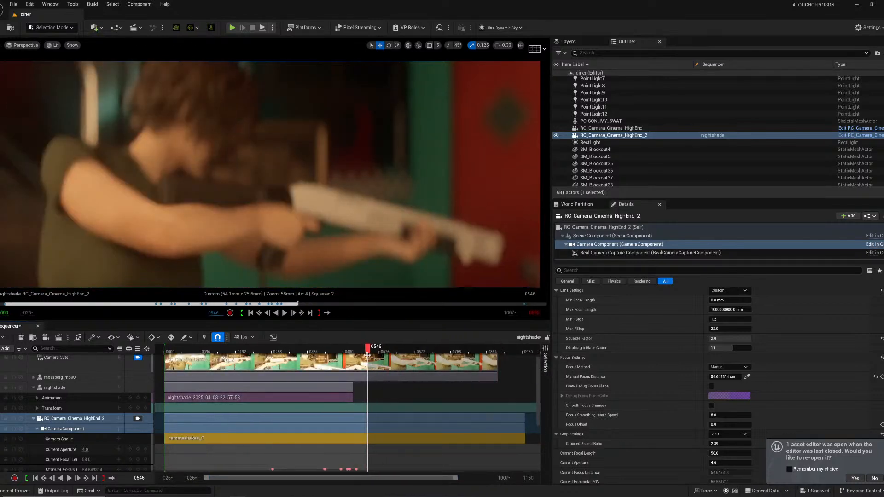
pyautogui.click(168, 350)
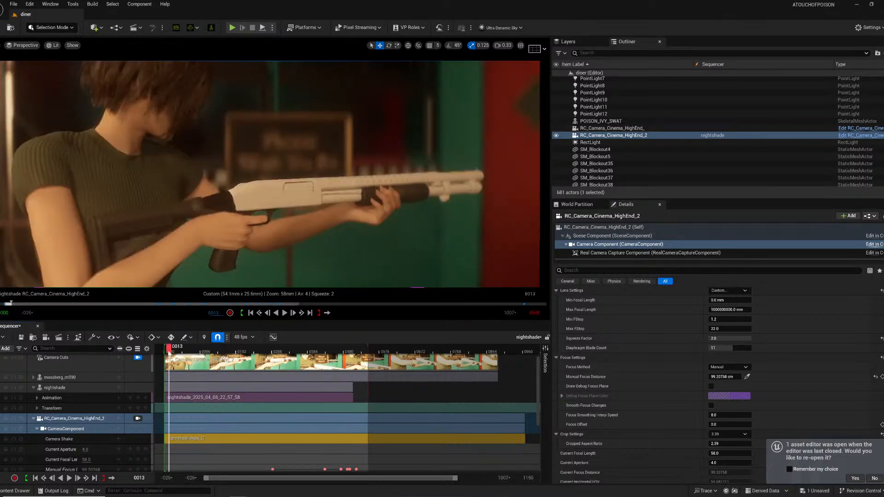
pyautogui.click(16, 5)
pyautogui.click(31, 105)
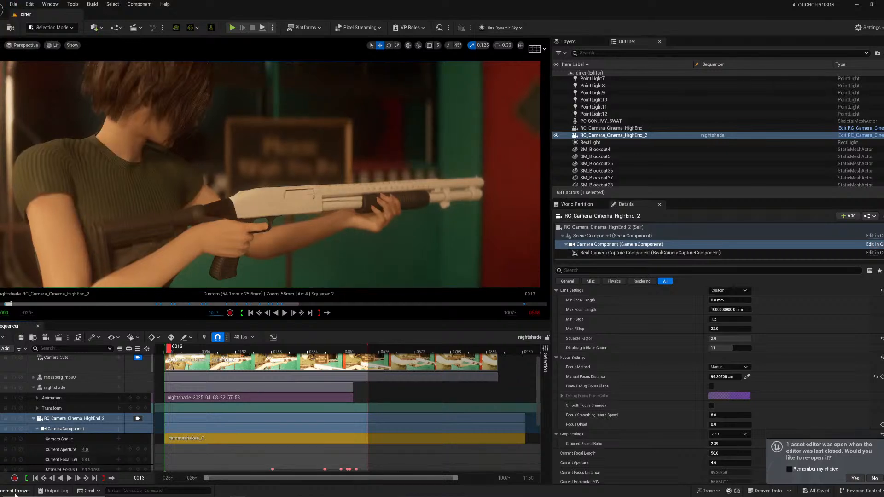
# - Import the m590_receiver BaseColor_black2, Metallic, Normal_directx and Roughness textures into the Mossberg materials folder
pyautogui.click(15, 491)
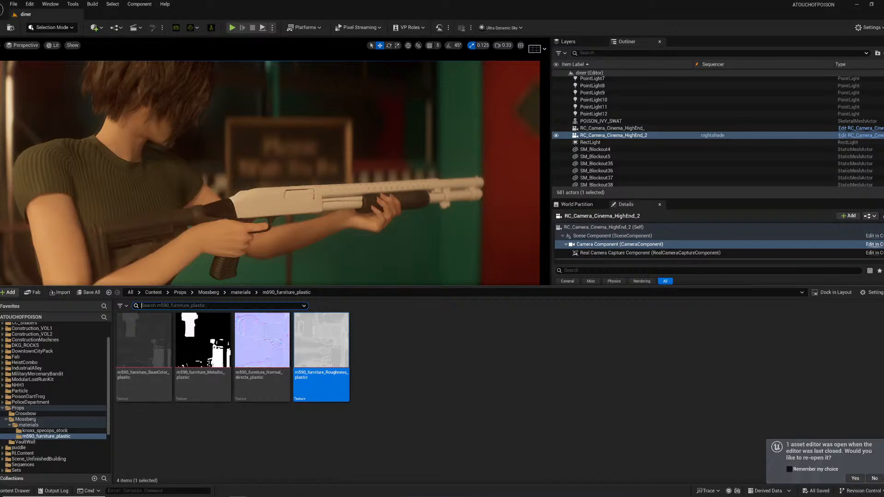
pyautogui.click(44, 425)
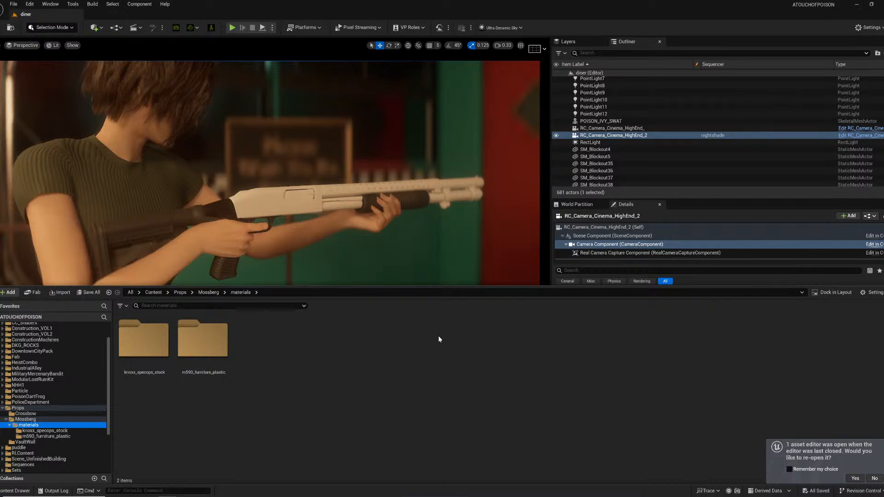
pyautogui.rightClick(278, 353)
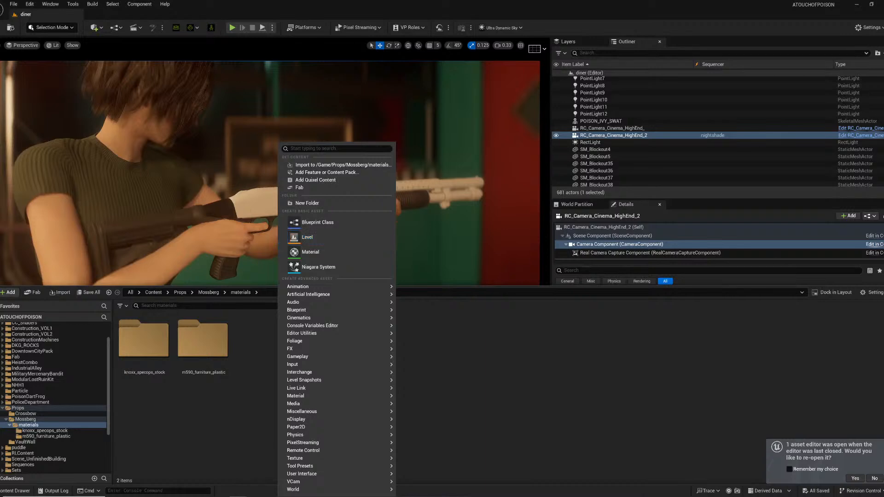
pyautogui.click(342, 254)
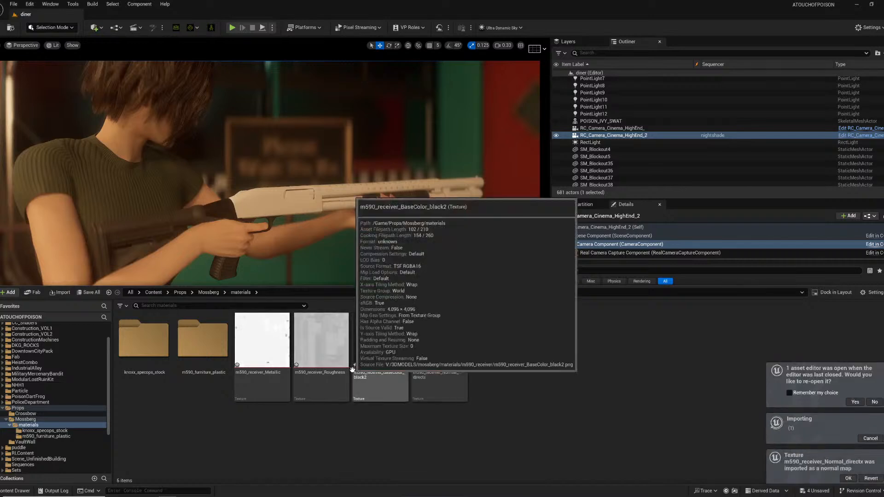
# - Set the brightness of the m590_receiver_BaseColor_black2 texture to 0.25, close its editor, and save the texture
pyautogui.doubleClick(259, 370)
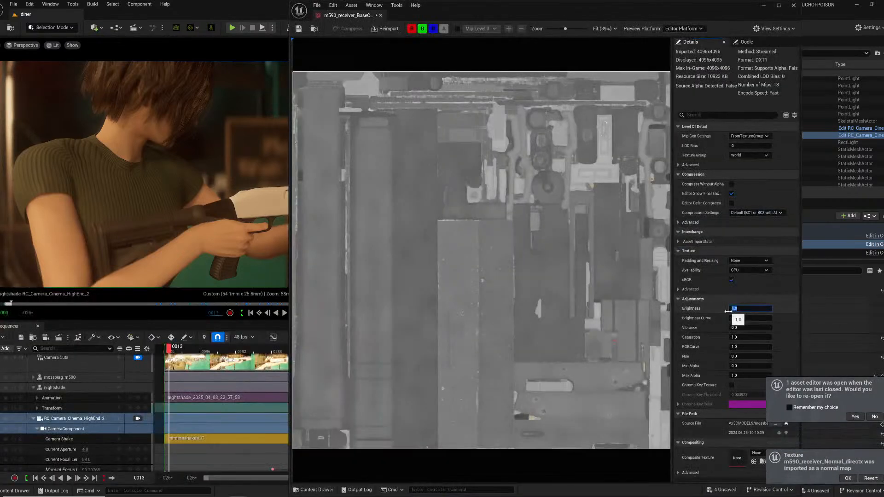
pyautogui.press('Return')
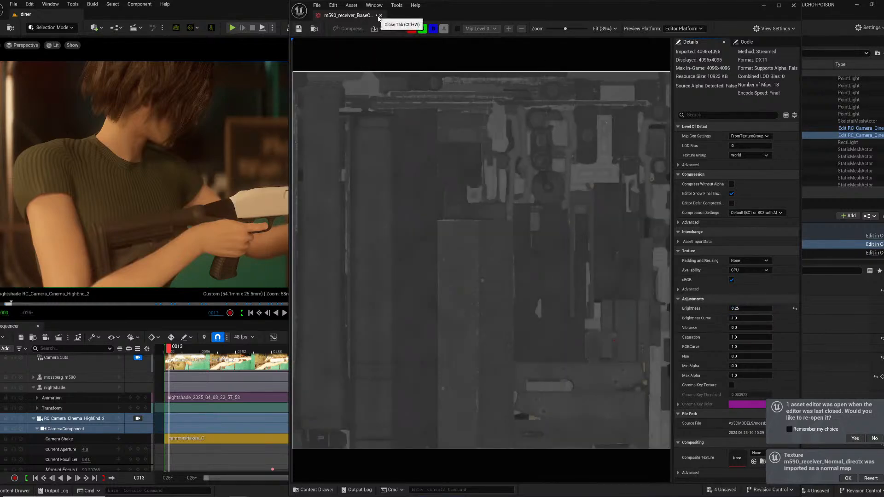
pyautogui.click(379, 15)
pyautogui.click(14, 490)
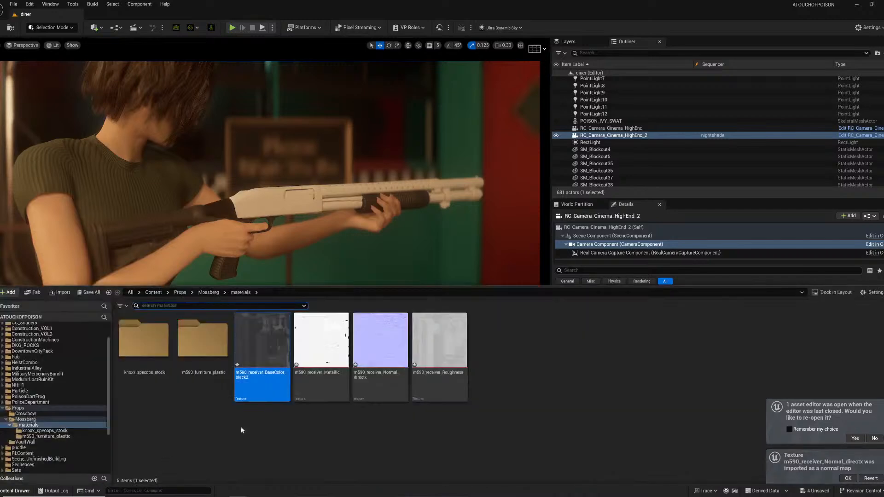
# - Turn off sRGB on the m590_receiver_Metallic texture, then save and close it
pyautogui.click(318, 362)
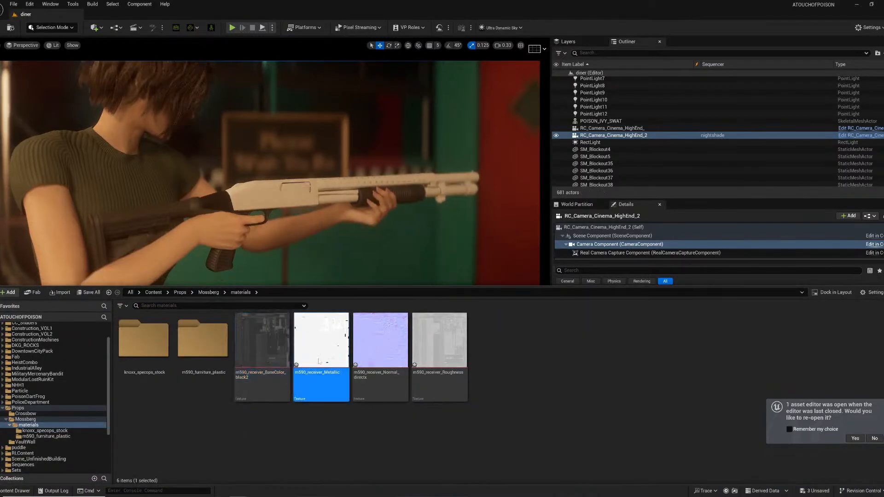
pyautogui.doubleClick(319, 361)
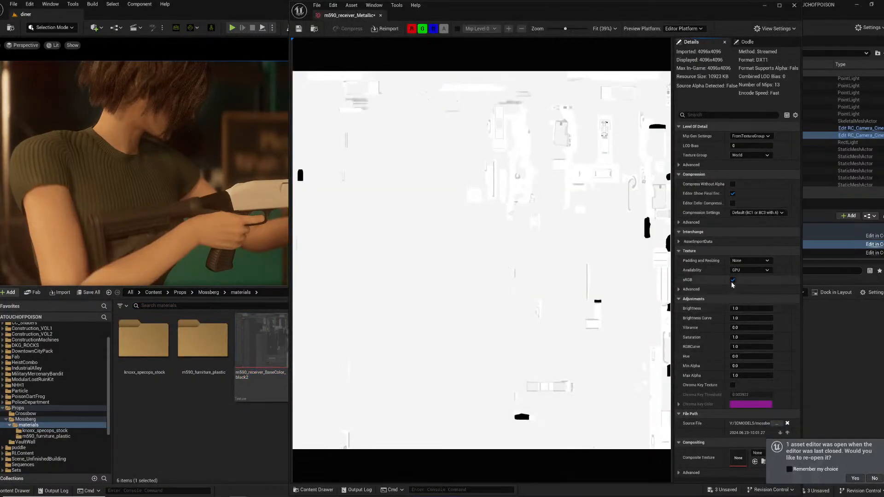
pyautogui.click(732, 280)
pyautogui.click(299, 29)
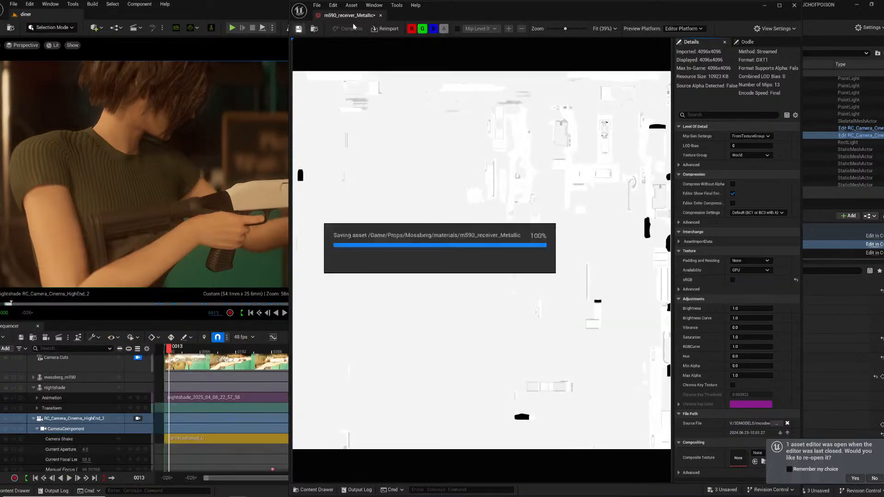
pyautogui.click(380, 16)
# - Save the m590_receiver_Normal_directx texture, then turn off sRGB on m590_receiver_Roughness, saving and closing it
pyautogui.click(18, 491)
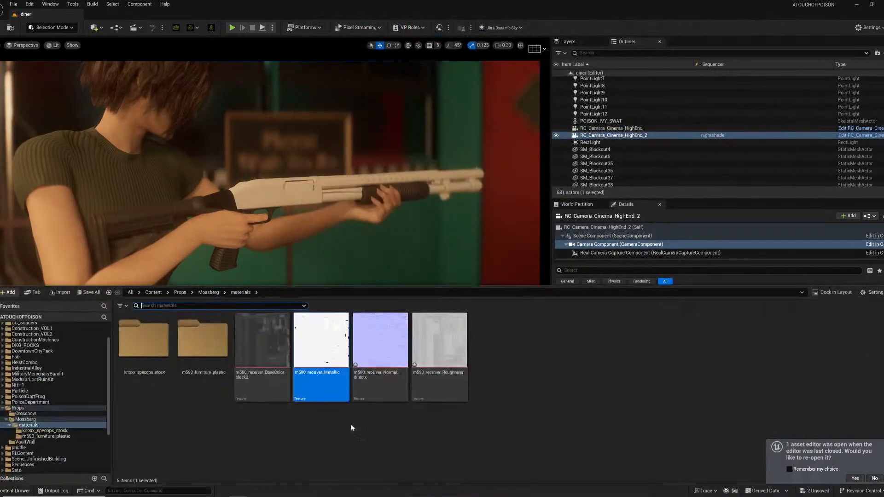
pyautogui.click(401, 341)
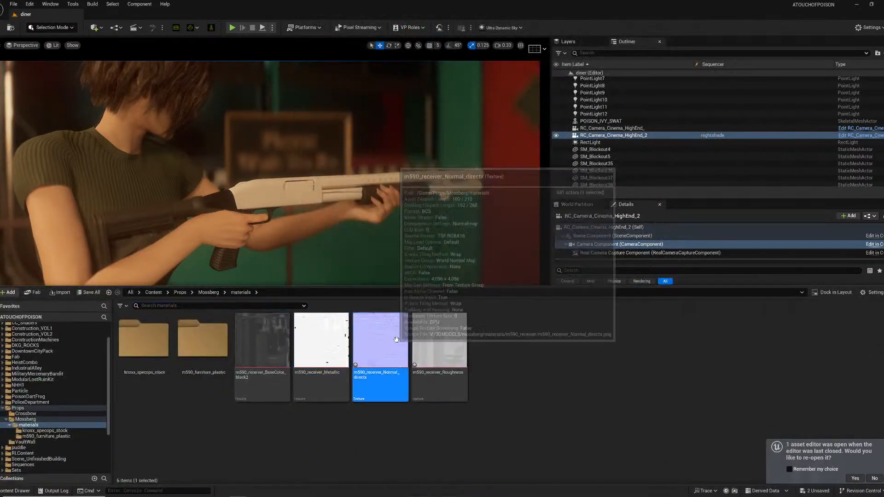
pyautogui.doubleClick(452, 343)
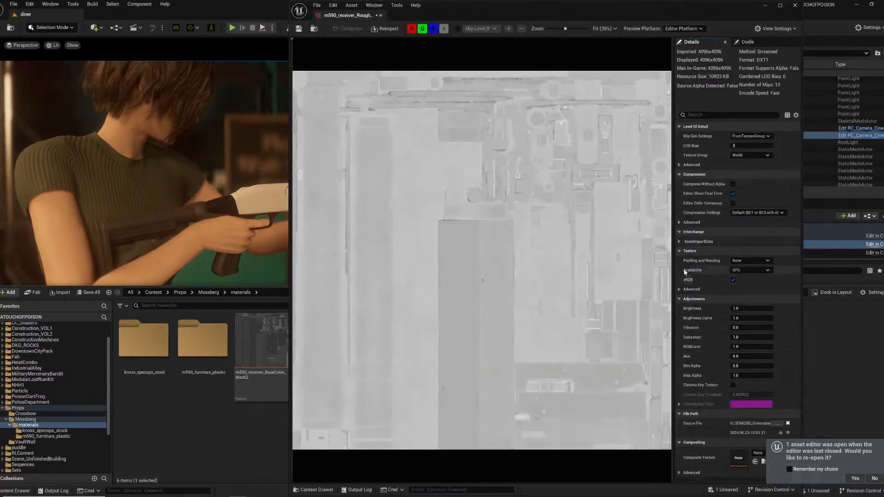
pyautogui.click(732, 280)
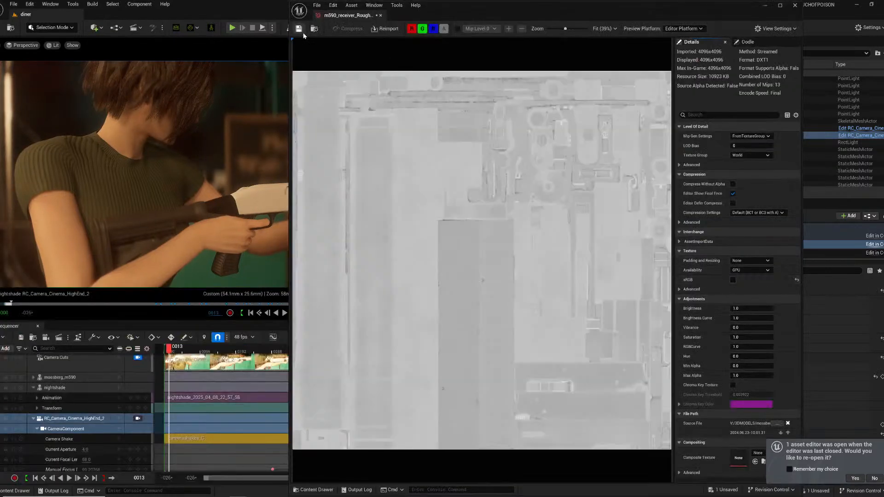
pyautogui.click(380, 15)
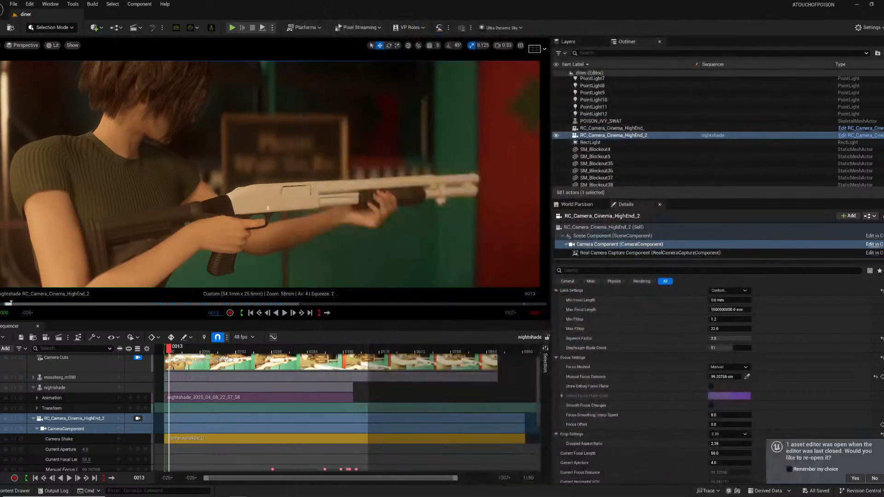
# - Open the m590_receiver material in the Mossberg folder and add its four m590_receiver textures to the graph as texture samples
pyautogui.click(16, 491)
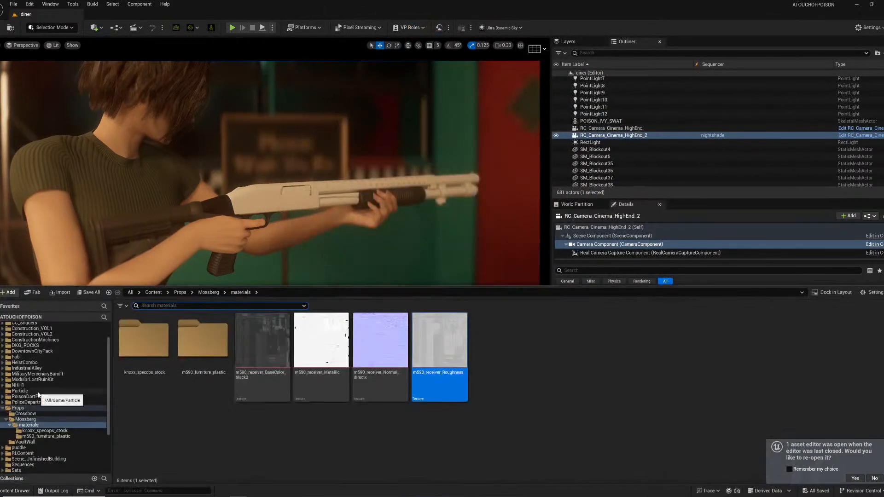
pyautogui.click(18, 408)
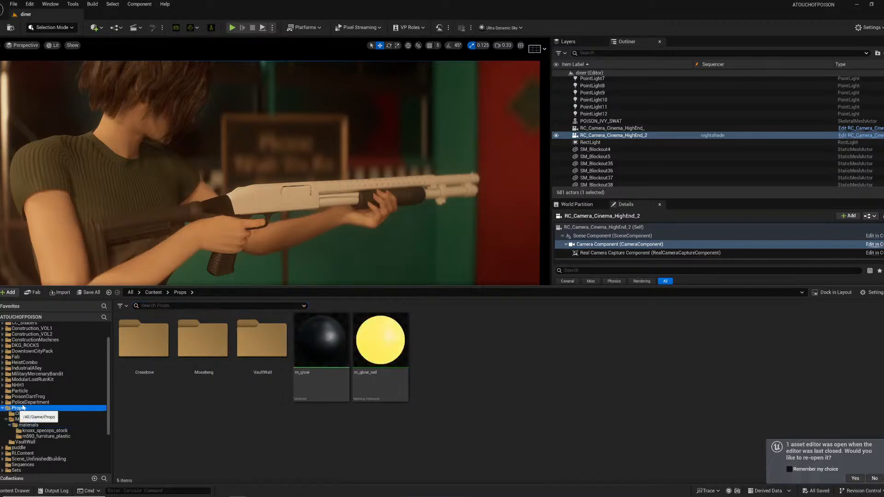
pyautogui.click(59, 419)
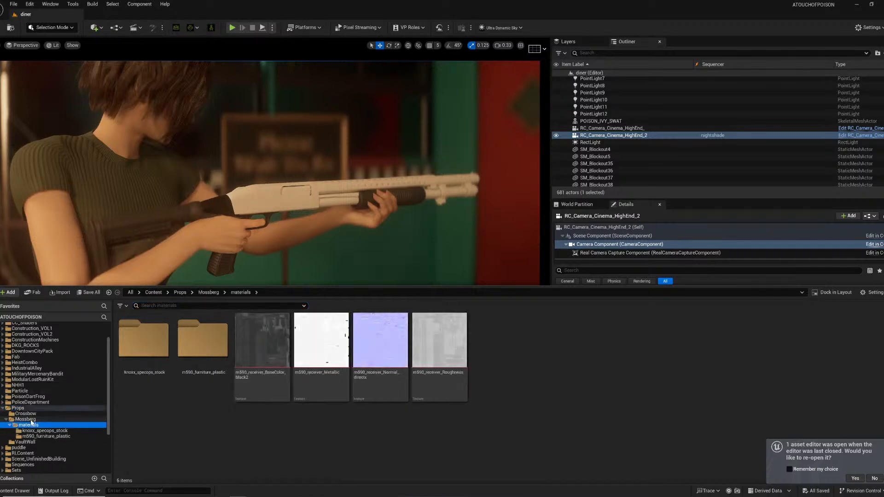
pyautogui.doubleClick(380, 350)
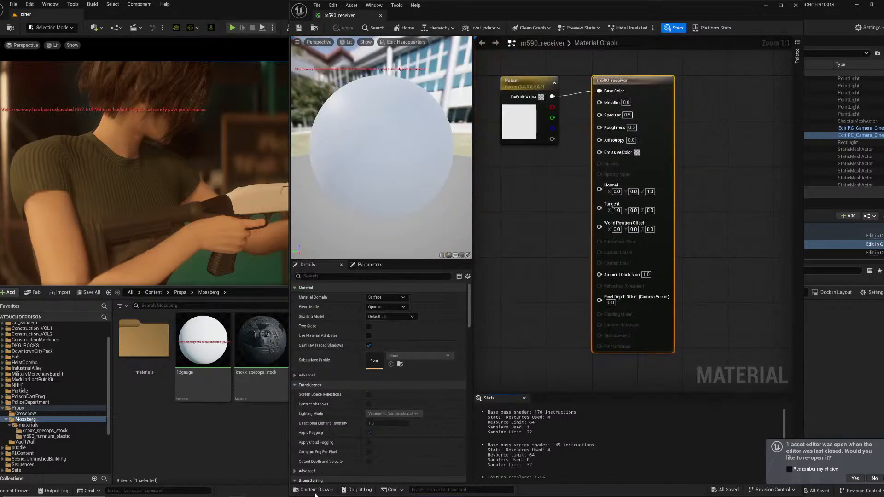
pyautogui.click(315, 490)
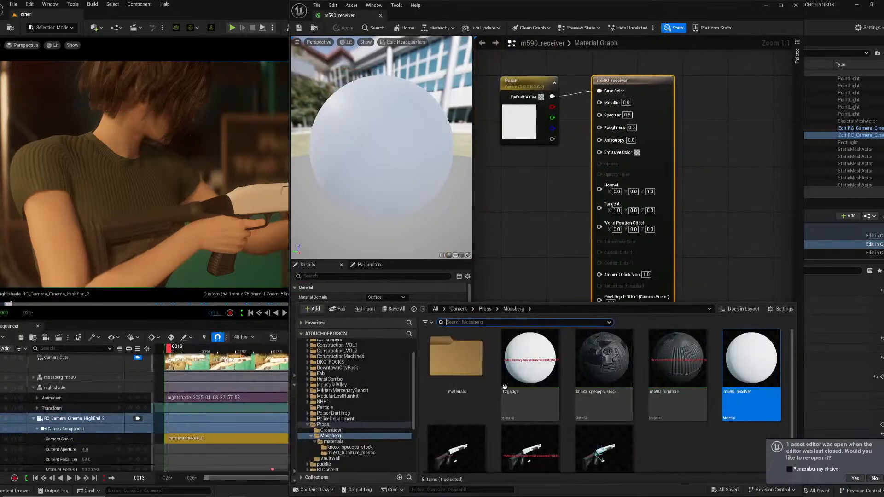
pyautogui.doubleClick(455, 357)
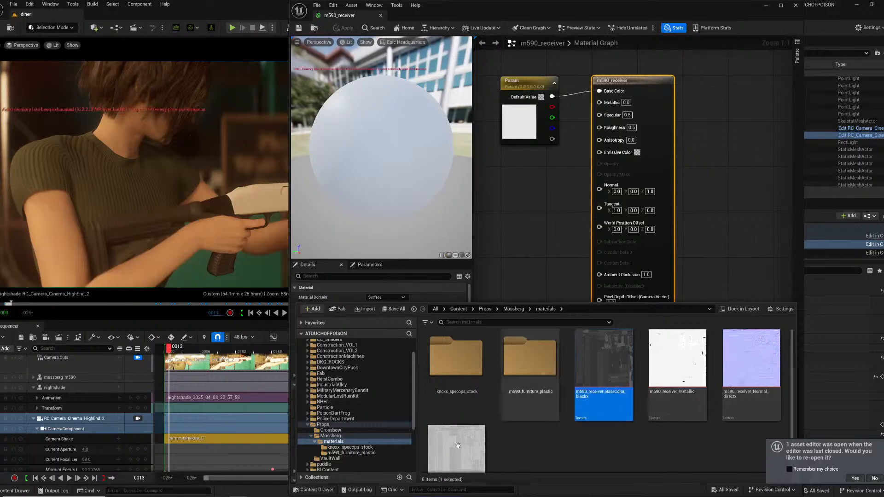
pyautogui.keyDown('shift'); pyautogui.click(470, 452); pyautogui.keyUp('shift')
pyautogui.moveTo(594, 350); pyautogui.dragTo(505, 197)
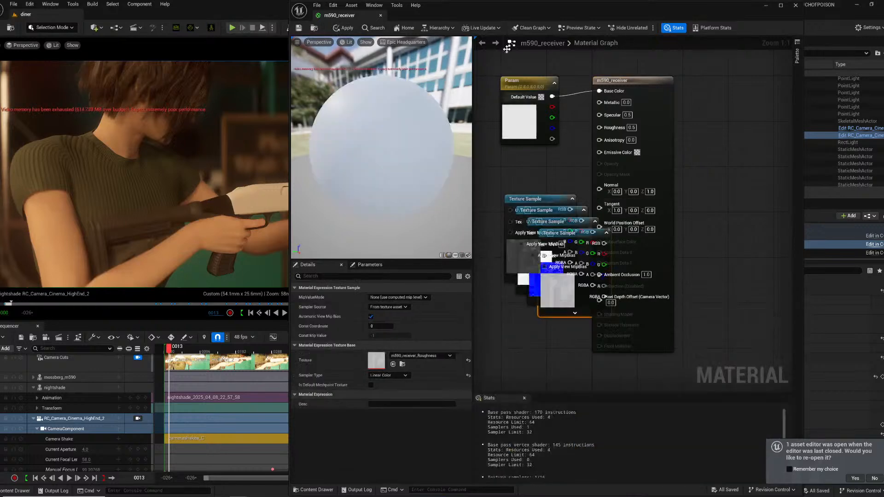
# - Delete the Param node, connect the base color sample's RGB output to Base Color, and move that sample up to make room
pyautogui.moveTo(524, 82); pyautogui.dragTo(497, 64)
pyautogui.press('Delete')
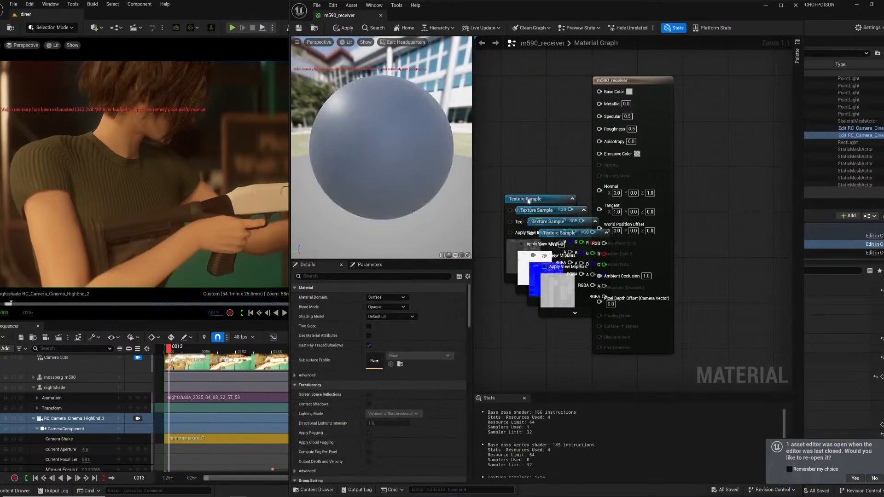
pyautogui.moveTo(529, 199); pyautogui.dragTo(599, 91)
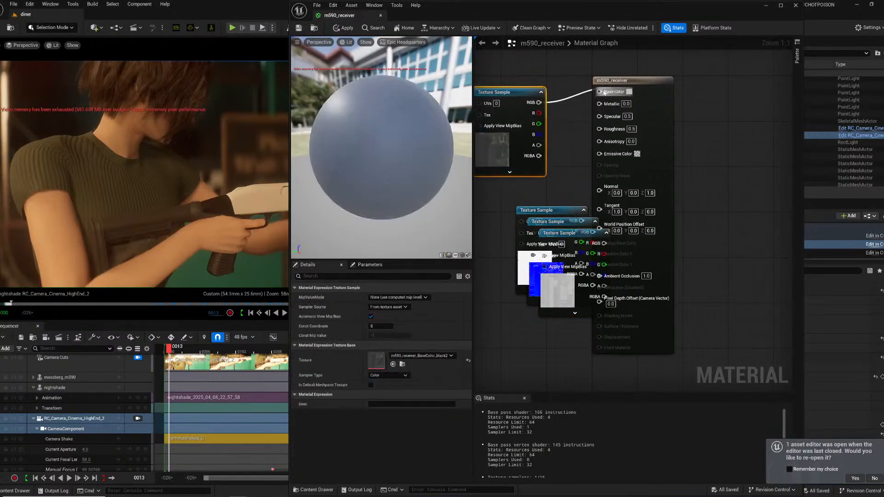
pyautogui.moveTo(589, 132); pyautogui.dragTo(616, 194, button='right')
pyautogui.moveTo(540, 157); pyautogui.dragTo(529, 72)
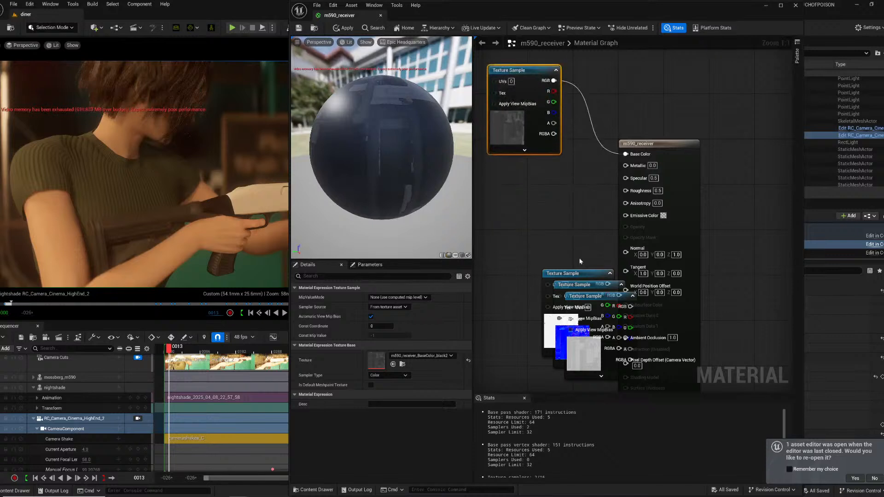
# - Connect the RGB outputs of the metallic, normal and roughness texture samples to the matching Metallic, Normal and Roughness inputs
pyautogui.moveTo(571, 273); pyautogui.dragTo(534, 184)
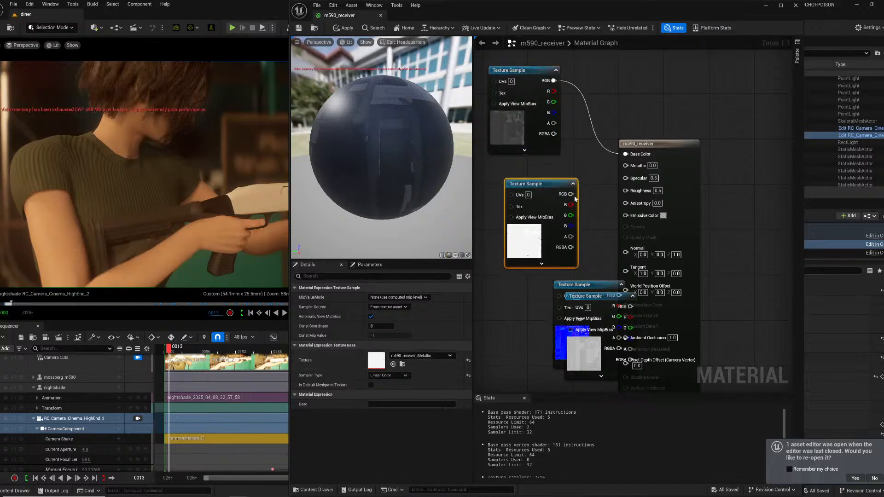
pyautogui.moveTo(625, 165); pyautogui.dragTo(535, 163)
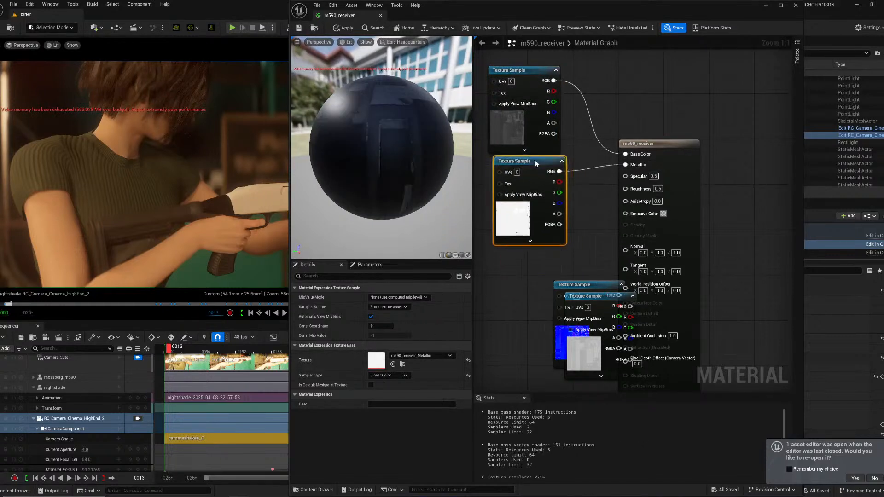
pyautogui.moveTo(578, 289); pyautogui.dragTo(625, 250)
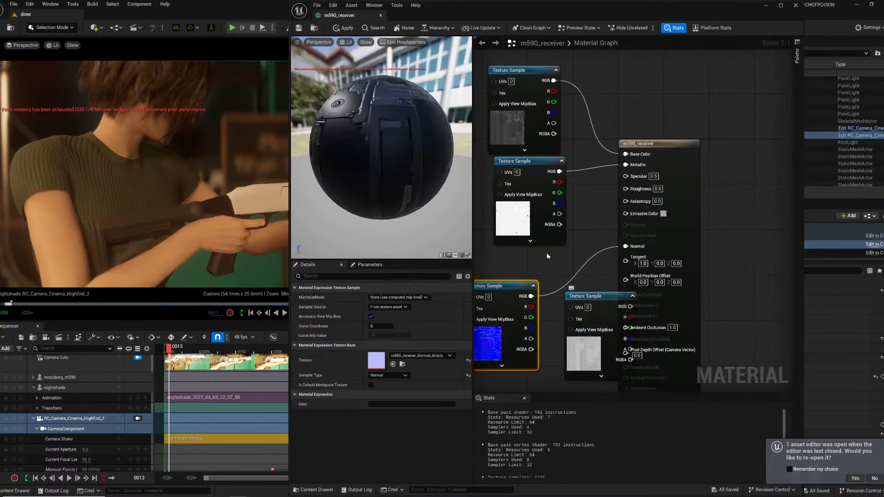
pyautogui.moveTo(584, 296); pyautogui.dragTo(627, 190)
# - Stack the texture samples in one aligned column in the order base color, metallic, roughness, normal, and save the material
pyautogui.moveTo(599, 173); pyautogui.dragTo(630, 220, button='right')
pyautogui.moveTo(559, 118); pyautogui.dragTo(554, 56)
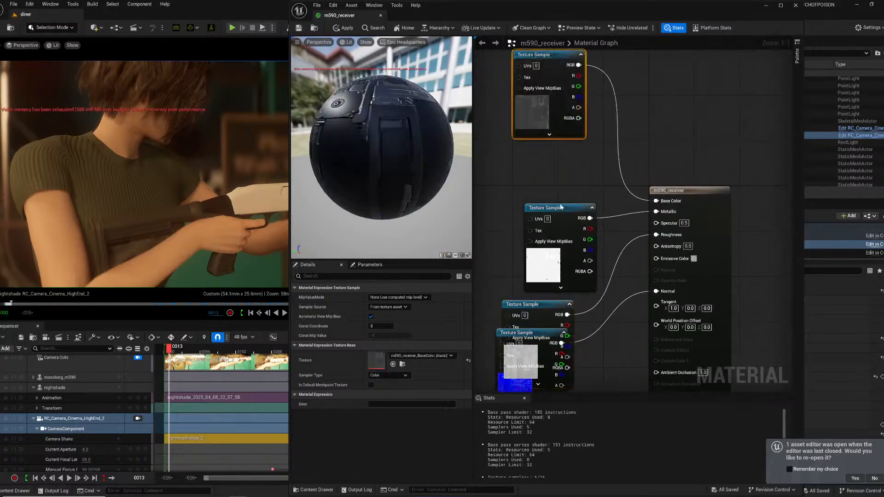
pyautogui.moveTo(561, 207); pyautogui.dragTo(548, 155)
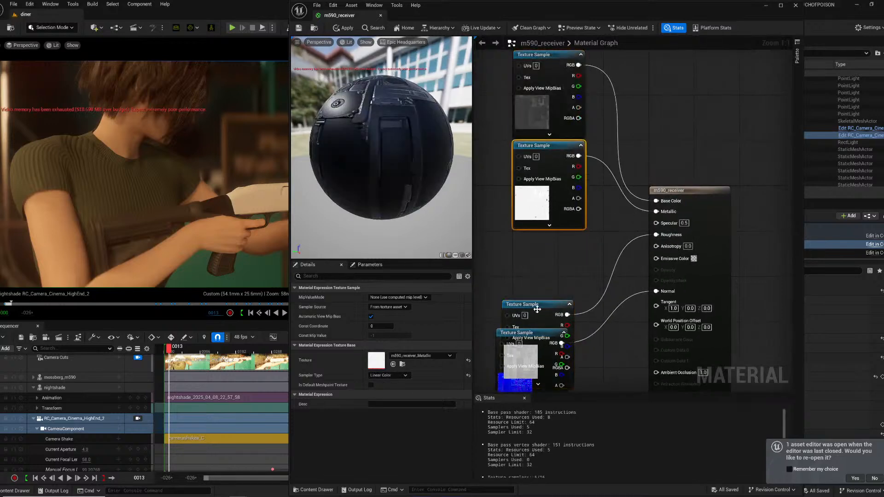
pyautogui.moveTo(538, 309); pyautogui.dragTo(550, 239)
pyautogui.moveTo(539, 335); pyautogui.dragTo(555, 330)
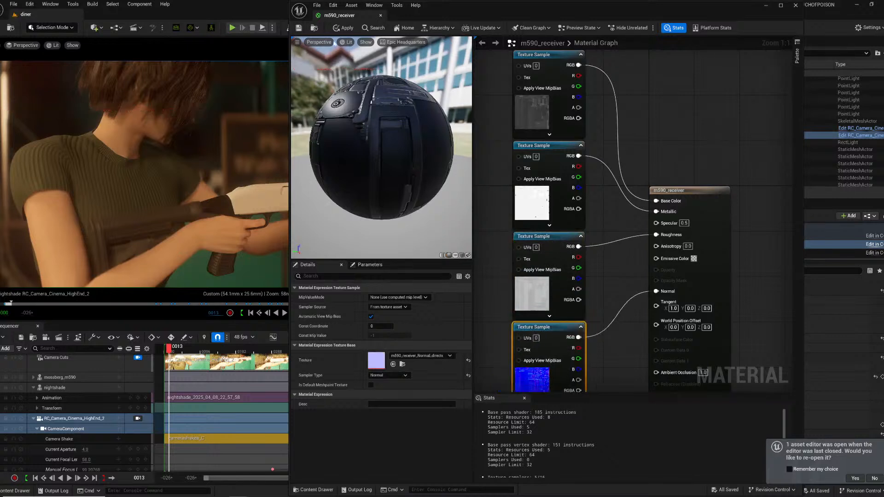
pyautogui.click(299, 28)
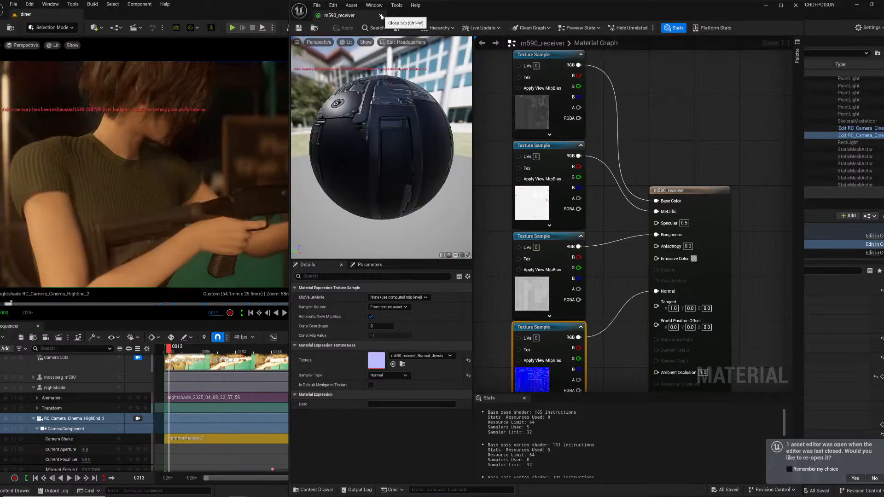
# - Close the m590_receiver material editor, expand the mossberg_m590 track to its rig controls, and move the playhead back to frame 5
pyautogui.click(380, 16)
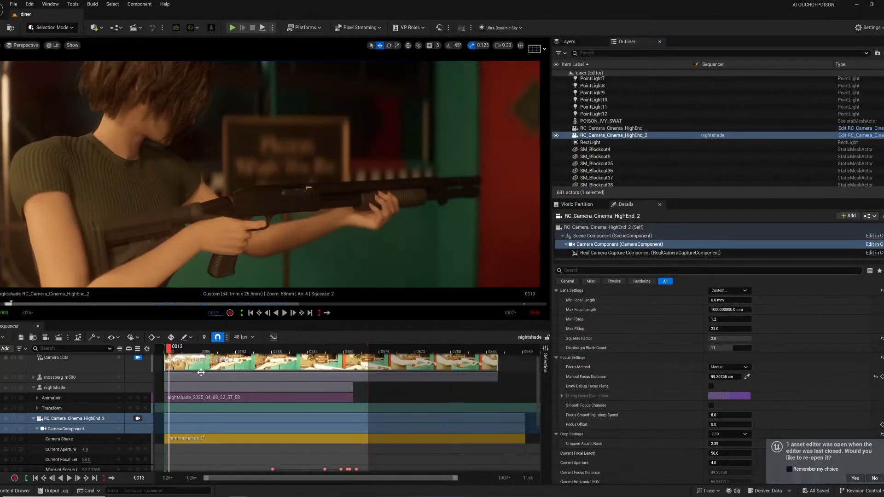
pyautogui.click(179, 349)
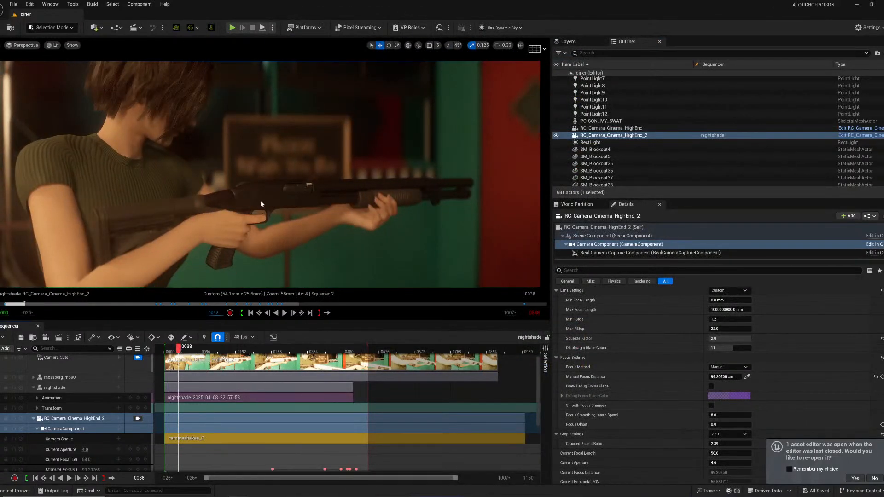
pyautogui.click(34, 377)
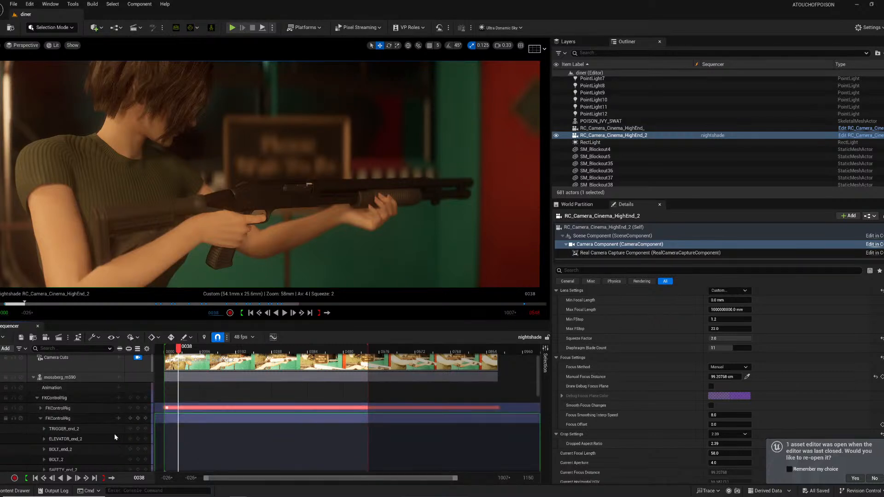
pyautogui.scroll(-5, 120, 435)
pyautogui.scroll(-5, 145, 440)
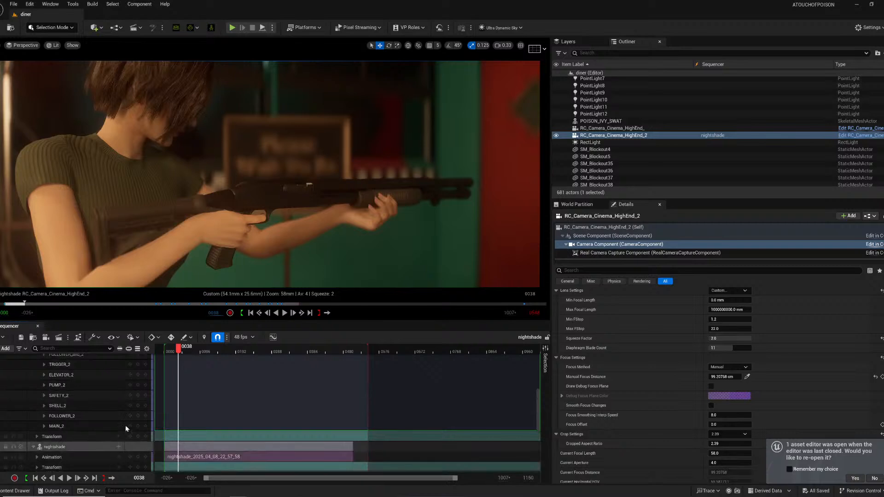
pyautogui.scroll(7, 108, 418)
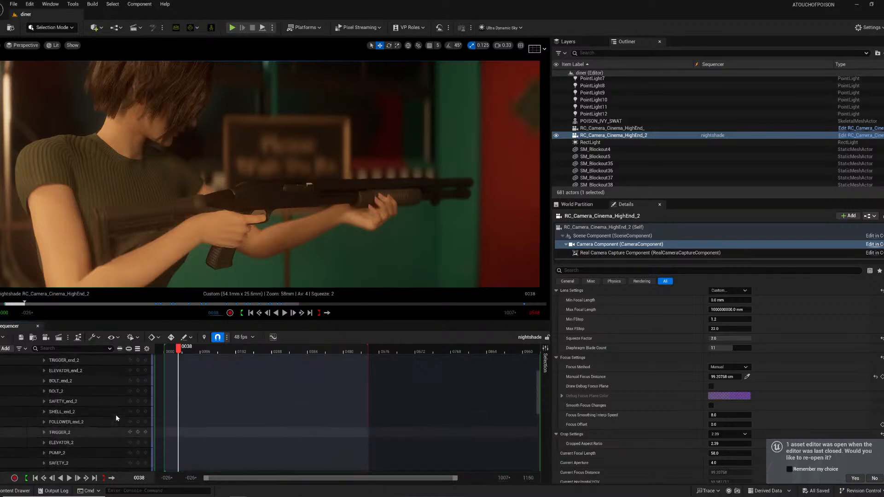
pyautogui.moveTo(179, 352); pyautogui.dragTo(166, 352)
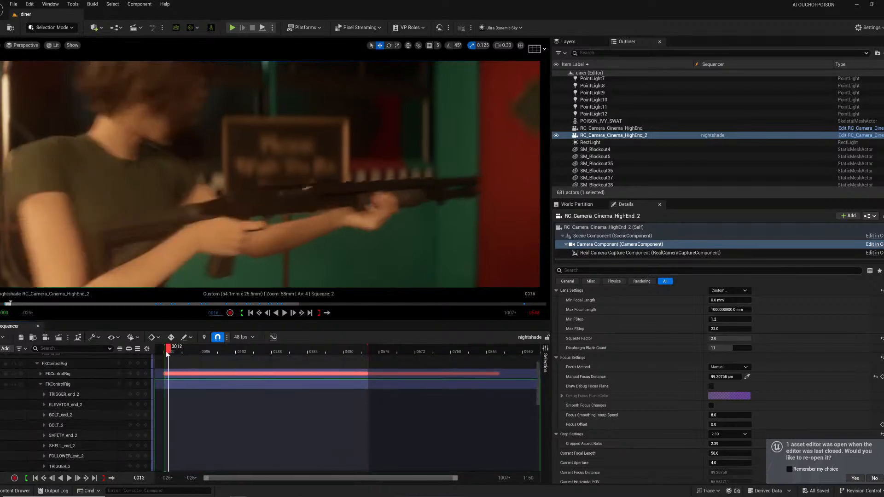
# - Find the SHELL_2 control, shift it to about -1.61 in Y, and key it at frame 5 with a scale of 0 on all axes
pyautogui.click(76, 443)
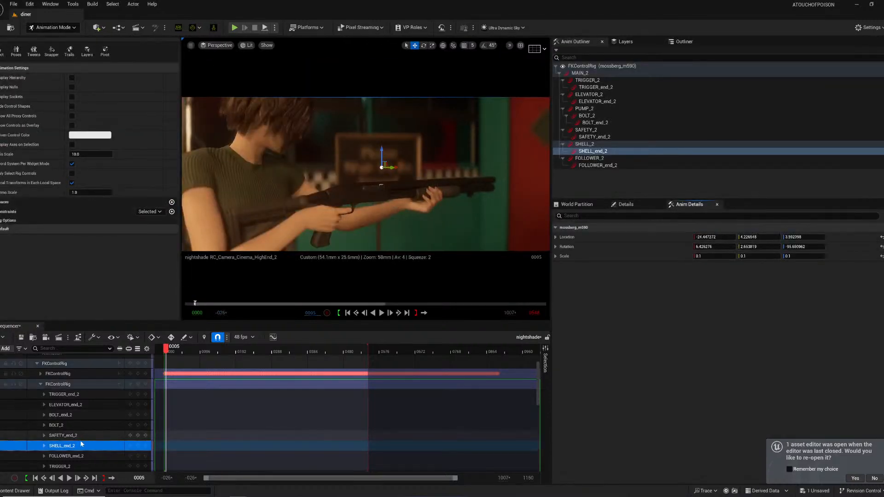
pyautogui.scroll(-5, 80, 440)
pyautogui.click(74, 429)
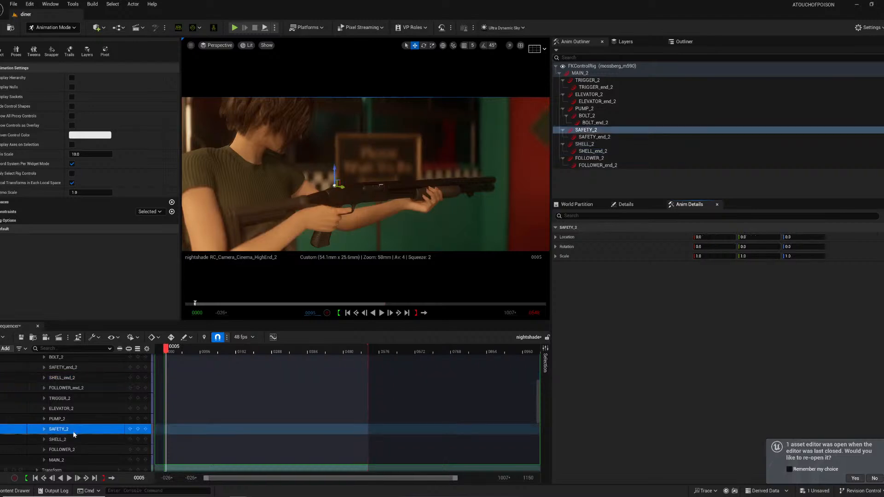
pyautogui.click(73, 438)
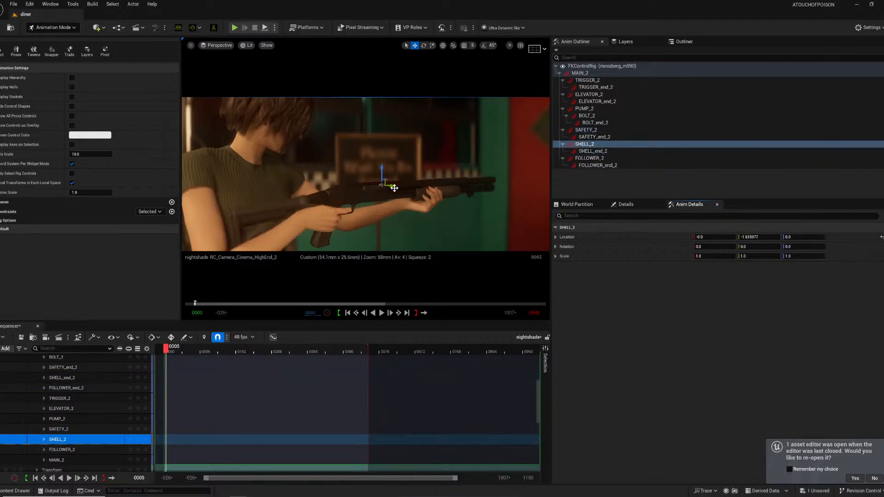
pyautogui.moveTo(394, 187); pyautogui.dragTo(393, 187)
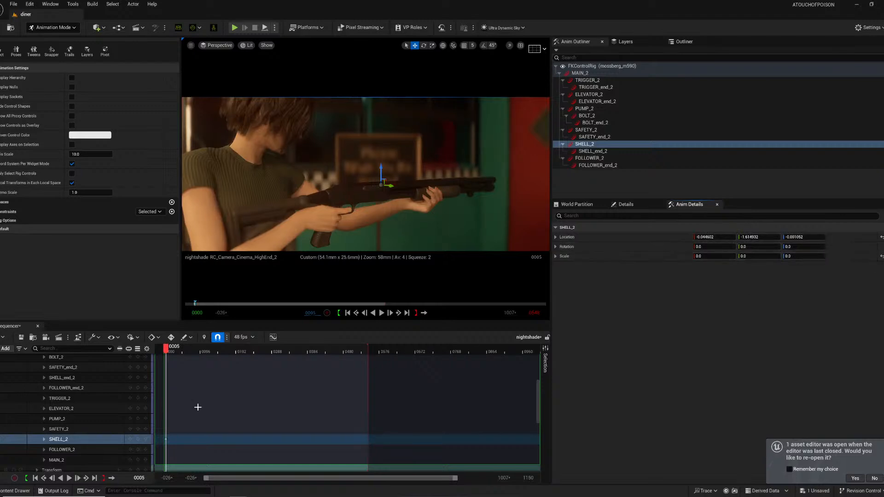
# - Play the sequence through to about frame 508 and switch from Animation Mode back to Selection Mode
pyautogui.press('space')
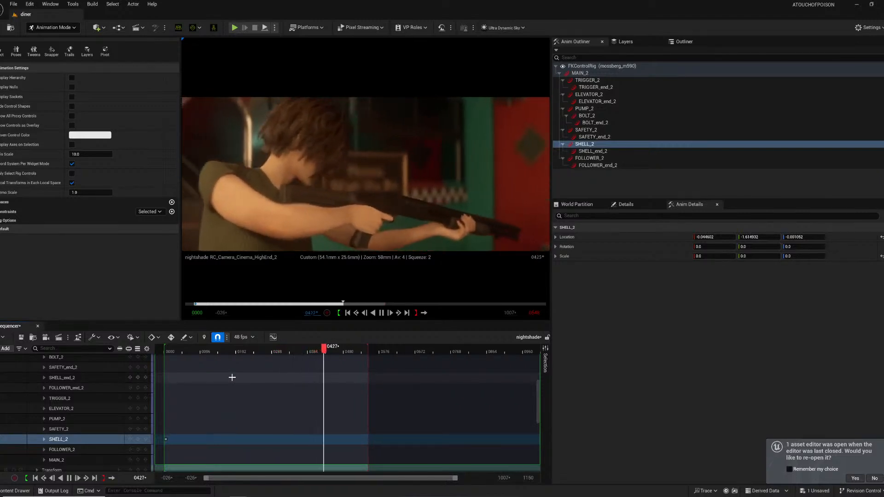
pyautogui.press('space')
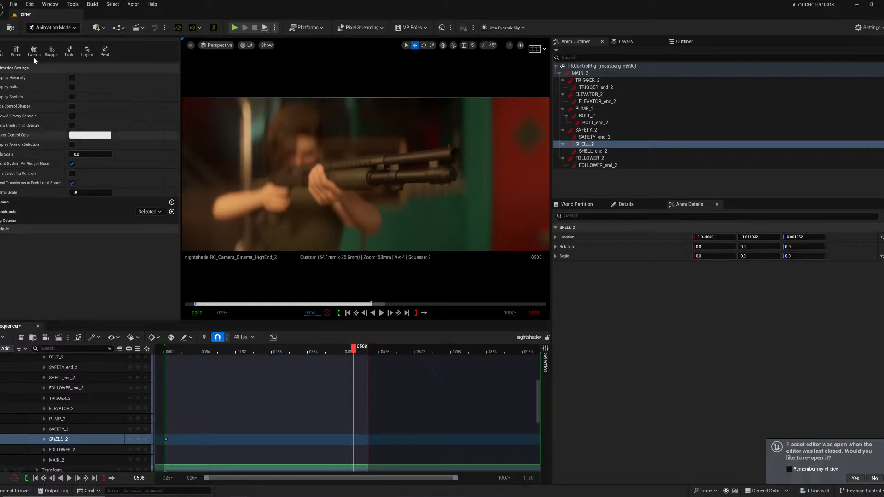
pyautogui.click(52, 27)
pyautogui.click(64, 40)
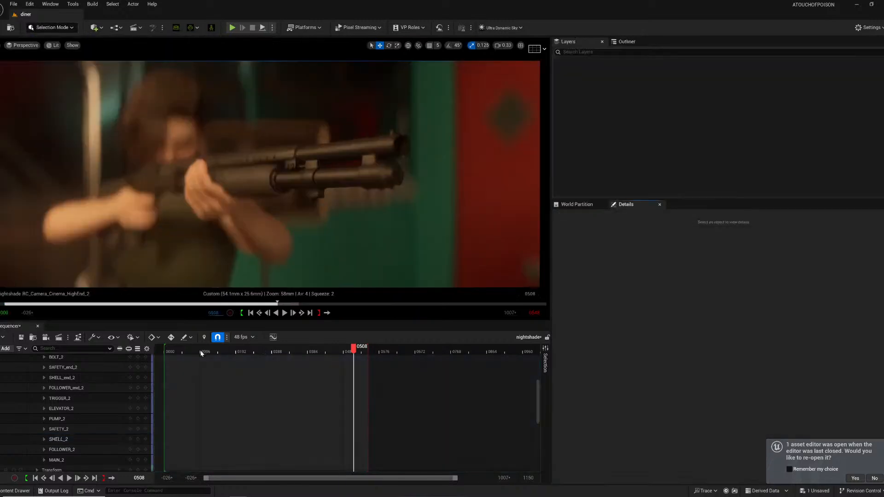
# - Replay the sequence from near its start to check the shotgun without the loose shell
pyautogui.click(173, 350)
pyautogui.press('space')
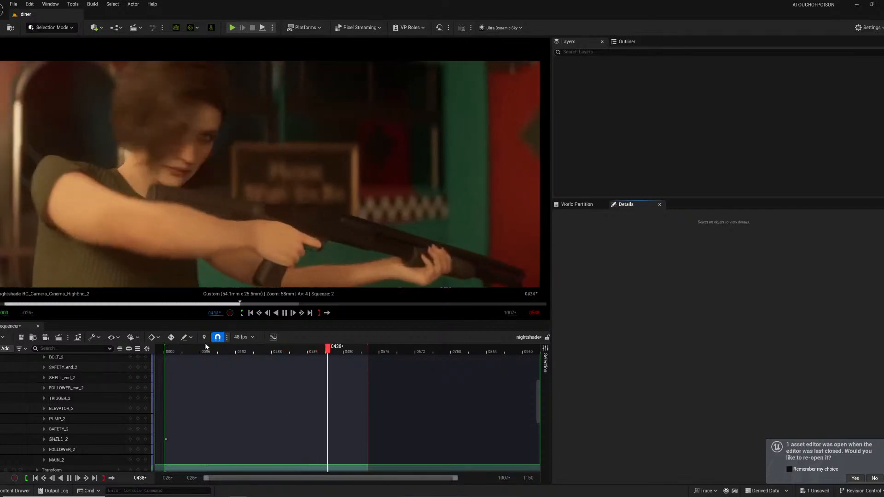
pyautogui.press('space')
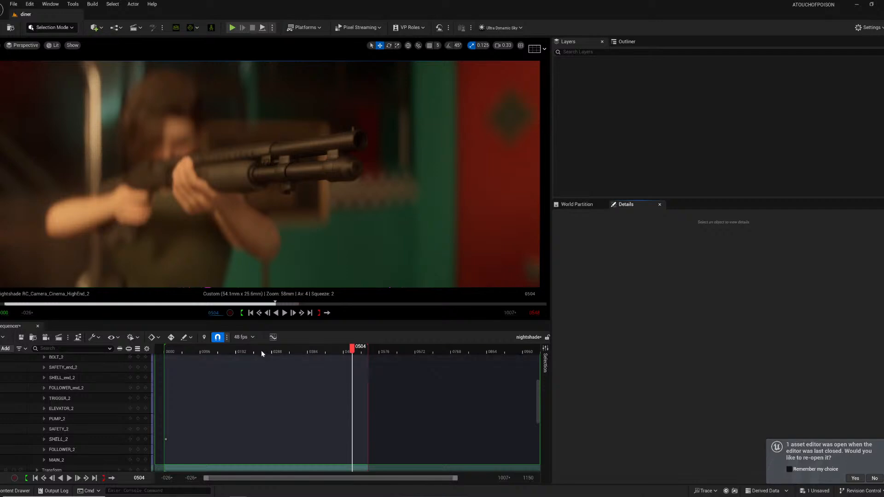
# - At frame 176, nudge the mossberg_m590 to about Y 3.98, Z 3.61 and rotate it to about 5.91°, 2.37°, -93.61°
pyautogui.moveTo(261, 353); pyautogui.dragTo(231, 352)
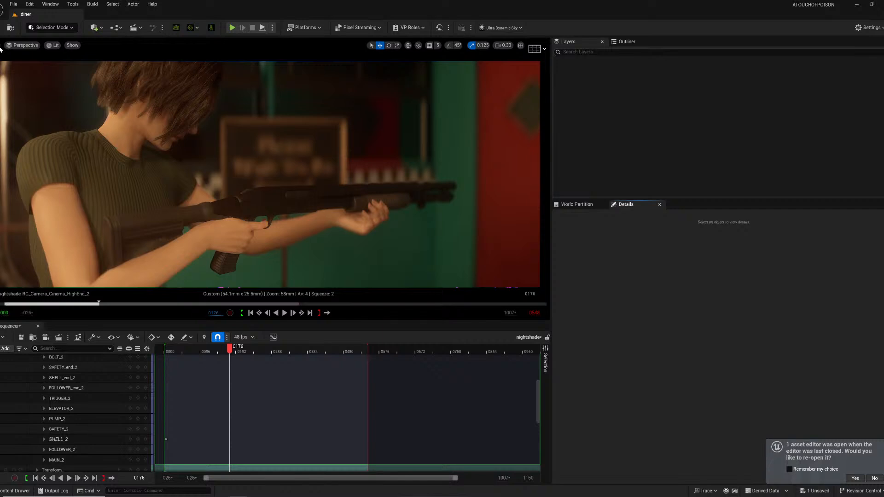
pyautogui.click(267, 218)
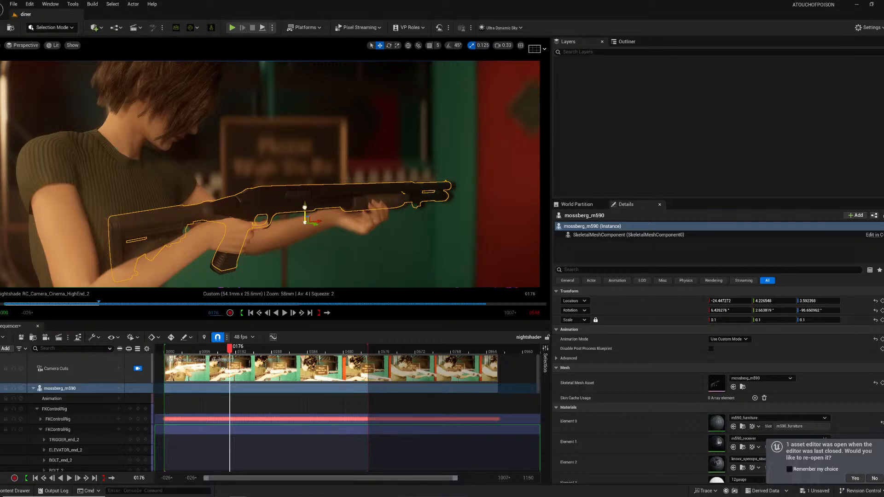
pyautogui.moveTo(303, 206); pyautogui.dragTo(305, 206)
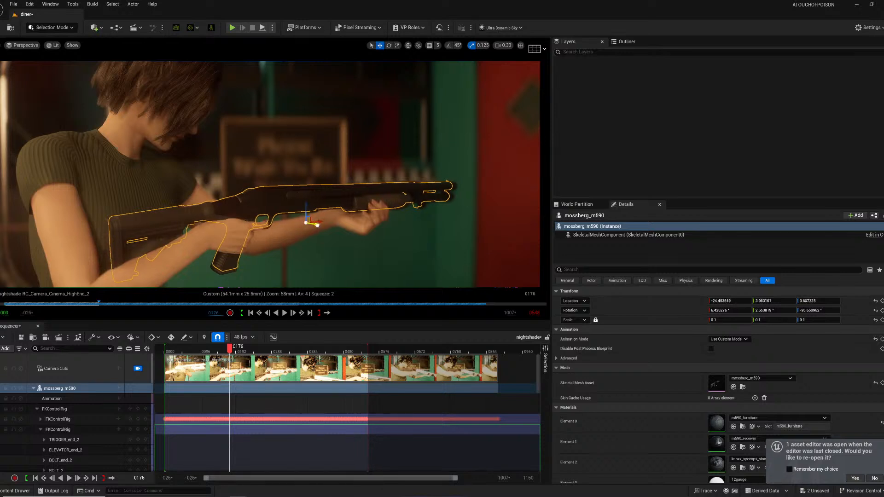
pyautogui.moveTo(319, 225); pyautogui.dragTo(317, 225)
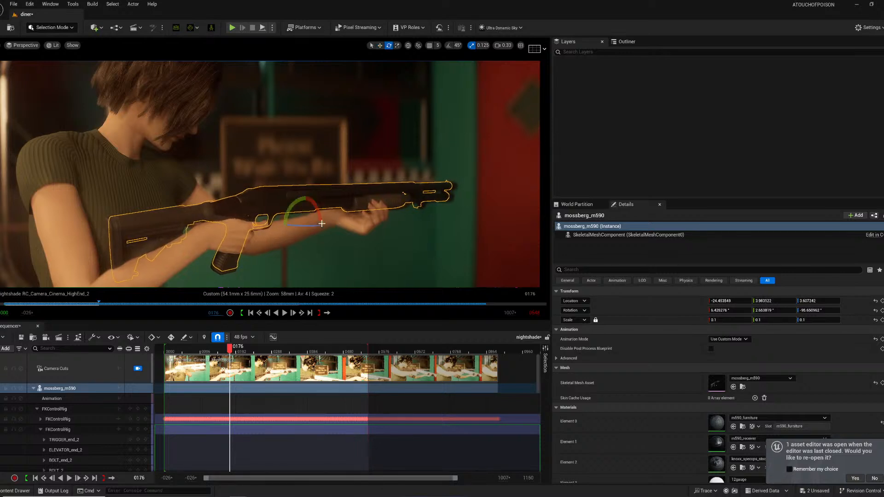
pyautogui.moveTo(322, 223); pyautogui.dragTo(324, 223)
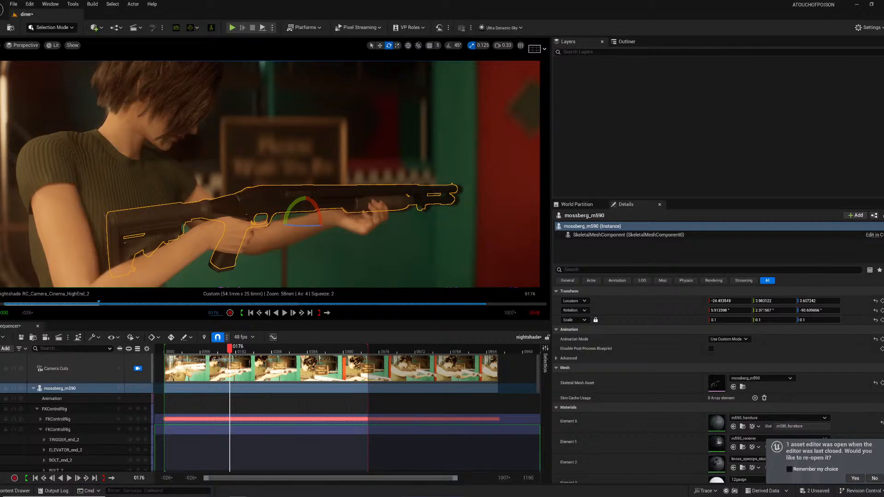
# - Leave the camera cut view, reposition the shotgun in the hands at about Y 4.09, Z 3.59 from other angles, and return to the camera view
pyautogui.click(138, 369)
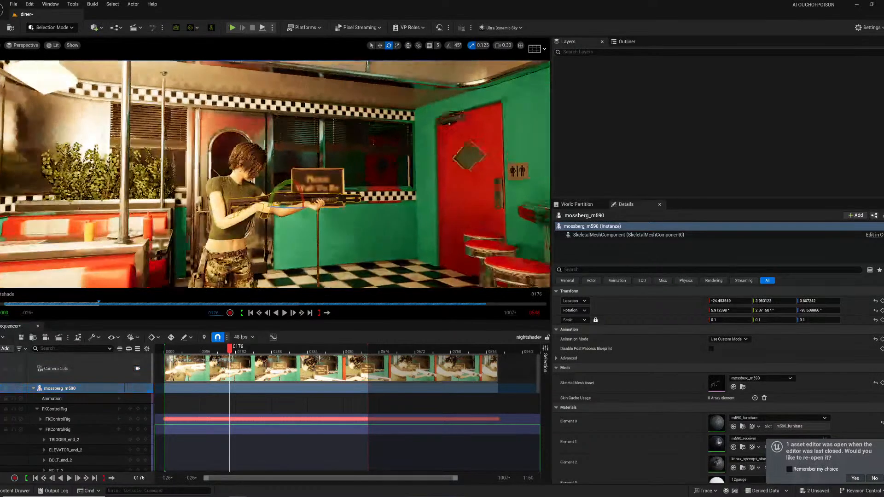
pyautogui.moveTo(277, 175); pyautogui.dragTo(332, 189, button='right')
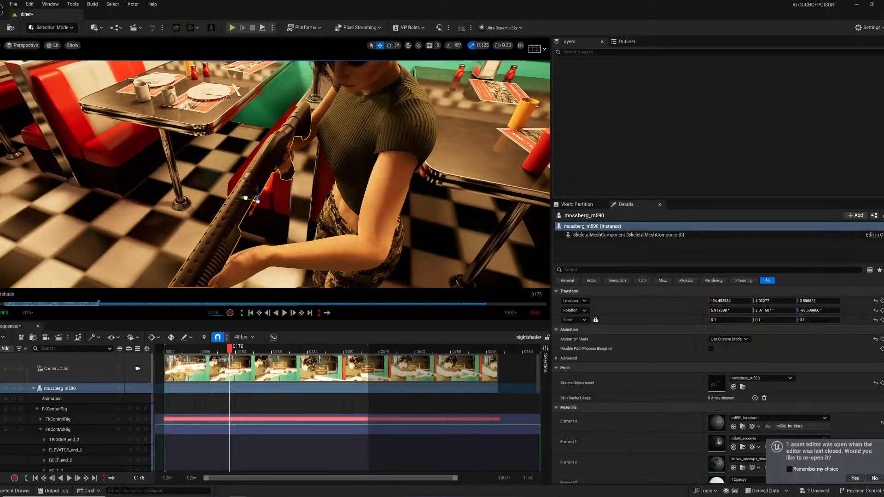
pyautogui.moveTo(331, 189); pyautogui.dragTo(322, 193, button='right')
pyautogui.moveTo(276, 175); pyautogui.dragTo(322, 131, button='right')
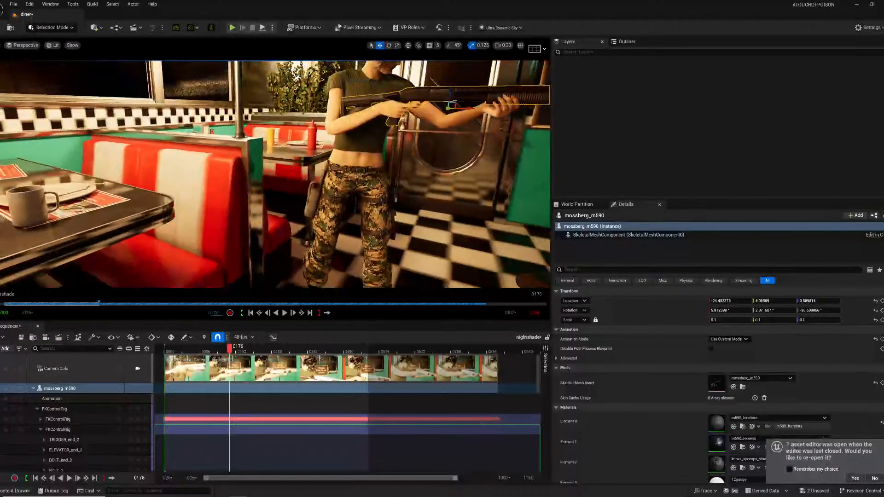
pyautogui.click(137, 368)
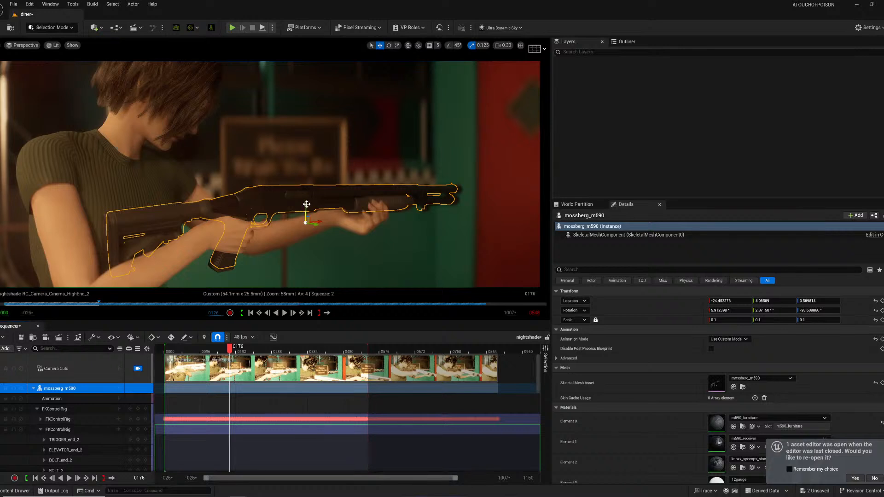
# - Rotate the shotgun to about 5.67°, 2.54°, -94.99° and fine-tune its location to about -24.45, 4.08, 3.57
pyautogui.press('e')
pyautogui.moveTo(311, 223); pyautogui.dragTo(328, 223)
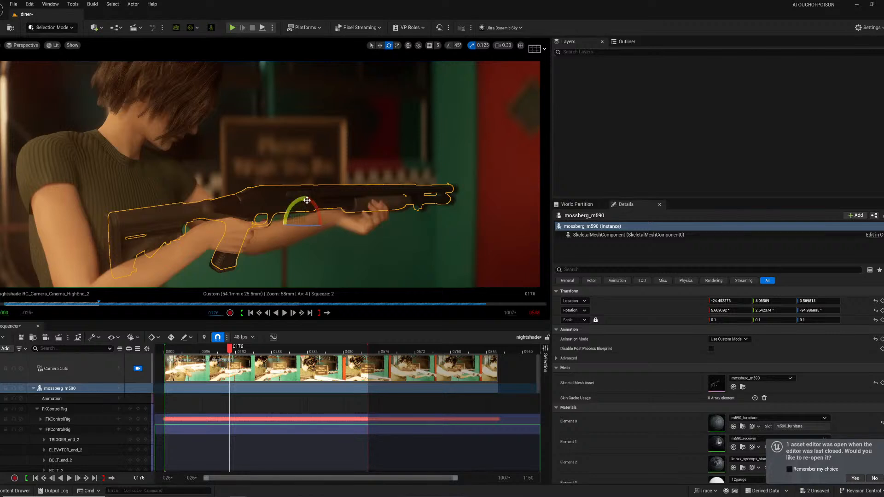
pyautogui.press('w')
pyautogui.moveTo(304, 206); pyautogui.dragTo(307, 204)
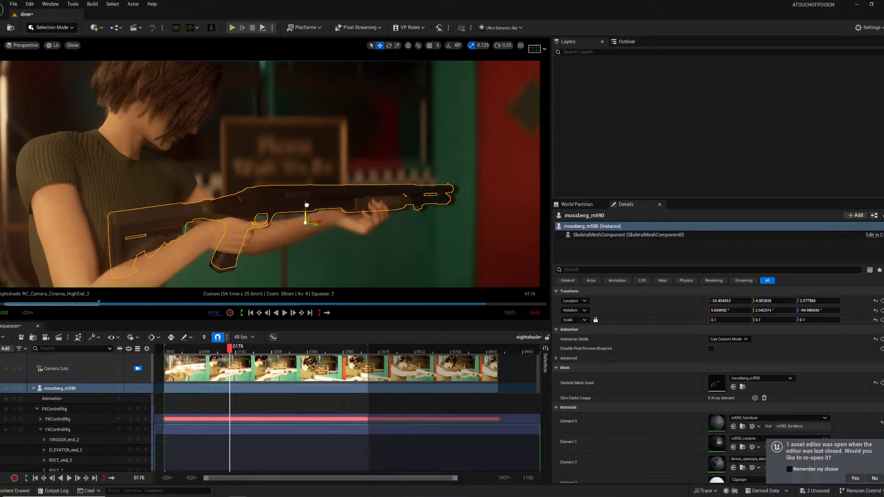
# - Play and scrub the sequence to examine how the repositioned shotgun sits in the character's hands throughout the shot
pyautogui.press('space')
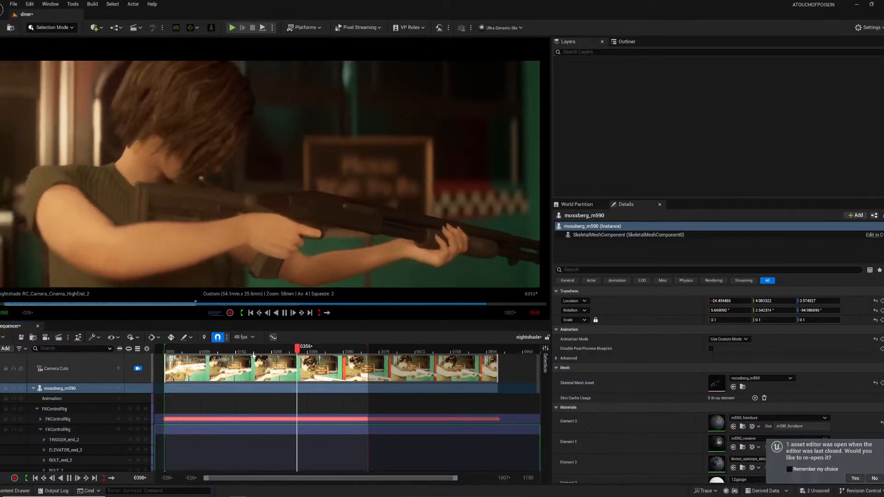
pyautogui.press('space')
pyautogui.press('space')
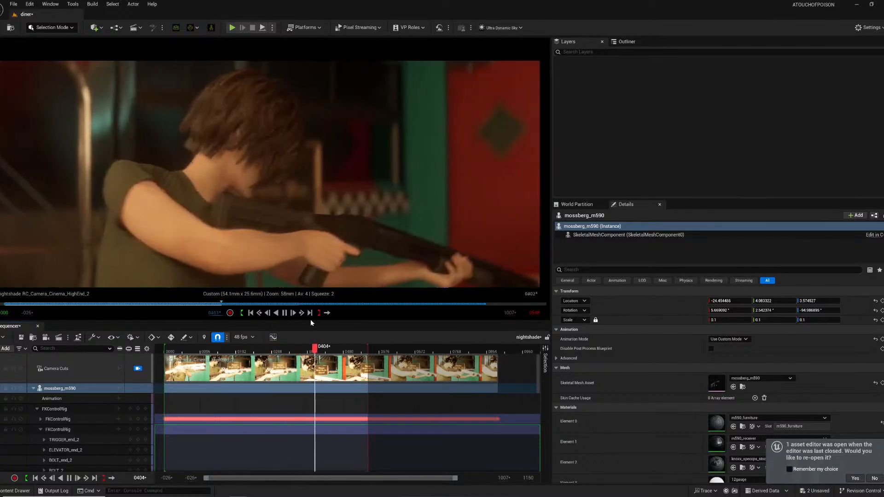
pyautogui.press('space')
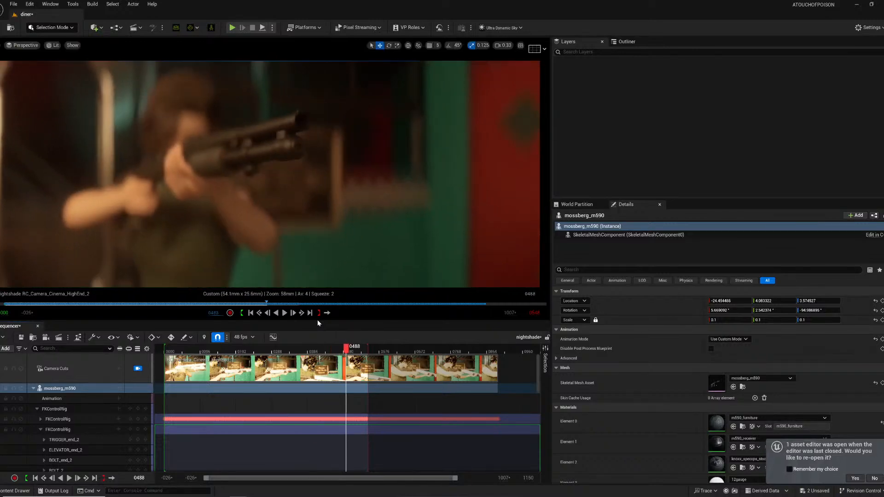
pyautogui.moveTo(326, 350); pyautogui.dragTo(267, 358)
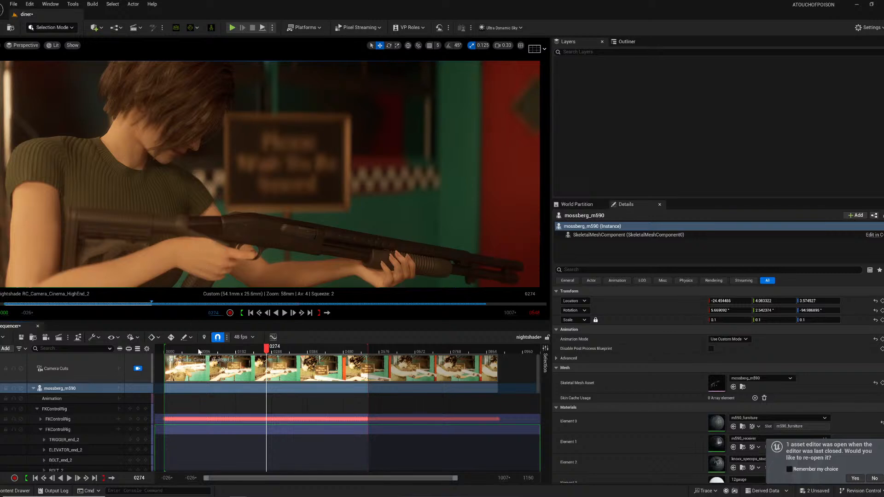
pyautogui.click(199, 352)
pyautogui.press('space')
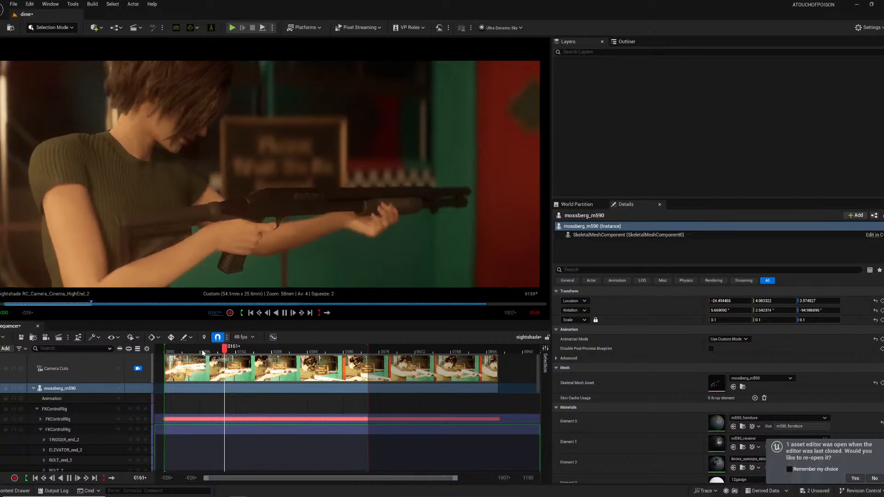
pyautogui.press('space')
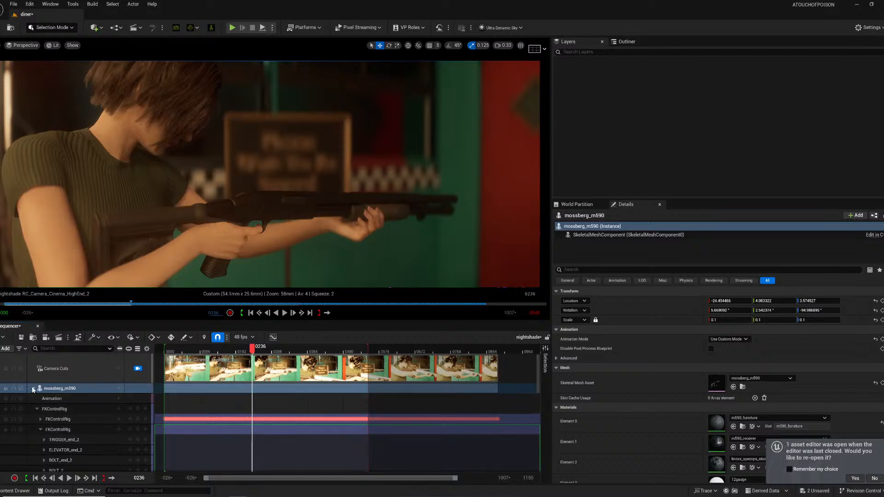
# - Go to frame 15 of the sequence and open the animation asset used by nightshade's animation section
pyautogui.click(34, 389)
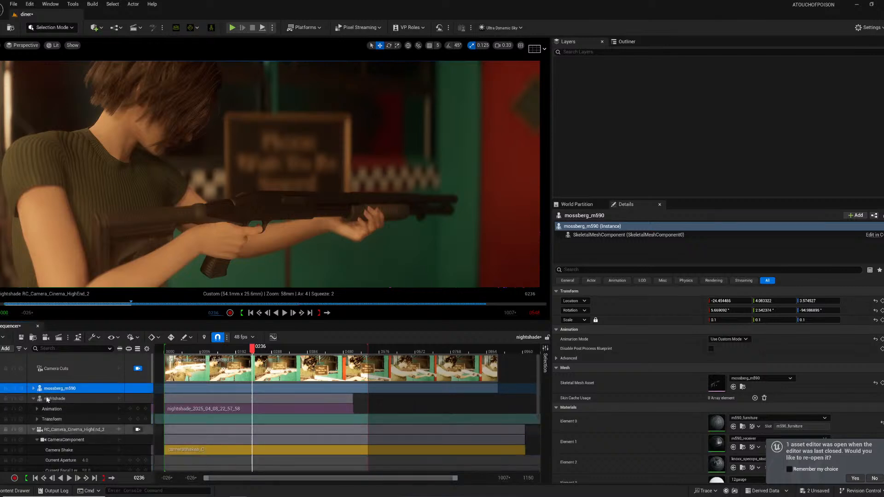
pyautogui.click(62, 399)
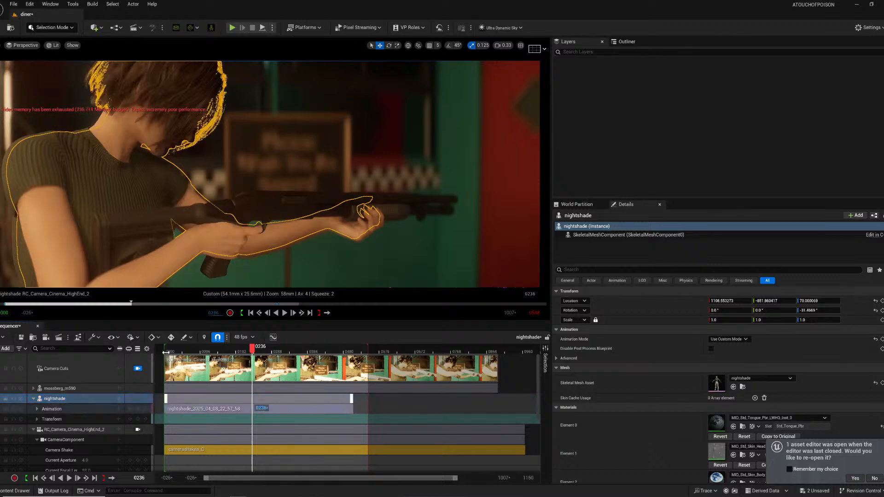
pyautogui.click(169, 351)
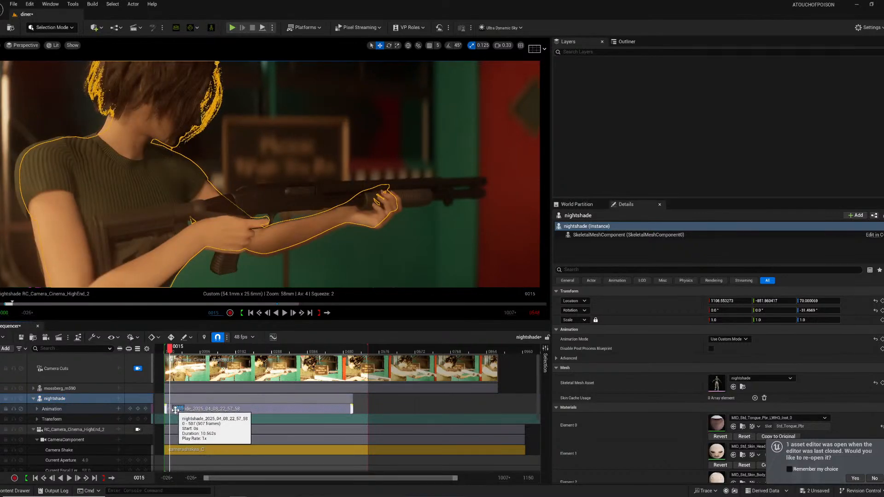
pyautogui.rightClick(175, 410)
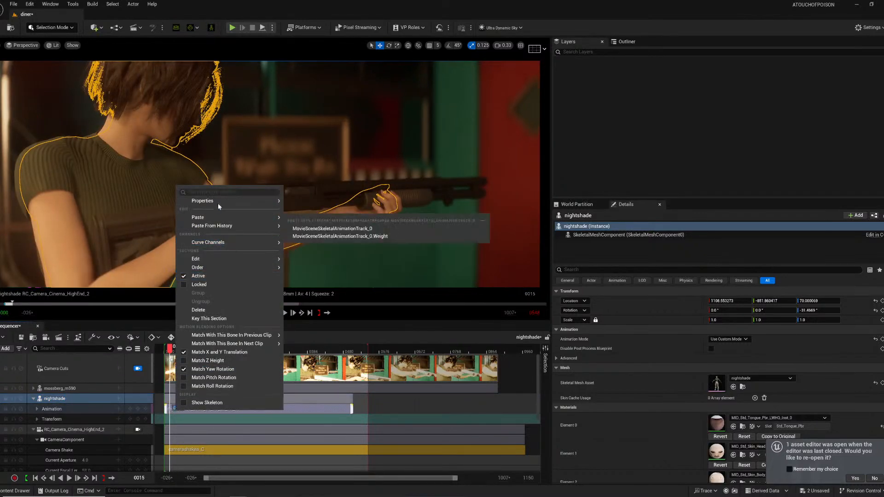
pyautogui.moveTo(216, 201)
pyautogui.doubleClick(403, 317)
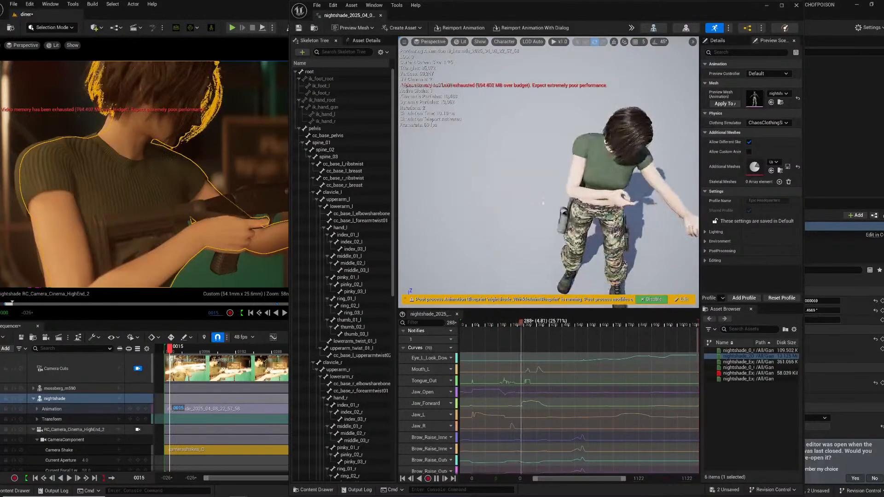
# - At about frame 48 of the animation, rotate the right index finger's base bone index_01_r and key it
pyautogui.moveTo(476, 325); pyautogui.dragTo(470, 325)
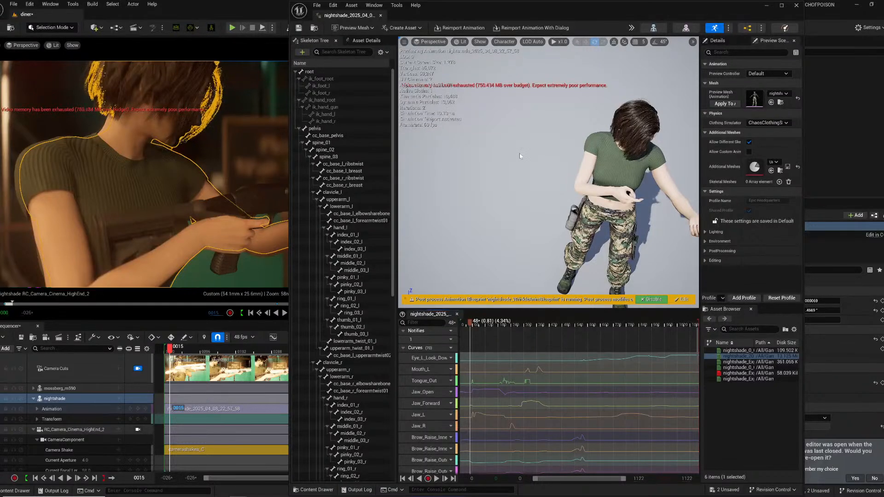
pyautogui.click(348, 407)
pyautogui.press('f')
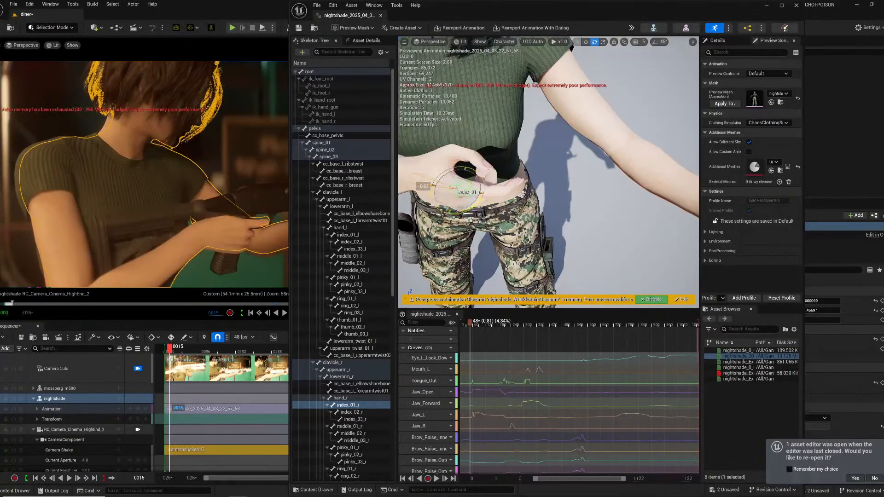
pyautogui.press('s')
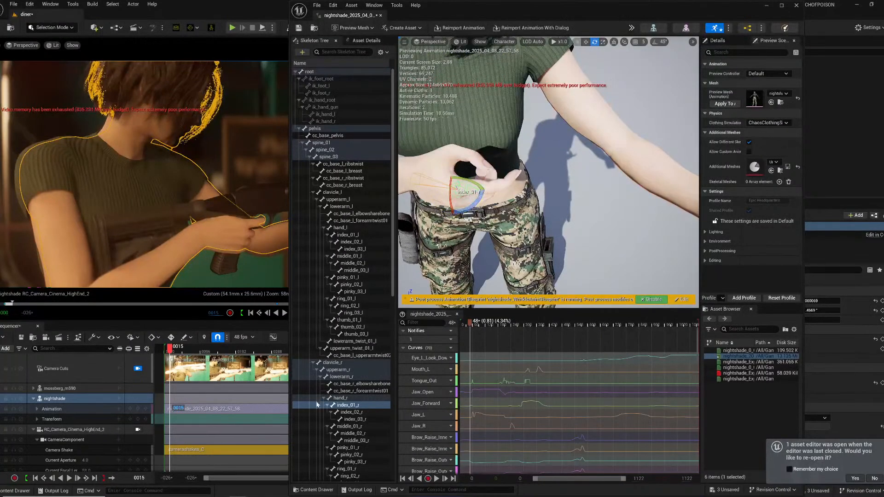
# - Adjust the rotation of the right thumb's base bone, thumb_01_r, on the grip hand
pyautogui.scroll(-2, 352, 466)
pyautogui.scroll(-2, 352, 465)
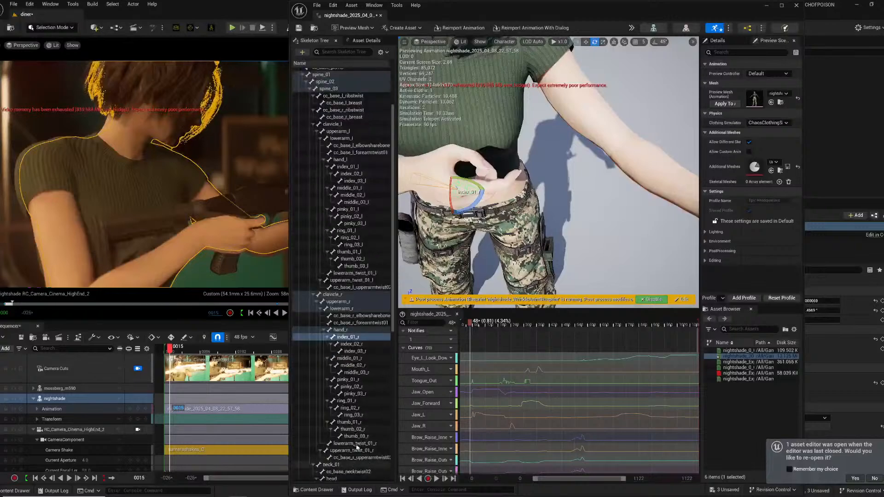
pyautogui.click(348, 421)
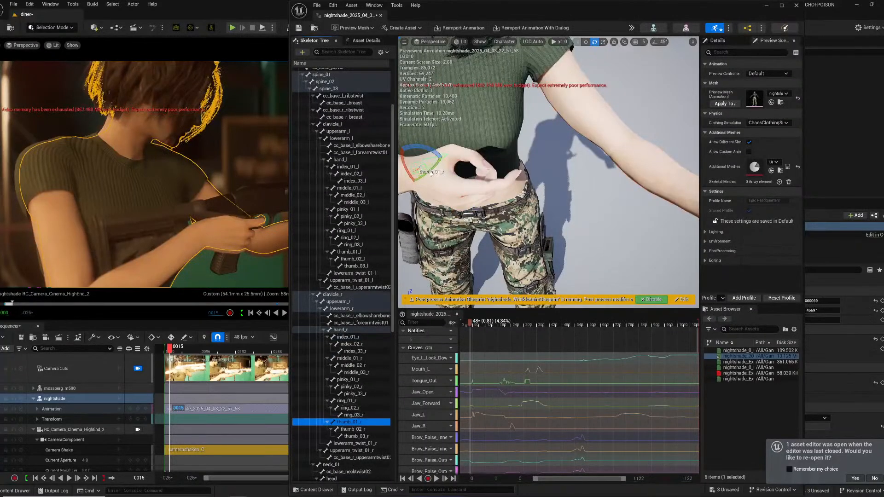
pyautogui.moveTo(429, 173); pyautogui.dragTo(419, 146)
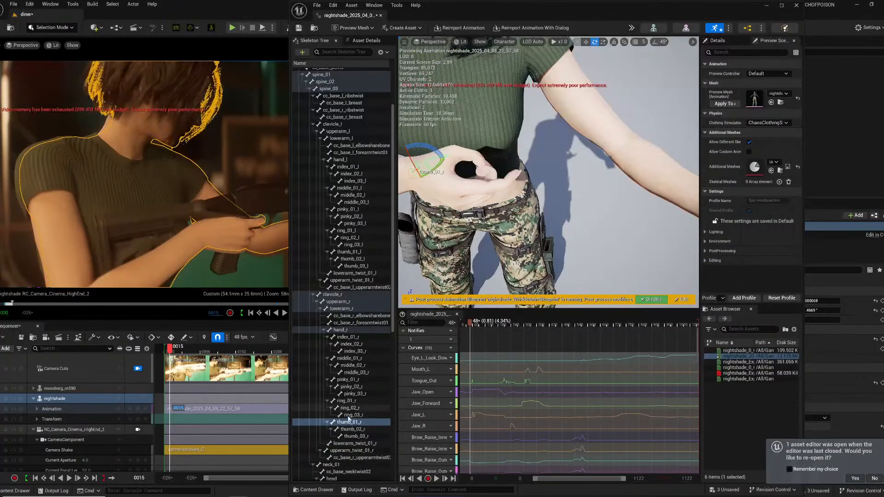
# - Bend the right index finger's middle bone index_02_r inward, and save and close the animation asset
pyautogui.click(351, 344)
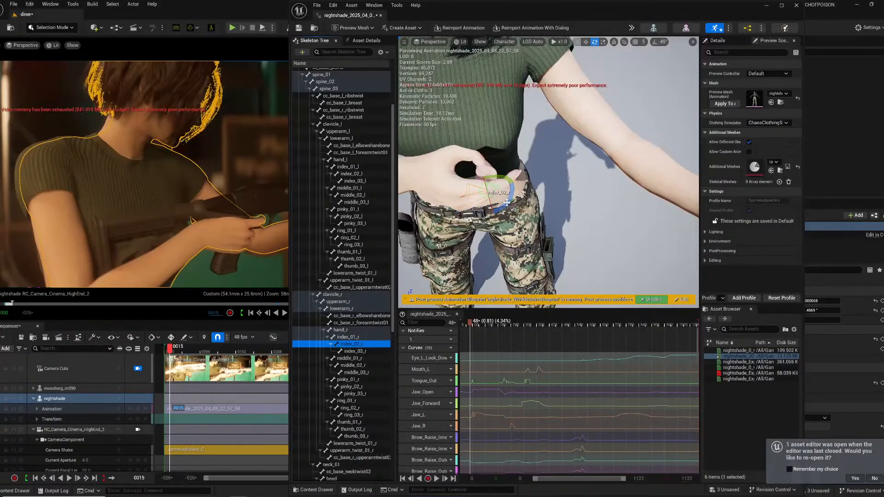
pyautogui.moveTo(506, 203); pyautogui.dragTo(497, 207)
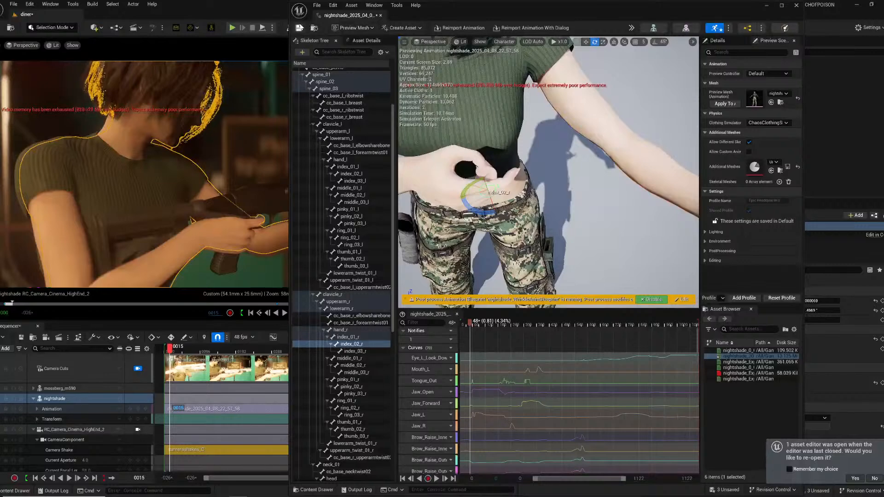
pyautogui.click(300, 28)
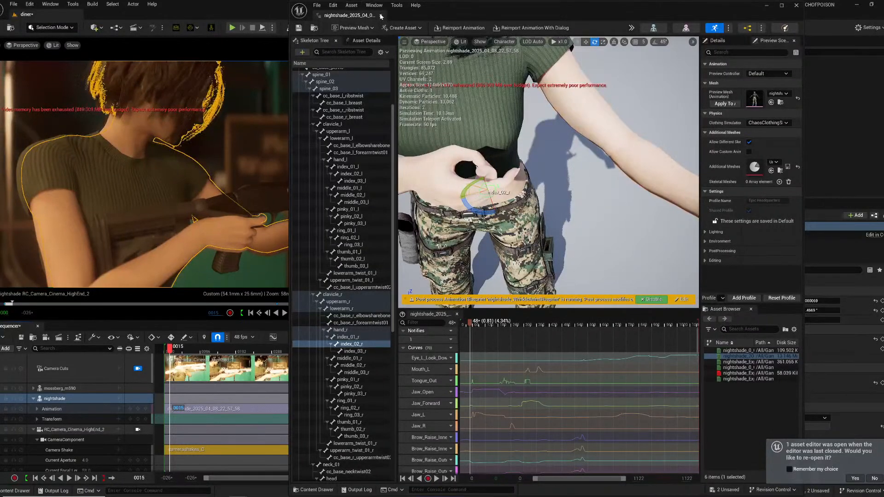
pyautogui.click(381, 17)
# - Play the sequence up to about frame 499 to check the finger pose, and save all modified files
pyautogui.press('space')
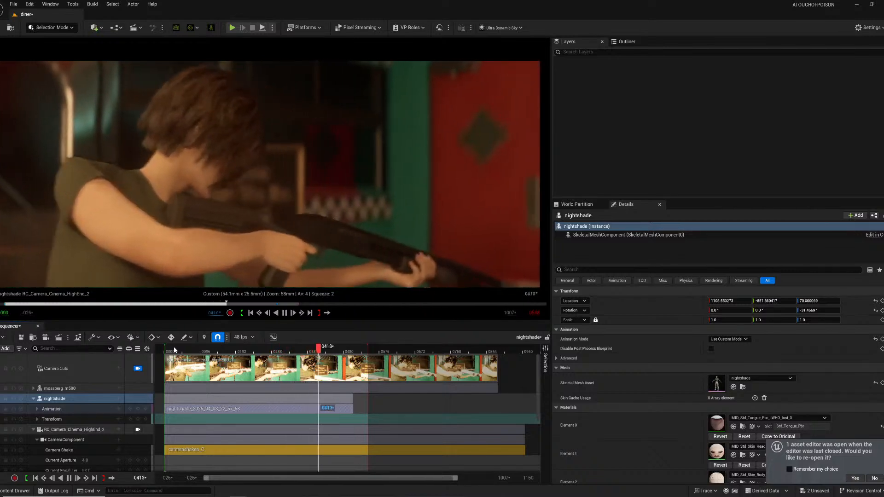
pyautogui.press('space')
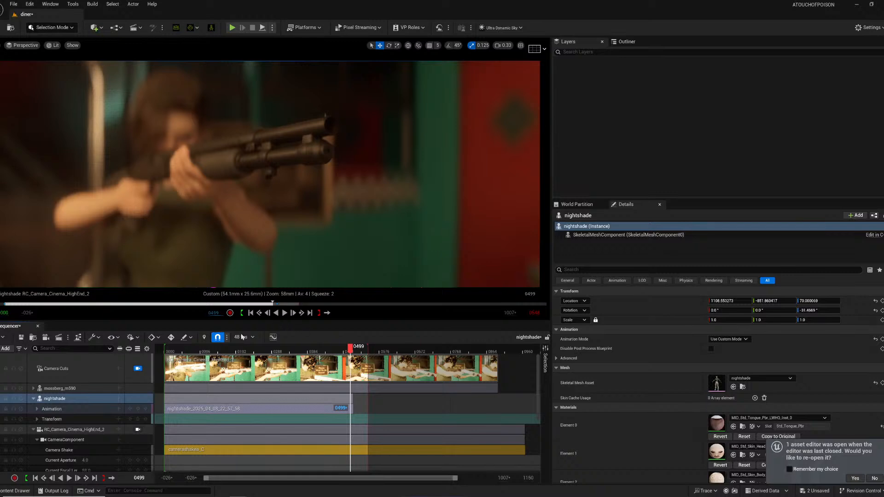
pyautogui.click(14, 5)
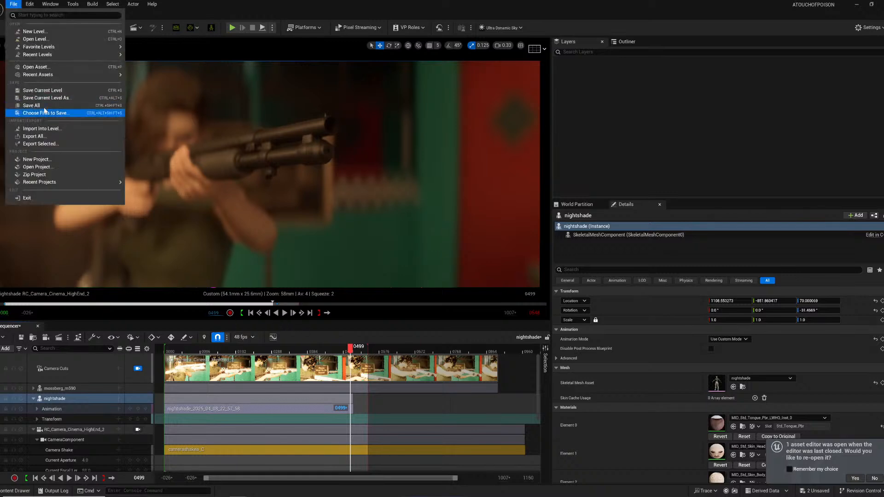
pyautogui.click(41, 111)
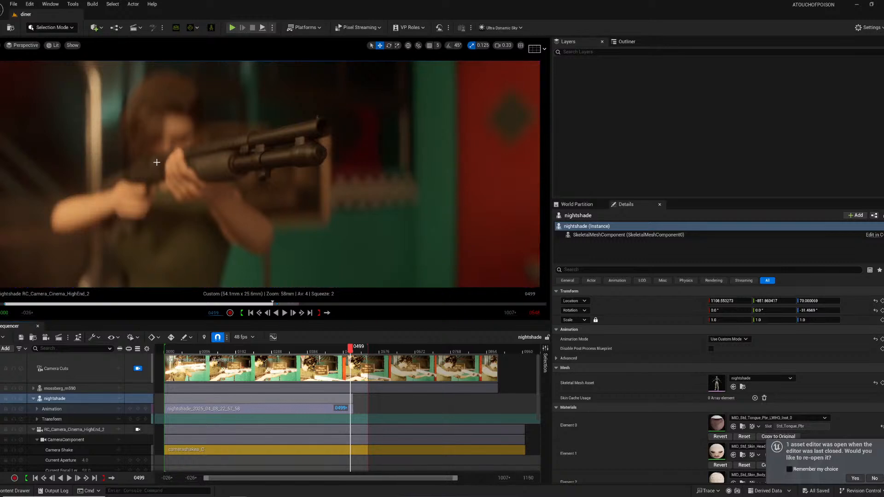
# - Open the nightshade sequence in the Movie Render Queue and apply the atouchofpoison configuration to its job
pyautogui.click(60, 338)
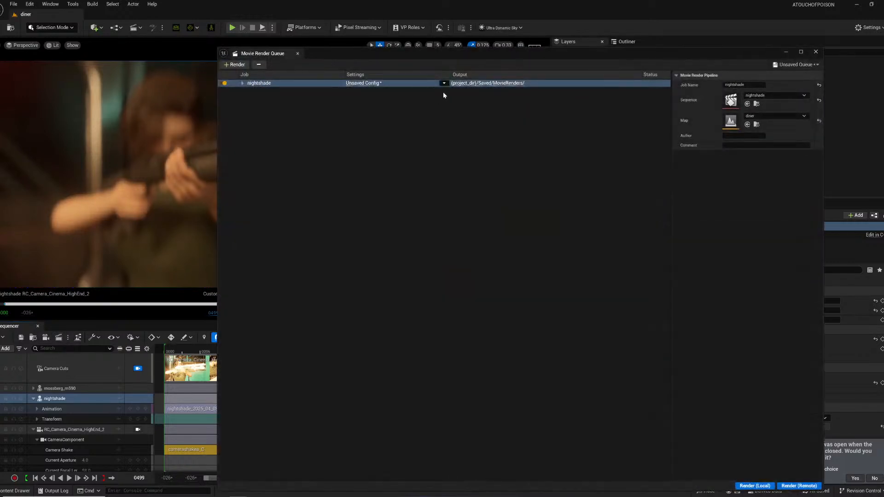
pyautogui.click(445, 83)
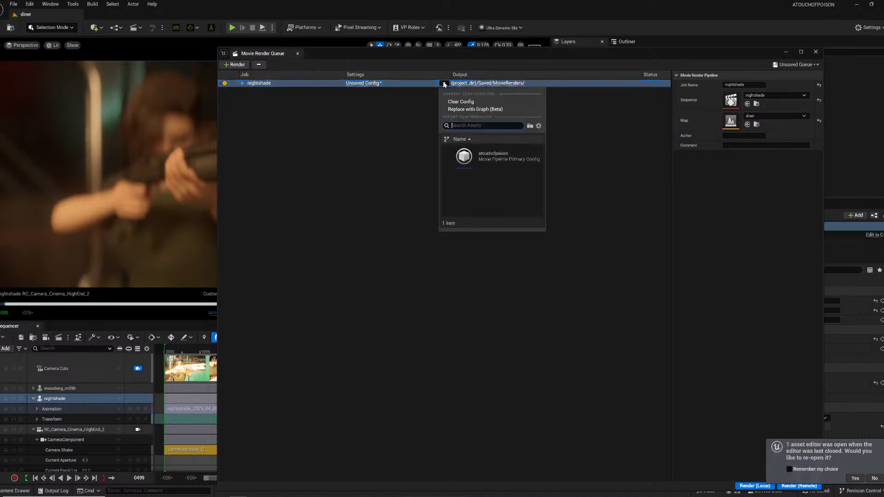
pyautogui.click(484, 148)
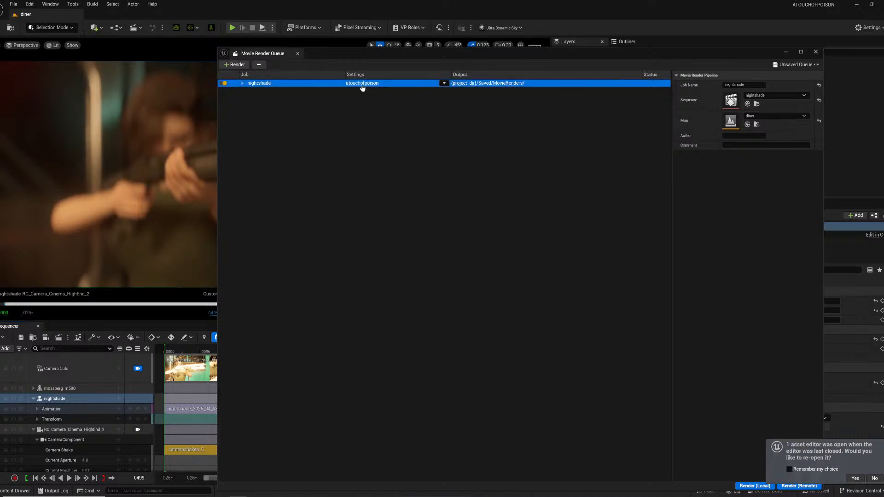
# - Set the render job's output directory to a new folder named nightshade_dinera inside A TOUCH OF POISON/Rendering
pyautogui.click(363, 84)
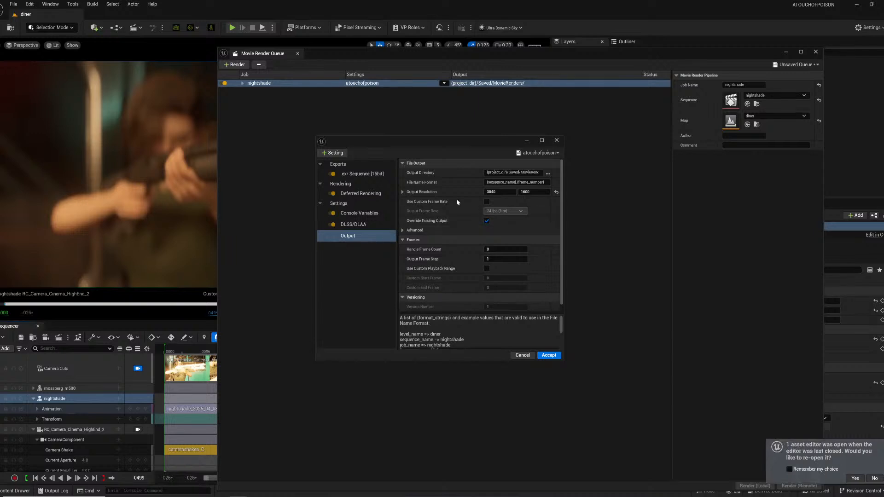
pyautogui.click(548, 173)
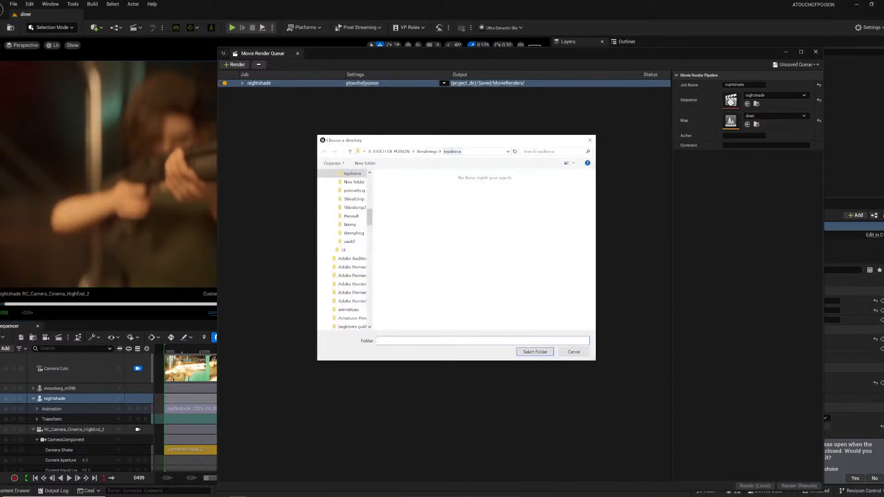
pyautogui.click(366, 164)
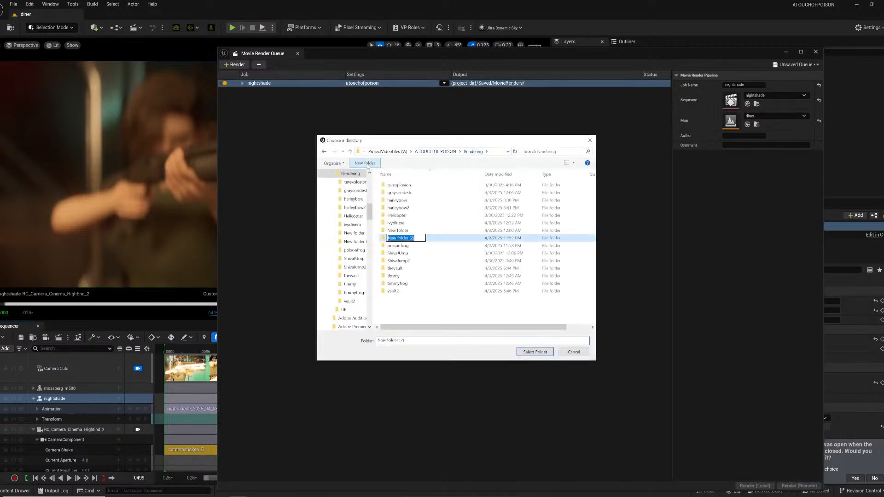
pyautogui.write('nightshadedinera')
pyautogui.press('Return')
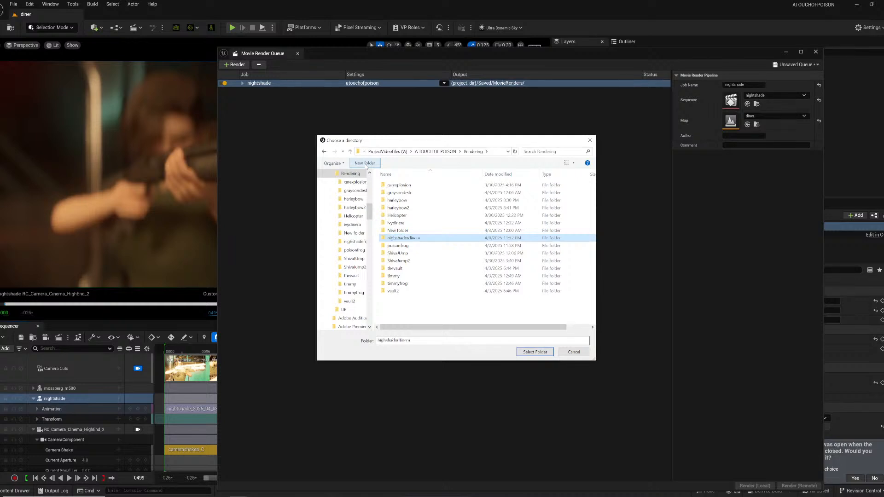
pyautogui.click(403, 239)
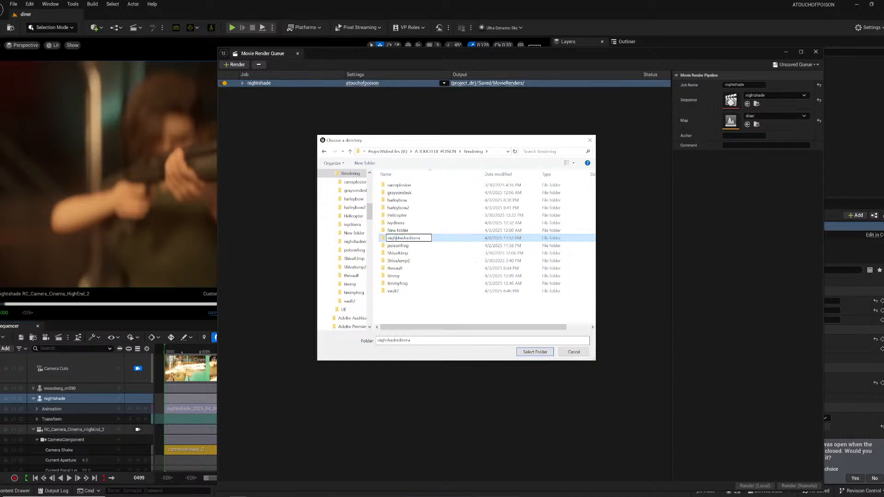
pyautogui.write('t')
pyautogui.press('BackSpace')
pyautogui.press('Return')
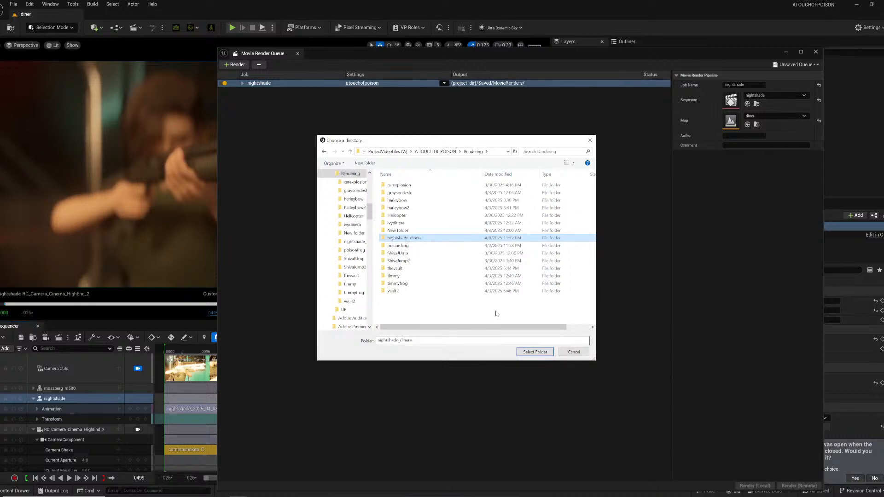
pyautogui.click(529, 352)
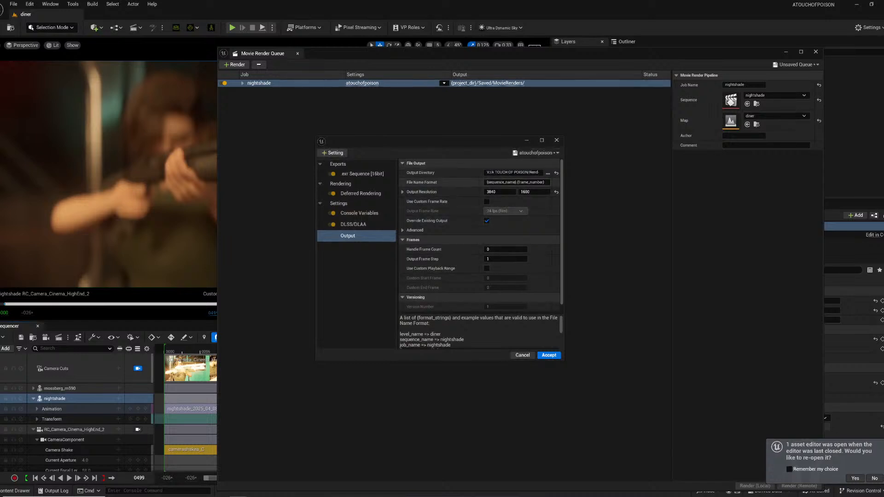
# - Replace the sequence name in the file name format with nightshade_shotgun, keeping the frame number, and accept the render settings
pyautogui.doubleClick(501, 182)
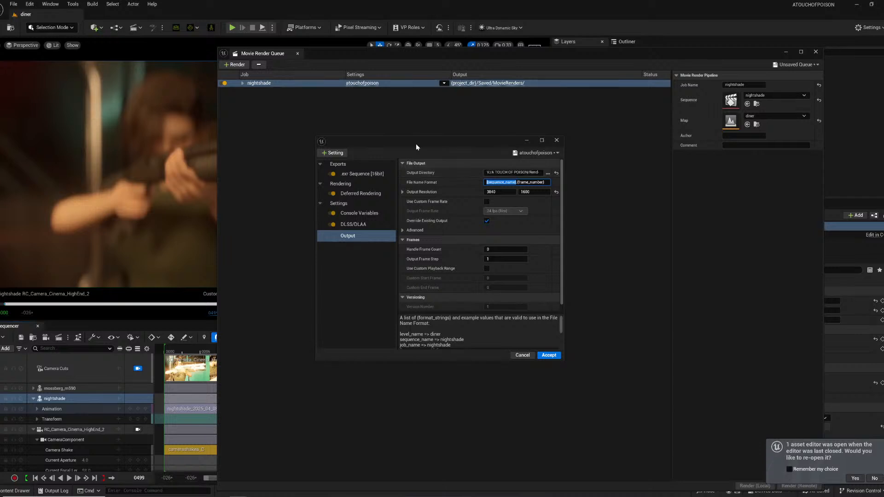
pyautogui.write('nightshade_shotgun')
pyautogui.press('Return')
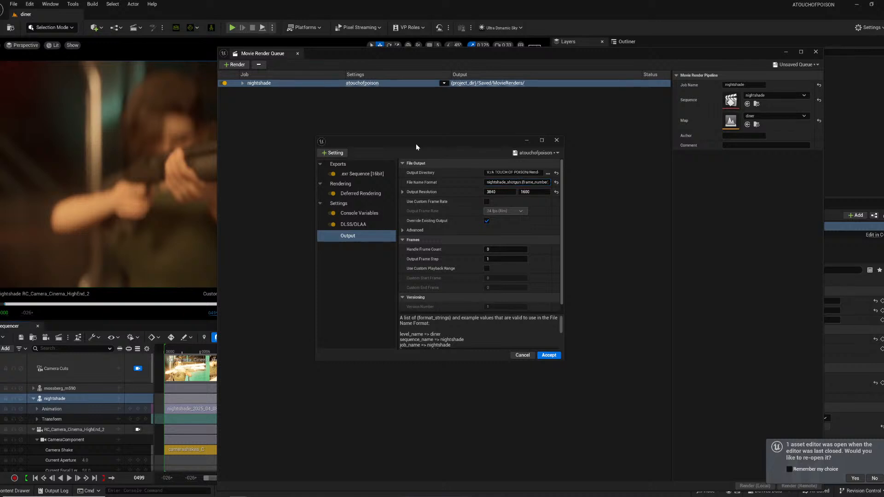
pyautogui.click(548, 356)
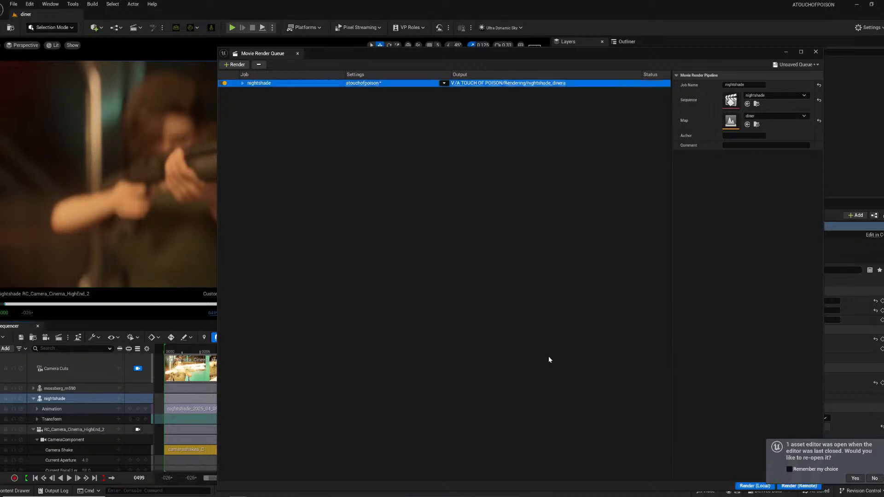
# - Render the nightshade job locally, close the render queue and save all project files
pyautogui.click(767, 486)
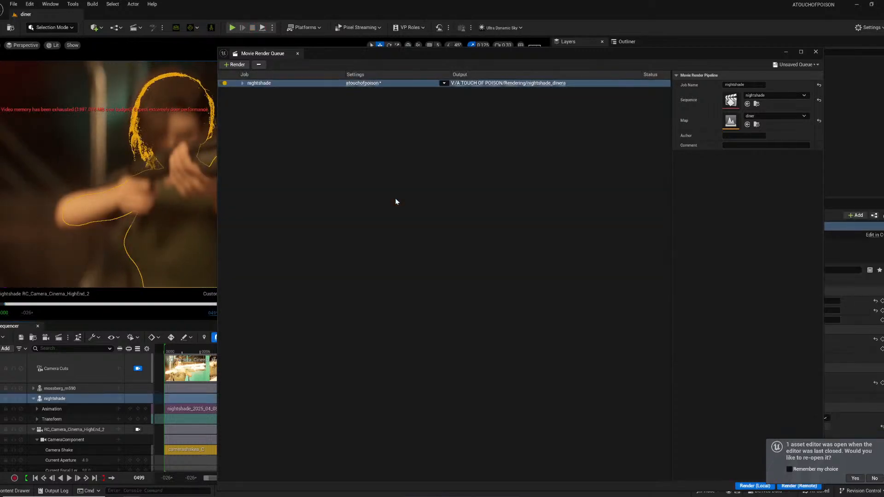
pyautogui.click(817, 52)
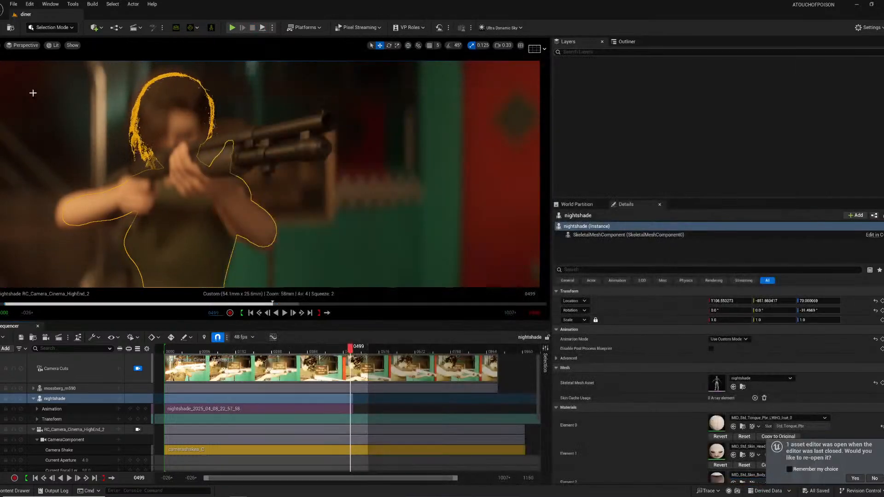
pyautogui.click(9, 6)
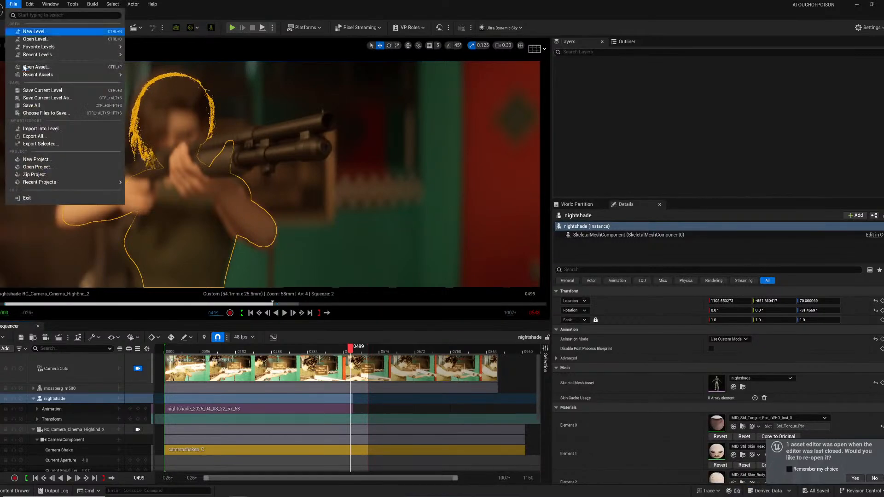
pyautogui.click(37, 106)
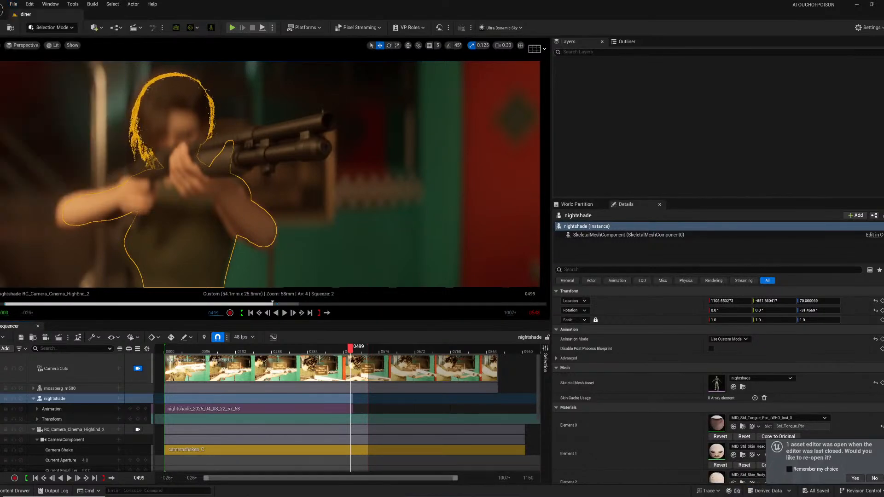
# - Switch to Premiere Pro and open the most recent Untitled project
pyautogui.press('super')
pyautogui.click(60, 457)
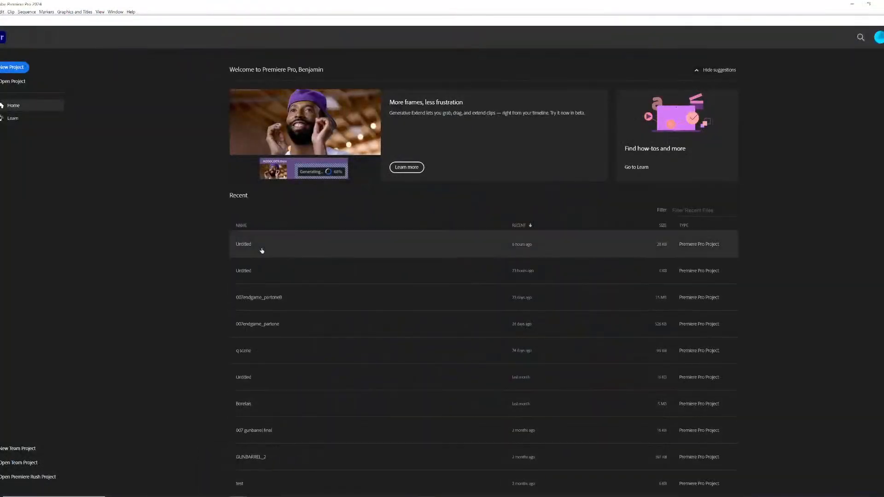
pyautogui.click(261, 247)
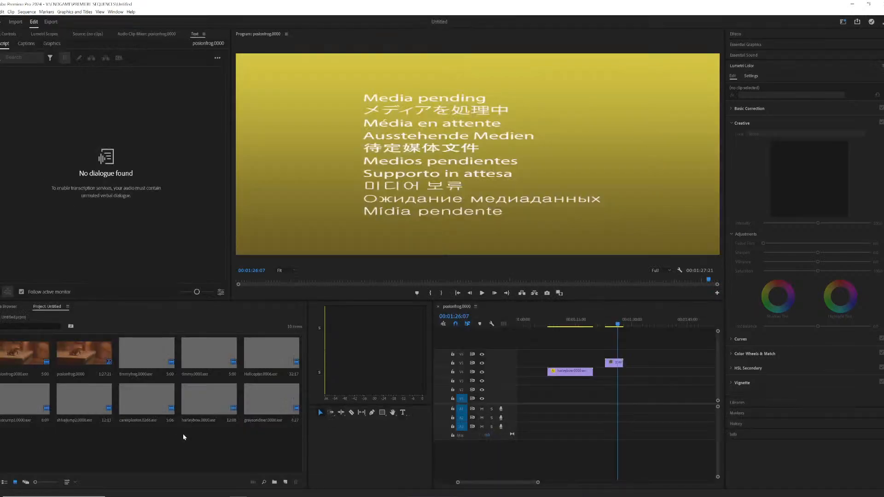
# - Import the nightshade_shotgun EXR sequence from the Rendering/nightshade_dinera folder into the project
pyautogui.rightClick(195, 446)
pyautogui.click(214, 371)
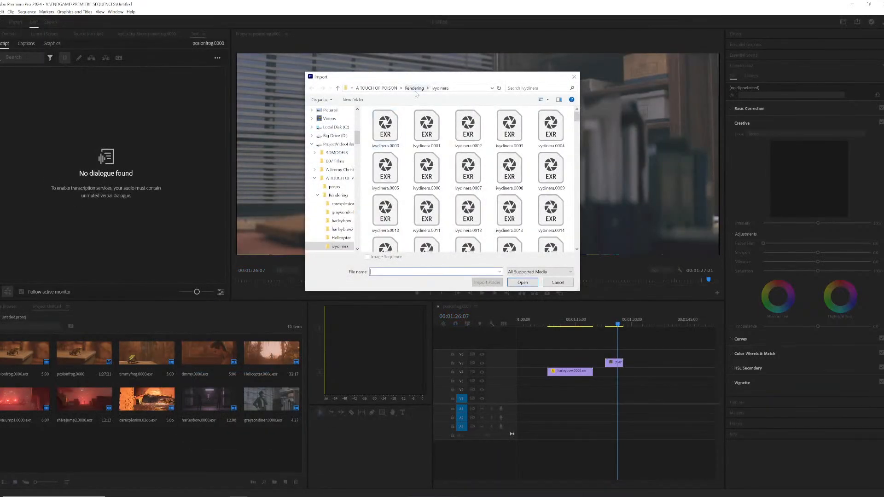
pyautogui.click(414, 88)
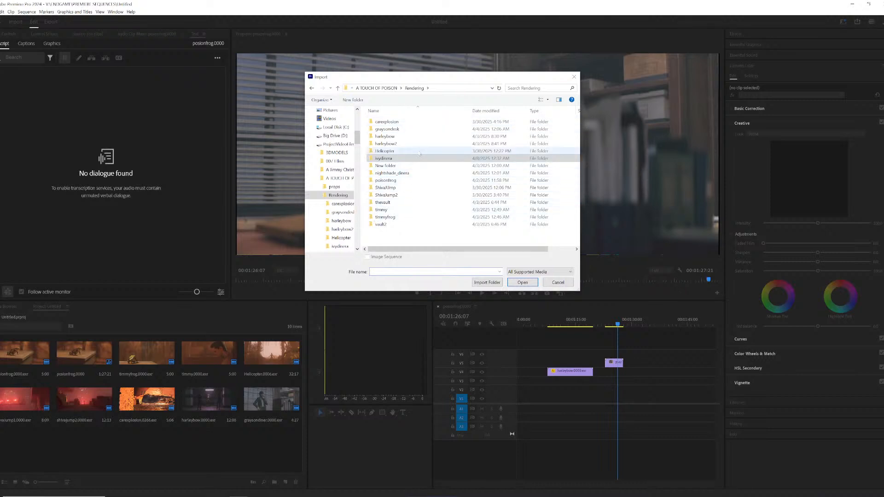
pyautogui.doubleClick(391, 173)
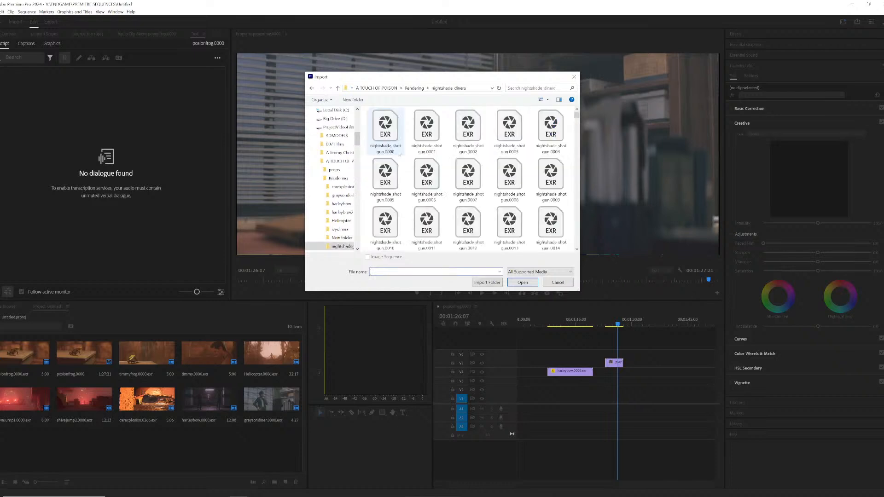
pyautogui.click(386, 131)
pyautogui.click(523, 282)
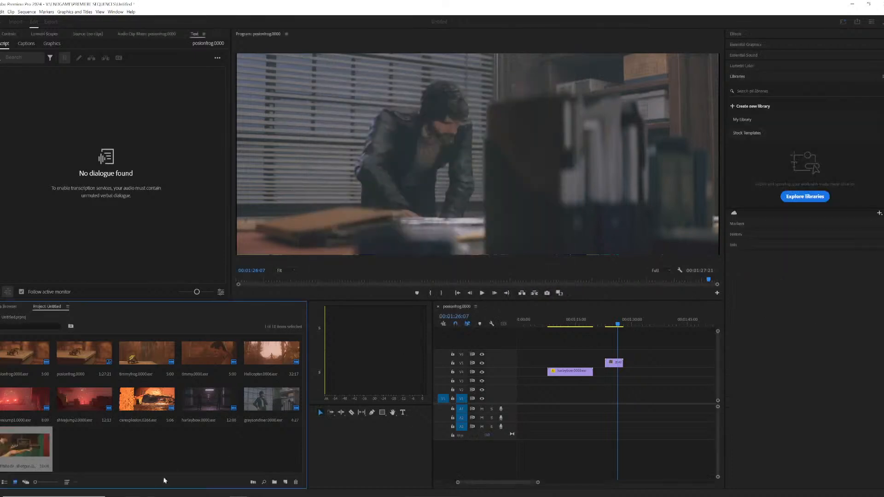
# - Interpret the imported nightshade_shotgun footage at an assumed frame rate of 24 fps
pyautogui.rightClick(17, 452)
pyautogui.moveTo(39, 164)
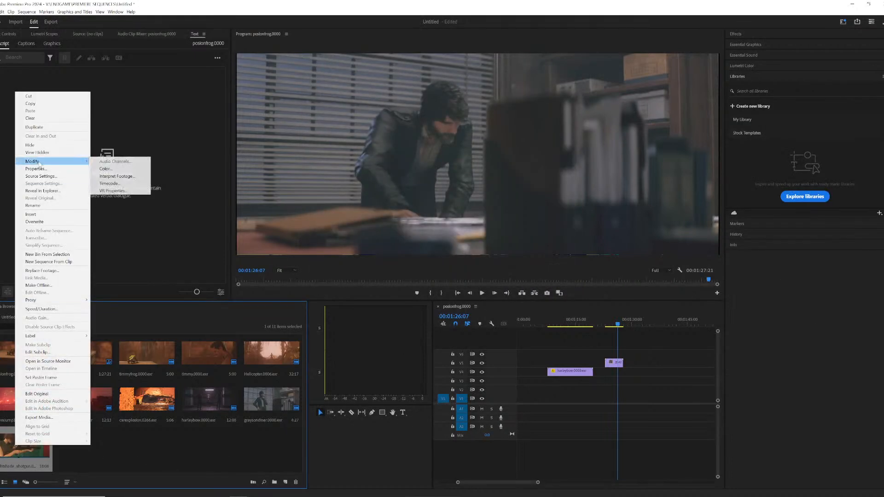
pyautogui.click(116, 176)
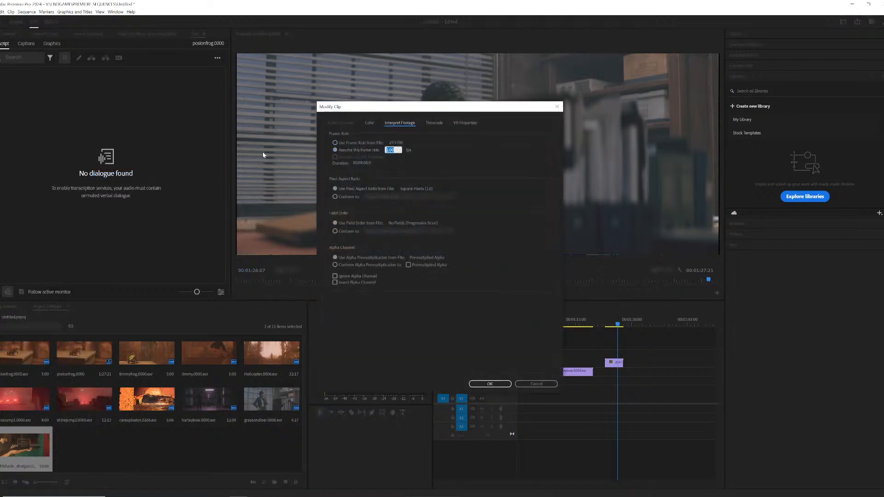
pyautogui.write('24')
pyautogui.press('Return')
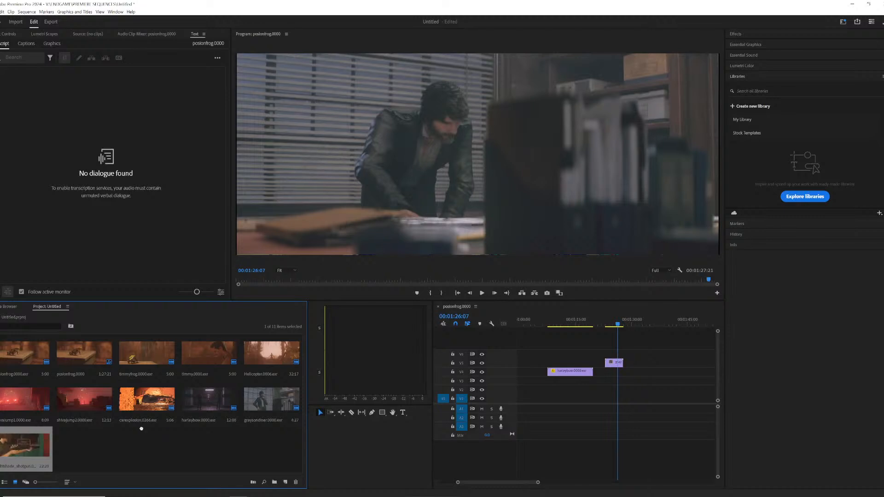
# - Place the nightshade_shotgun clip in the timeline after the existing clips and set its speed to 200%
pyautogui.moveTo(28, 446); pyautogui.dragTo(644, 372)
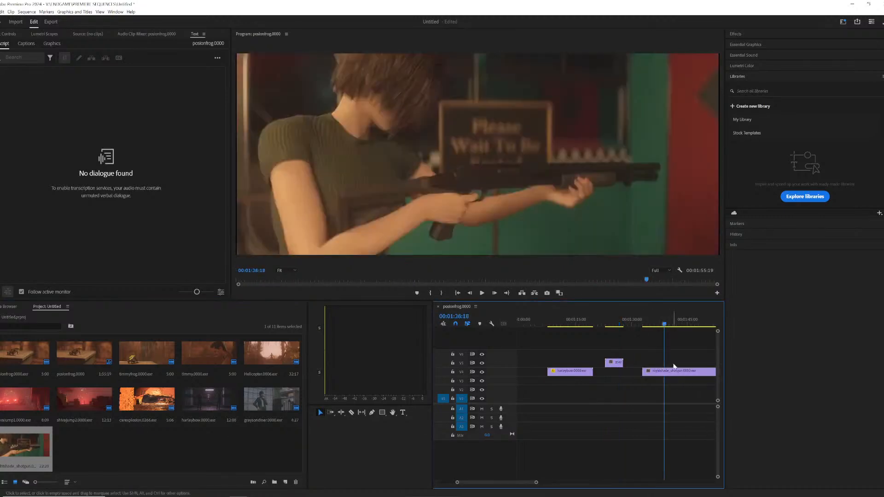
pyautogui.rightClick(671, 374)
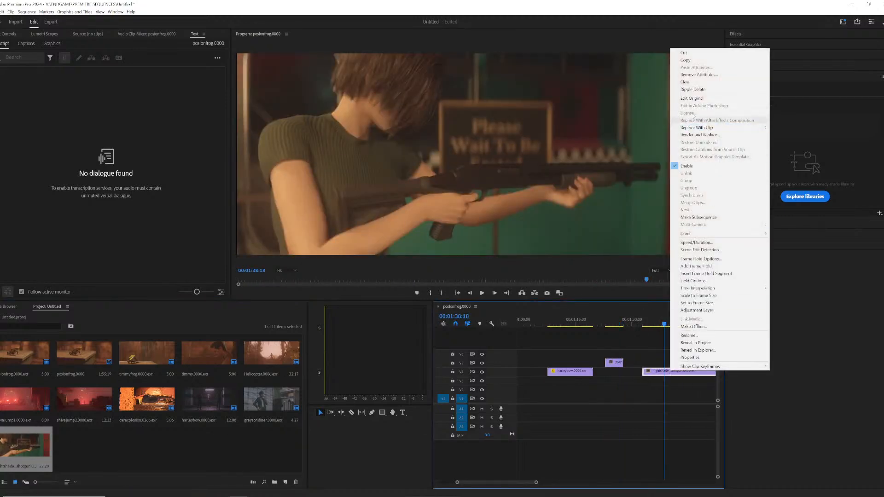
pyautogui.click(697, 242)
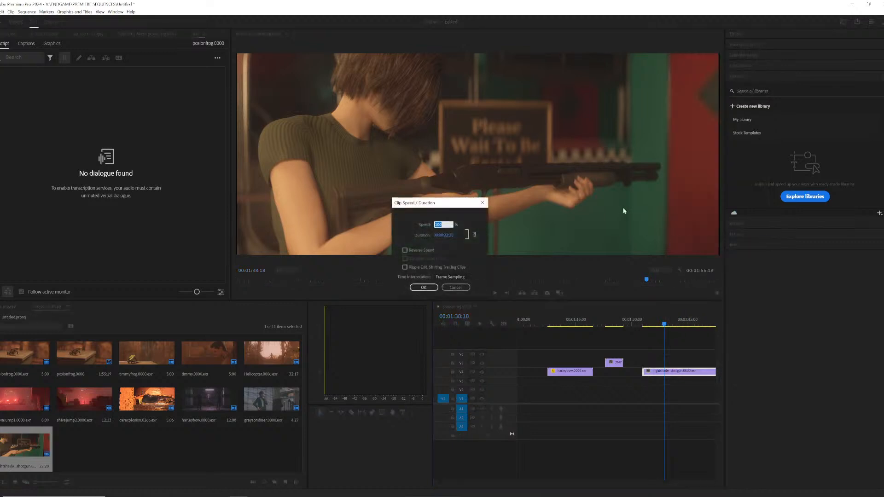
pyautogui.write('20')
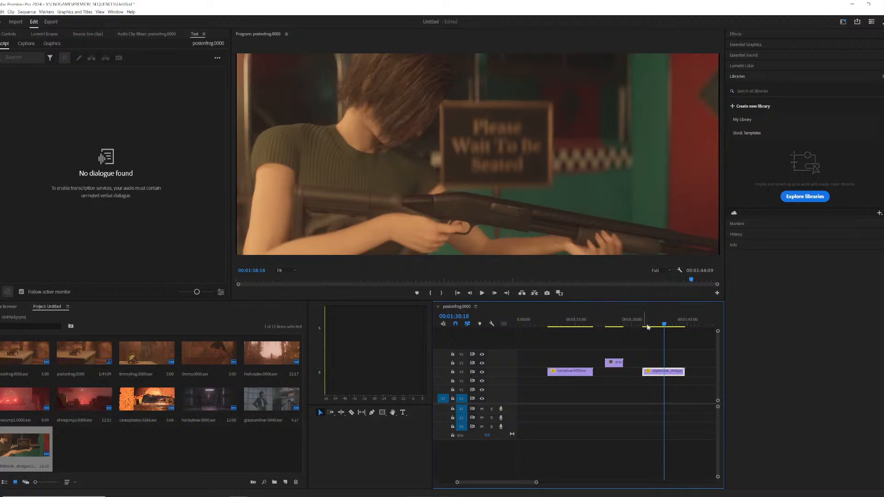
# - Play the nightshade_shotgun clip from its start and replay its second half to check the turn and the aiming pose
pyautogui.click(646, 325)
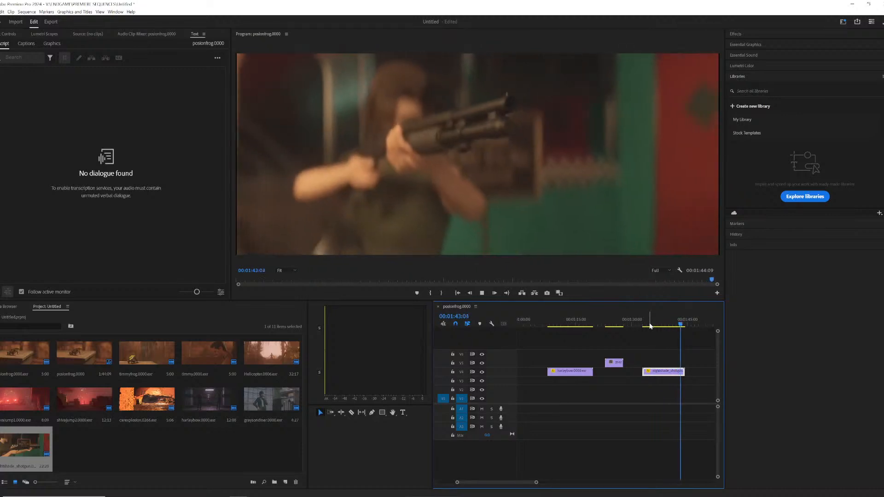
pyautogui.press('space')
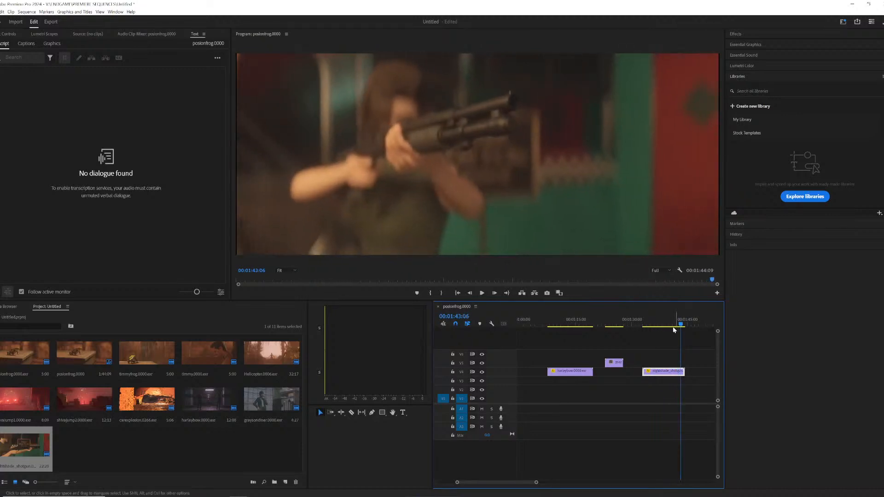
pyautogui.click(663, 320)
pyautogui.press('space')
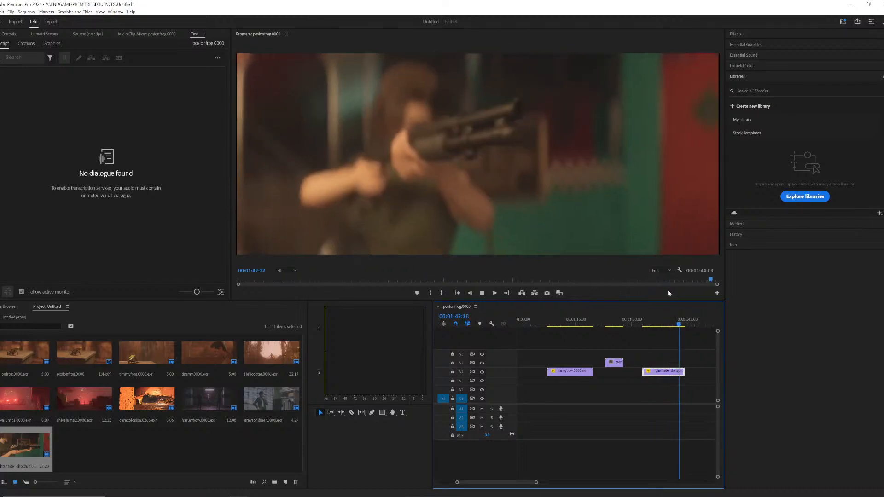
pyautogui.click(679, 318)
pyautogui.moveTo(679, 318); pyautogui.dragTo(662, 319)
pyautogui.press('space')
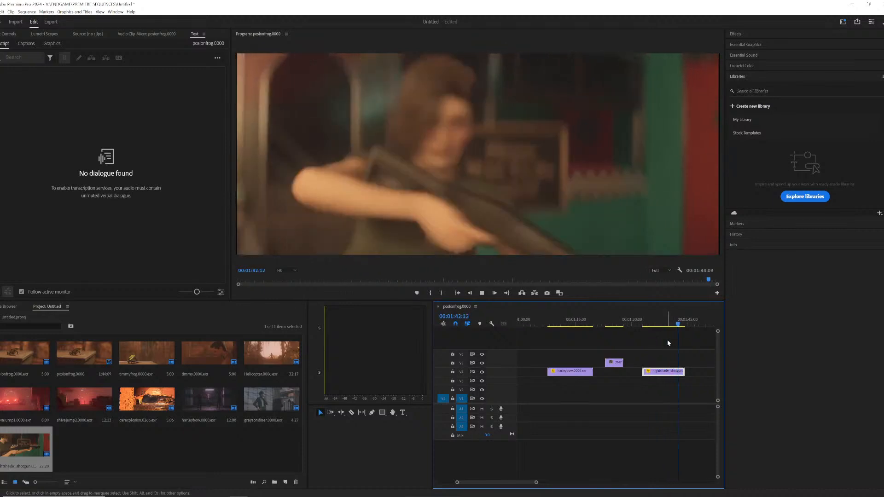
pyautogui.press('space')
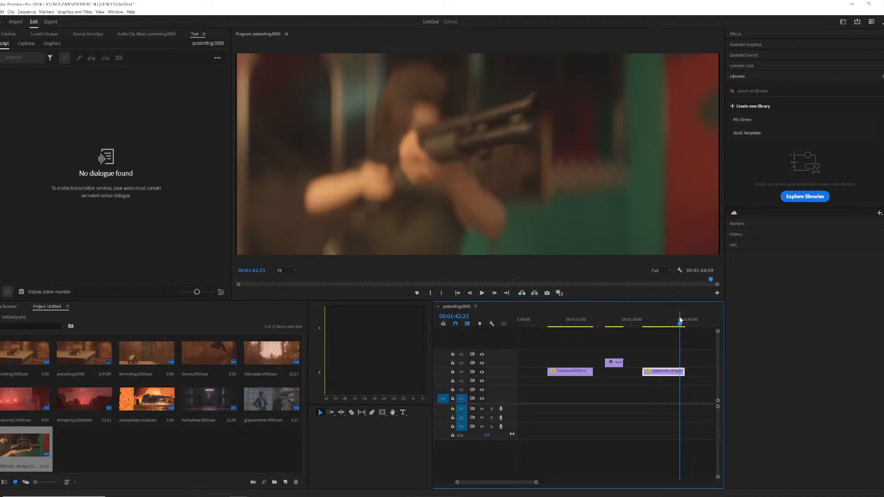
pyautogui.click(681, 321)
pyautogui.moveTo(681, 321); pyautogui.dragTo(663, 324)
pyautogui.press('space')
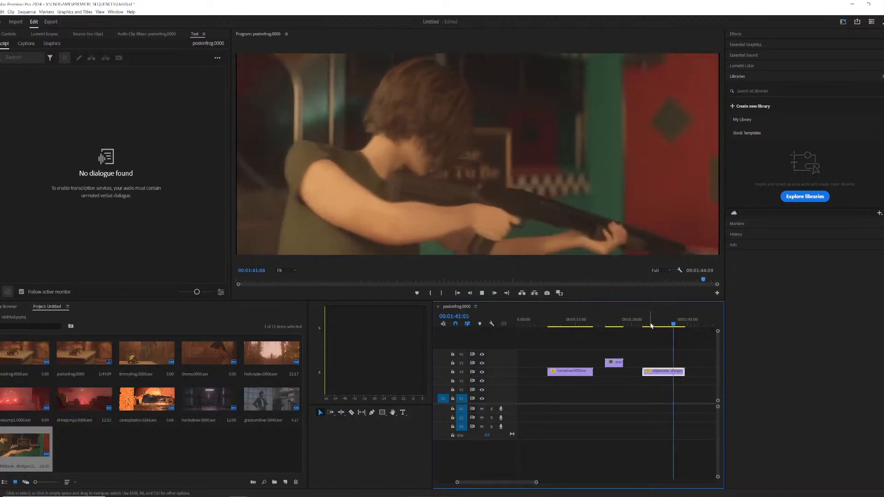
pyautogui.press('space')
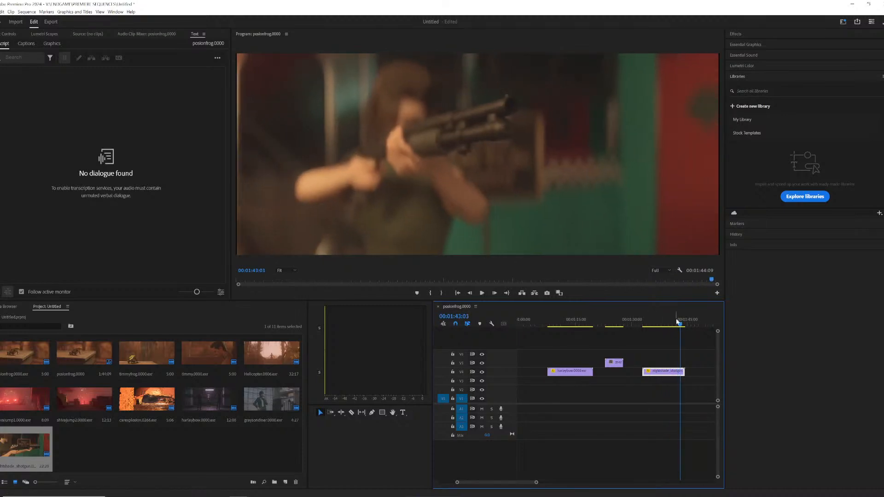
pyautogui.moveTo(678, 325); pyautogui.dragTo(674, 325)
pyautogui.press('space')
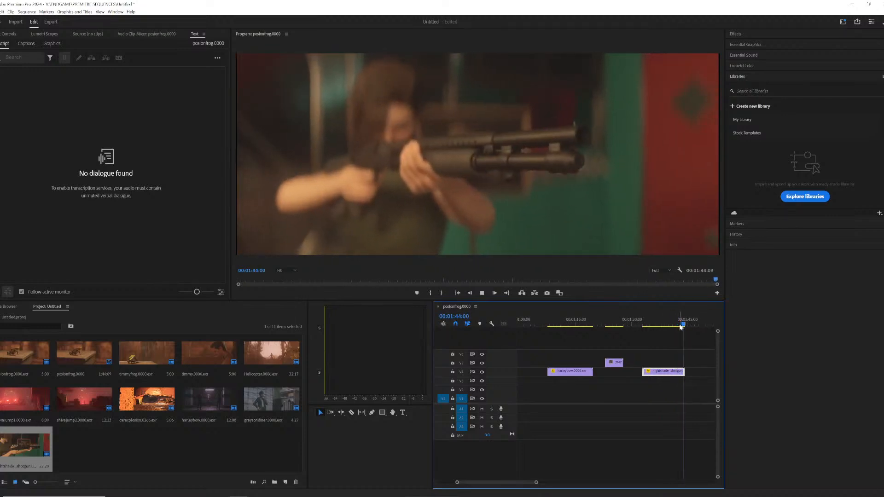
pyautogui.moveTo(682, 324); pyautogui.dragTo(682, 324)
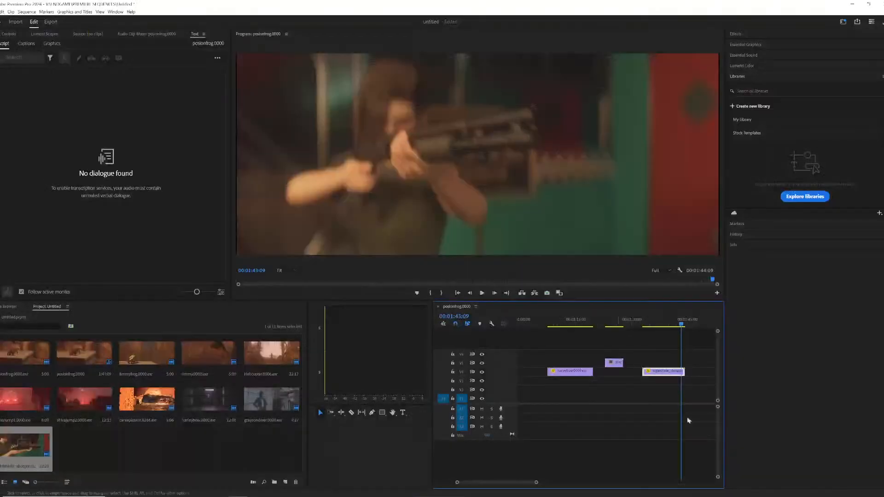
# - Replay the middle of the nightshade_shotgun clip to check the shotgun hold, and park the playhead at 00:01:40:02
pyautogui.click(658, 324)
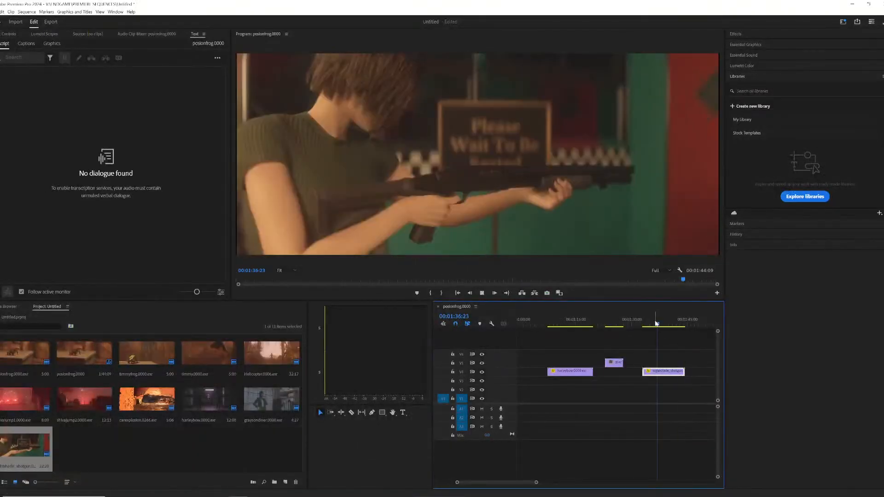
pyautogui.press('space')
pyautogui.press('space')
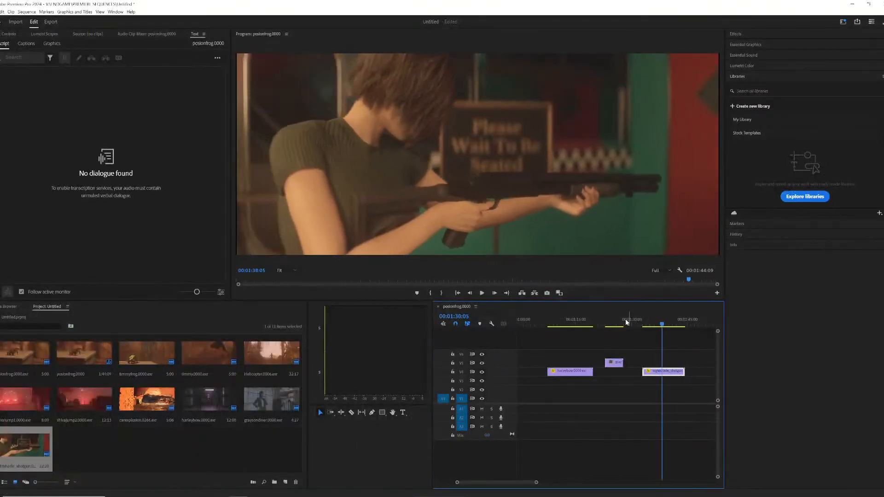
pyautogui.click(617, 323)
pyautogui.moveTo(642, 324); pyautogui.dragTo(656, 323)
pyautogui.press('space')
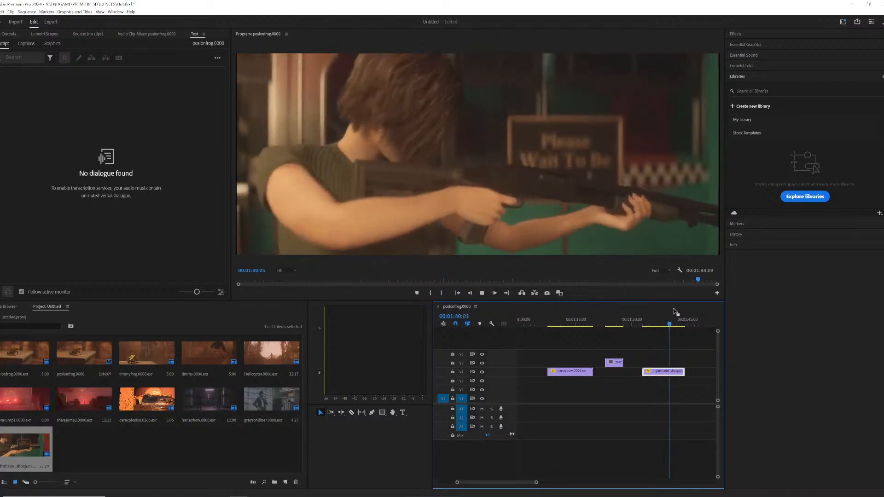
pyautogui.press('space')
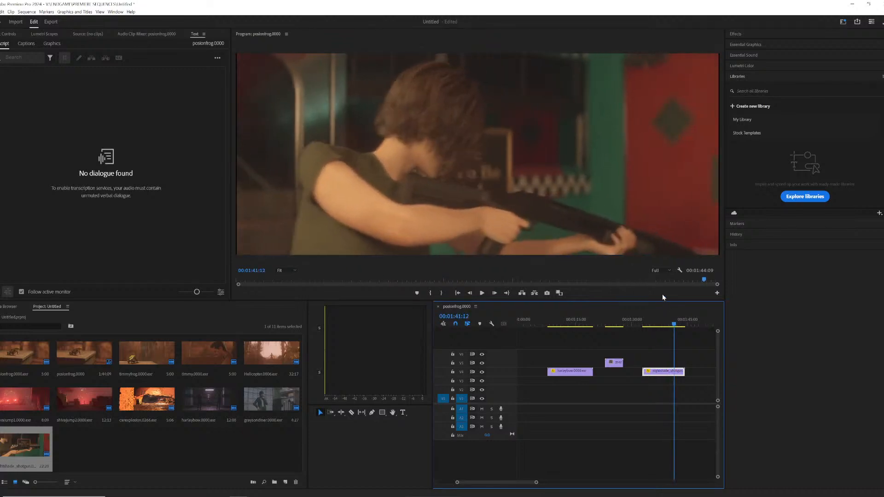
pyautogui.click(669, 324)
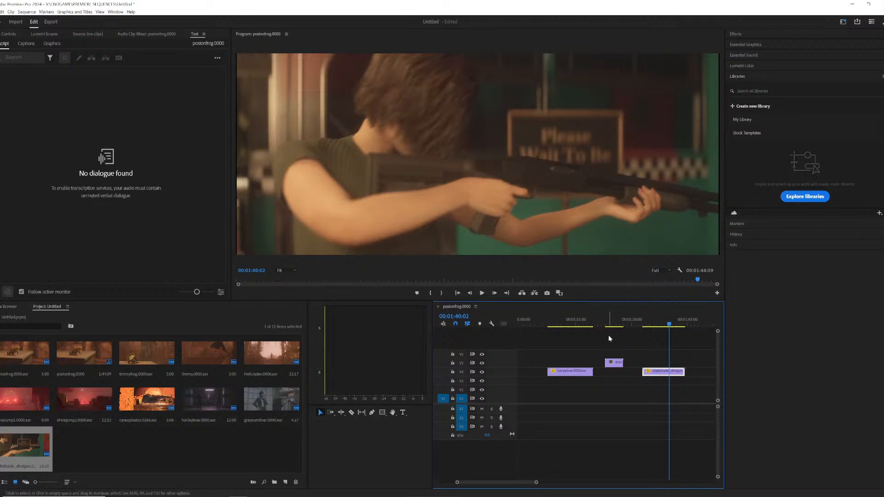
# - Open the export view and replay the shotgun shot in its larger preview from about 00:01:40 to examine the motion
pyautogui.click(53, 23)
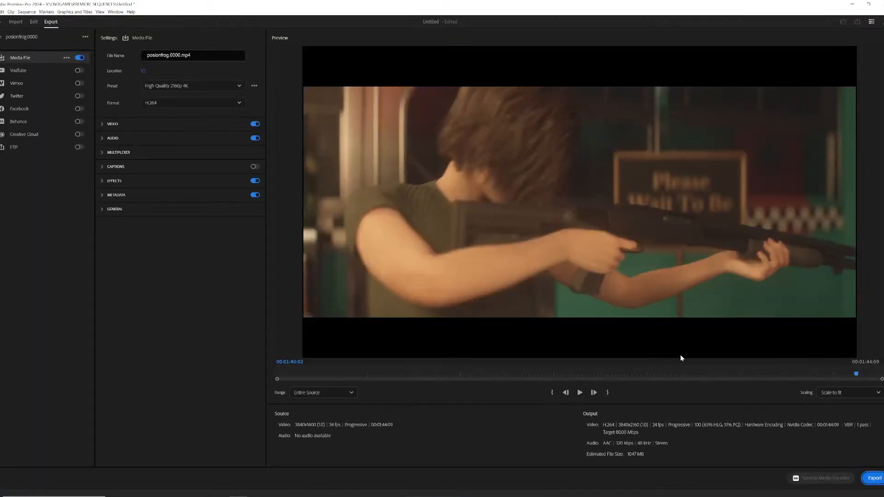
pyautogui.moveTo(856, 374); pyautogui.dragTo(827, 369)
pyautogui.press('space')
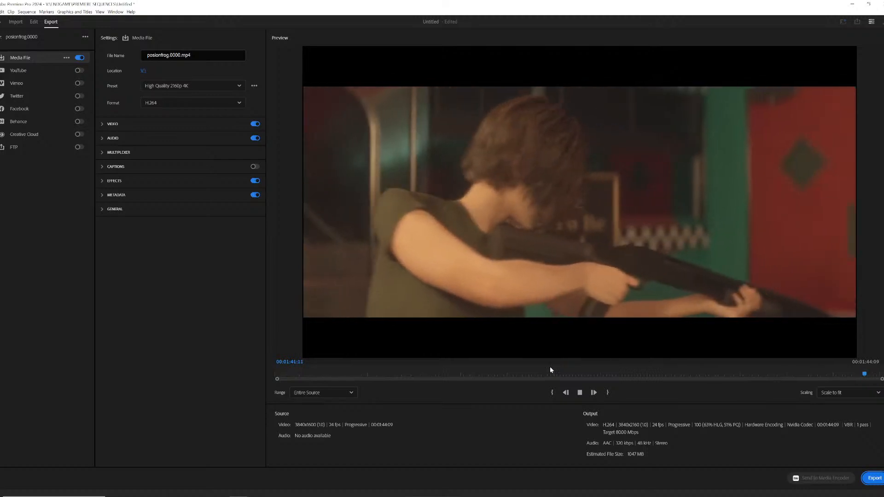
pyautogui.click(859, 374)
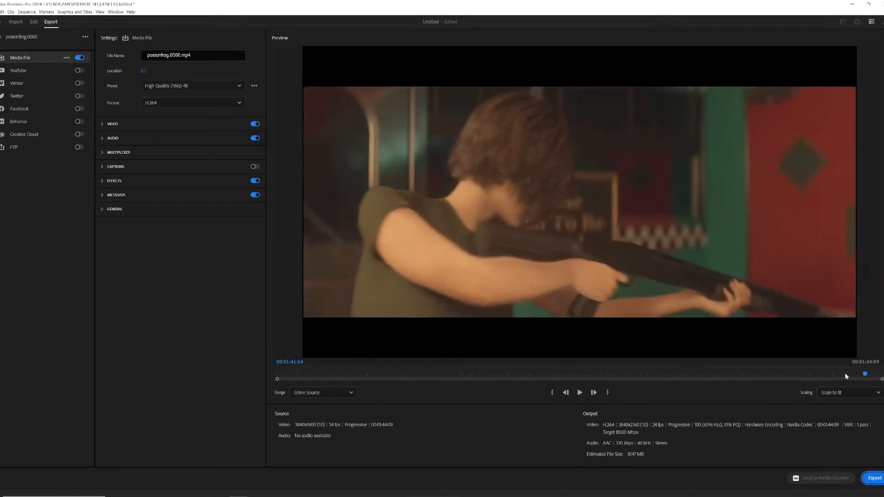
pyautogui.click(853, 373)
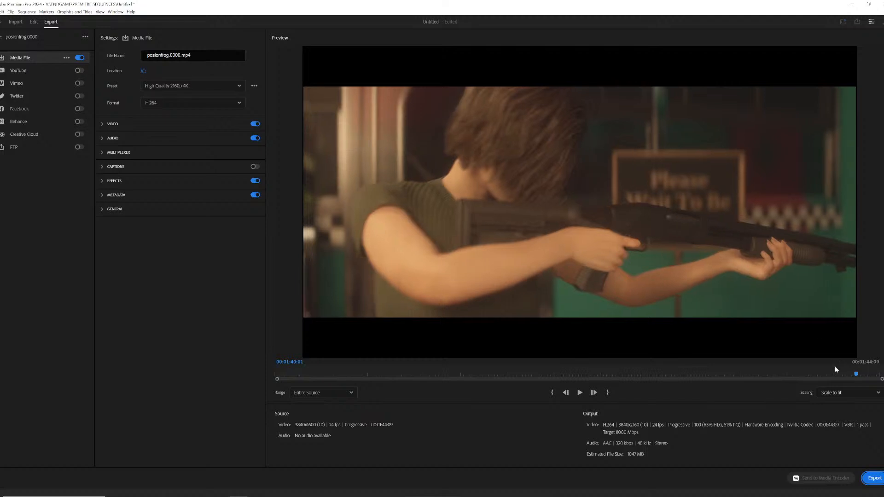
pyautogui.press('space')
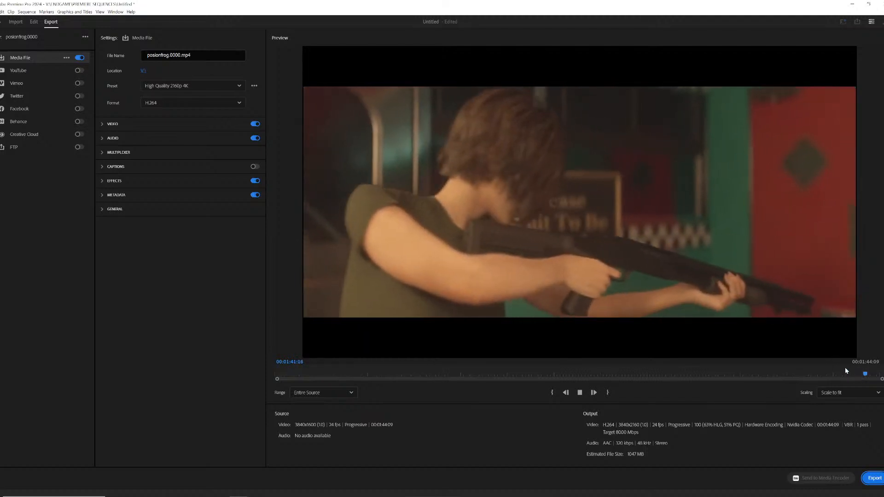
pyautogui.press('space')
pyautogui.press('space')
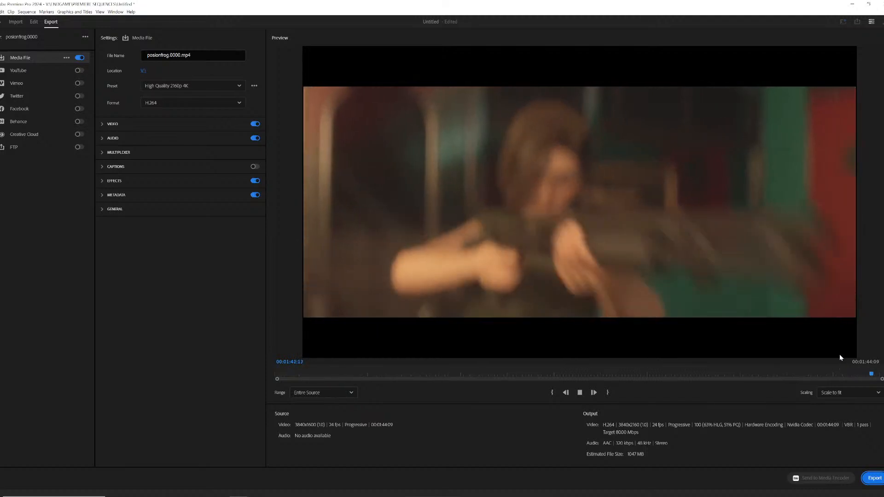
pyautogui.click(855, 375)
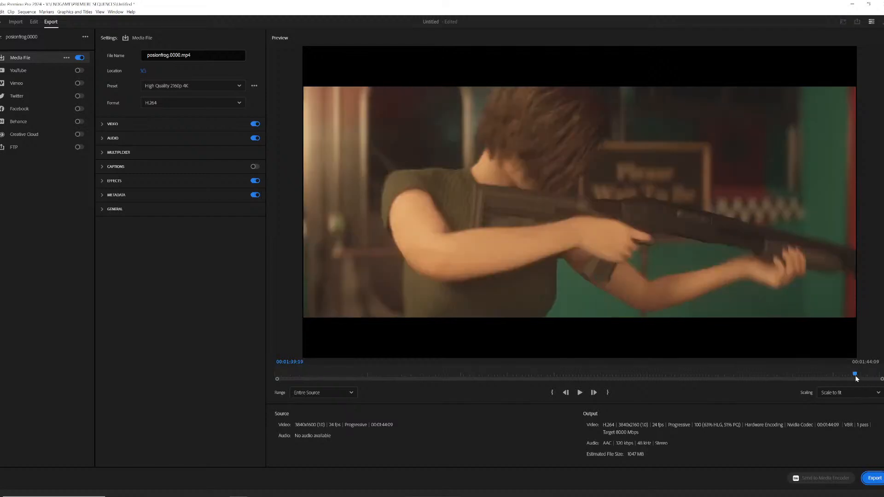
pyautogui.press('space')
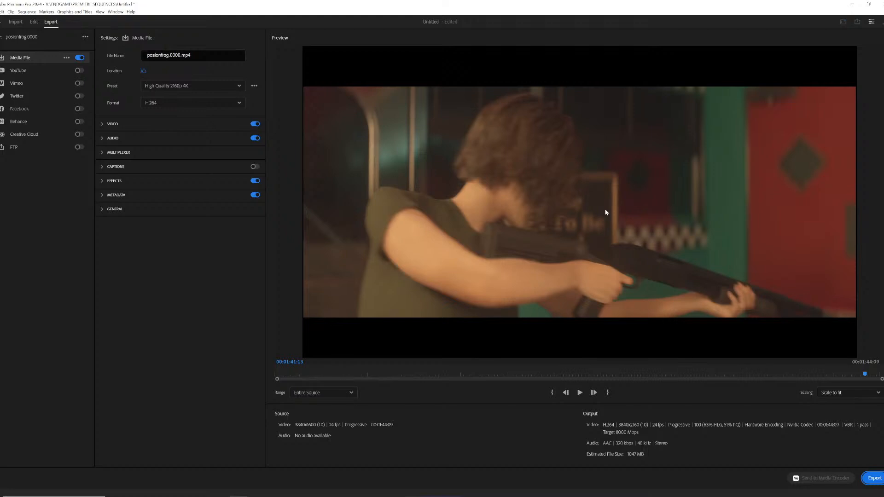
# - Replay the shotgun shot repeatedly from about 00:01:40:02 in the export preview to examine the turn toward the camera
pyautogui.click(848, 376)
pyautogui.press('space')
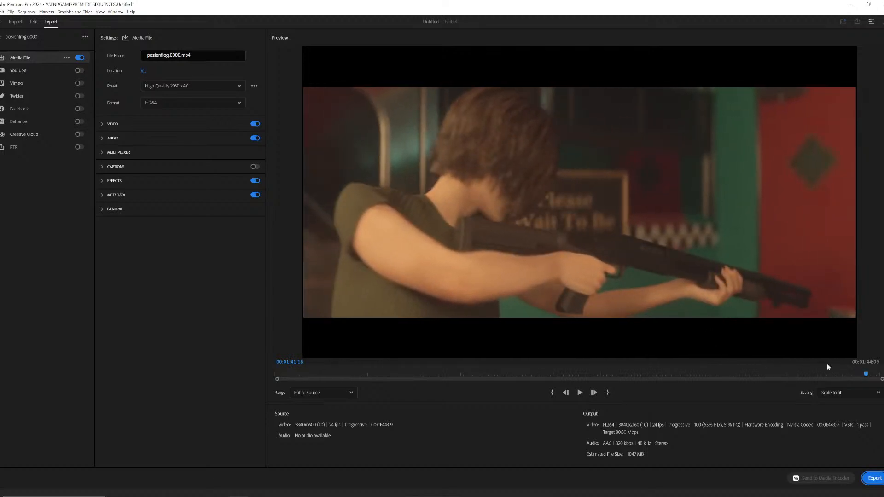
pyautogui.click(856, 374)
pyautogui.press('space')
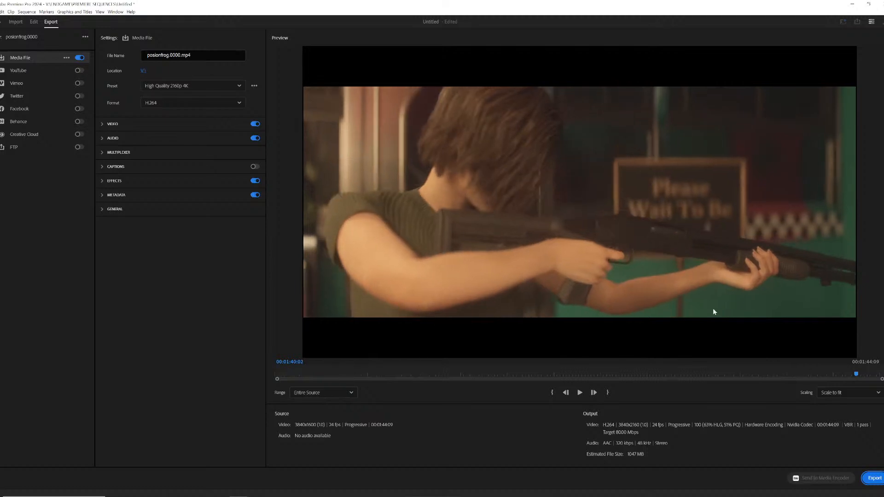
pyautogui.press('space')
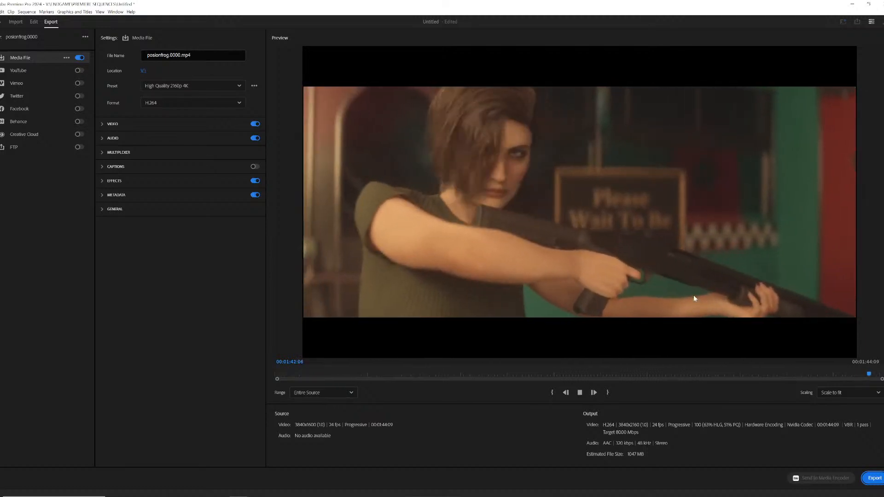
pyautogui.press('space')
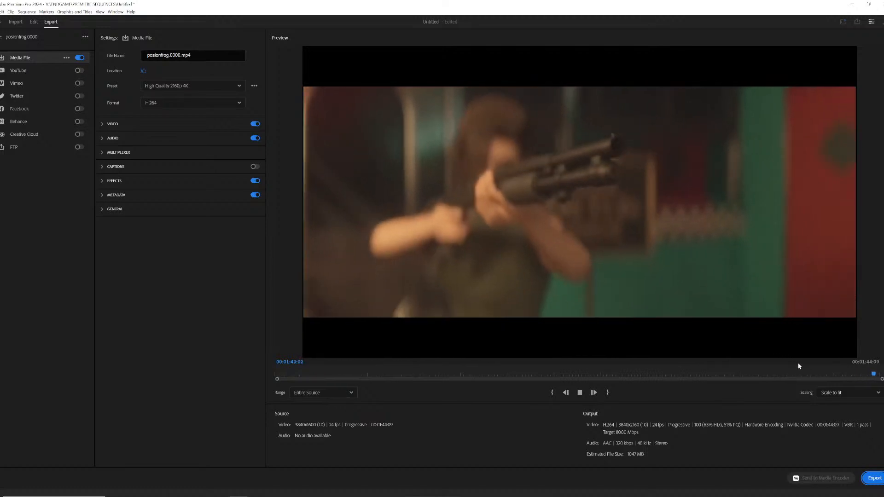
pyautogui.click(856, 373)
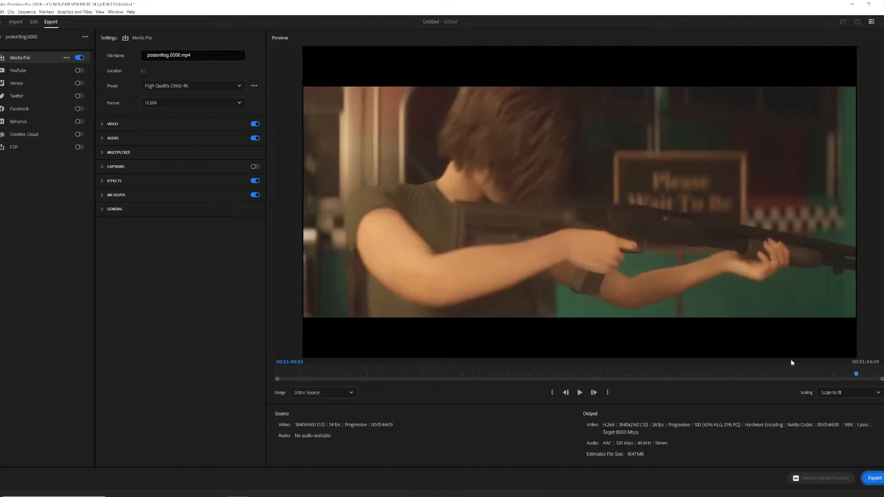
pyautogui.press('space')
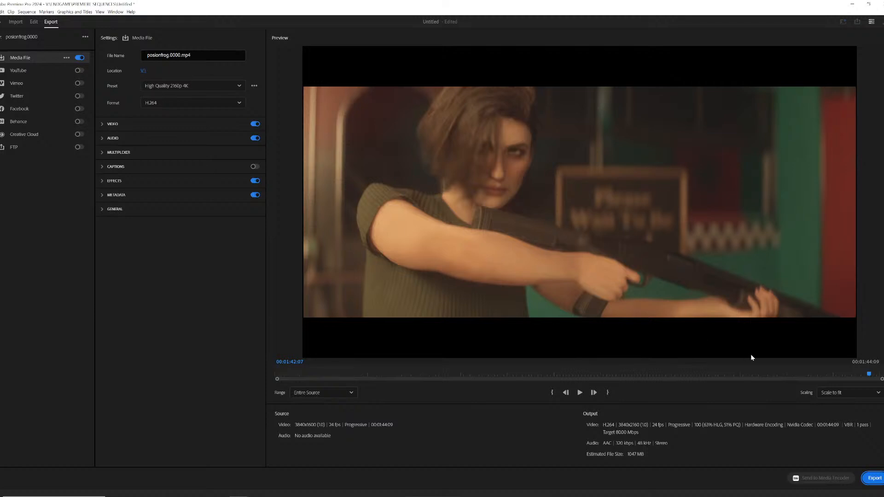
# - Replay the shot from 00:01:38:18 to check how the character raises the shotgun and holds it through the turn
pyautogui.click(849, 375)
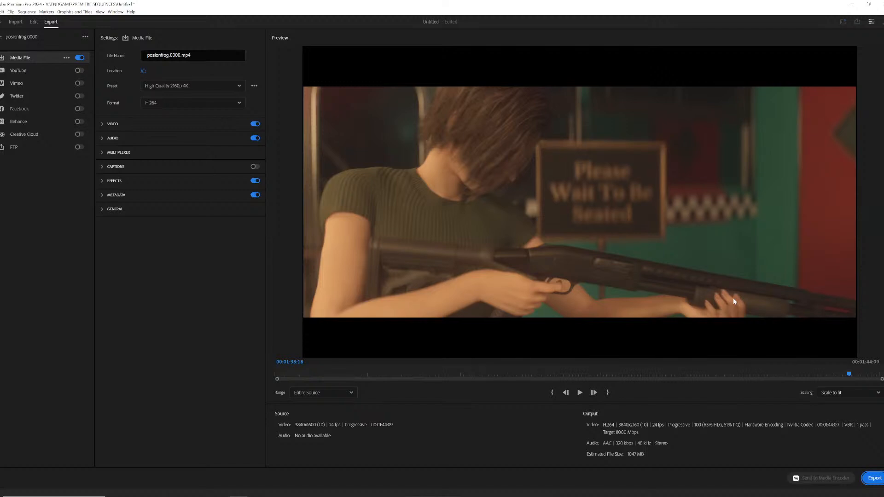
pyautogui.press('space')
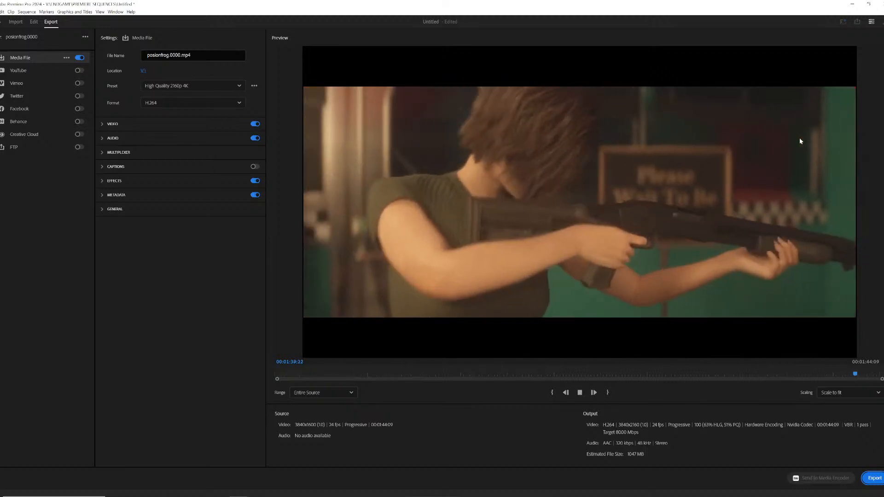
pyautogui.press('space')
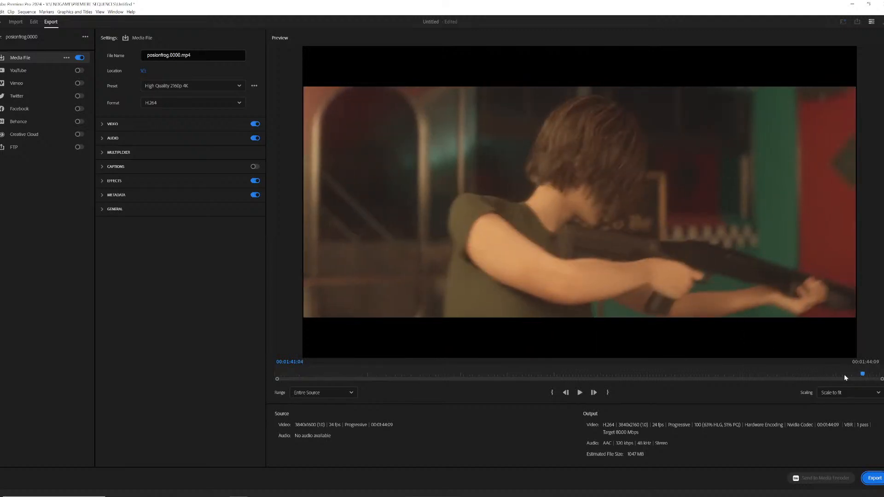
pyautogui.click(852, 375)
pyautogui.press('space')
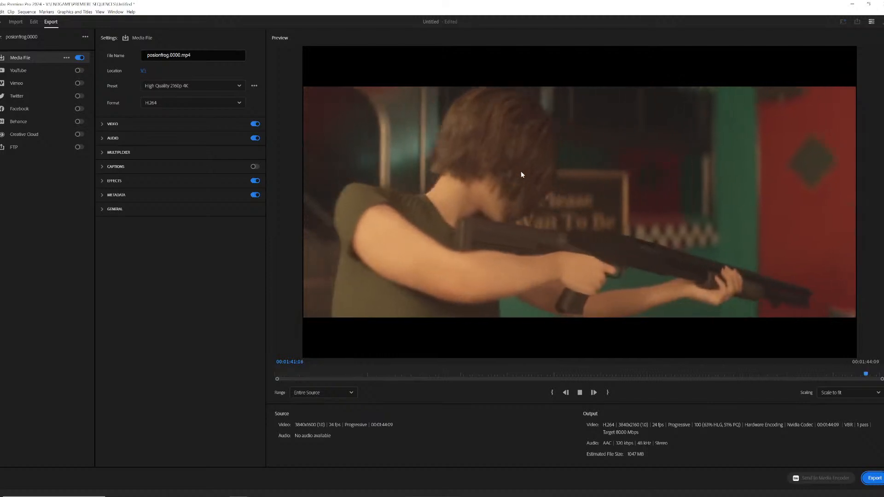
pyautogui.press('space')
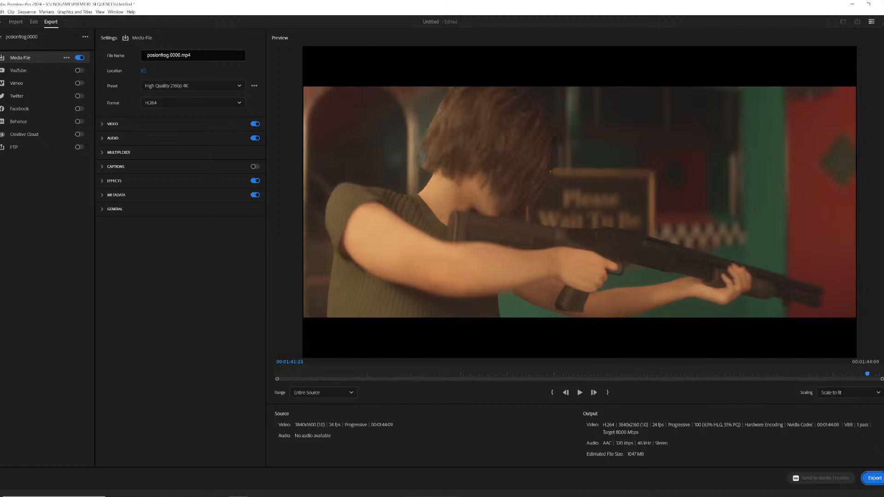
# - Play the shot from 00:01:40:13 onward twice to examine the look toward the camera and the aiming pose
pyautogui.click(859, 373)
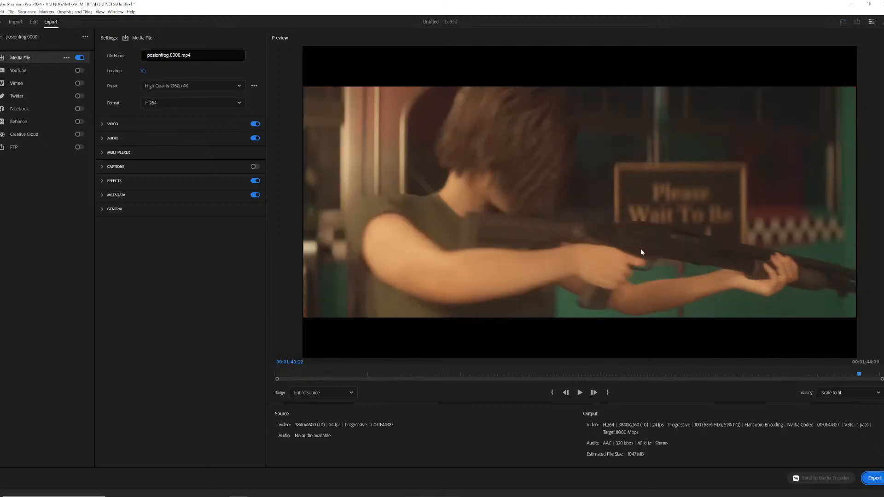
pyautogui.press('space')
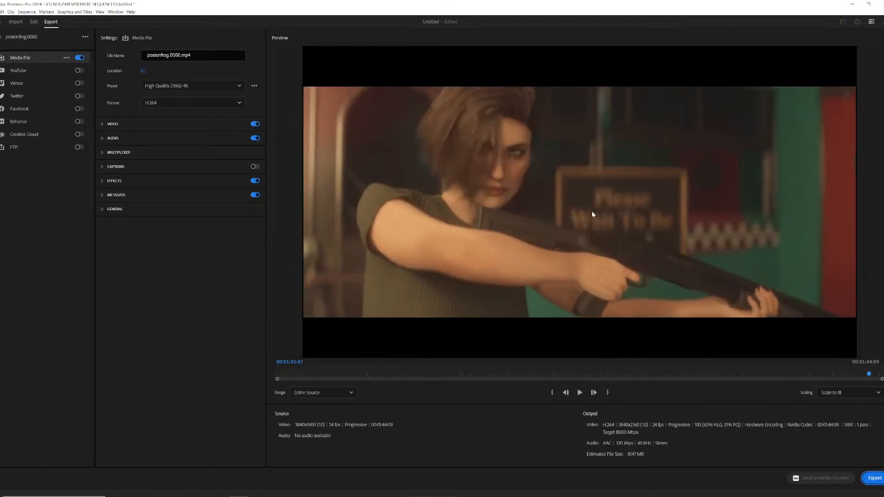
pyautogui.press('space')
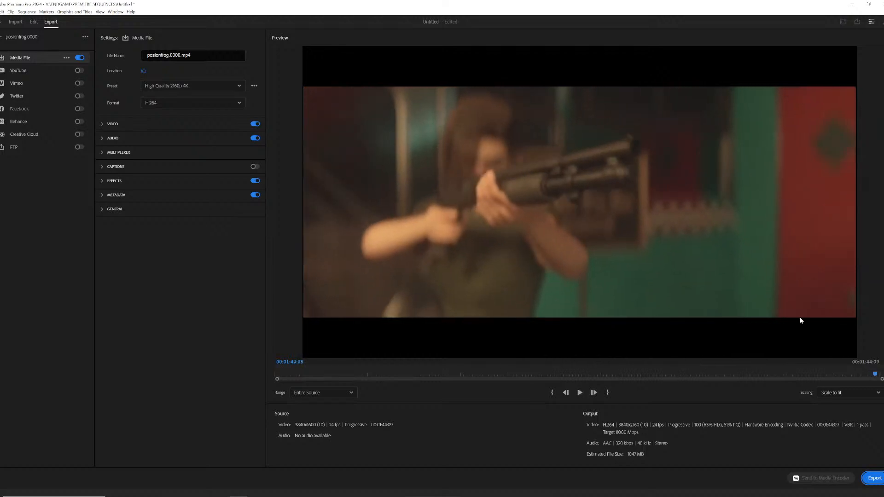
pyautogui.click(860, 377)
pyautogui.press('space')
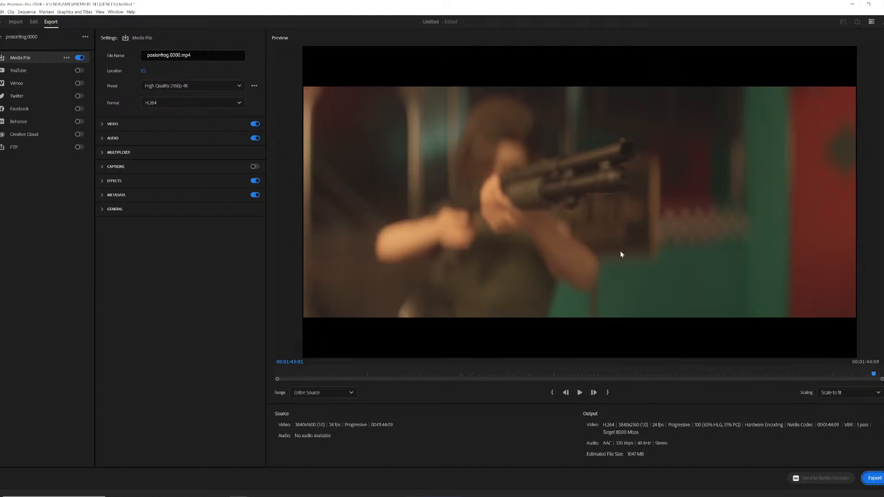
pyautogui.press('space')
# - Rewatch the shot from 00:01:38:11 and again from 00:01:40:04 to examine the hair and arm motion
pyautogui.click(841, 373)
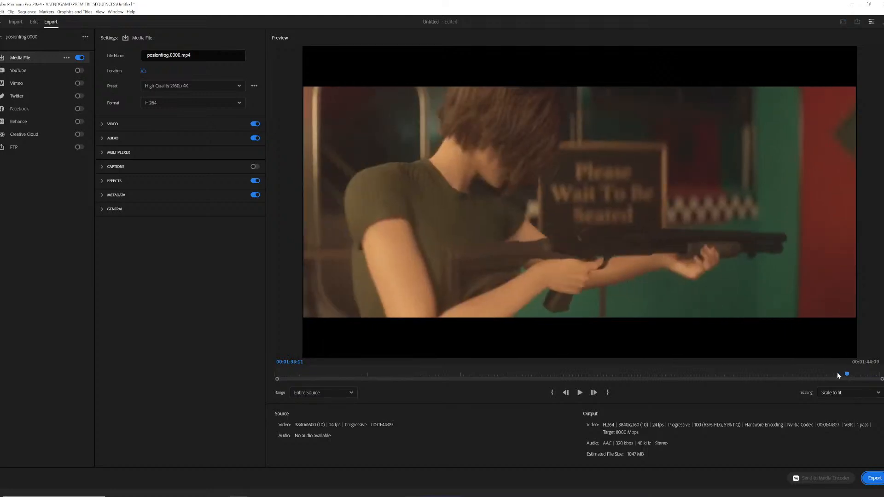
pyautogui.press('space')
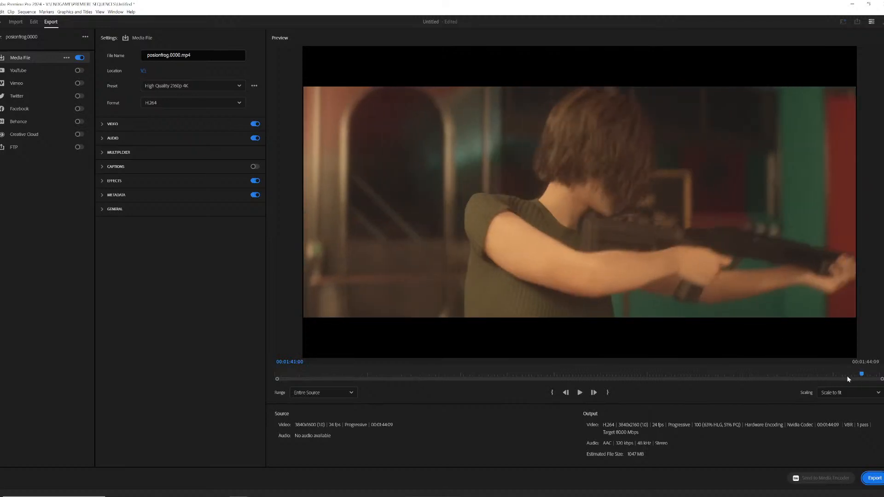
pyautogui.click(847, 378)
pyautogui.press('space')
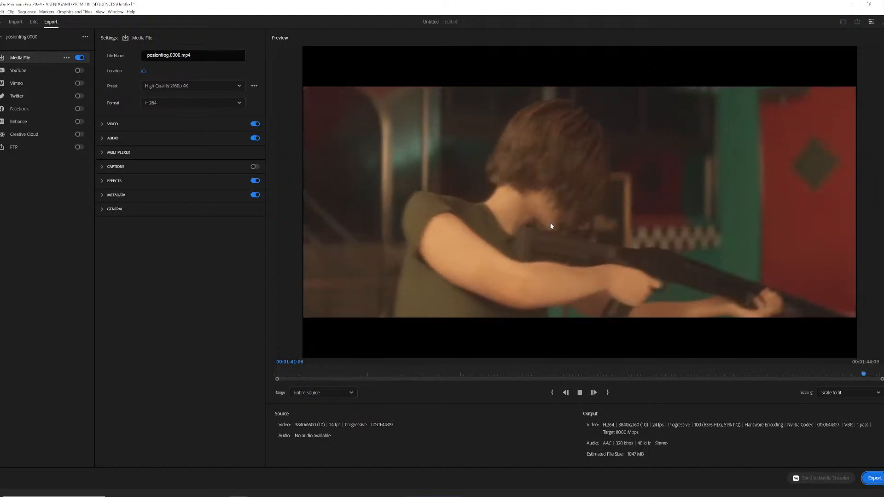
pyautogui.press('space')
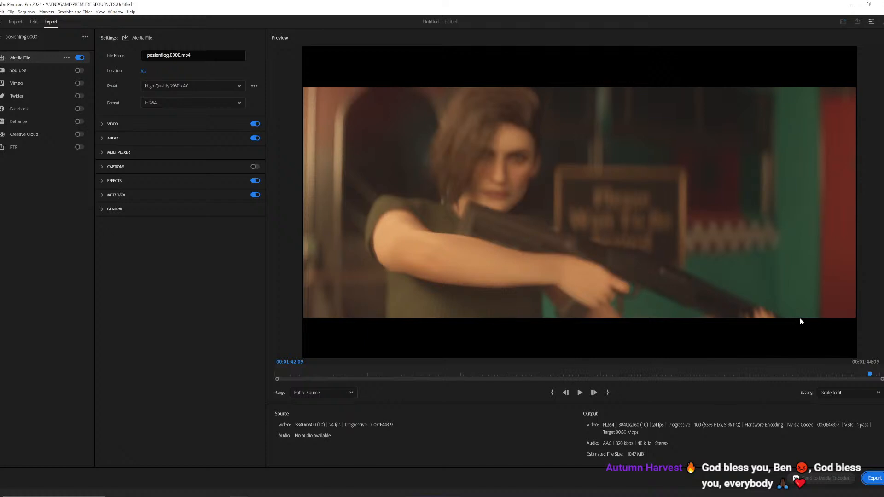
pyautogui.moveTo(871, 371); pyautogui.dragTo(852, 373)
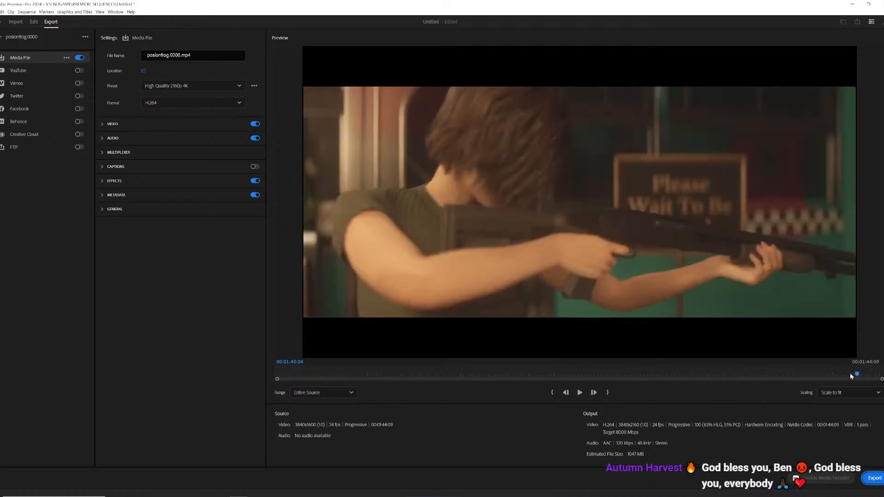
pyautogui.press('space')
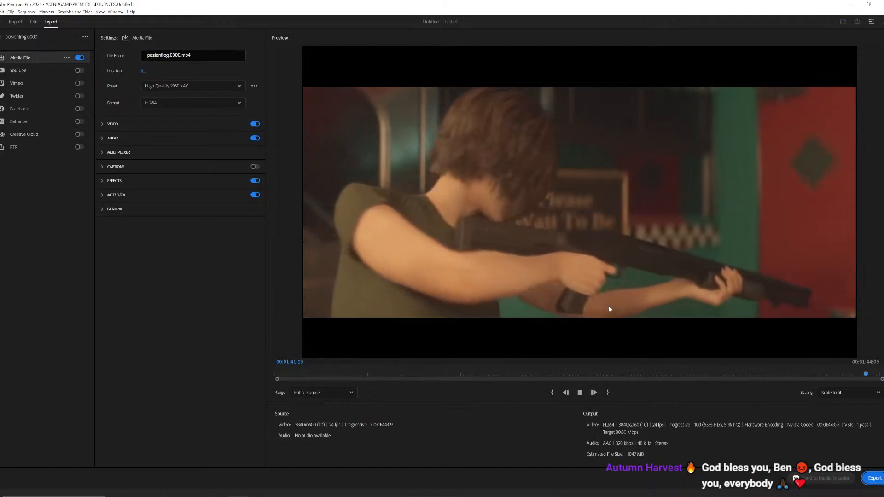
# - Review the move from 00:01:39:11 through the aiming pose once more and scrub back to 00:01:39:19
pyautogui.click(853, 373)
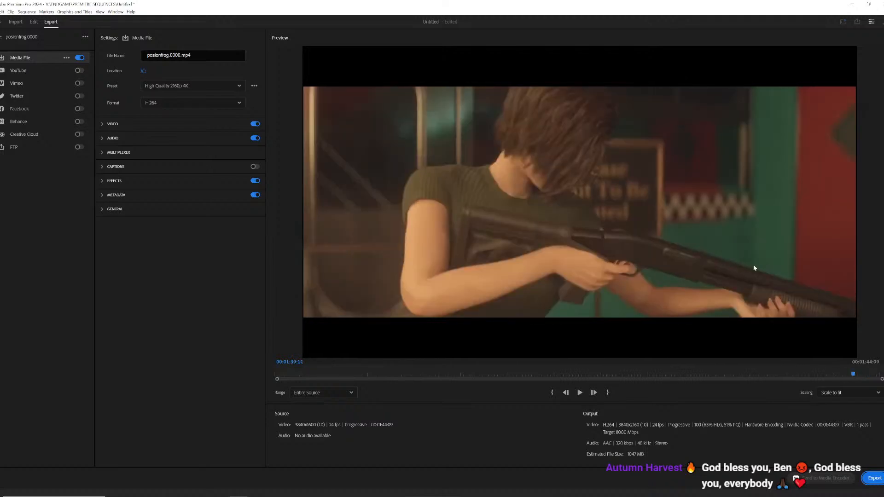
pyautogui.press('space')
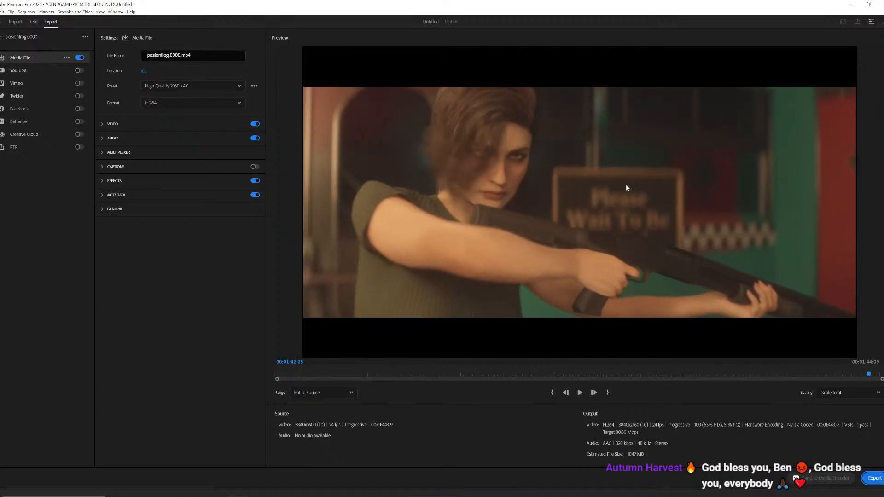
pyautogui.press('space')
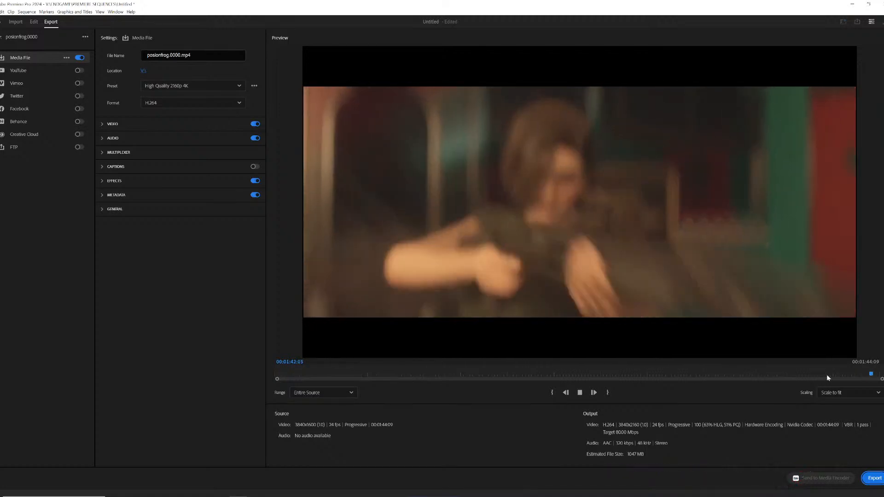
pyautogui.click(844, 373)
pyautogui.press('space')
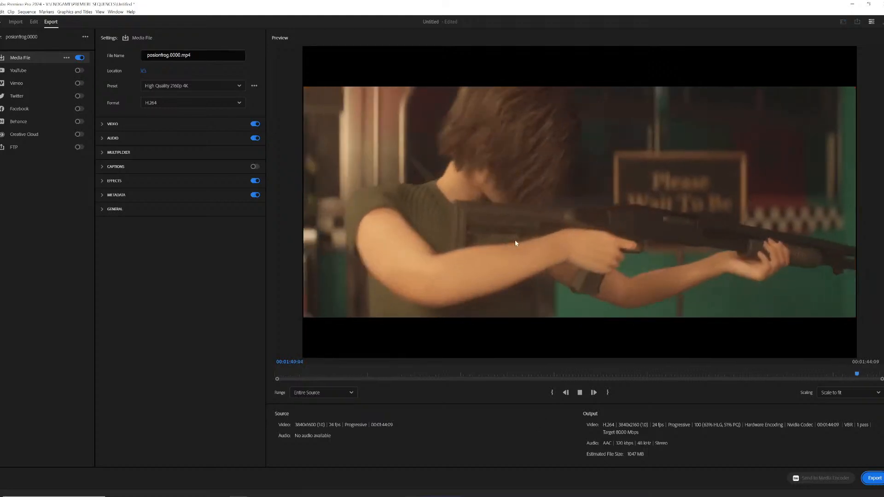
pyautogui.press('space')
pyautogui.press('space')
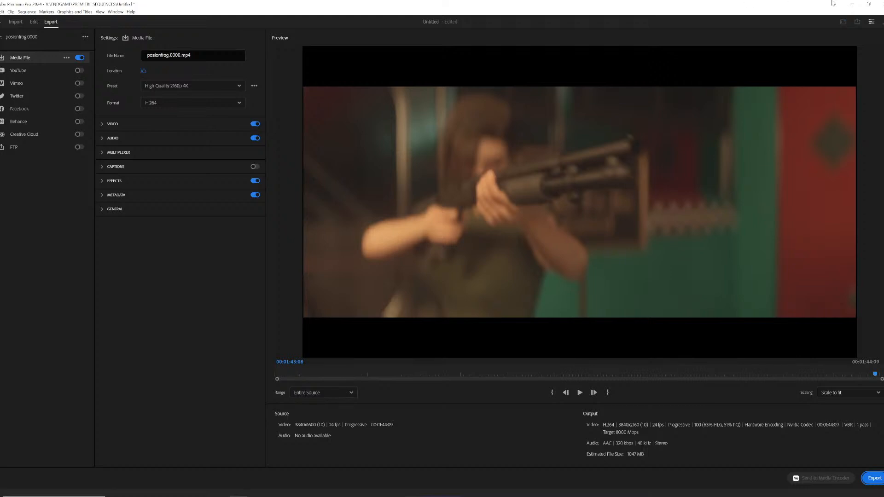
pyautogui.moveTo(874, 374); pyautogui.dragTo(855, 368)
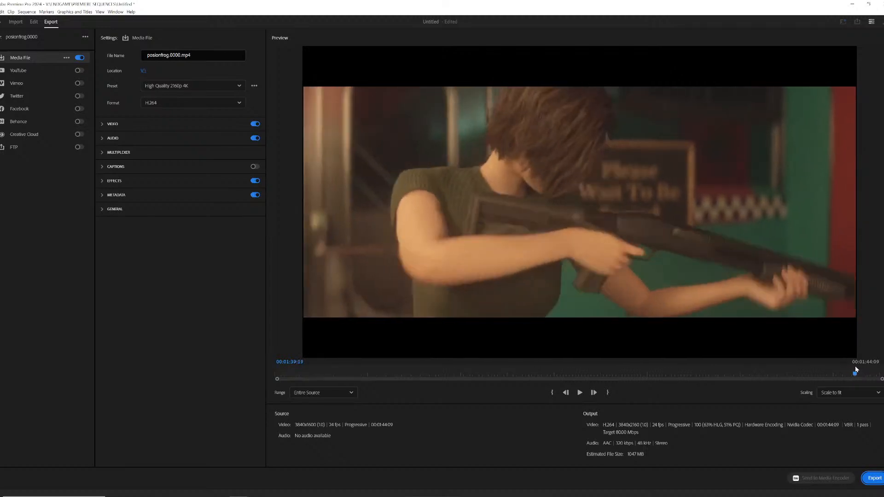
# - Quit Premiere Pro without saving the changes to the untitled project
pyautogui.click(881, 4)
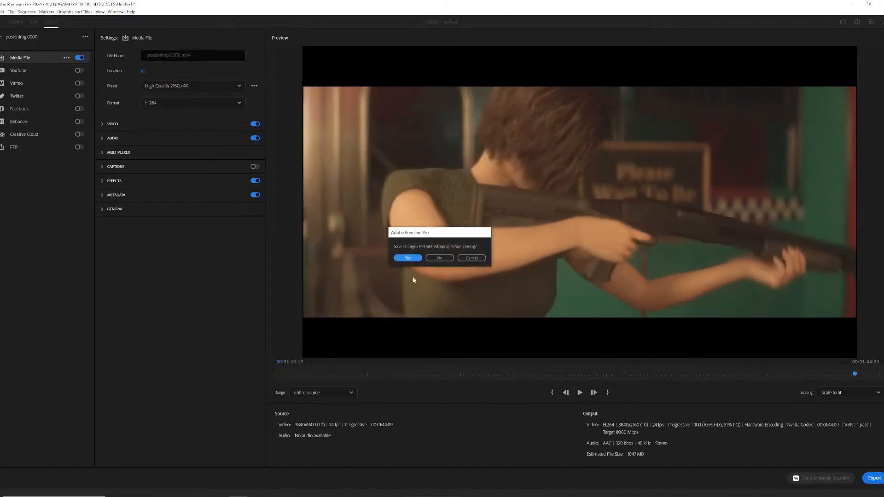
pyautogui.click(439, 258)
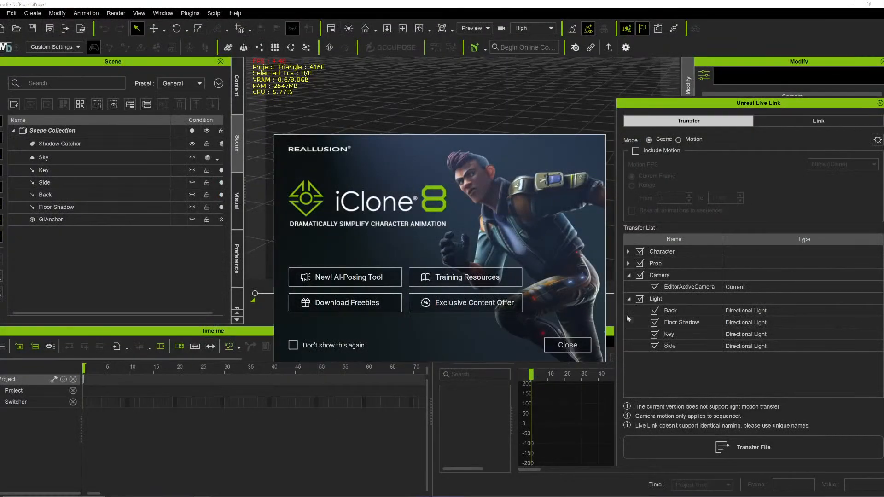
# - In iClone, dismiss the welcome screen and close the Unreal Live Link window
pyautogui.click(565, 346)
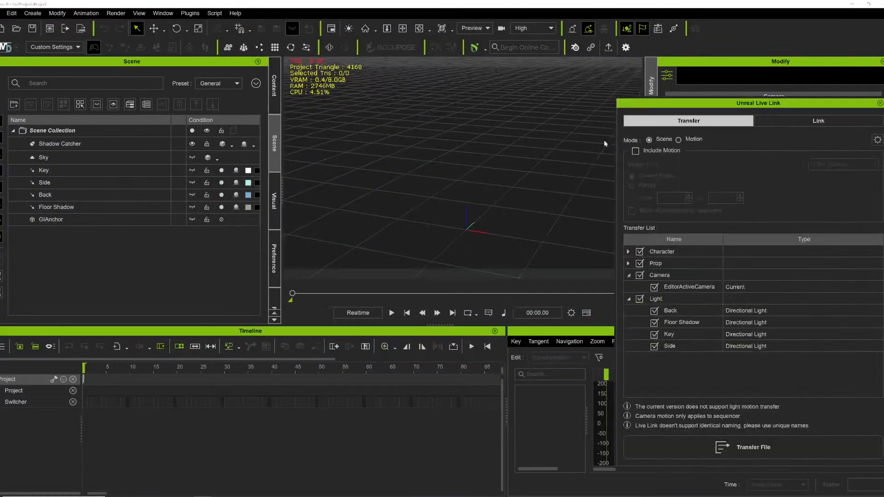
pyautogui.click(880, 103)
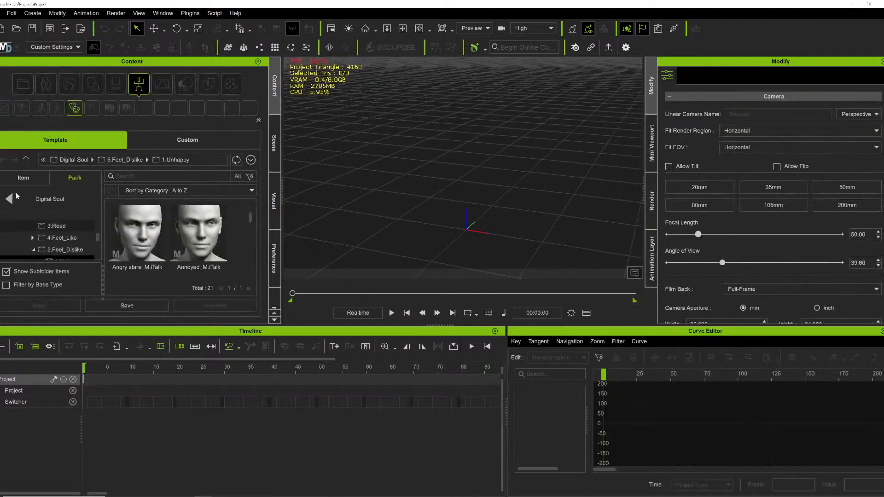
# - Leave the Digital Soul pack and open the Characters pack in the actor library
pyautogui.click(13, 200)
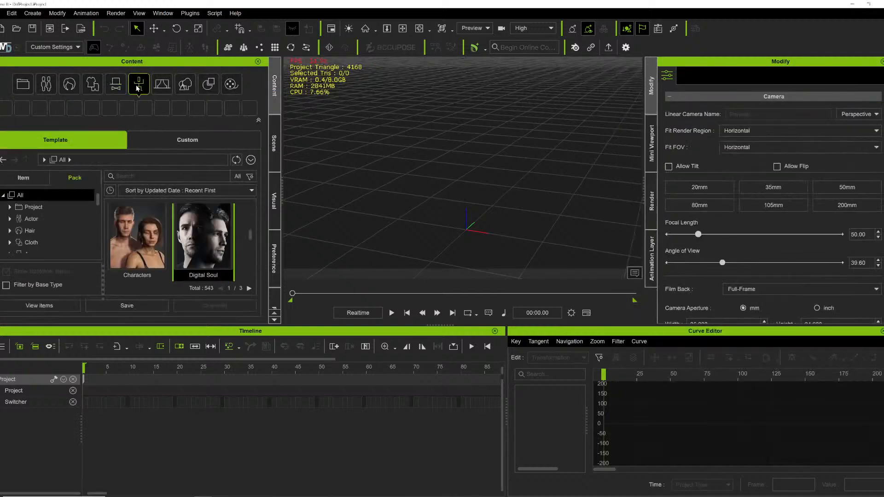
pyautogui.click(31, 200)
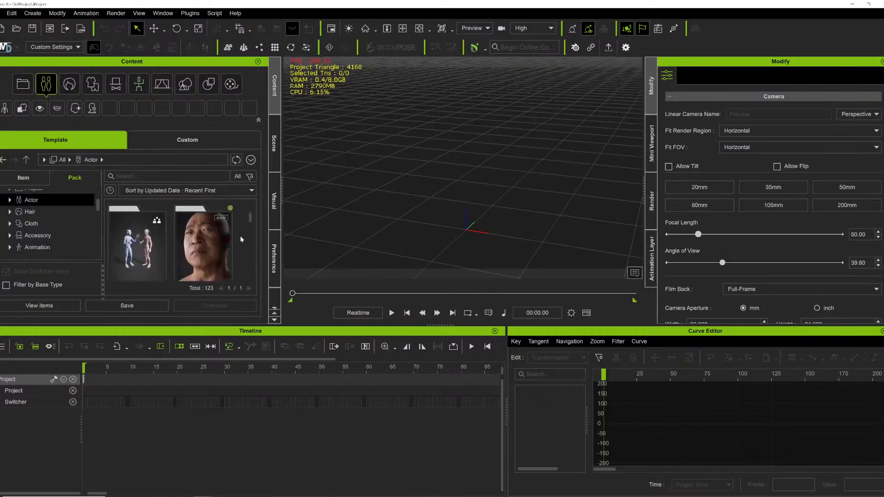
pyautogui.scroll(-3, 244, 226)
pyautogui.scroll(-1, 177, 261)
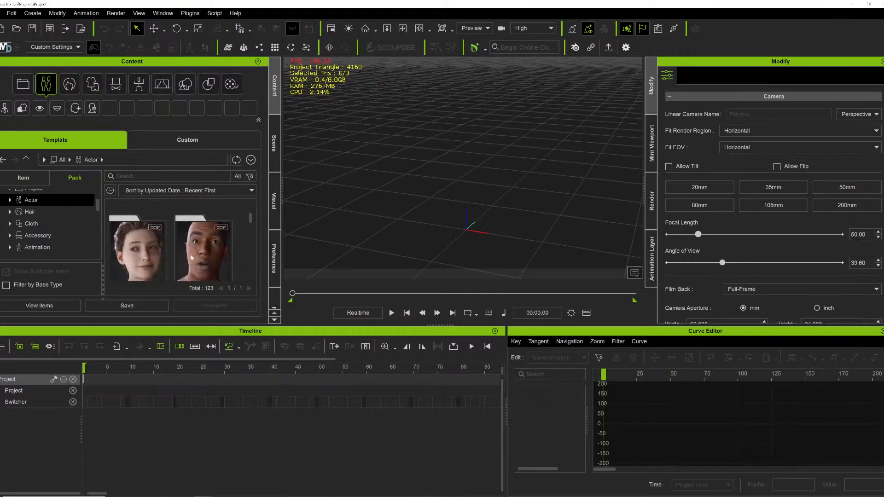
pyautogui.scroll(-1, 191, 257)
pyautogui.scroll(-3, 194, 266)
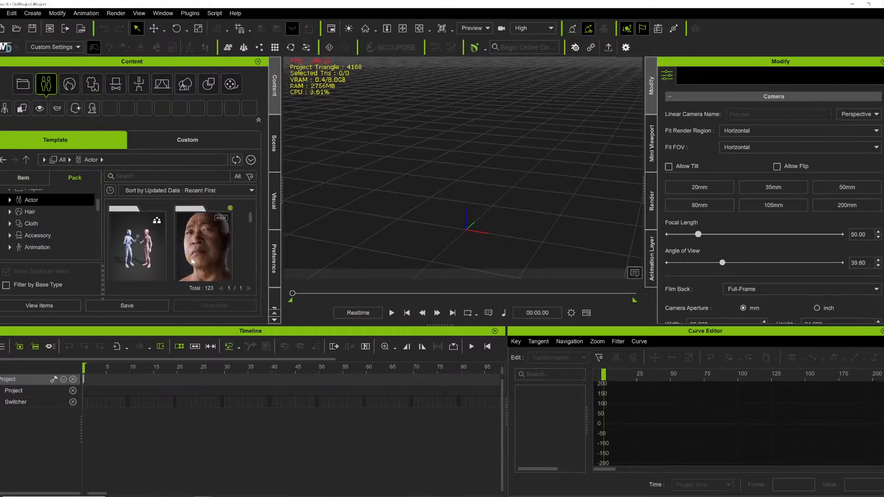
pyautogui.scroll(-2, 191, 264)
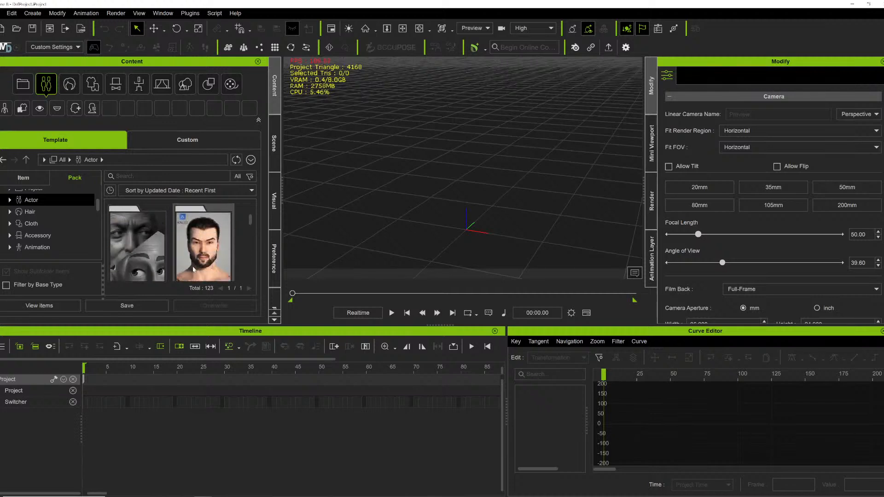
pyautogui.scroll(2, 193, 270)
pyautogui.scroll(-3, 188, 267)
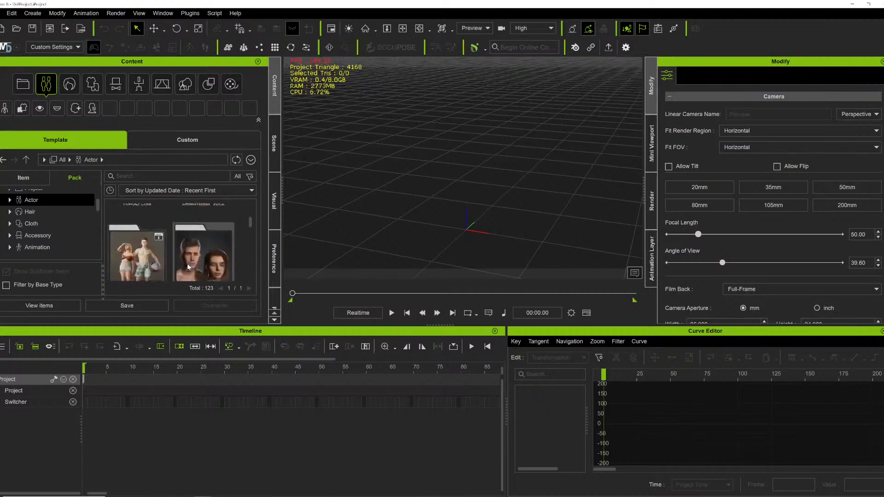
pyautogui.scroll(-3, 188, 267)
pyautogui.doubleClick(204, 230)
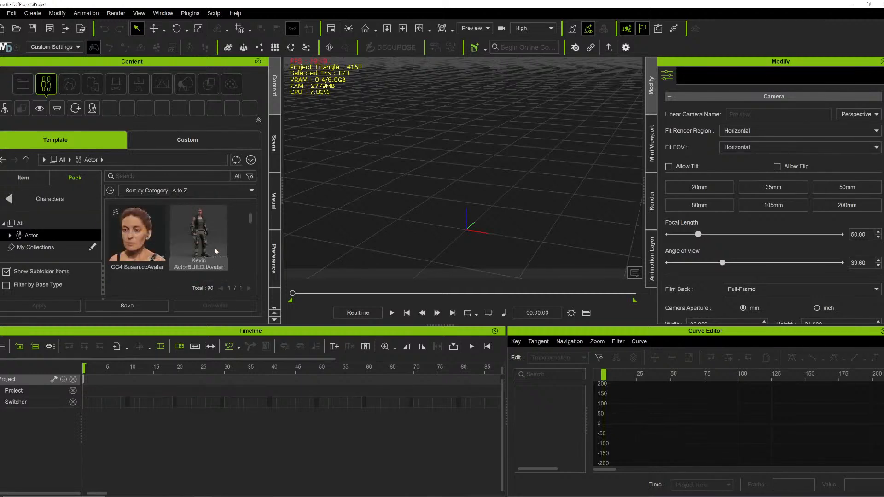
# - Load the CC4 Camila 2 avatar from the Characters pack into the scene
pyautogui.scroll(-1, 202, 262)
pyautogui.scroll(-1, 197, 269)
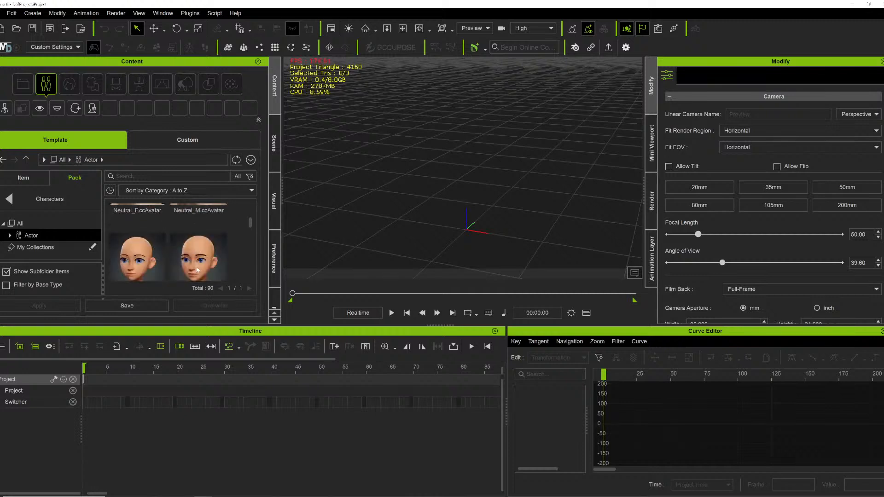
pyautogui.scroll(-1, 197, 268)
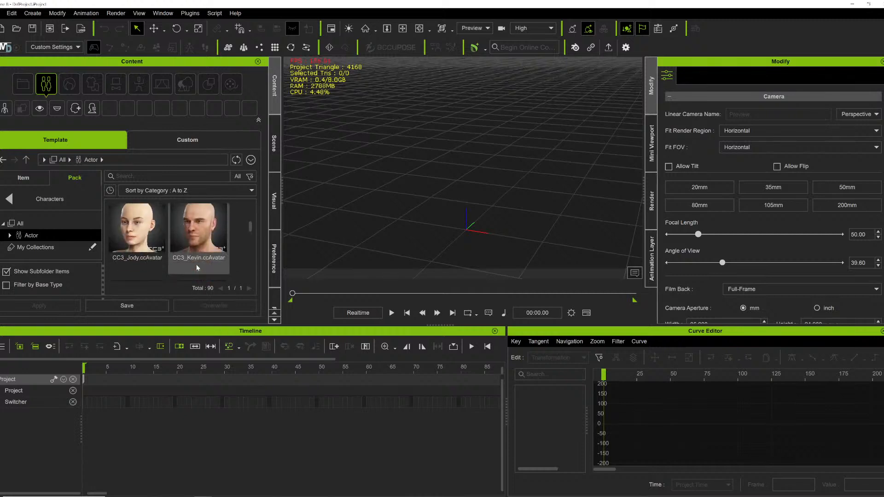
pyautogui.doubleClick(201, 240)
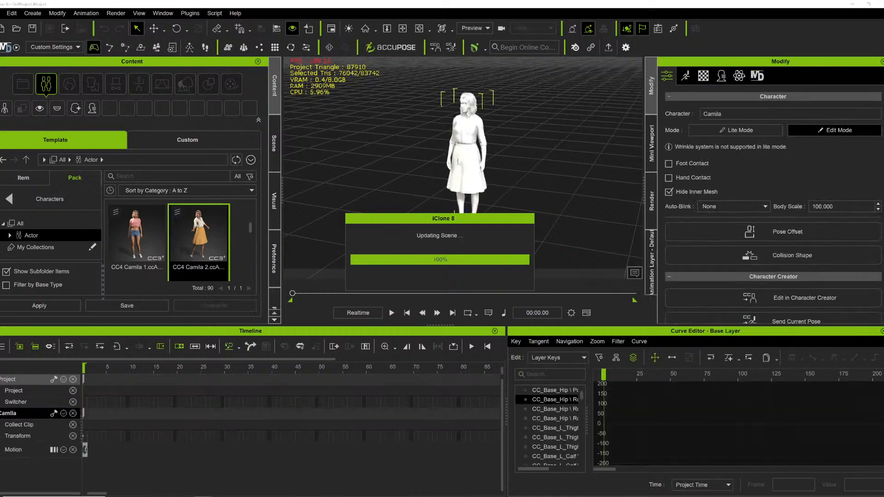
# - Look through the neighbouring avatars and examine Camila's hair and upper body from the front and at an angle
pyautogui.click(403, 28)
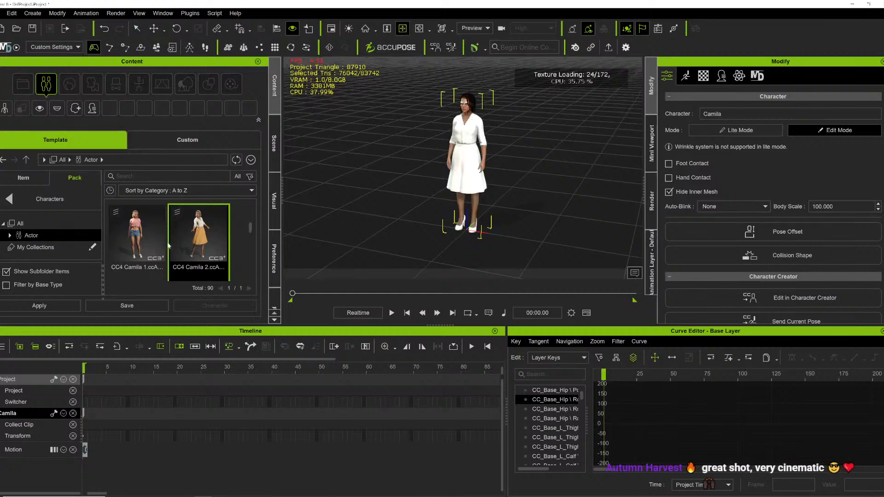
pyautogui.scroll(-2, 153, 246)
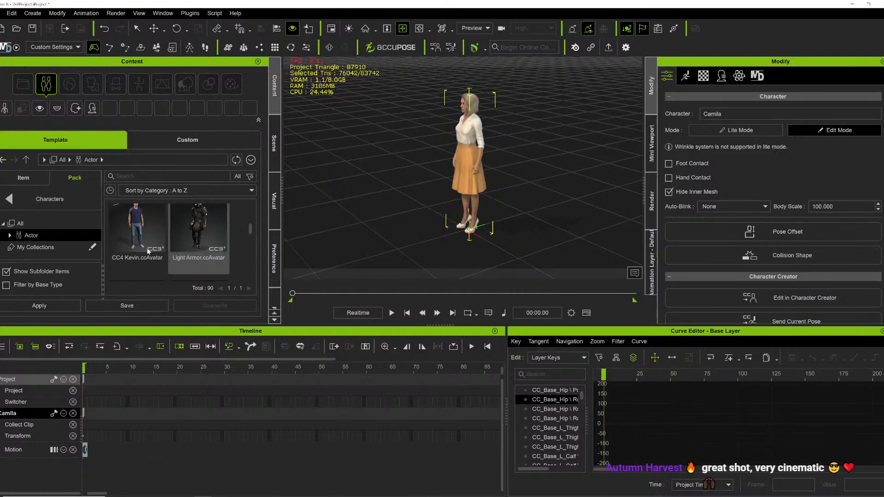
pyautogui.scroll(-1, 148, 251)
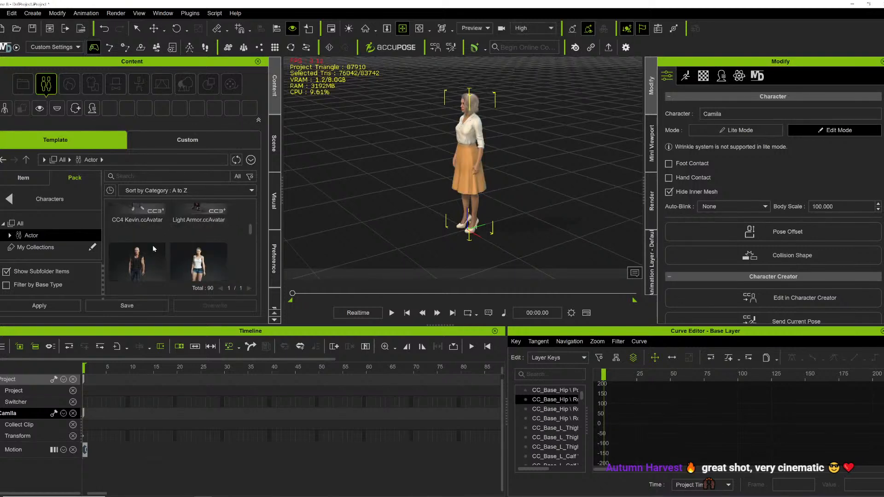
pyautogui.scroll(-1, 168, 250)
pyautogui.scroll(2, 156, 246)
pyautogui.moveTo(414, 152); pyautogui.dragTo(490, 164, button='right')
pyautogui.moveTo(491, 165); pyautogui.dragTo(497, 190, button='middle')
pyautogui.scroll(4, 429, 185)
pyautogui.moveTo(422, 187); pyautogui.dragTo(412, 199, button='middle')
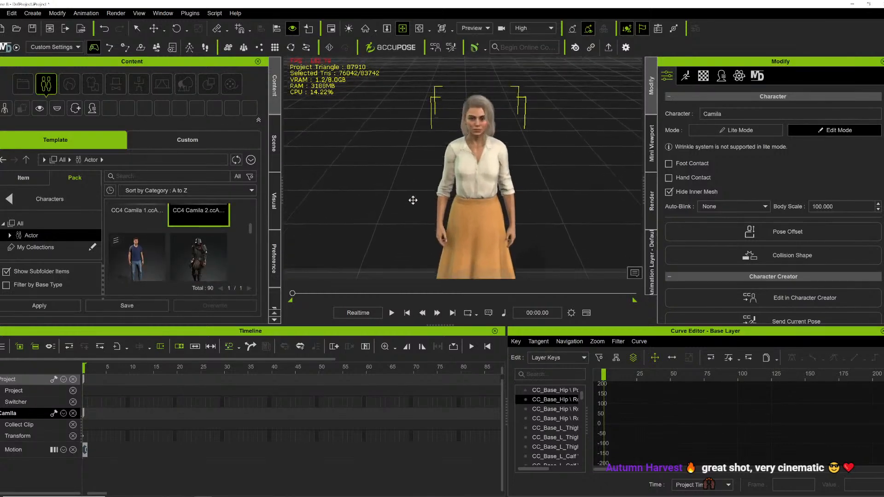
pyautogui.moveTo(412, 199); pyautogui.dragTo(320, 162, button='right')
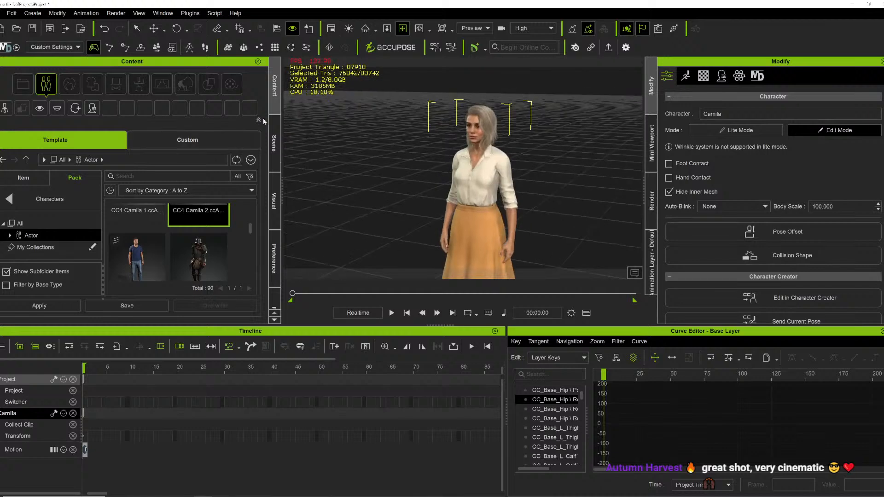
# - Leave the Characters pack and open the Bank Heist pack in the animation library
pyautogui.click(8, 199)
pyautogui.click(137, 88)
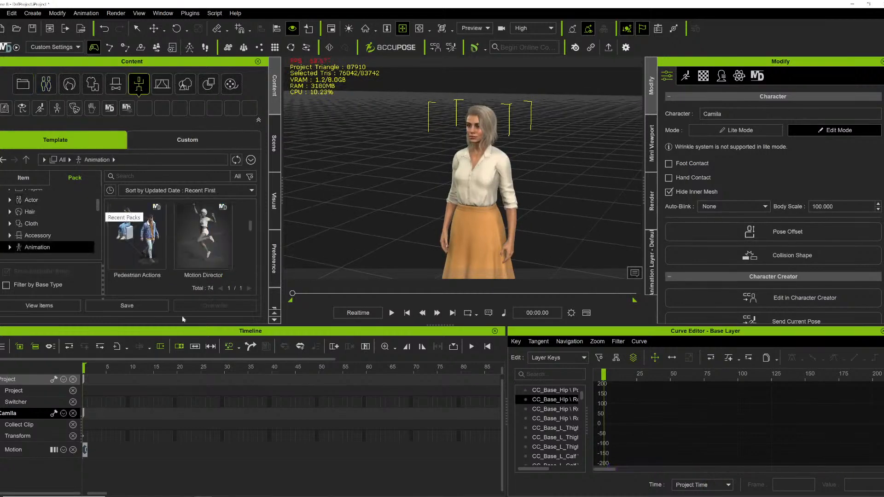
pyautogui.scroll(-3, 213, 252)
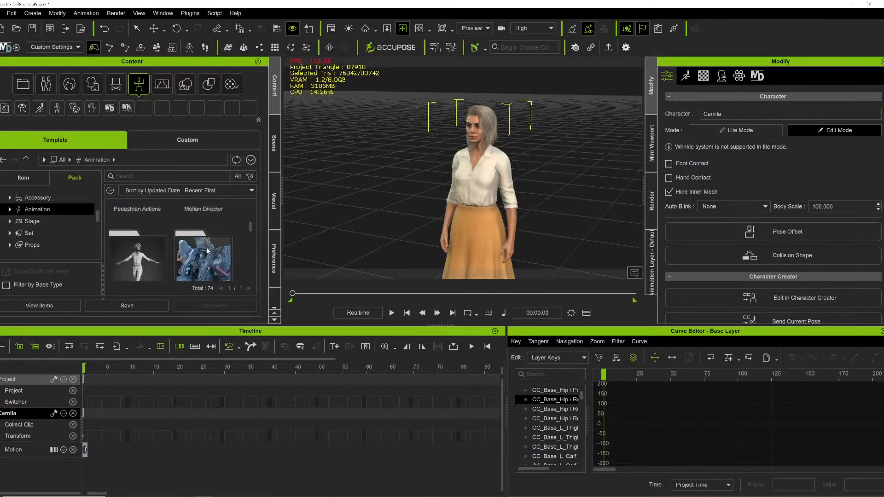
pyautogui.scroll(8, 213, 251)
pyautogui.scroll(8, 214, 252)
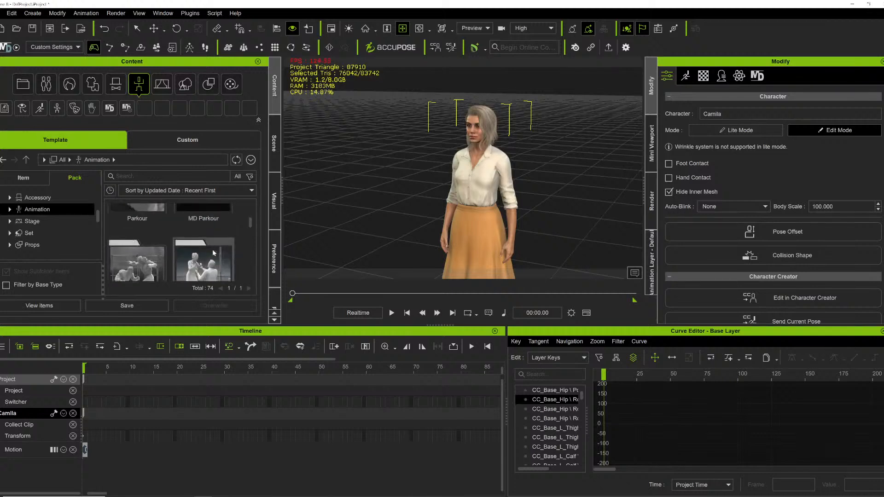
pyautogui.scroll(5, 198, 255)
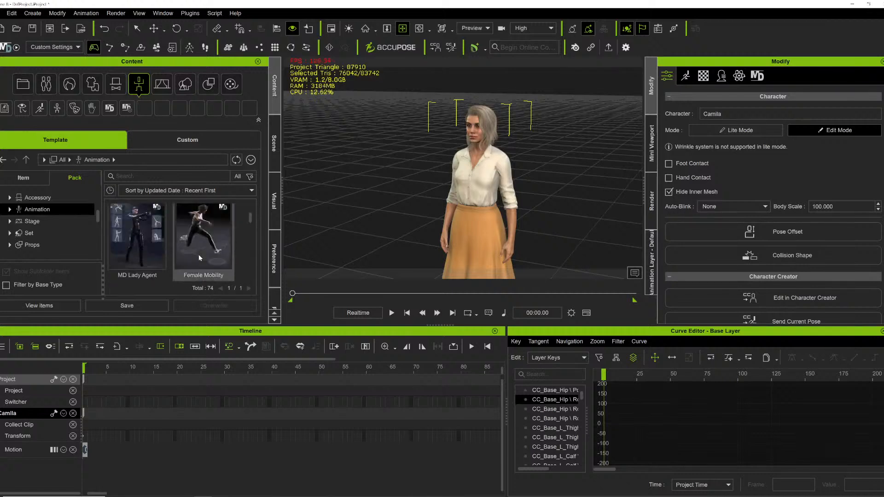
pyautogui.scroll(-5, 198, 255)
pyautogui.scroll(-5, 196, 260)
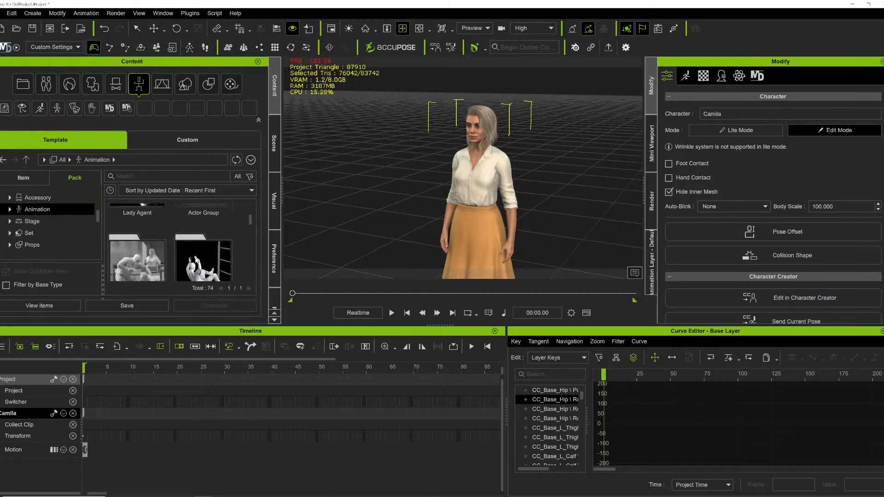
pyautogui.doubleClick(134, 243)
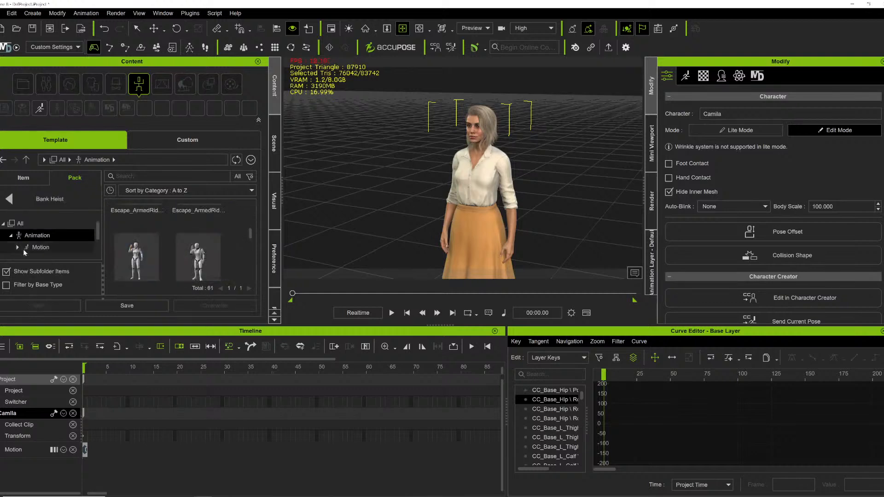
# - Show the motions in the Stick-Up folder of Studio Mocap-Bank Heist
pyautogui.click(18, 247)
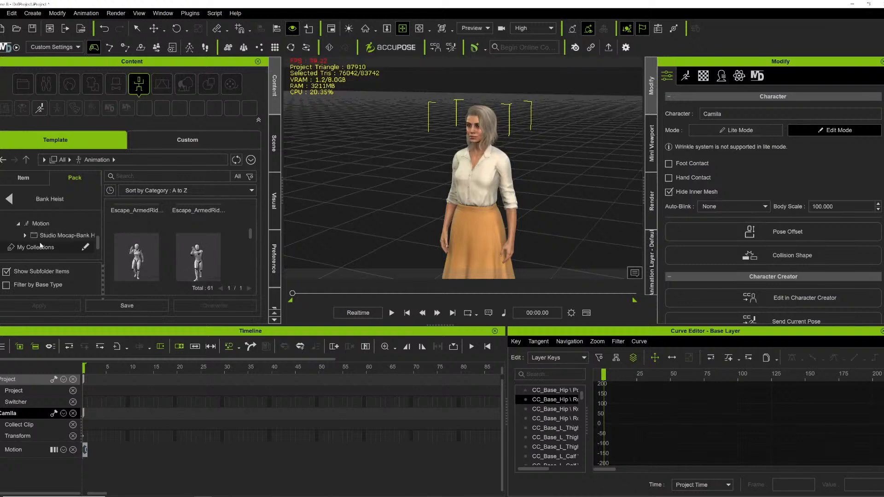
pyautogui.scroll(-1, 38, 236)
pyautogui.scroll(-3, 44, 239)
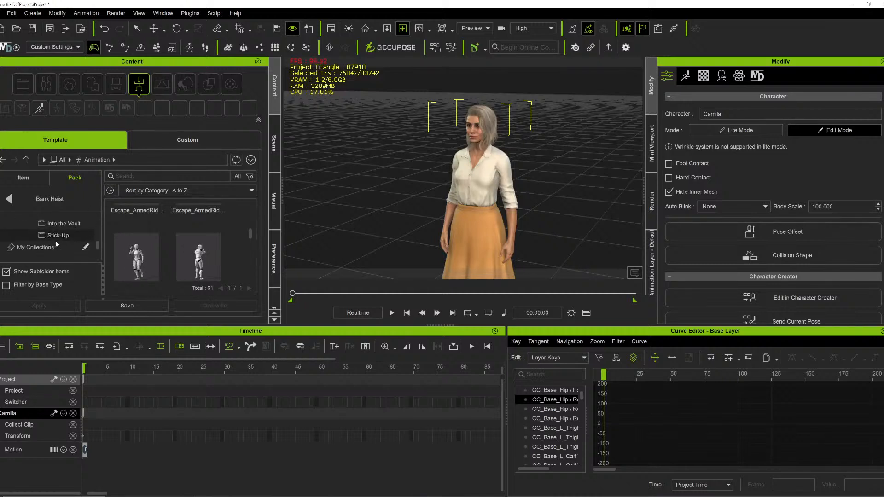
pyautogui.click(54, 235)
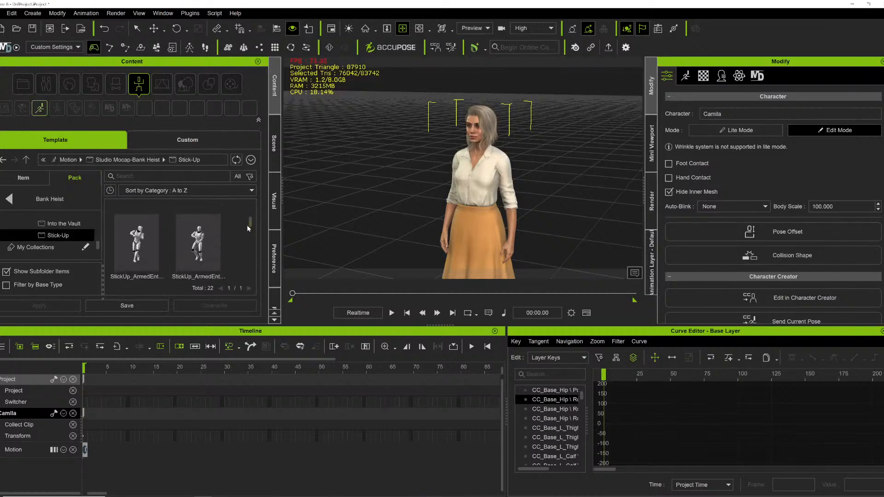
# - Apply the StickUp_SitHandsUpToFloor_F motion to Camila
pyautogui.scroll(-5, 248, 240)
pyautogui.scroll(-2, 249, 276)
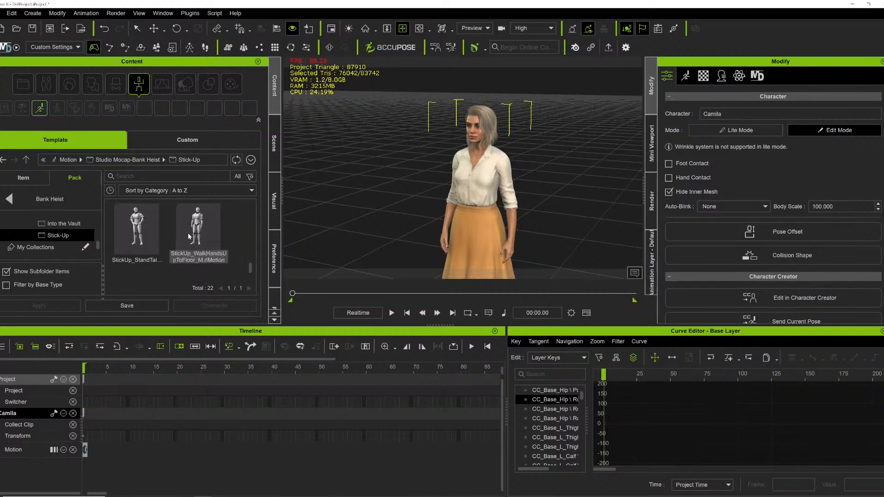
pyautogui.scroll(1, 202, 232)
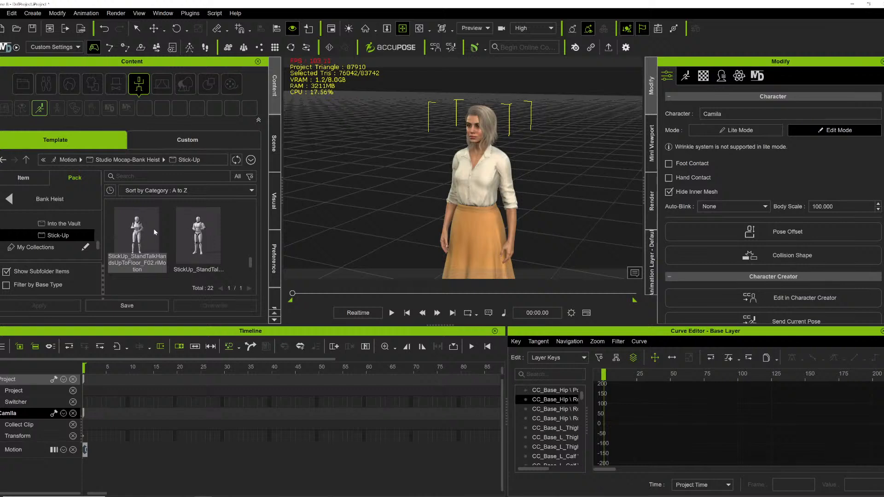
pyautogui.scroll(1, 153, 228)
pyautogui.scroll(1, 166, 231)
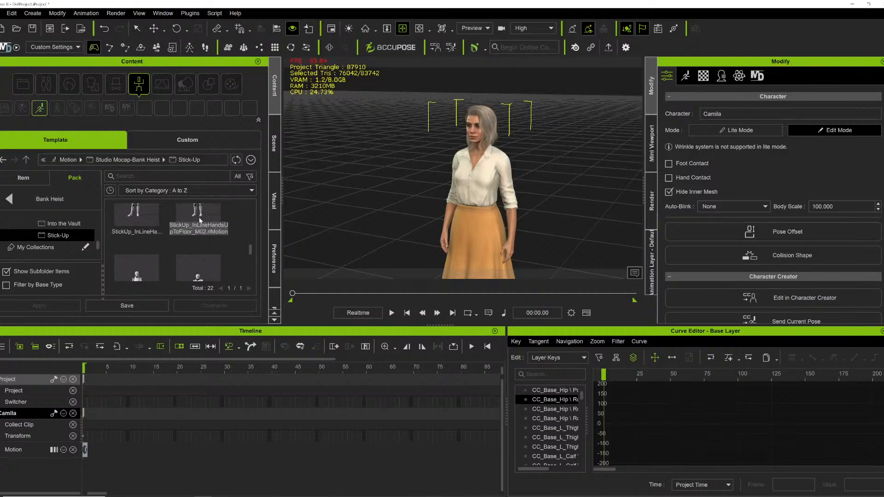
pyautogui.scroll(-1, 138, 254)
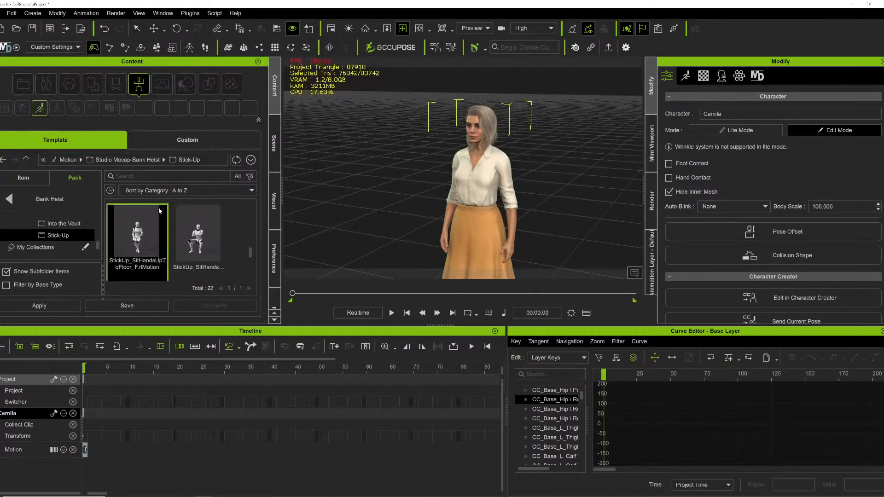
pyautogui.moveTo(140, 239); pyautogui.dragTo(504, 247)
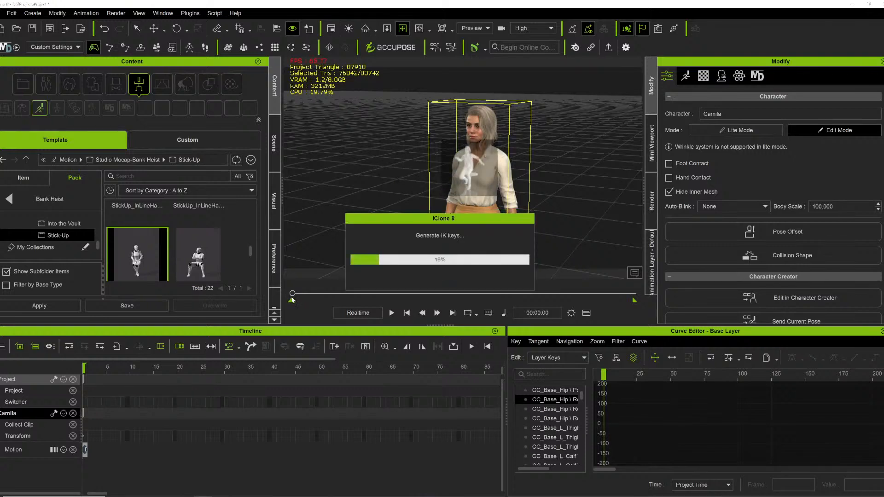
# - Play the applied motion from around its midpoint and skip ahead to where Camila gets down on the floor
pyautogui.moveTo(292, 295); pyautogui.dragTo(441, 293)
pyautogui.press('space')
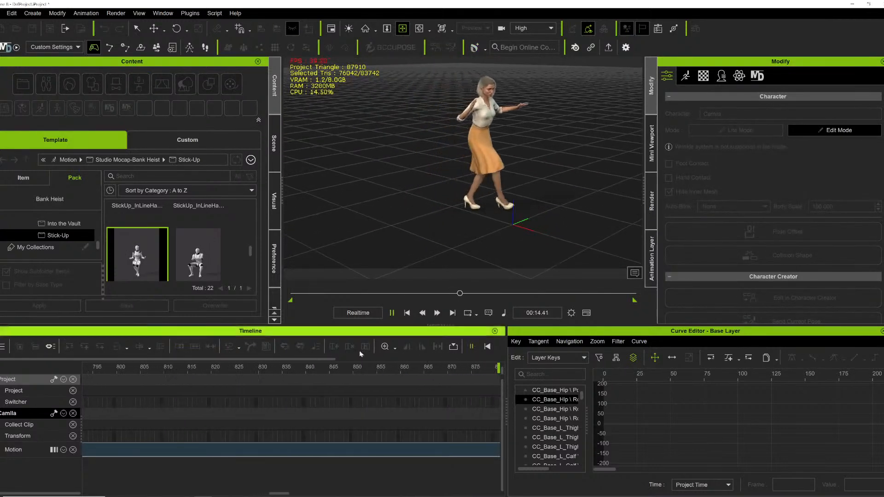
pyautogui.press('space')
pyautogui.moveTo(329, 495); pyautogui.dragTo(403, 486)
pyautogui.press('space')
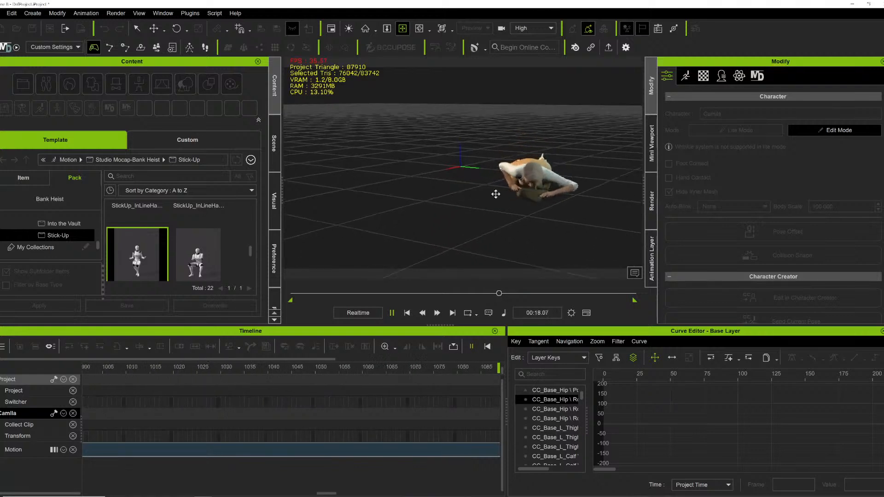
# - Examine Camila's hair, hands and forearms up close while she lies on the floor, and stop playback at 00:23.57
pyautogui.scroll(4, 458, 201)
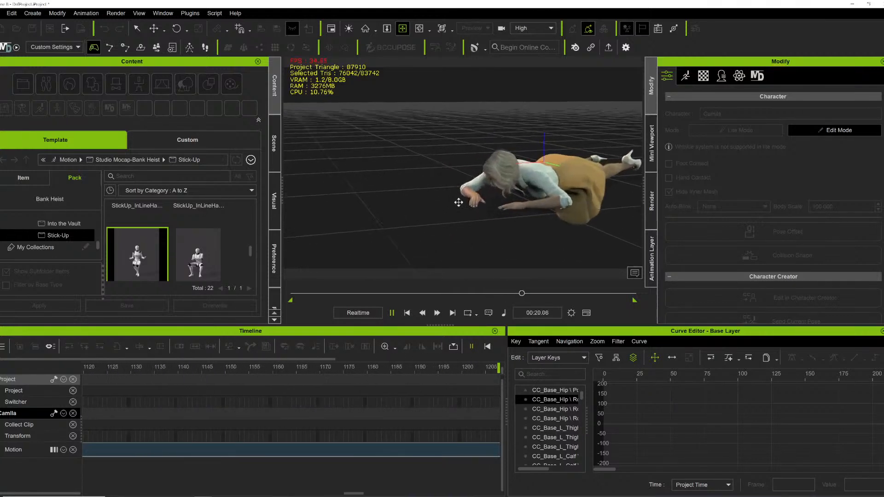
pyautogui.moveTo(464, 217); pyautogui.dragTo(357, 181, button='right')
pyautogui.scroll(2, 392, 195)
pyautogui.moveTo(419, 205); pyautogui.dragTo(426, 255, button='right')
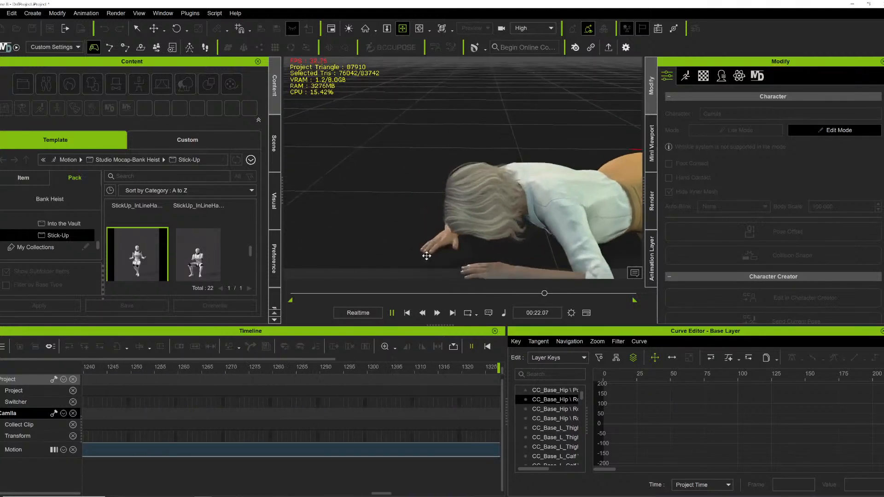
pyautogui.moveTo(427, 255); pyautogui.dragTo(444, 215, button='middle')
pyautogui.moveTo(444, 215); pyautogui.dragTo(449, 235, button='right')
pyautogui.press('space')
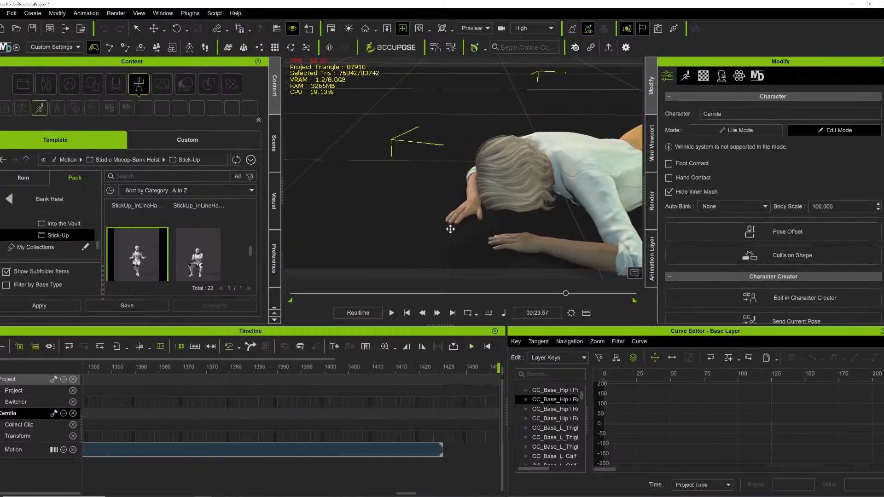
pyautogui.moveTo(449, 233); pyautogui.dragTo(436, 198, button='middle')
# - Look through the remaining motions in the Stick-Up folder for other hands-up-to-floor variants
pyautogui.scroll(-2, 208, 256)
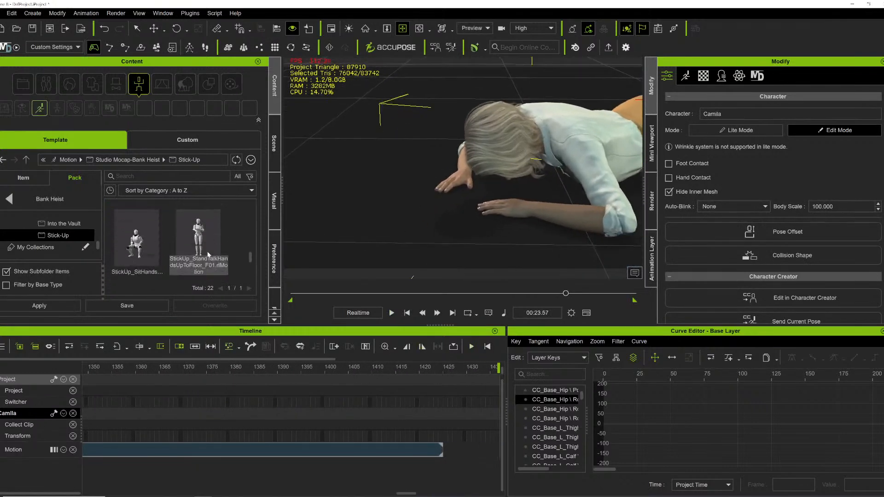
pyautogui.scroll(-2, 212, 258)
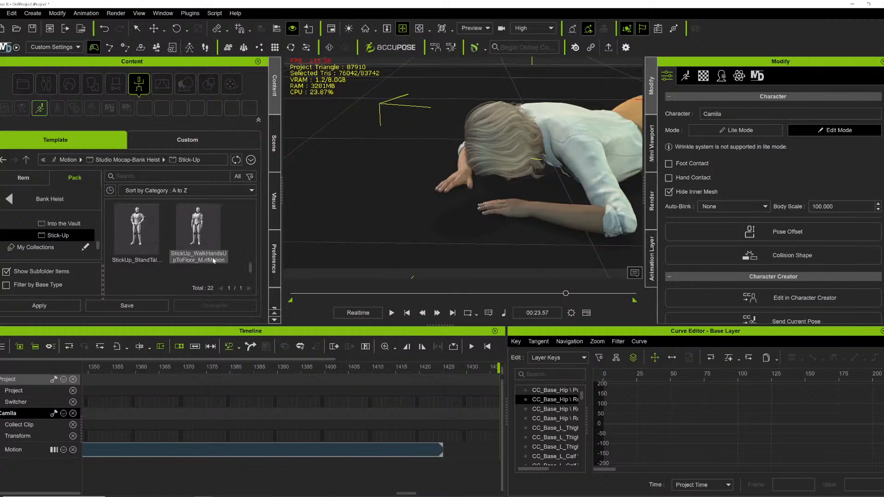
pyautogui.scroll(-3, 214, 258)
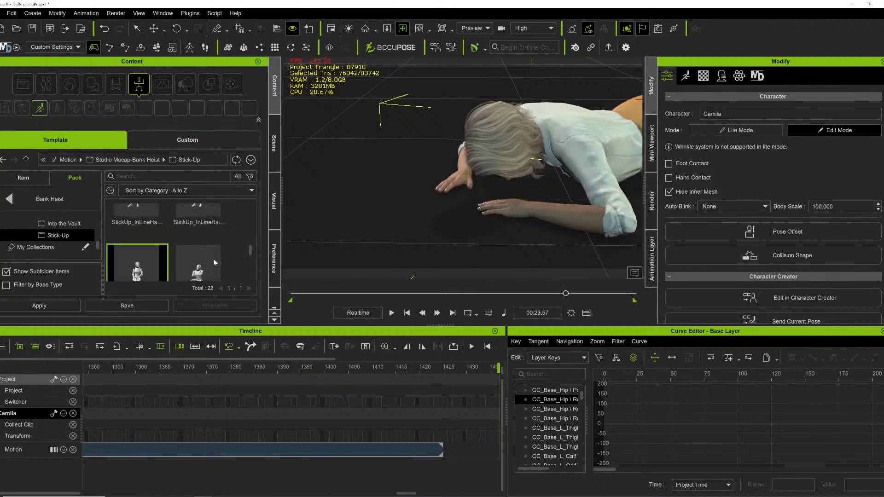
pyautogui.scroll(1, 214, 259)
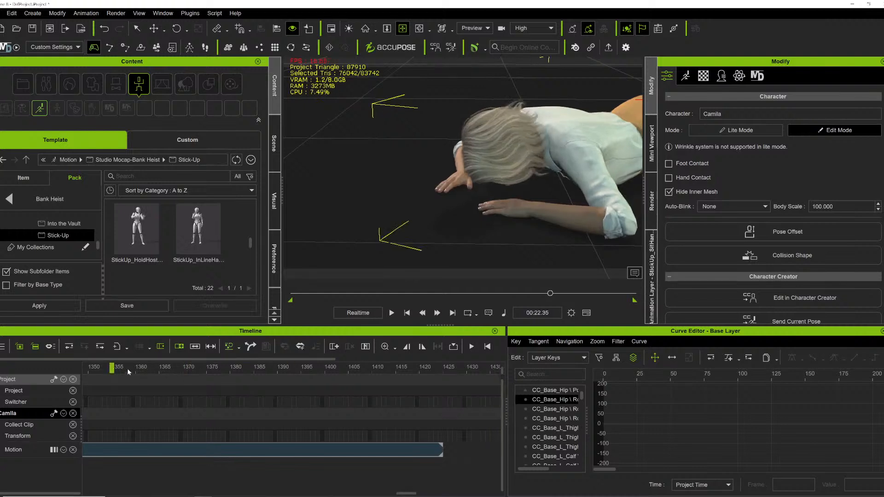
# - Replay the part where Camila lies on the floor and return the playhead to 00:22.23
pyautogui.press('space')
pyautogui.press('space')
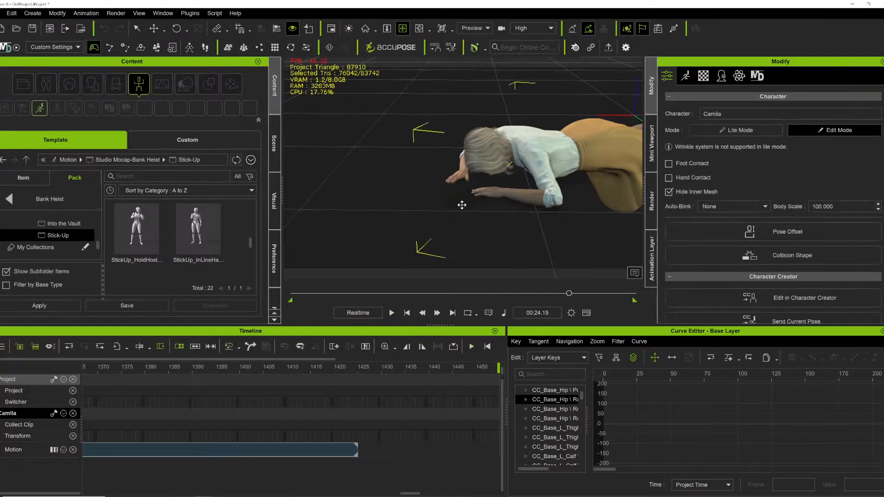
pyautogui.press('space')
pyautogui.press('space')
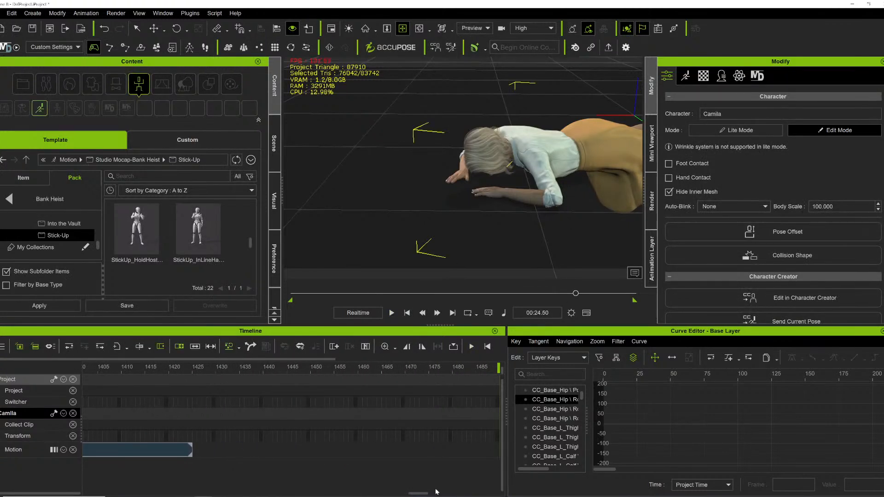
pyautogui.moveTo(426, 493); pyautogui.dragTo(405, 493)
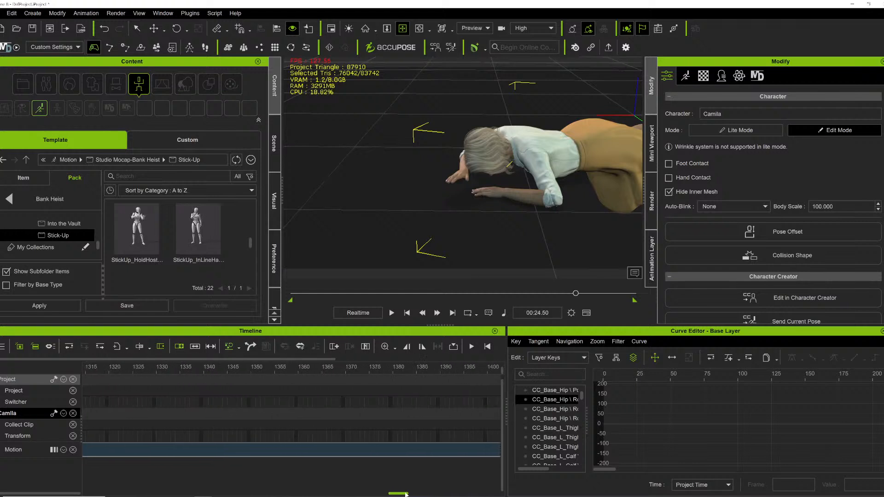
pyautogui.click(216, 367)
# - Locate the file of a StickUp_HoldHost motion on disk so that the Stick-Up folder opens in File Explorer
pyautogui.scroll(-1, 172, 248)
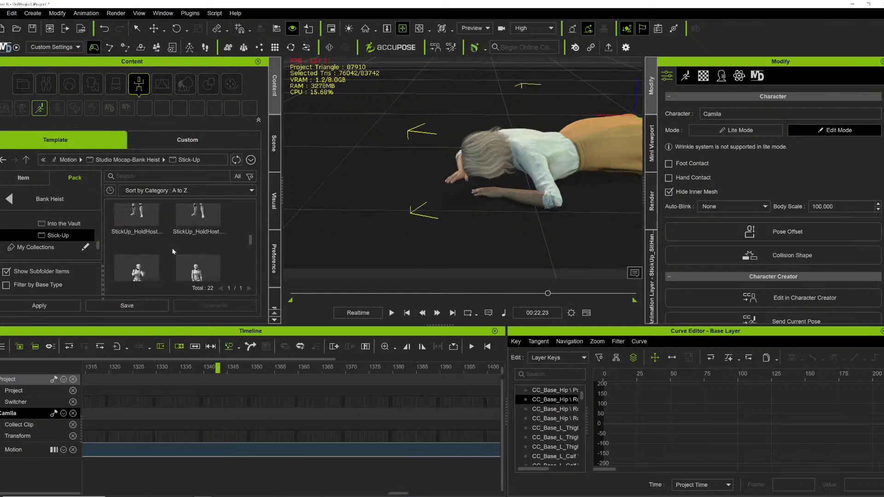
pyautogui.scroll(1, 172, 251)
pyautogui.click(197, 242)
pyautogui.rightClick(197, 243)
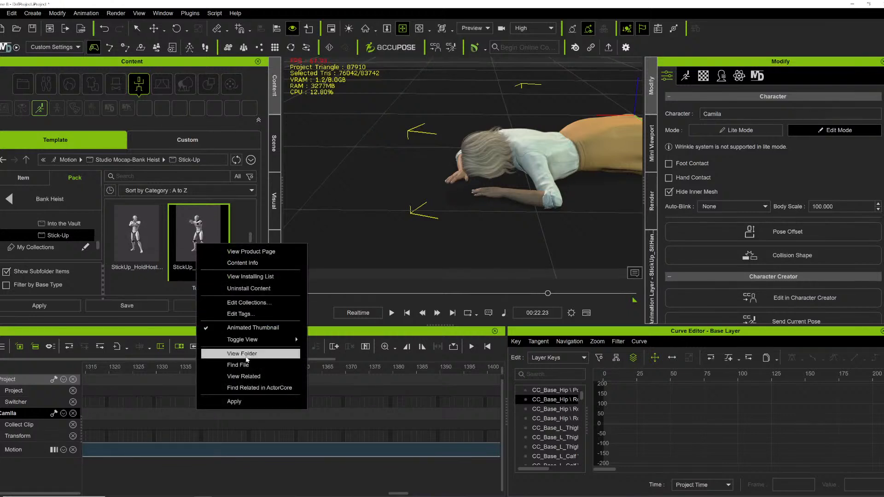
pyautogui.scroll(1, 79, 232)
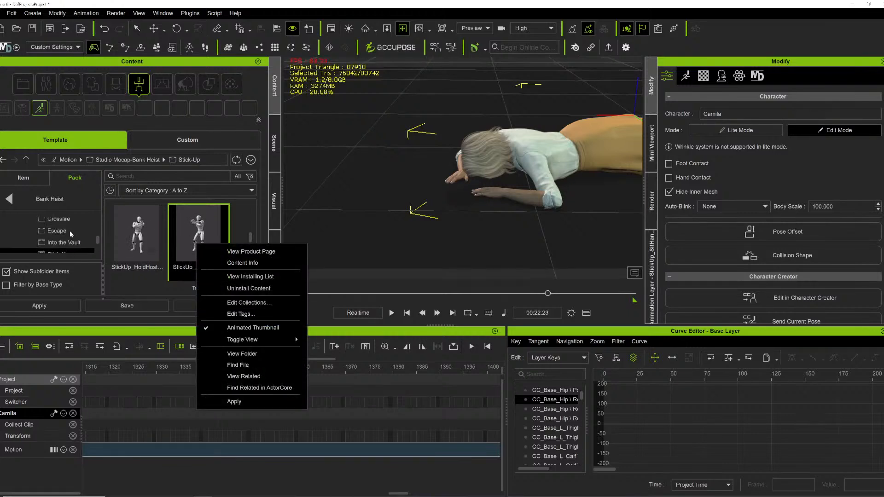
pyautogui.scroll(1, 71, 233)
pyautogui.click(246, 367)
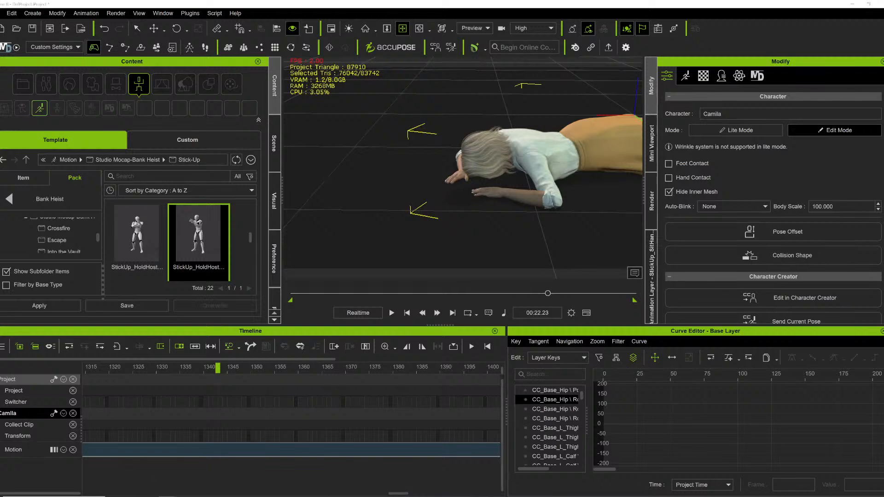
pyautogui.moveTo(399, 495); pyautogui.dragTo(83, 488)
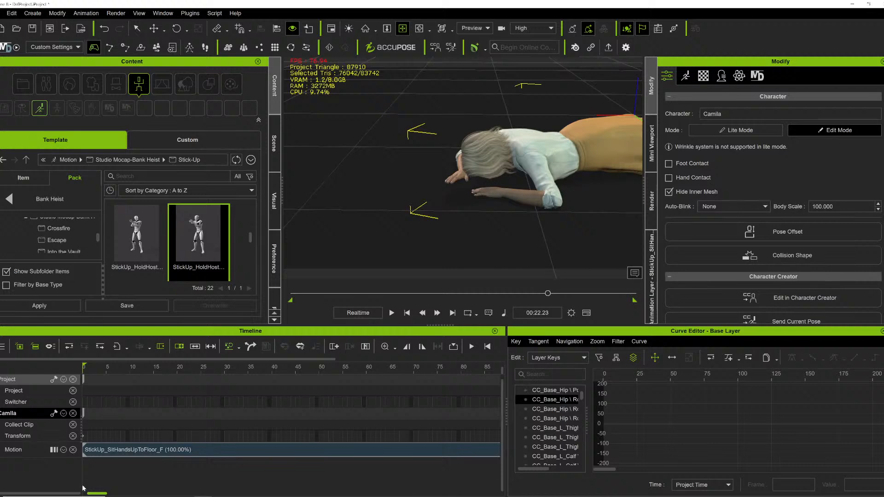
pyautogui.click(145, 450)
pyautogui.rightClick(145, 450)
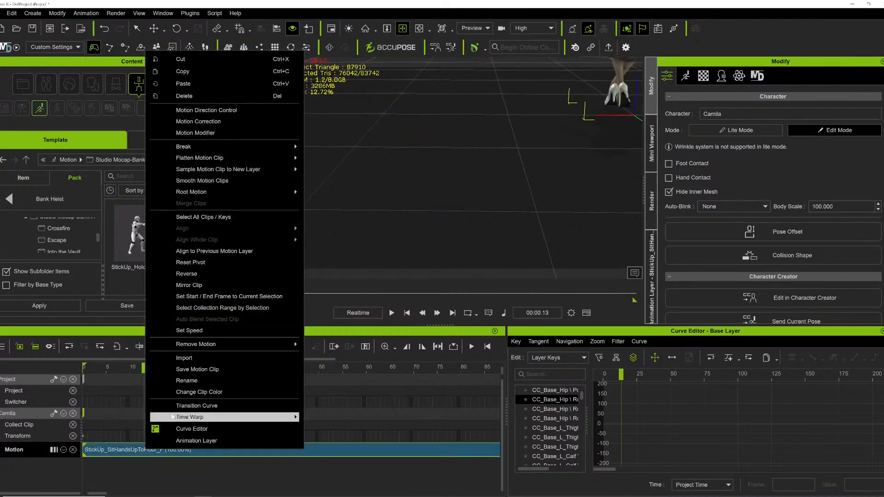
pyautogui.click(141, 450)
pyautogui.scroll(-5, 526, 191)
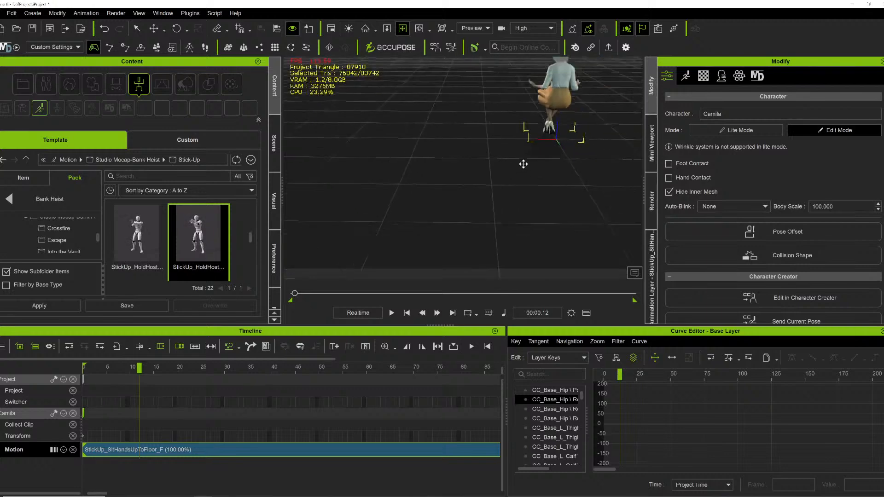
pyautogui.moveTo(523, 164); pyautogui.dragTo(683, 177, button='right')
pyautogui.press('Delete')
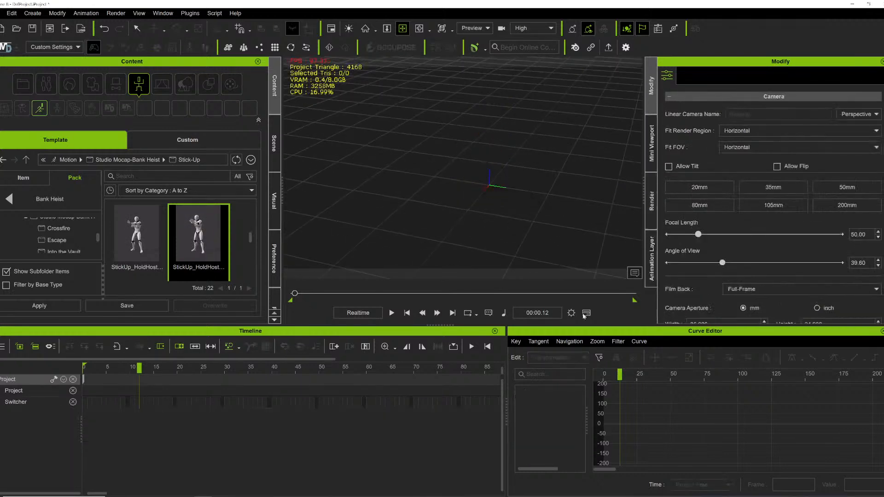
pyautogui.moveTo(557, 196); pyautogui.dragTo(508, 192, button='right')
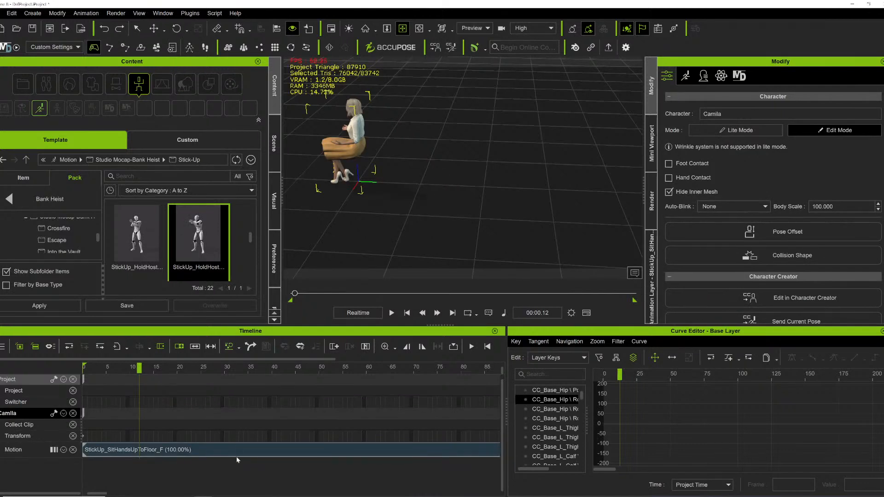
# - Delete the StickUp_SitHandsUpToFloor_F clip from Camila's Motion track and return the playhead to 00:00.00
pyautogui.click(233, 454)
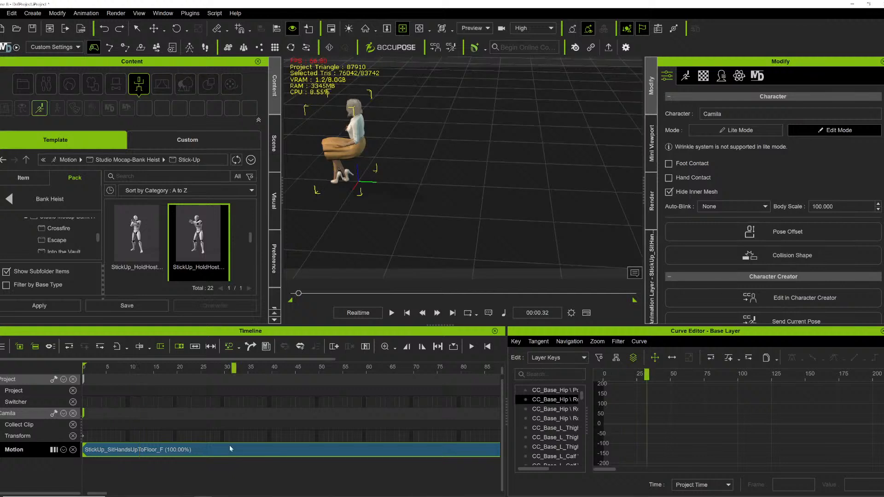
pyautogui.press('Delete')
pyautogui.moveTo(299, 293); pyautogui.dragTo(283, 288)
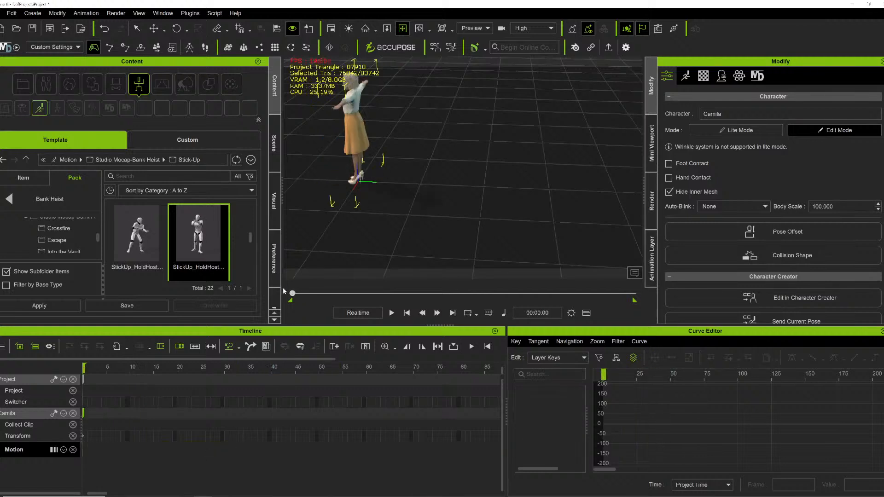
# - Apply StickUp_StandTalkHandsUpToFloor_F02 from the Stick-Up folder window to Camila and preview the motion up to 00:26.01
pyautogui.moveTo(168, 496)
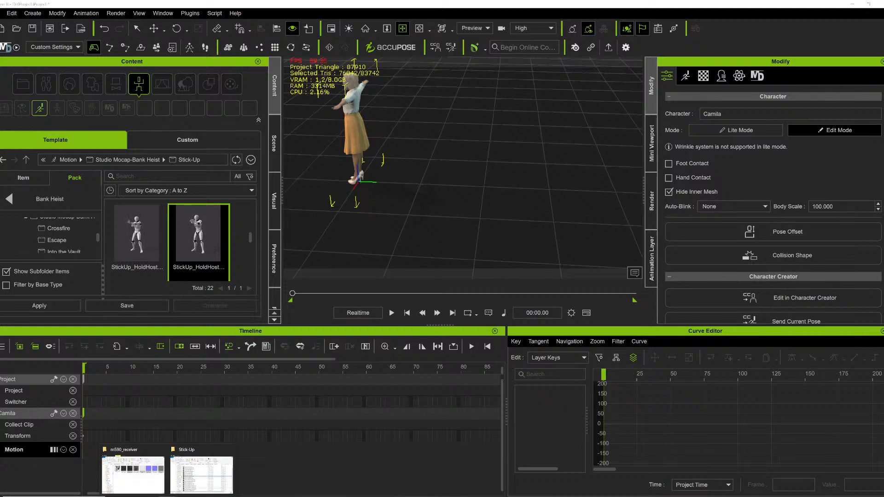
pyautogui.moveTo(883, 169); pyautogui.dragTo(352, 125)
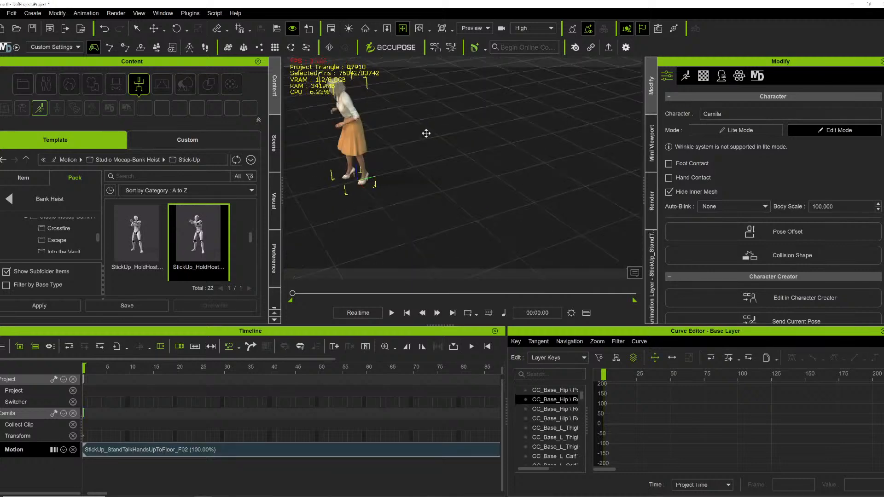
pyautogui.press('space')
pyautogui.press('space')
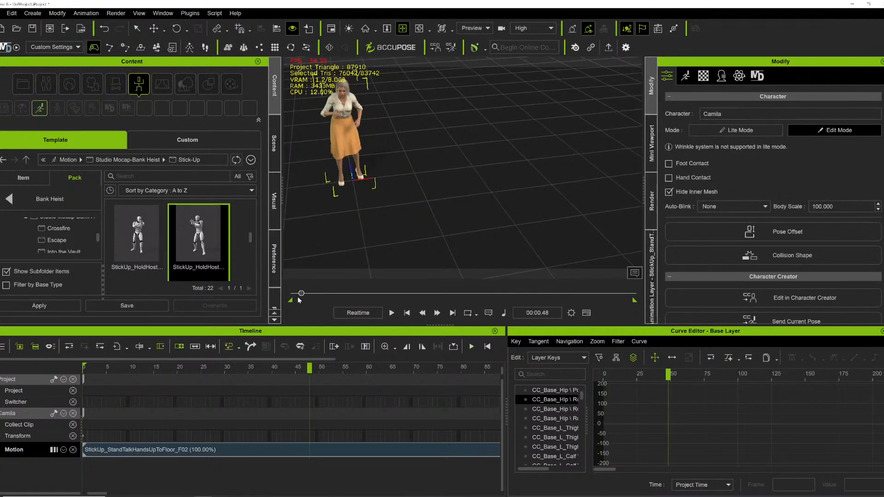
pyautogui.moveTo(301, 294); pyautogui.dragTo(589, 297)
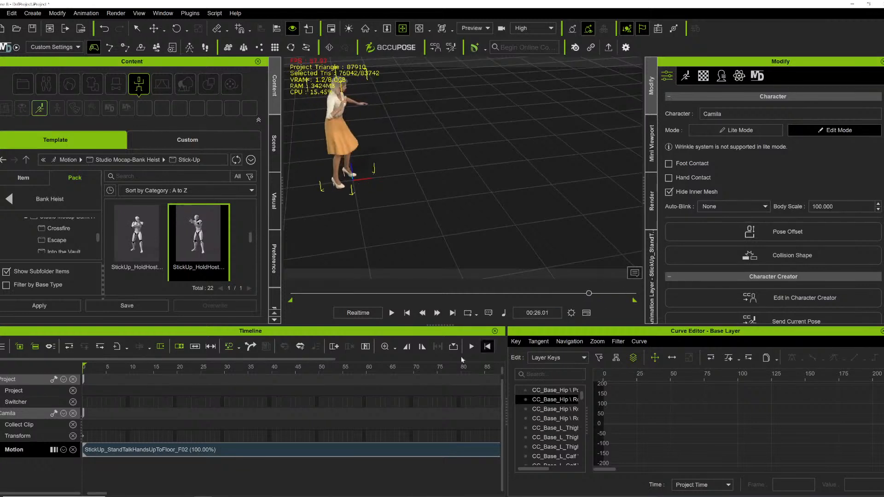
# - Fit the whole project range in the timeline and extend the project's end frame to 4799
pyautogui.click(200, 453)
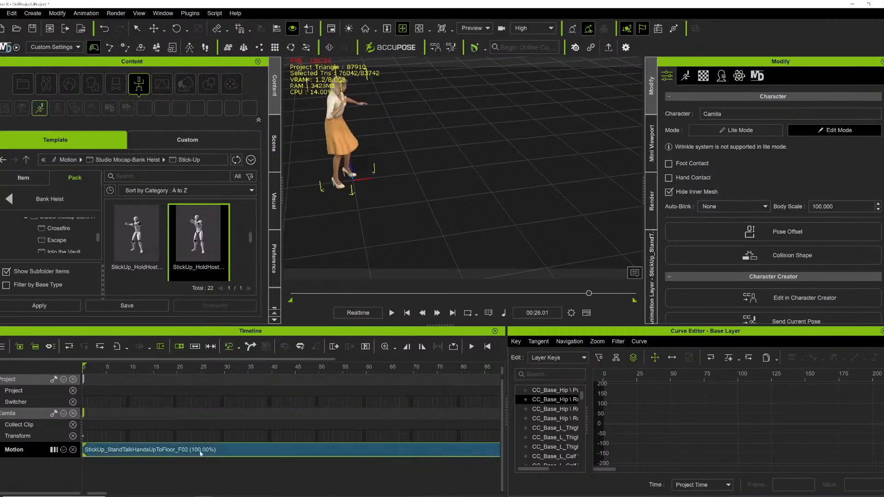
pyautogui.click(386, 350)
pyautogui.press('-')
pyautogui.press('-')
pyautogui.press('-')
pyautogui.press('-')
pyautogui.press('-')
pyautogui.press('-')
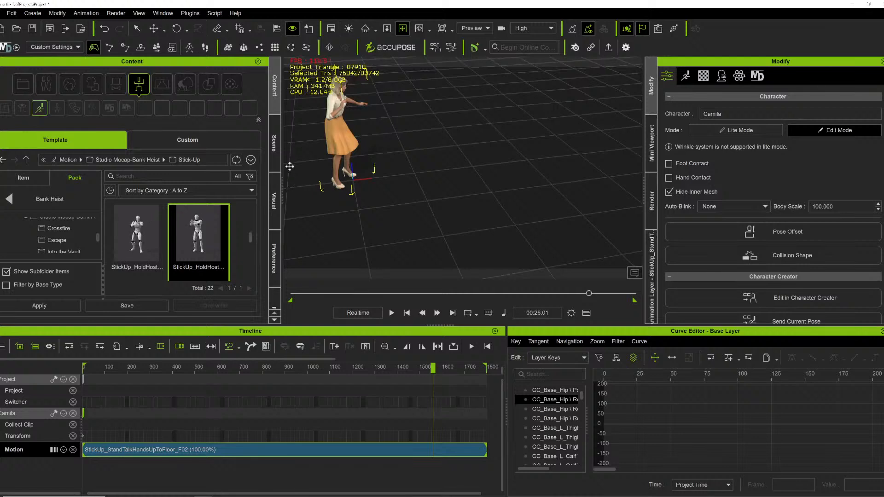
pyautogui.click(276, 304)
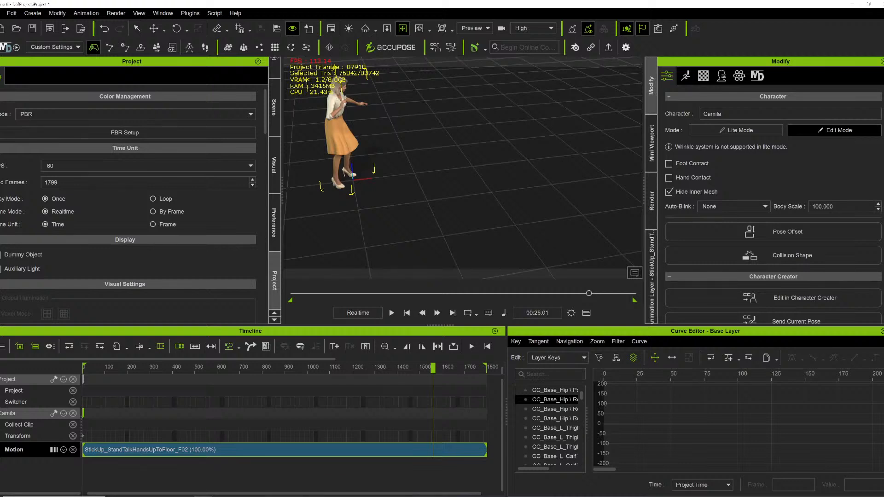
pyautogui.press('Return')
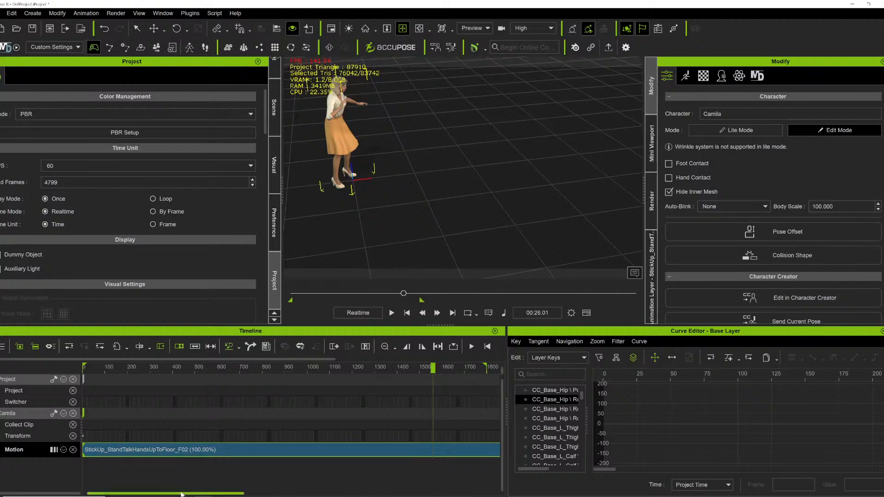
# - Scrub the StickUp_StandTalkHandsUpToFloor_F02 motion to about 00:46 and delete its clip from Camila's Motion track
pyautogui.click(277, 492)
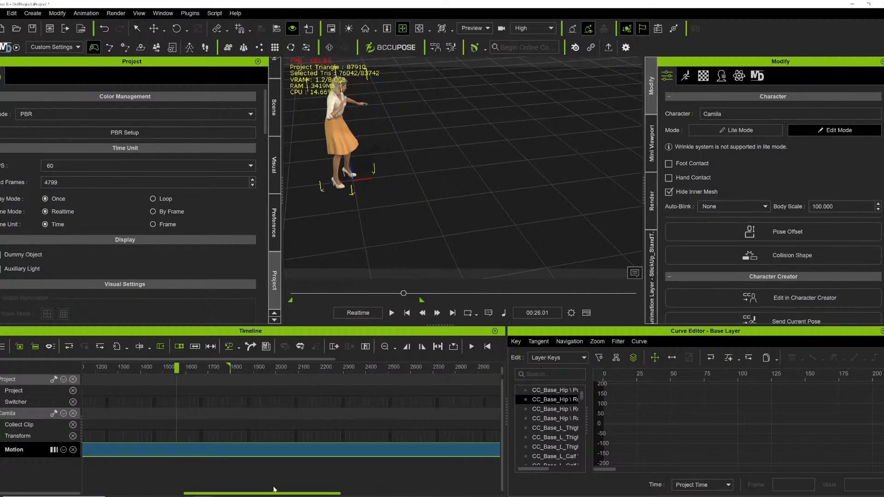
pyautogui.moveTo(174, 364); pyautogui.dragTo(444, 375)
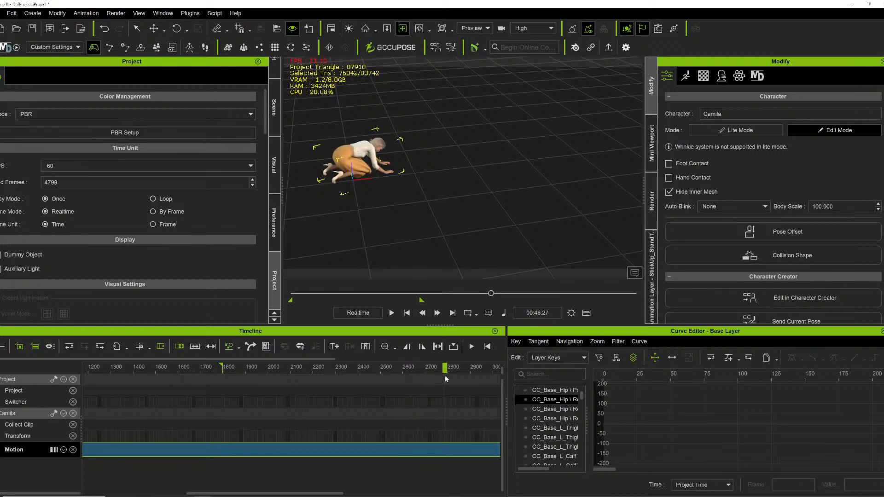
pyautogui.click(425, 454)
pyautogui.press('Delete')
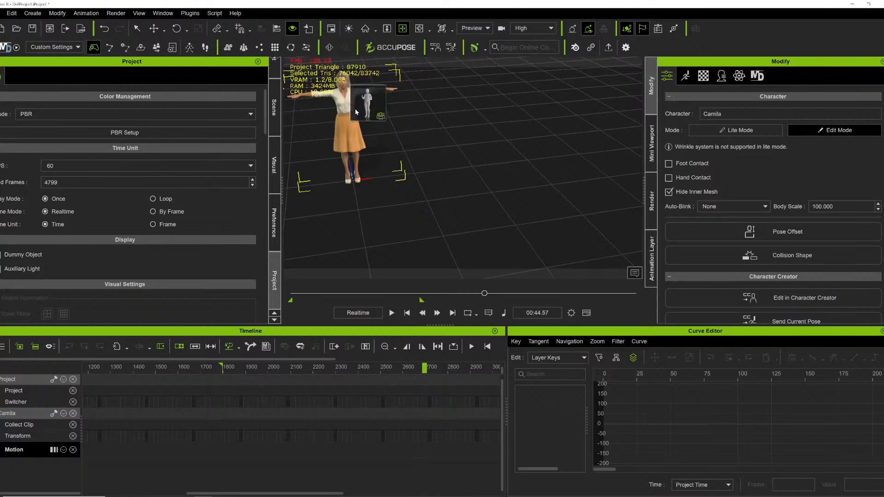
# - Apply StickUp_StandTalkHandsUpToFloor_F01 to Camila and move its clip earlier on the Motion track, to about frame 238
pyautogui.moveTo(355, 111); pyautogui.dragTo(356, 113)
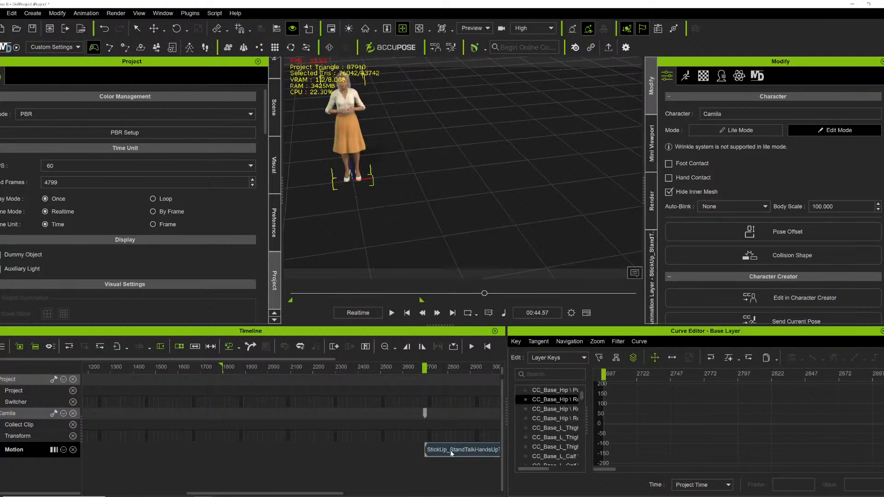
pyautogui.moveTo(452, 453); pyautogui.dragTo(397, 453)
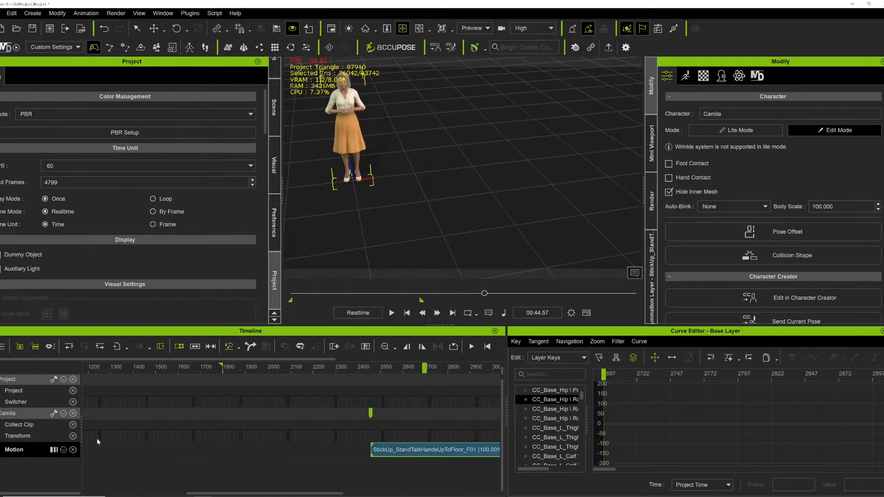
pyautogui.moveTo(97, 438); pyautogui.dragTo(82, 441)
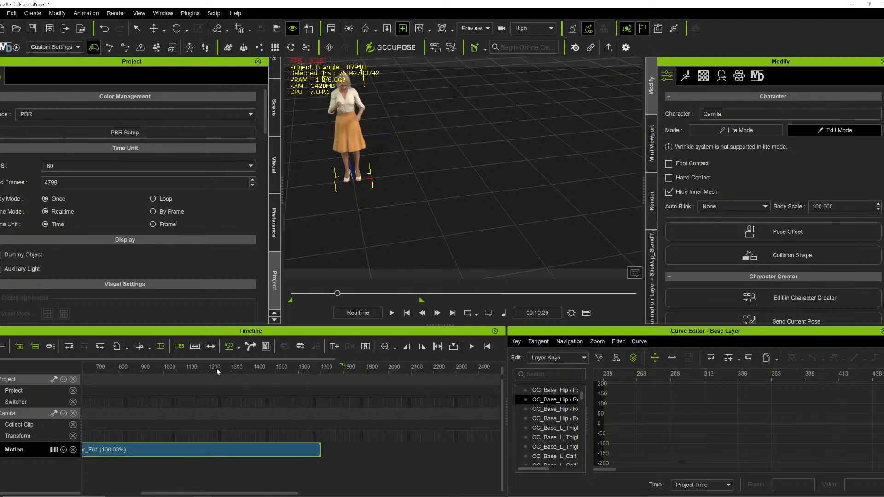
# - Play the F01 motion from 00:23.10 and examine Camila lying on the floor from several sides
pyautogui.moveTo(224, 370); pyautogui.dragTo(250, 369)
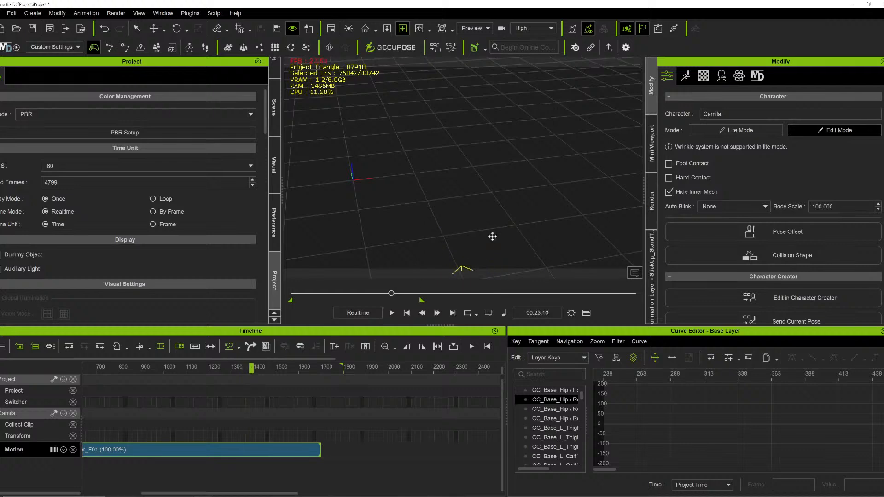
pyautogui.press('space')
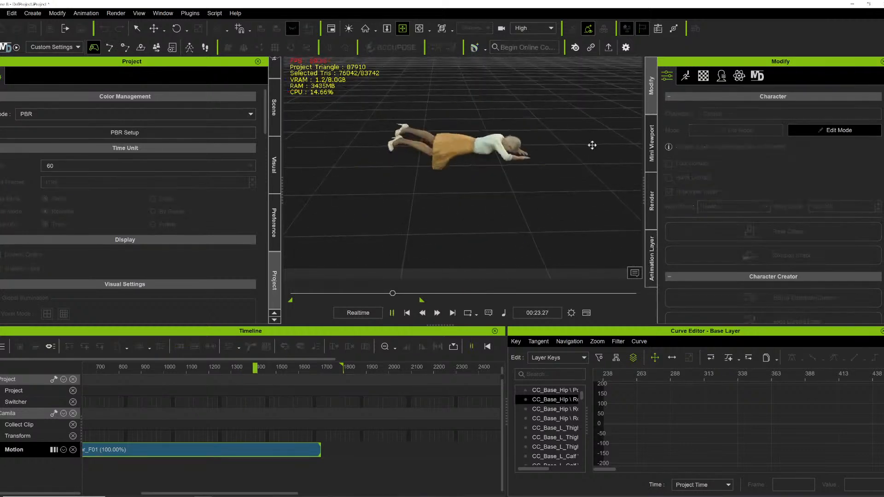
pyautogui.moveTo(588, 150); pyautogui.dragTo(343, 142, button='right')
pyautogui.moveTo(523, 178); pyautogui.dragTo(287, 188, button='right')
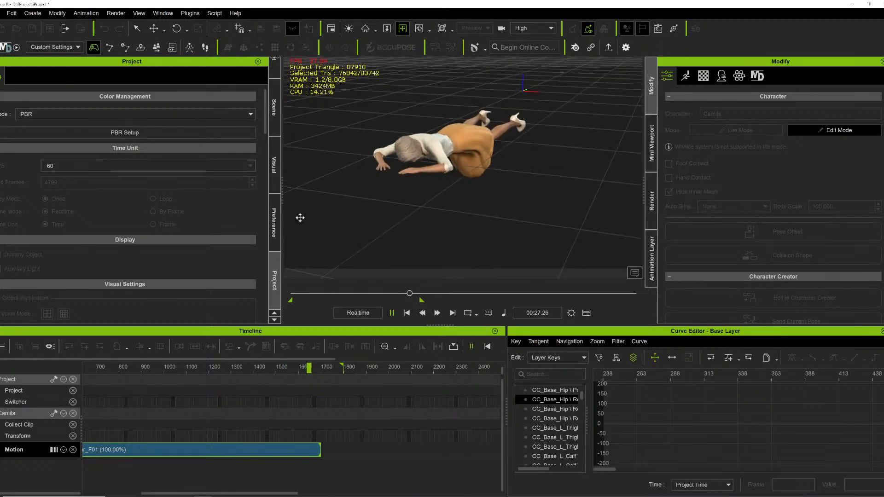
# - Stop playback and break Camila's F01 motion clip at 00:23.36 with the Normal option, where she lies on the floor
pyautogui.press('space')
pyautogui.moveTo(215, 369); pyautogui.dragTo(262, 370)
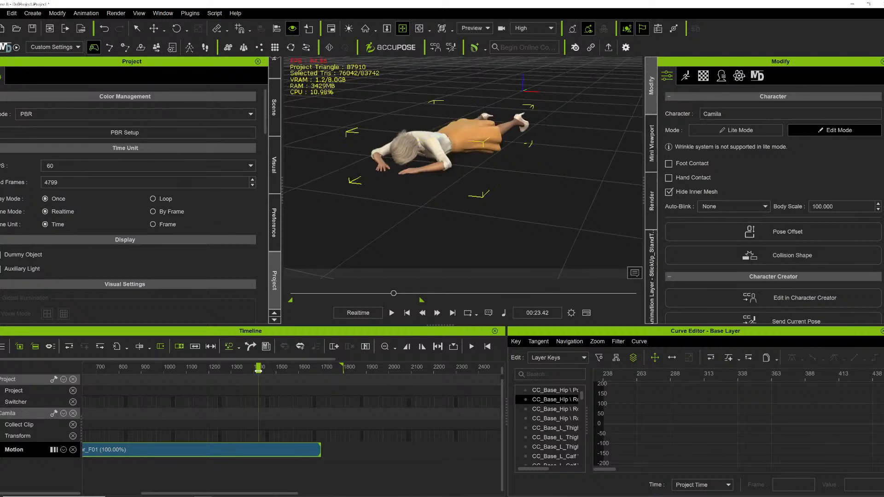
pyautogui.moveTo(455, 178); pyautogui.dragTo(351, 231, button='right')
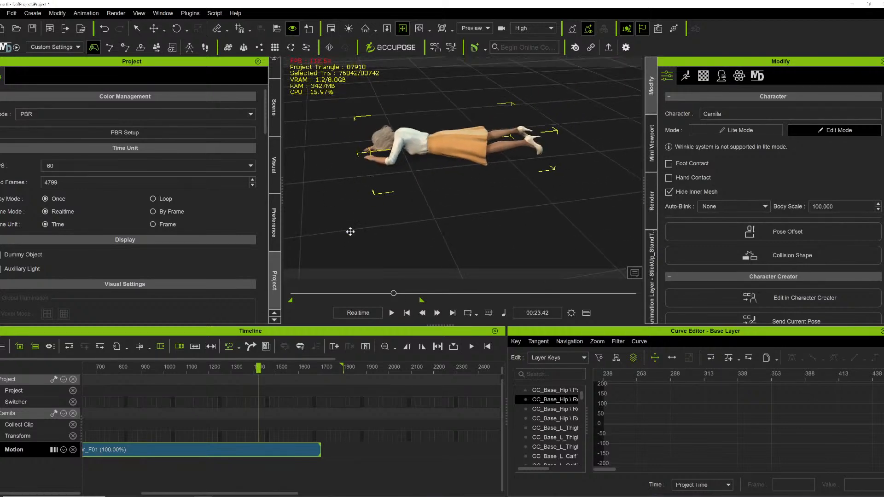
pyautogui.rightClick(257, 451)
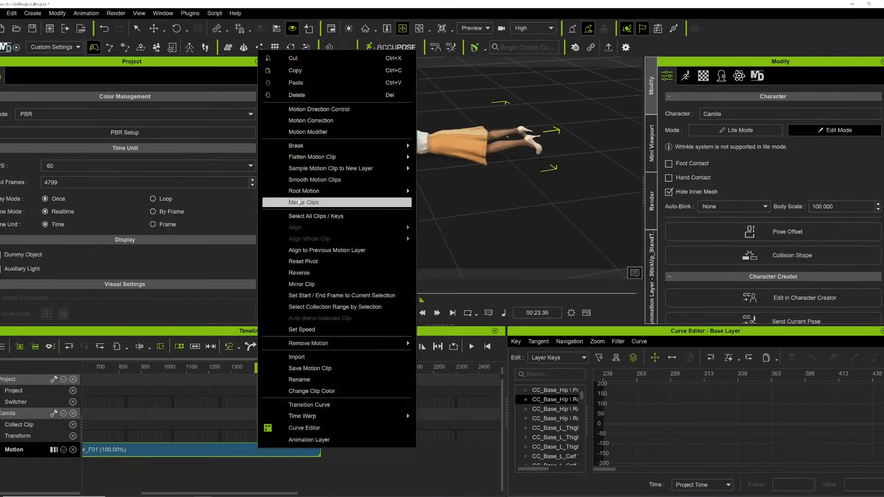
pyautogui.moveTo(312, 146)
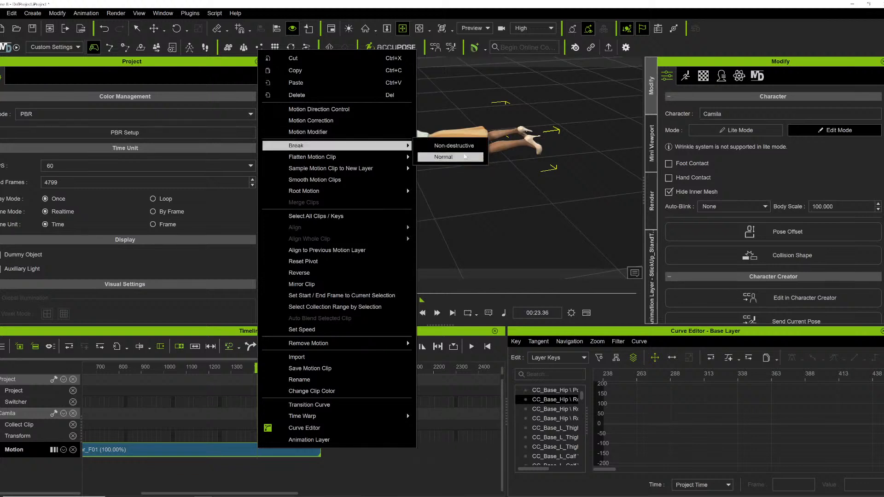
pyautogui.click(451, 157)
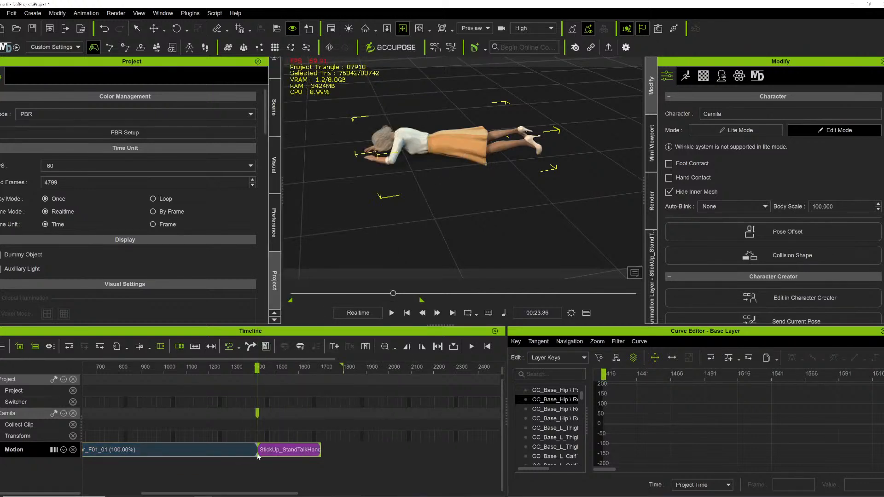
# - Delete the clip portion before the break and move the remaining lying-down clip to the start of the Motion track
pyautogui.click(238, 453)
pyautogui.press('Delete')
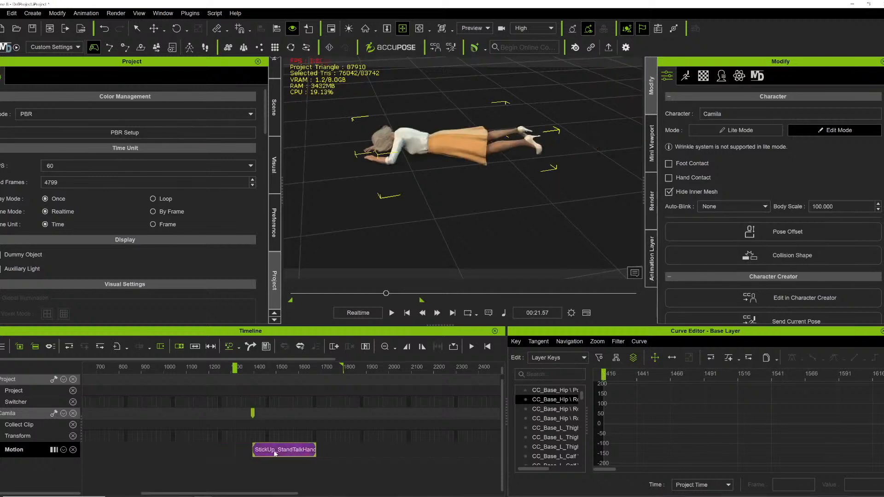
pyautogui.moveTo(277, 450); pyautogui.dragTo(64, 451)
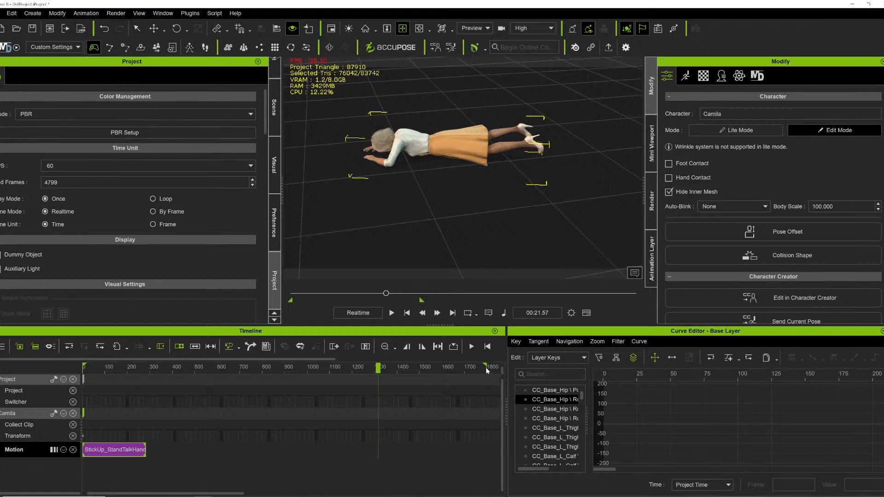
# - Shorten the play range to the end of the remaining clip and return the playhead to 00:00.00
pyautogui.moveTo(486, 369); pyautogui.dragTo(147, 373)
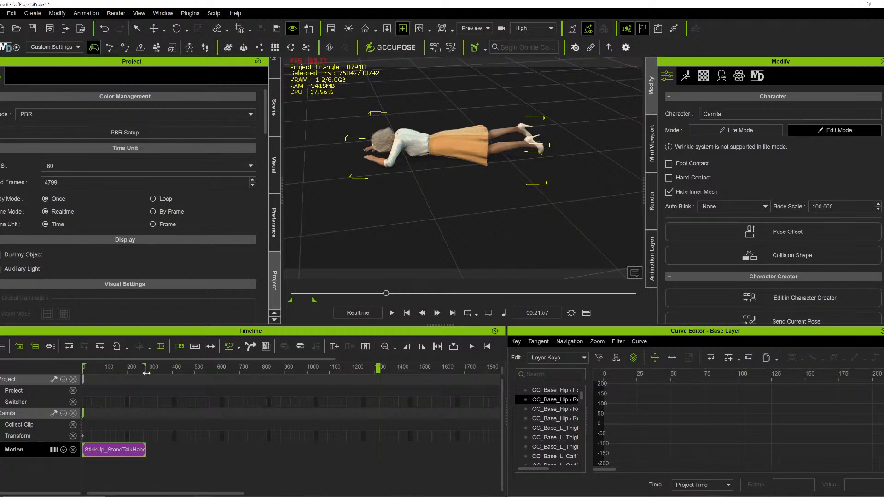
pyautogui.click(100, 367)
pyautogui.moveTo(448, 128); pyautogui.dragTo(422, 131, button='right')
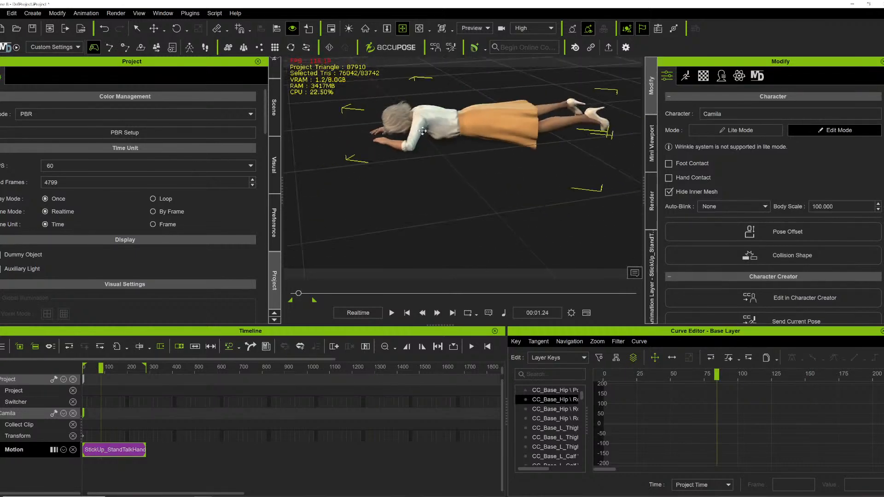
pyautogui.scroll(-4, 483, 152)
pyautogui.moveTo(499, 153); pyautogui.dragTo(503, 184, button='right')
pyautogui.moveTo(503, 183); pyautogui.dragTo(443, 186)
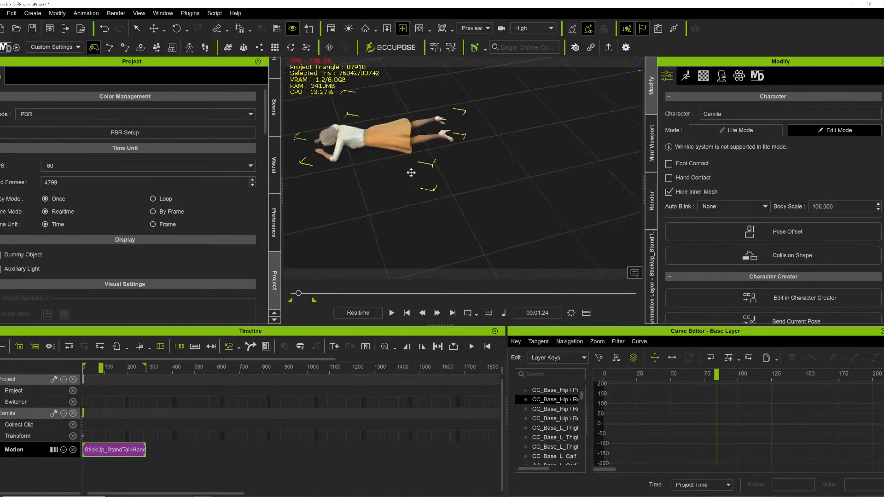
pyautogui.scroll(-1, 444, 187)
pyautogui.moveTo(298, 293); pyautogui.dragTo(291, 293)
# - Move Camila across the floor to the scene's origin and return to the camera tool
pyautogui.moveTo(470, 159); pyautogui.dragTo(437, 173)
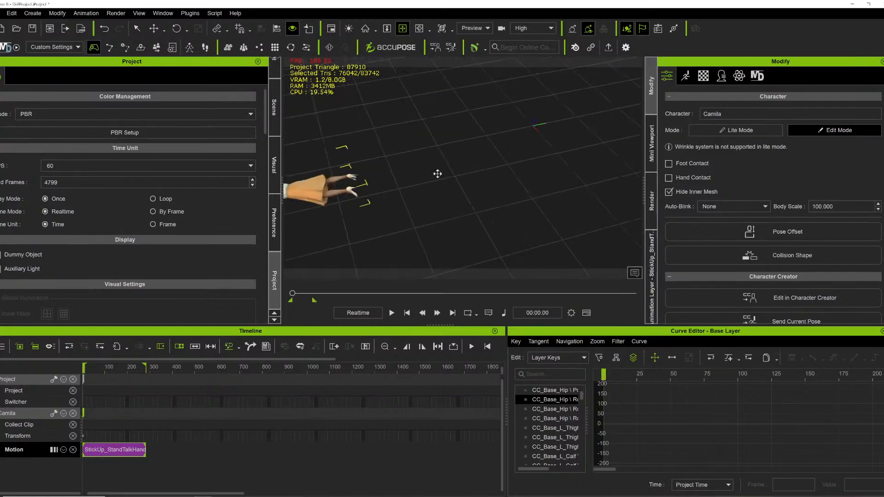
pyautogui.scroll(-2, 437, 174)
pyautogui.moveTo(375, 187); pyautogui.dragTo(540, 153)
pyautogui.click(402, 28)
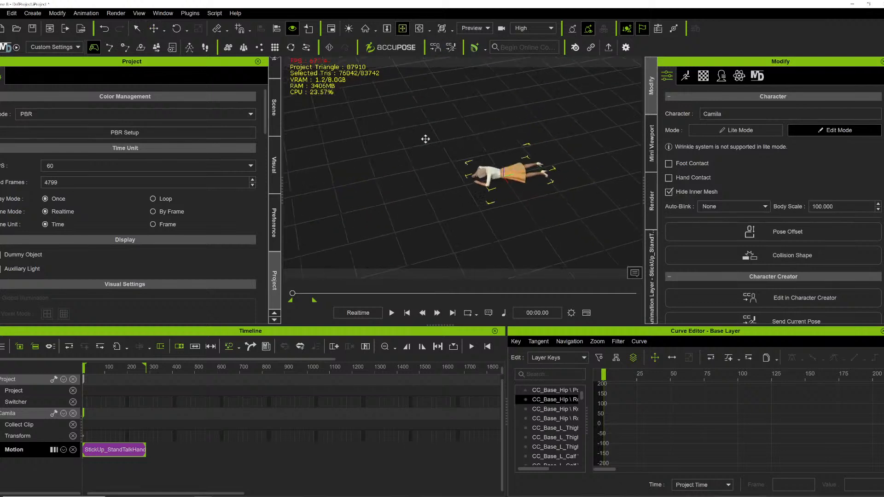
# - Apply the Frightened expression from Digital Soul's 5.Feel_Dislike, 2.Scared folder to Camila
pyautogui.moveTo(383, 149); pyautogui.dragTo(351, 165)
pyautogui.click(273, 98)
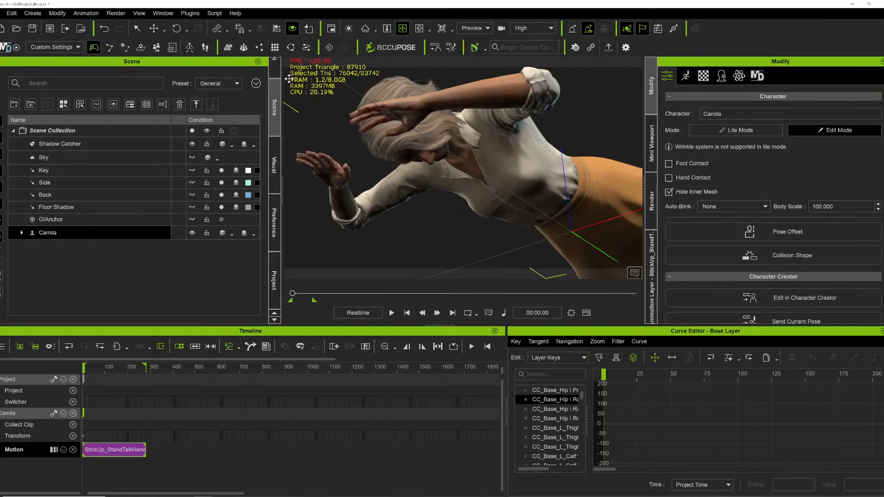
pyautogui.click(274, 65)
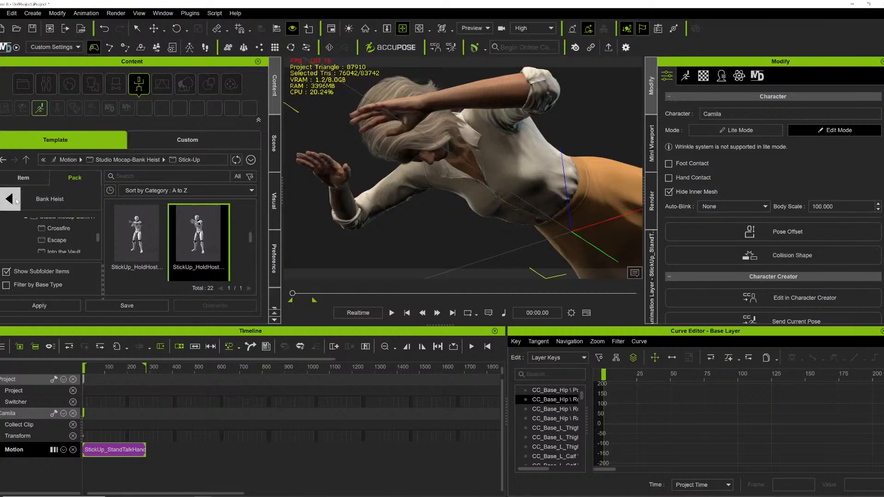
pyautogui.click(78, 111)
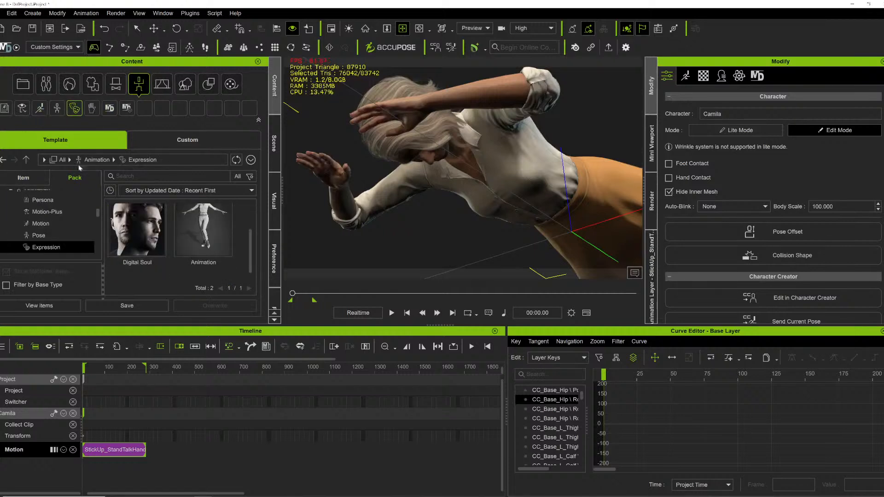
pyautogui.doubleClick(109, 236)
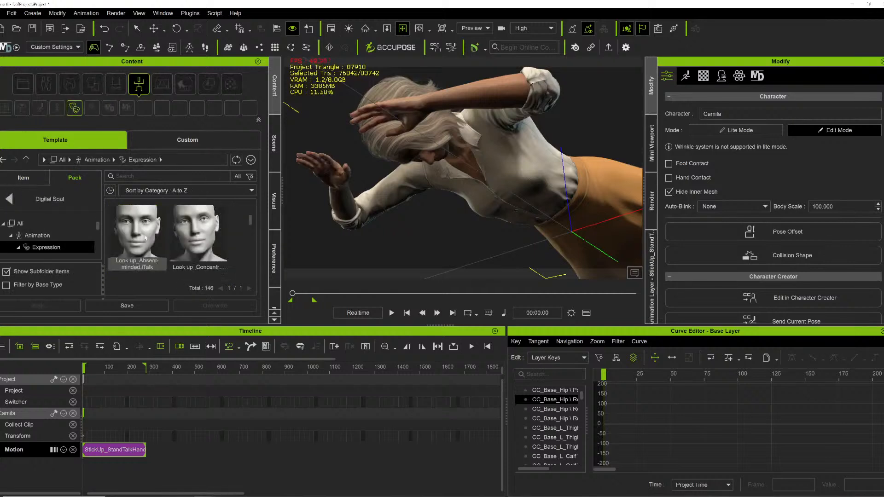
pyautogui.scroll(-5, 28, 237)
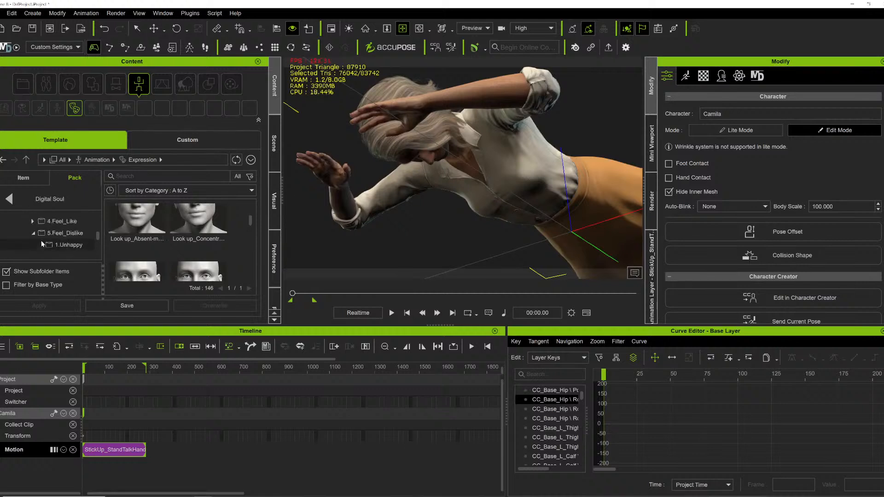
pyautogui.click(65, 229)
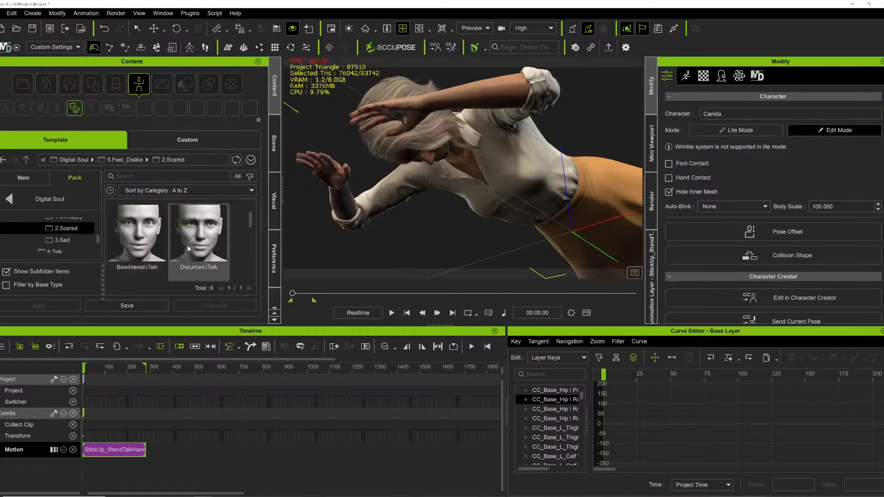
pyautogui.scroll(-2, 192, 246)
pyautogui.moveTo(138, 235); pyautogui.dragTo(487, 137)
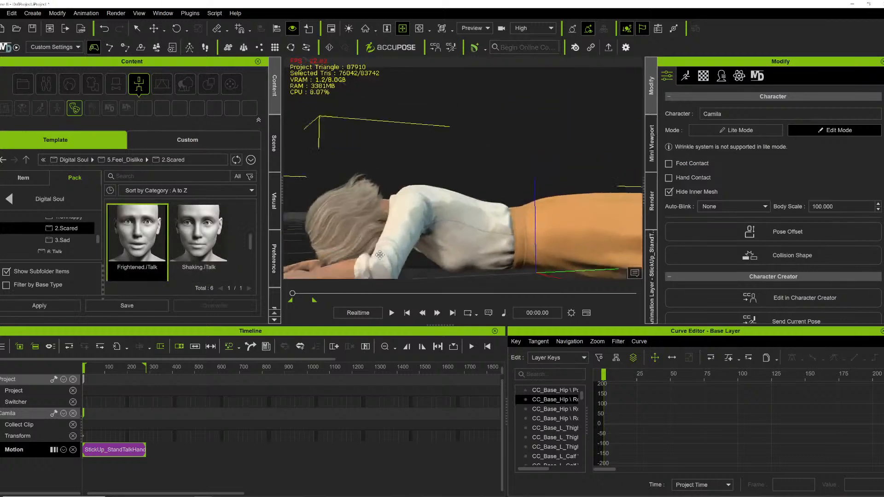
# - Play the shortened motion to about 00:03.47 and examine Camila's head and body on the floor
pyautogui.press('space')
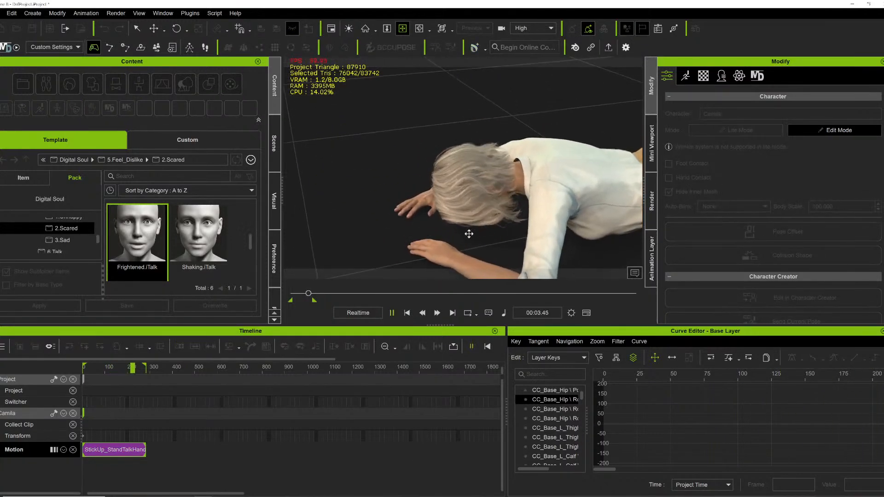
pyautogui.press('space')
pyautogui.scroll(-8, 488, 162)
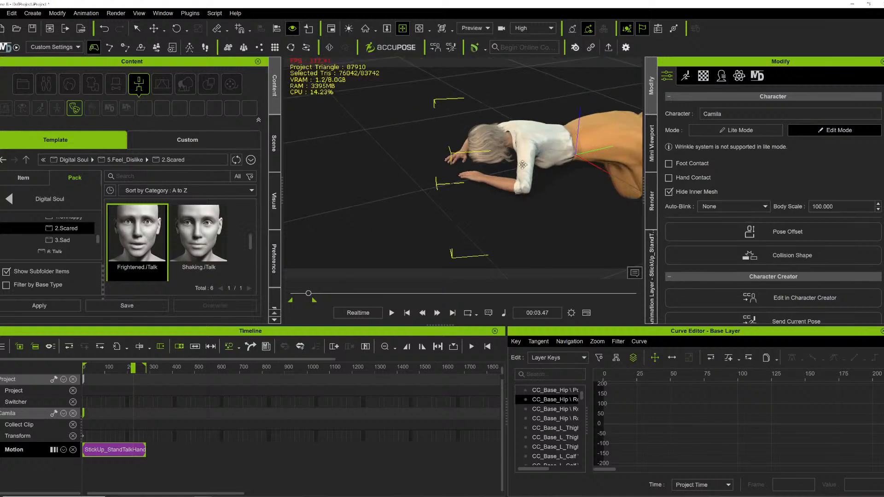
pyautogui.scroll(-2, 506, 171)
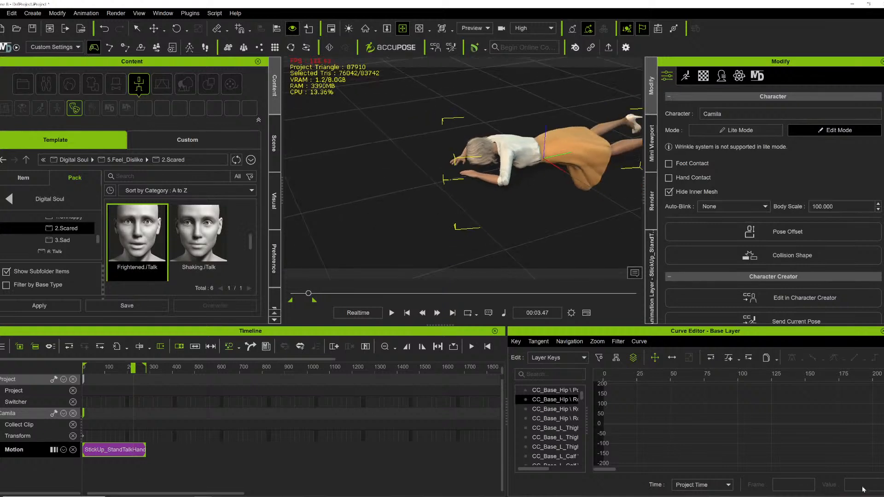
# - Switch to the Epic Games Launcher and open its Library
pyautogui.click(837, 496)
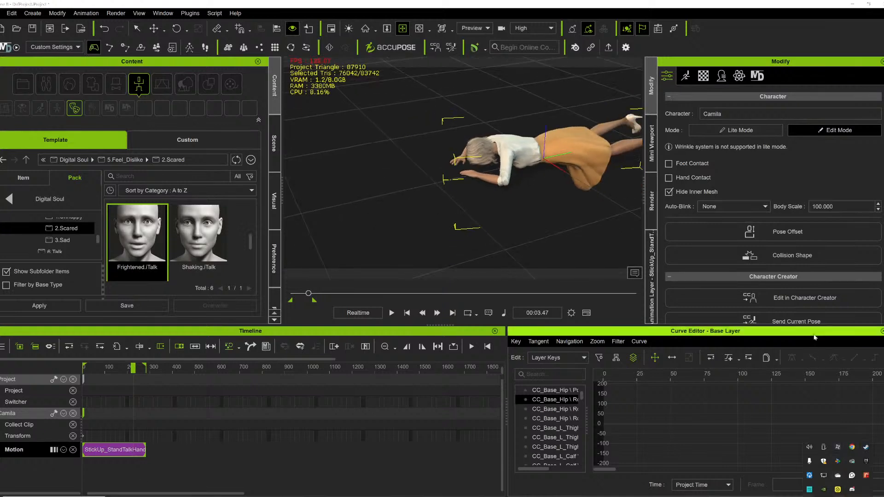
pyautogui.rightClick(866, 461)
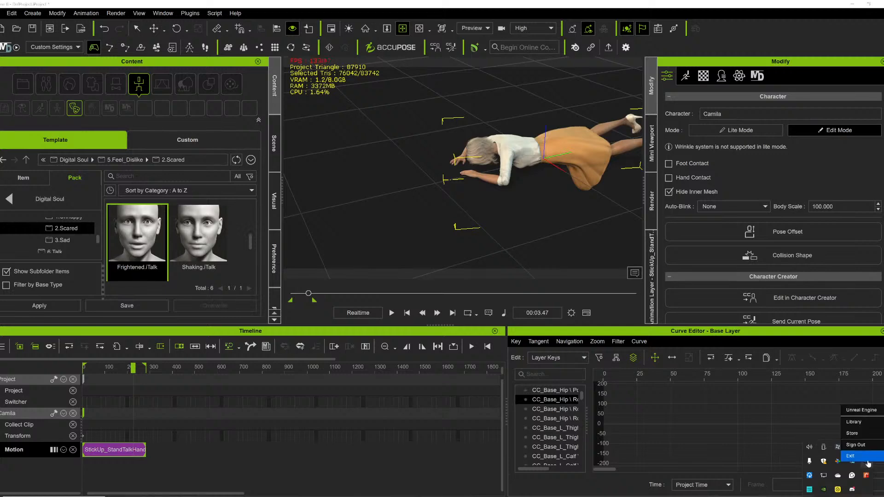
pyautogui.click(858, 423)
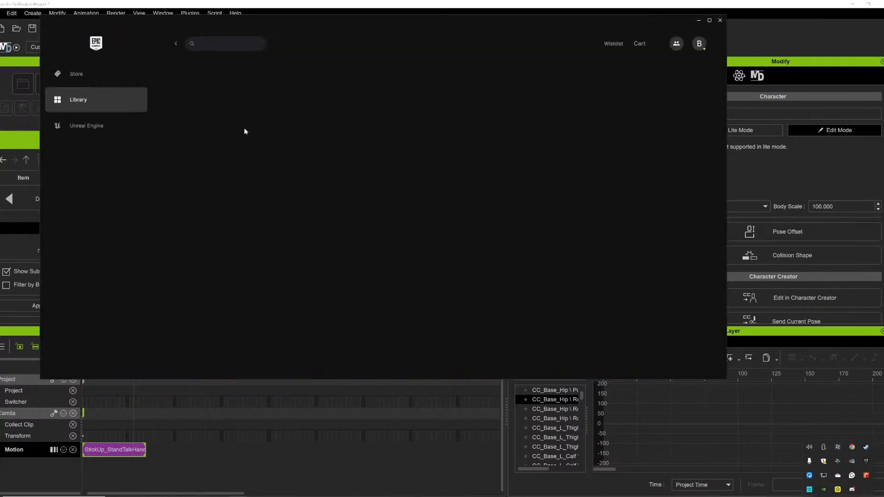
# - Launch the ATOUCHOFPOISON project from the Unreal Engine library and minimize the Epic Games Launcher
pyautogui.click(110, 116)
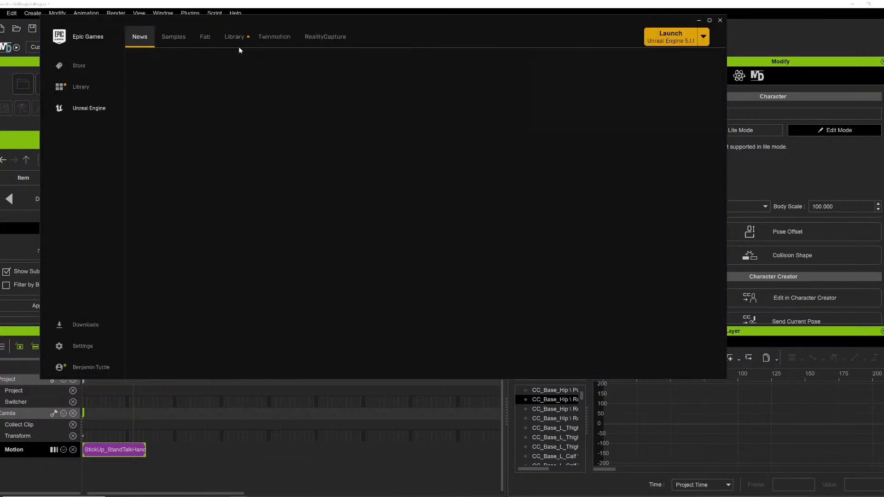
pyautogui.click(231, 38)
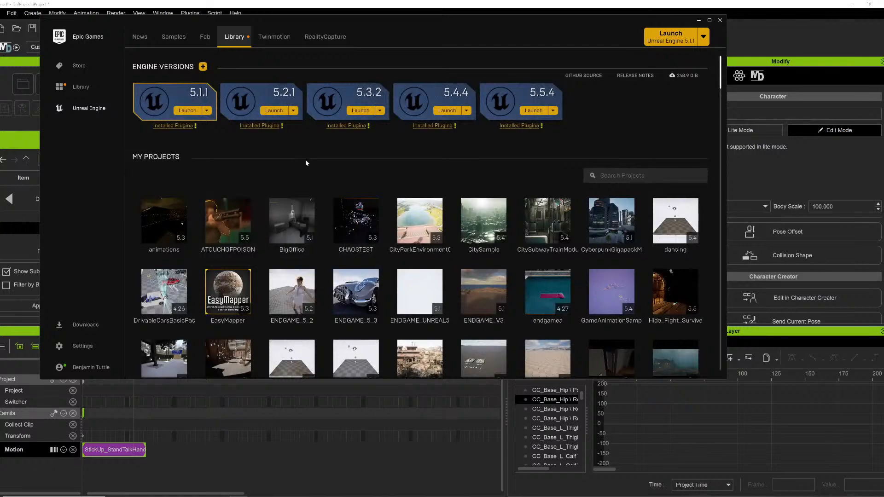
pyautogui.doubleClick(249, 232)
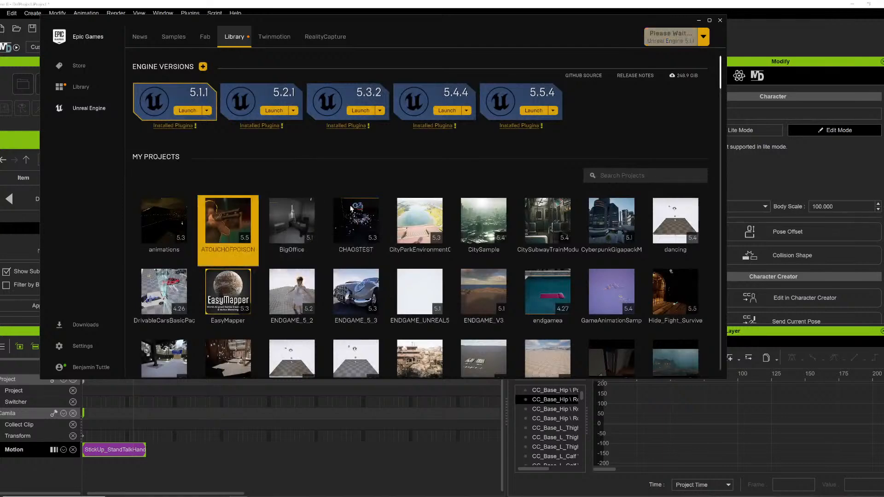
pyautogui.click(698, 20)
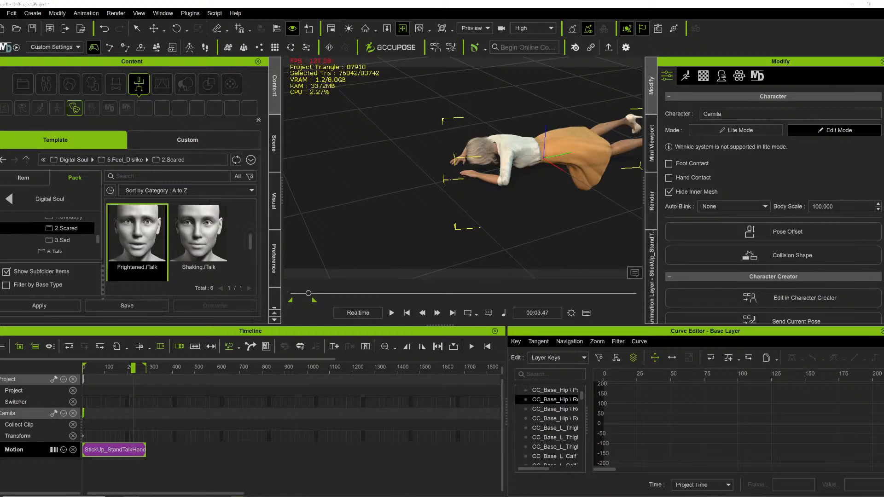
# - Play back the Camila character's motion and examine her head, arms and hands from a closer angle
pyautogui.press('space')
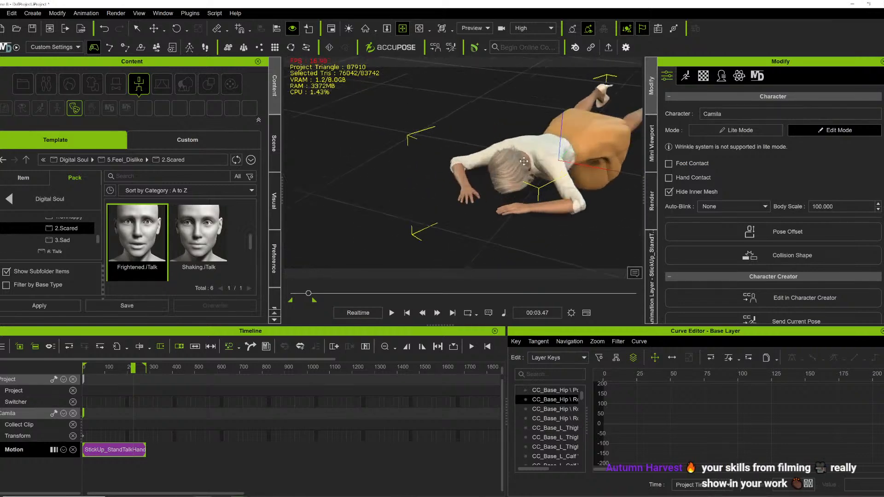
pyautogui.moveTo(474, 175); pyautogui.dragTo(330, 251, button='right')
pyautogui.scroll(3, 399, 206)
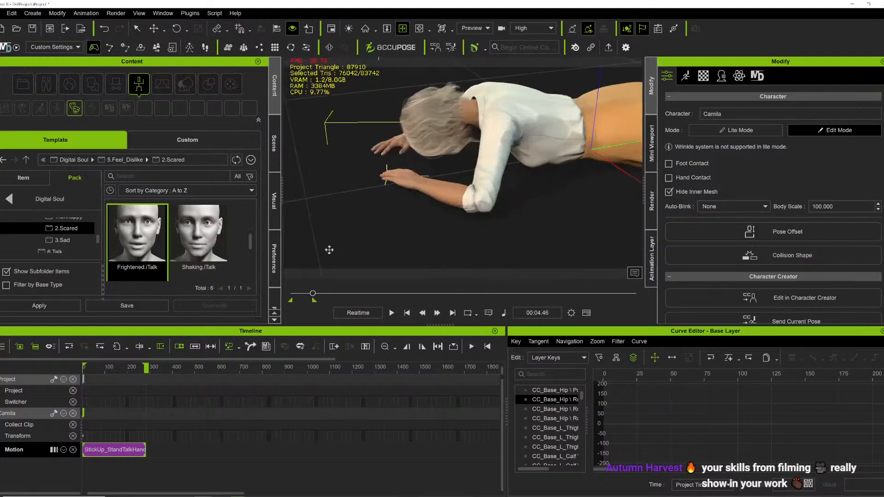
pyautogui.press('space')
pyautogui.moveTo(362, 180); pyautogui.dragTo(383, 192, button='middle')
pyautogui.scroll(3, 399, 191)
pyautogui.scroll(-3, 384, 189)
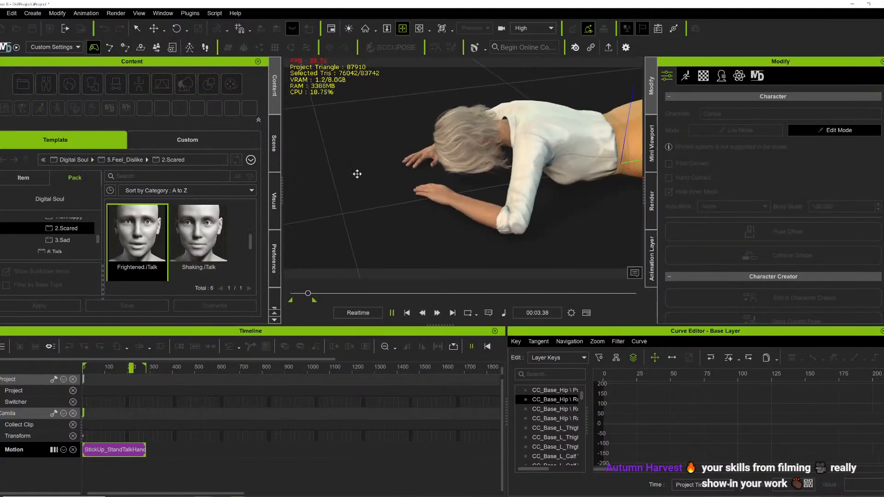
pyautogui.press('space')
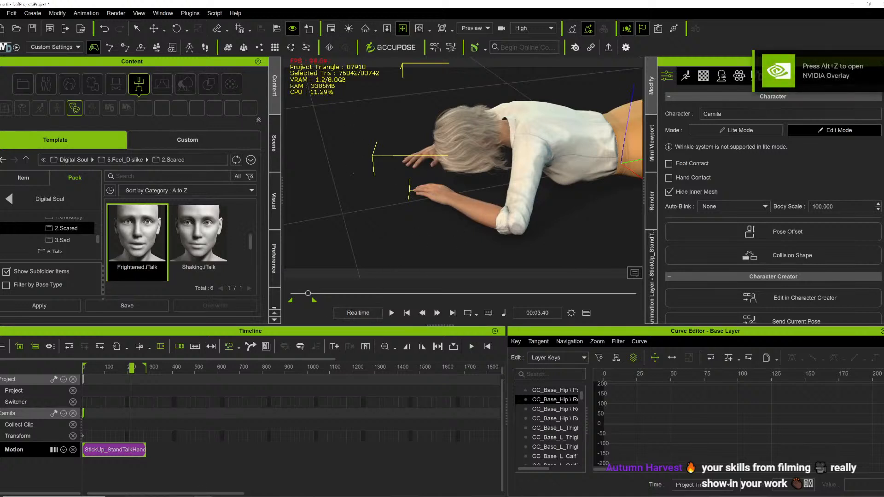
# - Switch to the Unreal Editor, close the Message Log window and return to iClone
pyautogui.click(265, 469)
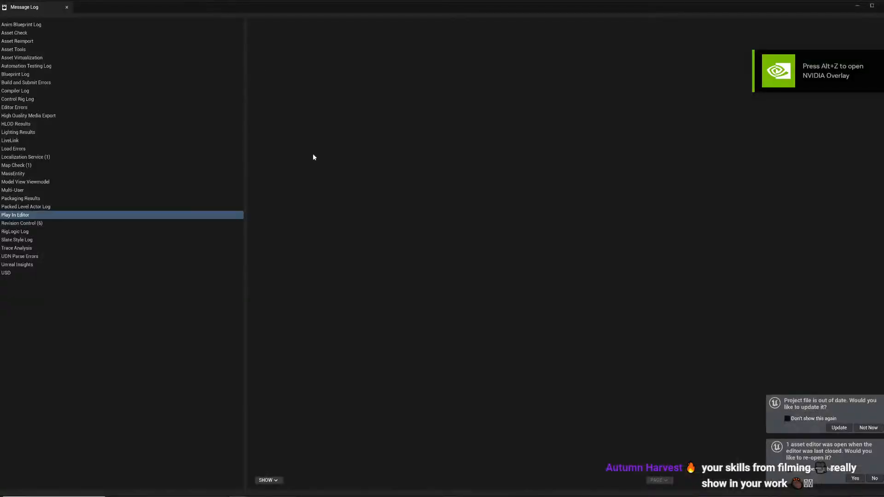
pyautogui.click(882, 6)
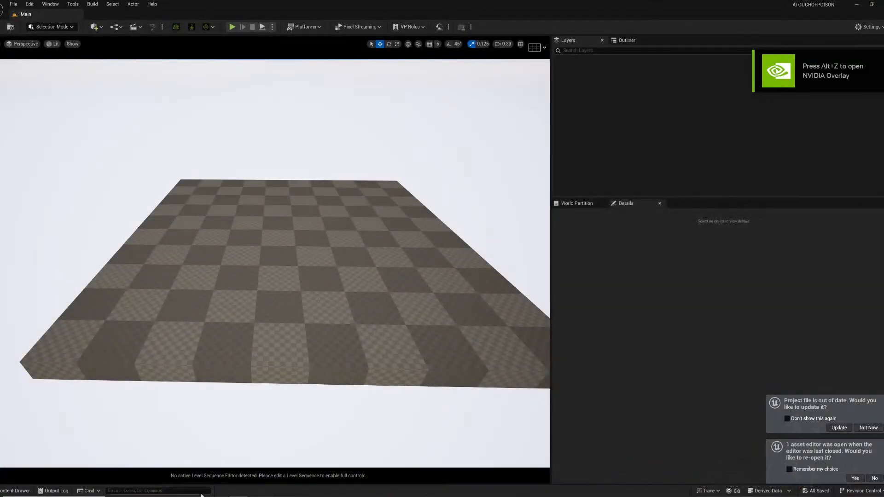
pyautogui.click(203, 495)
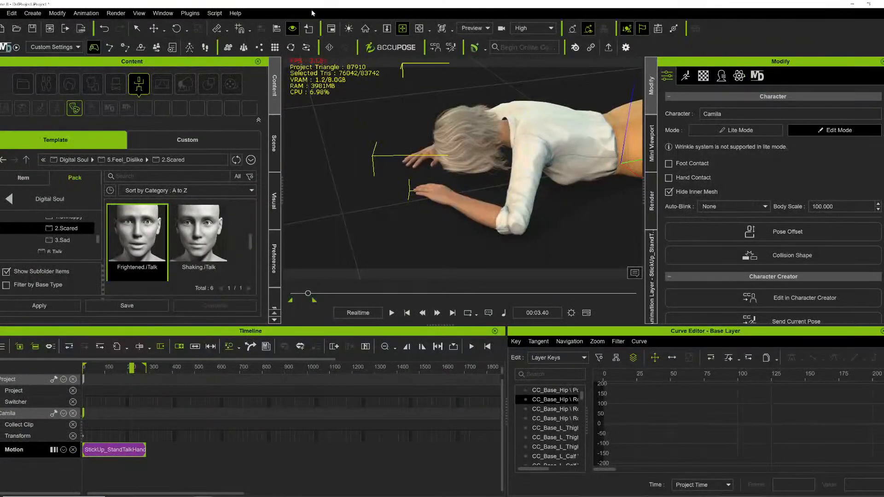
# - Open the Unreal Live Link transfer settings and exclude props, cameras and lights, keeping only the character for transfer
pyautogui.click(190, 13)
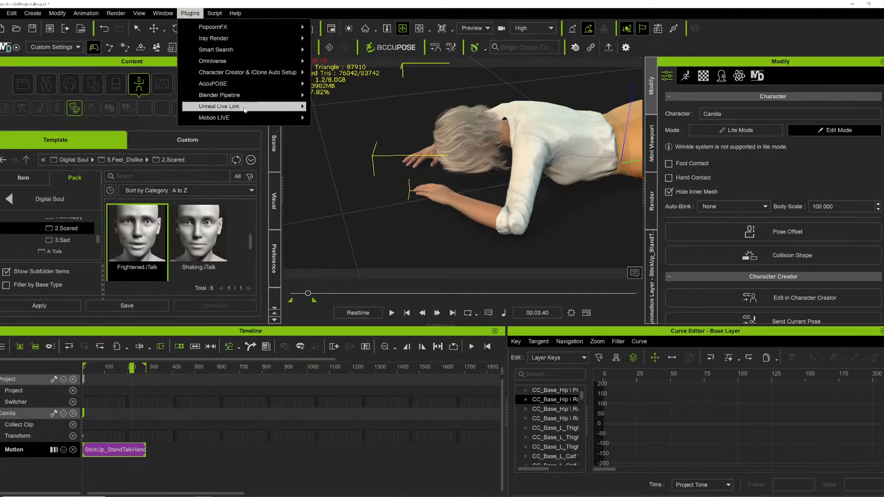
pyautogui.moveTo(245, 110)
pyautogui.click(343, 106)
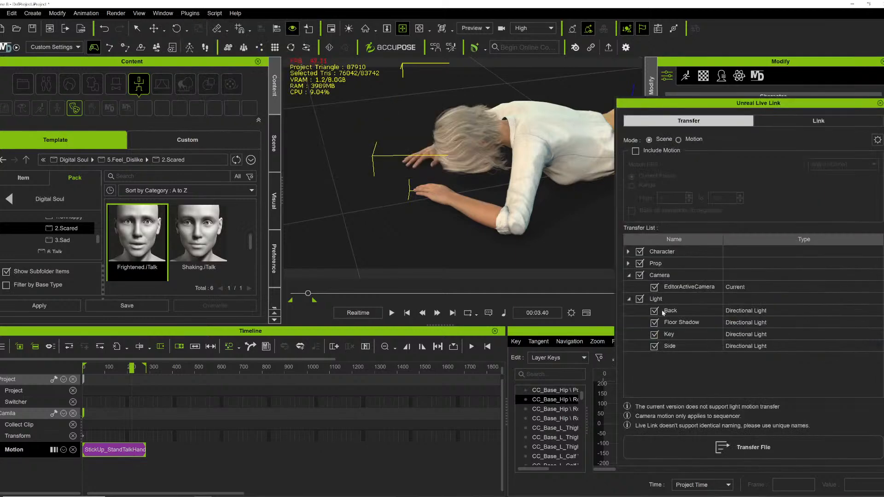
pyautogui.click(639, 264)
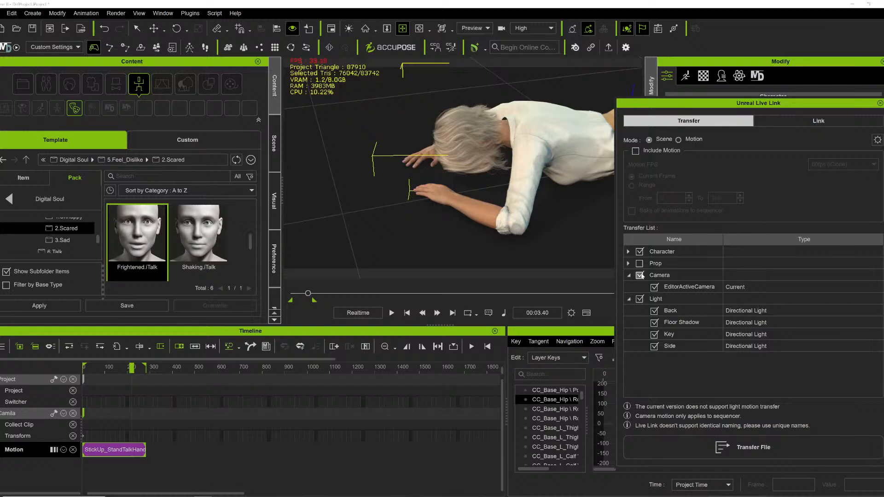
pyautogui.click(639, 275)
pyautogui.click(640, 298)
# - Include motion over the frame range 0 to 286, transfer the character to Unreal, and open the Content Drawer there
pyautogui.click(636, 151)
pyautogui.click(632, 186)
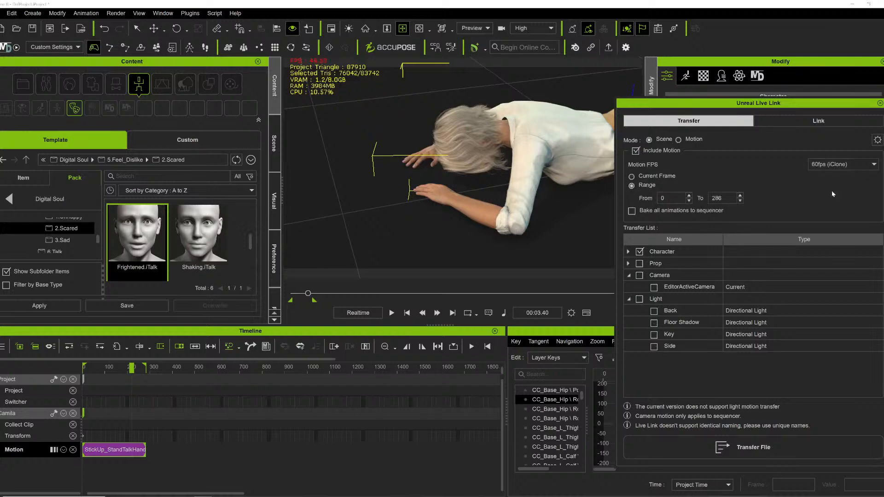
pyautogui.click(745, 447)
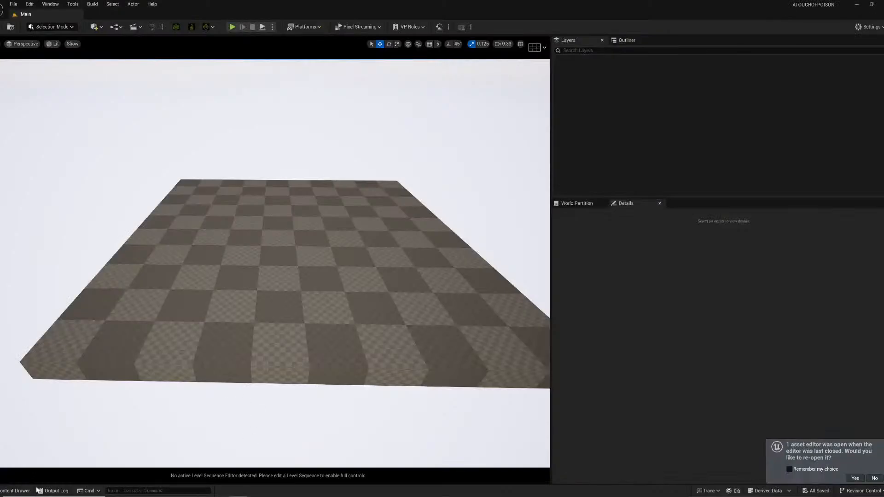
pyautogui.click(25, 490)
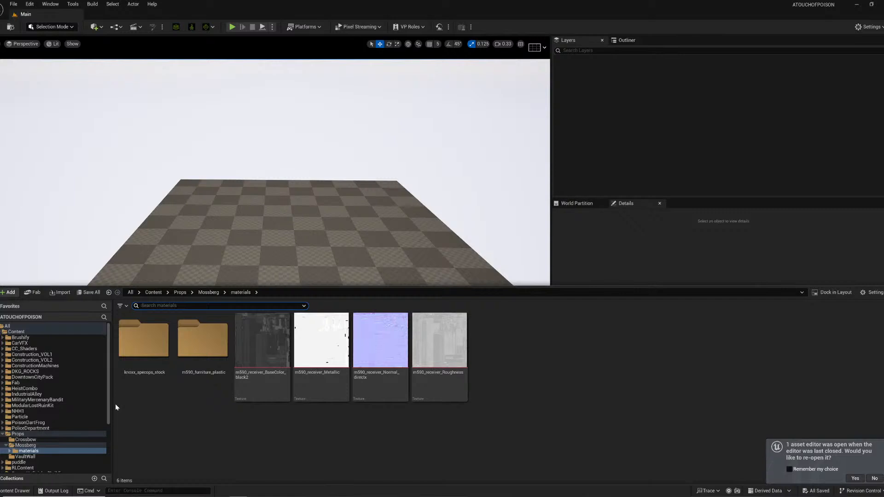
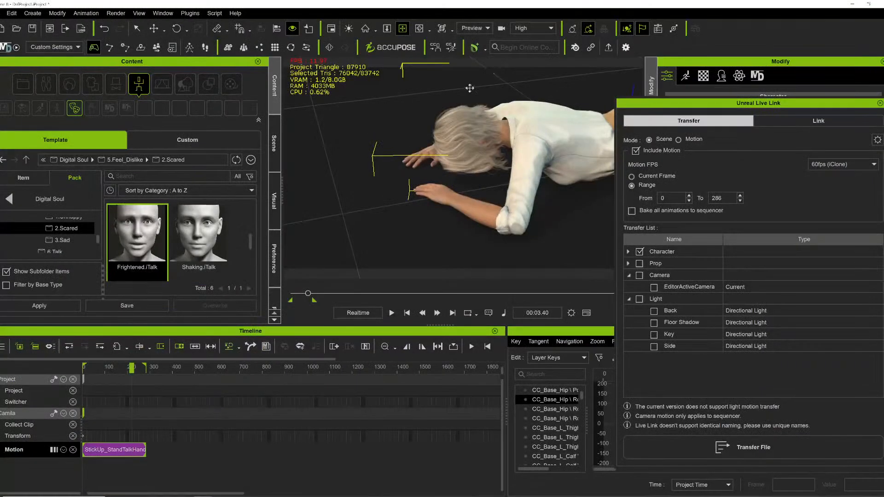
# - Replay the character's motion in iClone and inspect the hair and hands from another angle
pyautogui.press('space')
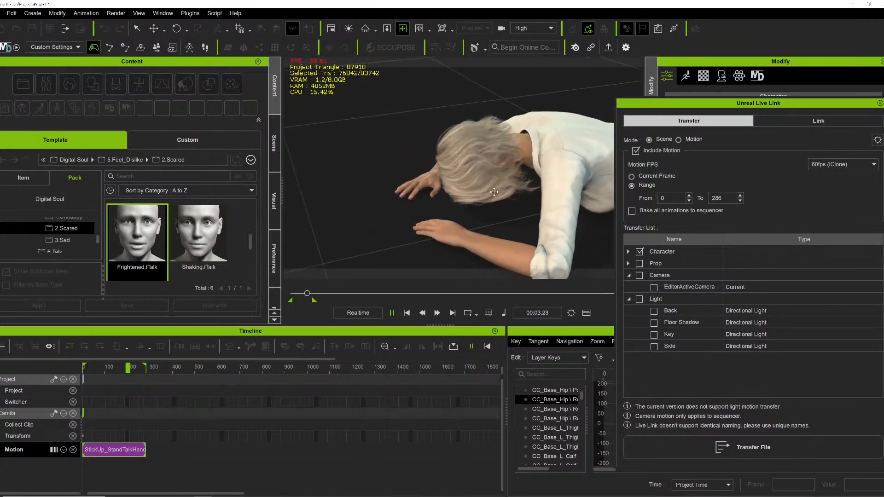
pyautogui.press('space')
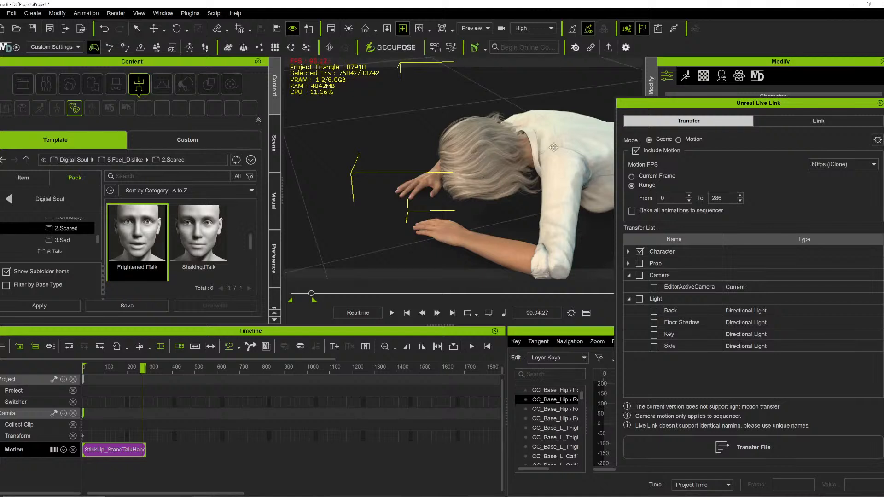
pyautogui.moveTo(498, 158); pyautogui.dragTo(563, 141, button='right')
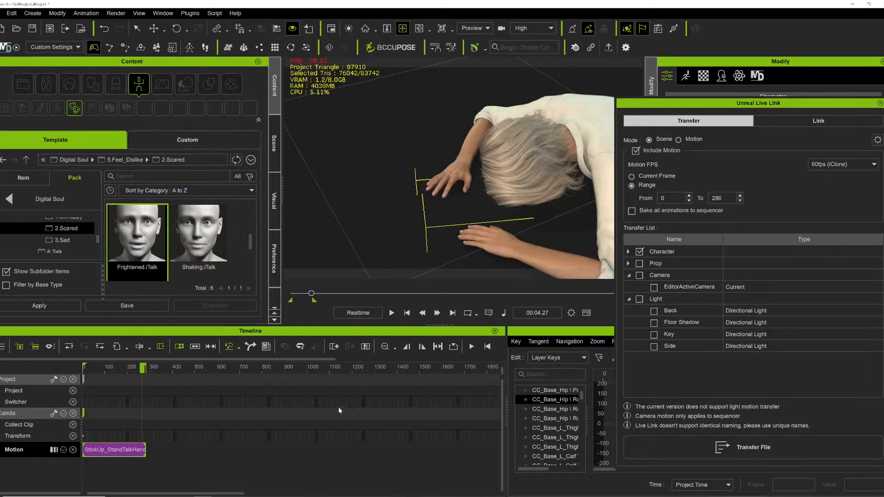
# - Switch to the Unreal Editor, close the Message Log window and delete the transferred Camila character from the level
pyautogui.click(274, 468)
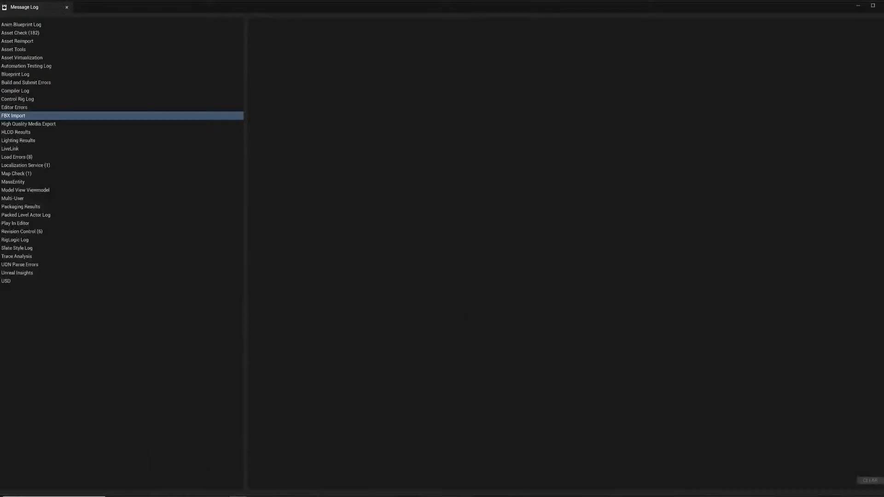
pyautogui.click(881, 6)
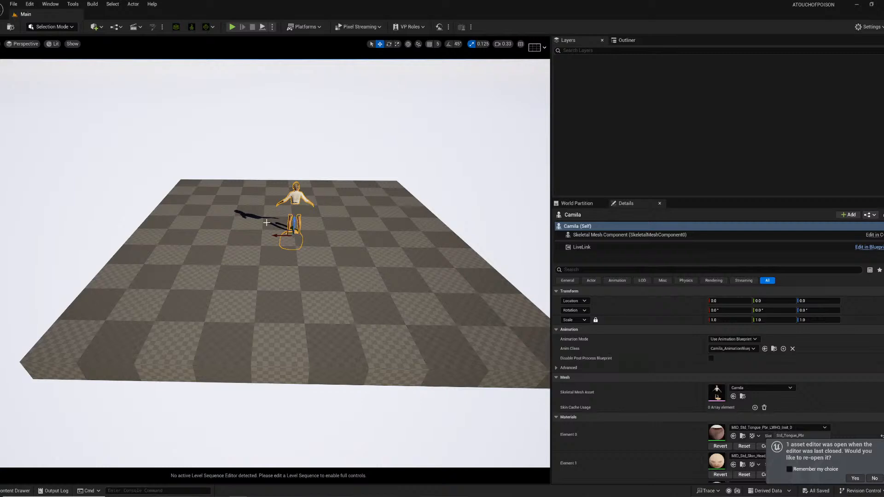
pyautogui.press('Delete')
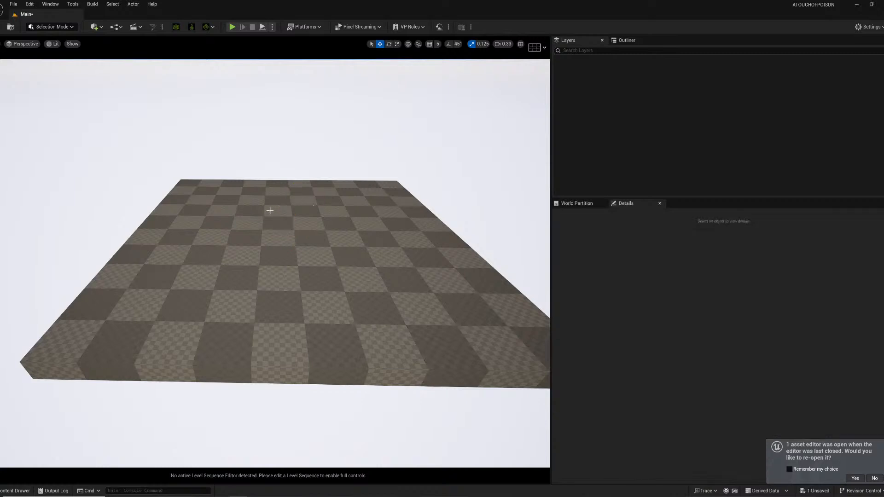
# - Find the Camila folder inside RLContent in the project's content and start deleting it with its assets
pyautogui.click(16, 490)
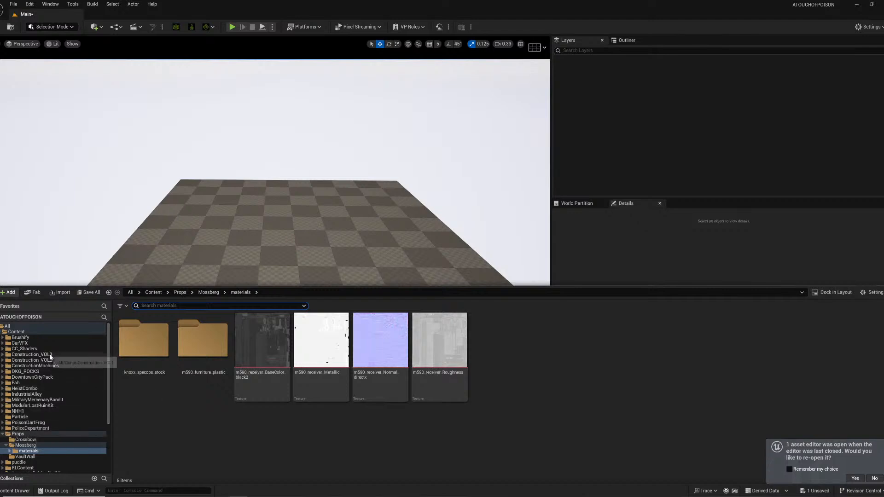
pyautogui.scroll(-2, 58, 447)
pyautogui.scroll(-4, 58, 446)
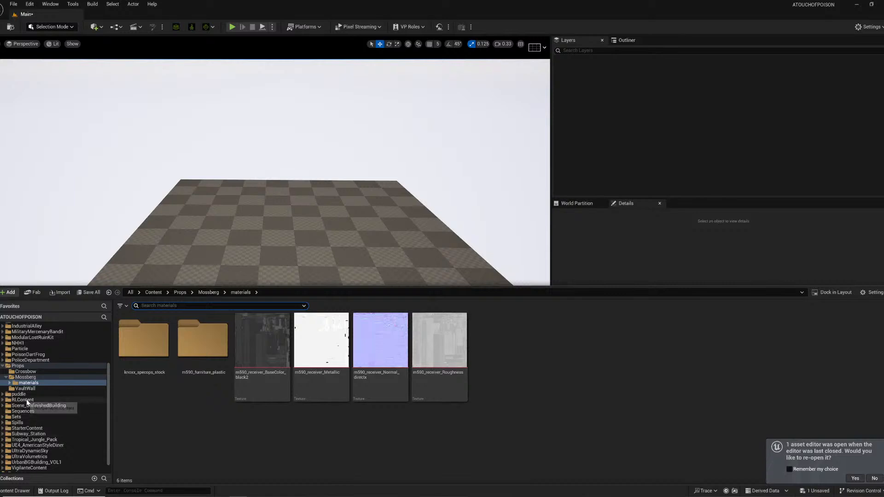
pyautogui.click(23, 400)
pyautogui.click(216, 362)
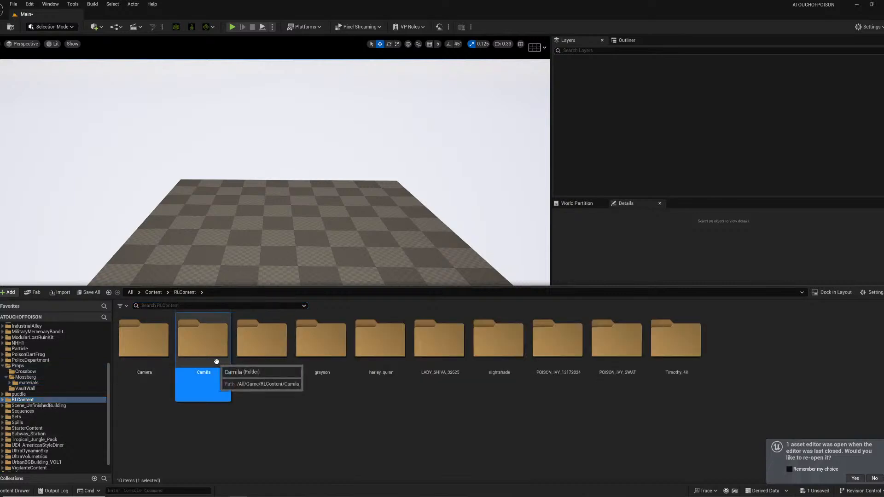
pyautogui.press('Delete')
pyautogui.click(233, 376)
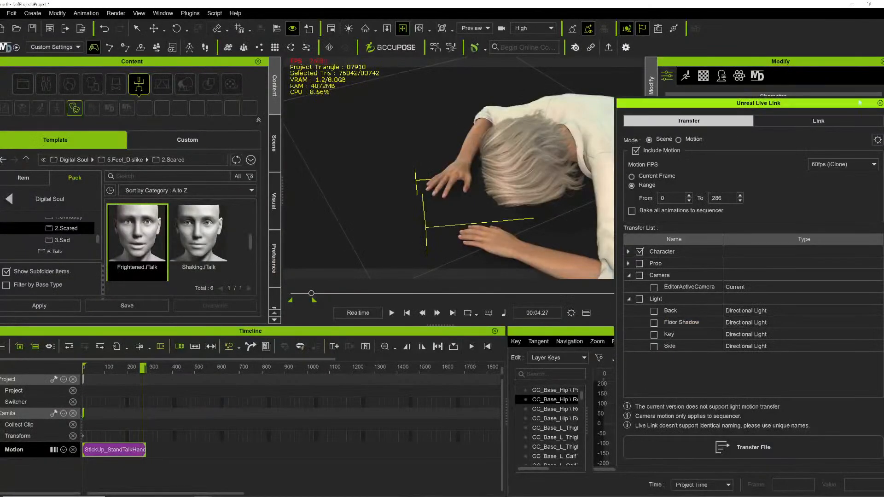
# - In iClone, expand Camila in the scene list and select her Knee length skirt to show its physics settings
pyautogui.click(737, 78)
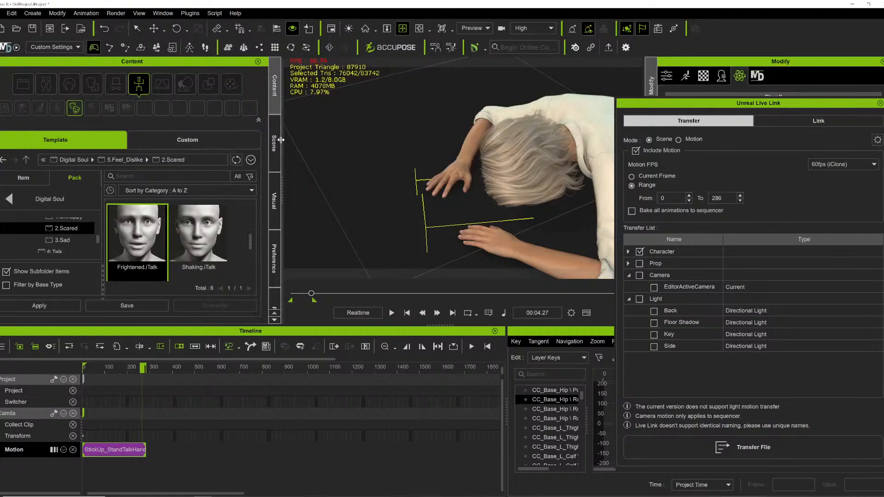
pyautogui.click(274, 143)
pyautogui.click(23, 232)
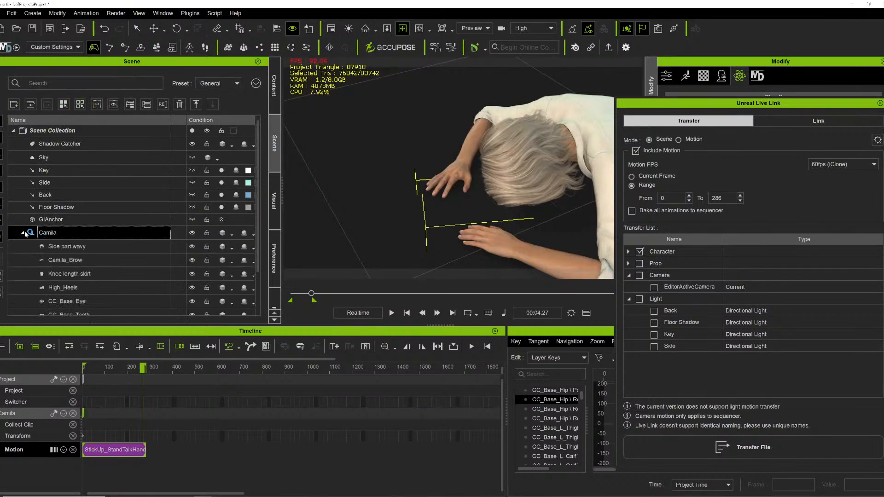
pyautogui.click(83, 274)
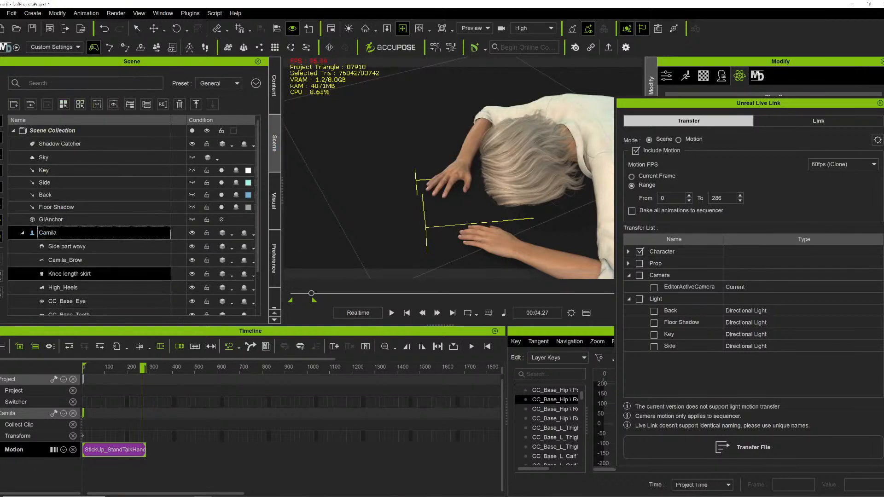
# - Move the Unreal Live Link window off the Modify panel and dock it above that panel
pyautogui.moveTo(783, 102); pyautogui.dragTo(491, 135)
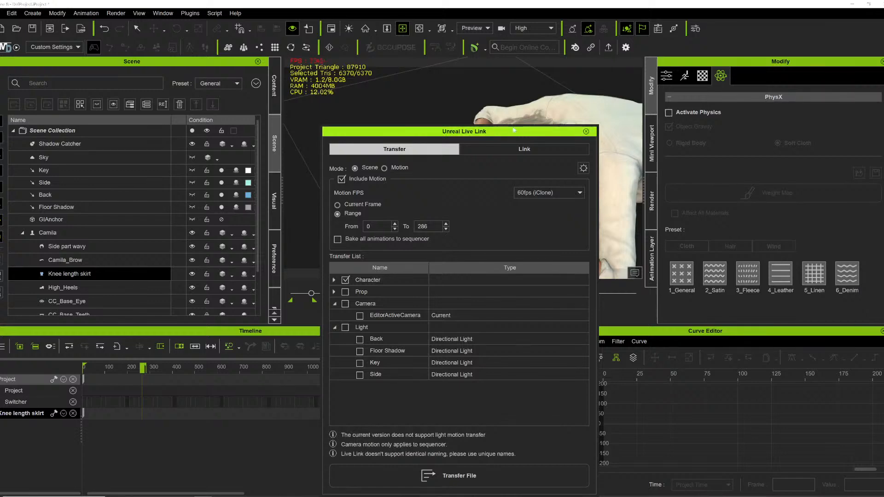
pyautogui.moveTo(499, 135); pyautogui.dragTo(518, 129)
pyautogui.moveTo(645, 121); pyautogui.dragTo(672, 108)
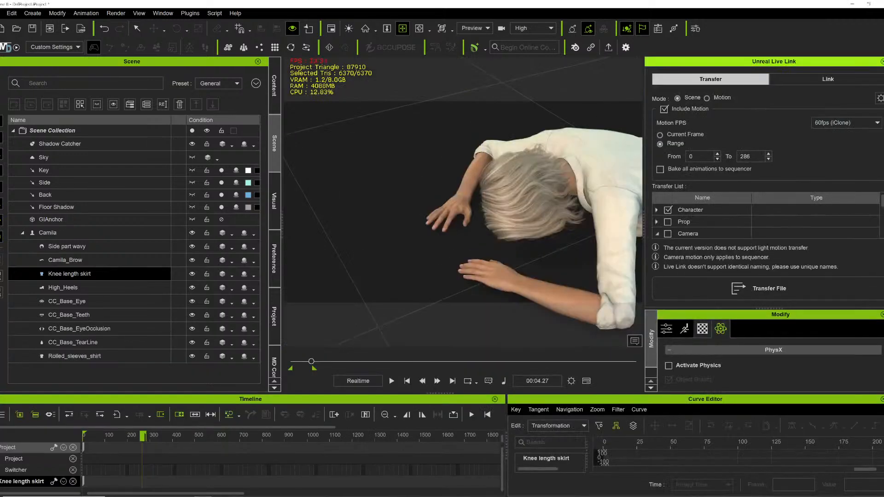
# - Switch to the Unreal Editor and force delete the pending Camila assets despite their remaining references
pyautogui.click(269, 464)
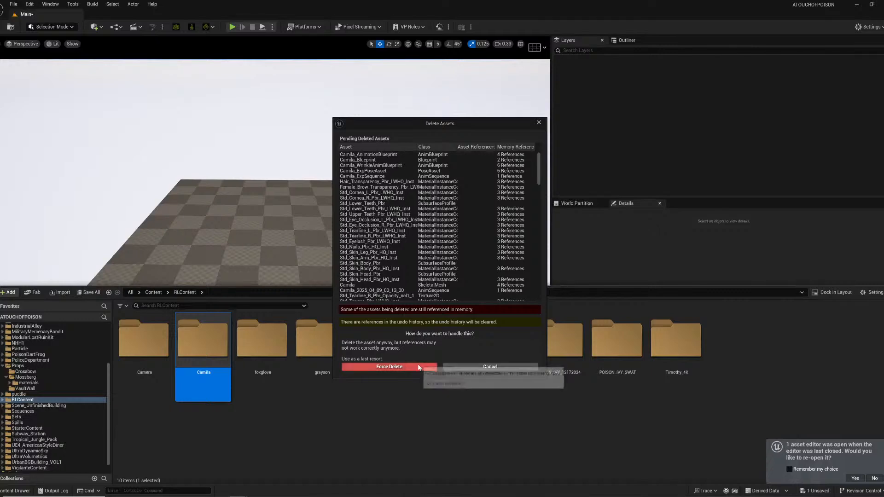
pyautogui.click(419, 367)
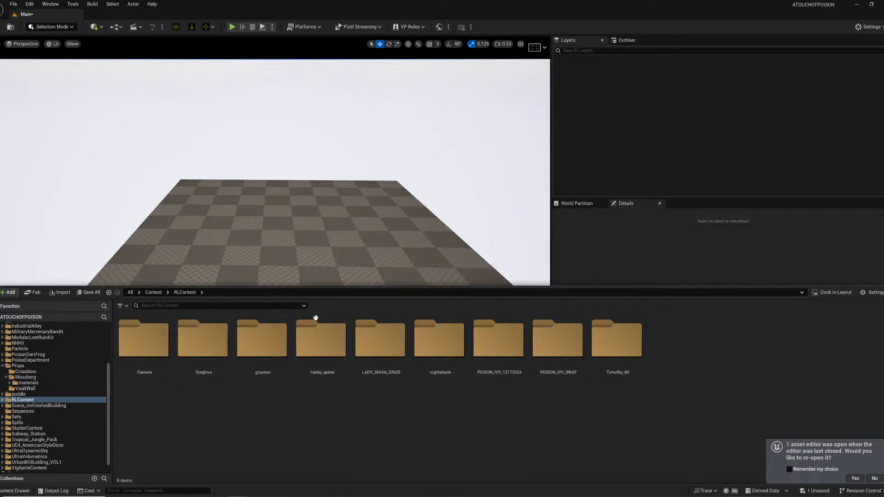
# - Switch to iClone and transfer the Camila character with its motion, frames 0 to 286, to Unreal through Live Link
pyautogui.moveTo(210, 488)
pyautogui.click(205, 472)
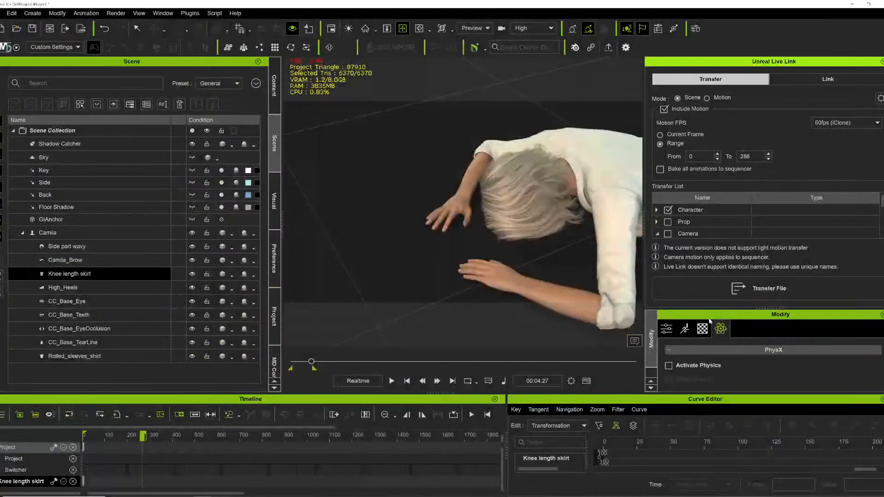
pyautogui.click(762, 286)
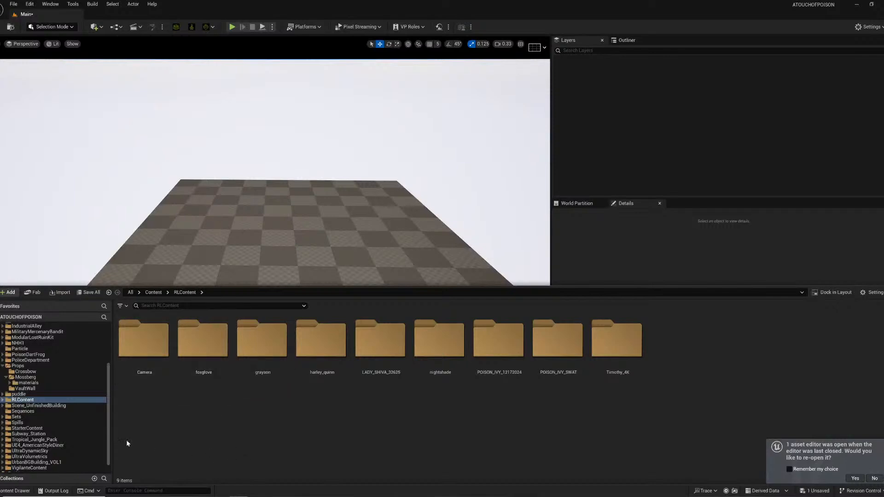
# - Inspect the Camera folder inside RLContent in the Unreal project, and return to the RLContent folder
pyautogui.doubleClick(134, 361)
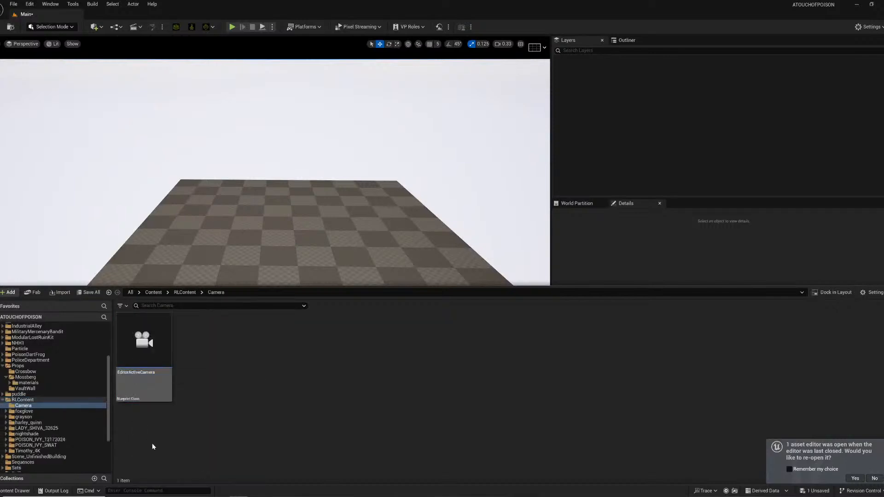
pyautogui.click(34, 395)
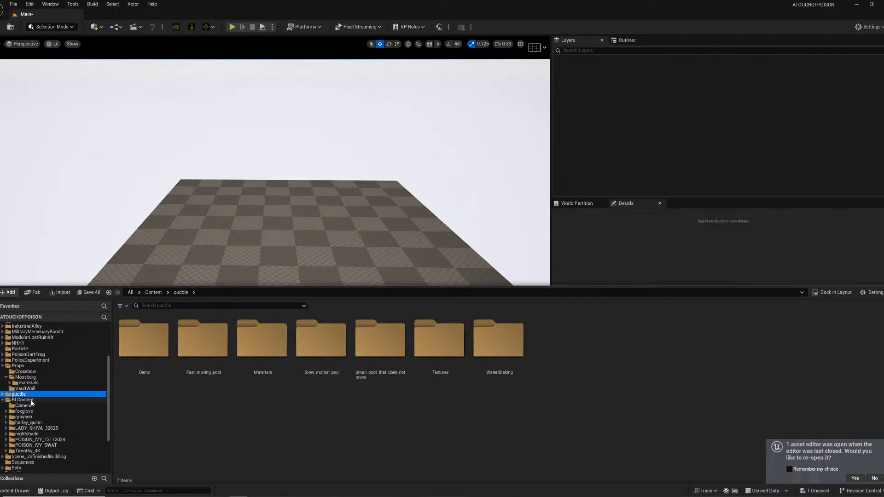
pyautogui.click(34, 400)
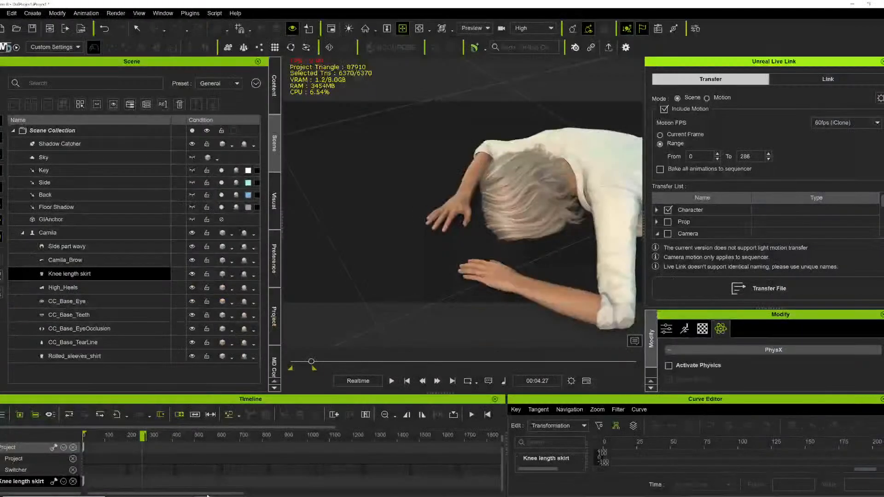
pyautogui.moveTo(477, 187); pyautogui.dragTo(449, 161, button='right')
pyautogui.scroll(-10, 442, 166)
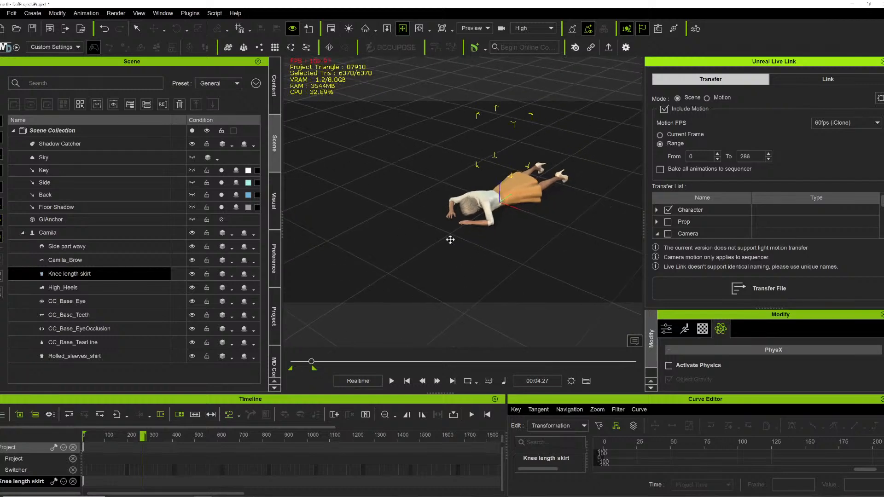
pyautogui.moveTo(456, 191); pyautogui.dragTo(346, 167, button='right')
pyautogui.moveTo(456, 175); pyautogui.dragTo(509, 231, button='right')
pyautogui.scroll(-2, 688, 225)
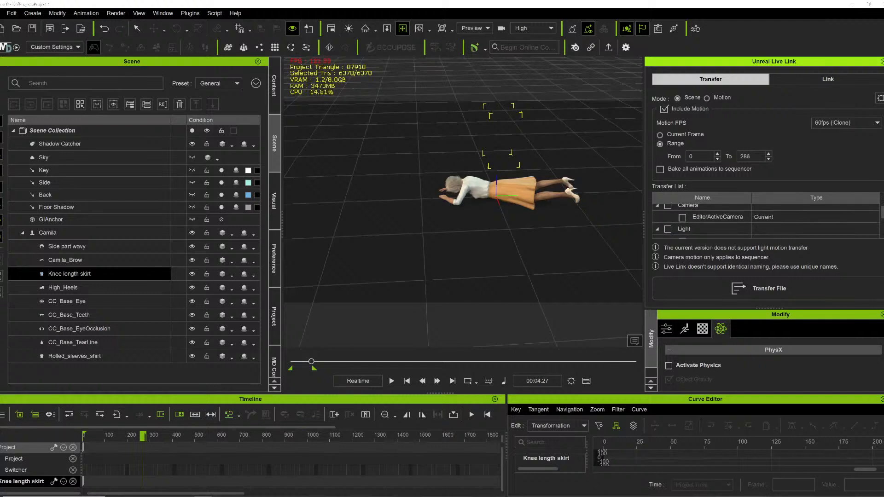
# - Switch to the Unreal Editor, save all the imported Camila assets, and close the Content Browser and Message Log windows
pyautogui.moveTo(237, 495)
pyautogui.click(178, 469)
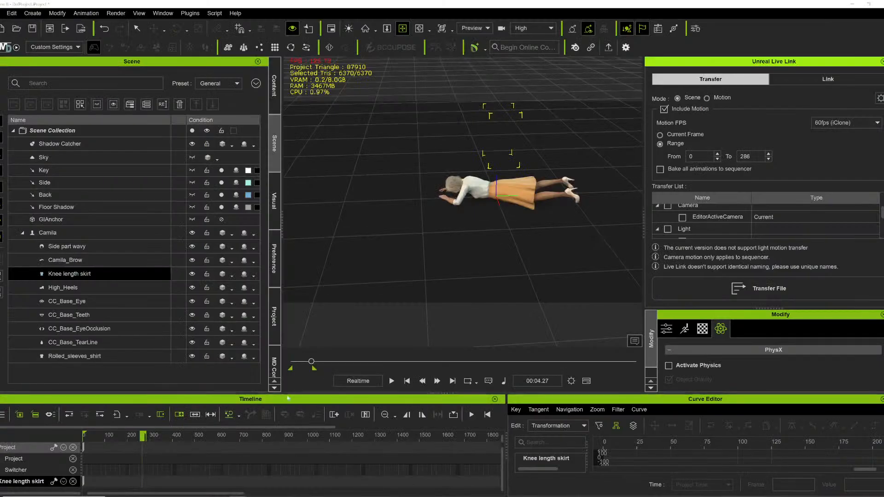
pyautogui.click(852, 5)
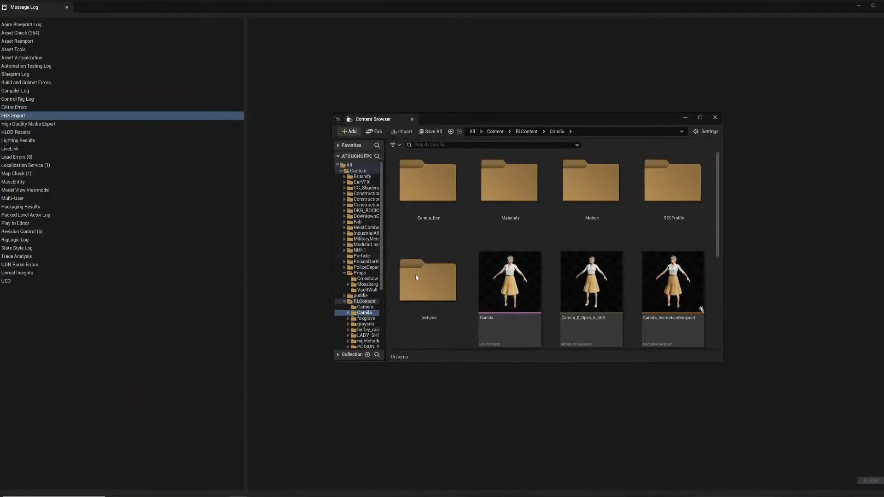
pyautogui.scroll(-5, 493, 243)
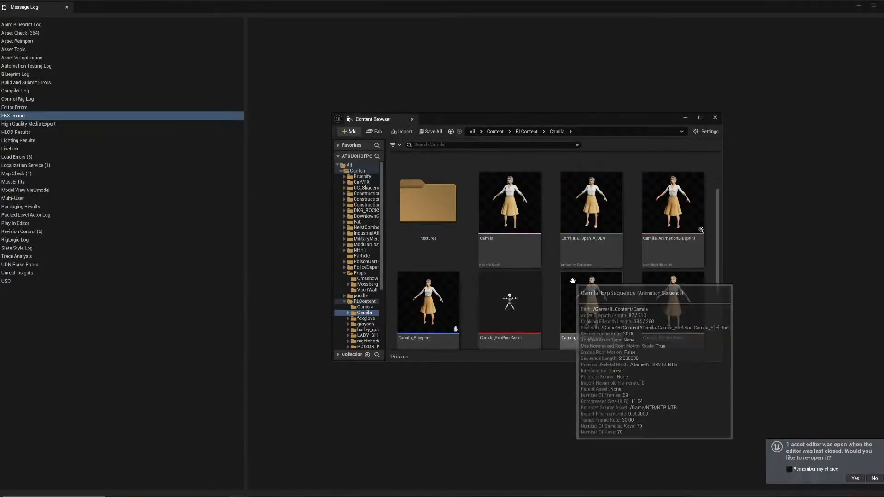
pyautogui.hotkey('ctrl', 'a')
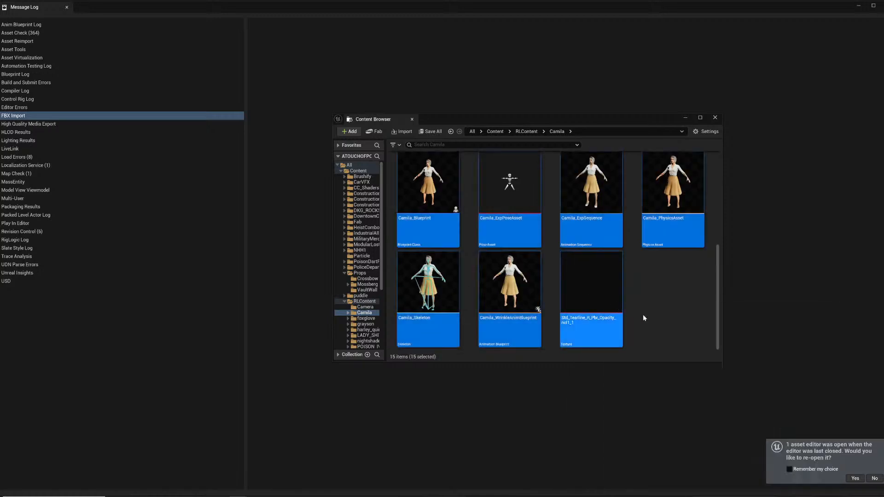
pyautogui.scroll(3, 643, 314)
pyautogui.scroll(-3, 639, 317)
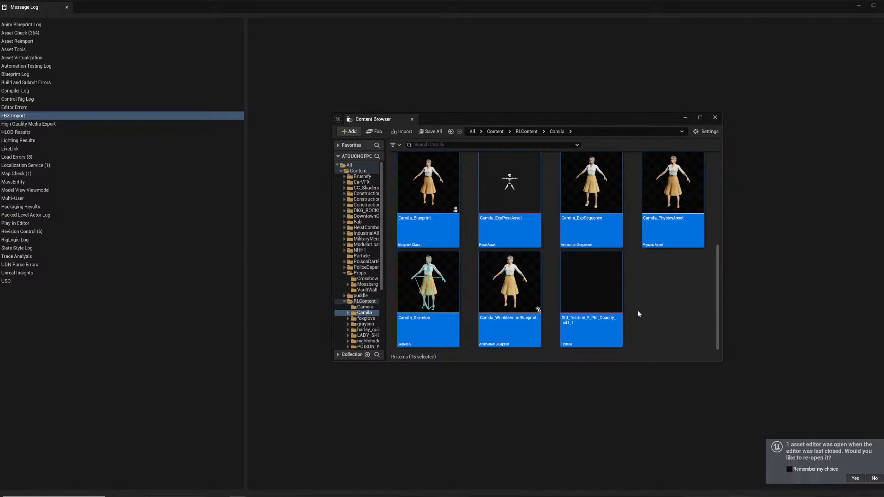
pyautogui.hotkey('ctrl', 's')
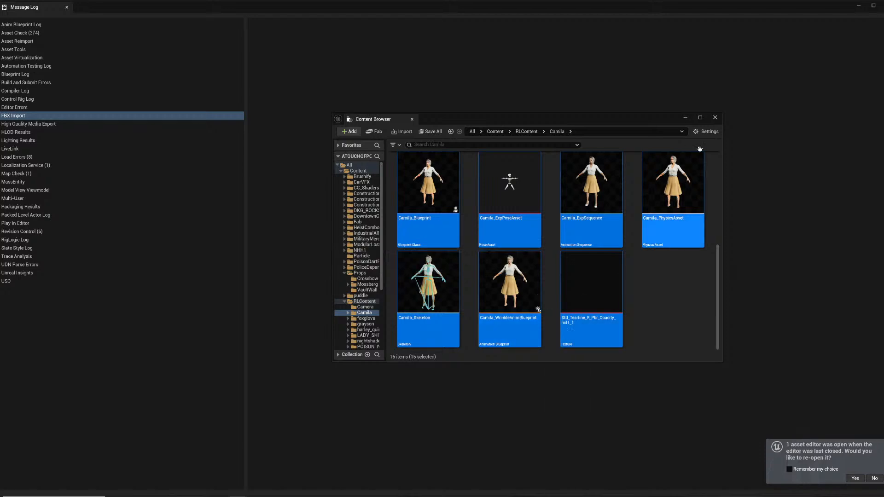
pyautogui.click(715, 117)
pyautogui.click(883, 5)
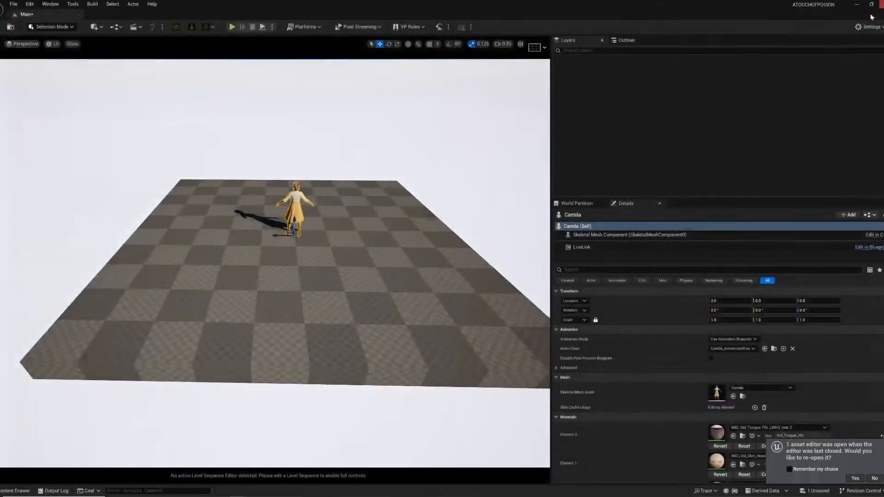
# - Delete the Camera folder and its EditorActiveCamera asset from RLContent
pyautogui.click(12, 489)
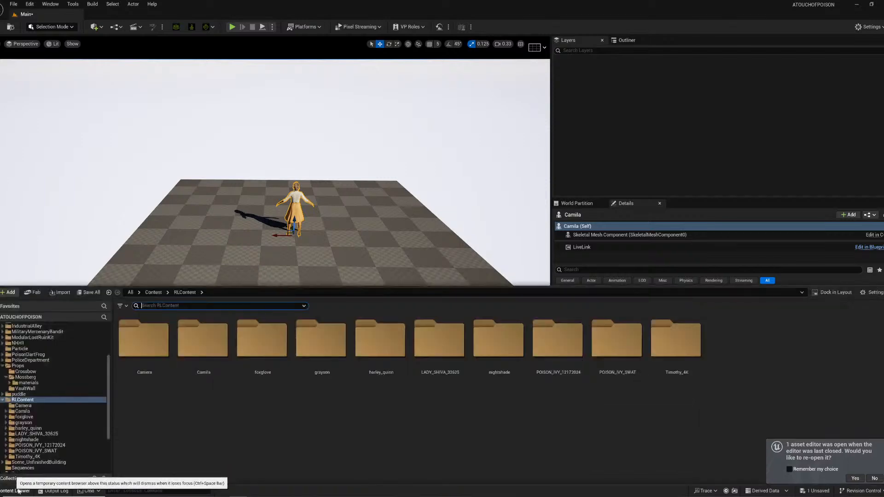
pyautogui.click(149, 398)
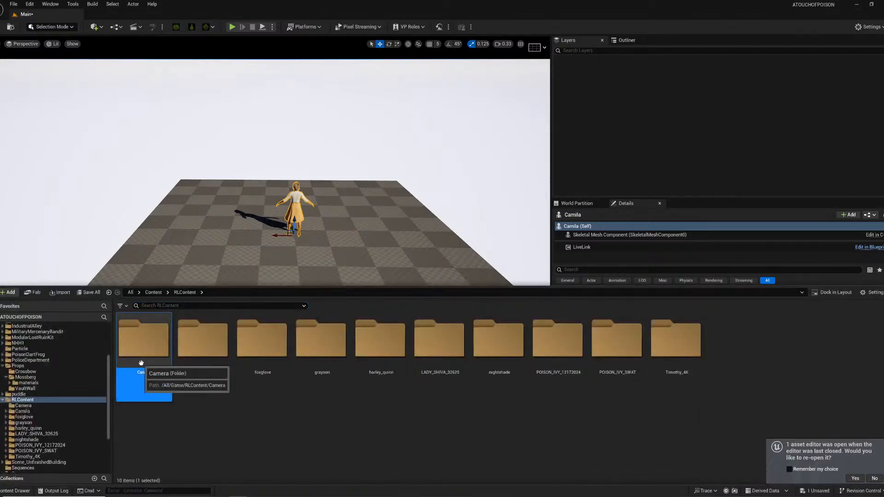
pyautogui.press('Delete')
pyautogui.click(168, 378)
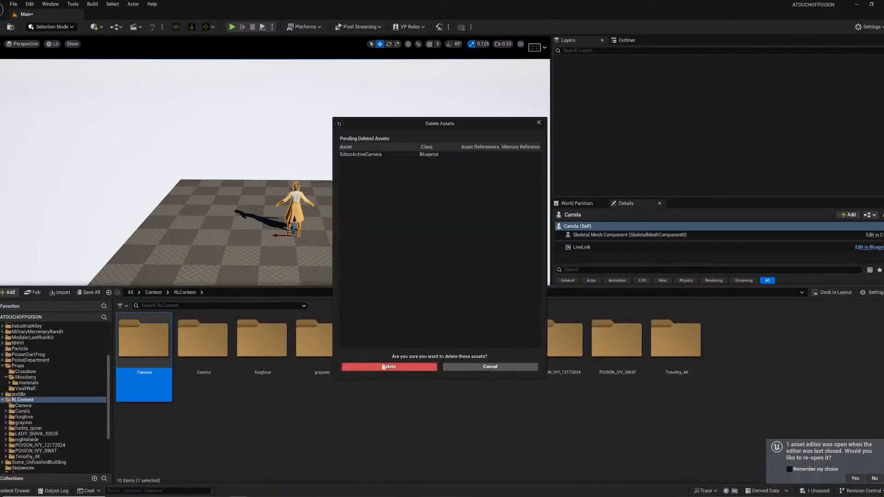
pyautogui.click(401, 366)
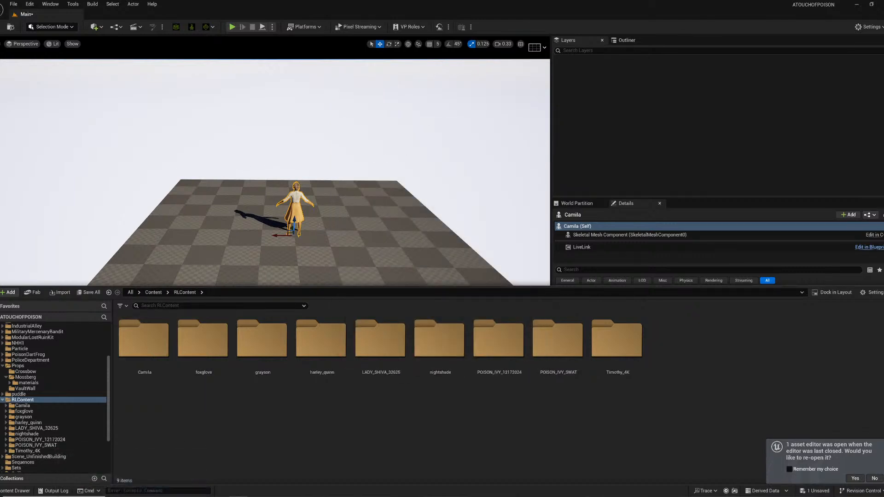
# - Delete the Camila actor from the Main level and bring the RLContent folder back up
pyautogui.click(296, 198)
pyautogui.press('Delete')
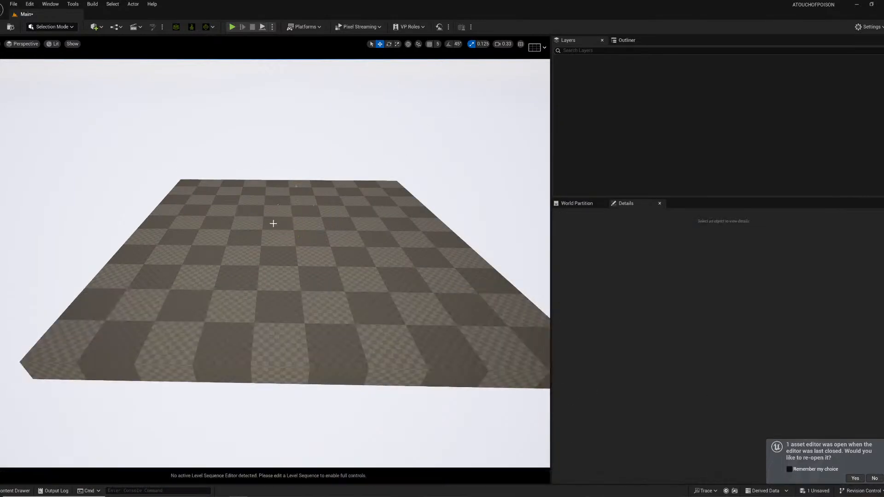
pyautogui.press('w')
pyautogui.moveTo(264, 231); pyautogui.dragTo(265, 222, button='right')
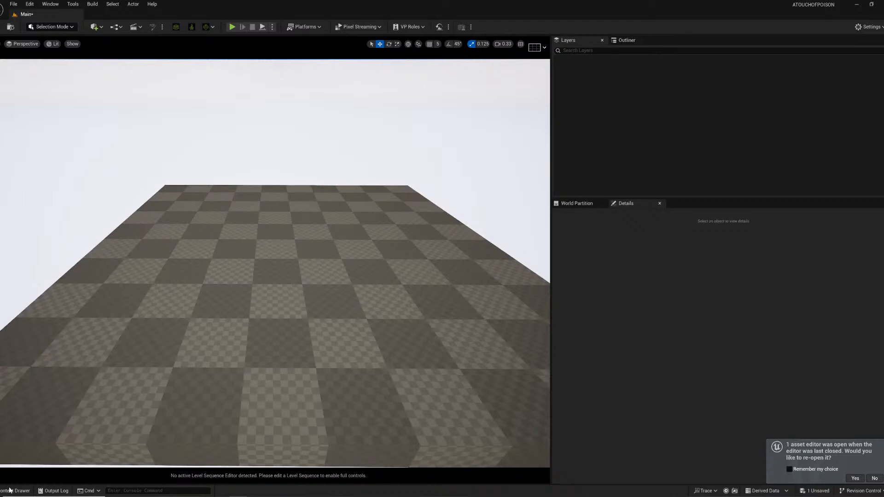
pyautogui.click(15, 490)
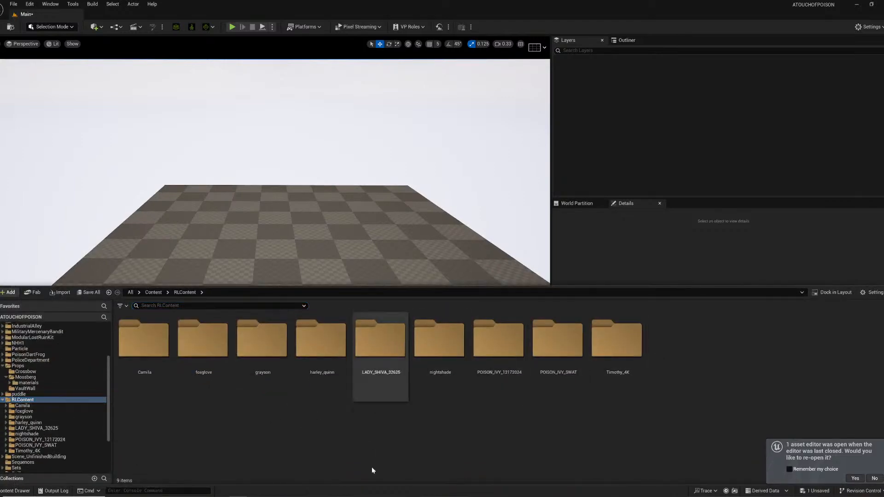
# - Switch to iClone and start a new project without saving the current one
pyautogui.click(214, 494)
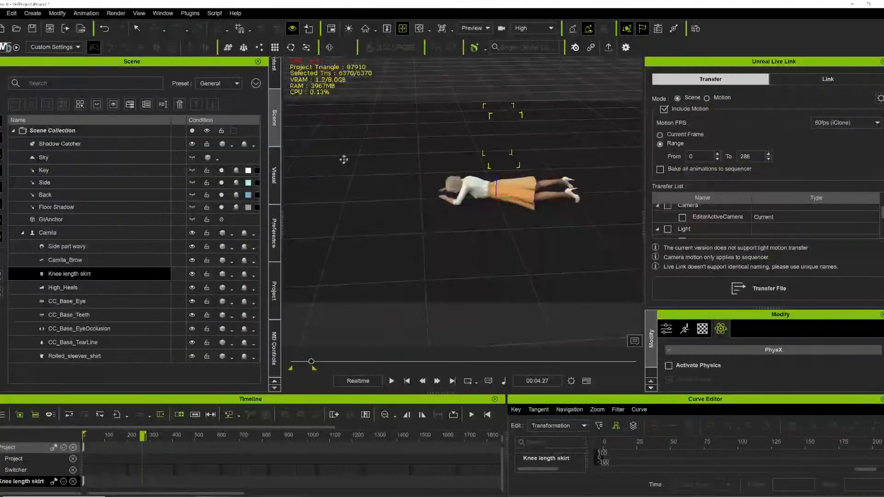
pyautogui.click(2, 28)
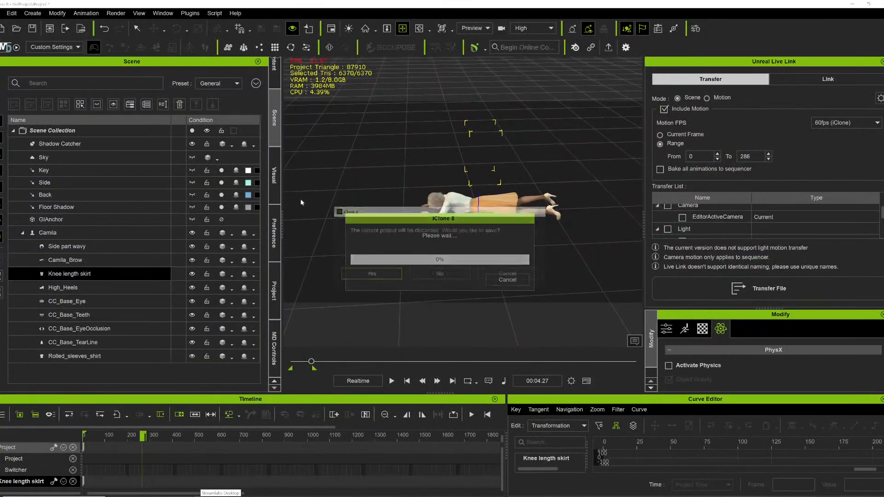
pyautogui.click(437, 275)
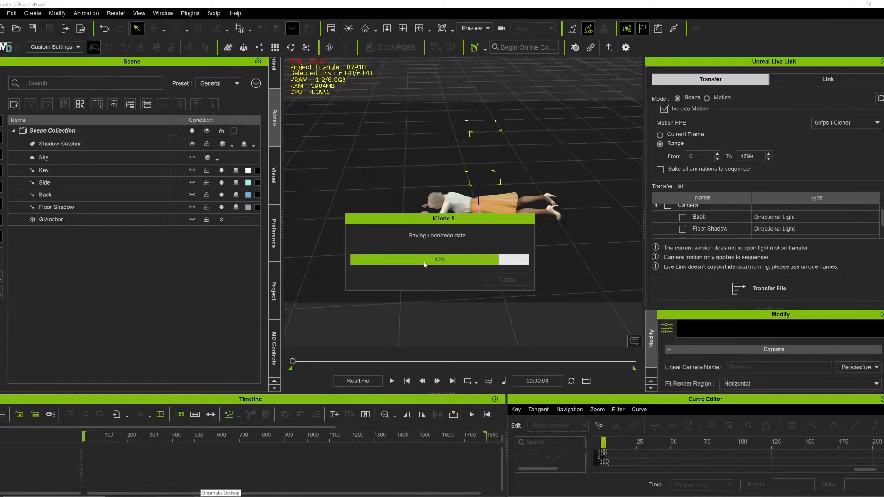
# - Return to the Unreal Editor and open the diner level from the Sets folder, saving the Main level
pyautogui.click(853, 4)
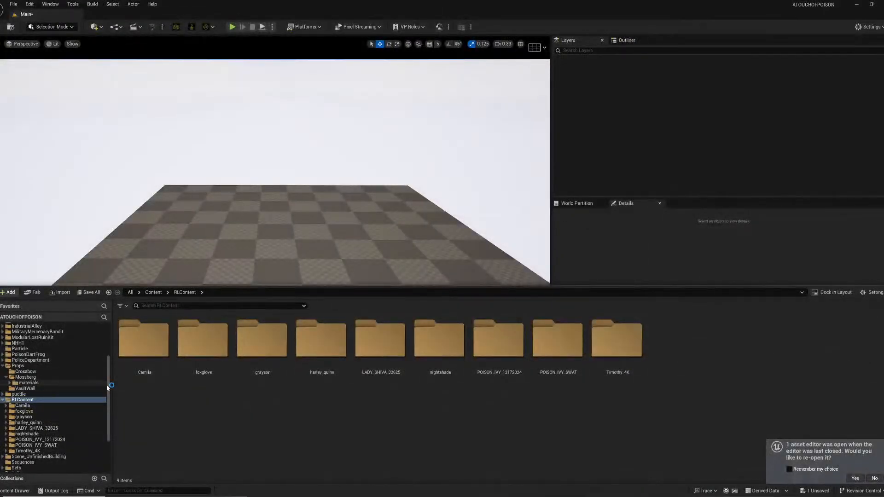
pyautogui.moveTo(108, 386); pyautogui.dragTo(115, 361)
pyautogui.scroll(-6, 85, 434)
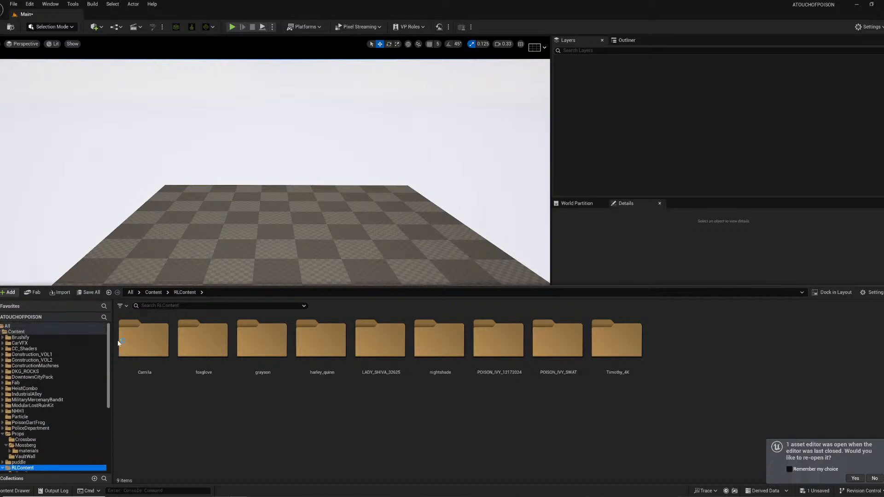
pyautogui.click(15, 408)
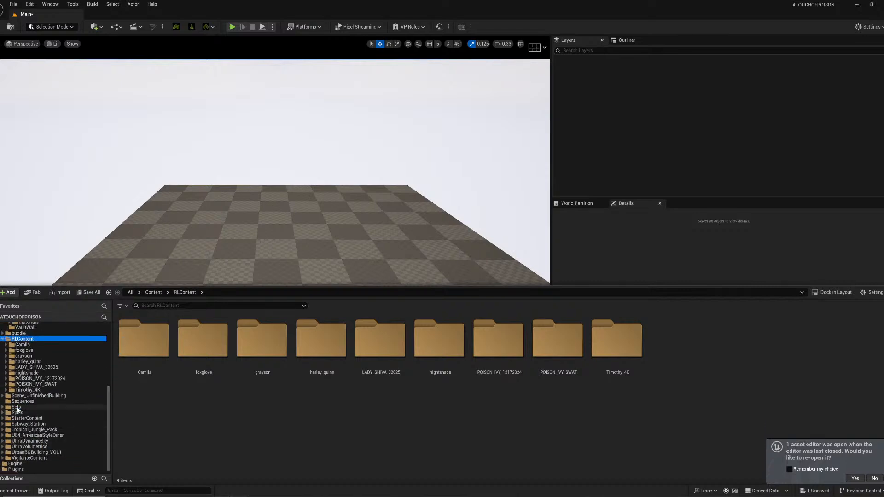
pyautogui.doubleClick(361, 373)
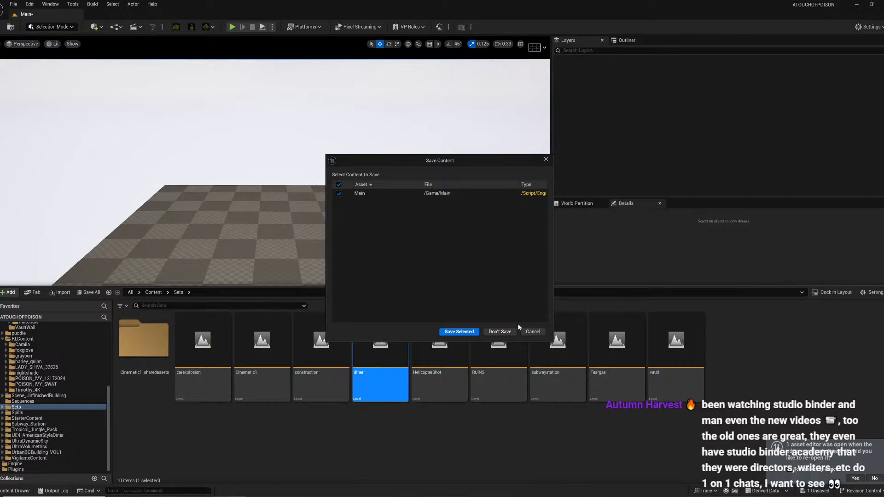
pyautogui.click(456, 331)
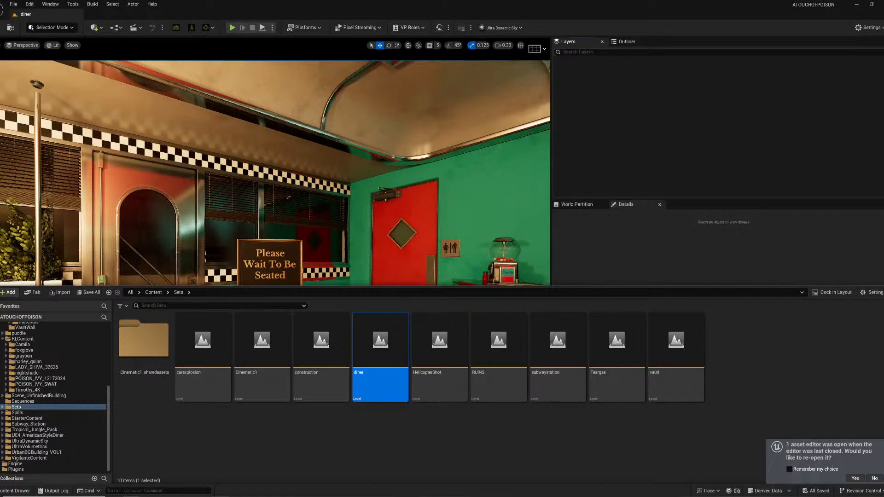
# - Open the existing diner level sequence for editing
pyautogui.moveTo(260, 217); pyautogui.dragTo(300, 209, button='right')
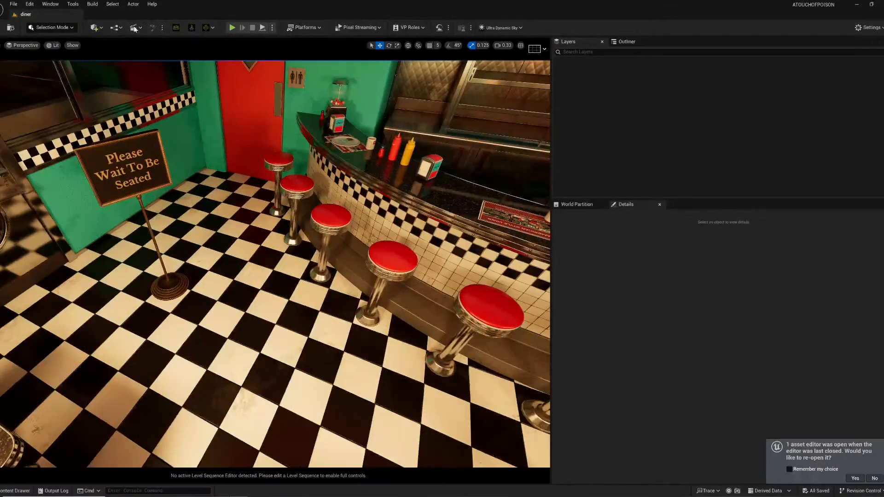
pyautogui.click(135, 28)
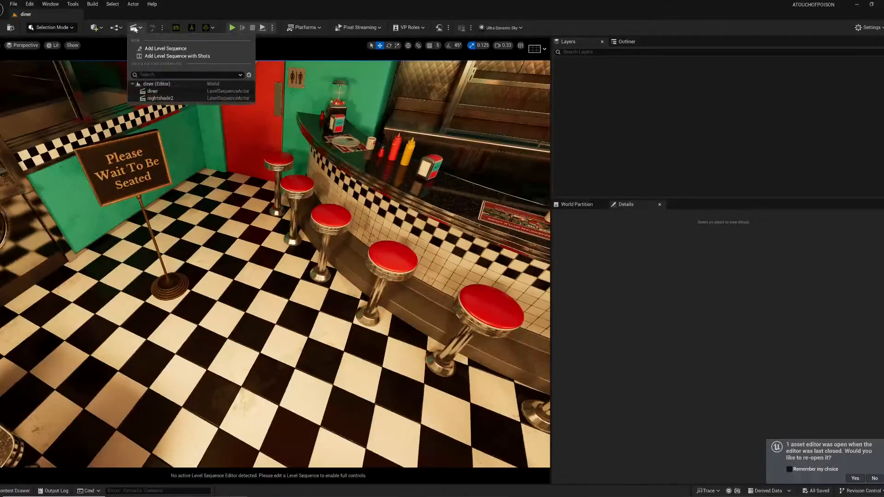
pyautogui.click(158, 92)
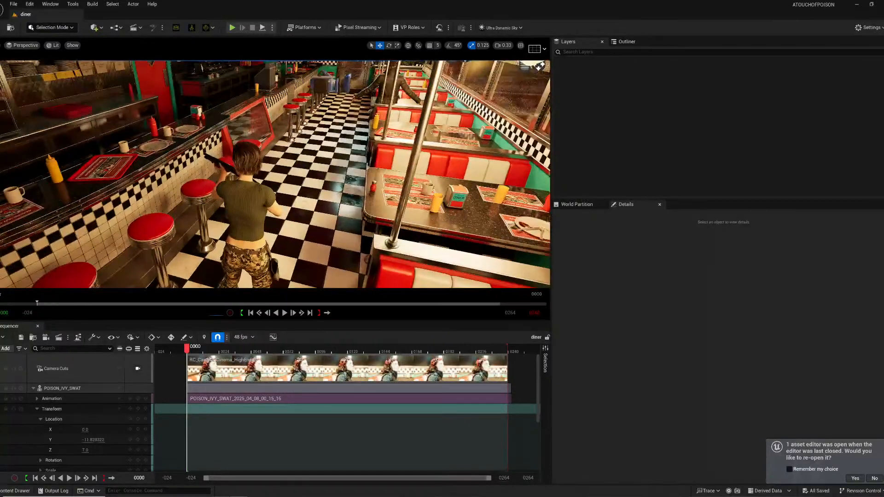
# - Place the Camila skeletal mesh from RLContent/Camila on the diner's checkered floor beside the counter stools
pyautogui.moveTo(275, 175); pyautogui.dragTo(126, 216, button='right')
pyautogui.press('w')
pyautogui.press('s')
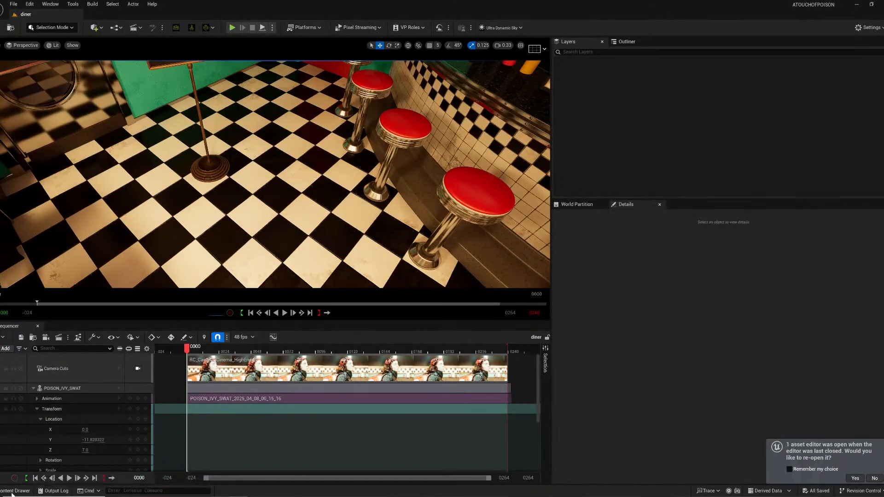
pyautogui.click(14, 490)
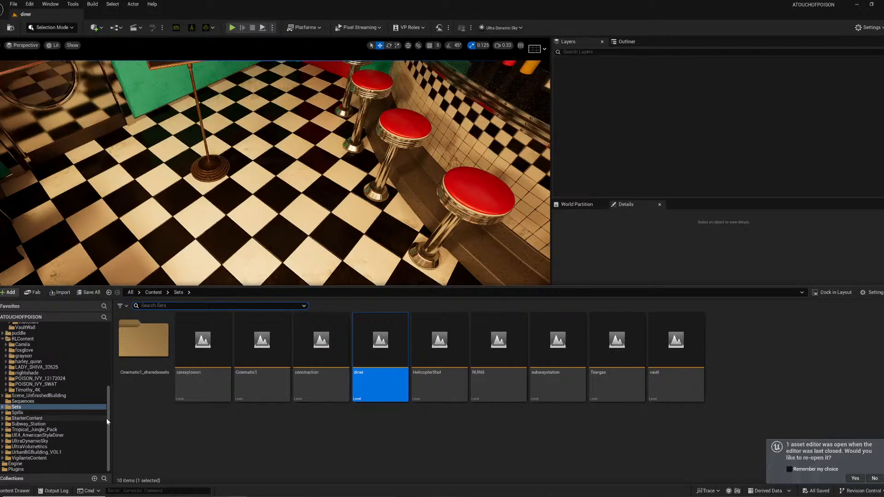
pyautogui.moveTo(106, 420)
pyautogui.mouseDown()
pyautogui.moveTo(105, 359)
pyautogui.moveTo(100, 390)
pyautogui.mouseUp()
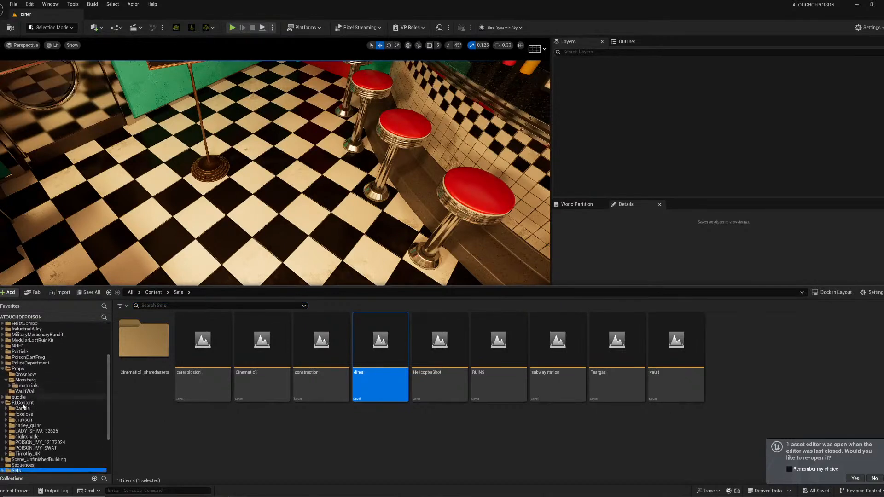
pyautogui.click(26, 410)
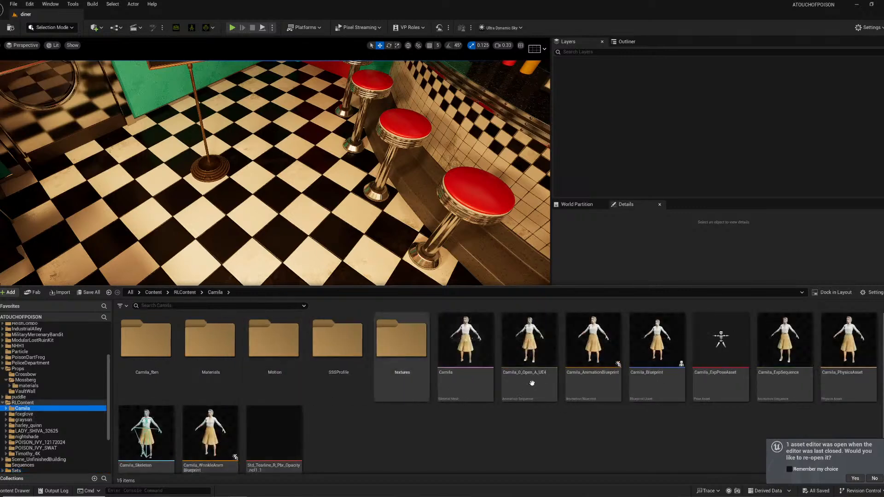
pyautogui.moveTo(474, 366); pyautogui.dragTo(317, 157)
pyautogui.press('e')
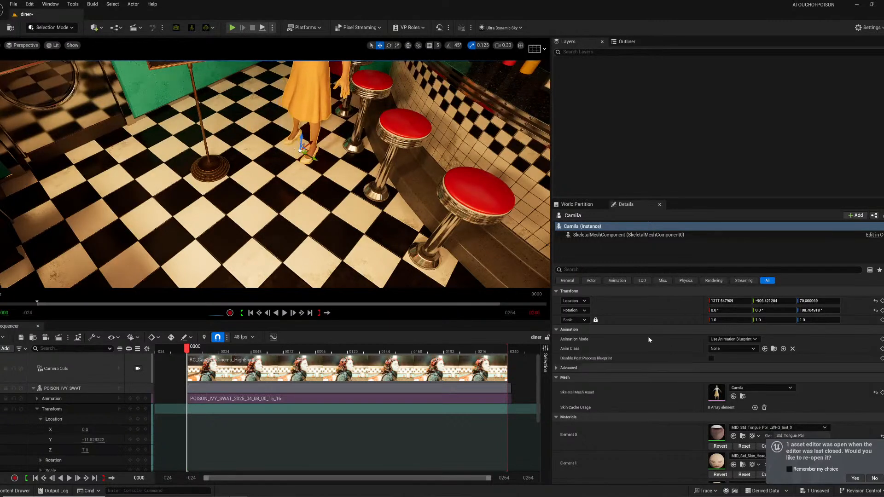
# - Add the Camila actor to the diner sequence and assign her the Camila_2025_04_09_00_17_14 animation
pyautogui.click(623, 42)
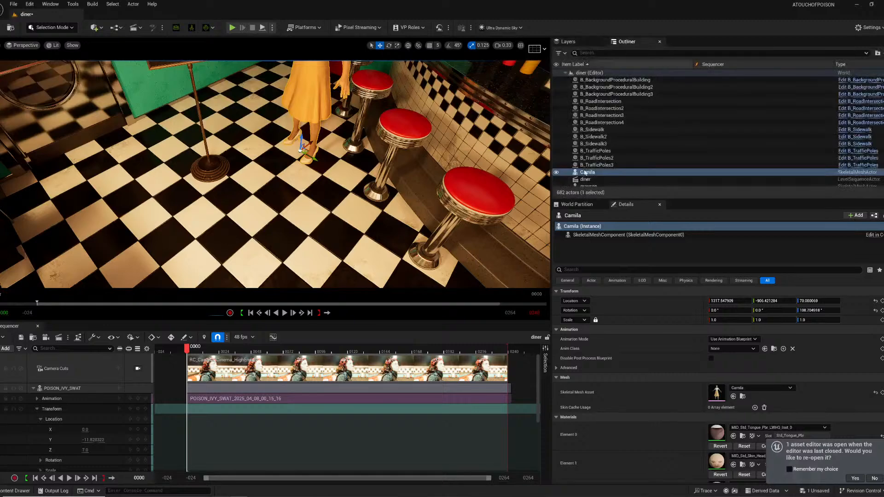
pyautogui.moveTo(587, 172); pyautogui.dragTo(124, 494)
pyautogui.moveTo(110, 429); pyautogui.dragTo(110, 427)
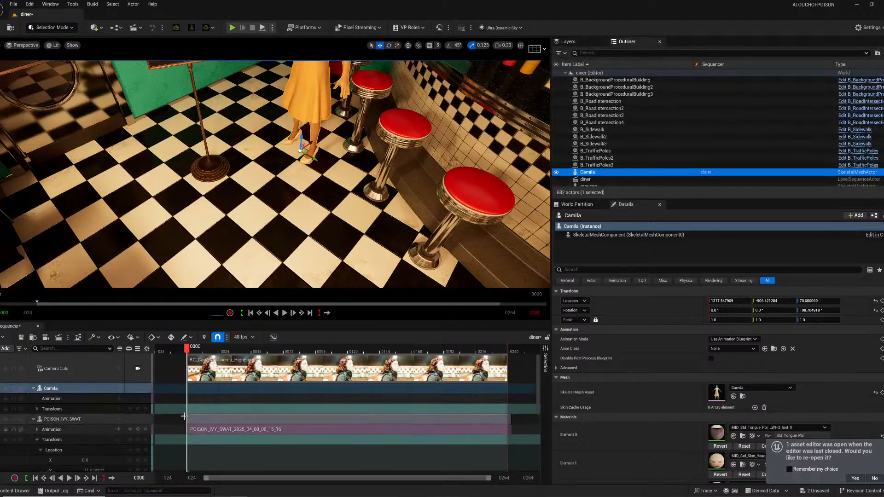
pyautogui.click(118, 398)
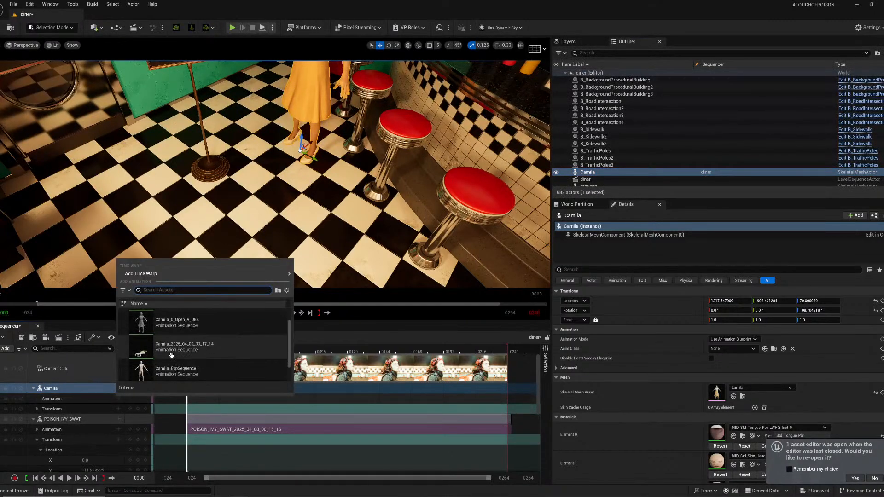
pyautogui.click(184, 369)
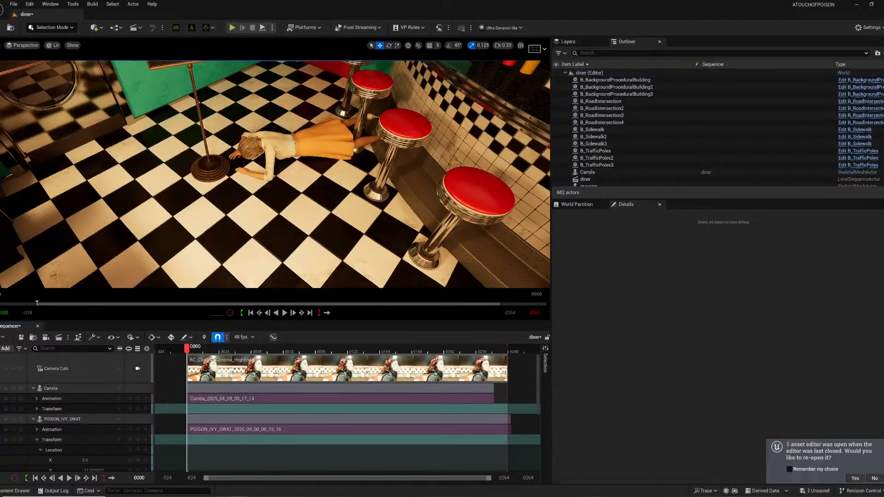
# - Rotate Camila about 55 degrees around the vertical axis so her body lies alongside the row of counter stools
pyautogui.click(291, 161)
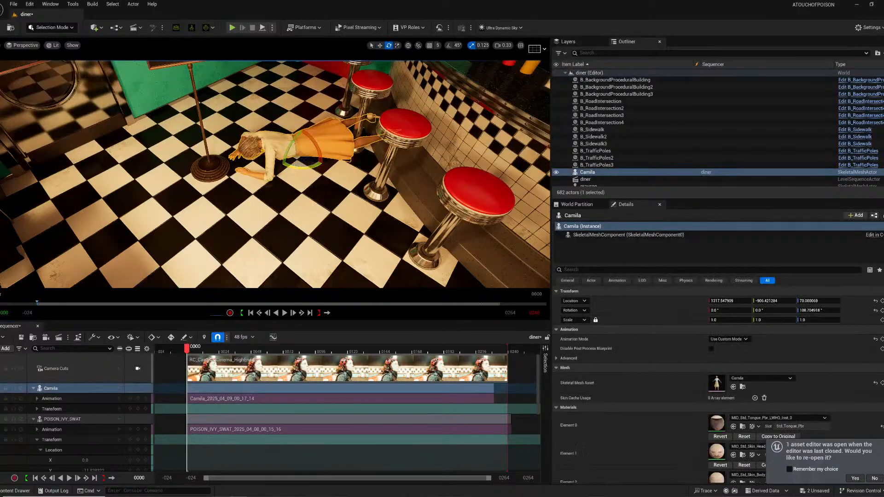
pyautogui.moveTo(302, 167); pyautogui.dragTo(332, 168)
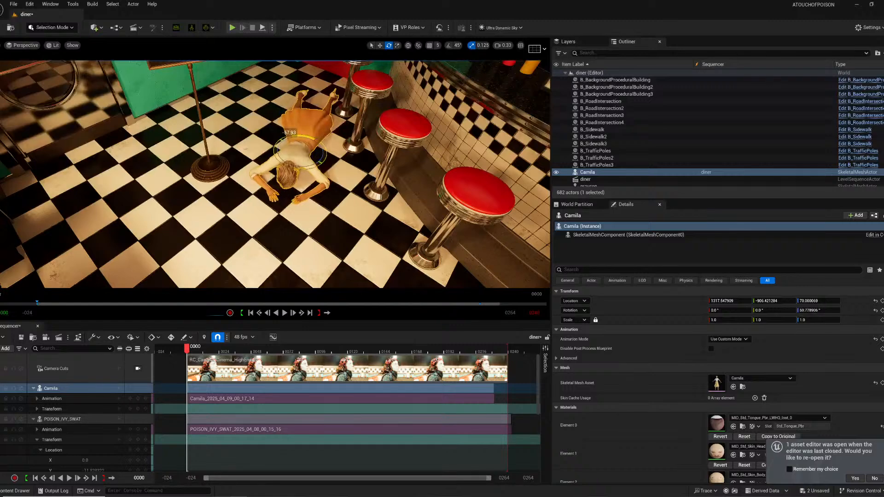
pyautogui.moveTo(331, 168); pyautogui.dragTo(327, 194, button='right')
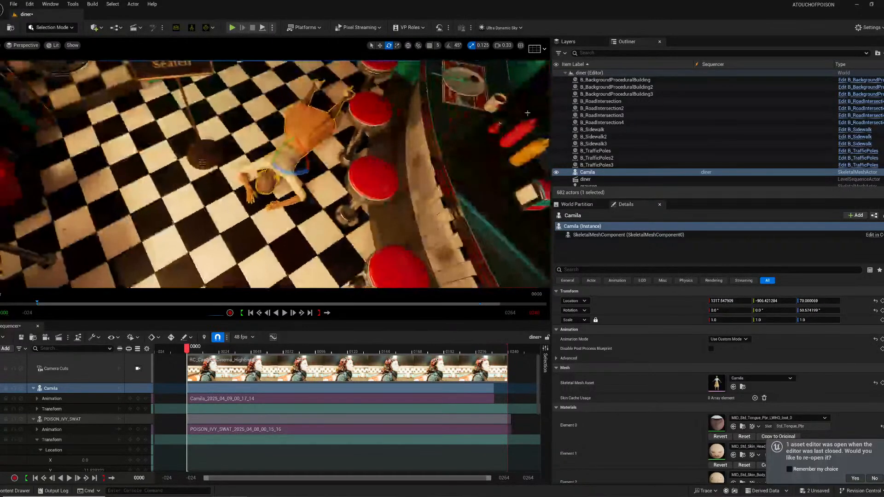
# - Duplicate RC_Camera_Cinema_HighEnd_2 and give the copy the RL_Lens_Cinema_HighEnd_P_095mm lens
pyautogui.scroll(-10, 621, 130)
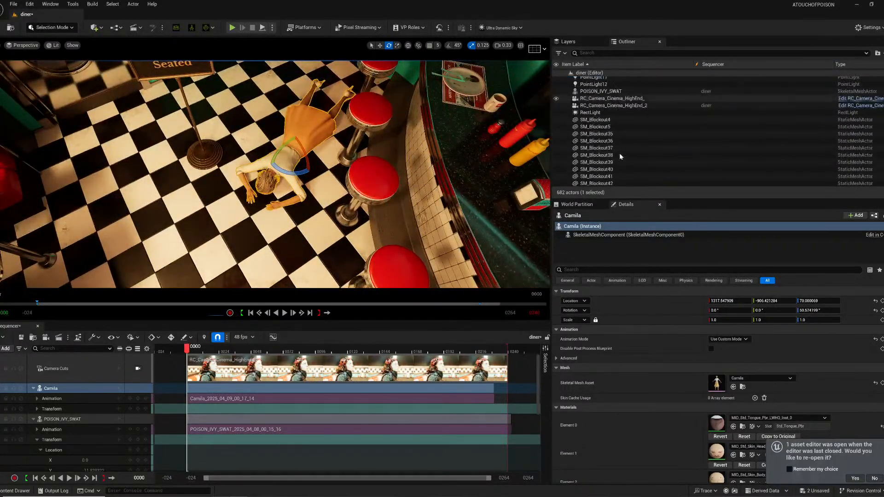
pyautogui.click(617, 105)
pyautogui.rightClick(625, 105)
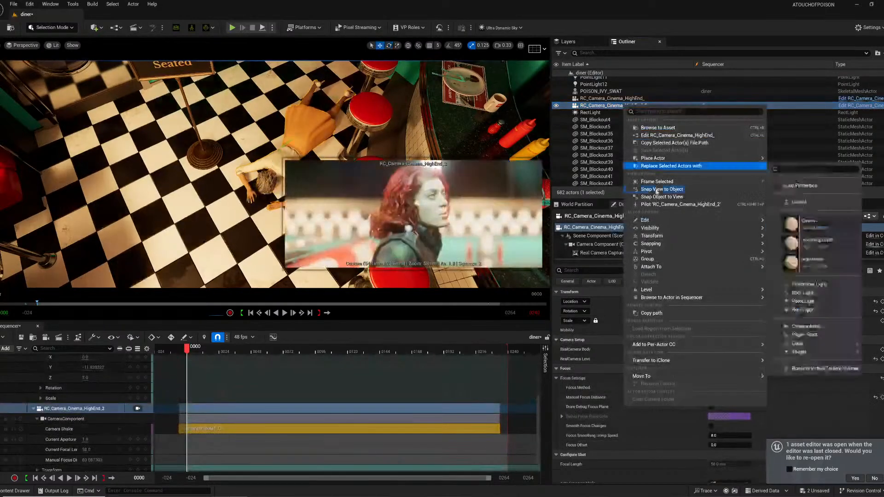
pyautogui.moveTo(655, 222)
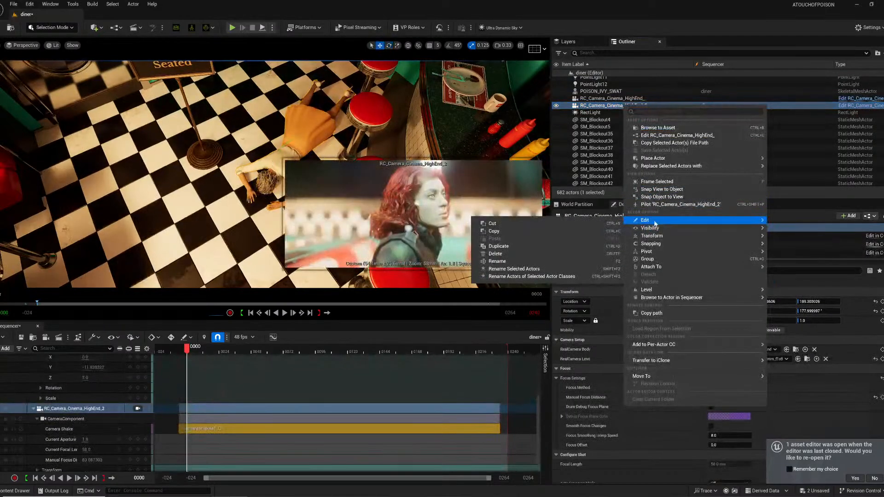
pyautogui.click(555, 246)
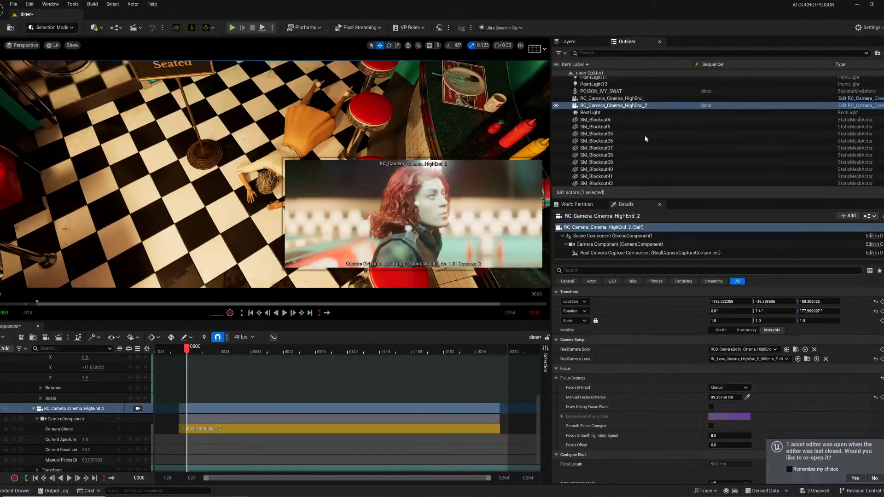
pyautogui.click(774, 362)
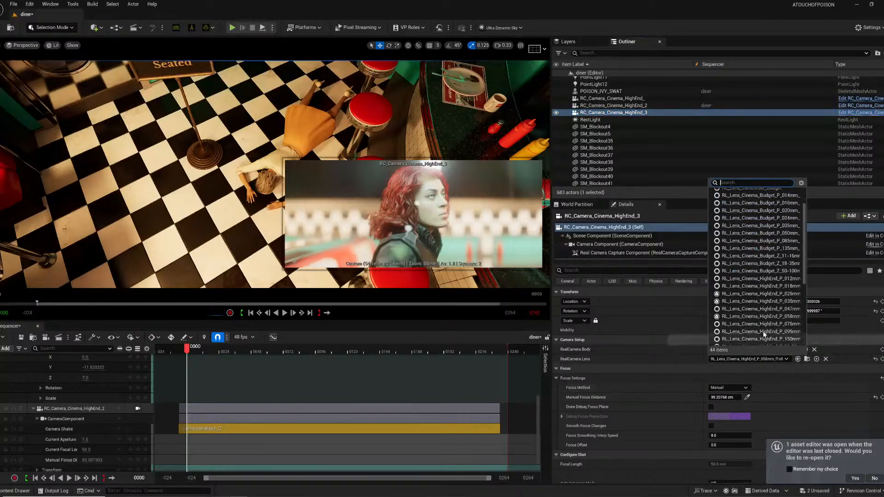
pyautogui.click(761, 331)
# - Pilot RC_Camera_Cinema_HighEnd_3 and frame a close shot looking down on Camila's head and arms
pyautogui.rightClick(639, 116)
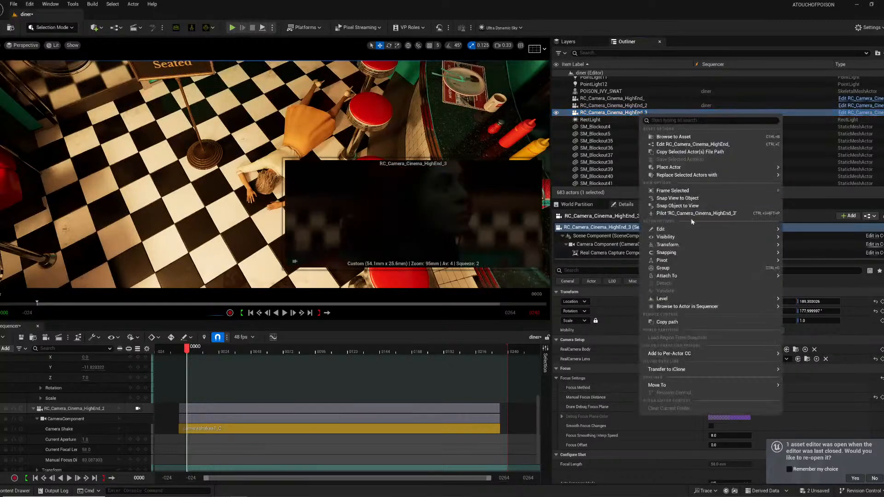
pyautogui.click(688, 214)
pyautogui.press('s')
pyautogui.moveTo(276, 175); pyautogui.dragTo(9, 189, button='right')
pyautogui.press('a')
pyautogui.press('w')
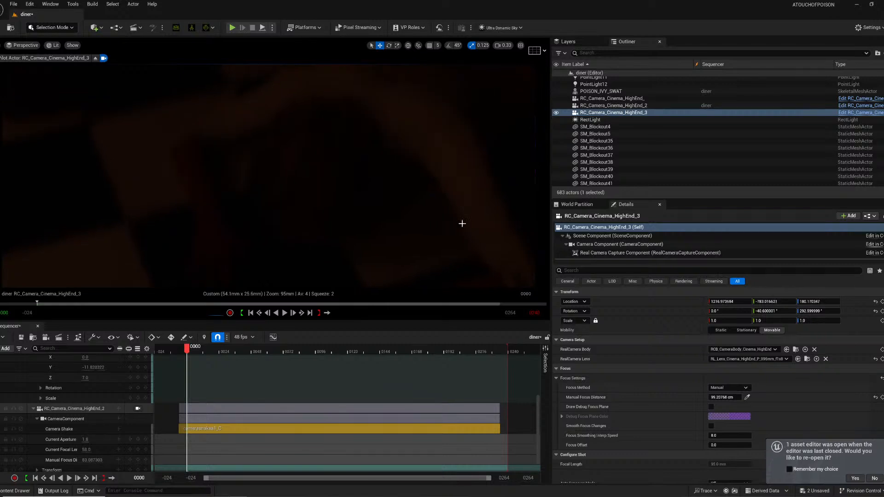
# - Set the exposure compensation of RC_Camera_Cinema_HighEnd_3's camera component to 5
pyautogui.click(603, 244)
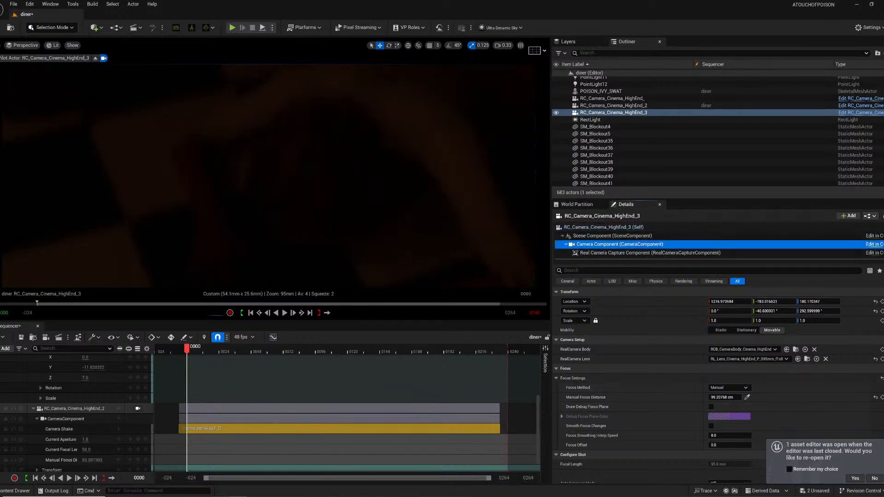
pyautogui.scroll(-15, 628, 406)
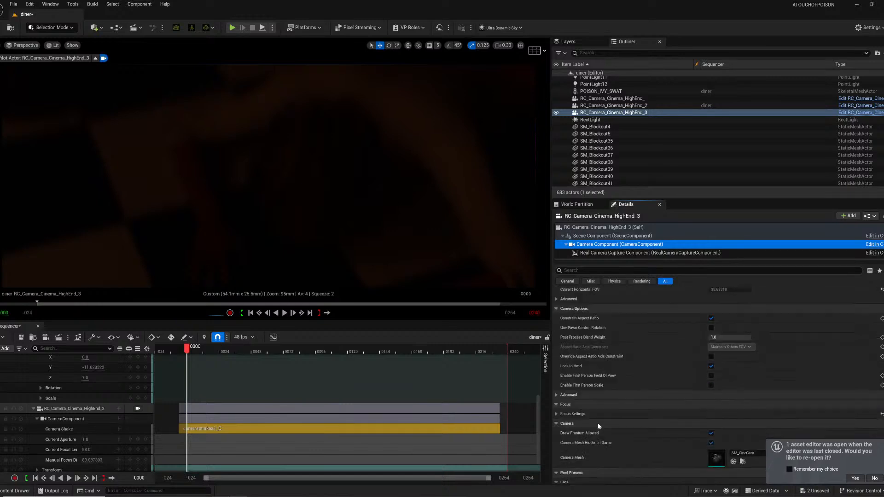
pyautogui.scroll(-2, 597, 425)
pyautogui.click(561, 398)
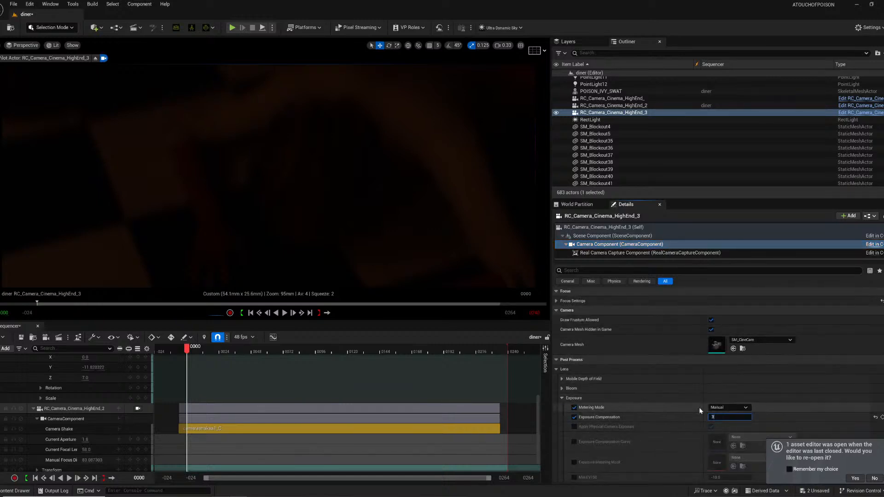
pyautogui.press('Return')
pyautogui.write('5')
pyautogui.press('Return')
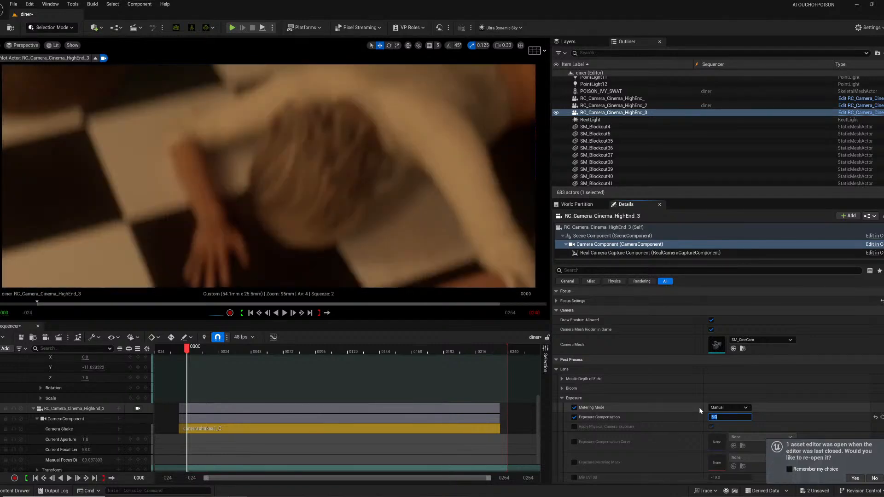
pyautogui.scroll(10, 639, 424)
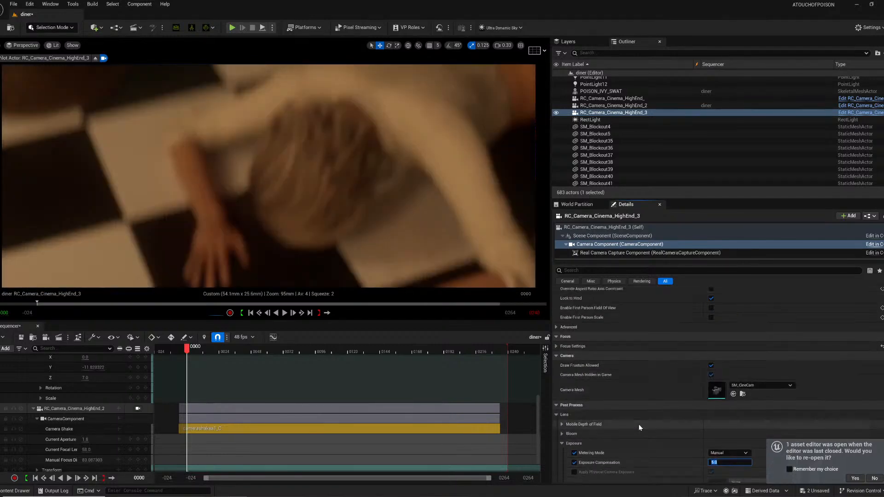
pyautogui.scroll(5, 641, 428)
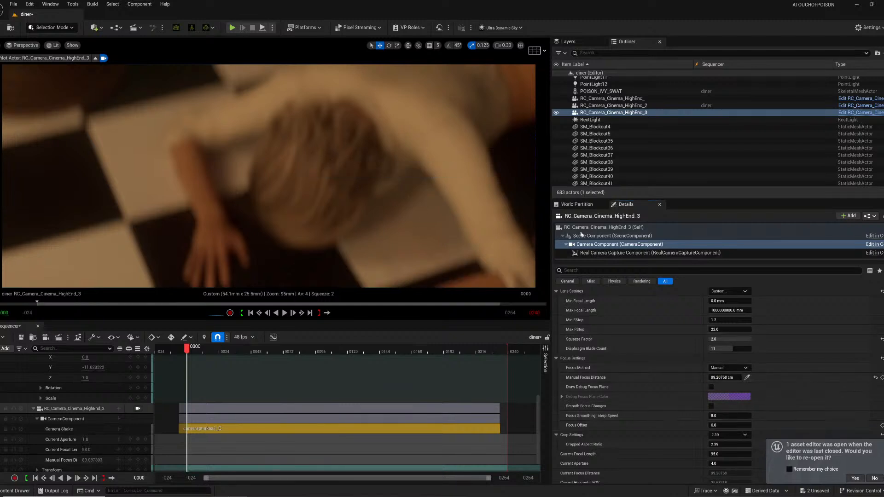
# - Add RC_Camera_Cinema_HighEnd_3 to the diner sequence
pyautogui.scroll(5, 191, 390)
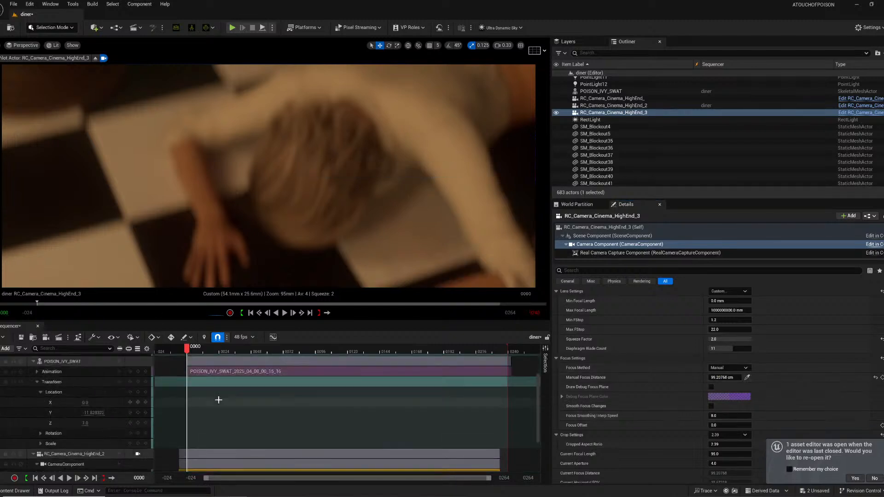
pyautogui.click(241, 364)
pyautogui.scroll(-1, 240, 365)
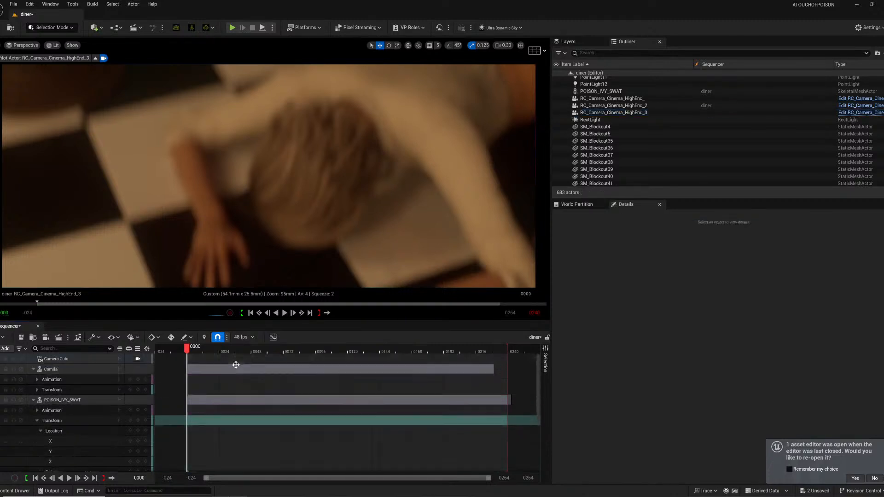
pyautogui.click(632, 112)
pyautogui.moveTo(632, 112); pyautogui.dragTo(141, 388)
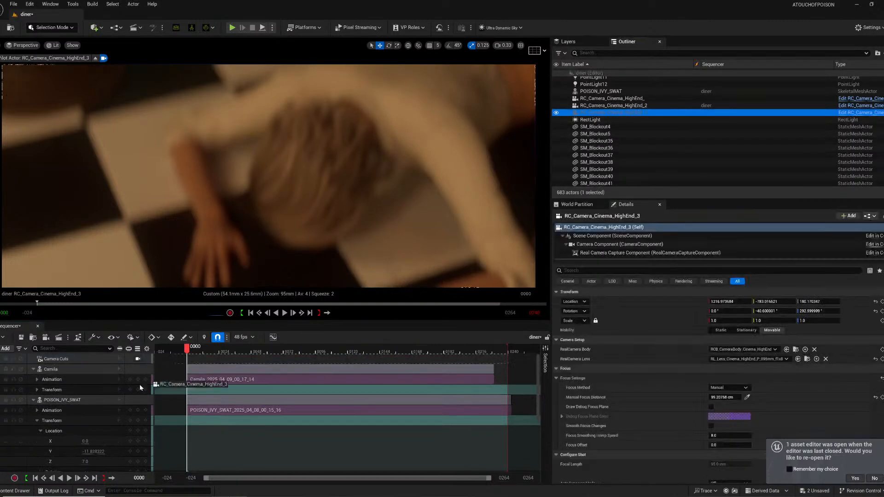
pyautogui.moveTo(89, 401); pyautogui.dragTo(255, 427)
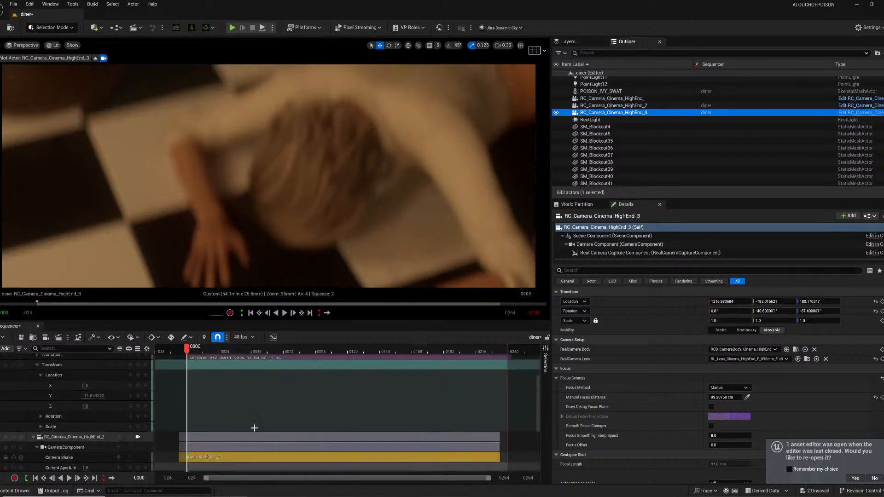
# - Delete the RC_Camera_Cinema_HighEnd_2 track from the diner sequence
pyautogui.scroll(-5, 178, 430)
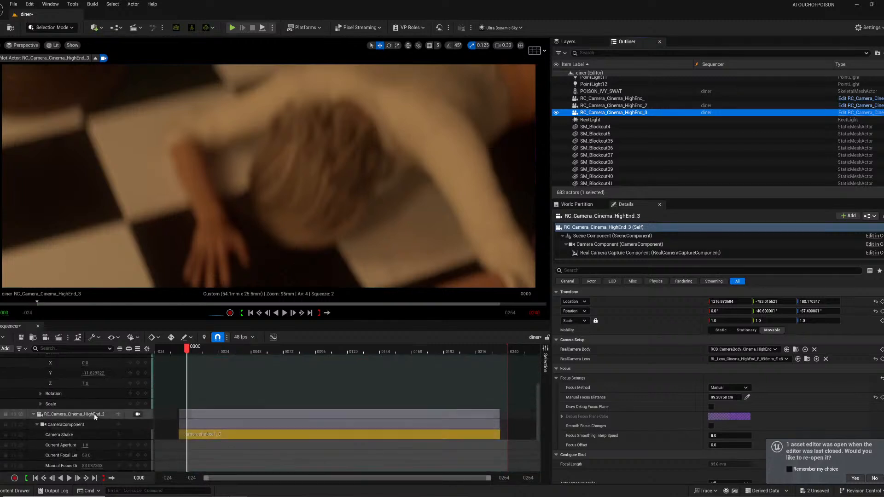
pyautogui.click(97, 416)
pyautogui.press('Delete')
pyautogui.scroll(5, 256, 421)
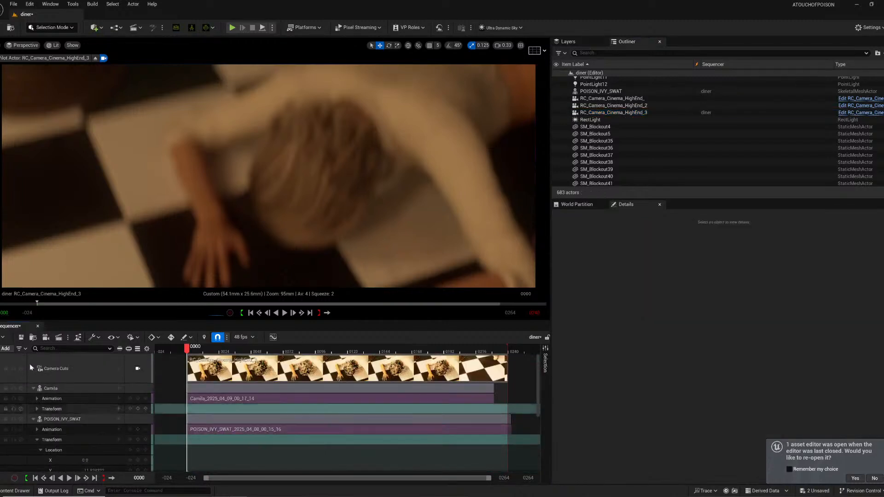
# - Focus RC_Camera_Cinema_HighEnd_3 on Camila's head with the debug focus plane, setting the manual focus distance to about 140.4 cm
pyautogui.scroll(-2, 92, 421)
pyautogui.scroll(-3, 92, 422)
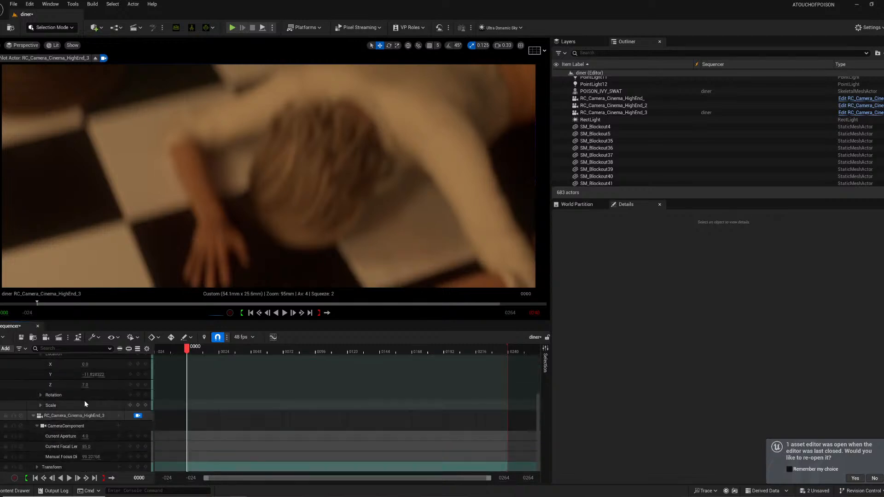
pyautogui.click(84, 415)
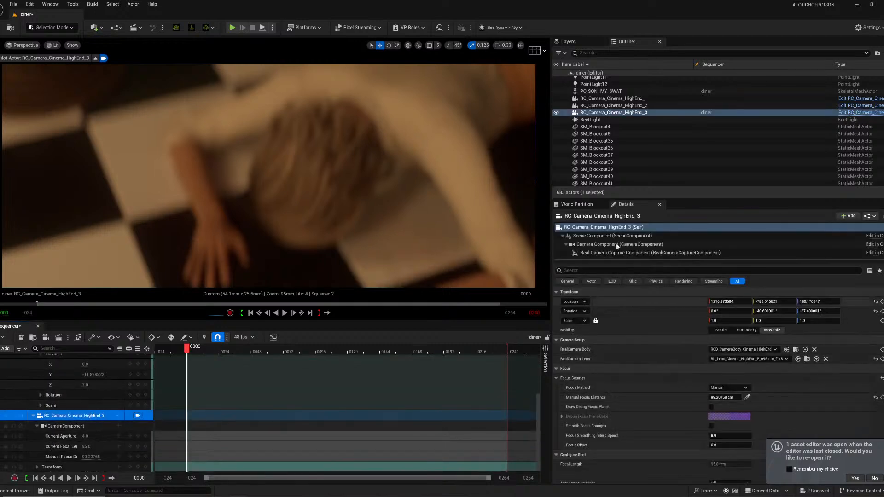
pyautogui.click(711, 406)
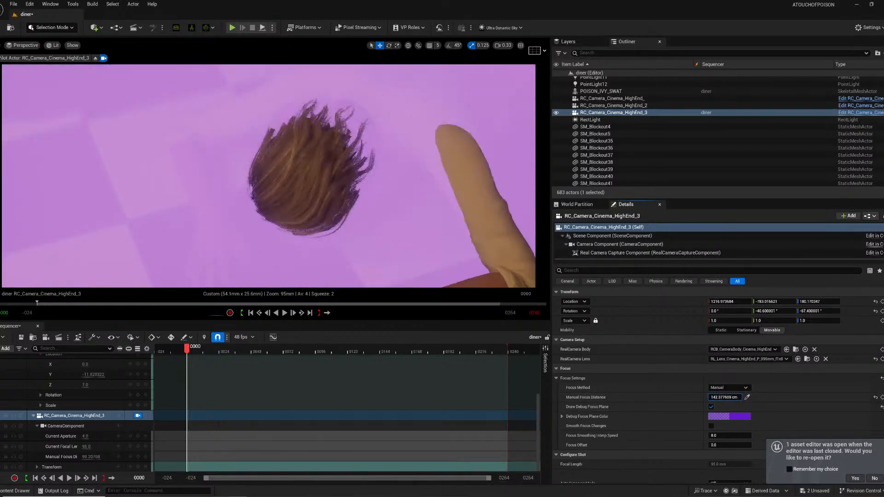
pyautogui.click(712, 407)
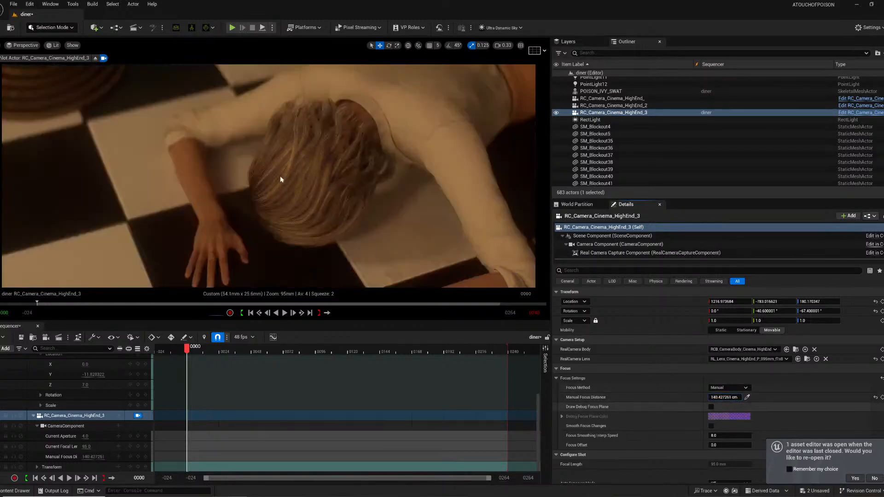
# - Shorten the diner sequence's playback range to end with Camila's animation at about frame 229, and preview the result
pyautogui.scroll(5, 239, 395)
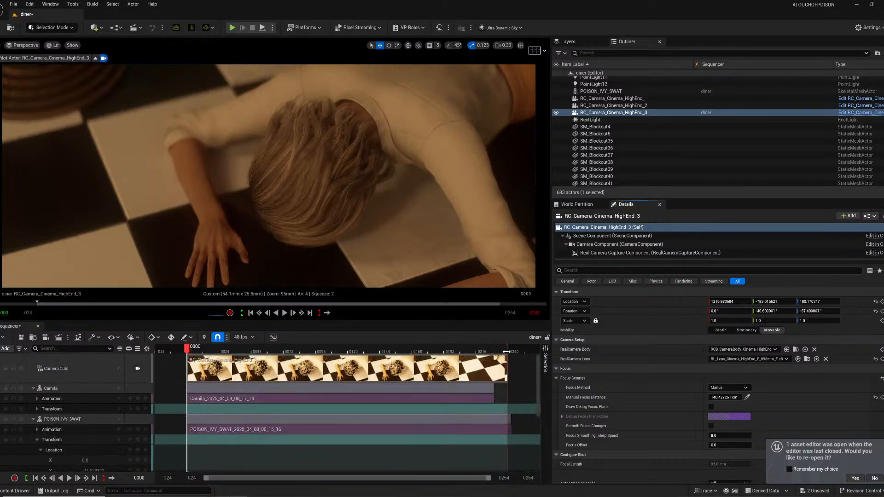
pyautogui.moveTo(505, 352); pyautogui.dragTo(493, 352)
pyautogui.press('space')
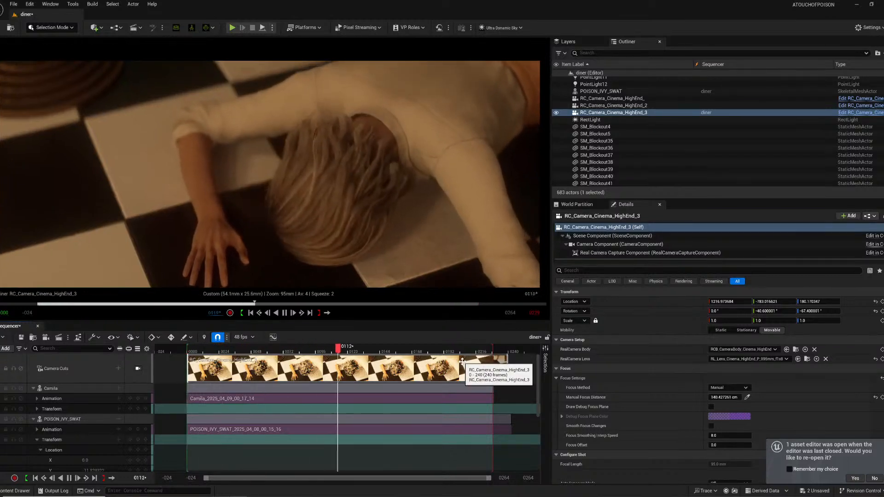
pyautogui.press('space')
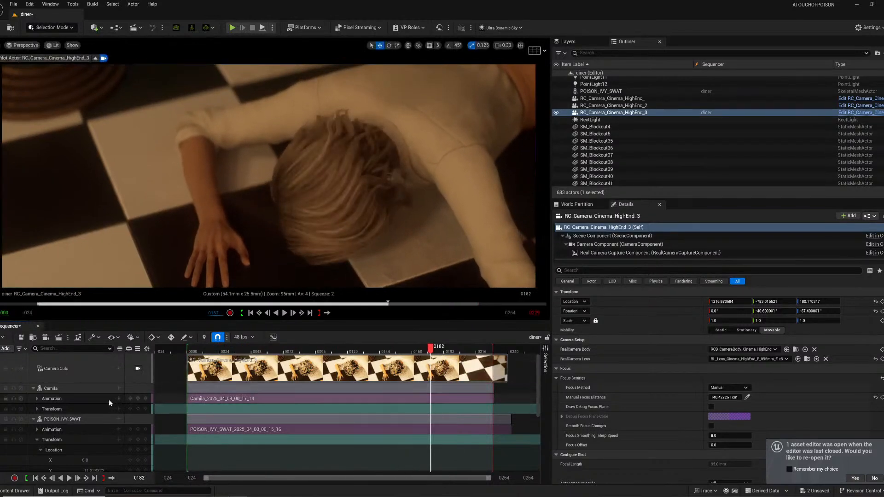
# - Add the camerashakes Camera Shake to RC_Camera_Cinema_HighEnd_3's CameraComponent and move its section to start at frame 0
pyautogui.scroll(-5, 103, 416)
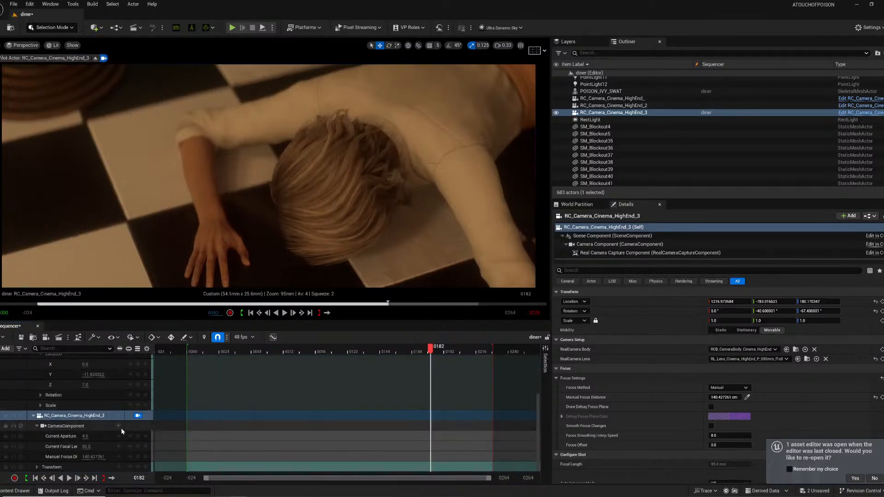
pyautogui.click(118, 427)
pyautogui.moveTo(153, 118)
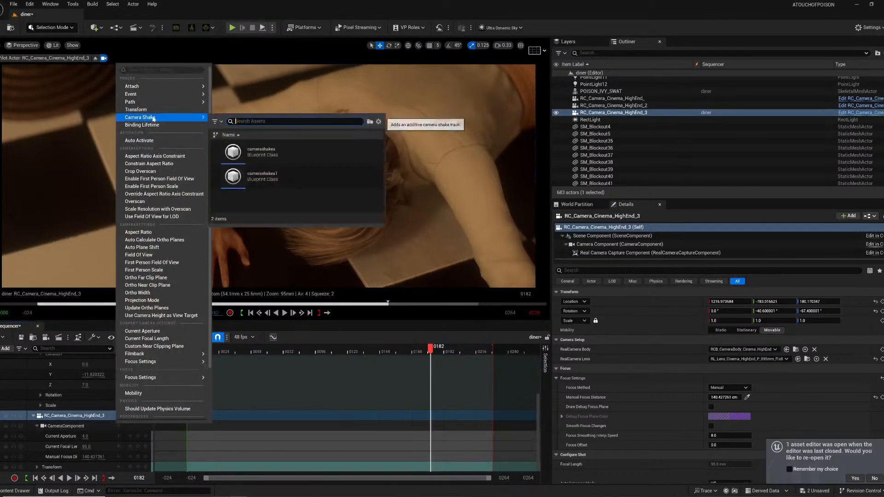
pyautogui.click(261, 152)
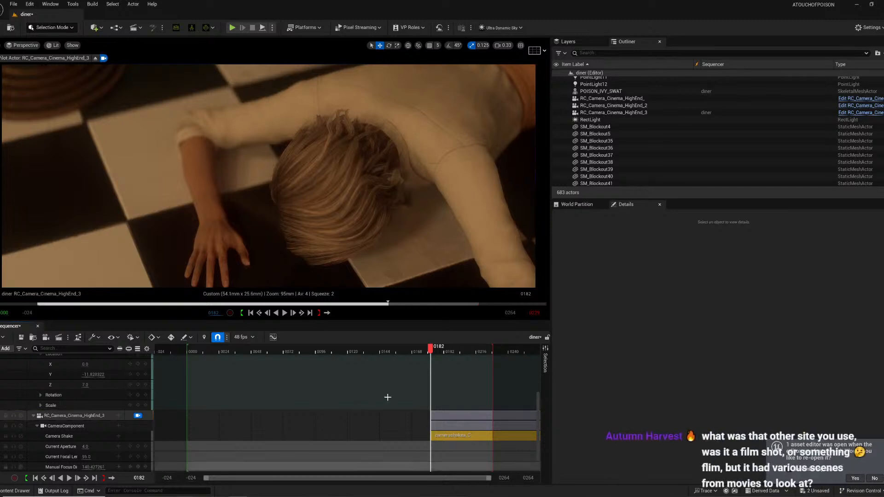
pyautogui.moveTo(306, 439); pyautogui.dragTo(232, 436)
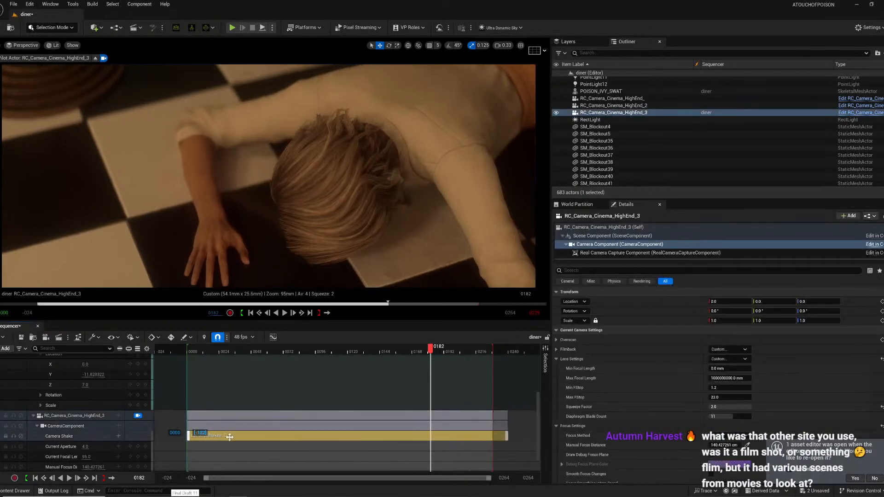
# - Set the play scale of the camera shake section to 1.5
pyautogui.rightClick(225, 433)
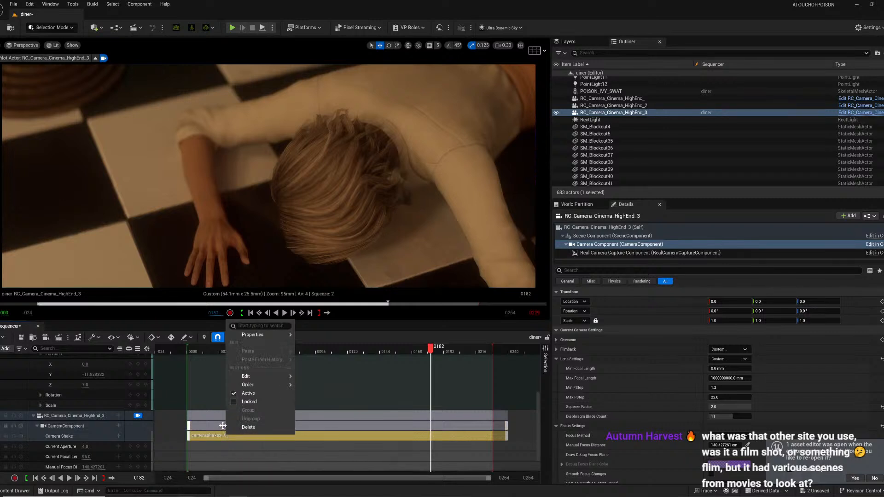
pyautogui.moveTo(274, 340)
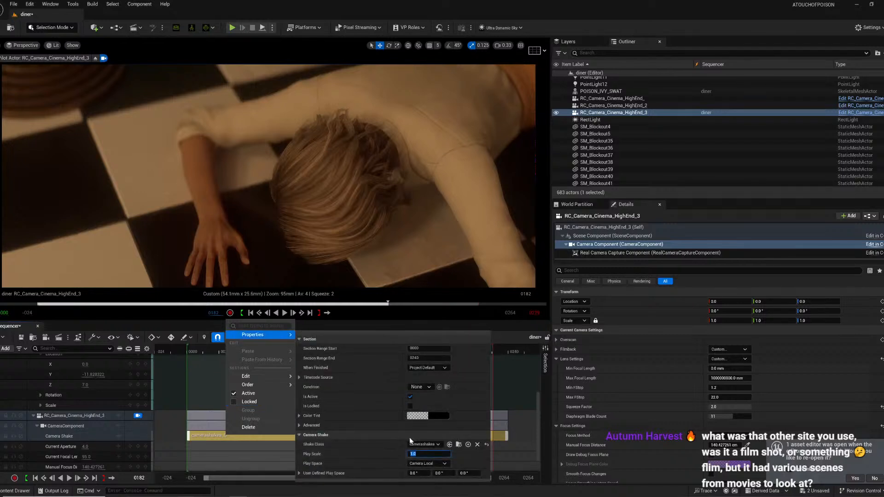
pyautogui.write('1.5')
pyautogui.press('Return')
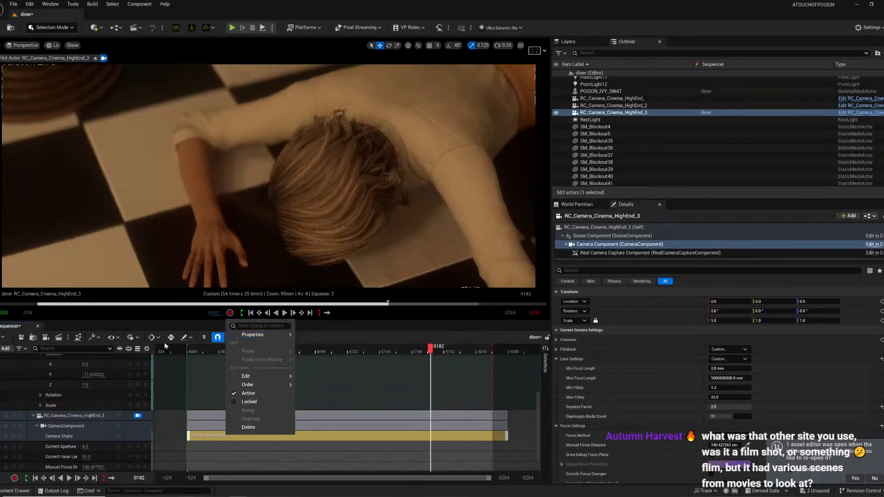
# - Play the sequence repeatedly from its beginning to check the camera shake and hair movement in the close-up shot
pyautogui.click(197, 345)
pyautogui.press('space')
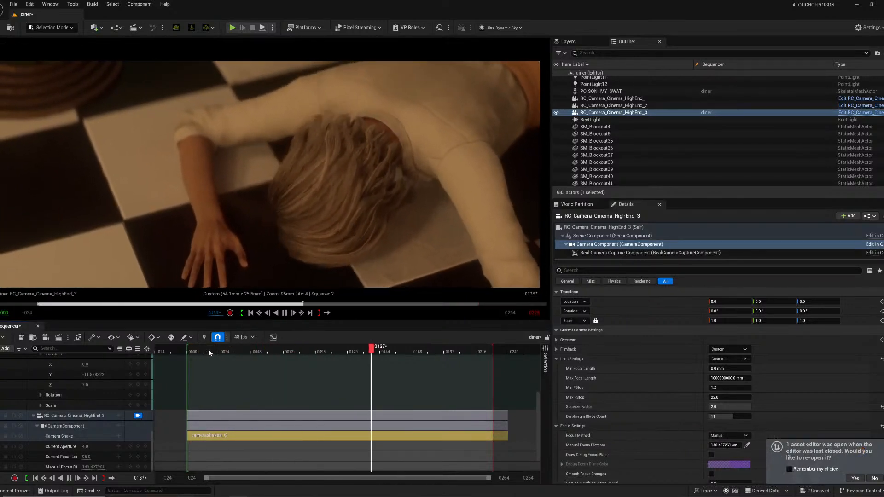
pyautogui.press('space')
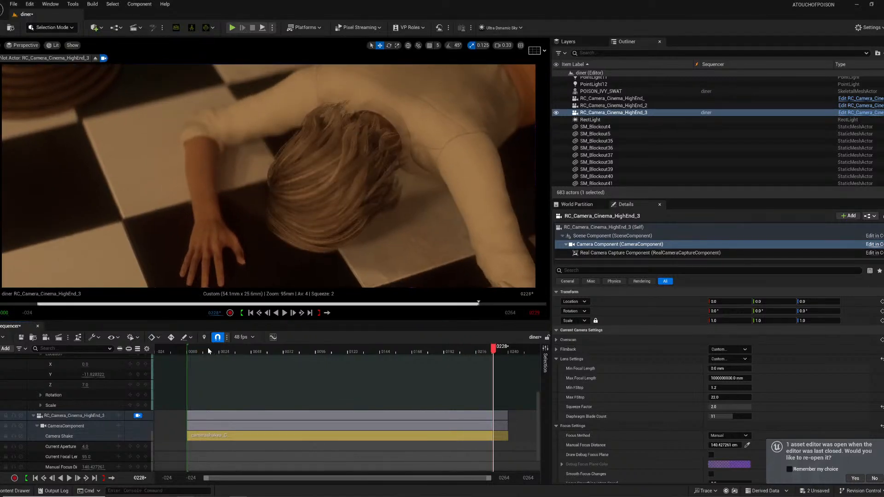
pyautogui.click(196, 349)
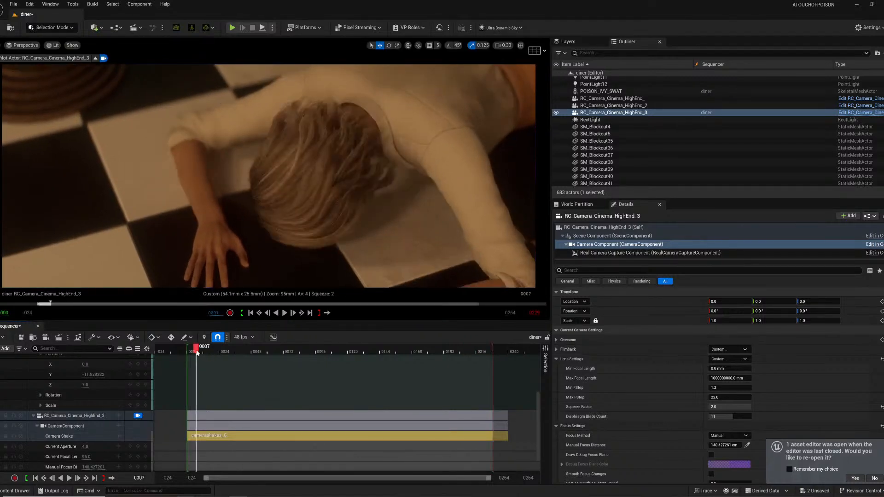
pyautogui.press('space')
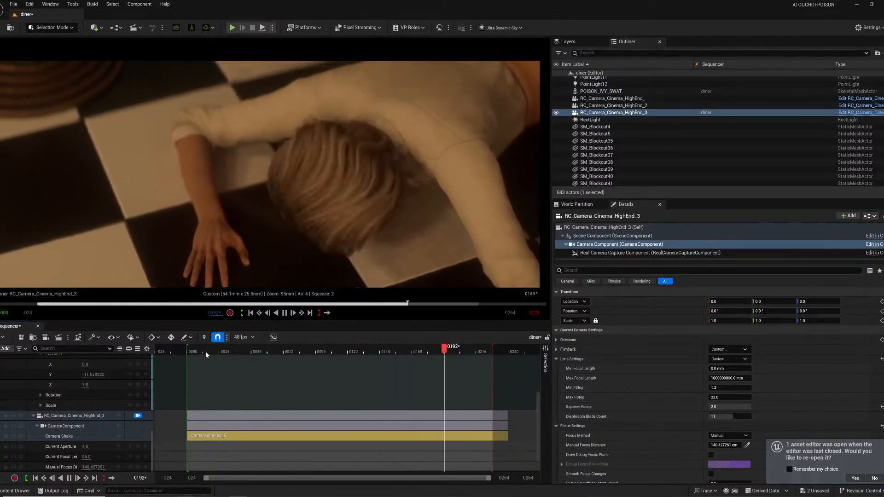
pyautogui.press('space')
pyautogui.press('space')
pyautogui.click(192, 350)
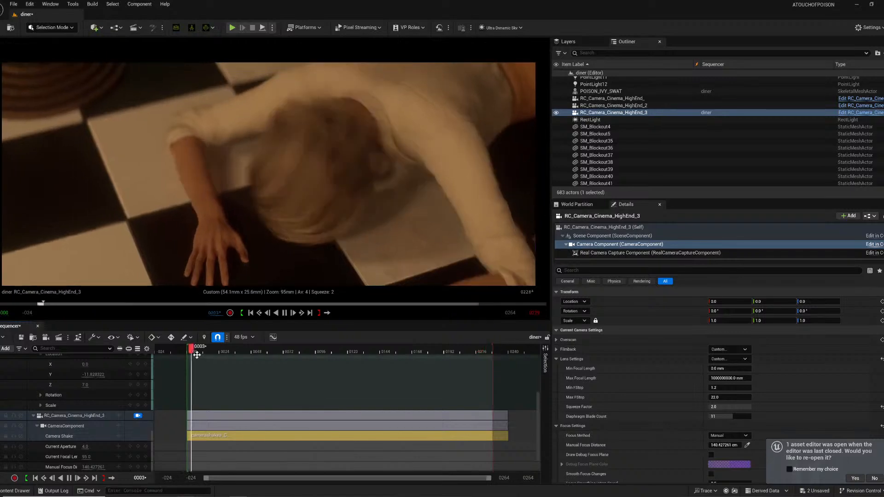
pyautogui.press('space')
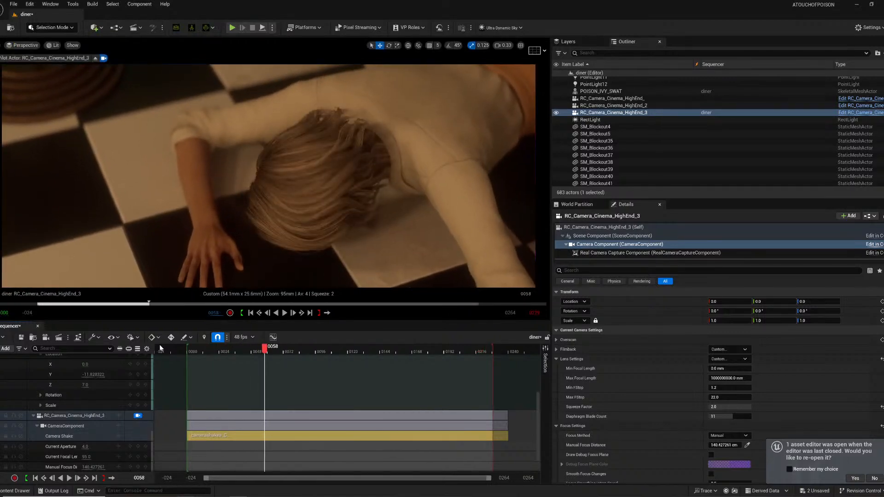
# - Save the diner level and its sequence, and review the shot from near its start
pyautogui.click(14, 5)
pyautogui.click(44, 108)
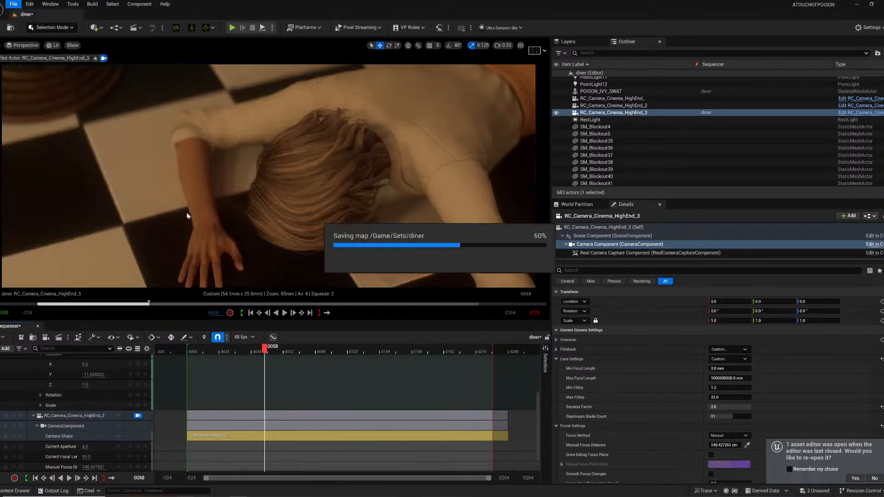
pyautogui.click(206, 349)
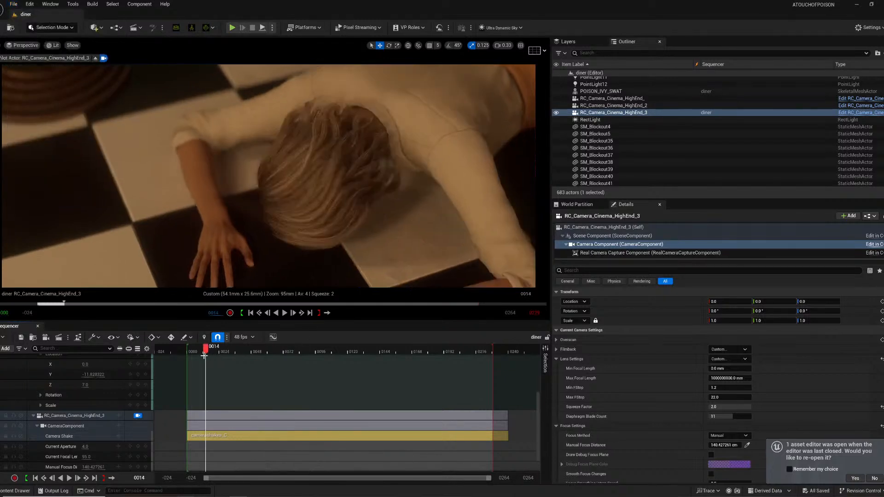
pyautogui.press('space')
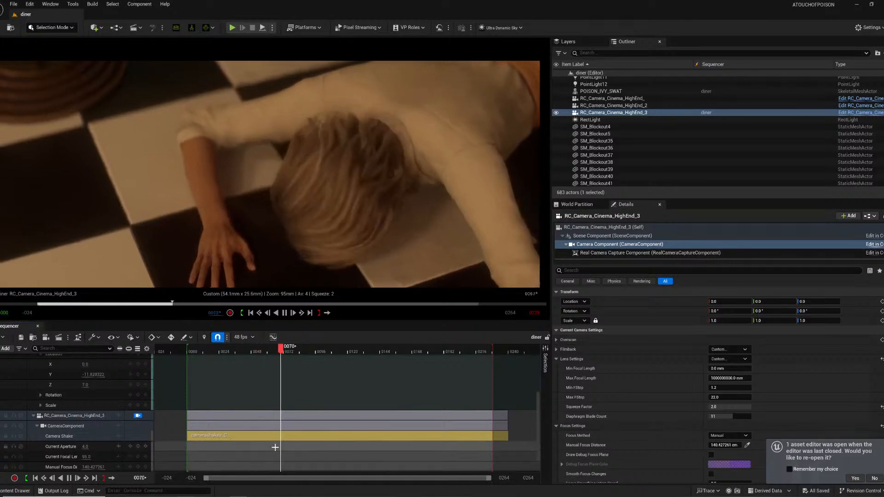
pyautogui.press('space')
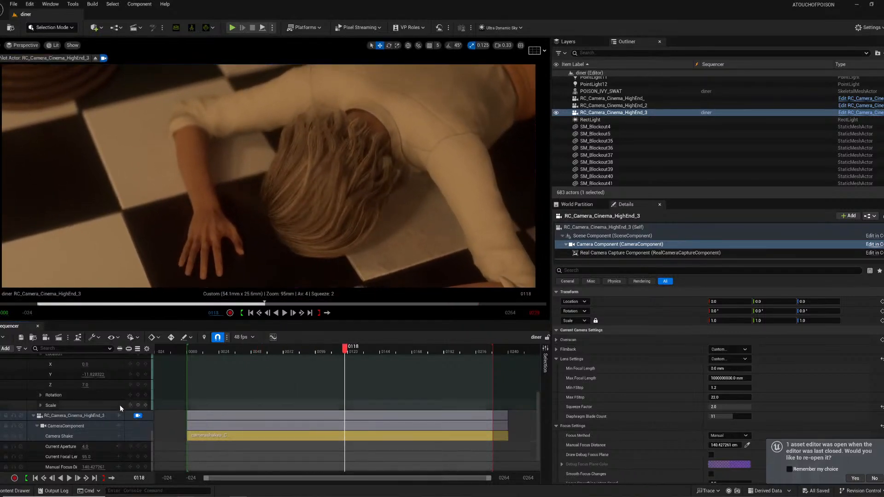
pyautogui.press('space')
pyautogui.press('space')
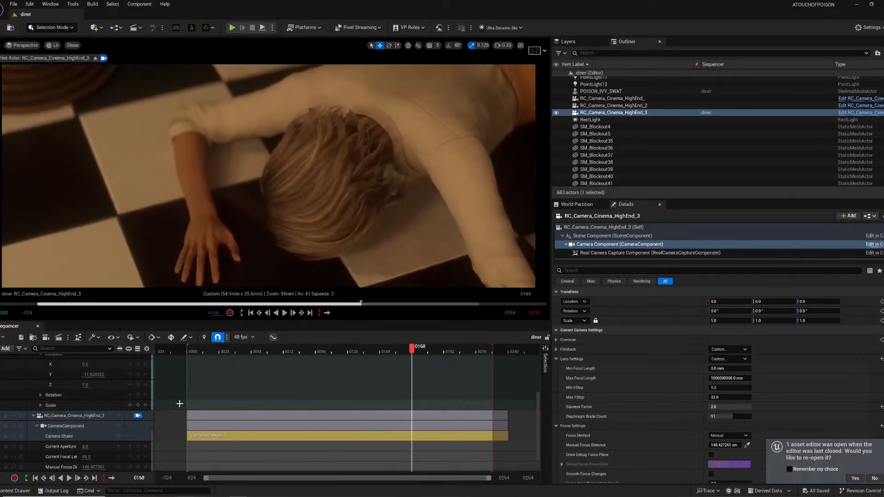
# - Queue the diner sequence for movie rendering with the atouchofpoison configuration
pyautogui.click(59, 337)
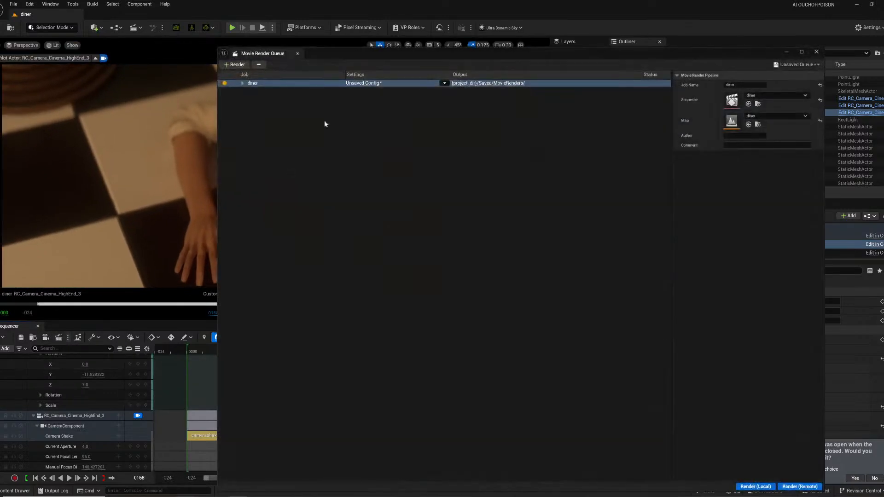
pyautogui.click(436, 85)
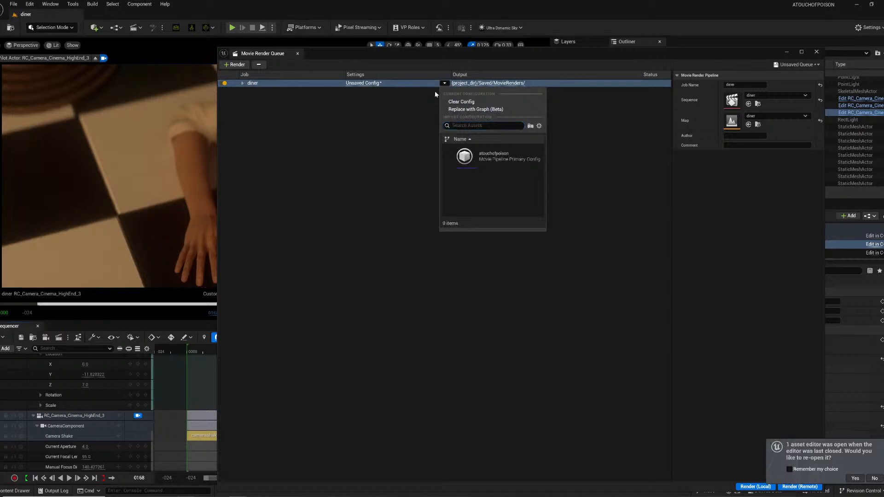
pyautogui.click(471, 157)
# - Set the render's output directory to a new camillascared folder inside the project's Rendering folder
pyautogui.click(365, 84)
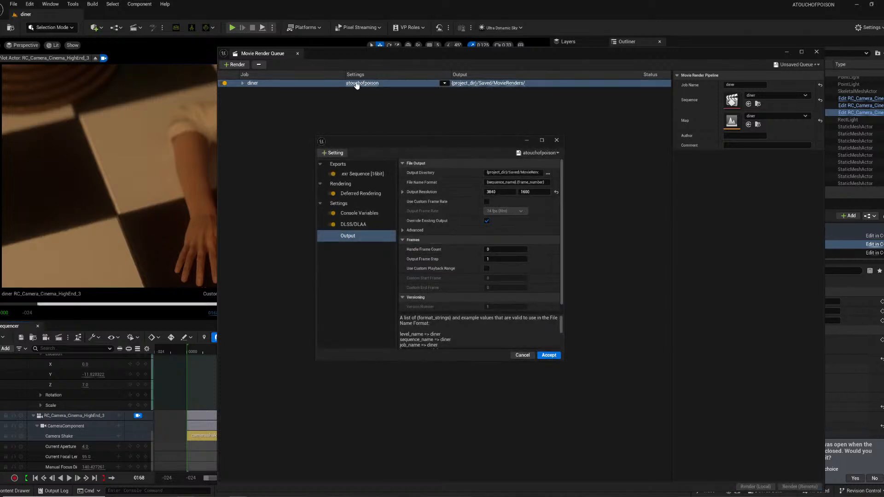
pyautogui.click(548, 174)
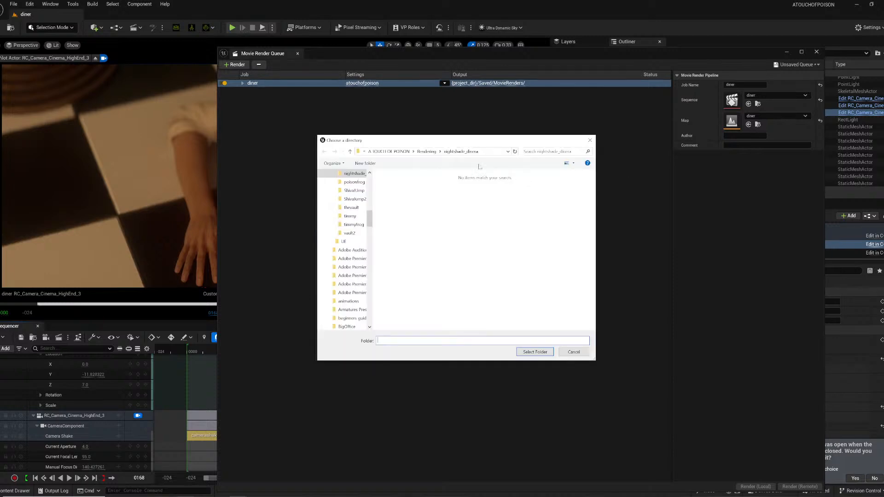
pyautogui.click(427, 151)
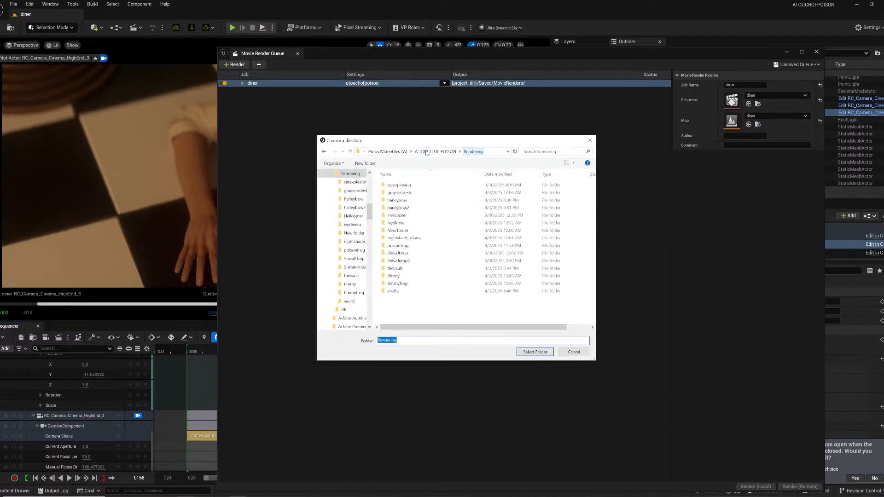
pyautogui.click(366, 163)
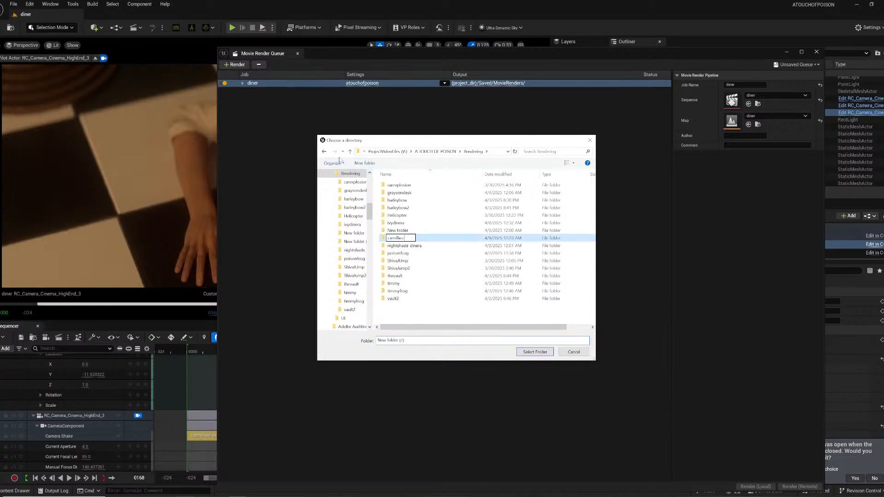
pyautogui.press('Return')
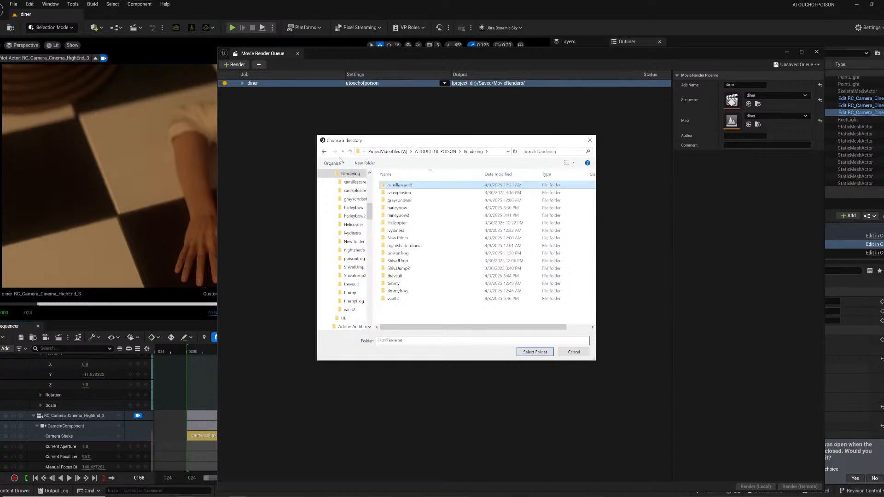
pyautogui.click(536, 353)
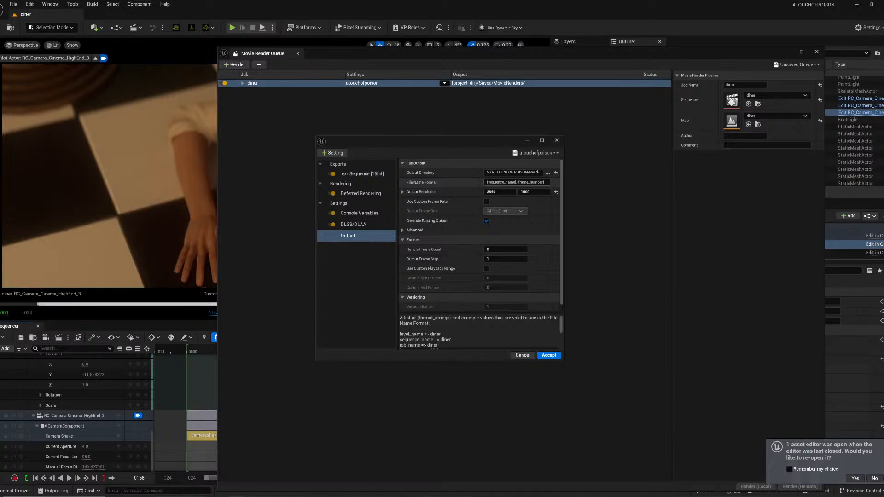
# - Replace {sequence_name} in the output file name format with camillascared, accept the settings and start the local render
pyautogui.moveTo(516, 182); pyautogui.dragTo(487, 183)
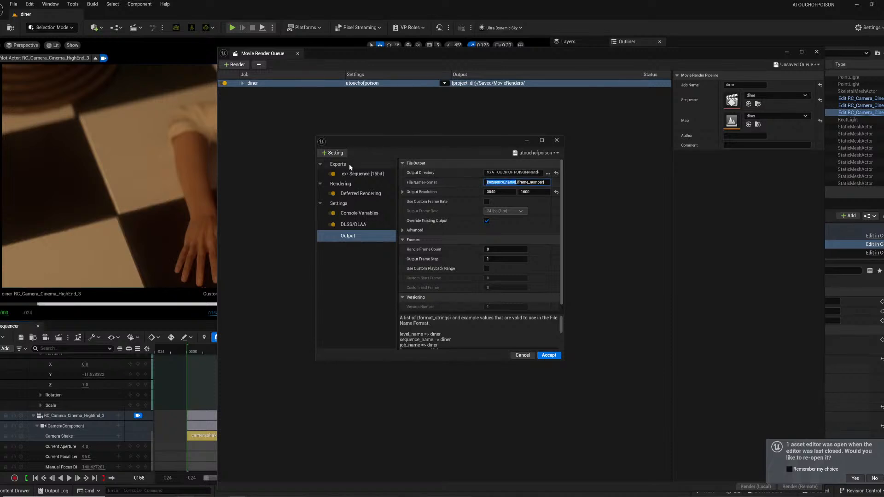
pyautogui.write('camillascared')
pyautogui.click(548, 355)
pyautogui.click(754, 486)
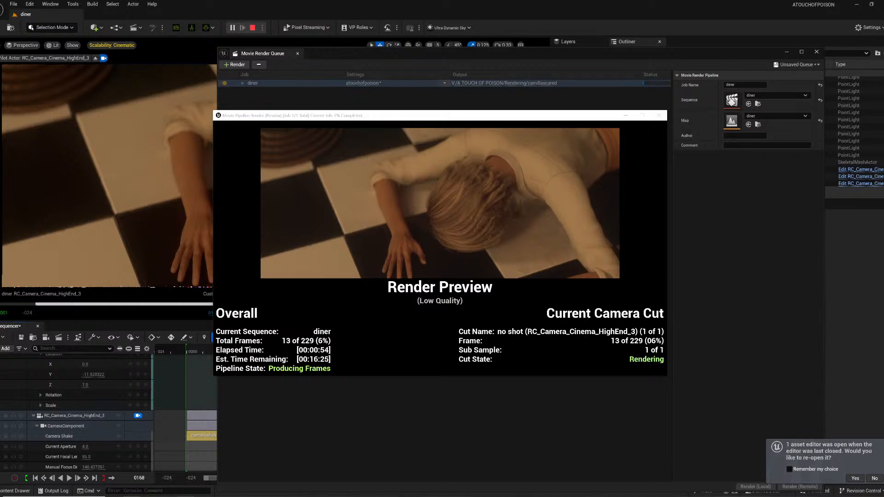
# - Switch to the ShotDeck website in a maximized browser, browse its film shots and expand the Number of People filter
pyautogui.moveTo(883, 182); pyautogui.dragTo(449, 110)
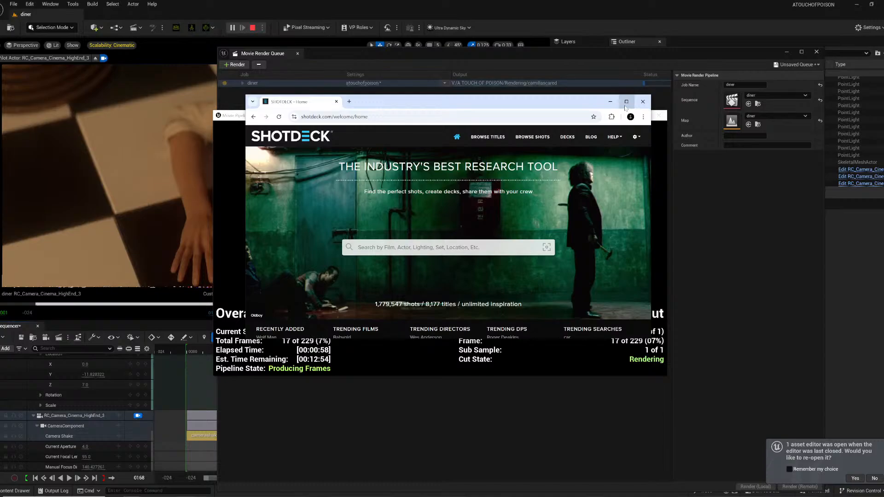
pyautogui.click(626, 102)
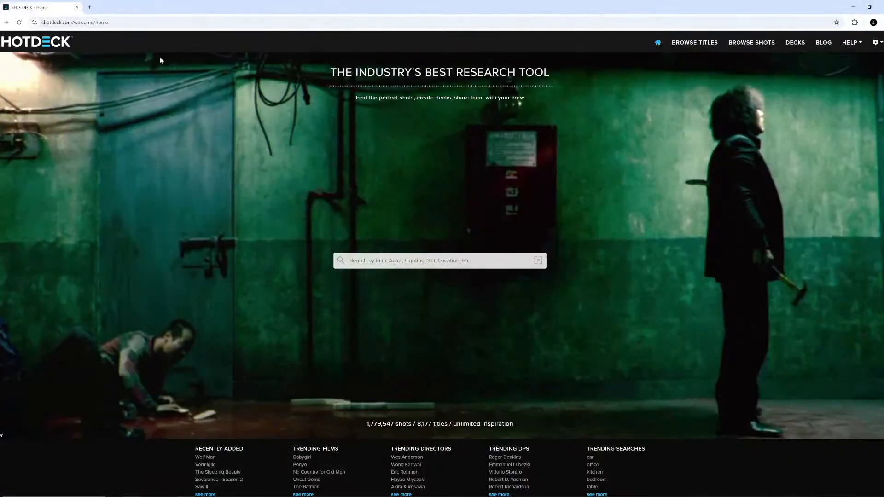
pyautogui.click(700, 45)
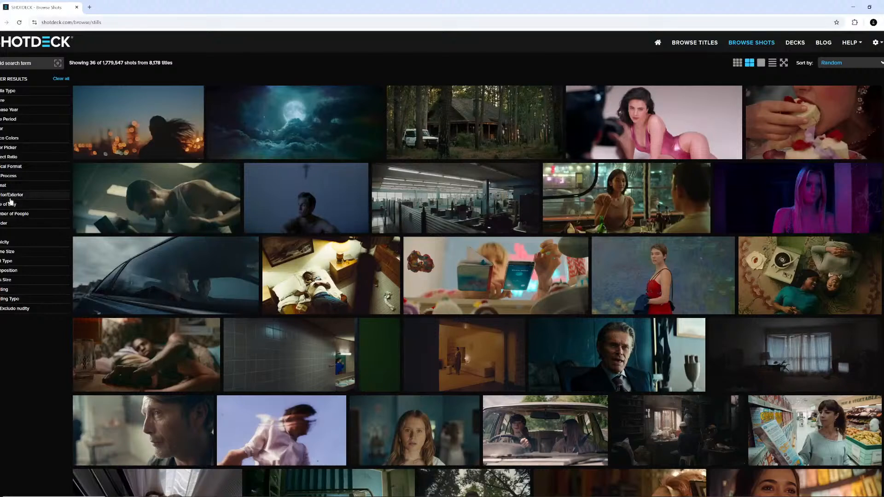
pyautogui.click(14, 214)
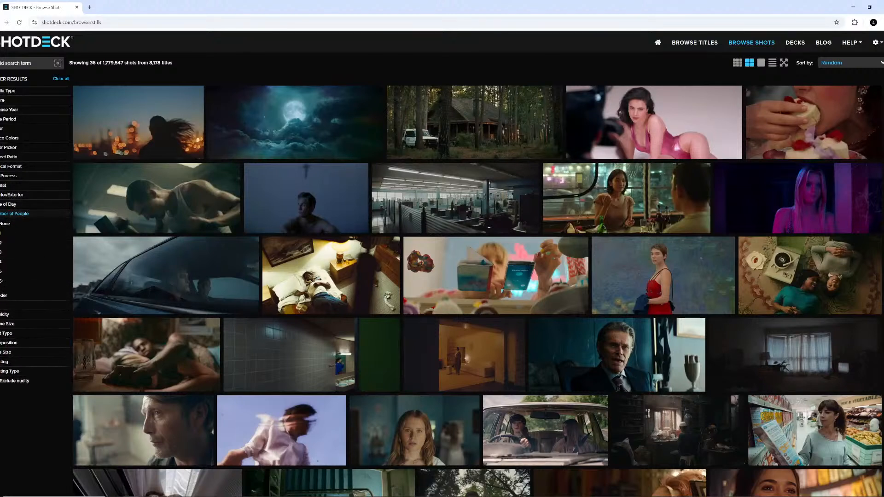
# - Filter the film shots to those with 3 people and look through the results
pyautogui.click(4, 252)
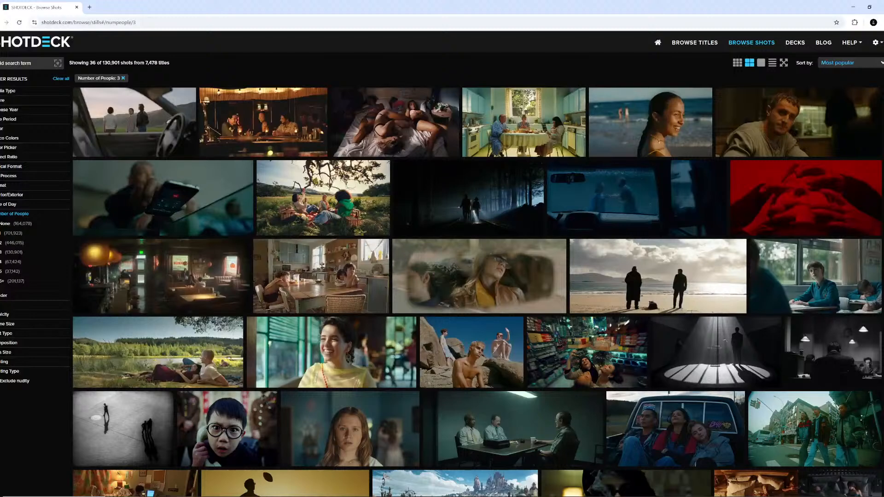
pyautogui.scroll(-2, 477, 291)
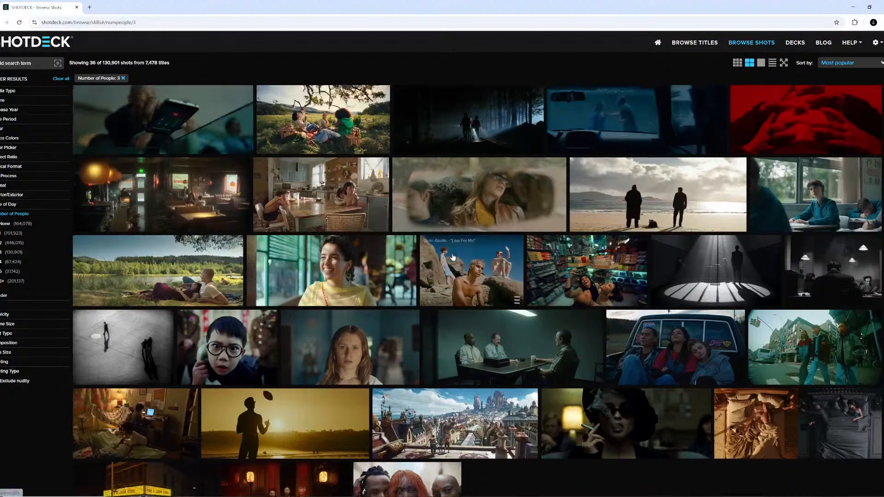
pyautogui.scroll(-3, 441, 253)
pyautogui.scroll(-3, 441, 253)
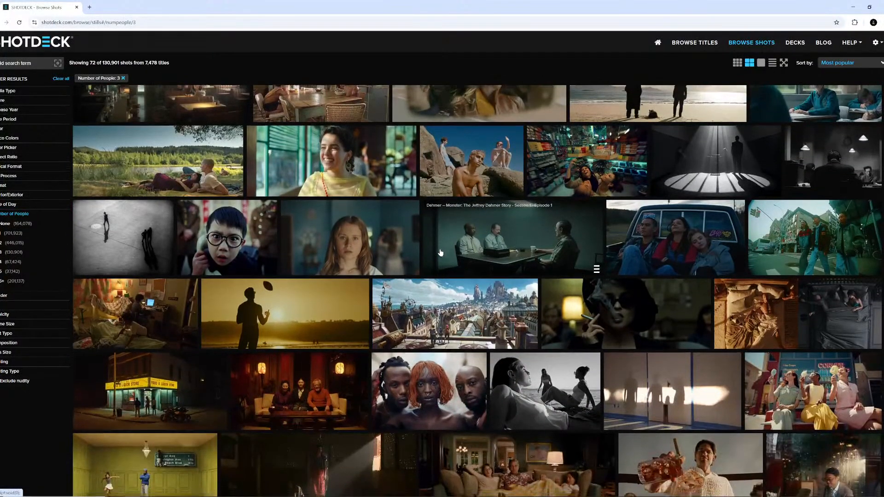
pyautogui.scroll(-3, 436, 250)
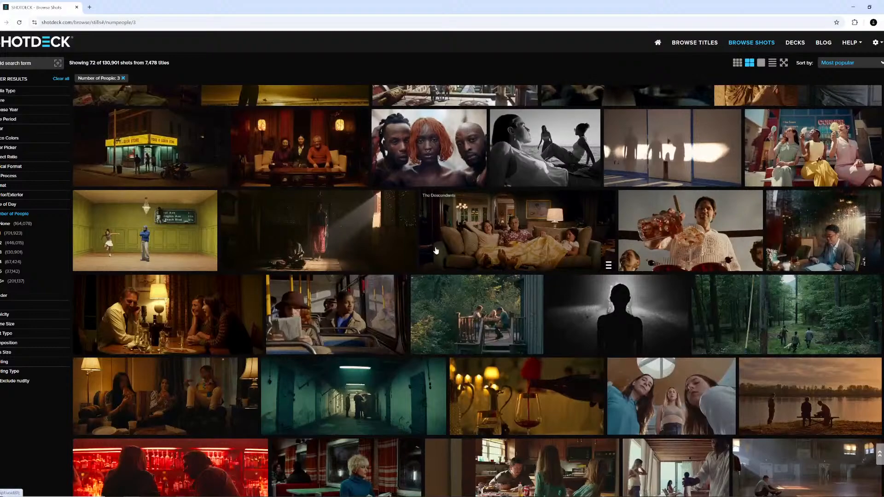
pyautogui.scroll(-3, 433, 249)
pyautogui.scroll(-3, 432, 249)
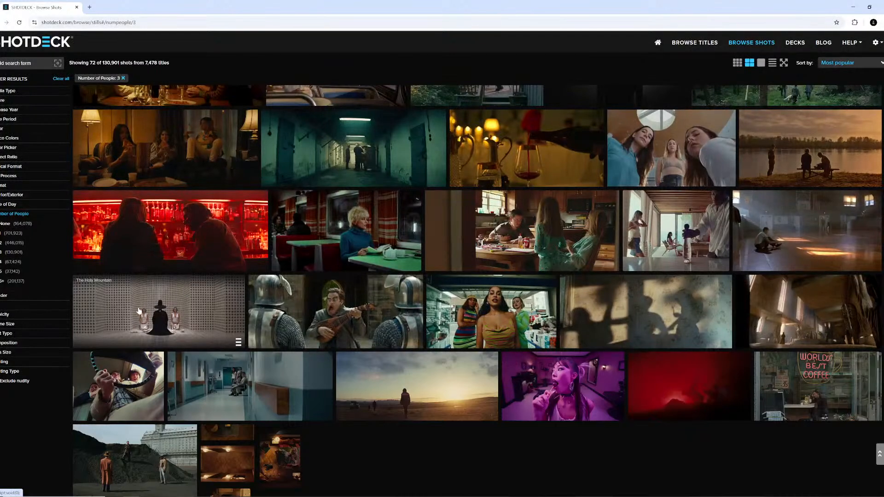
# - Return to the ShotDeck home page and open Roger Deakins from the trending directors of photography
pyautogui.click(13, 42)
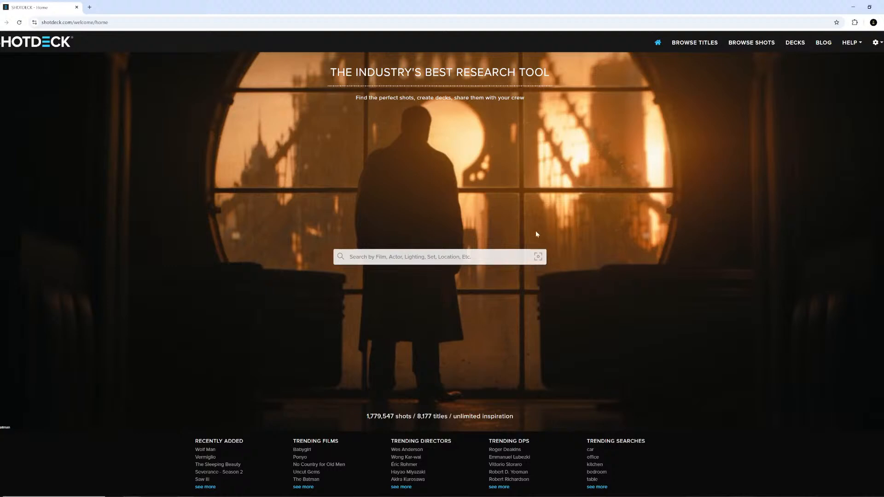
pyautogui.scroll(-2, 579, 257)
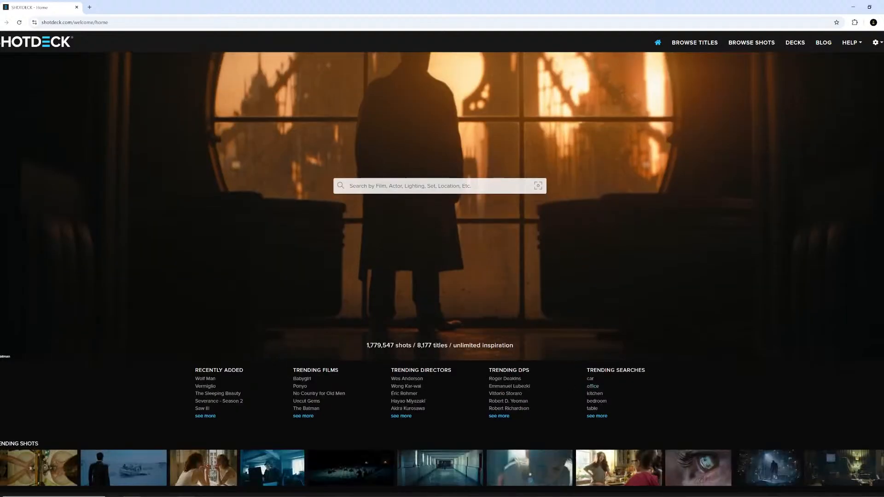
pyautogui.click(505, 379)
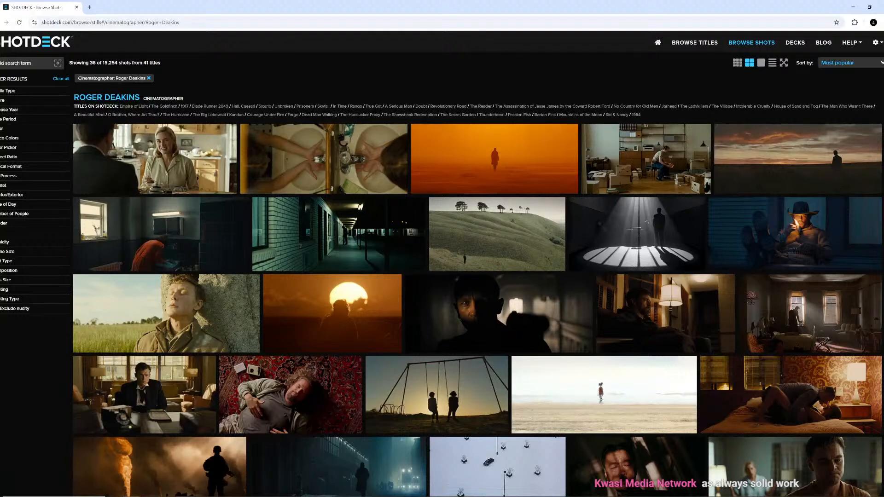
# - Open Sicario from Roger Deakins' titles, look through its first shots and return to the film's details
pyautogui.click(266, 106)
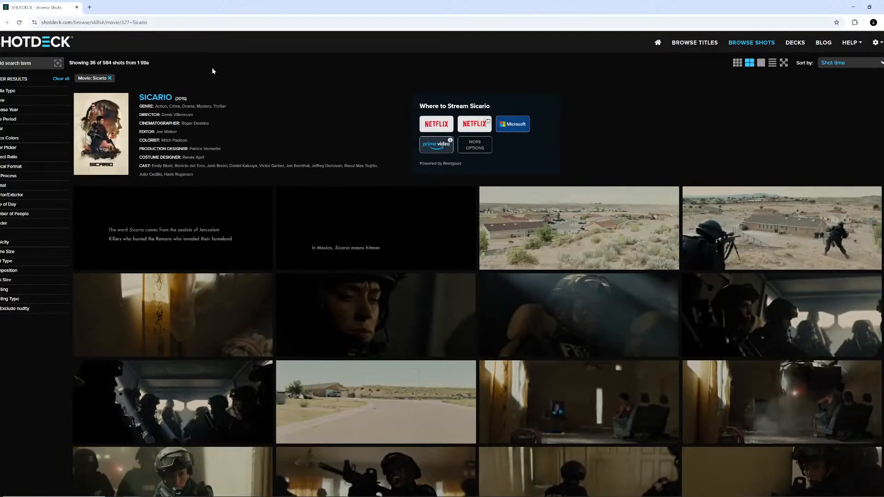
pyautogui.scroll(-2, 240, 101)
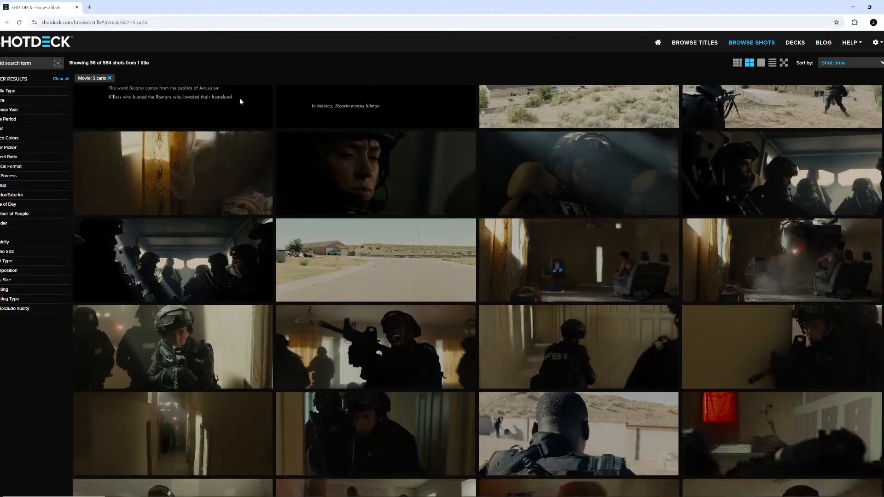
pyautogui.scroll(-2, 240, 101)
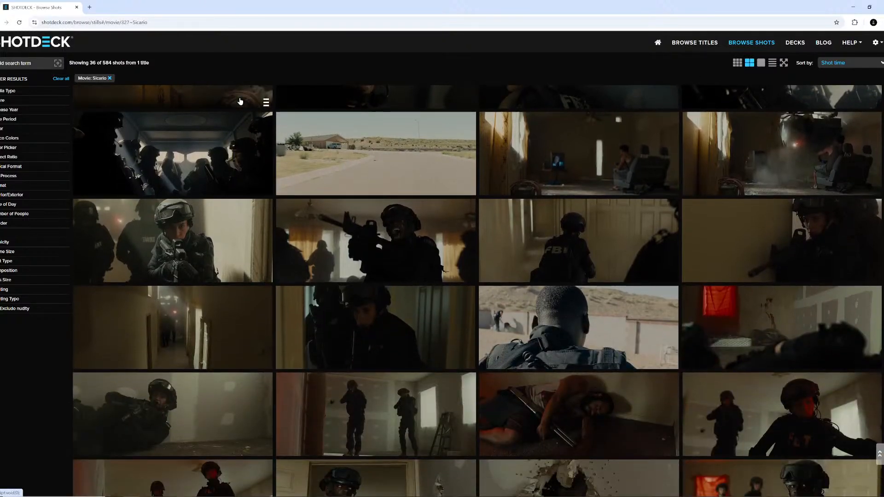
pyautogui.scroll(-2, 240, 100)
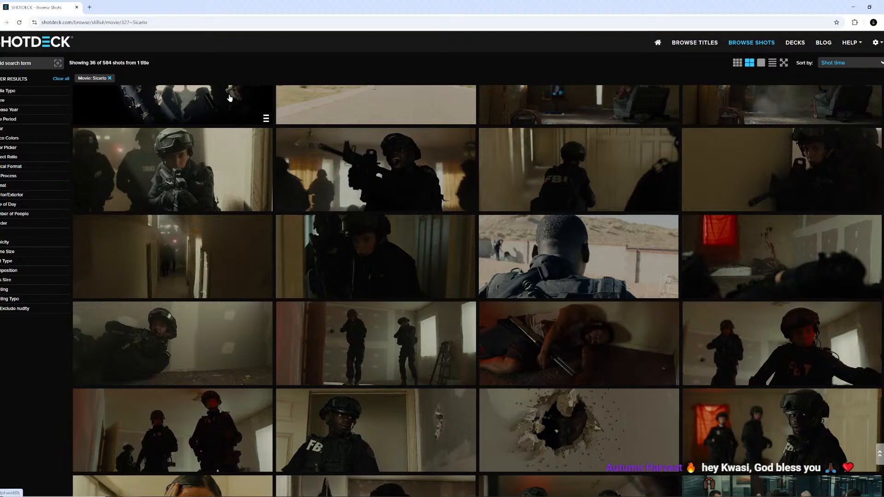
pyautogui.scroll(-3, 230, 98)
pyautogui.scroll(6, 230, 98)
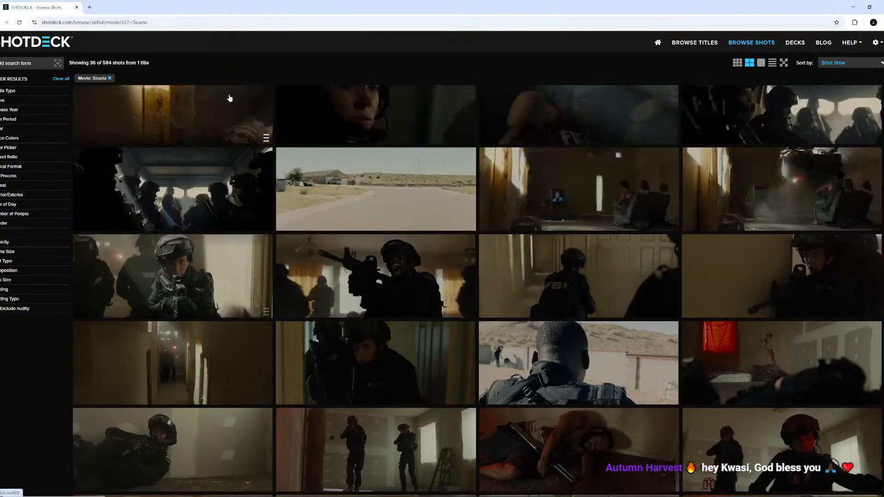
pyautogui.scroll(4, 230, 98)
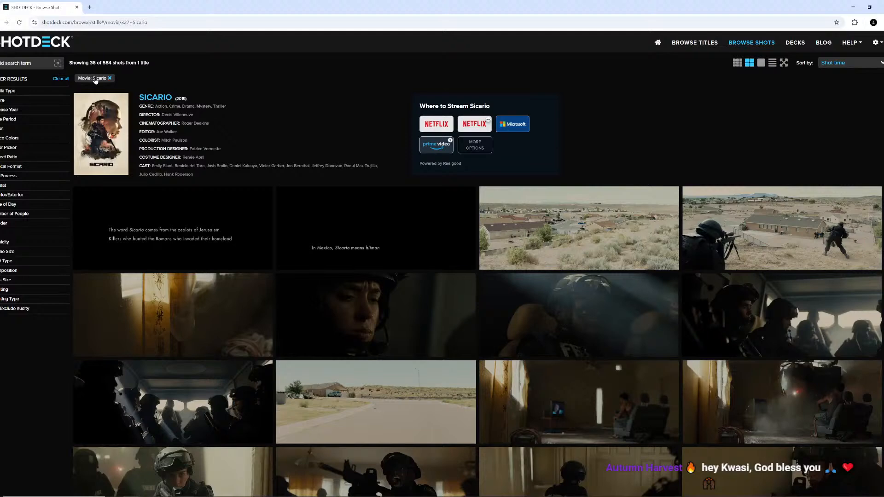
# - Go back to cinematographer Roger Deakins' page, open True Grit and look through its shots to the end of the film
pyautogui.click(195, 123)
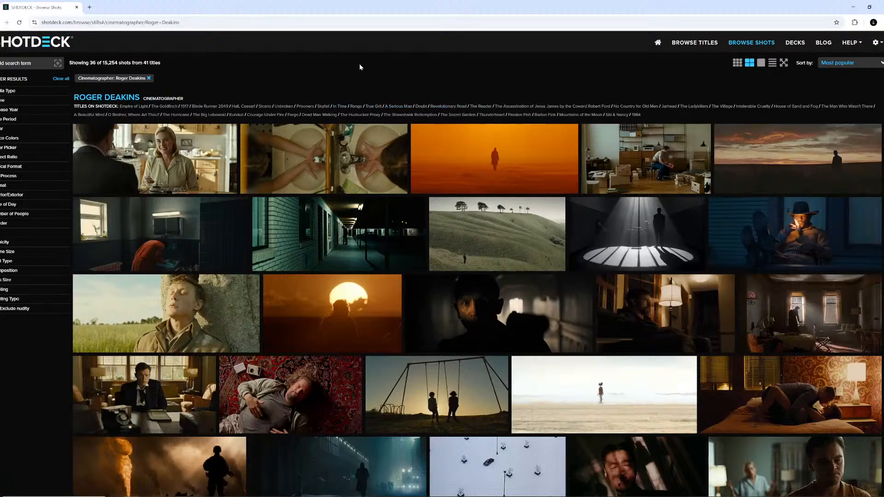
pyautogui.click(374, 106)
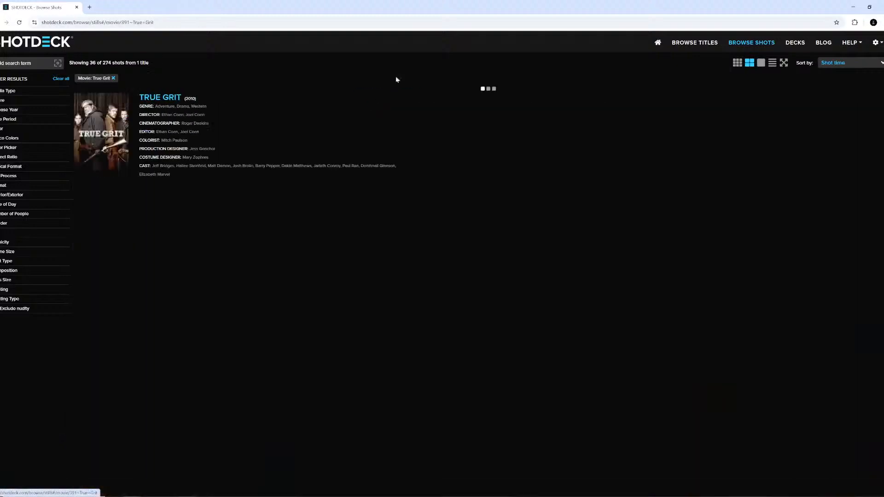
pyautogui.scroll(-6, 311, 142)
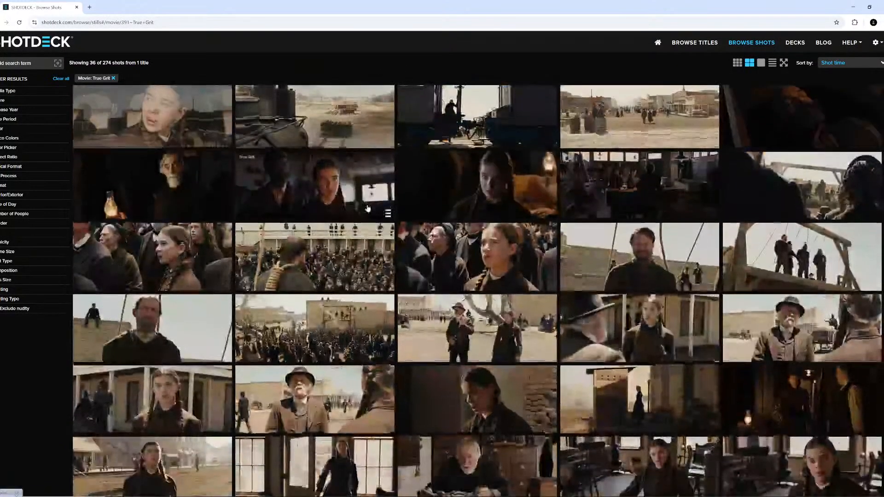
pyautogui.scroll(-10, 367, 191)
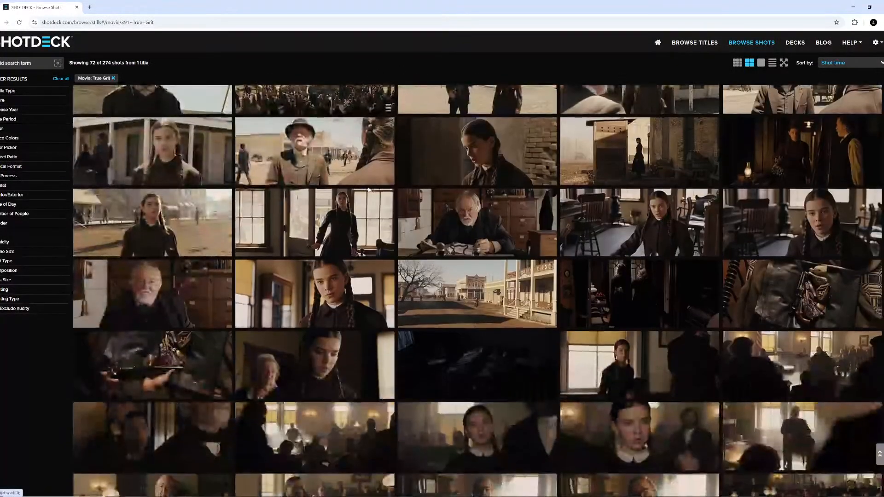
pyautogui.scroll(-8, 368, 187)
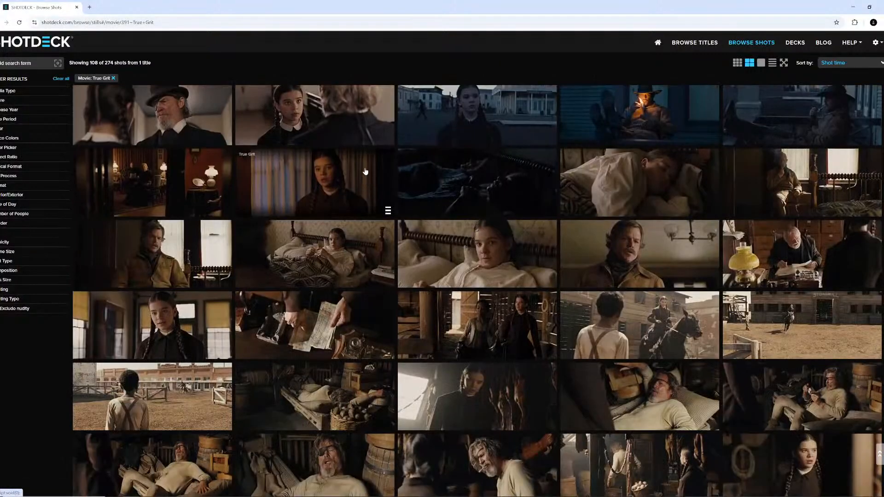
pyautogui.scroll(-4, 366, 177)
pyautogui.scroll(-12, 364, 167)
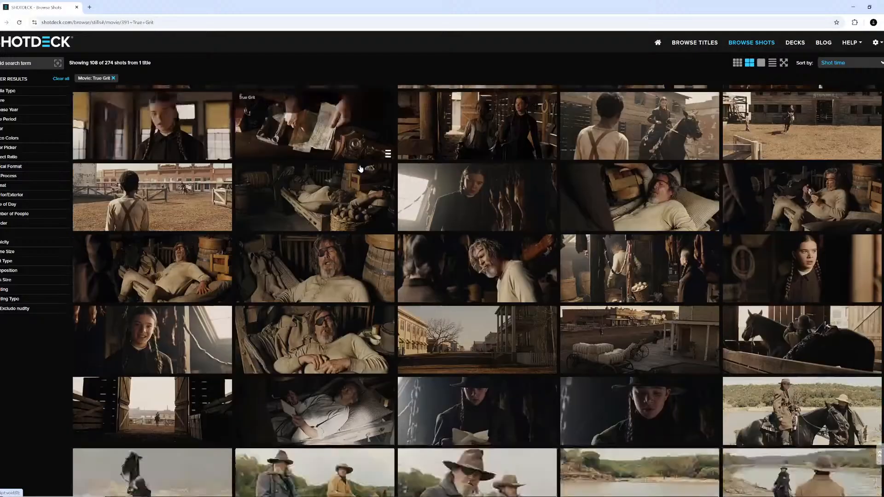
pyautogui.scroll(-15, 359, 168)
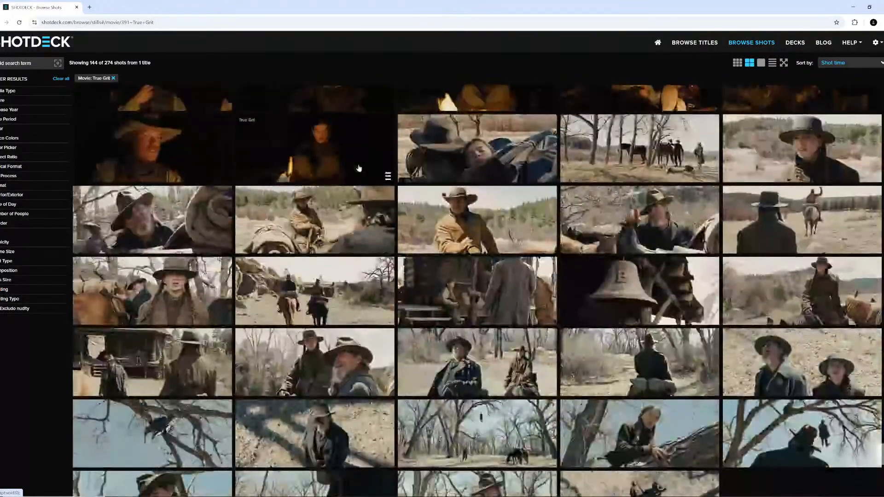
pyautogui.scroll(-5, 359, 168)
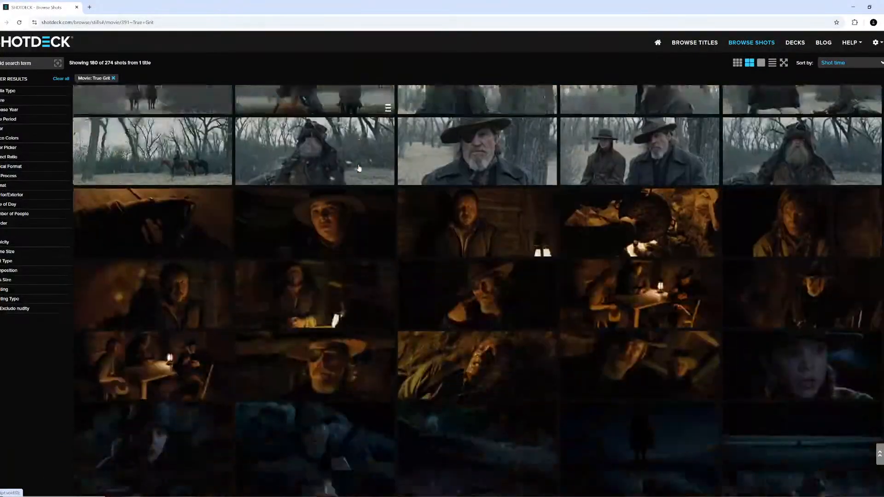
pyautogui.scroll(-6, 359, 168)
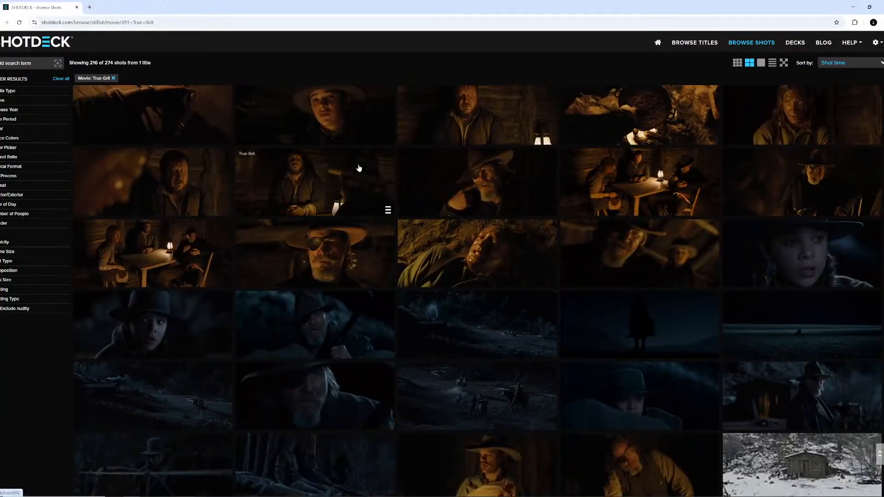
pyautogui.scroll(-5, 359, 168)
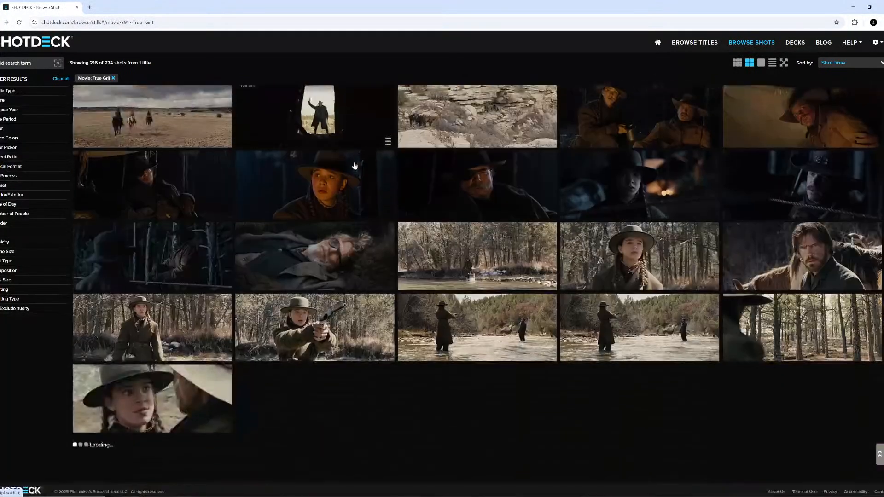
pyautogui.scroll(-3, 354, 164)
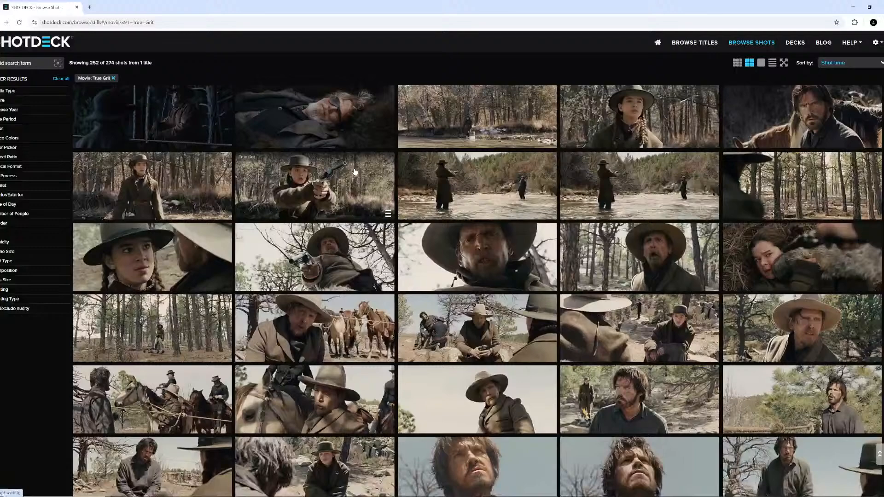
pyautogui.scroll(-8, 354, 172)
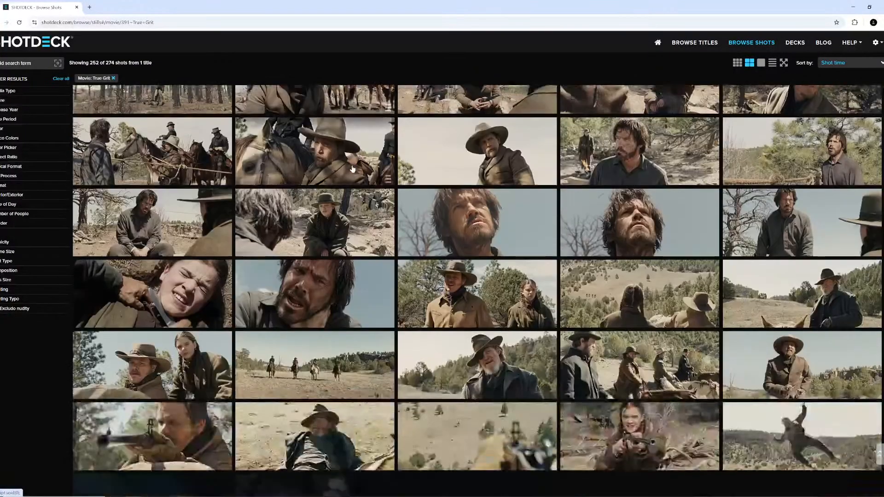
pyautogui.scroll(-3, 353, 167)
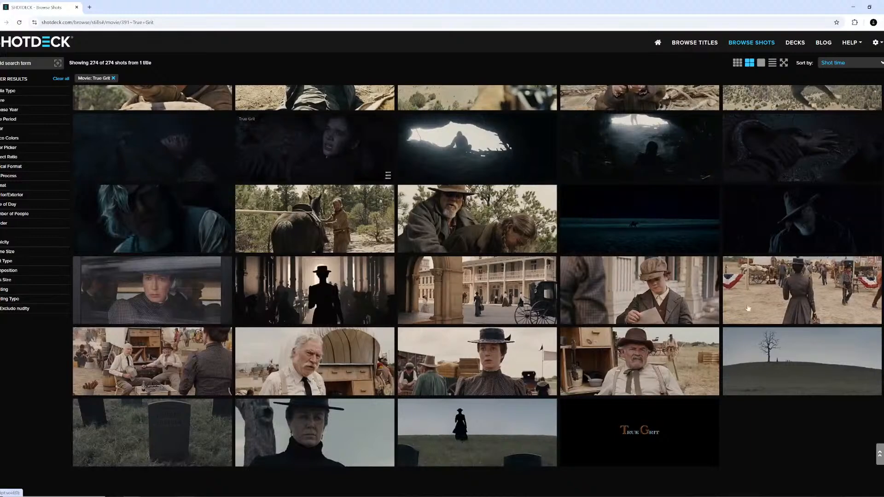
# - View the details of the bare tree on a hill shot and the over-the-shoulder shot of two seated men, closing each
pyautogui.click(783, 363)
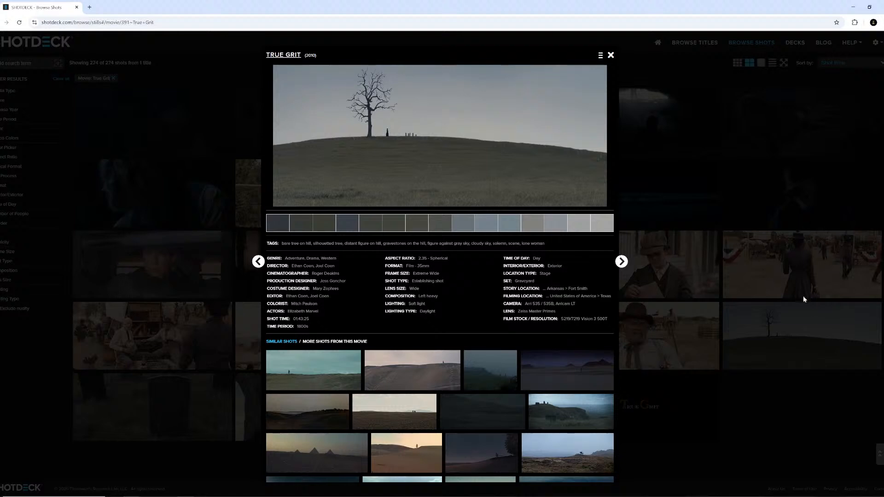
pyautogui.click(195, 278)
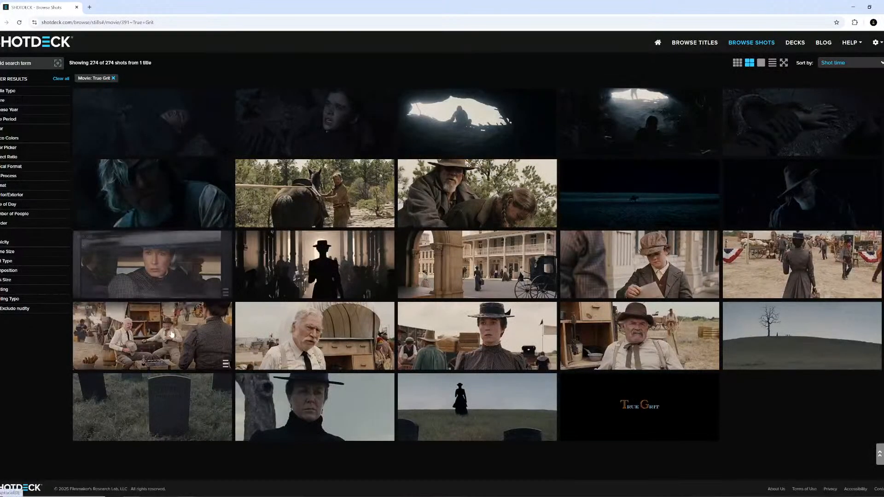
pyautogui.click(132, 327)
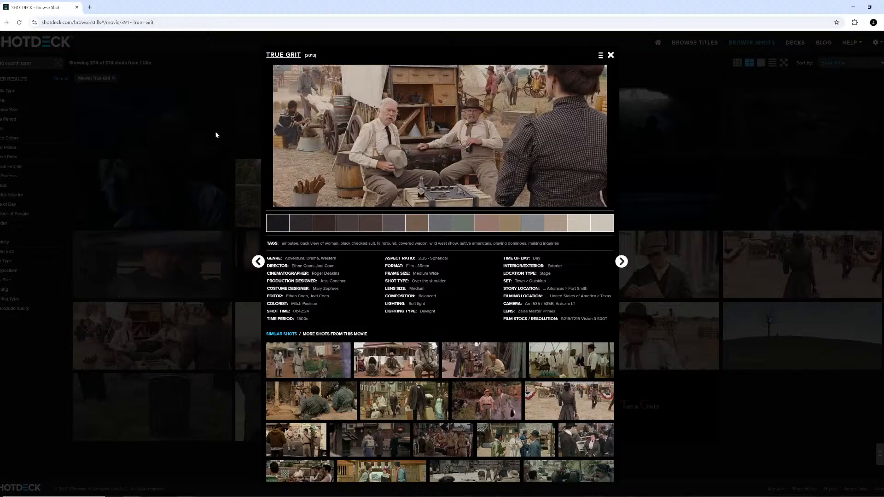
pyautogui.click(726, 206)
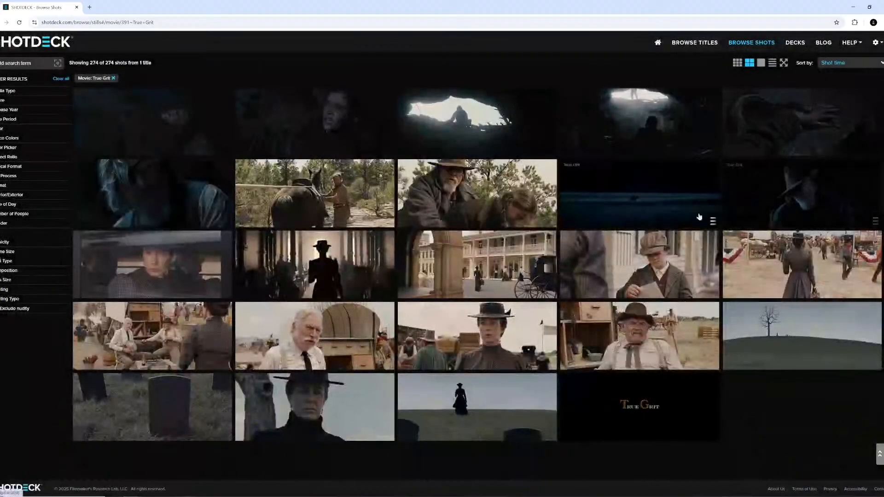
# - Look back through True Grit's shots to the early scenes, view the details of the lamplit parlour shot and close them
pyautogui.scroll(7, 563, 244)
pyautogui.scroll(12, 564, 244)
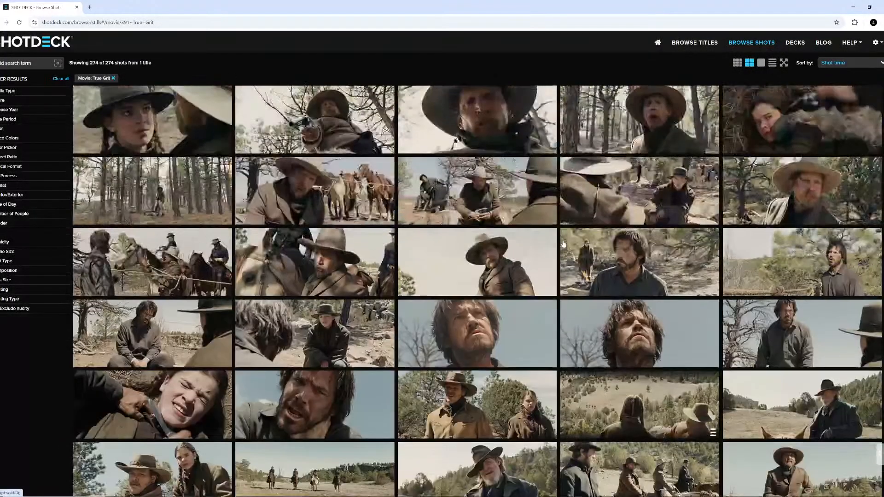
pyautogui.scroll(15, 564, 242)
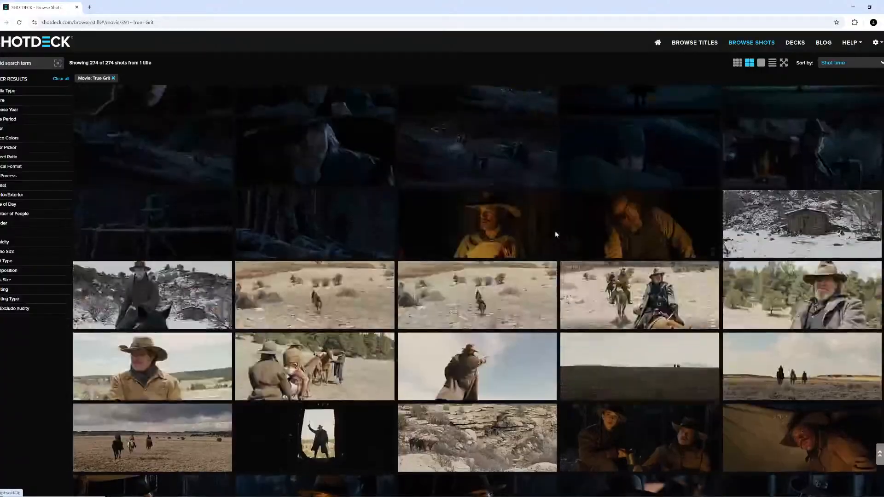
pyautogui.scroll(15, 256, 163)
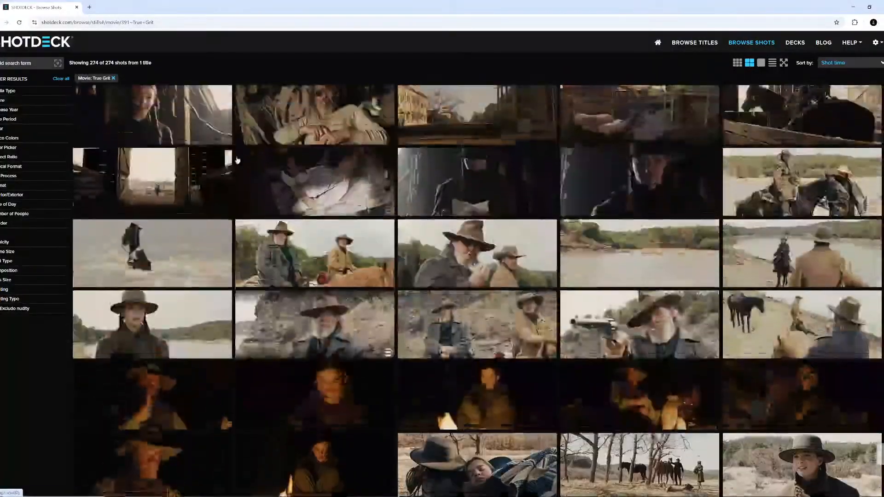
pyautogui.scroll(4, 256, 172)
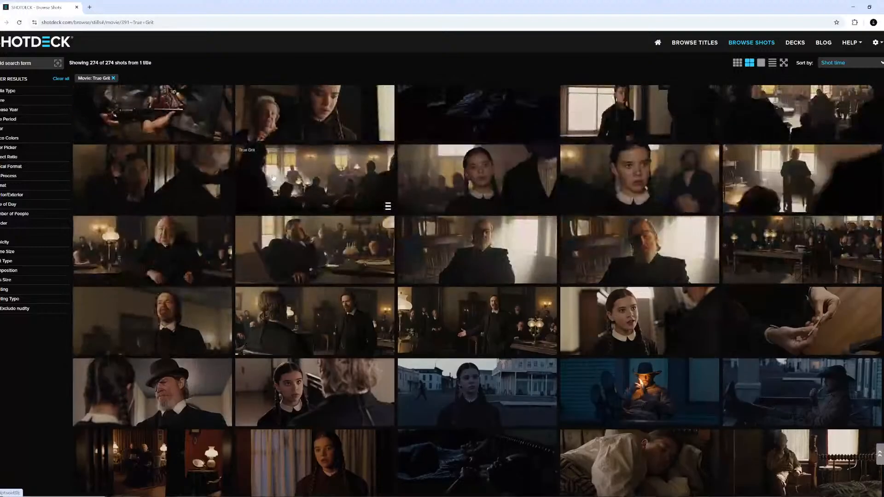
pyautogui.scroll(-3, 277, 174)
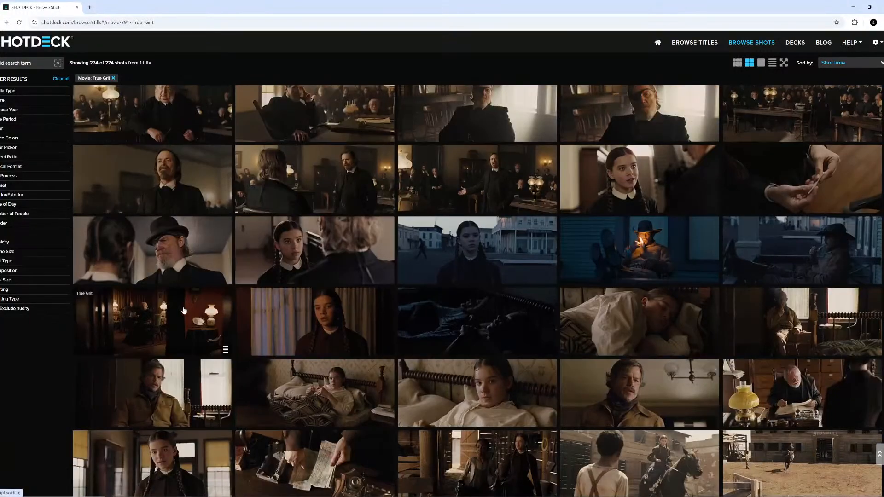
pyautogui.click(188, 302)
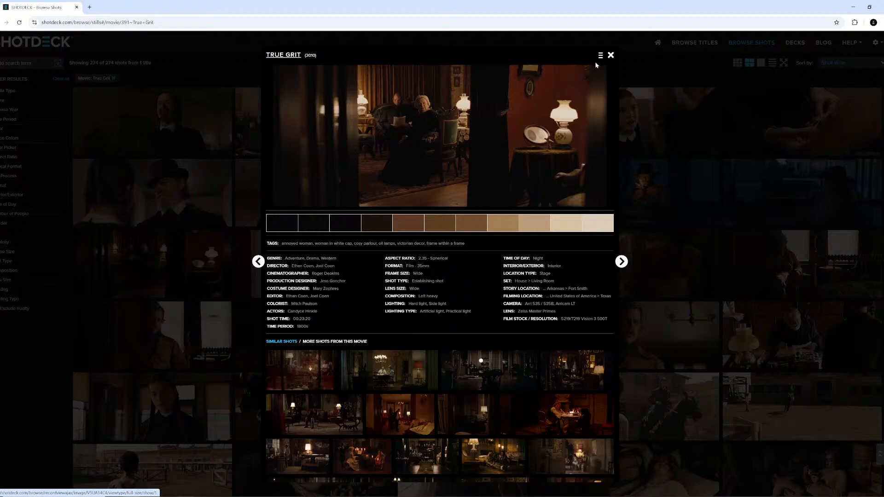
pyautogui.click(610, 55)
# - Return to True Grit's film details, open director Ethan Coen's page and look through the most popular shots
pyautogui.scroll(-3, 356, 222)
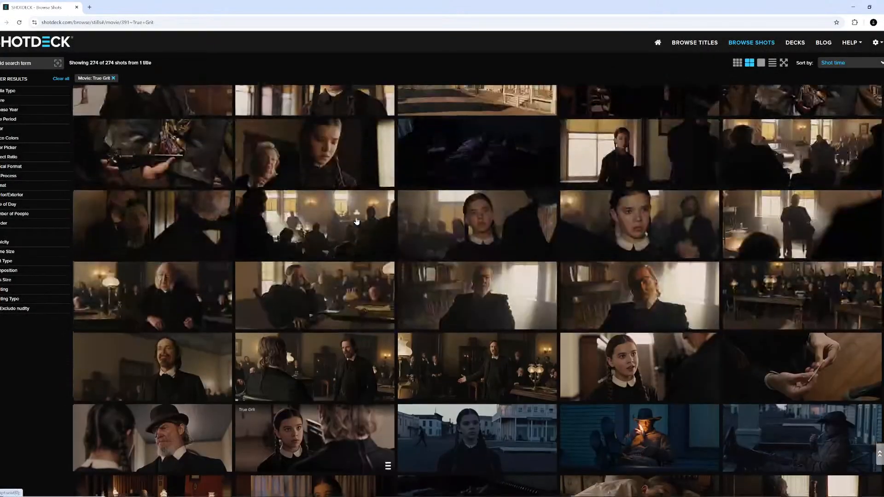
pyautogui.scroll(10, 356, 221)
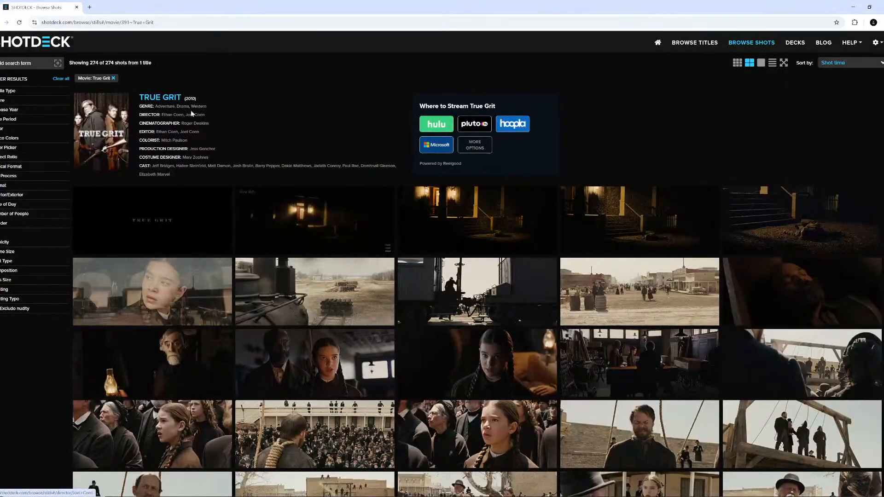
pyautogui.click(172, 115)
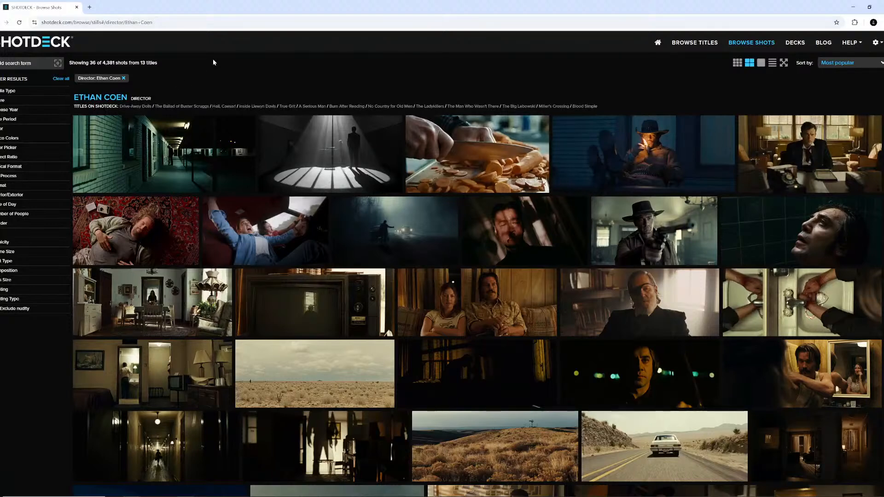
pyautogui.scroll(-5, 163, 162)
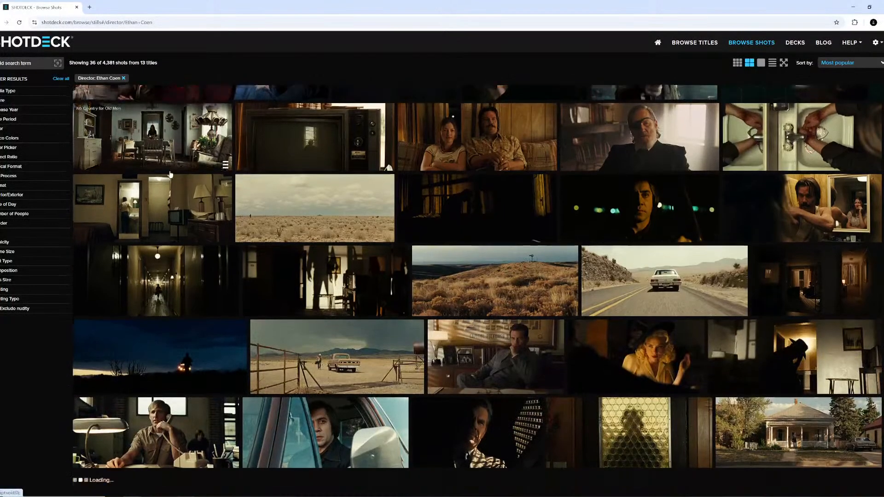
pyautogui.scroll(-3, 170, 166)
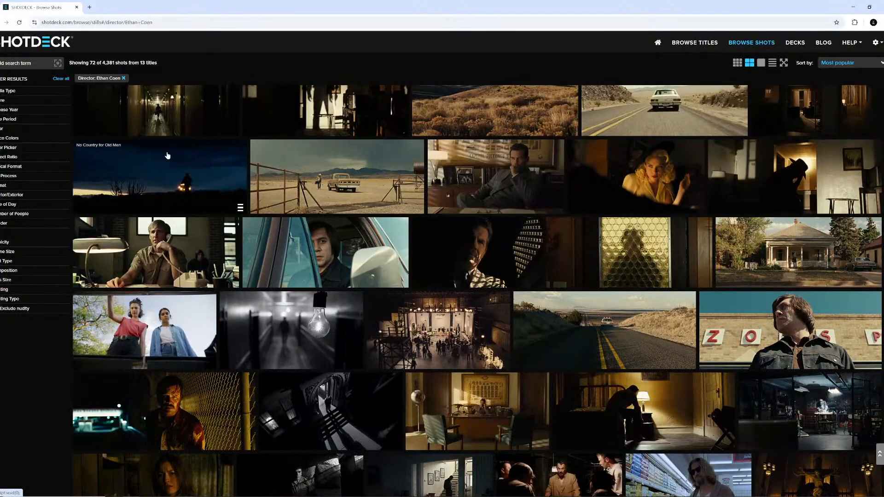
# - Open No Country for Old Men from the dark night-sky shot and look through the film's shots past the burning car
pyautogui.click(108, 145)
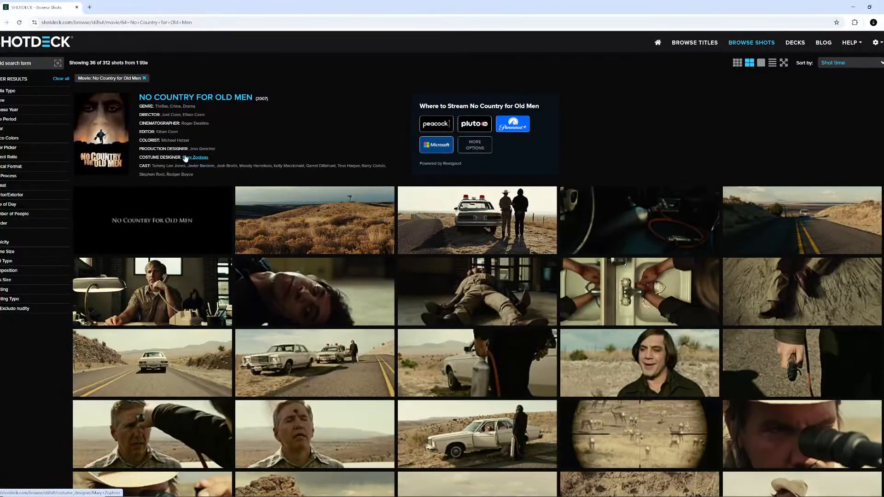
pyautogui.scroll(-3, 222, 171)
pyautogui.scroll(-10, 222, 171)
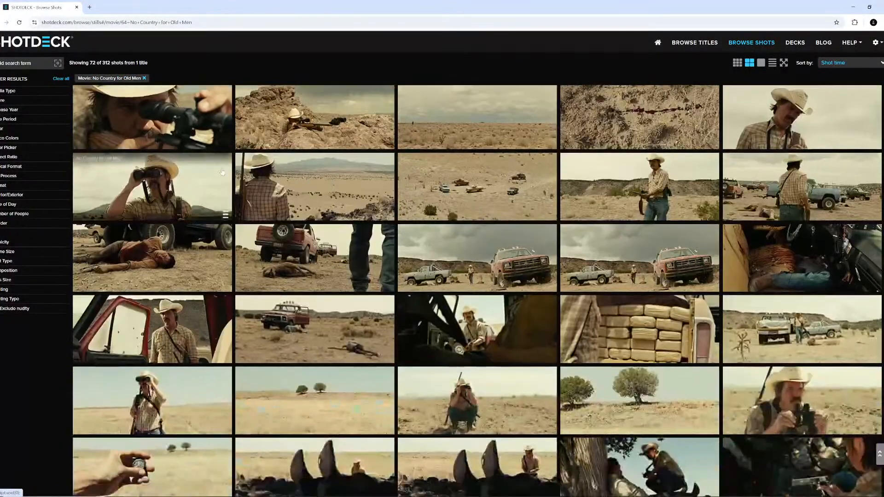
pyautogui.scroll(-5, 223, 171)
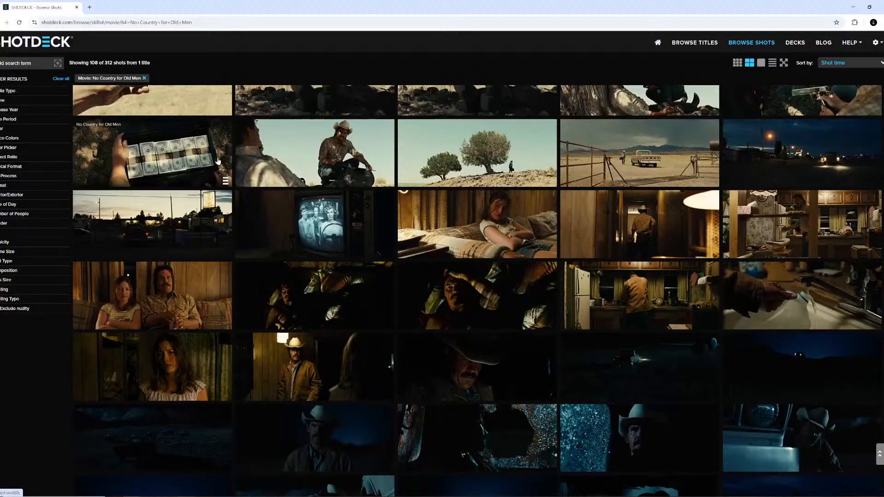
pyautogui.scroll(-12, 218, 161)
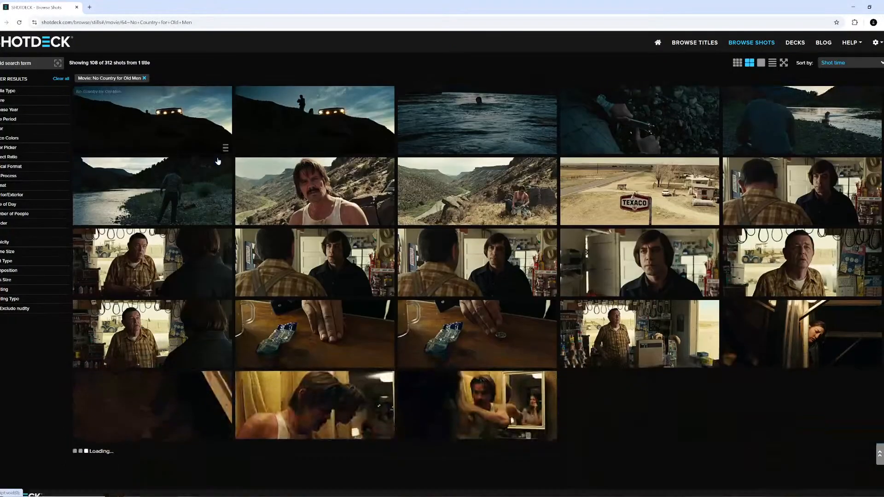
pyautogui.scroll(-3, 216, 157)
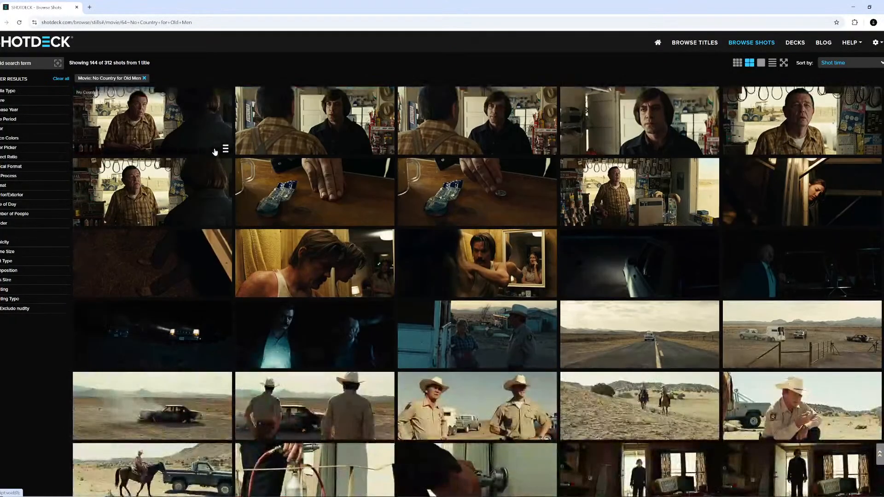
pyautogui.scroll(-3, 214, 148)
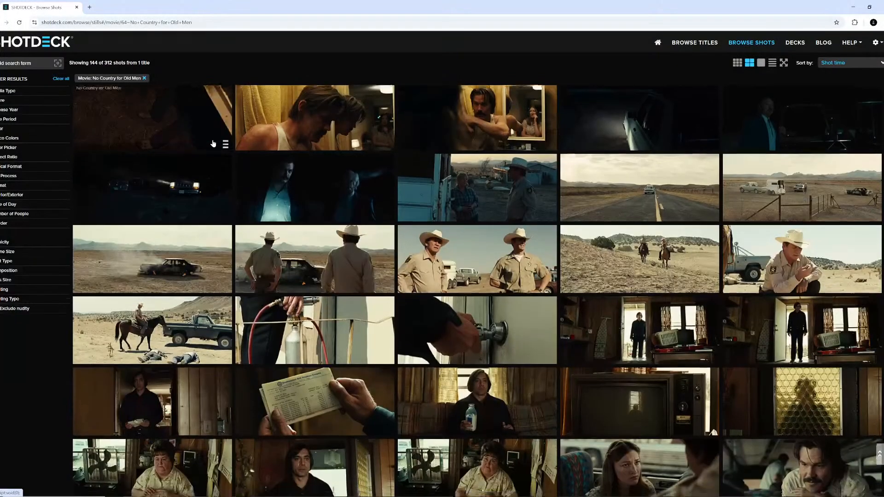
pyautogui.scroll(-3, 213, 144)
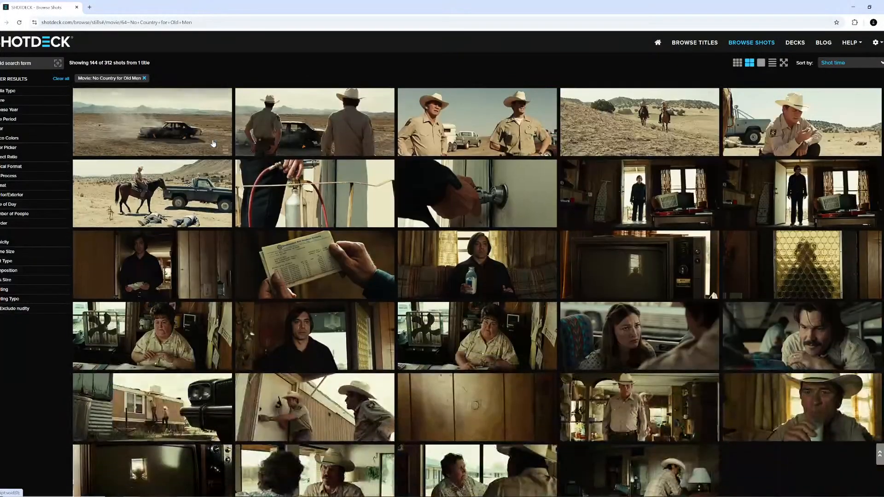
# - View the details of the shot of the woman at a desk beside a fan, close them and go back through earlier shots
pyautogui.click(533, 326)
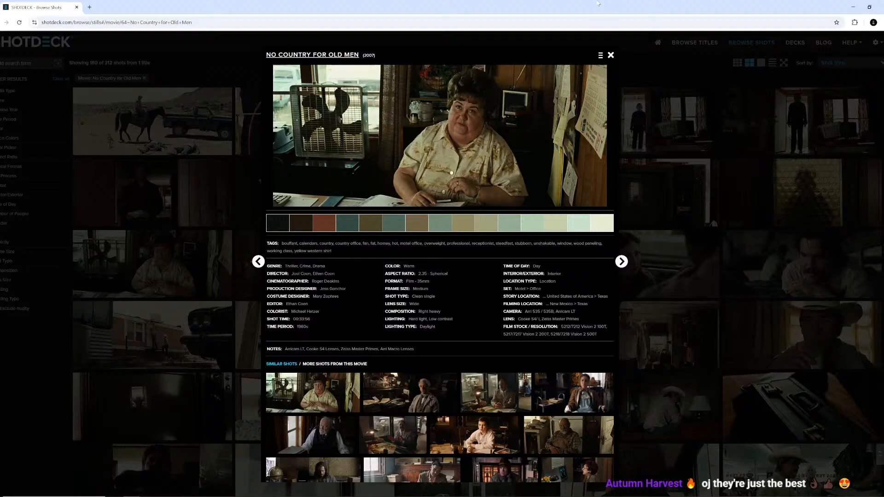
pyautogui.click(610, 55)
pyautogui.scroll(10, 234, 187)
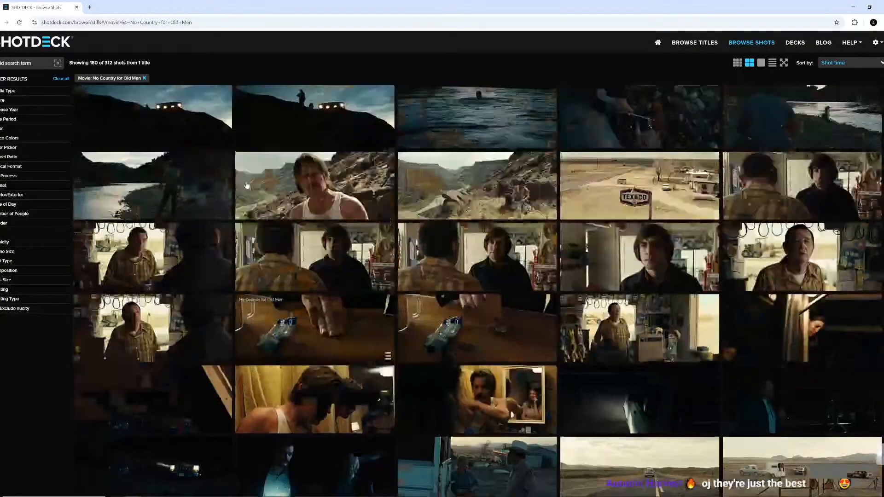
pyautogui.scroll(10, 234, 187)
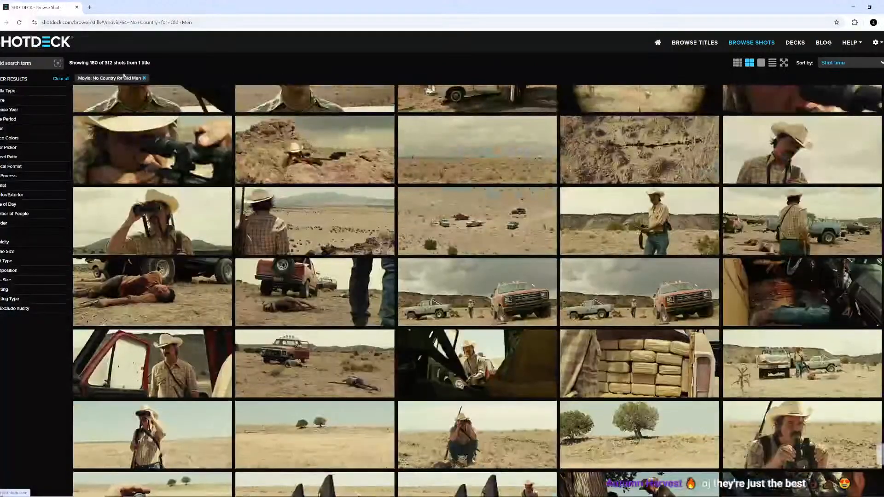
# - Remove the No Country for Old Men filter, reopen director Ethan Coen from the recent searches and check the listed titles
pyautogui.click(145, 79)
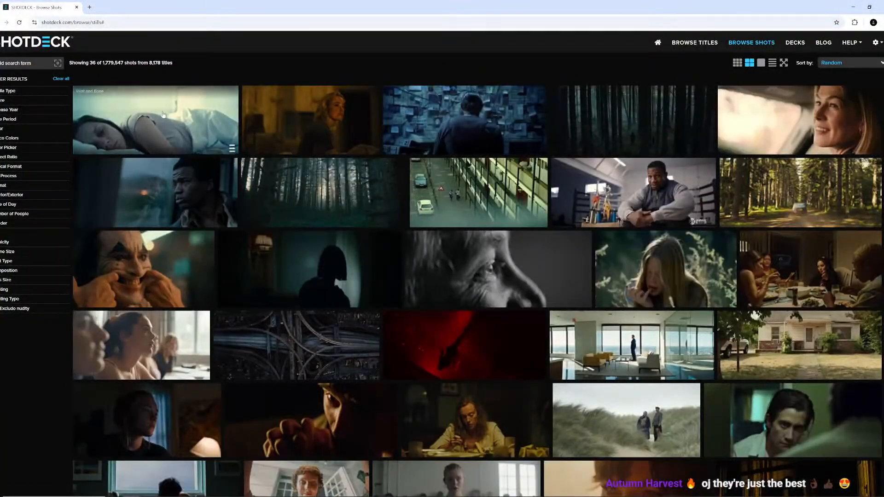
pyautogui.click(46, 63)
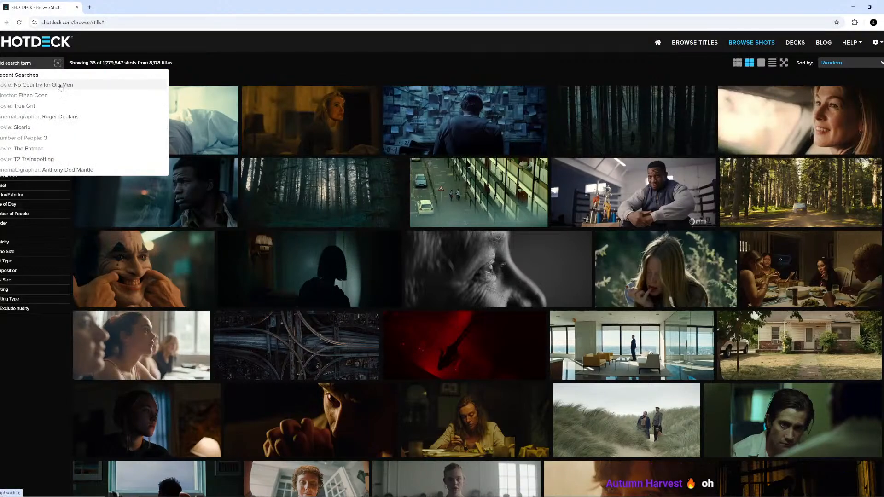
pyautogui.click(39, 96)
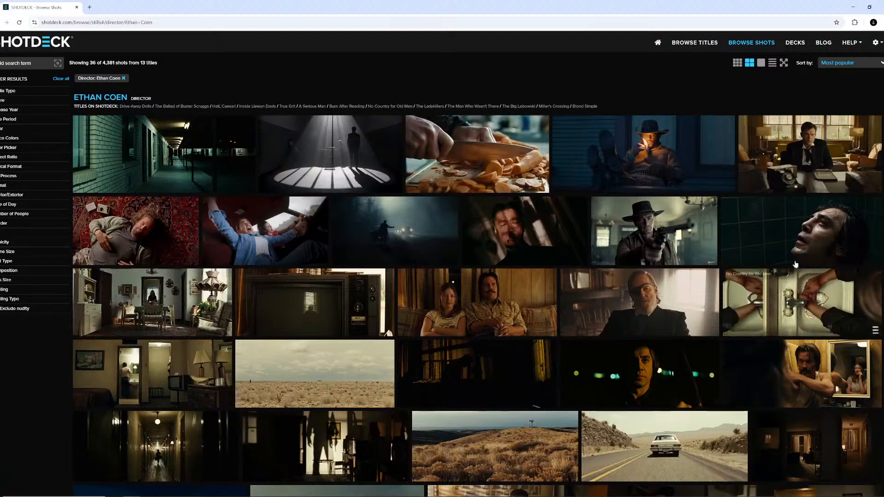
pyautogui.scroll(-5, 682, 223)
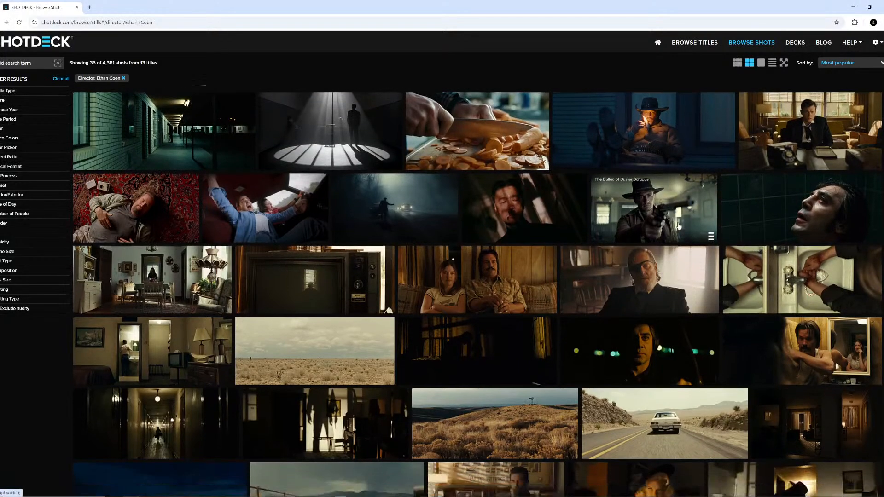
pyautogui.scroll(5, 665, 215)
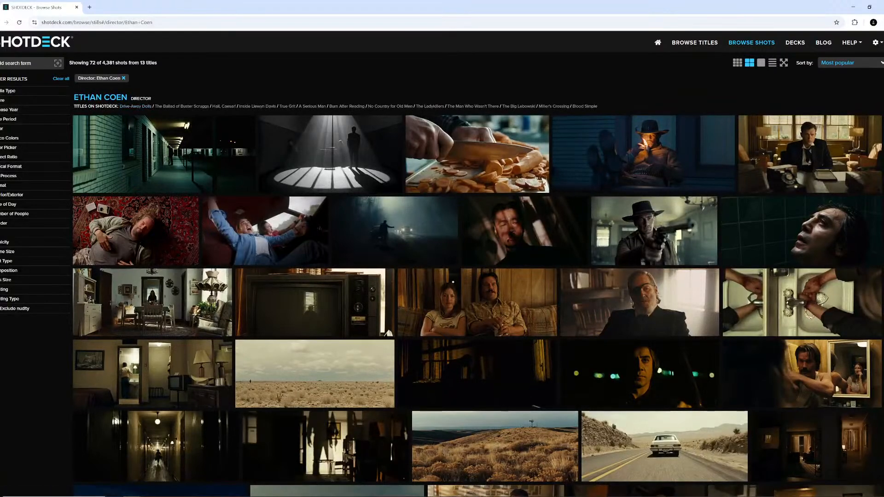
# - Remove the Ethan Coen filter, search for Joel Coen and open the director result
pyautogui.click(124, 79)
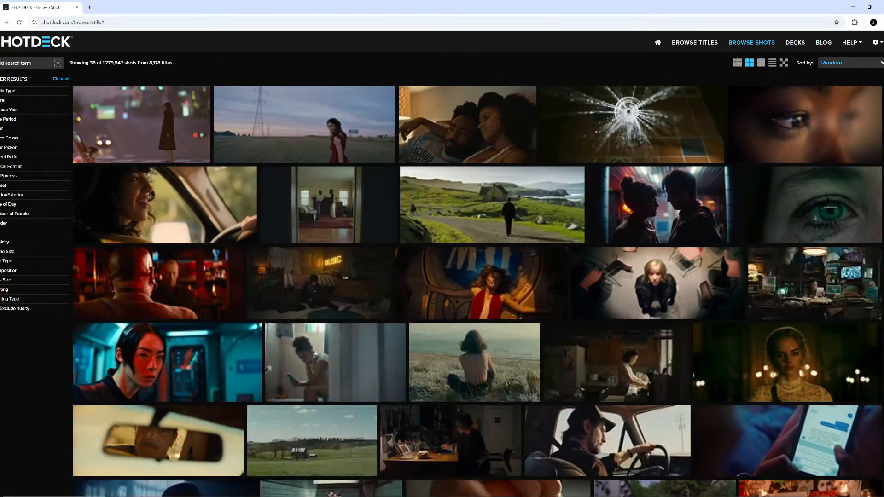
pyautogui.write('joel co')
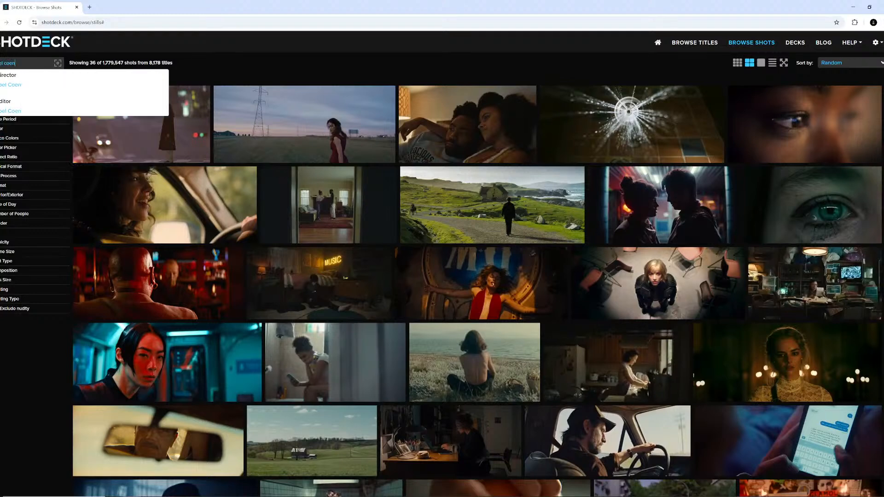
pyautogui.click(12, 85)
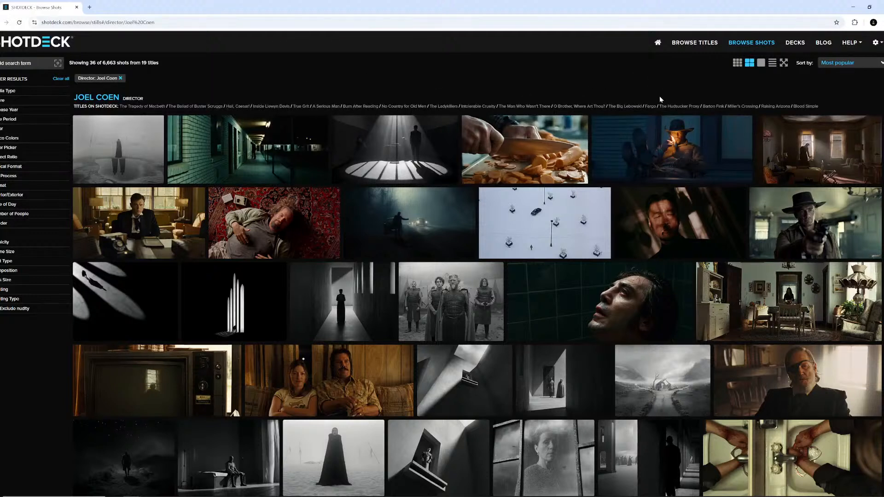
# - Open Fargo from Joel Coen's titles and look through its shots up to the night scenes in the car
pyautogui.click(650, 106)
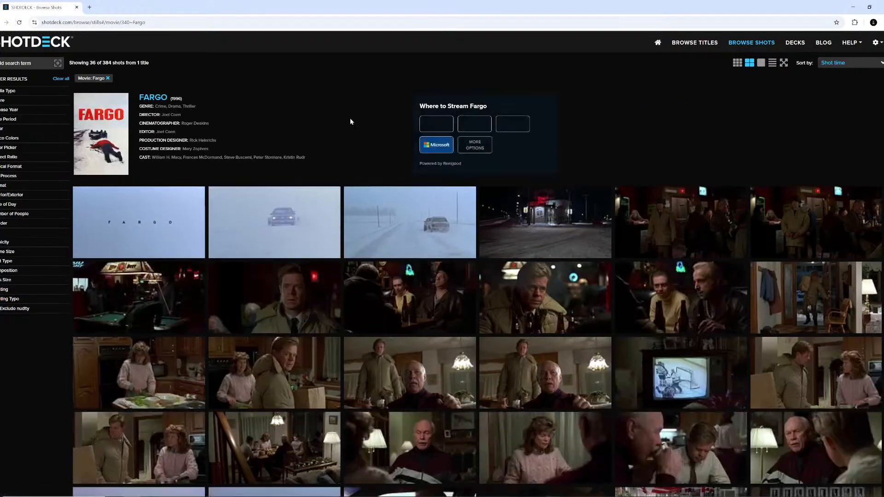
pyautogui.scroll(-2, 339, 133)
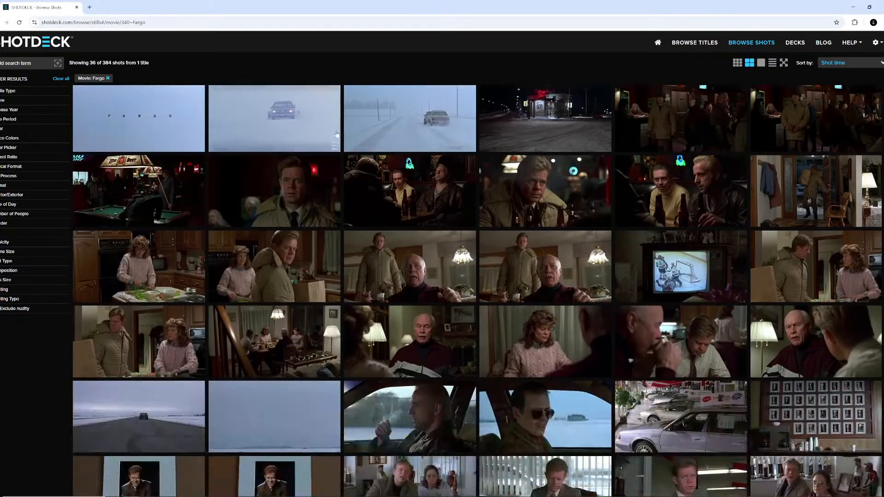
pyautogui.scroll(-7, 326, 127)
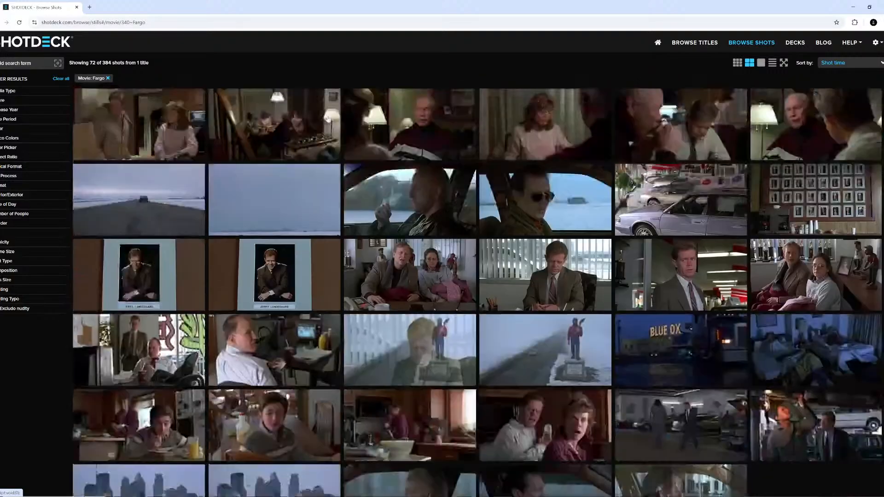
pyautogui.scroll(-3, 317, 125)
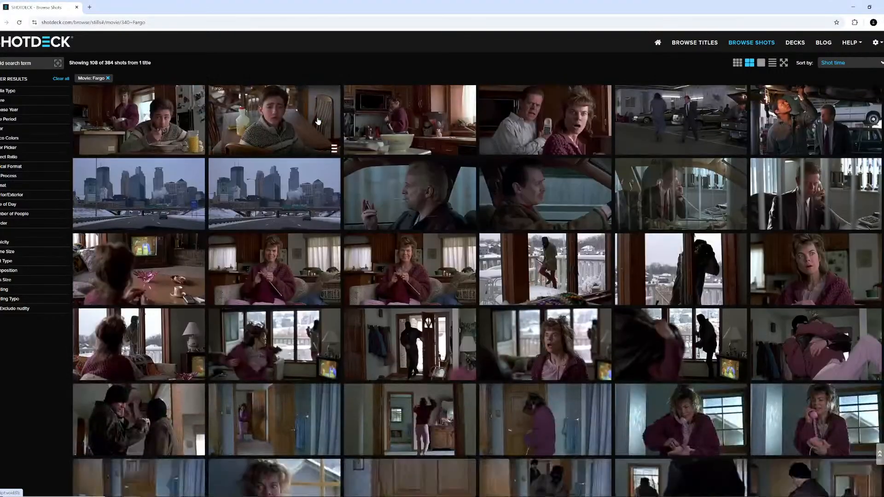
pyautogui.scroll(-8, 318, 122)
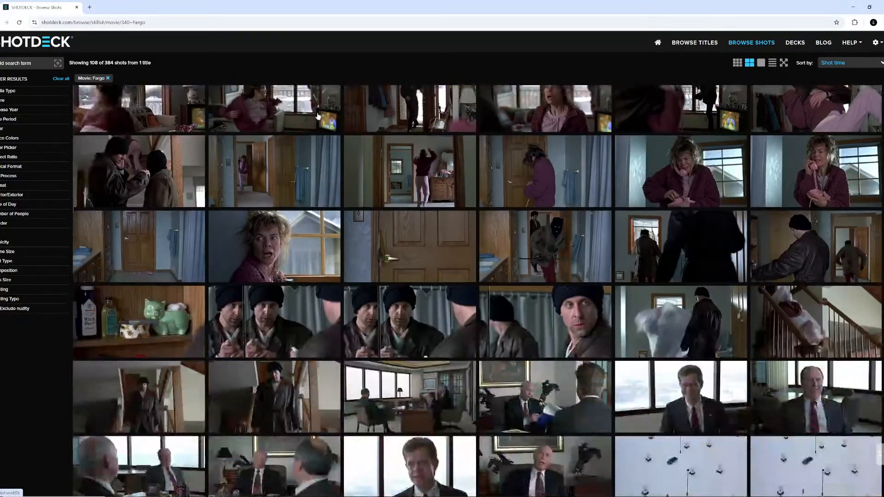
pyautogui.scroll(-8, 317, 117)
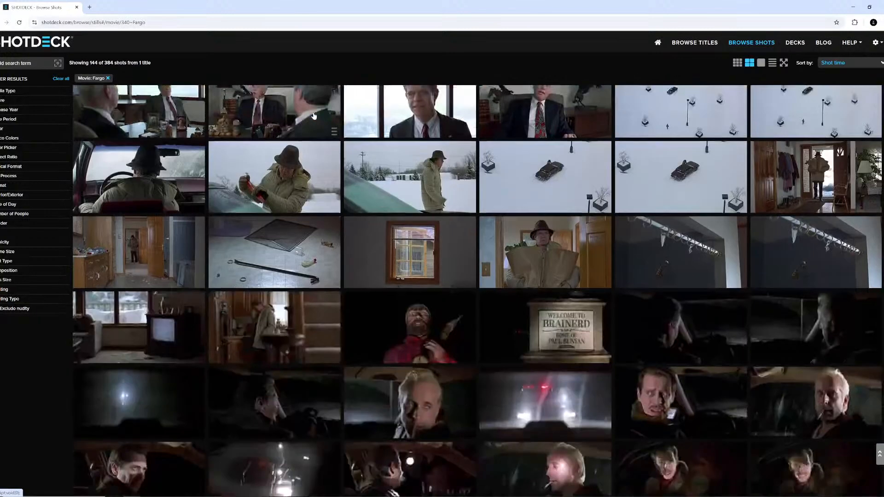
# - Look through Fargo's shots from the night car scenes to the dealership, bar and apartment scenes
pyautogui.scroll(-9, 314, 116)
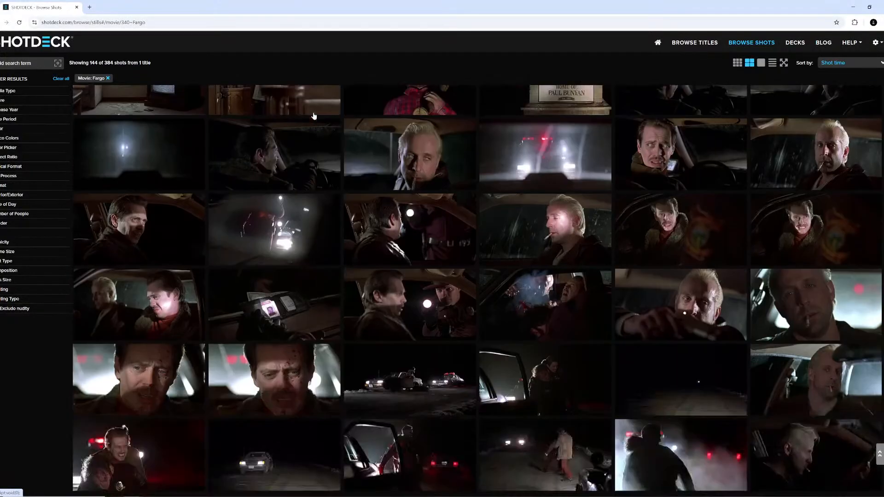
pyautogui.scroll(-5, 313, 115)
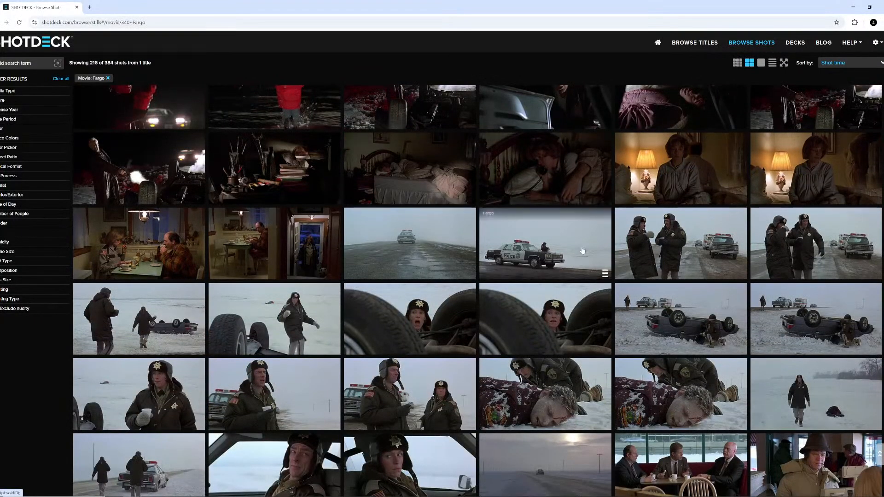
pyautogui.scroll(-5, 340, 297)
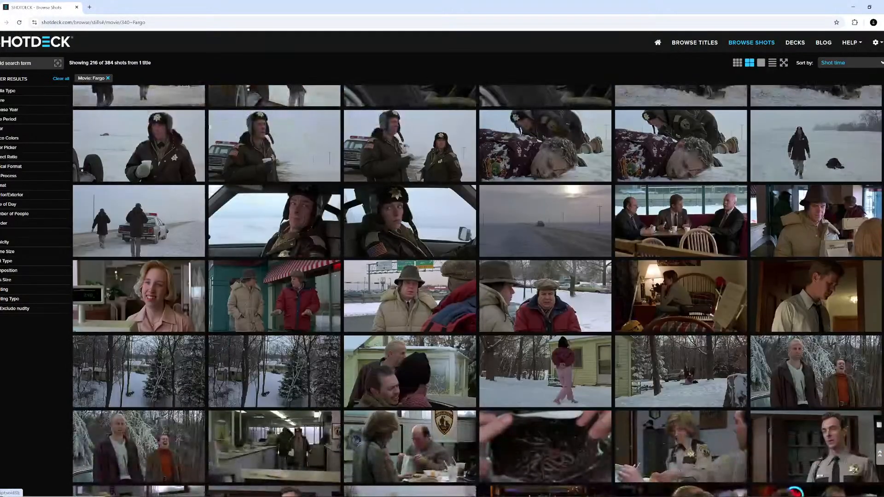
pyautogui.scroll(-2, 276, 124)
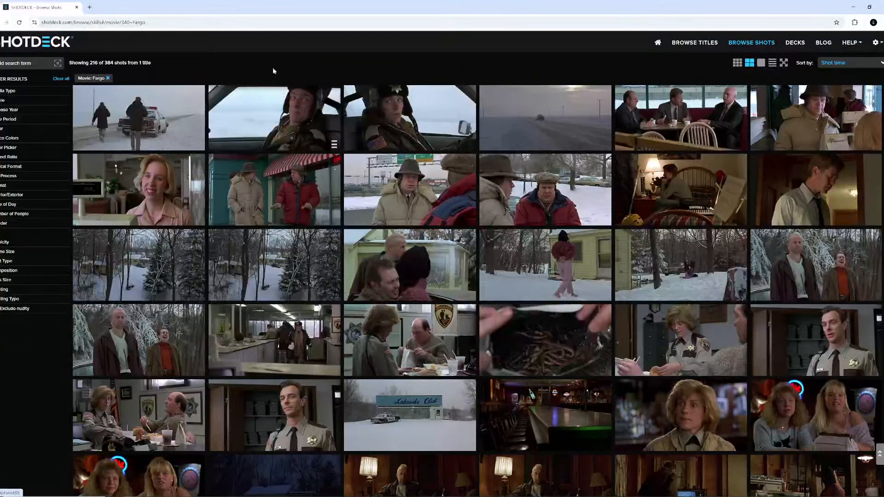
pyautogui.scroll(-2, 423, 202)
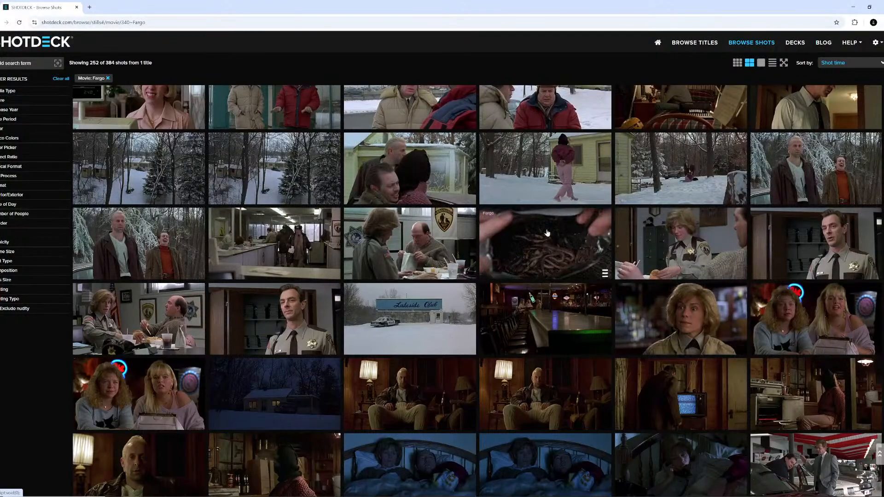
pyautogui.scroll(-1, 264, 206)
pyautogui.scroll(-3, 265, 205)
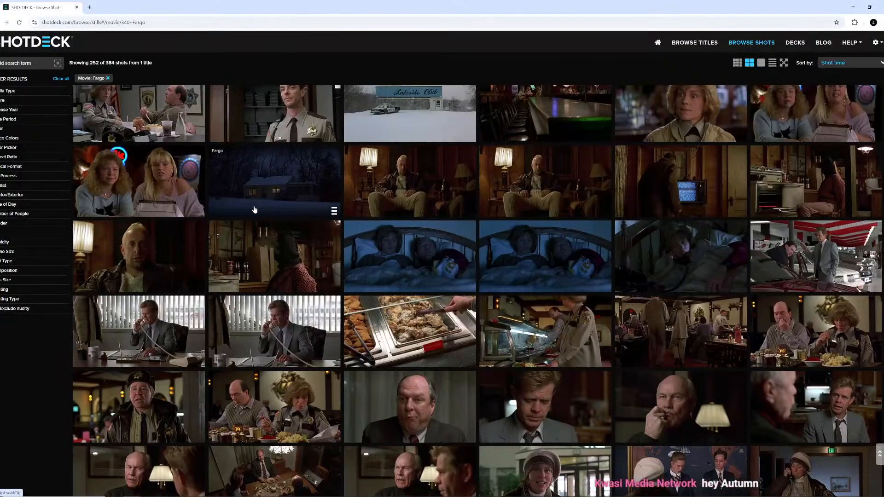
pyautogui.scroll(-5, 284, 185)
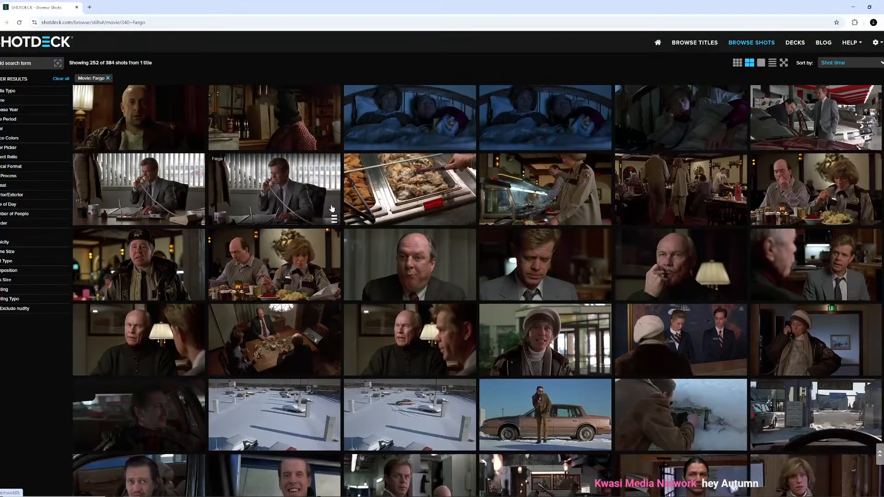
pyautogui.scroll(-3, 332, 194)
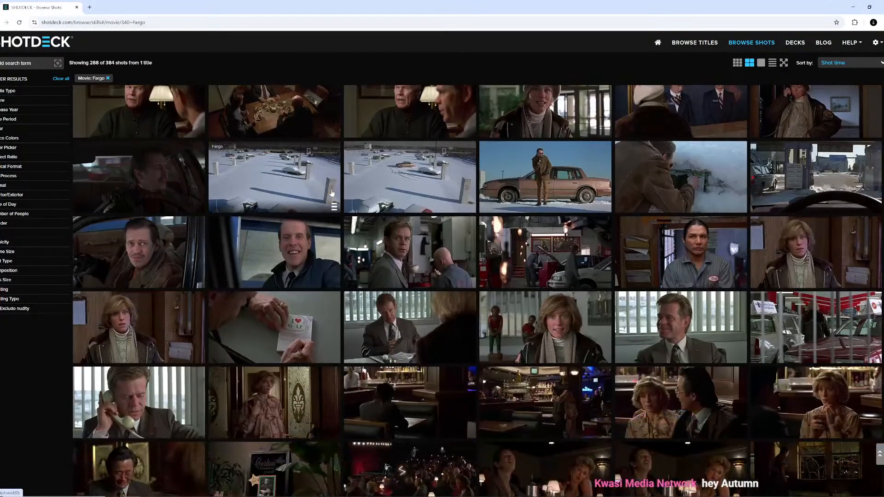
pyautogui.scroll(-2, 331, 193)
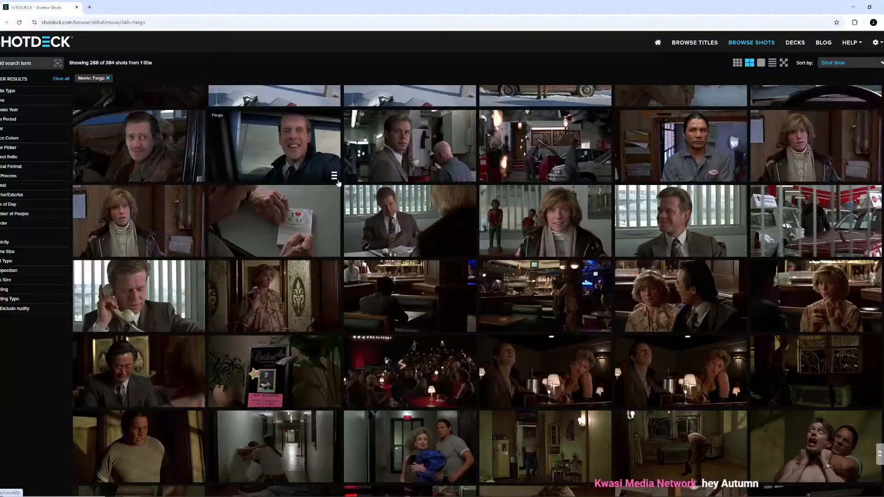
pyautogui.scroll(-2, 334, 179)
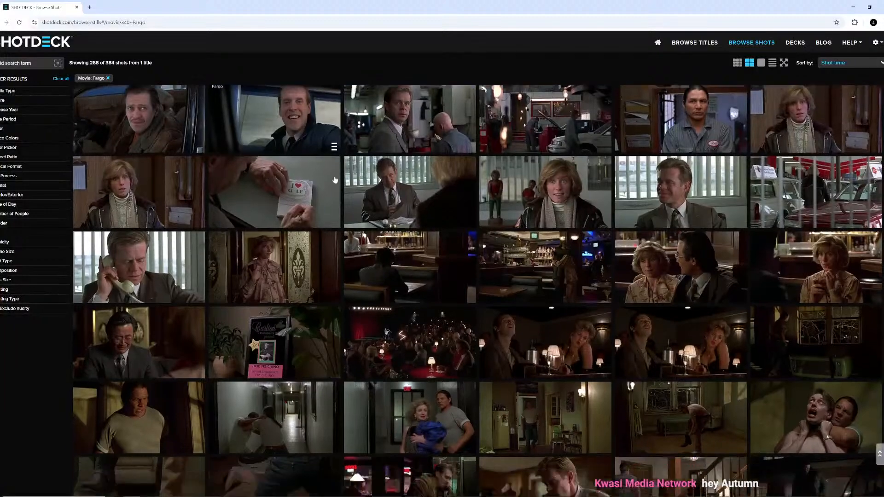
# - Return to Fargo's night roadside shots and re-examine the snowy crime scene and the daytime exteriors
pyautogui.scroll(5, 332, 180)
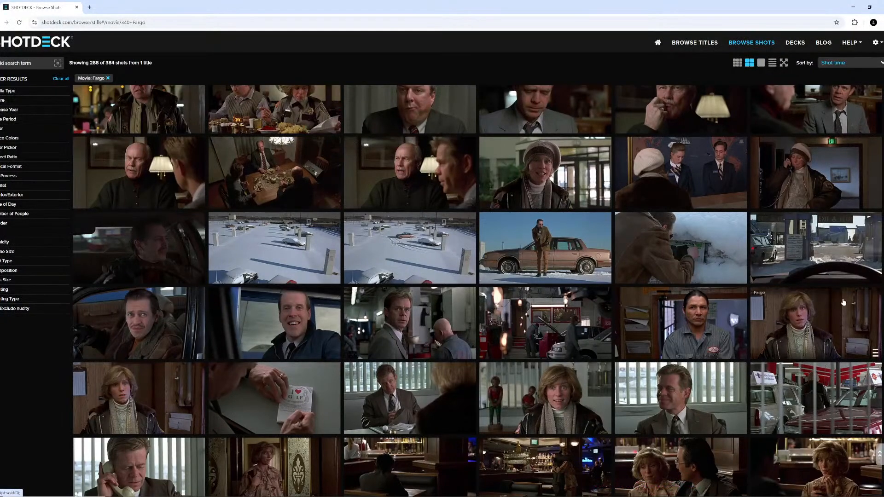
pyautogui.scroll(6, 683, 250)
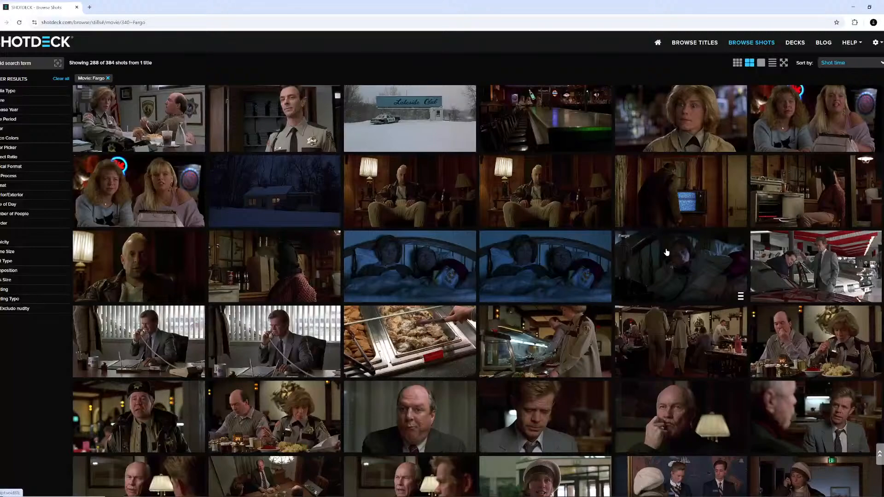
pyautogui.scroll(4, 666, 252)
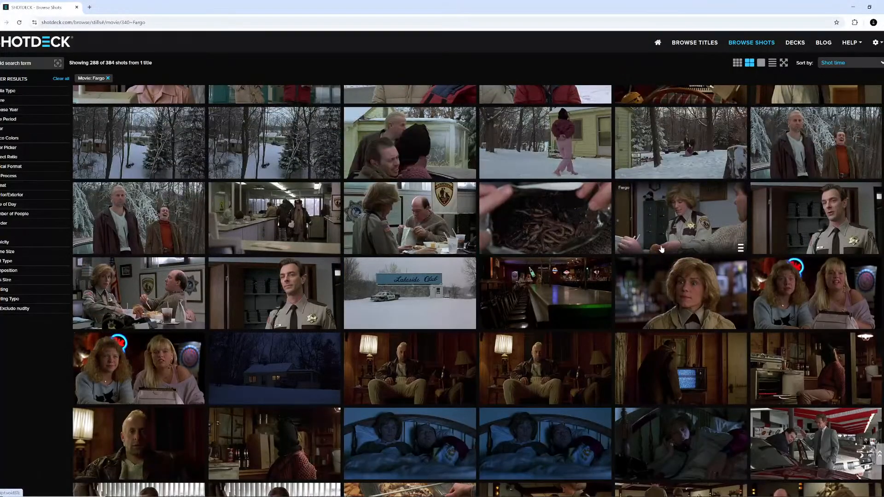
pyautogui.scroll(8, 657, 239)
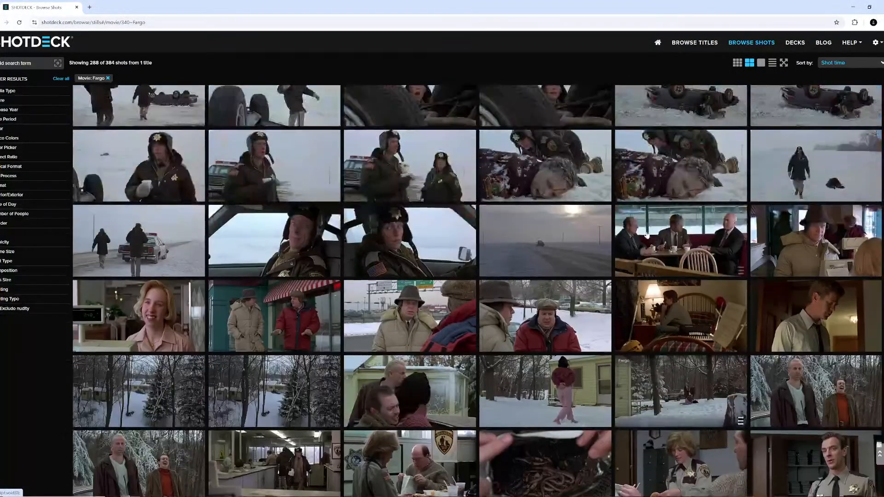
pyautogui.scroll(6, 635, 220)
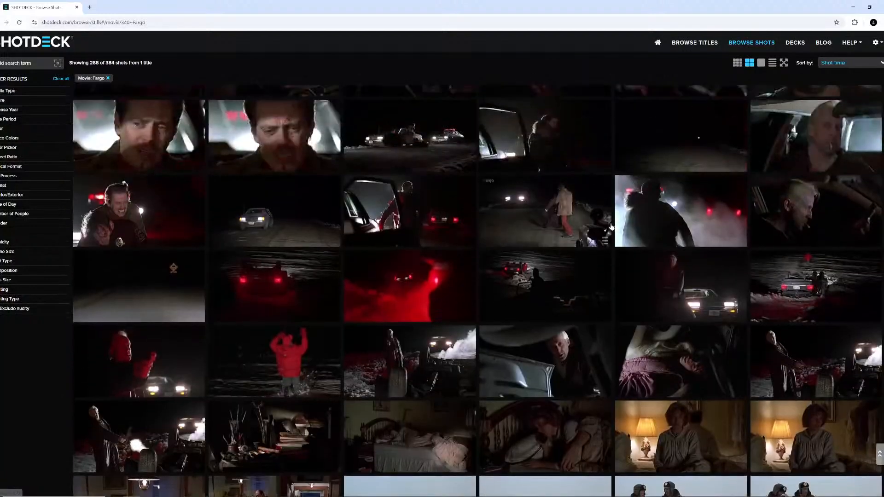
pyautogui.scroll(2, 613, 216)
pyautogui.scroll(-6, 599, 218)
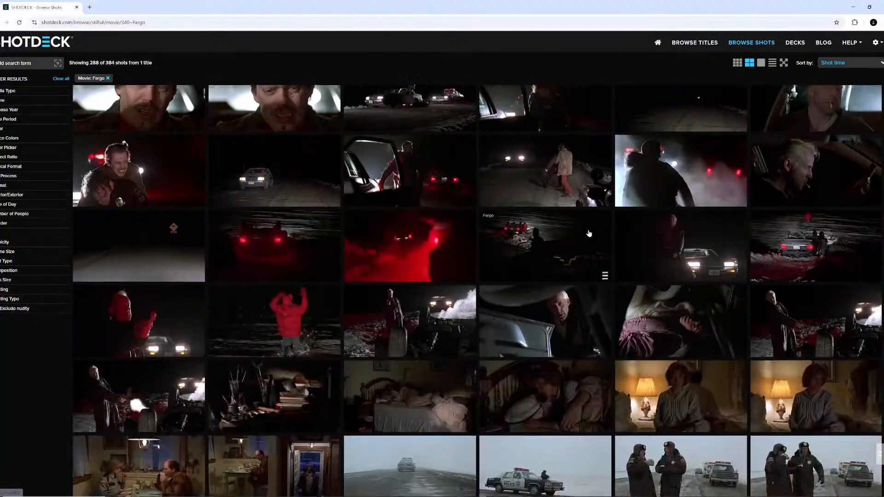
pyautogui.scroll(-4, 509, 171)
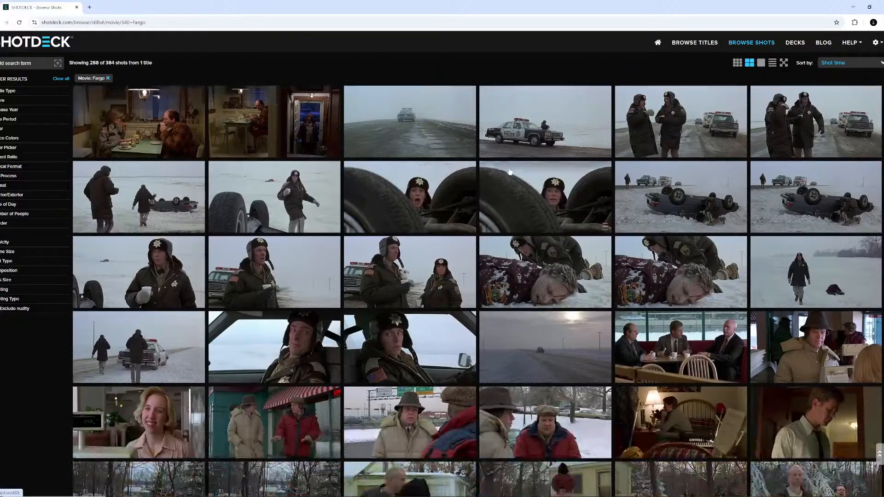
pyautogui.scroll(-3, 509, 171)
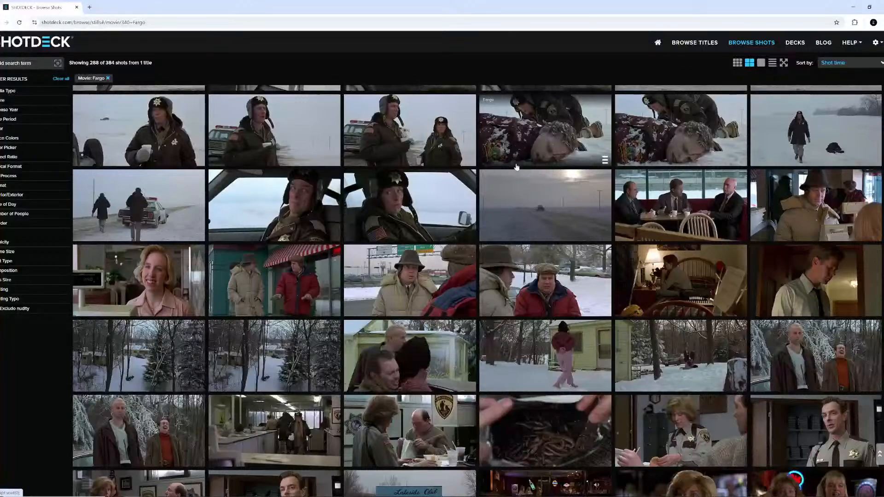
pyautogui.scroll(-2, 514, 167)
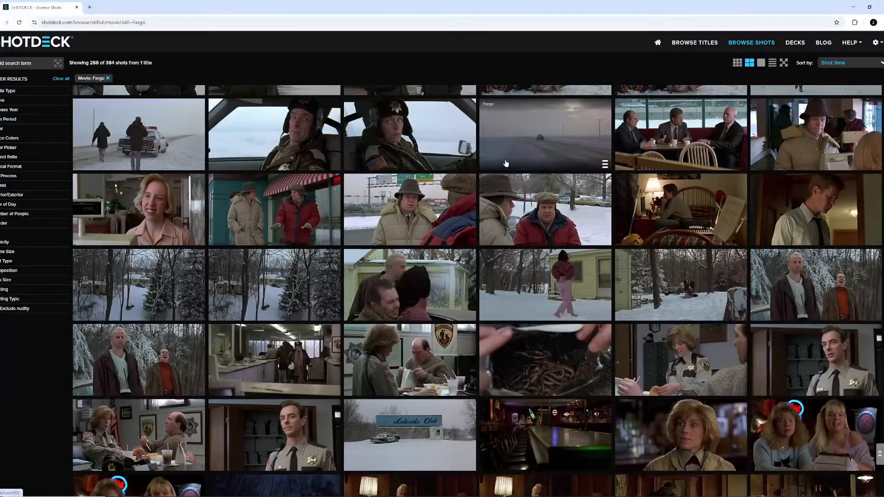
# - Examine Fargo's remaining shots, comparing the dealership office, cabin and frozen lake scenes with the night parking lot scenes
pyautogui.scroll(-15, 505, 163)
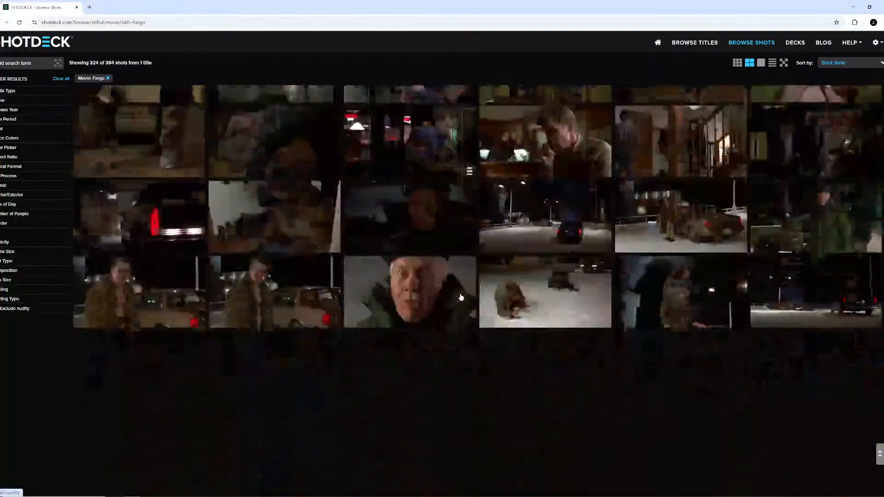
pyautogui.scroll(-10, 460, 297)
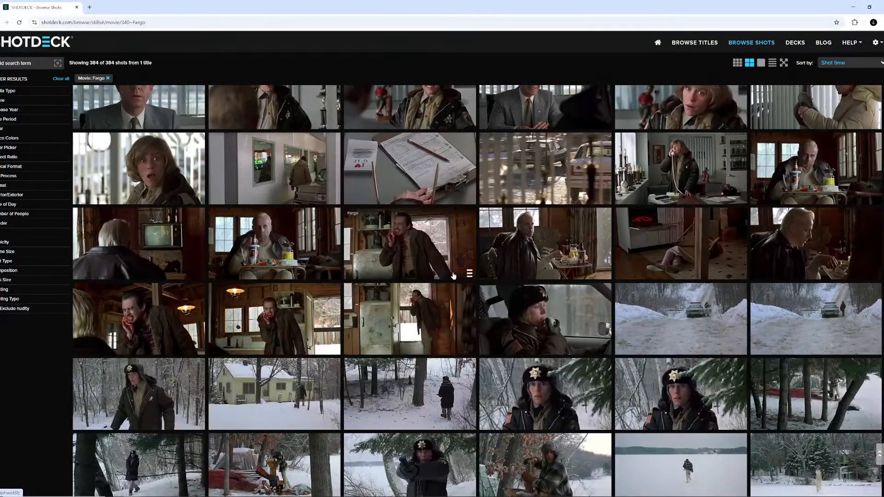
pyautogui.scroll(2, 453, 276)
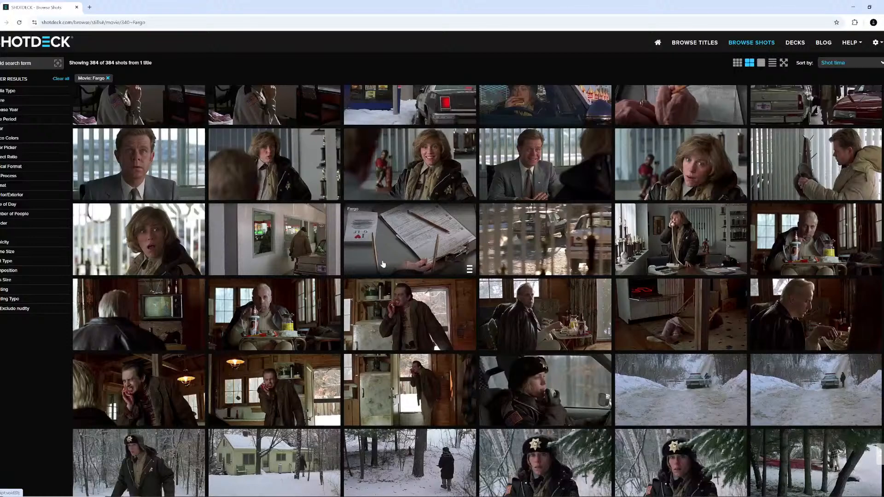
pyautogui.scroll(2, 383, 263)
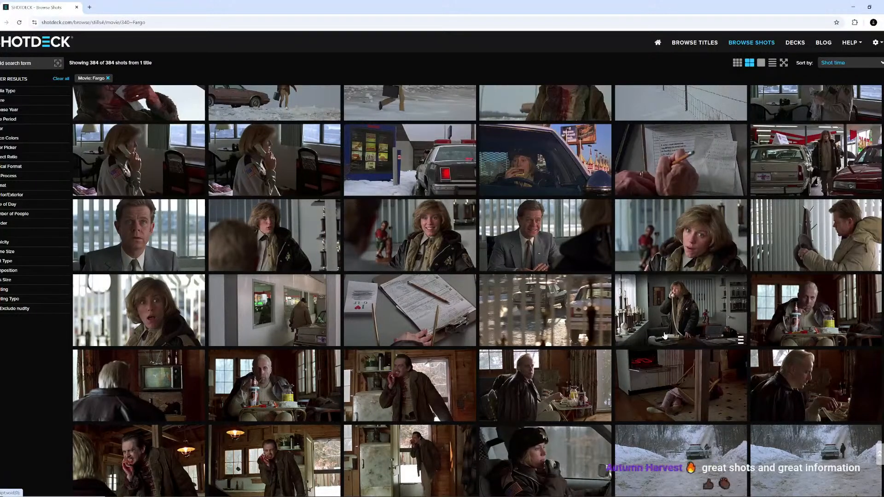
pyautogui.scroll(1, 657, 325)
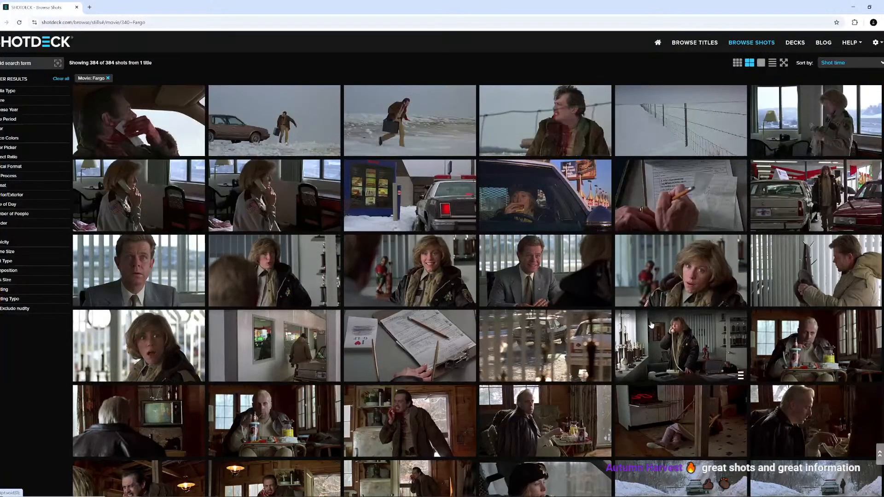
pyautogui.scroll(-2, 651, 325)
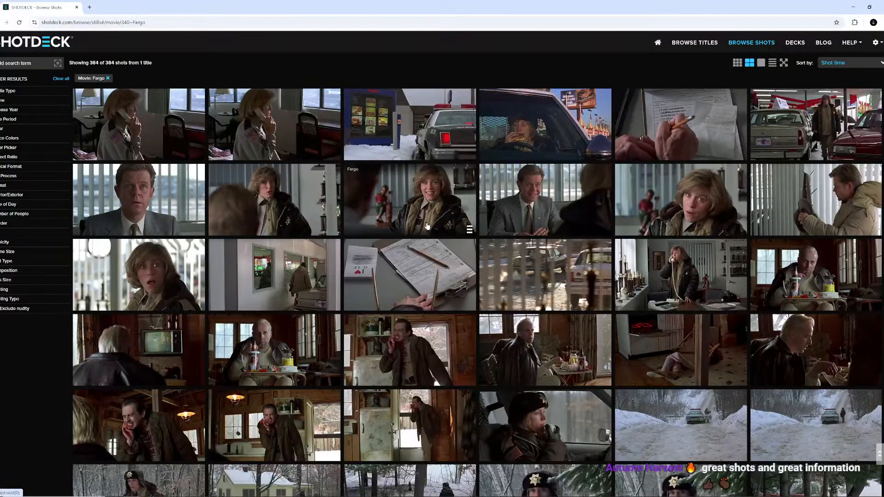
pyautogui.scroll(-2, 432, 191)
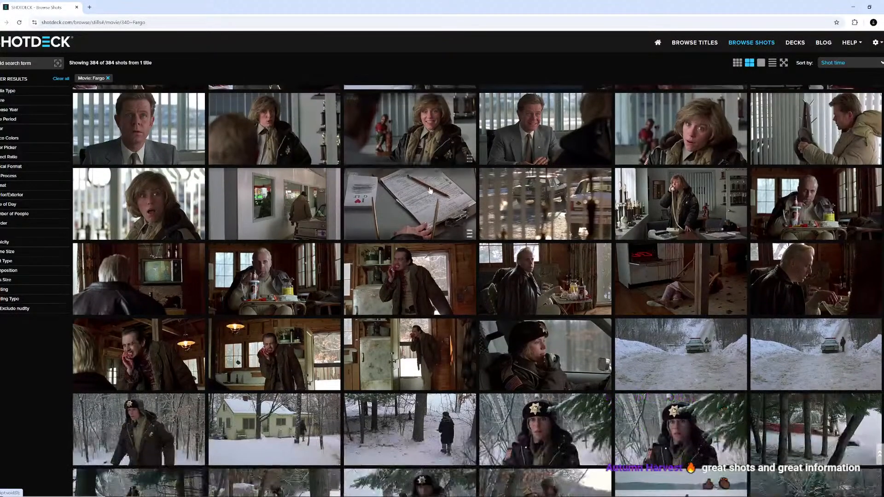
pyautogui.scroll(1, 430, 186)
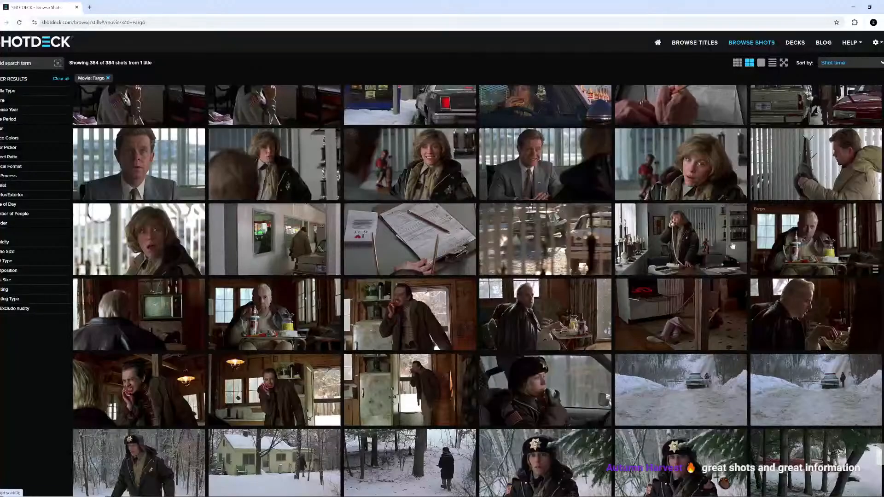
pyautogui.scroll(-2, 692, 279)
pyautogui.scroll(-6, 692, 279)
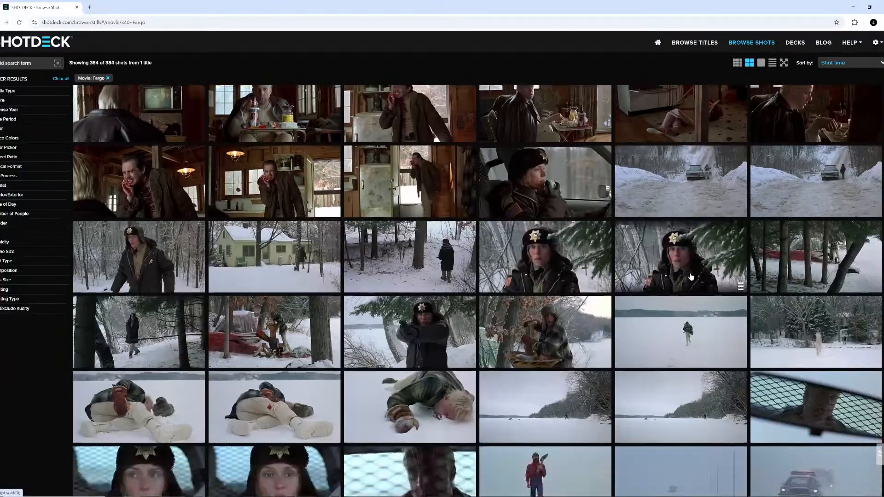
pyautogui.scroll(-20, 682, 285)
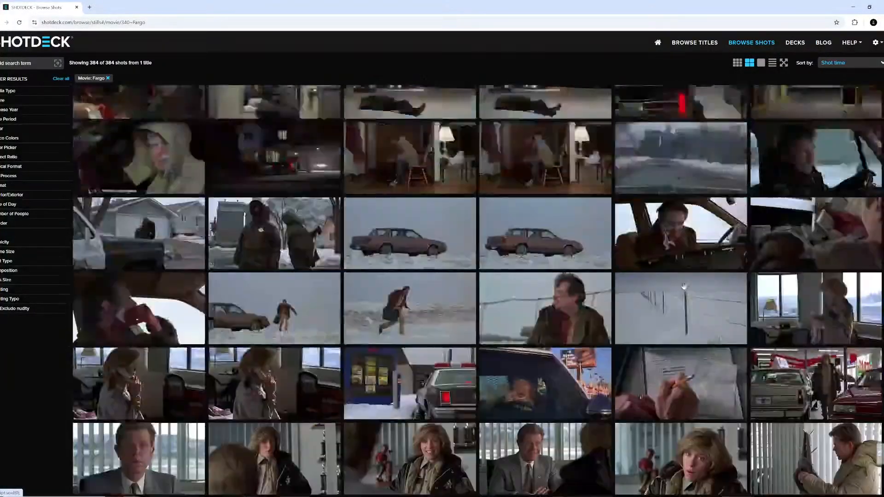
pyautogui.scroll(4, 683, 281)
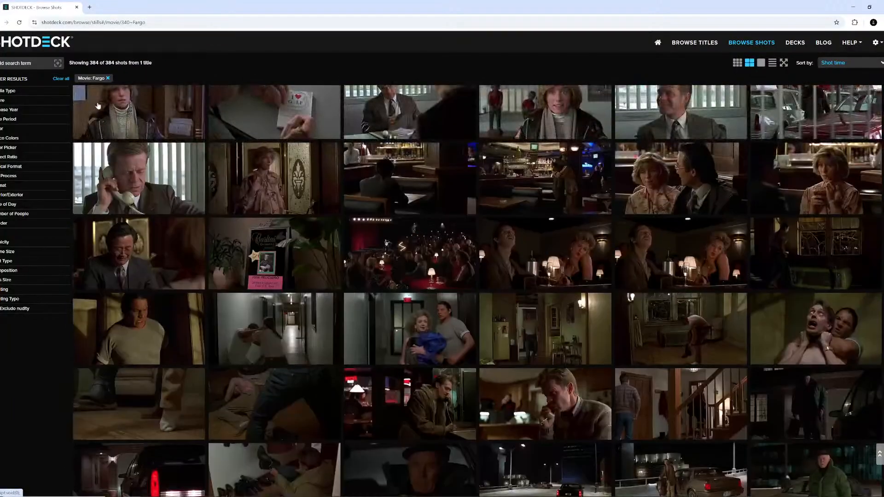
pyautogui.scroll(-6, 265, 187)
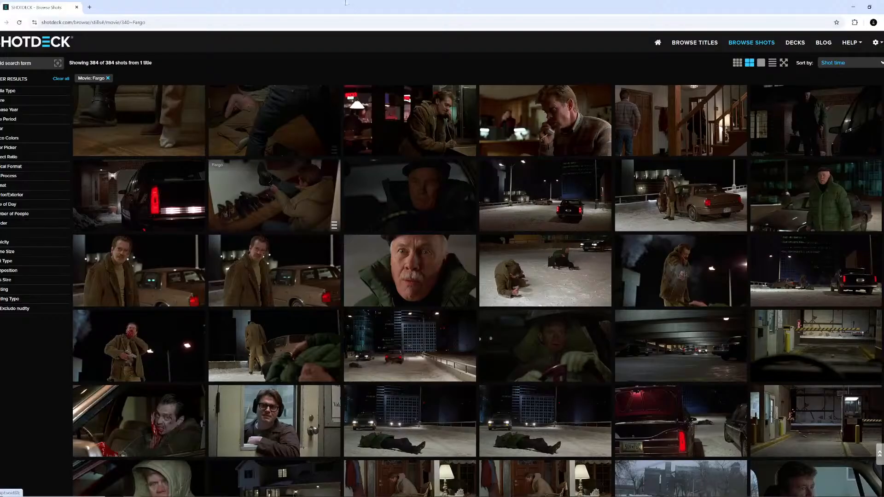
# - Close the ShotDeck browser window and the Movie Render Queue in Unreal Editor
pyautogui.moveTo(346, 2); pyautogui.dragTo(474, 120)
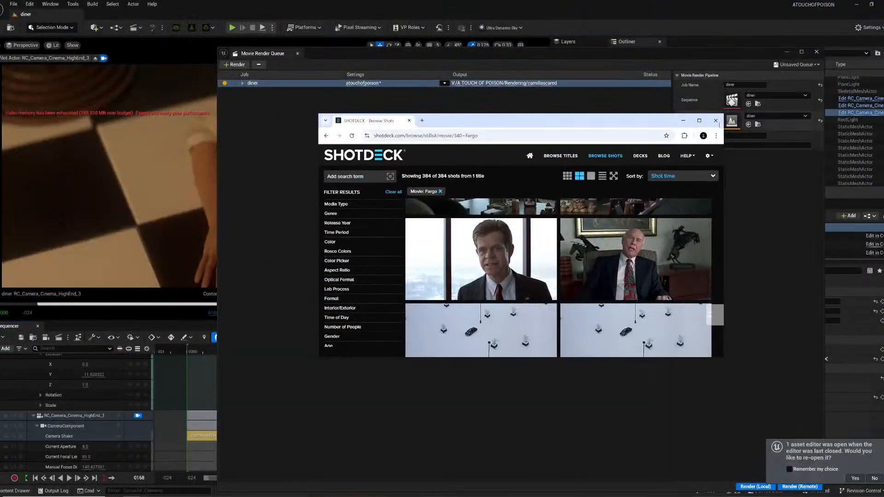
pyautogui.click(715, 121)
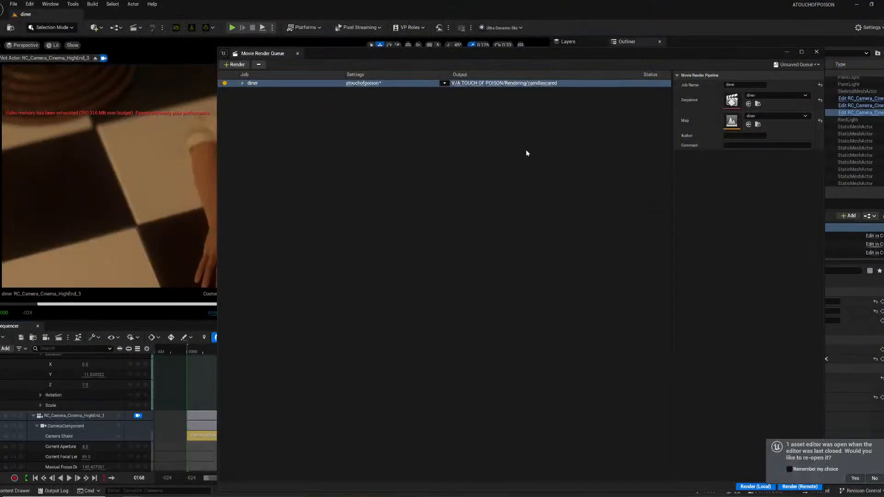
pyautogui.click(816, 52)
# - Play the diner sequence from frame 22 through the RC_Camera_Cinema_HighEnd_3 view
pyautogui.click(218, 351)
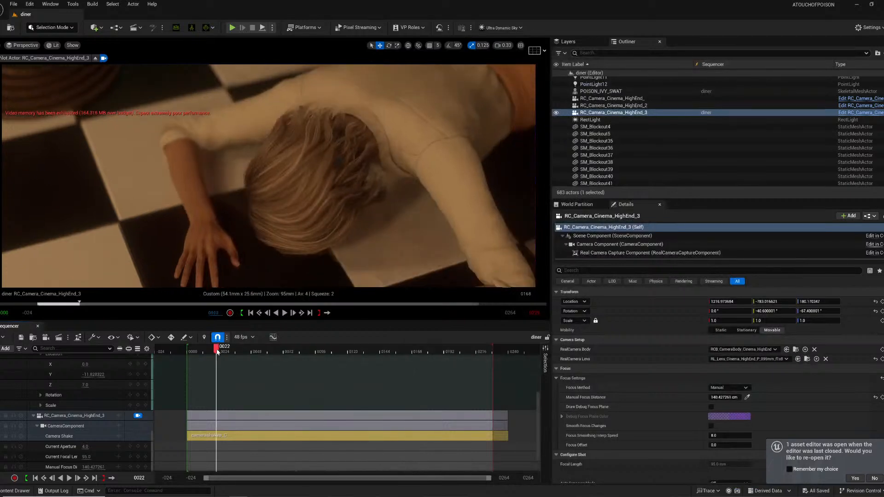
pyautogui.press('space')
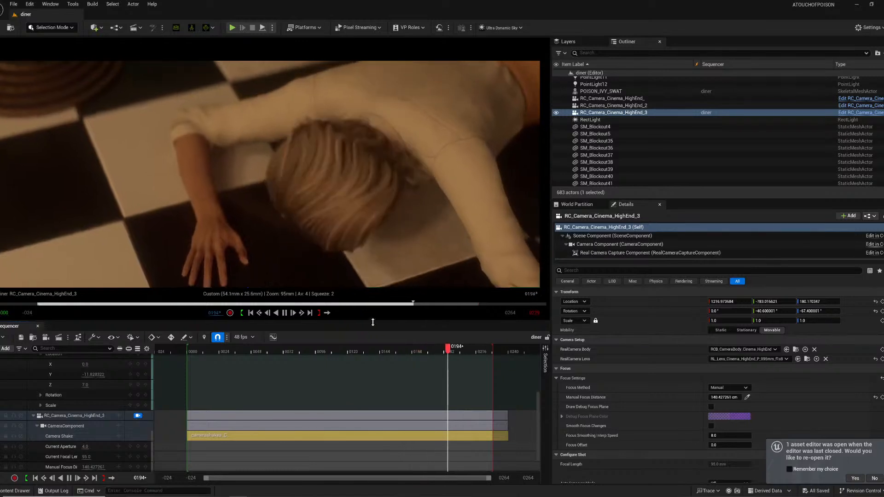
# - Play the diner sequence from about frame 48 and save all project changes
pyautogui.click(253, 351)
pyautogui.press('space')
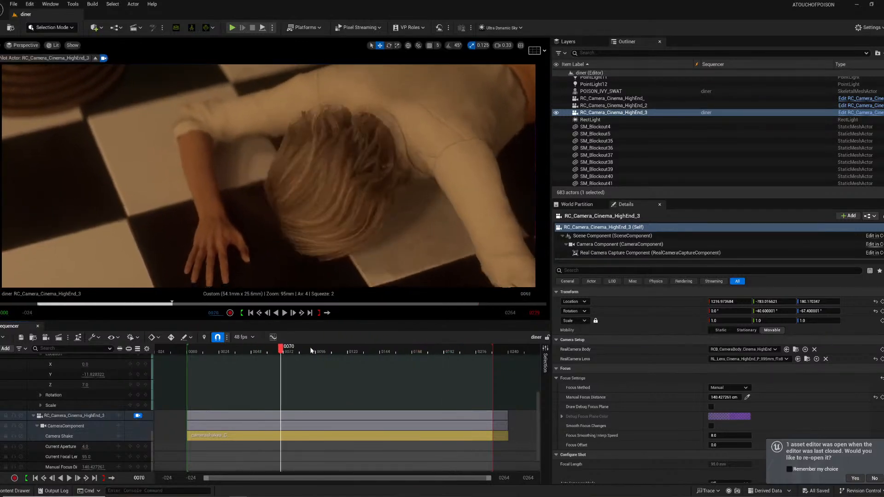
pyautogui.press('space')
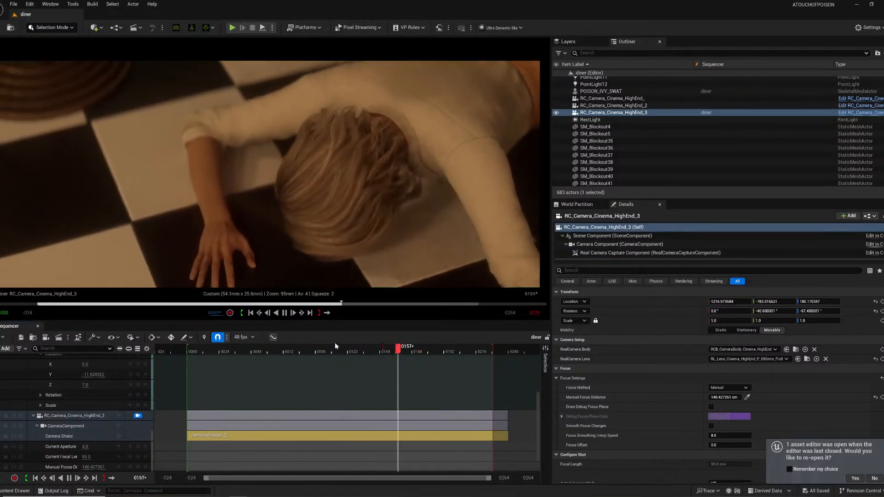
pyautogui.press('space')
pyautogui.click(13, 4)
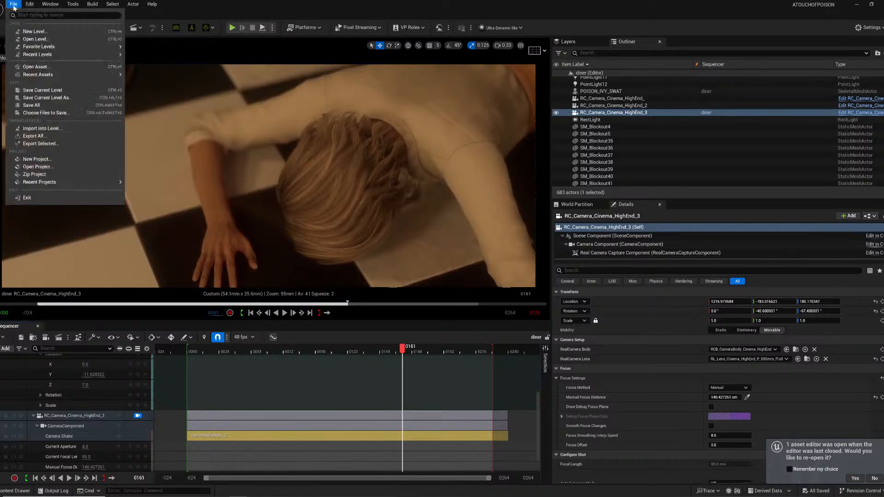
pyautogui.click(35, 107)
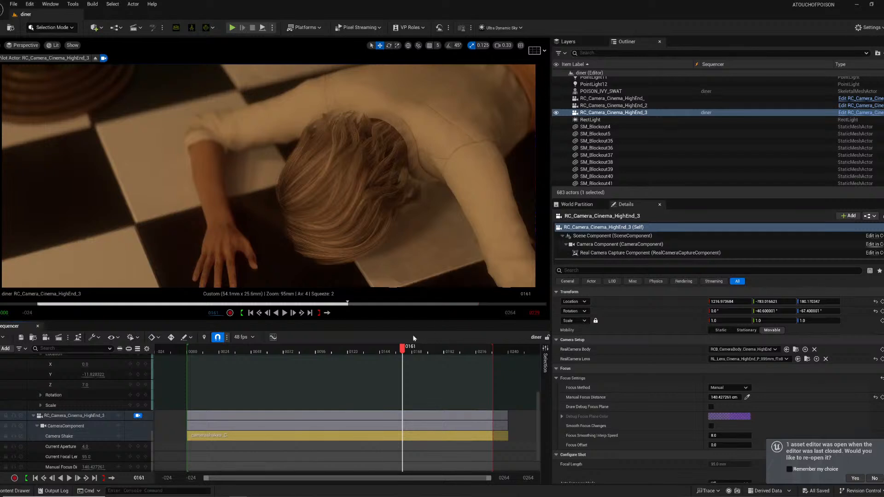
# - Play the sequence on from frame 161, move the playhead to frame 117 and save all changes
pyautogui.press('space')
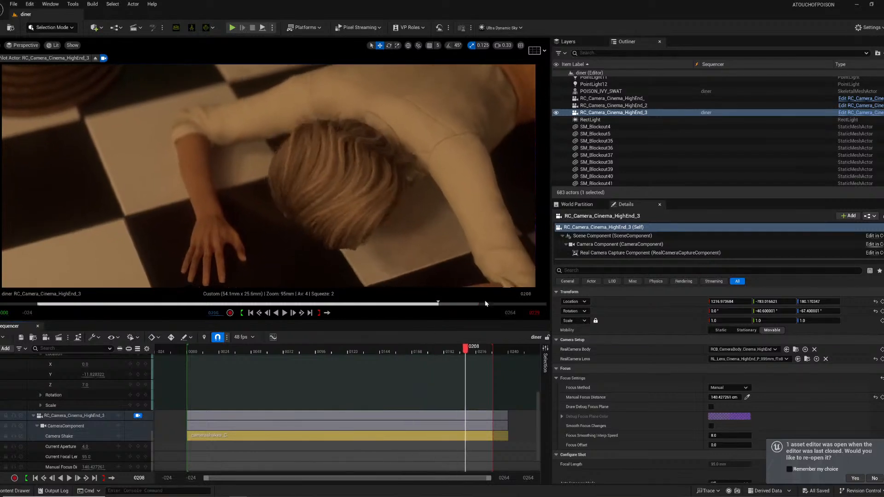
pyautogui.click(344, 351)
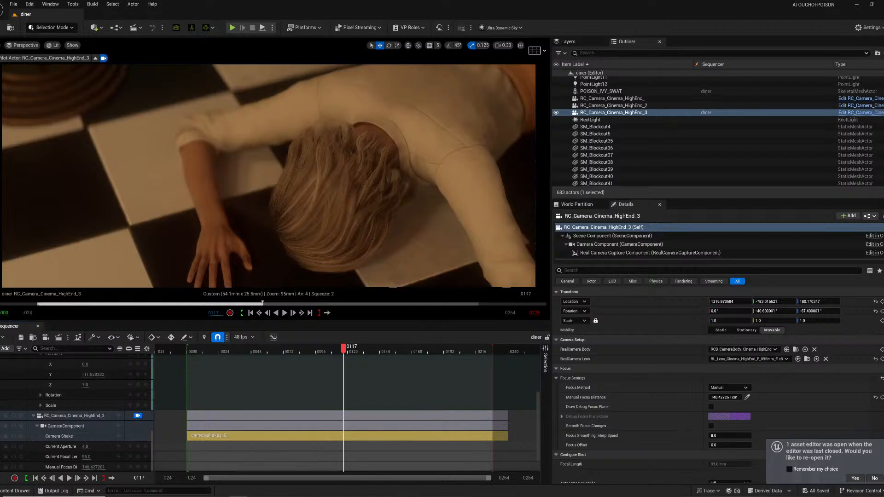
pyautogui.click(13, 3)
pyautogui.click(29, 105)
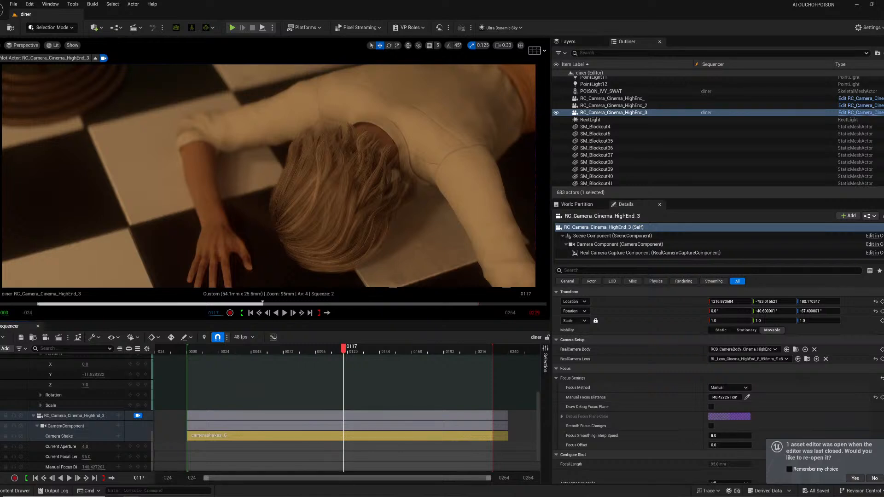
pyautogui.click(13, 4)
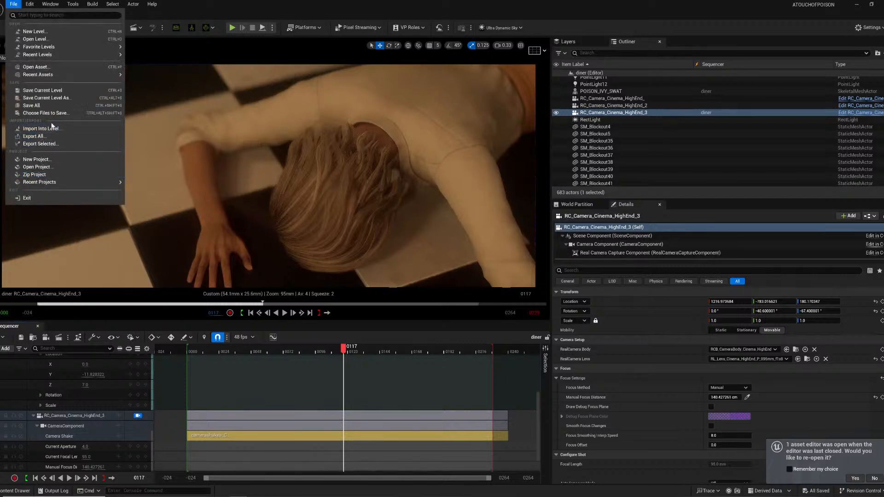
pyautogui.click(49, 107)
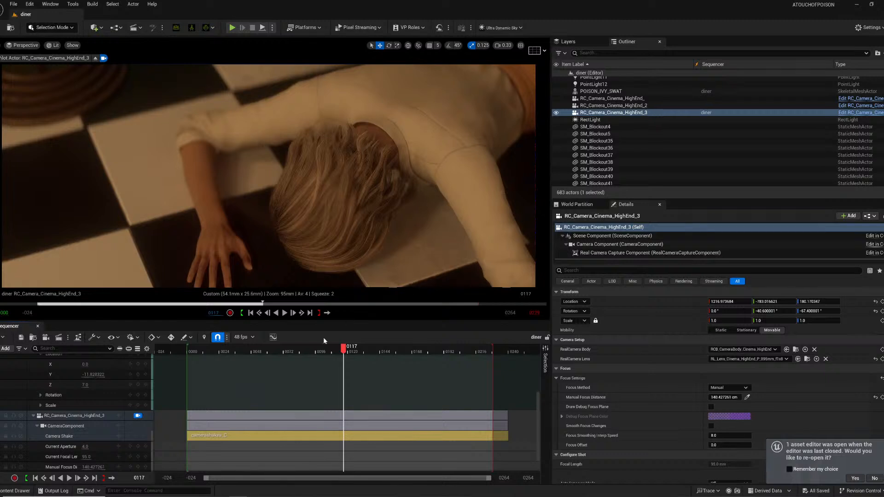
# - Play the diner shot from about frame 35 and pause it at frame 108
pyautogui.click(234, 353)
pyautogui.press('space')
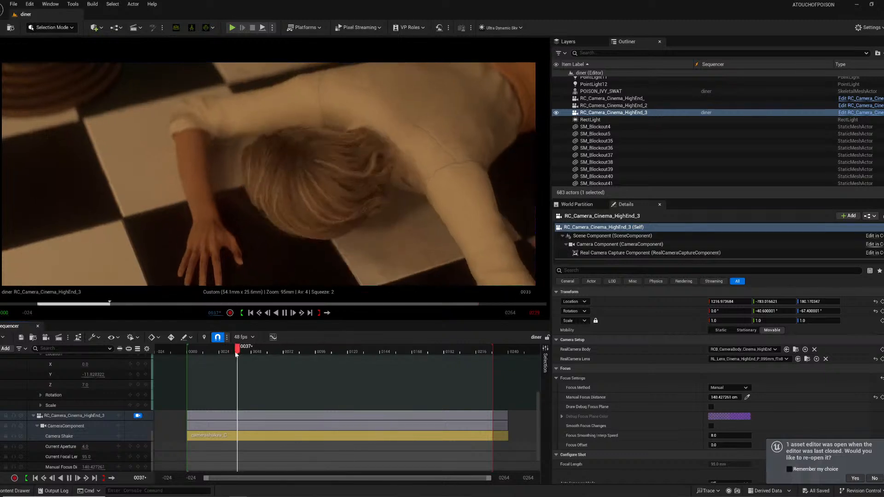
pyautogui.click(284, 313)
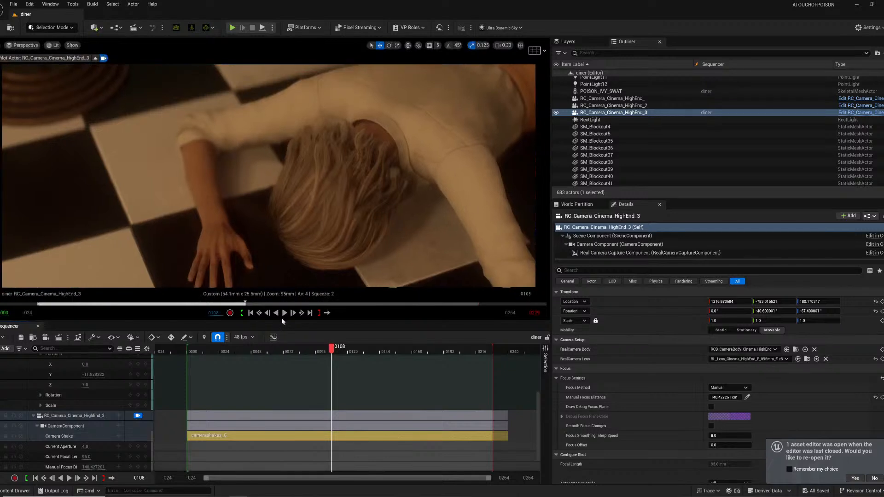
pyautogui.click(276, 335)
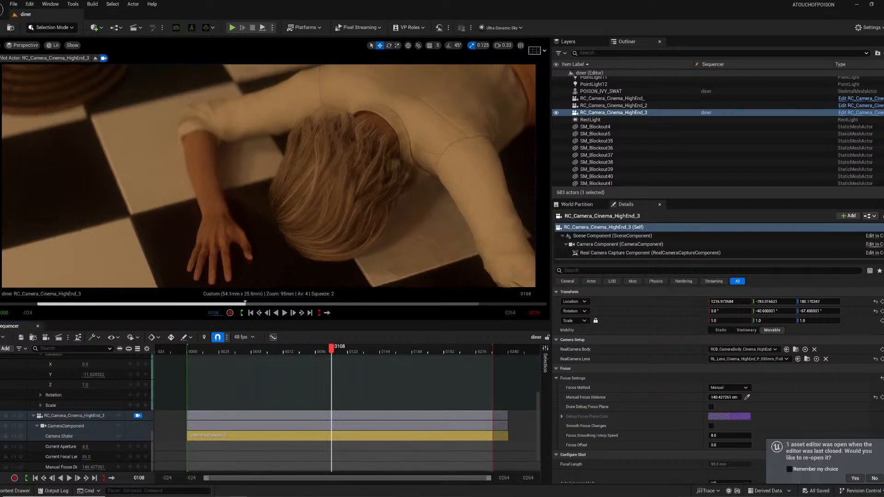
# - Launch Adobe Premiere Pro 2024
pyautogui.press('super')
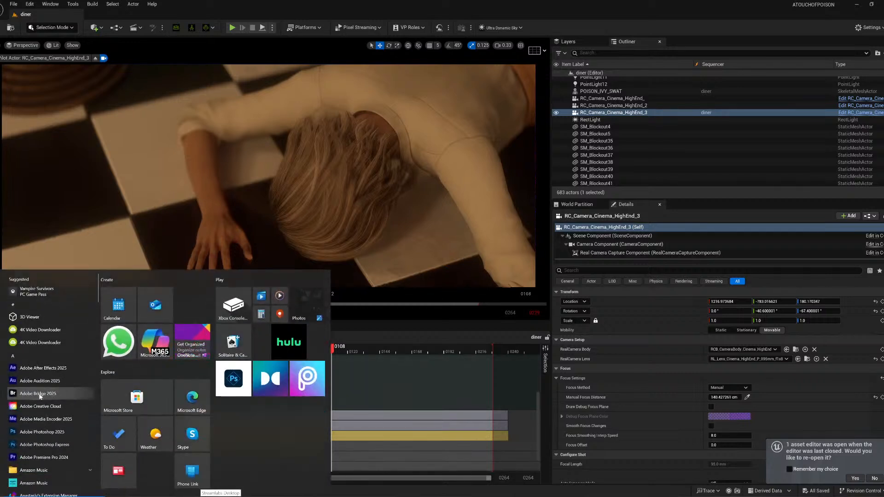
pyautogui.scroll(-10, 41, 396)
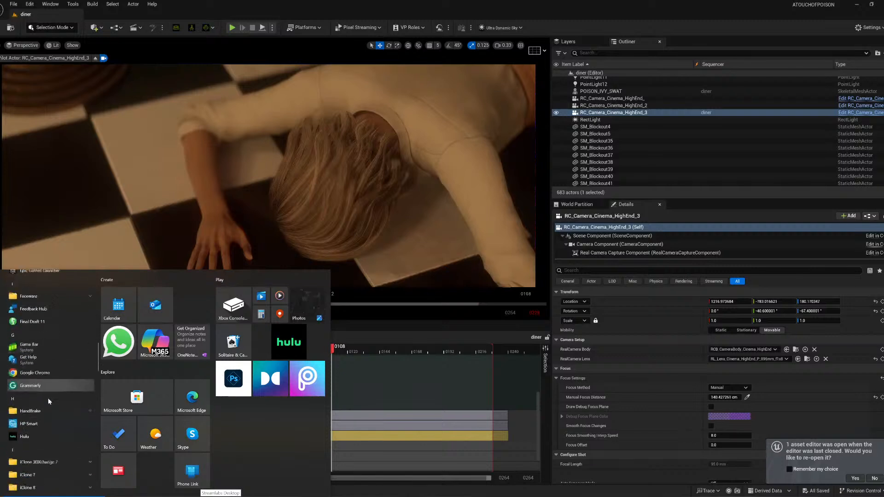
pyautogui.scroll(-10, 49, 401)
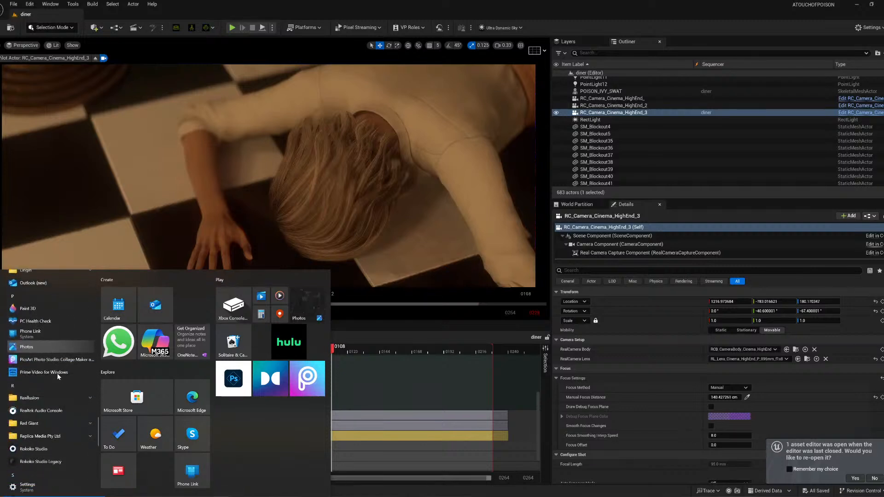
pyautogui.scroll(5, 58, 382)
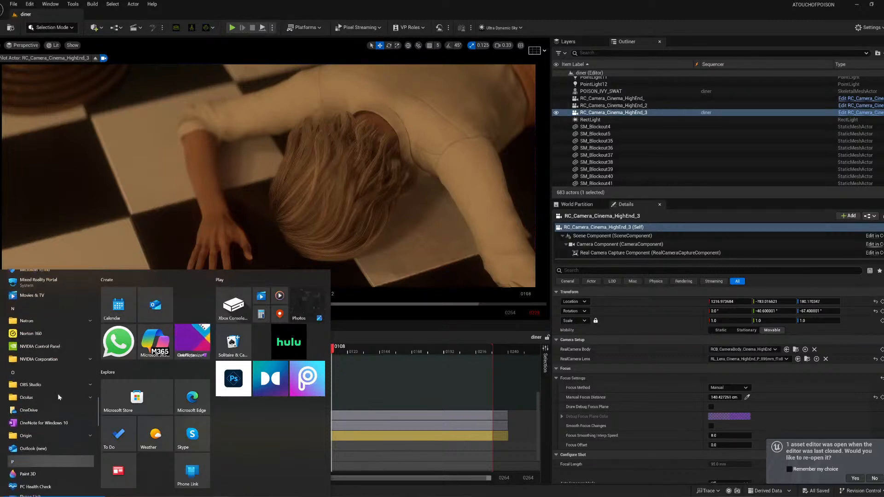
pyautogui.scroll(5, 54, 401)
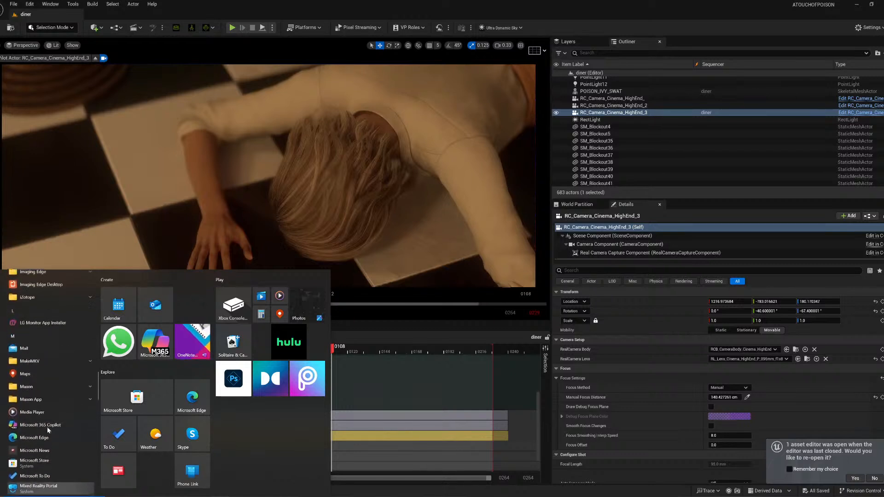
pyautogui.scroll(3, 51, 421)
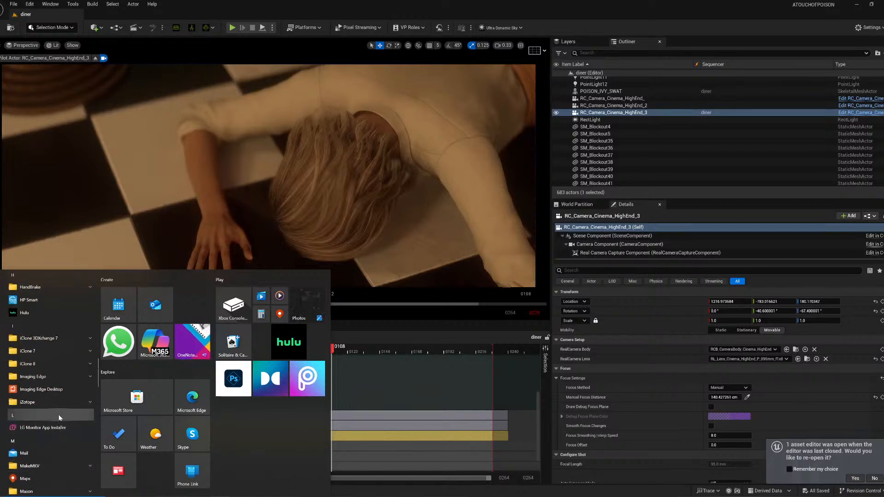
pyautogui.scroll(10, 59, 416)
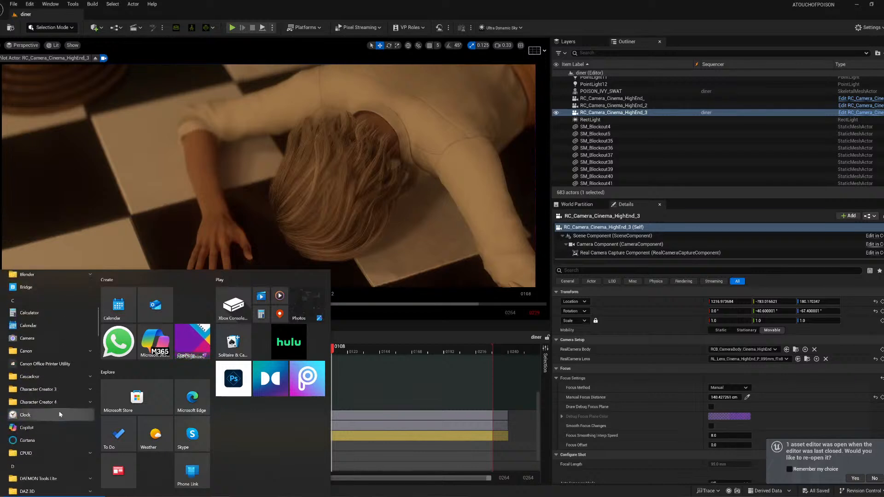
pyautogui.scroll(5, 59, 414)
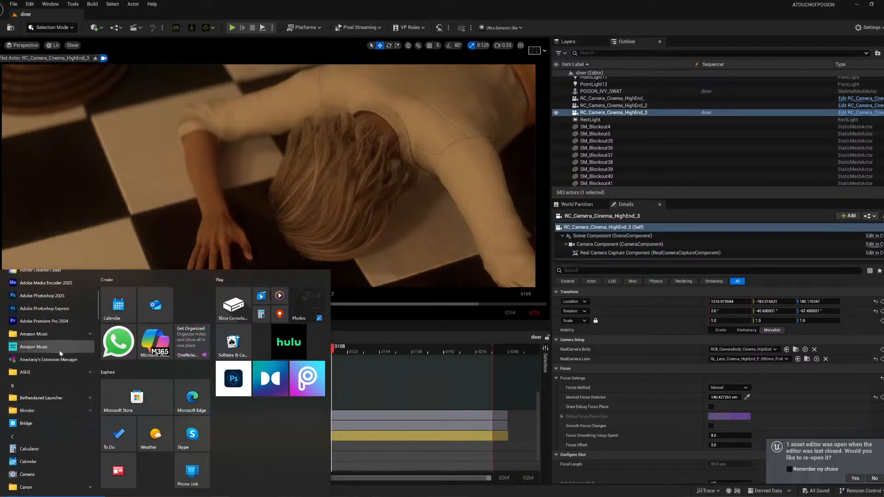
pyautogui.scroll(1, 60, 353)
pyautogui.click(60, 357)
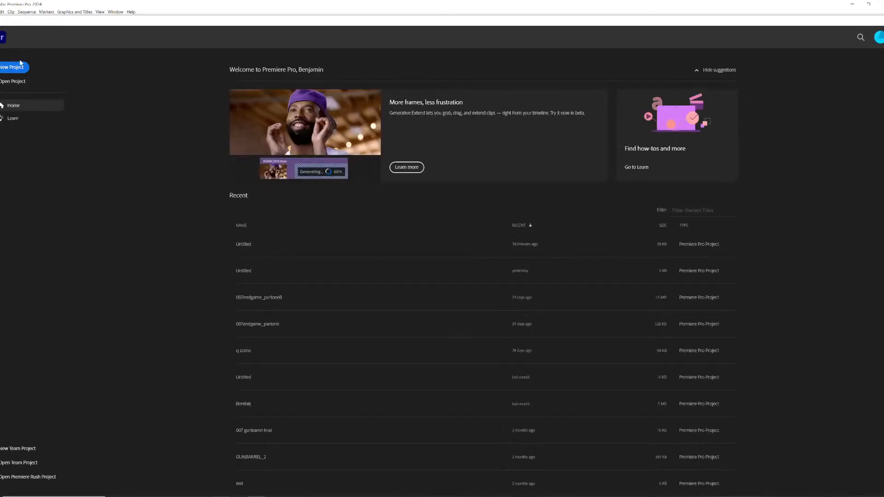
pyautogui.click(14, 68)
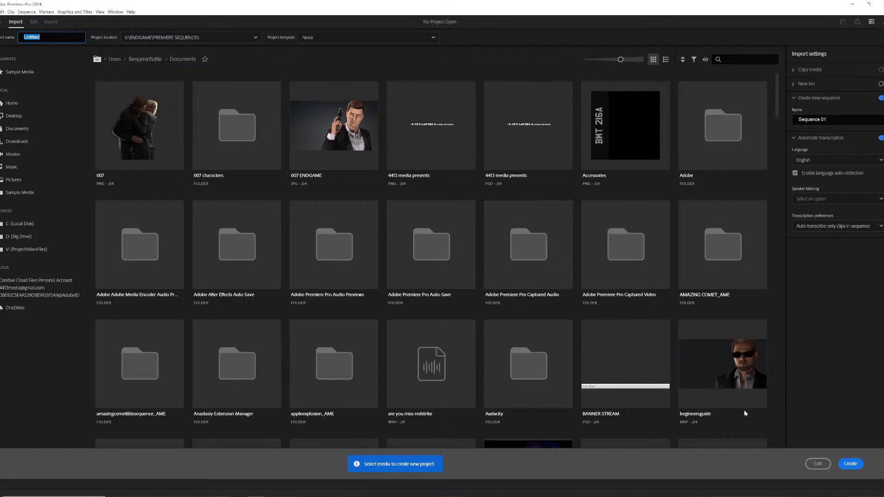
pyautogui.click(854, 469)
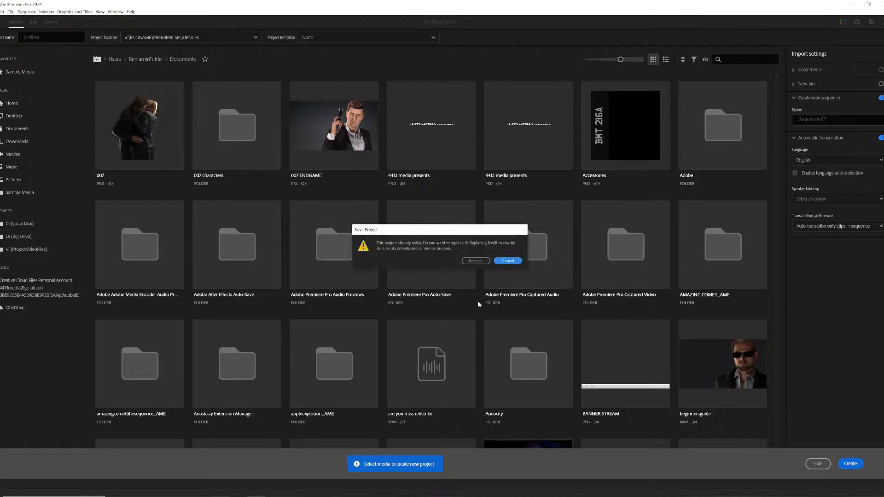
pyautogui.click(520, 261)
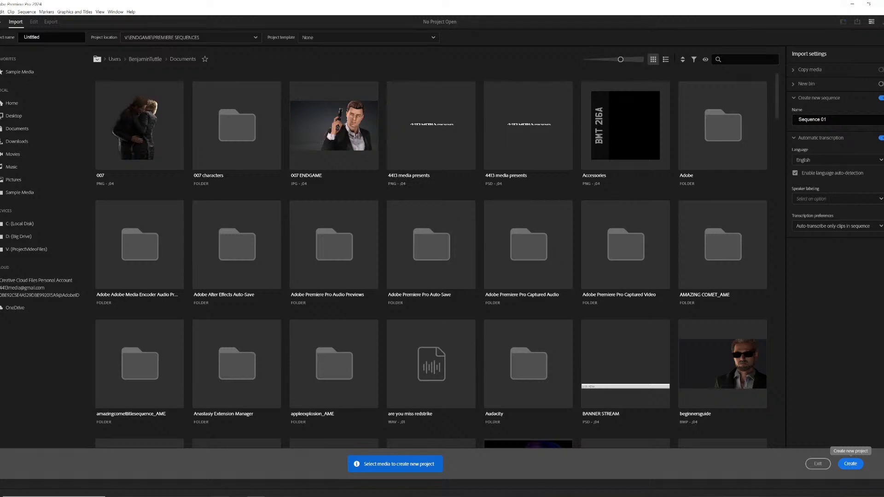
# - Return to the start screen and open the most recent Untitled project
pyautogui.click(1, 11)
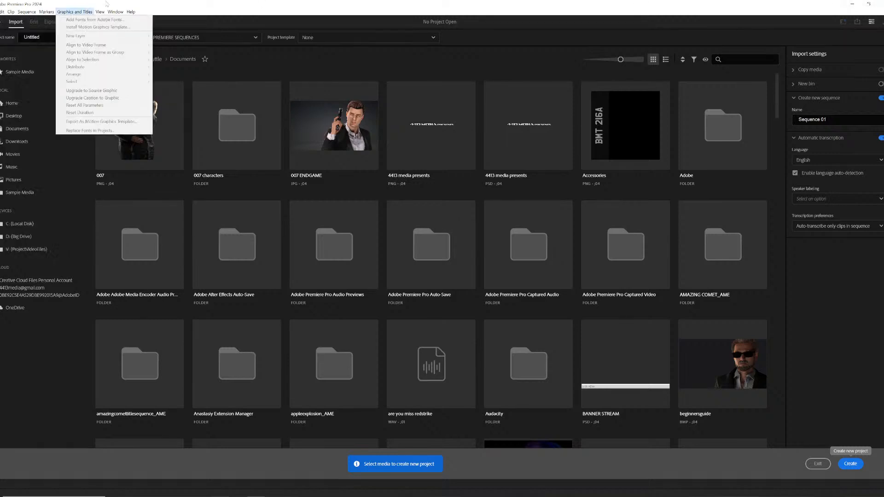
pyautogui.click(208, 11)
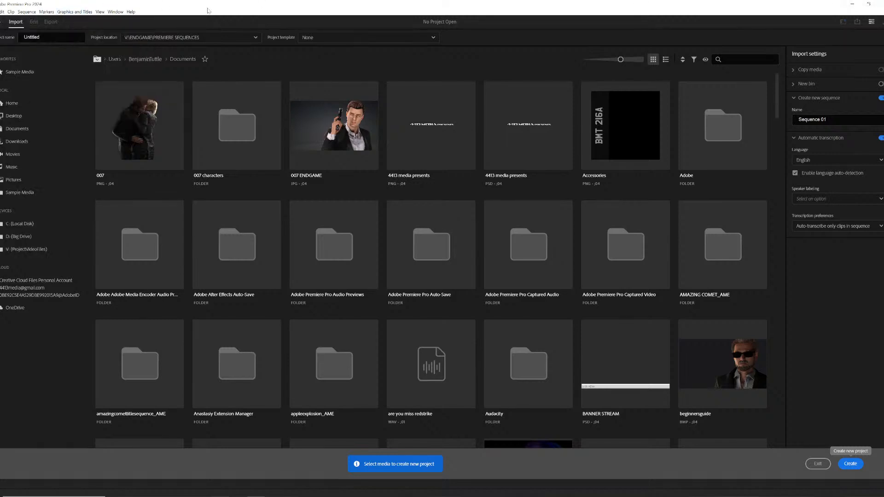
pyautogui.click(2, 23)
pyautogui.click(252, 244)
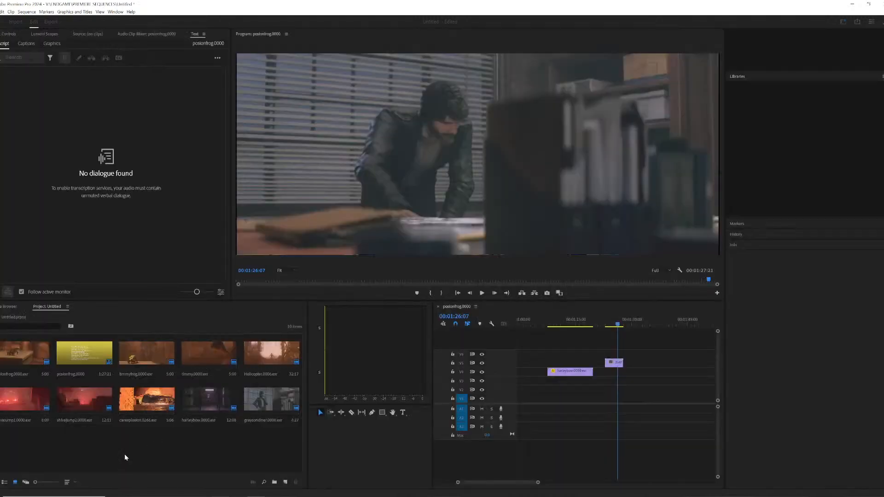
# - Import the EXR frames in A TOUCH OF POISON's Rendering/camillascared folder as an image sequence, starting from camillascared.0000
pyautogui.rightClick(124, 454)
pyautogui.click(142, 377)
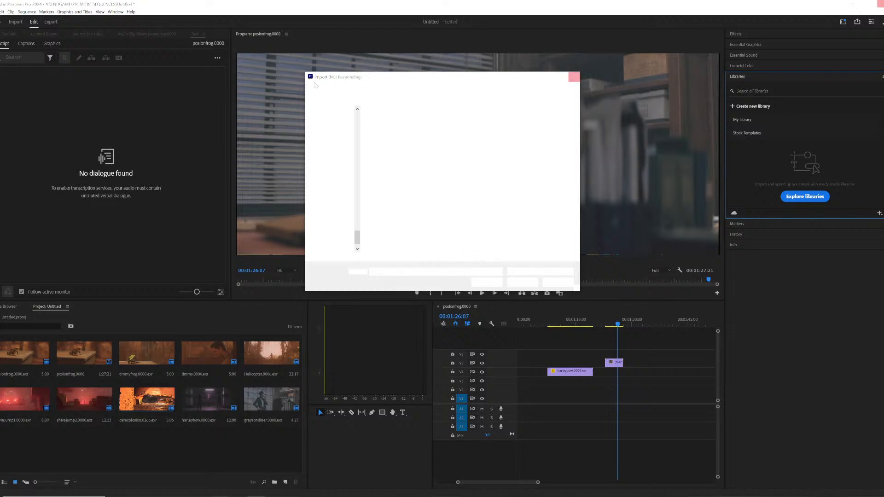
pyautogui.moveTo(357, 83); pyautogui.dragTo(203, 59)
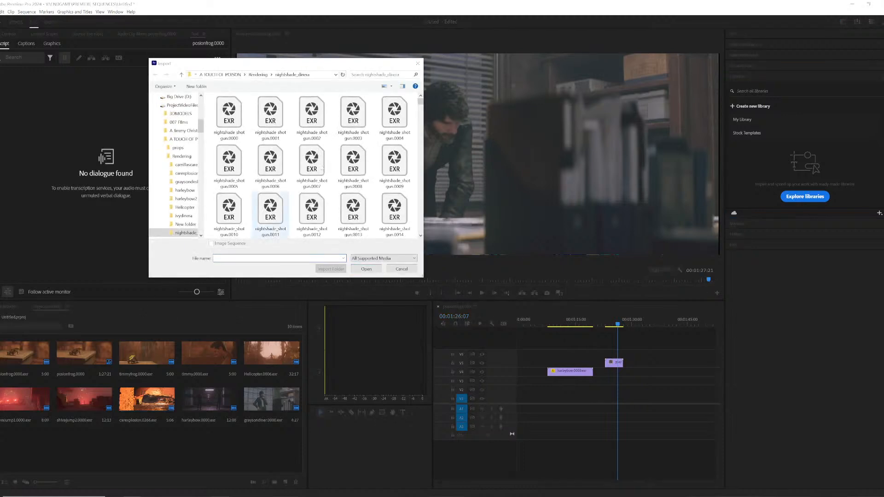
pyautogui.click(258, 74)
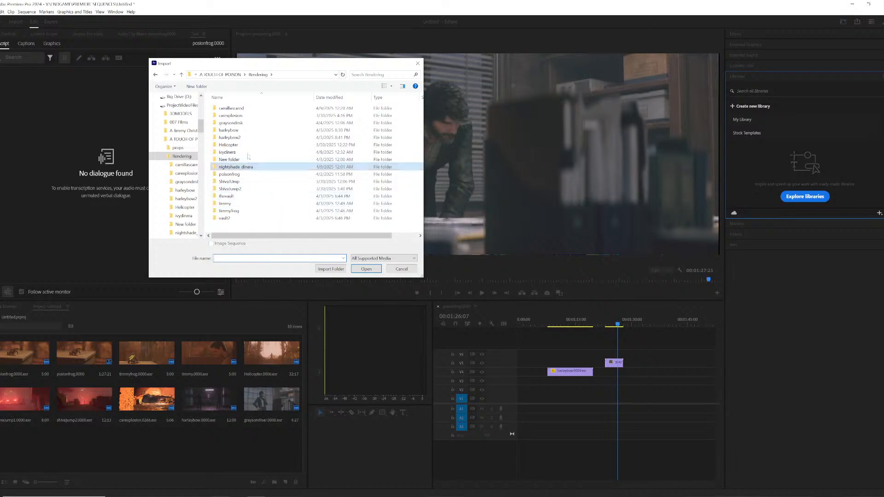
pyautogui.doubleClick(237, 109)
pyautogui.click(239, 113)
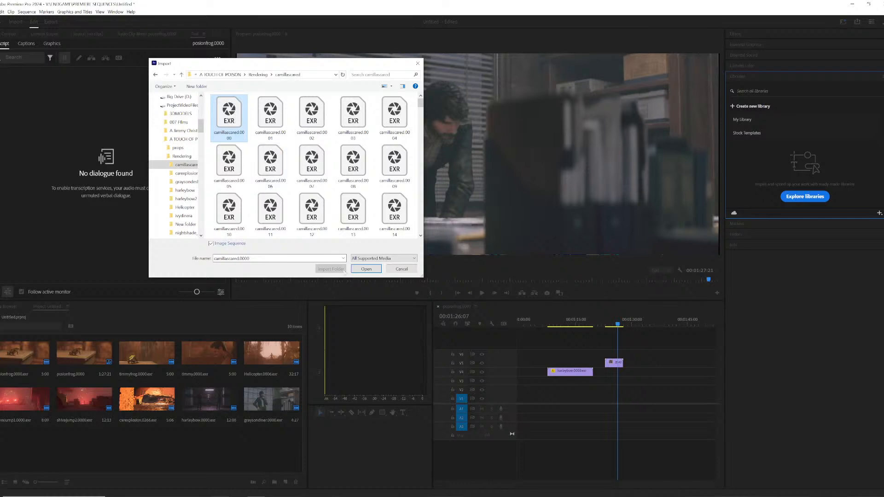
pyautogui.click(361, 270)
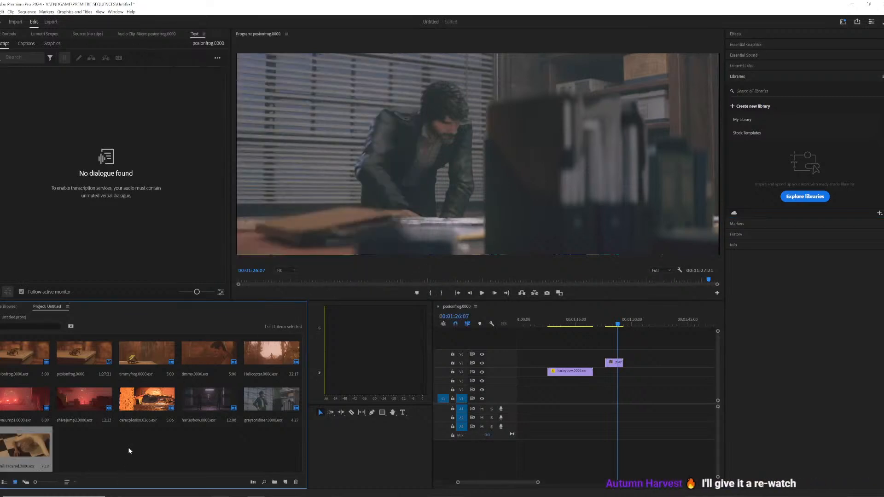
# - Interpret the imported camillascared footage at a frame rate of 24 fps
pyautogui.rightClick(48, 449)
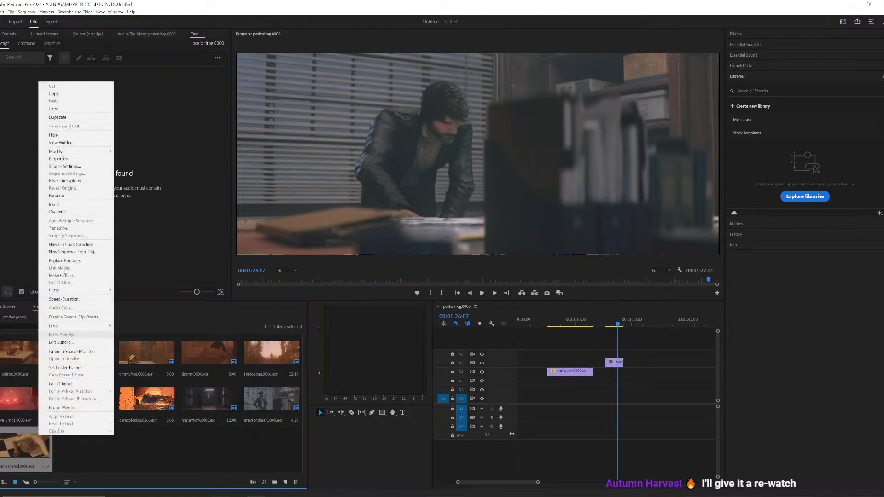
pyautogui.moveTo(69, 152)
pyautogui.click(147, 166)
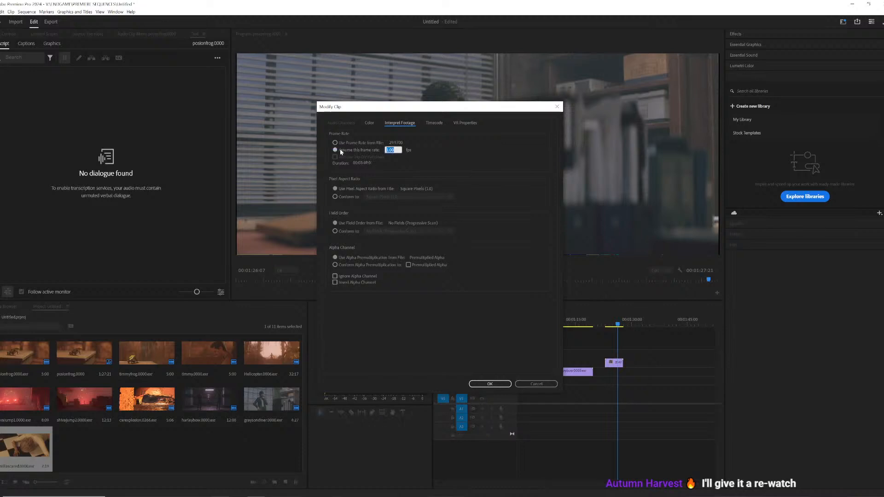
pyautogui.write('24')
pyautogui.press('Return')
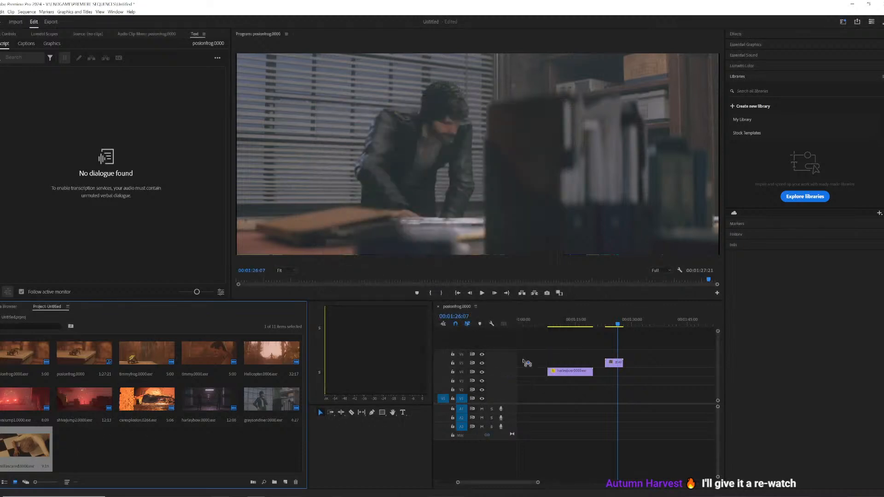
# - Place the camillascared clip on track V4 after the existing clips and preview its frames
pyautogui.moveTo(526, 364); pyautogui.dragTo(642, 371)
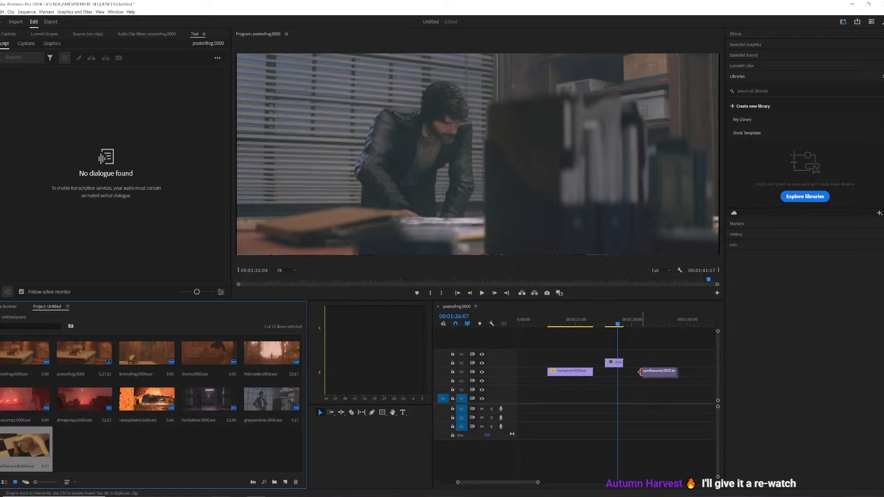
pyautogui.click(654, 317)
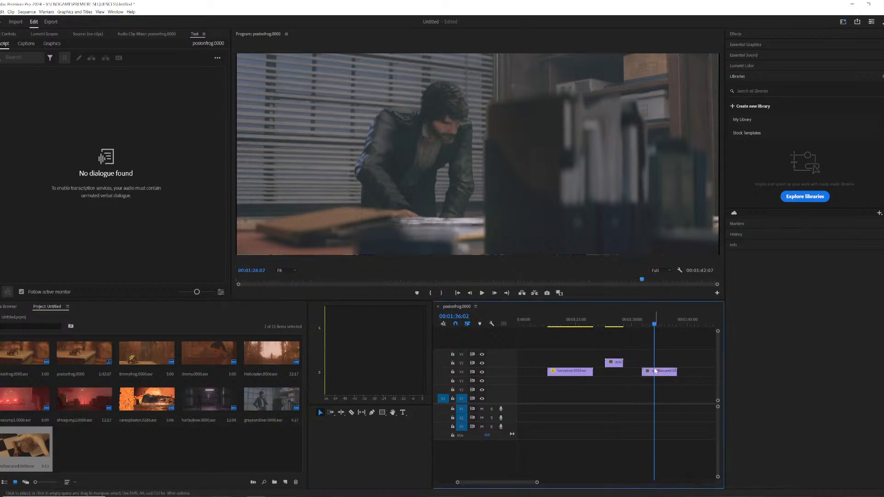
pyautogui.click(655, 319)
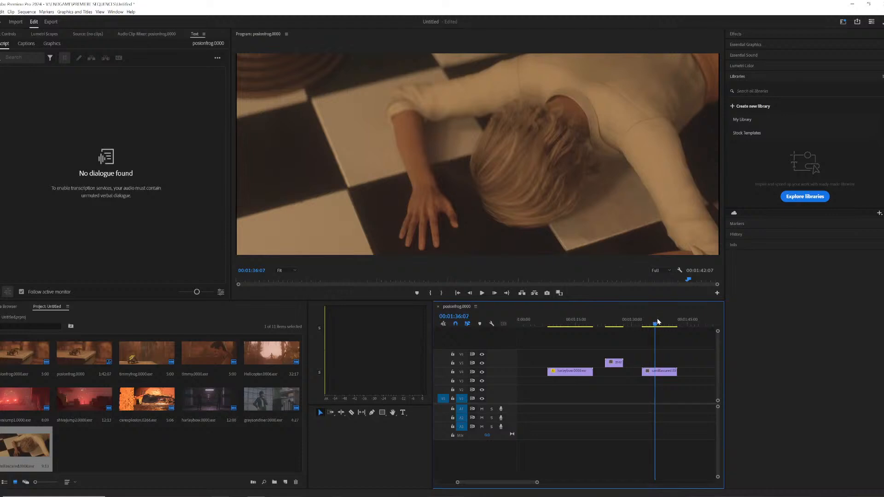
pyautogui.moveTo(659, 322)
pyautogui.mouseDown()
pyautogui.moveTo(650, 323)
pyautogui.moveTo(671, 325)
pyautogui.moveTo(643, 332)
pyautogui.moveTo(662, 328)
pyautogui.moveTo(661, 335)
pyautogui.mouseUp()
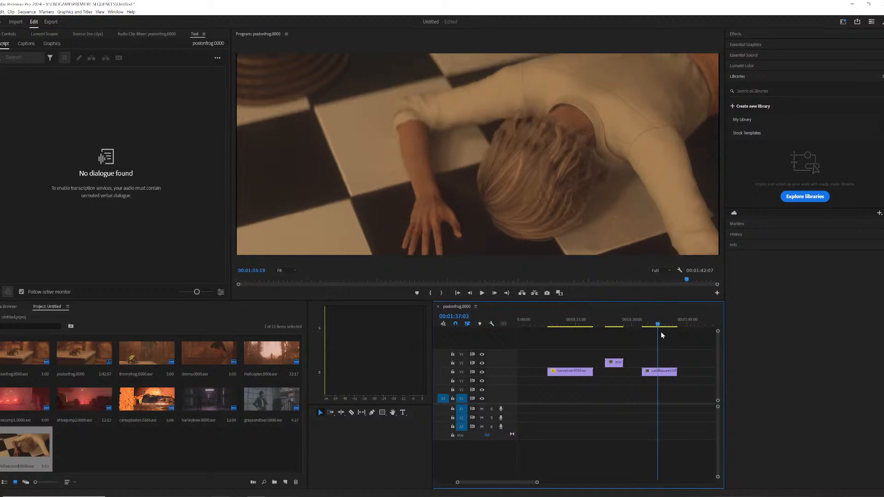
# - Set the camillascared clip's speed to 200% on the timeline and play it back from its start
pyautogui.rightClick(657, 375)
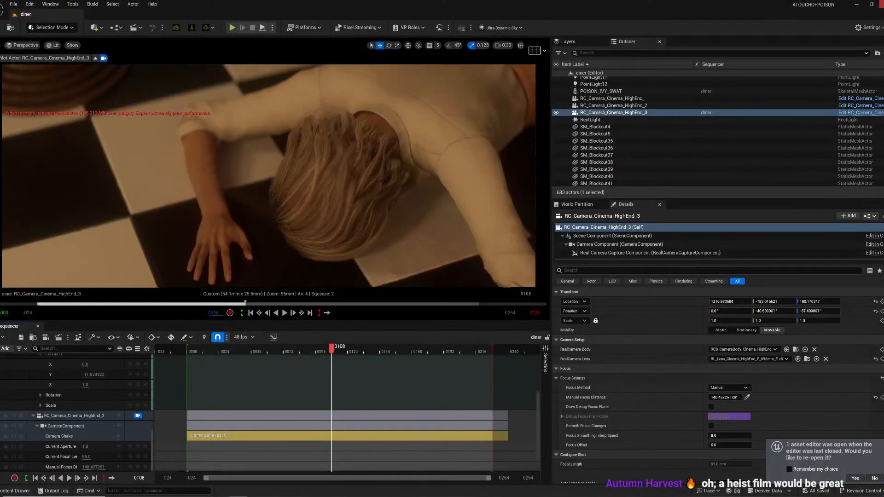
pyautogui.click(854, 4)
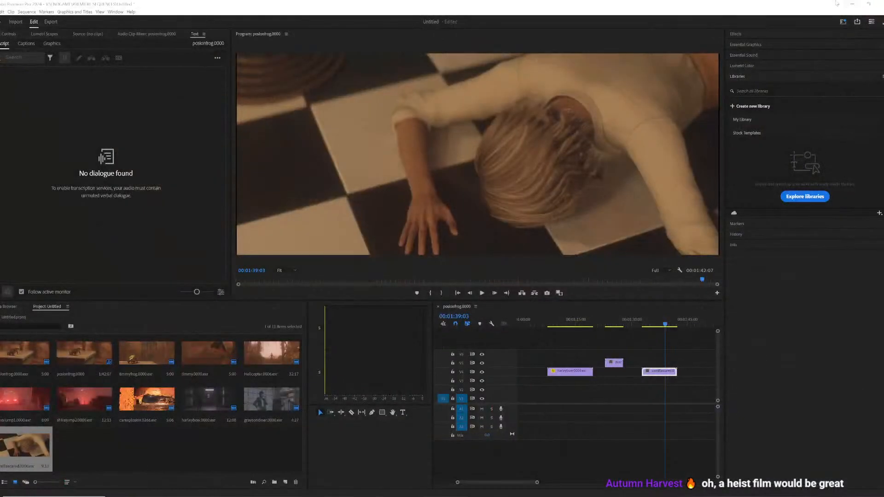
pyautogui.rightClick(659, 373)
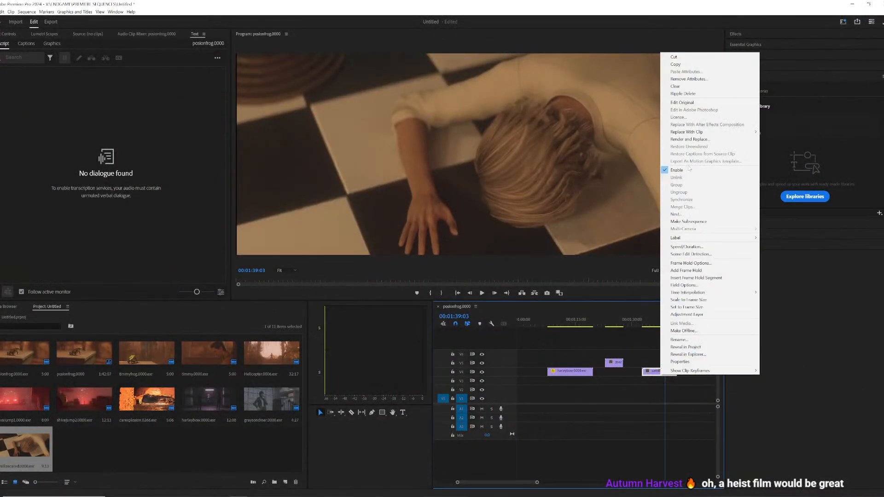
pyautogui.click(691, 248)
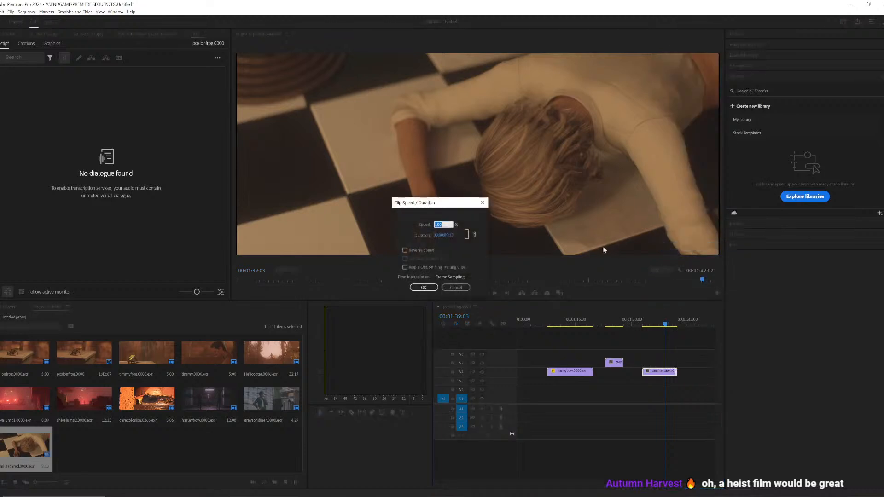
pyautogui.write('20')
pyautogui.press('Return')
pyautogui.click(644, 324)
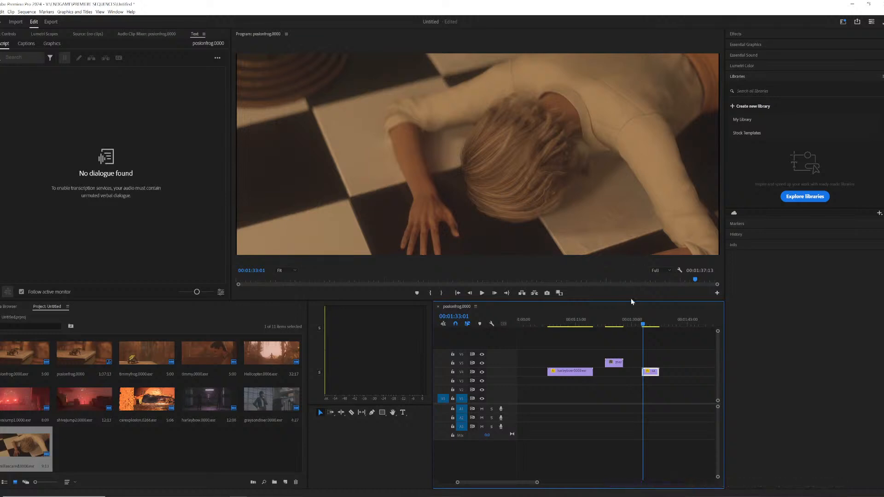
pyautogui.click(643, 324)
pyautogui.press('space')
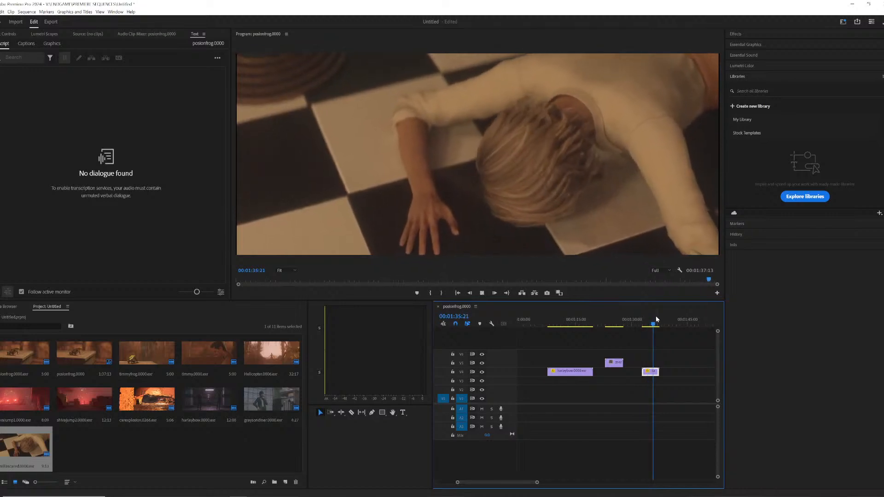
pyautogui.press('space')
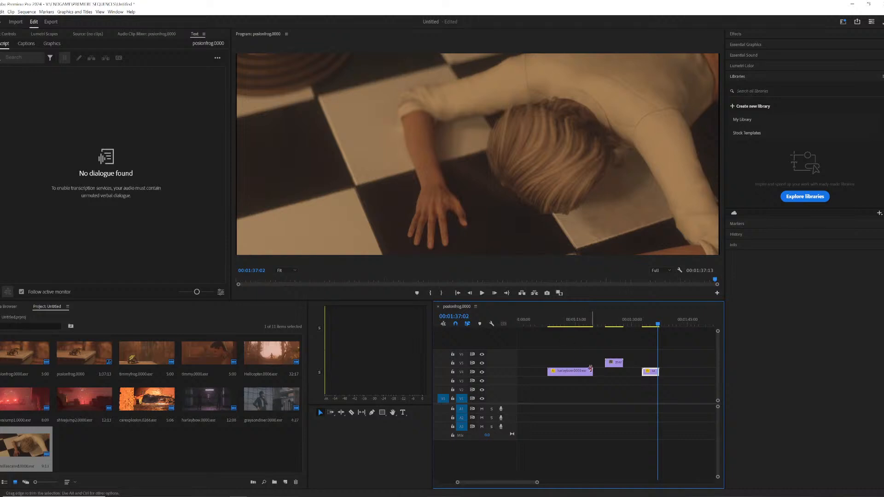
# - Import the EXR frames in Rendering's nightshade folder as an image sequence, starting from nightshade_shotgun.0000
pyautogui.click(233, 449)
pyautogui.rightClick(232, 446)
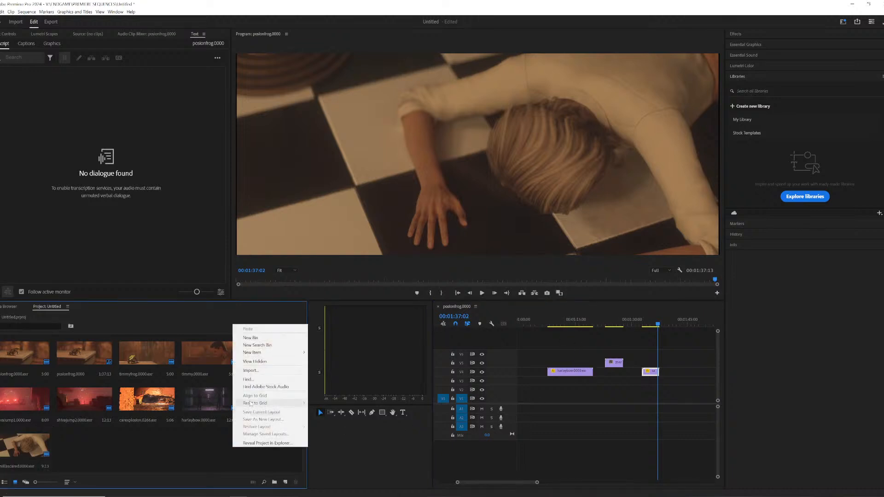
pyautogui.click(255, 371)
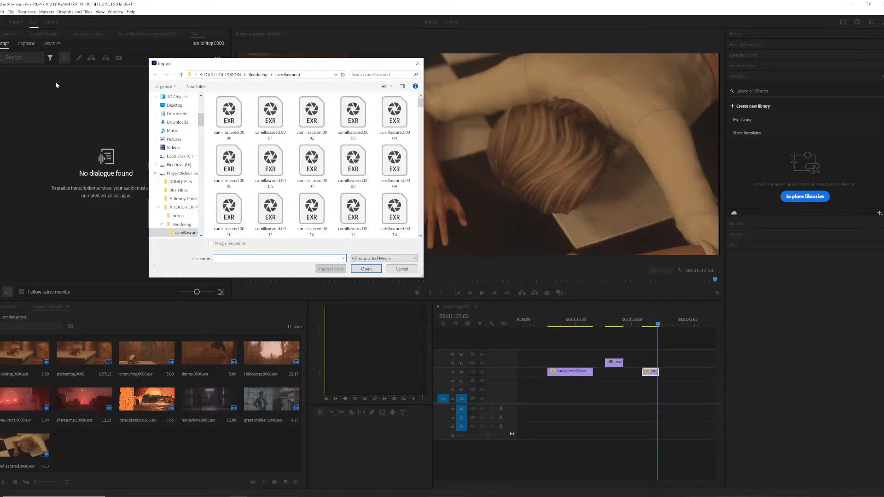
pyautogui.click(258, 74)
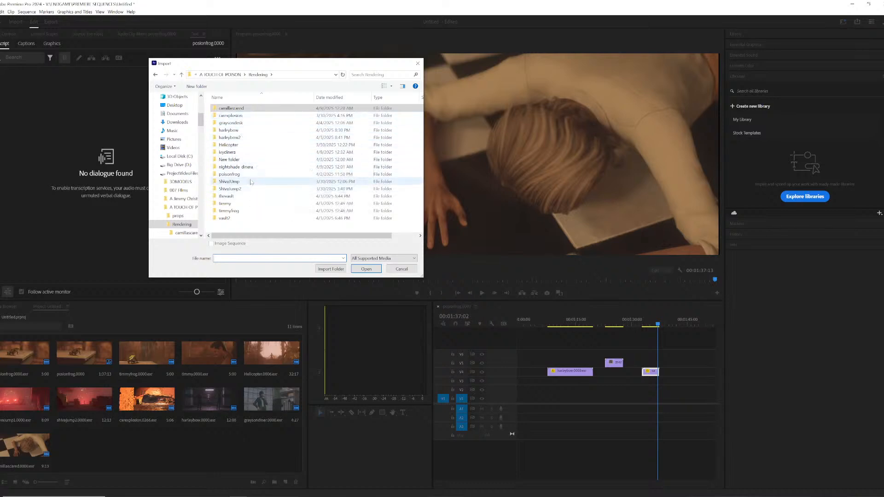
pyautogui.doubleClick(243, 167)
pyautogui.click(229, 113)
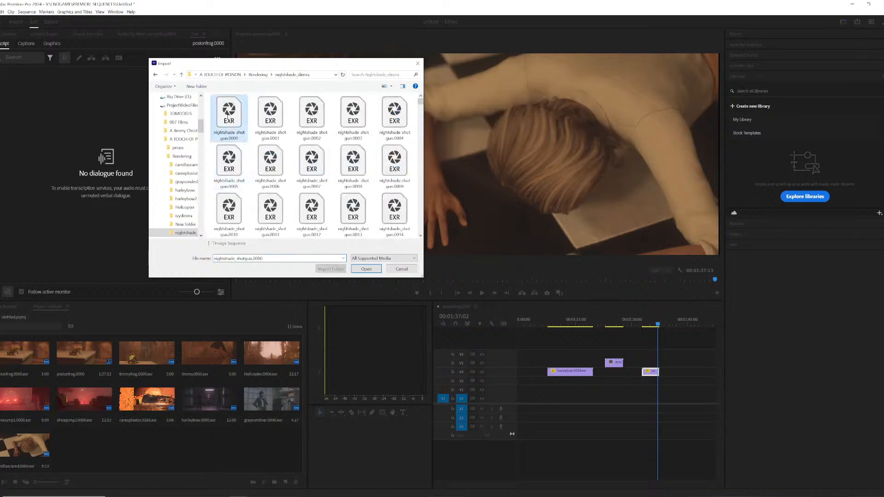
pyautogui.click(366, 269)
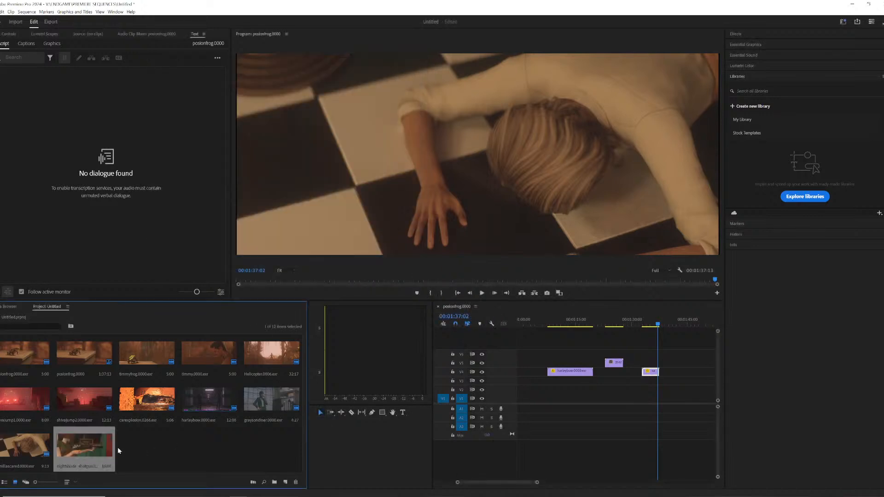
# - Interpret the imported nightshade_shotgun footage at a frame rate of 24 fps
pyautogui.rightClick(84, 441)
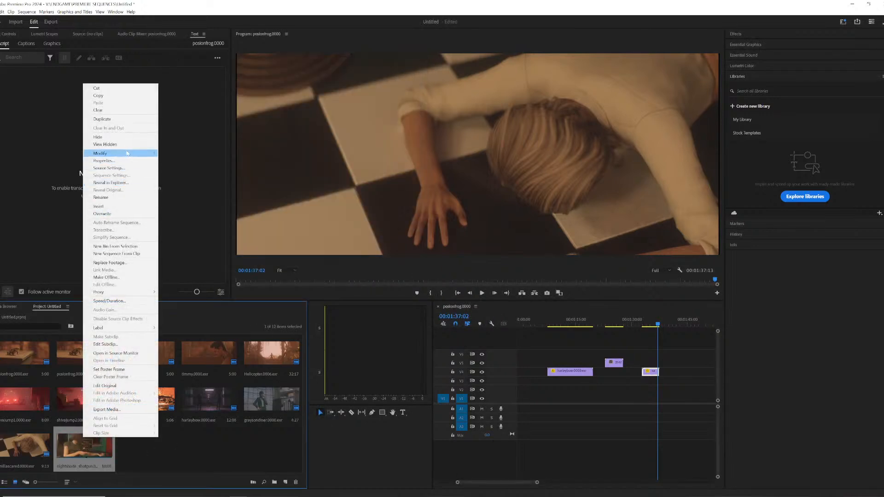
pyautogui.moveTo(138, 153)
pyautogui.click(186, 167)
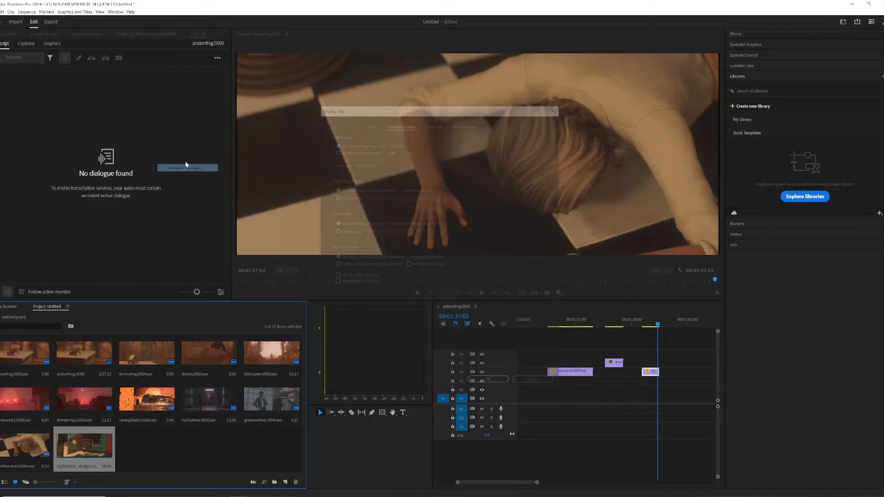
pyautogui.click(343, 150)
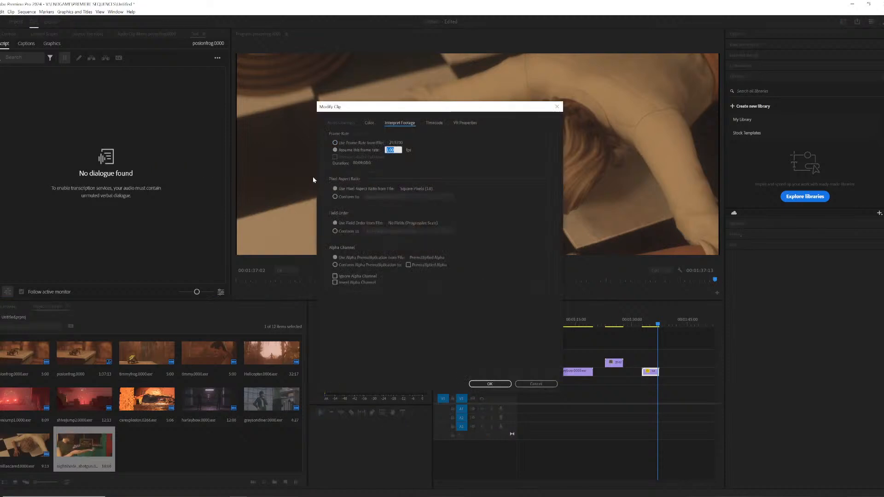
pyautogui.write('24')
pyautogui.press('Return')
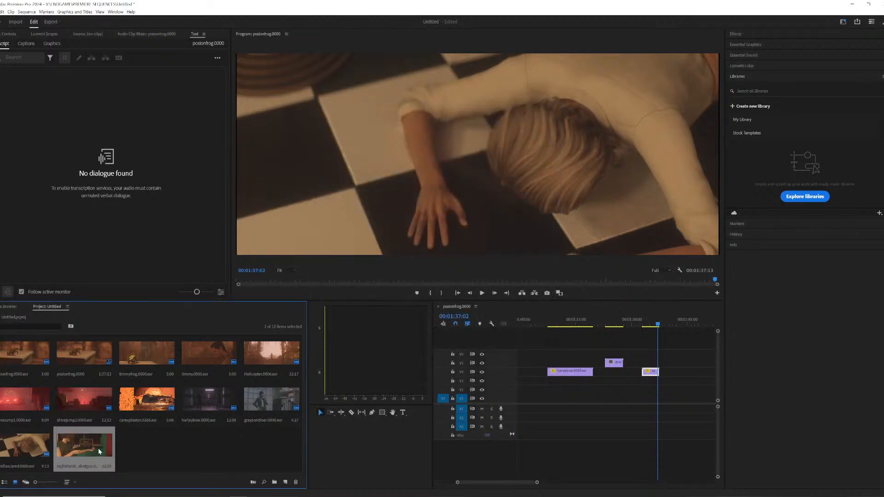
# - Place the nightshade_shotgun clip on track V3 just after the camillascared clip and preview a frame at 00:01:45:09
pyautogui.moveTo(98, 448); pyautogui.dragTo(666, 386)
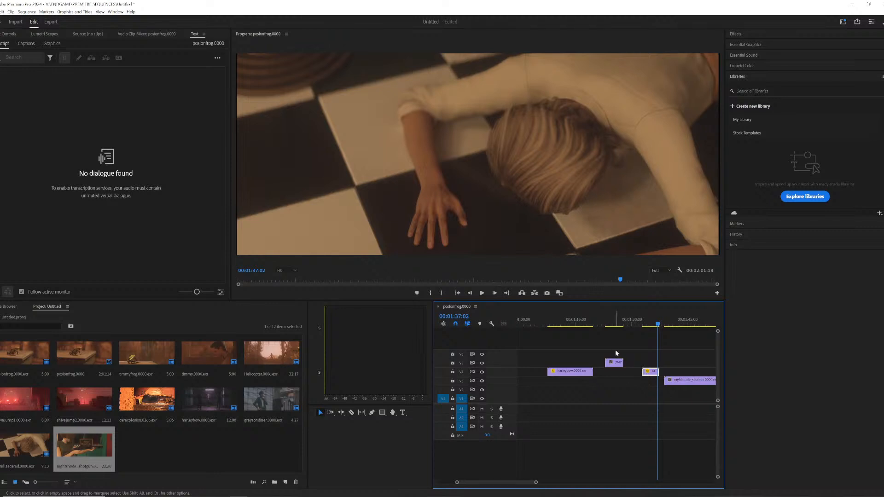
pyautogui.hscroll(3, 520, 482)
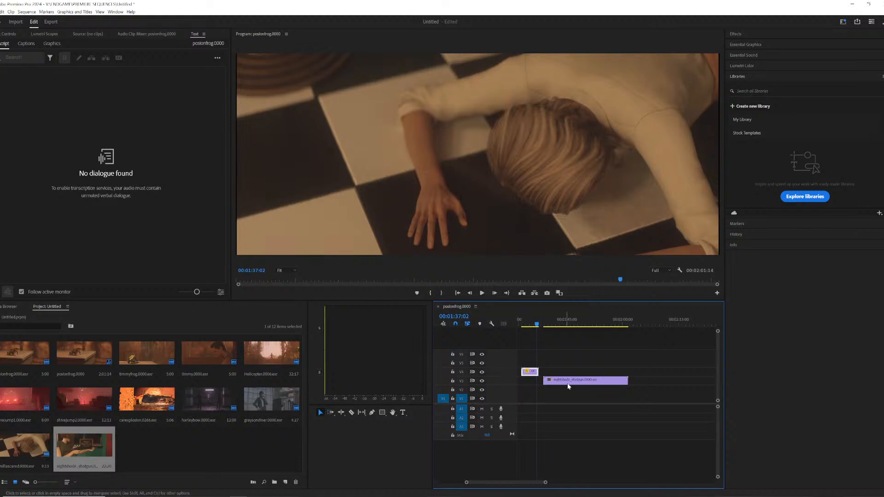
pyautogui.click(567, 322)
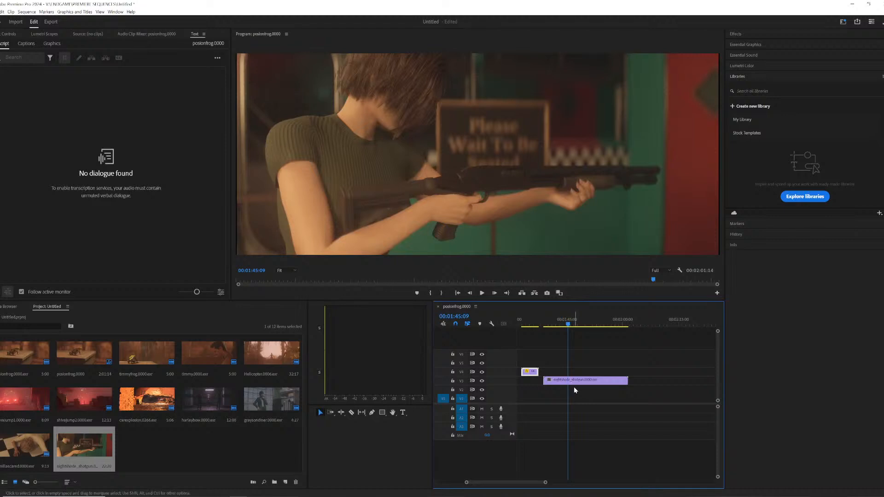
# - Set the nightshade_shotgun clip's speed to 200% and play it back from near its start
pyautogui.click(583, 382)
pyautogui.rightClick(584, 383)
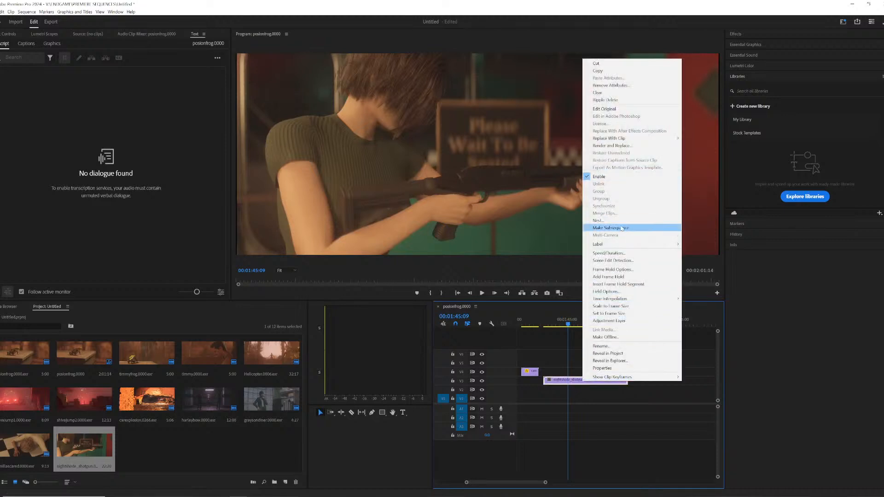
pyautogui.click(617, 252)
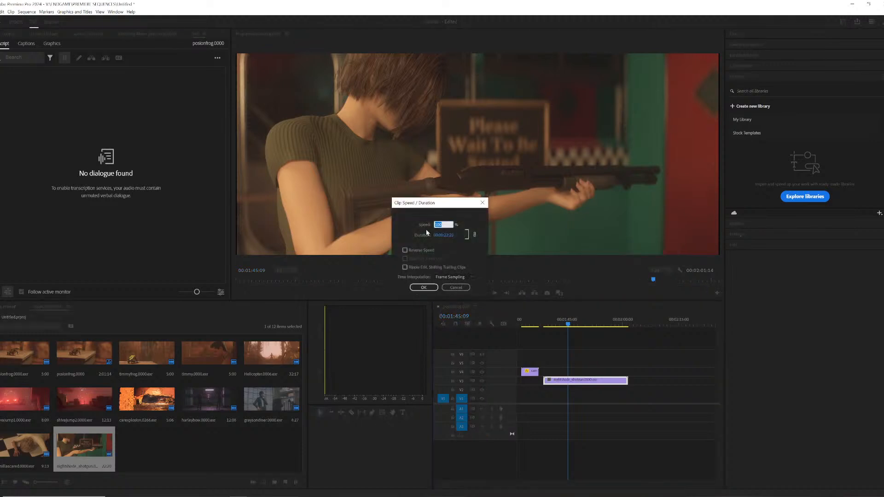
pyautogui.write('200')
pyautogui.press('Return')
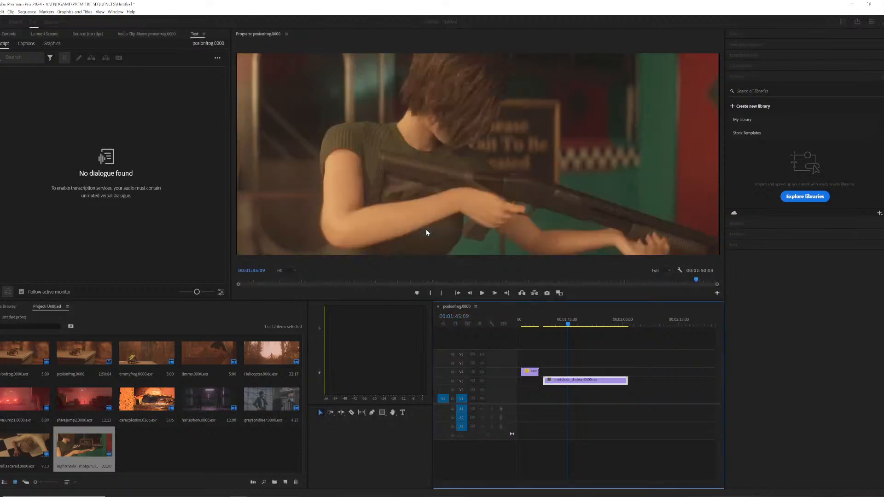
pyautogui.click(549, 318)
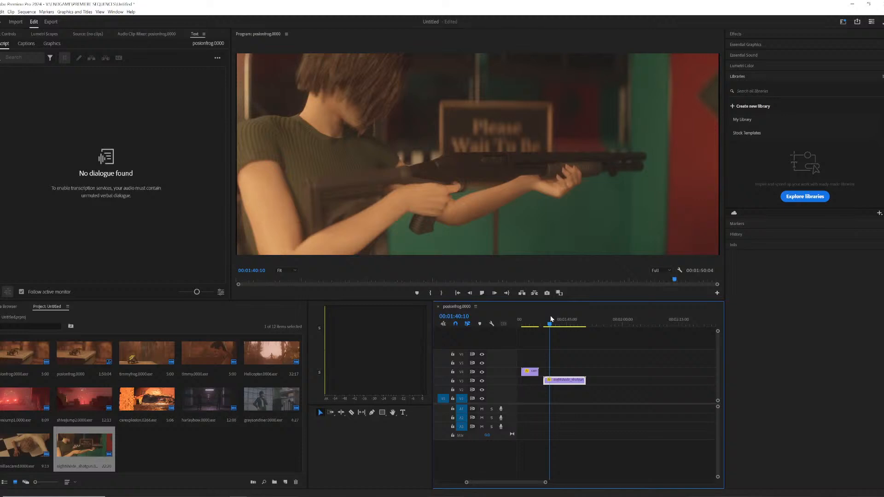
pyautogui.press('space')
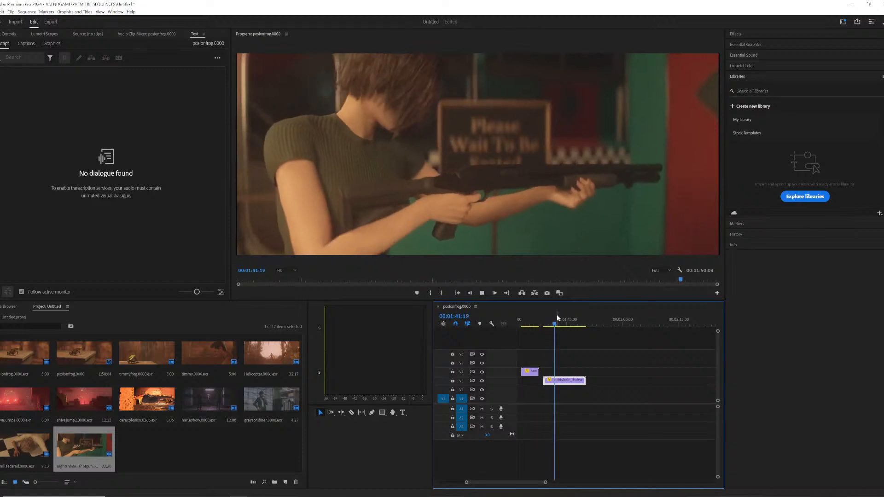
pyautogui.press('space')
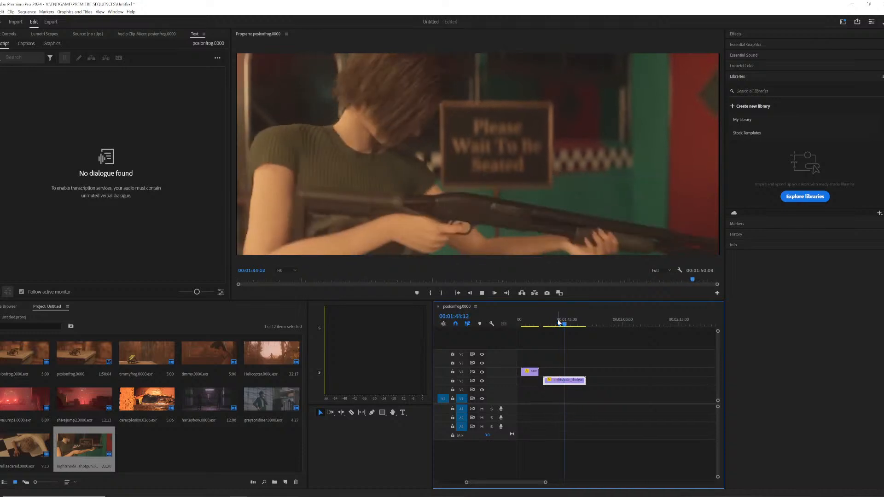
pyautogui.press('space')
# - Trim the opening of the nightshade_shotgun clip to about 00:01:43 and play it up to 00:01:44:19
pyautogui.moveTo(547, 379); pyautogui.dragTo(561, 379)
pyautogui.click(561, 325)
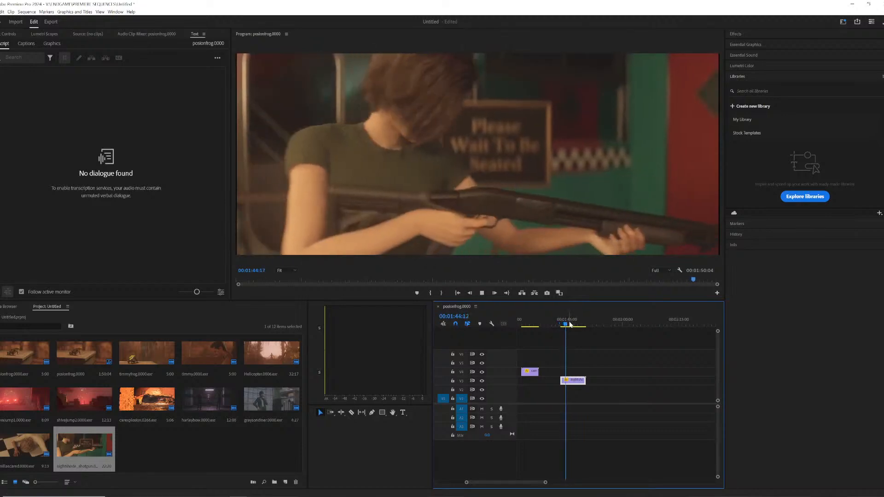
pyautogui.press('space')
# - Split the nightshade_shotgun clip at 00:01:44:19 and move its second part later to open a gap
pyautogui.press('c')
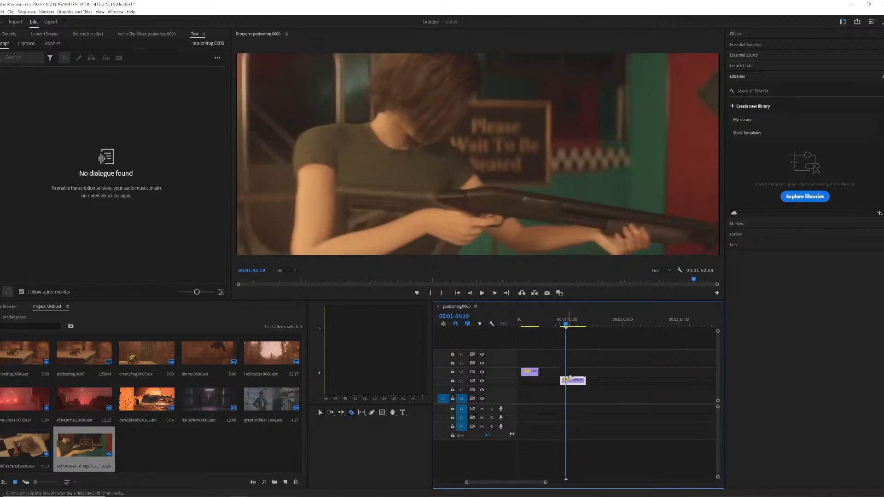
pyautogui.click(571, 379)
pyautogui.press('v')
pyautogui.moveTo(578, 380); pyautogui.dragTo(610, 382)
pyautogui.click(171, 449)
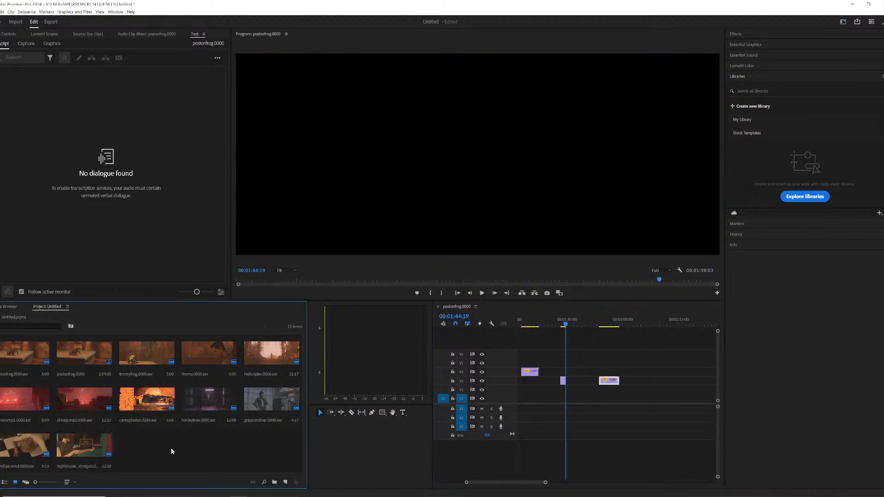
# - Place another camillascared clip on track V4 in the gap, starting at the cut, and double its speed
pyautogui.moveTo(28, 454); pyautogui.dragTo(572, 371)
pyautogui.click(571, 371)
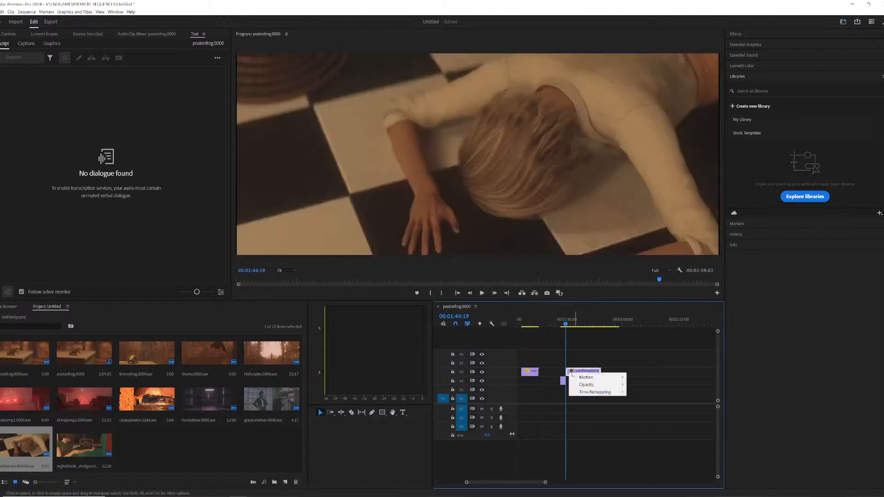
pyautogui.rightClick(580, 371)
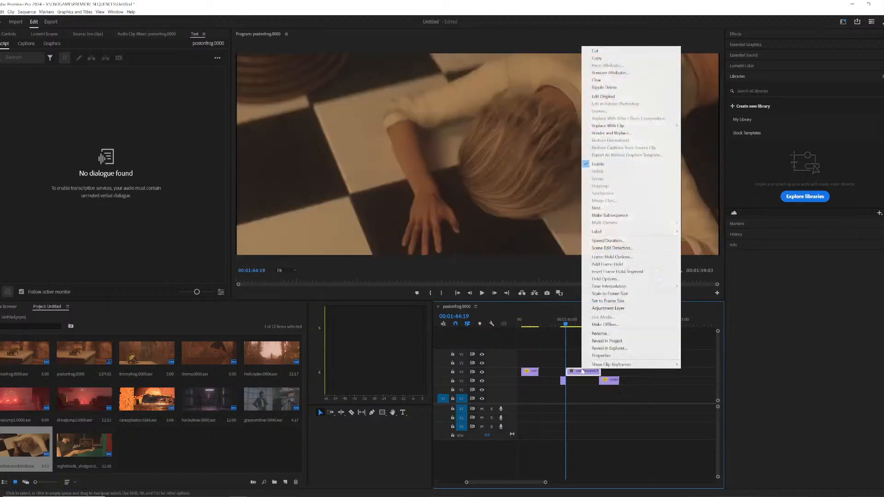
pyautogui.click(617, 241)
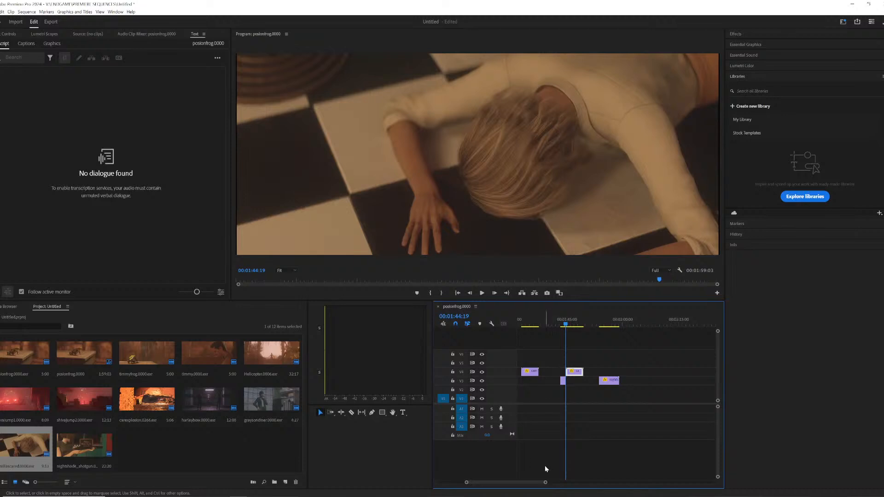
# - Play back the cut from the first nightshade_shotgun part into the second camillascared clip
pyautogui.moveTo(545, 482); pyautogui.dragTo(523, 482)
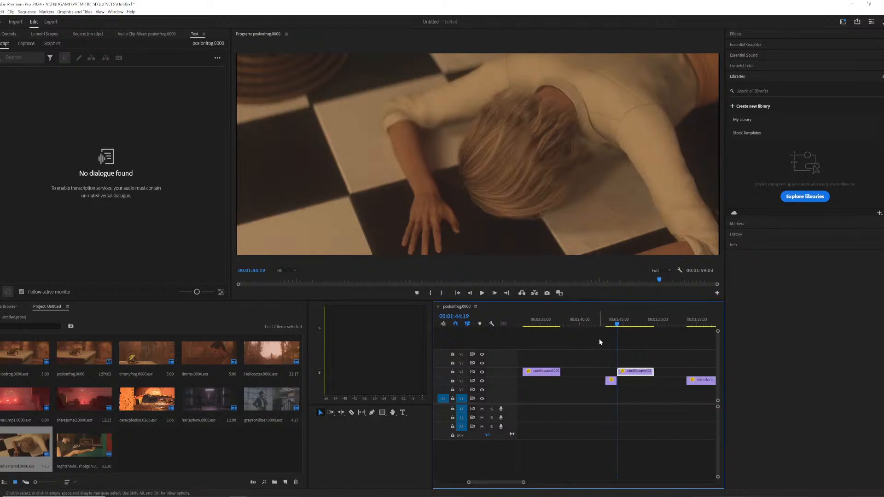
pyautogui.click(613, 324)
pyautogui.press('space')
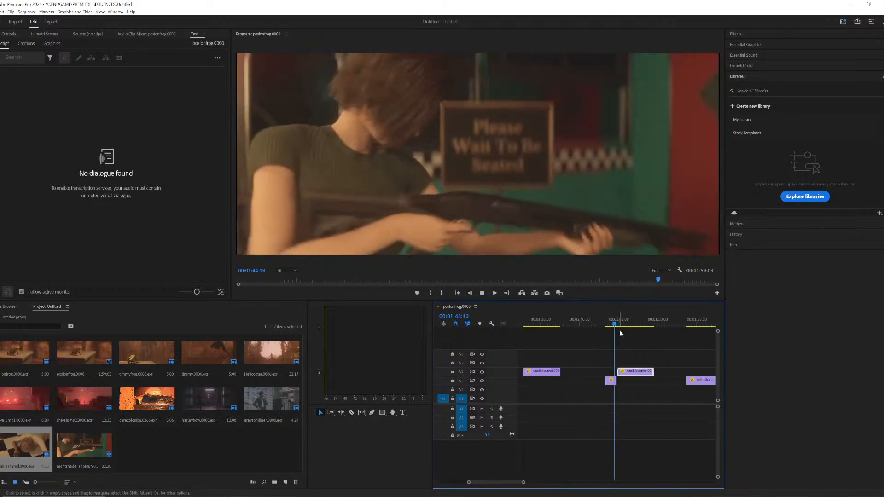
pyautogui.press('space')
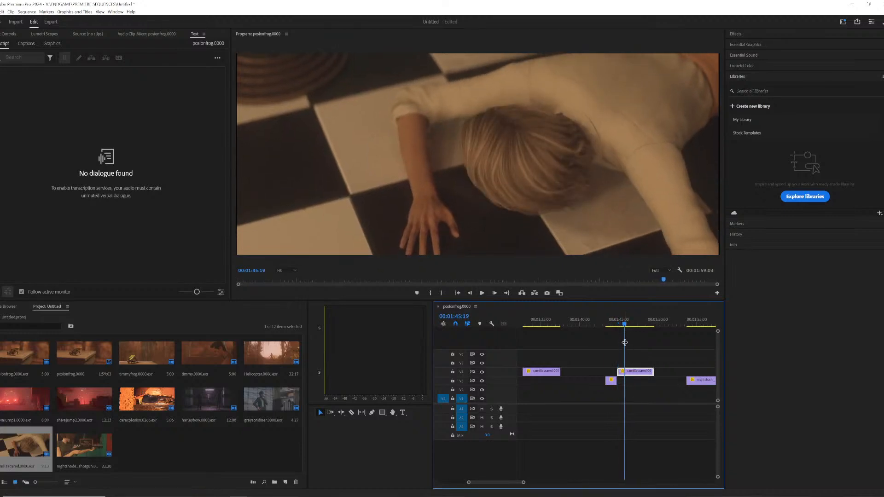
# - Play up to 00:01:45:22, split the second camillascared clip there and delete the remainder after the cut
pyautogui.moveTo(523, 481); pyautogui.dragTo(513, 482)
pyautogui.moveTo(605, 373); pyautogui.dragTo(615, 374)
pyautogui.click(597, 321)
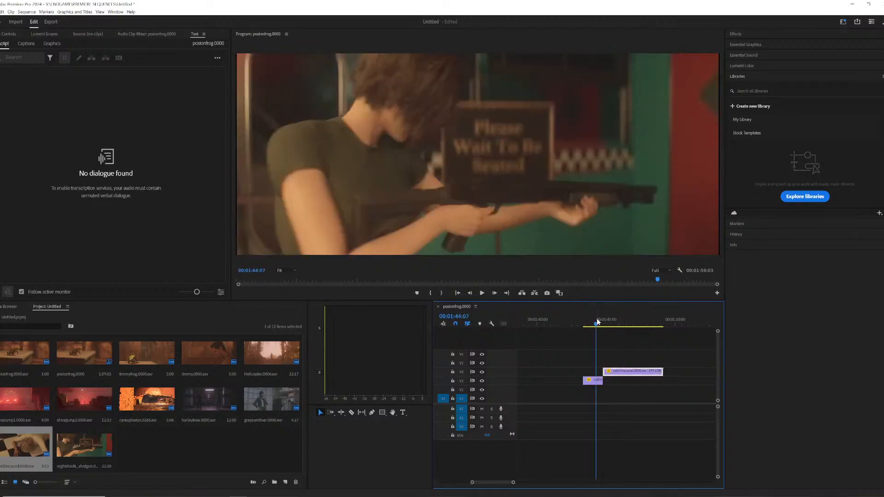
pyautogui.press('space')
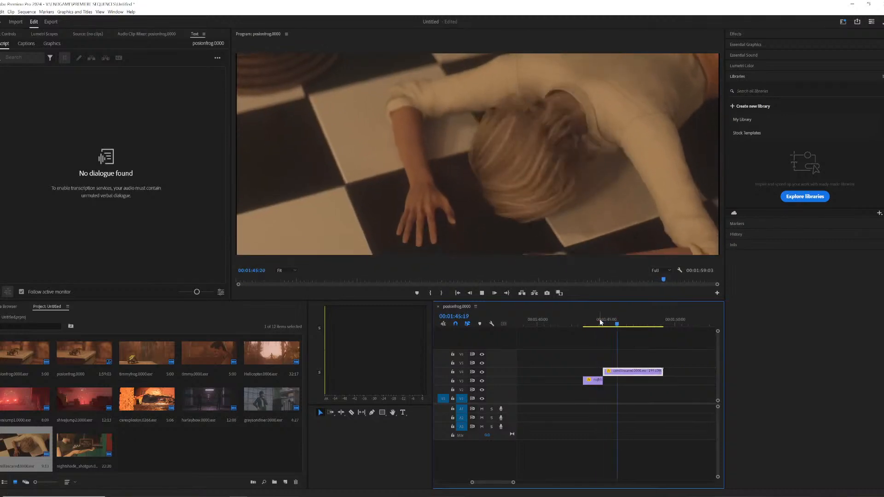
pyautogui.press('space')
pyautogui.press('c')
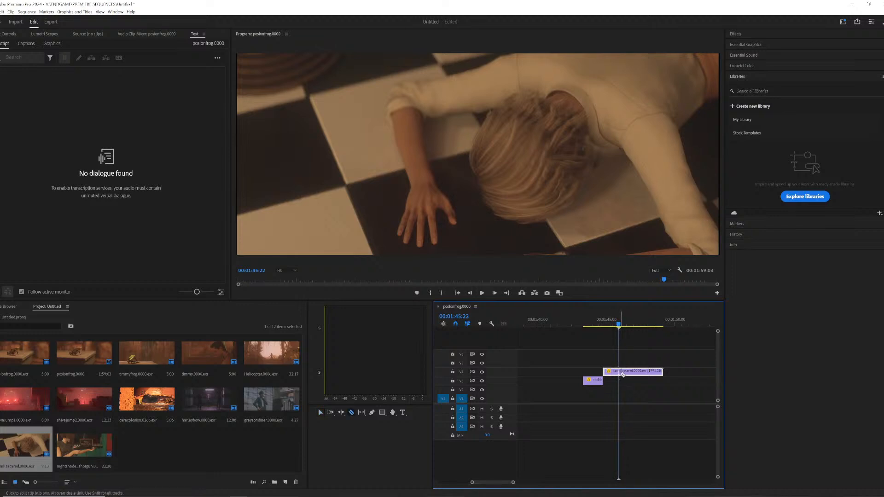
pyautogui.click(620, 374)
pyautogui.press('b')
pyautogui.press('v')
pyautogui.click(637, 373)
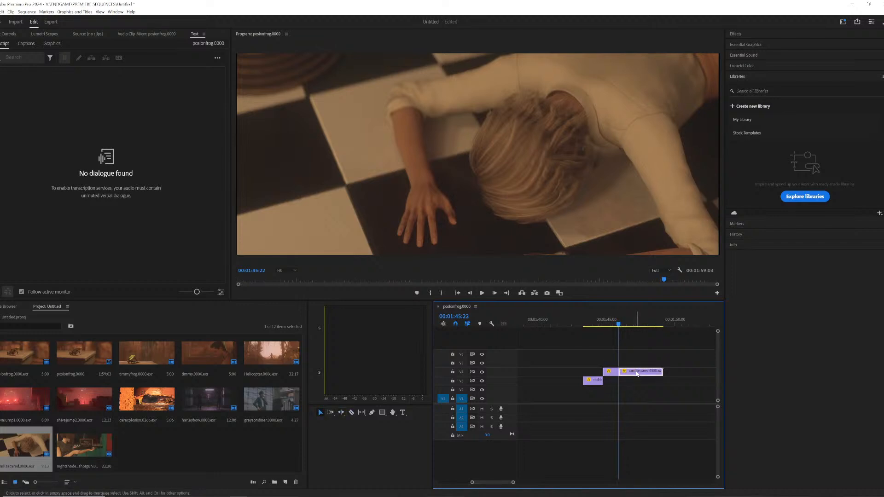
pyautogui.press('Delete')
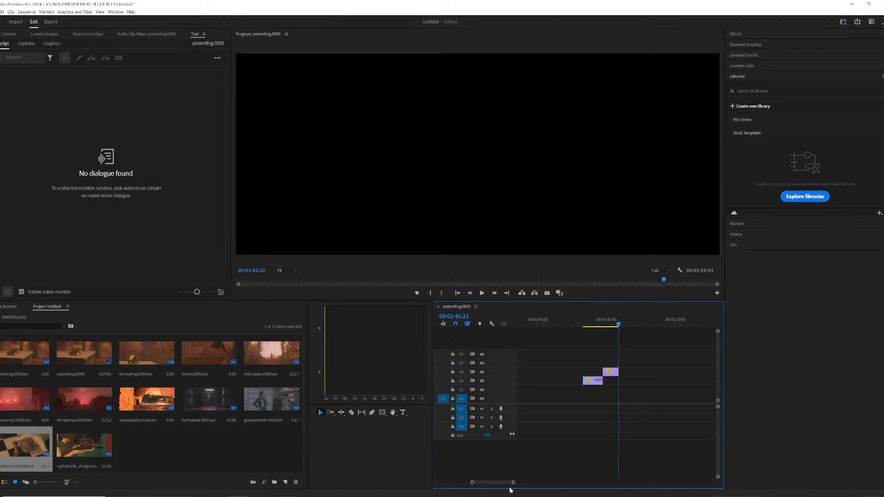
# - Place the shortened camillascared clip and the second nightshade_shotgun part end to end on track V3, and play them back
pyautogui.moveTo(513, 482); pyautogui.dragTo(523, 482)
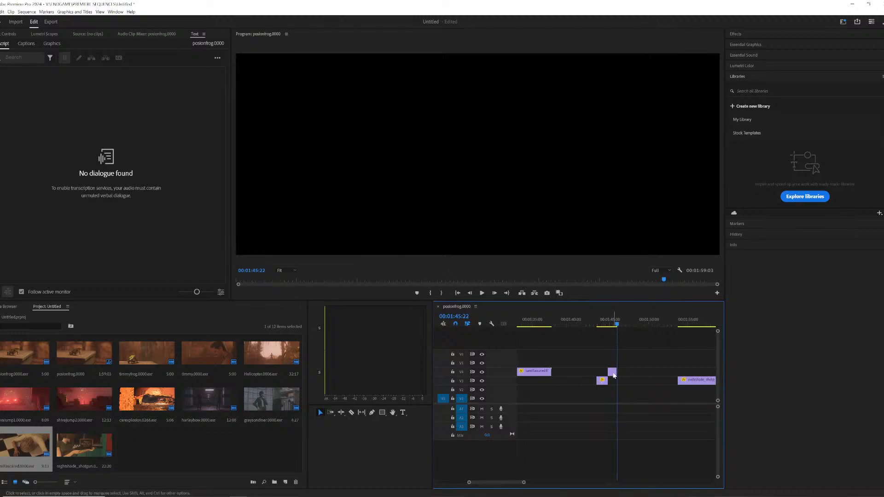
pyautogui.moveTo(612, 377)
pyautogui.mouseDown()
pyautogui.moveTo(671, 380)
pyautogui.moveTo(627, 380)
pyautogui.mouseUp()
pyautogui.click(605, 324)
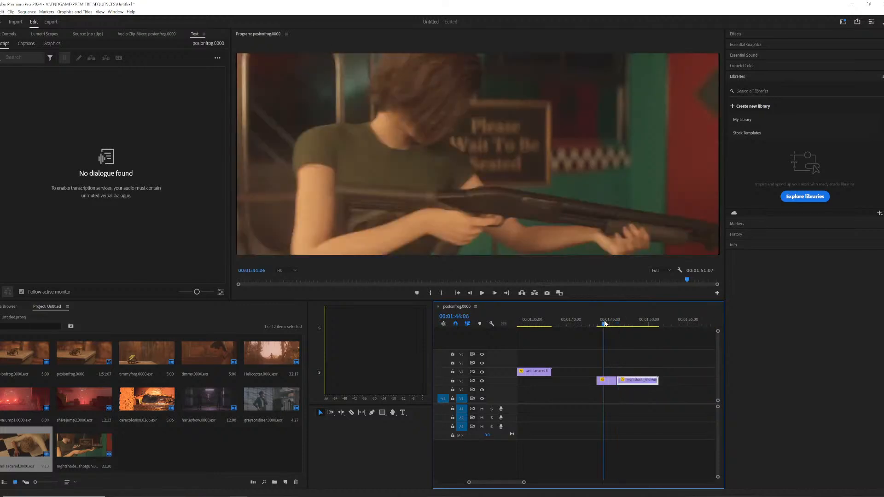
pyautogui.moveTo(606, 323); pyautogui.dragTo(617, 316)
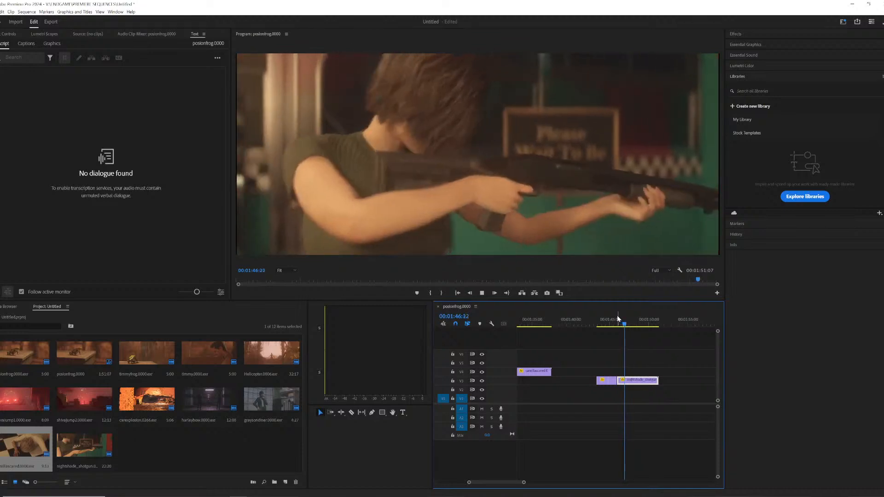
pyautogui.press('space')
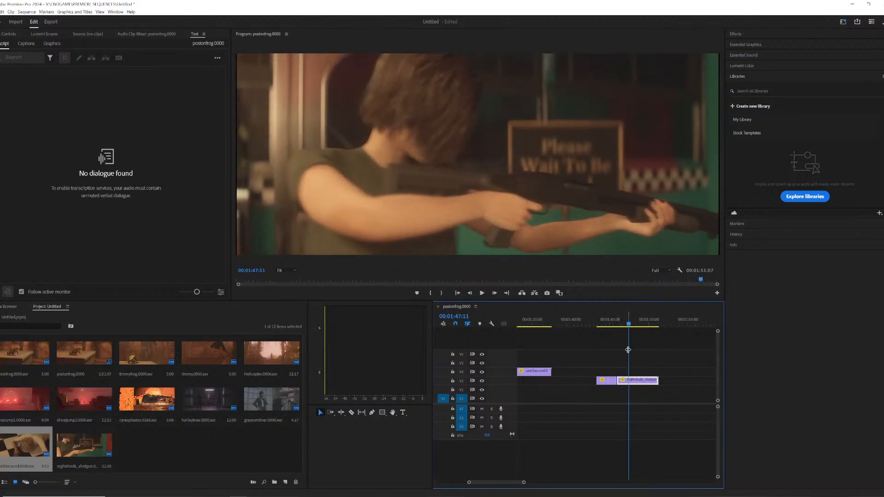
# - Trim the opening of the second nightshade_shotgun part to 00:01:47:13 and close the gap before it
pyautogui.click(623, 324)
pyautogui.moveTo(624, 326)
pyautogui.mouseDown()
pyautogui.moveTo(639, 327)
pyautogui.moveTo(631, 329)
pyautogui.mouseUp()
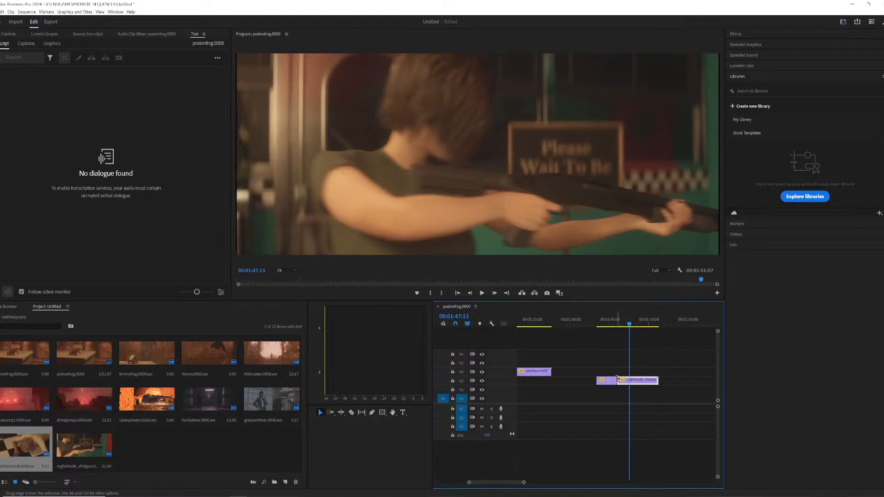
pyautogui.moveTo(619, 380)
pyautogui.mouseDown()
pyautogui.moveTo(638, 383)
pyautogui.moveTo(628, 383)
pyautogui.mouseUp()
# - Play back the intercut nightshade_shotgun and camillascared clips twice to check the timing of the cuts
pyautogui.click(613, 321)
pyautogui.press('space')
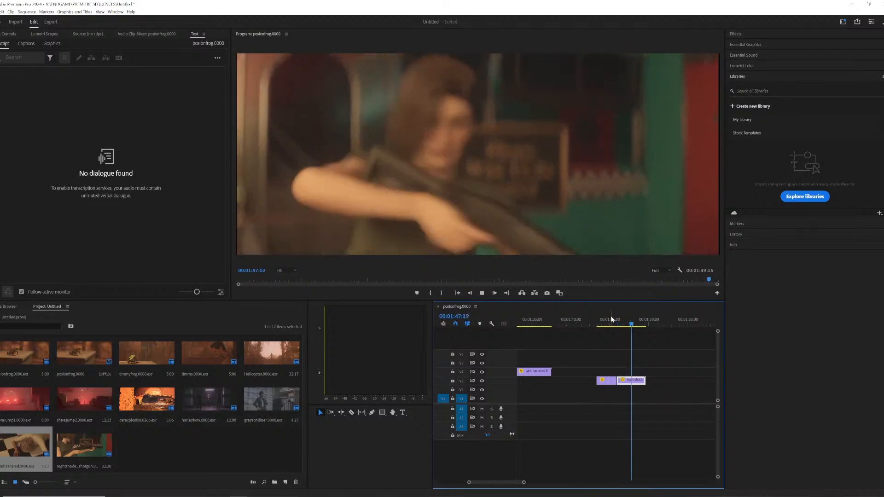
pyautogui.press('space')
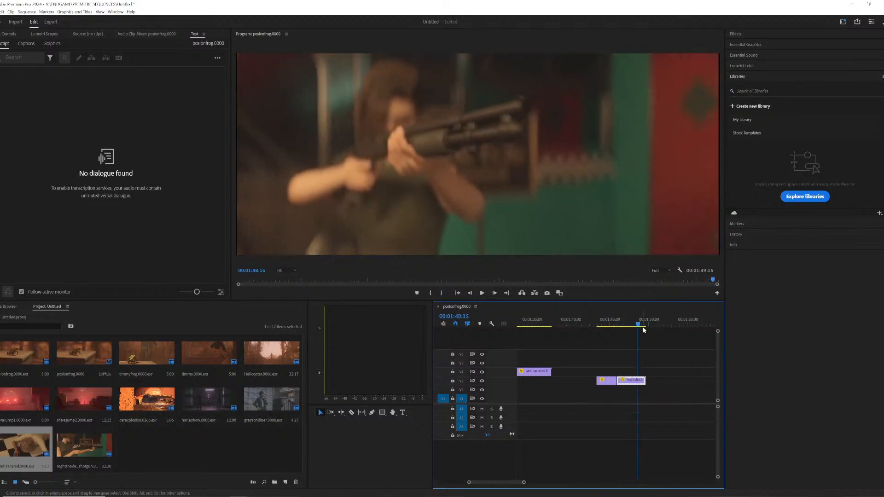
pyautogui.moveTo(639, 325); pyautogui.dragTo(644, 327)
pyautogui.click(608, 323)
pyautogui.press('space')
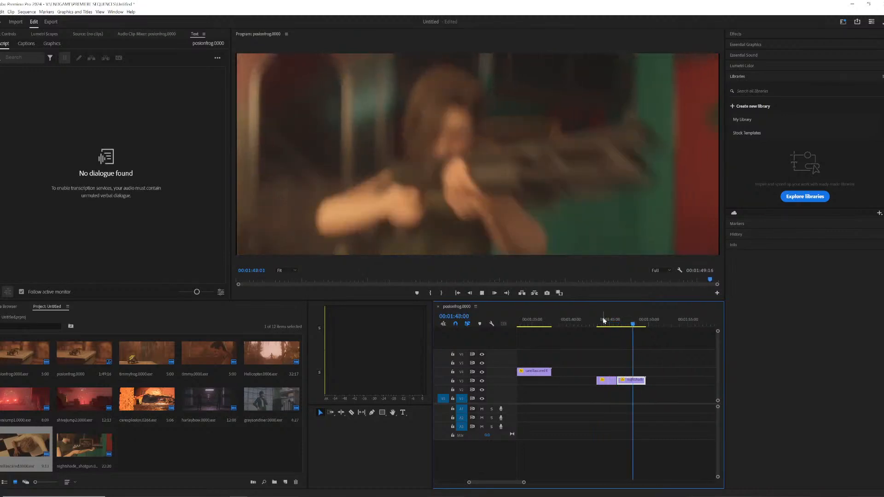
pyautogui.press('space')
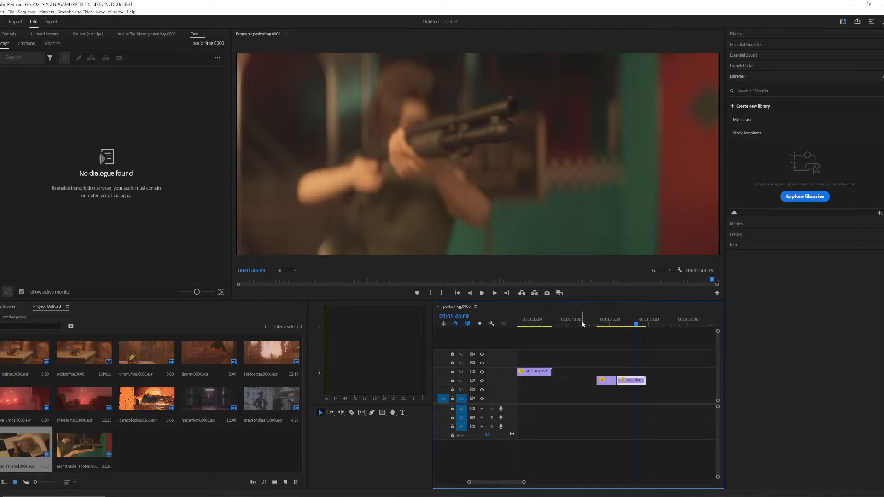
pyautogui.click(607, 322)
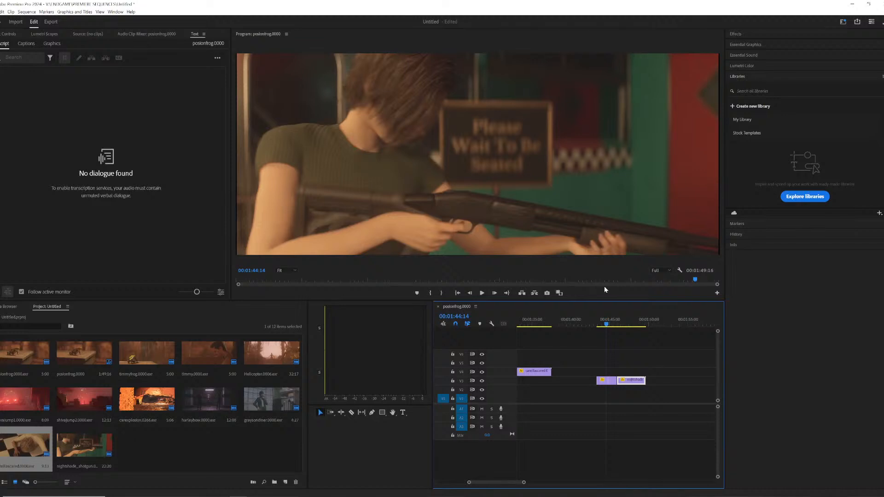
# - Delete the leftover camillascared clip on track V4 ahead of the intercut clips
pyautogui.moveTo(543, 321)
pyautogui.mouseDown()
pyautogui.moveTo(525, 322)
pyautogui.moveTo(549, 328)
pyautogui.mouseUp()
pyautogui.click(549, 373)
pyautogui.press('Delete')
# - Play the intercut clips from 00:01:44:02 and scrub on to about 00:01:48:12
pyautogui.click(609, 322)
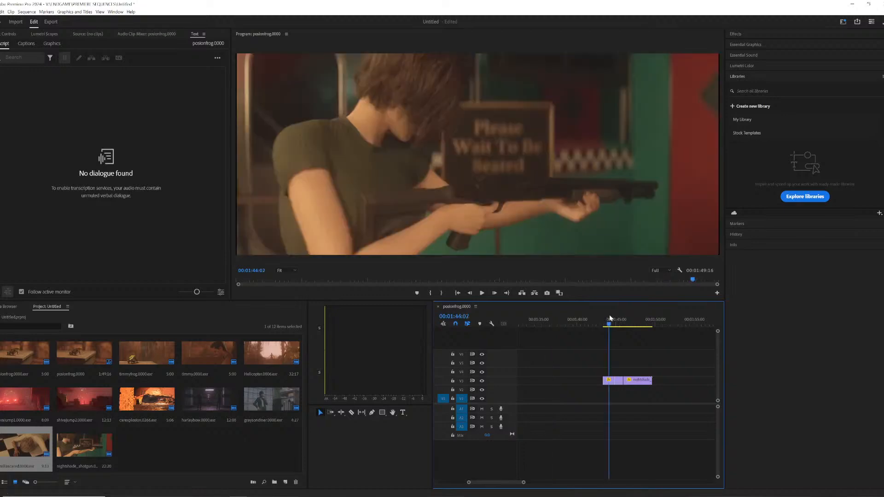
pyautogui.press('space')
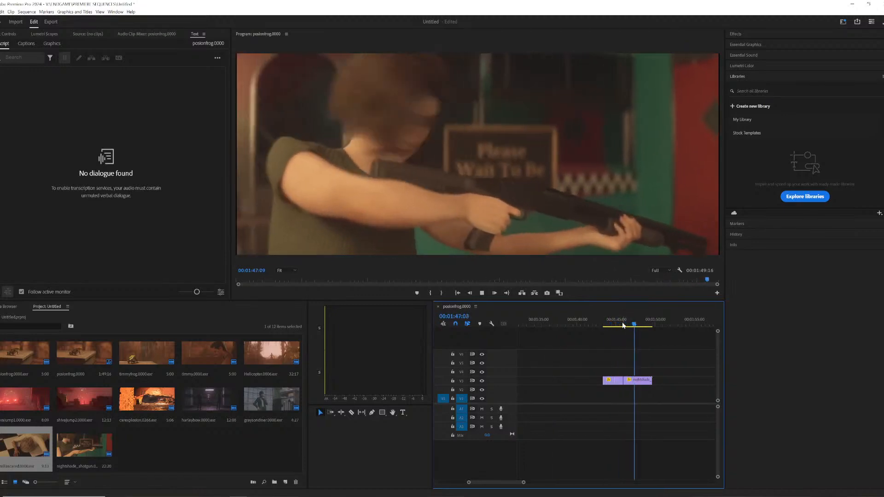
pyautogui.press('space')
pyautogui.moveTo(637, 323)
pyautogui.mouseDown()
pyautogui.moveTo(608, 329)
pyautogui.moveTo(643, 330)
pyautogui.mouseUp()
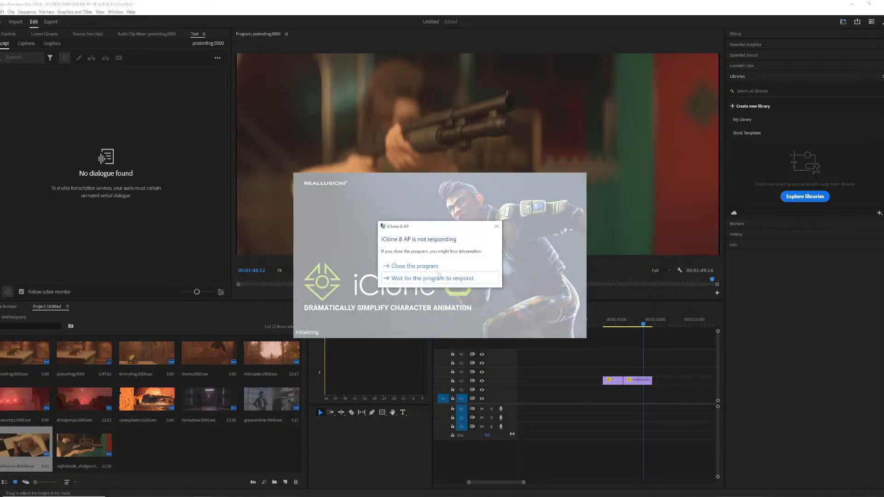
# - Close the unresponsive iClone 8 program and replay the intercut clips from near their start
pyautogui.click(436, 267)
pyautogui.moveTo(617, 321); pyautogui.dragTo(611, 325)
pyautogui.press('space')
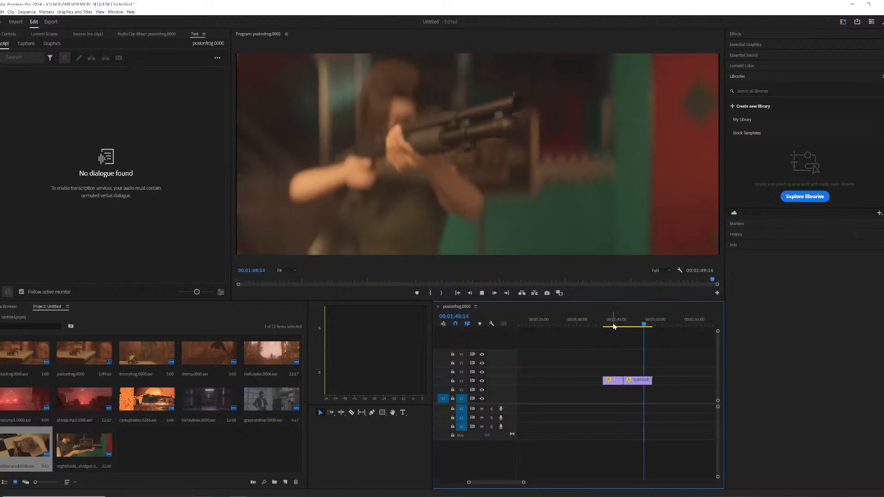
pyautogui.press('space')
pyautogui.moveTo(646, 327); pyautogui.dragTo(613, 324)
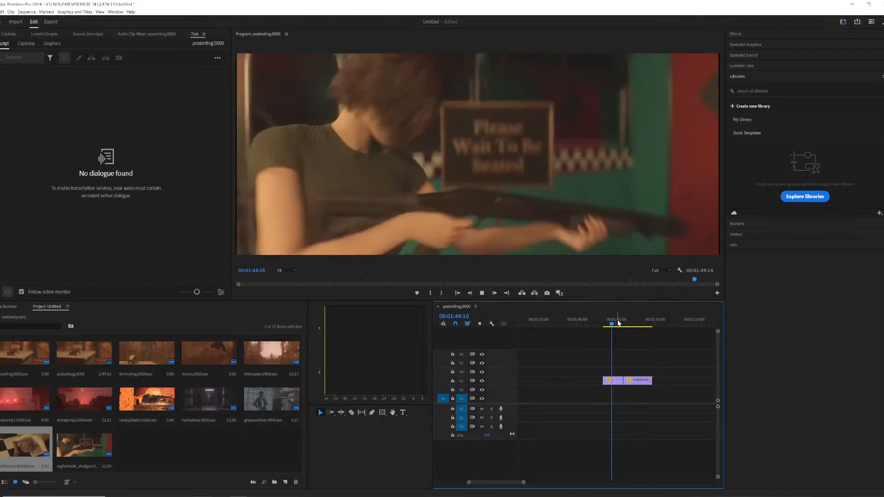
pyautogui.press('space')
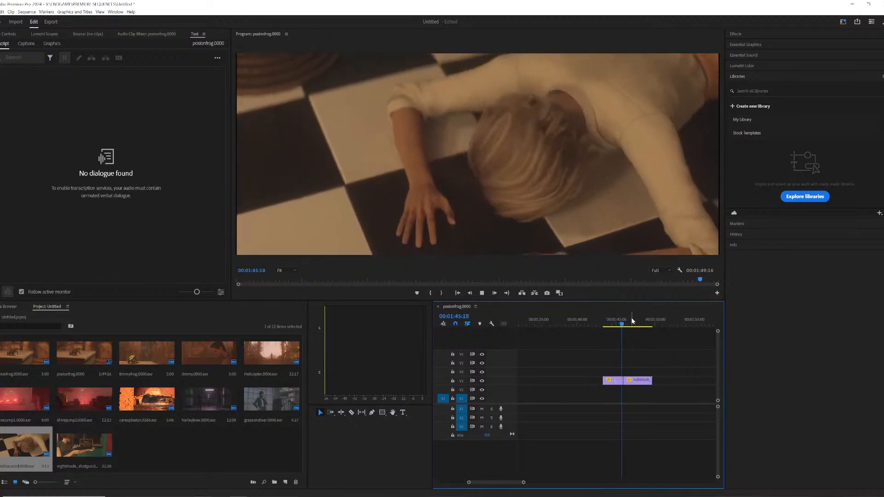